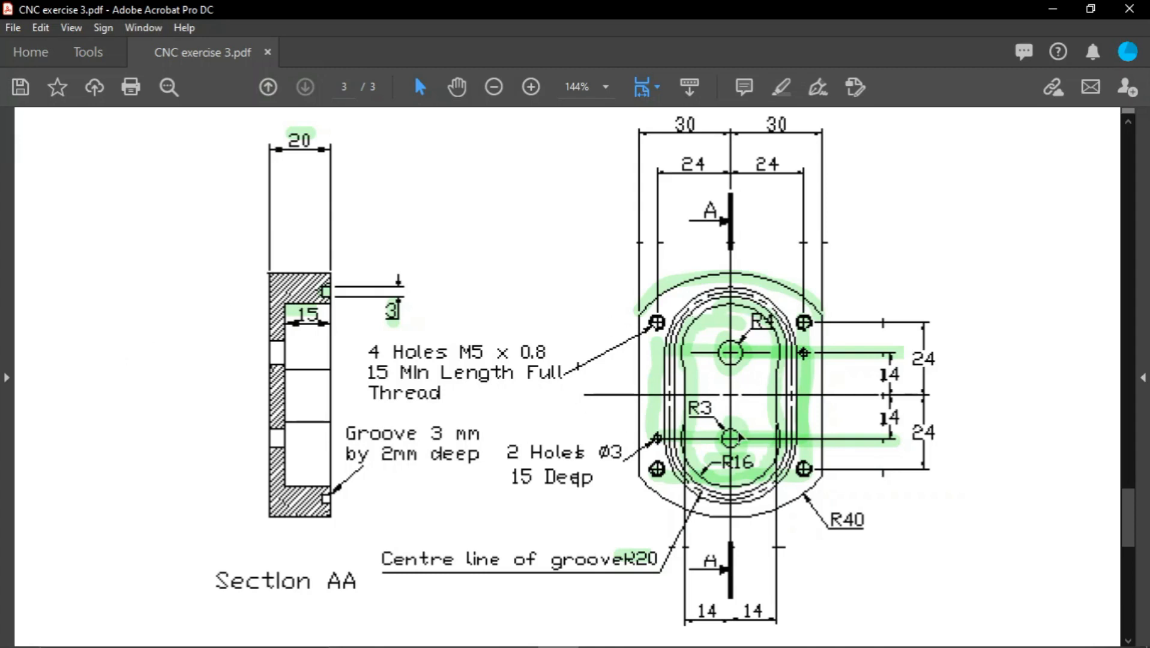
Replace the highlight on the outer threaded side hole in the pump body picture with a new highlight
scroll(691, 409, "down", 1)
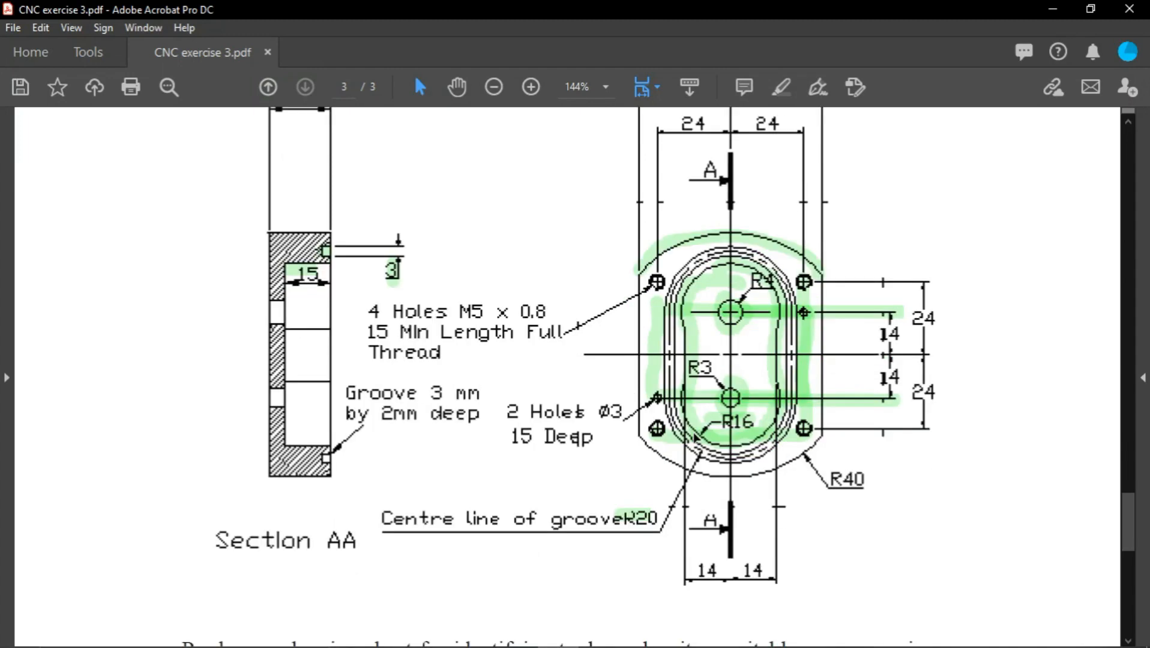
scroll(707, 422, "down", 1)
scroll(707, 422, "up", 1)
scroll(552, 423, "down", 13)
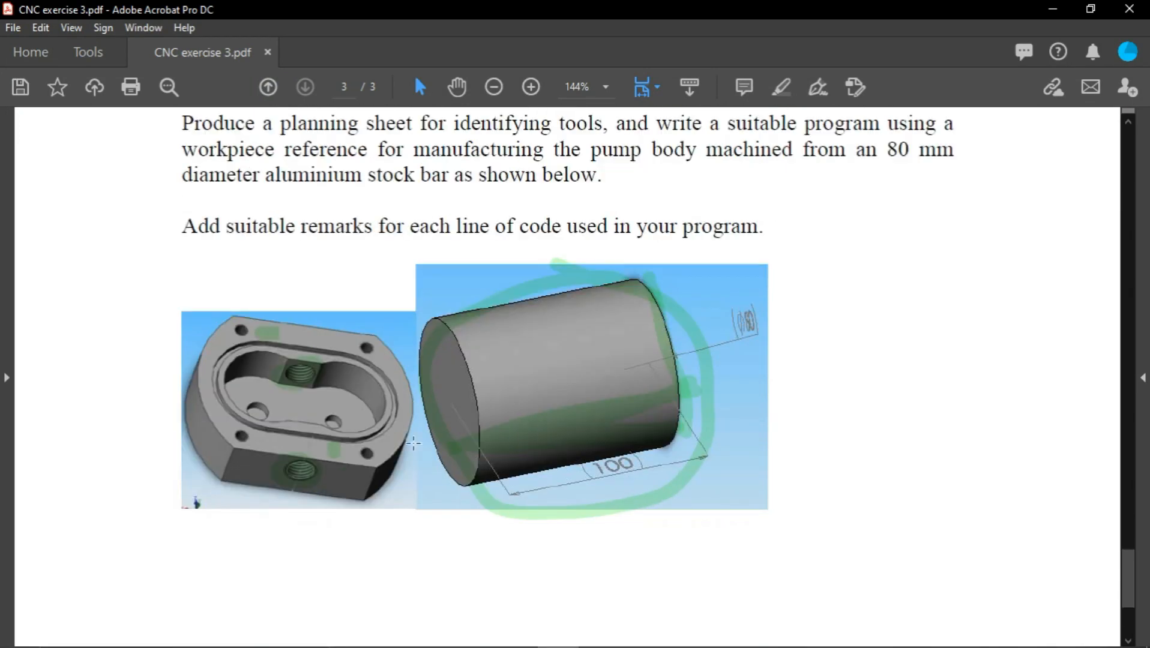
left_click(780, 87)
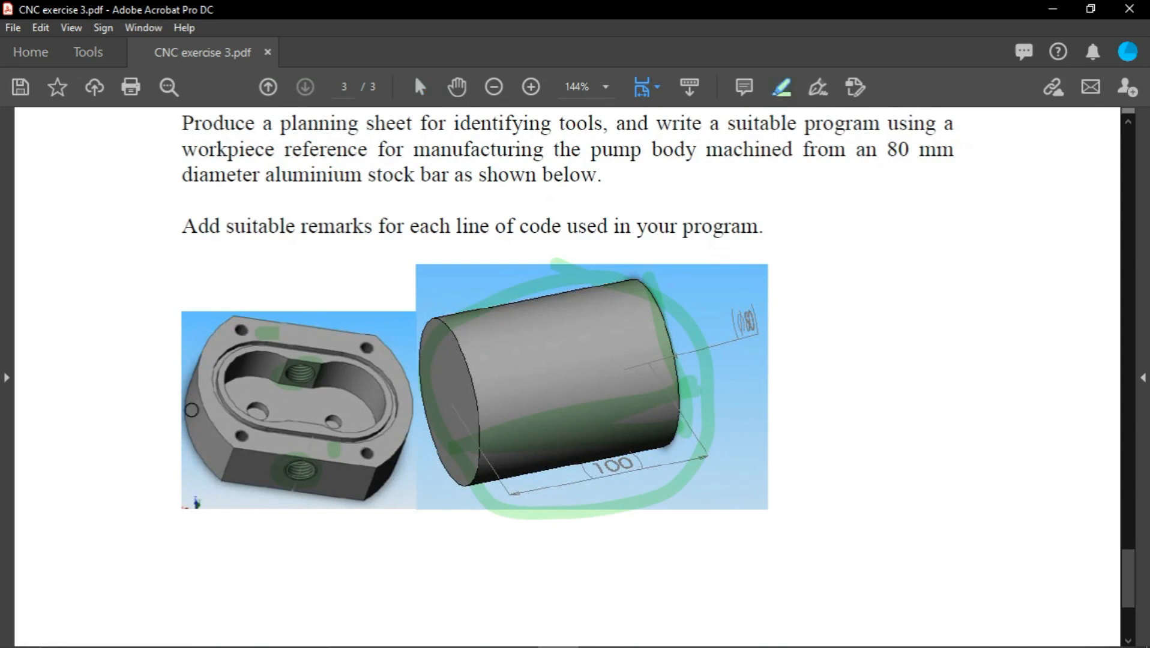
left_click(308, 483)
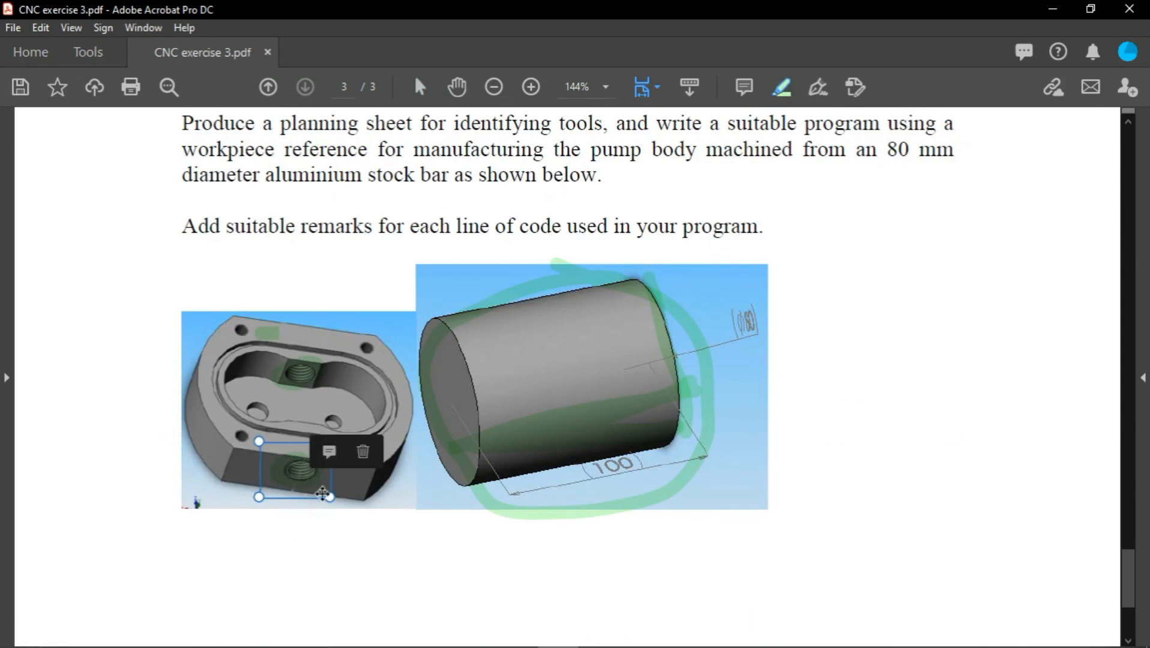
key("Delete")
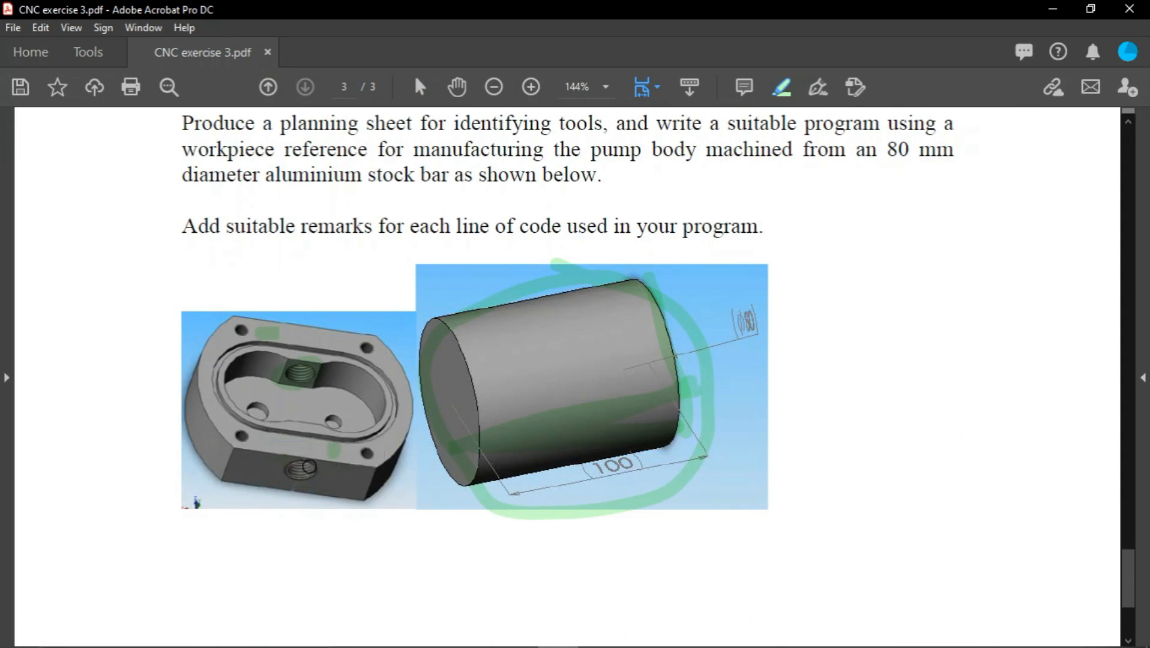
mouse_move(309, 466)
left_mouse_down()
mouse_move(299, 478)
mouse_move(322, 472)
mouse_move(296, 474)
left_mouse_up()
left_click(308, 384)
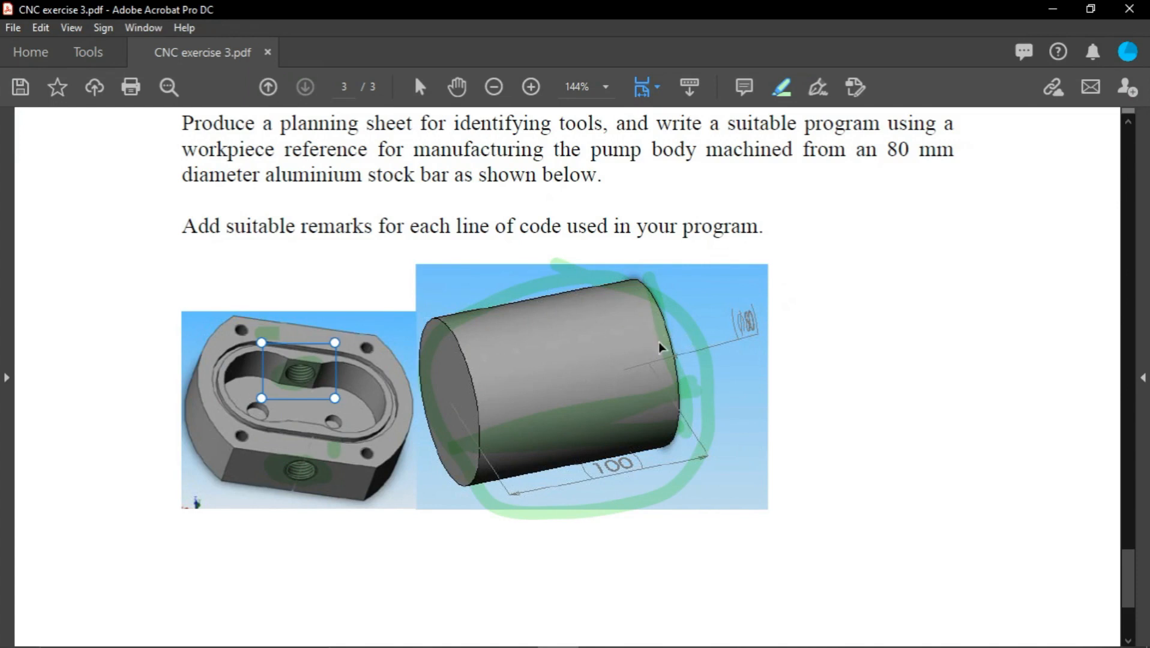
Switch to SOLIDWORKS and open the recent part Gear pump body
left_click(1053, 10)
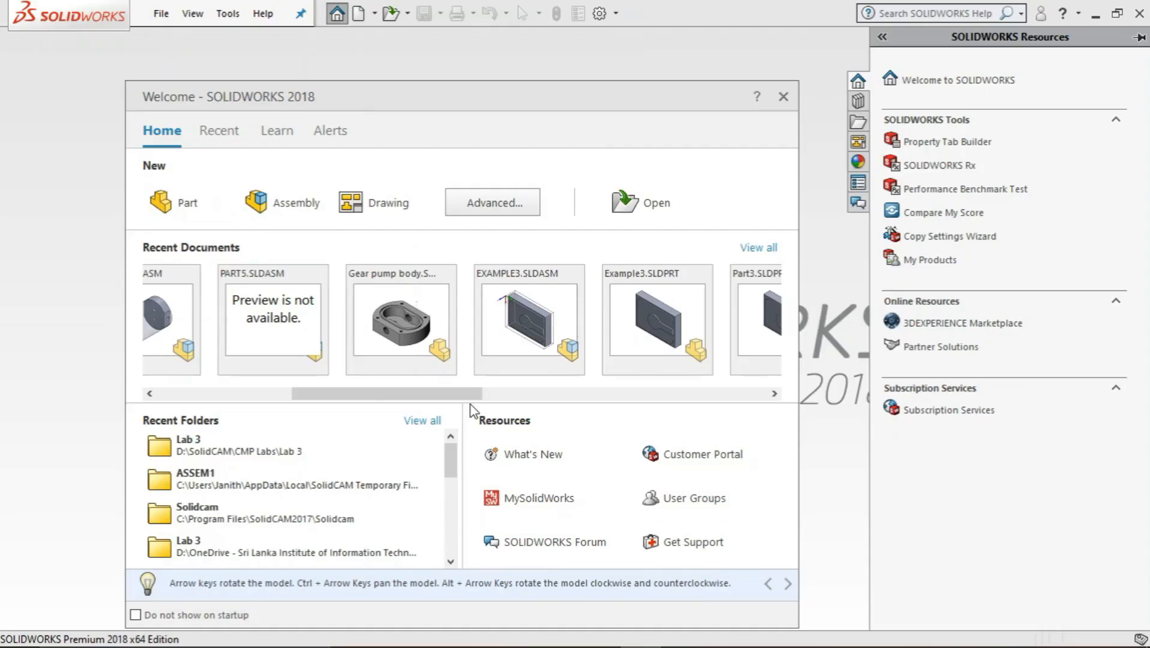
left_click(395, 314)
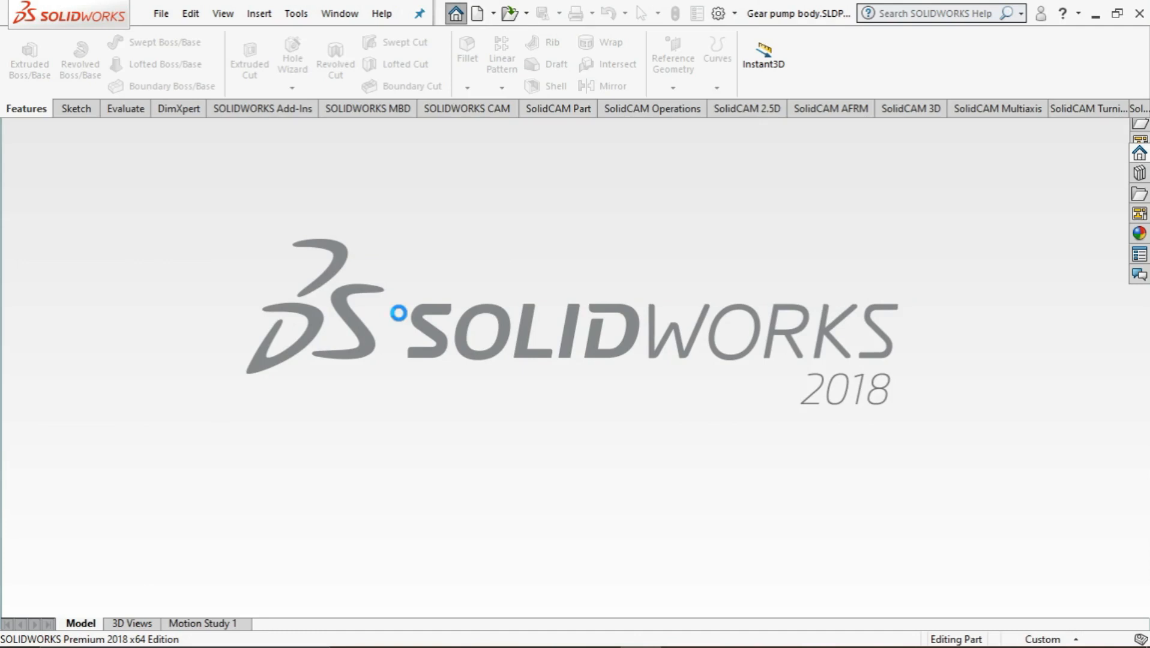
left_click(676, 353)
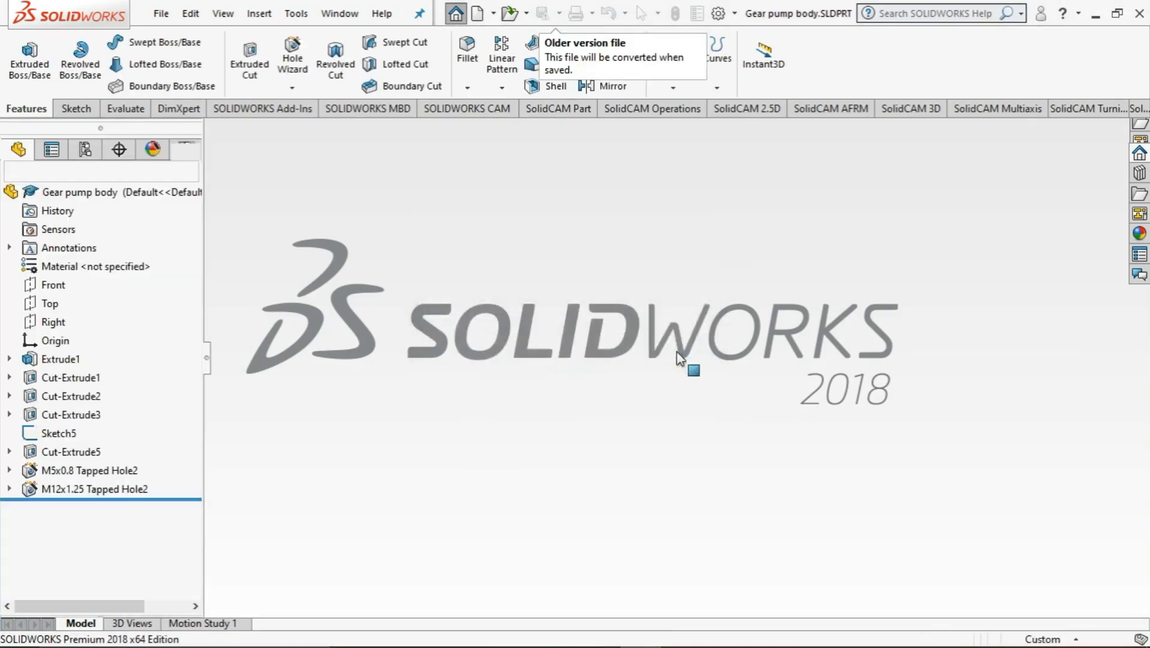
View the face with the threaded side hole squarely from the back and open Sketch5 for editing
middle_click_drag(615, 396, 641, 359)
key("space")
left_click(641, 327)
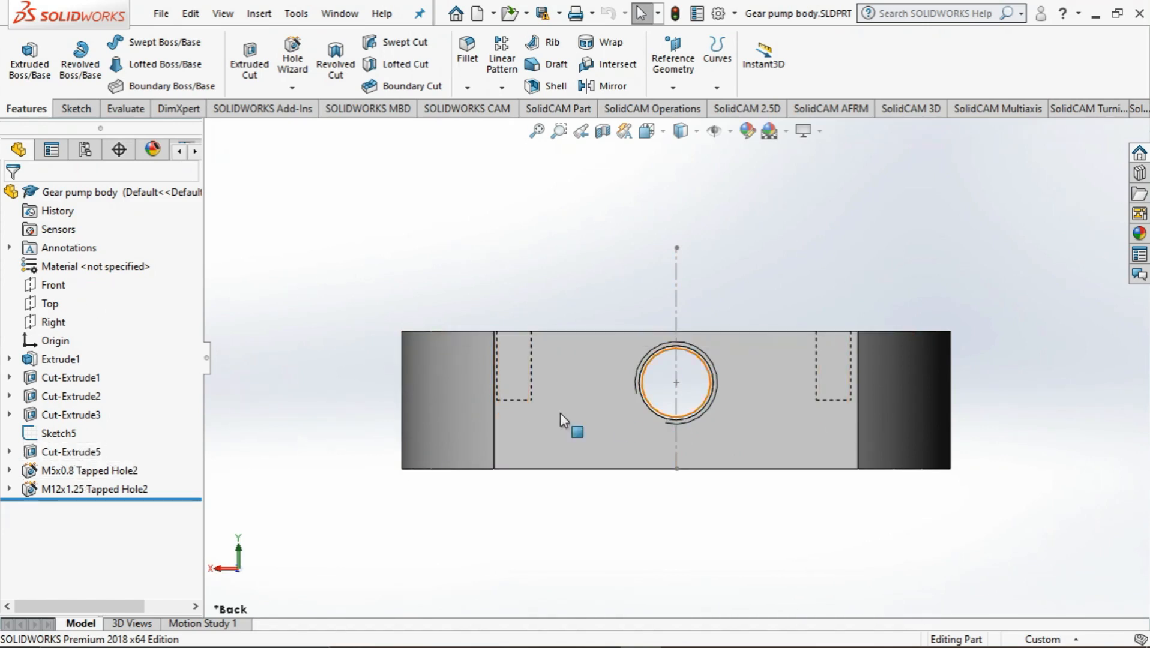
left_click(9, 470)
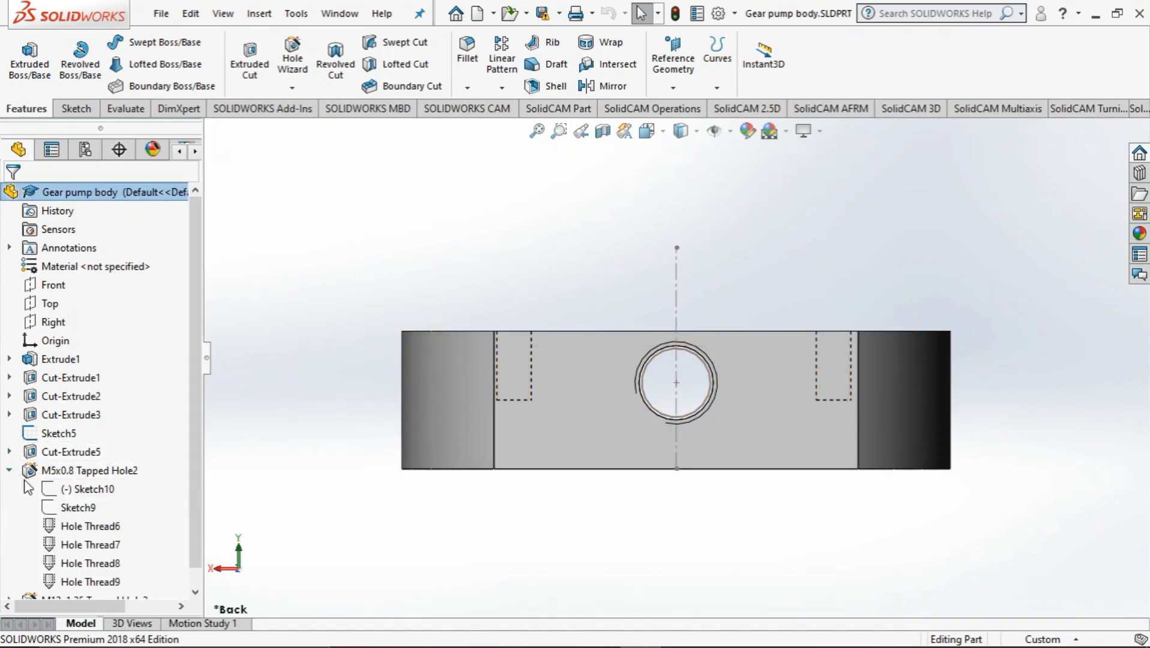
left_click(10, 452)
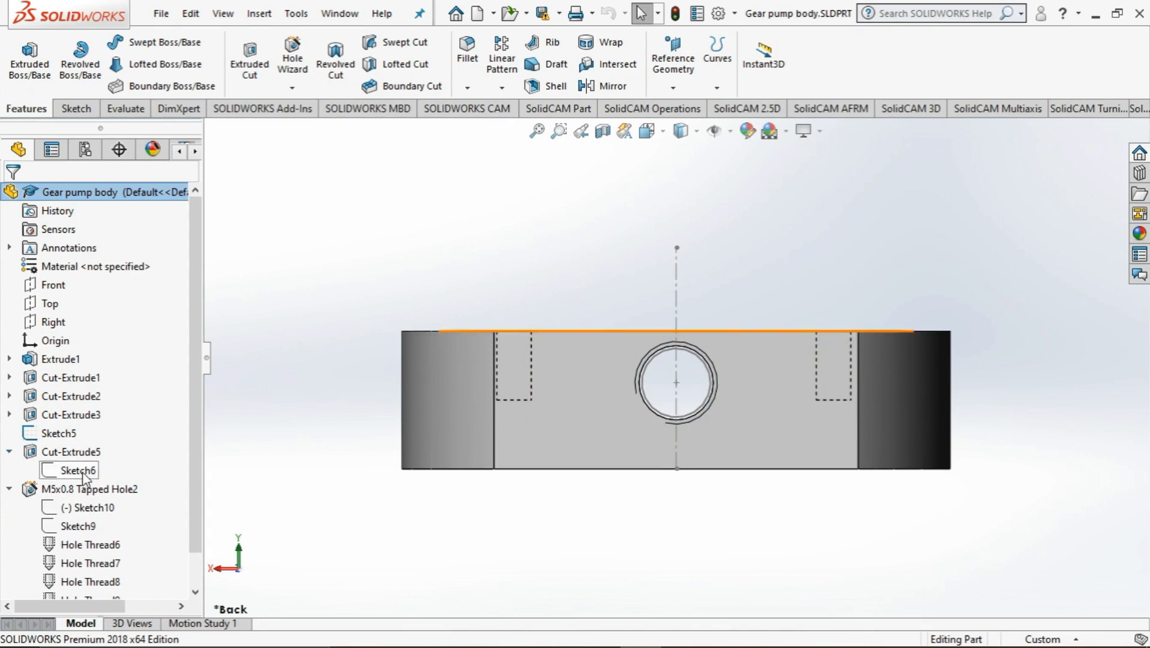
left_click(45, 434)
right_click(44, 435)
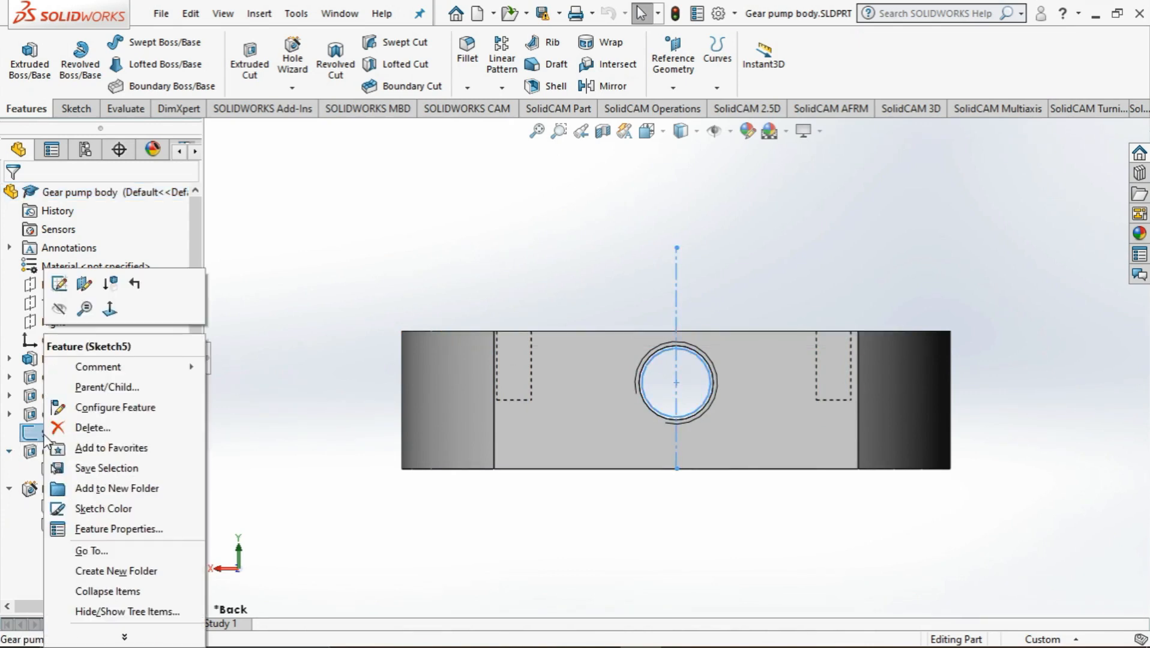
left_click(59, 284)
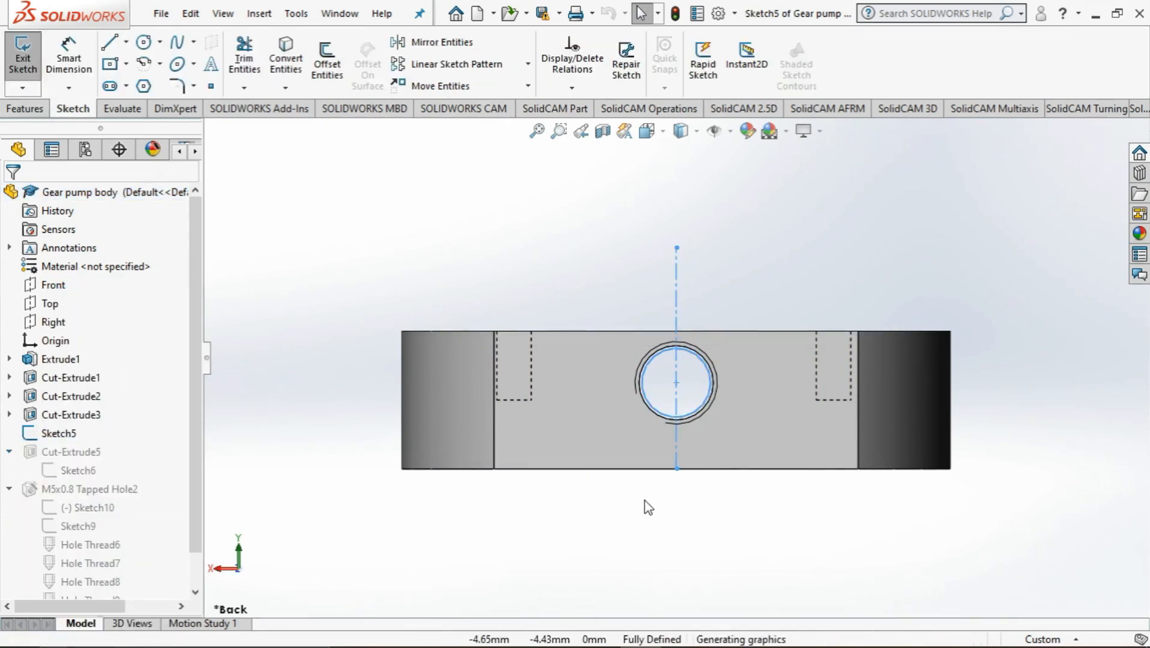
Examine the diameter and position dimensions of the side hole in Sketch5 and exit the sketch
mouse_move(725, 550)
middle_mouse_down()
mouse_move(713, 549)
mouse_move(728, 546)
middle_mouse_up()
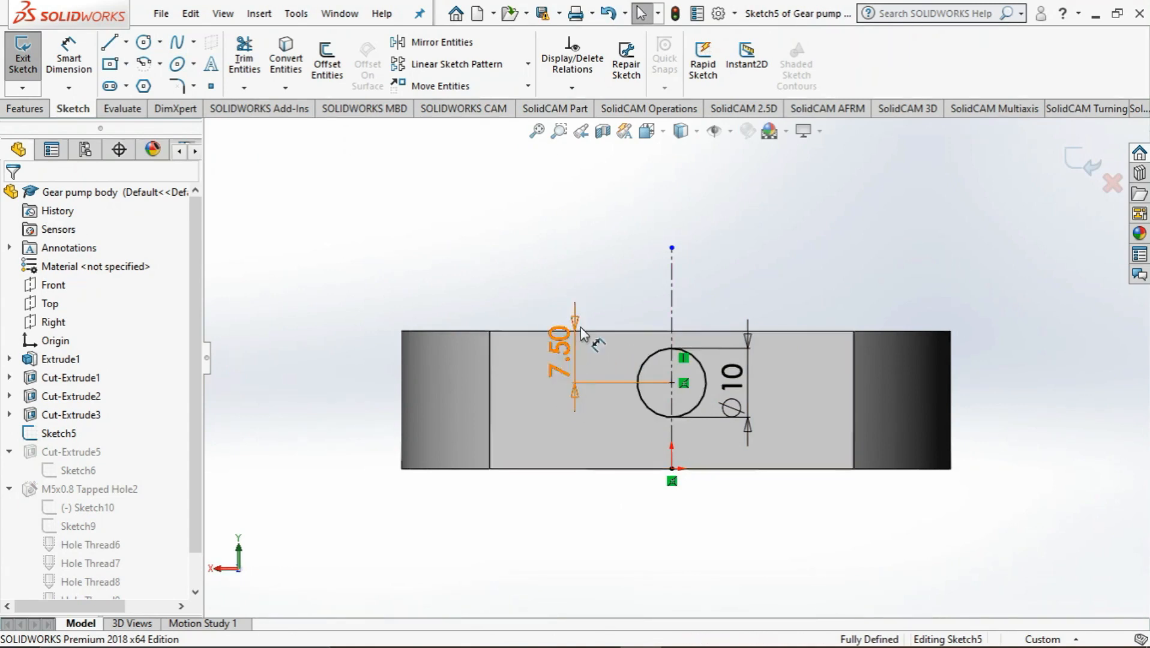
mouse_move(487, 256)
middle_mouse_down()
mouse_move(451, 249)
mouse_move(540, 251)
mouse_move(441, 293)
mouse_move(526, 289)
mouse_move(516, 275)
mouse_move(586, 264)
mouse_move(418, 328)
mouse_move(660, 264)
middle_mouse_up()
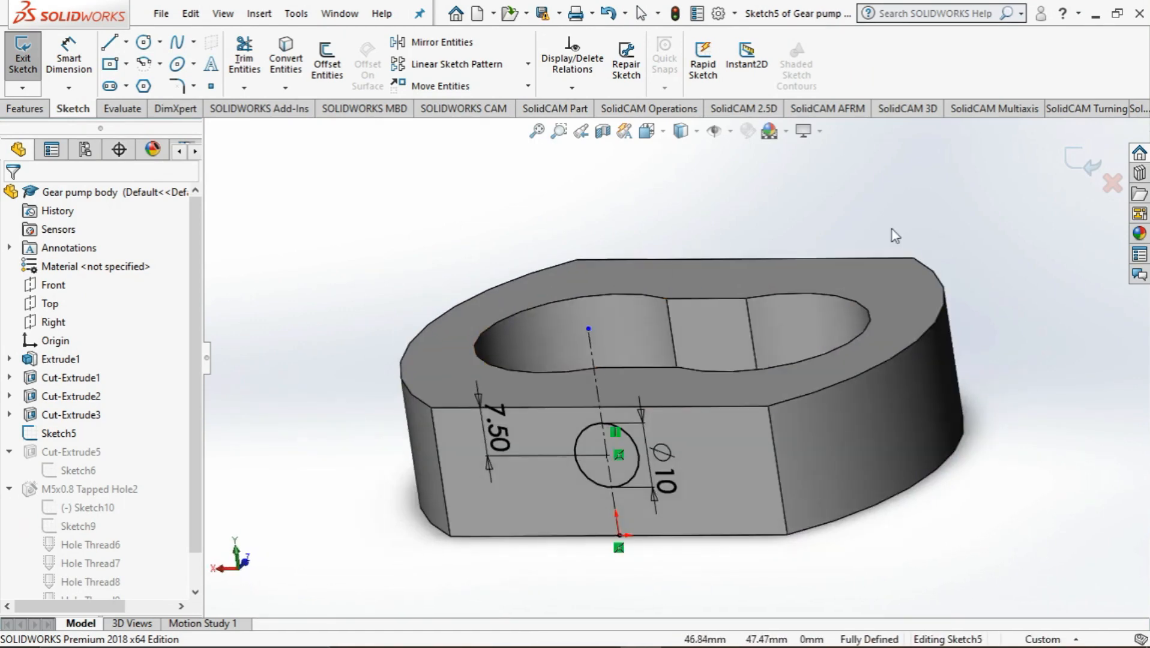
left_click(1077, 169)
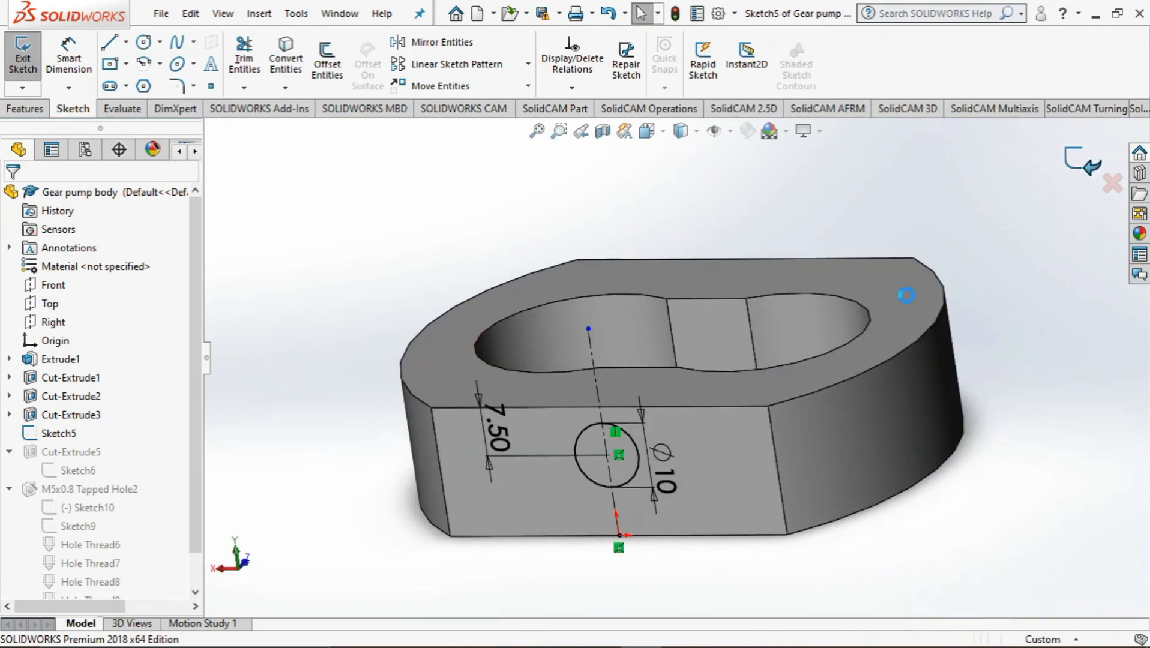
mouse_move(978, 312)
middle_mouse_down()
mouse_move(956, 354)
mouse_move(994, 344)
mouse_move(993, 353)
mouse_move(990, 344)
middle_mouse_up()
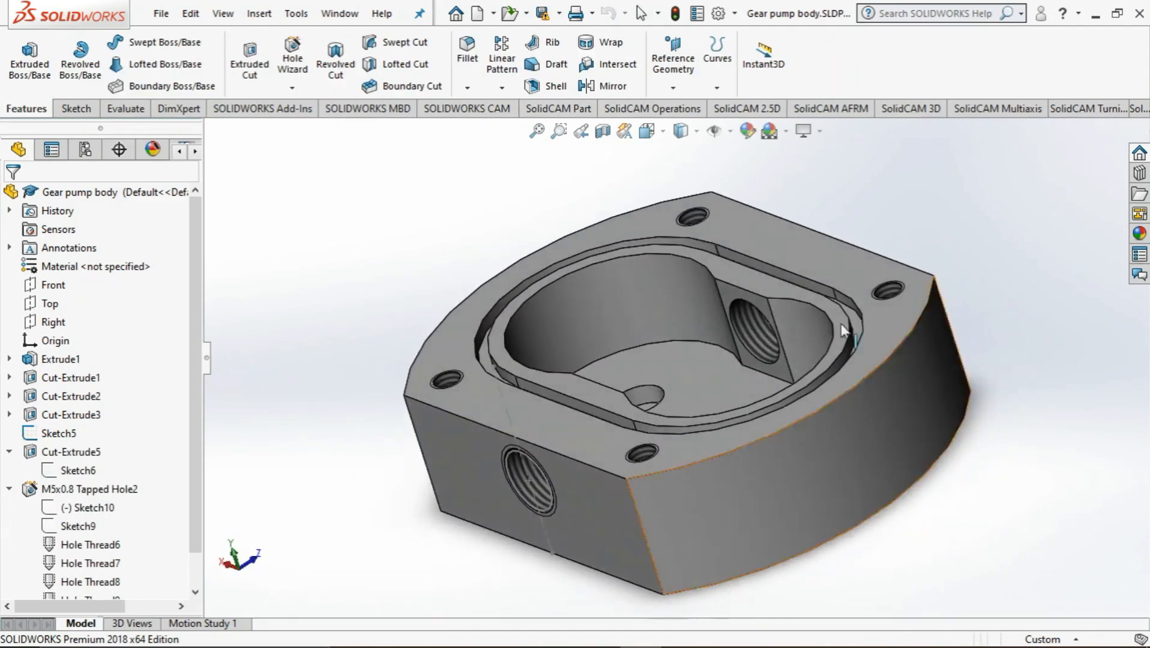
Measure the short vertical edge on the groove's outer wall to check the groove depth
left_click(124, 109)
left_click(69, 59)
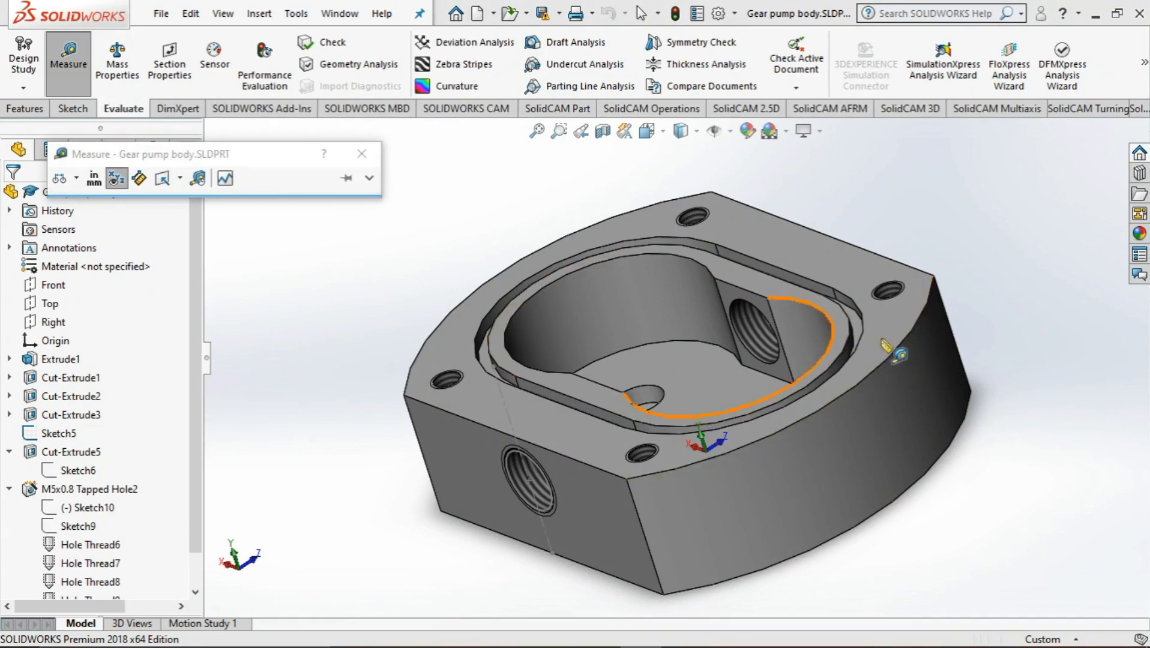
middle_click_drag(864, 336, 946, 422)
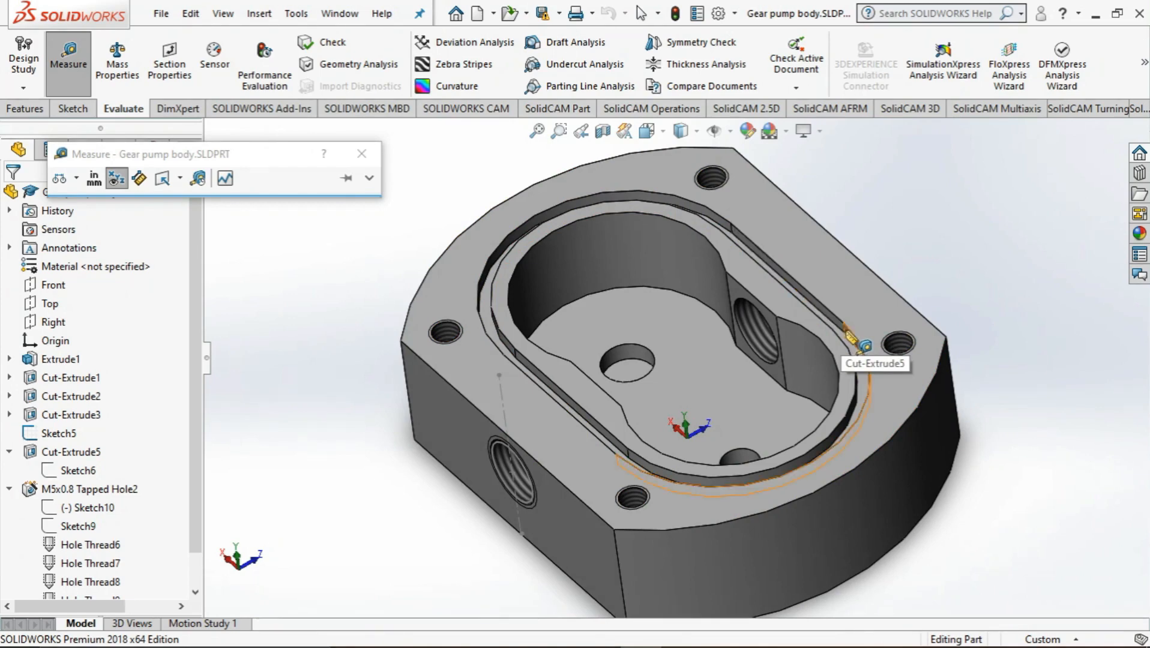
scroll(858, 348, "up", 3)
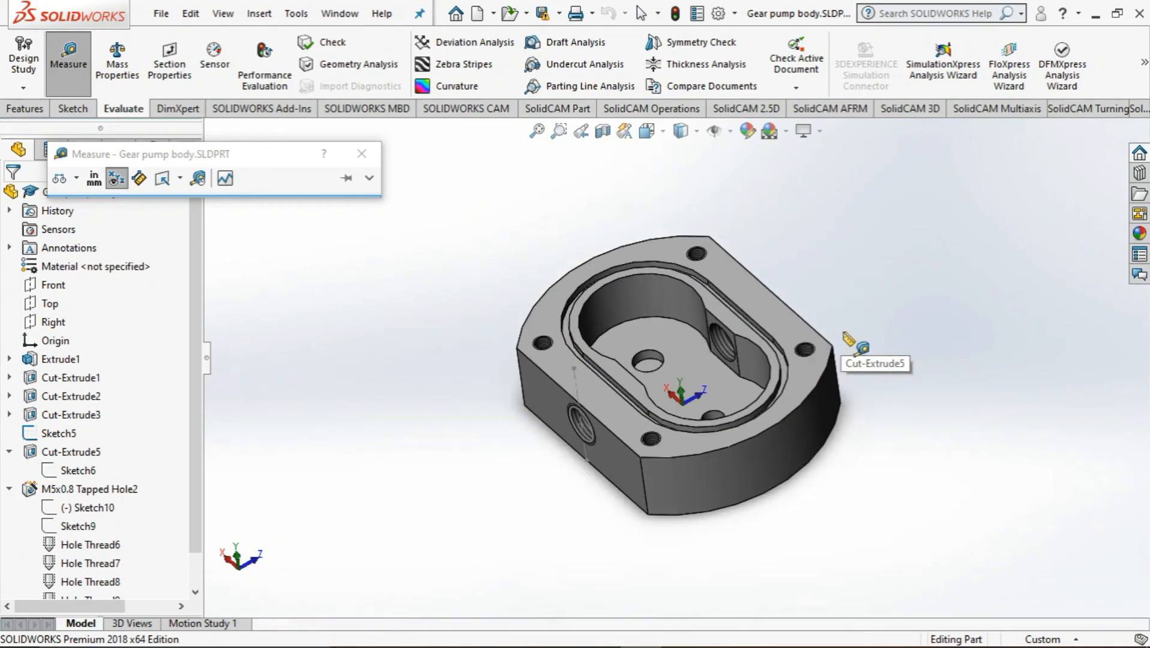
scroll(854, 351, "down", 8)
scroll(693, 360, "down", 5)
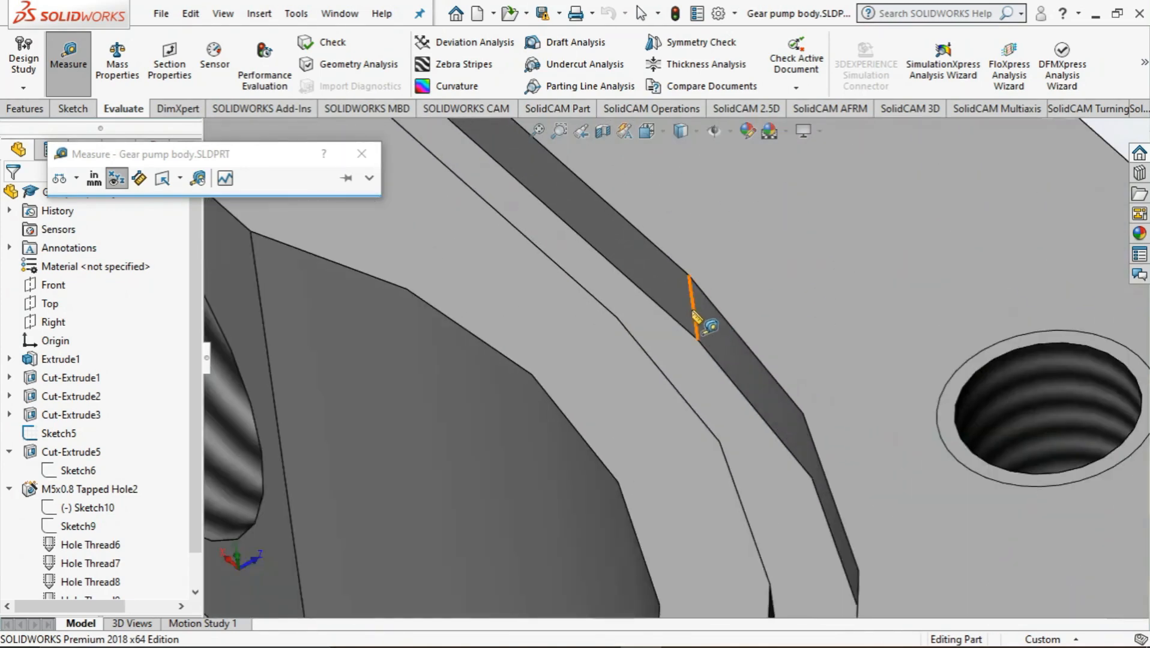
left_click(693, 310)
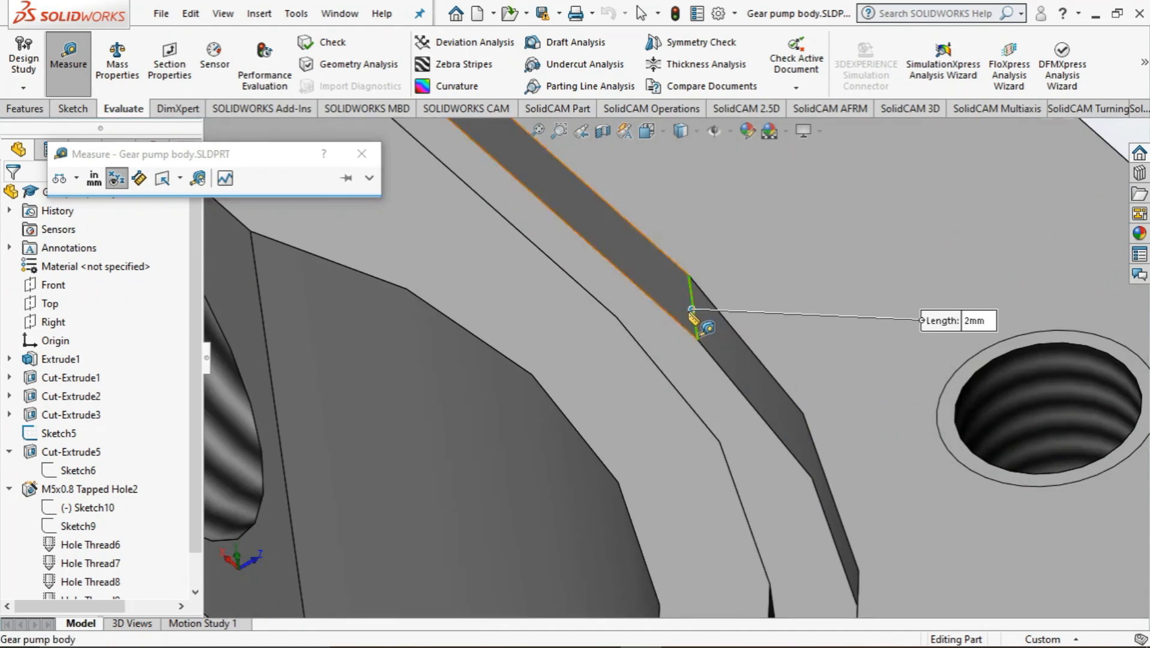
key("Escape")
Examine the threaded side holes from several angles with the Measure tool open, and close the tool
scroll(663, 333, "up", 4)
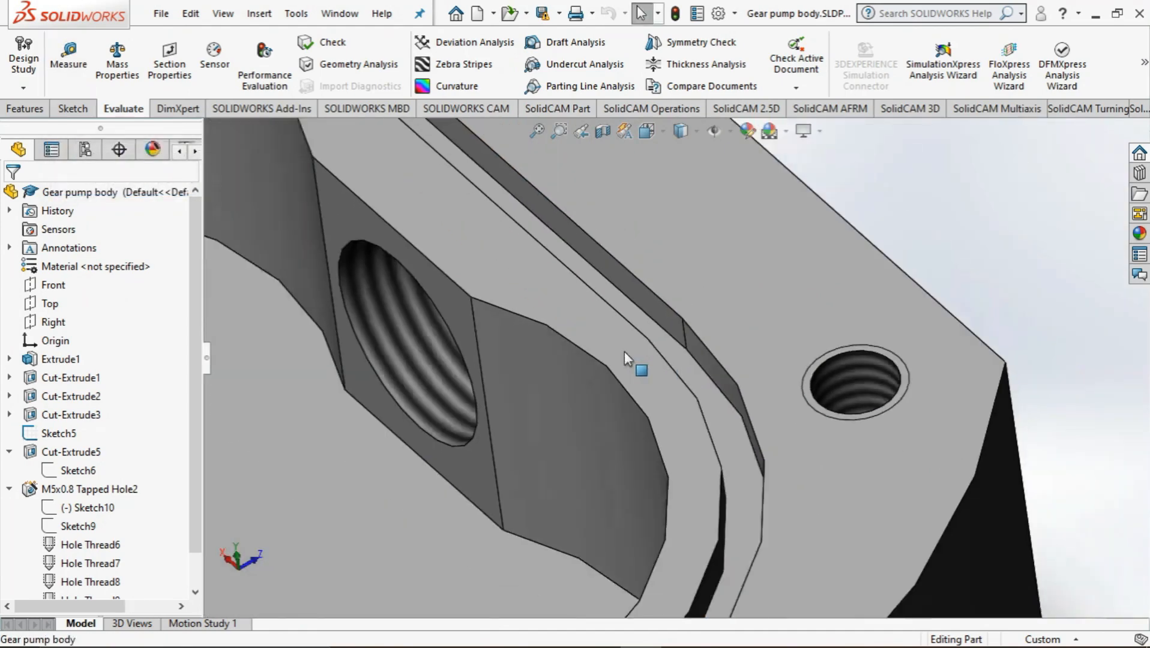
scroll(624, 354, "up", 10)
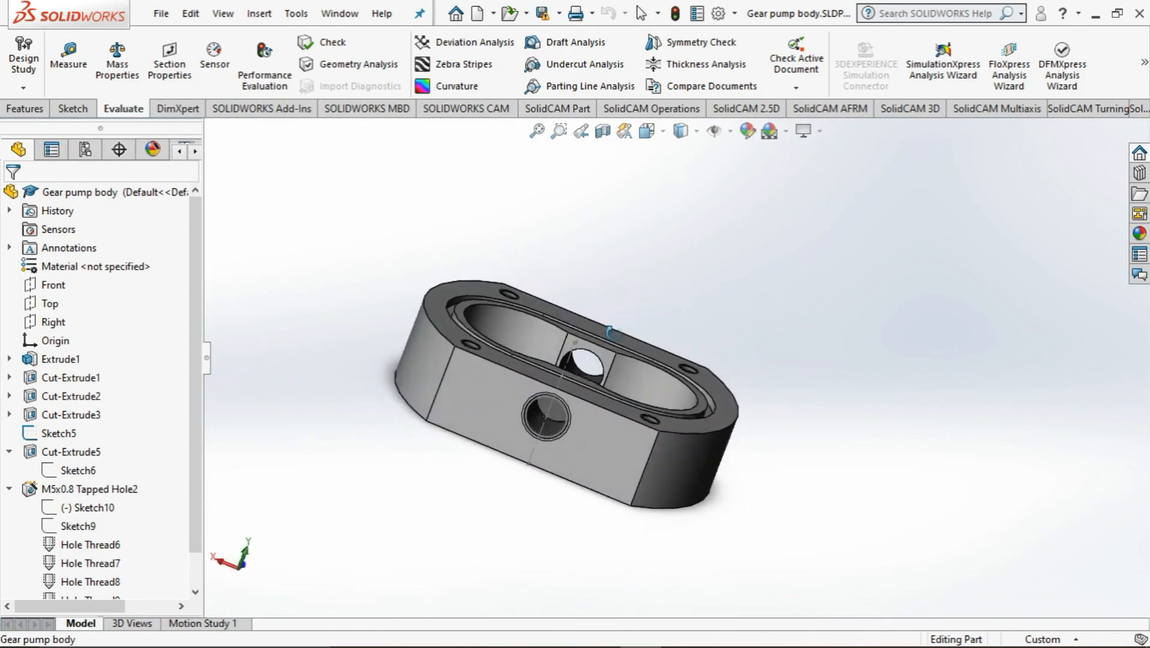
middle_click_drag(611, 331, 562, 399)
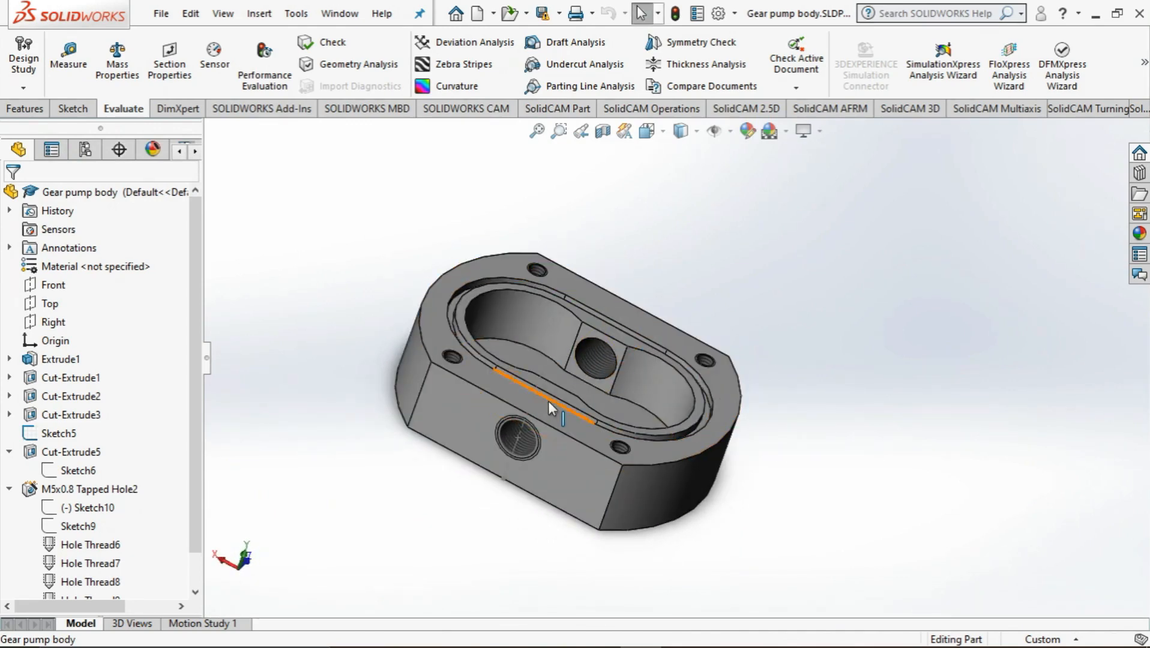
scroll(527, 414, "down", 5)
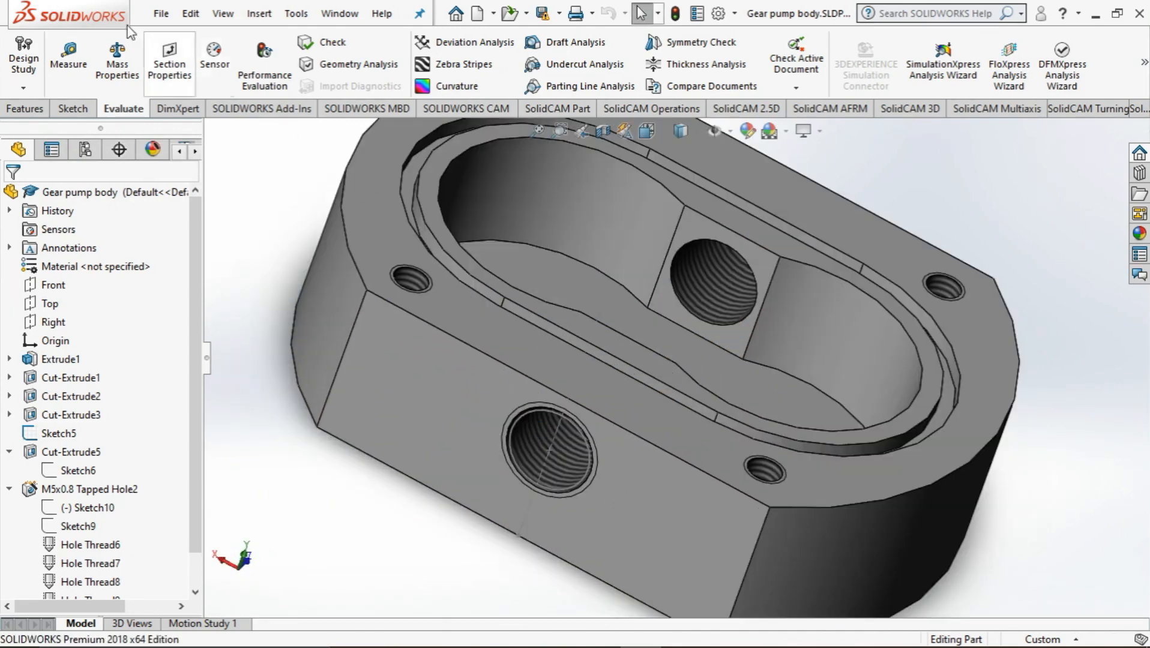
left_click(69, 57)
scroll(600, 396, "down", 5)
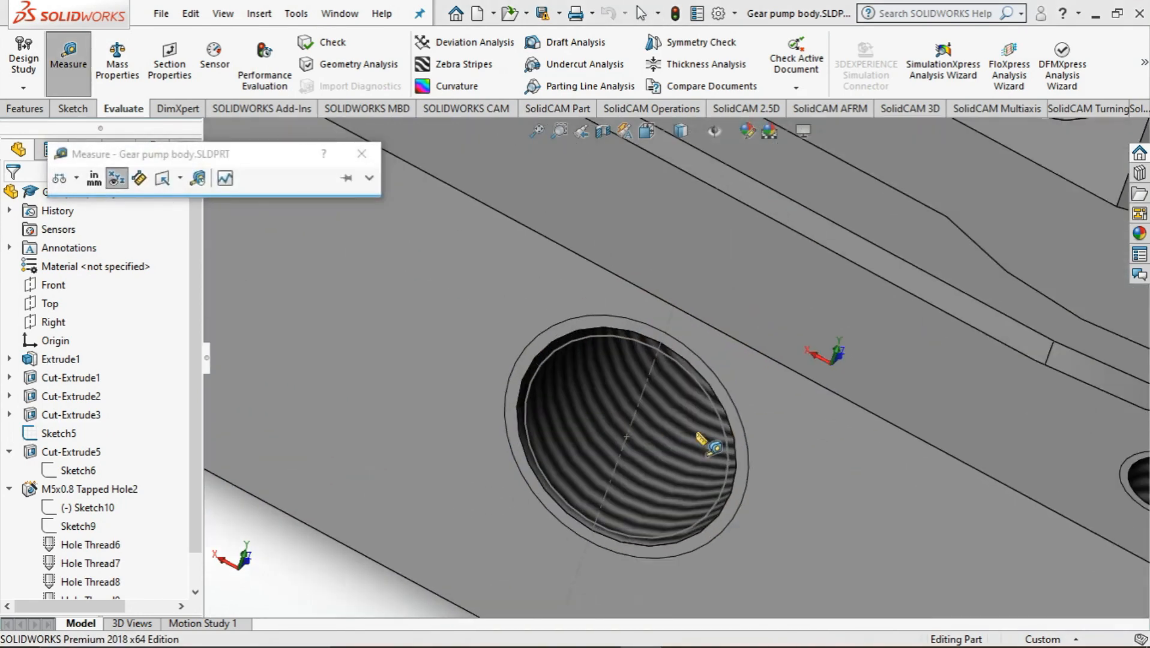
middle_click_drag(708, 443, 744, 360)
scroll(739, 365, "up", 2)
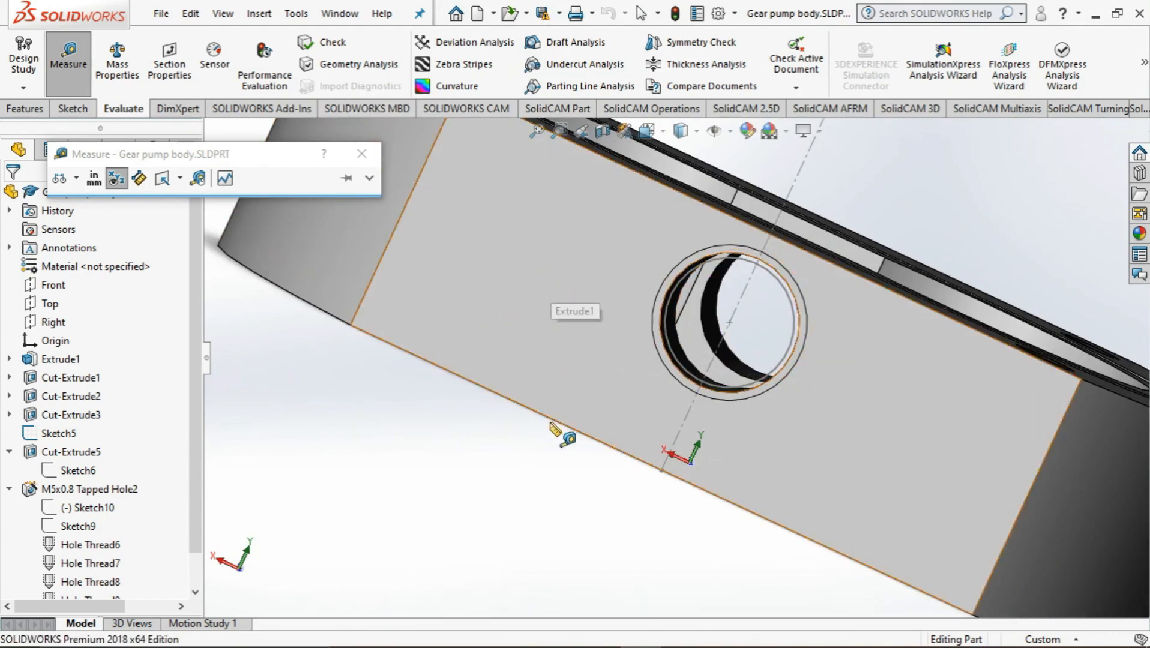
middle_click_drag(552, 427, 501, 544)
scroll(515, 524, "down", 1)
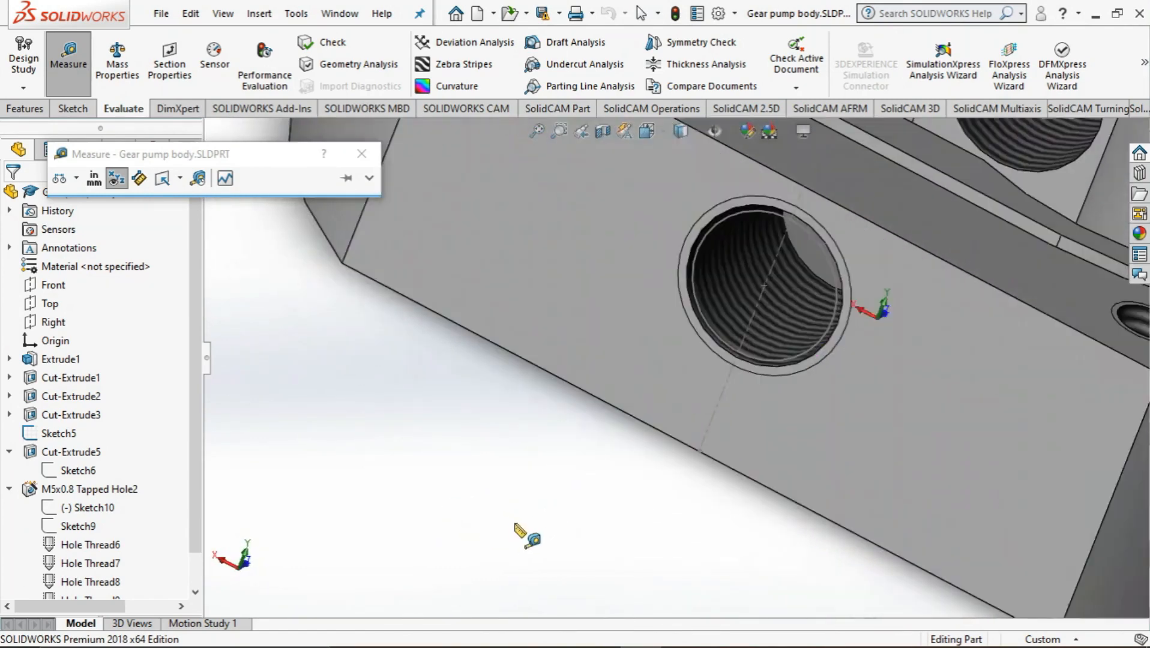
scroll(720, 270, "up", 5)
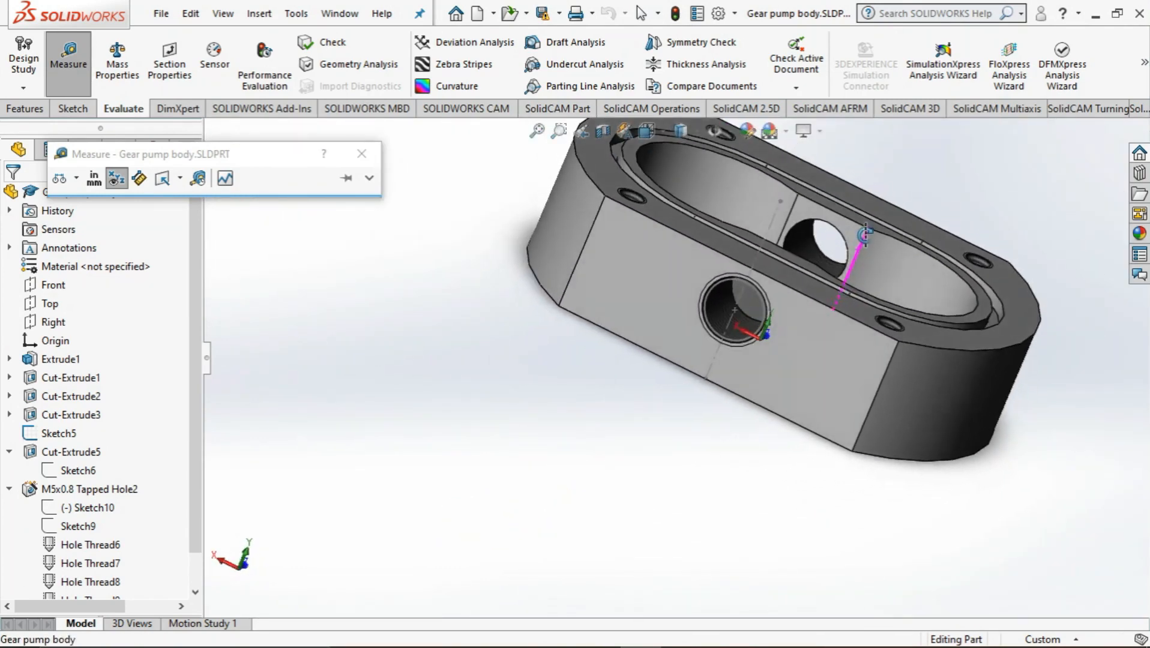
middle_click_drag(865, 234, 874, 212)
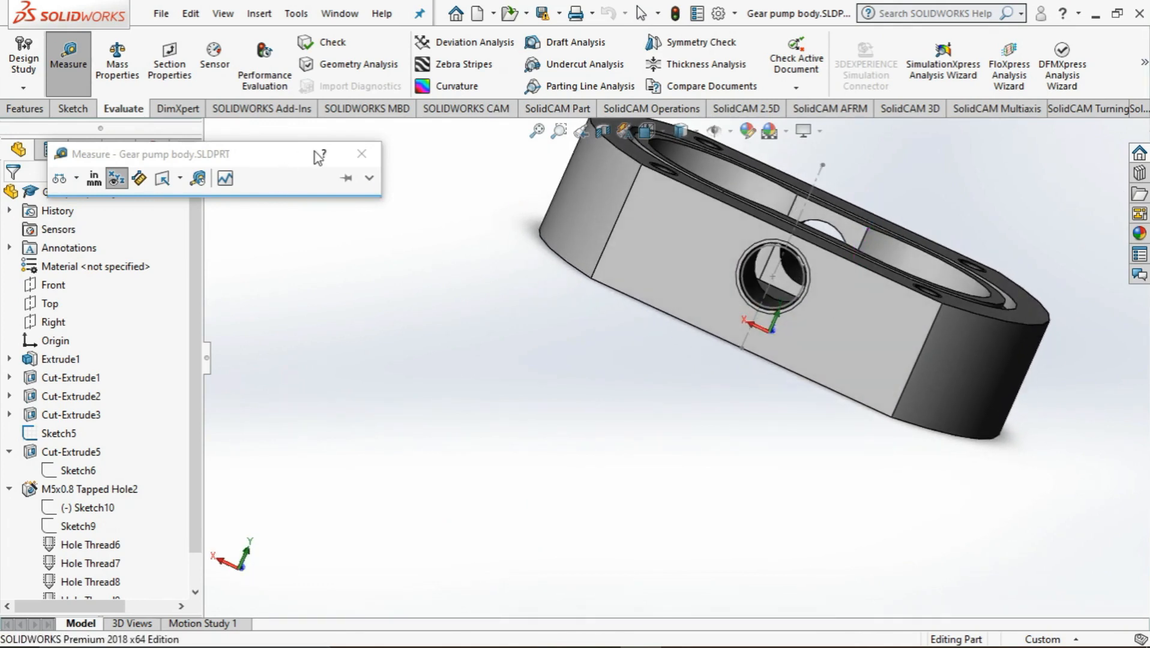
left_click(361, 154)
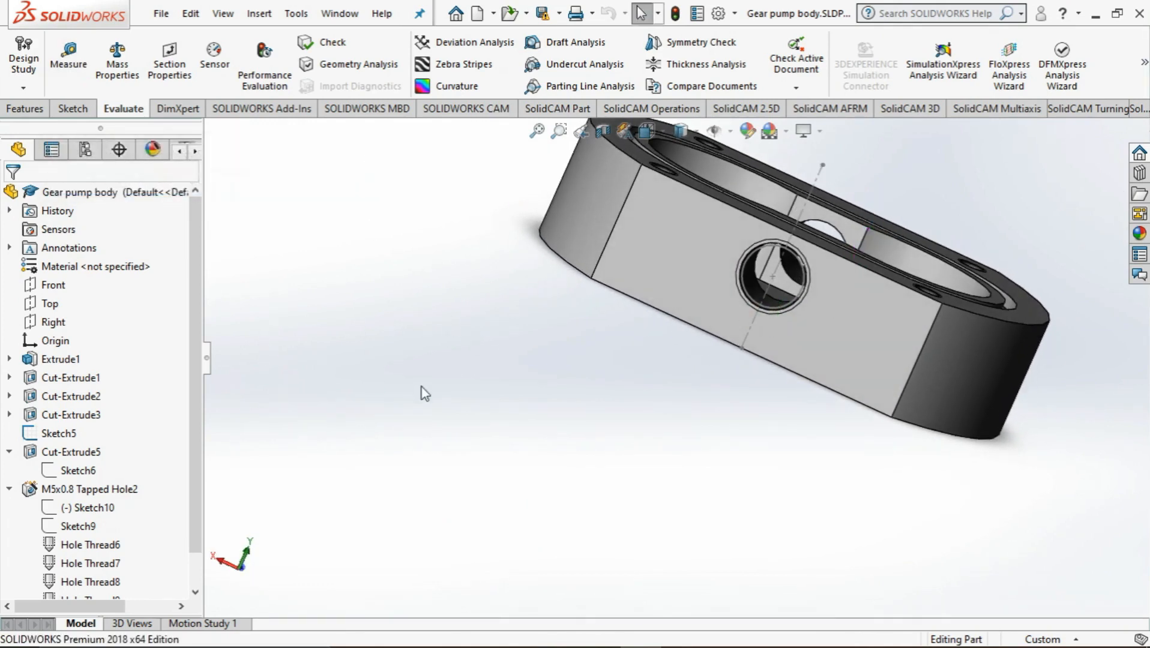
Open Sketch5 for editing, examine the side hole's diameter and position dimensions, and exit the sketch without changes
left_click(71, 471)
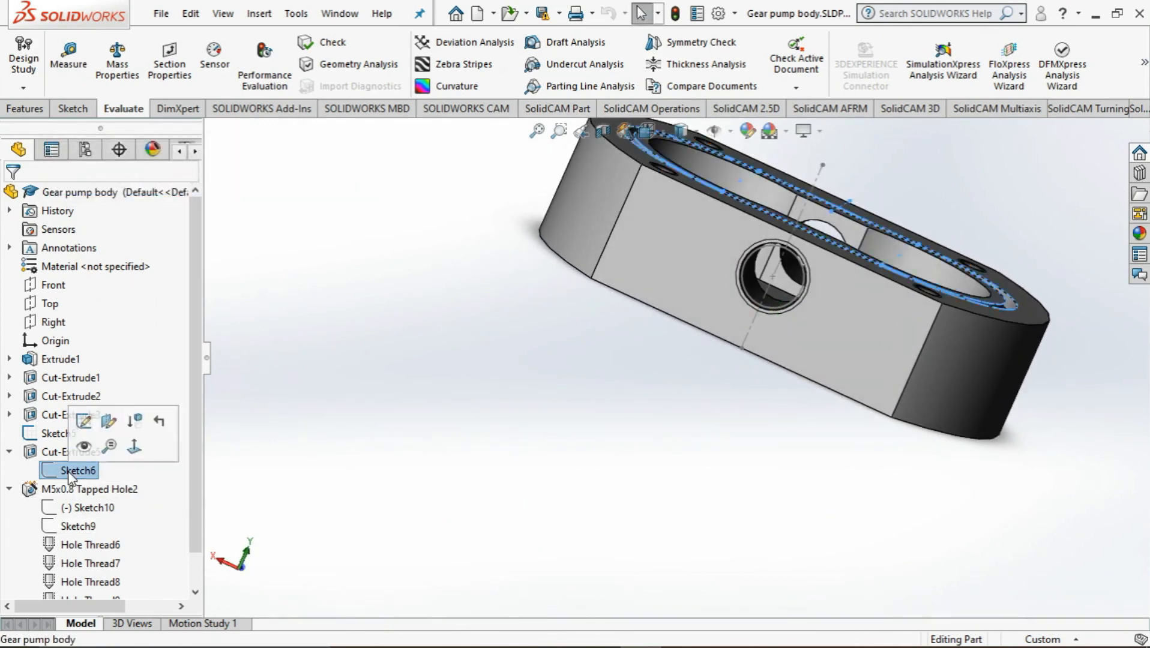
scroll(72, 480, "down", 1)
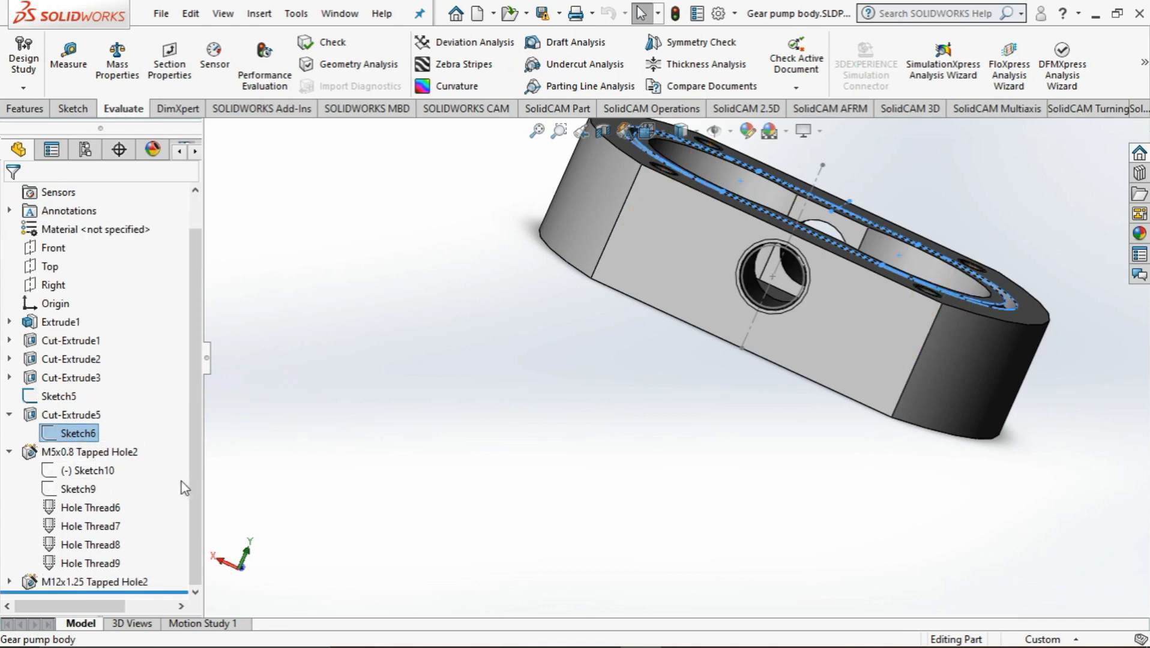
left_click(76, 489)
left_click(53, 399)
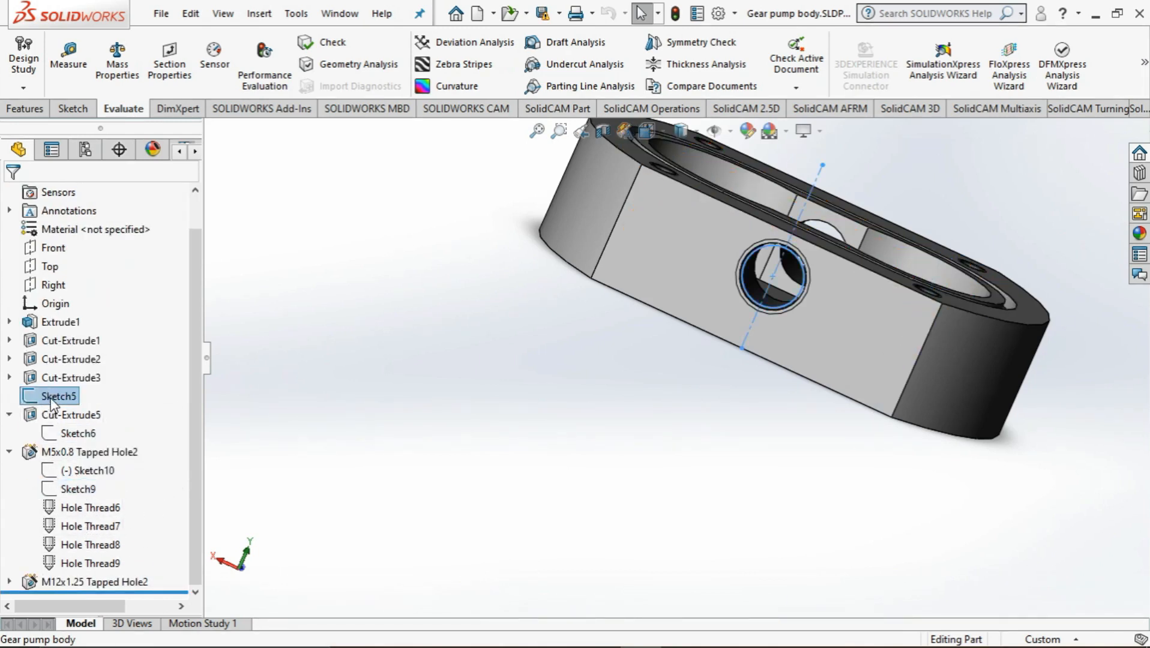
right_click(53, 398)
left_click(63, 306)
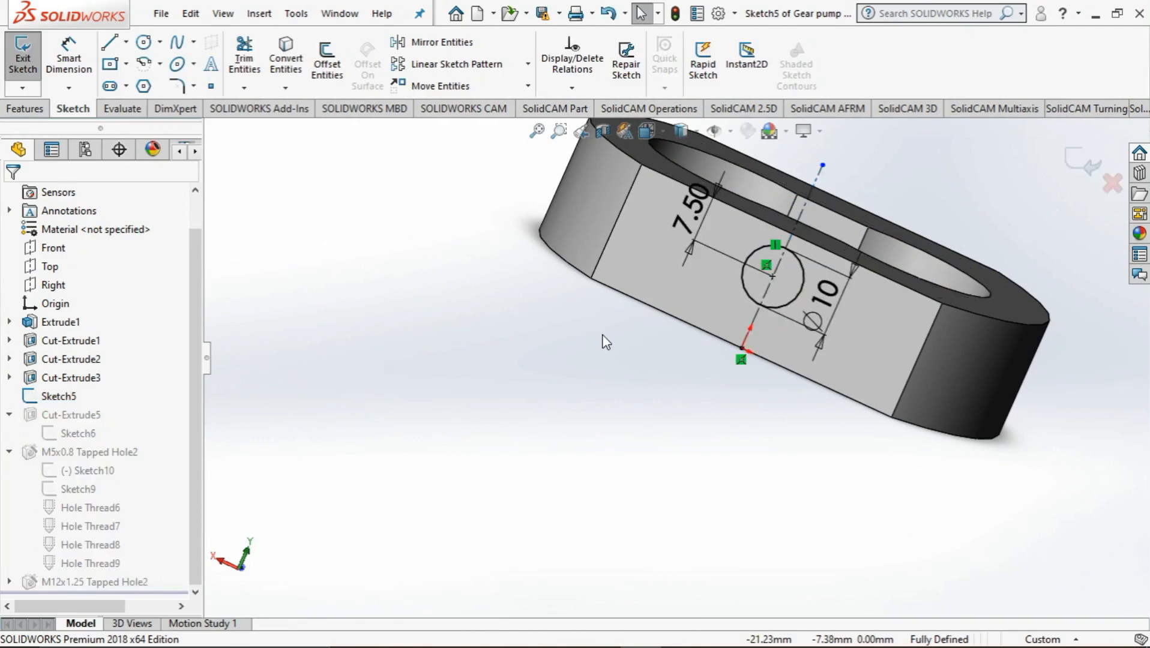
mouse_move(615, 351)
middle_mouse_down()
mouse_move(661, 333)
mouse_move(621, 335)
middle_mouse_up()
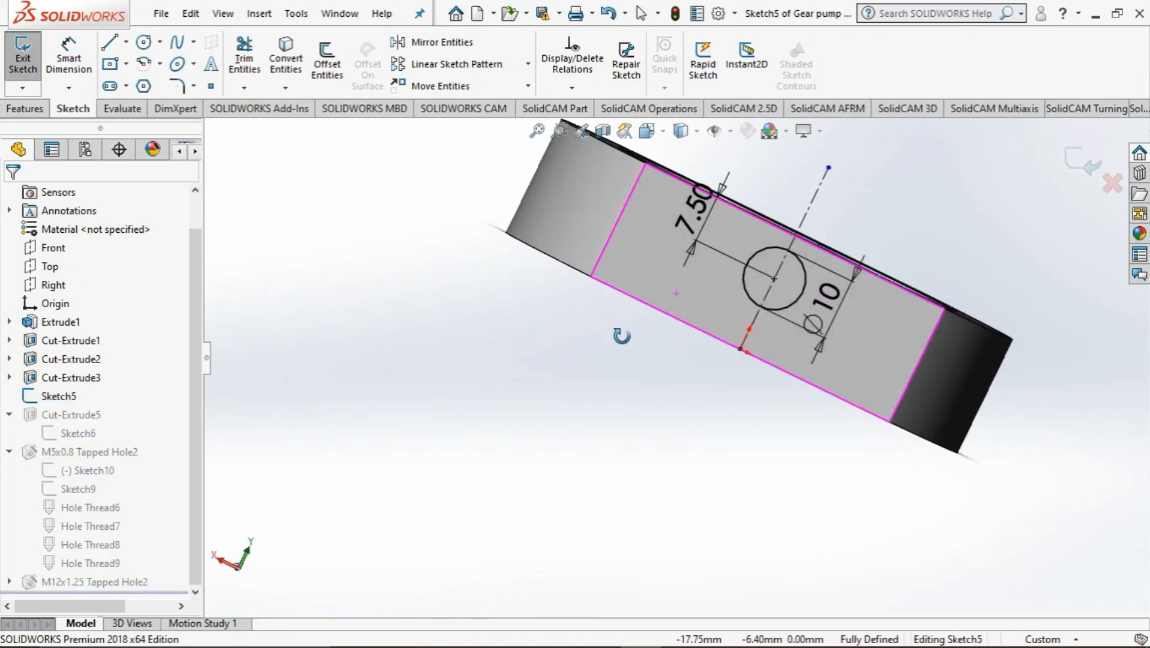
left_click(1110, 183)
left_click(636, 340)
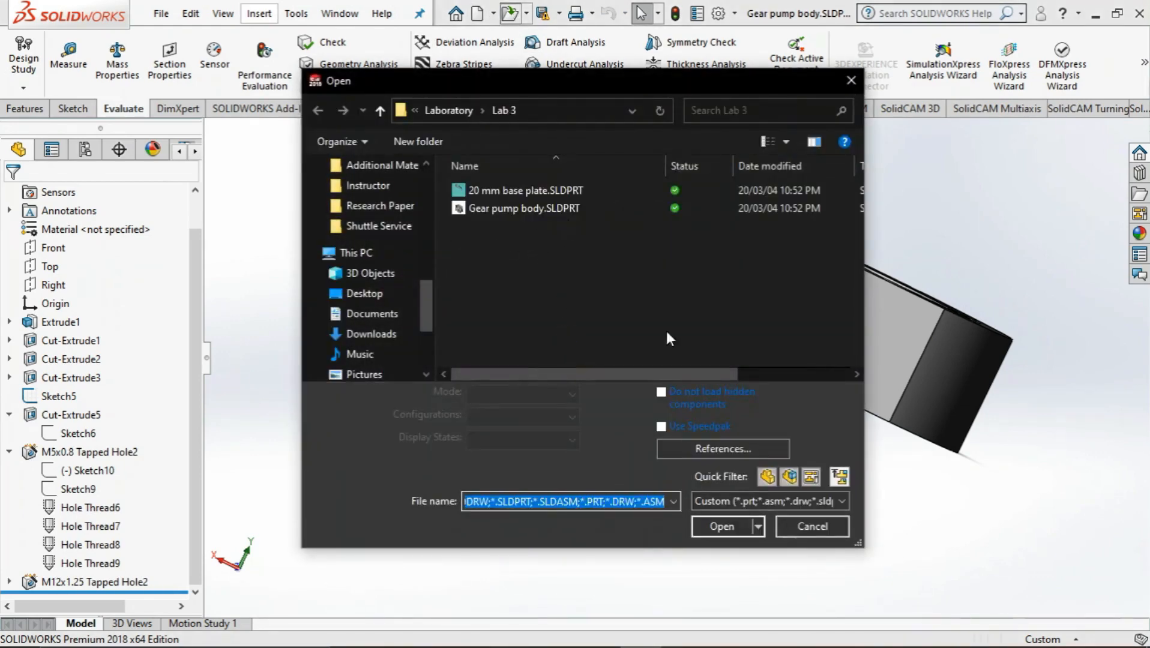
Dismiss the Open dialog and open Part5.SLDPRT from the recent documents
left_click(812, 526)
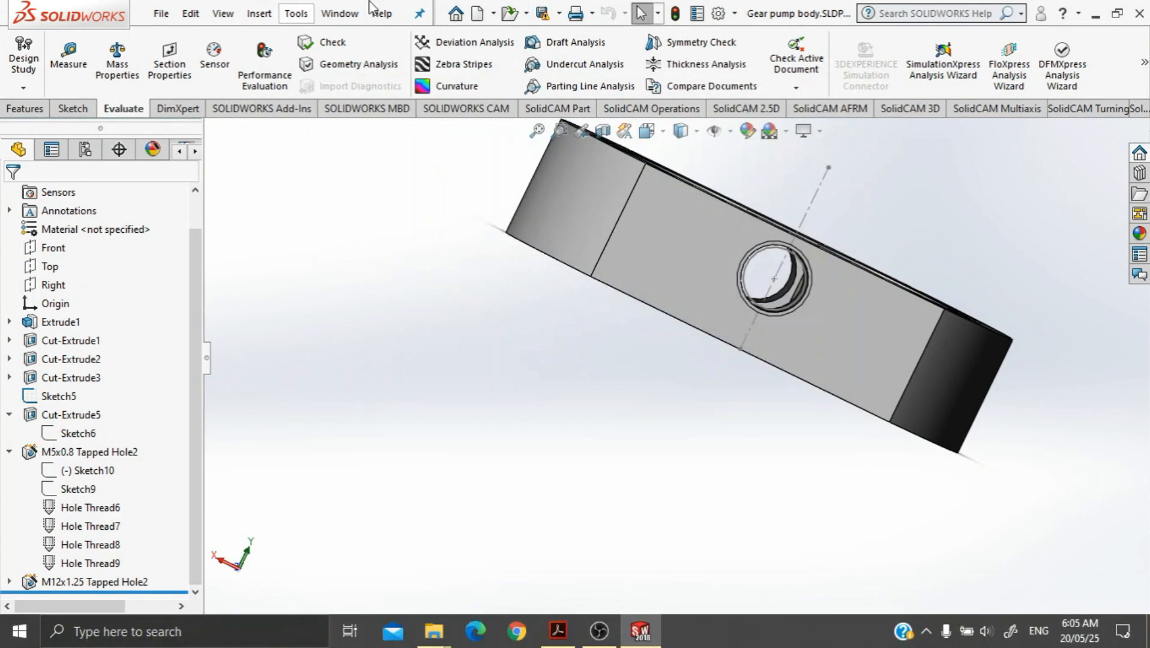
left_click(456, 12)
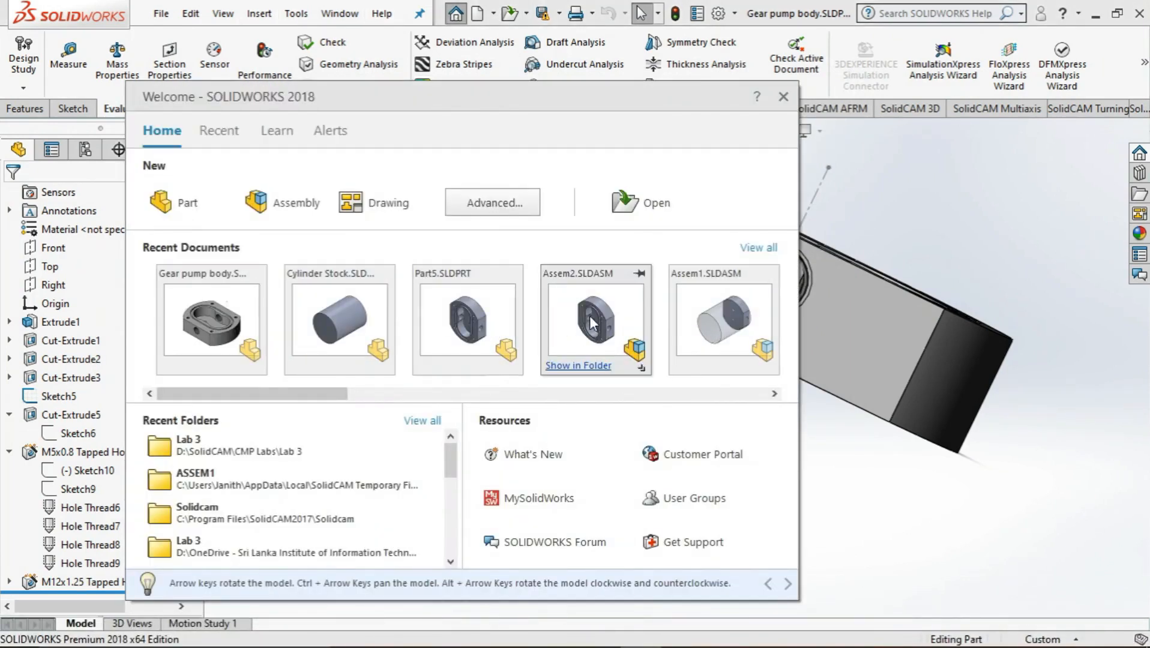
left_click_drag(337, 395, 576, 401)
left_click_drag(450, 403, 327, 406)
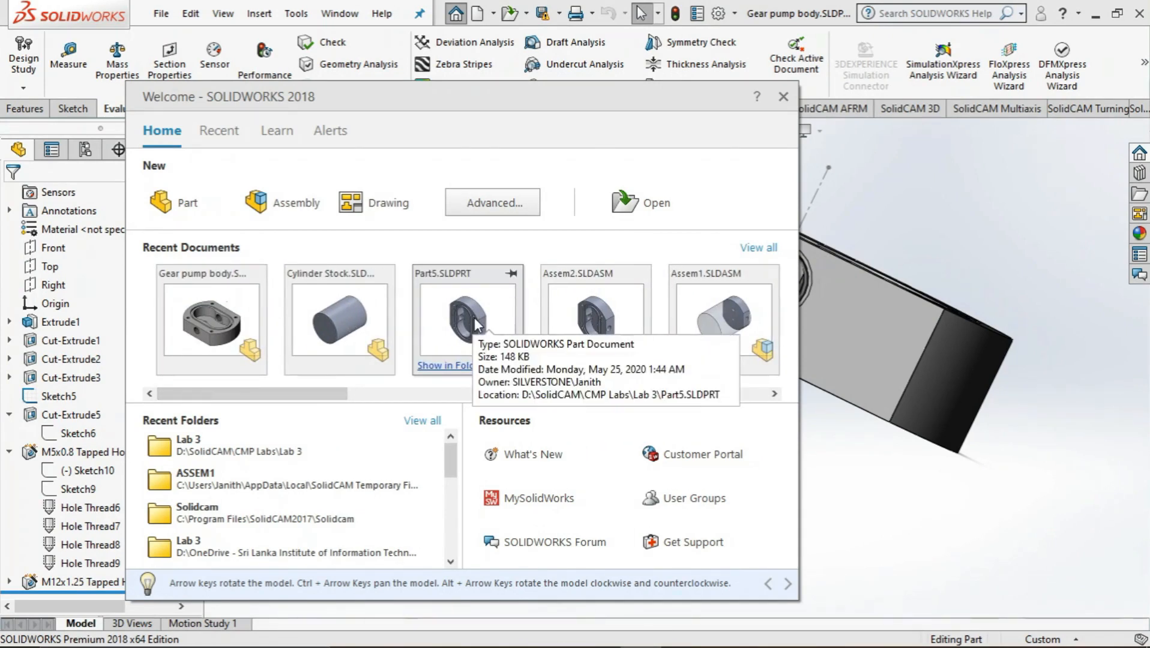
key("Escape")
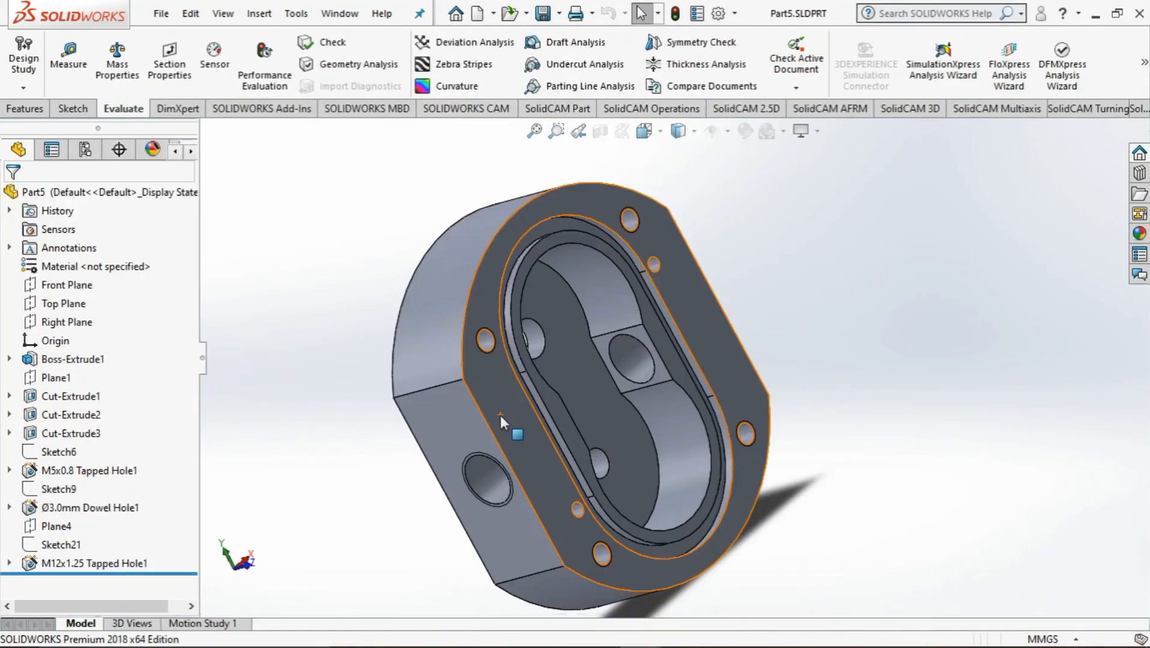
Roll the model back before the M12x1.25 tapped hole, inspect the side face without it, and roll forward again
middle_click_drag(372, 515, 384, 474)
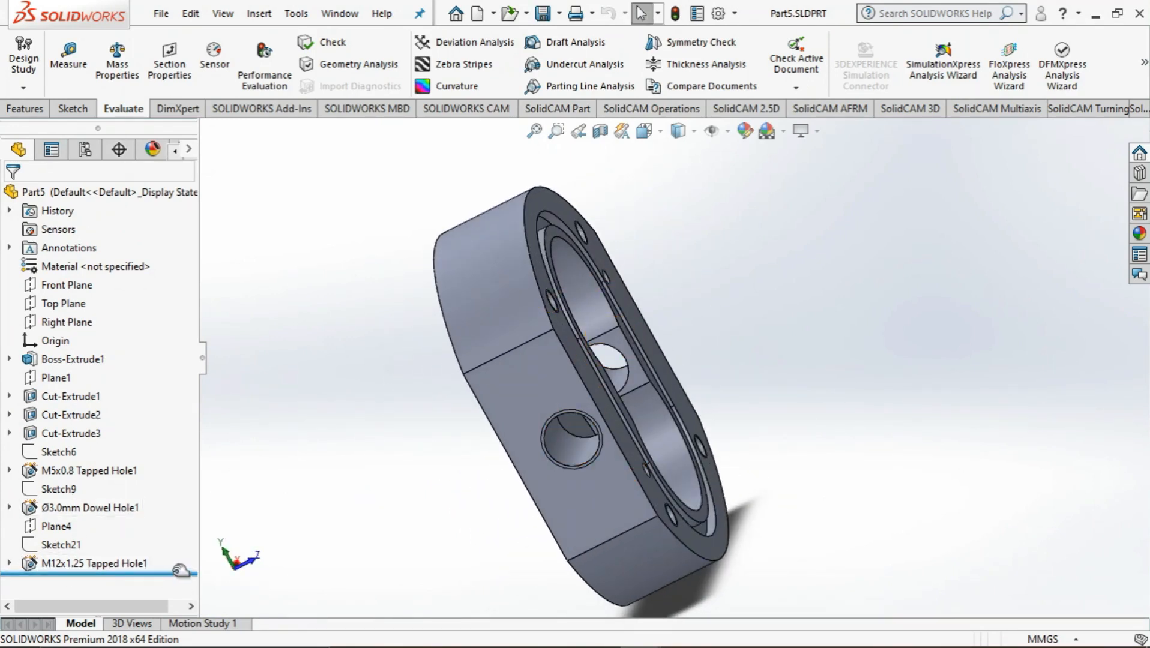
left_click_drag(175, 573, 167, 556)
middle_click_drag(436, 467, 406, 429)
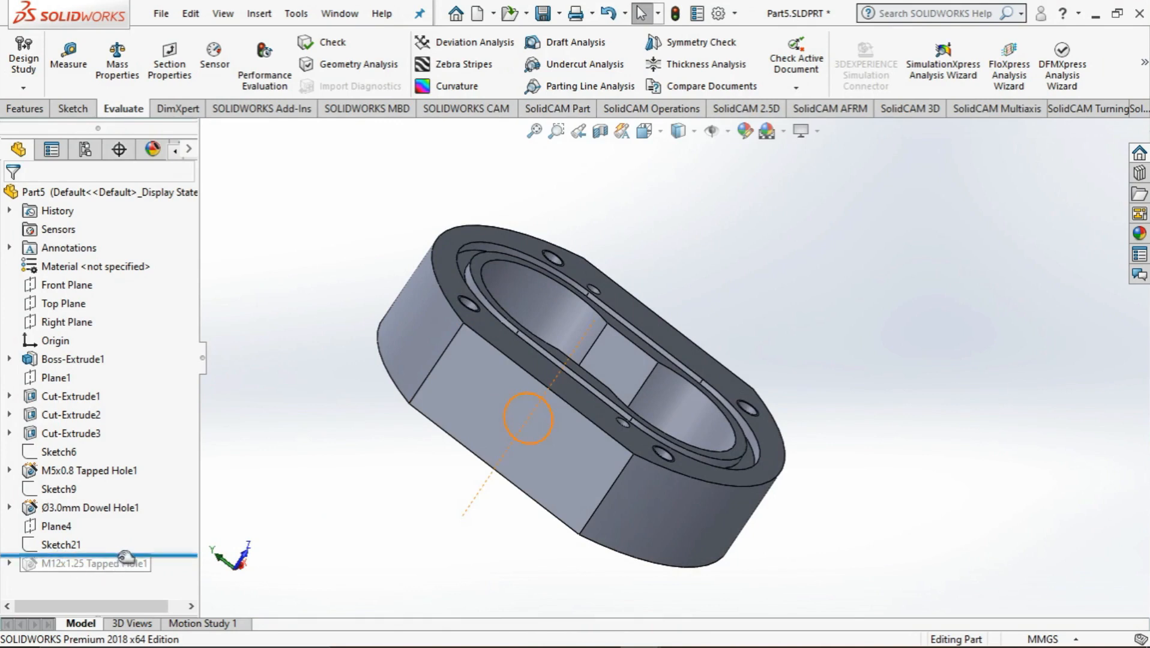
left_click_drag(126, 557, 105, 568)
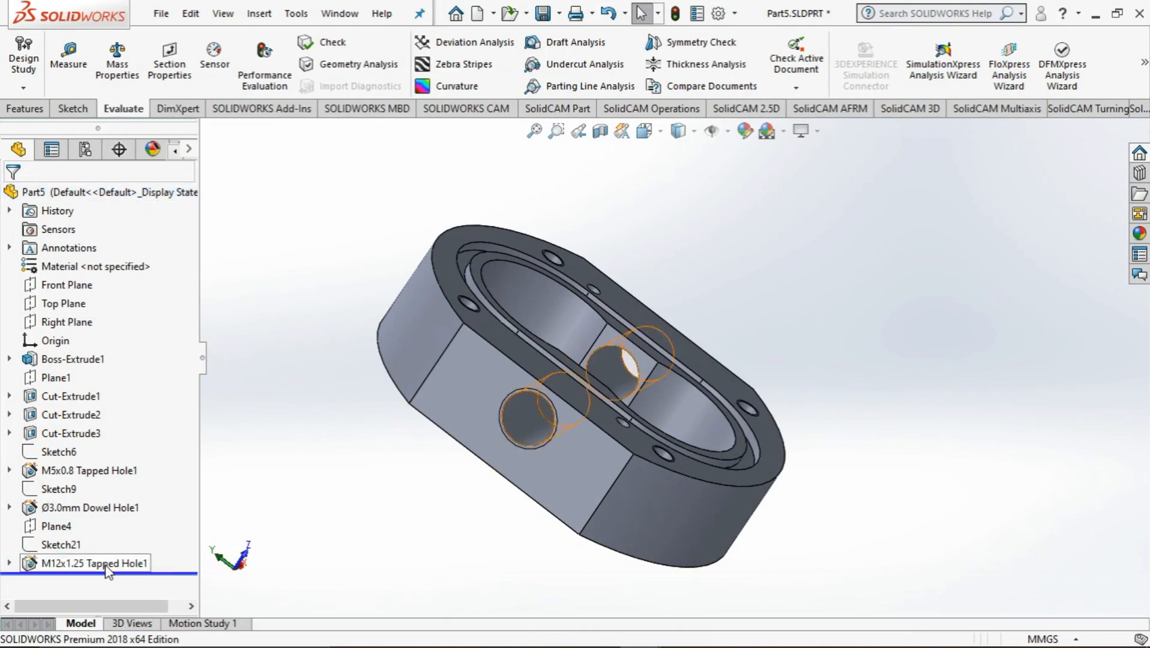
Delete the M12x1.25 tapped hole feature from the part
right_click(105, 563)
left_click(149, 408)
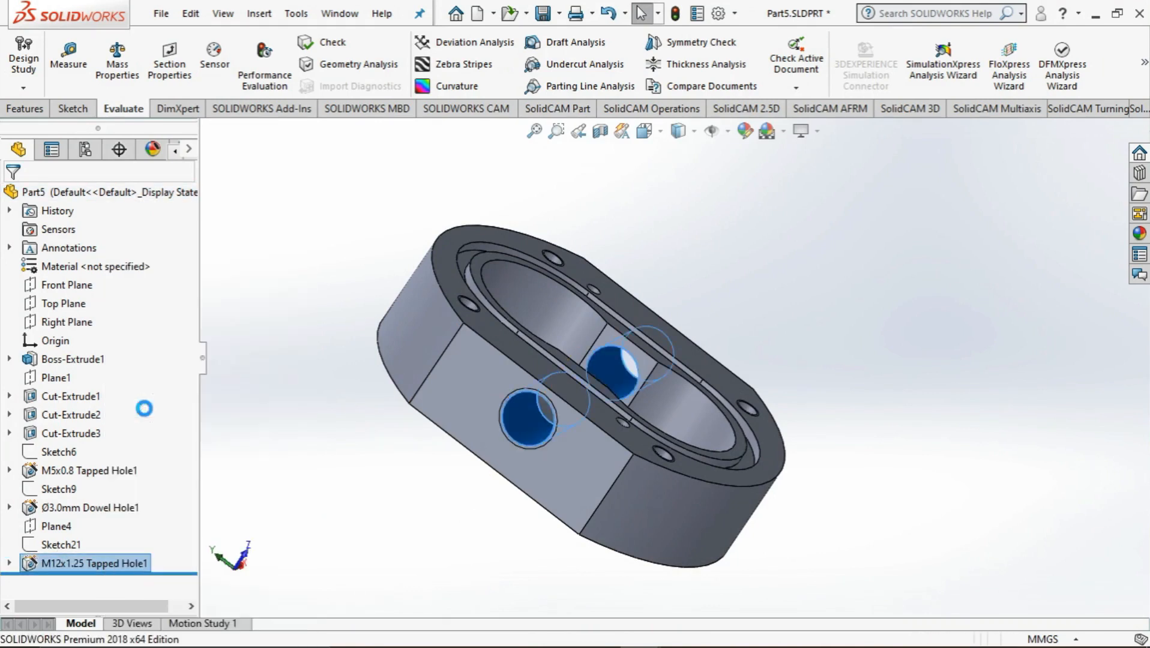
left_click(686, 248)
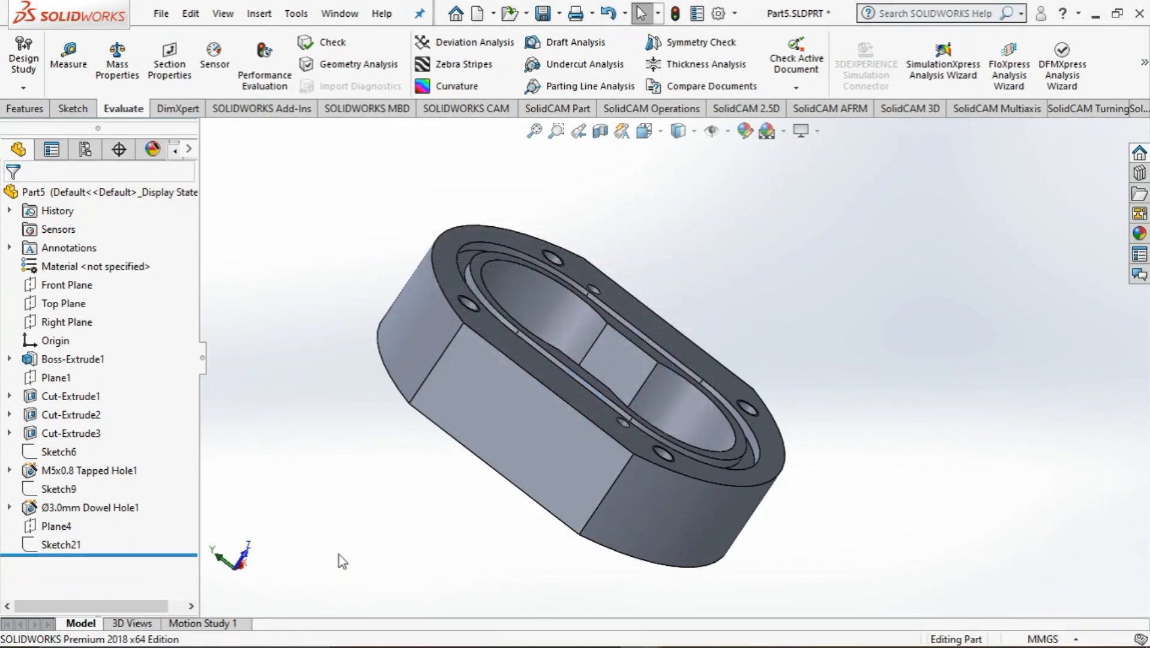
Create a reference plane coincident with the flat side face of the pump body
middle_click_drag(338, 555, 318, 542)
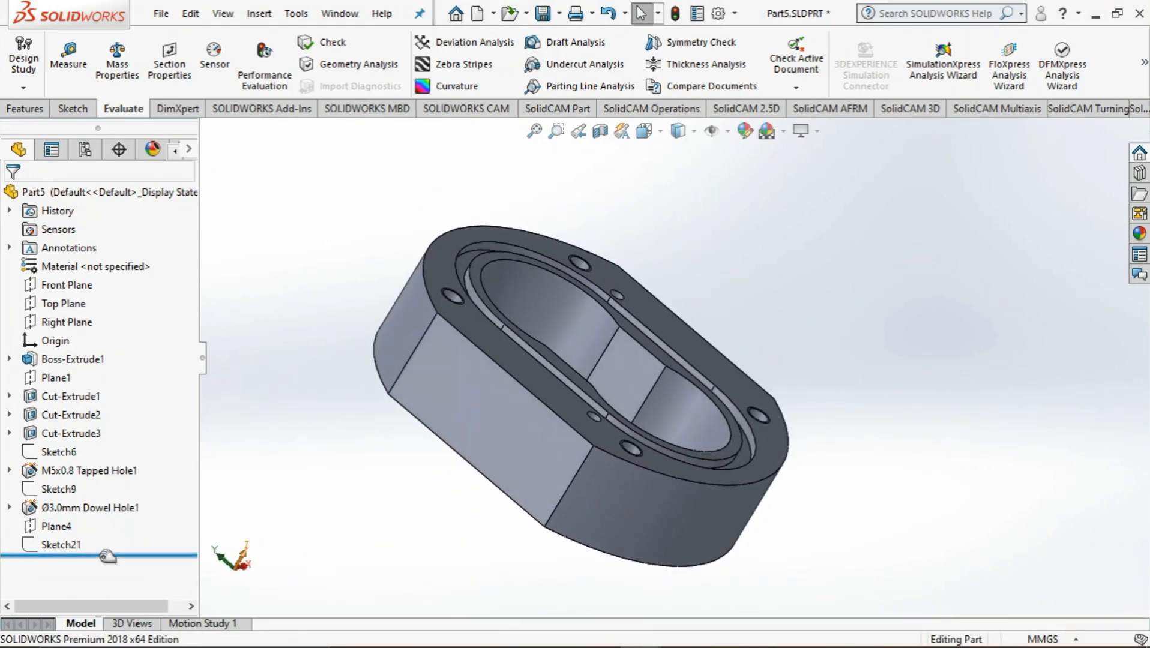
left_click(25, 109)
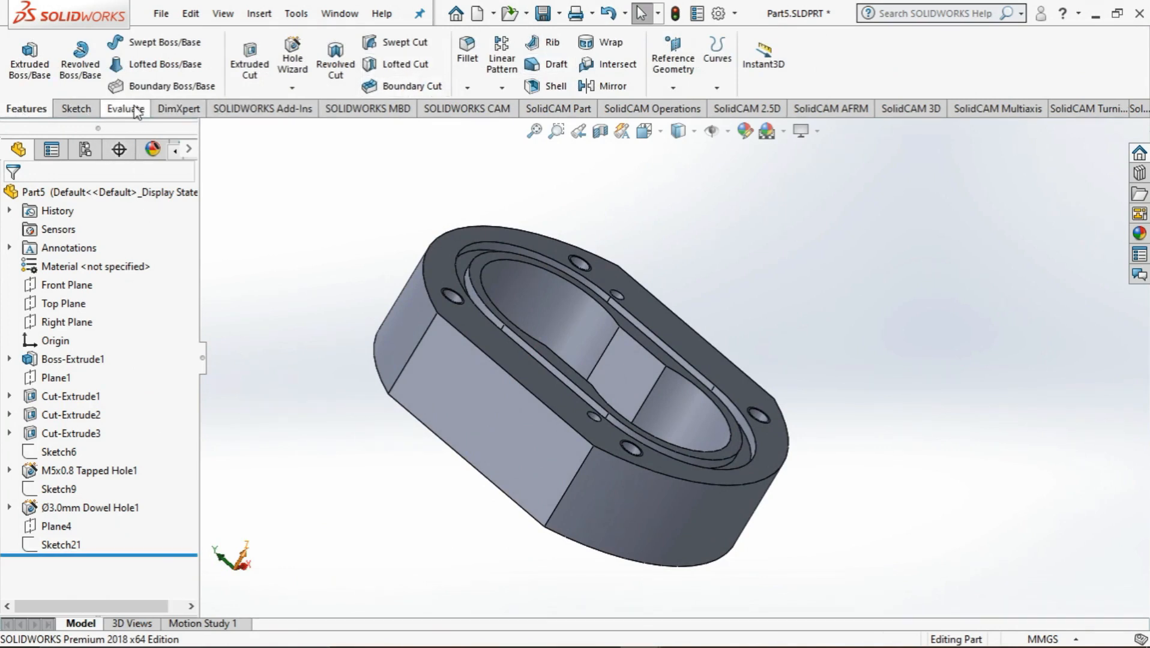
left_click(75, 110)
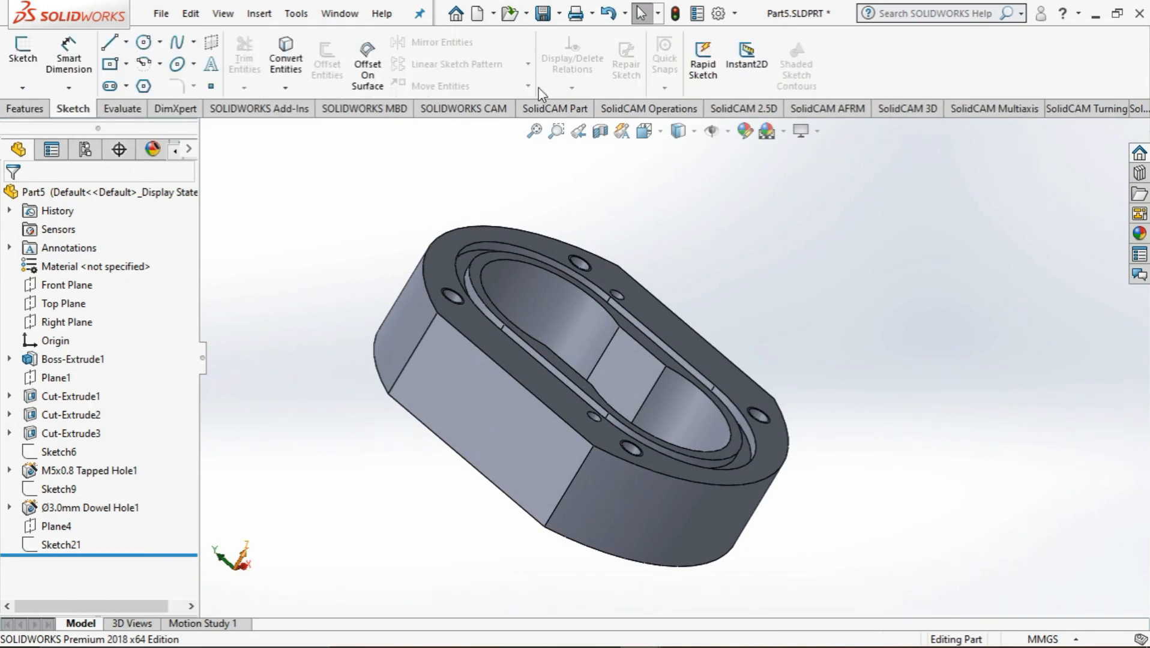
left_click(27, 109)
left_click(660, 66)
left_click(684, 111)
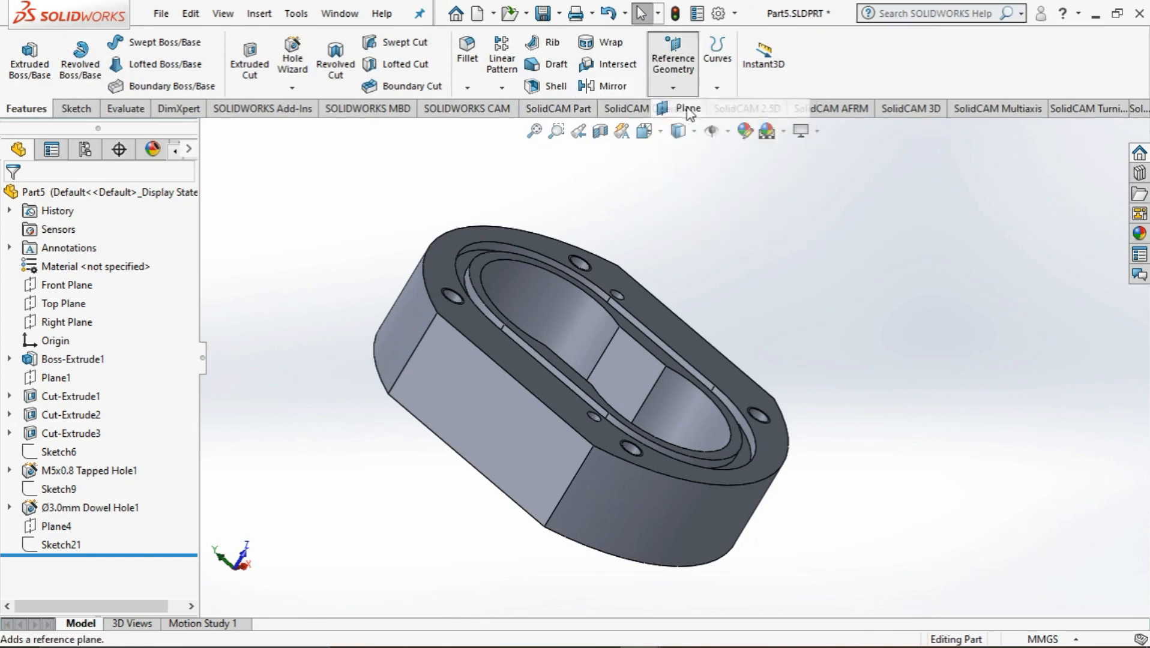
left_click(495, 408)
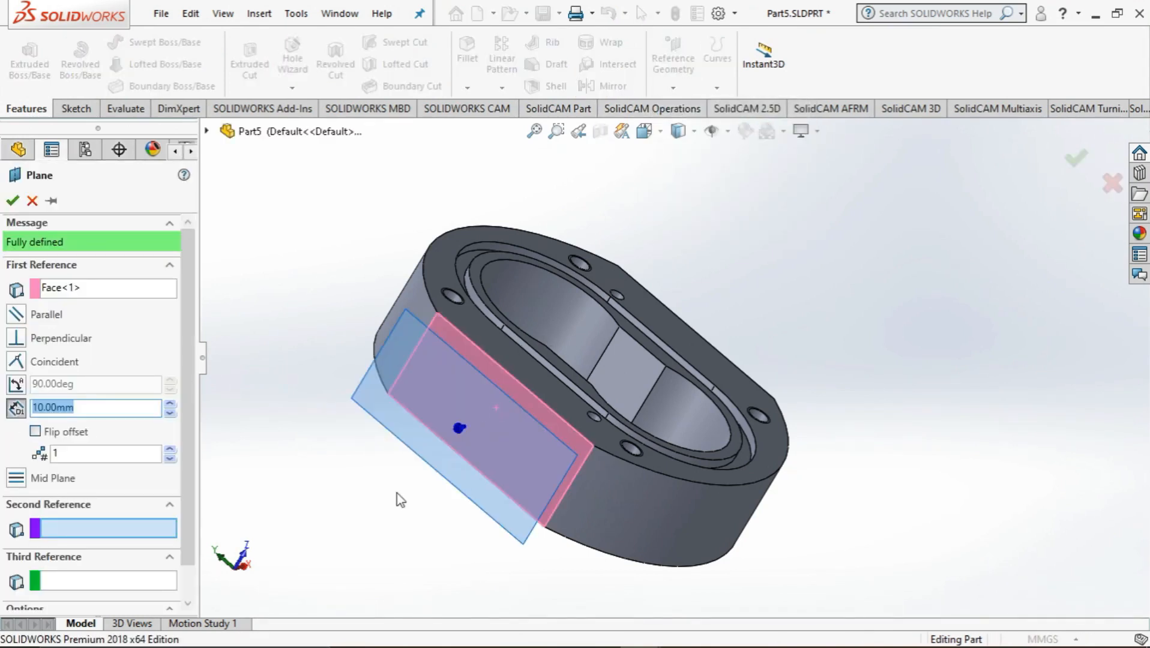
middle_click_drag(398, 500, 458, 469)
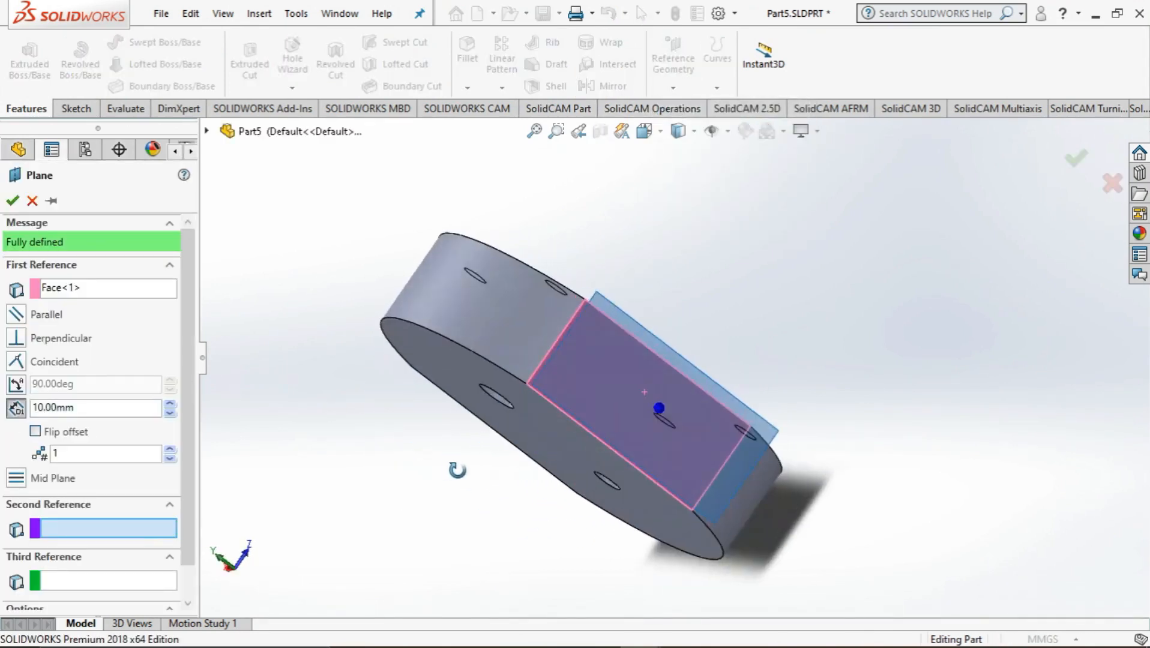
left_click(17, 362)
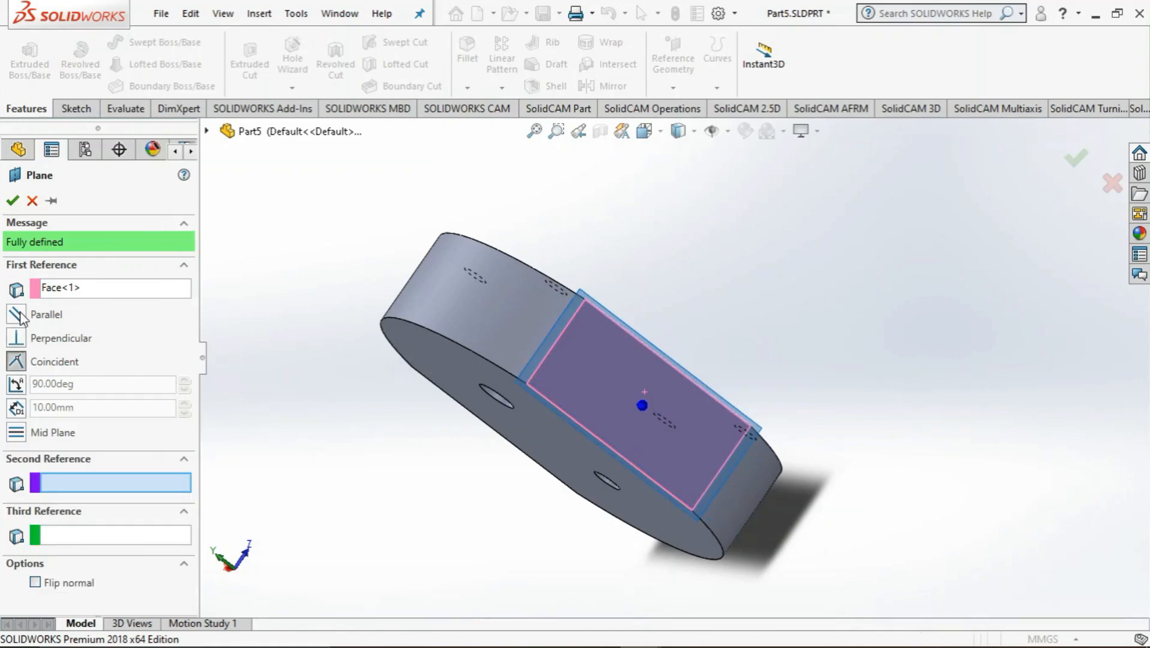
left_click(12, 202)
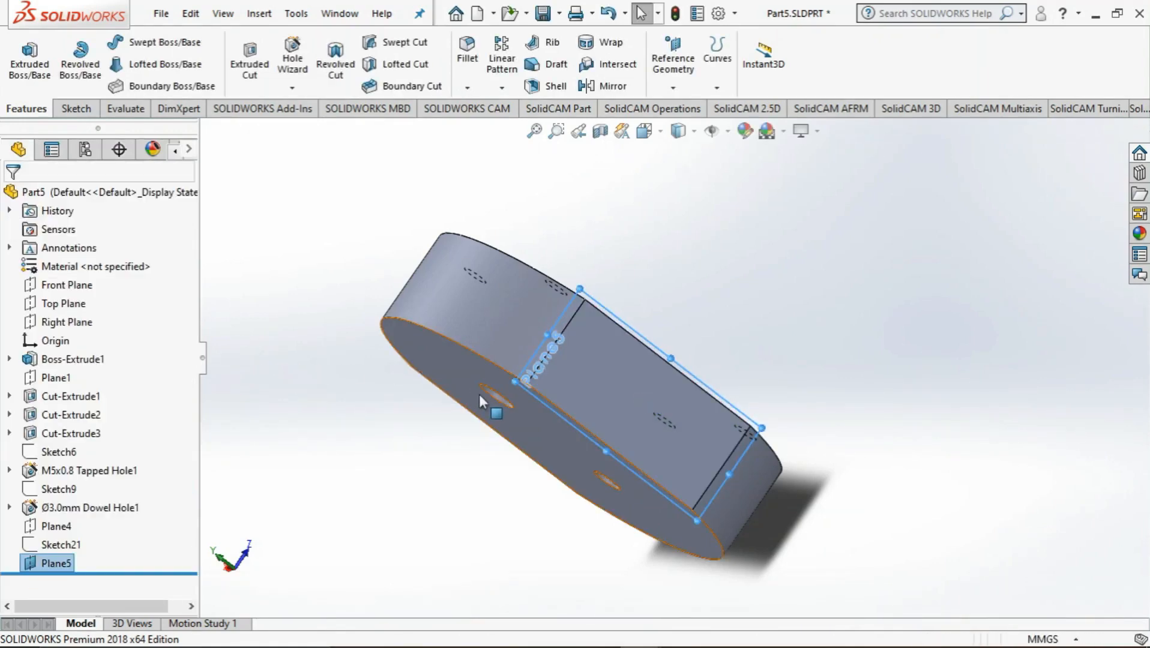
key("super")
left_click(596, 630)
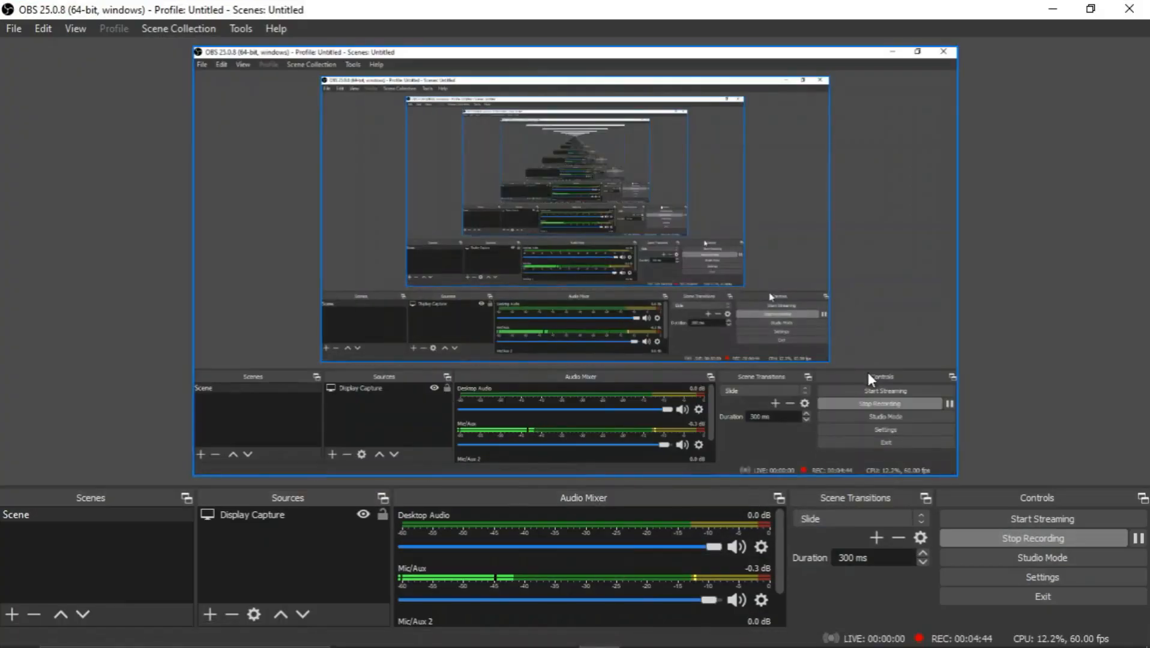
left_click(1046, 8)
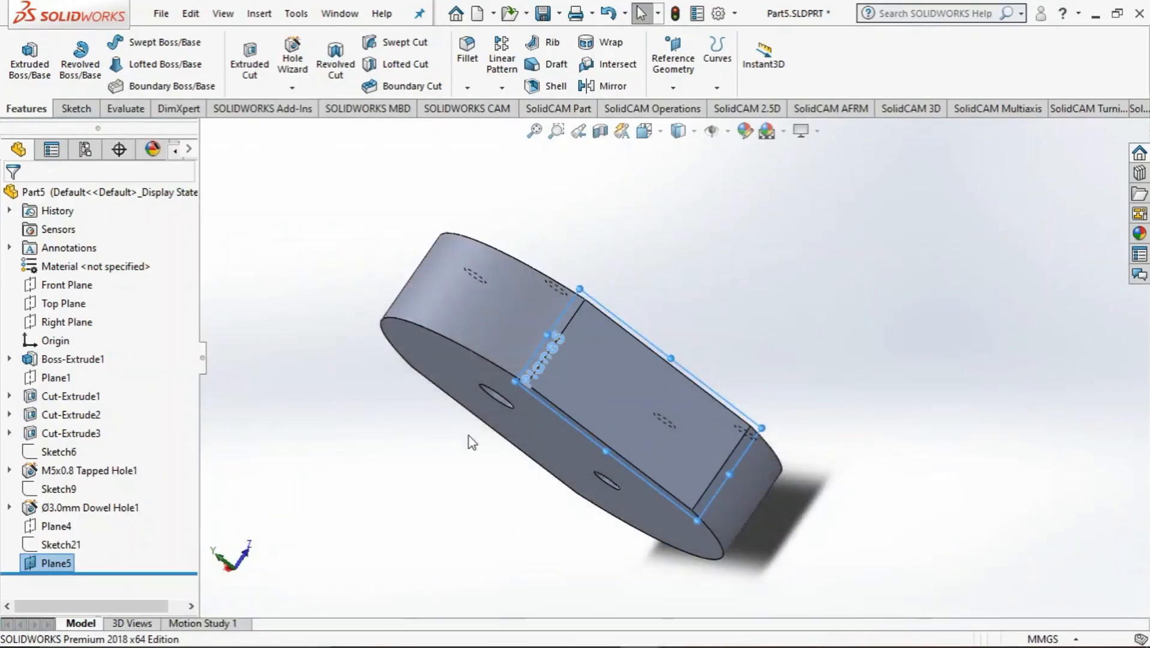
Start a sketch on the new side plane, viewed squarely, and draw a centerline about 37 mm long across the body's thickness through the origin
middle_click_drag(467, 437, 471, 474)
key("space")
left_click(569, 446)
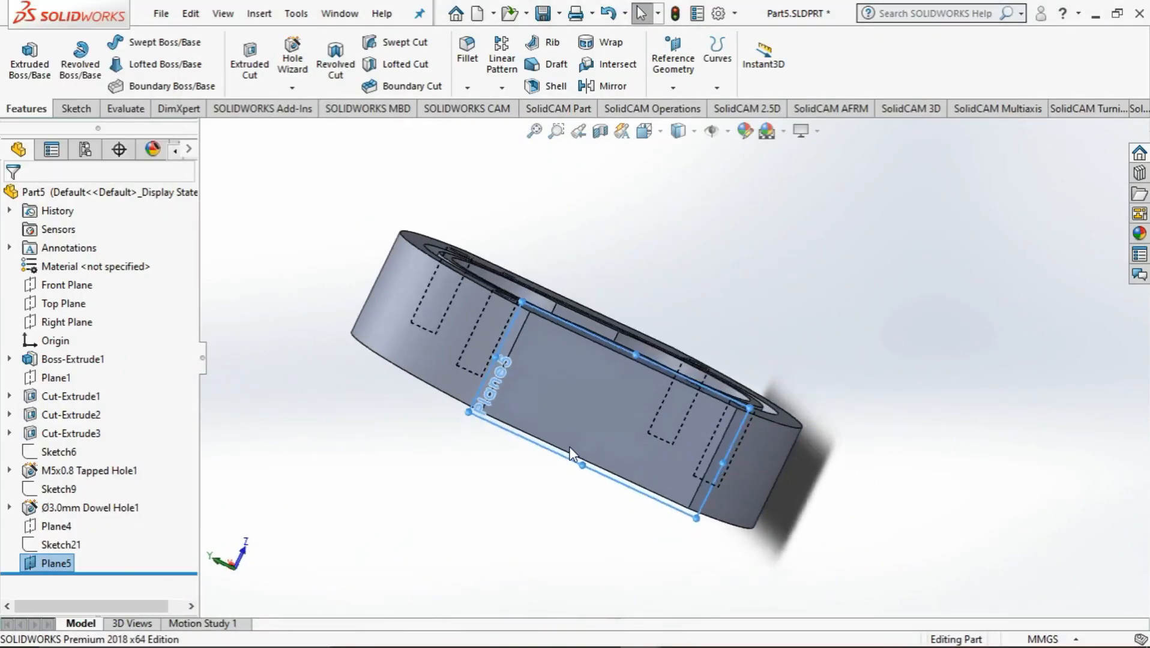
left_click(76, 109)
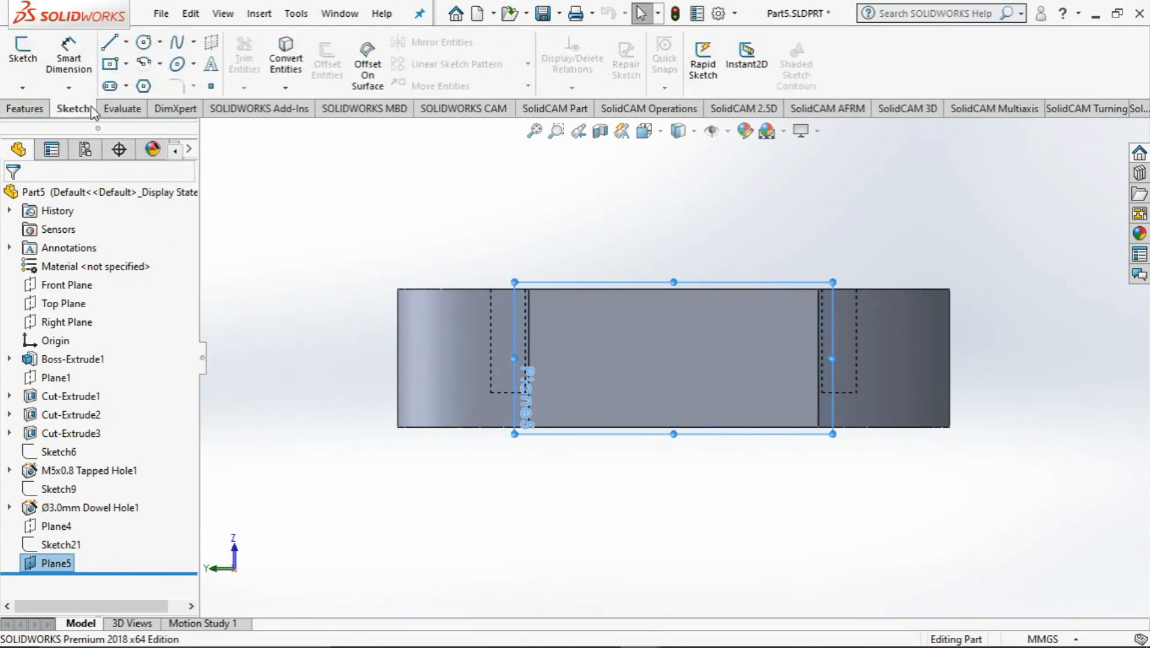
left_click(126, 42)
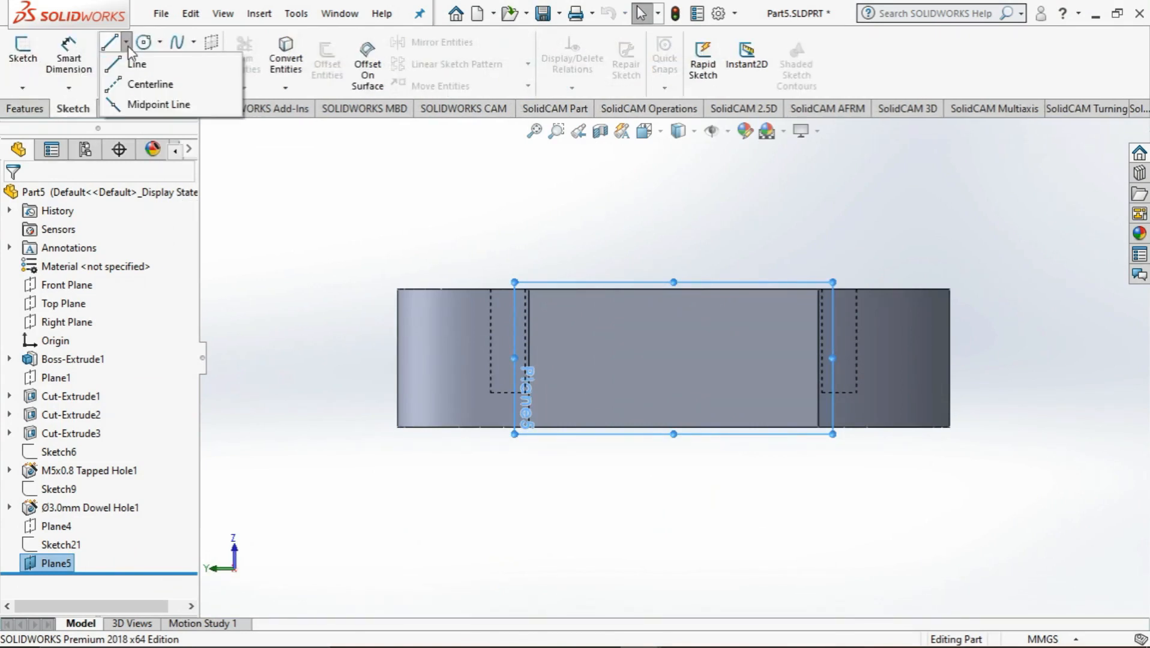
left_click(159, 103)
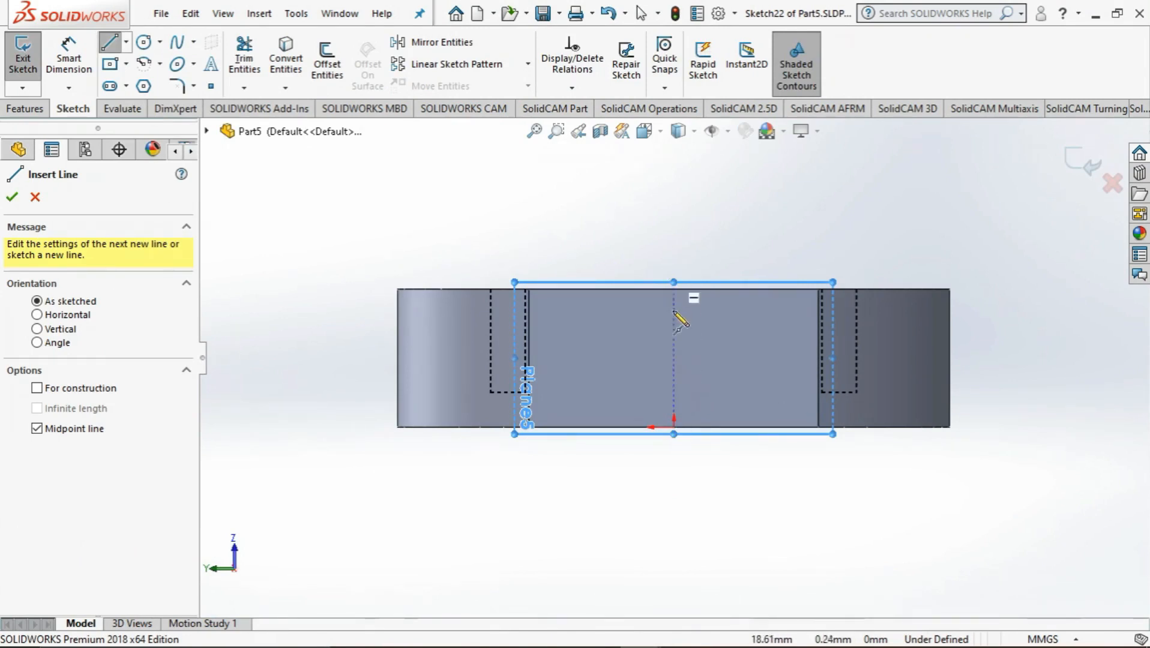
left_click(126, 42)
left_click(150, 85)
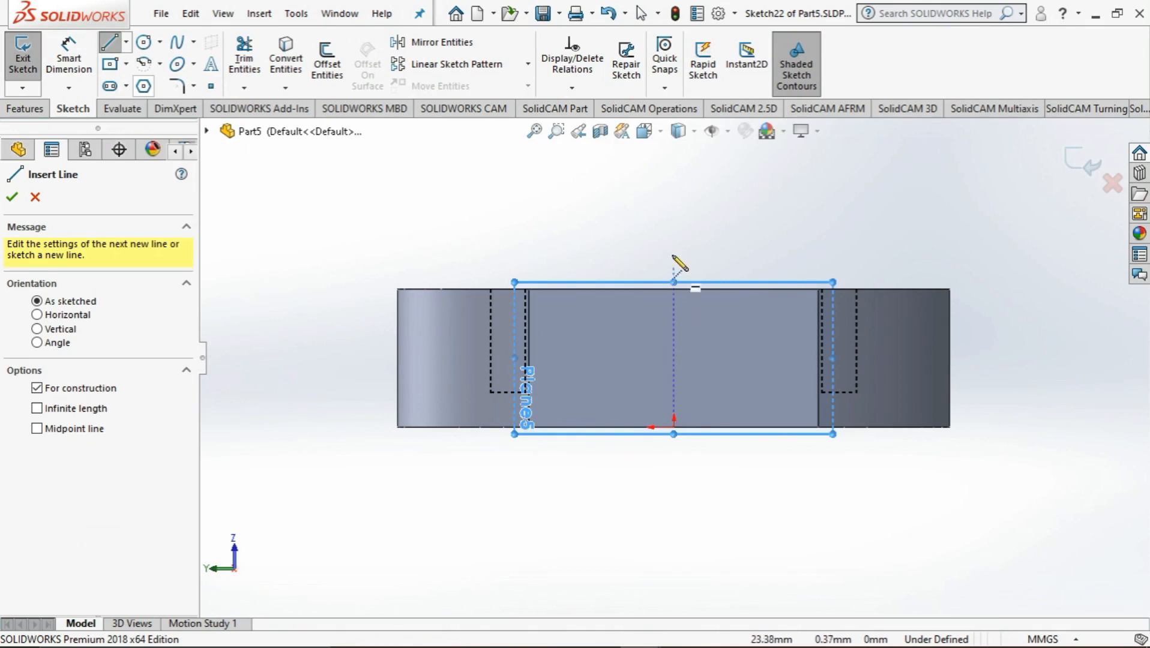
left_click(673, 244)
left_click(673, 498)
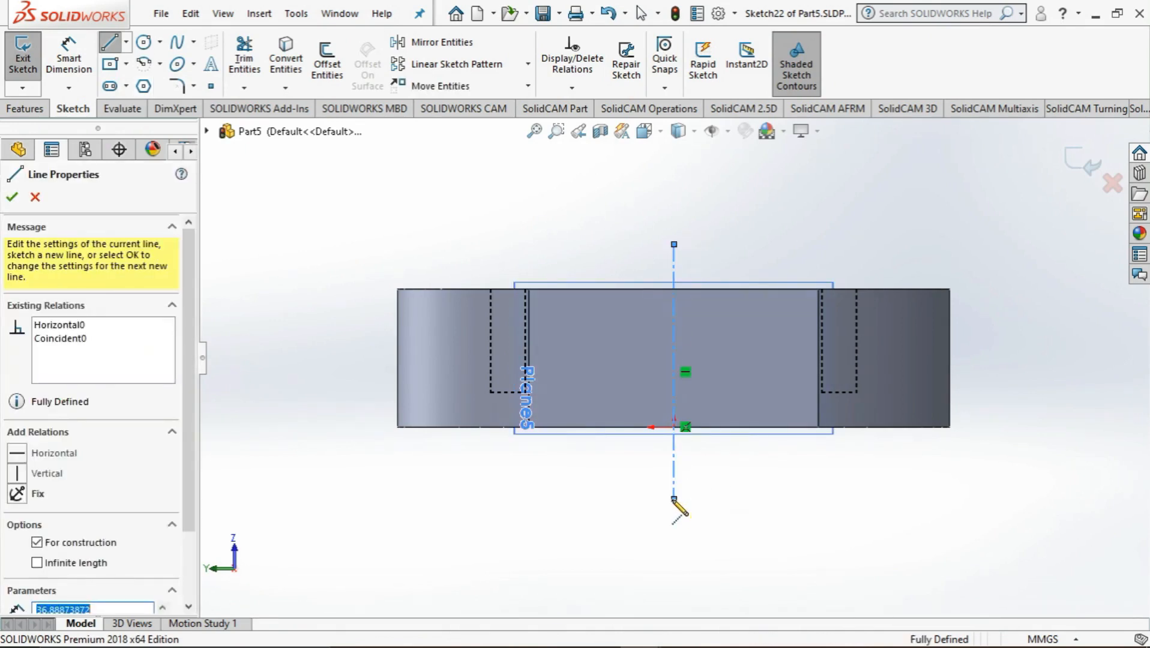
key("Escape")
key("Escape")
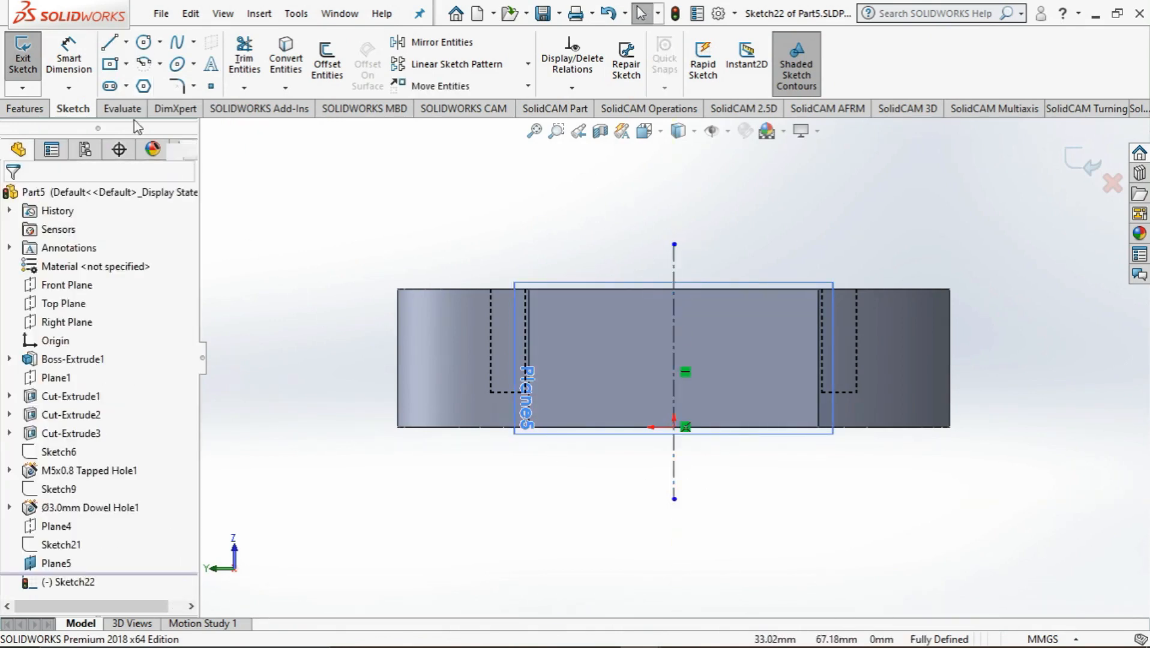
Sketch a circle of 5 mm radius centred on the centerline, about 8 mm from the origin
left_click(144, 46)
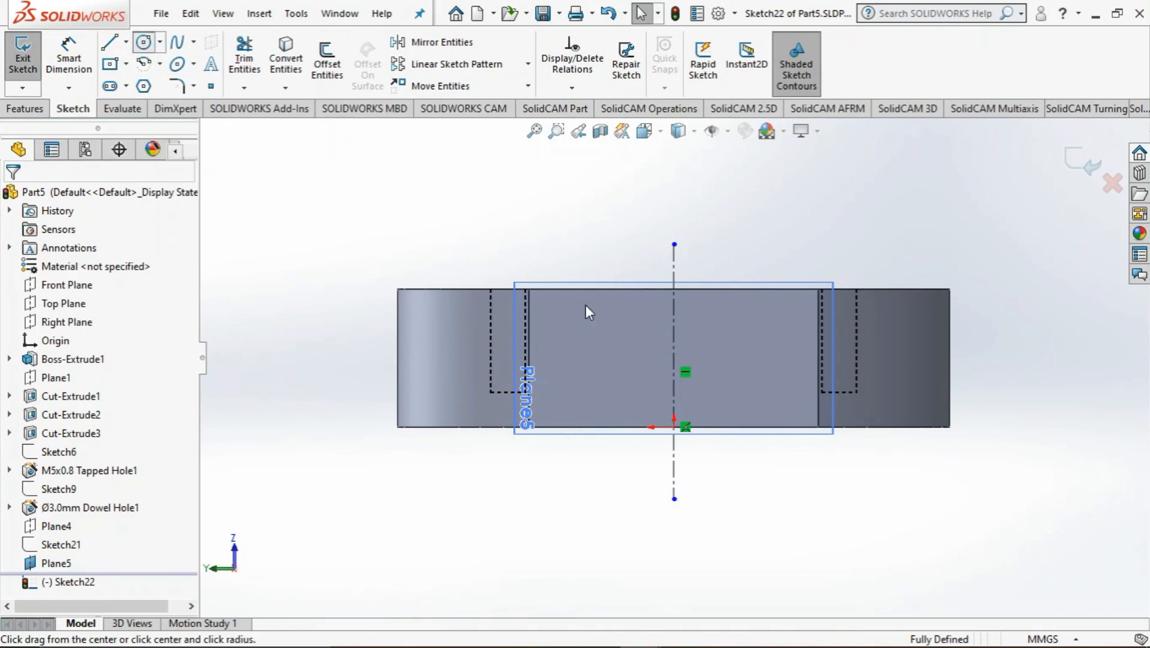
left_click(672, 370)
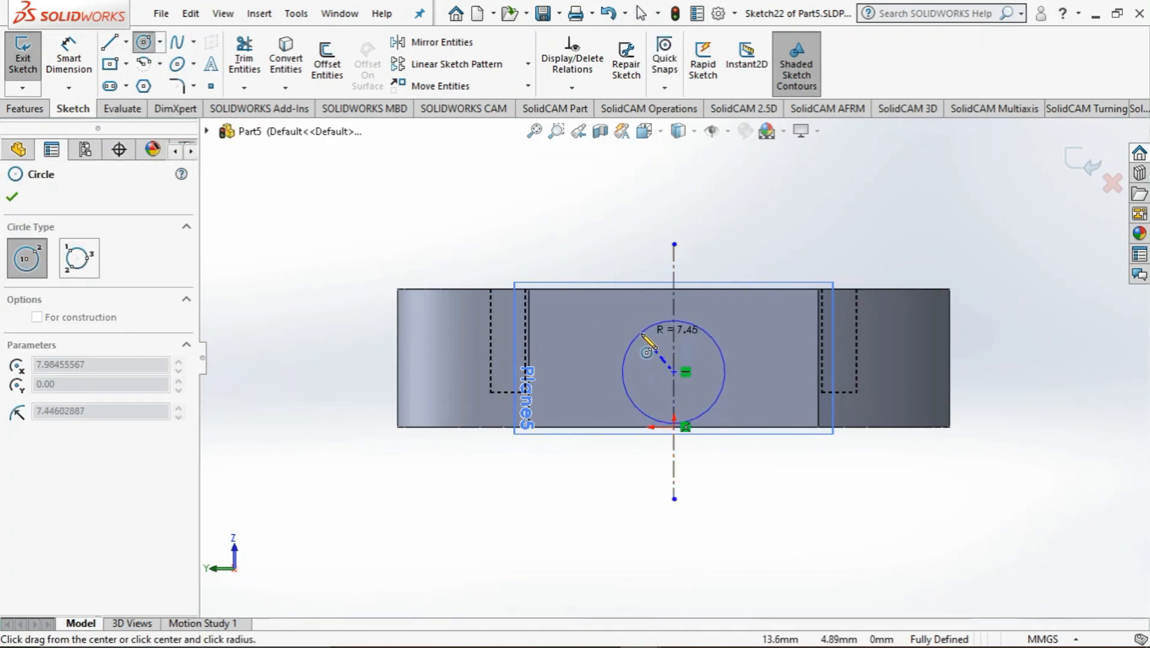
left_click(646, 344)
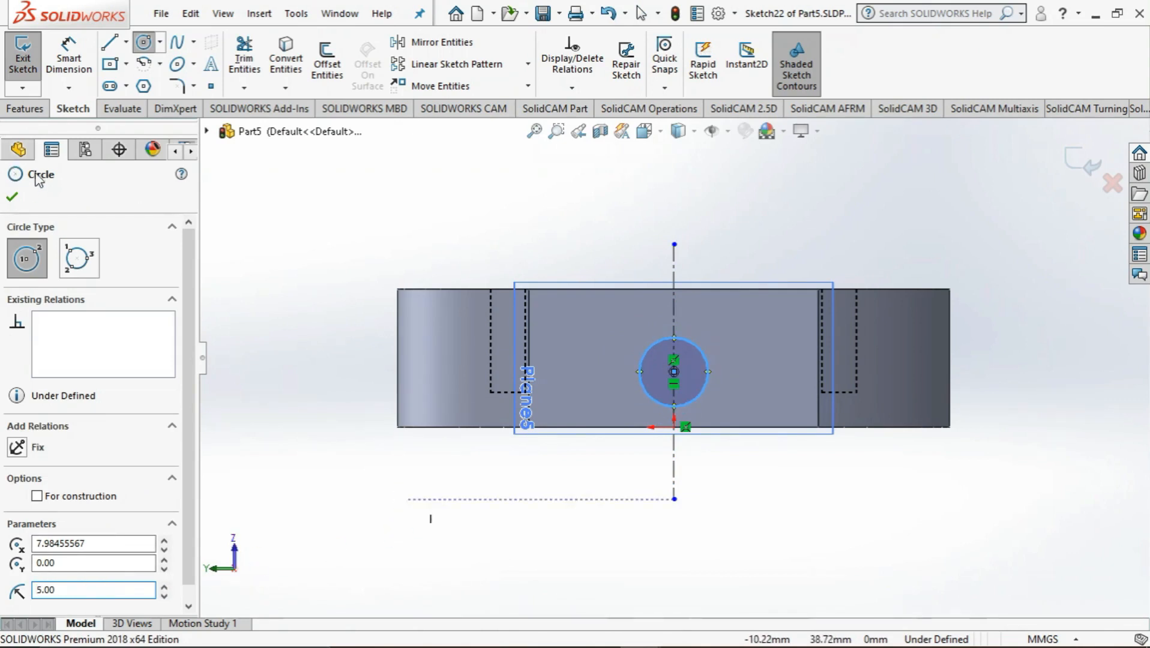
Dimension the circle's centre 7.5 mm below the upper edge of the flat side face
left_click(69, 60)
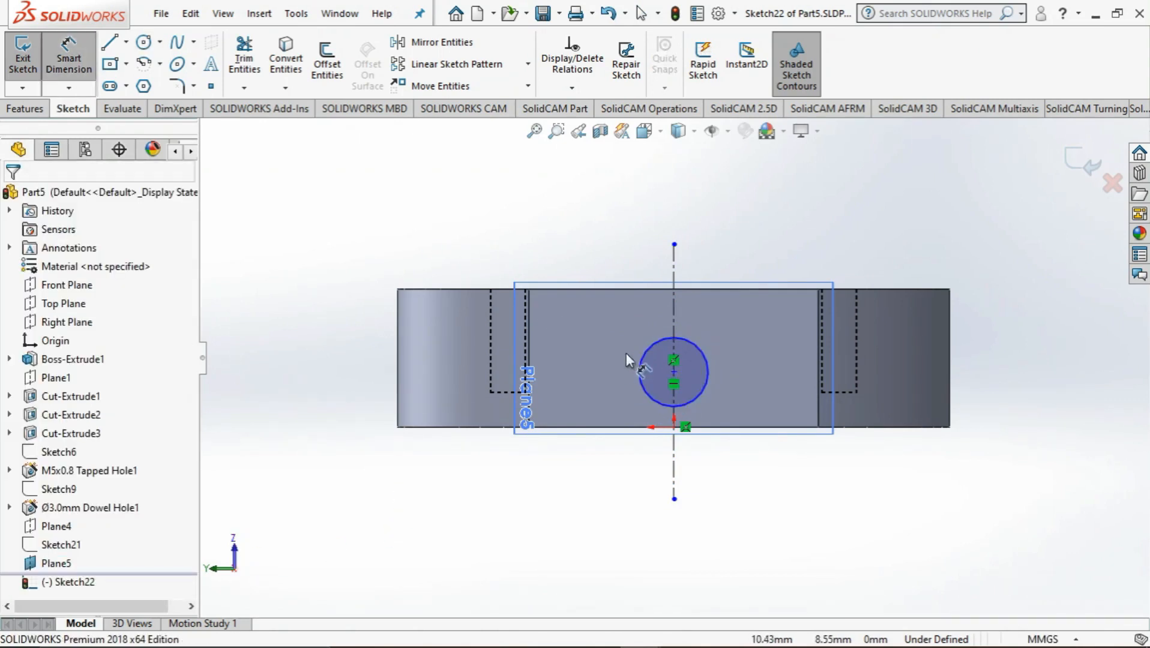
left_click(663, 291)
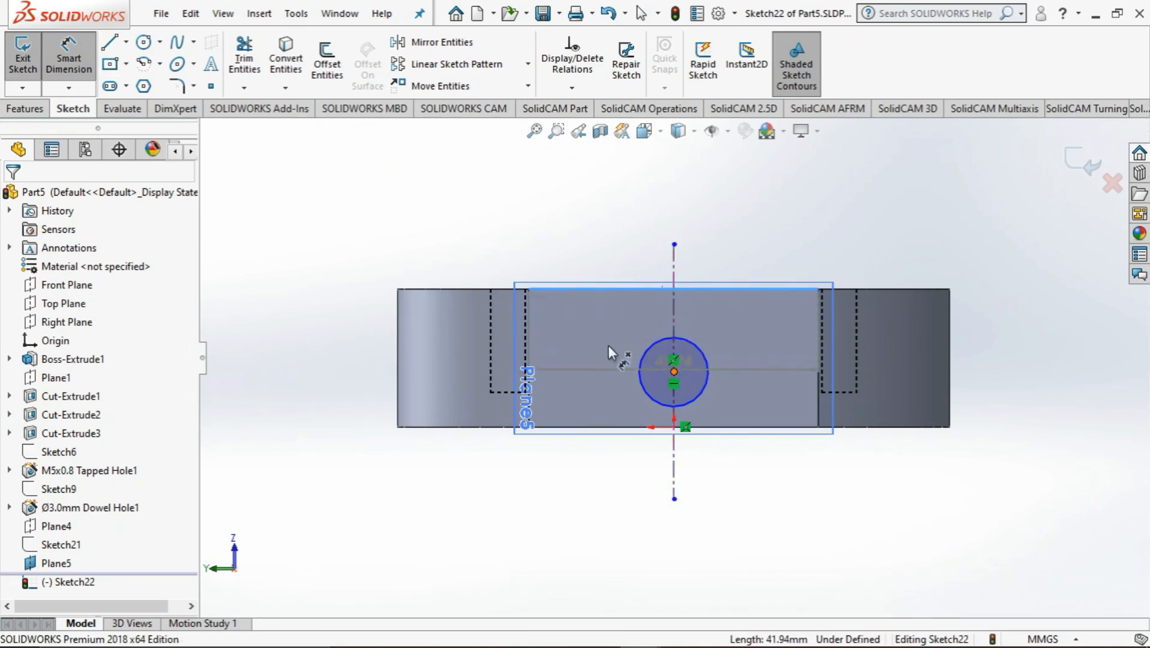
left_click(674, 372)
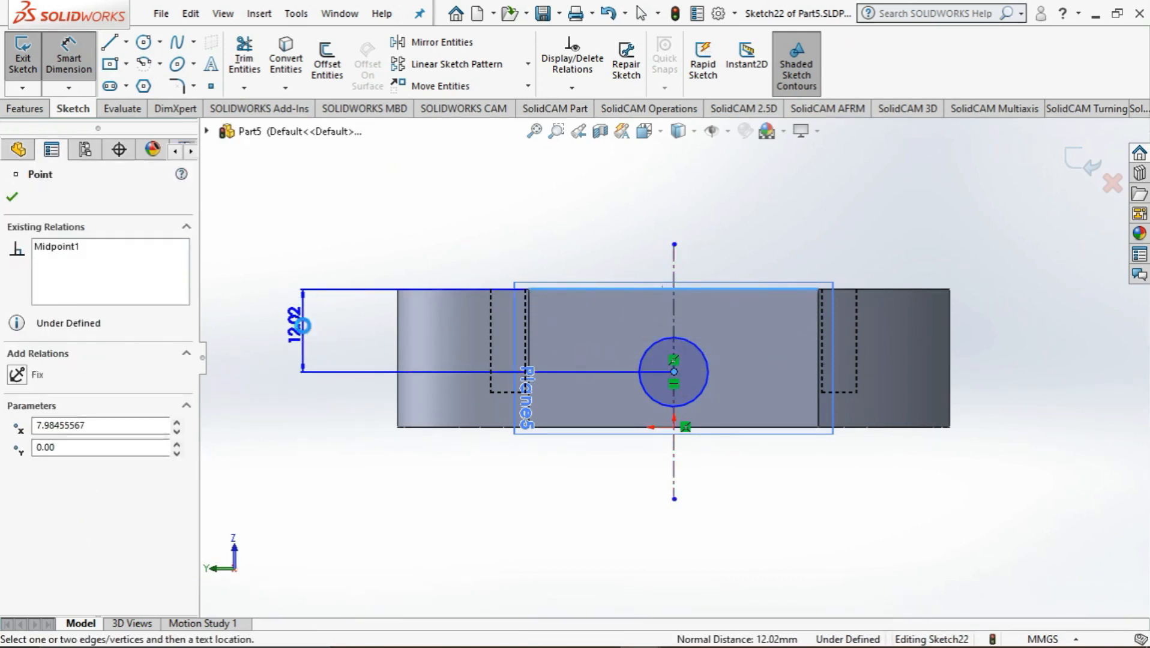
left_click(305, 331)
type("7.5")
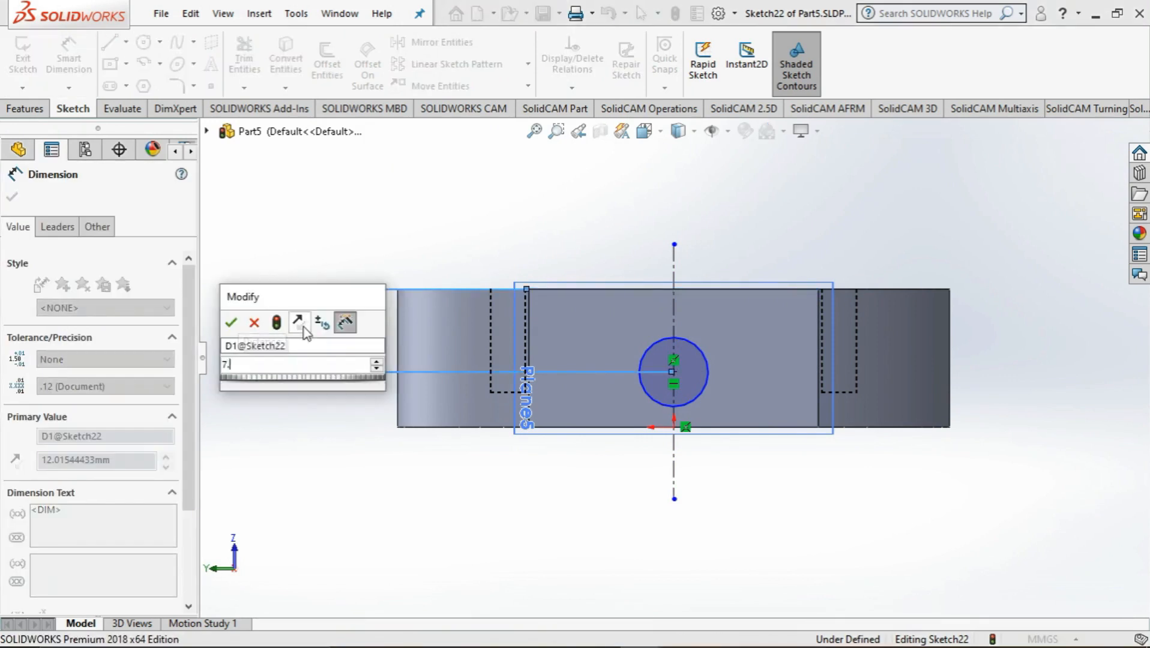
mouse_move(278, 393)
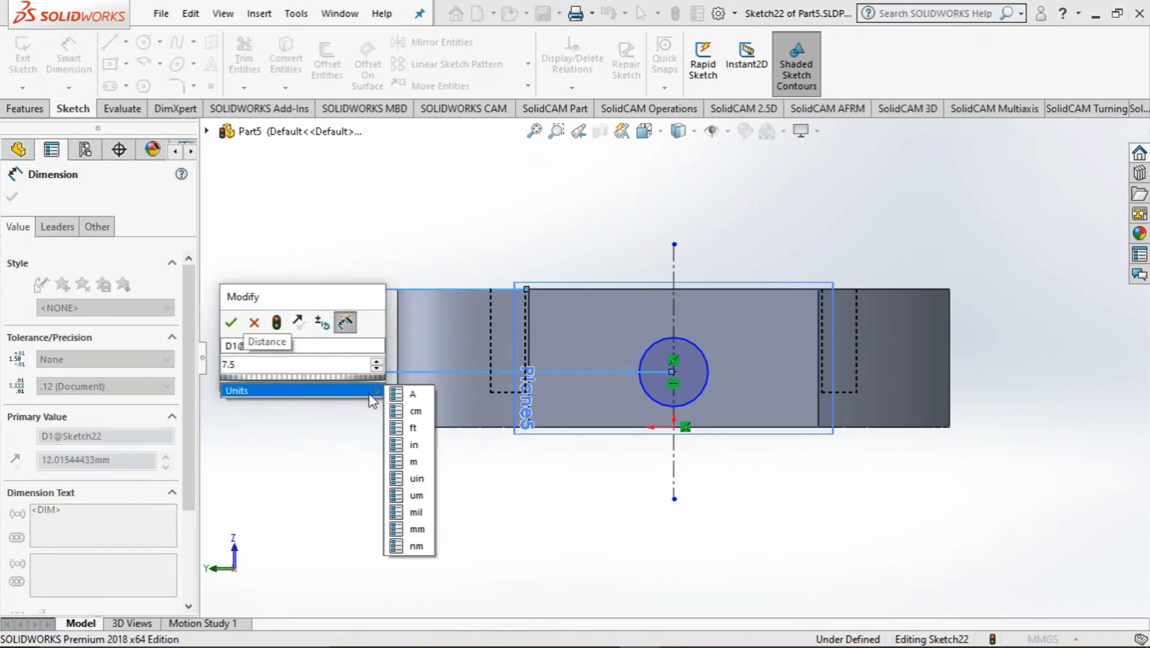
left_click(418, 530)
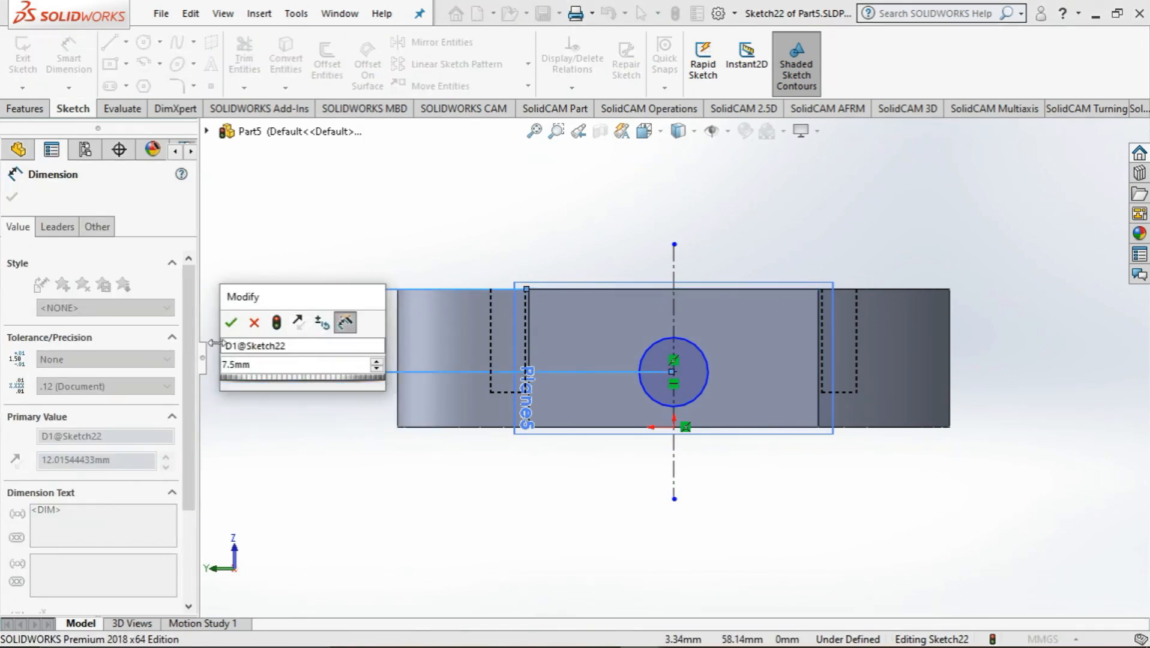
left_click(231, 322)
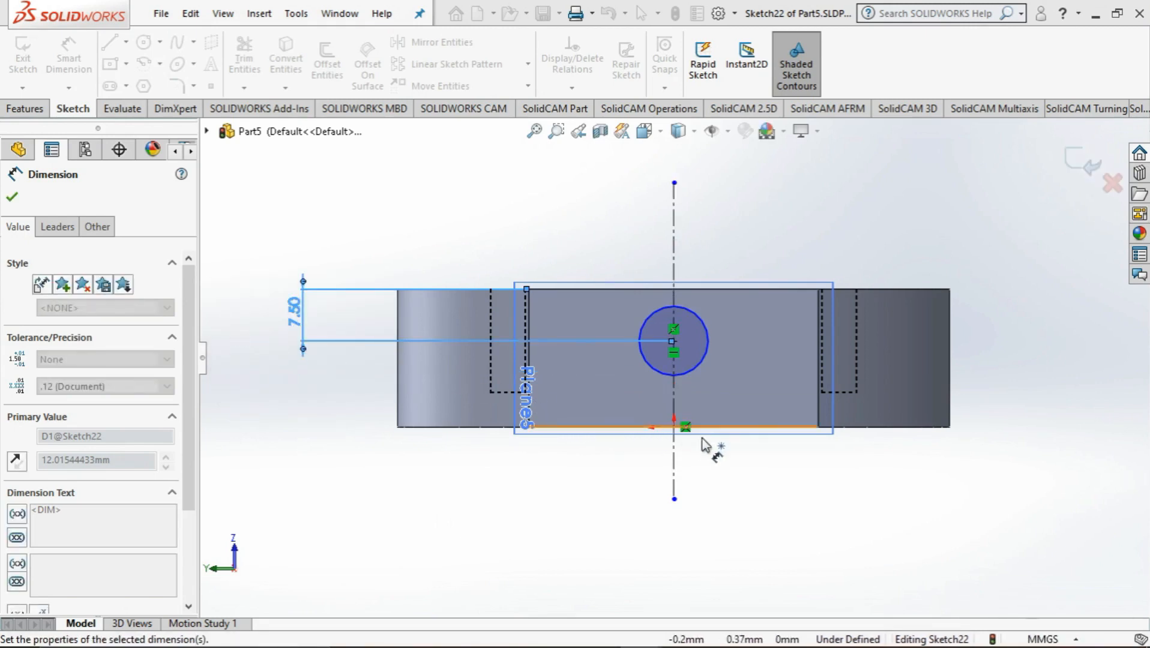
mouse_move(868, 480)
middle_mouse_down()
mouse_move(911, 477)
mouse_move(858, 492)
mouse_move(821, 482)
mouse_move(885, 480)
mouse_move(810, 508)
mouse_move(828, 510)
middle_mouse_up()
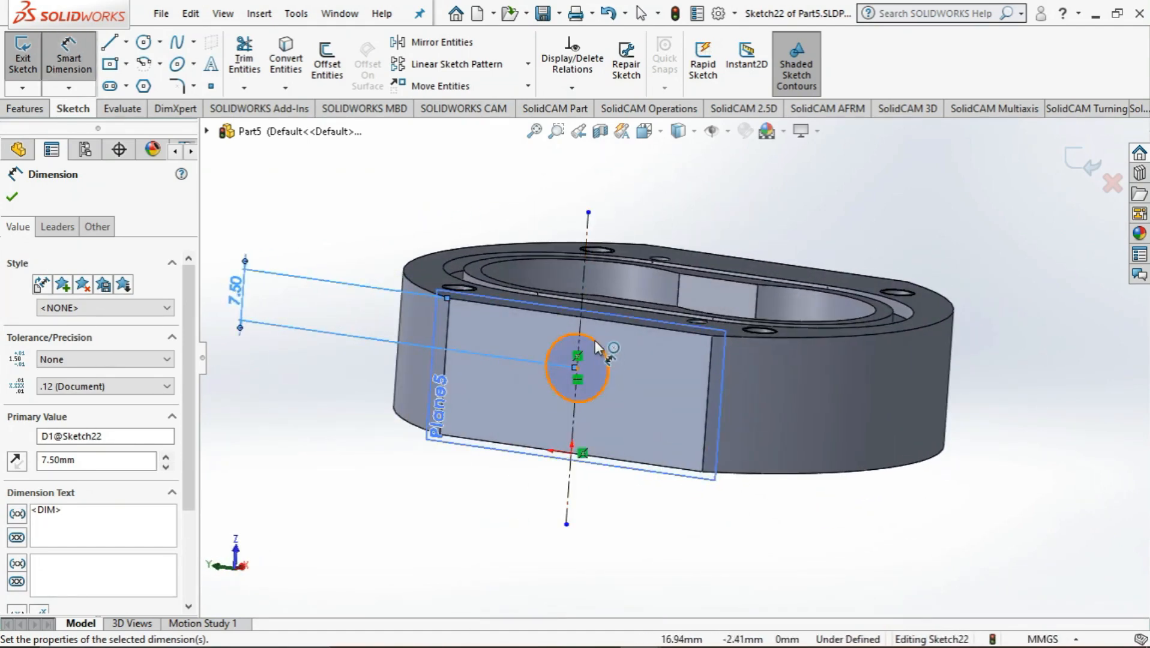
middle_click_drag(747, 471, 779, 474)
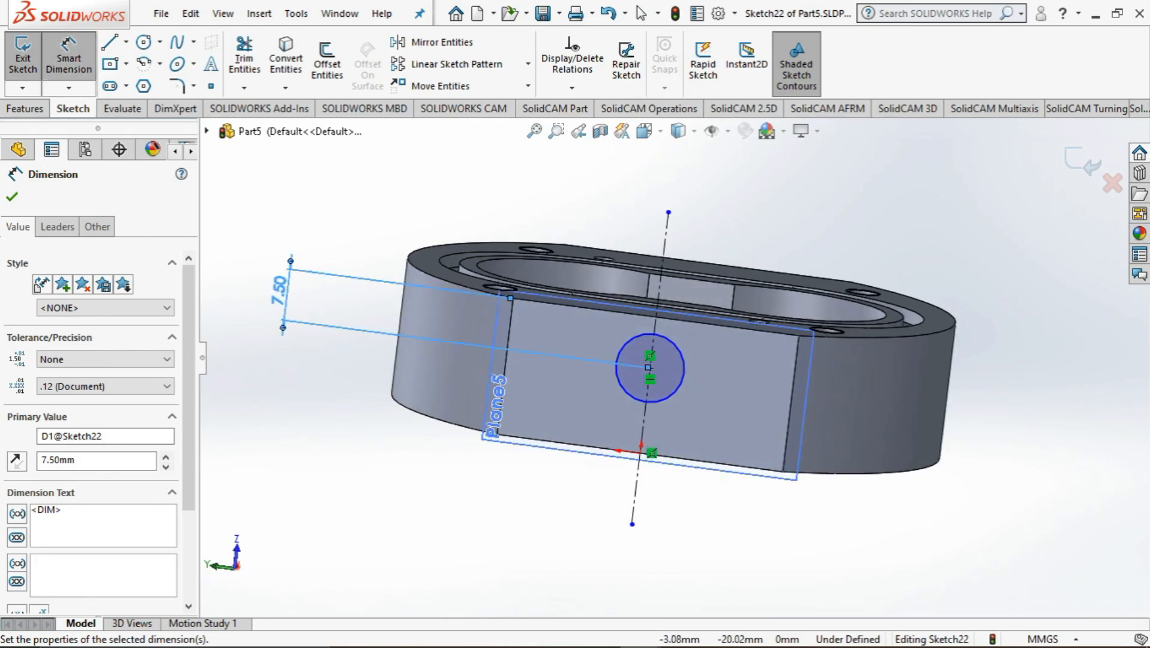
mouse_move(639, 630)
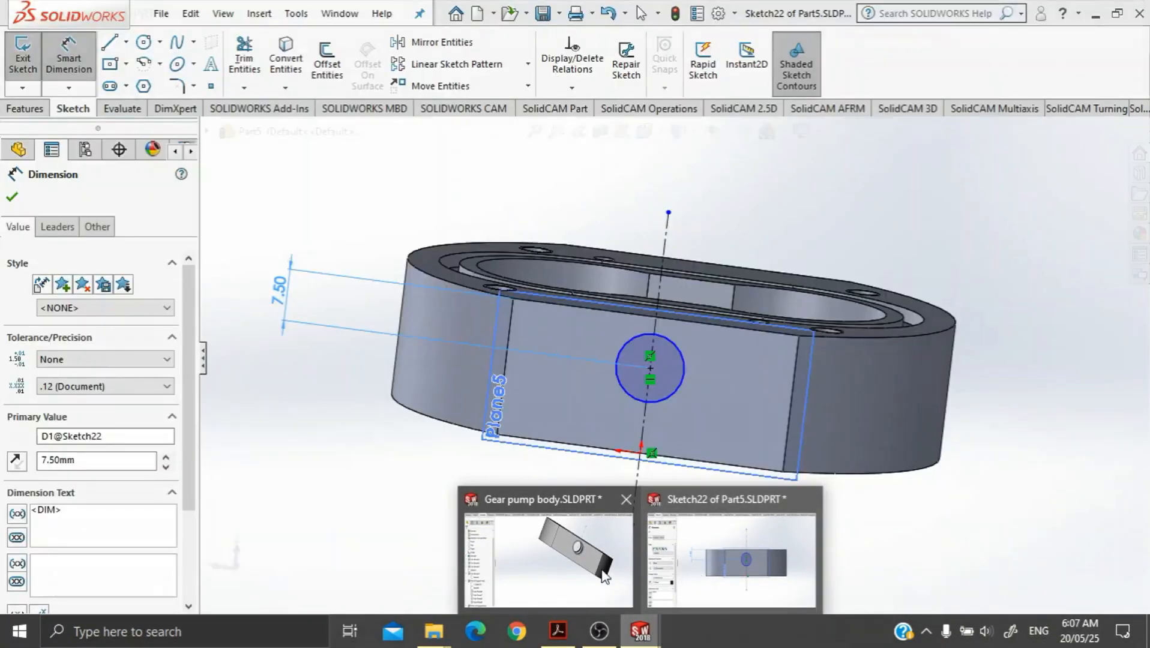
mouse_move(574, 572)
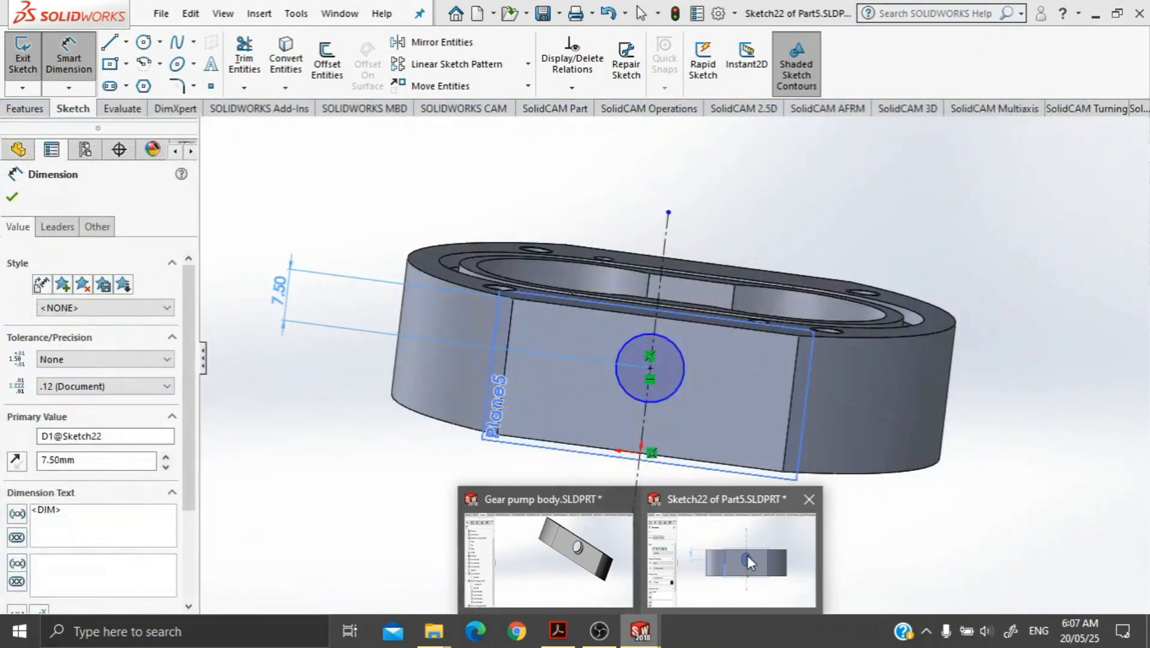
left_click(747, 555)
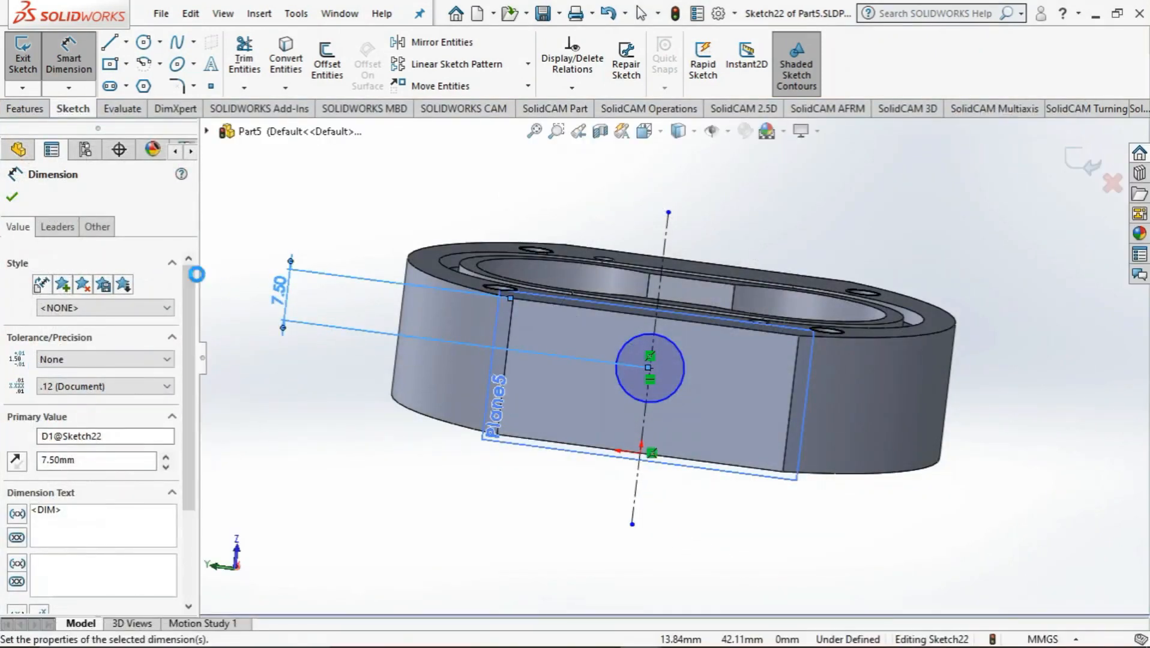
left_click(12, 197)
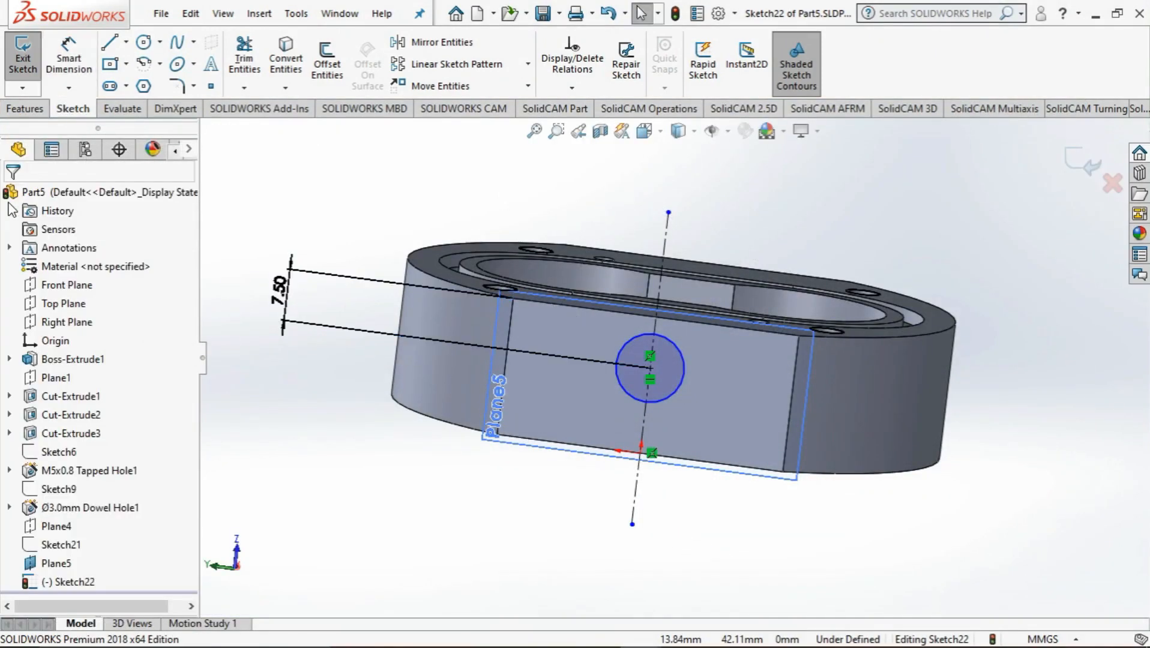
Measure the sketched circle's diameter and its centre distance to the upper edge of the flat side face
left_click(123, 109)
left_click(68, 57)
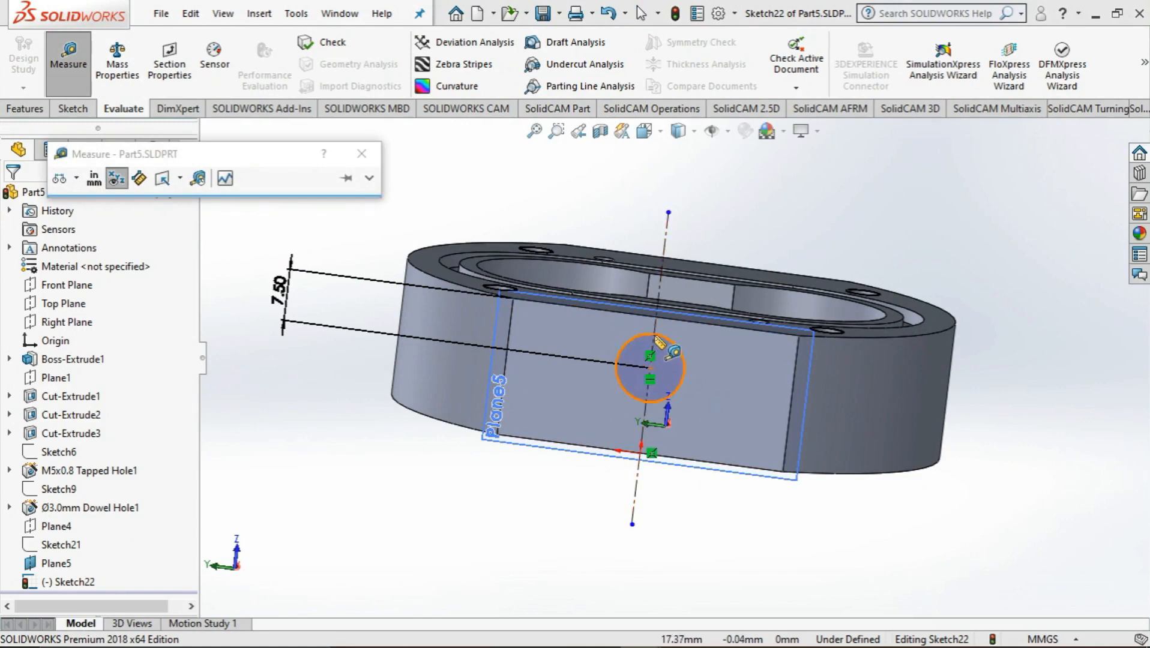
scroll(660, 341, "down", 8)
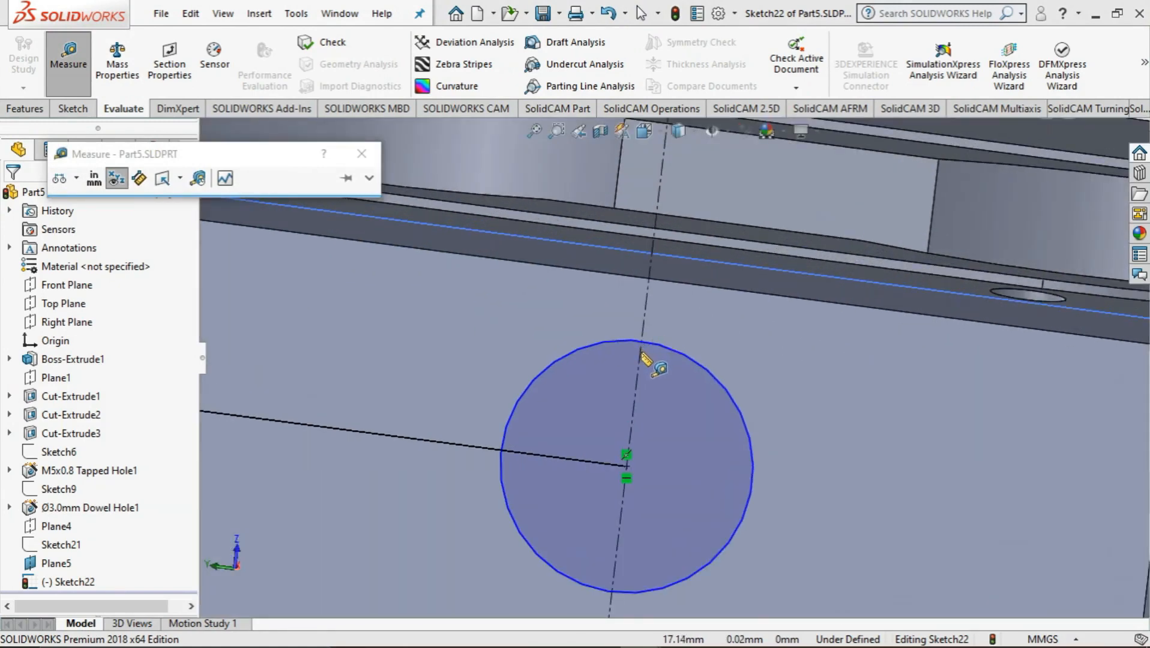
left_click(654, 344)
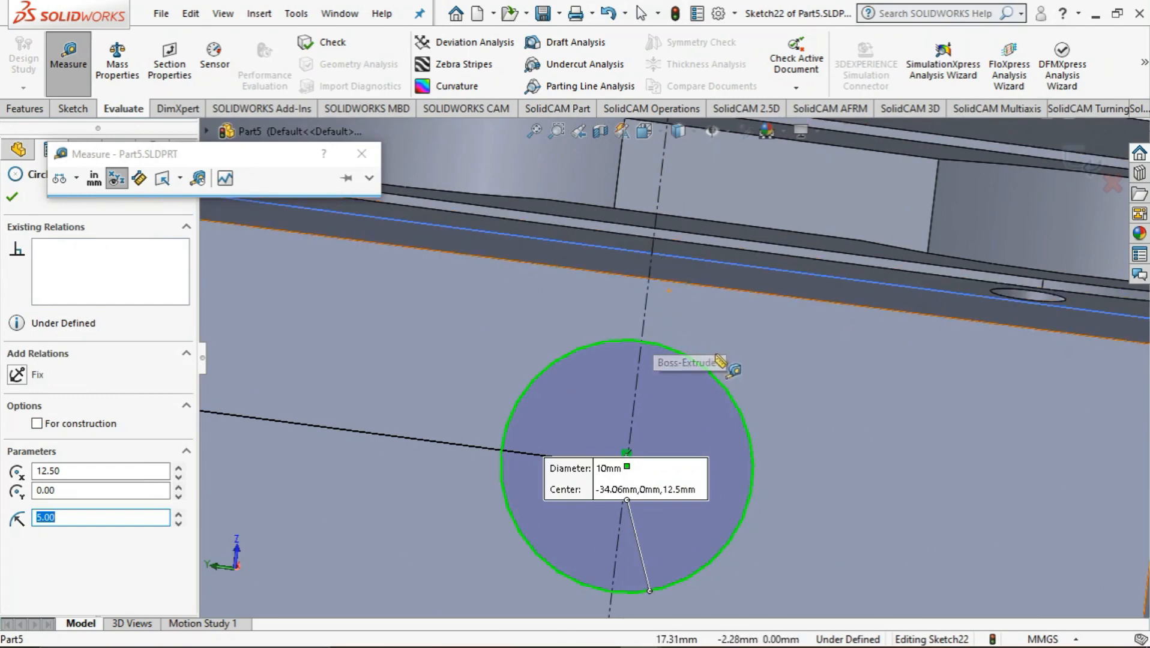
middle_click_drag(717, 339, 723, 330)
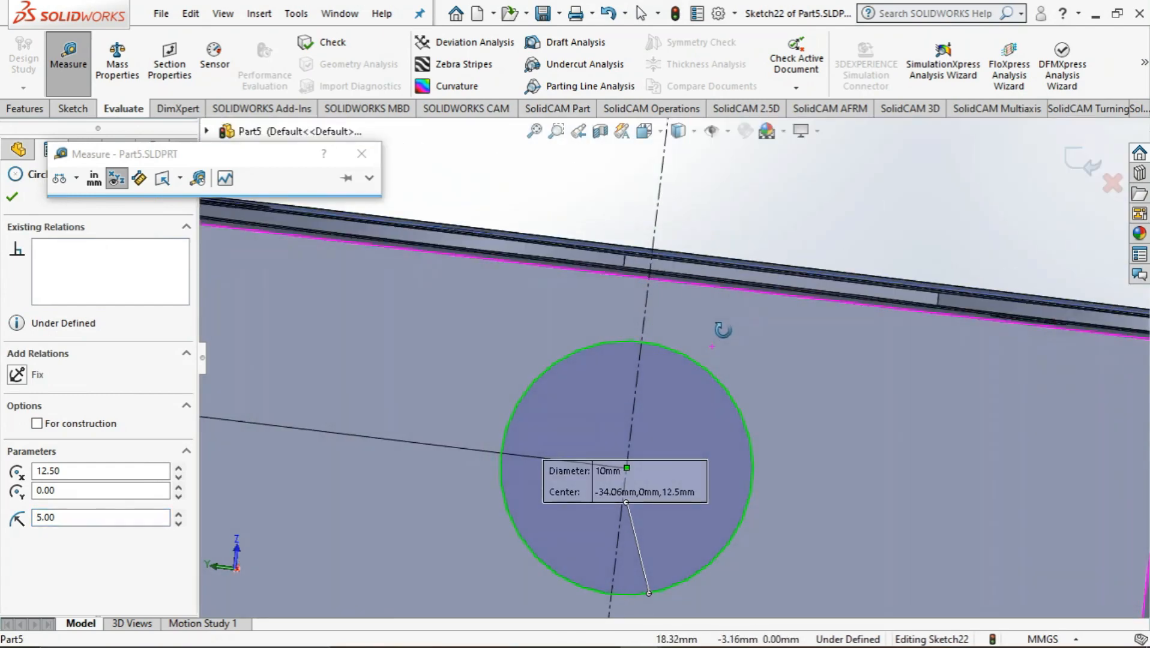
left_click(682, 287)
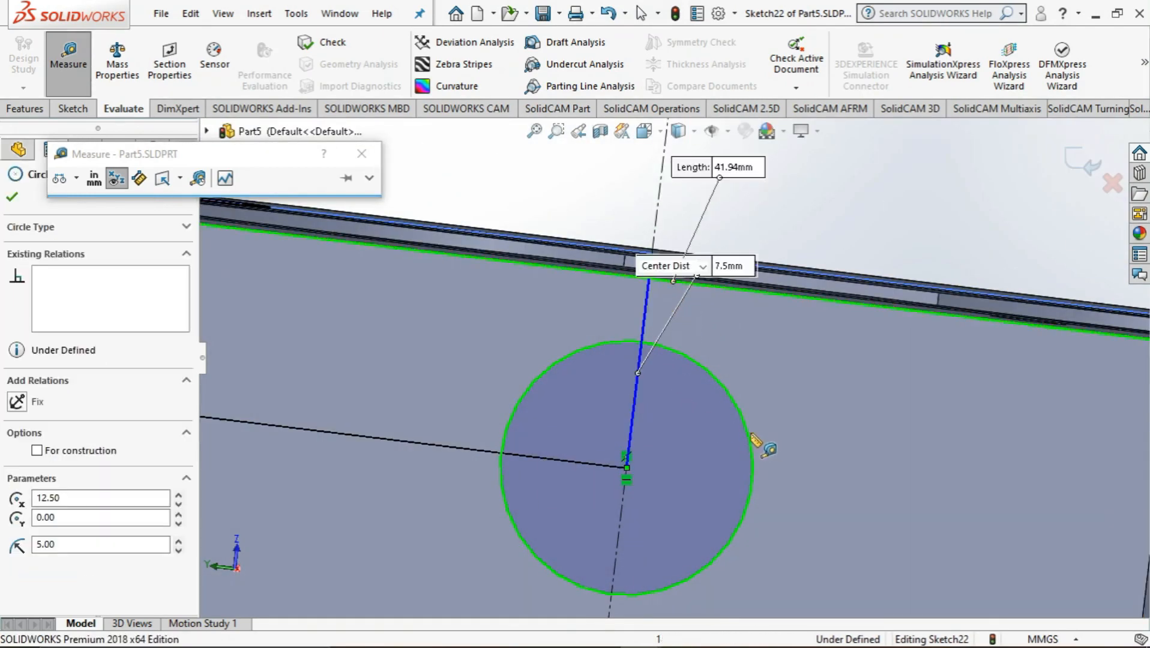
scroll(740, 432, "up", 3)
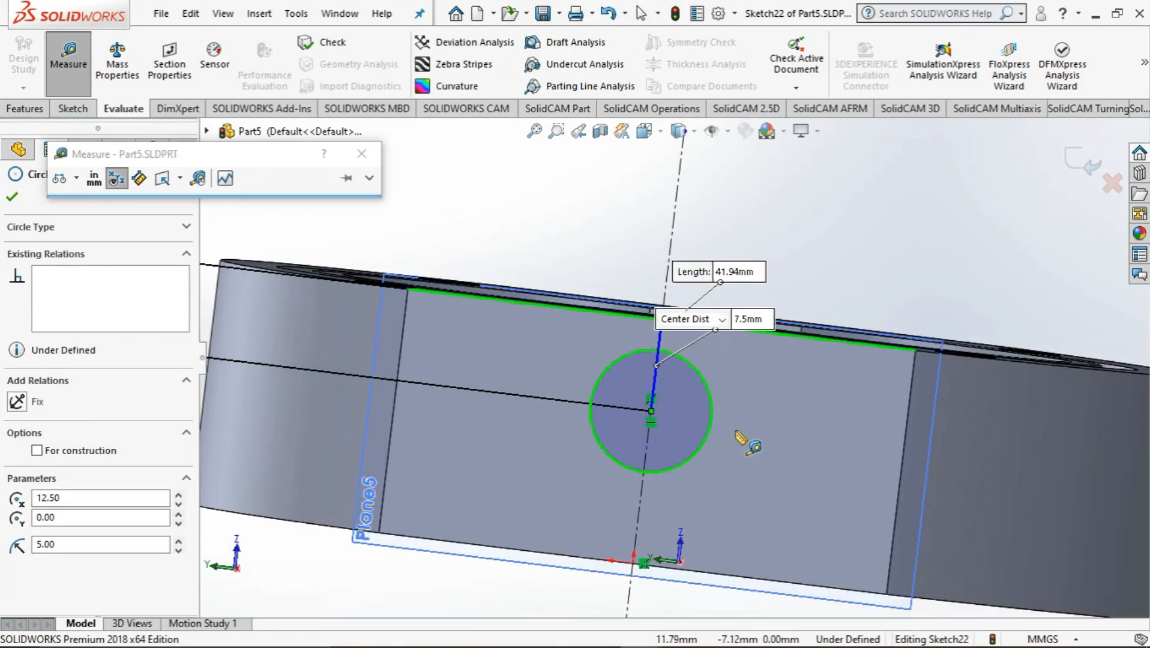
key("Escape")
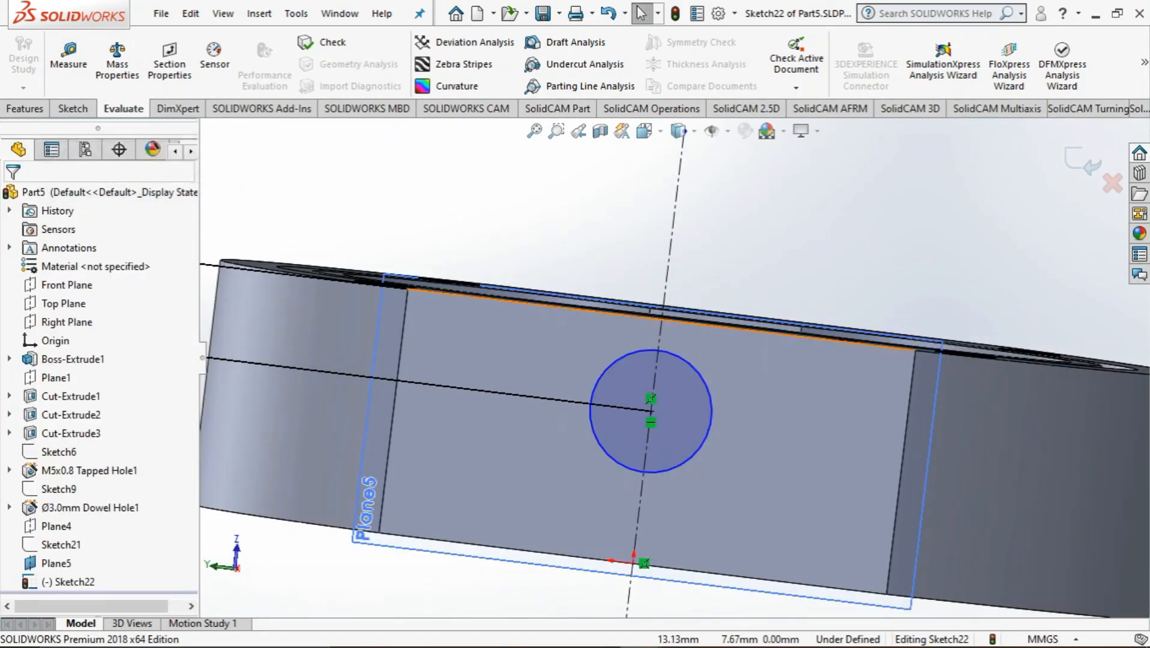
Switch to the Gear pump body part and view its side hole squarely from the back, close up
mouse_move(622, 644)
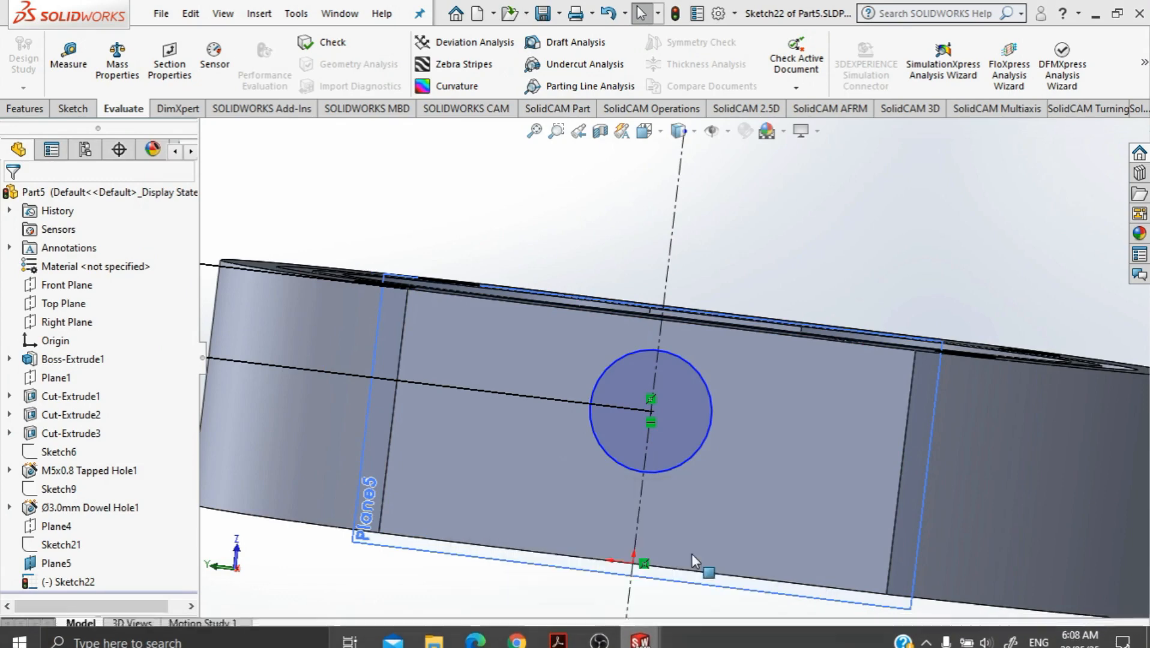
left_click(558, 590)
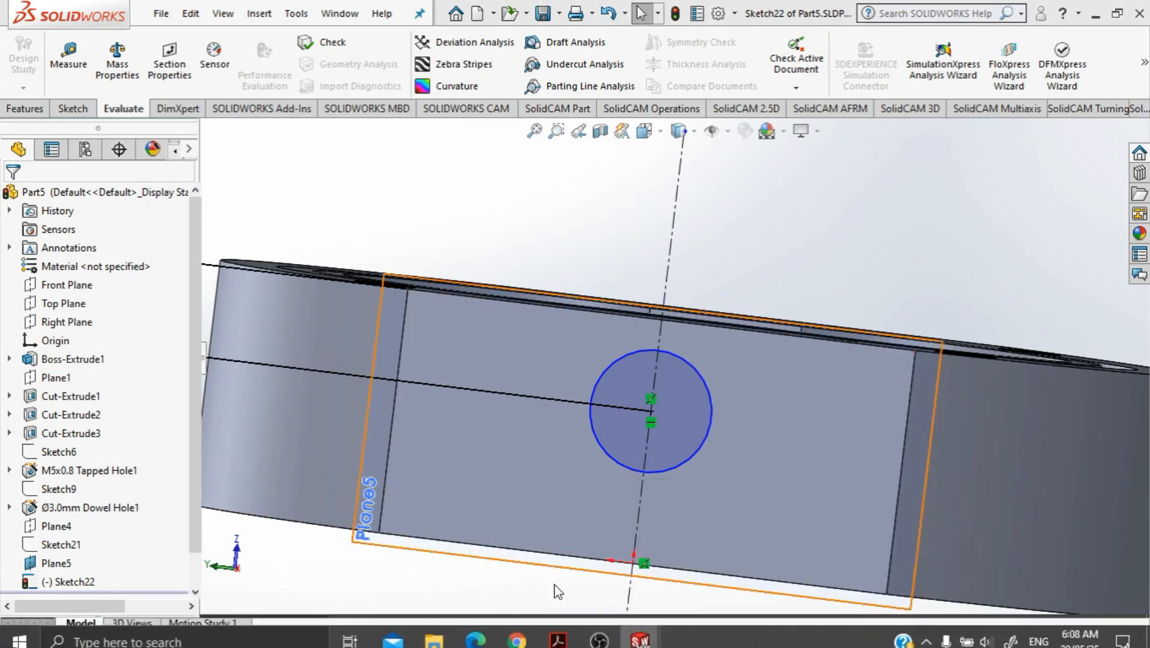
middle_click_drag(600, 464, 699, 422)
key("space")
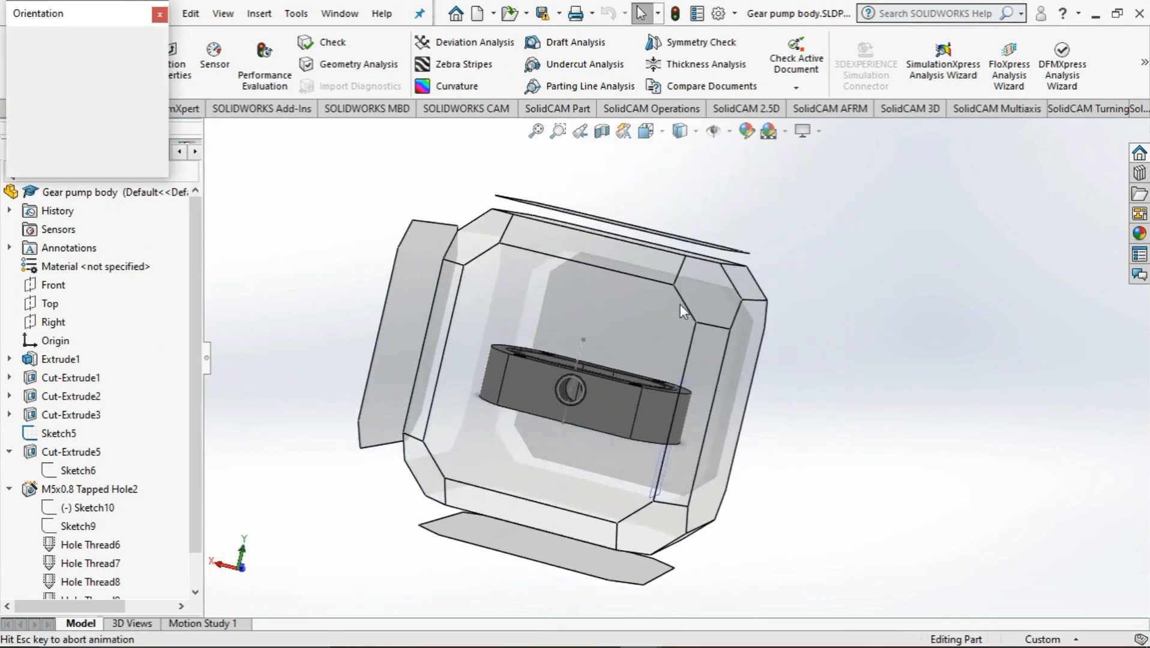
left_click(588, 383)
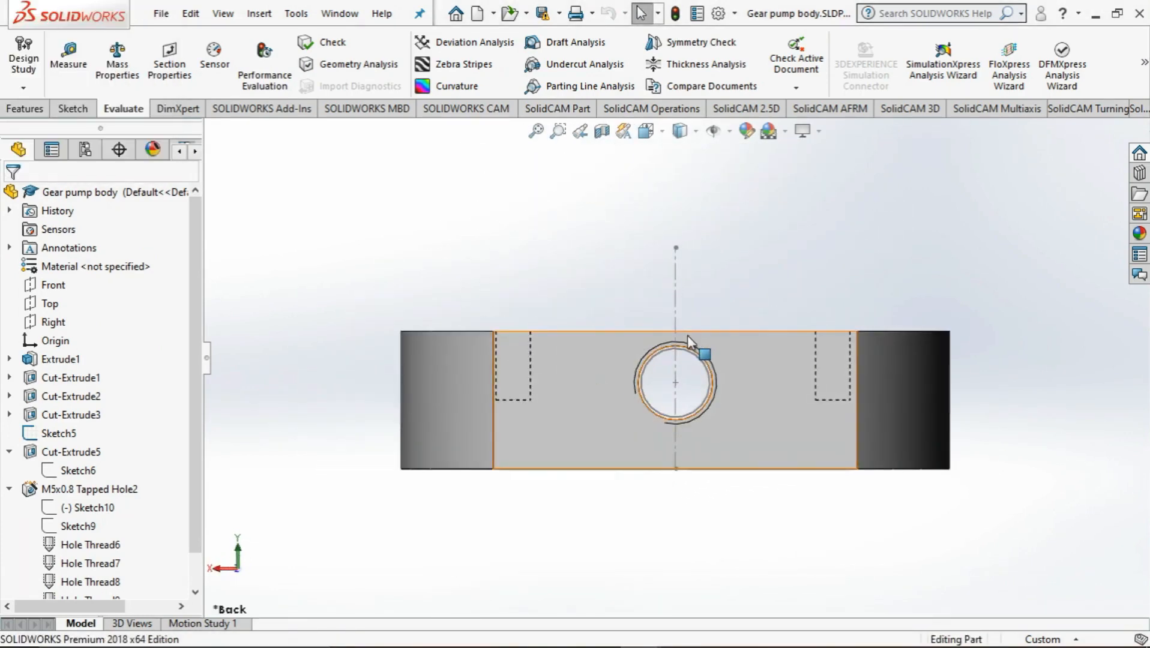
scroll(682, 340, "down", 4)
middle_click_drag(681, 340, 680, 350)
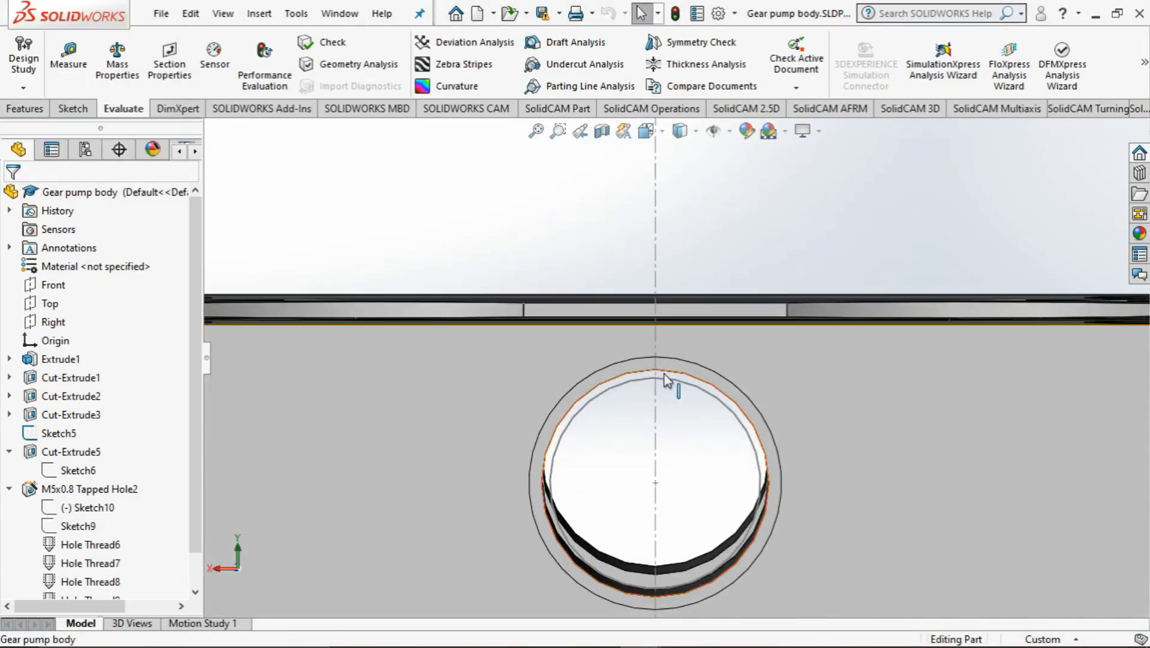
Measure the side hole's diameter, its centre distance to the upper edge of the face, and the centerline through it
left_click(68, 60)
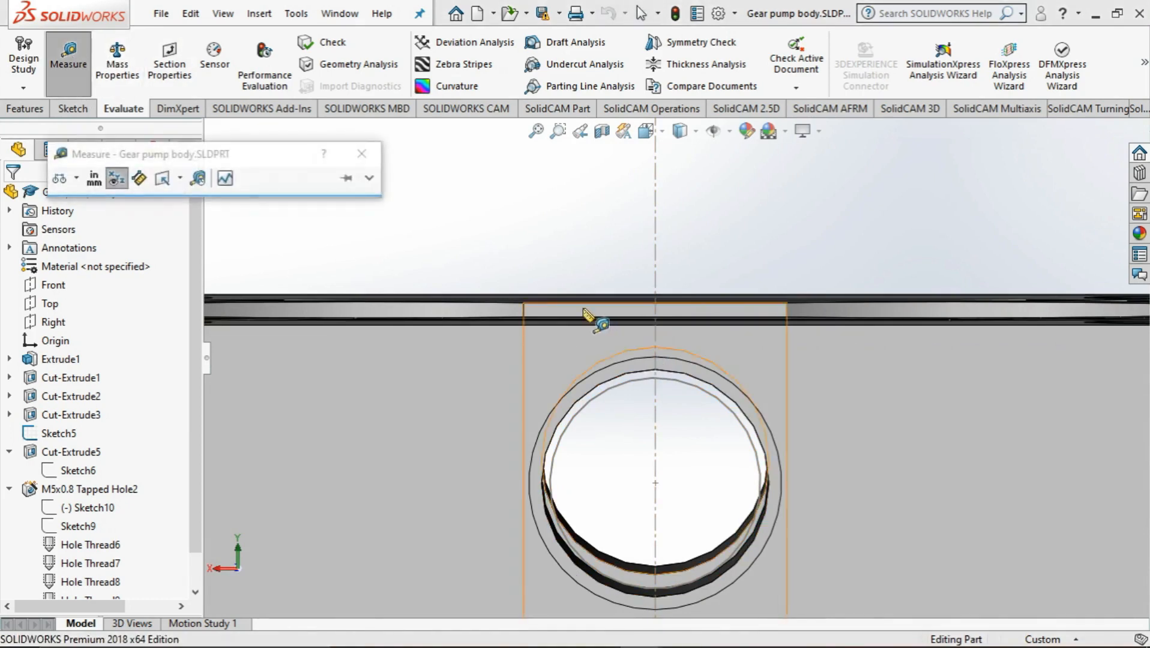
middle_click_drag(688, 340, 684, 335)
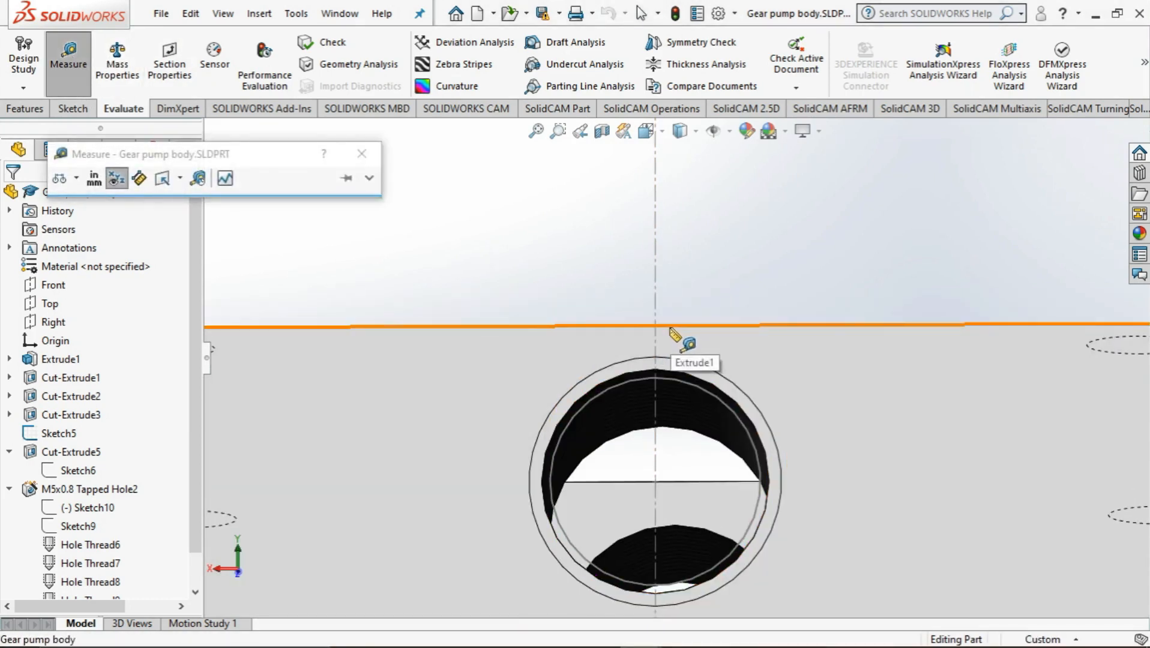
left_click(670, 326)
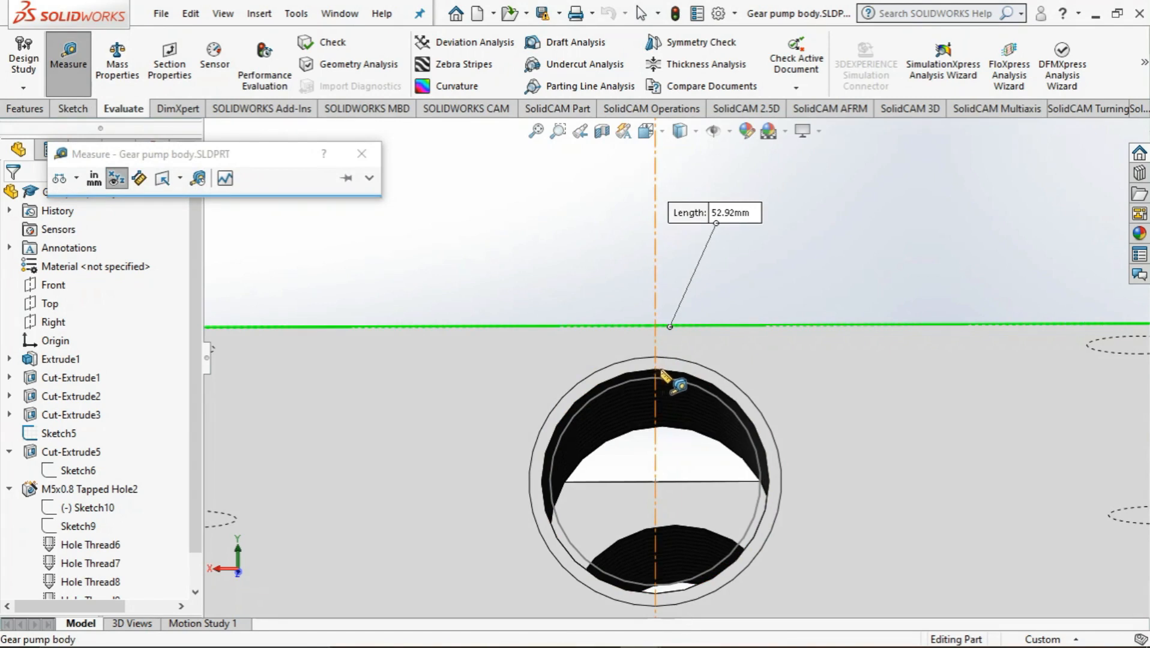
left_click(663, 372)
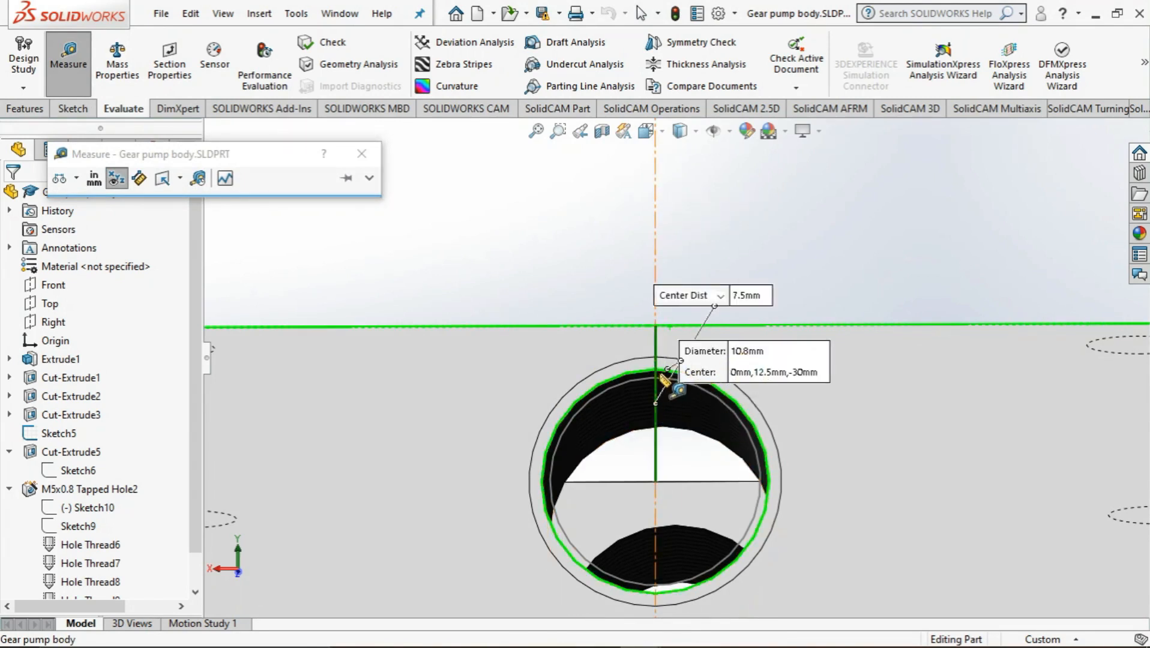
scroll(654, 376, "down", 5)
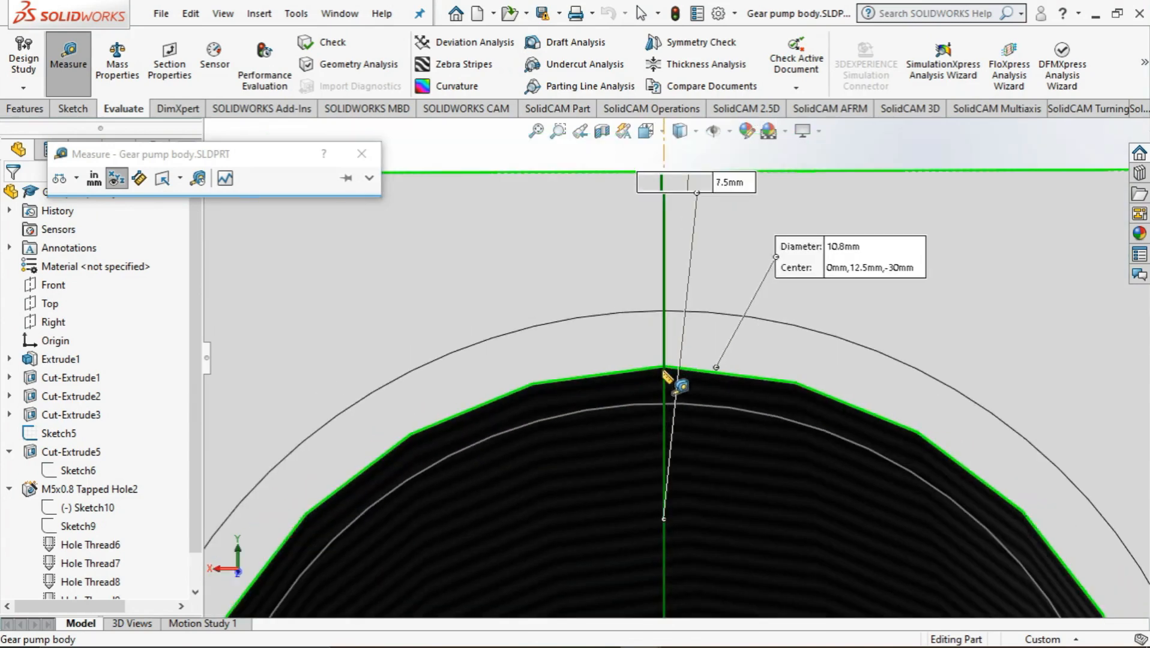
scroll(638, 380, "up", 2)
left_click(661, 367)
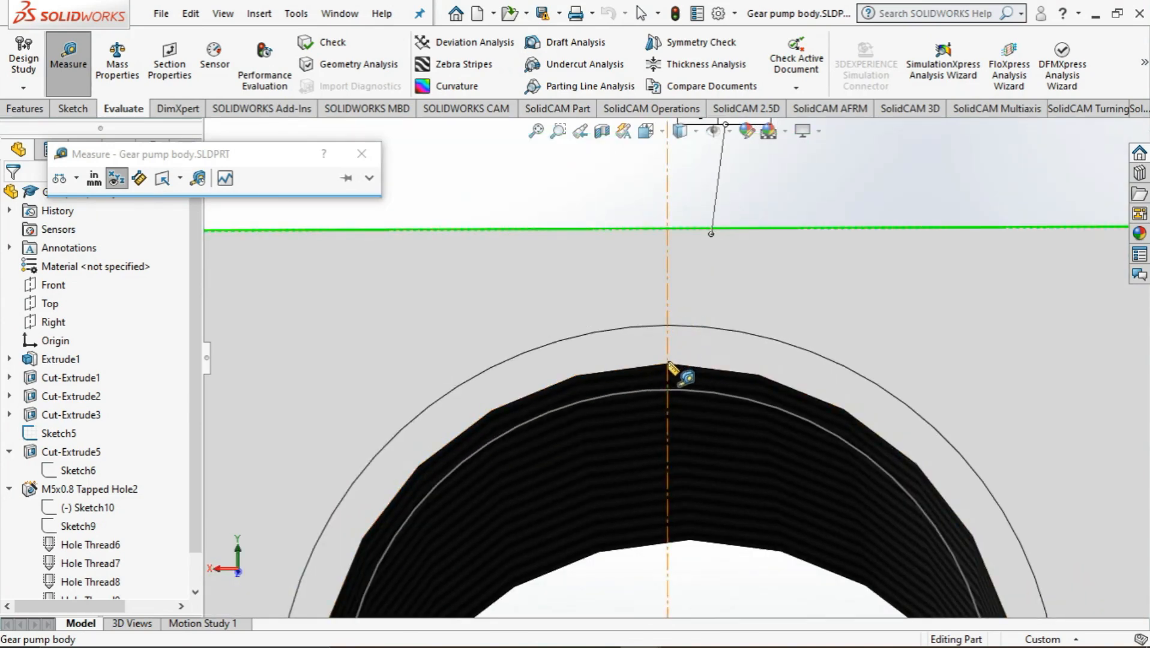
left_click(667, 365)
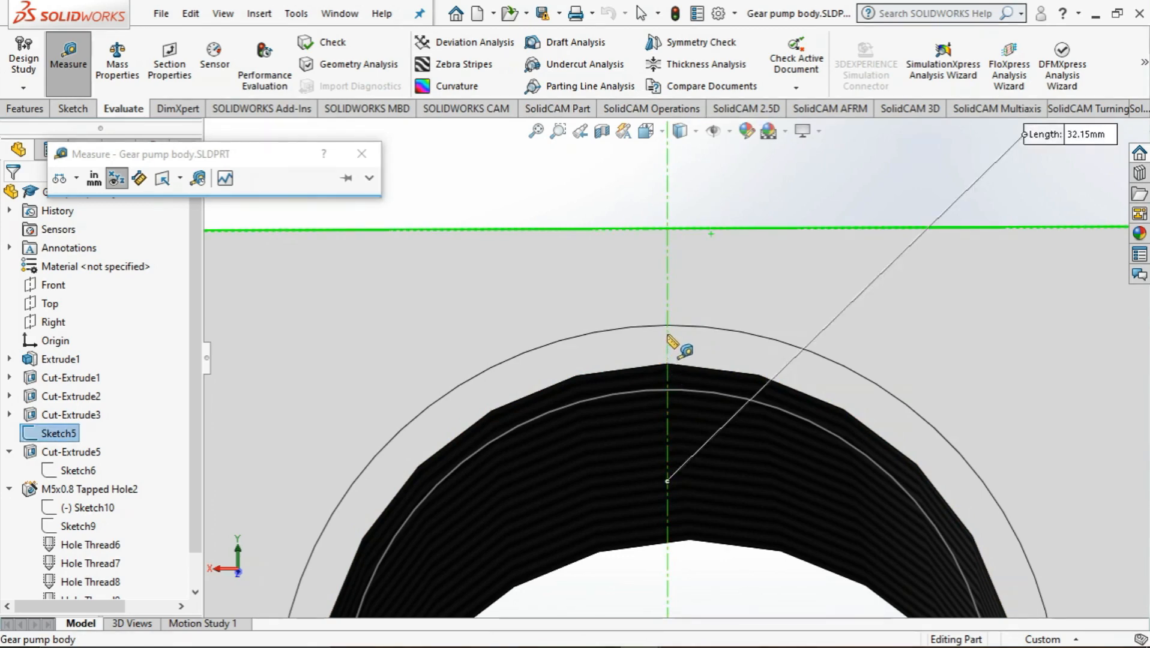
key("Escape")
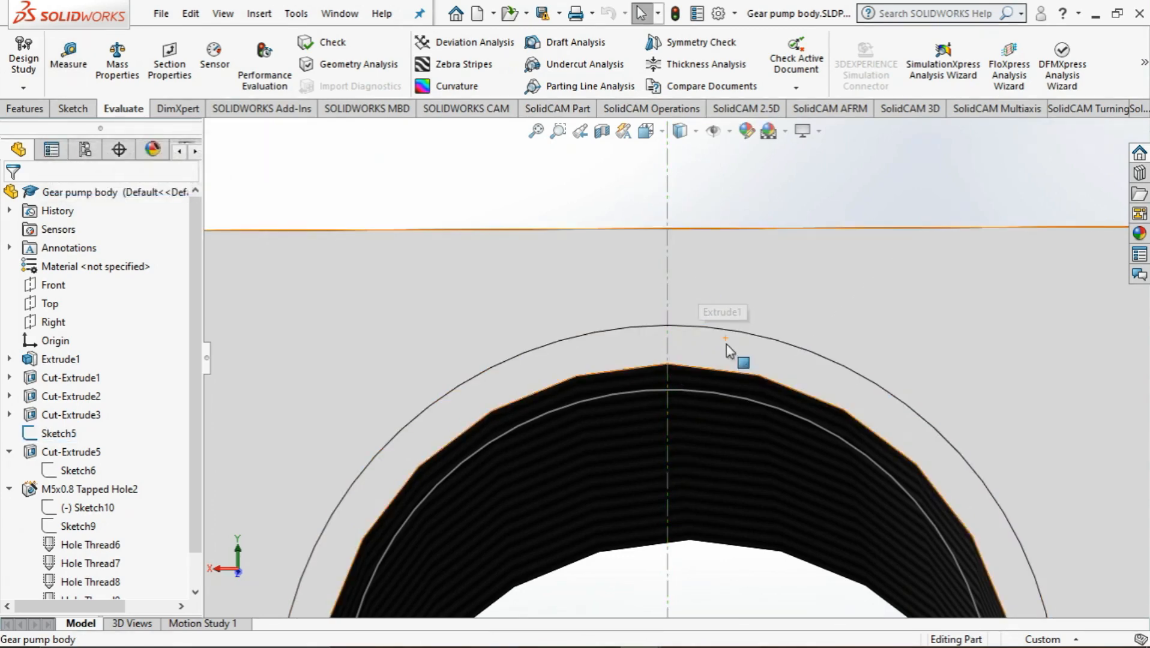
Measure the centre distance between the M12x1.25 tapped hole's bore and the upper edge of the pocket's inner flat wall
middle_click_drag(727, 345, 707, 373)
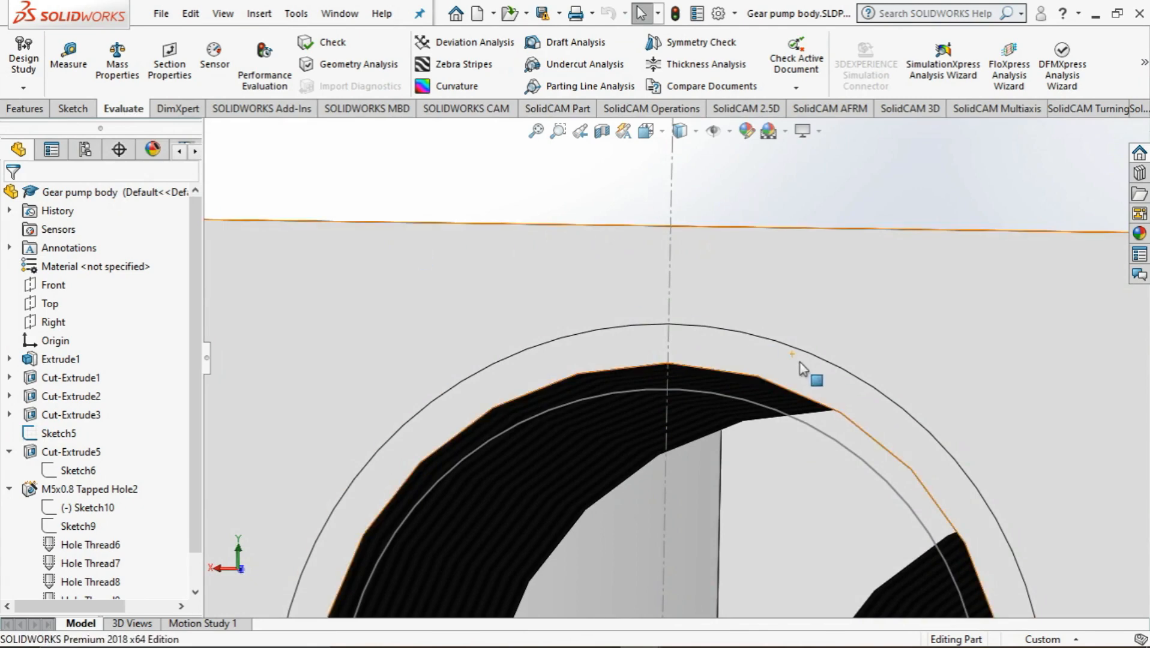
scroll(798, 362, "up", 4)
middle_click_drag(798, 362, 887, 388)
scroll(878, 366, "down", 5)
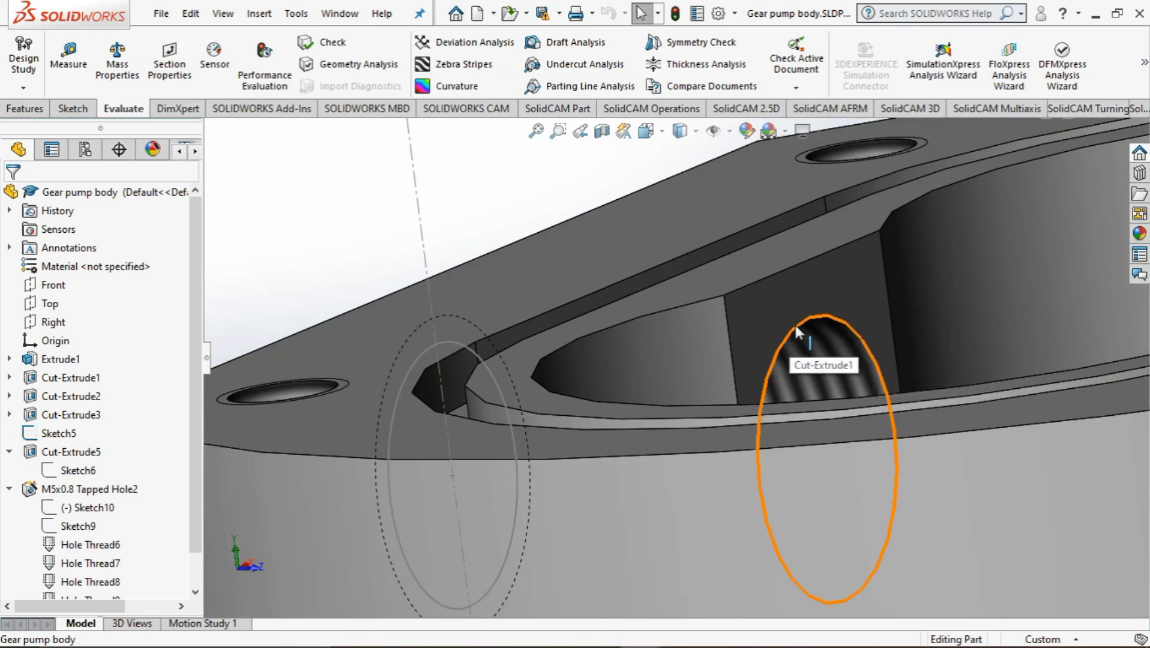
left_click(785, 376)
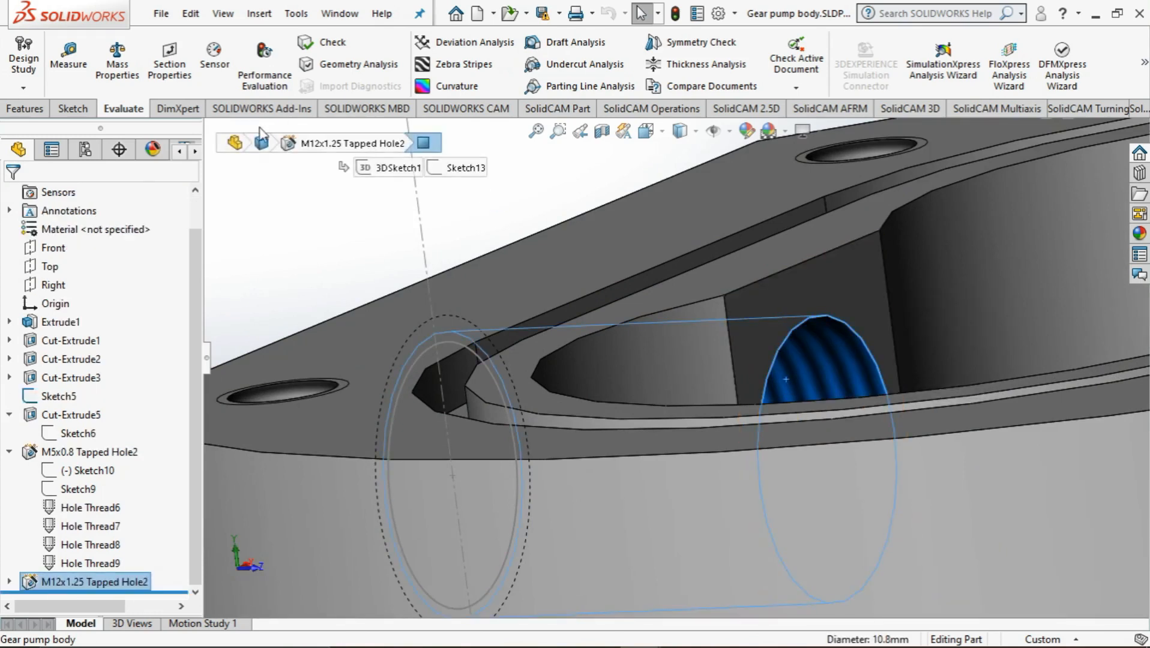
left_click(68, 60)
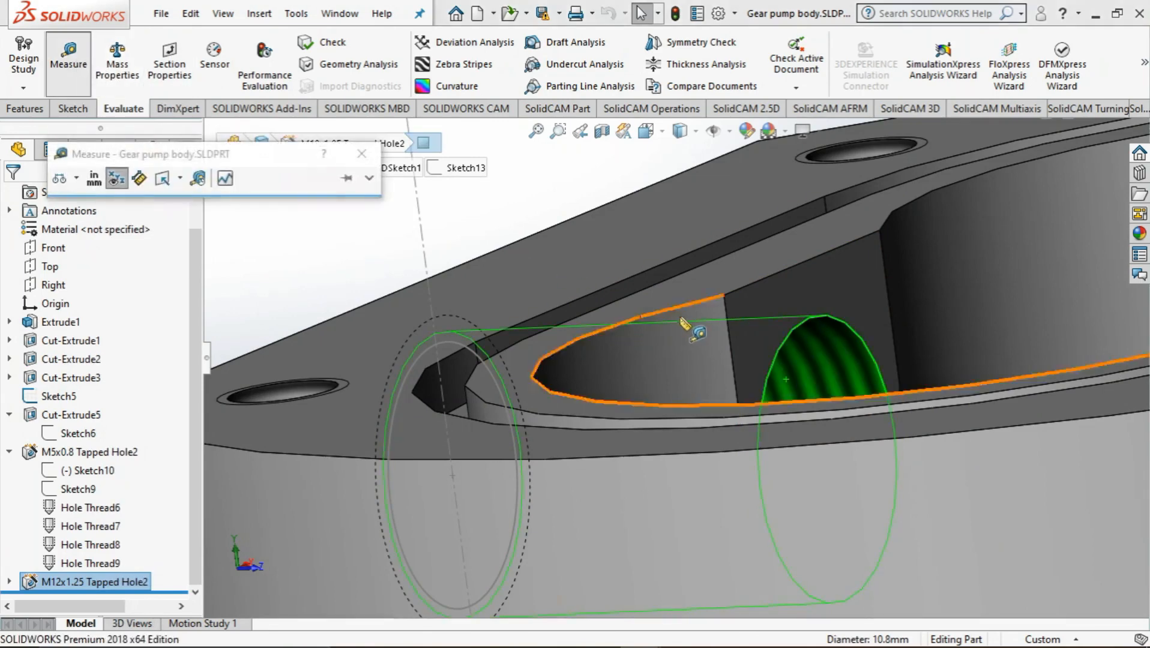
left_click(765, 280)
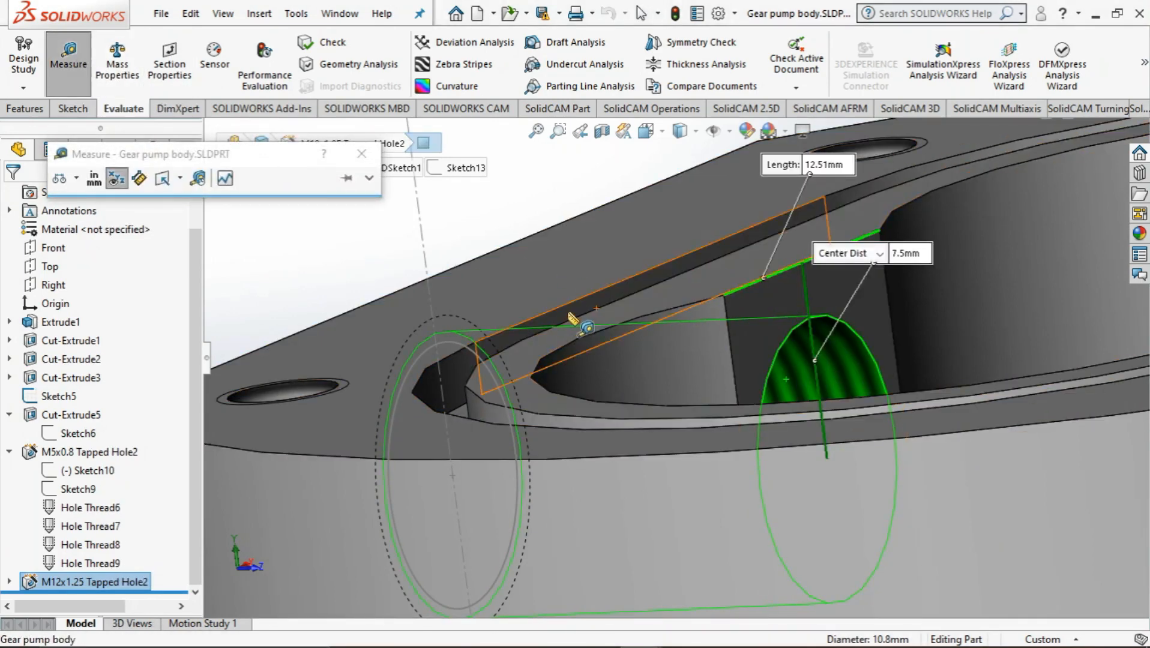
middle_click_drag(567, 321, 641, 312)
key("Escape")
Open the side hole's circle sketch on the flat outer face for editing
scroll(361, 430, "up", 4)
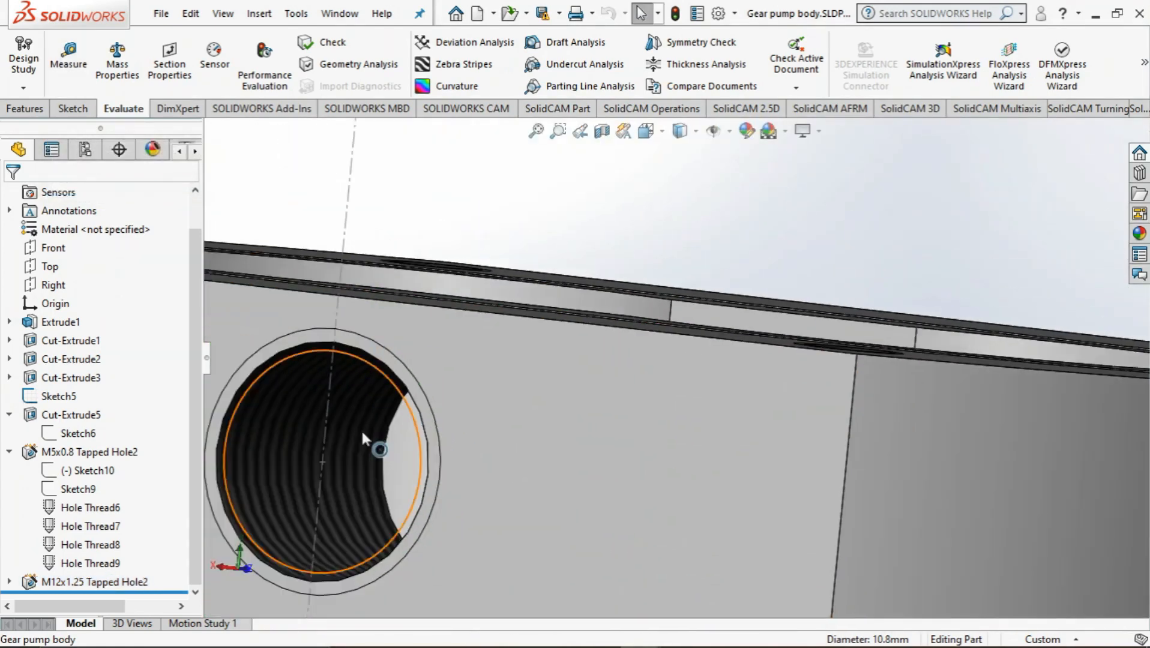
middle_click_drag(415, 403, 466, 394)
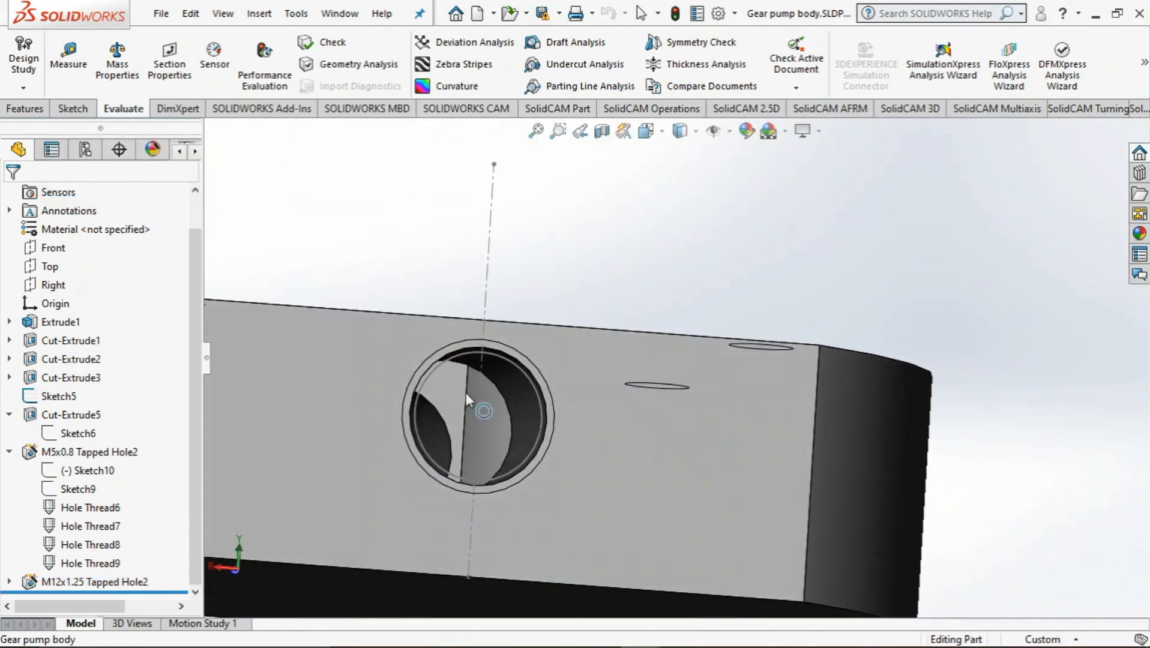
left_click(24, 109)
left_click(72, 109)
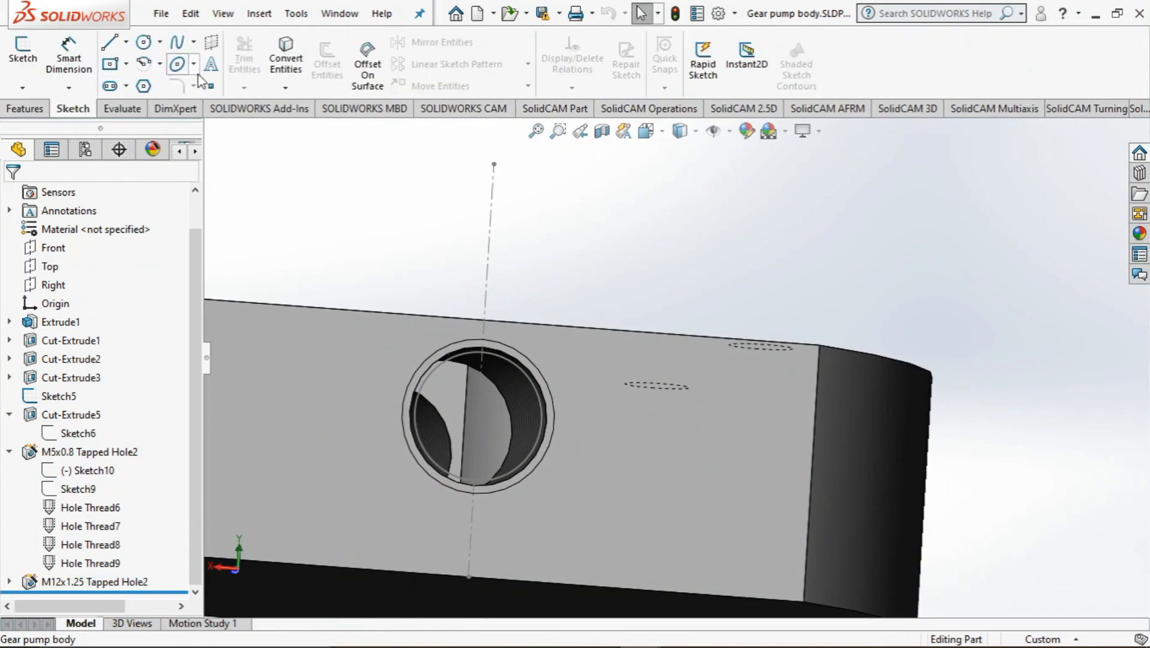
left_click(23, 51)
scroll(513, 360, "down", 5)
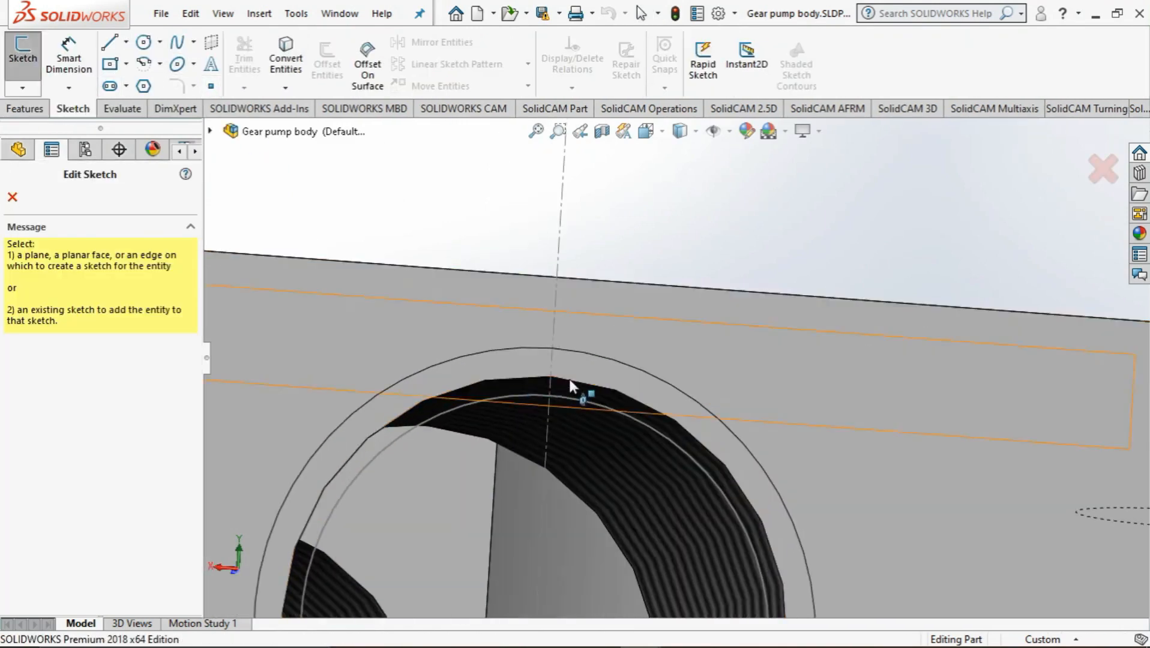
left_click(551, 382)
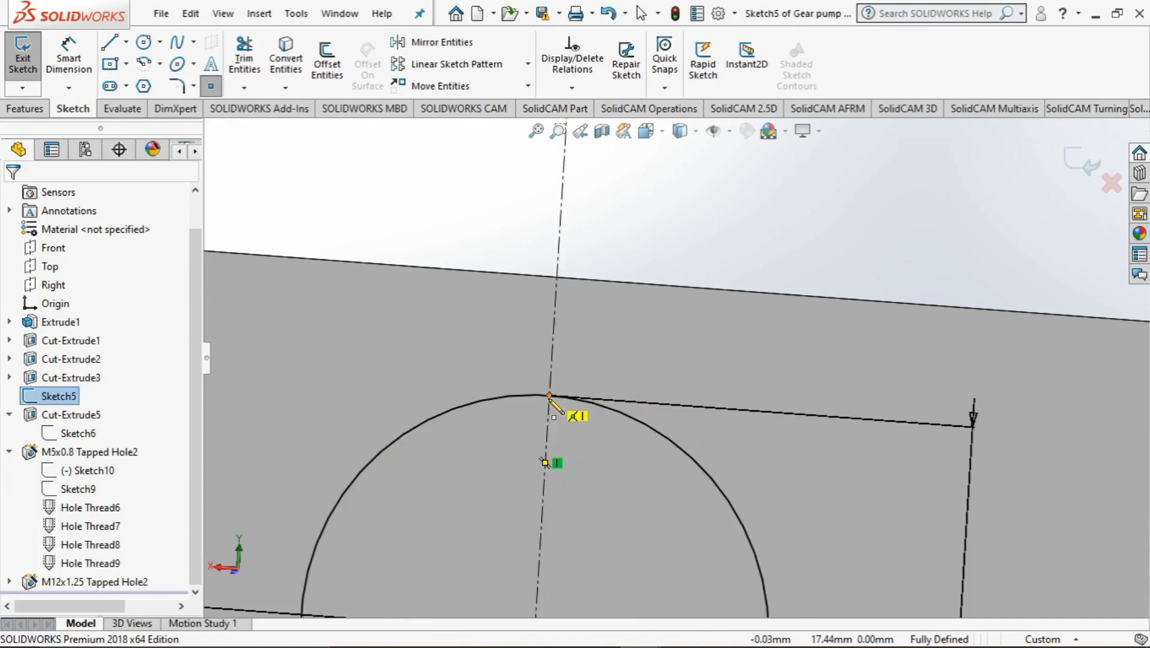
scroll(549, 398, "up", 5)
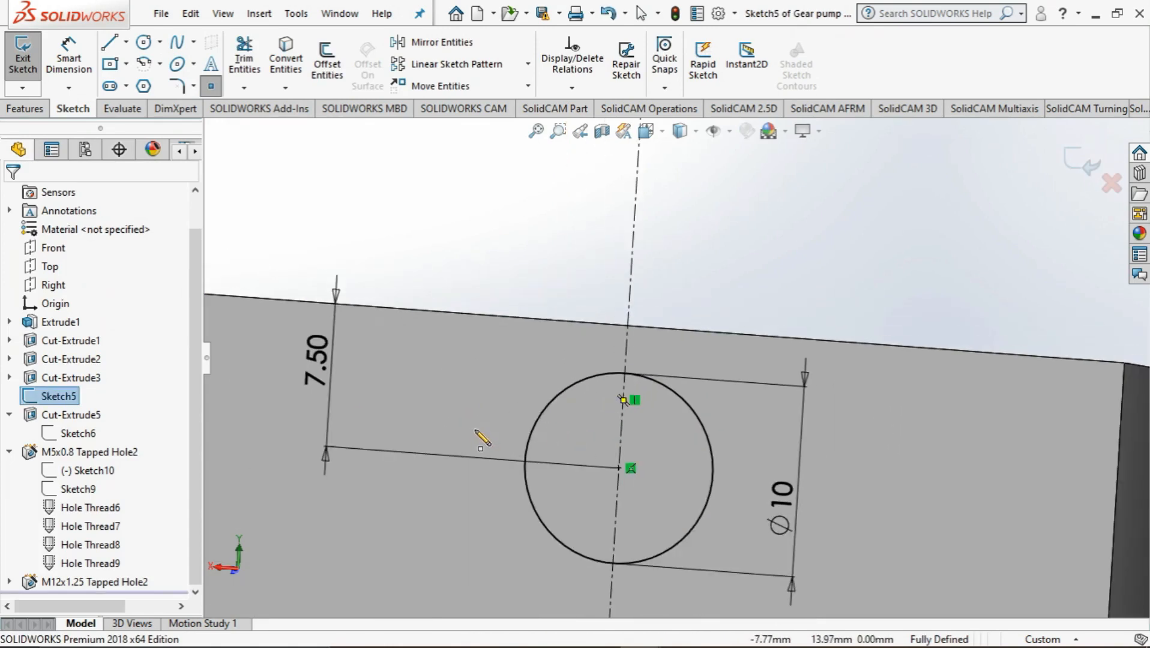
Try to dimension the gap between the sketched circle and the upper edge of the flat face
left_click(80, 62)
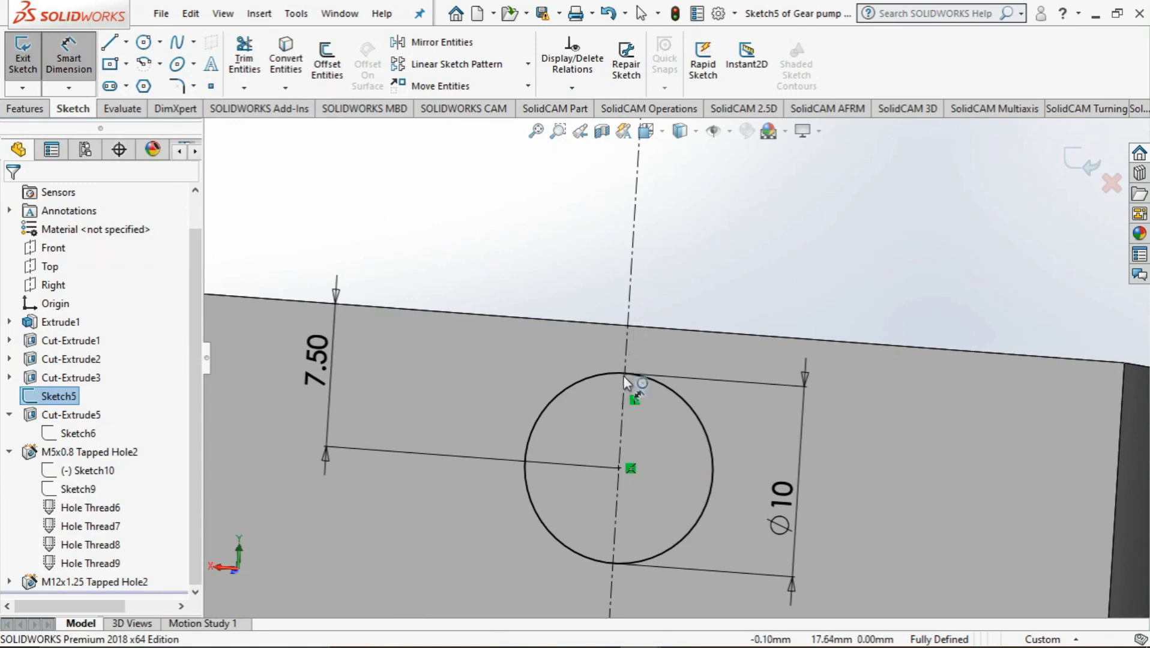
left_click(630, 371)
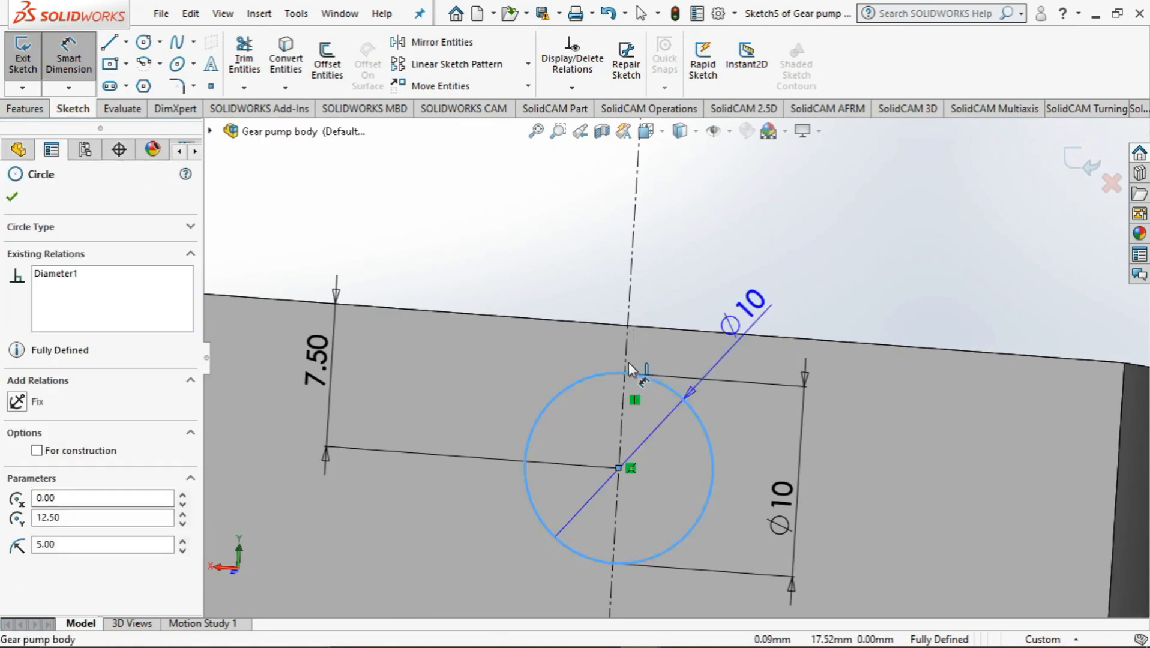
left_click(634, 327)
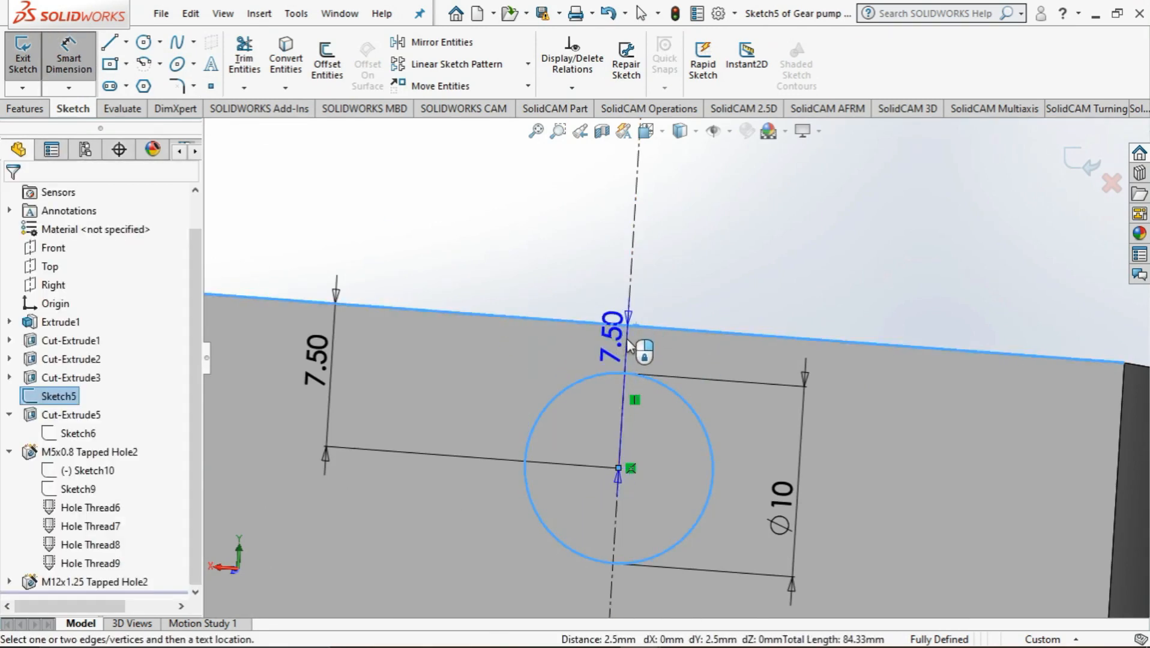
key("Escape")
key("Escape")
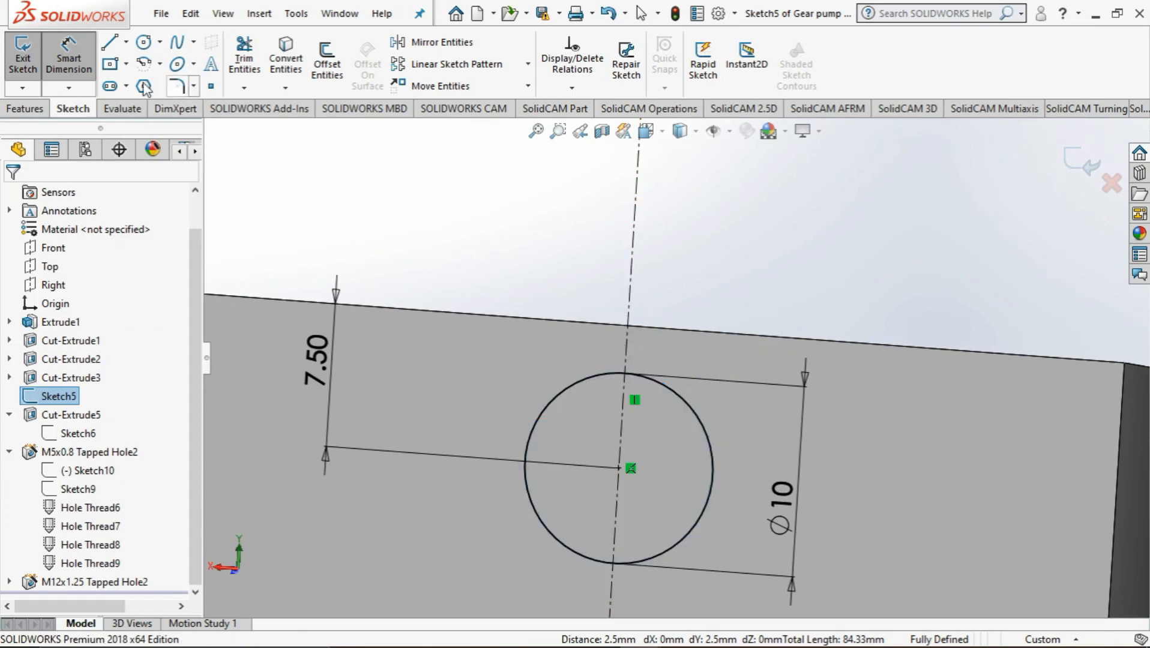
Place a point at the circle's topmost position, check its distance to the upper face edge with a trial dimension, and leave the sketch
left_click(210, 87)
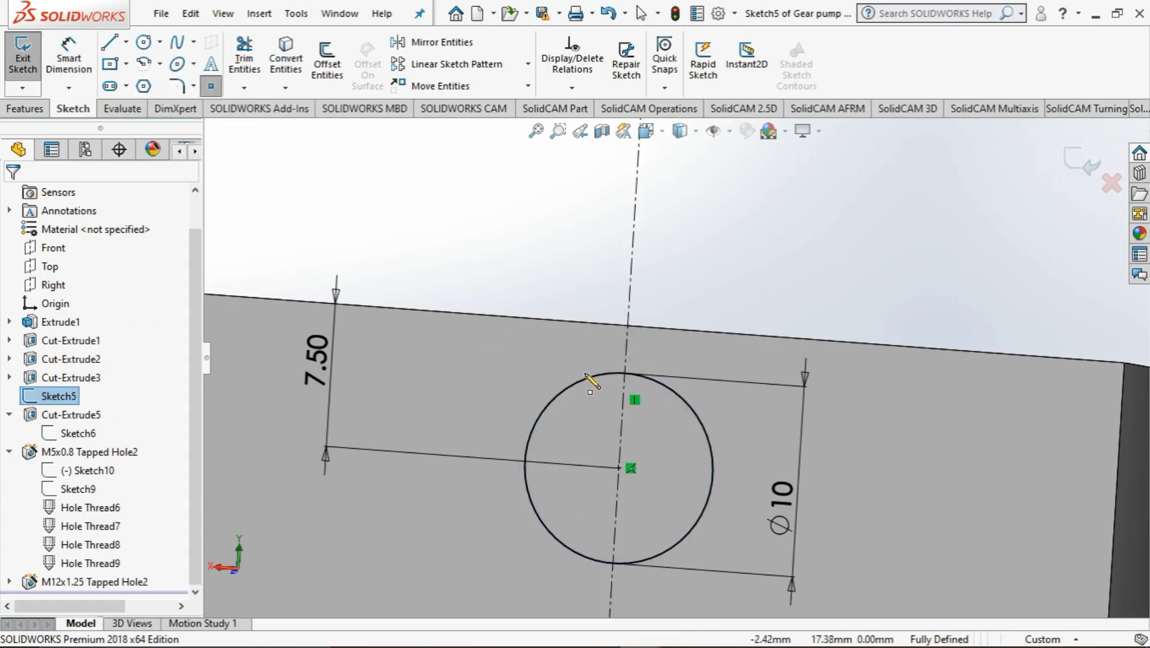
left_click(625, 375)
key("d")
left_click(624, 374)
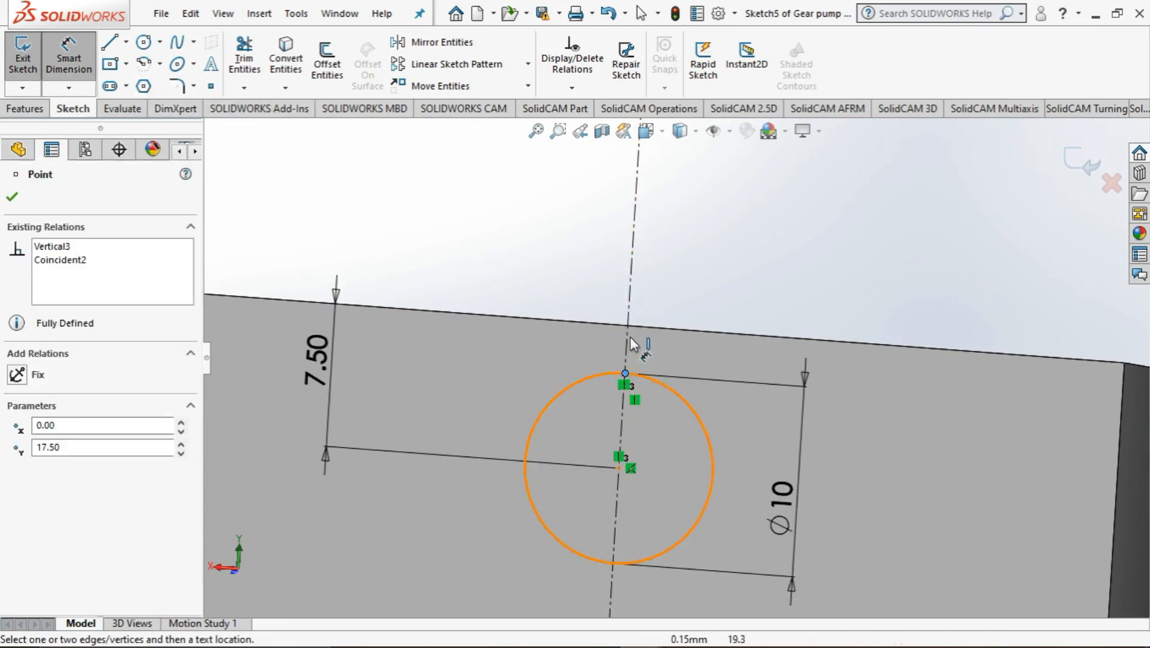
left_click(635, 325)
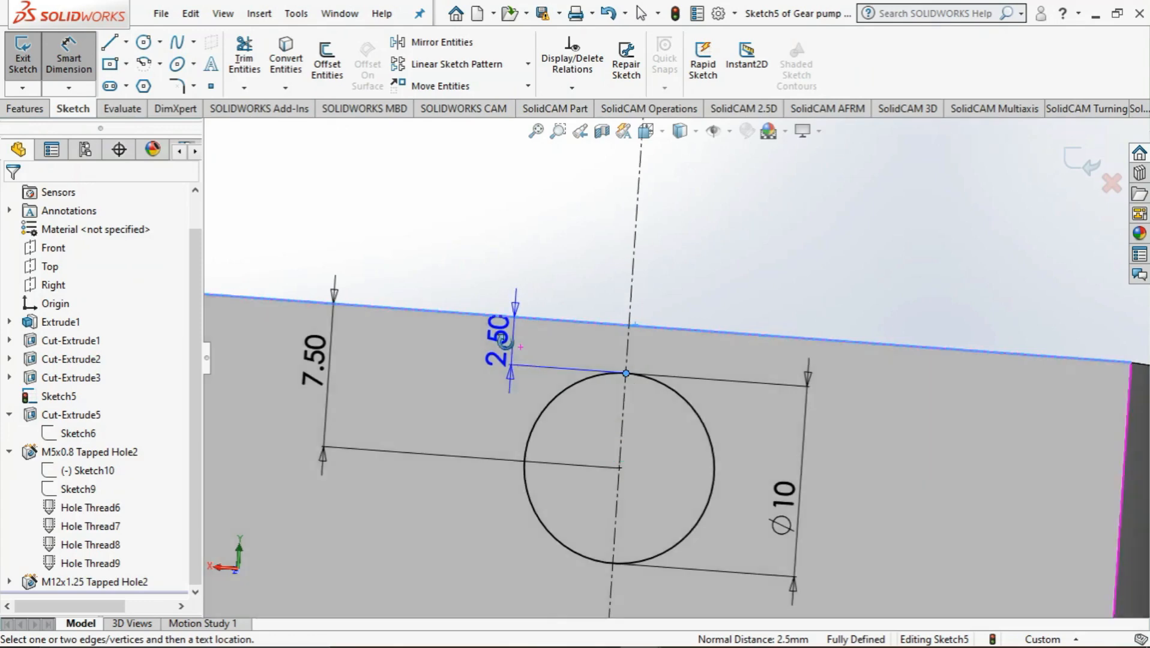
mouse_move(513, 348)
middle_mouse_down()
mouse_move(467, 380)
mouse_move(440, 424)
middle_mouse_up()
key("Escape")
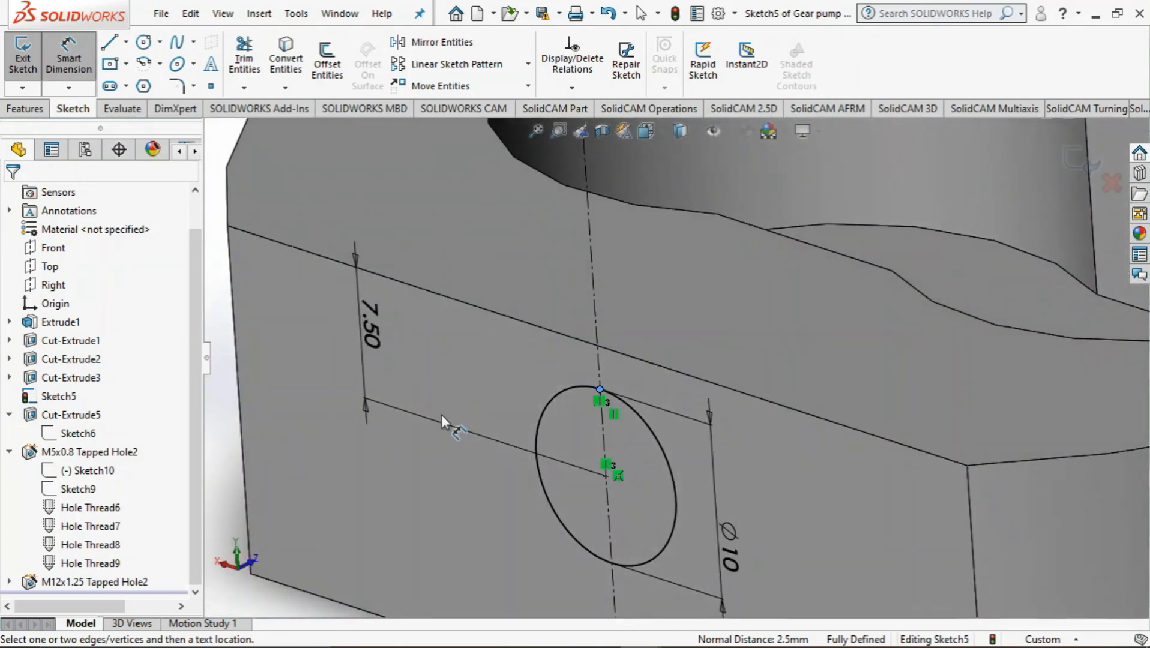
key("Escape")
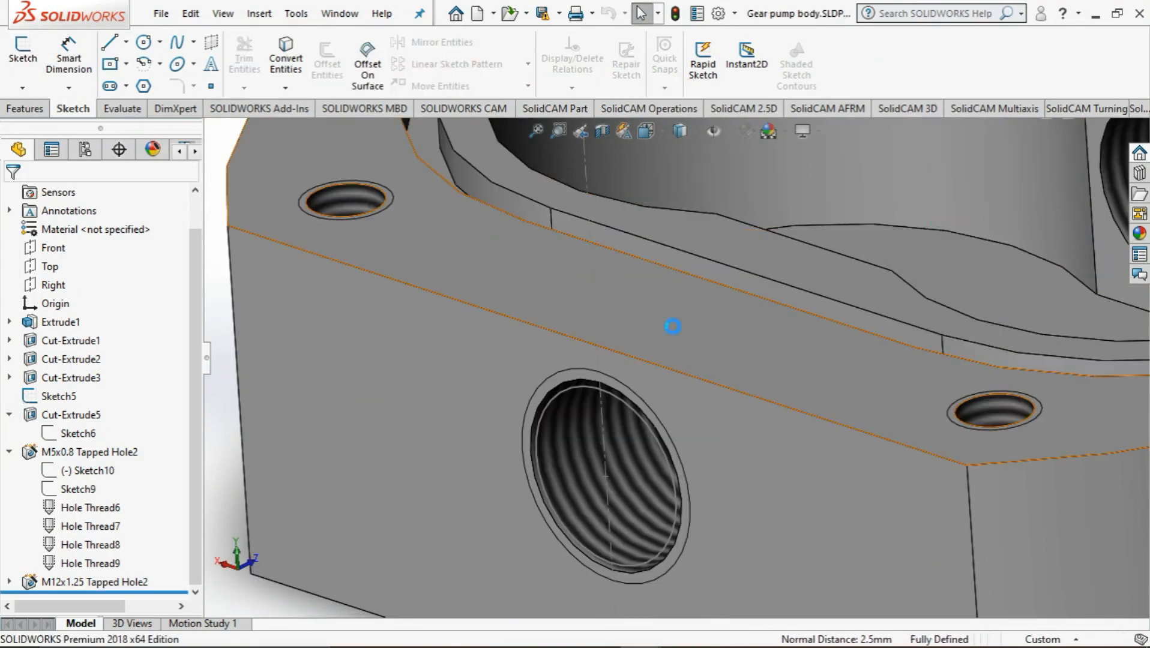
Examine the groove in the upper face and its position relative to the threaded side hole
middle_click_drag(675, 301, 622, 313)
left_click(750, 293)
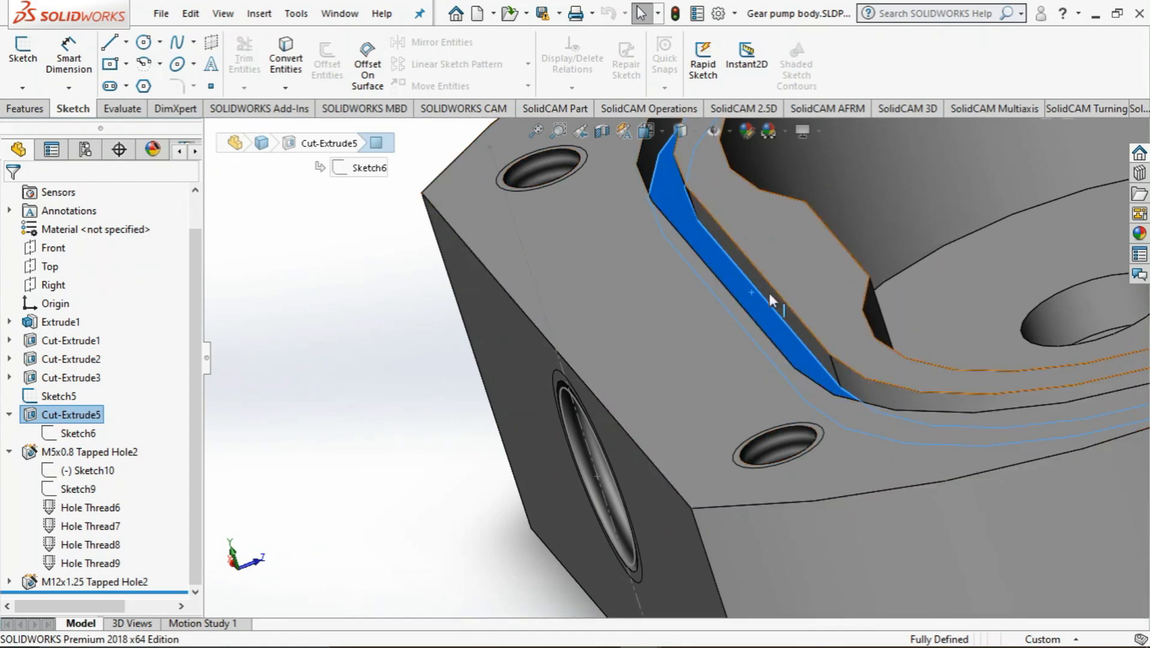
middle_click_drag(433, 255, 456, 247)
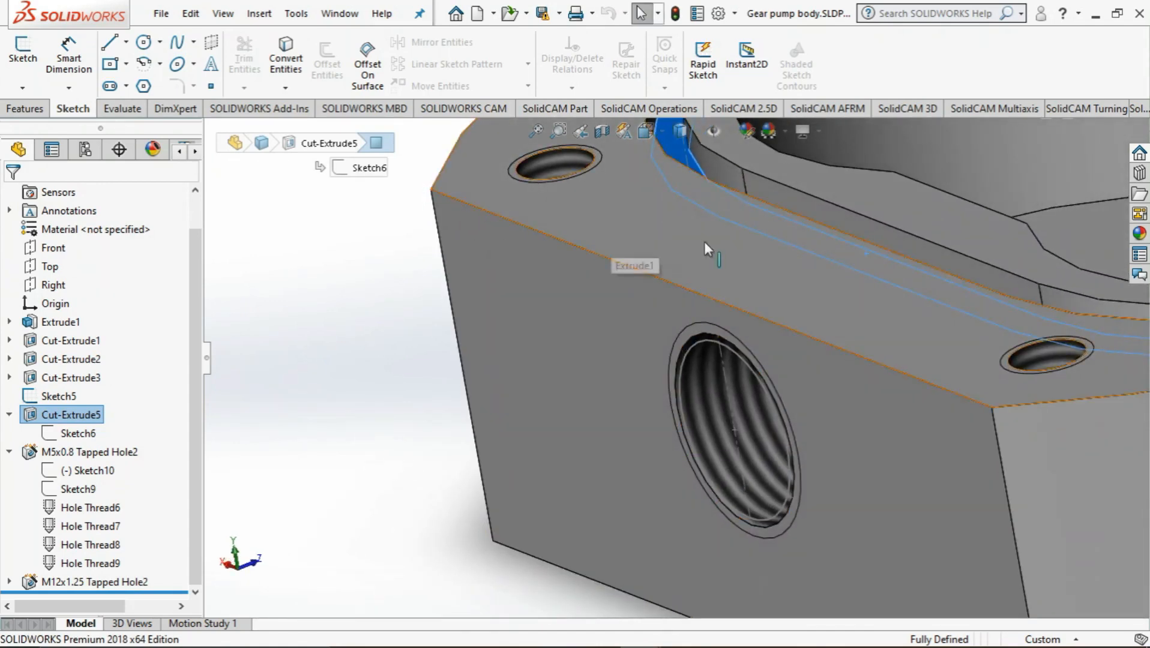
scroll(617, 312, "up", 3)
middle_click_drag(641, 321, 668, 299)
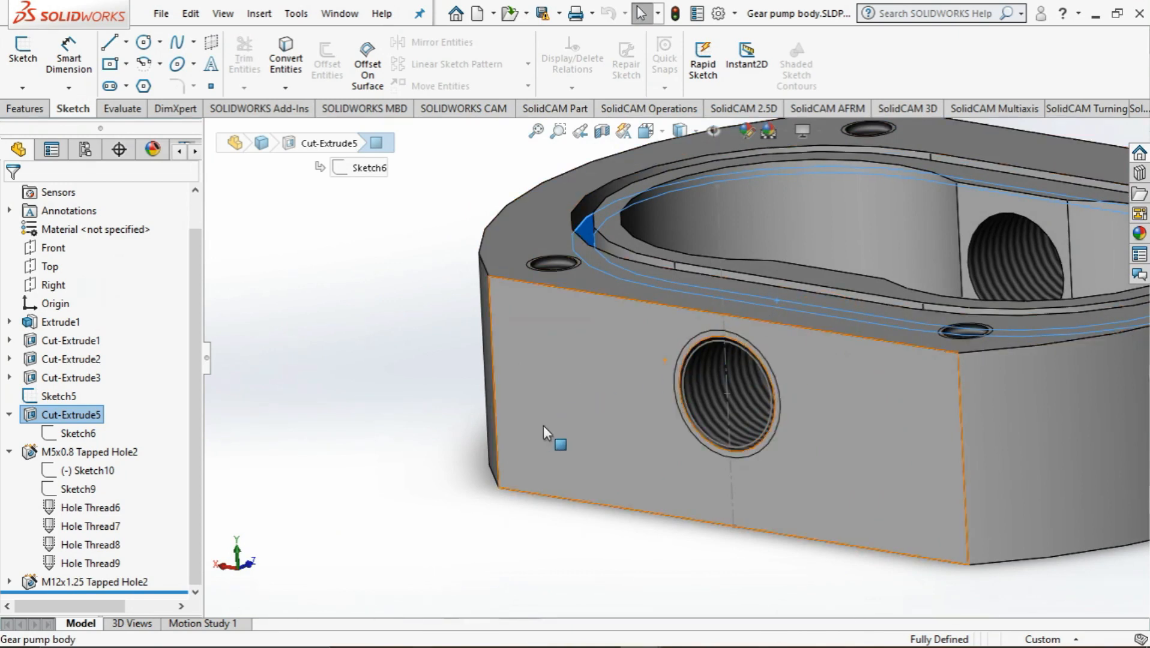
Close the Gear pump body part without saving its changes and return to Part5
key("alt+Tab")
key("alt+Tab")
key("alt+Tab")
key("alt+Tab")
key("alt+Tab")
key("alt+Tab")
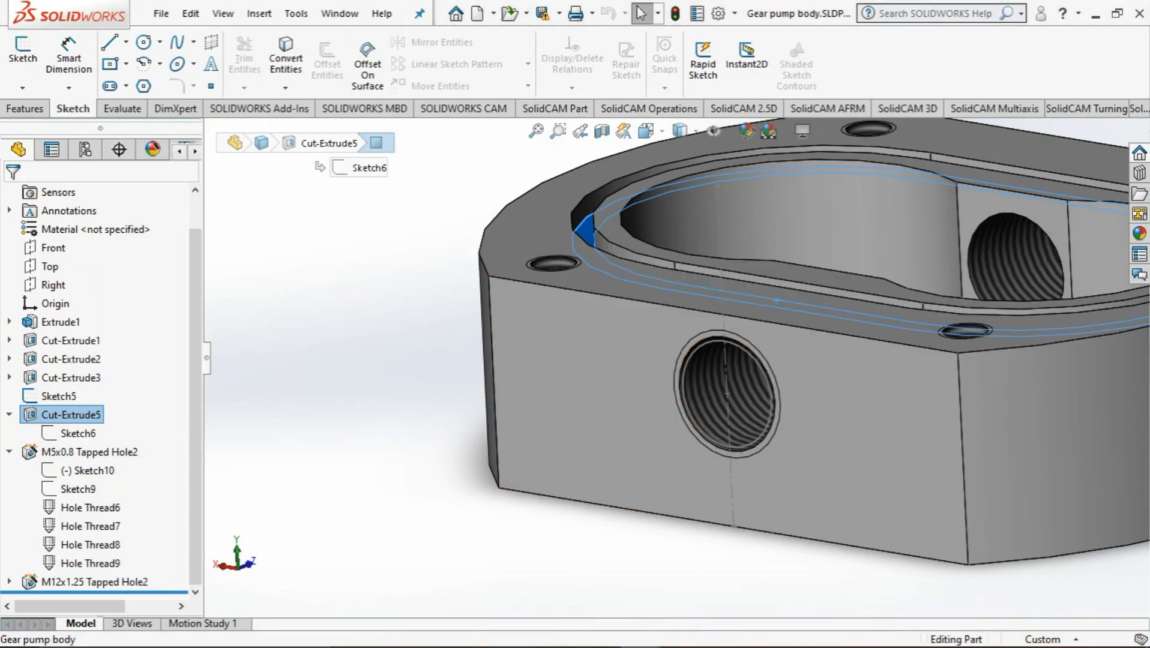
mouse_move(642, 640)
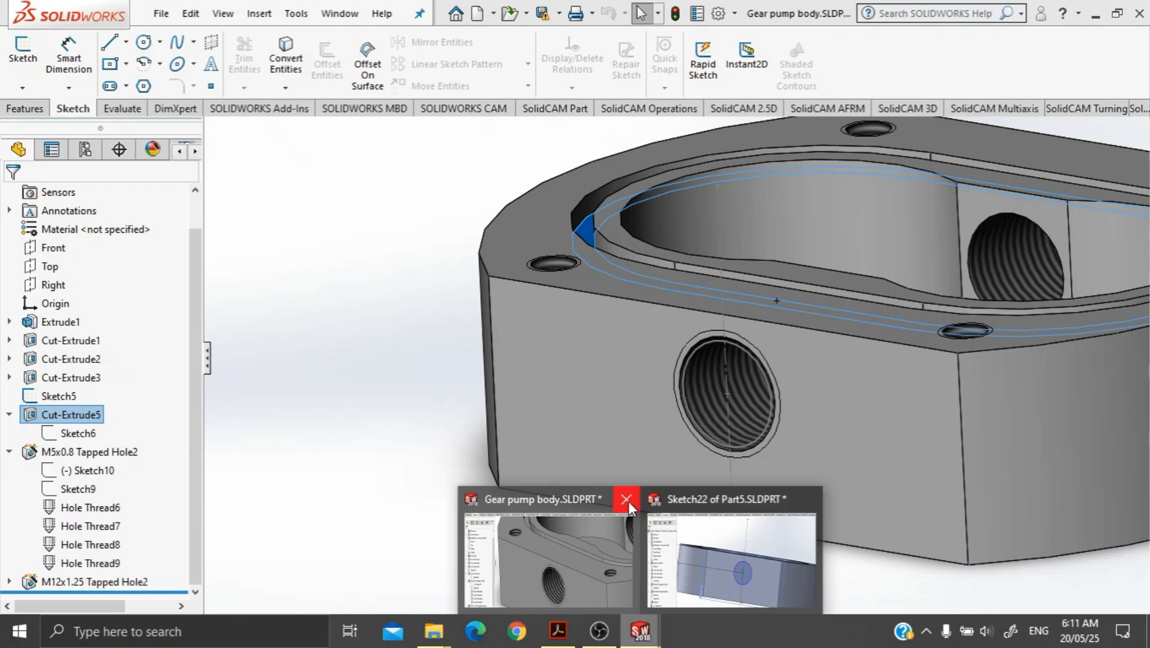
left_click(627, 501)
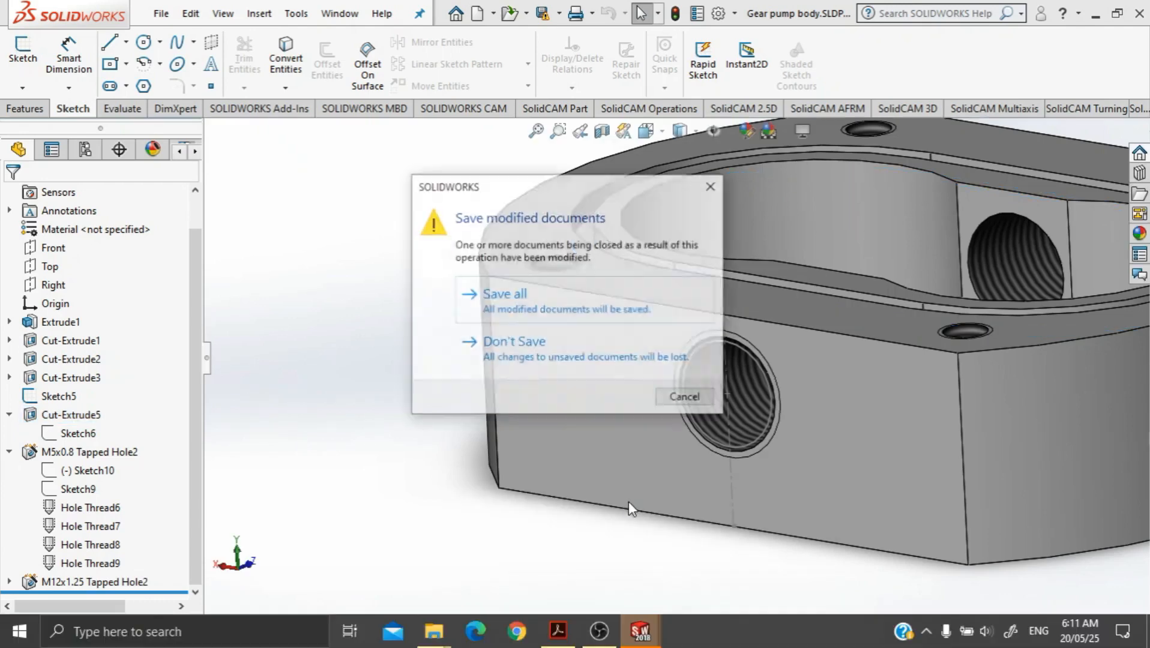
left_click(573, 351)
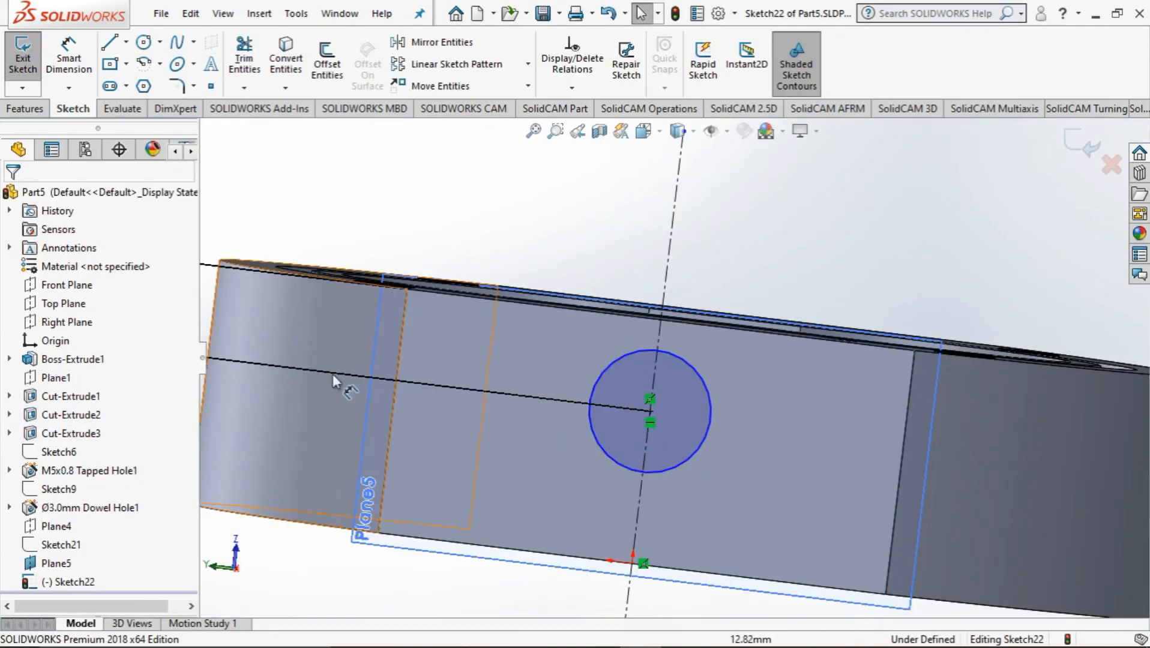
Set the circle centre's distance below the upper edge to 8.5 mm and exit the sketch
scroll(358, 383, "up", 3)
left_click(278, 313)
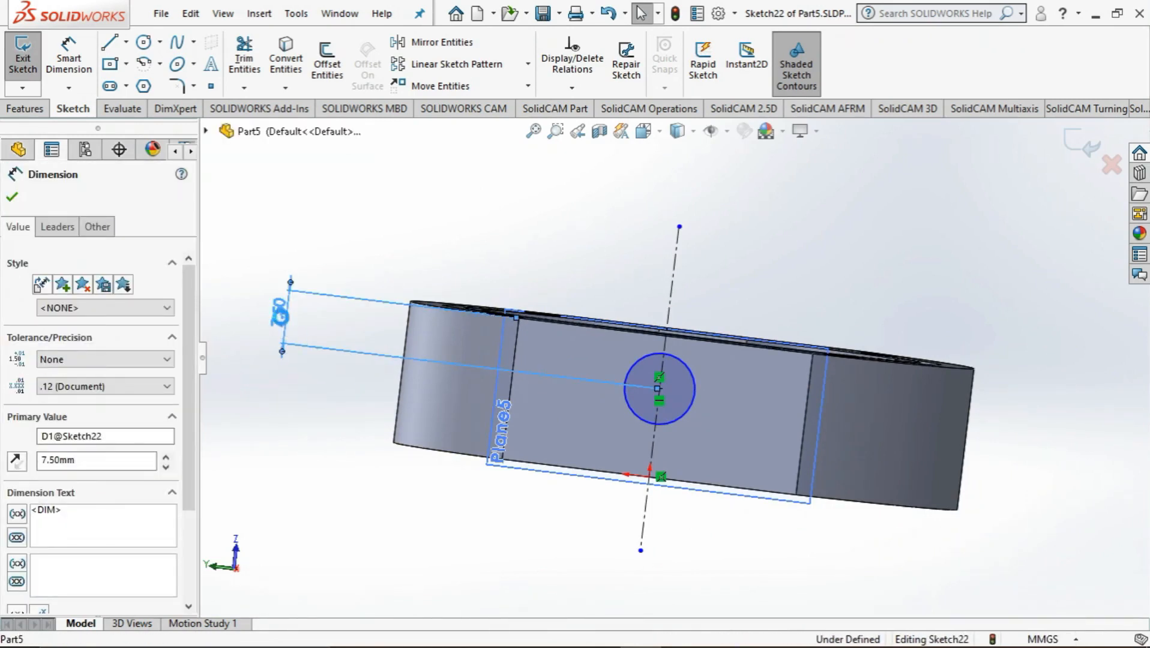
double_click(282, 323)
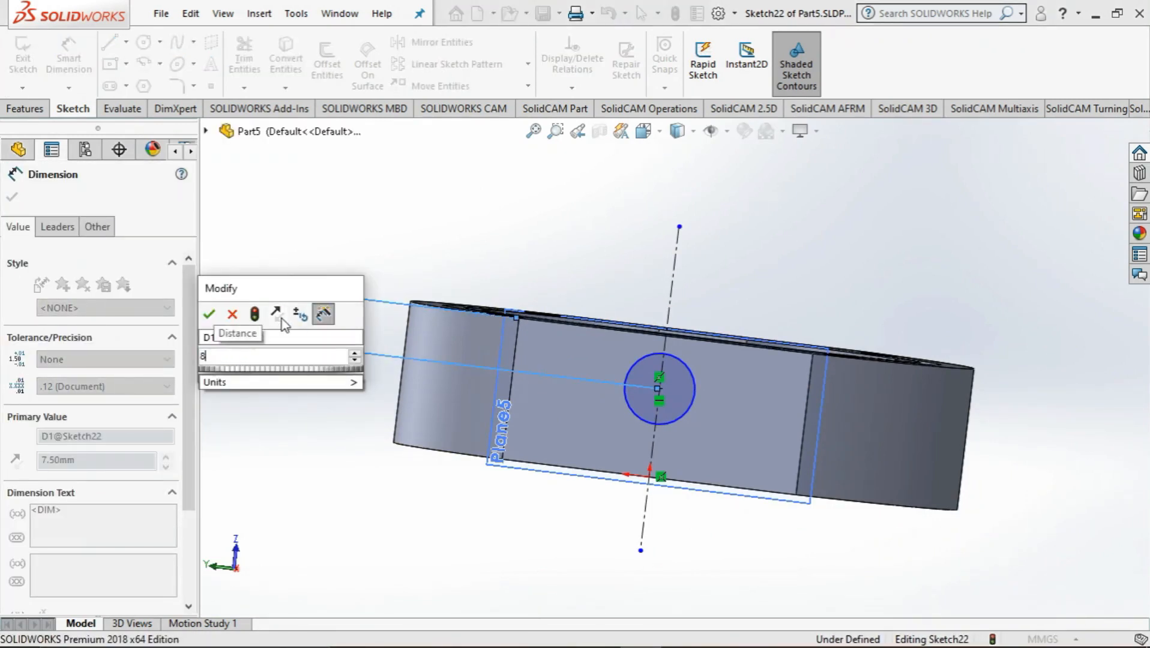
type("8.5")
key("Return")
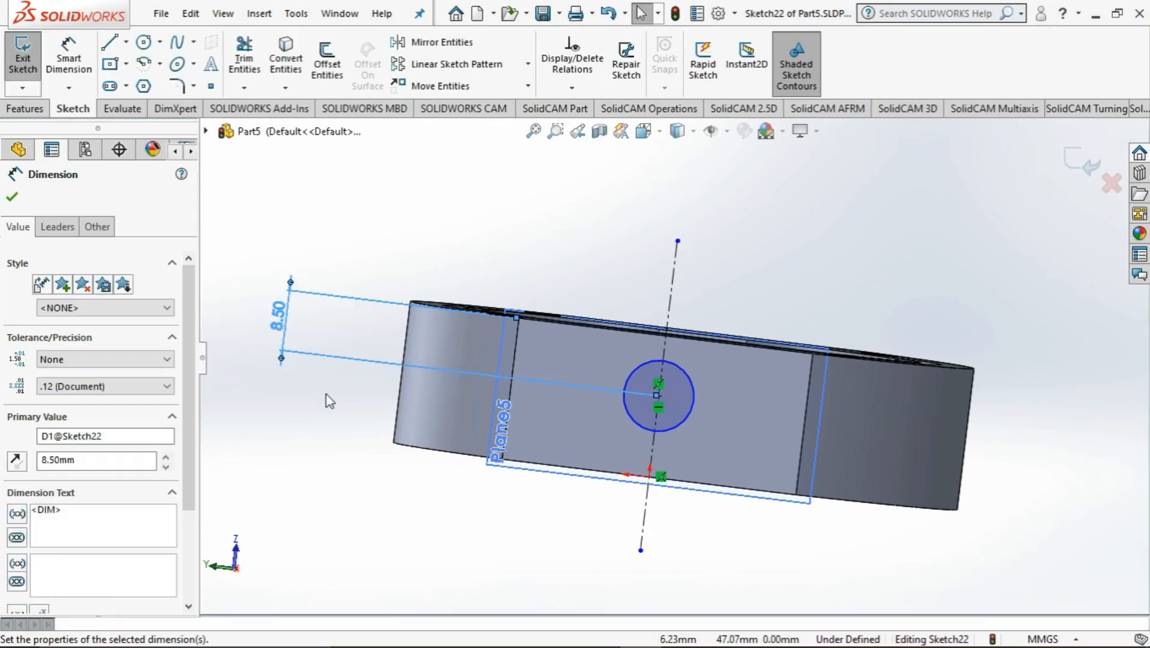
middle_click_drag(372, 420, 390, 513)
left_click(14, 196)
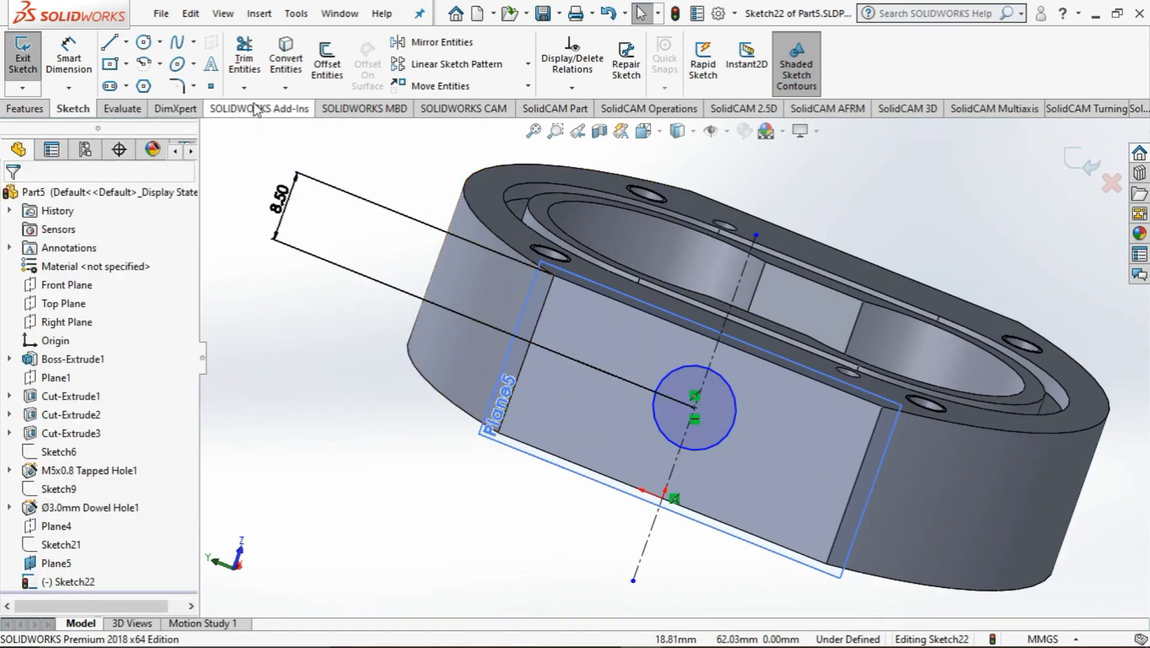
left_click(1083, 161)
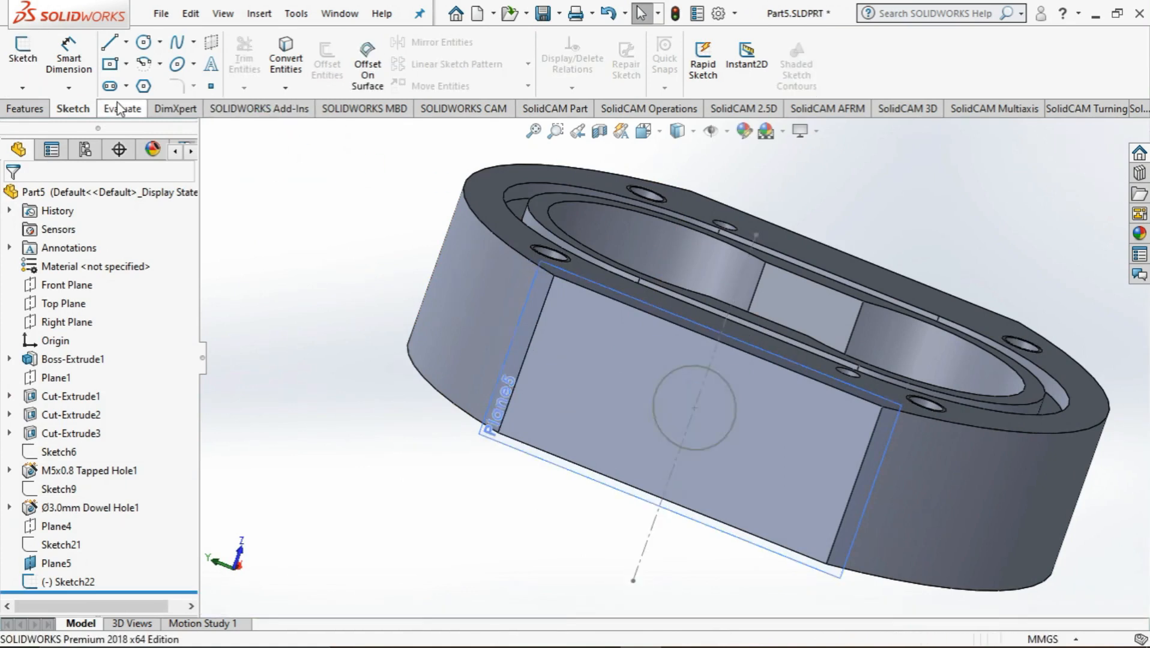
Start a Hole Wizard hole as an ANSI Metric bottoming tapped hole with size M12x1.25
left_click(27, 110)
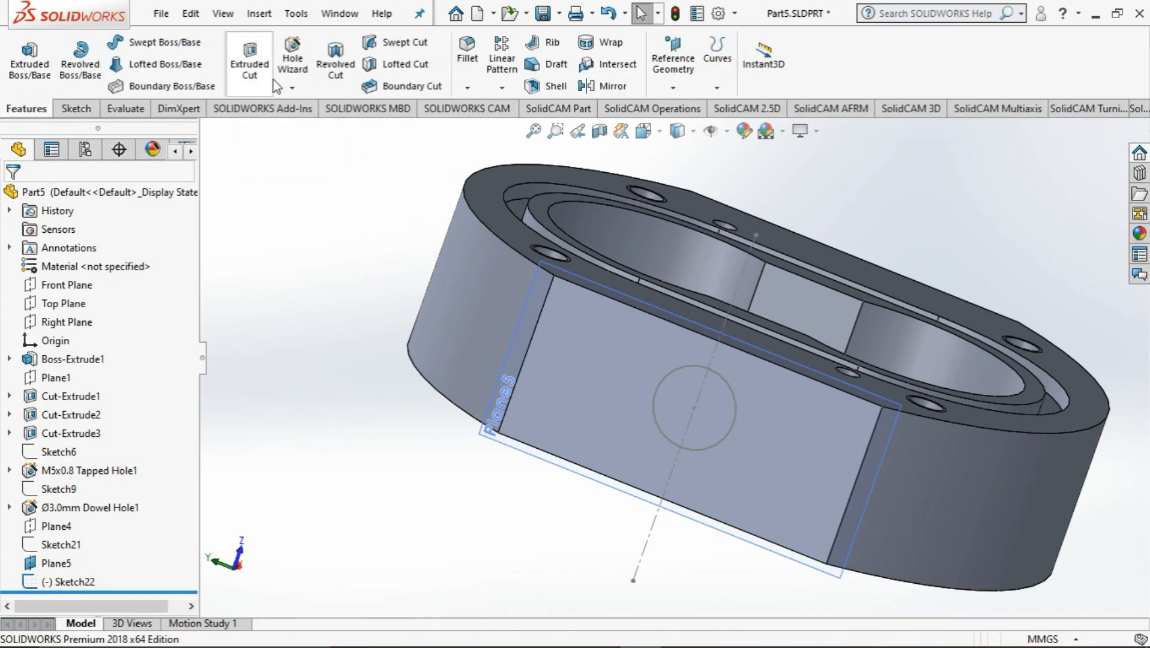
left_click(294, 58)
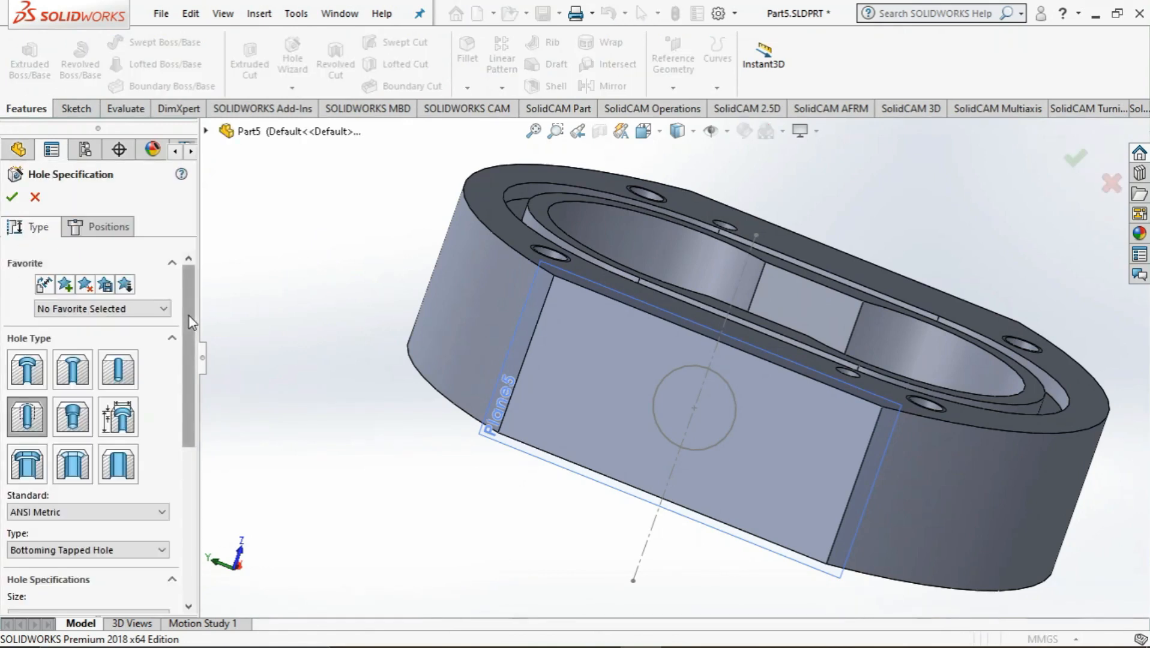
left_click_drag(190, 316, 180, 404)
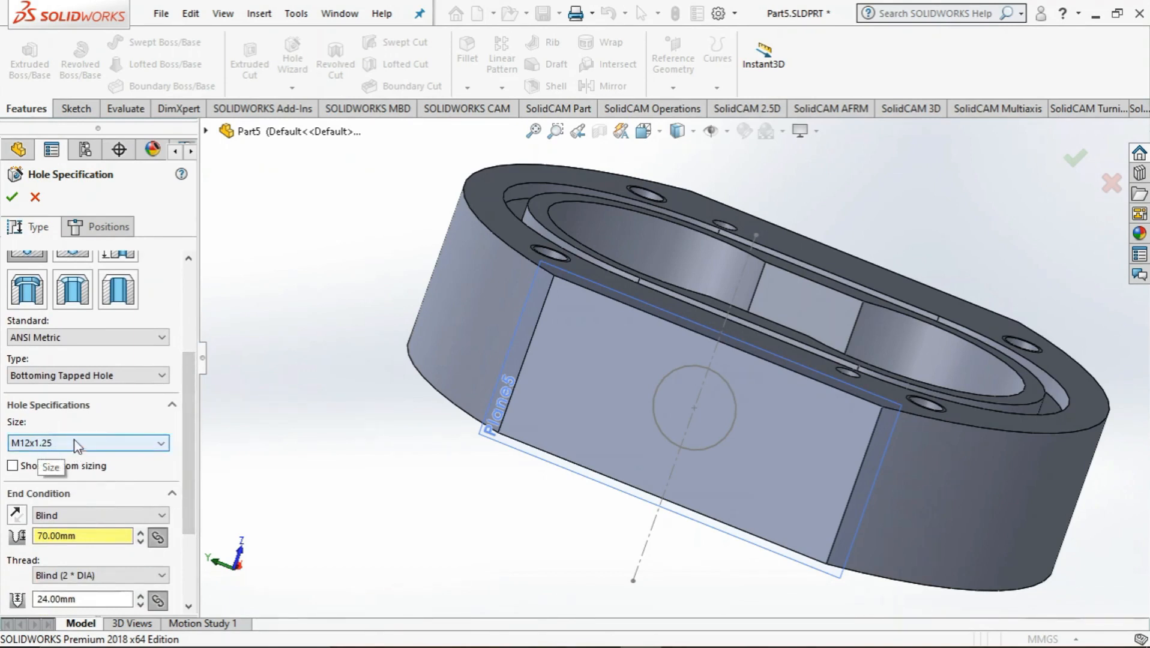
scroll(144, 345, "up", 1)
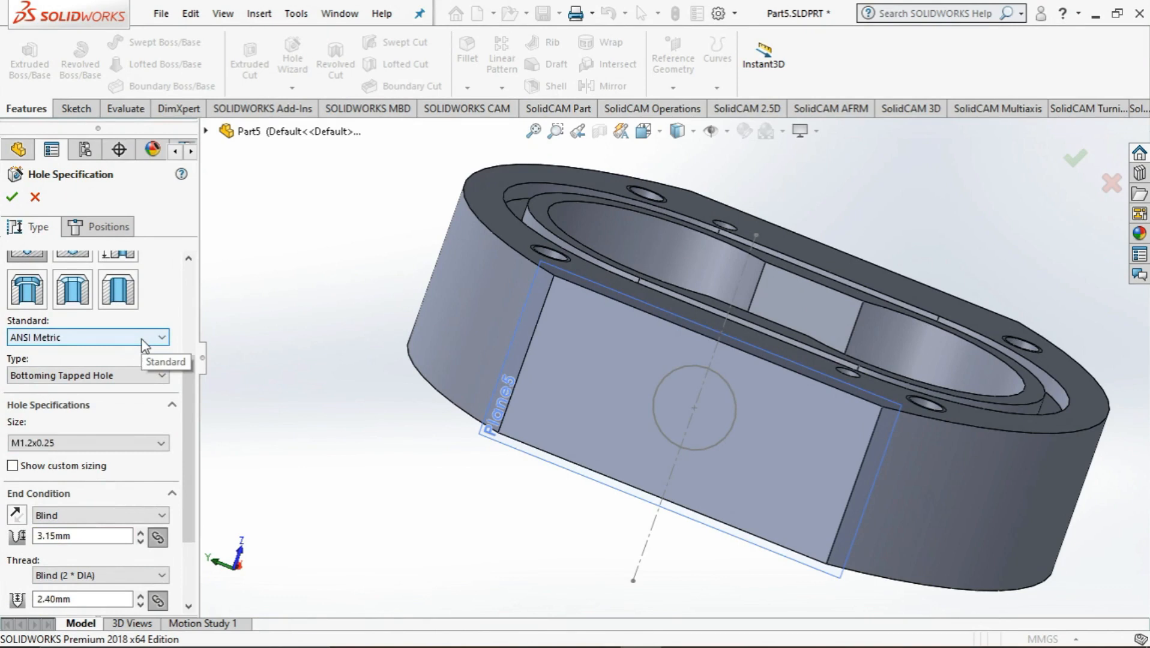
mouse_move(193, 437)
left_mouse_down()
mouse_move(198, 396)
mouse_move(181, 454)
left_mouse_up()
left_click(26, 327)
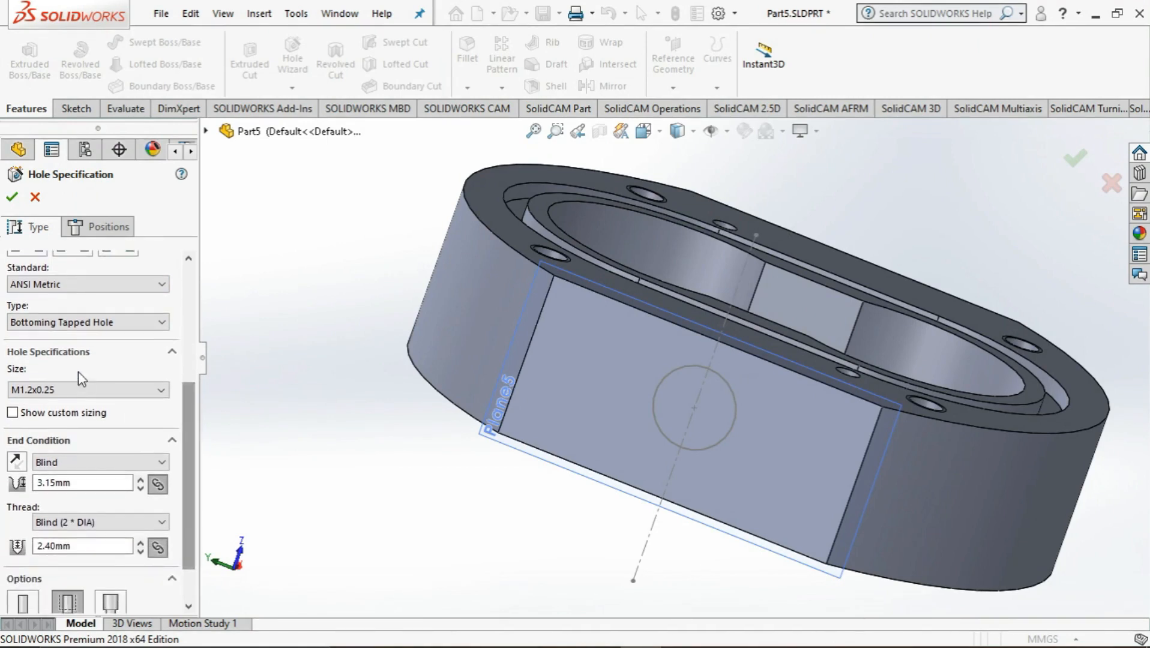
left_click(84, 390)
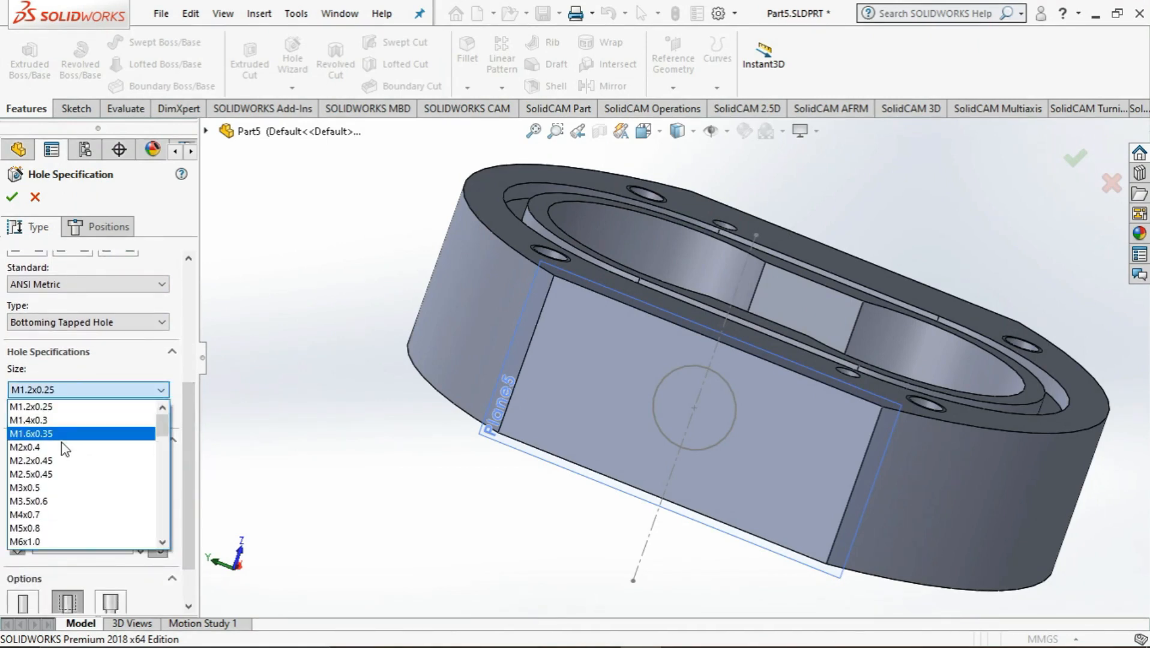
left_click(76, 474)
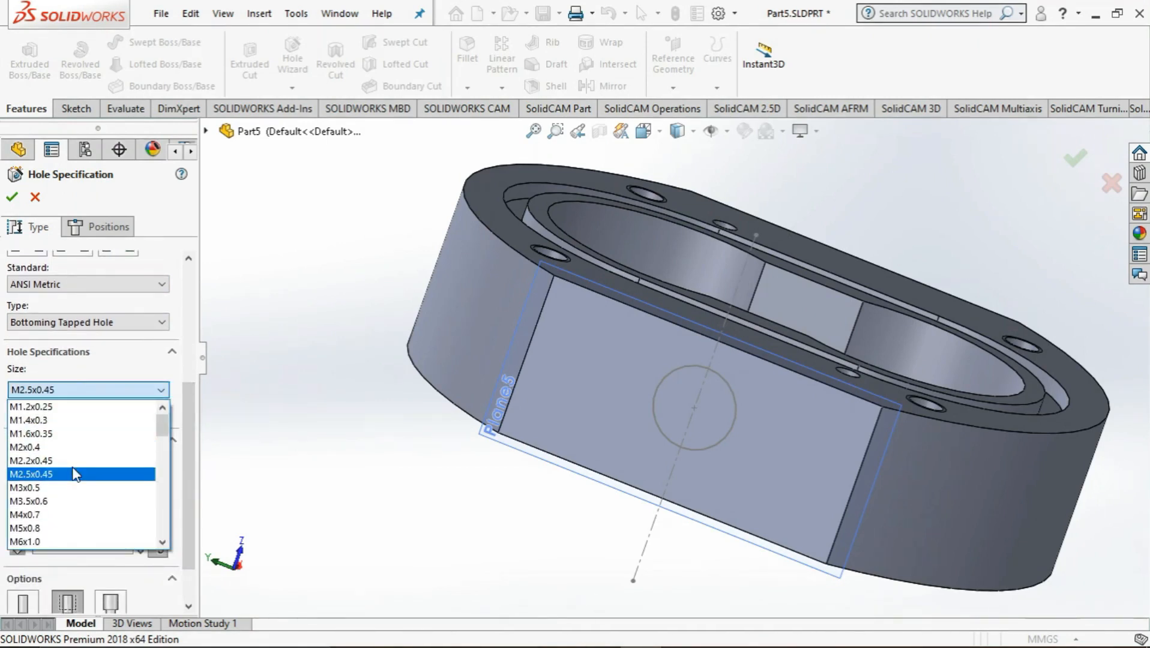
scroll(60, 468, "down", 5)
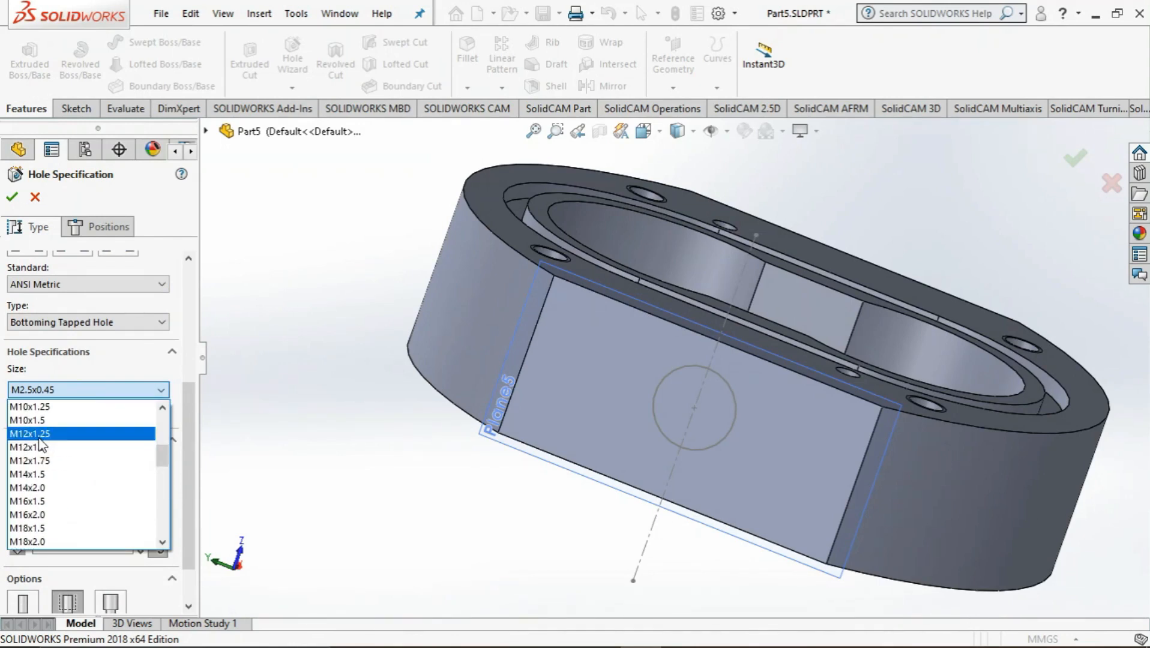
left_click(41, 434)
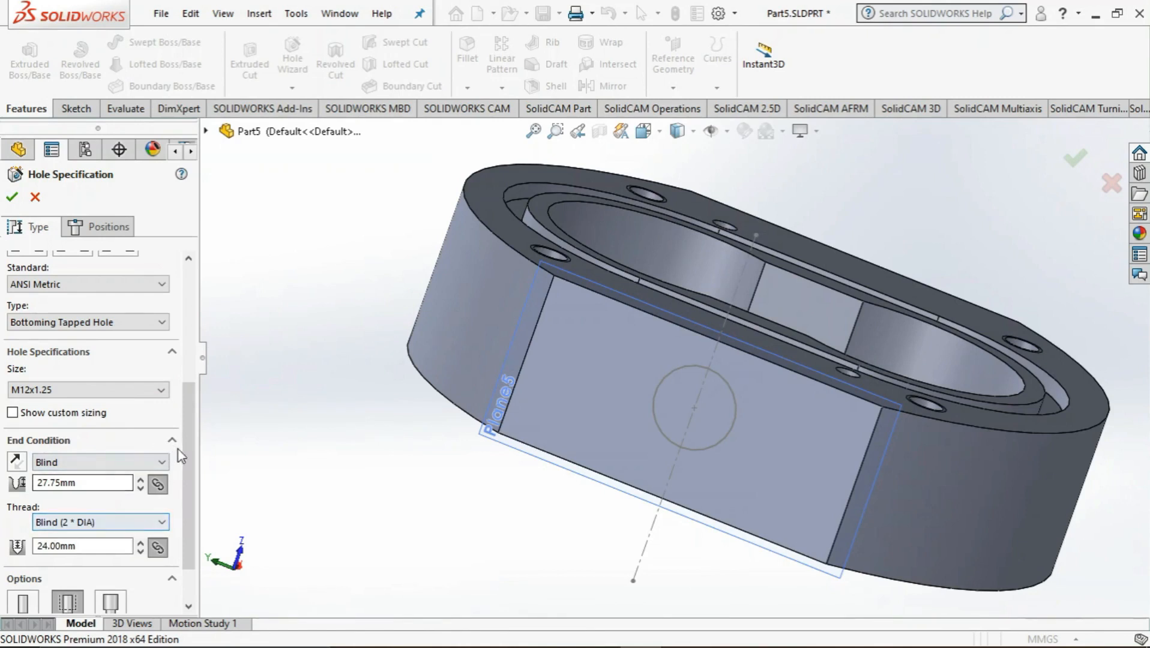
Set the tapped hole's end condition to Through All, with the thread also running Through All
scroll(180, 456, "down", 2)
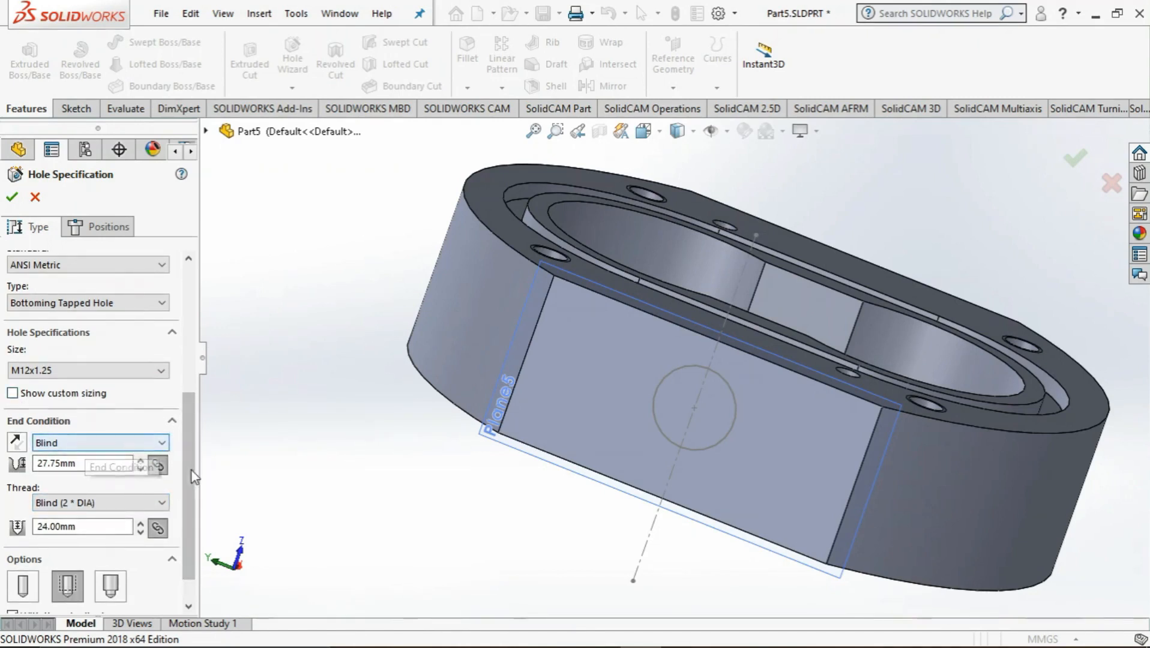
scroll(192, 493, "down", 2)
scroll(191, 495, "down", 1)
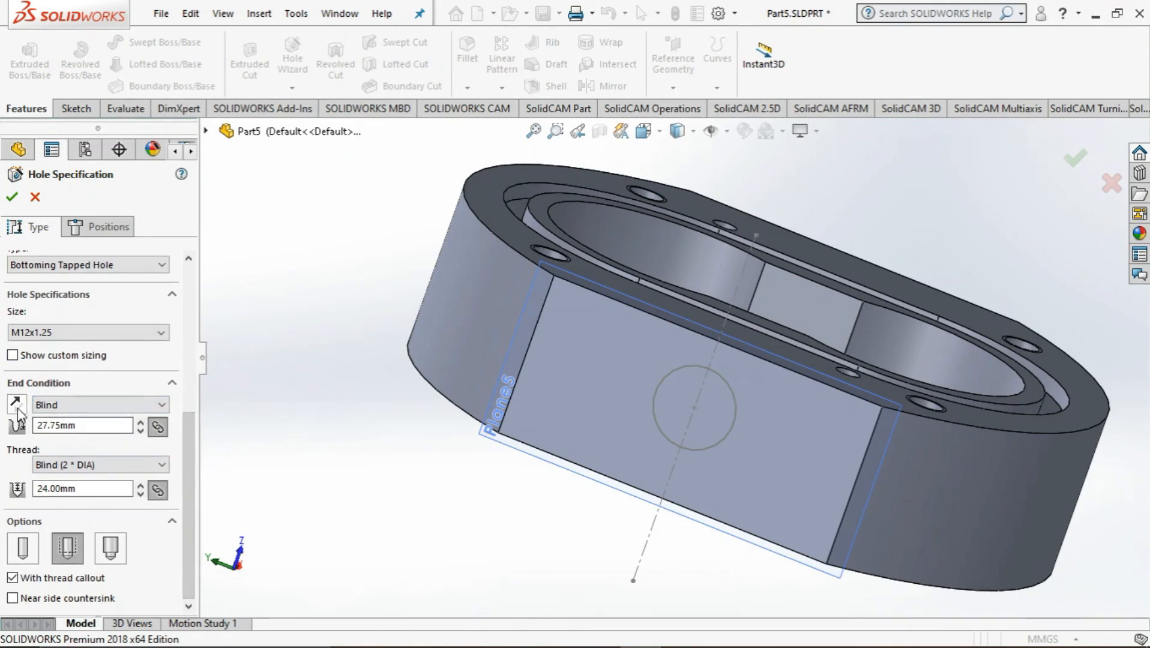
left_click(107, 405)
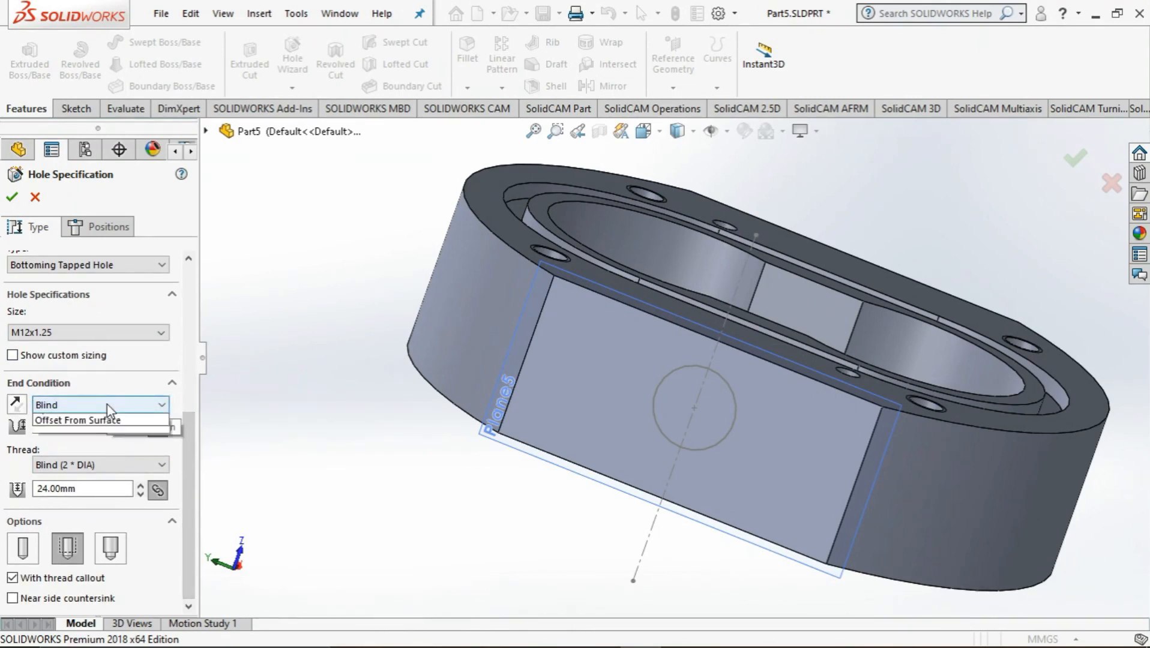
left_click(94, 431)
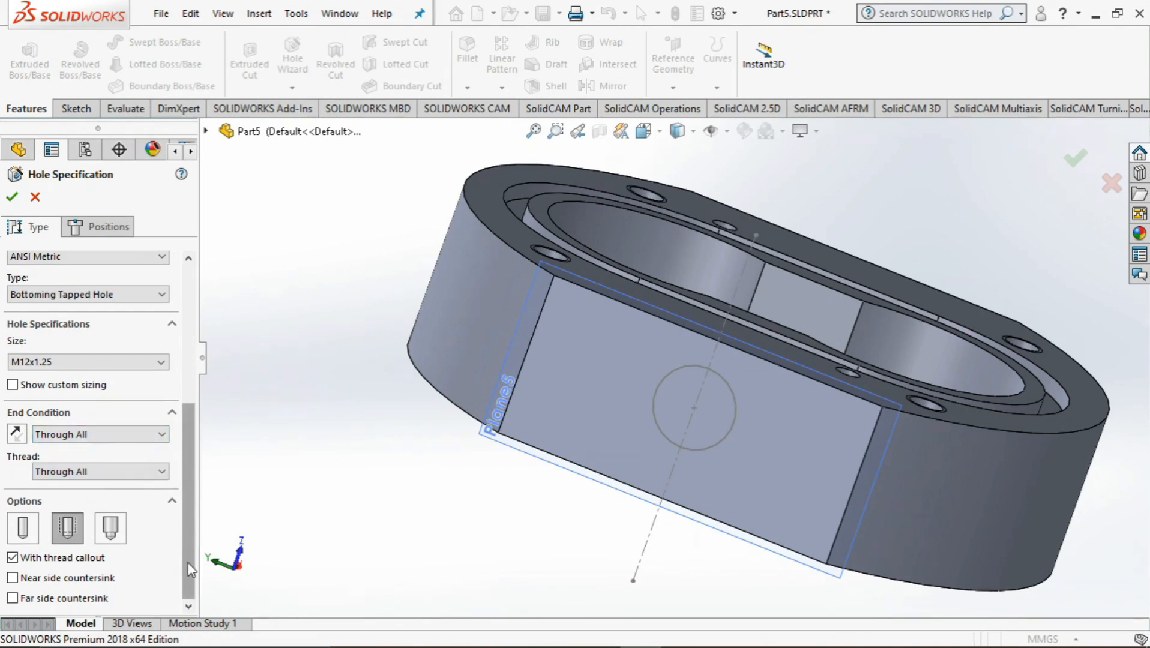
Position the tapped hole on the flat side face at the sketched circle's centre and create it
scroll(190, 565, "up", 10)
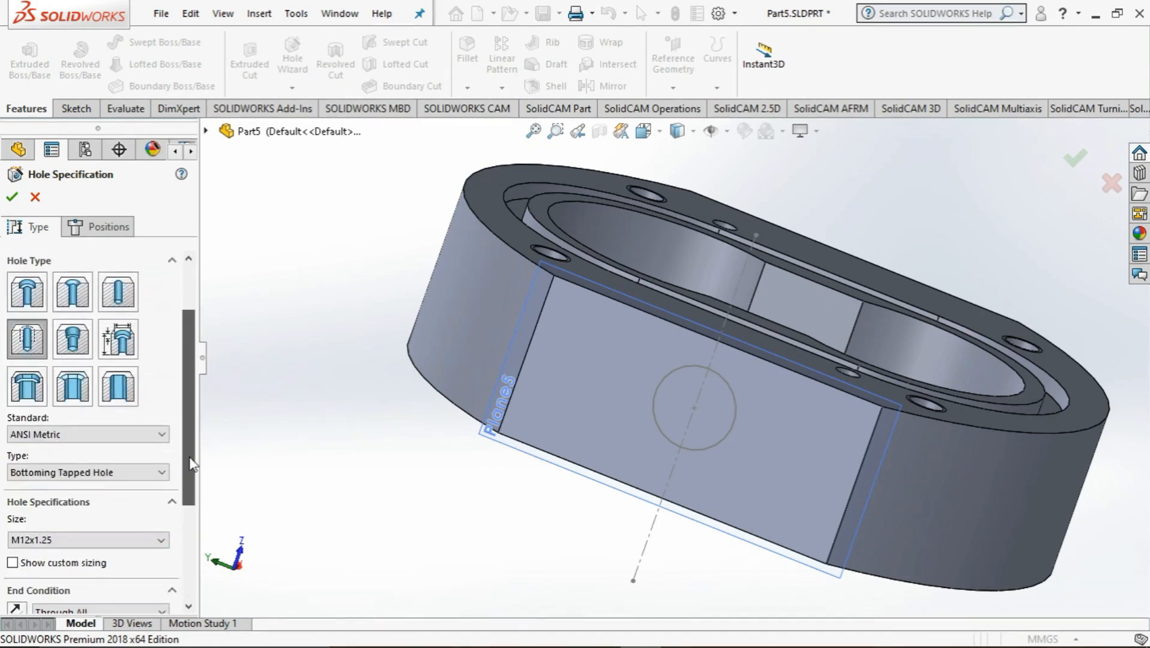
left_click(99, 227)
left_click(545, 336)
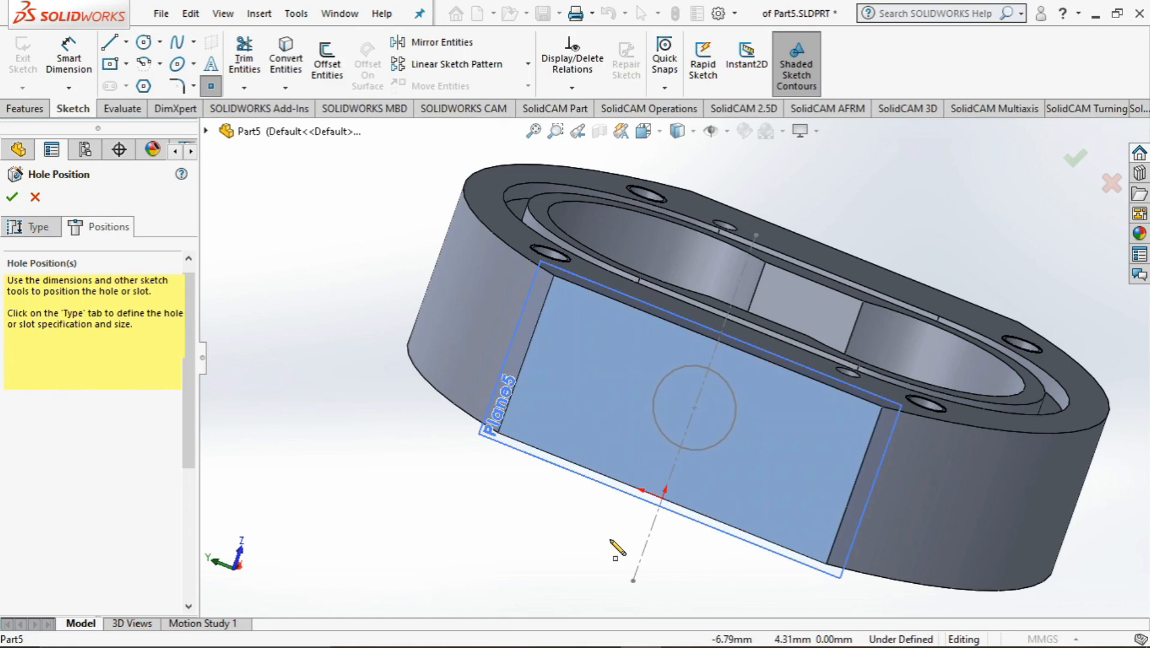
left_click(692, 409)
middle_click_drag(691, 409, 459, 524)
middle_click_drag(305, 395, 448, 430)
left_click(10, 197)
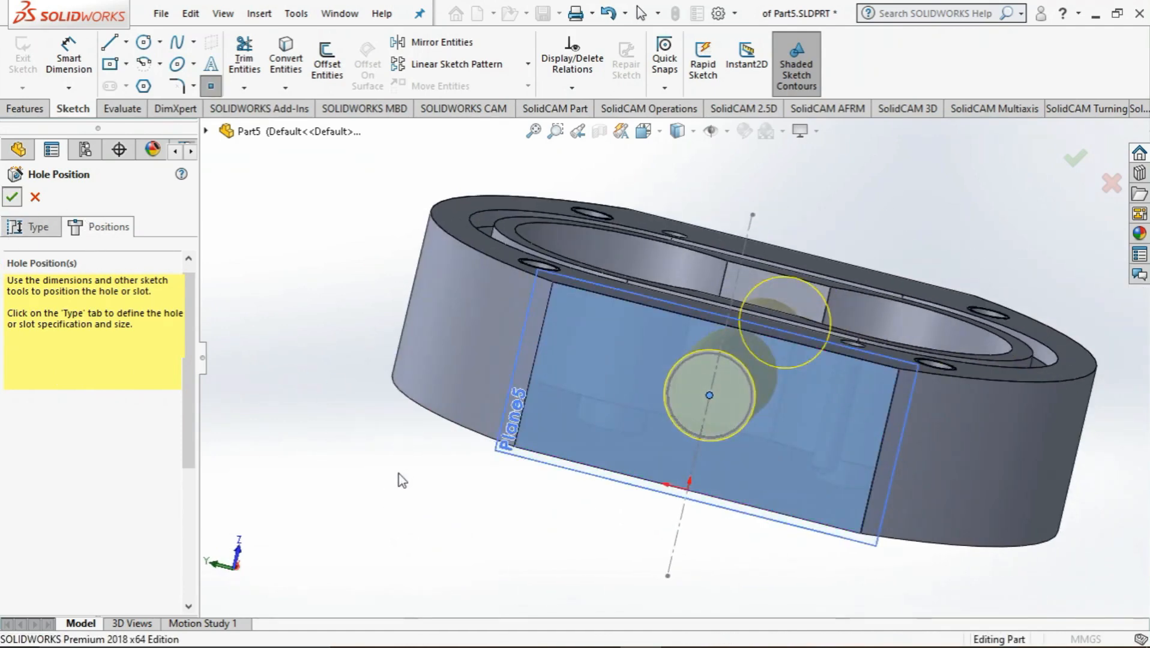
Hide Plane5 and the circle's positioning sketch, Sketch22
middle_click_drag(400, 490, 240, 555)
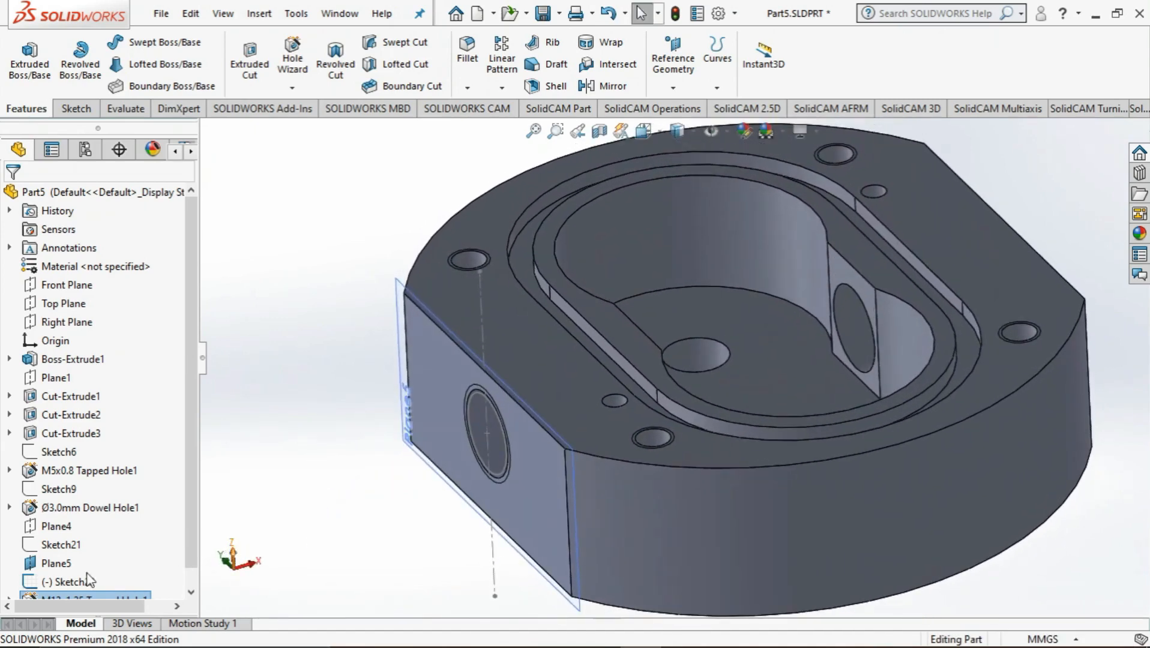
right_click(57, 564)
left_click(98, 267)
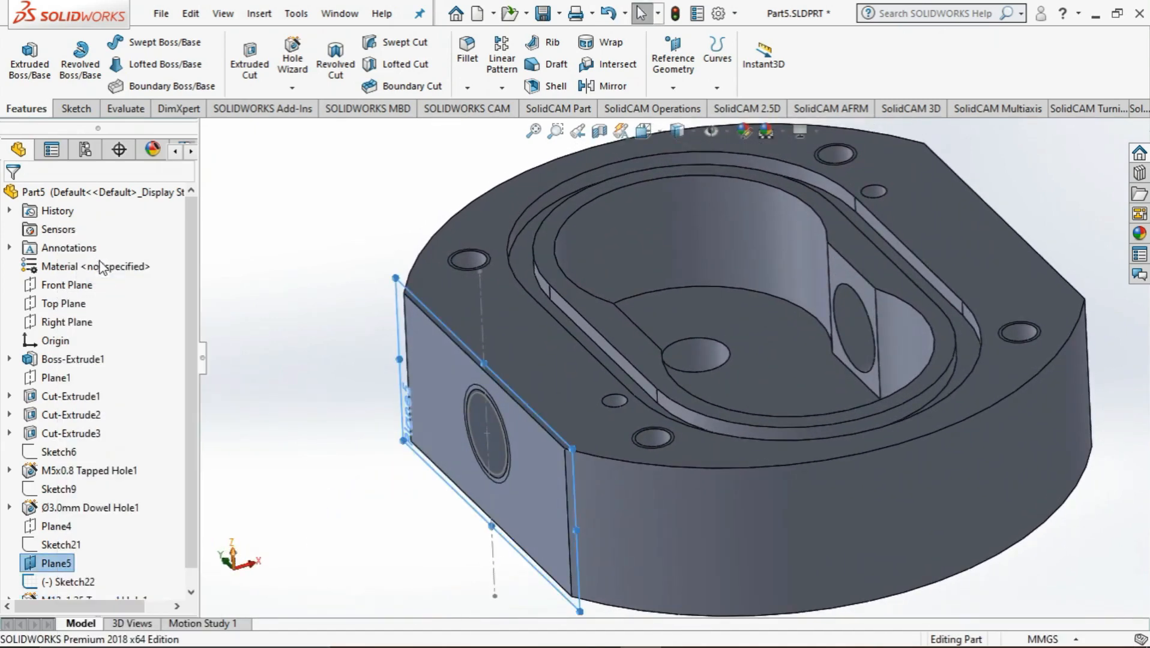
right_click(67, 579)
left_click(336, 486)
left_click(336, 486)
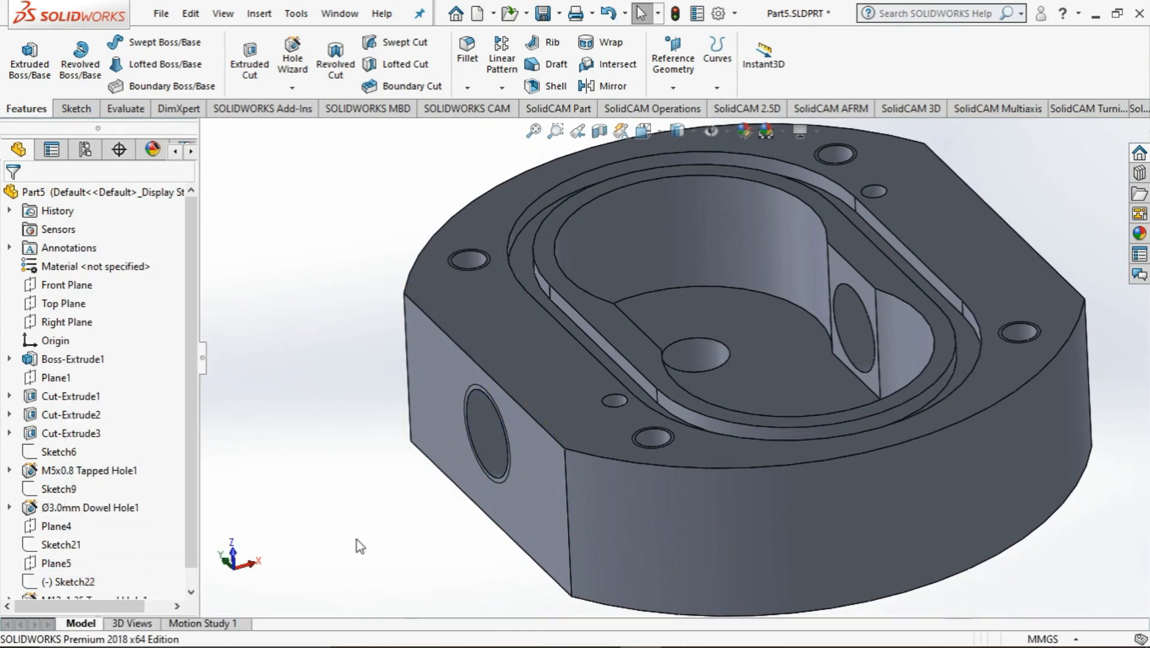
Inspect the finished side hole from another angle and save Part5
mouse_move(337, 487)
middle_mouse_down()
mouse_move(427, 542)
mouse_move(385, 575)
mouse_move(412, 483)
mouse_move(366, 563)
mouse_move(531, 439)
mouse_move(673, 451)
mouse_move(405, 418)
mouse_move(470, 570)
mouse_move(661, 541)
mouse_move(578, 641)
mouse_move(474, 447)
mouse_move(417, 549)
middle_mouse_up()
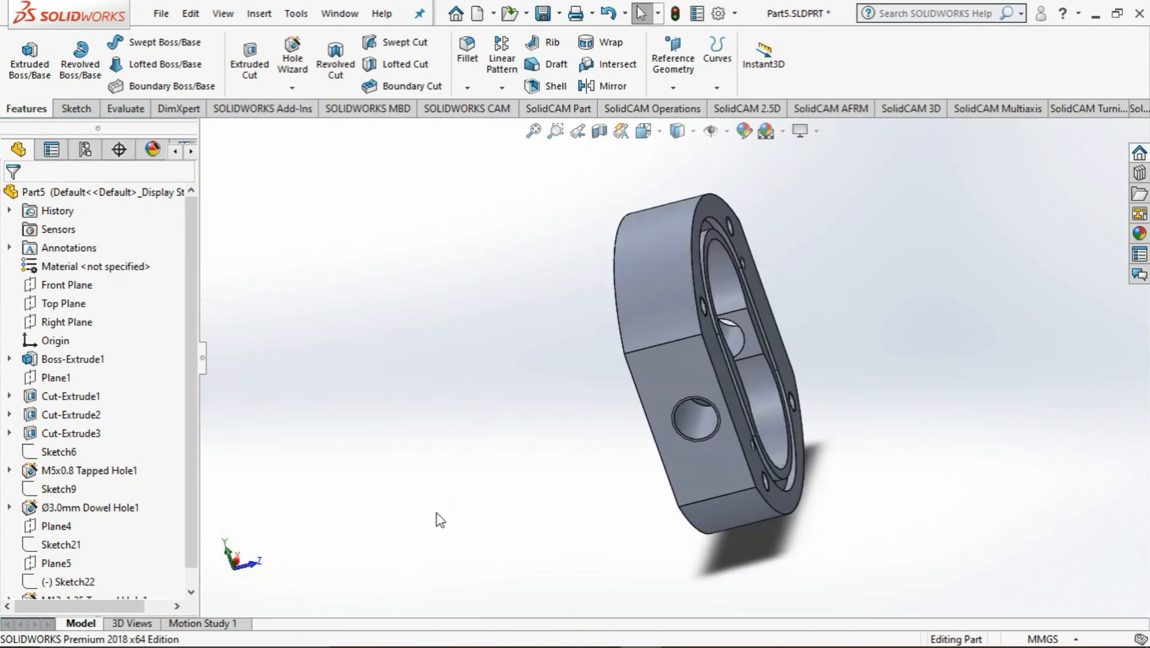
left_click(599, 639)
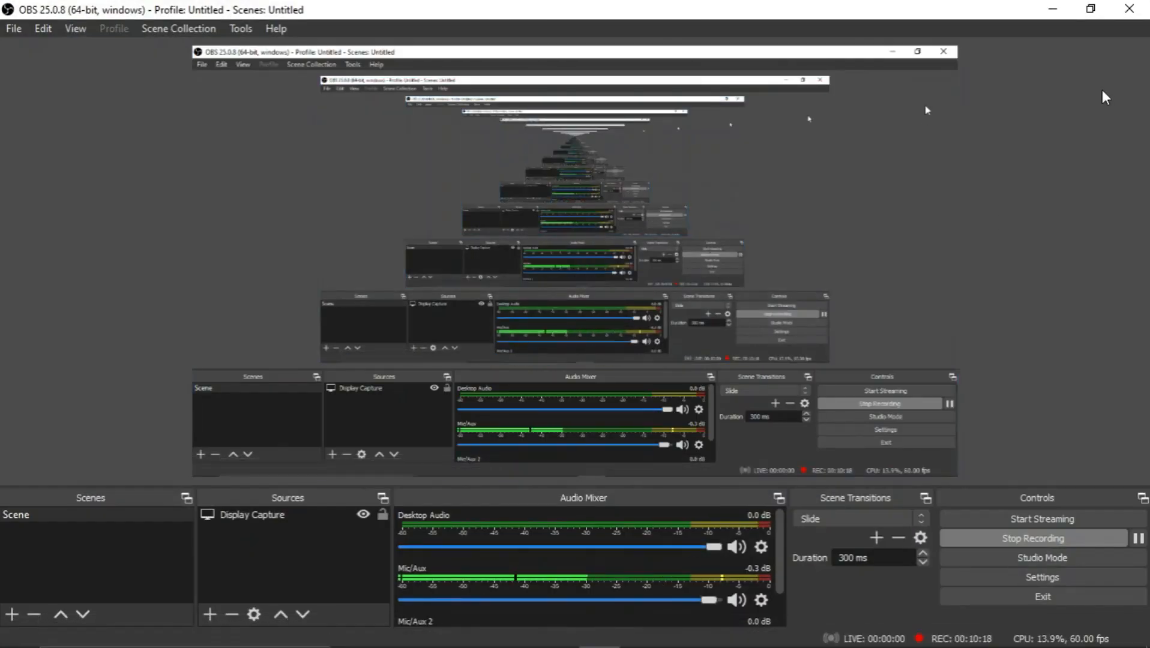
left_click(1052, 9)
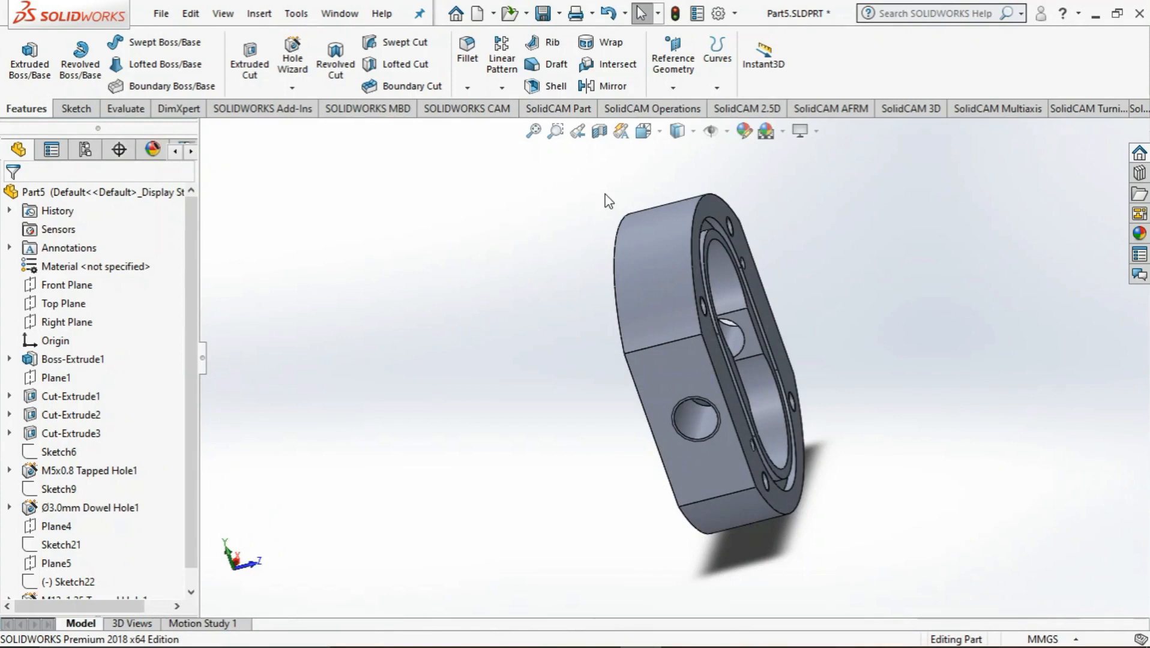
left_click(542, 14)
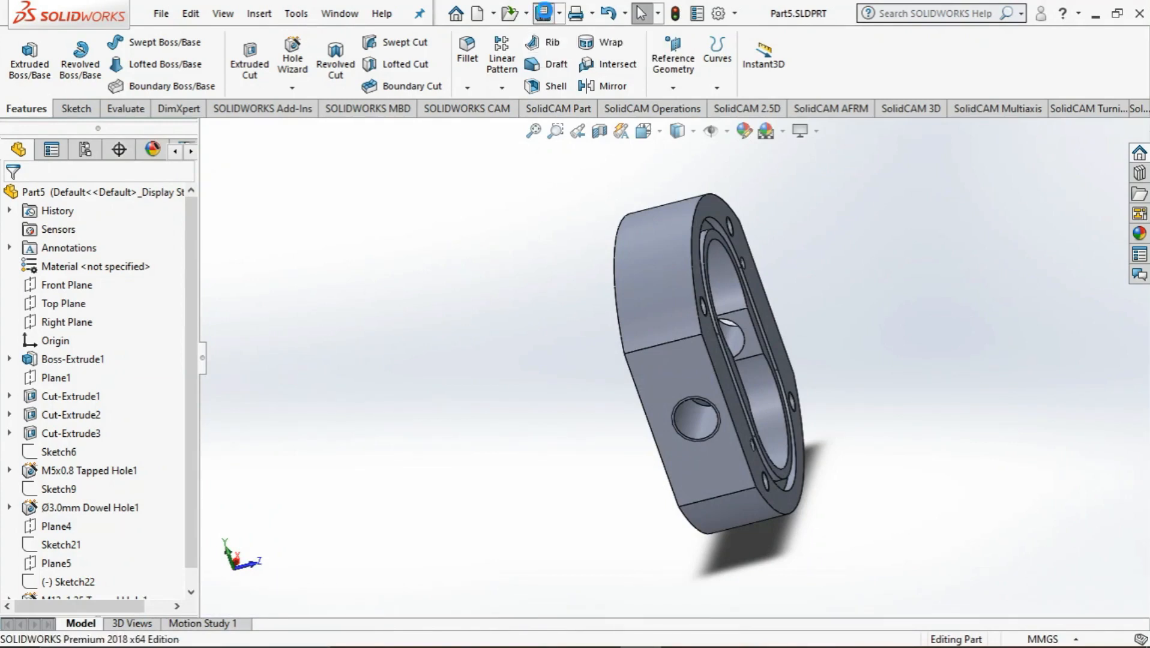
Compare the modelled pump body with the pictures in the CNC exercise 3 PDF and return to SOLIDWORKS
middle_click_drag(564, 366, 512, 346)
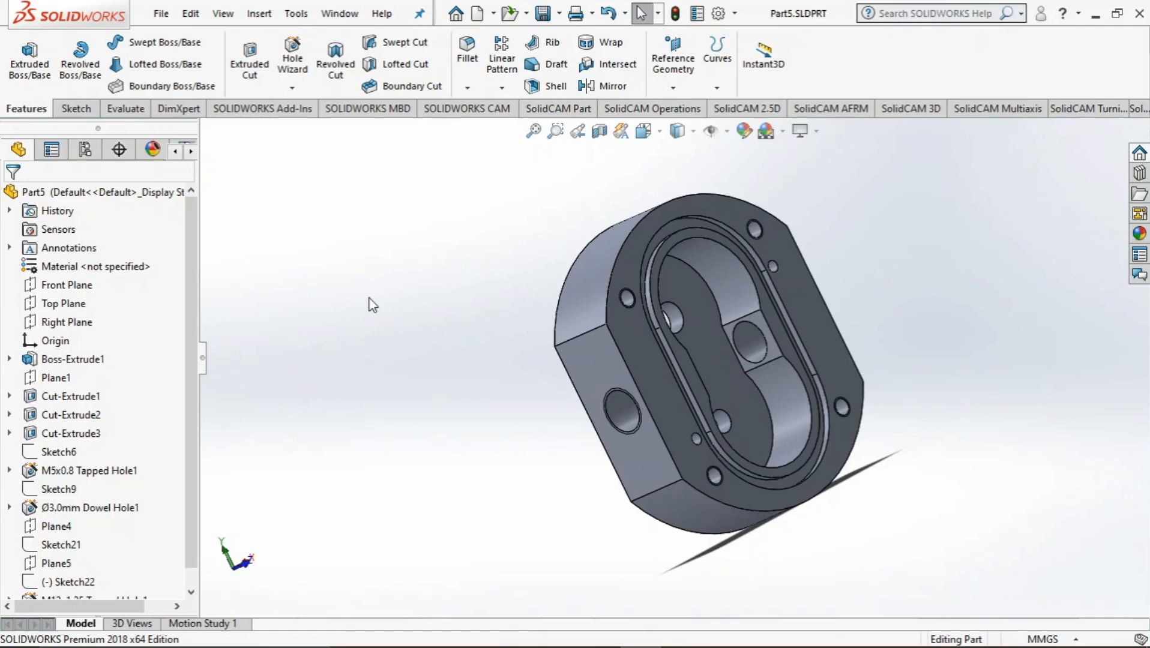
key("alt+Tab")
key("alt+Tab")
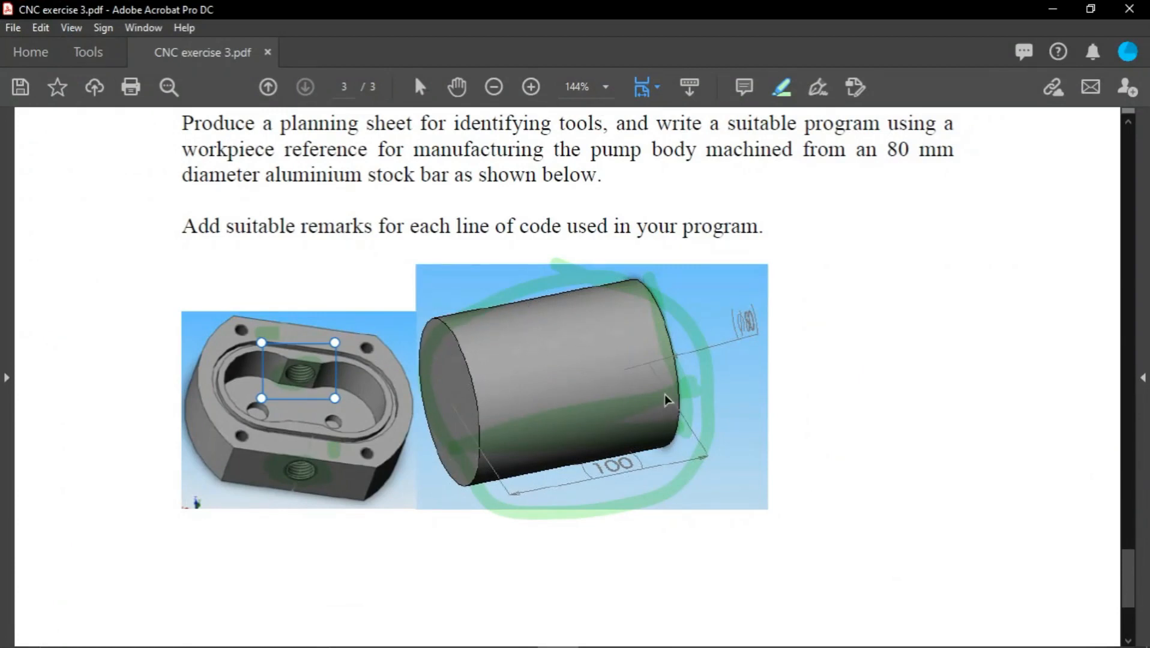
left_click(1045, 12)
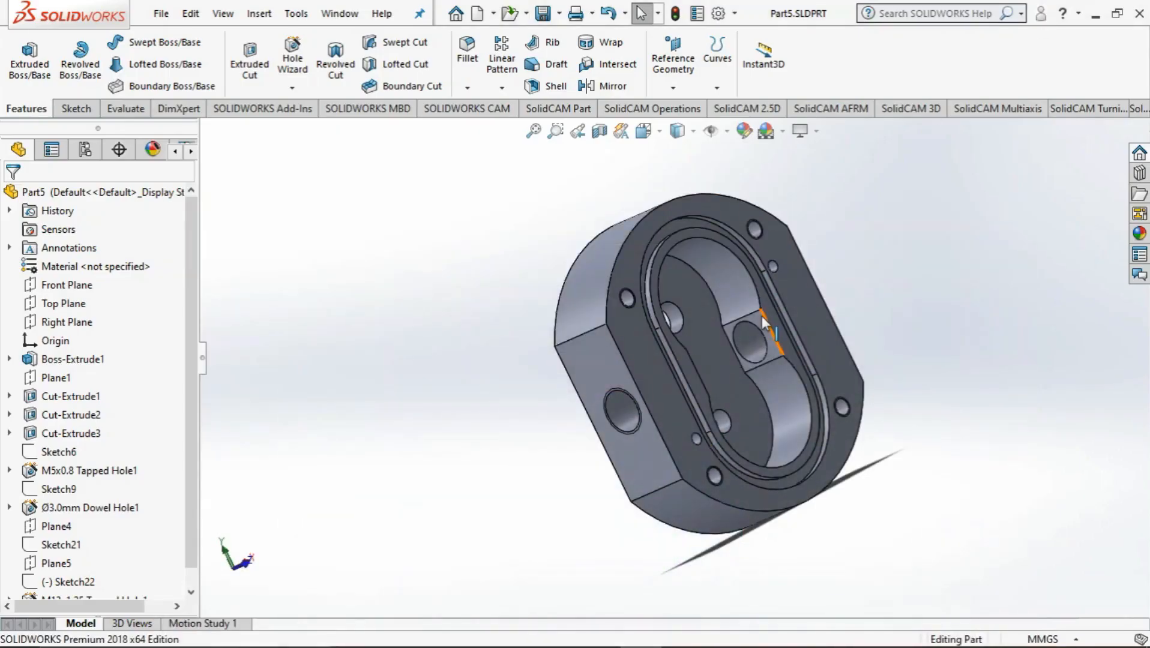
Create a new part document for the stock bar
left_click(493, 13)
left_click(503, 35)
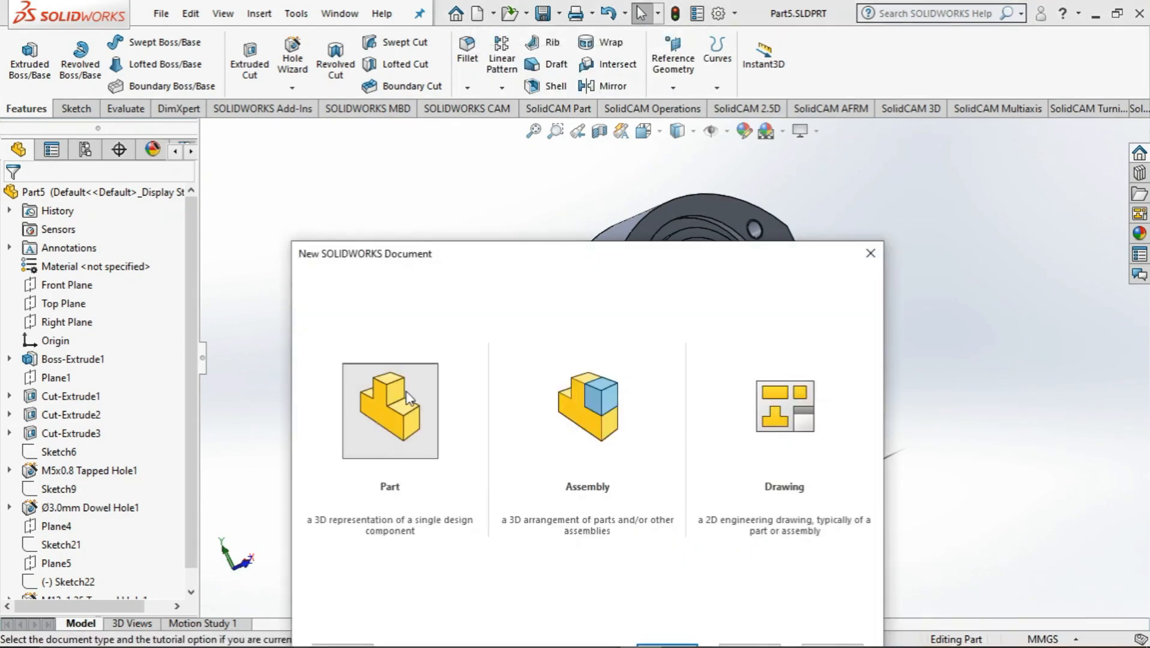
double_click(408, 397)
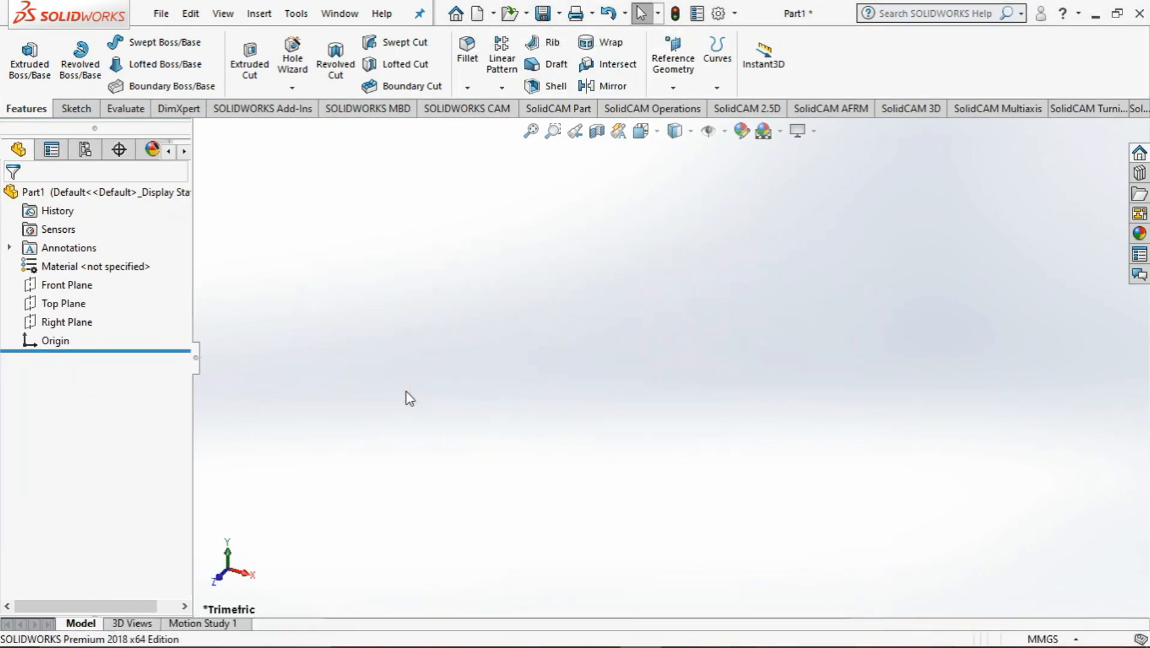
Switch to the CNC exercise 3 PDF, highlight the stock bar's end and length in the picture, and return to SOLIDWORKS
key("alt+Tab")
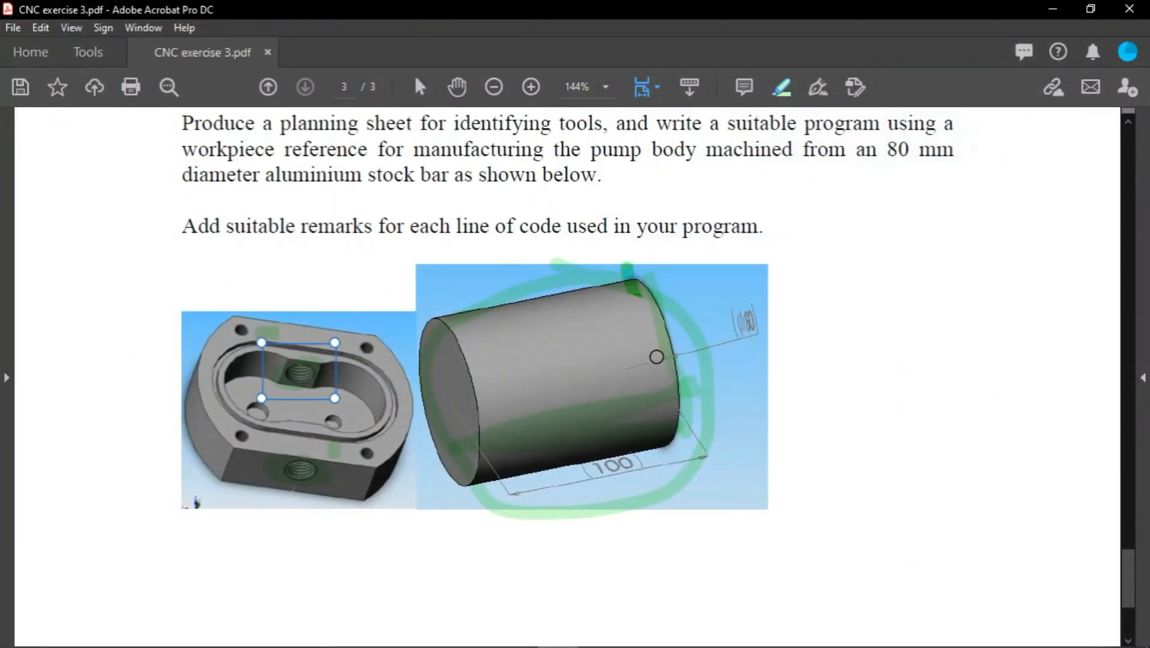
left_click_drag(664, 388, 681, 431)
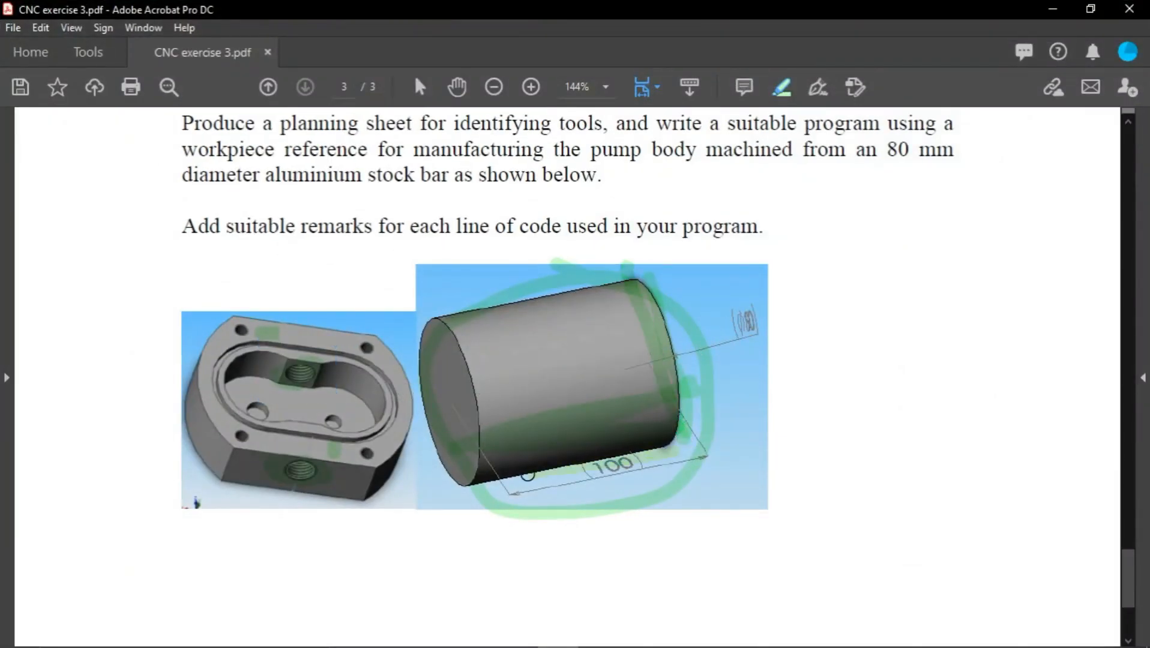
left_click(1053, 9)
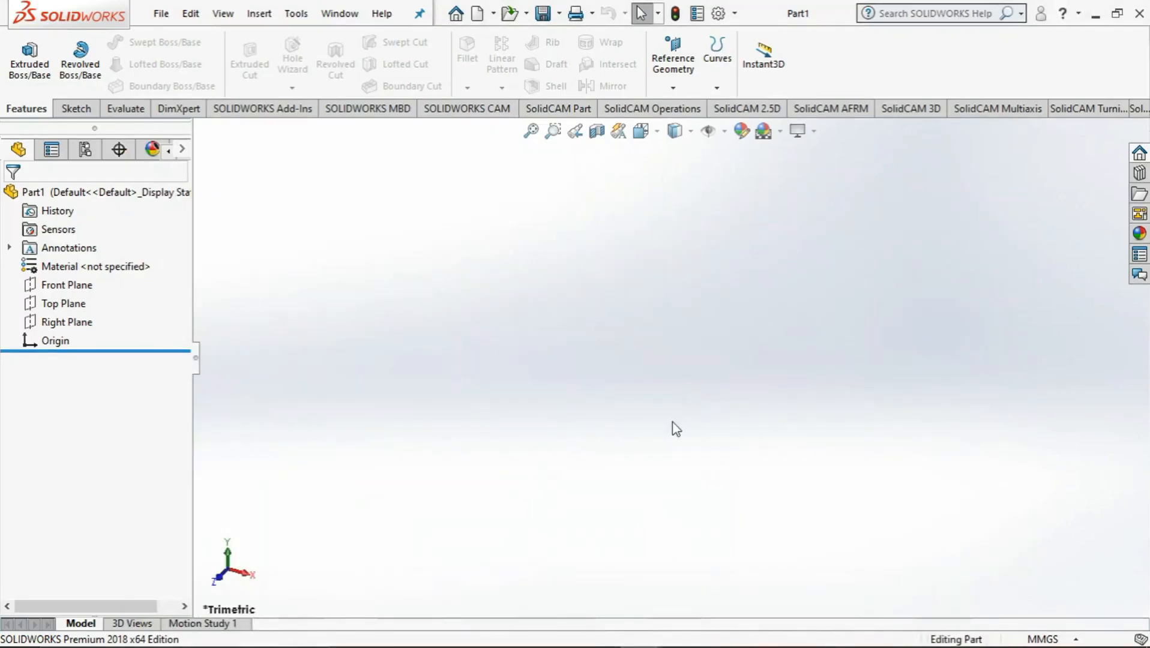
Sketch a circle with a radius of about 64.3 mm centred on the origin on the Front Plane
left_click(67, 285)
right_click(69, 292)
left_click(87, 268)
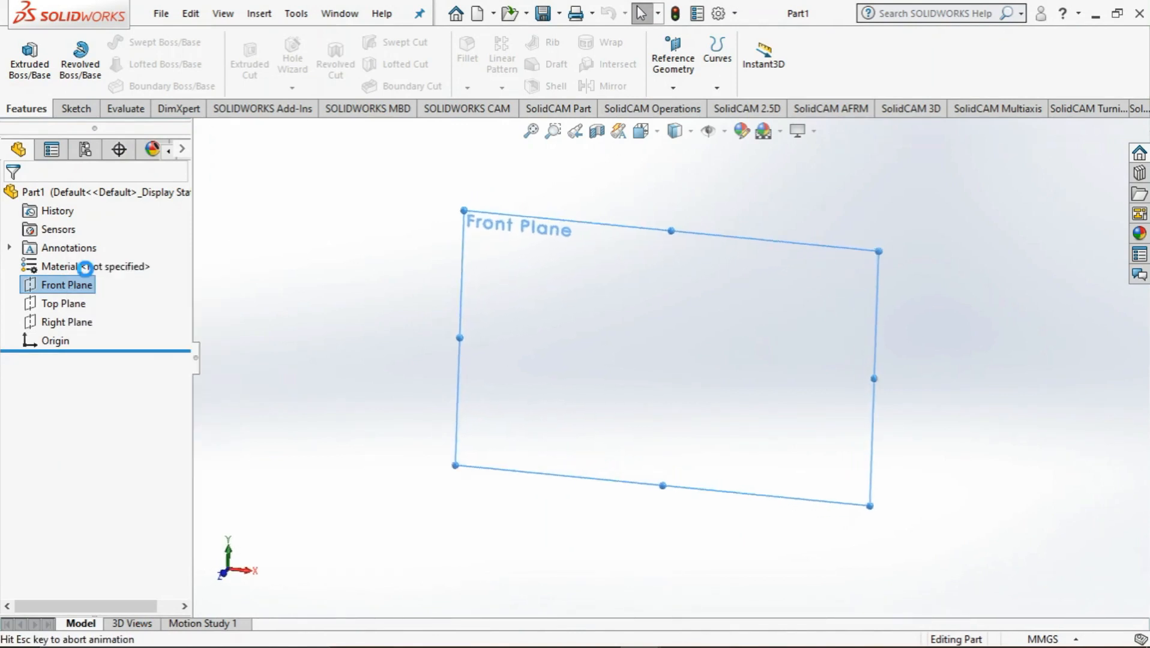
left_click(147, 42)
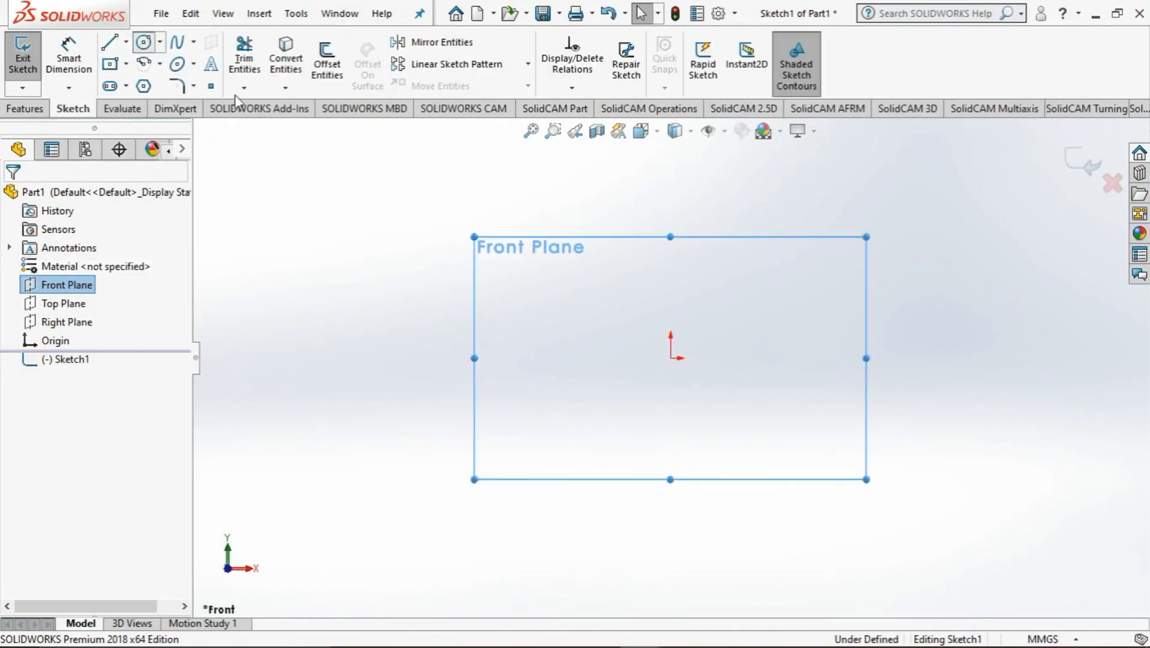
left_click(670, 358)
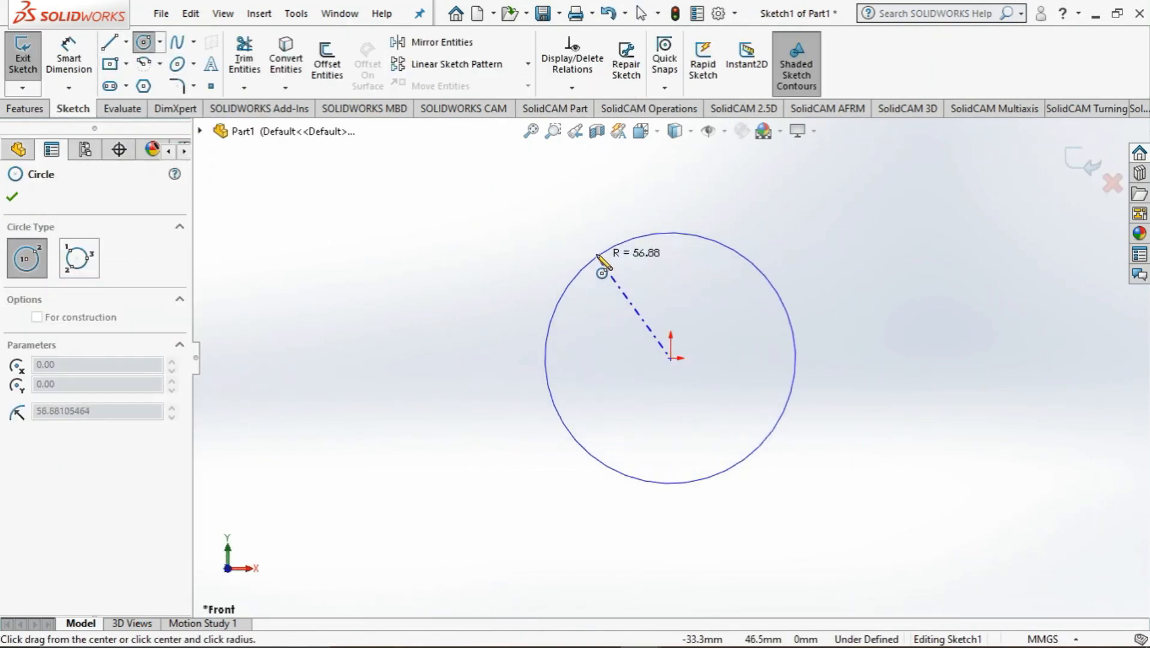
left_click(583, 250)
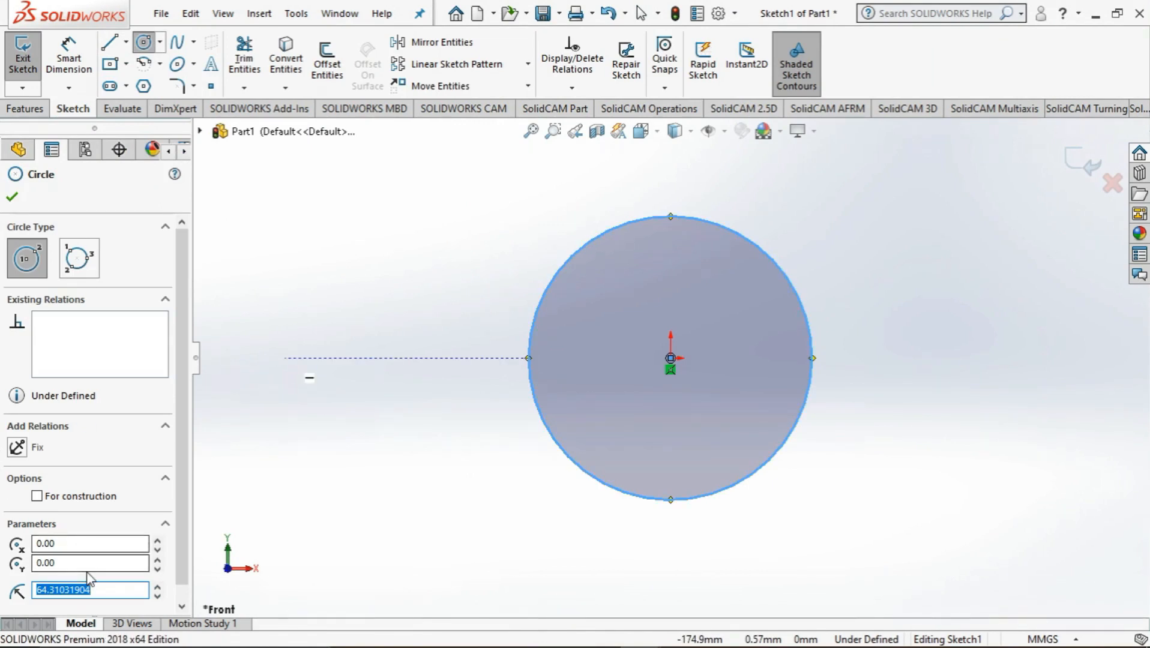
Set the circle's radius to 40 mm and finish the circle
type("40")
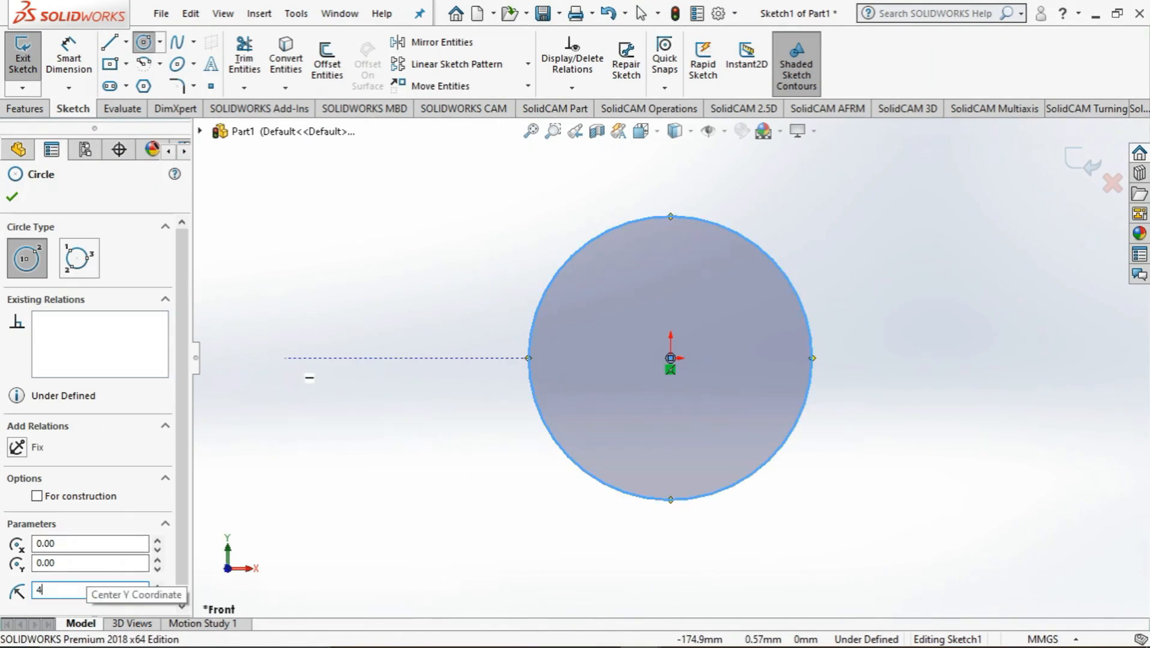
key("Return")
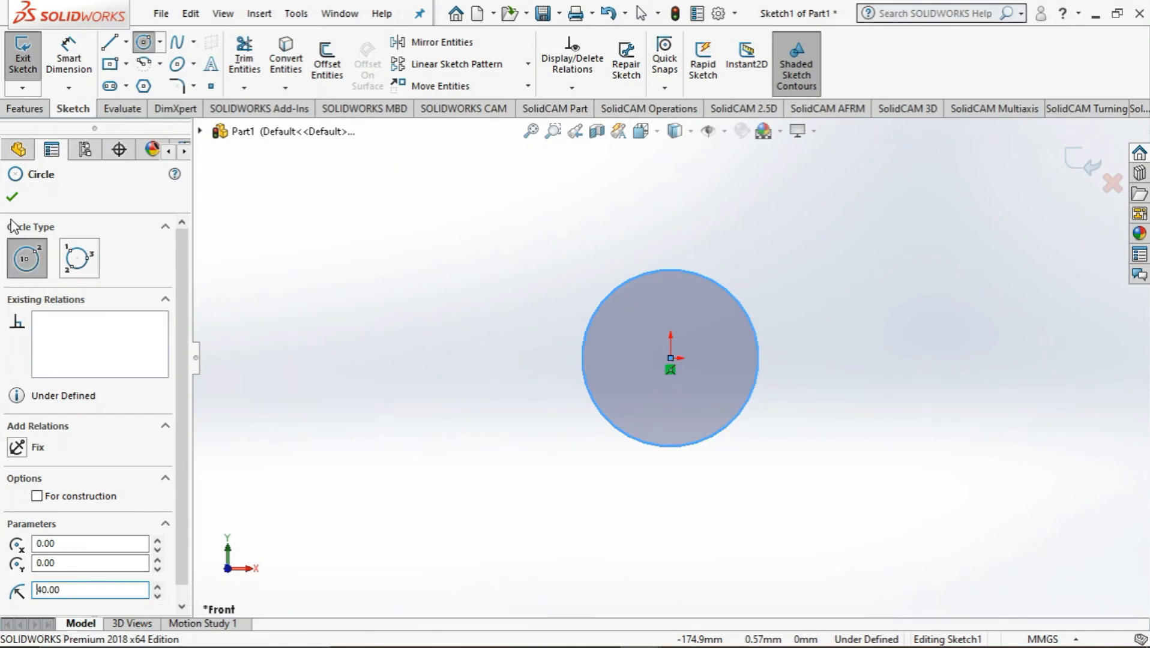
left_click(12, 196)
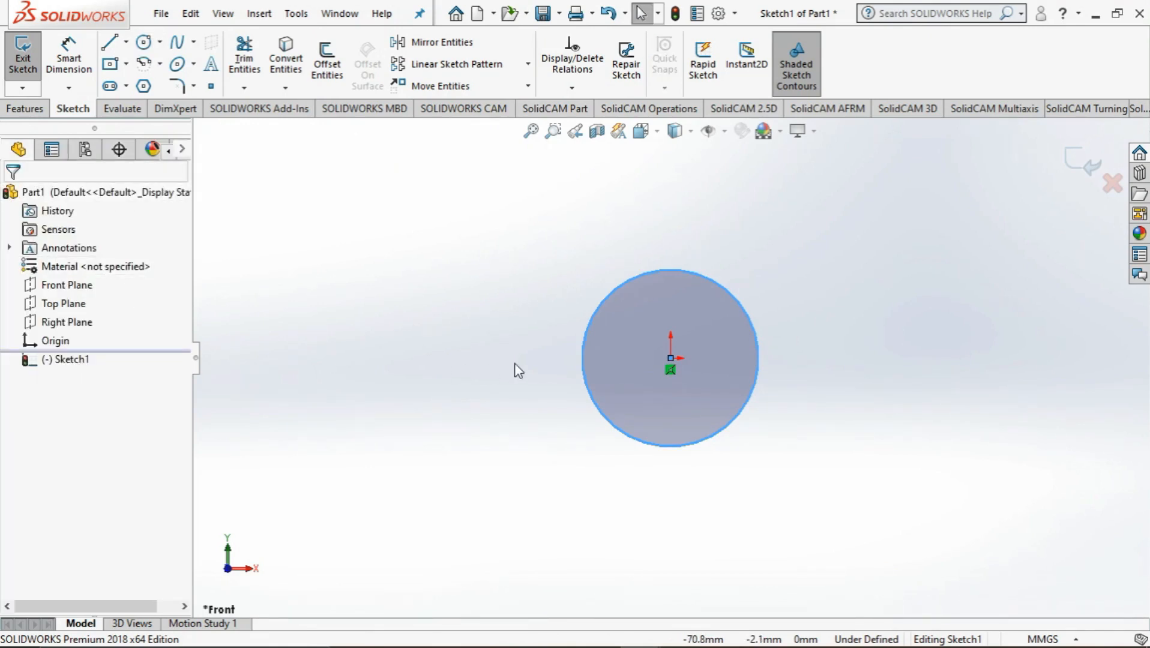
Extrude the circle as a blind boss to a depth of 100 mm
left_click(24, 108)
left_click(46, 72)
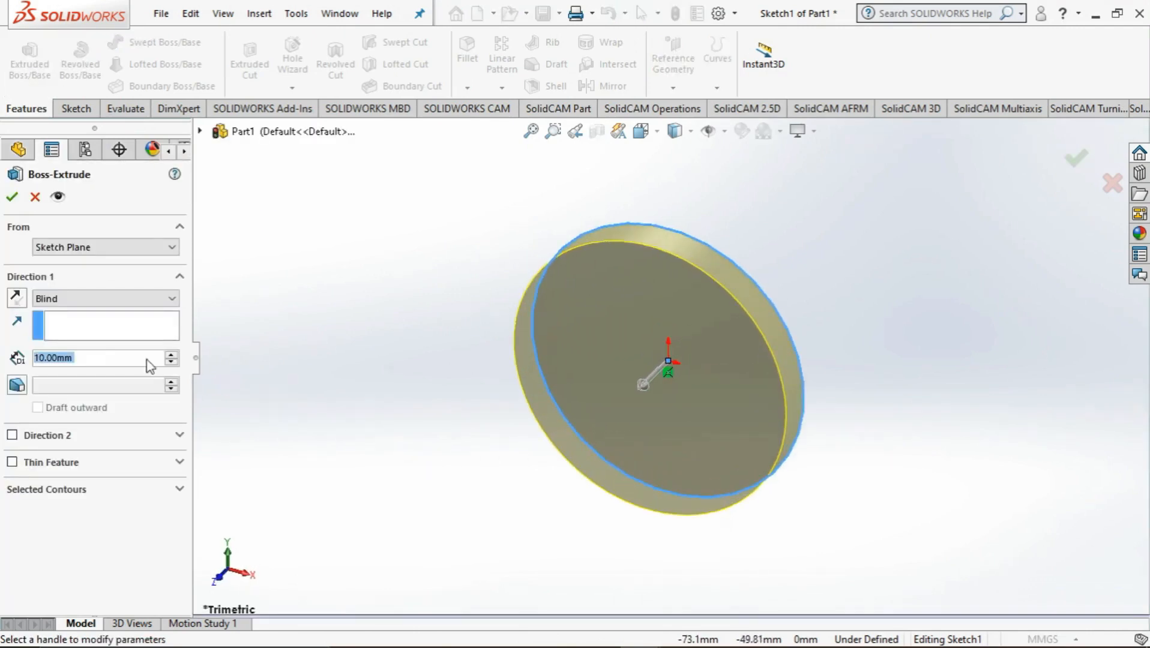
type("1000")
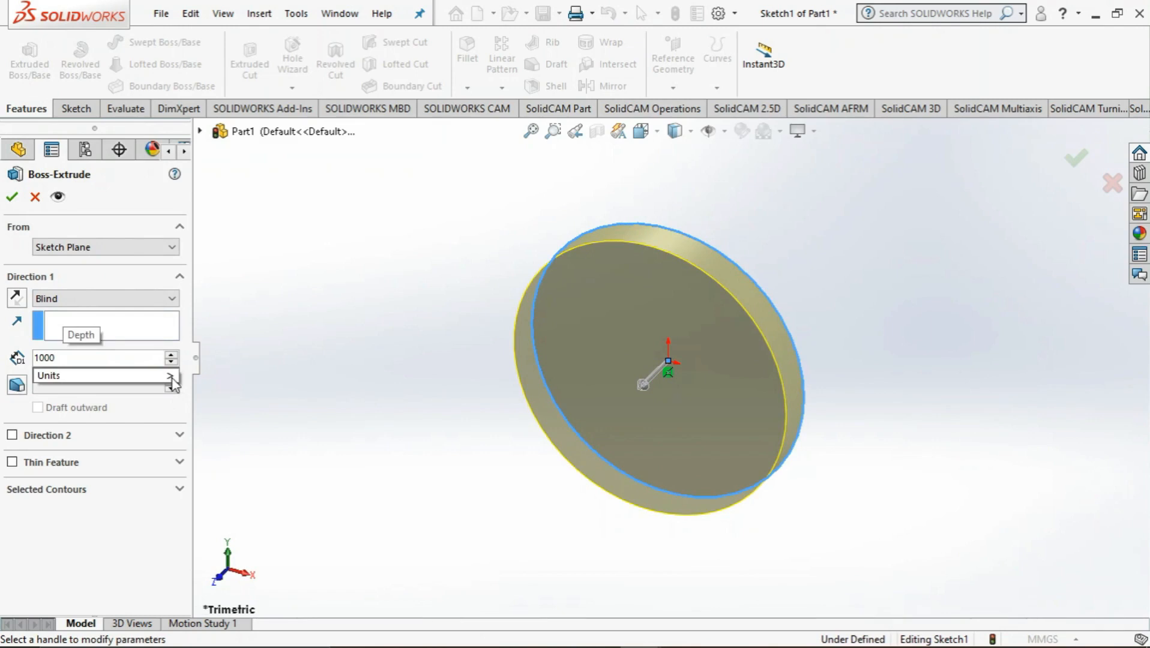
key("BackSpace")
mouse_move(172, 377)
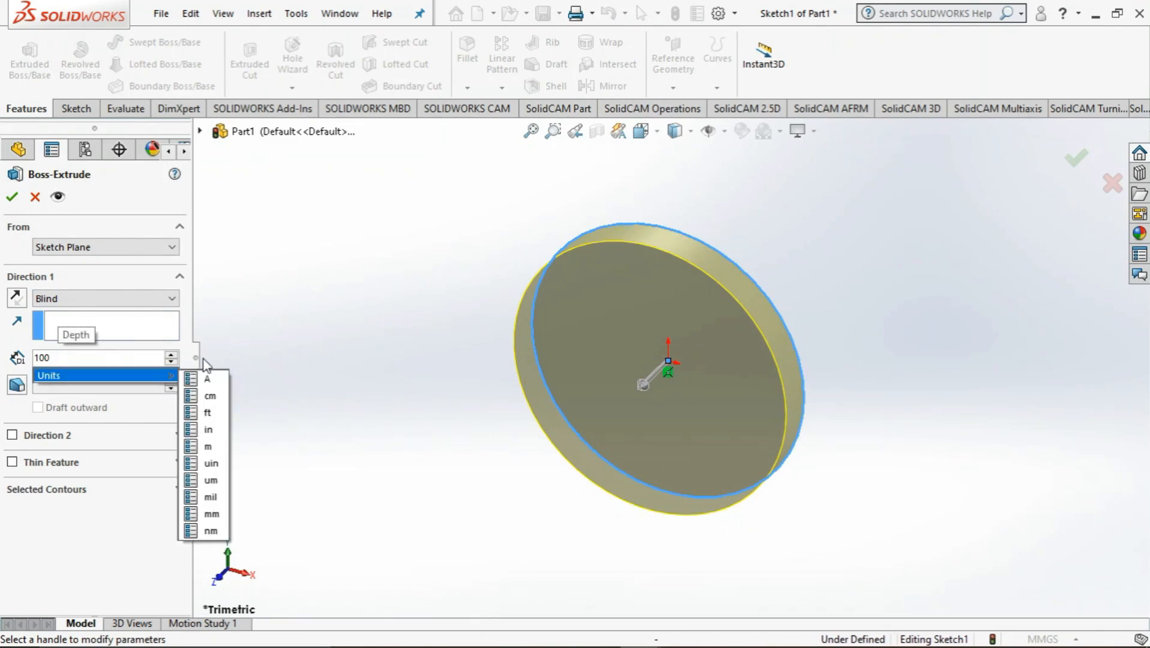
left_click(211, 514)
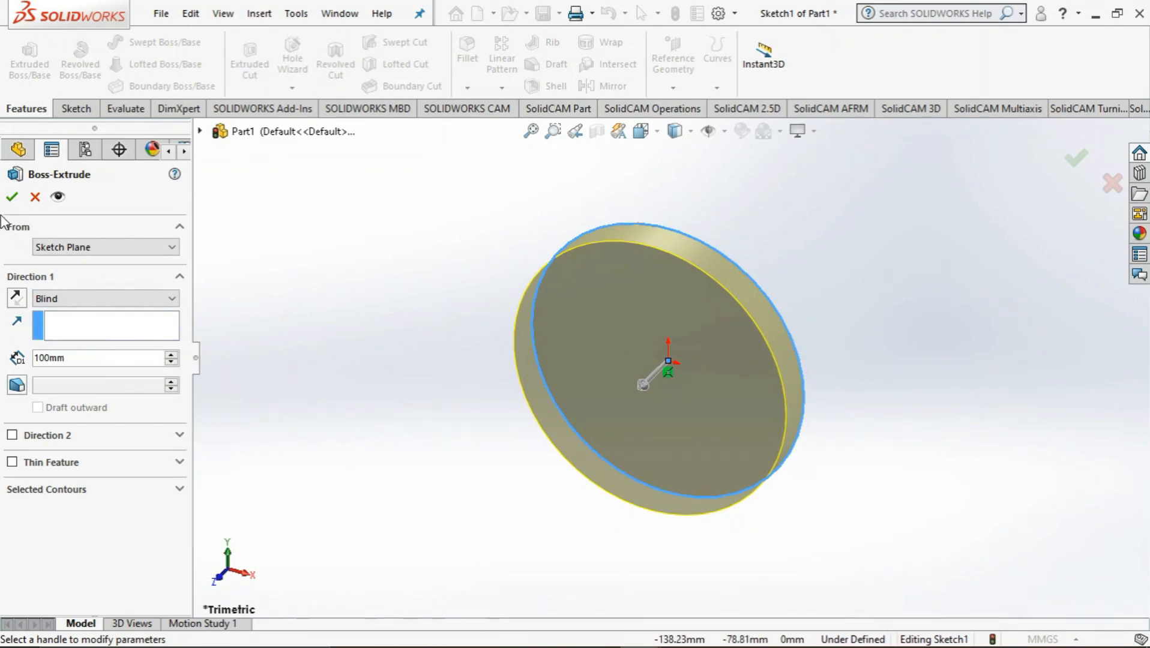
left_click(12, 197)
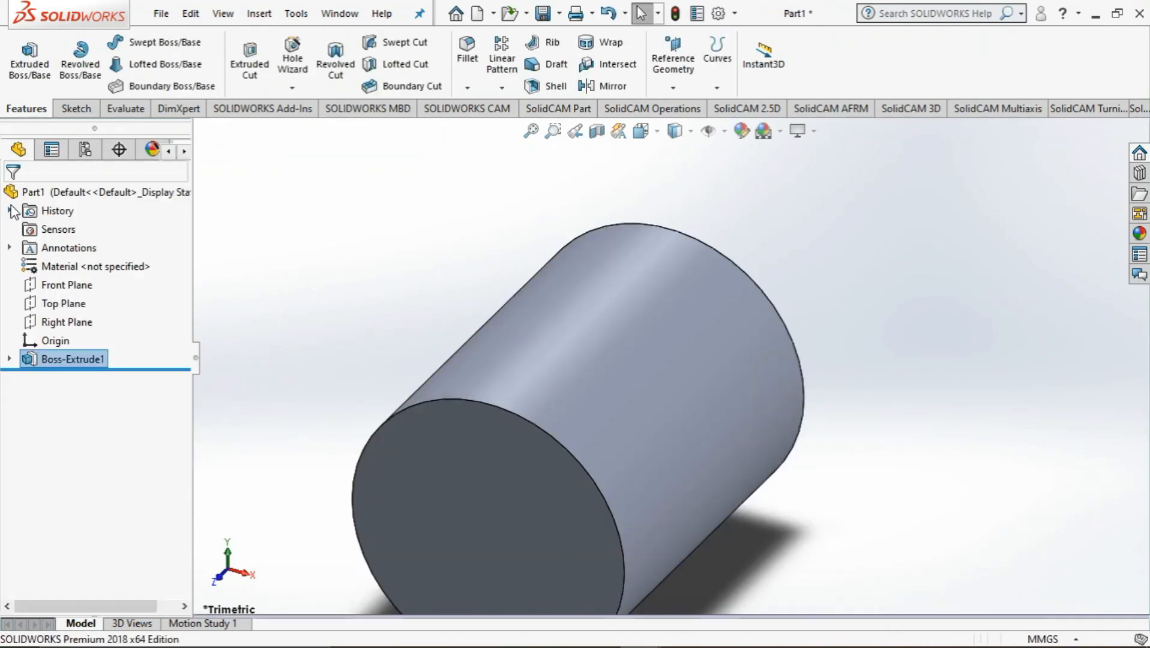
Measure the distance between the two end faces of the stock bar
middle_click_drag(344, 349, 459, 324)
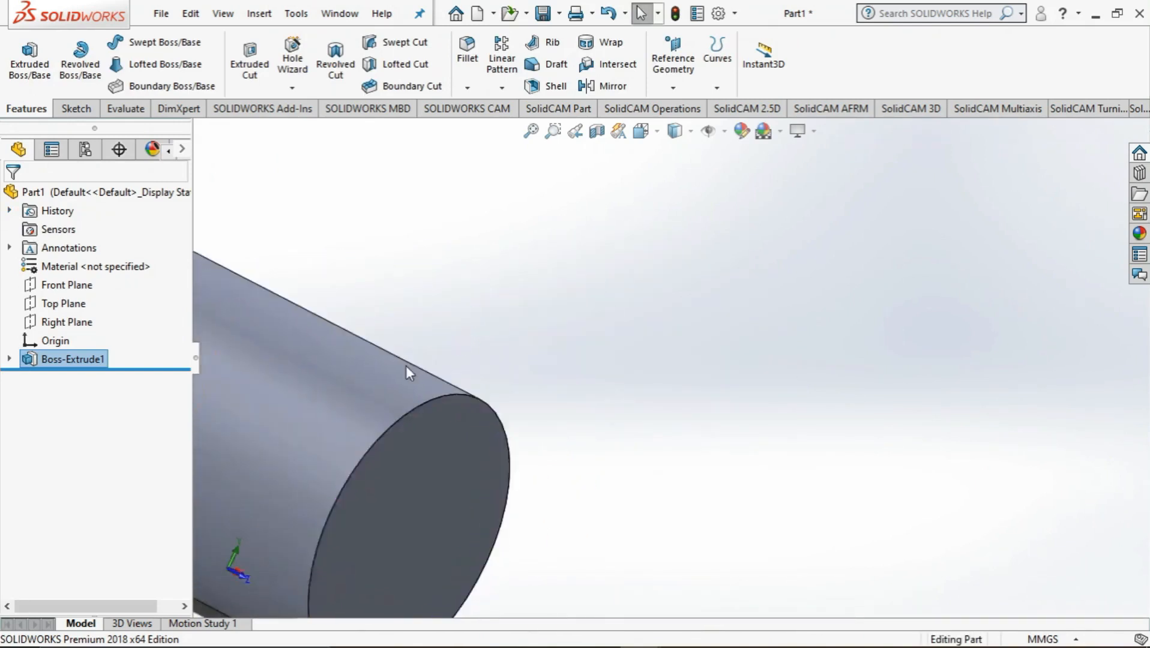
scroll(406, 367, "up", 3)
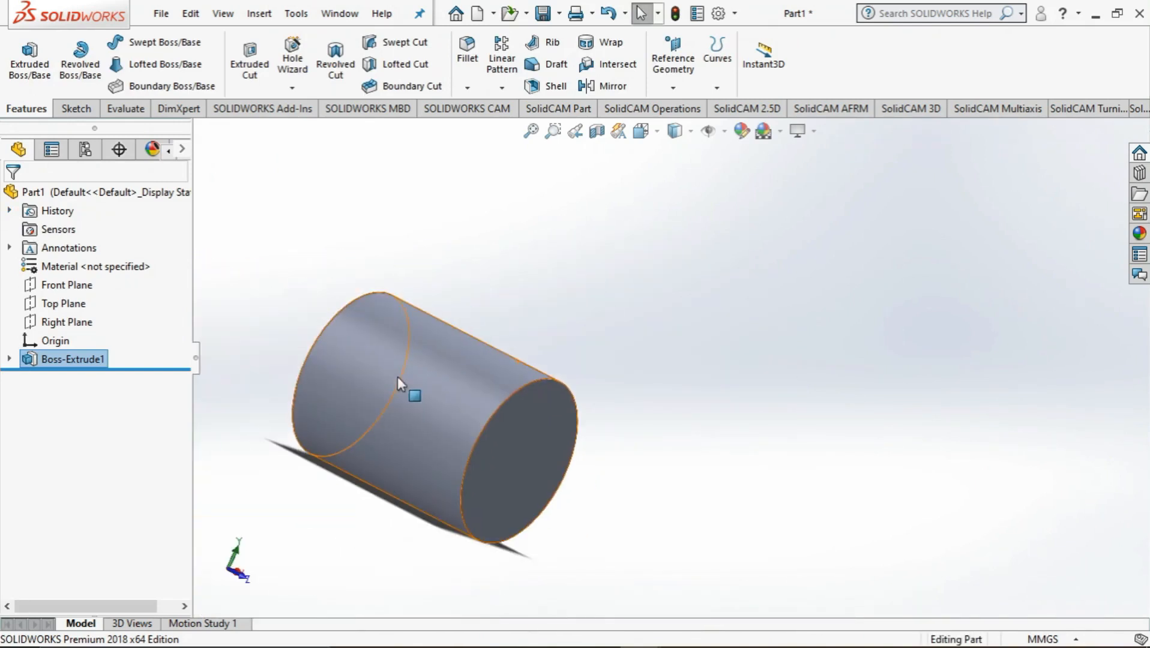
left_click(125, 108)
left_click(76, 72)
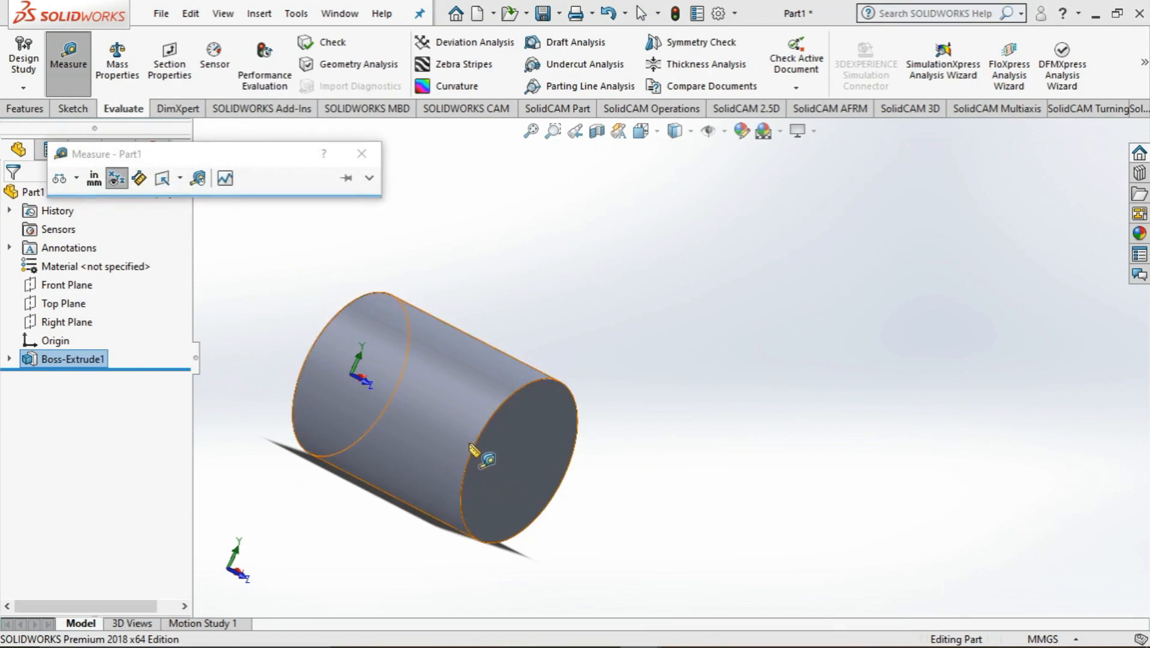
left_click(511, 456)
middle_click_drag(238, 406, 376, 402)
left_click(376, 403)
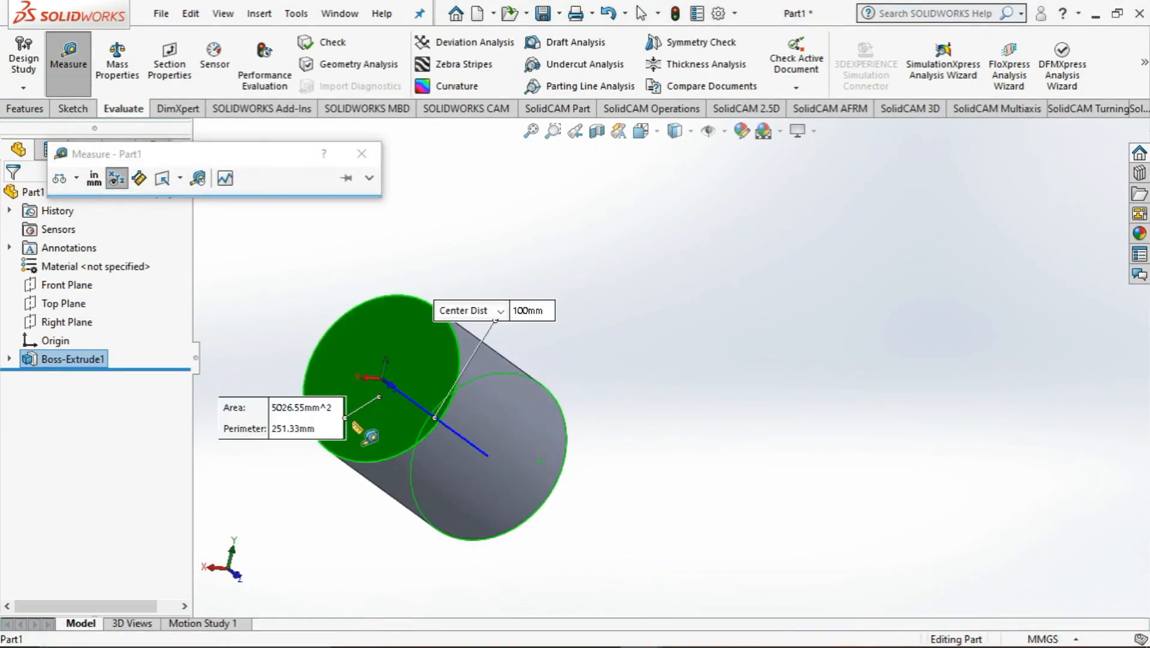
middle_click_drag(349, 519, 274, 469)
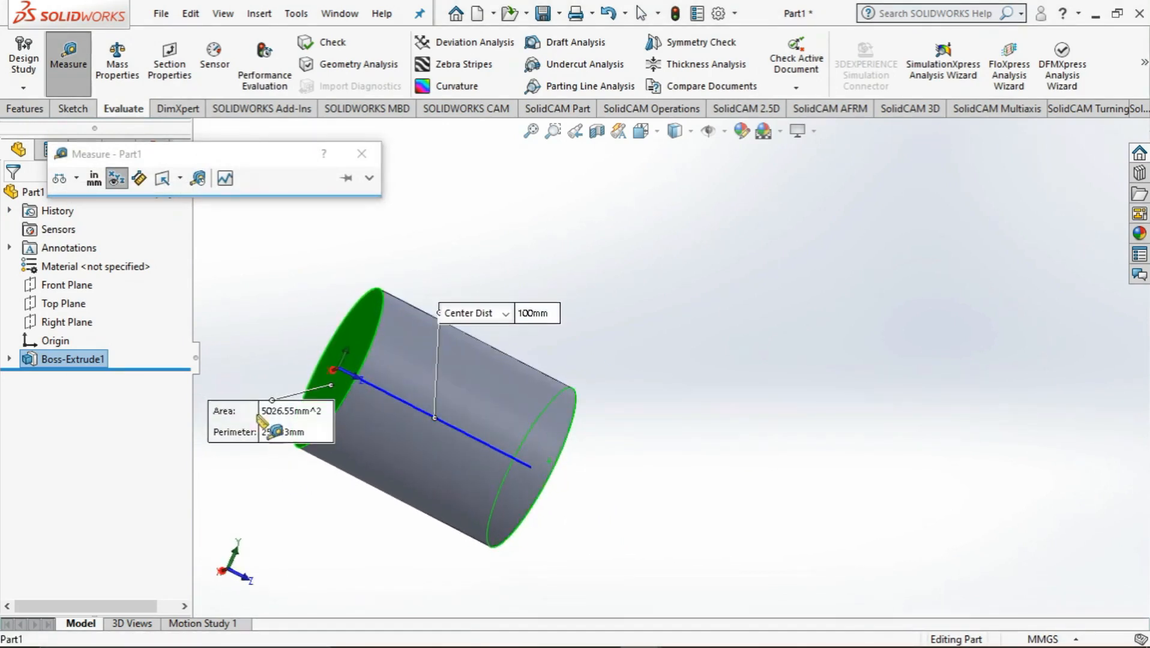
key("Escape")
Save the stock bar part as Cylinder Stock.SLDPRT in the Lab 3 folder, replacing the existing file
middle_click_drag(635, 366, 611, 344)
left_click(541, 13)
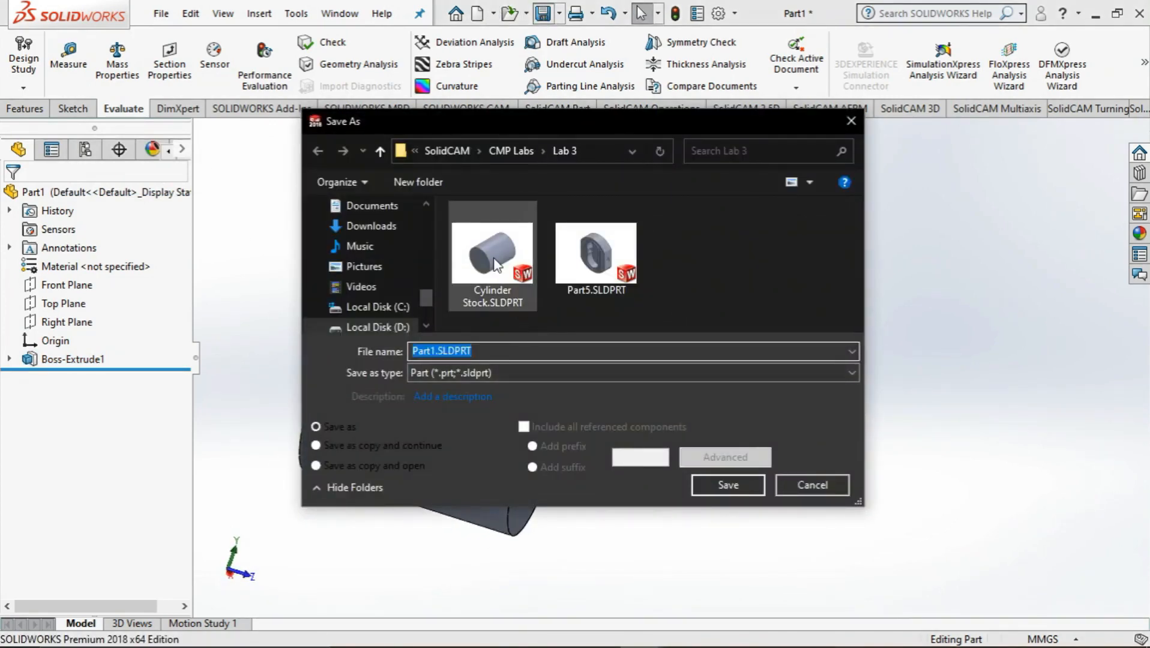
left_click(495, 264)
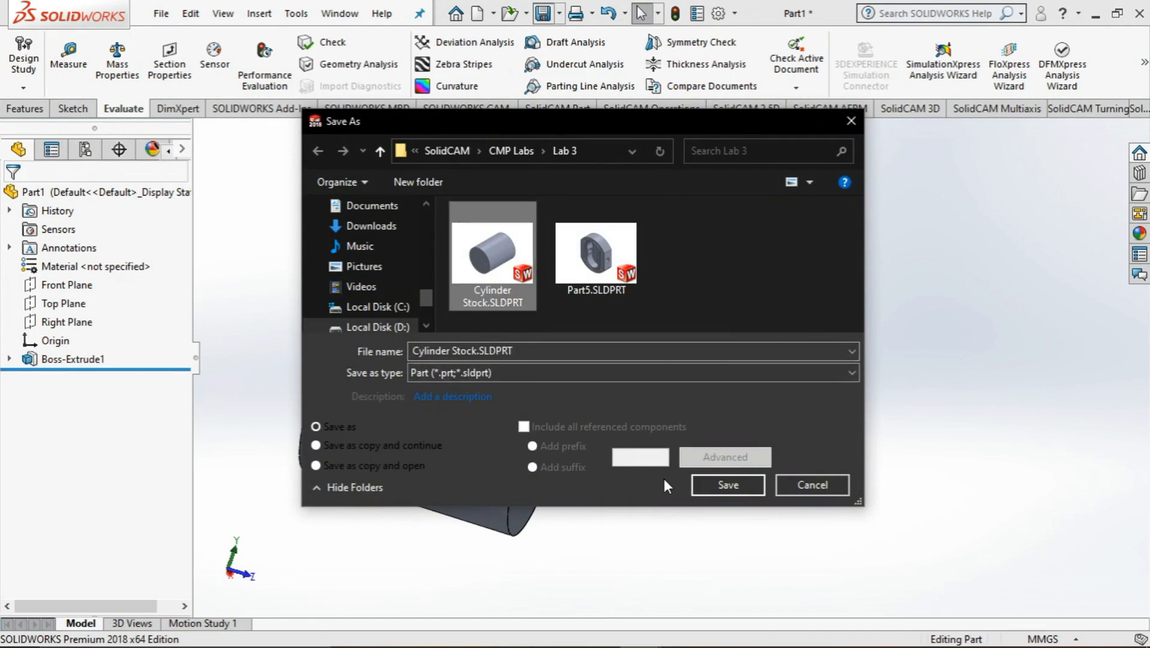
left_click(724, 485)
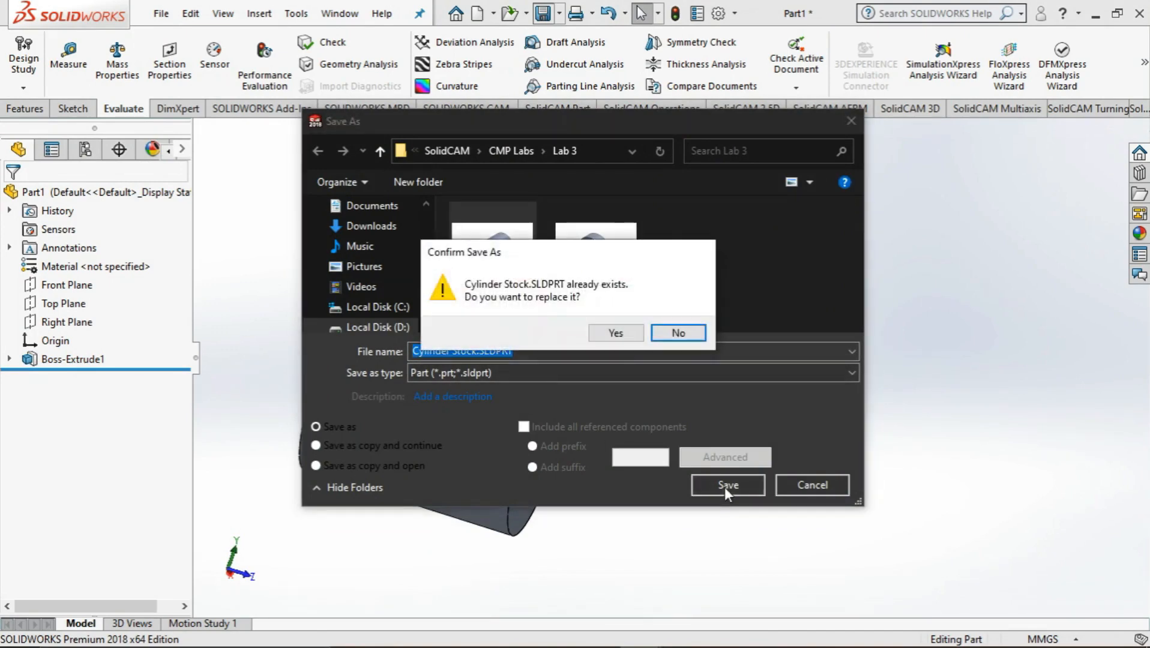
left_click(613, 336)
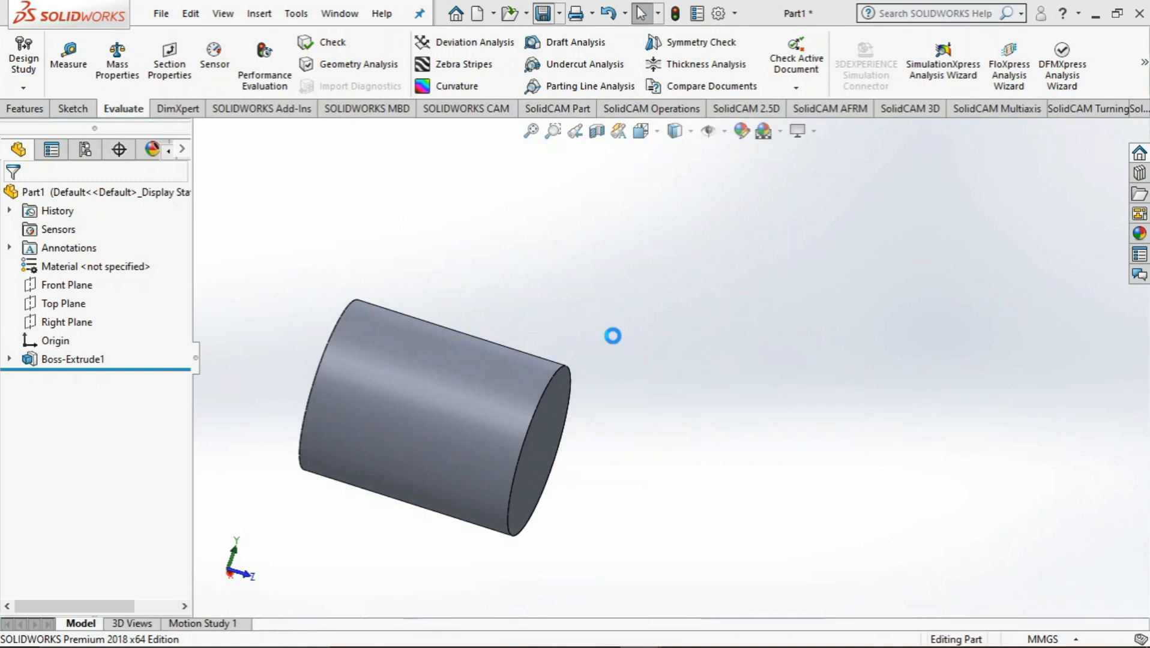
Compare the stock bar model with the task and pictures in the CNC exercise 3 PDF, and return to SOLIDWORKS
scroll(587, 379, "up", 3)
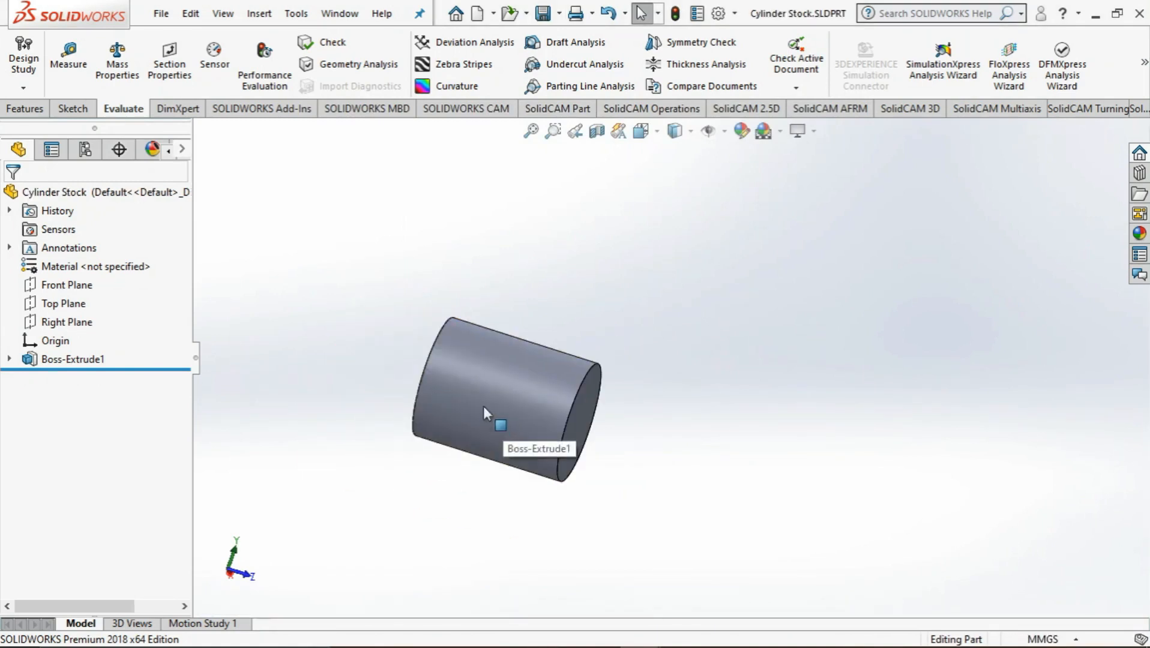
scroll(410, 345, "down", 3)
scroll(555, 468, "down", 1)
scroll(553, 498, "down", 1)
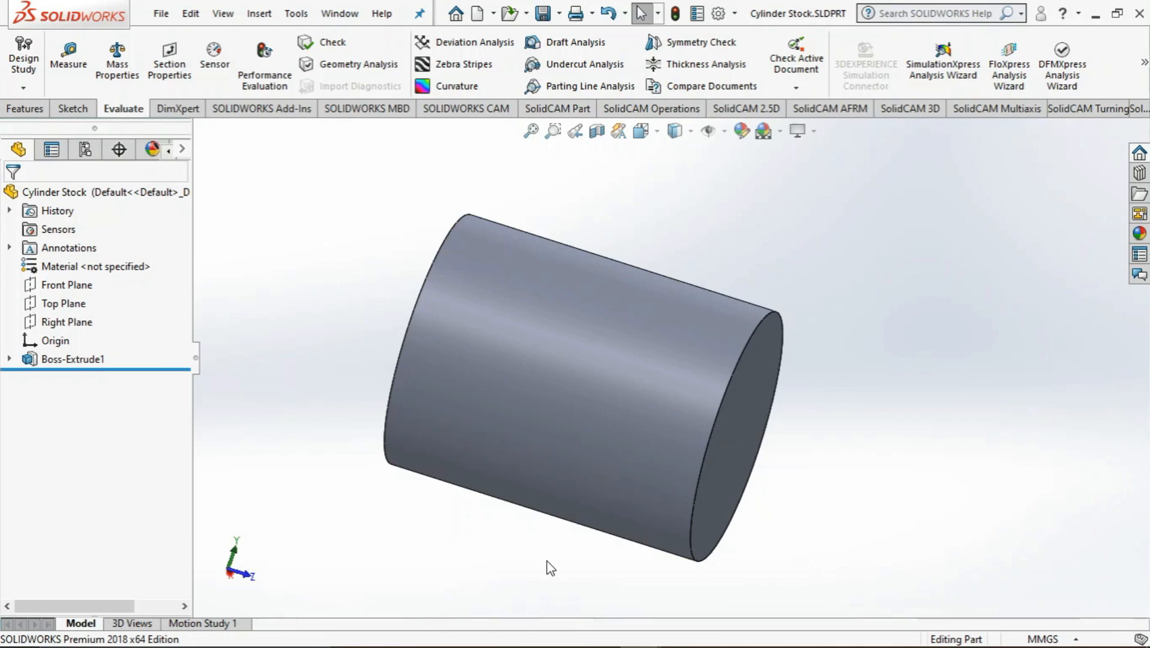
key("alt+Tab")
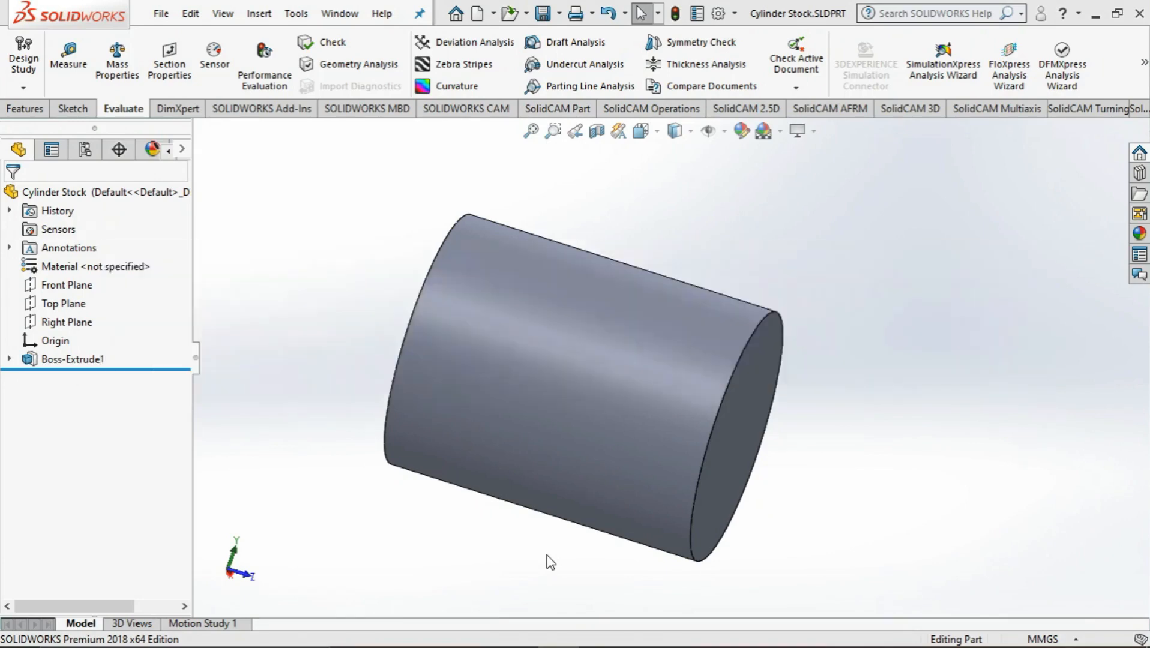
scroll(519, 513, "up", 2)
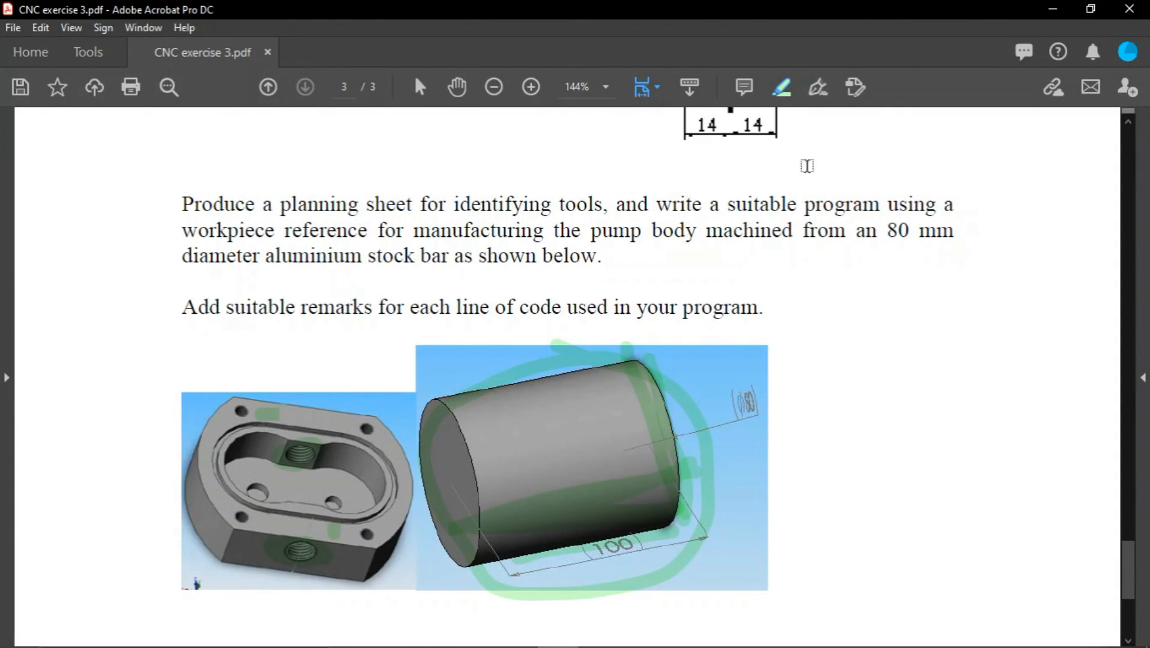
left_click(1051, 9)
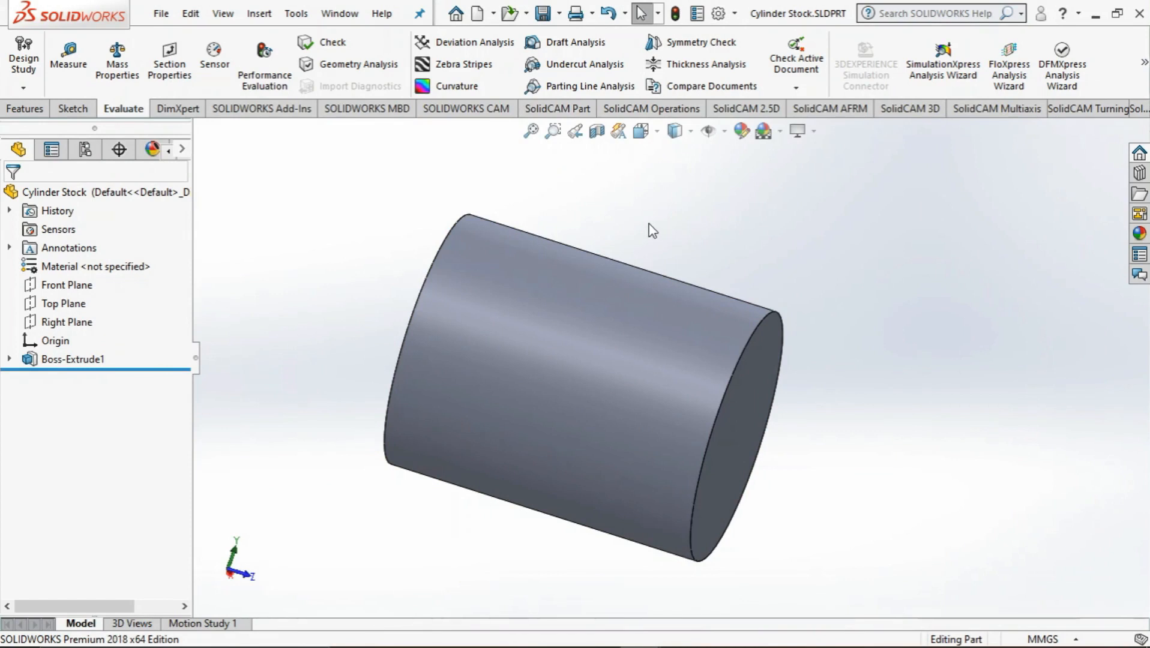
Make a new assembly from the stock bar part and place the pump body Part5 in it as the first component
middle_click_drag(534, 213, 467, 334)
mouse_move(585, 633)
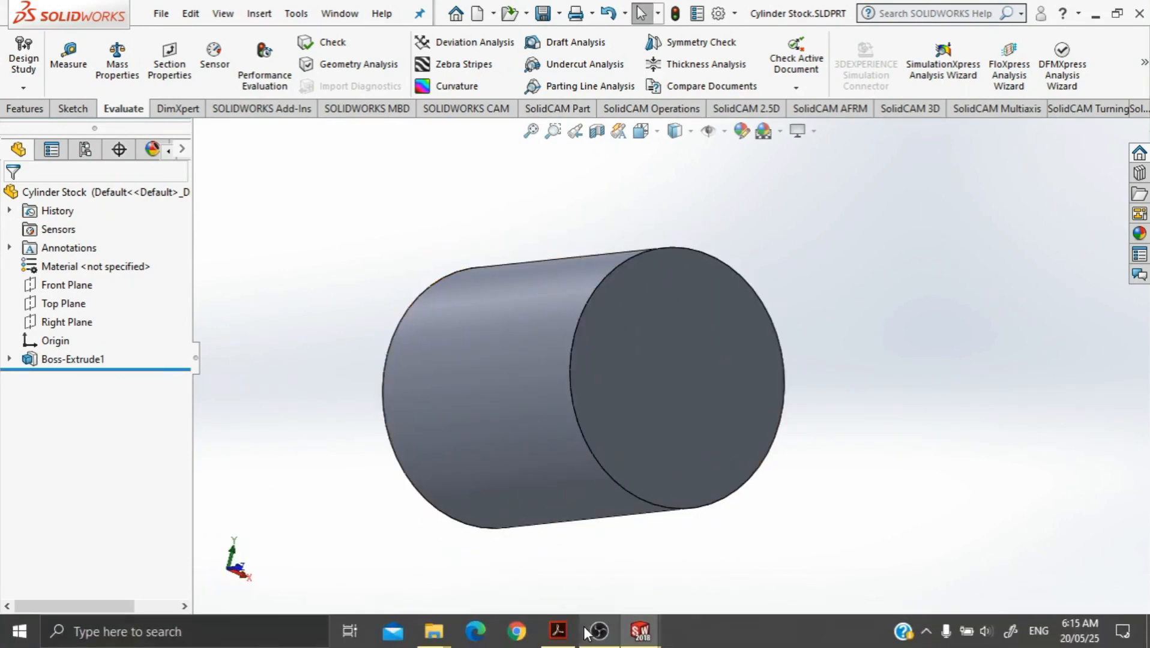
mouse_move(637, 640)
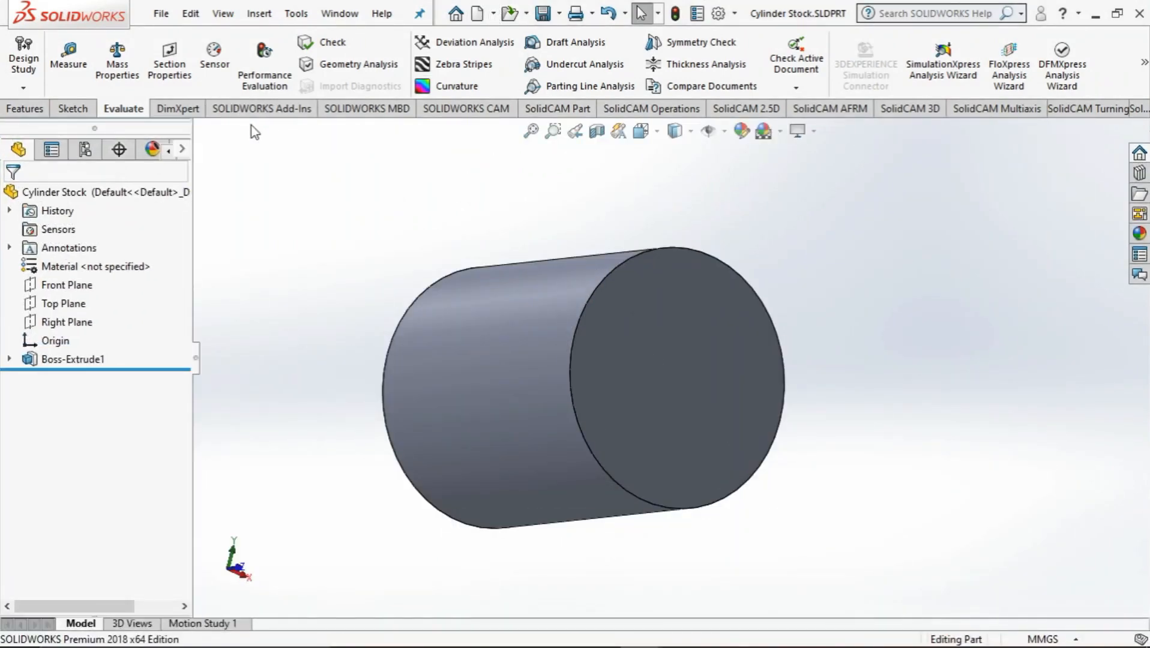
left_click(493, 15)
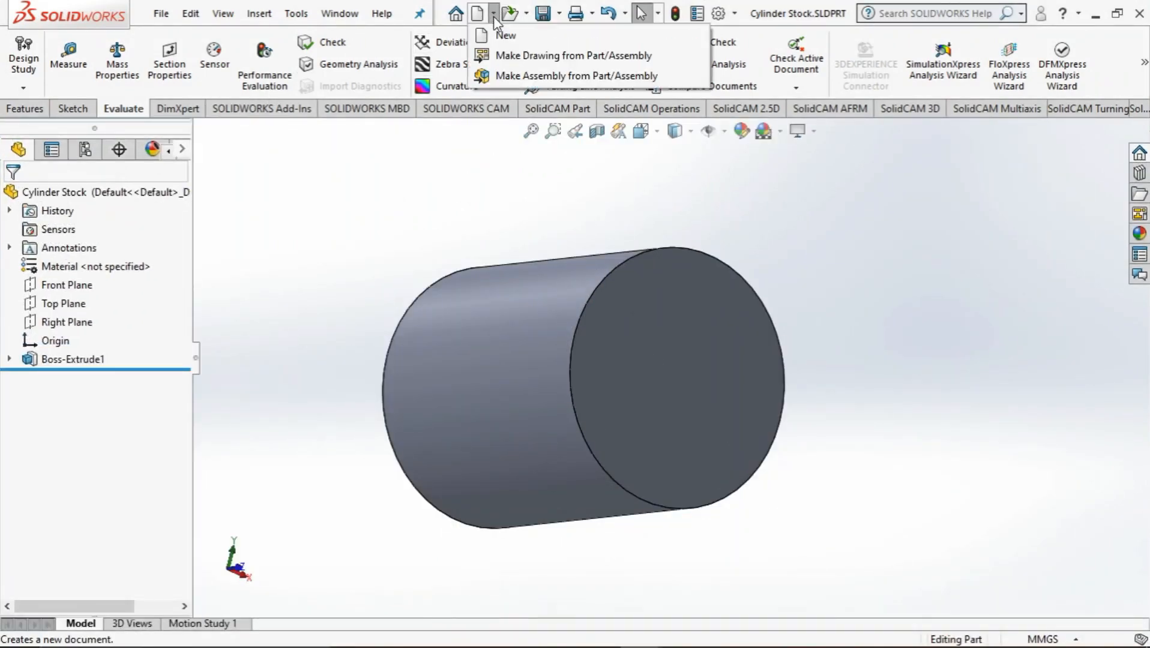
left_click(533, 76)
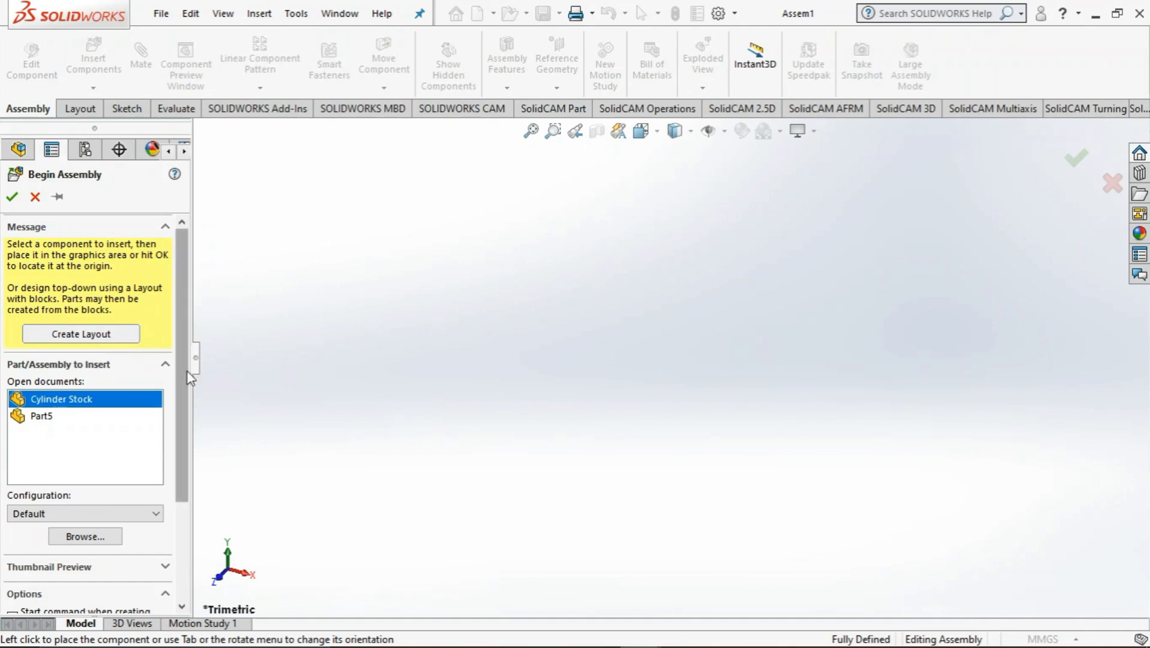
left_click_drag(186, 376, 187, 414)
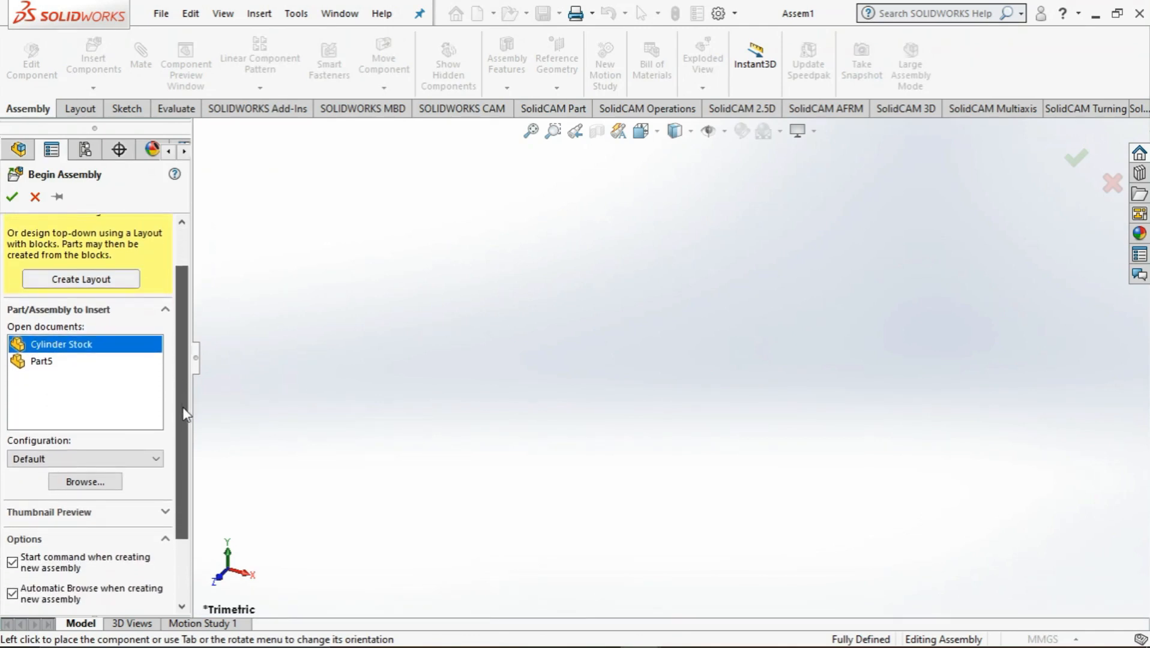
left_click(49, 363)
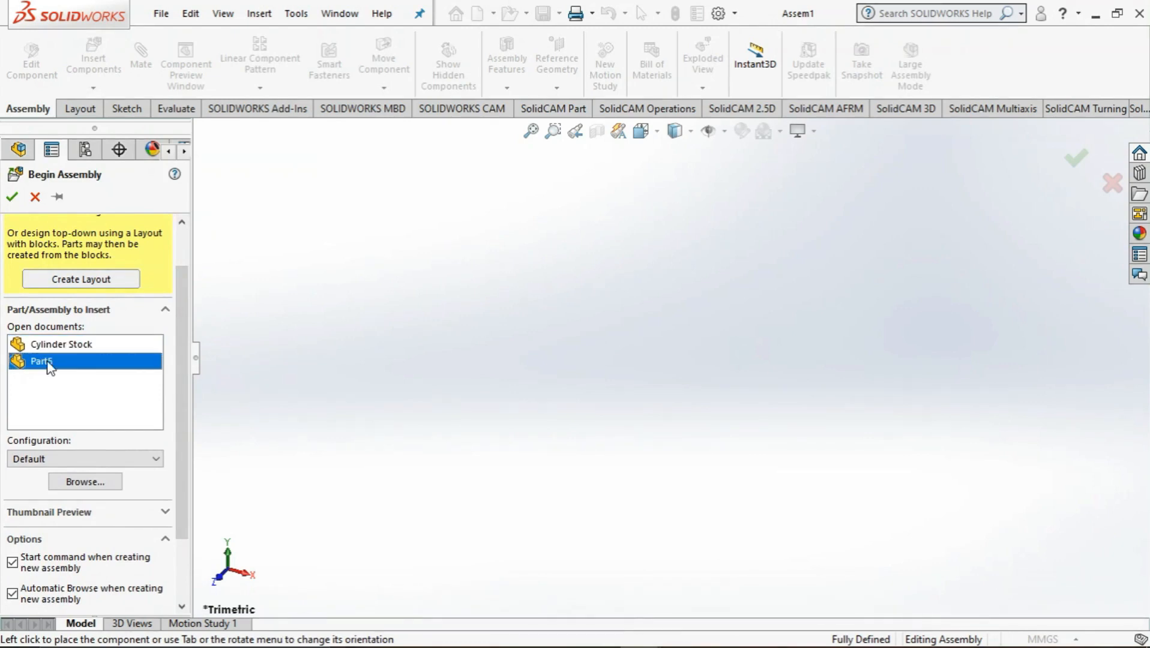
left_click(497, 359)
Insert the Cylinder Stock part into the assembly beside the back face of the pump body
middle_click_drag(513, 367, 587, 547)
left_click(93, 88)
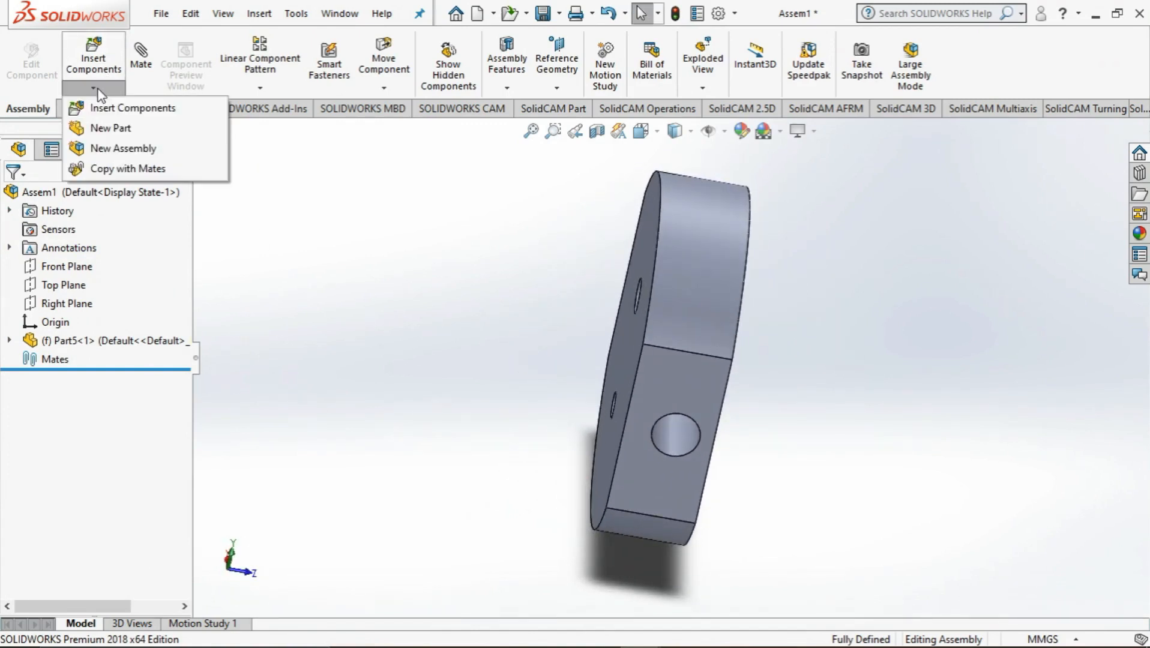
left_click(133, 108)
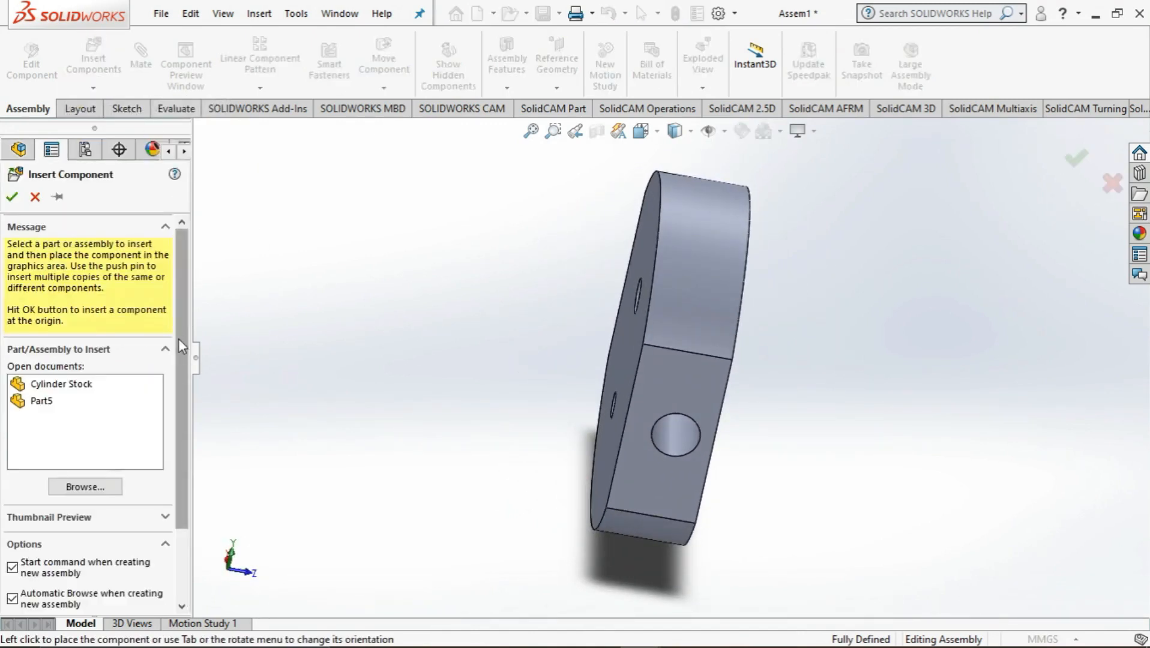
left_click(90, 384)
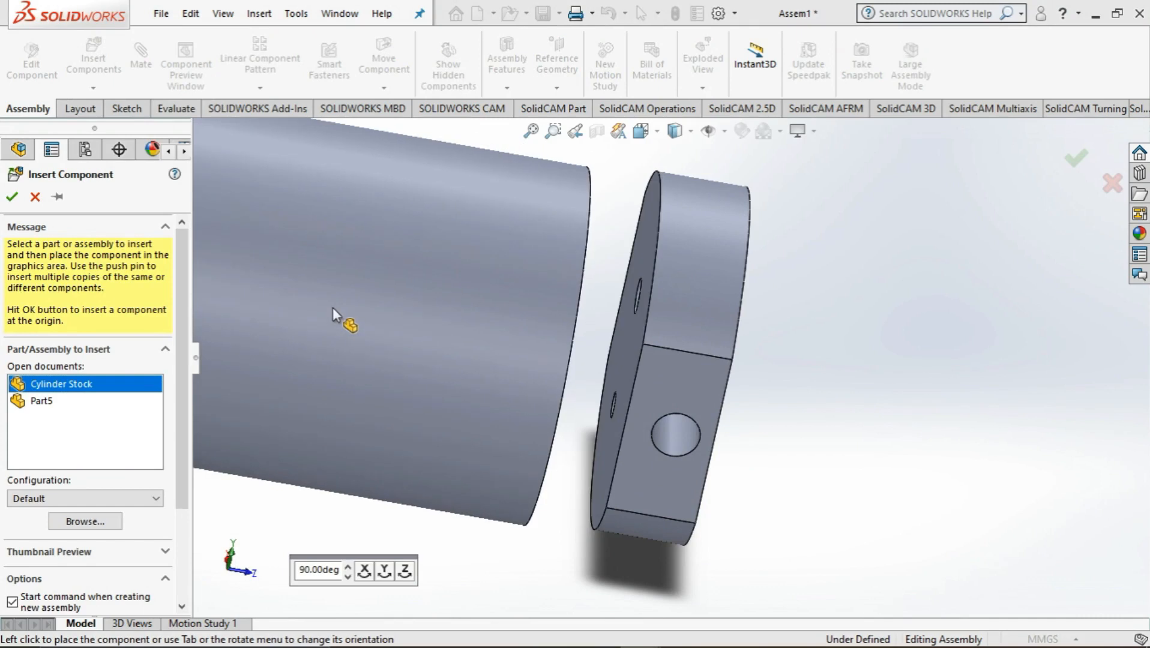
left_click(443, 312)
scroll(444, 312, "up", 4)
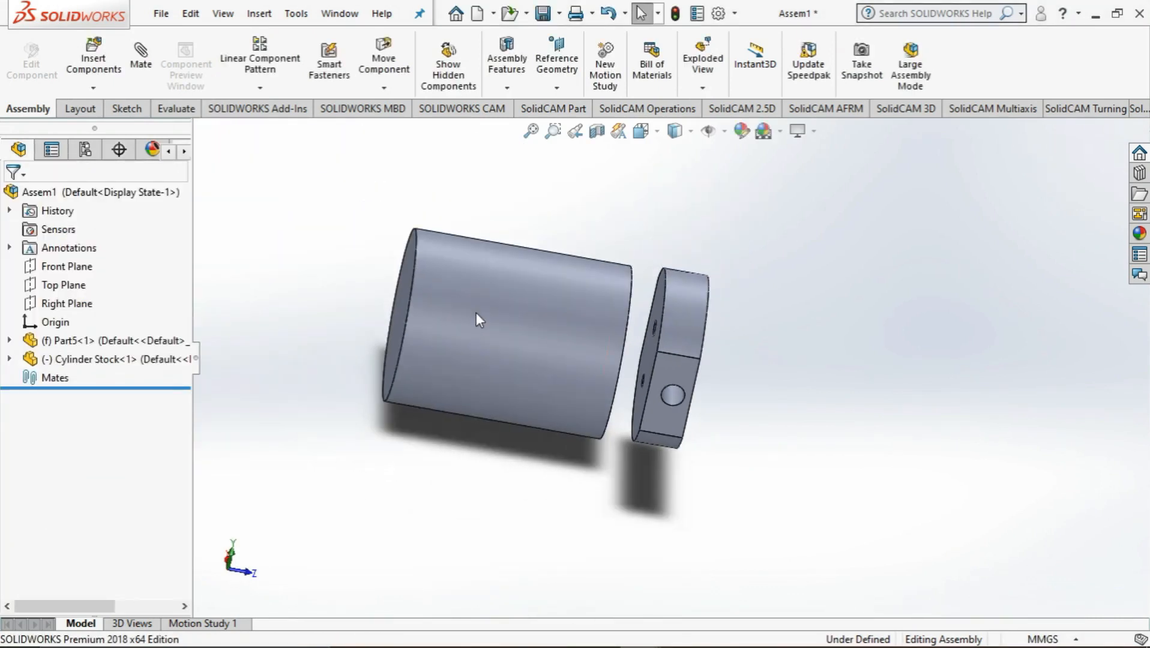
Make the Cylinder Stock component transparent in the assembly
middle_click_drag(610, 332, 751, 314)
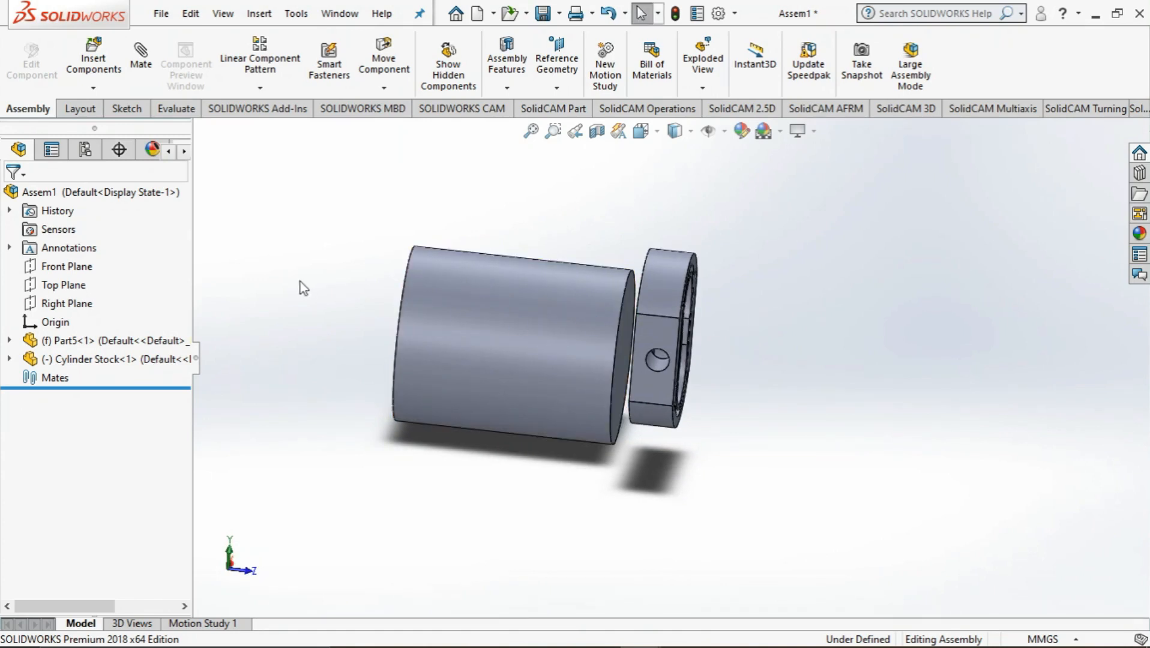
left_click(484, 334)
right_click(484, 334)
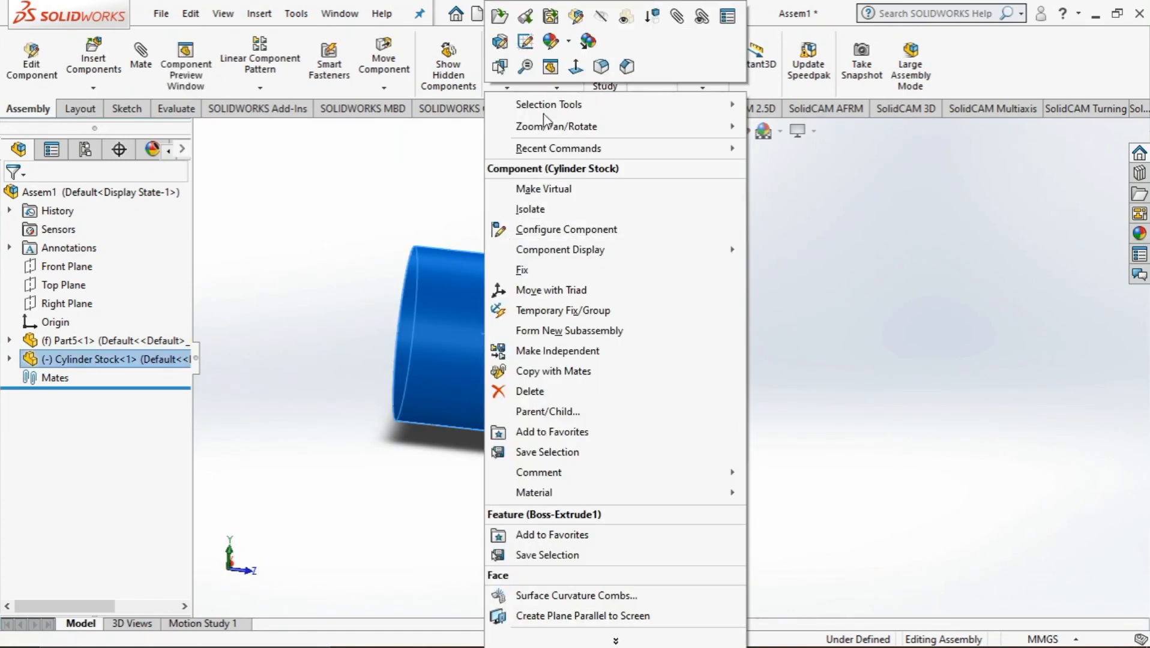
left_click(626, 18)
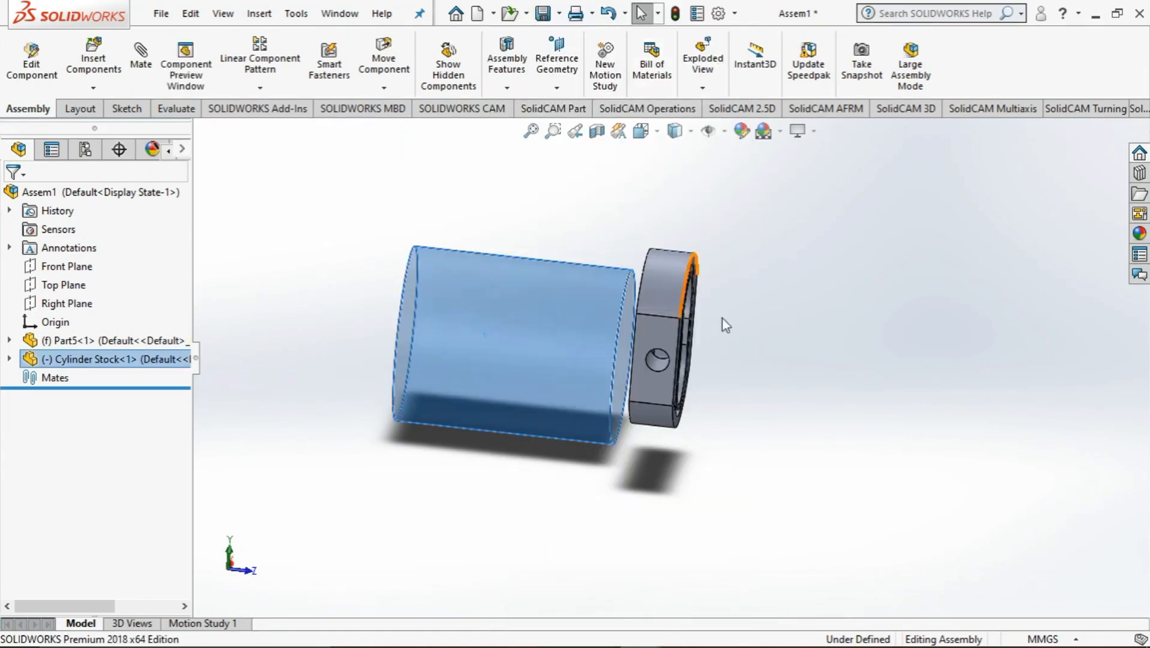
Add a concentric mate between the pump body's curved outer face and the Cylinder Stock's cylindrical face
middle_click_drag(798, 406, 807, 437)
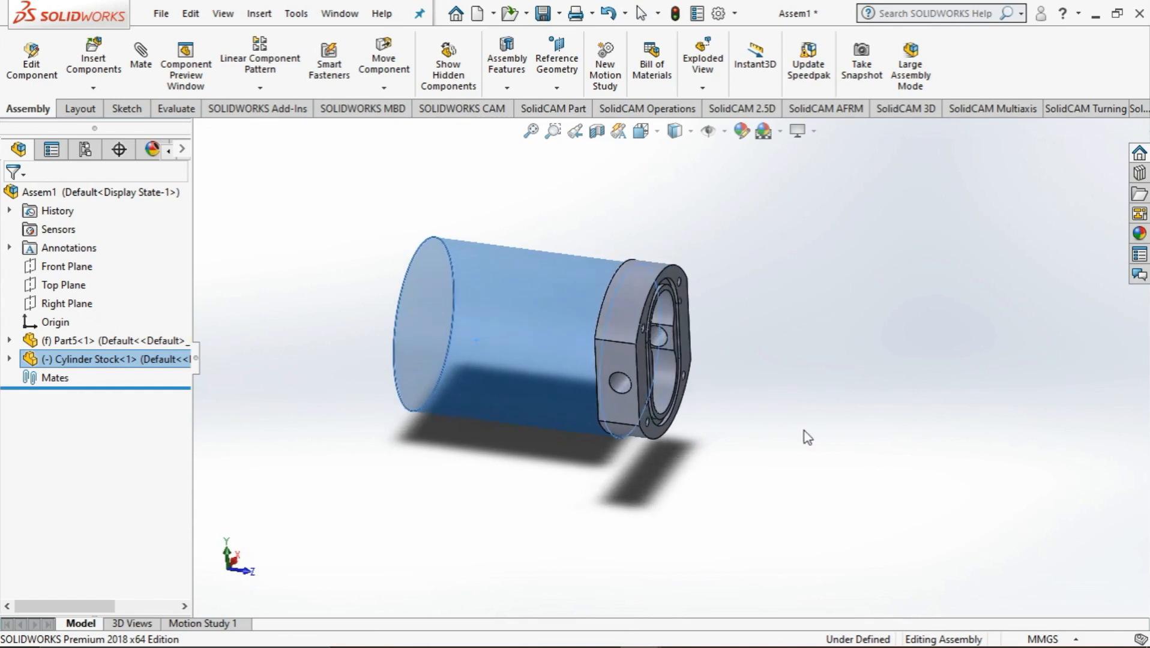
left_click(625, 311)
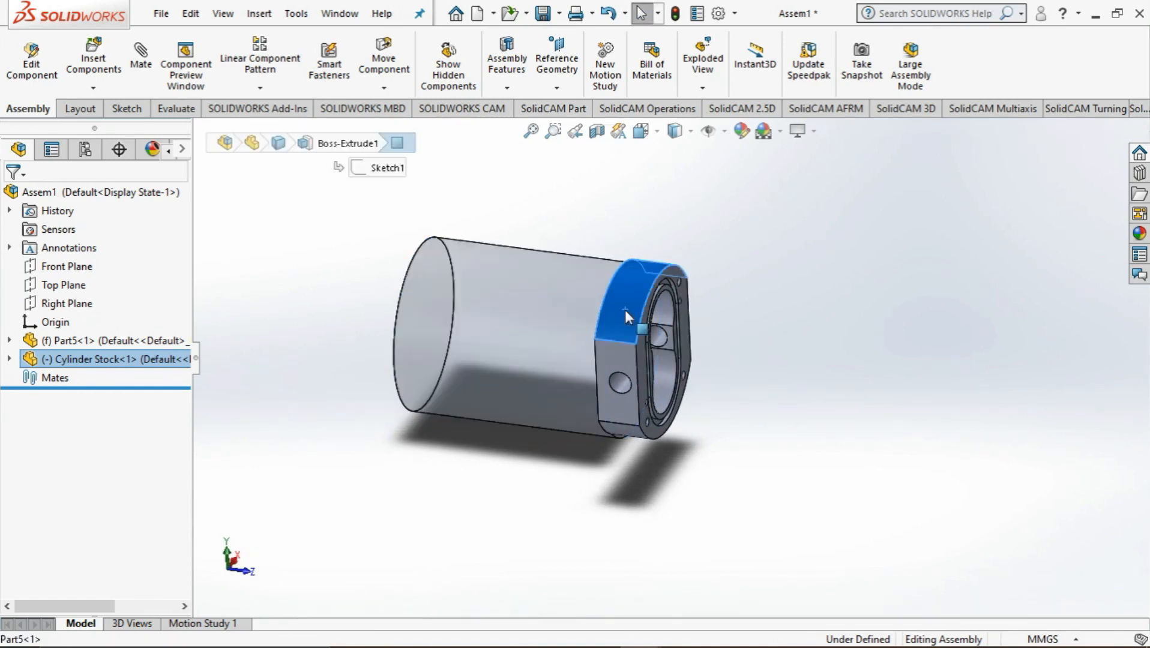
left_click(529, 306, "ctrl")
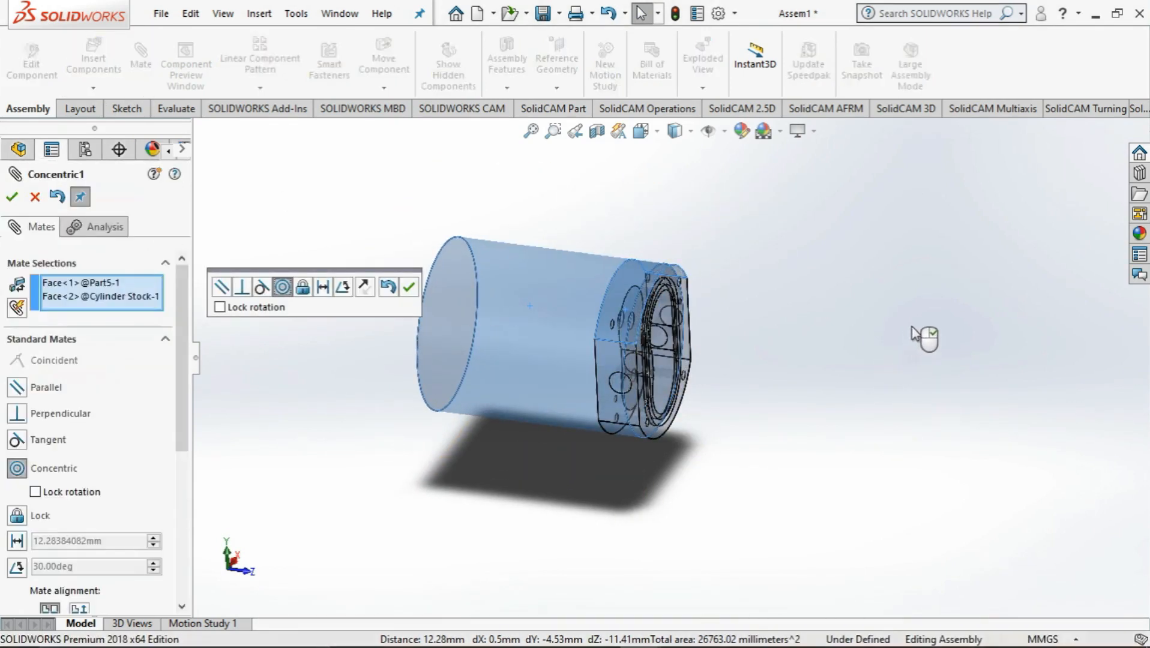
middle_click_drag(924, 339, 571, 387)
left_click(409, 287)
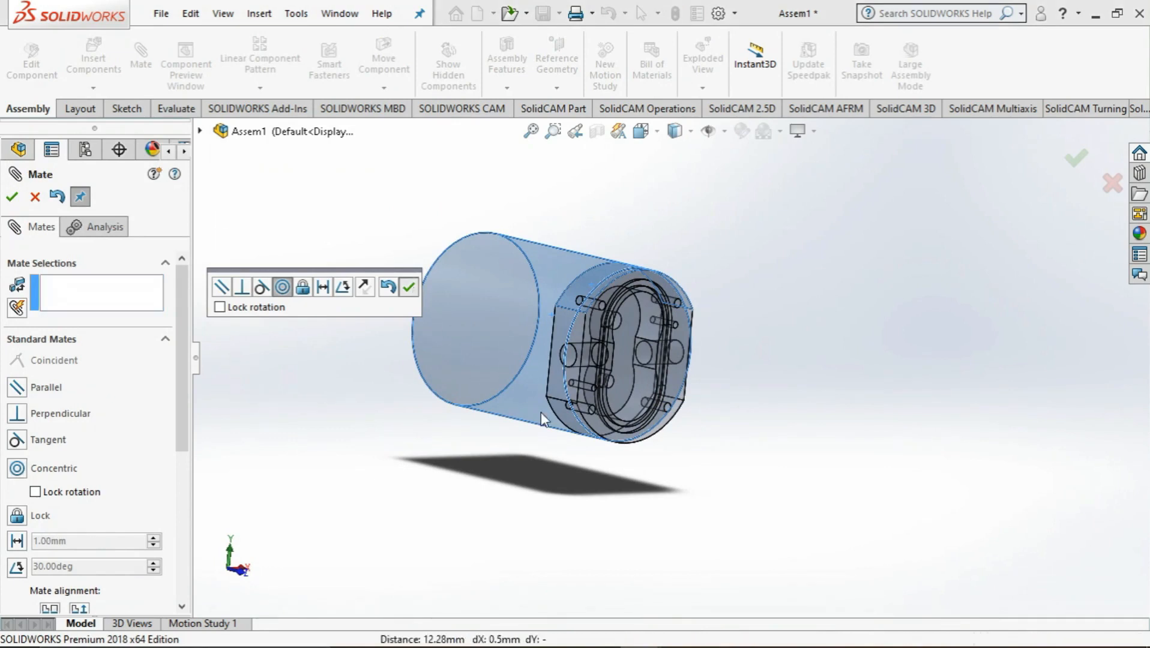
left_click(600, 434)
middle_click_drag(515, 444, 492, 455)
left_click(631, 437)
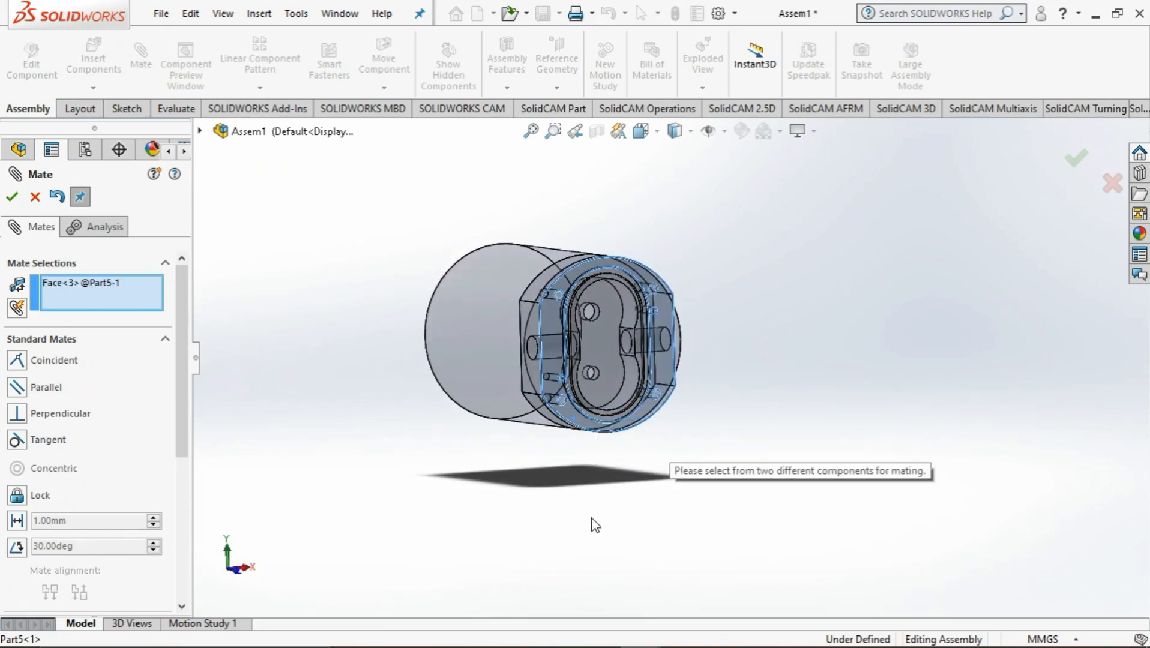
middle_click_drag(402, 474, 440, 457)
middle_click_drag(474, 461, 465, 461)
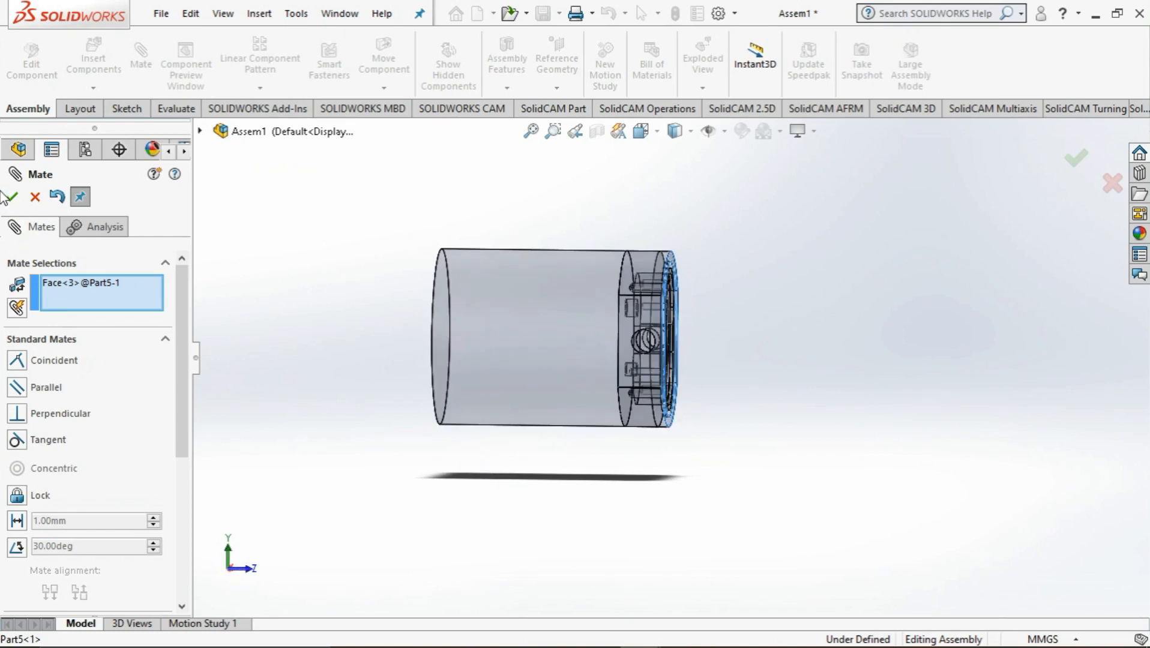
left_click(35, 197)
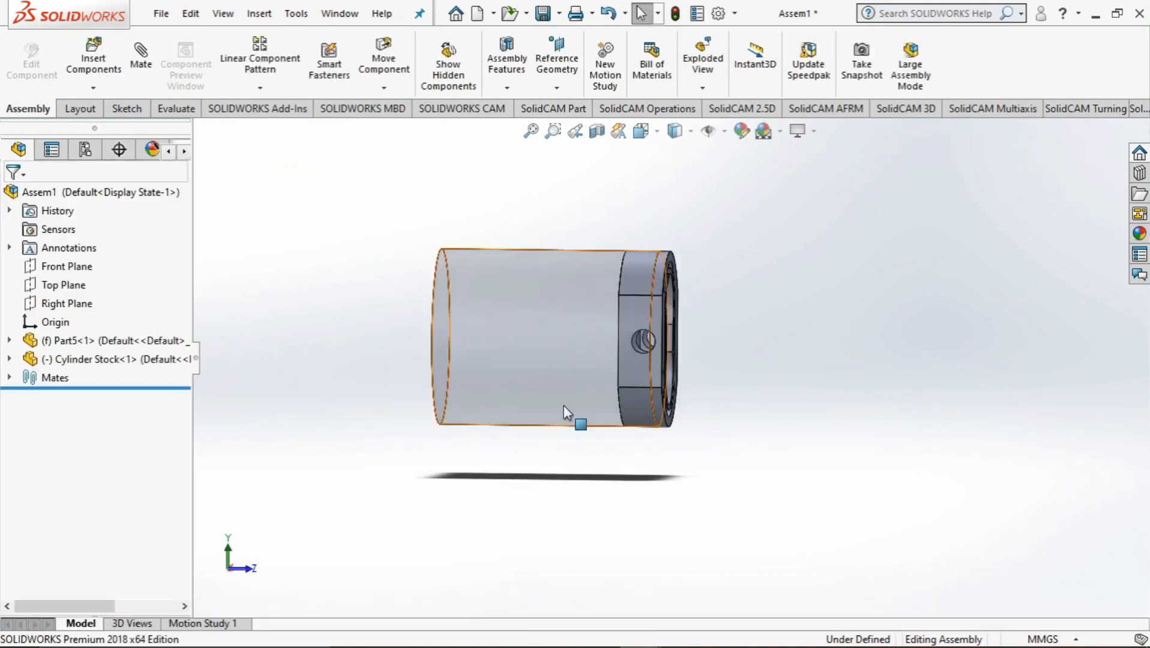
middle_click_drag(563, 406, 631, 389)
left_click(626, 383)
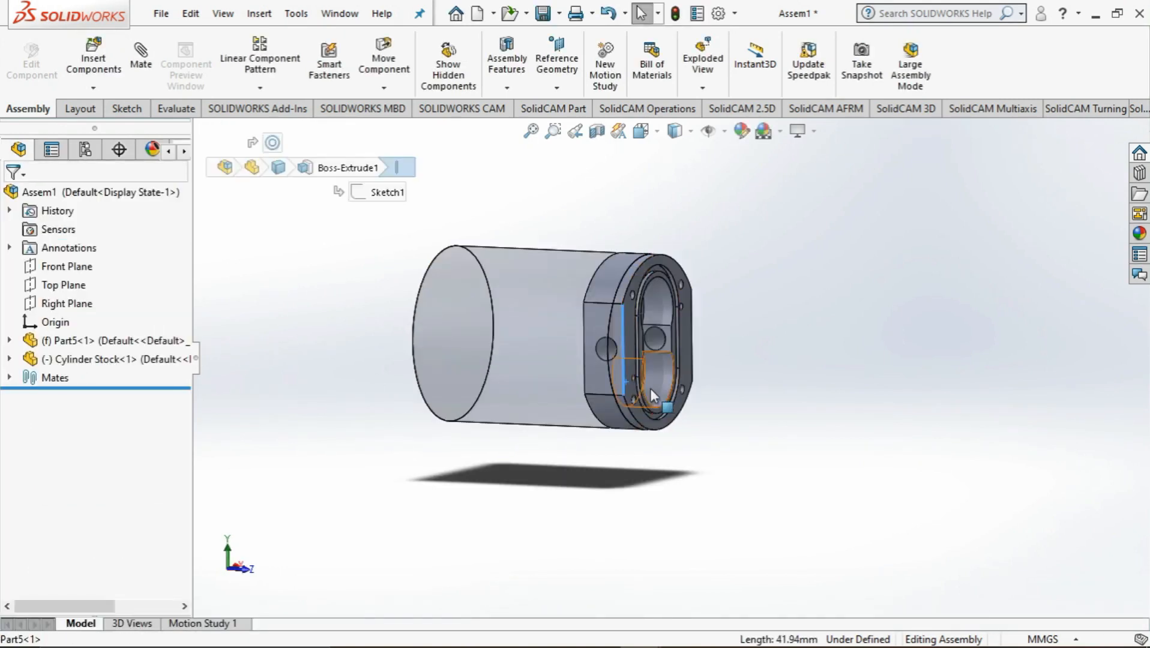
left_click_drag(628, 365, 674, 369)
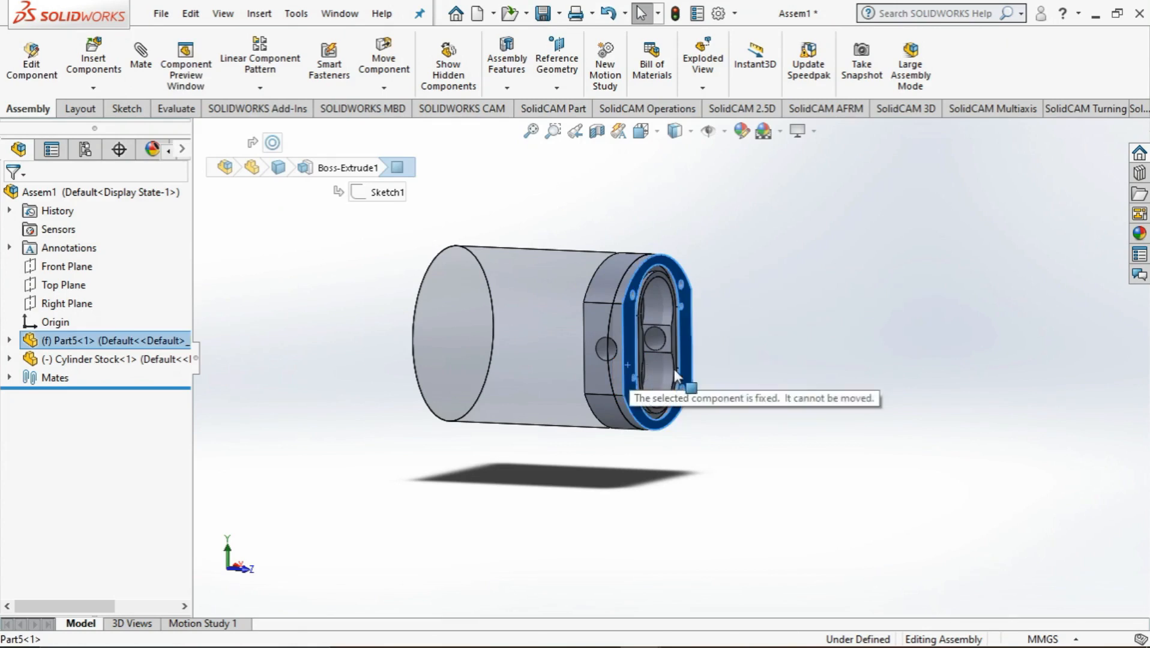
left_click(621, 360)
right_click(621, 360)
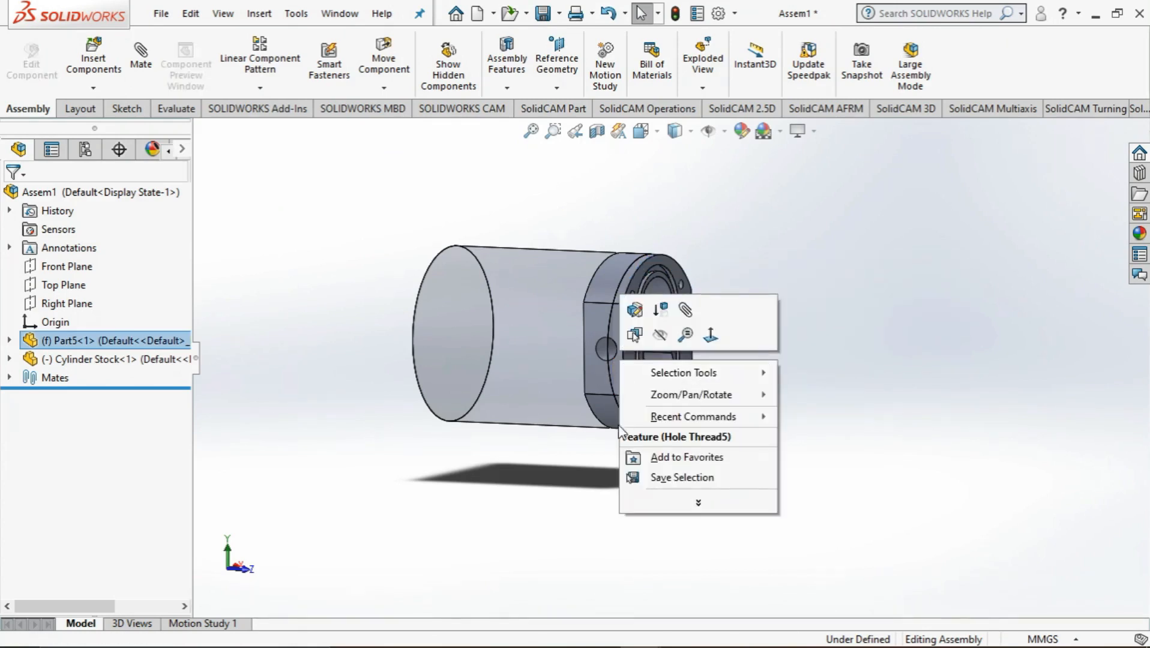
left_click(567, 474)
Create a distance mate between the flat back face of the pump body and the far end face of the Cylinder Stock
middle_click_drag(600, 463, 642, 452)
middle_click_drag(671, 409, 711, 418)
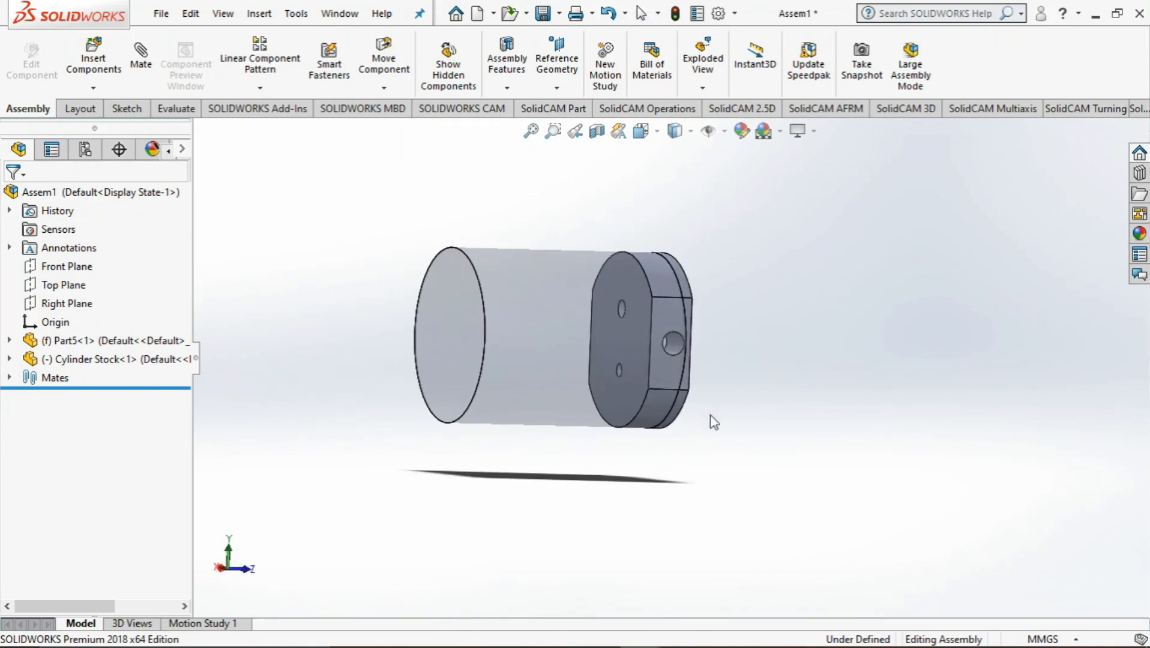
left_click(637, 391)
left_click(642, 384)
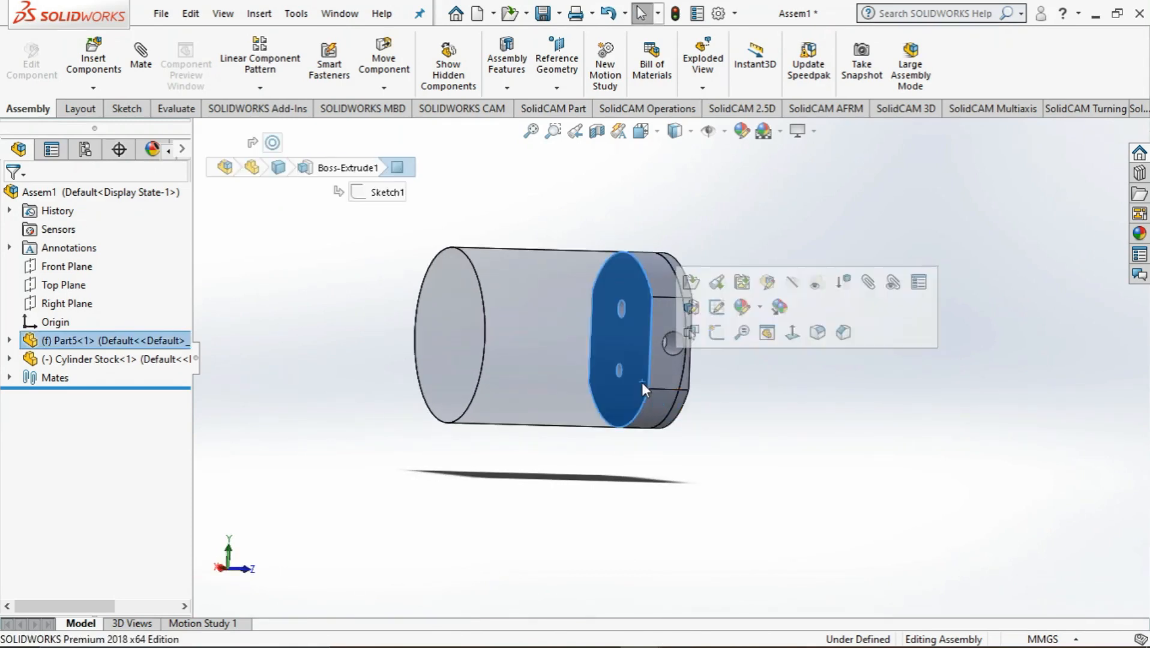
left_click(435, 370, "ctrl")
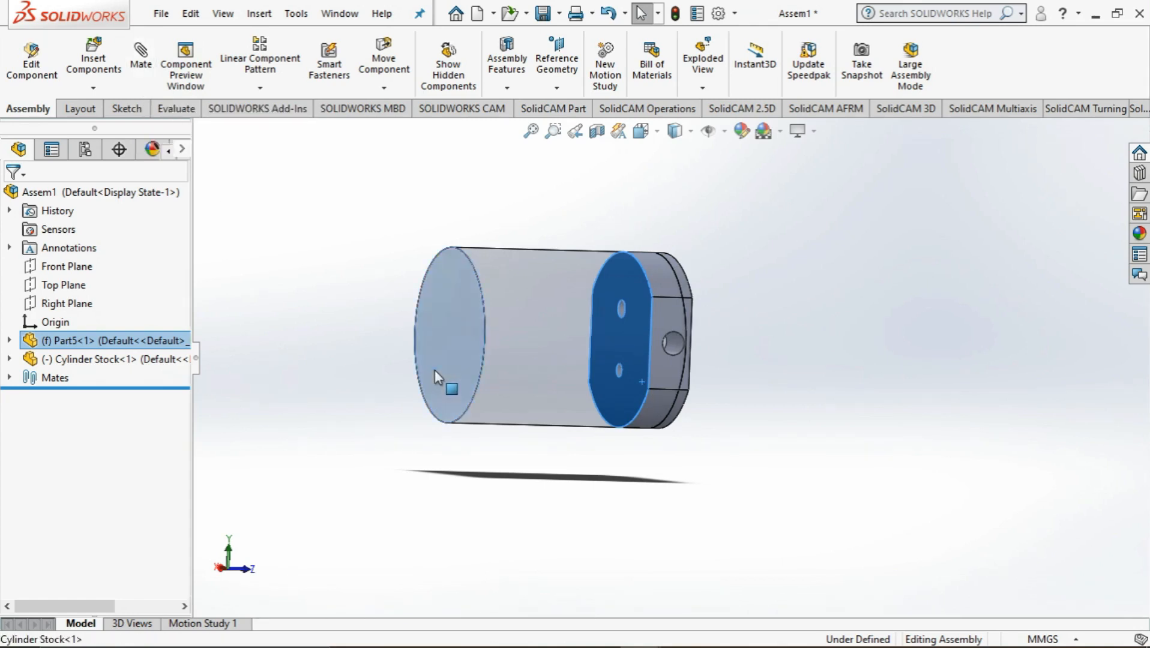
left_click(144, 55)
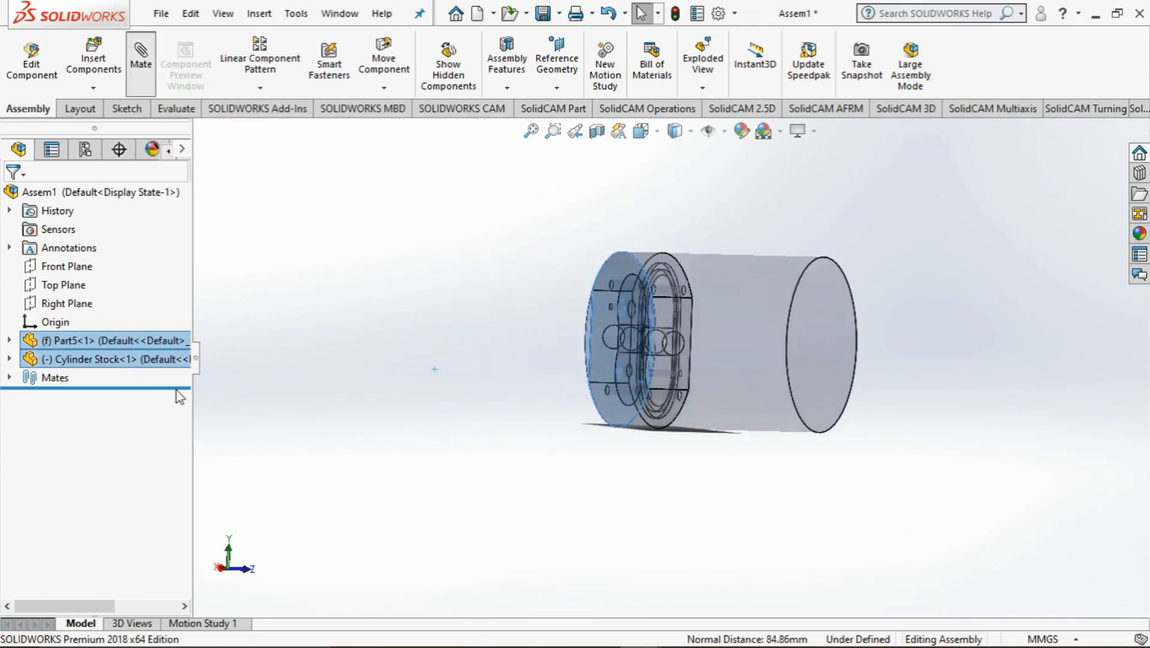
scroll(90, 396, "down", 3)
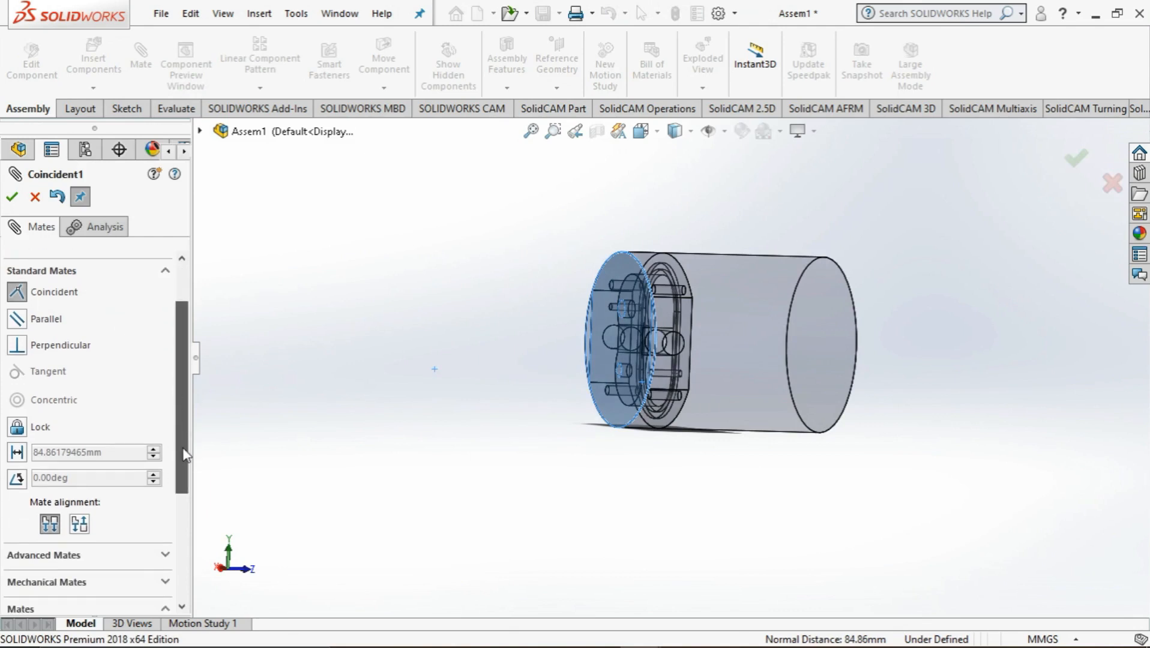
scroll(42, 390, "up", 2)
left_click(18, 368)
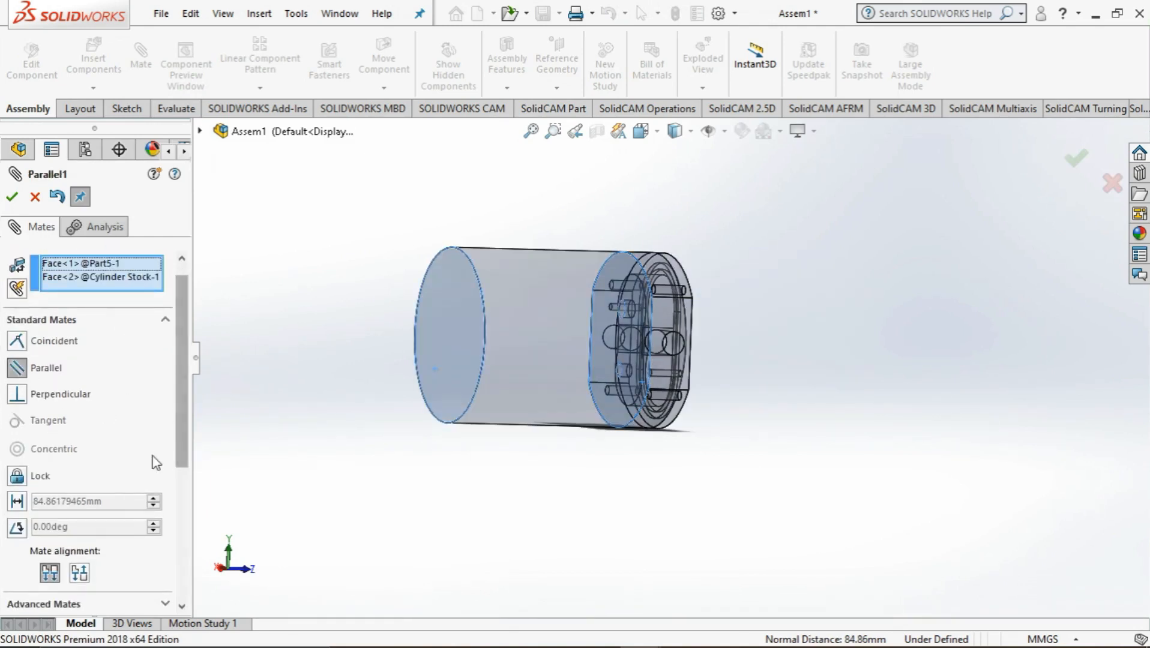
left_click(17, 502)
Try out different distances and the flipped direction for the distance mate between the pump body and the stock
left_click(155, 498)
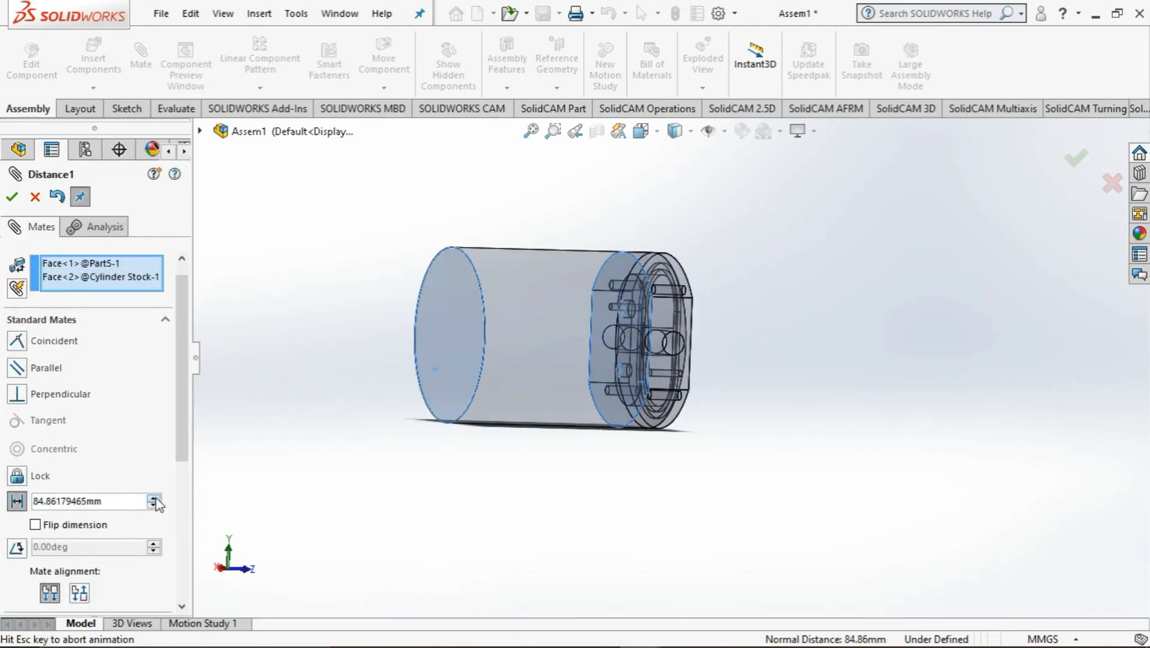
left_click(154, 506)
left_click(154, 505)
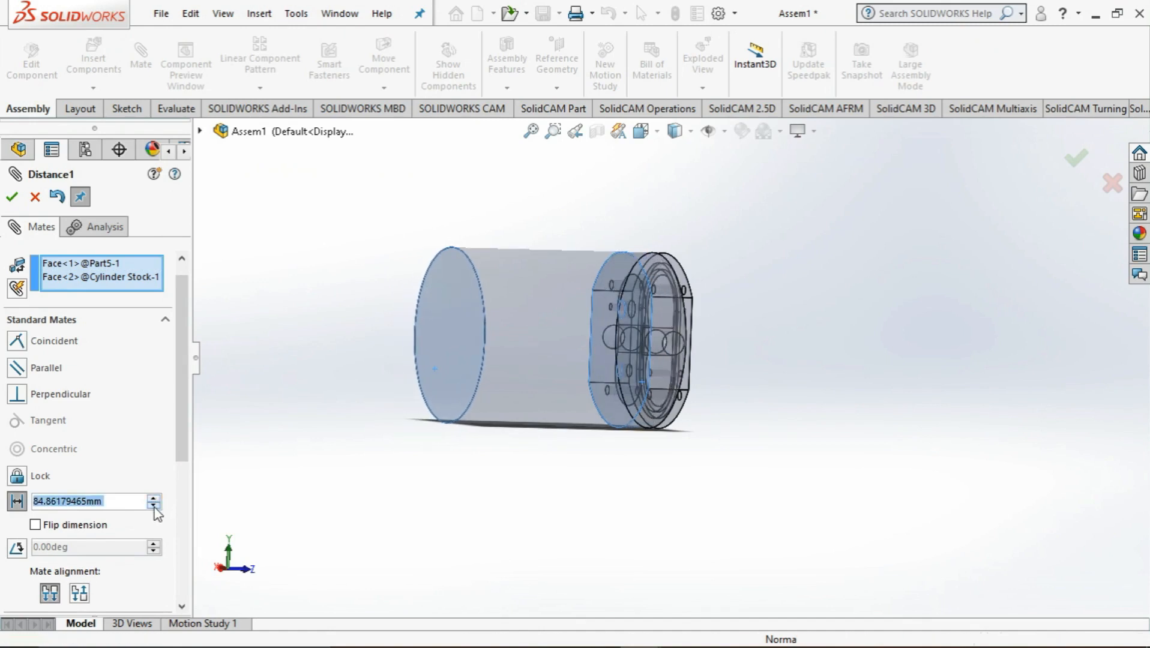
left_click(154, 506)
left_click(59, 526)
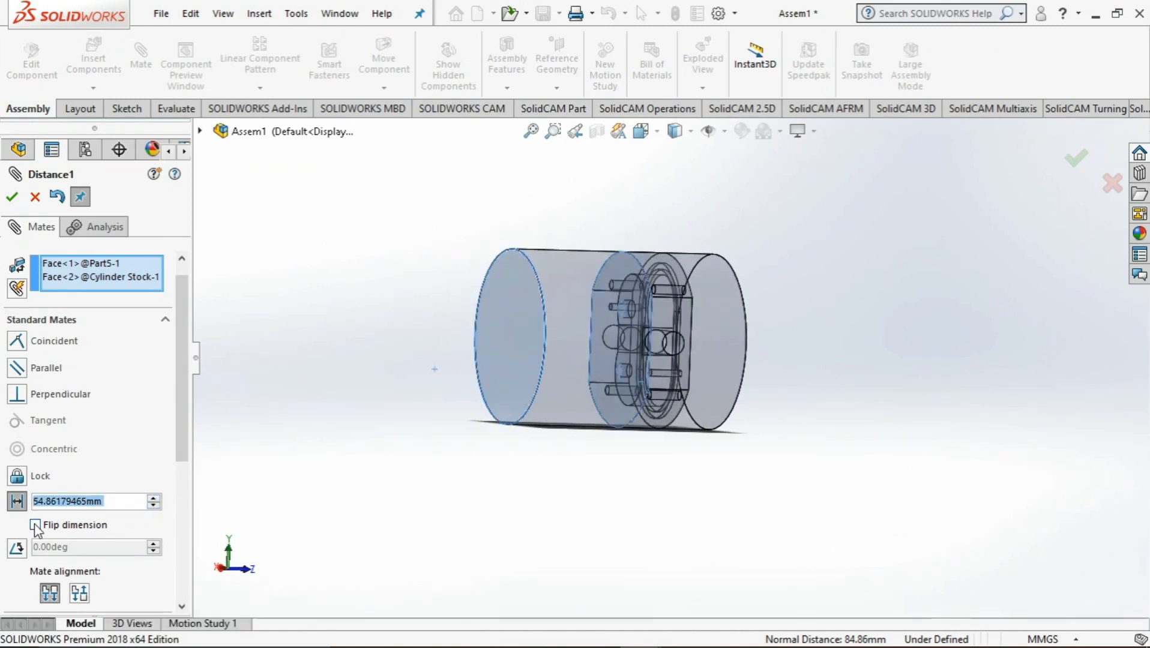
left_click(154, 505)
left_click(155, 498)
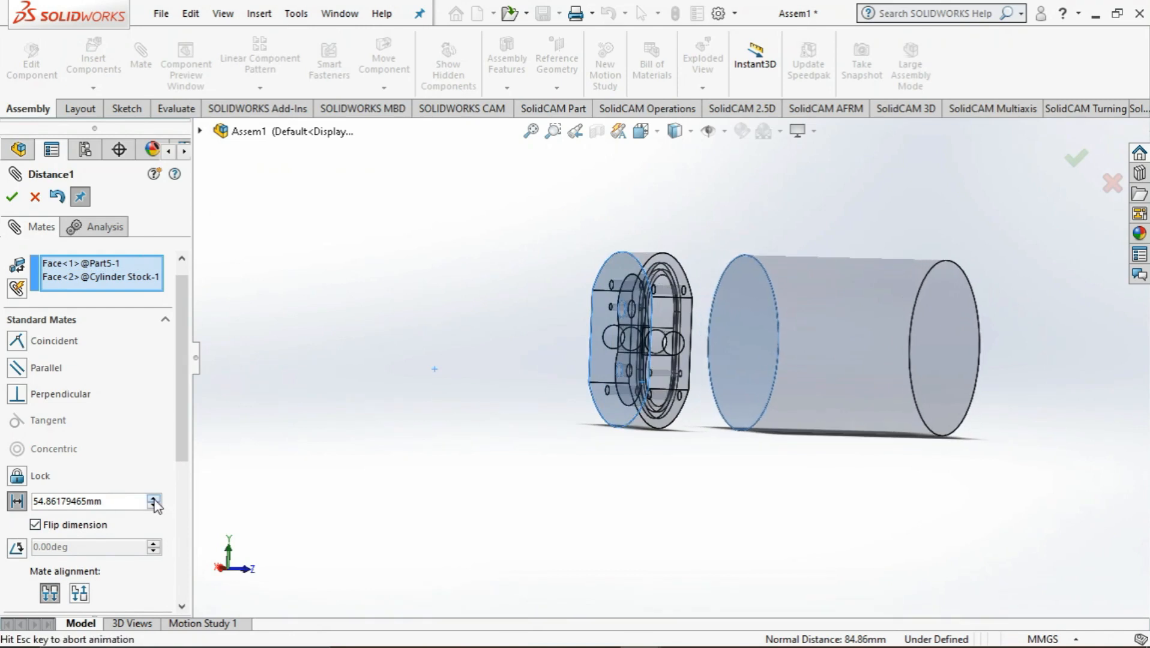
left_click(154, 498)
left_click(153, 498)
left_click(153, 499)
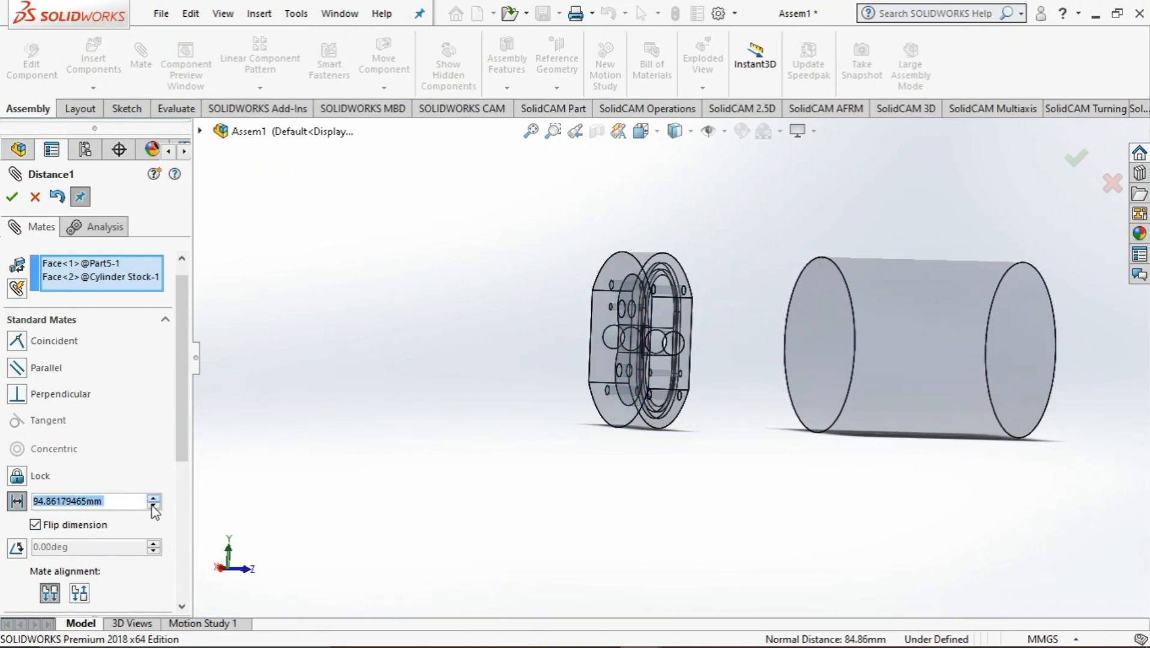
left_click(153, 498)
left_click(153, 499)
left_click(154, 506)
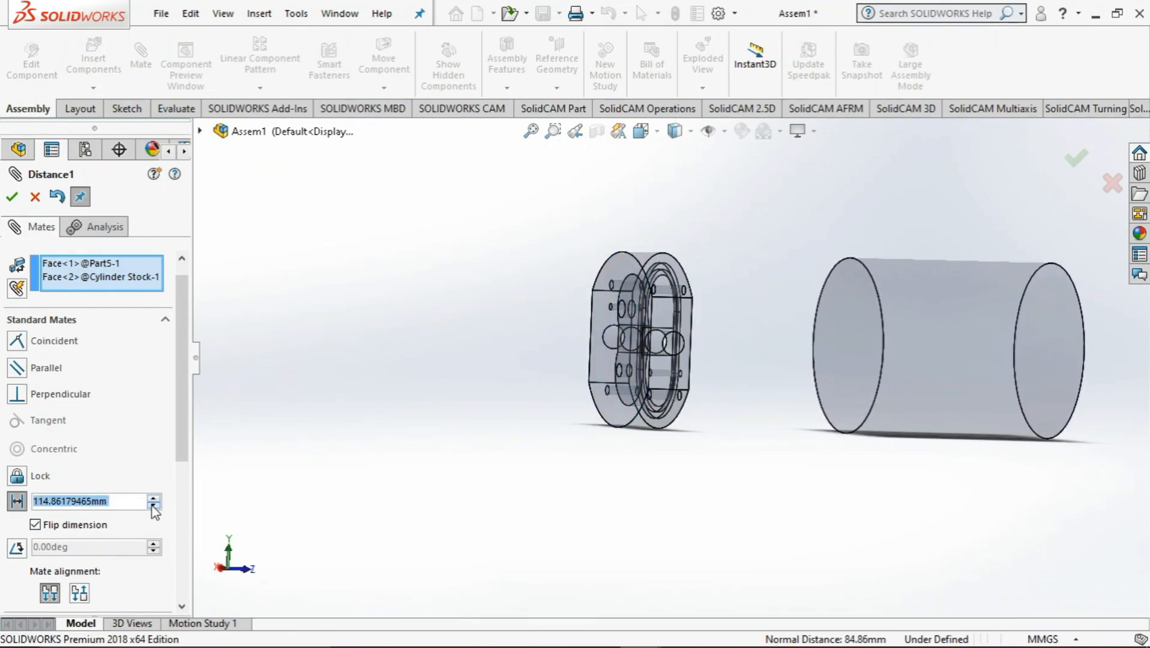
left_click(154, 505)
left_click(154, 505)
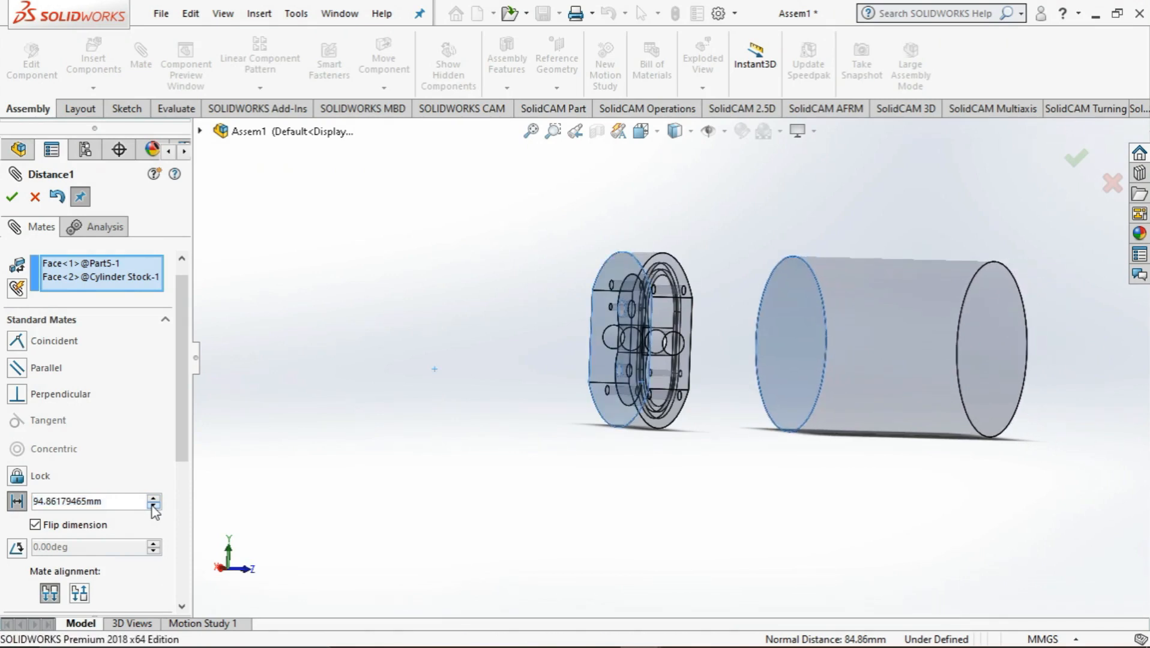
left_click(154, 506)
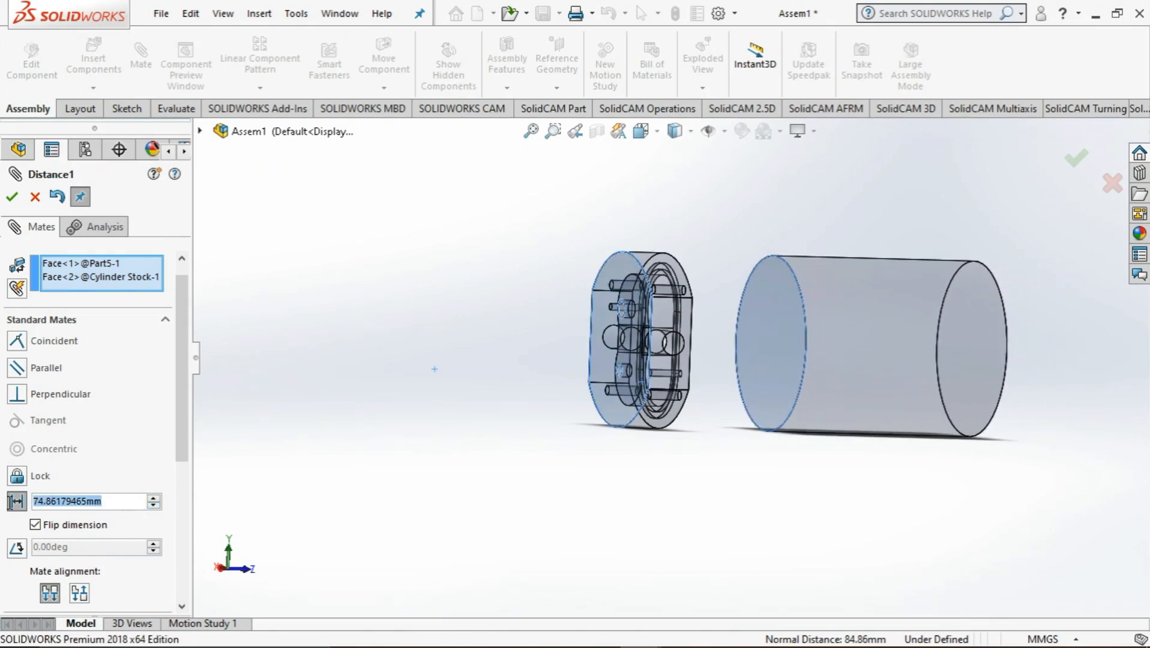
type("40")
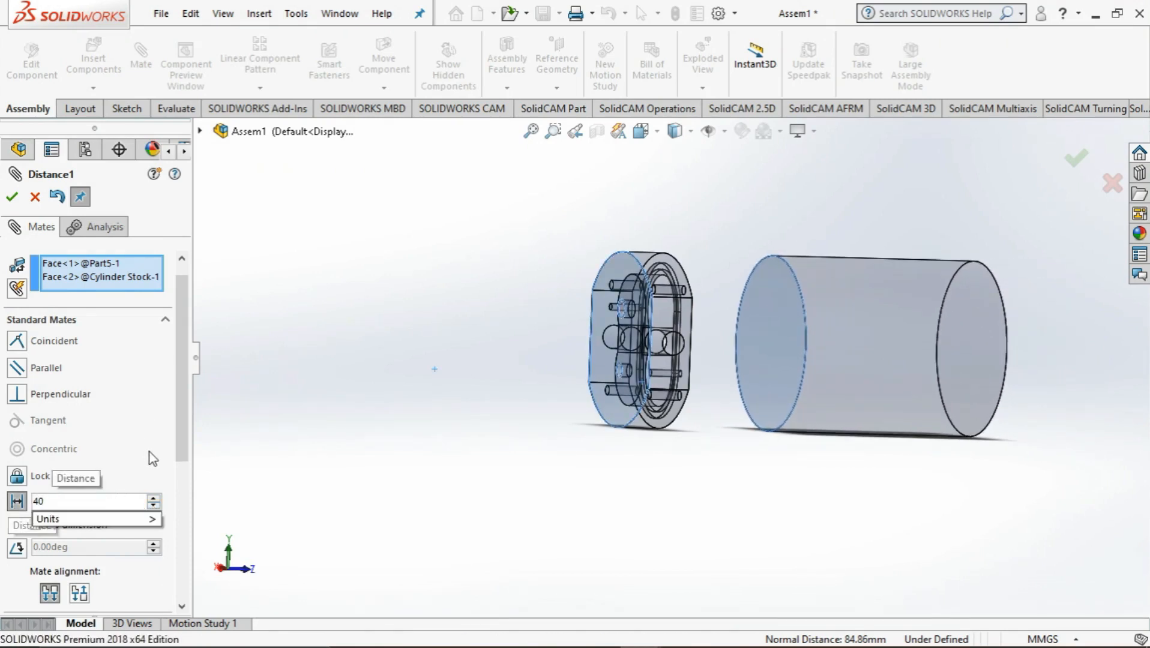
key("BackSpace")
key("BackSpace")
Set the mate distance to 50 mm without flipping the dimension, so the pump body sits inside the stock, and finish mating
type("50")
key("Return")
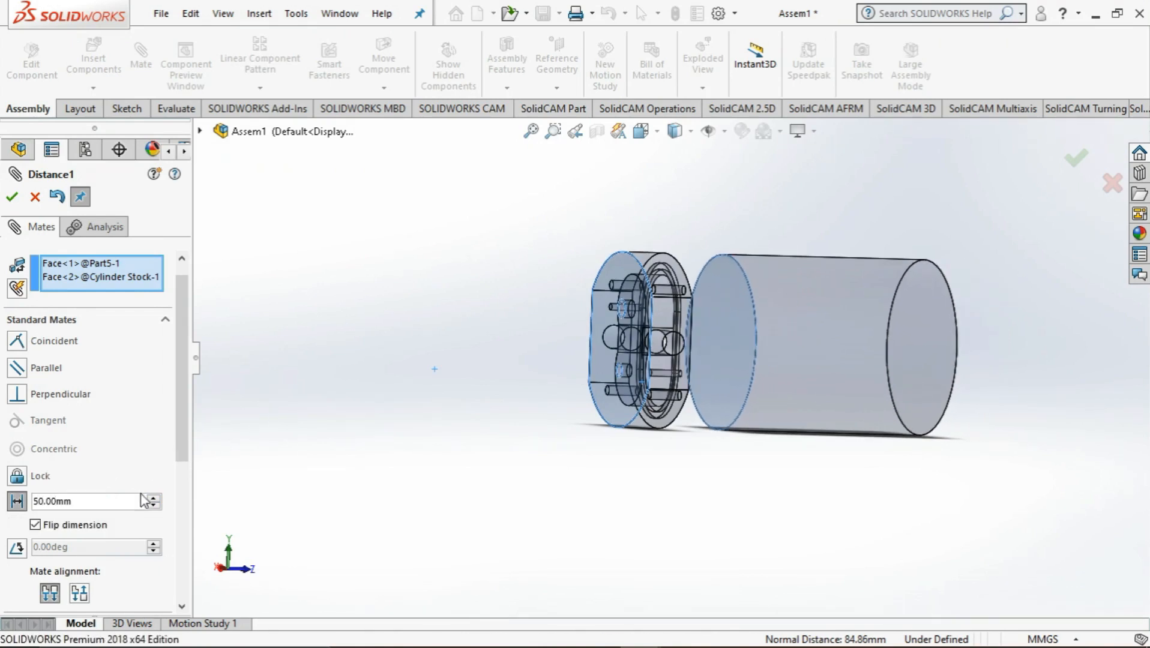
left_click(41, 529)
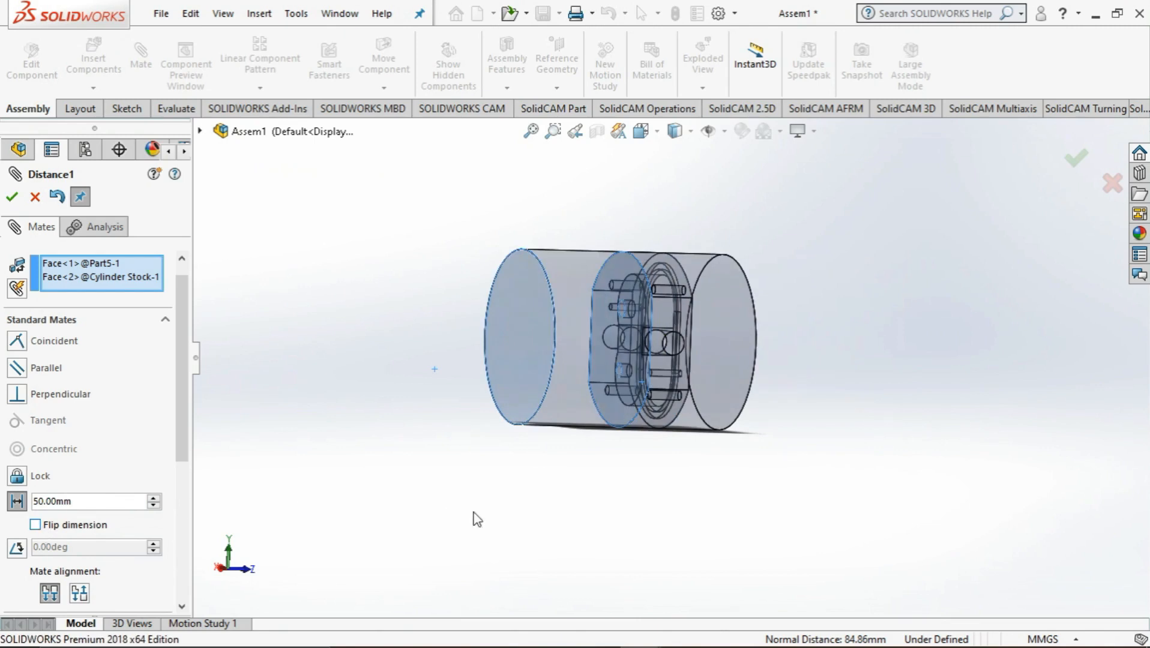
mouse_move(475, 518)
middle_mouse_down()
mouse_move(448, 528)
mouse_move(471, 522)
middle_mouse_up()
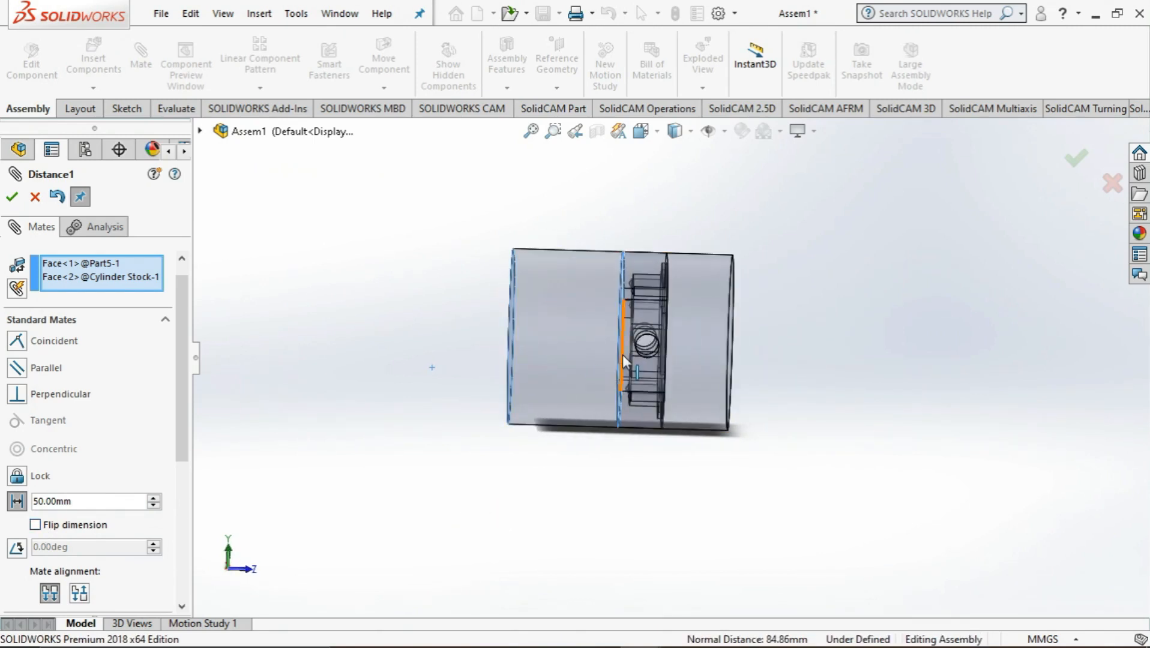
mouse_move(571, 498)
middle_mouse_down()
mouse_move(541, 501)
mouse_move(650, 438)
mouse_move(687, 442)
mouse_move(678, 470)
mouse_move(547, 458)
mouse_move(570, 480)
mouse_move(585, 469)
mouse_move(570, 517)
middle_mouse_up()
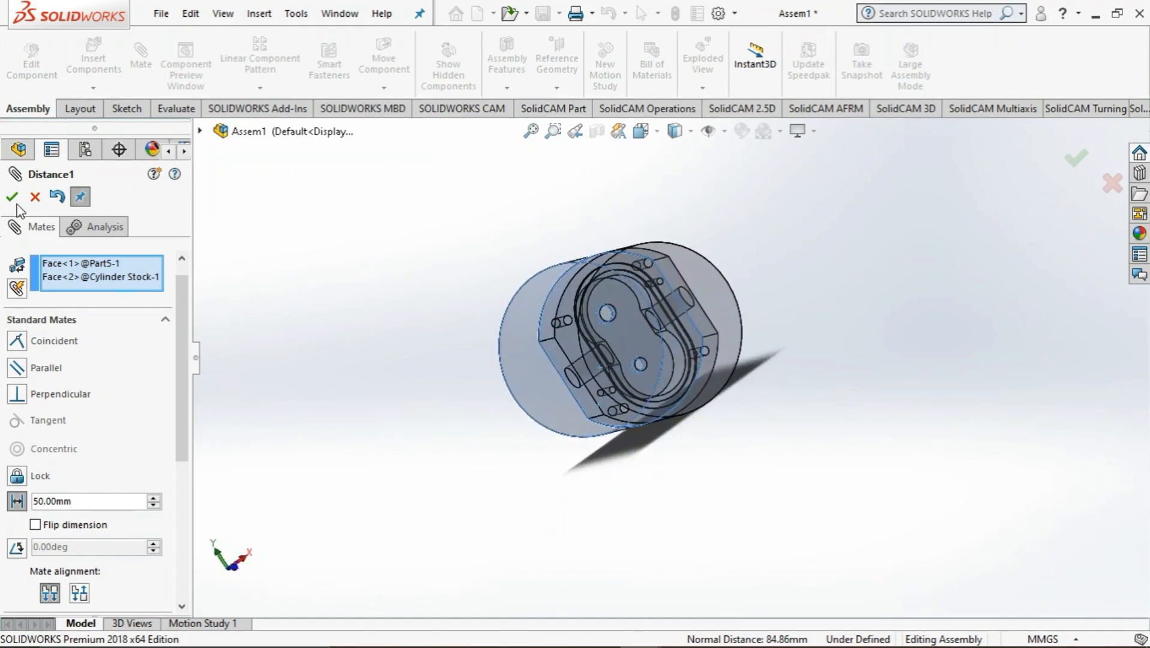
scroll(178, 381, "down", 5)
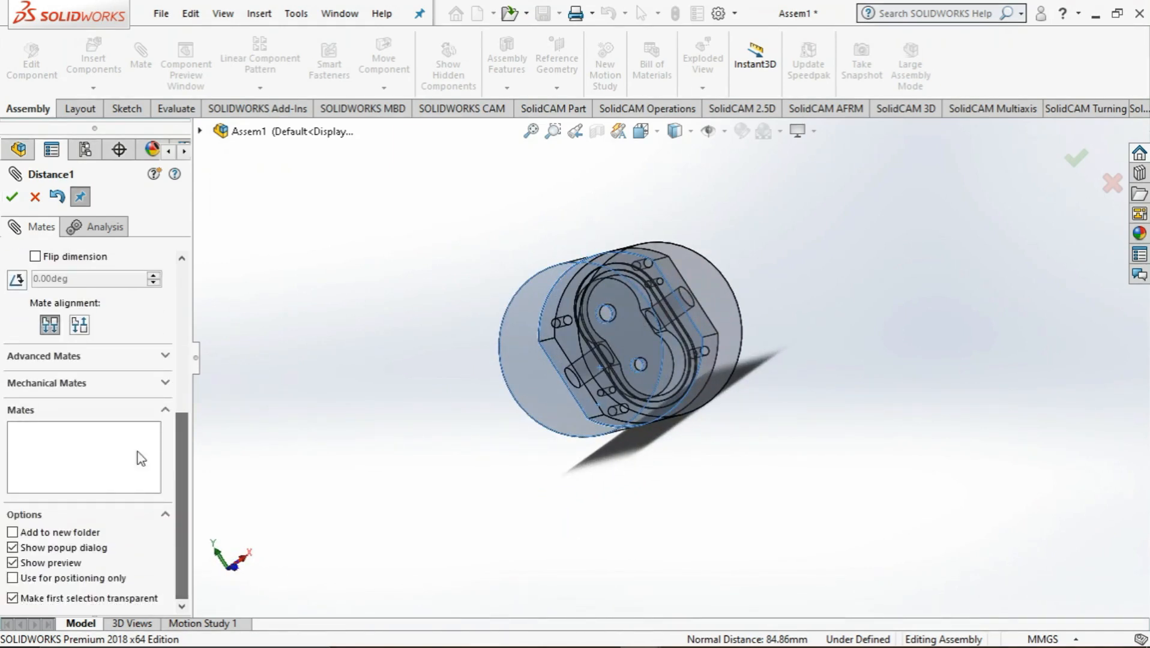
left_click(12, 200)
middle_click_drag(445, 376, 471, 291)
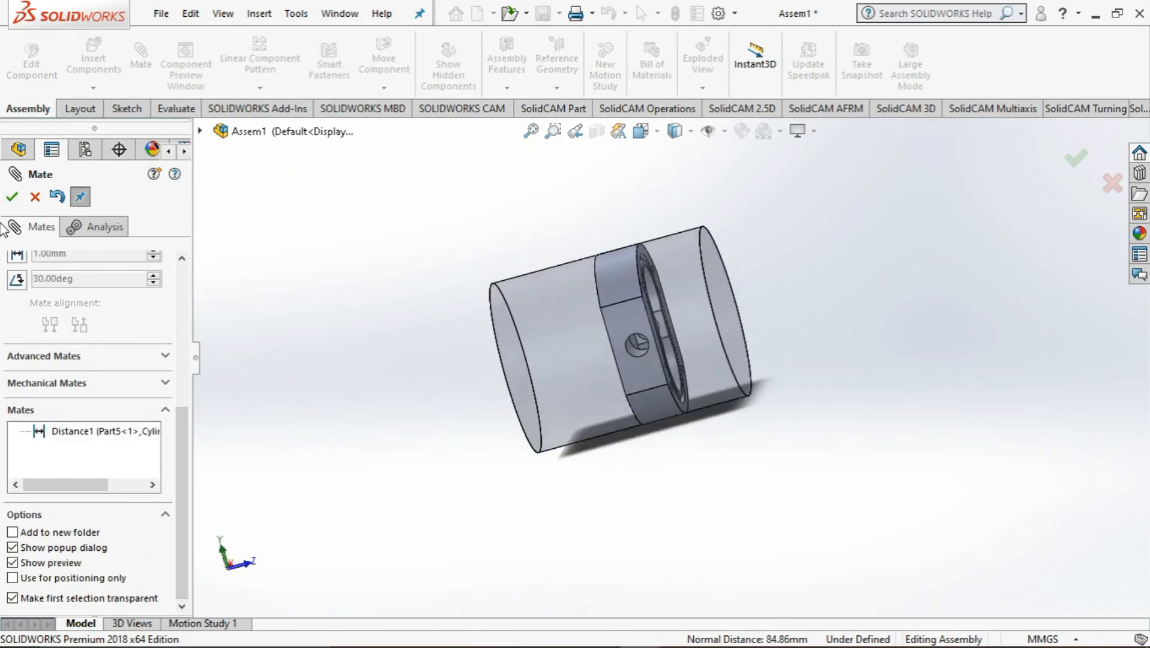
left_click(12, 199)
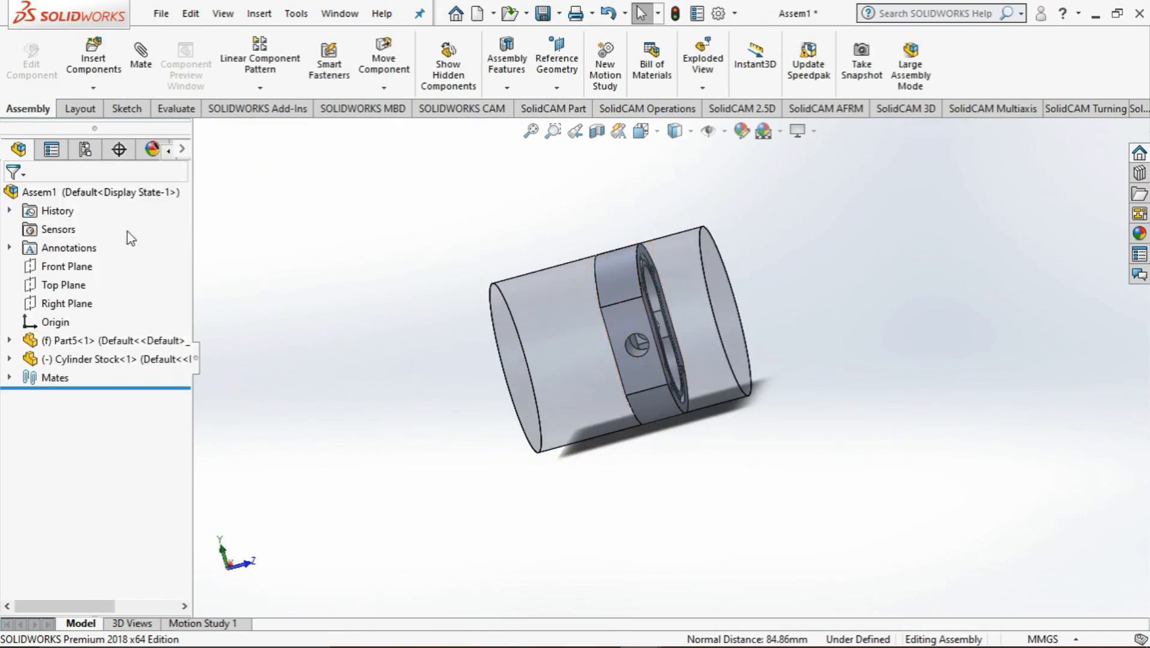
Save the assembly as AssemLab3.SLDASM in the Lab 3 folder
left_click(551, 110)
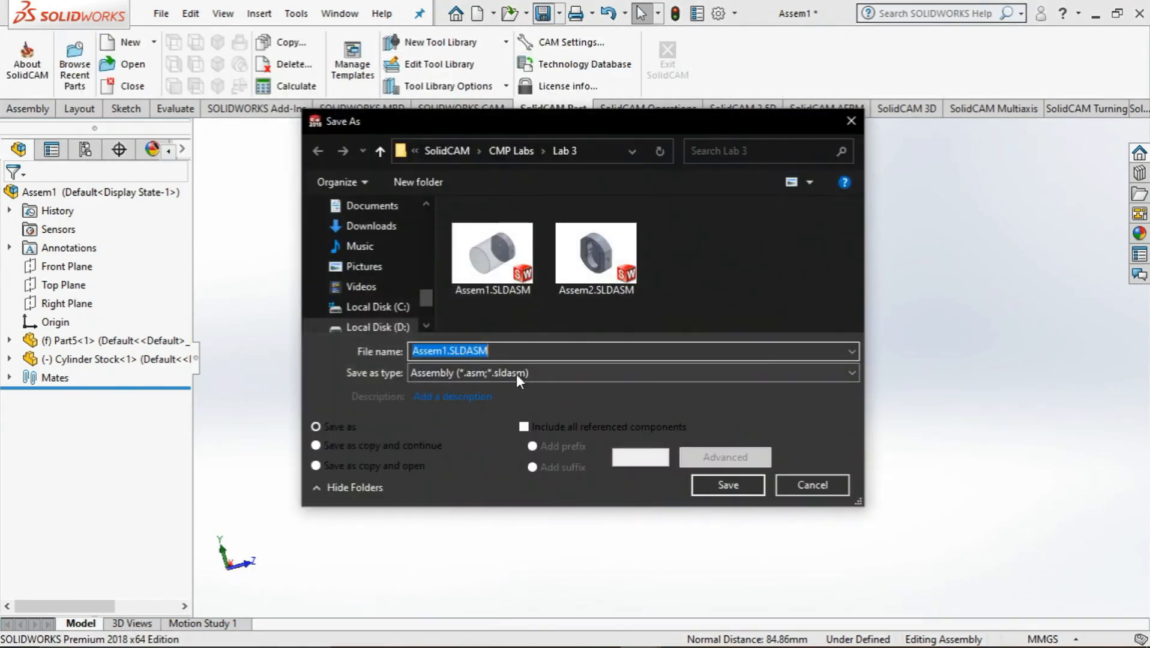
left_click(445, 351)
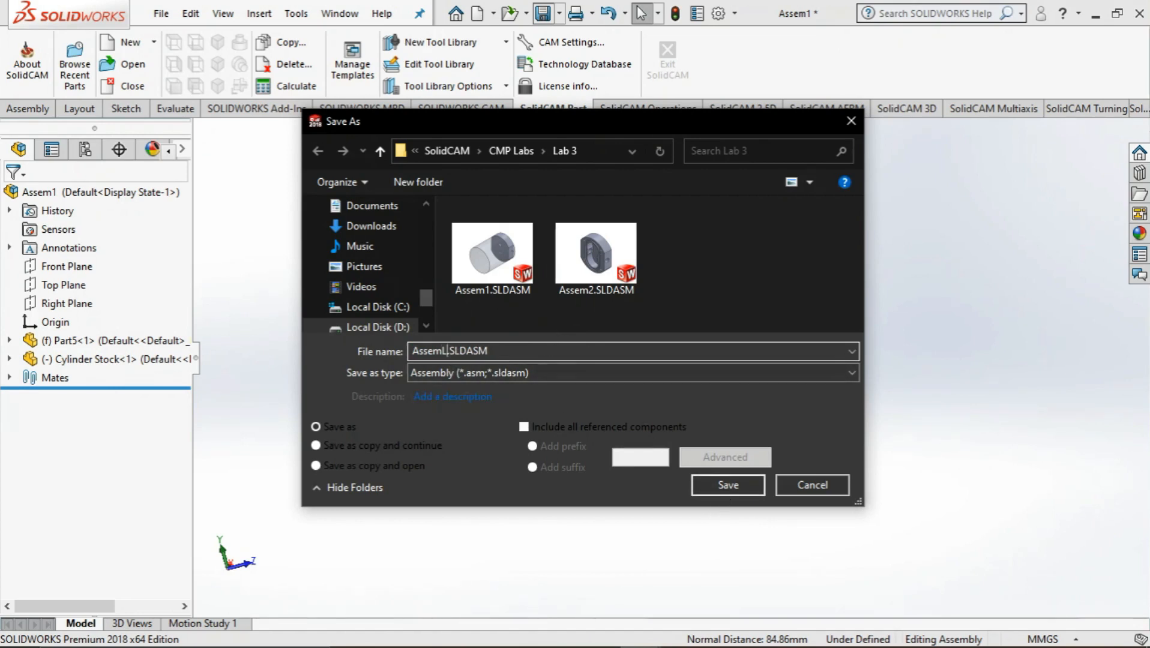
left_click(734, 491)
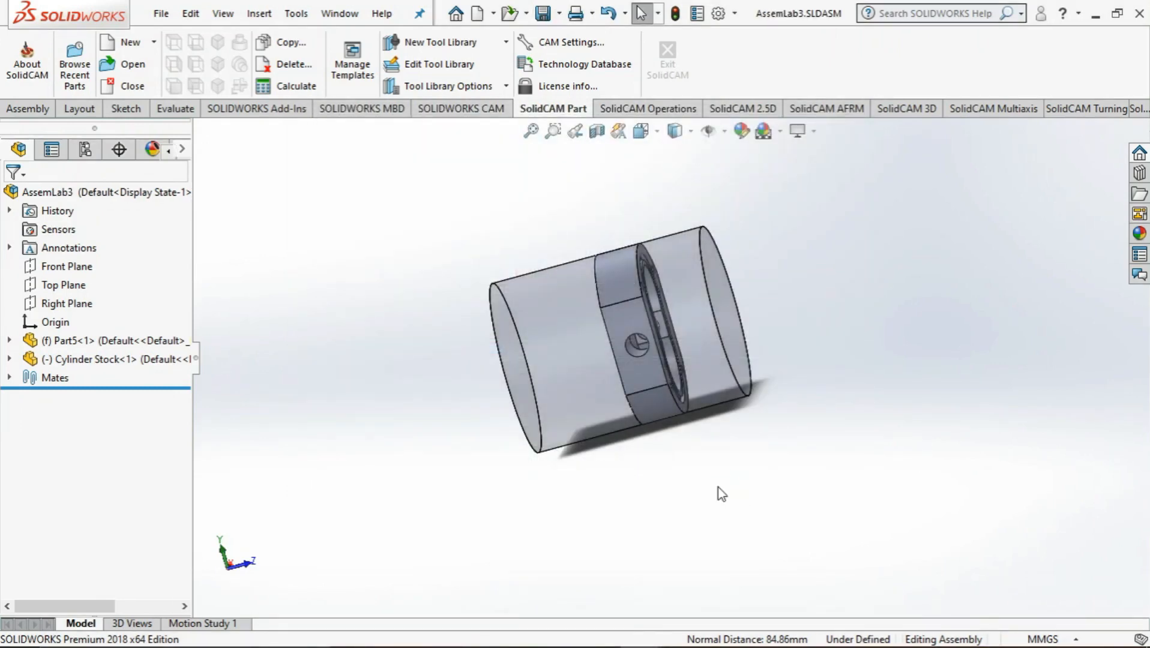
Create a new external metric Mill Turn CAM-Part named AssemLab3 in the model file's directory, declining the getting-started guide
mouse_move(585, 480)
middle_mouse_down()
mouse_move(595, 470)
mouse_move(577, 475)
middle_mouse_up()
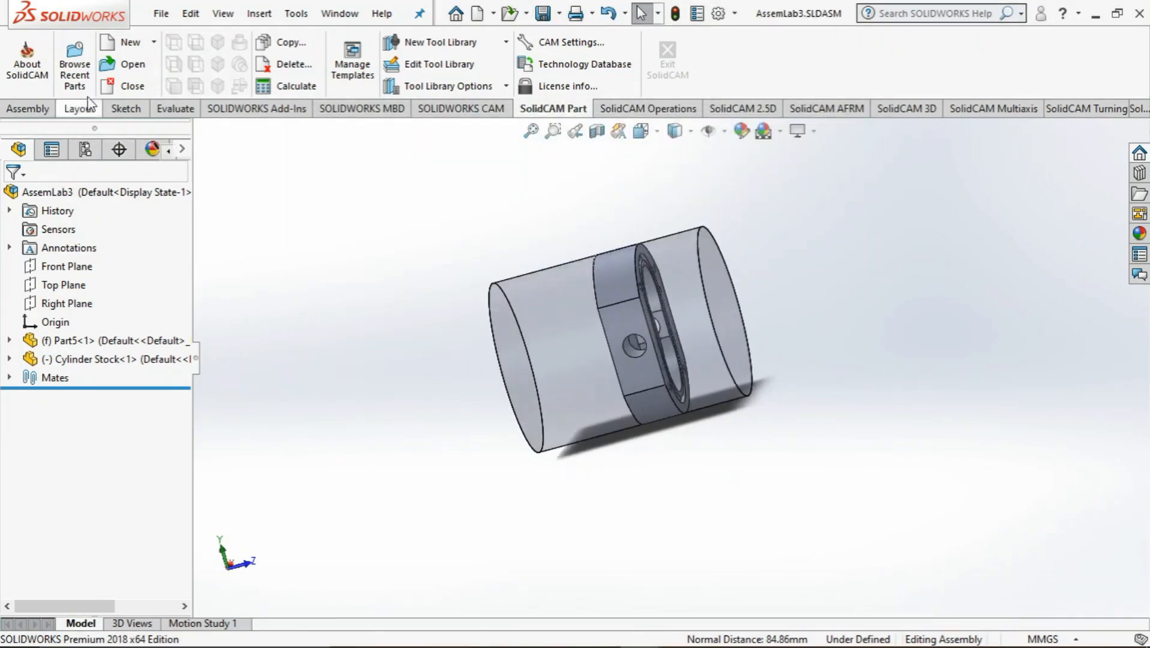
left_click(143, 42)
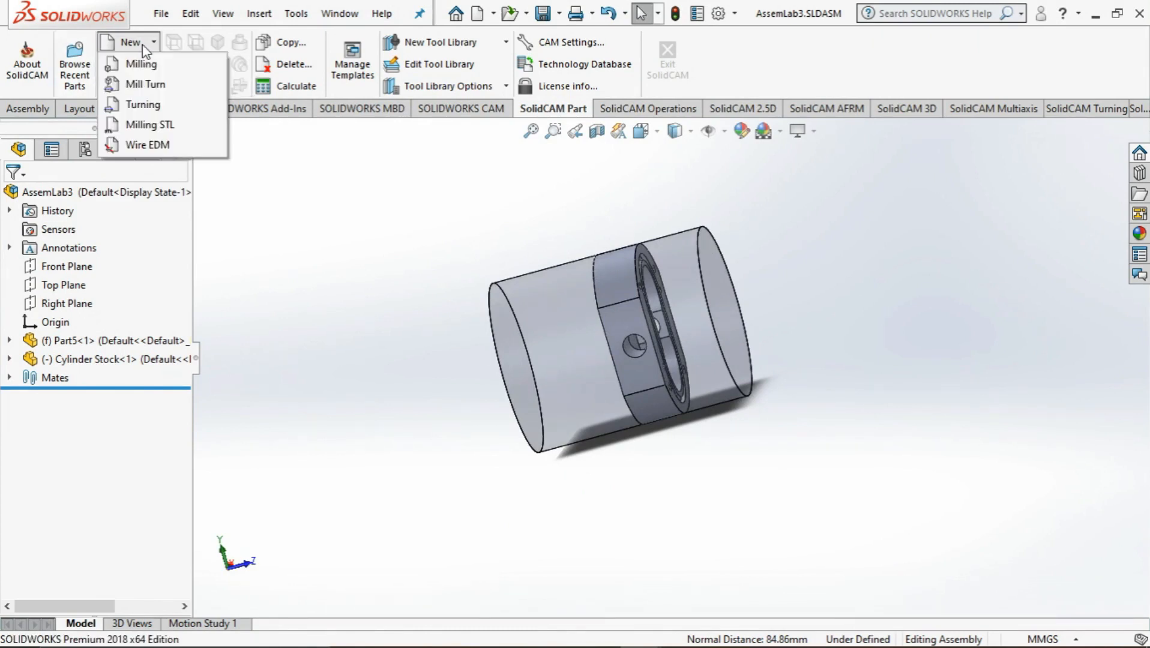
left_click(150, 83)
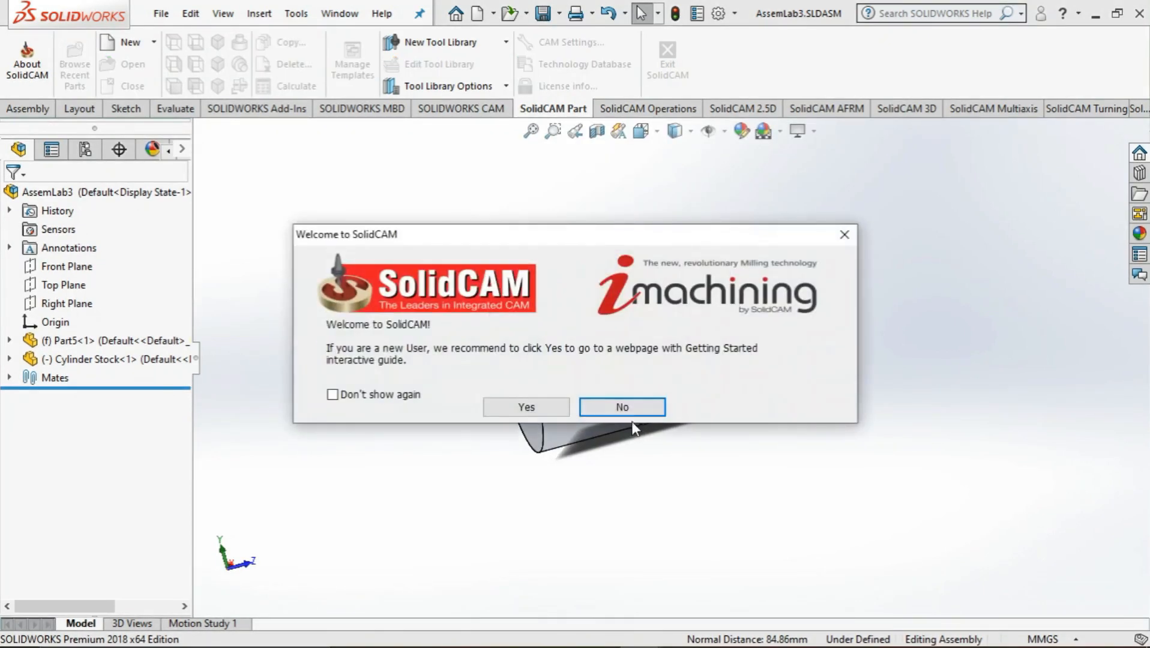
left_click(624, 410)
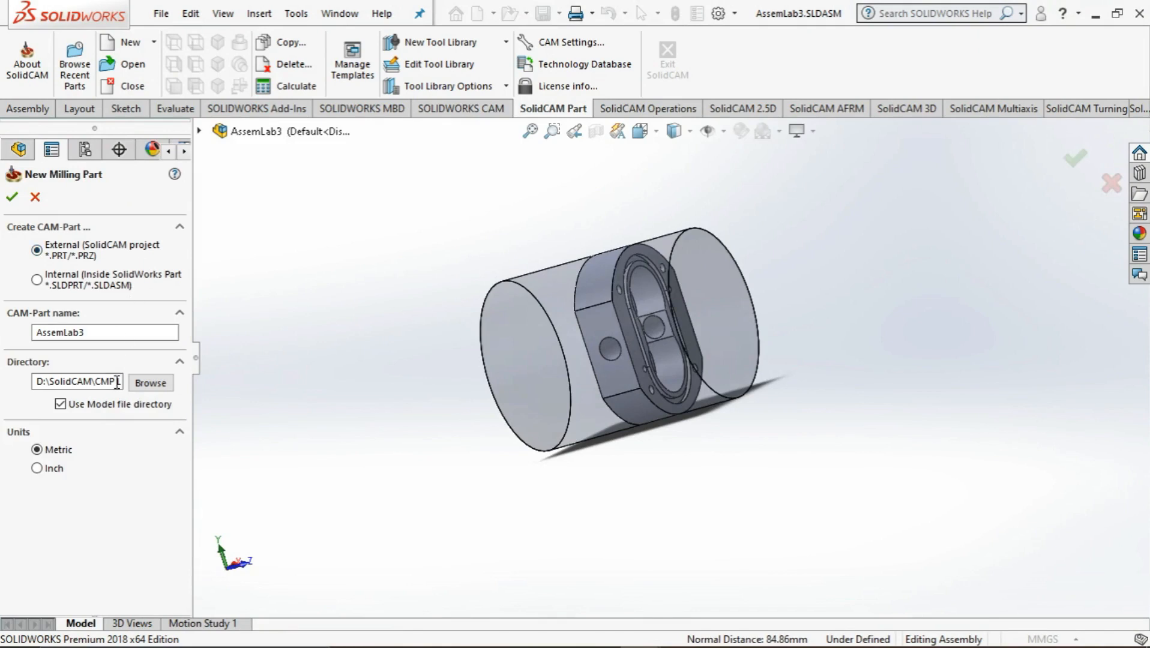
left_click(11, 202)
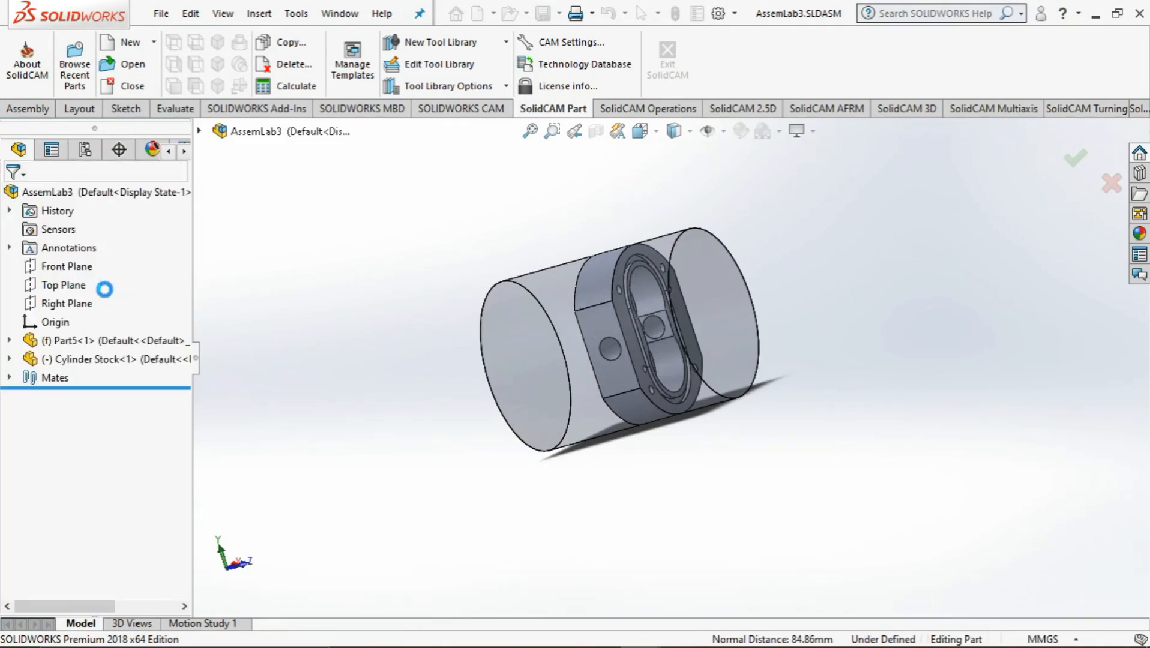
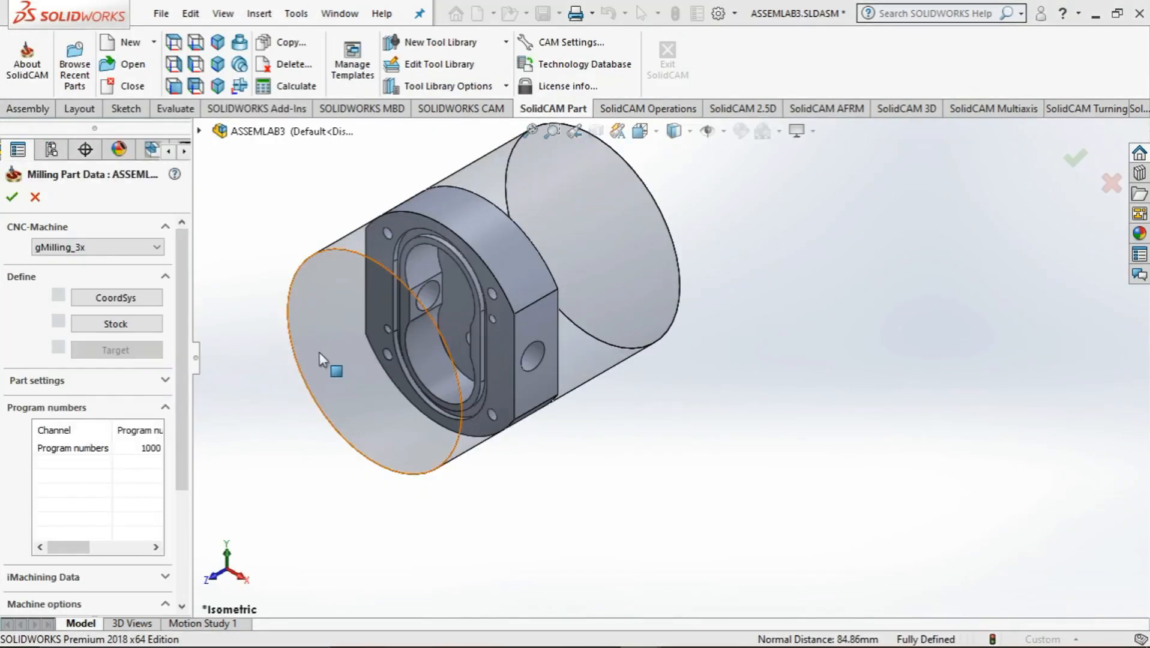
Set the CNC machine to AWEA1000-FANUC and pick the pump body's face around the pocket to define the coordinate system
left_click(93, 247)
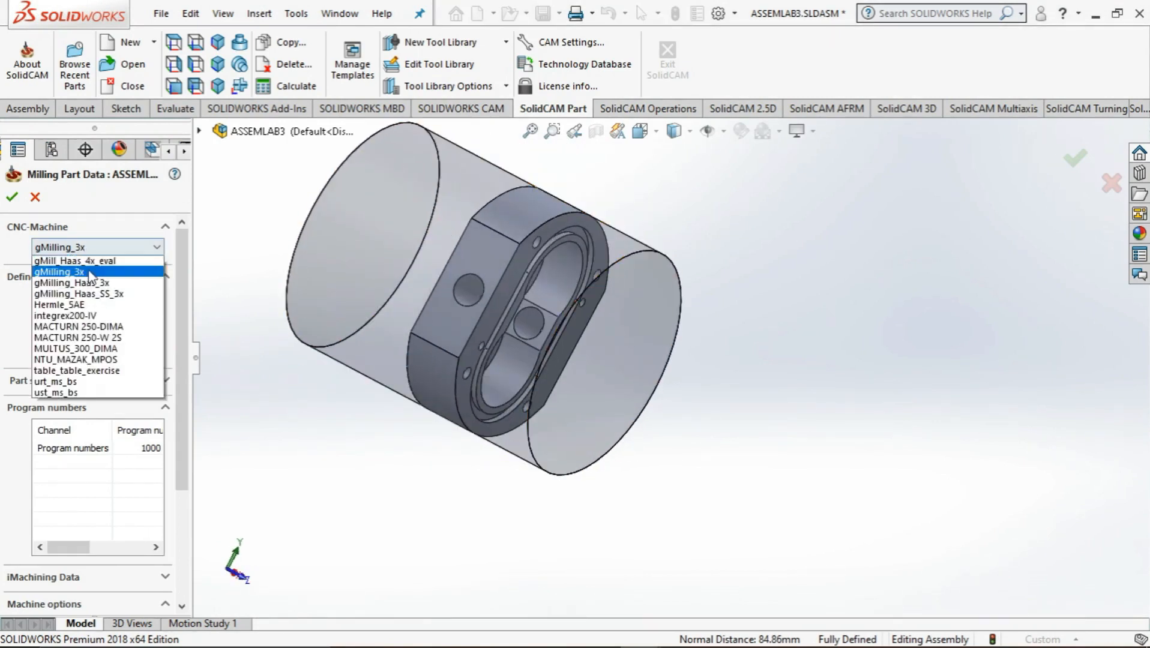
scroll(90, 276, "up", 2)
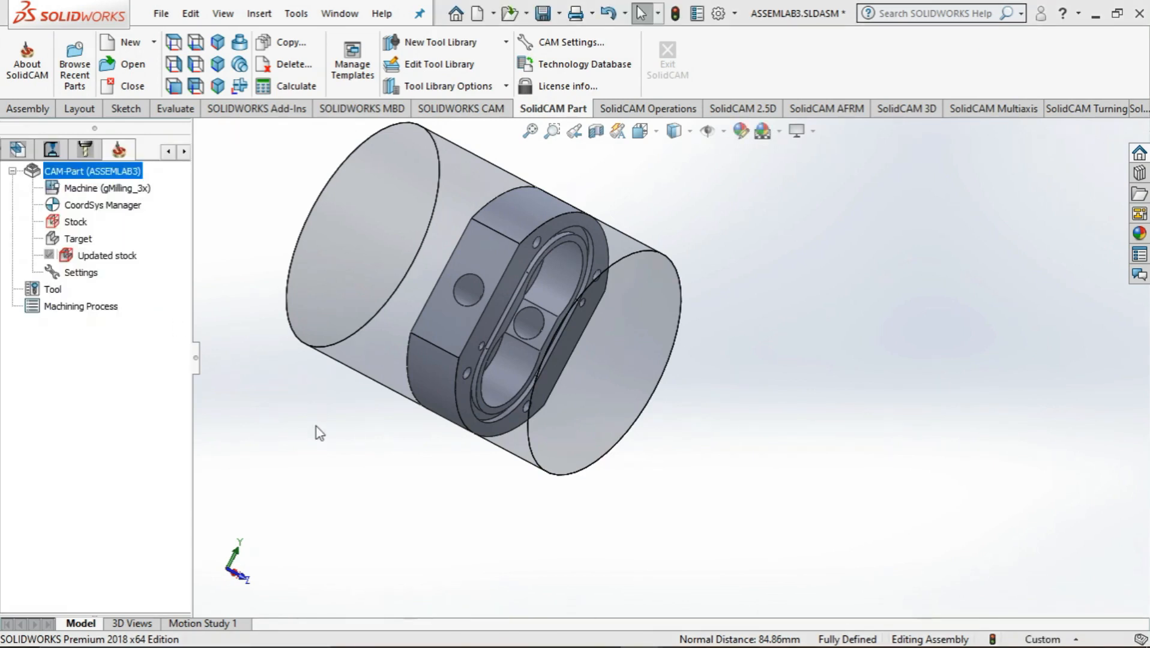
middle_click_drag(269, 357, 282, 321)
left_click(395, 267)
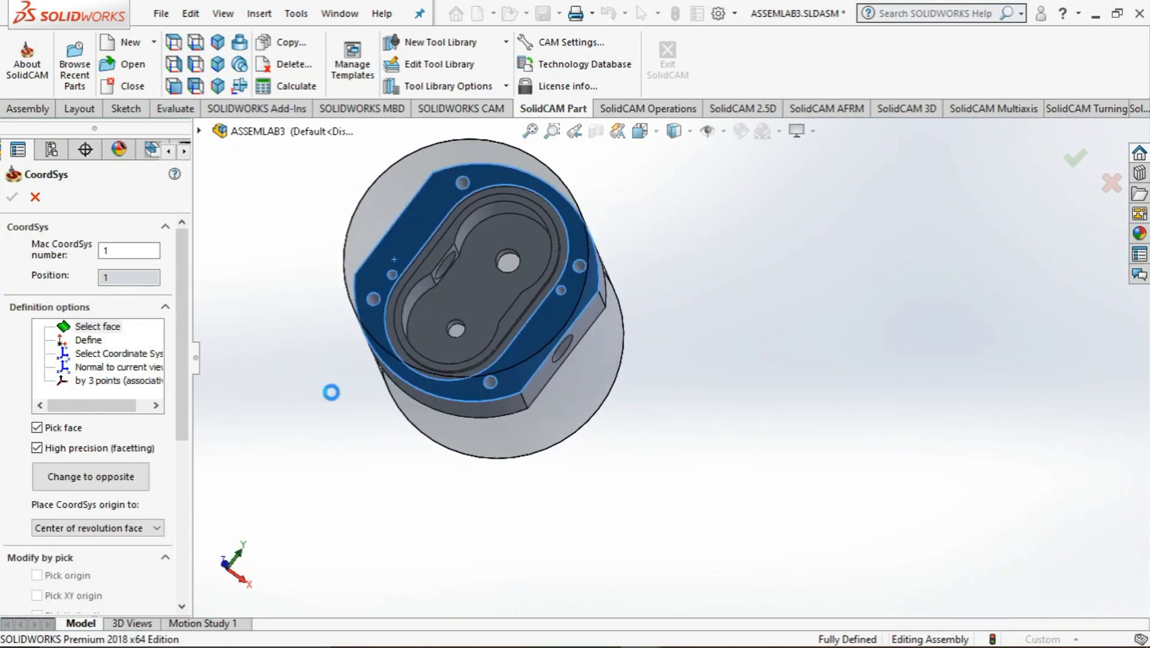
Pick the centre of the pump body's pocket-side face as the origin of the coordinate system
middle_click_drag(261, 438, 293, 343)
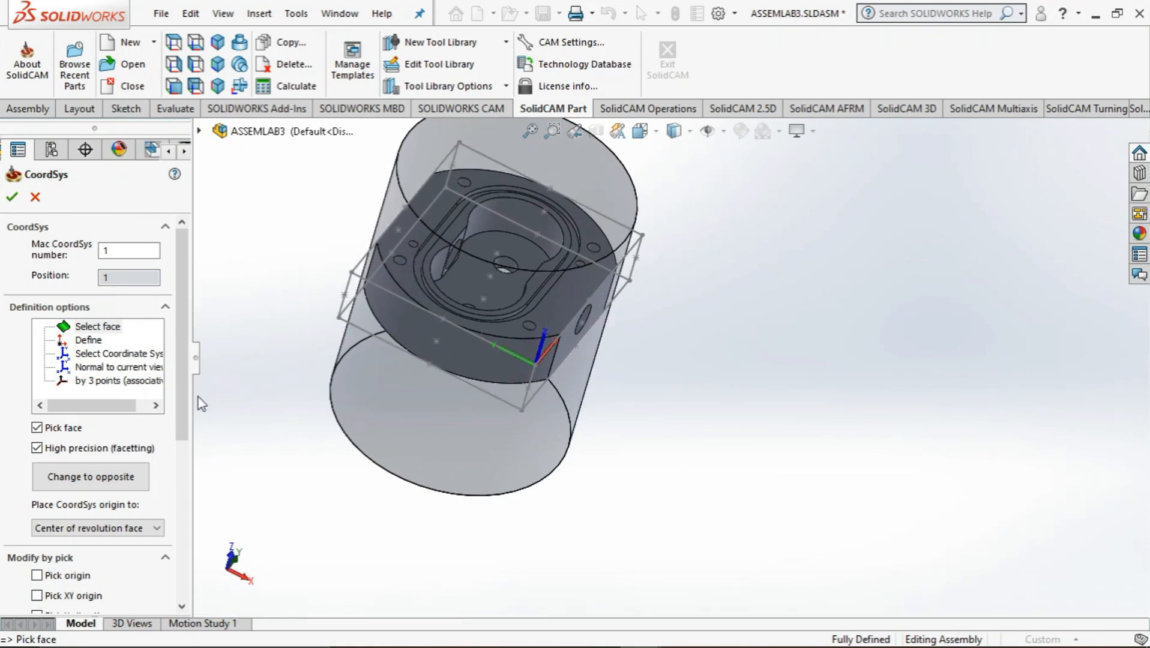
scroll(173, 432, "down", 1)
scroll(173, 432, "down", 4)
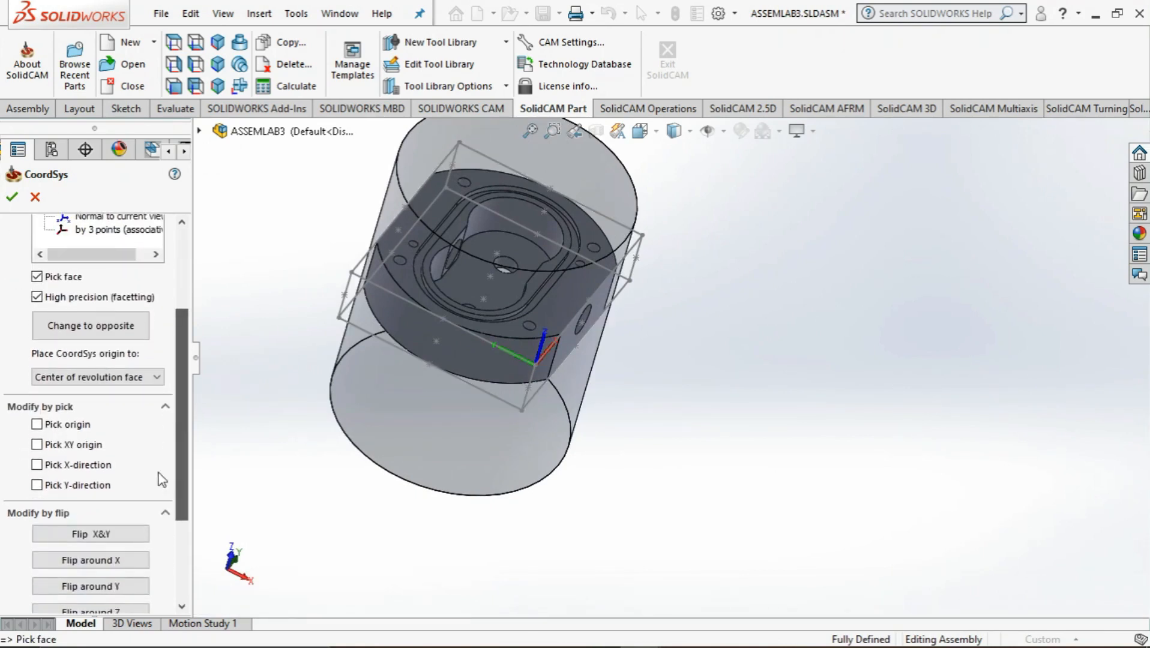
left_click(36, 424)
scroll(504, 262, "down", 4)
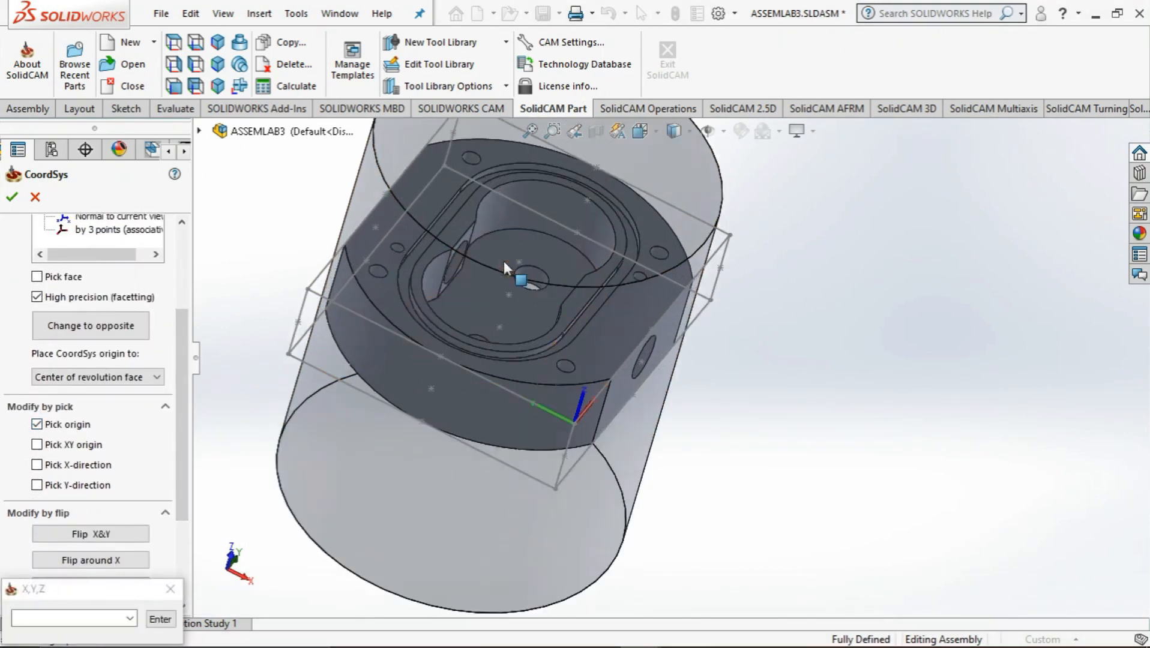
middle_click_drag(584, 313, 501, 286)
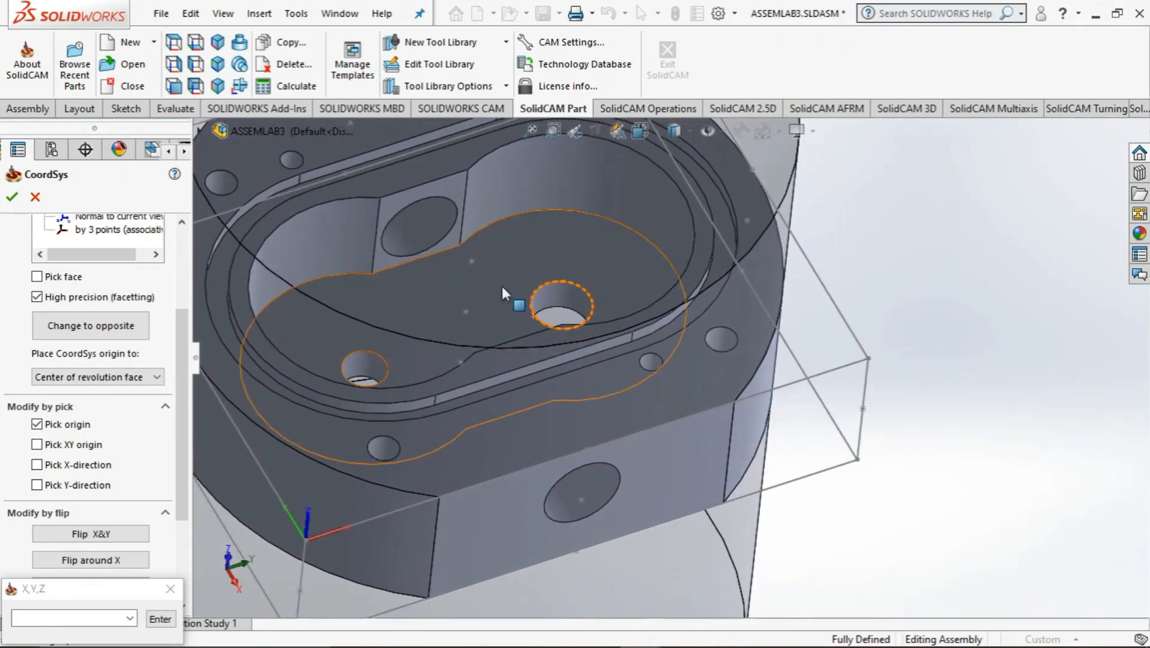
left_click(470, 263)
middle_click_drag(450, 380, 489, 310)
Flip the coordinate system around Z and accept its data to complete position 1 of MAC 1
left_click_drag(181, 479, 181, 534)
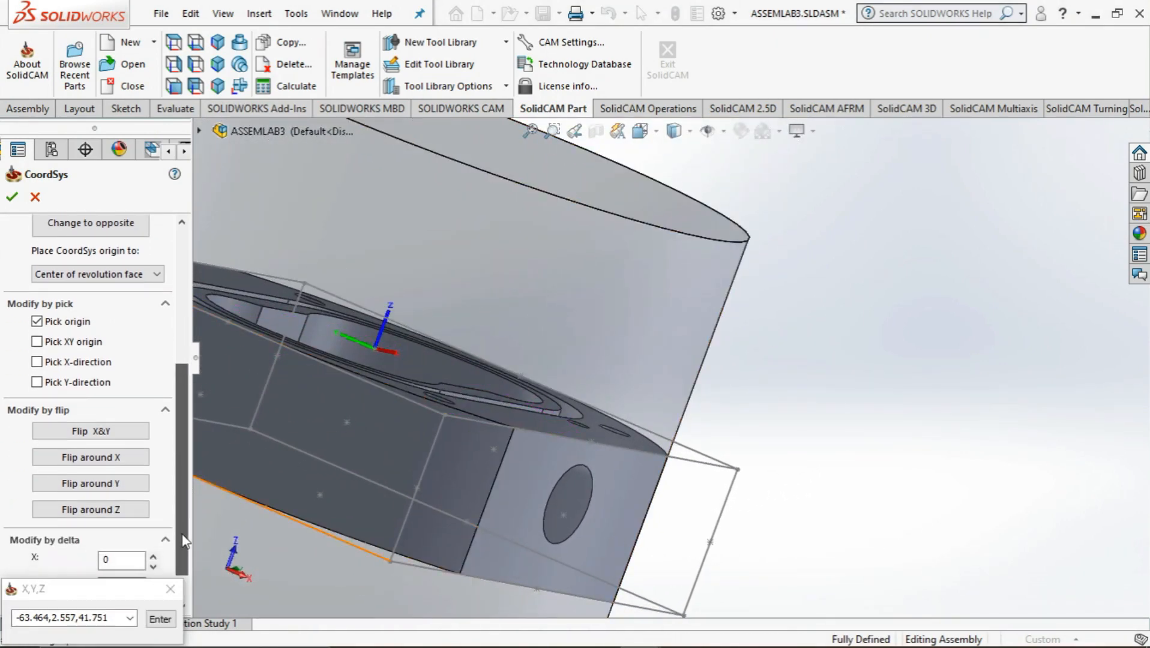
left_click(126, 516)
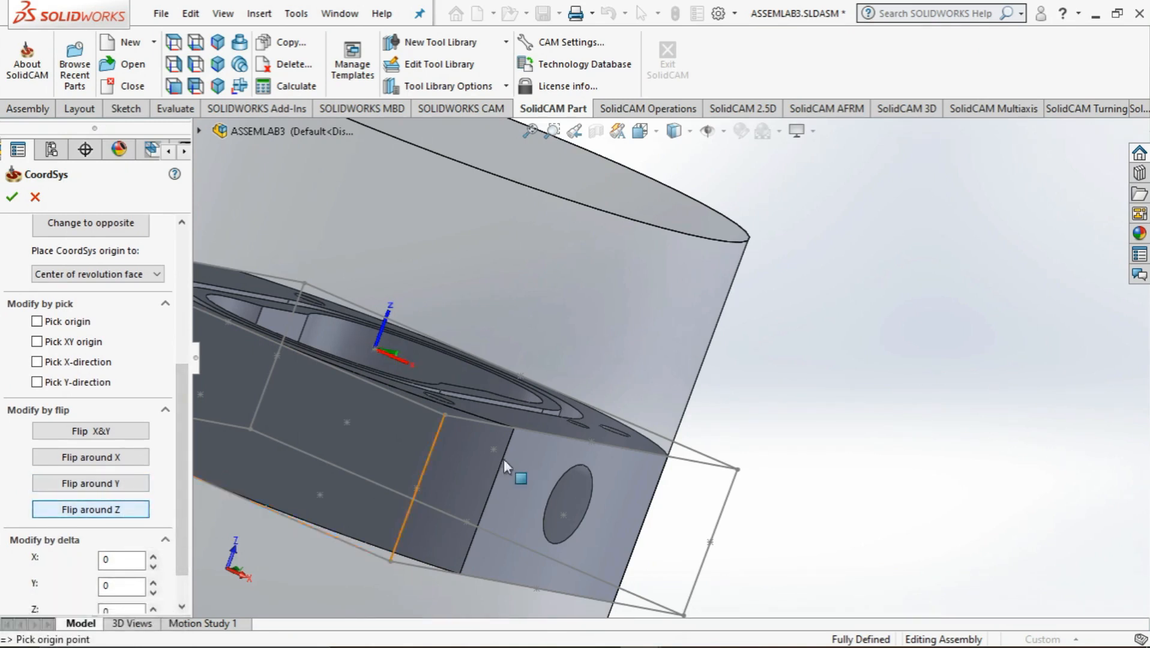
scroll(667, 473, "up", 4)
middle_click_drag(666, 473, 724, 422)
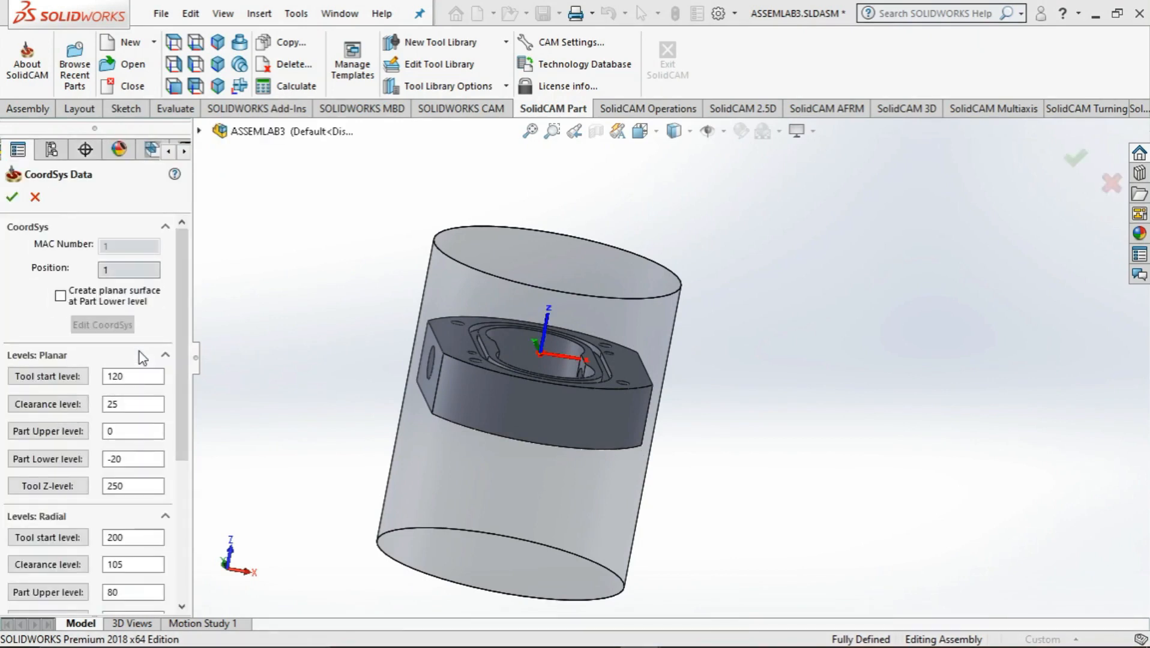
left_click(8, 199)
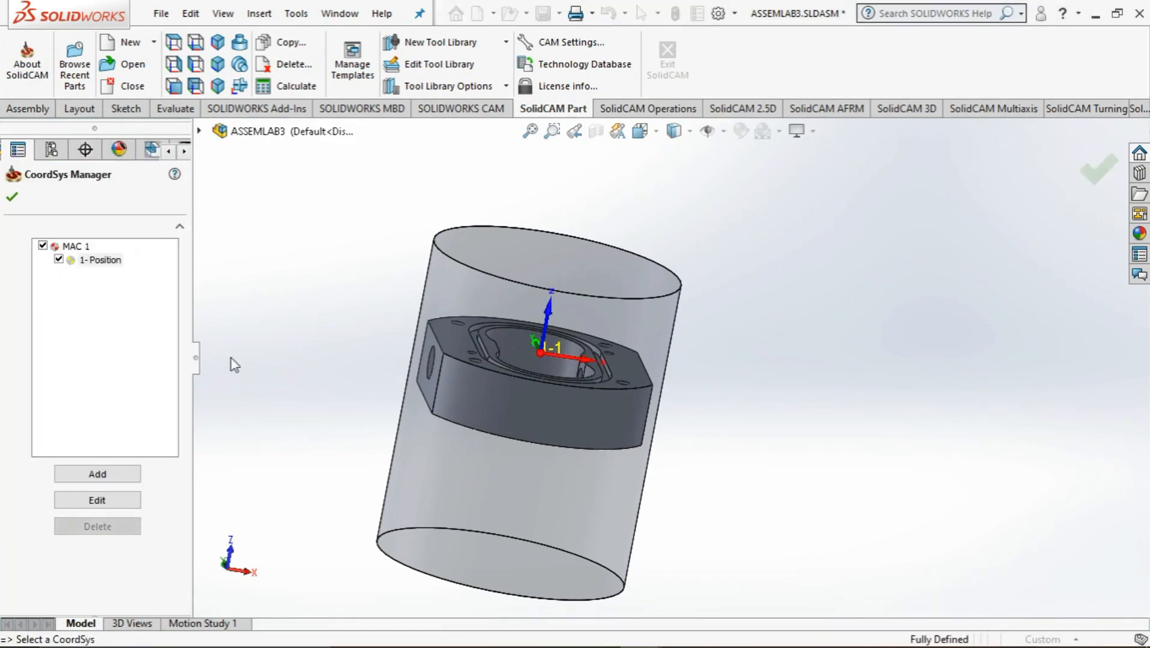
left_click(11, 197)
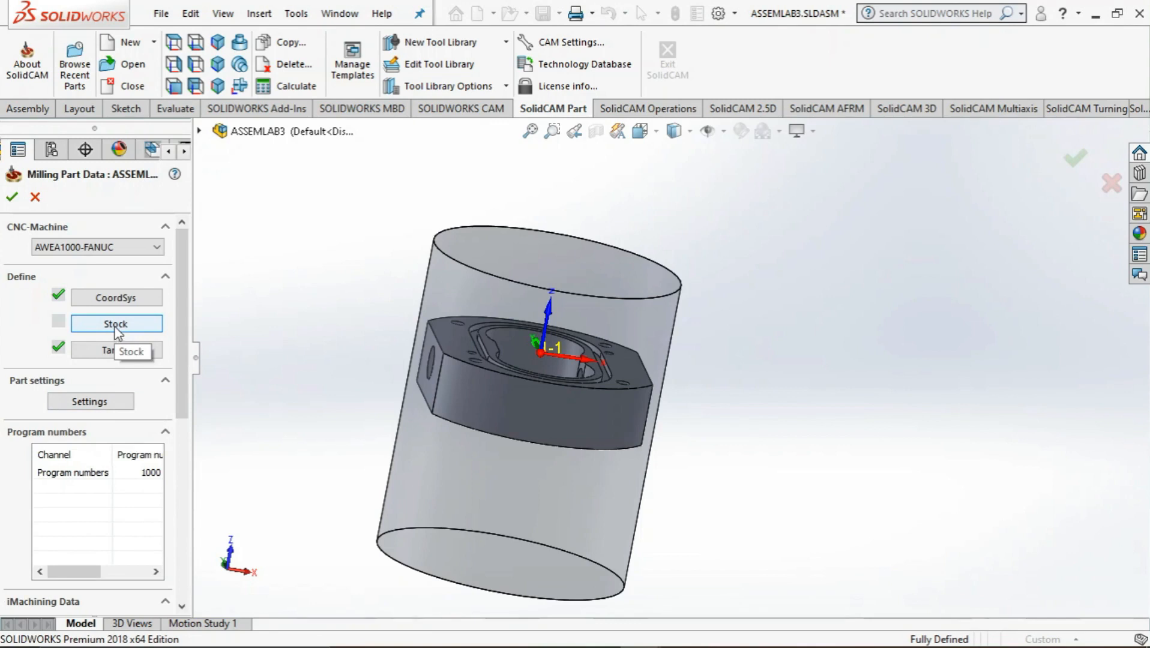
Start the stock definition and set the stock to be defined by 3D Model
left_click(116, 327)
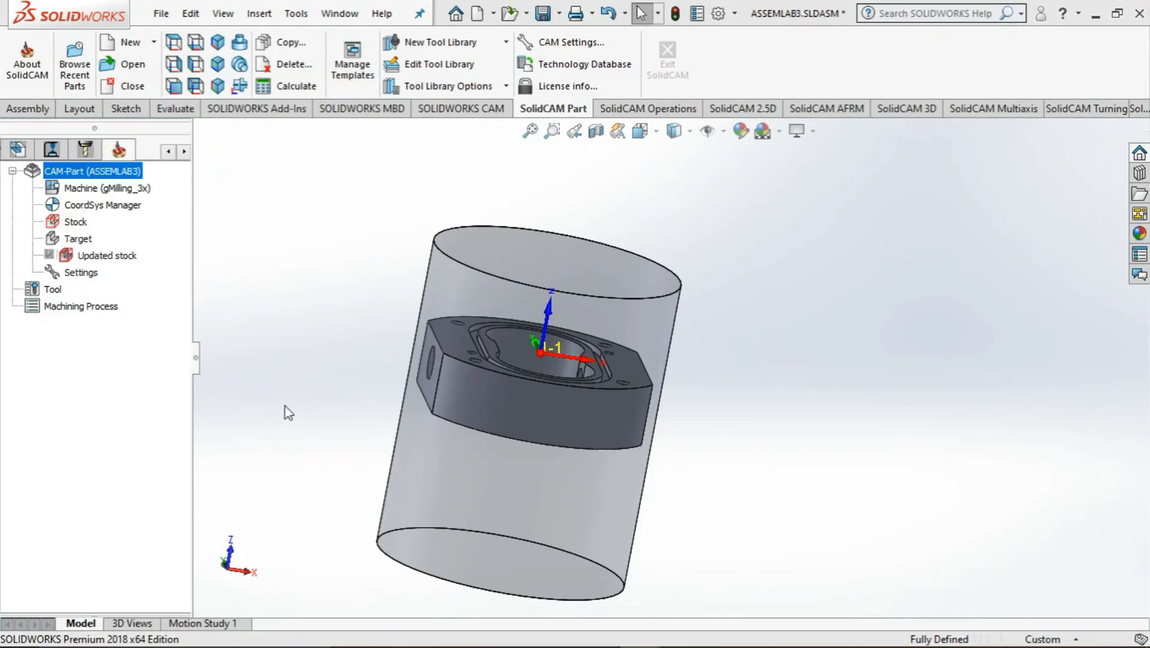
middle_click_drag(343, 407, 467, 315)
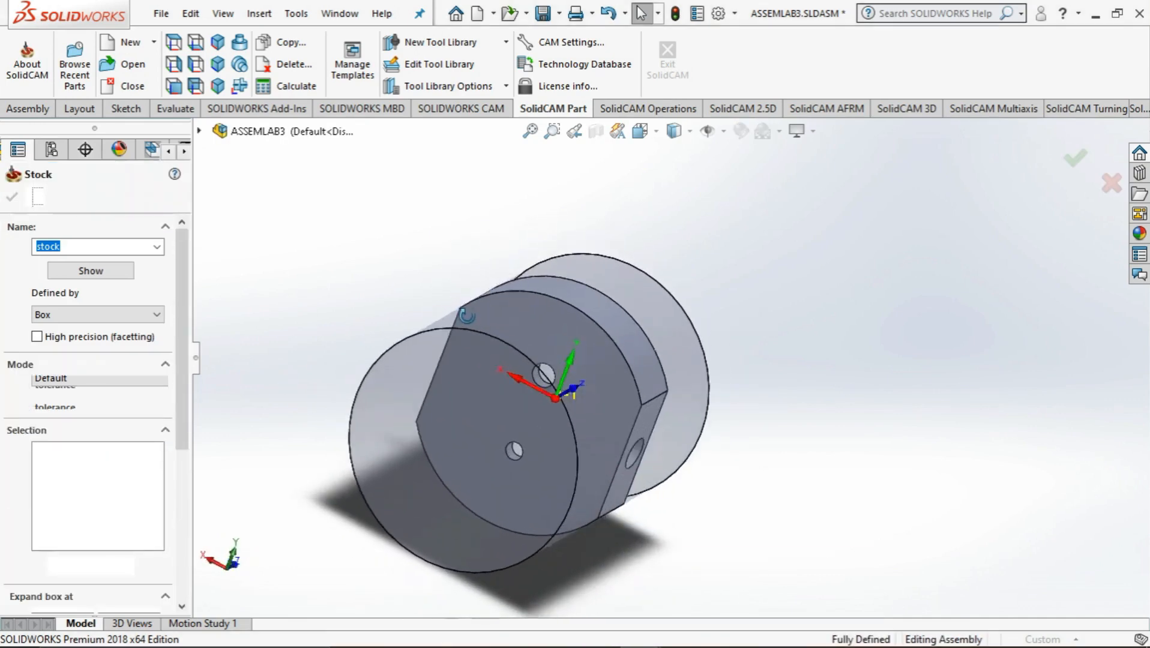
left_click(137, 313)
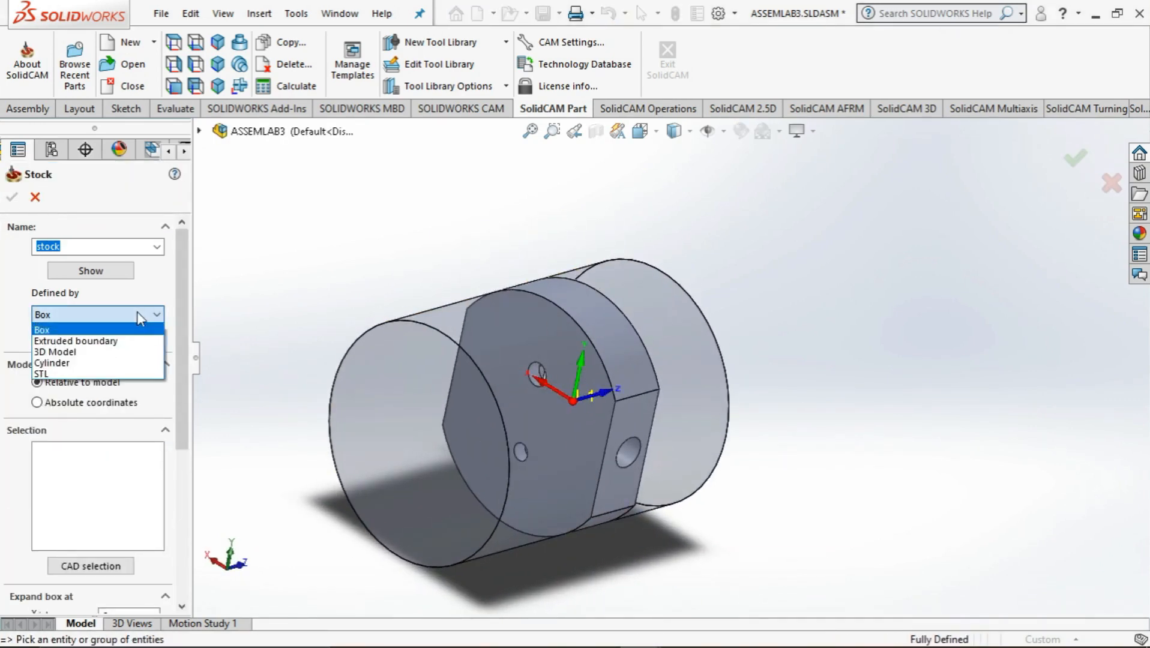
left_click(102, 353)
key("Escape")
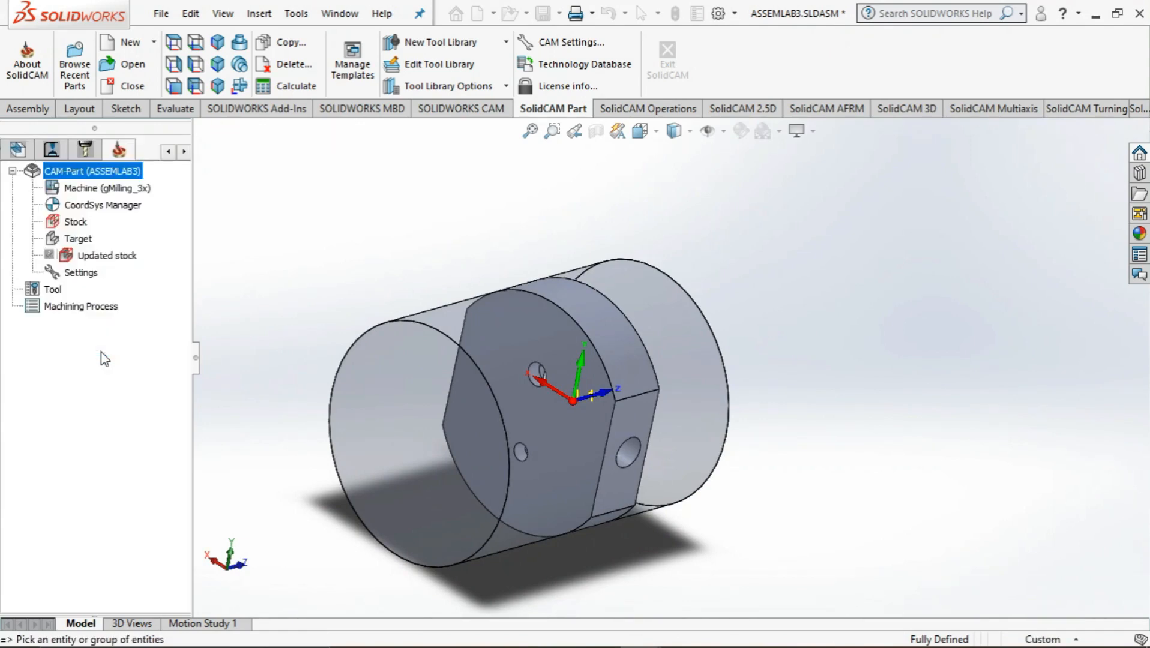
left_click(598, 636)
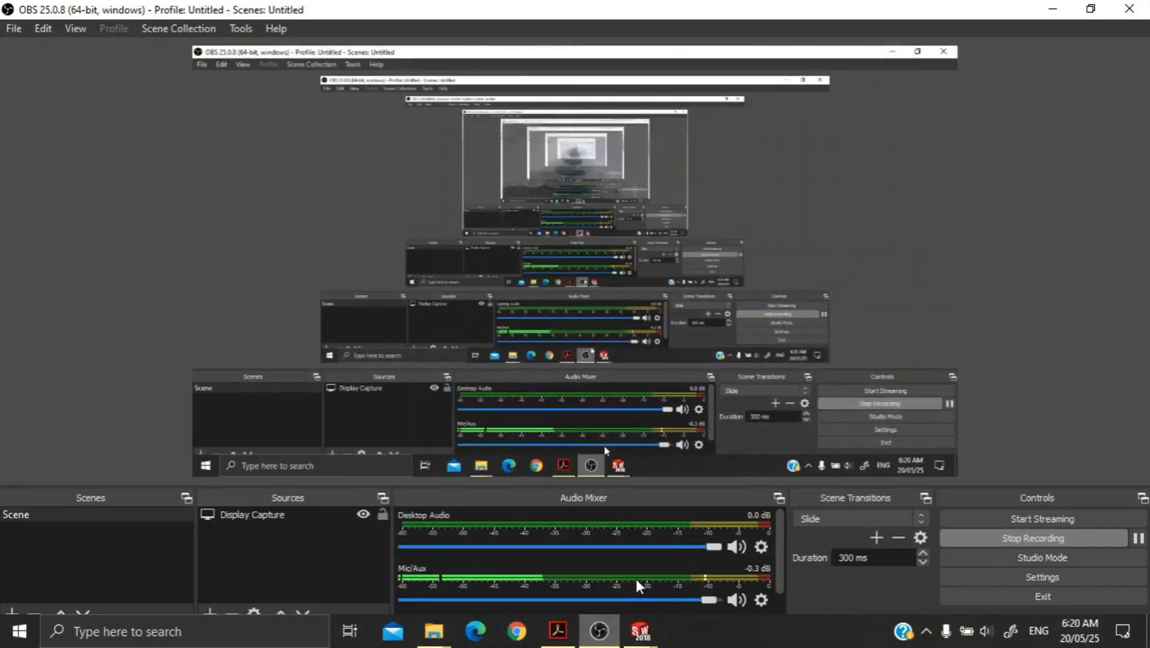
left_click(1050, 10)
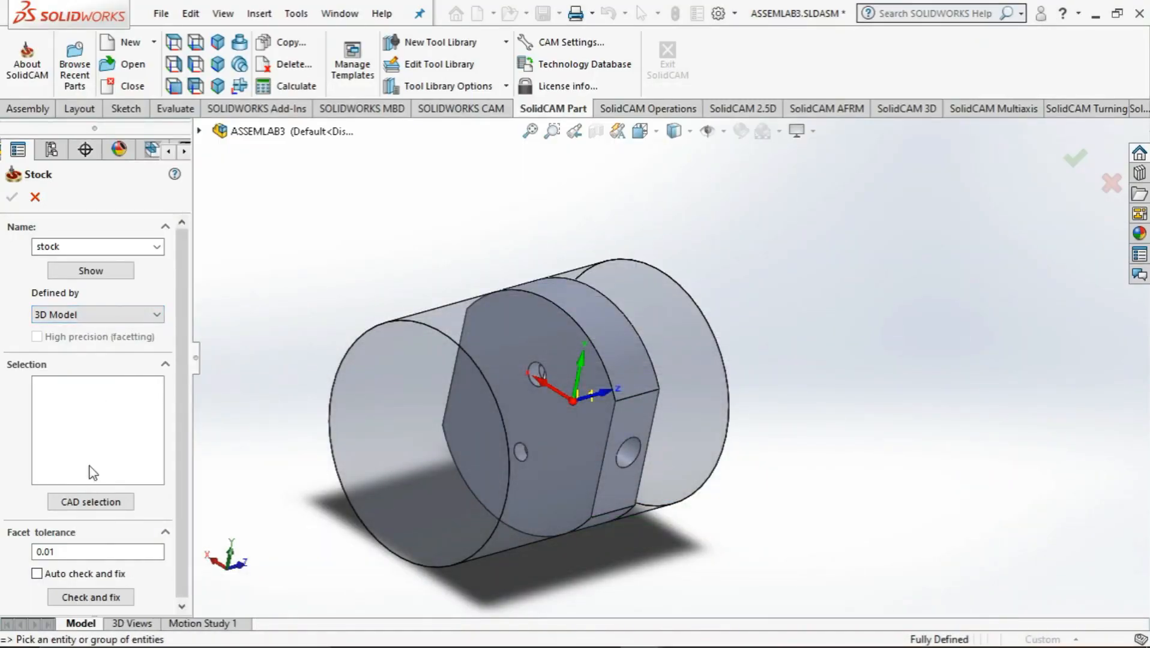
Select the transparent cylinder as the stock's solid and accept the stock definition
left_click(97, 503)
left_click(394, 363)
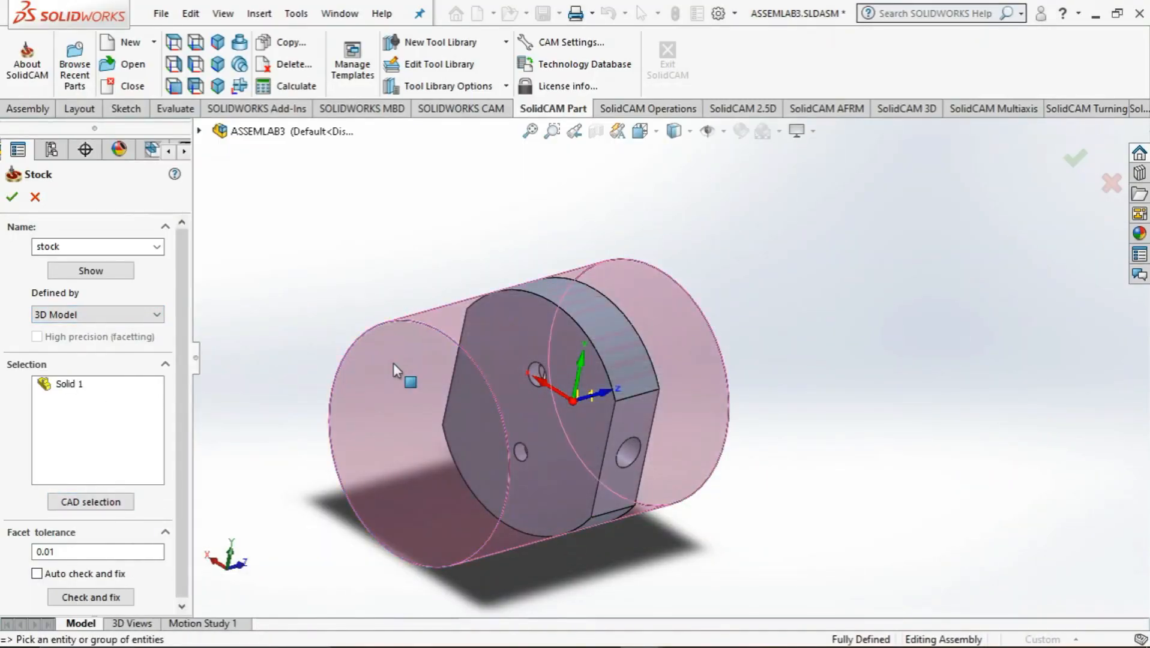
middle_click_drag(312, 427, 251, 415)
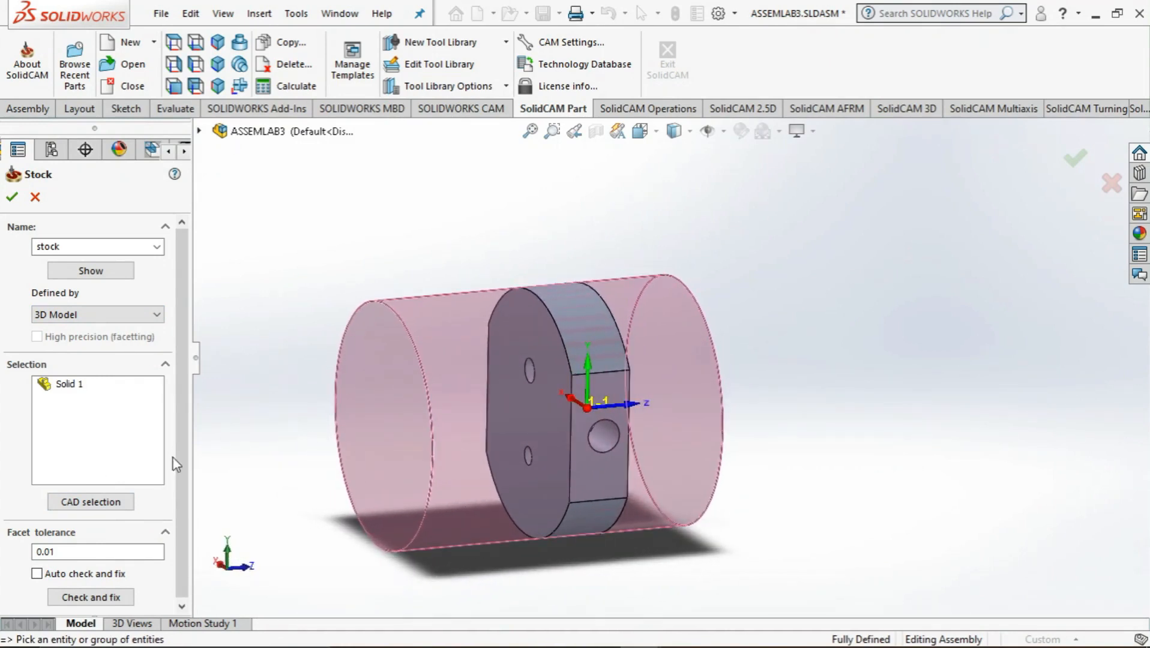
left_click(12, 197)
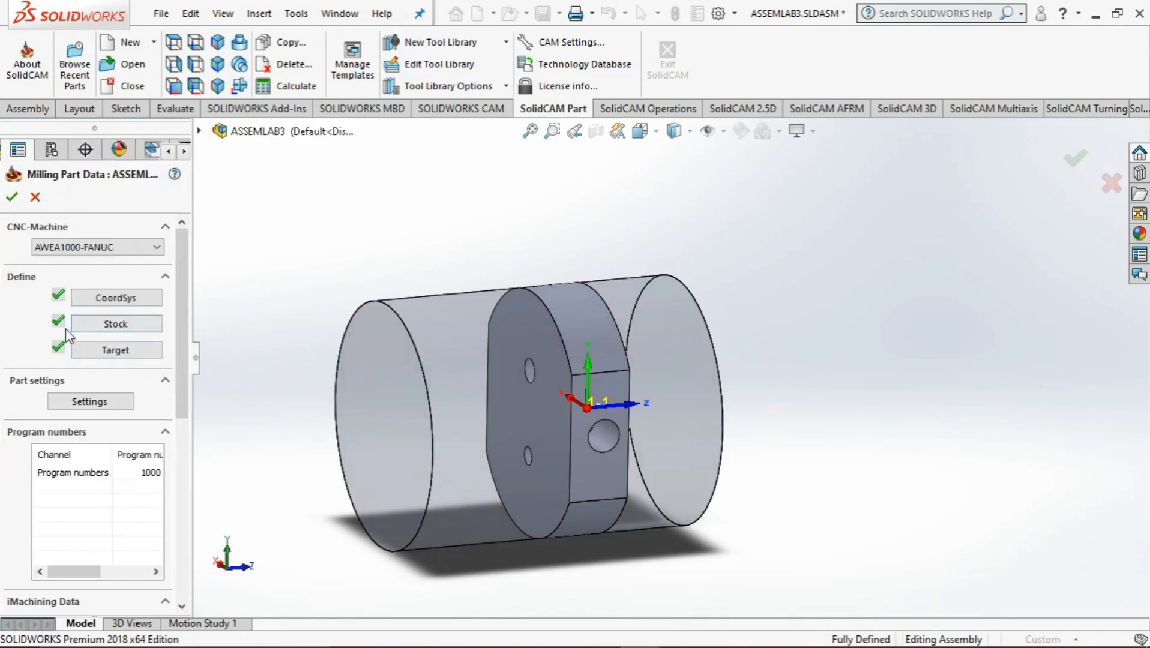
Open position 1 of MAC 1 for editing and start redefining its coordinate system
left_click_drag(182, 308, 198, 234)
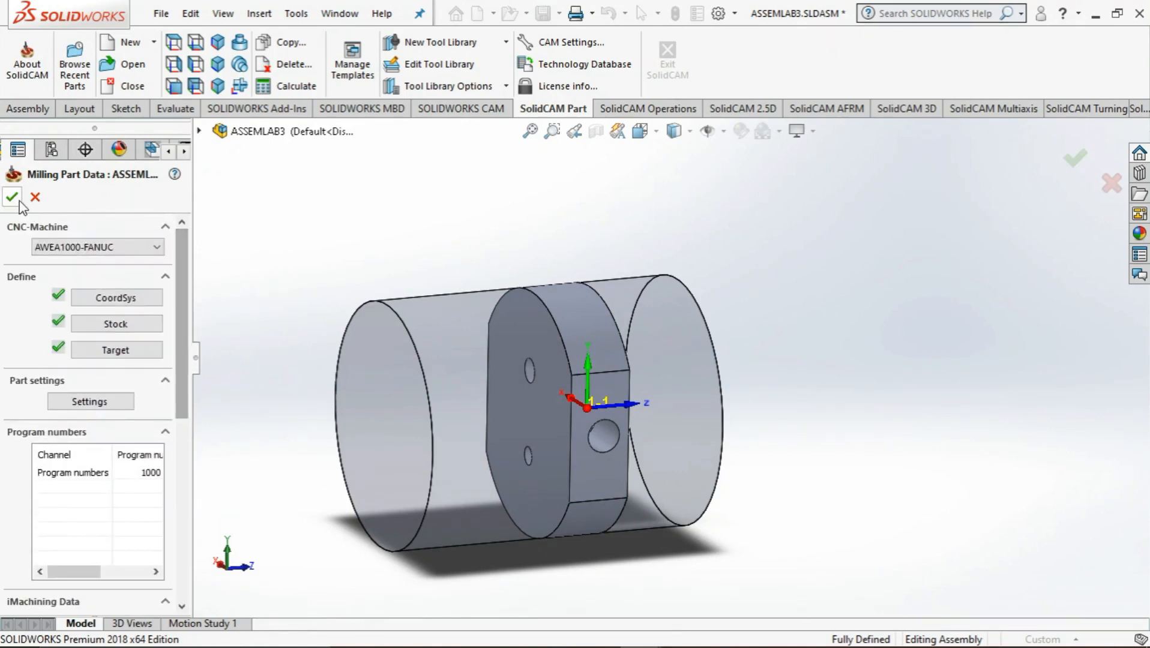
middle_click_drag(746, 411, 720, 375)
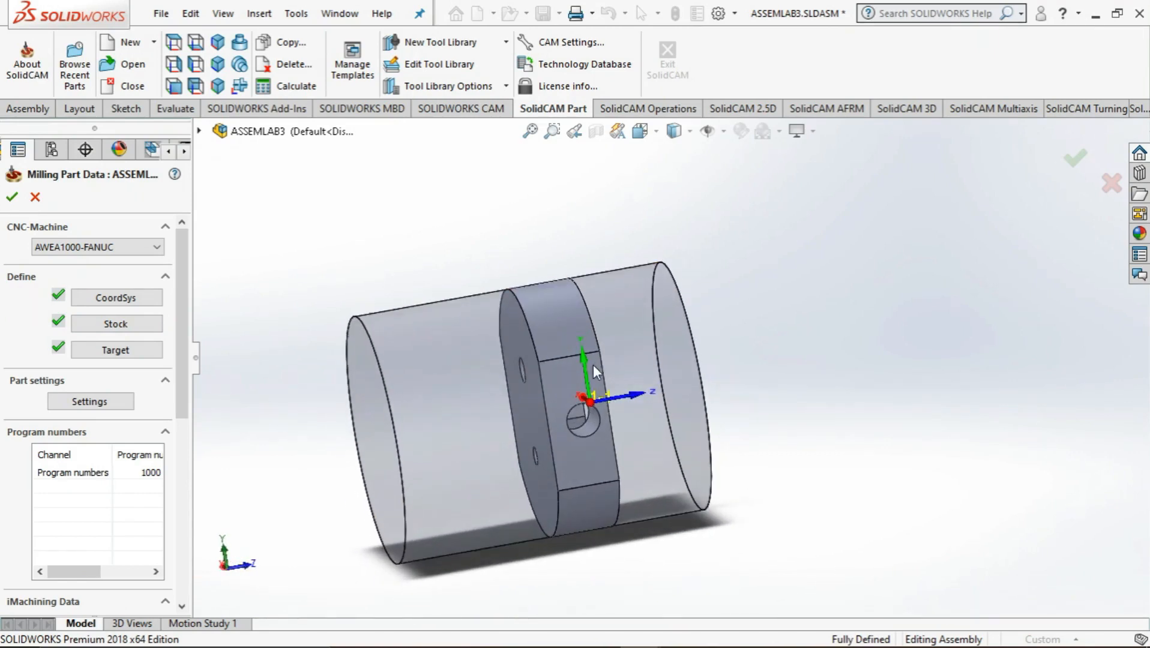
left_click(133, 303)
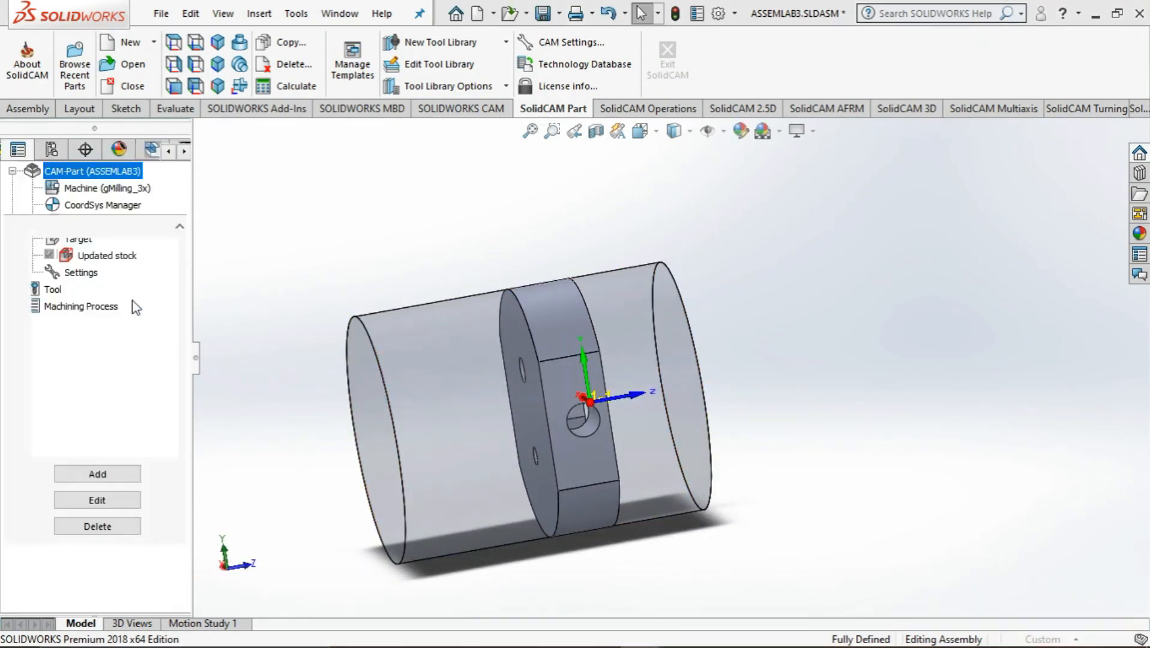
left_click(103, 503)
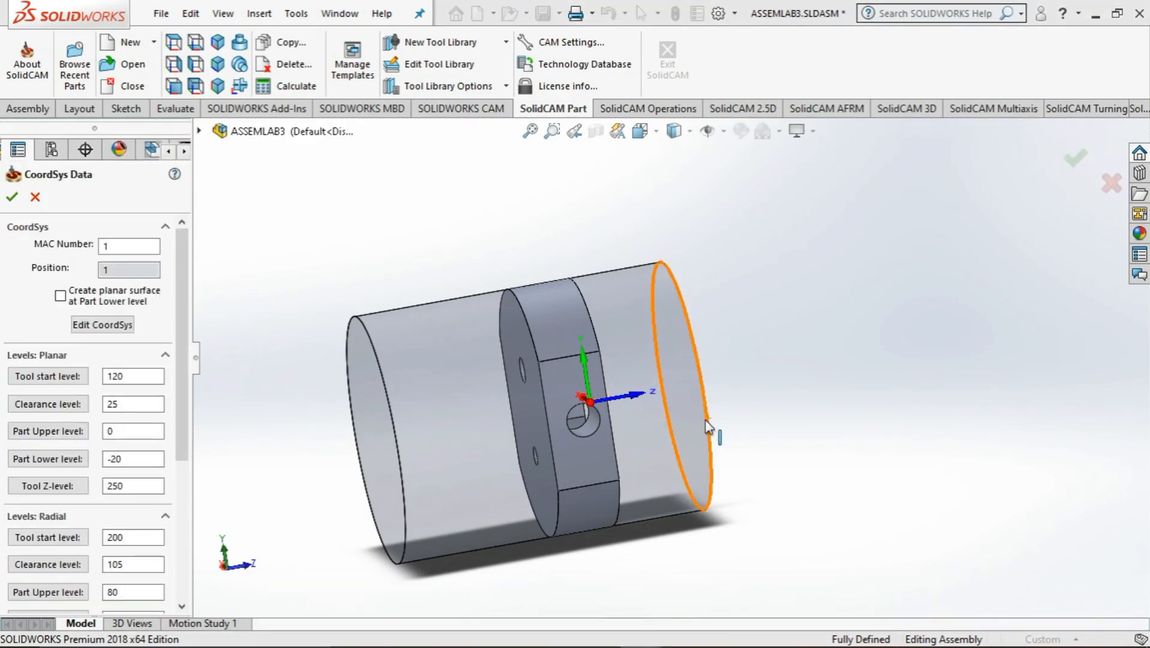
left_click(102, 325)
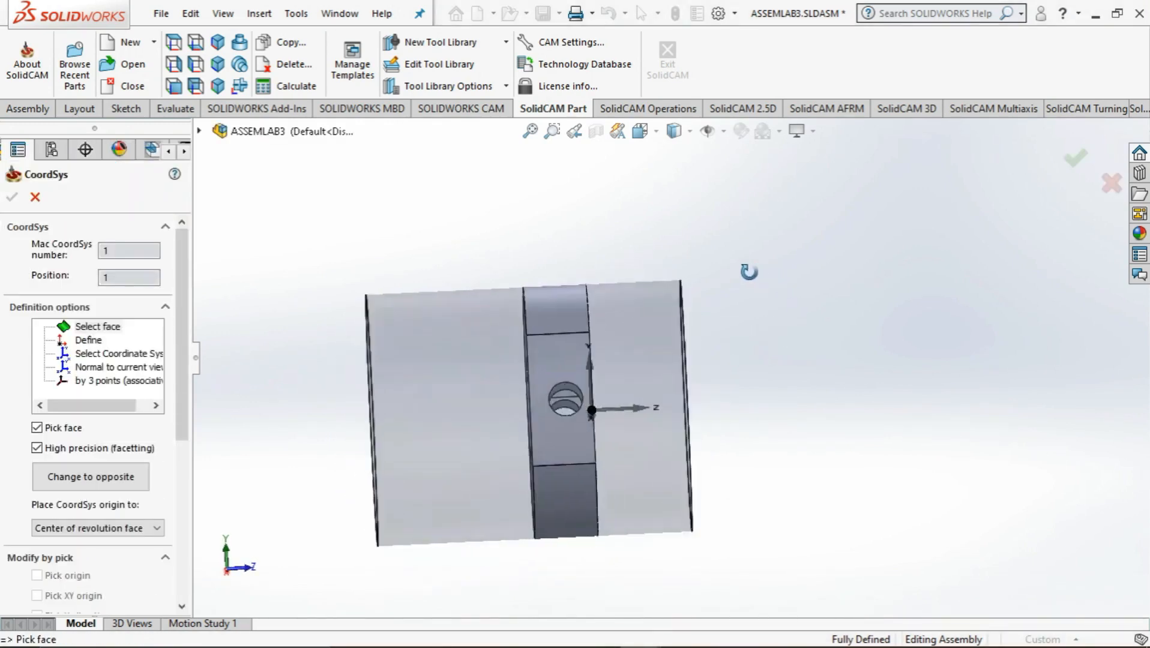
Redefine the coordinate system on the stock cylinder's end face above the pump body's pocket instead of the pump body face
middle_click_drag(731, 289, 754, 467)
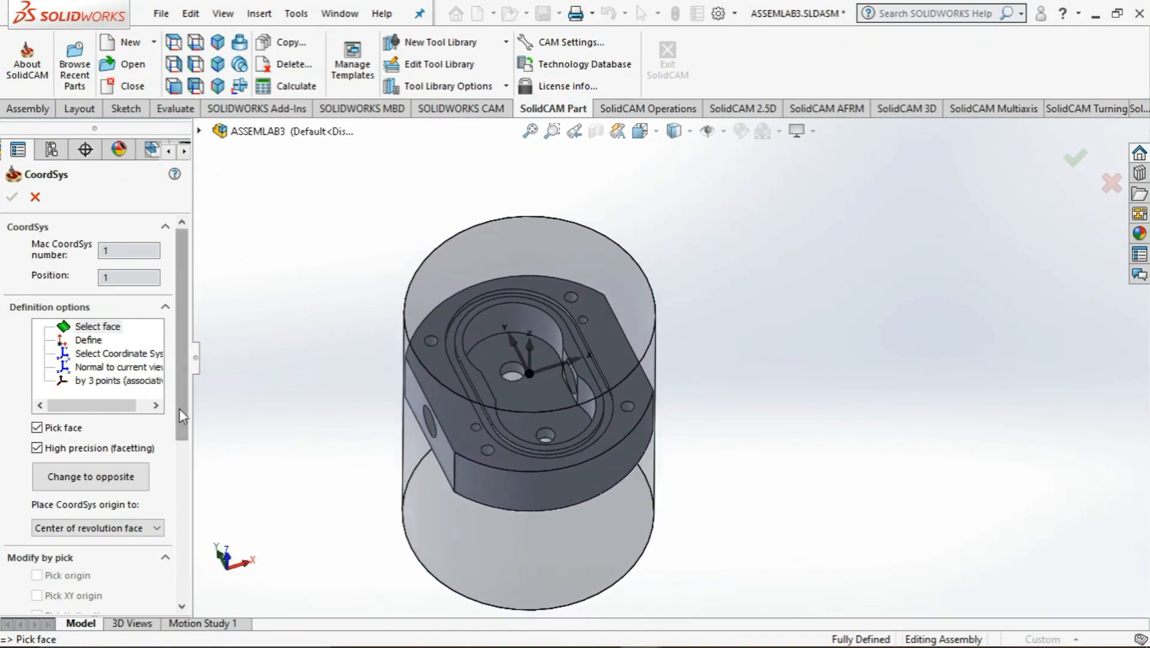
mouse_move(180, 410)
left_mouse_down()
mouse_move(182, 510)
mouse_move(177, 396)
left_mouse_up()
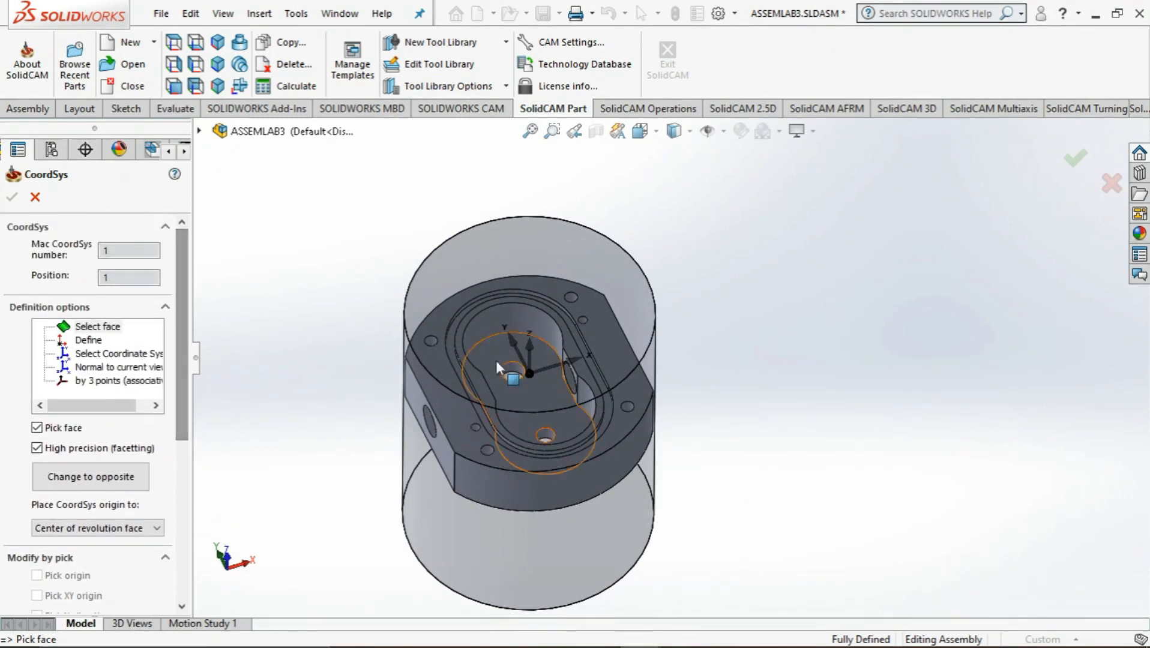
mouse_move(334, 374)
middle_mouse_down()
mouse_move(329, 346)
mouse_move(321, 361)
mouse_move(336, 366)
middle_mouse_up()
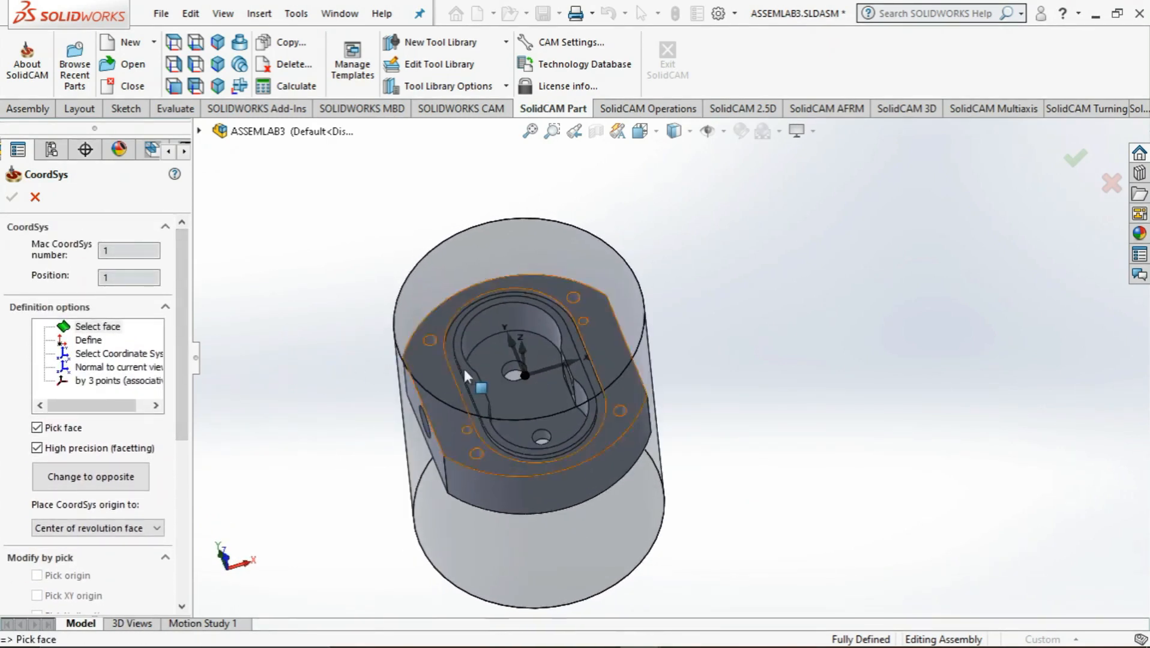
left_click(432, 375)
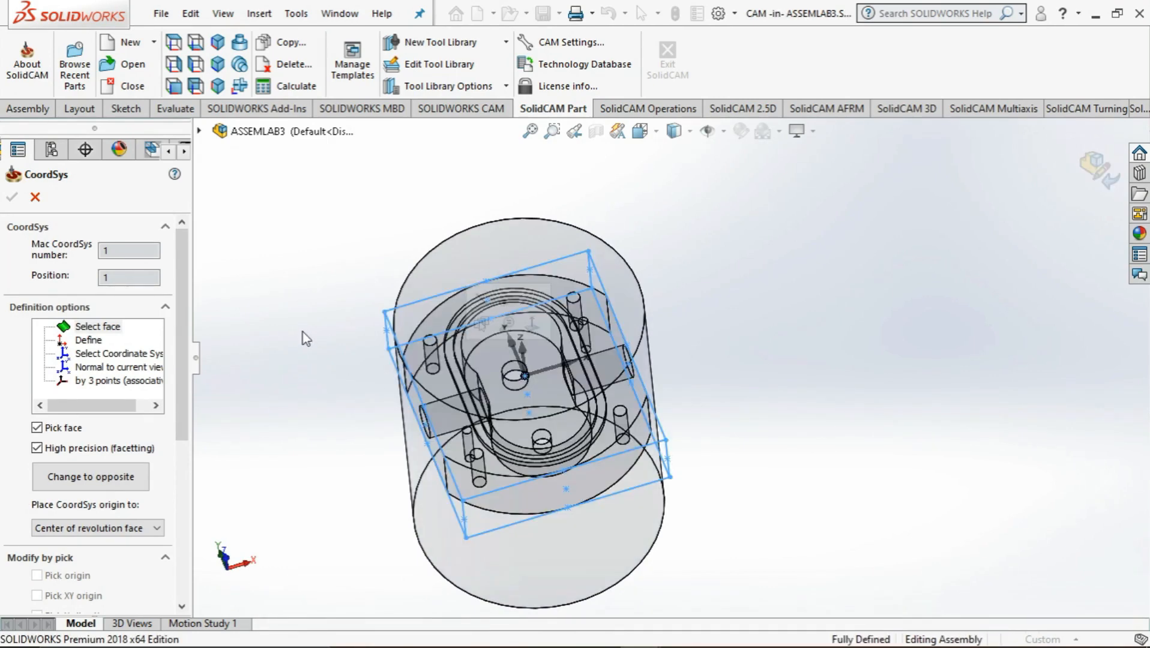
middle_click_drag(303, 336, 360, 276)
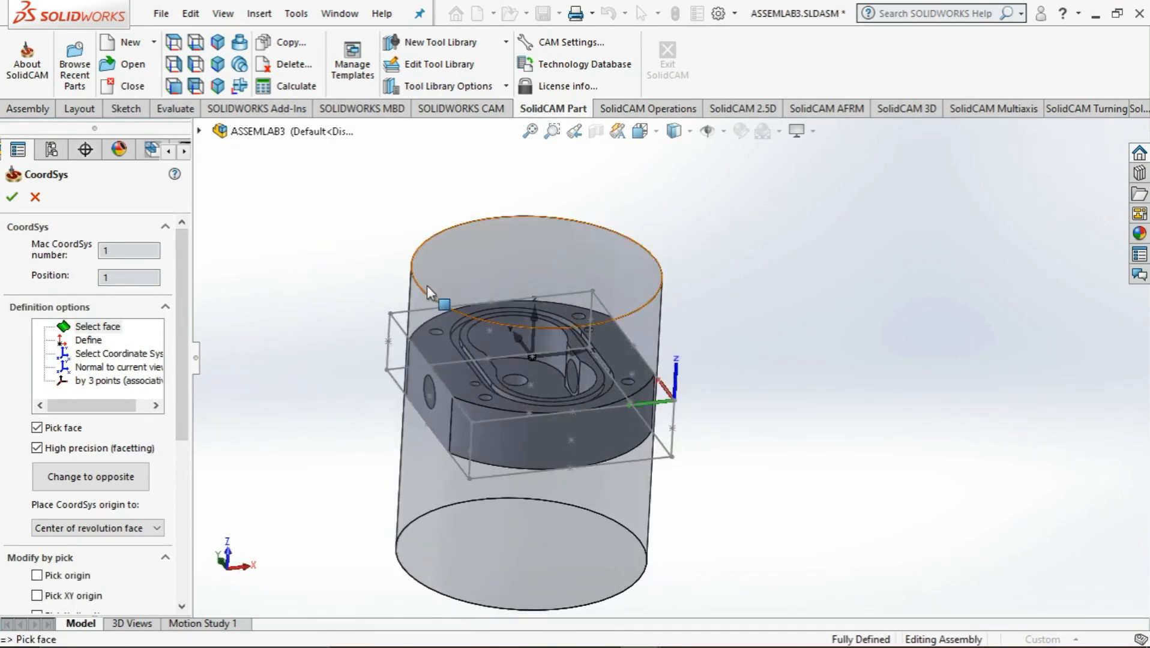
left_click(426, 282)
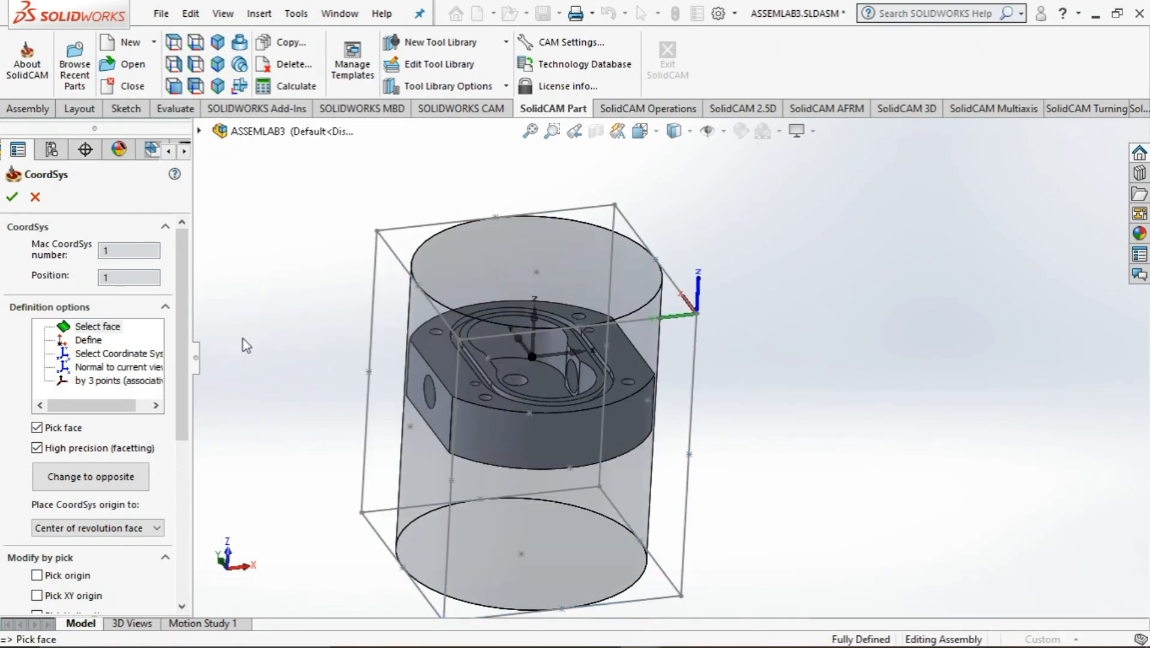
Pick the centre of the stock cylinder's end face above the pocket as the new coordinate system origin
middle_click_drag(819, 400, 761, 387)
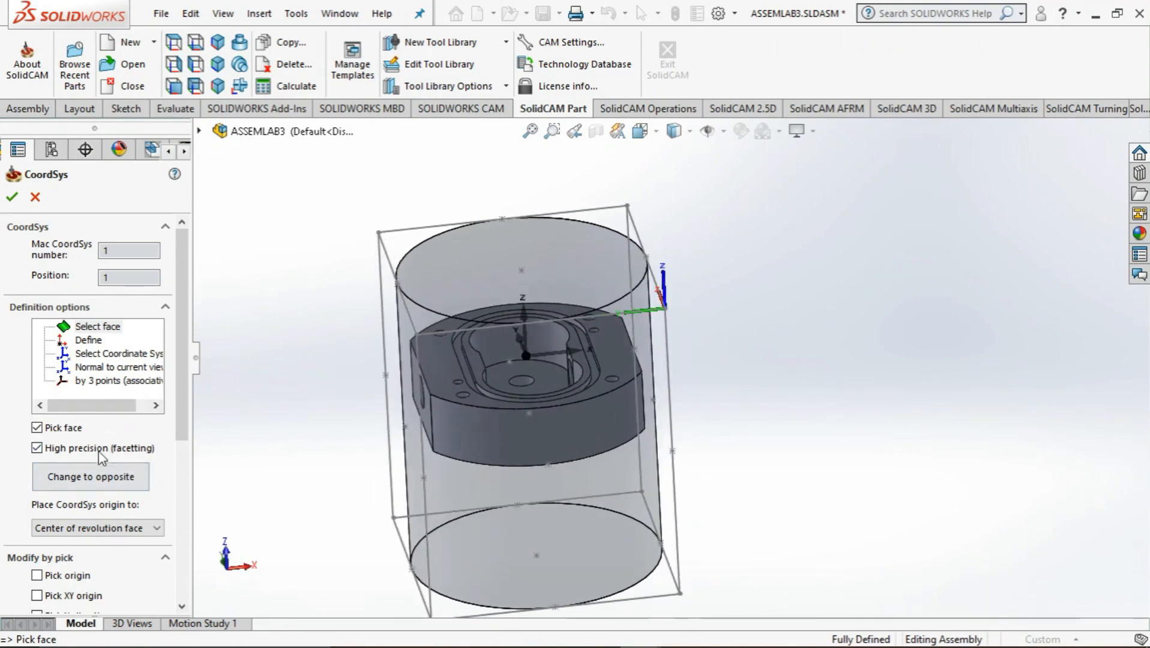
scroll(108, 468, "down", 3)
left_click(37, 460)
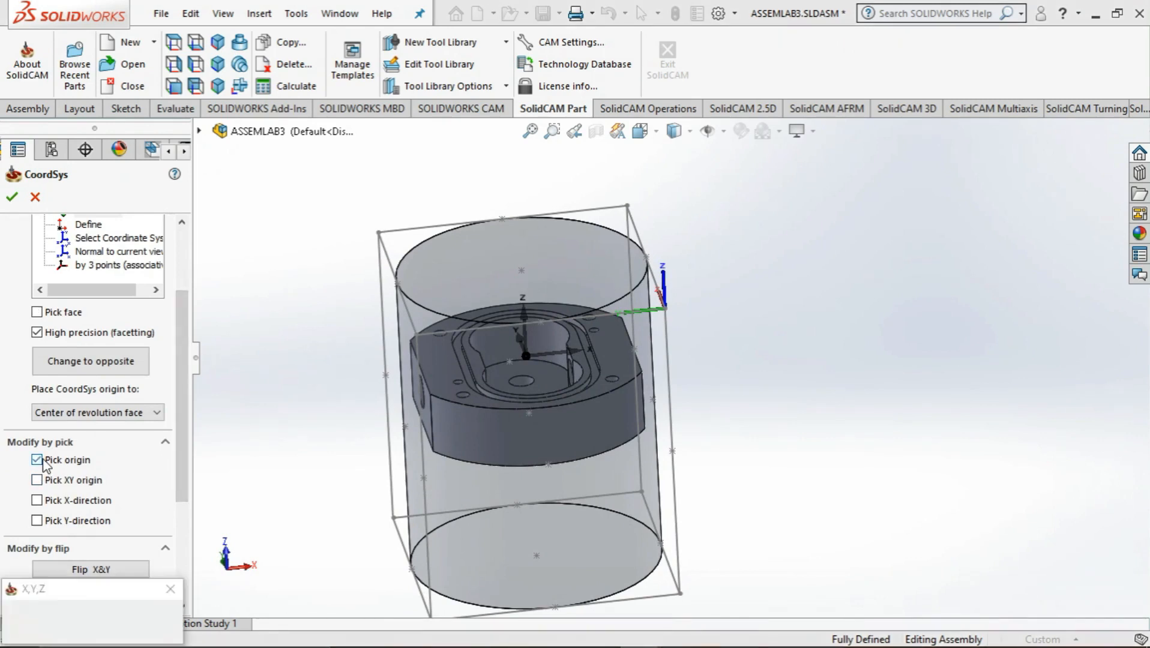
left_click(522, 269)
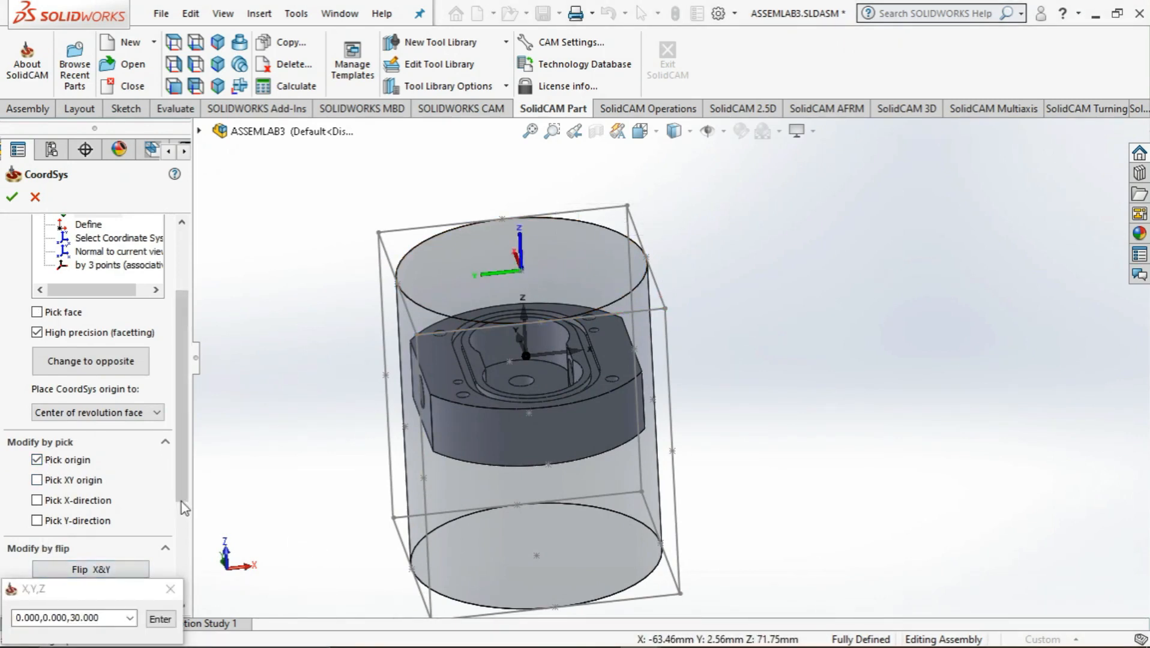
Flip the coordinate system around Z until its X axis points in the model's X direction
left_click_drag(181, 501, 177, 600)
left_click(99, 466)
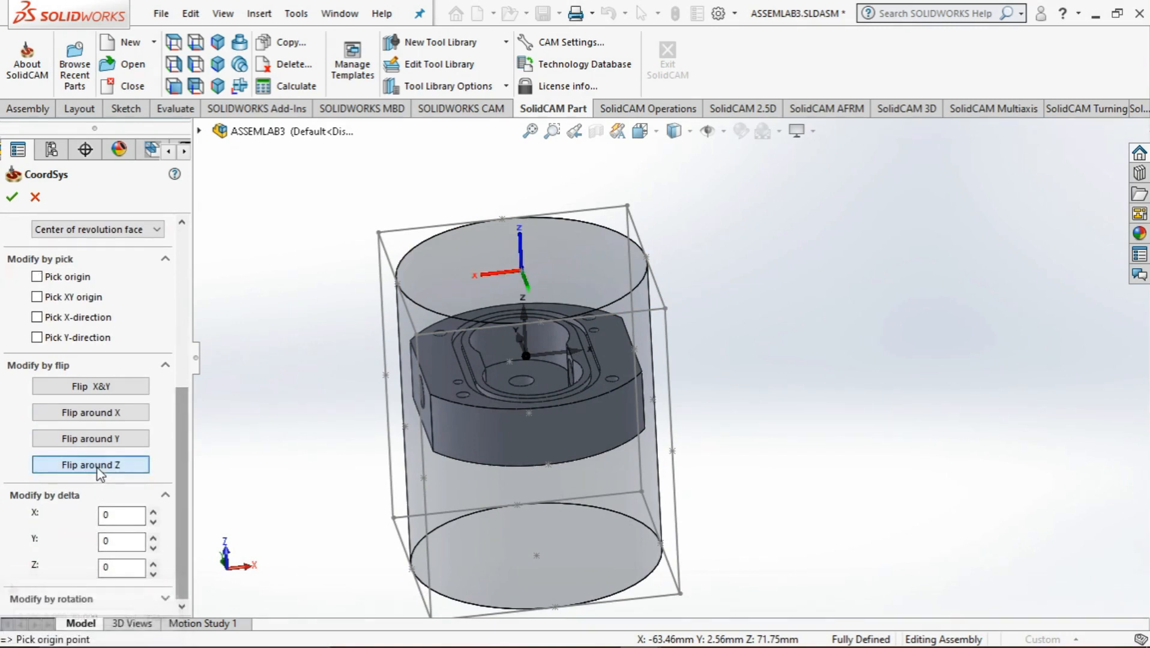
left_click(97, 467)
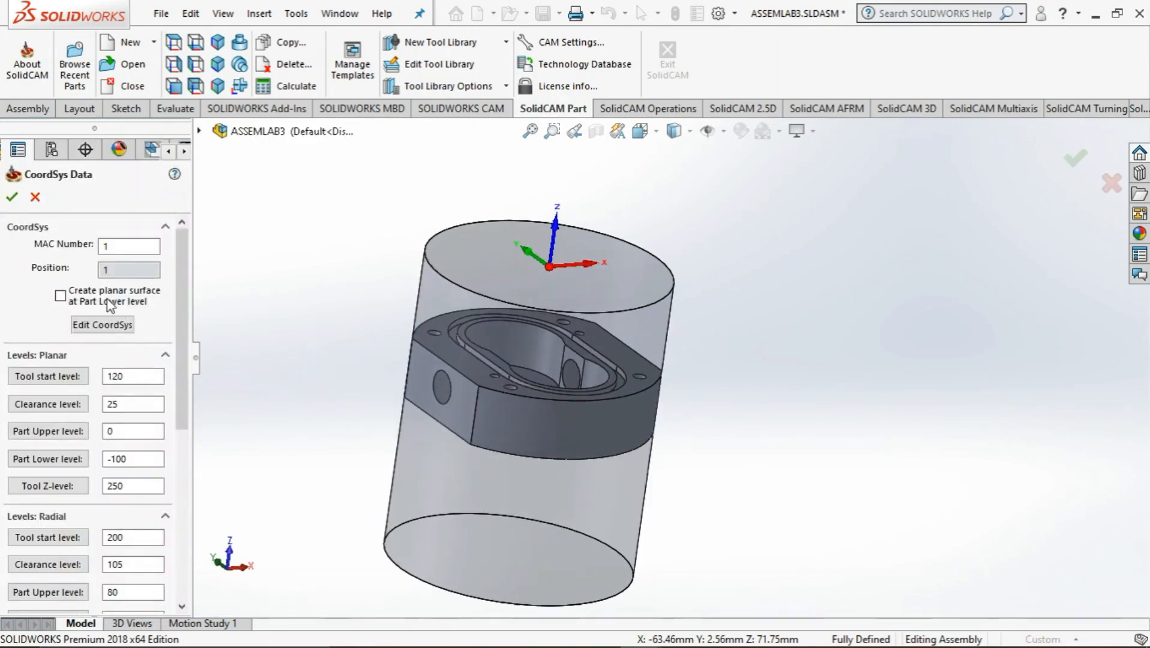
Accept the coordinate system data with its existing levels and finish the milling part definition
left_click(13, 201)
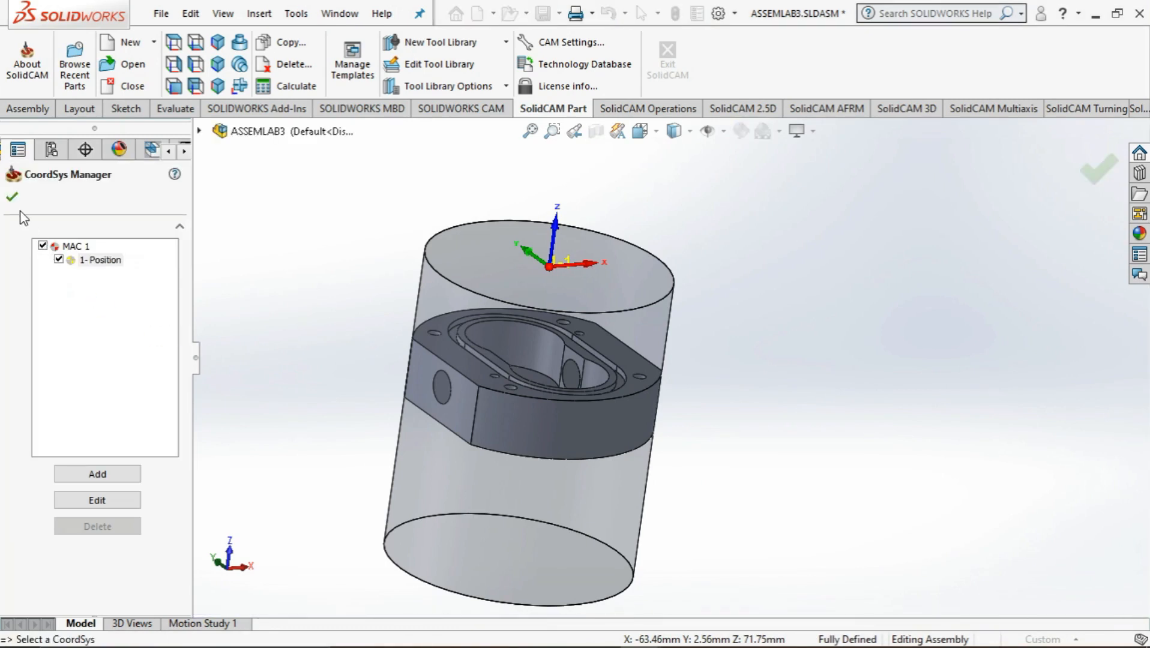
left_click(13, 197)
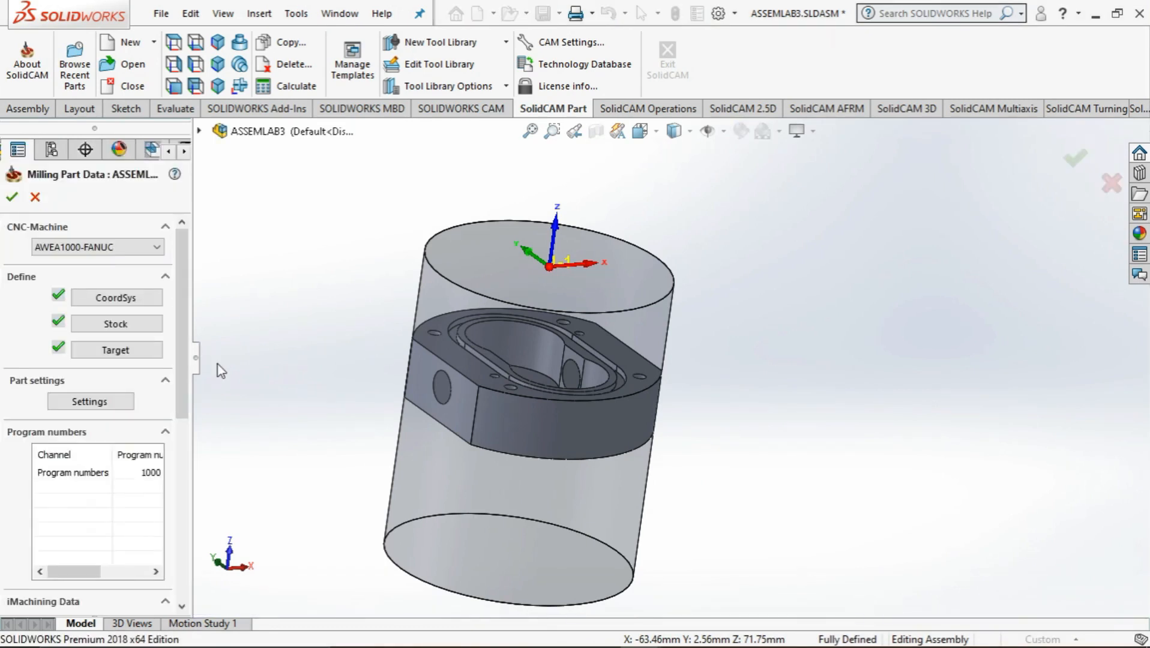
left_click(13, 198)
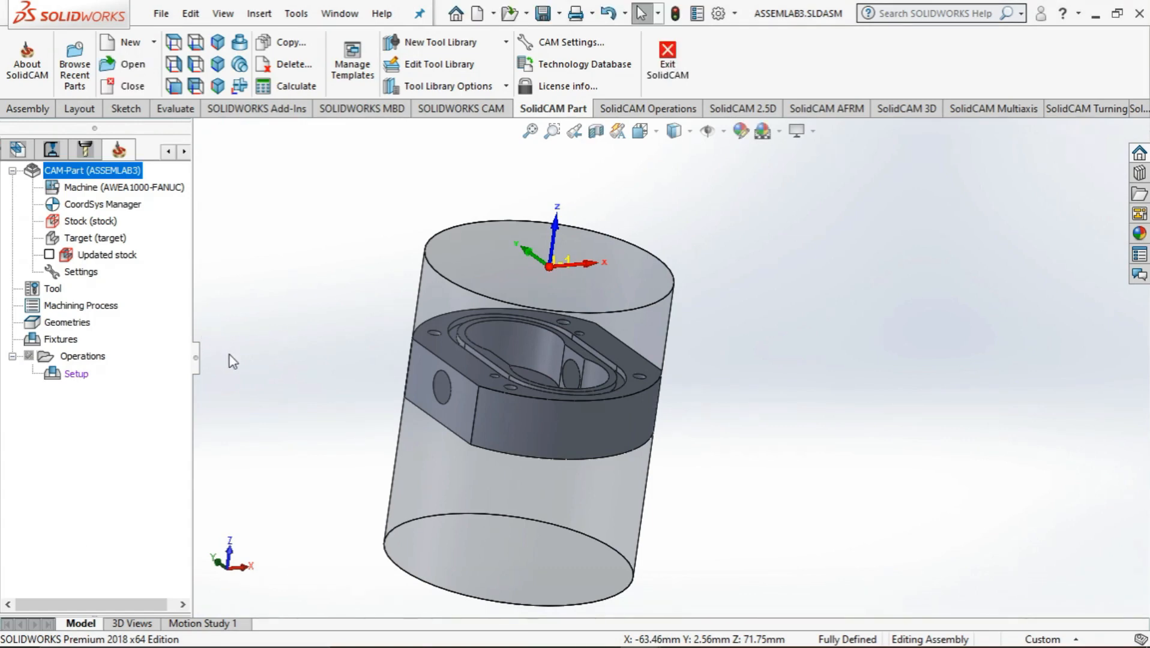
Add a Face milling operation to the CAM part's operations
middle_click_drag(232, 361, 558, 591)
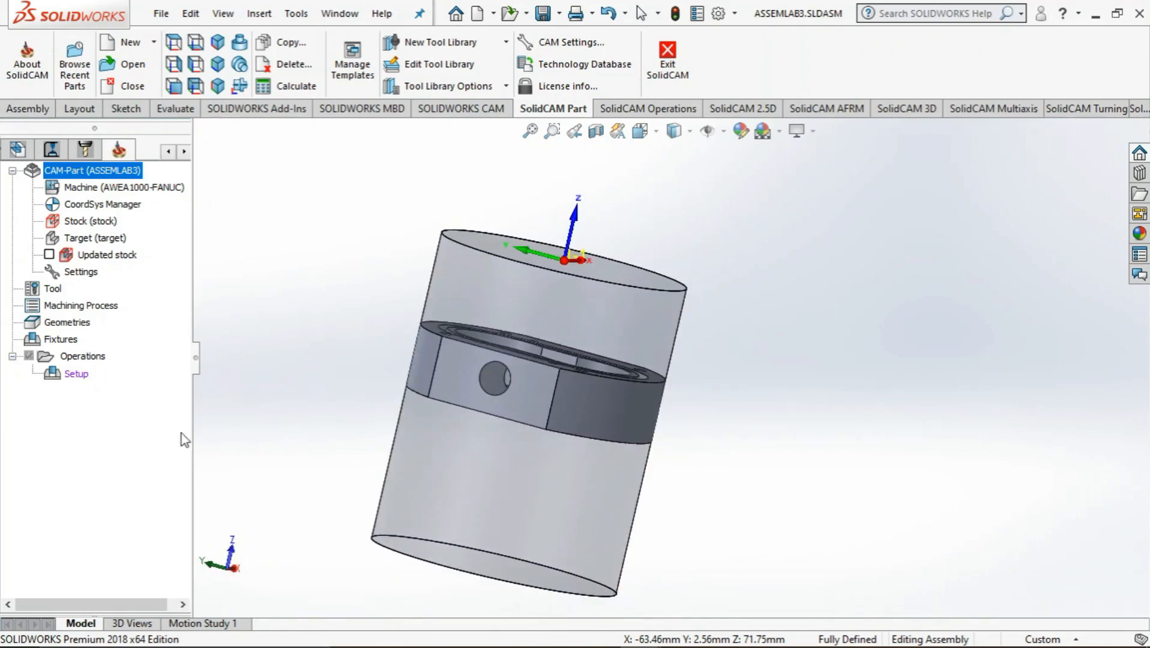
right_click(80, 358)
mouse_move(159, 238)
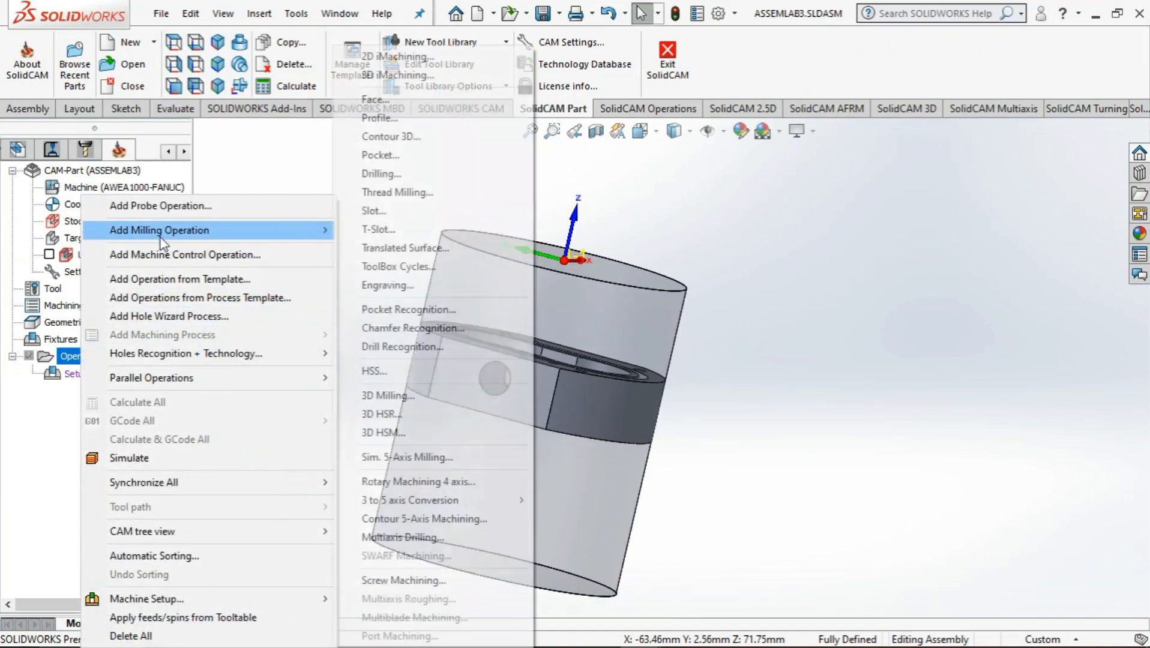
left_click(412, 100)
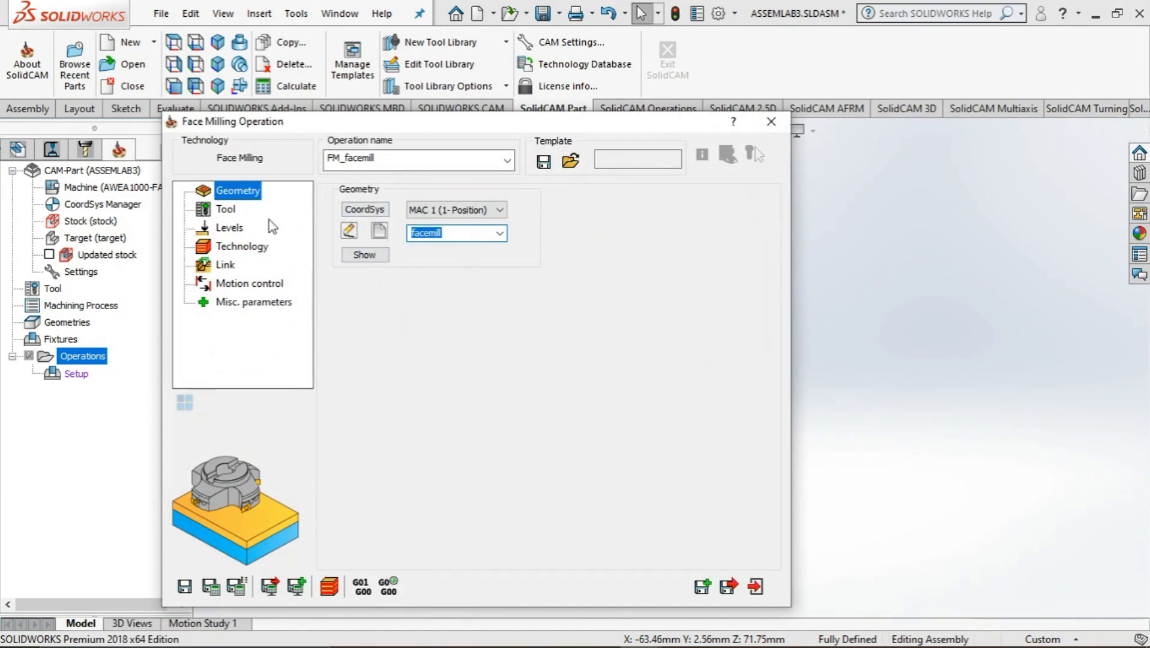
Create a face mill of 40 mm diameter and assign it to the face milling operation
left_click(227, 209)
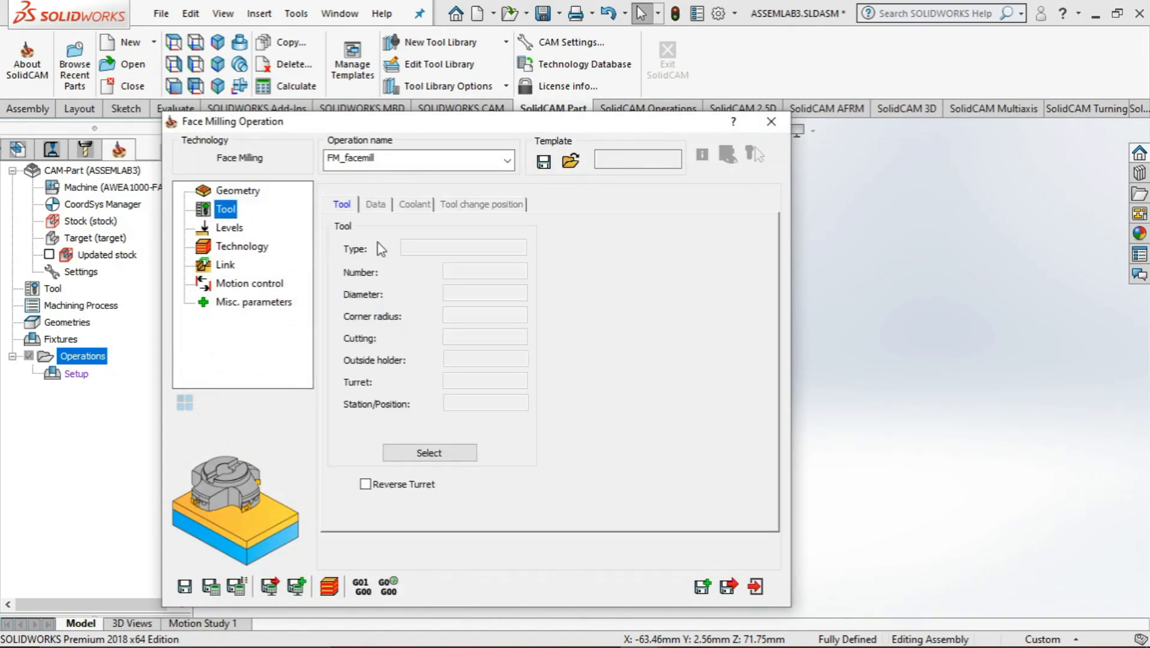
left_click(436, 455)
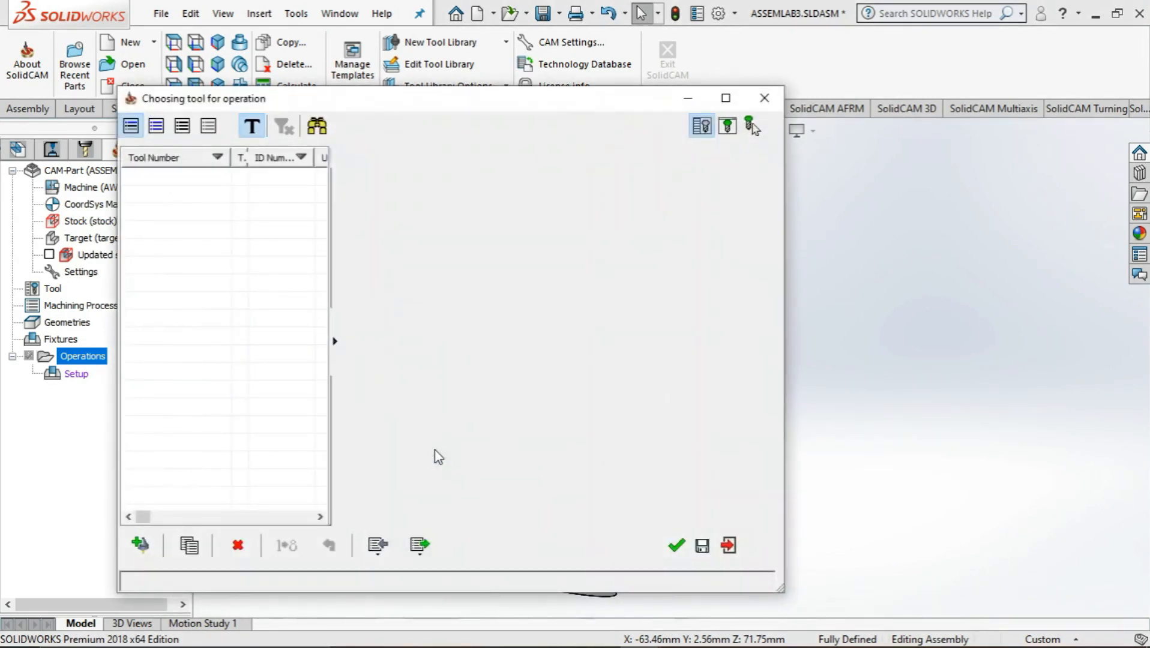
left_click(144, 547)
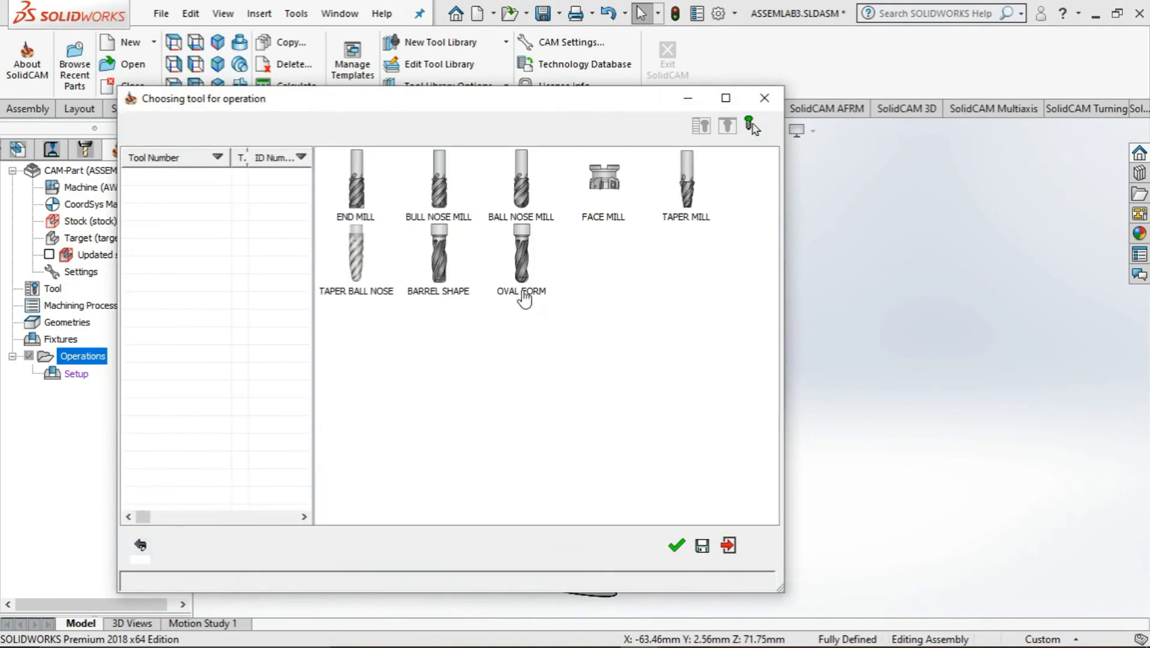
left_click(597, 226)
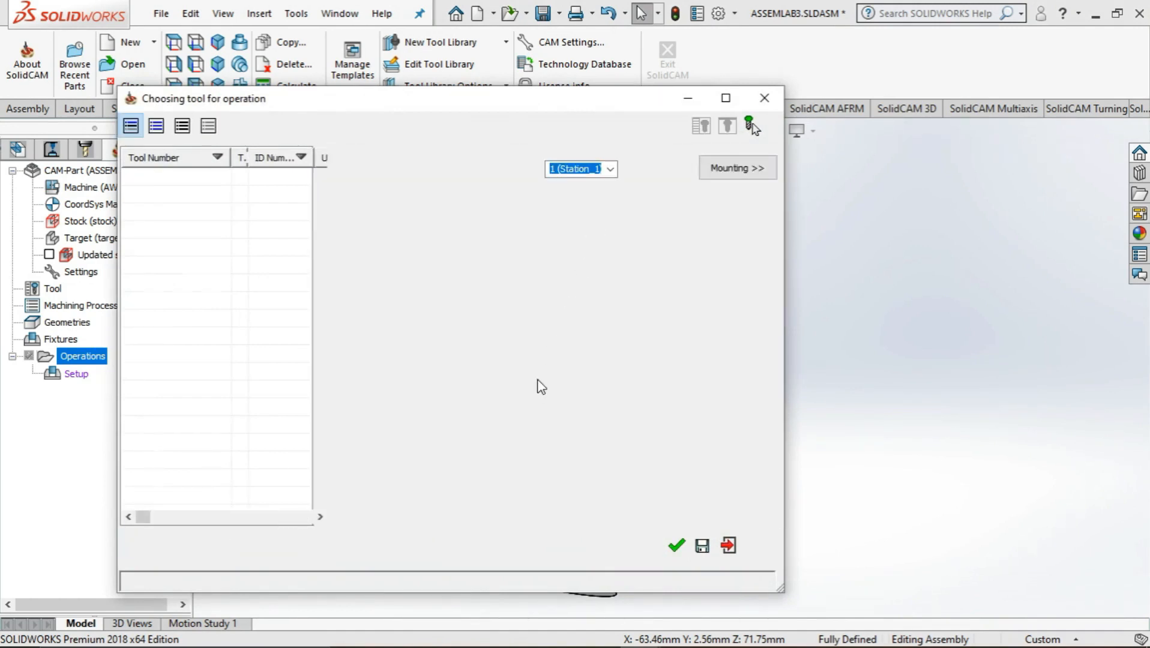
left_click(676, 545)
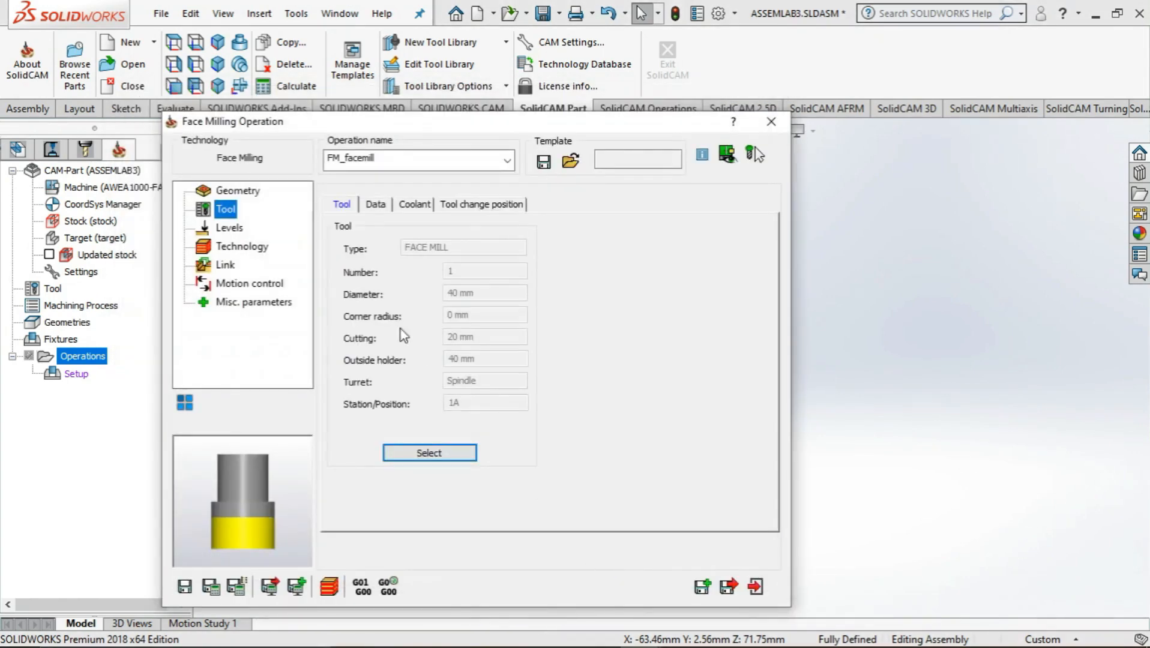
Set the upper level on the stock cylinder's end face, the face depth on the pump body's pocket-side face (30), and the step down to 10
left_click(204, 231)
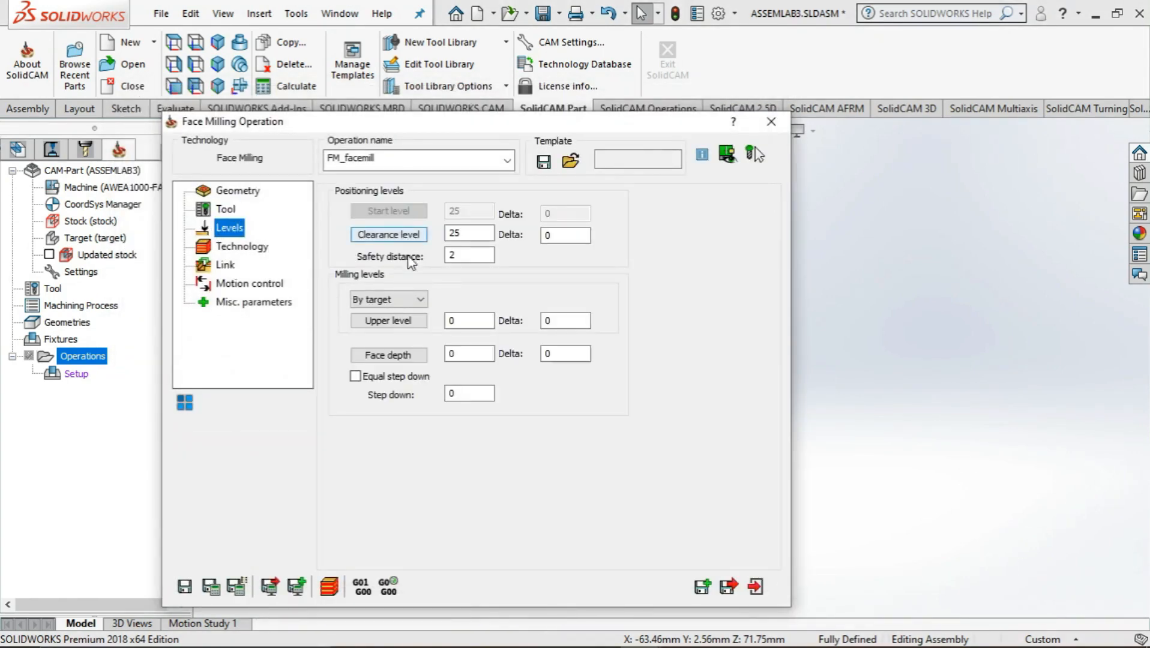
left_click(408, 321)
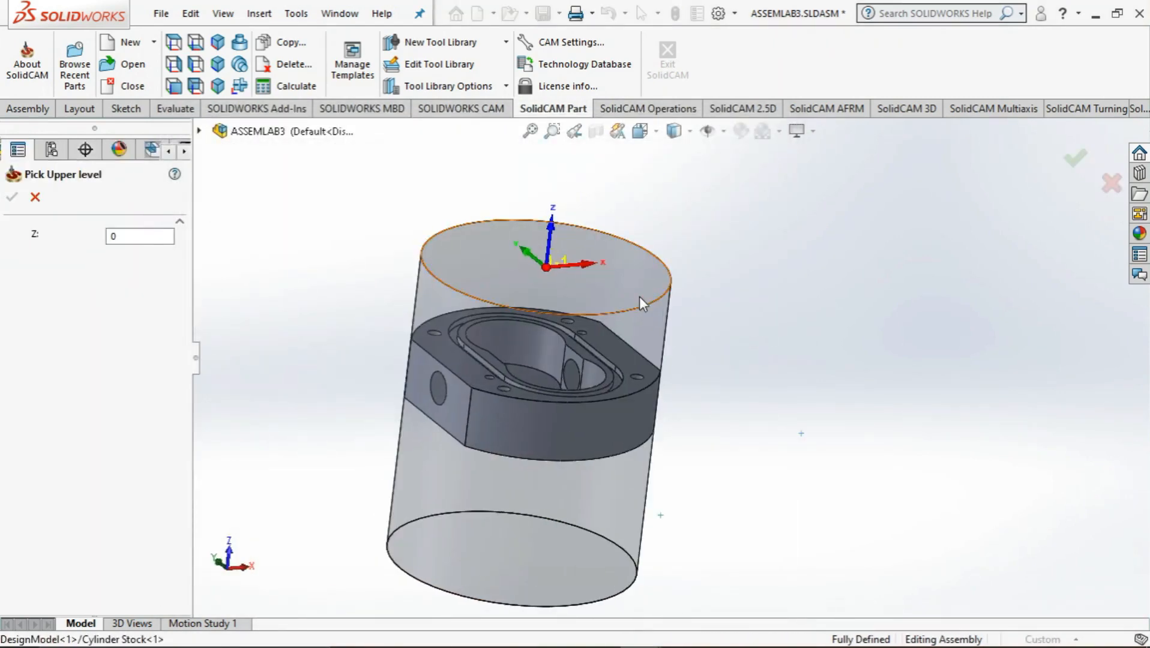
left_click(639, 296)
left_click(11, 199)
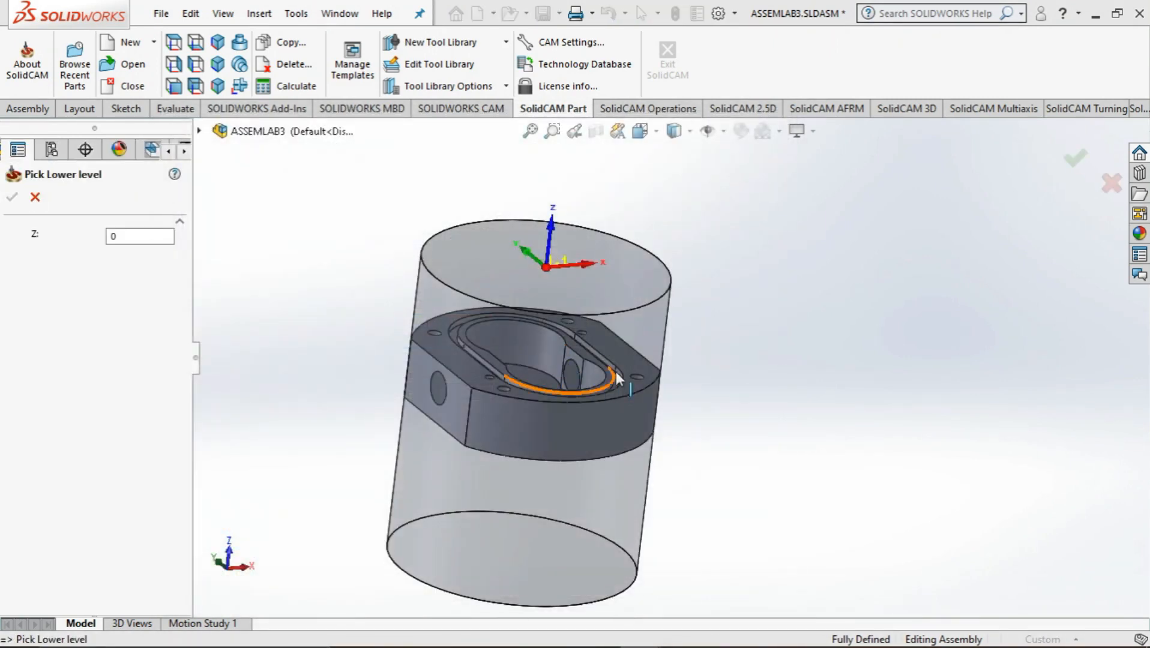
left_click(622, 361)
left_click(12, 197)
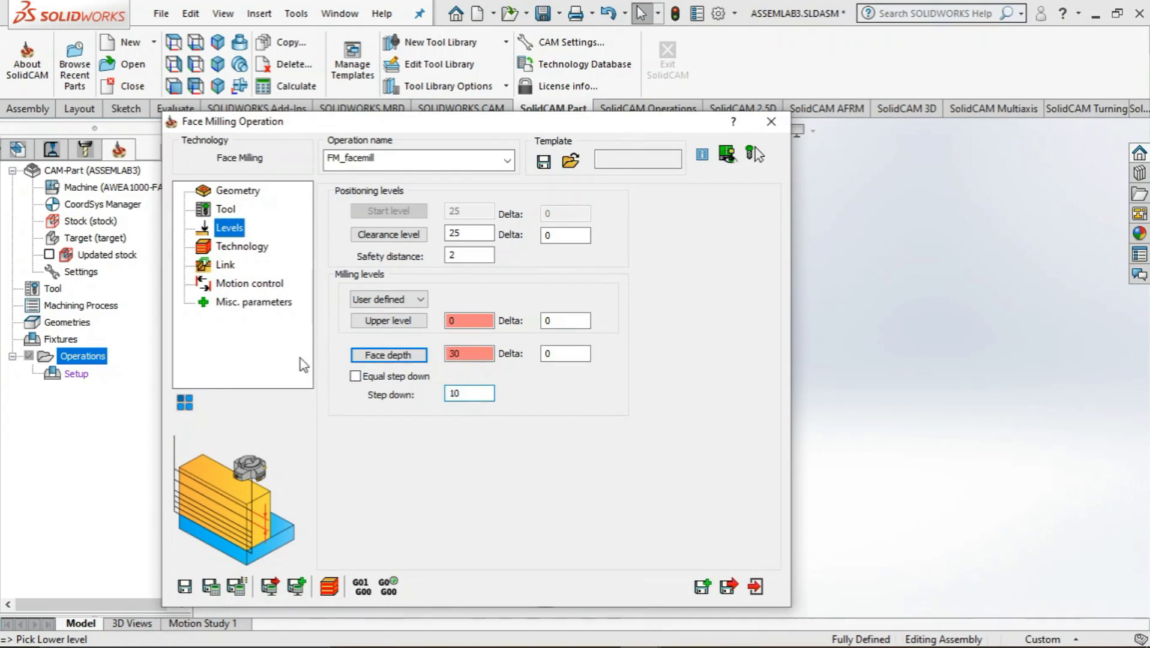
Set the face milling technology to Spiral
left_click(237, 252)
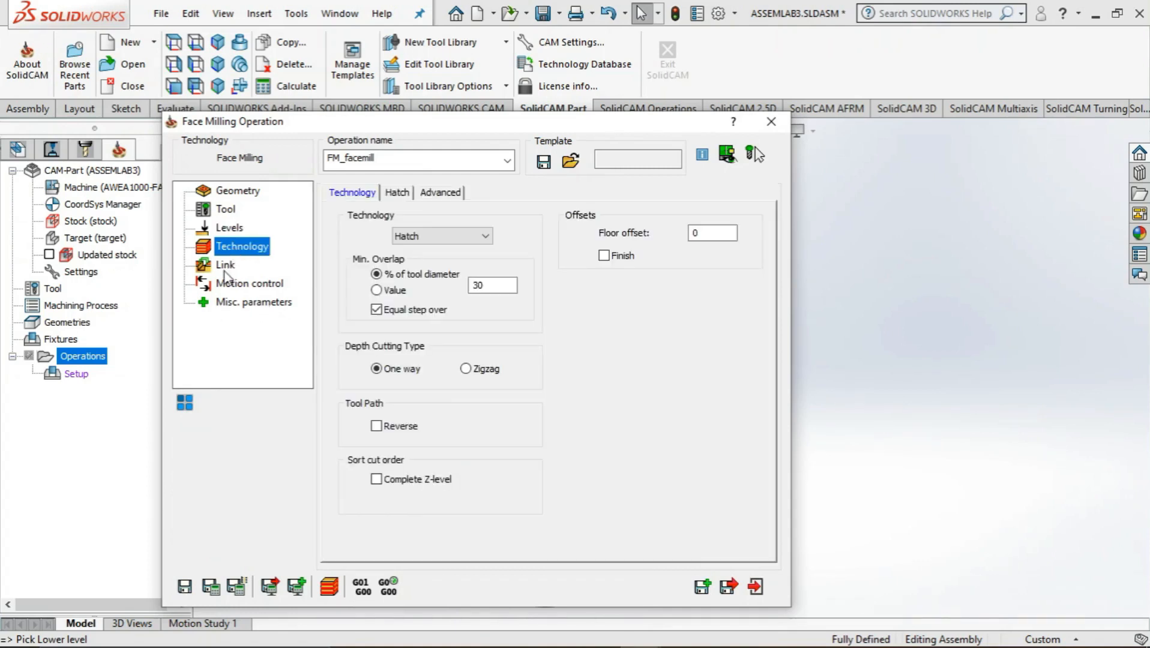
left_click(448, 240)
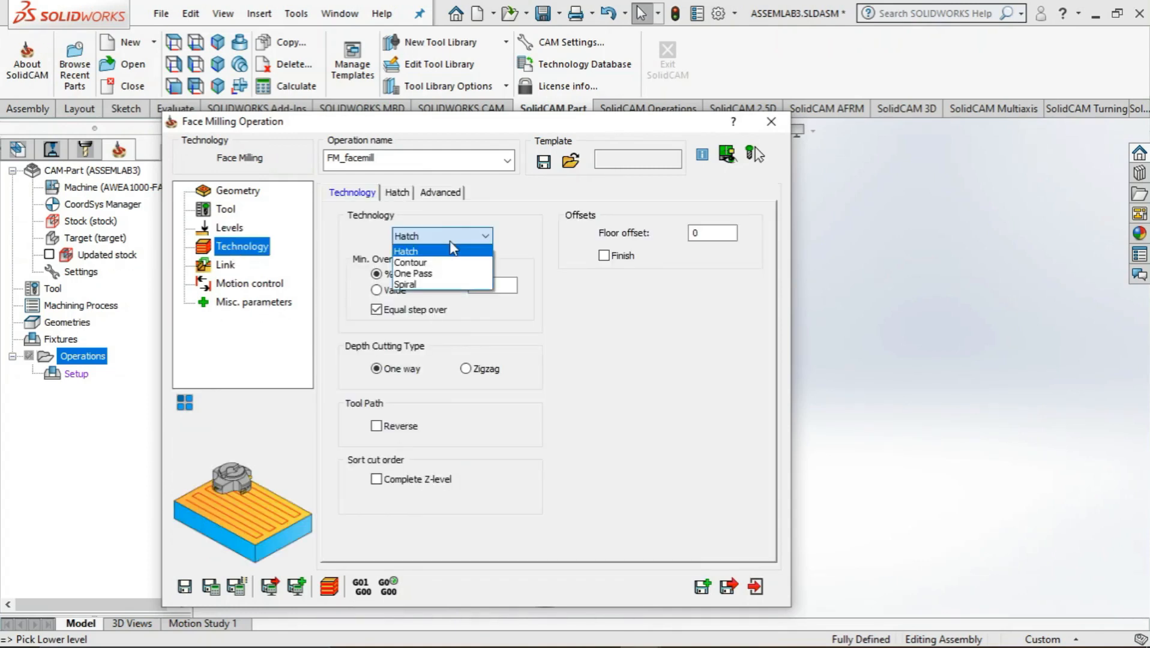
left_click(444, 284)
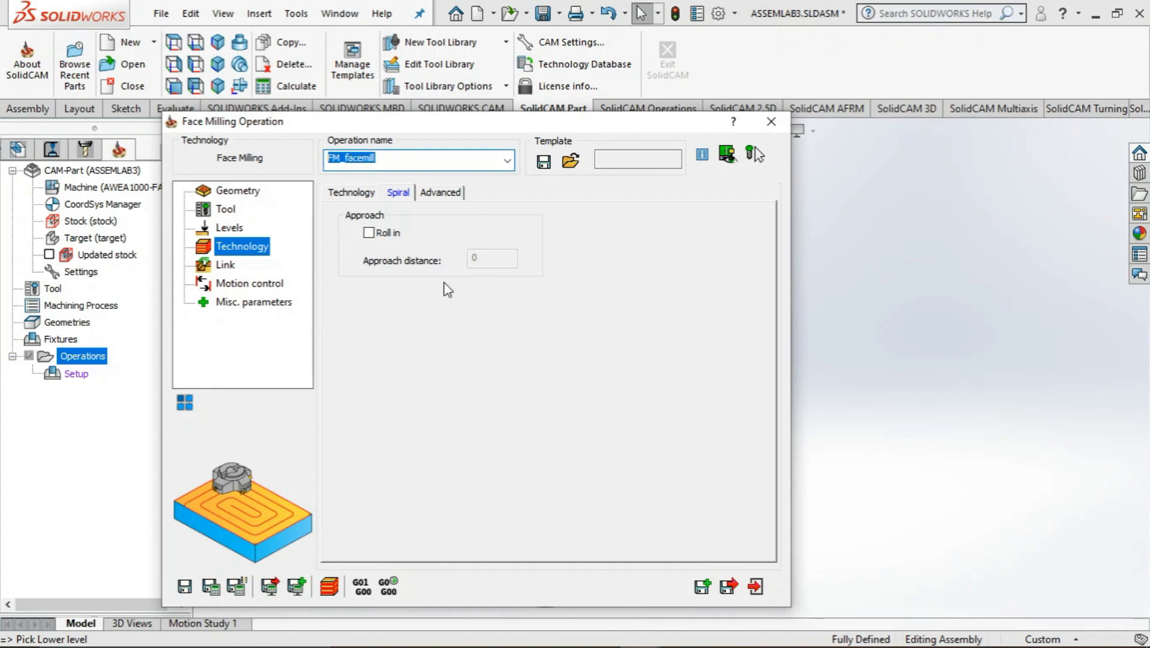
left_click(343, 194)
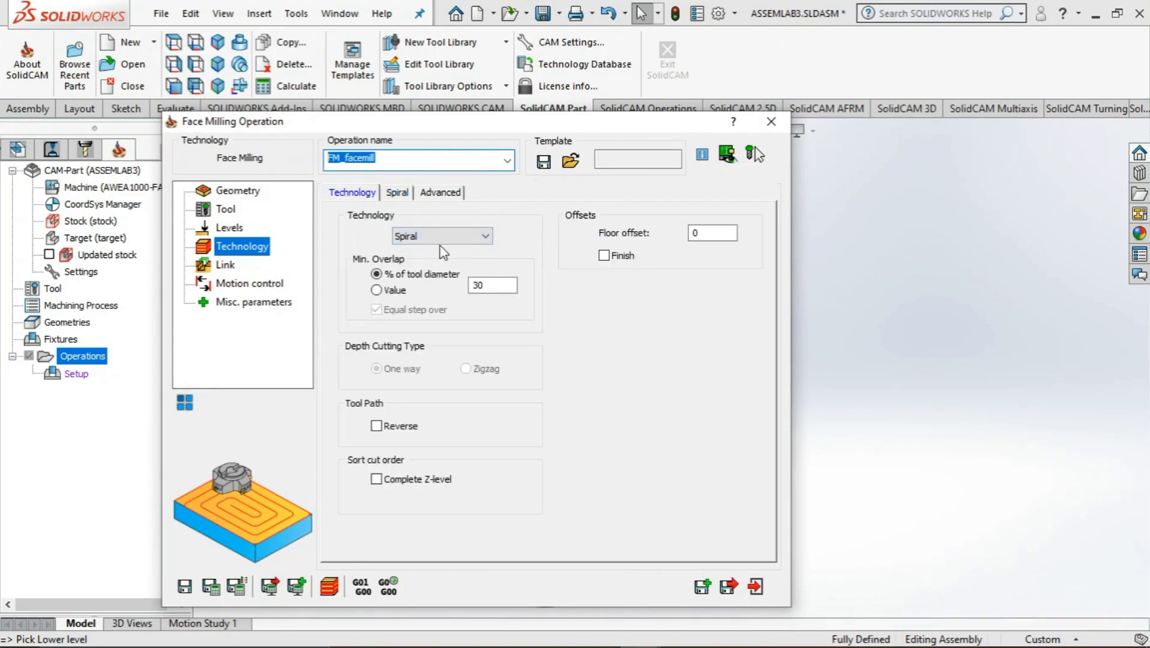
Try the Contour technology for the face milling operation and check its corner options
left_click(474, 235)
left_click(437, 264)
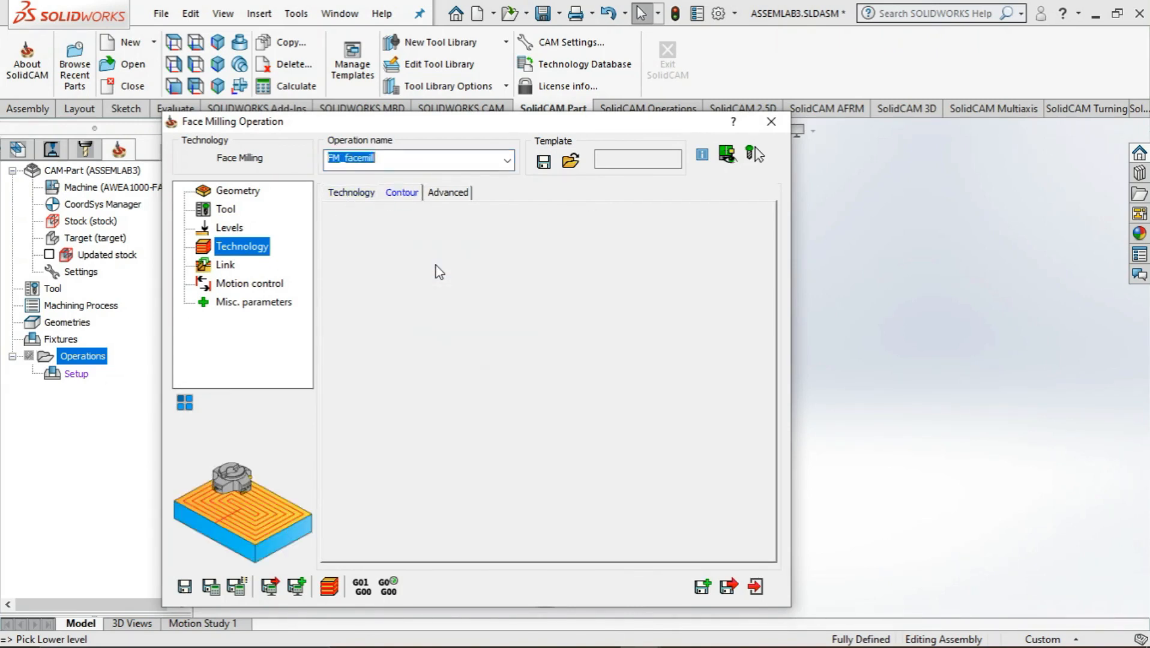
left_click(432, 233)
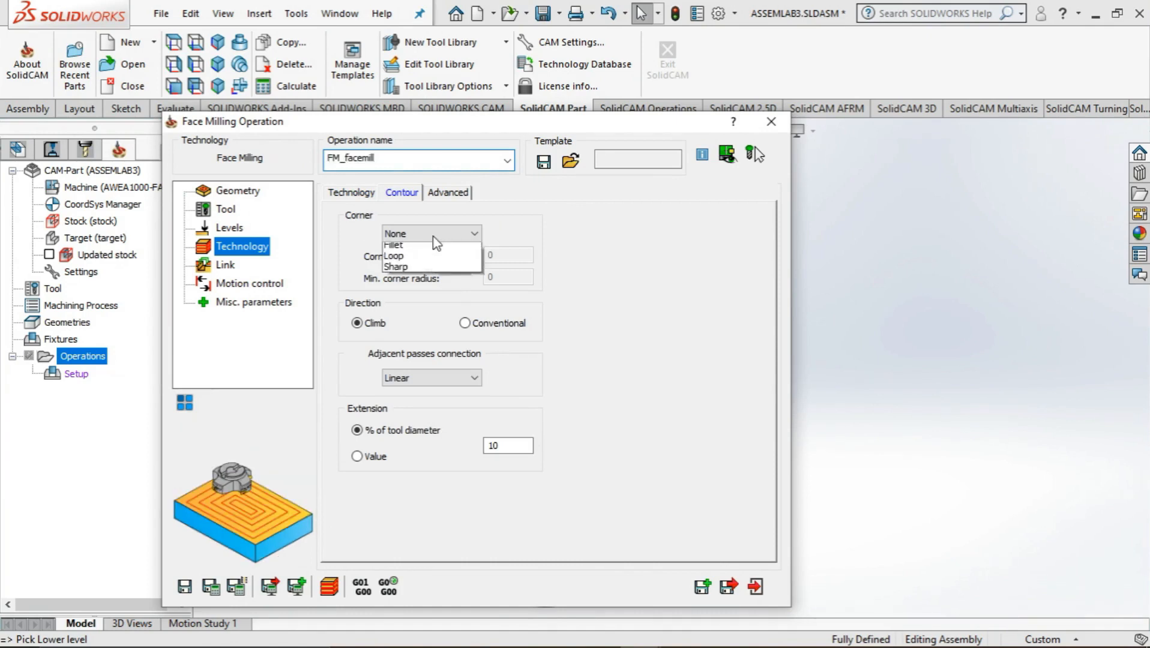
left_click(353, 193)
left_click(353, 193)
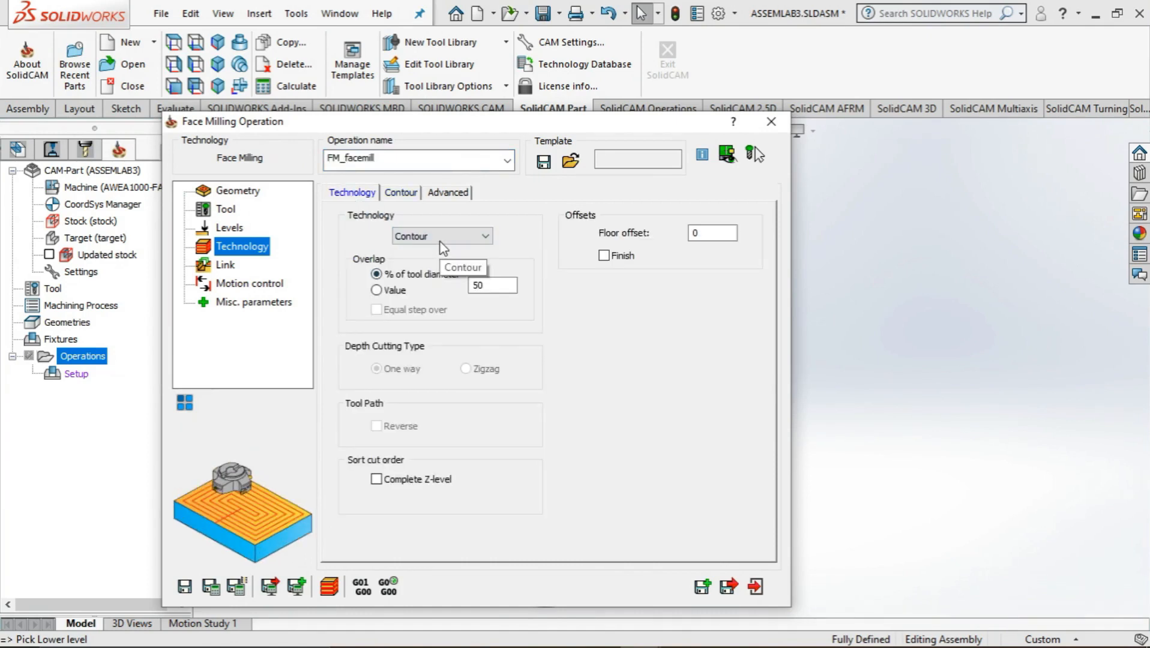
Set the face milling technology back to Spiral and enable the Roll in approach
left_click(441, 236)
left_click(414, 286)
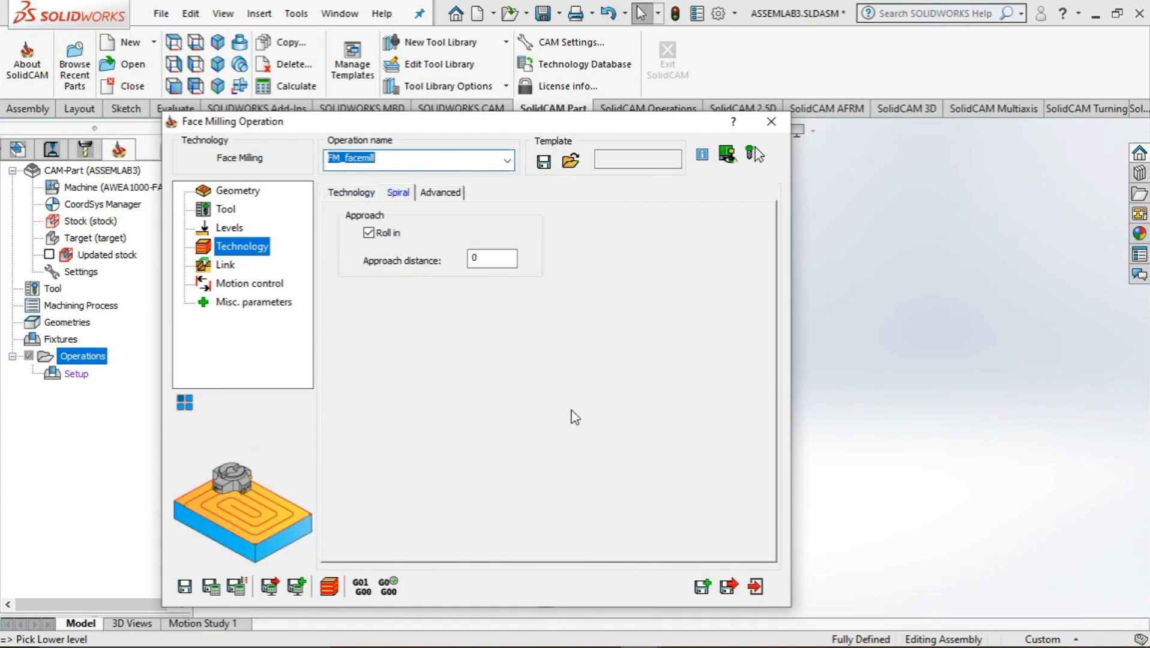
Review the link, motion control, miscellaneous, level and technology settings of the face milling operation
left_click(225, 265)
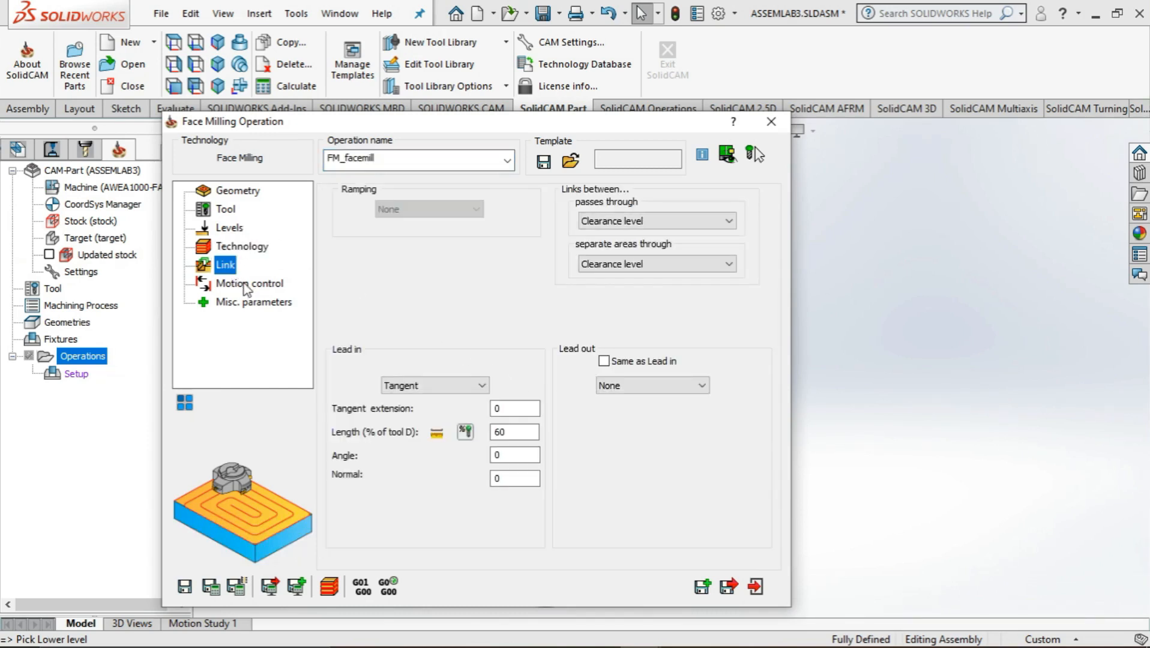
left_click(247, 285)
left_click(251, 303)
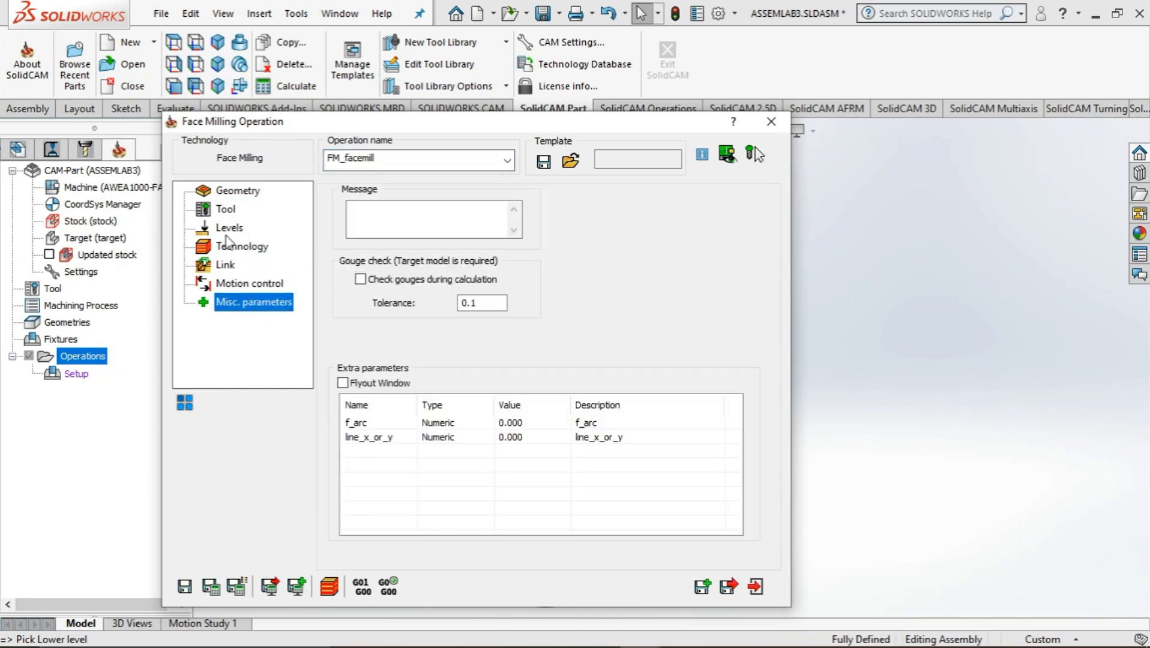
left_click(229, 231)
left_click(231, 249)
left_click(228, 231)
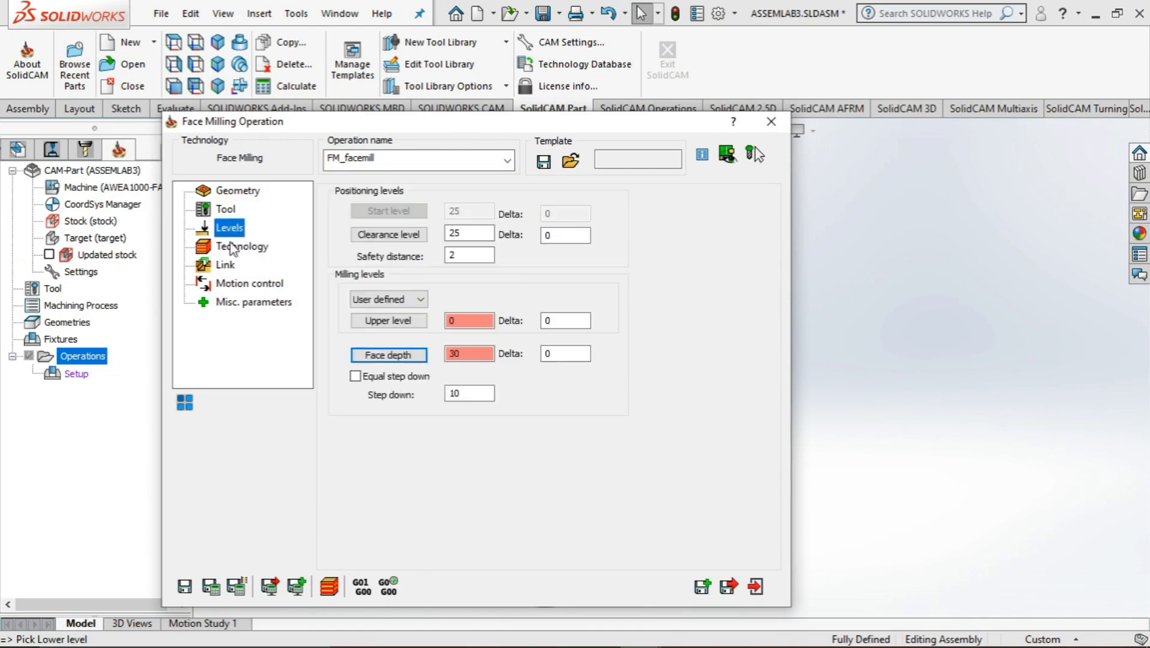
left_click(232, 249)
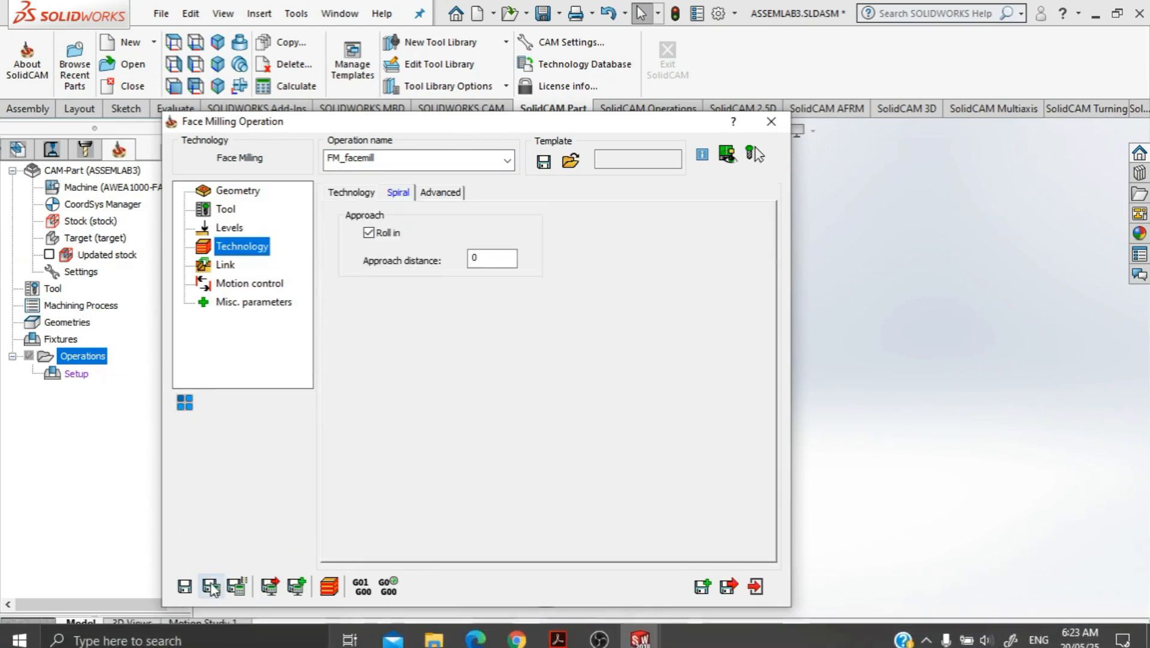
Calculate the face milling operation and play its Host CAD simulation on the cylindrical stock with solid verification
left_click(328, 588)
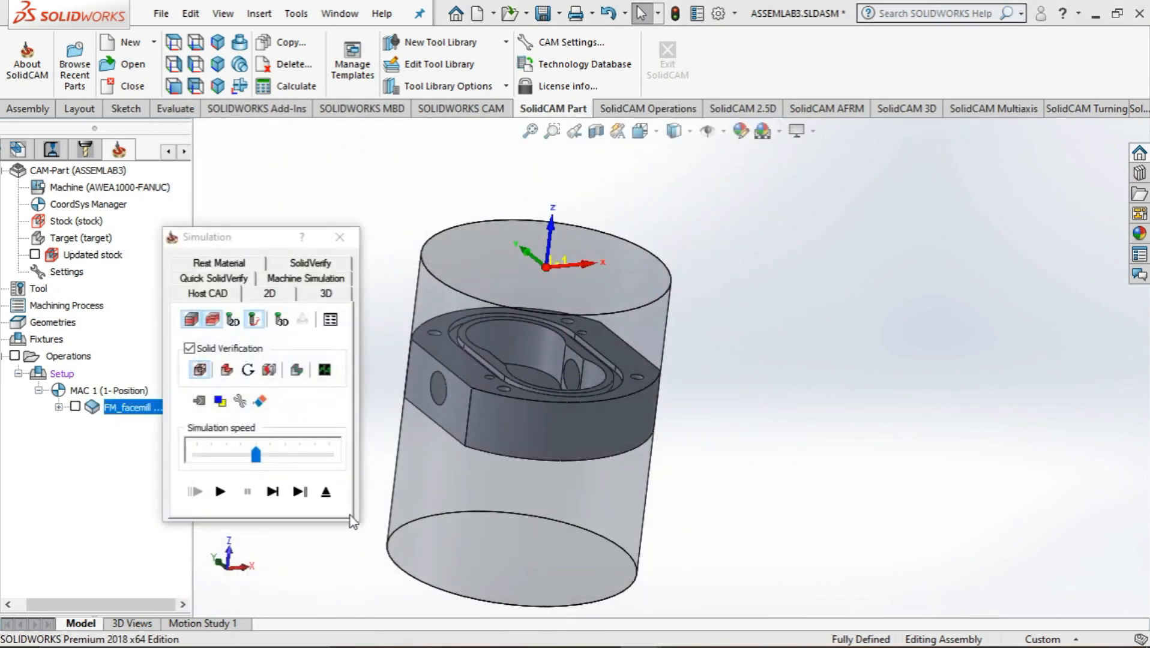
left_click(227, 371)
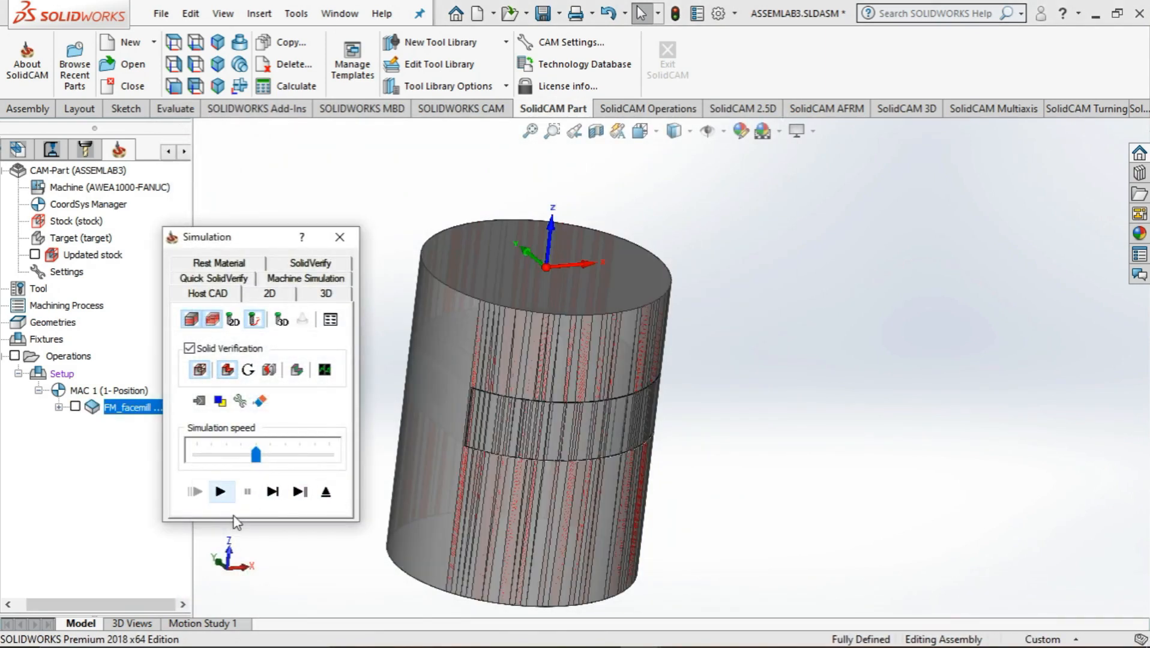
middle_click_drag(731, 513, 695, 523)
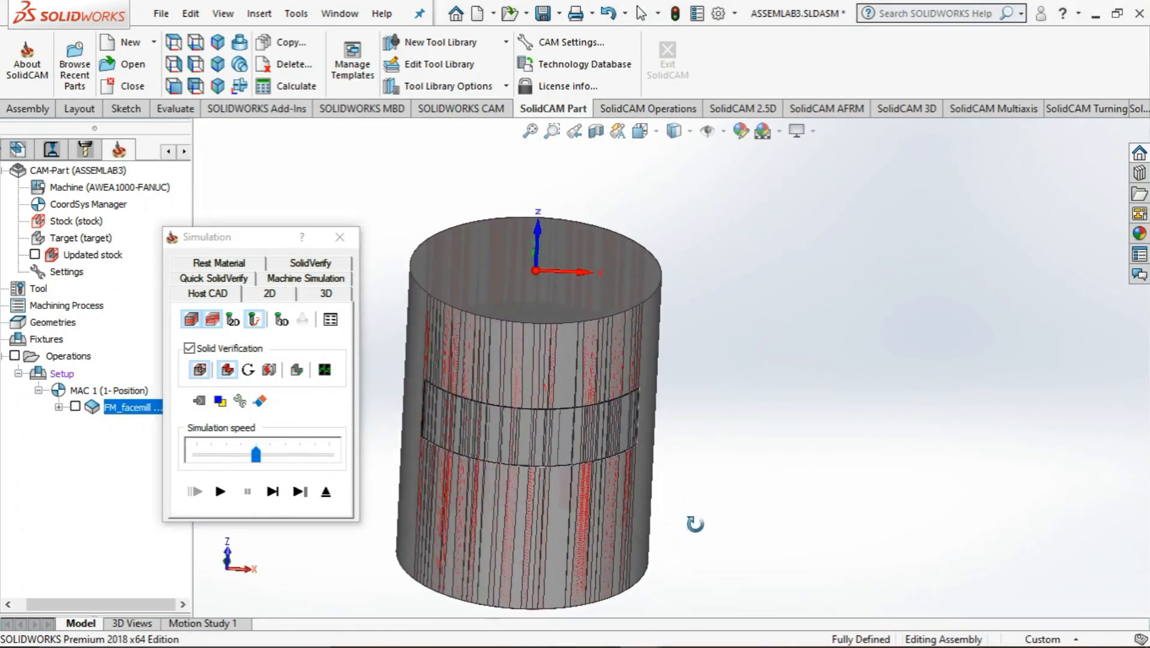
left_click(226, 492)
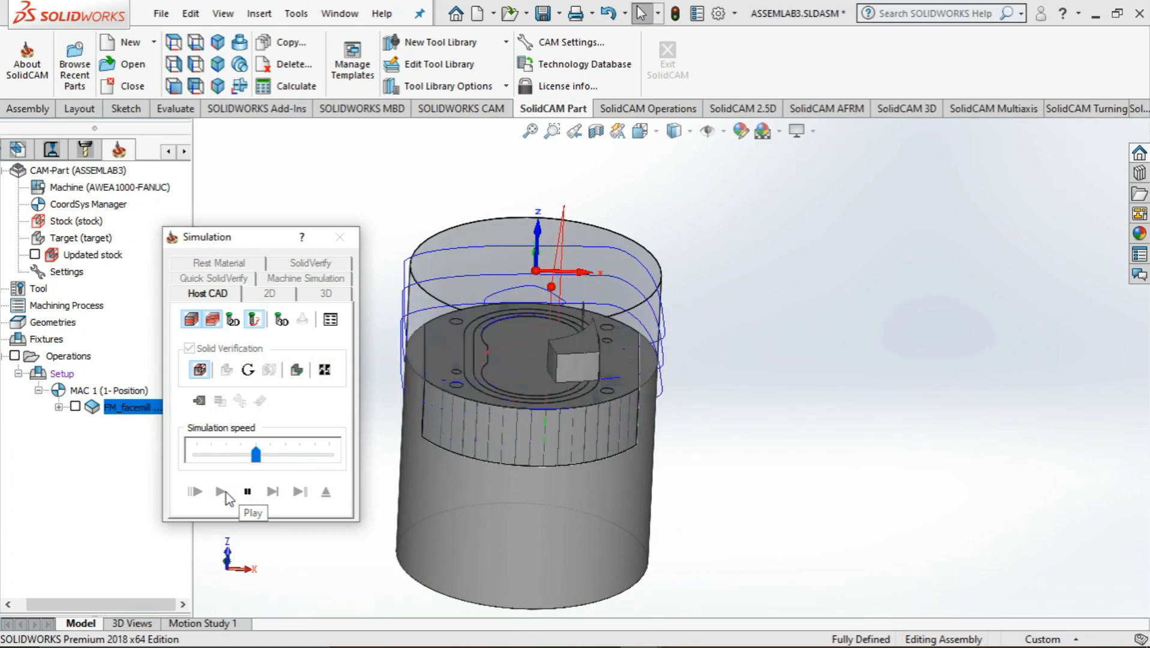
Examine the rest material before and after the face milling operation, and close the simulation
left_click(318, 264)
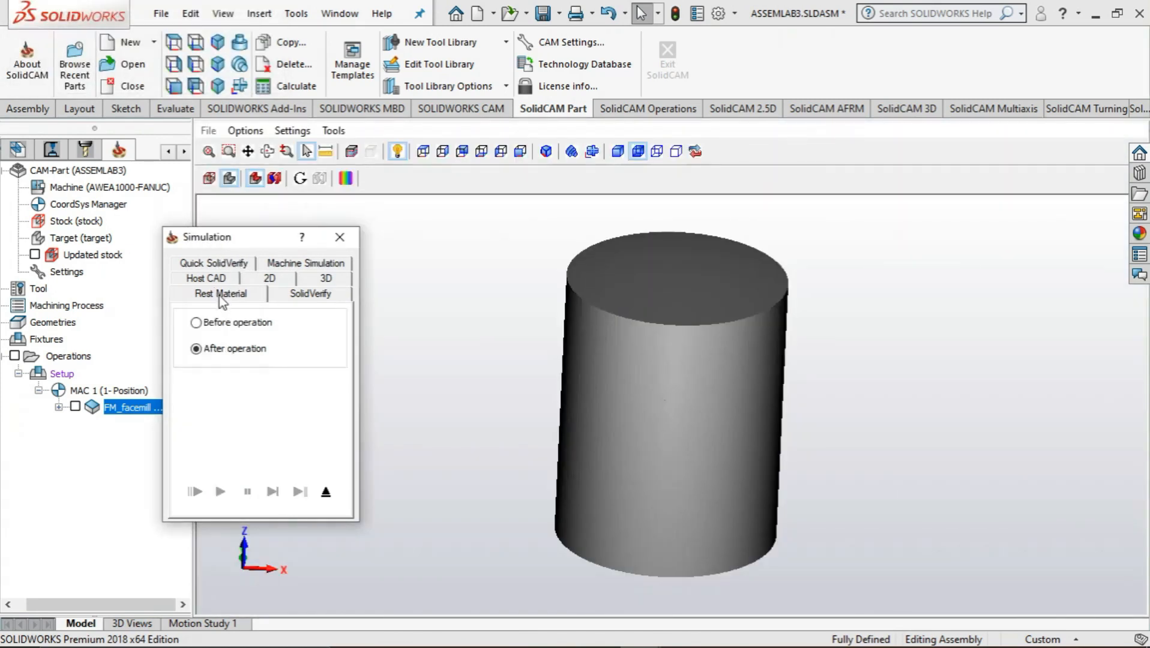
left_click(198, 324)
left_click(196, 349)
left_click(340, 237)
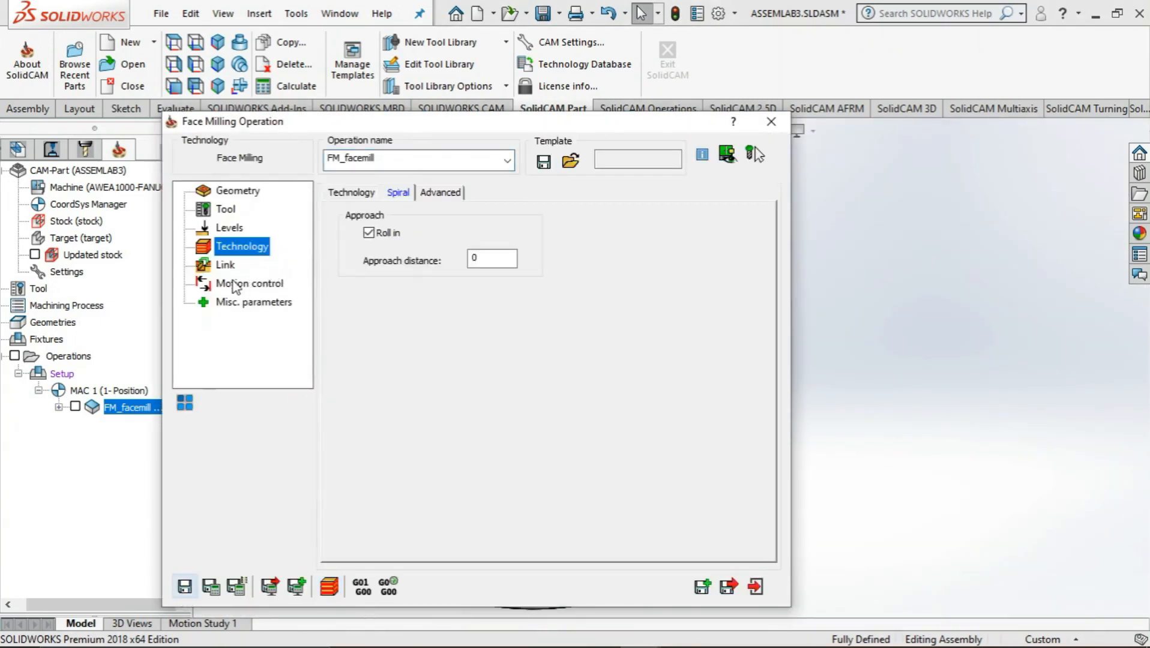
Review the levels, link and technology settings of the face milling operation
left_click(228, 230)
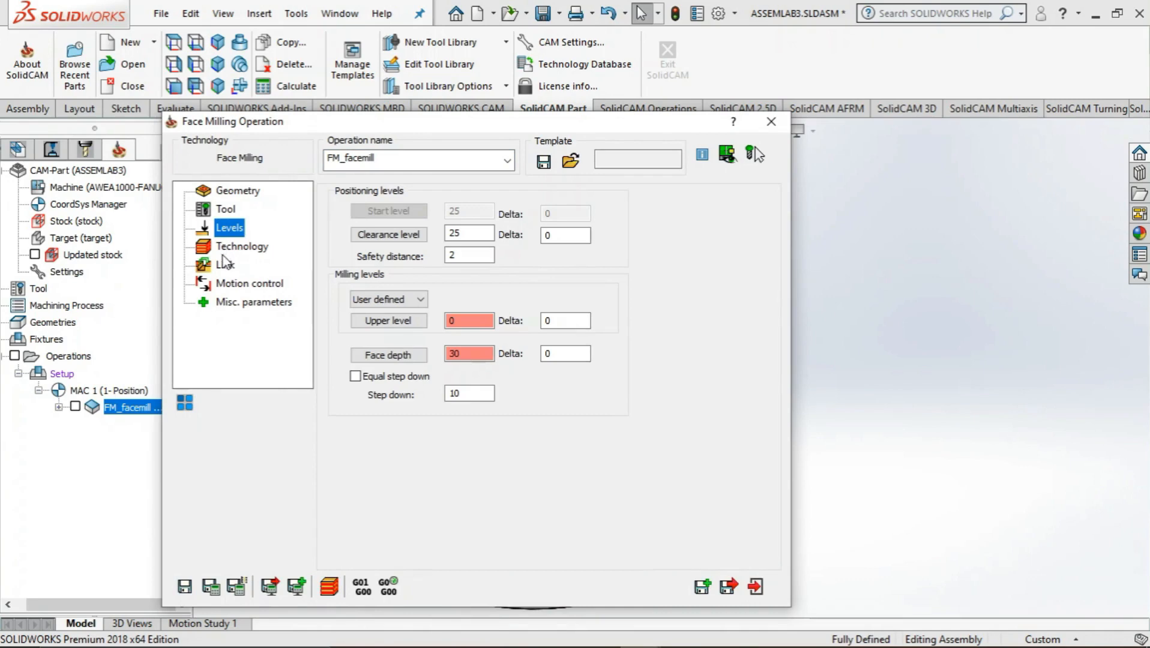
left_click(224, 263)
left_click(229, 250)
left_click(351, 194)
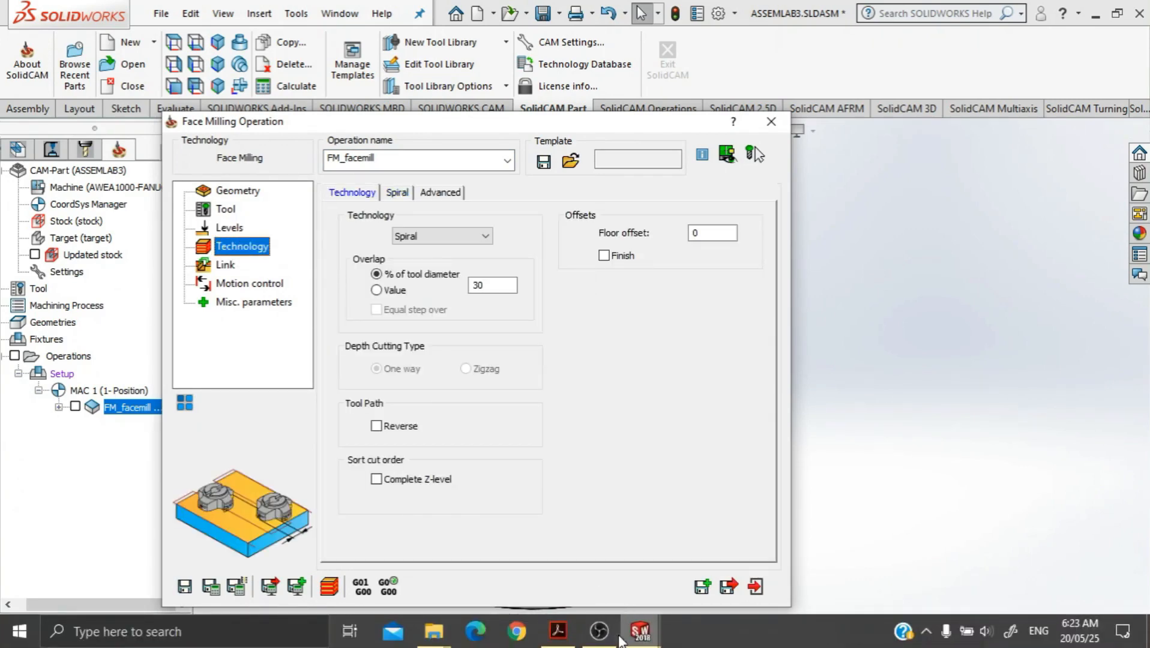
left_click(615, 633)
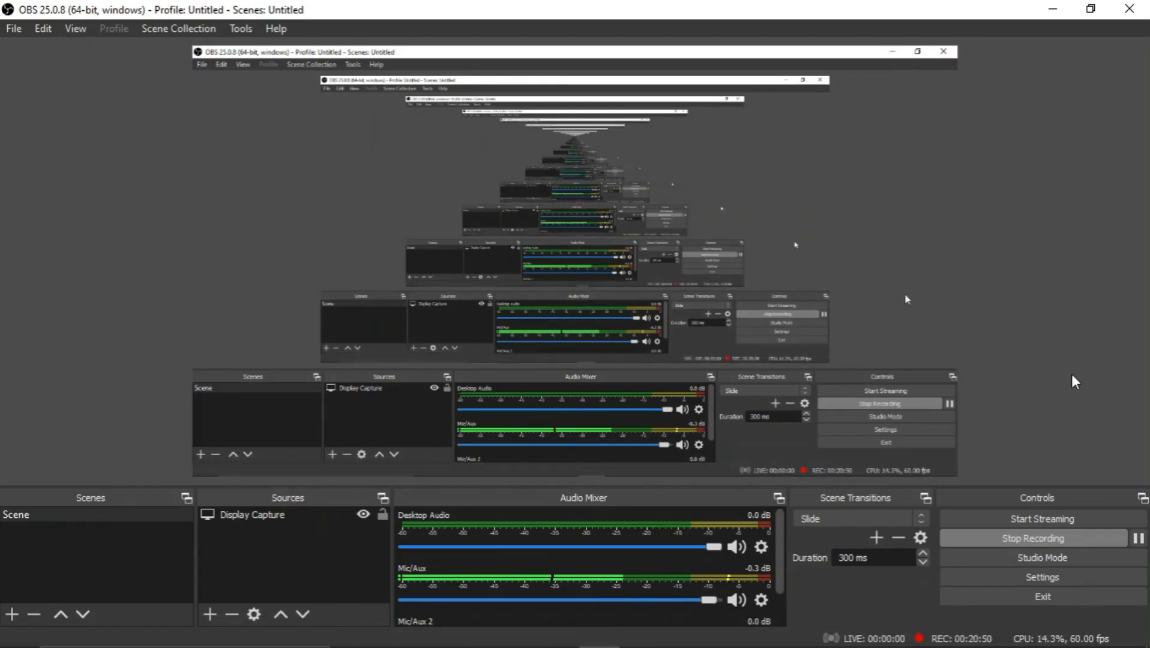
left_click(1052, 9)
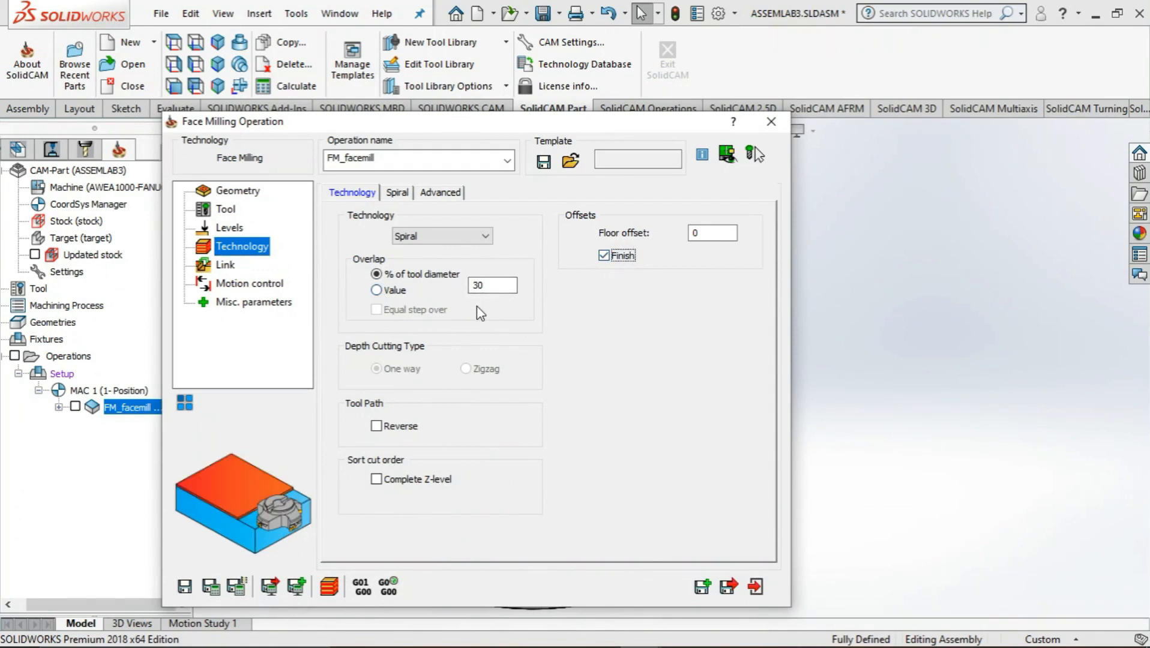
Enable the Finish option for the face milling technology and review the link, motion control and miscellaneous parameters
left_click(238, 265)
left_click(243, 283)
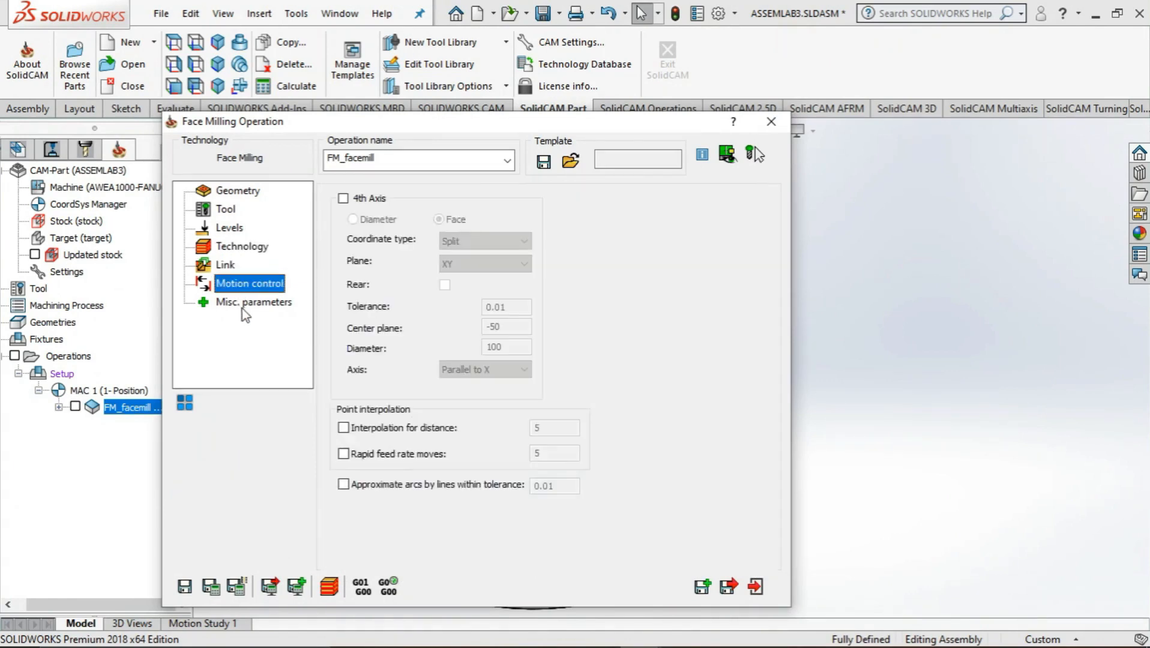
left_click(246, 304)
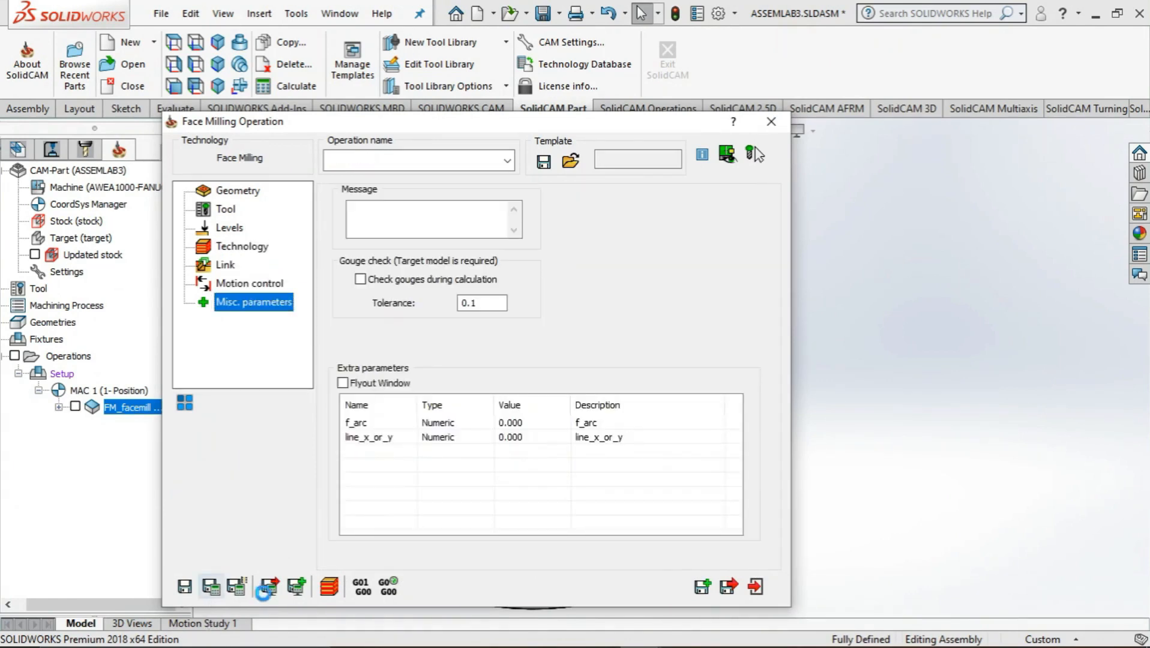
Play the face milling simulation in SolidVerify and examine the rest material for the operation
left_click(330, 586)
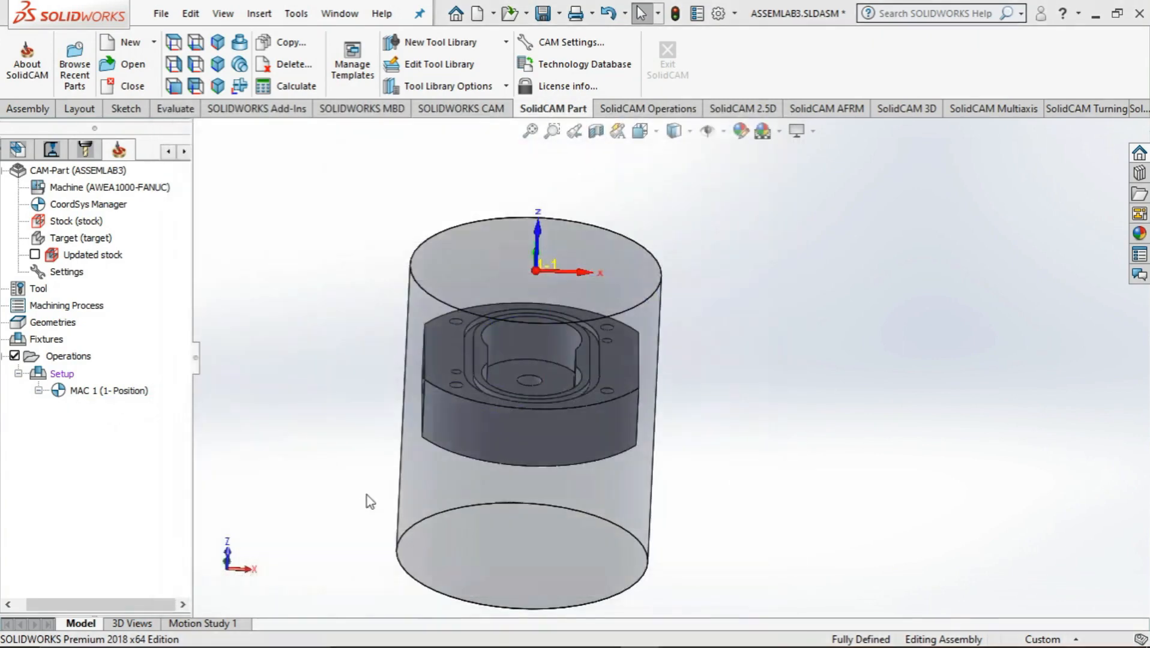
left_click(309, 264)
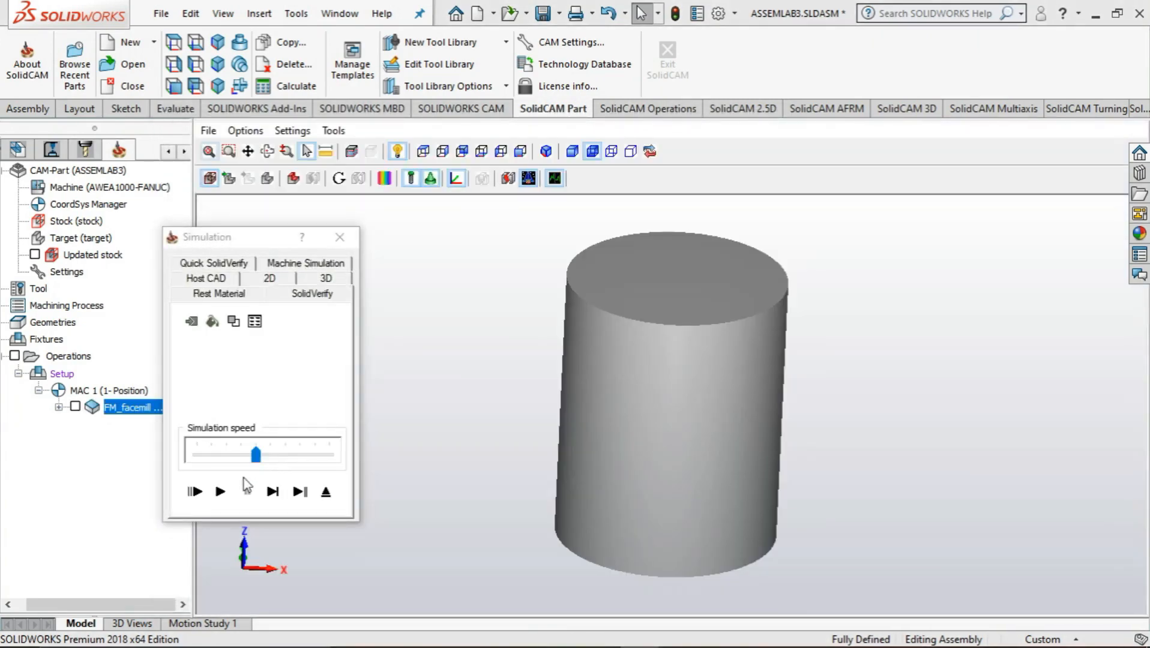
left_click(219, 492)
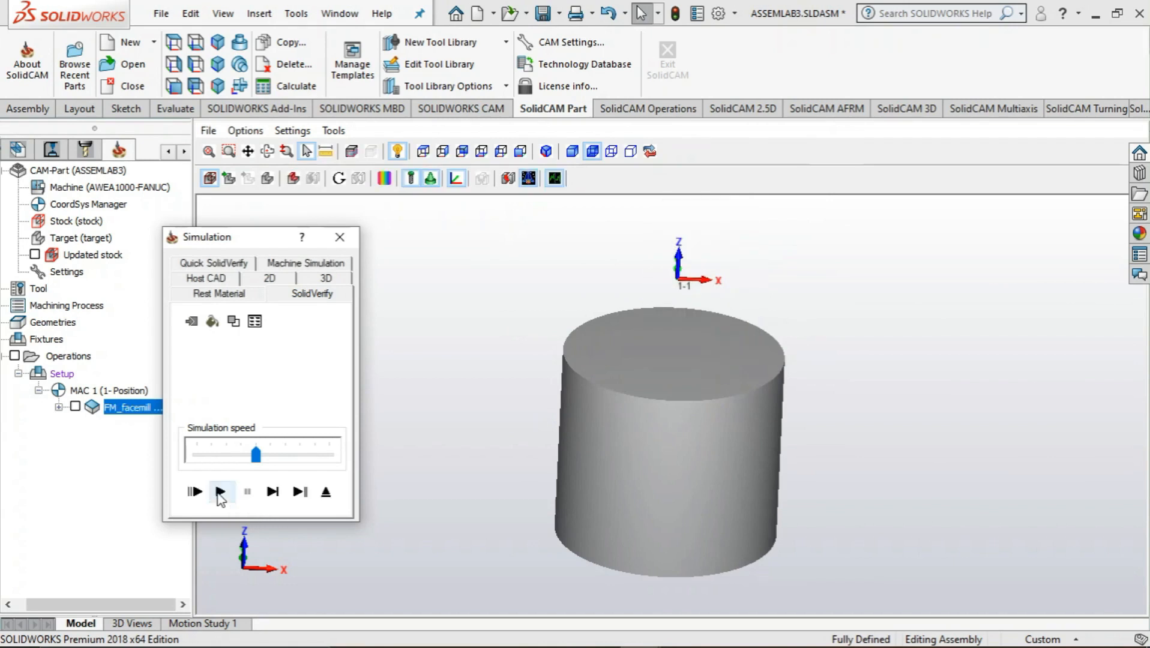
left_click(217, 294)
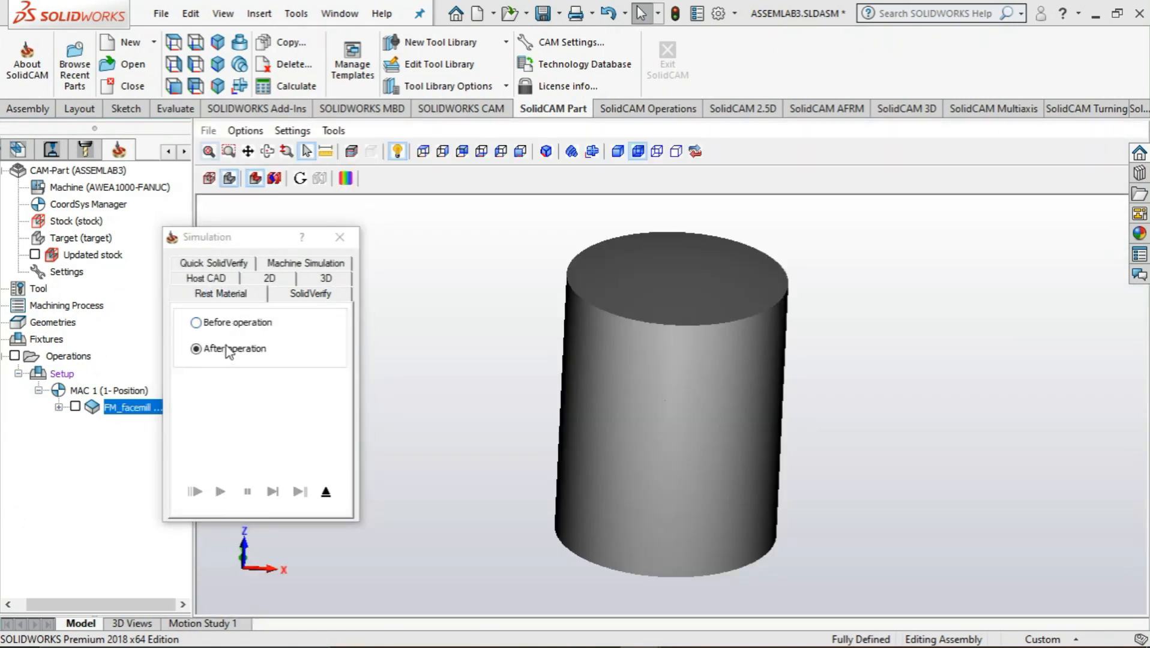
left_click(196, 322)
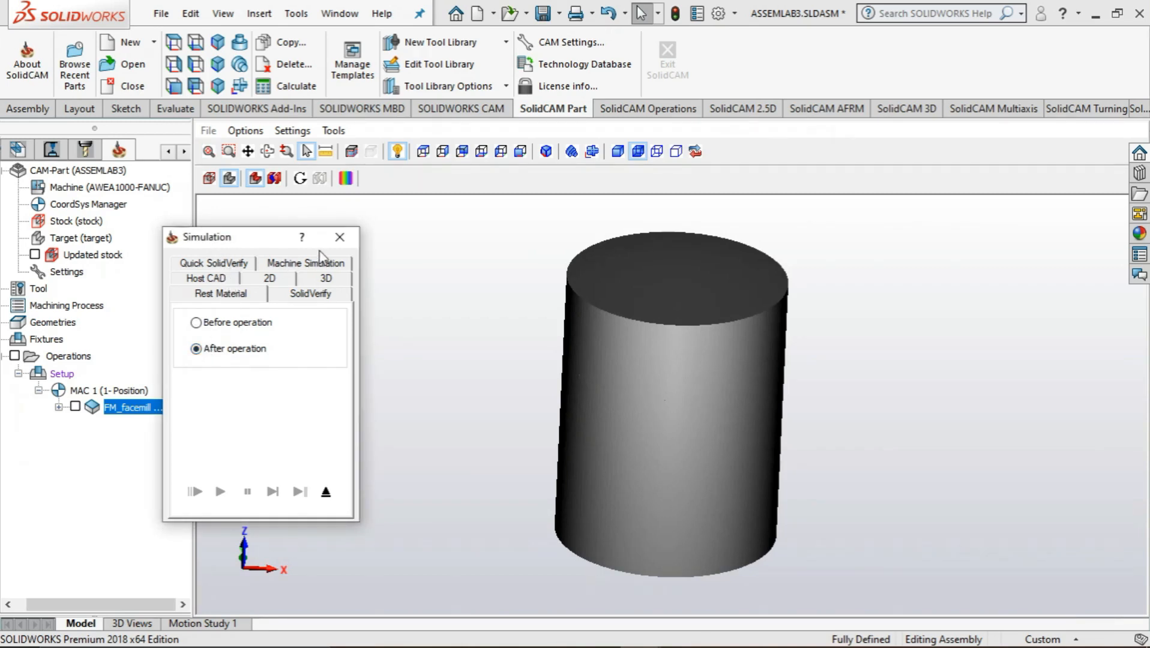
Play the Host CAD simulation of the face milling, inspect the result, and close the simulation and the operation
left_click(230, 277)
left_click(227, 370)
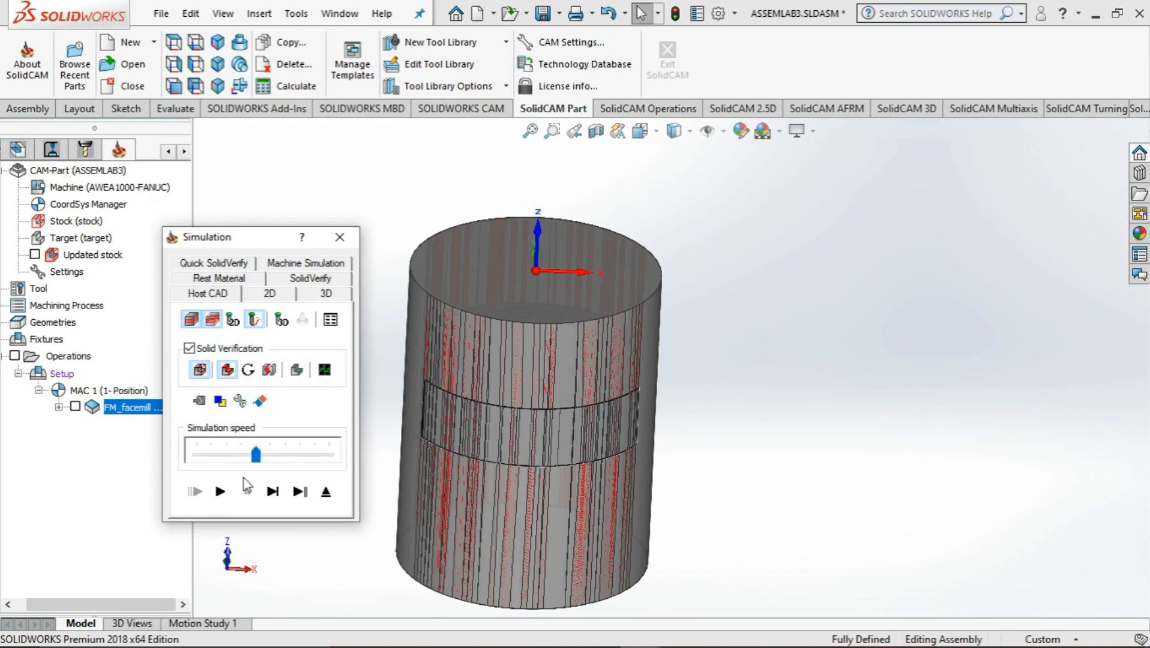
left_click(221, 491)
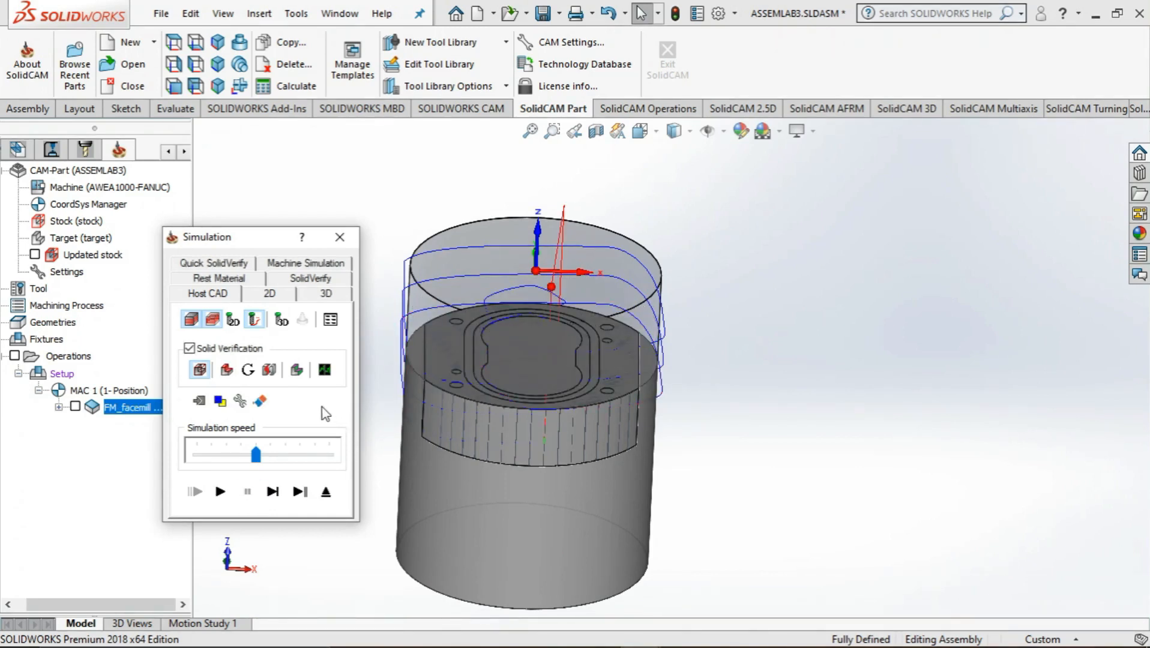
middle_click_drag(547, 462, 737, 527)
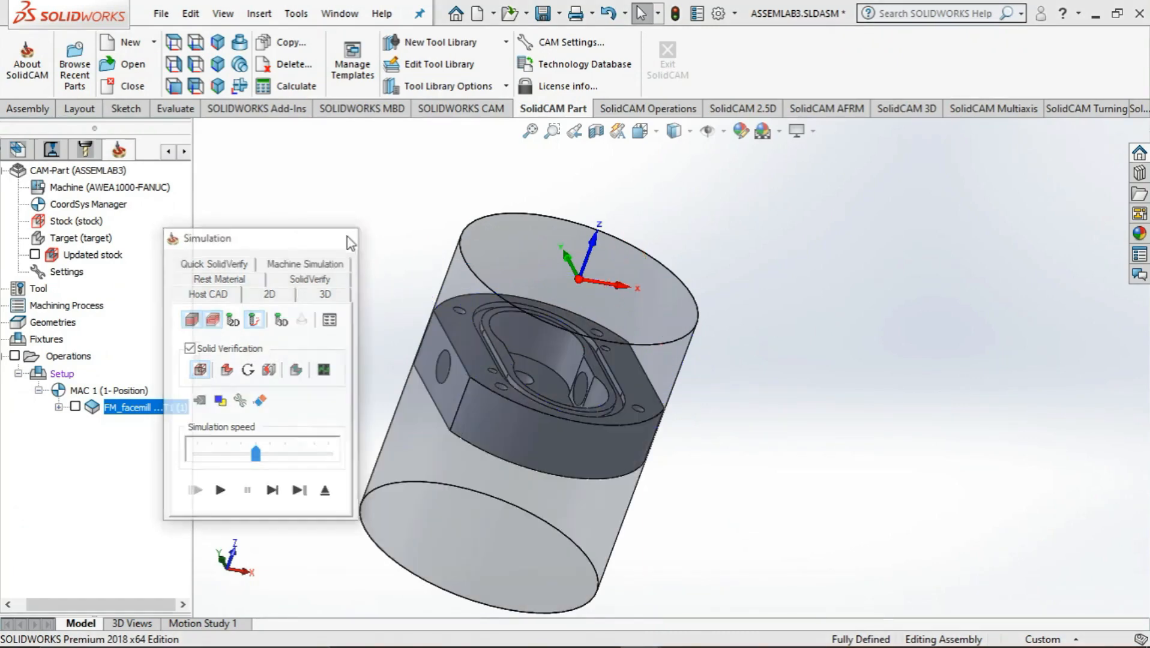
left_click(339, 237)
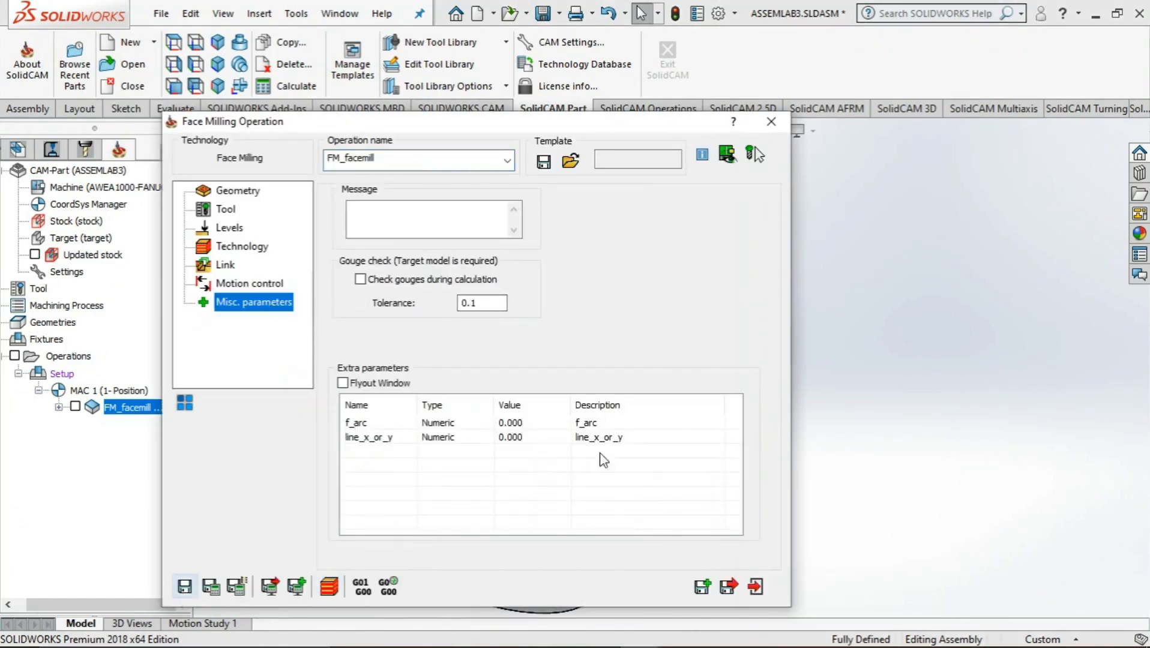
left_click(755, 587)
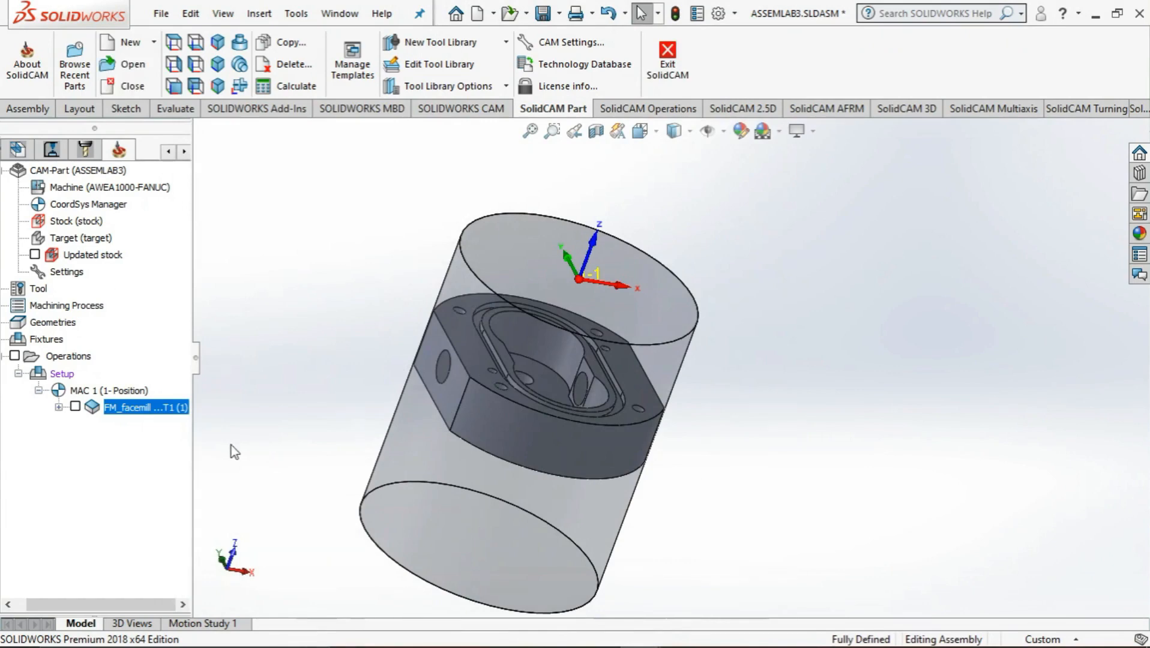
middle_click_drag(358, 364, 375, 484)
middle_click_drag(349, 436, 310, 450)
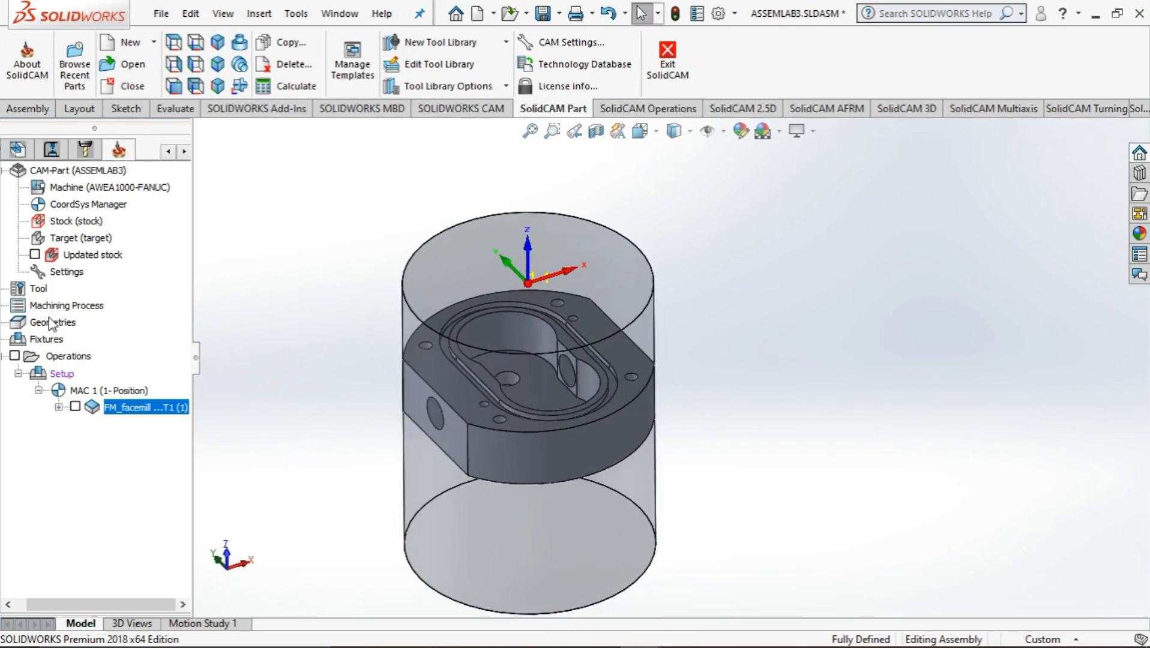
middle_click_drag(401, 427, 273, 373)
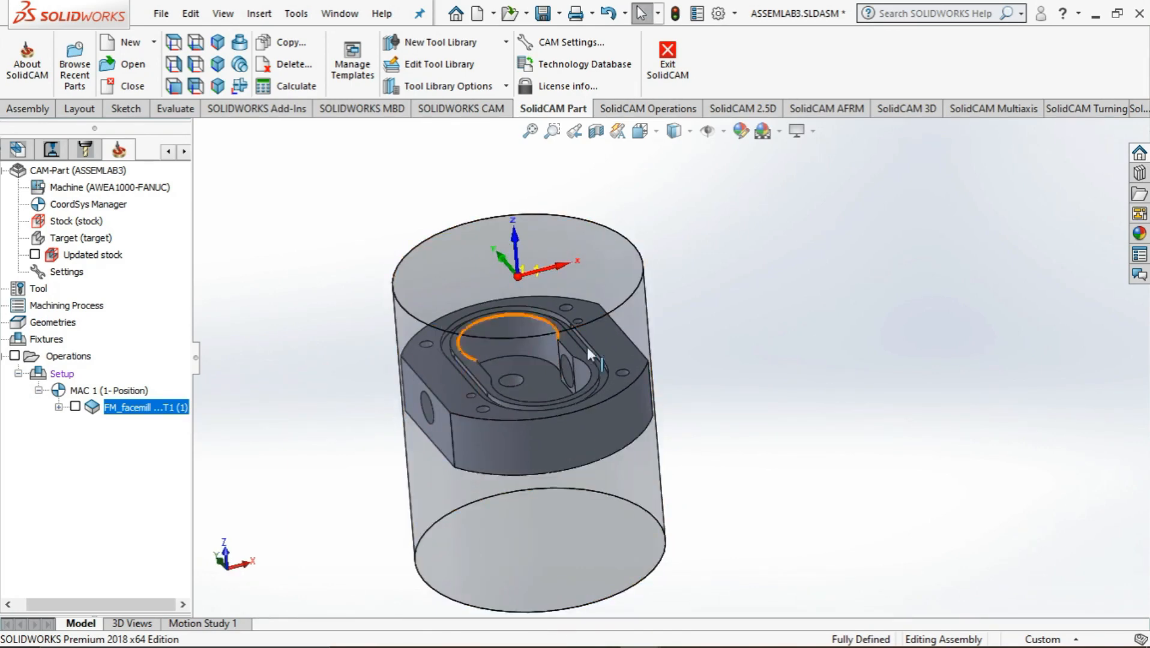
right_click(63, 358)
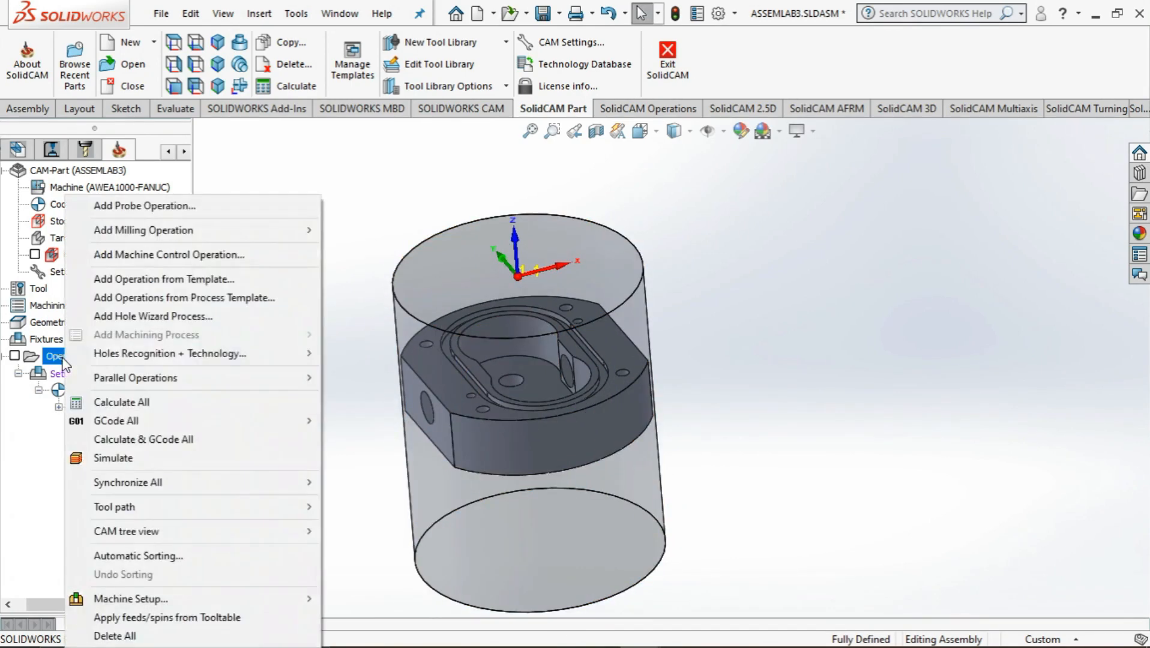
mouse_move(163, 232)
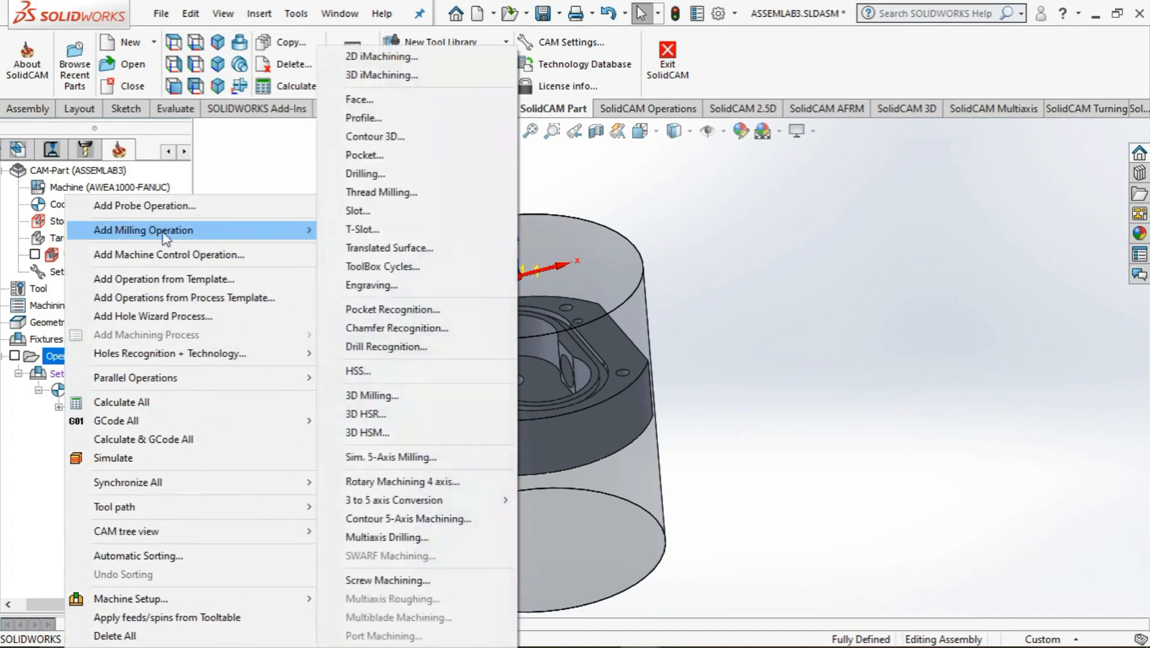
left_click(381, 120)
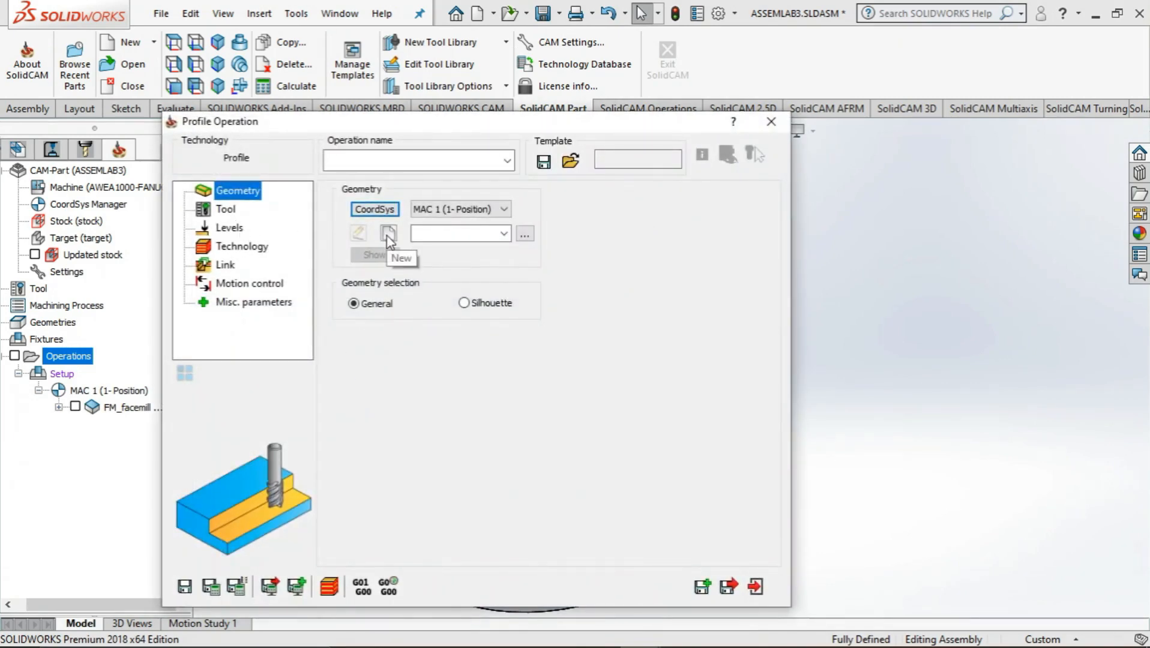
left_click(771, 122)
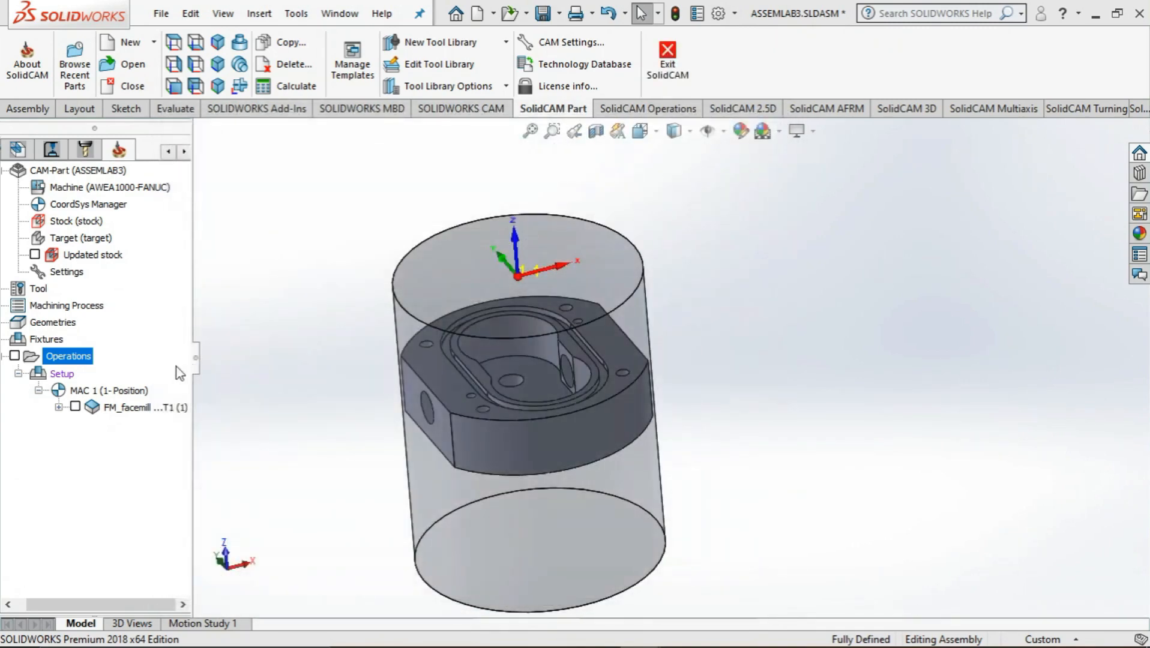
Edit the face milling operation and define a new Model type geometry, facemill1, with the gear pump body as the Box base geometry
right_click(129, 407)
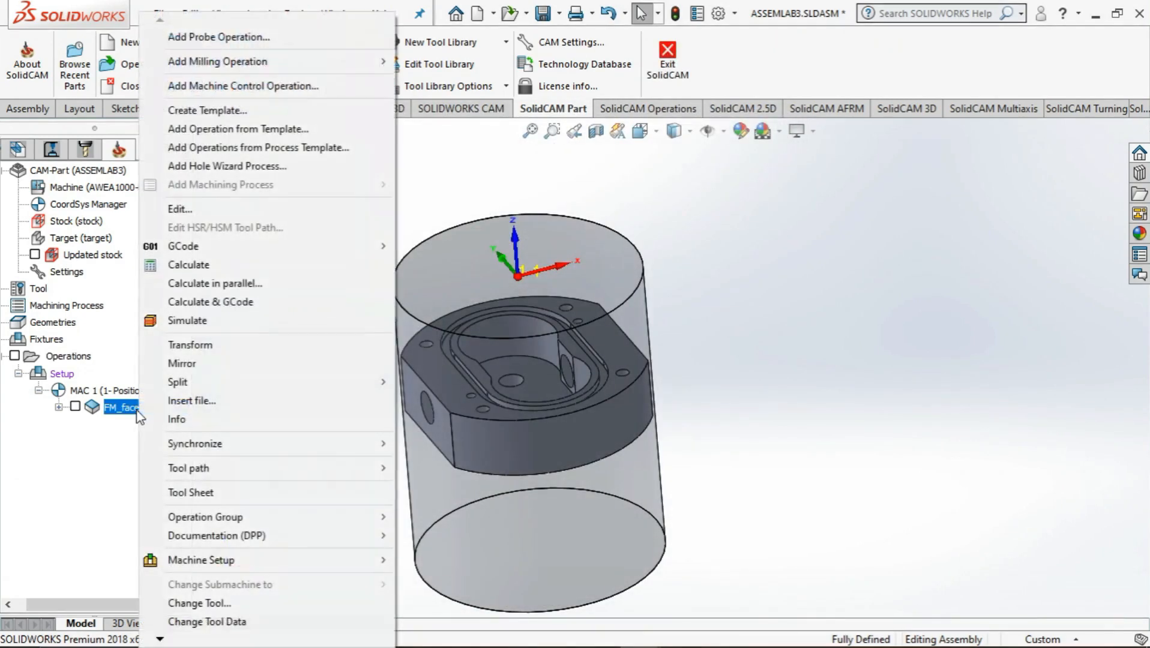
left_click(192, 209)
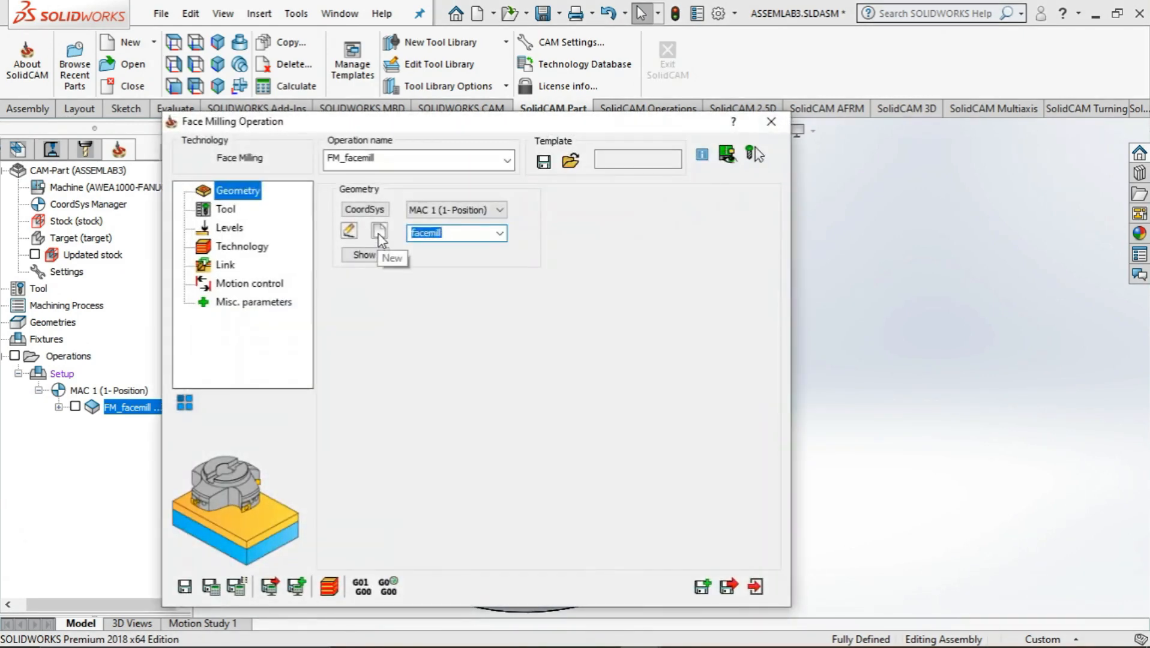
left_click(380, 232)
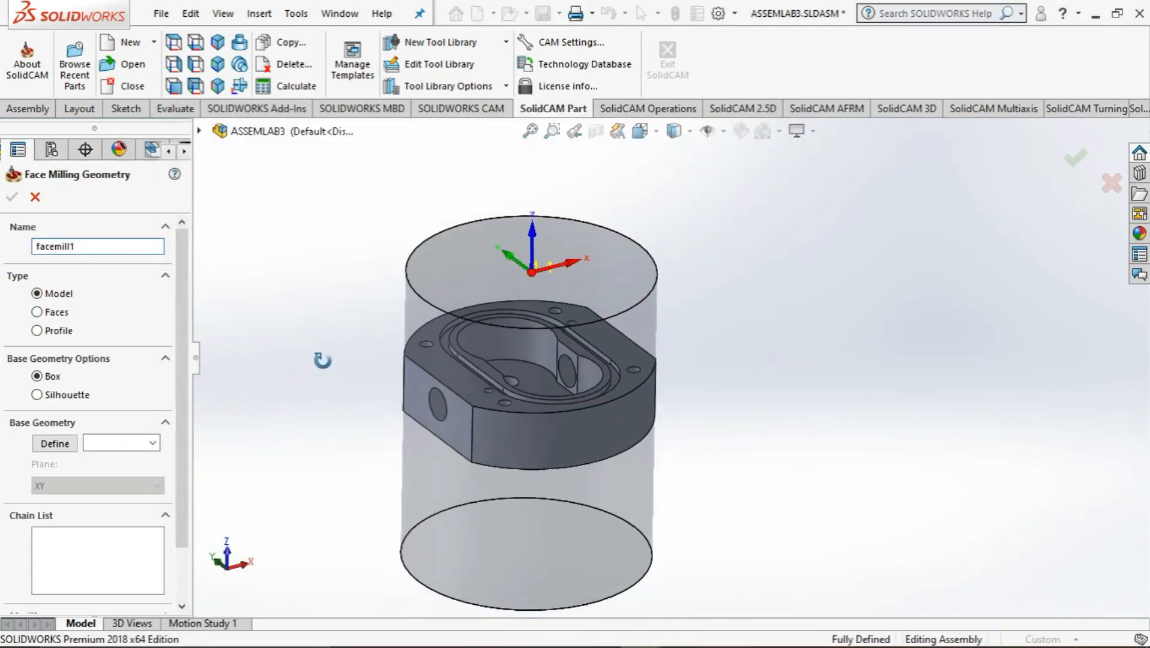
left_click(42, 447)
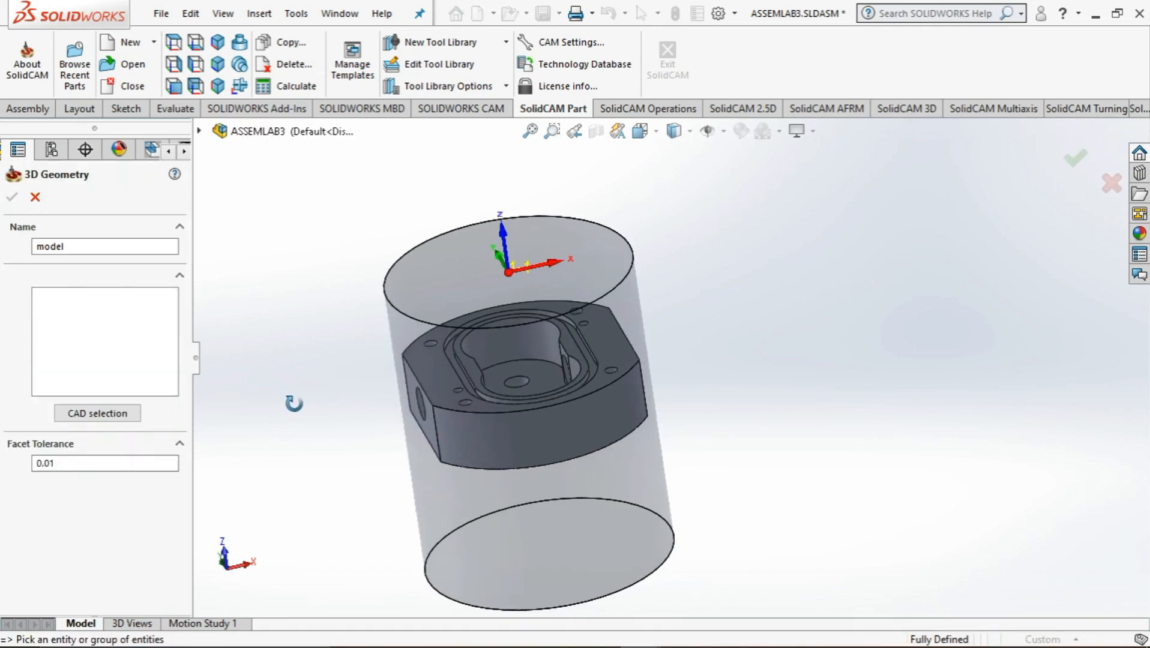
left_click(452, 275)
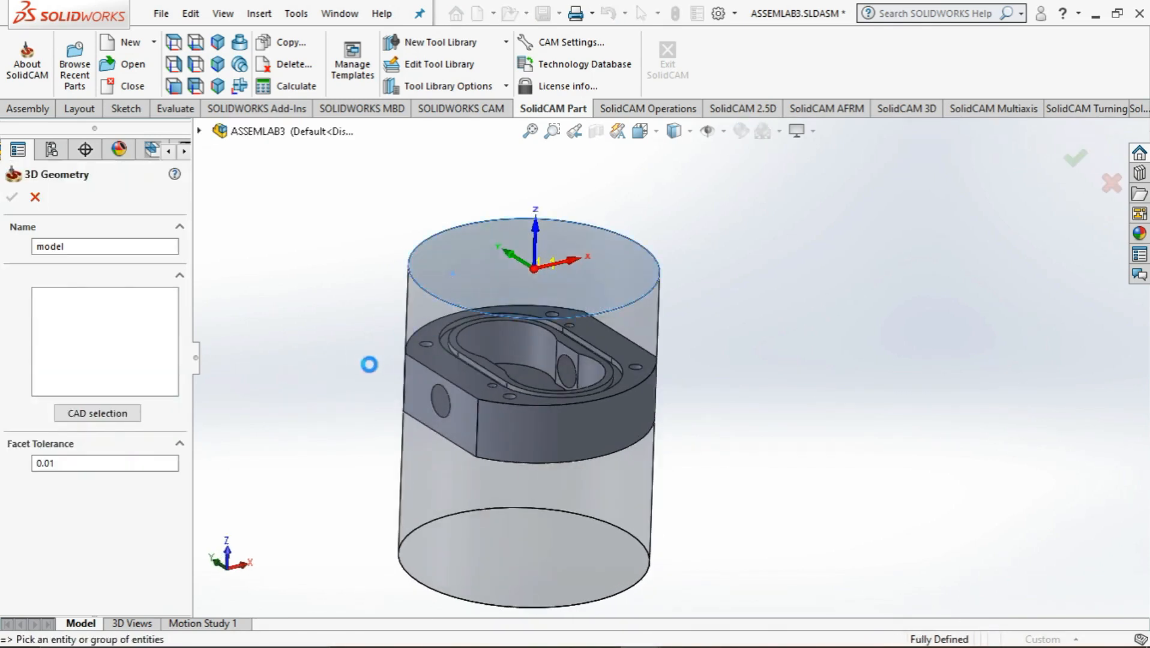
left_click(453, 304)
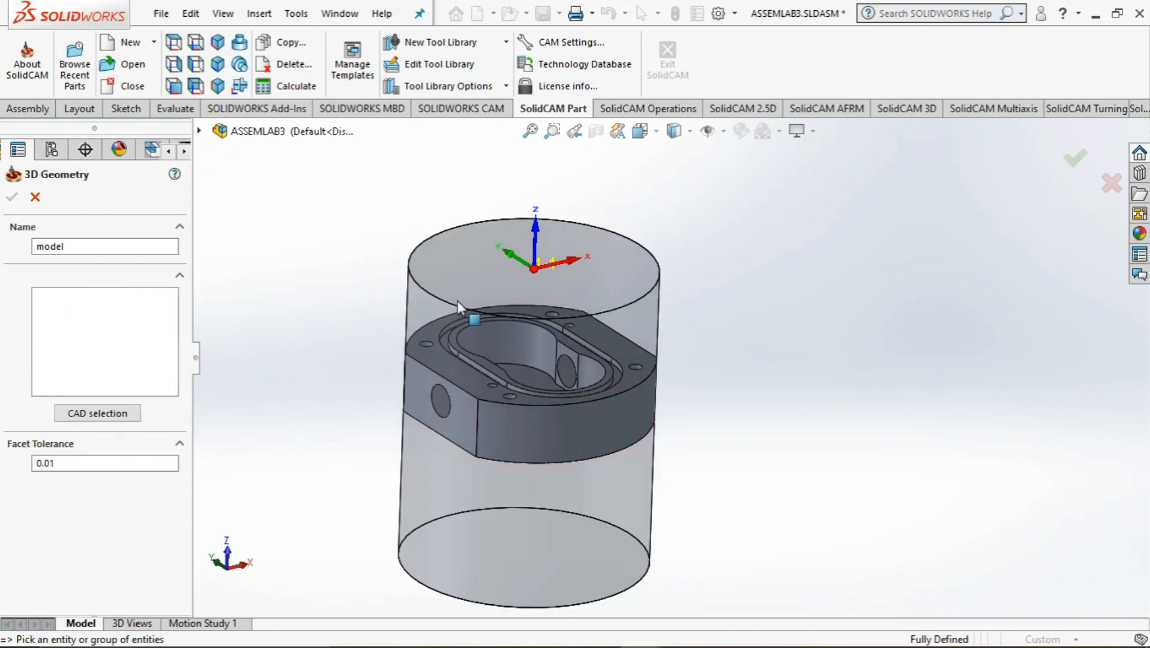
left_click(455, 385)
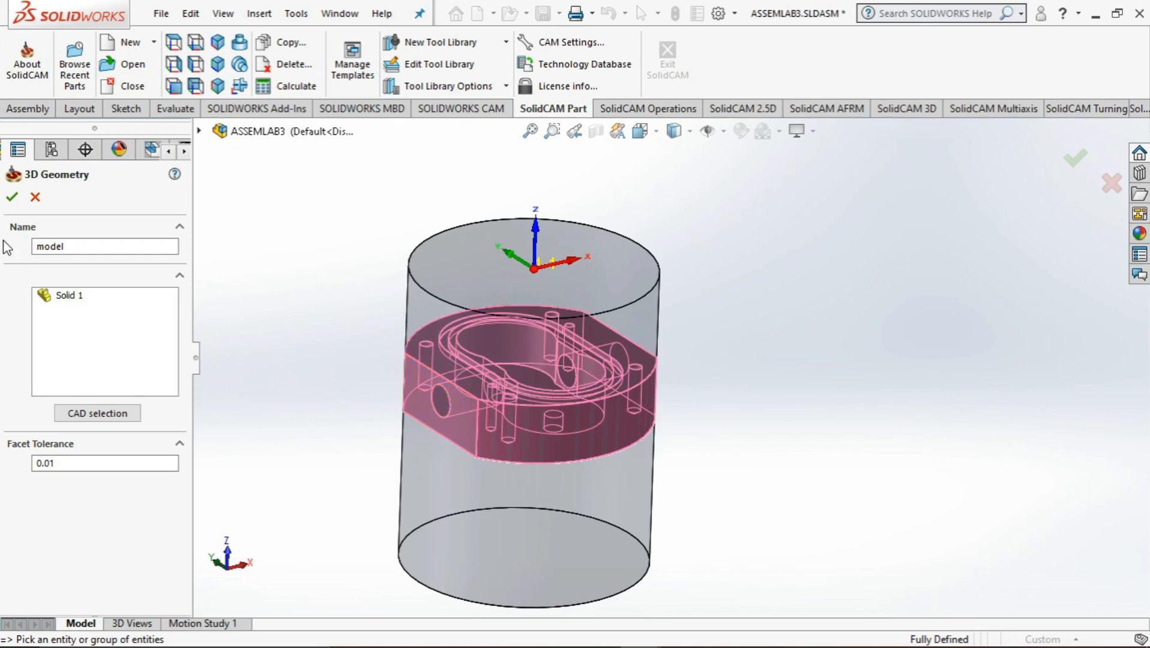
left_click(13, 198)
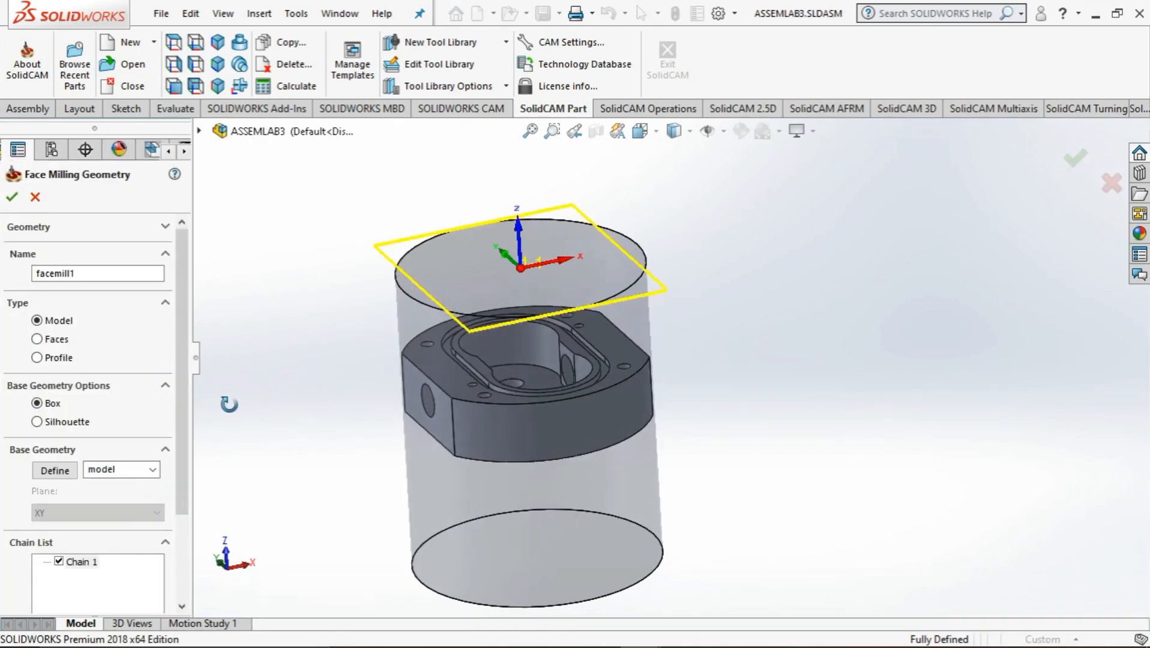
scroll(186, 521, "down", 5)
scroll(188, 520, "up", 5)
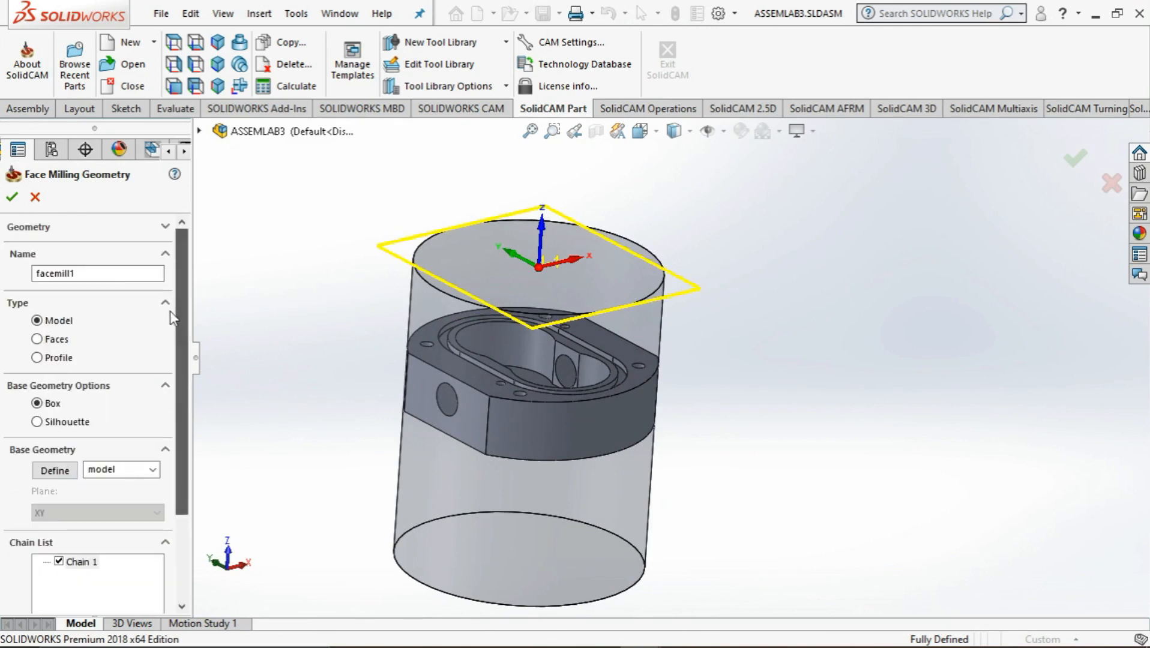
left_click(12, 196)
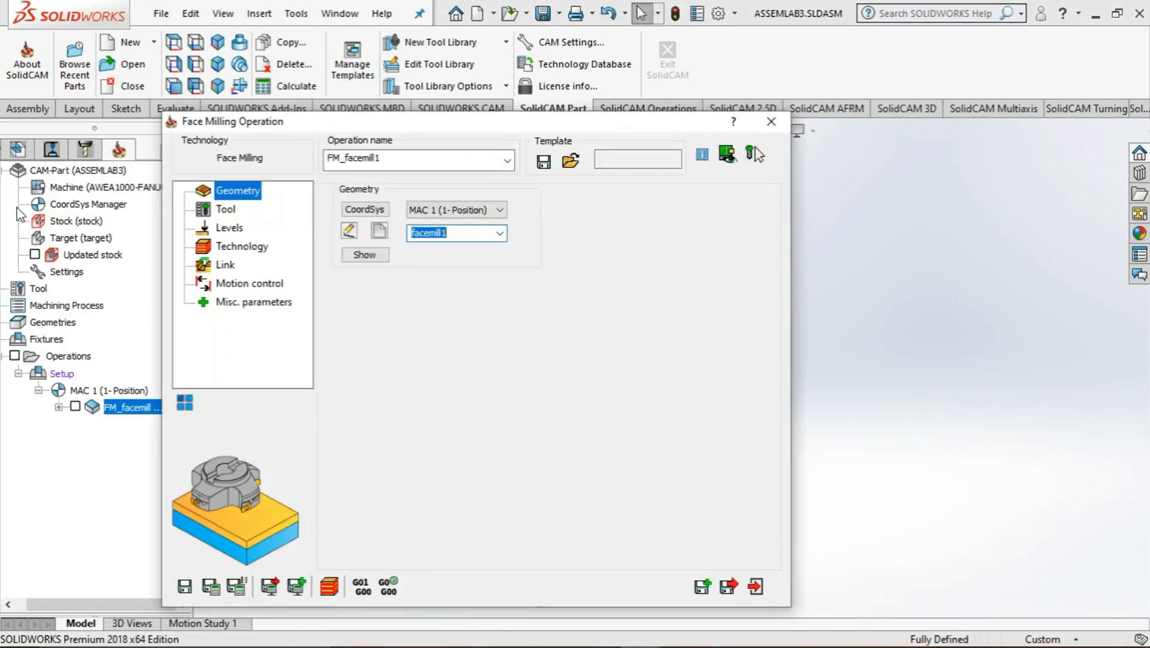
Set the face milling levels to User defined and pick the bar stock's top face as the upper level
left_click(226, 209)
left_click(229, 228)
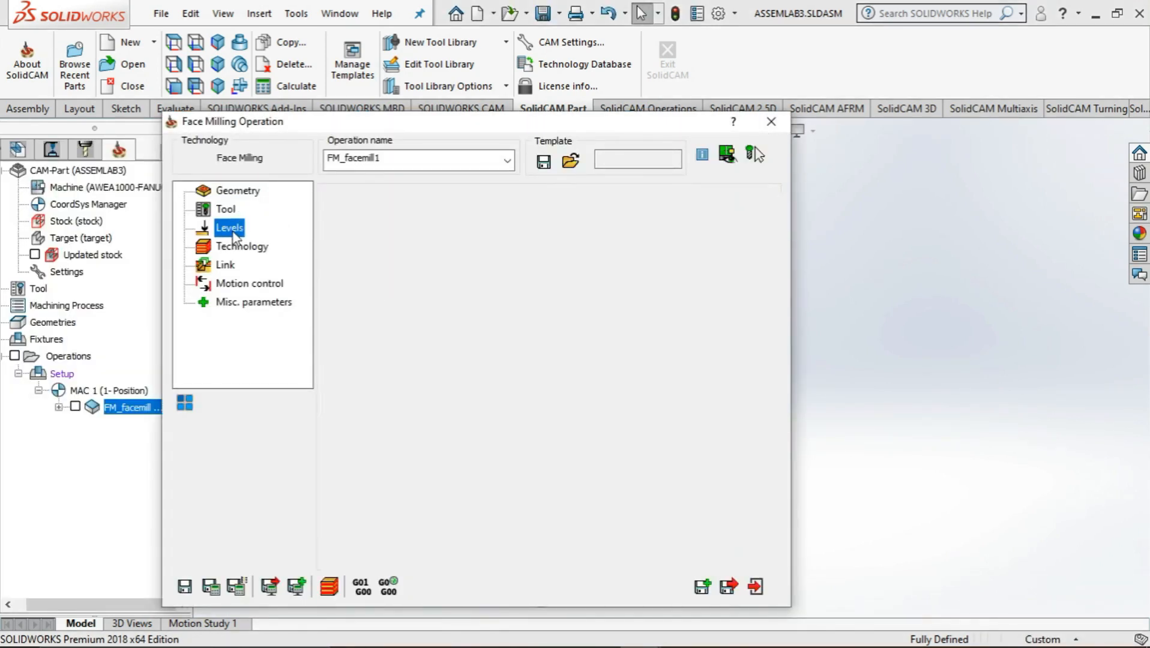
left_click(242, 247)
left_click(229, 228)
left_click(403, 300)
left_click(399, 326)
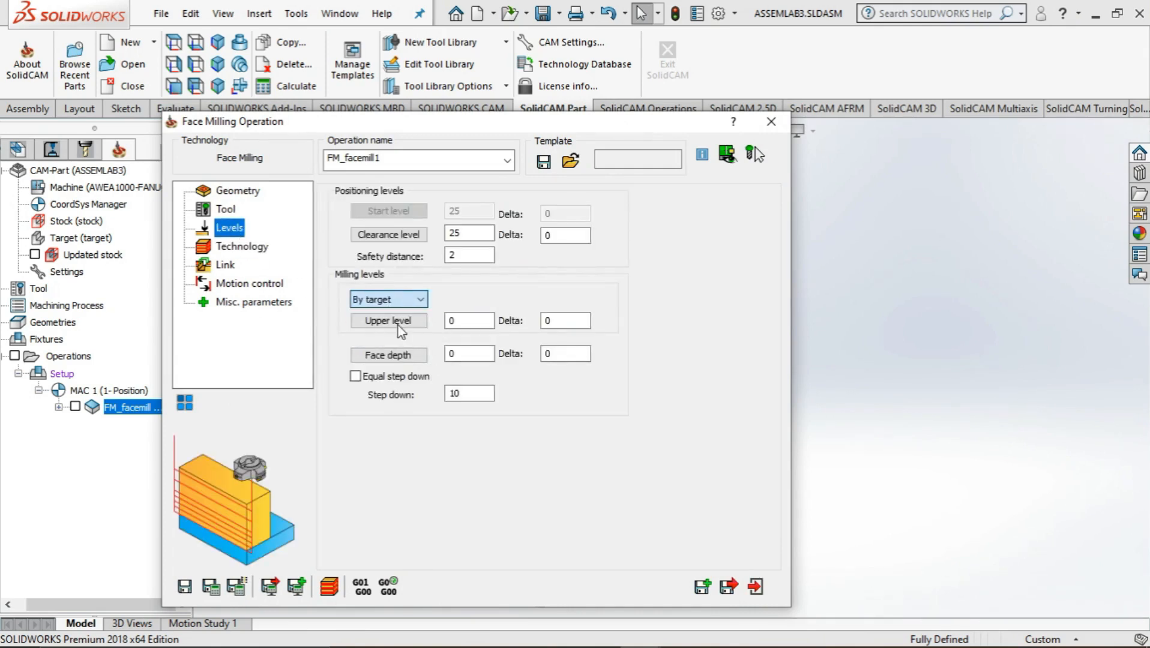
left_click(399, 299)
left_click(397, 336)
left_click(388, 321)
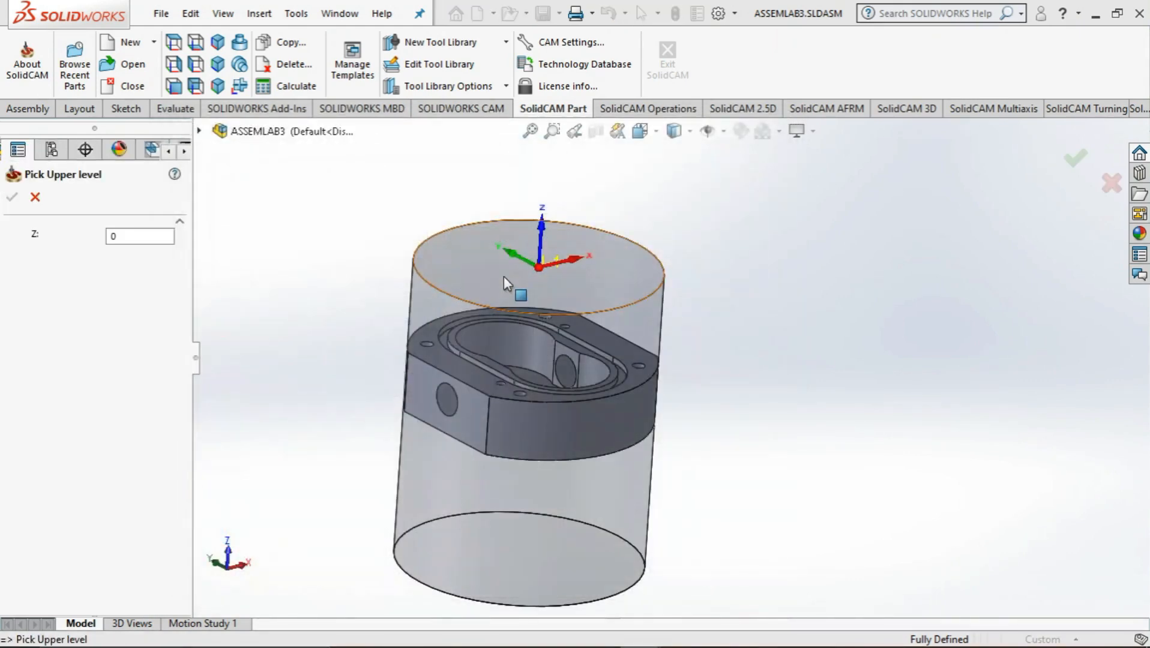
left_click(502, 276)
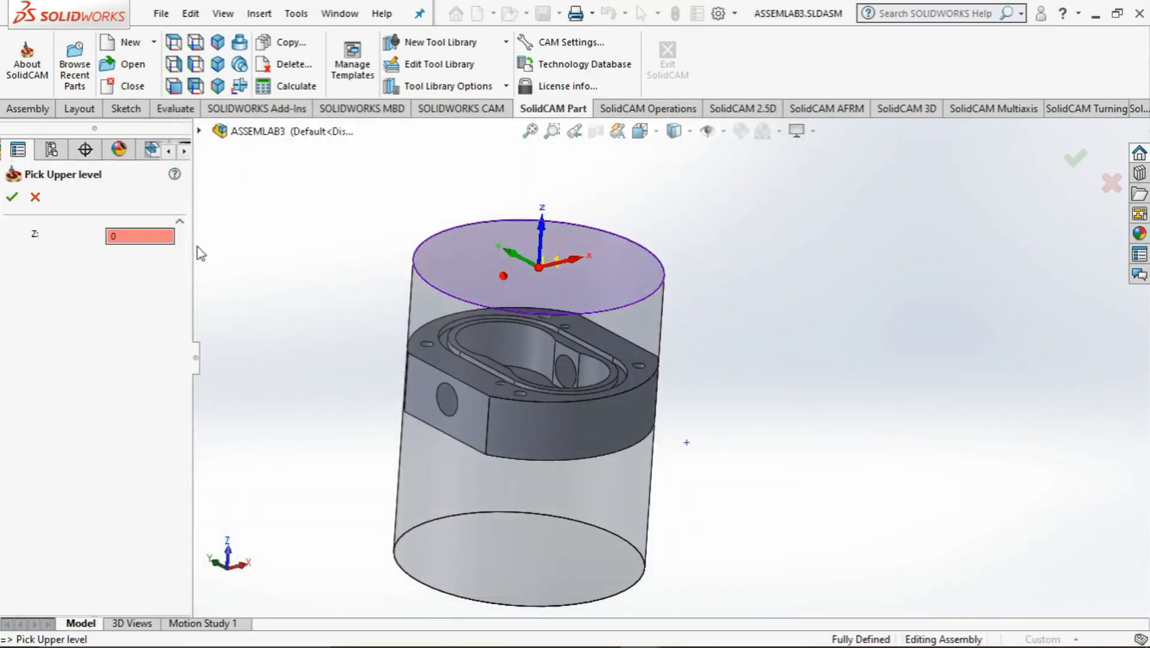
left_click(12, 196)
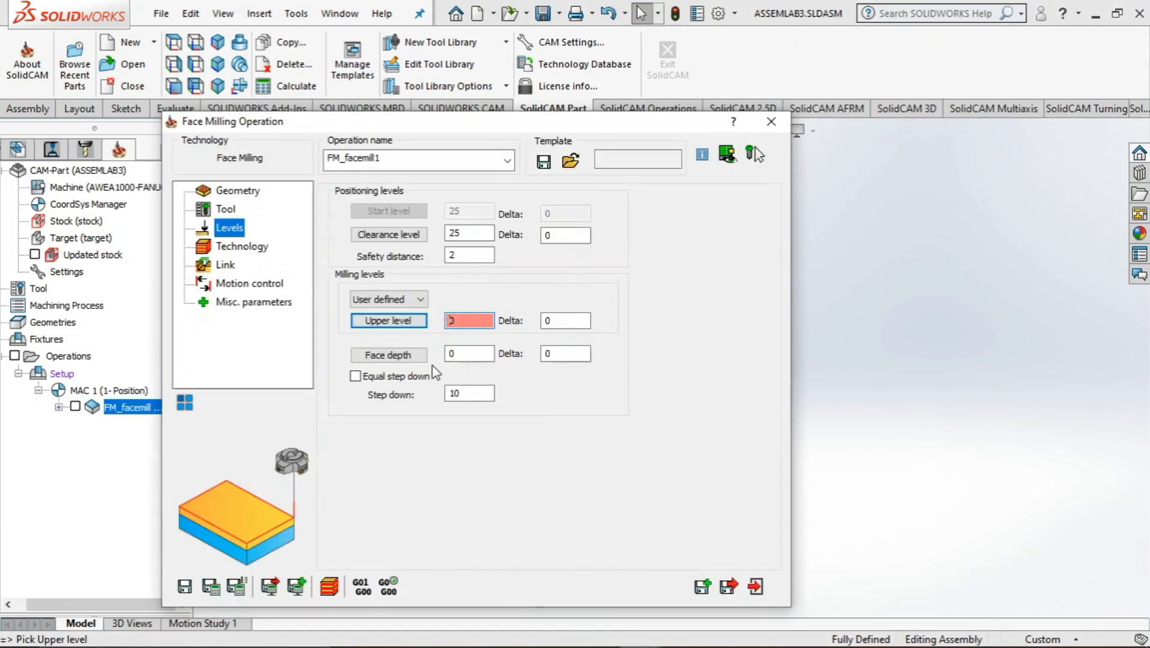
Define the face depth of 30 mm by picking the gear pump body's top face as the lower level
left_click(400, 357)
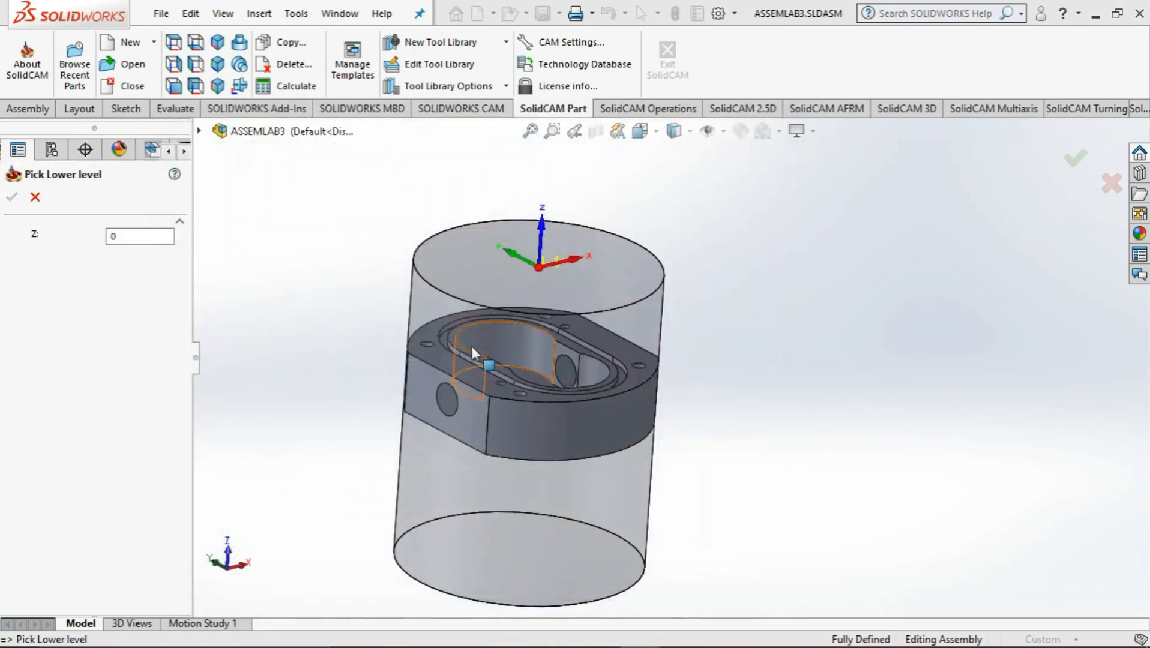
left_click(441, 362)
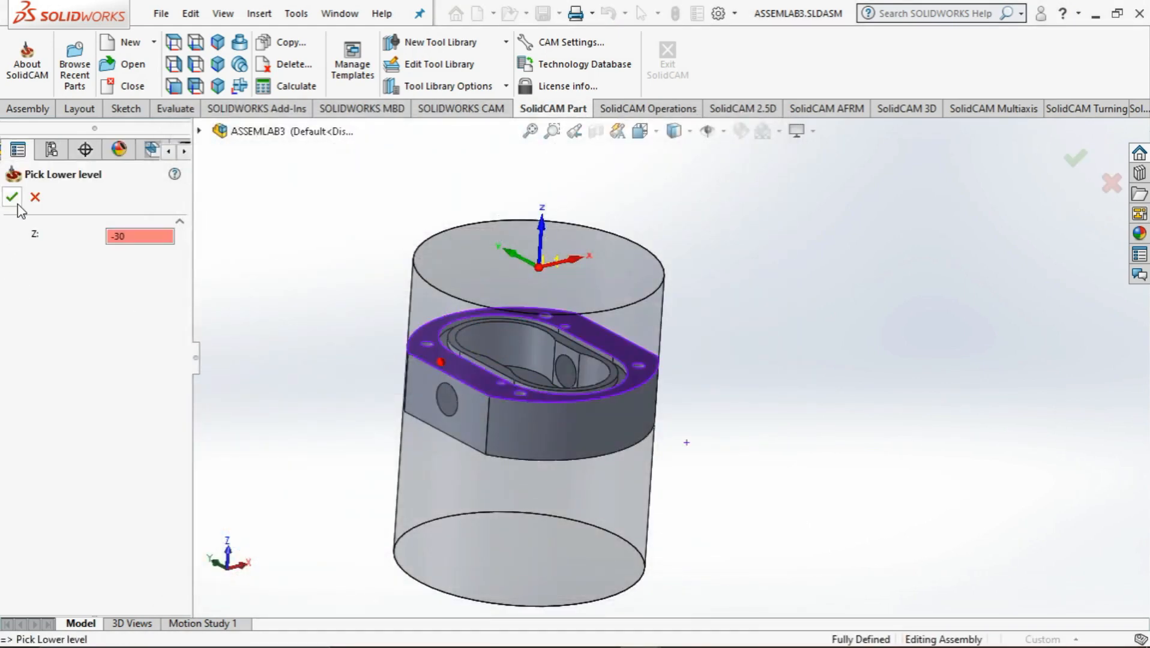
left_click(15, 200)
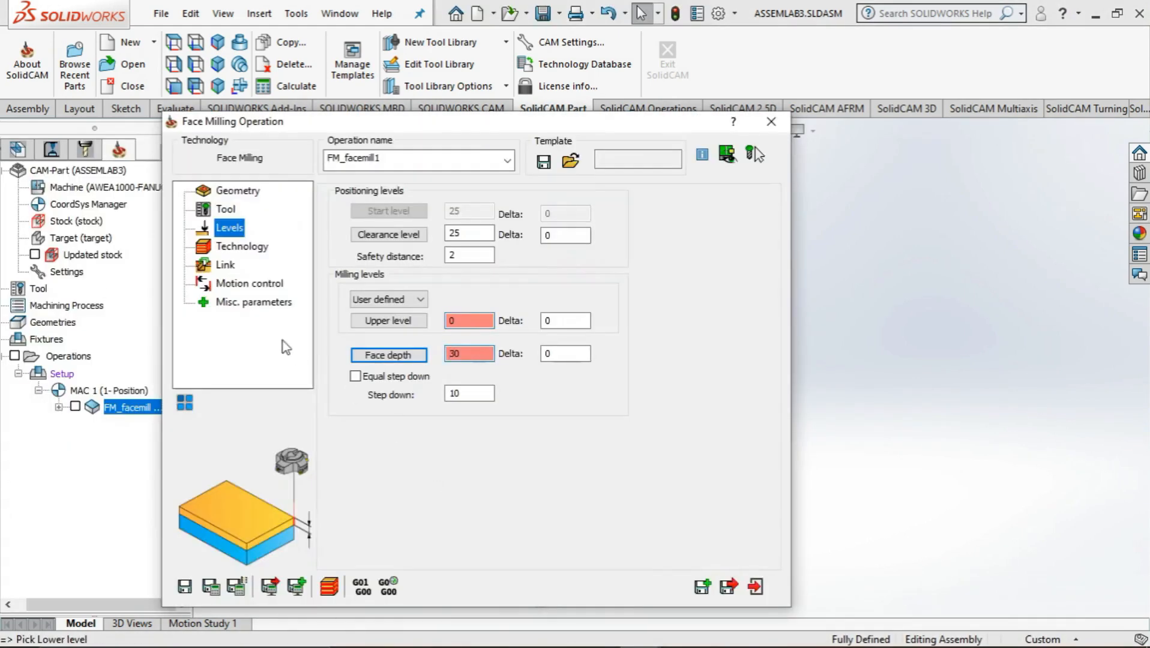
Review the technology, link, motion control and miscellaneous parameters of the face milling operation
left_click(242, 251)
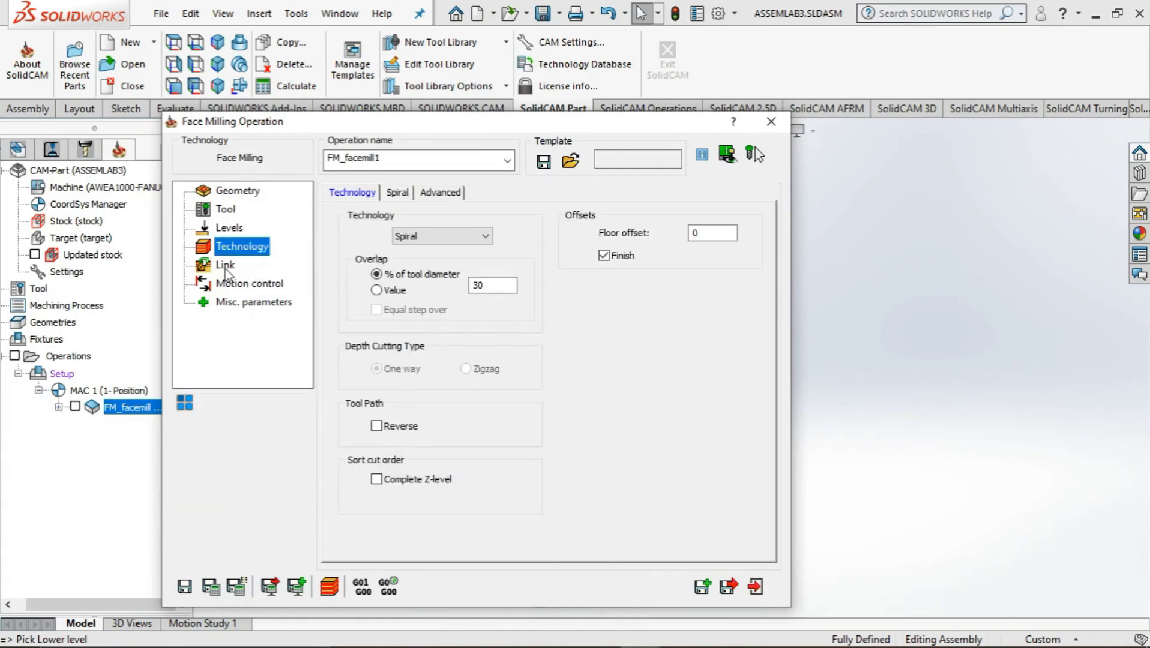
left_click(595, 630)
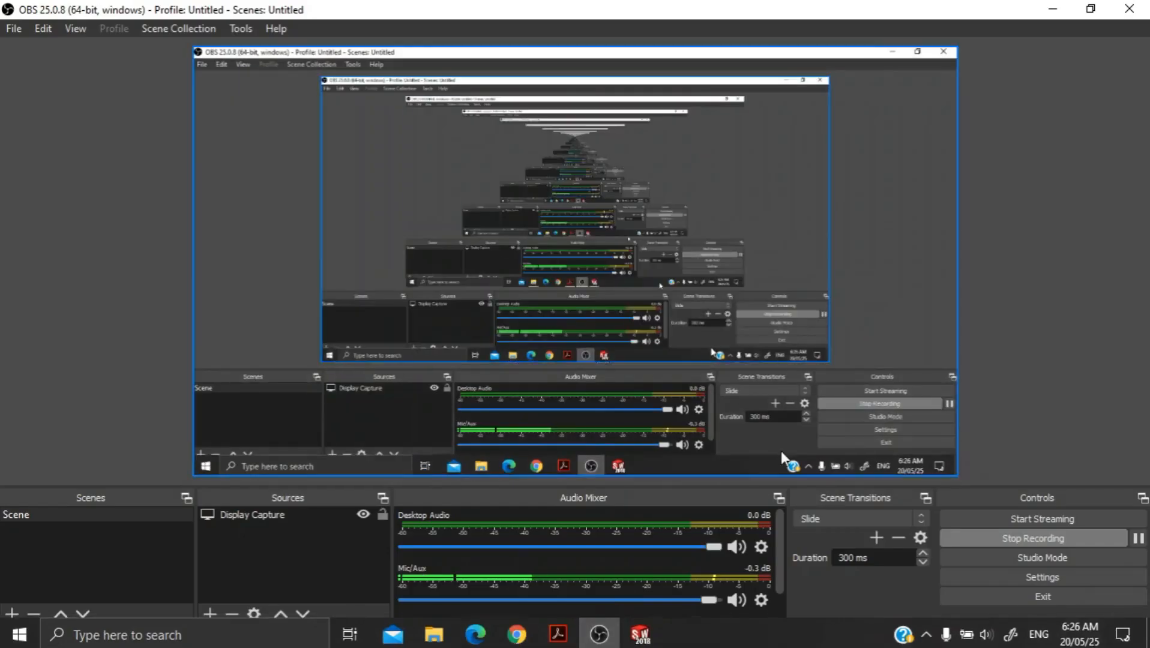
left_click(1051, 8)
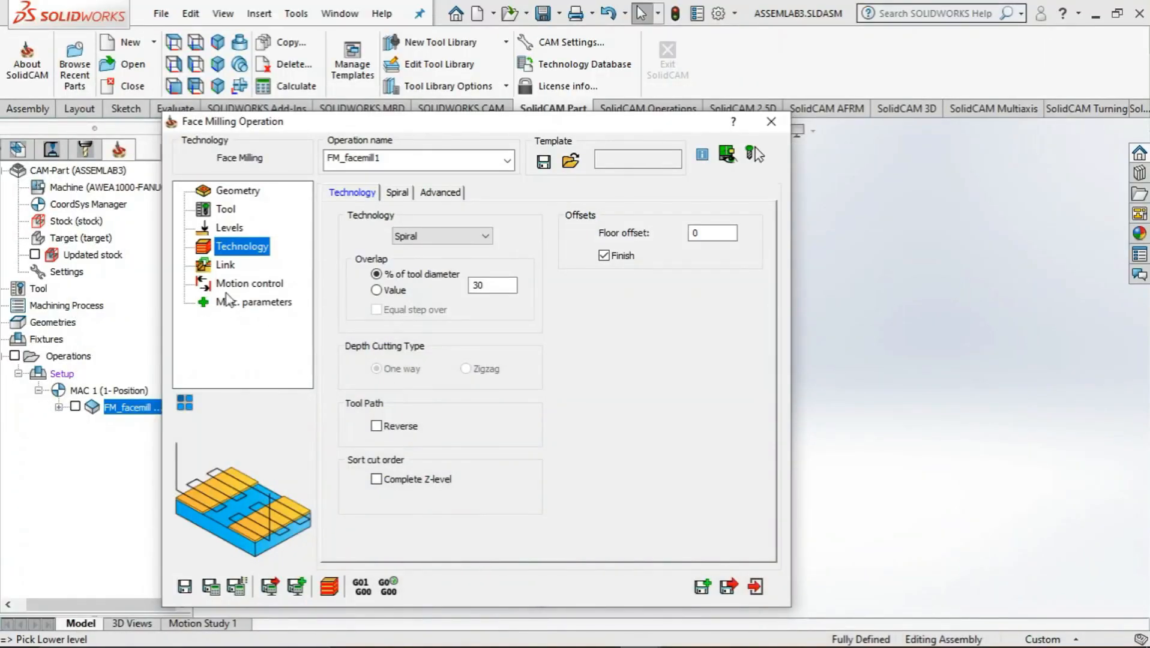
left_click(226, 266)
left_click(245, 284)
left_click(257, 303)
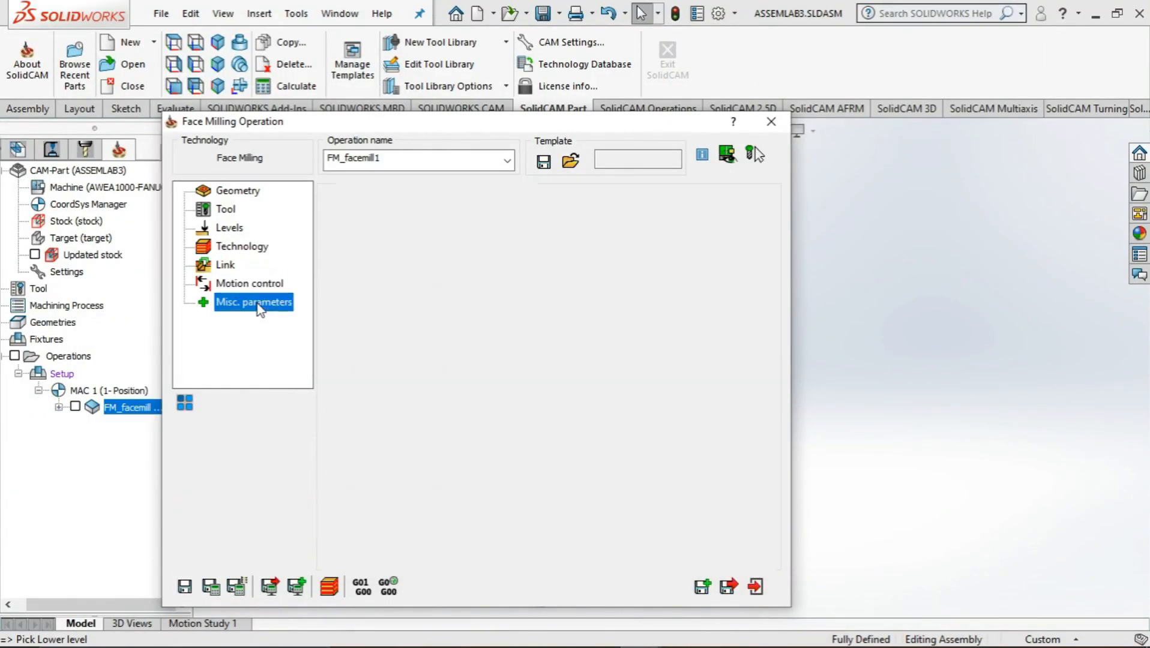
Simulate the face milling operation in SolidVerify
left_click(328, 586)
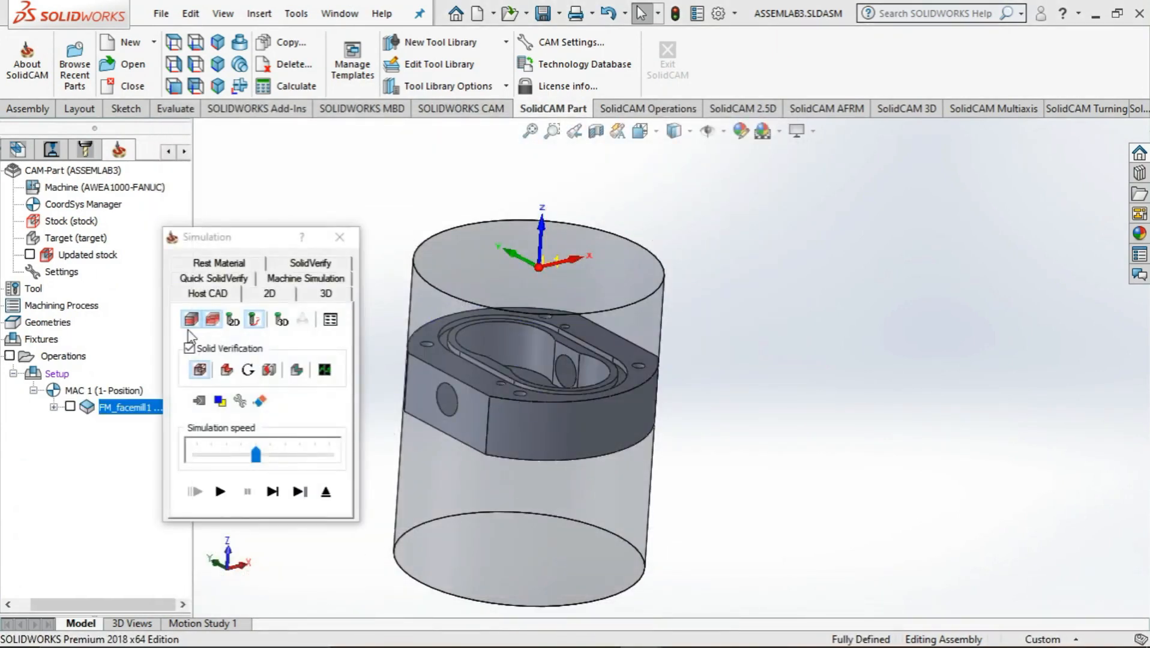
left_click(303, 264)
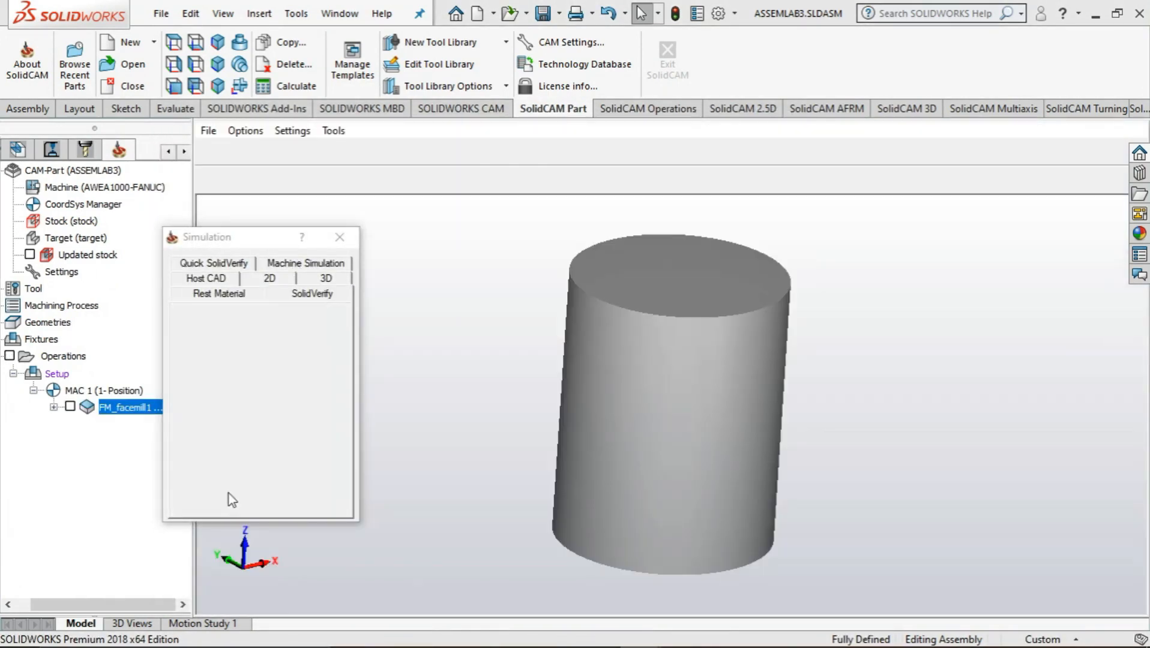
left_click(222, 492)
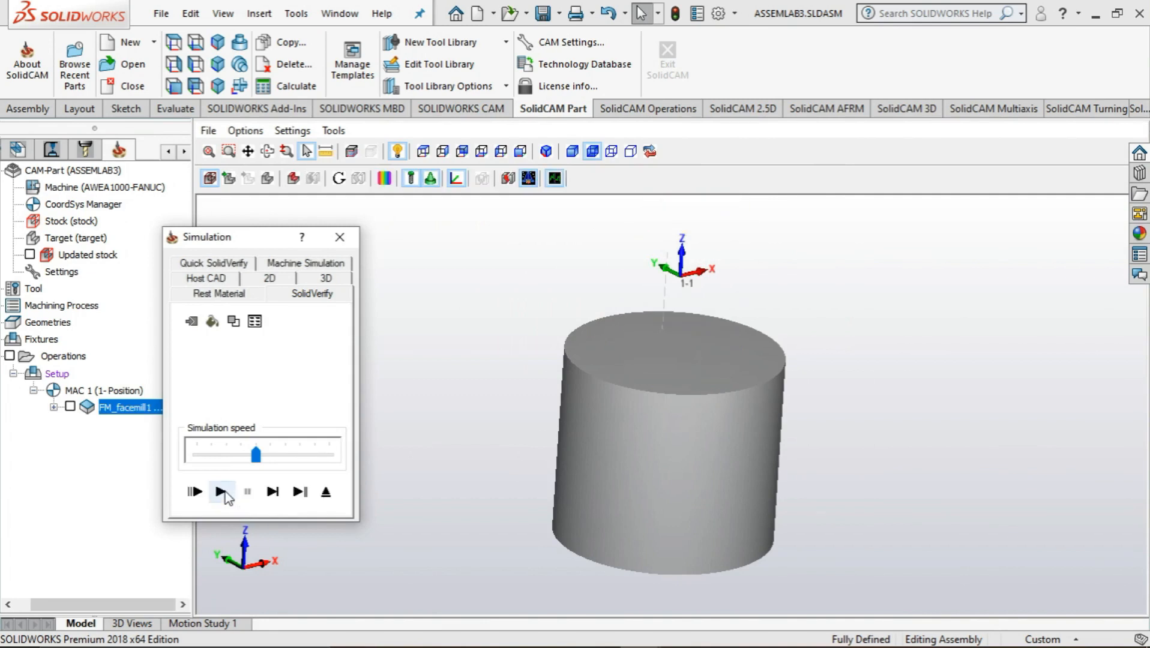
Examine the rest material after the face milling, and close the simulation and the operation
left_click(220, 299)
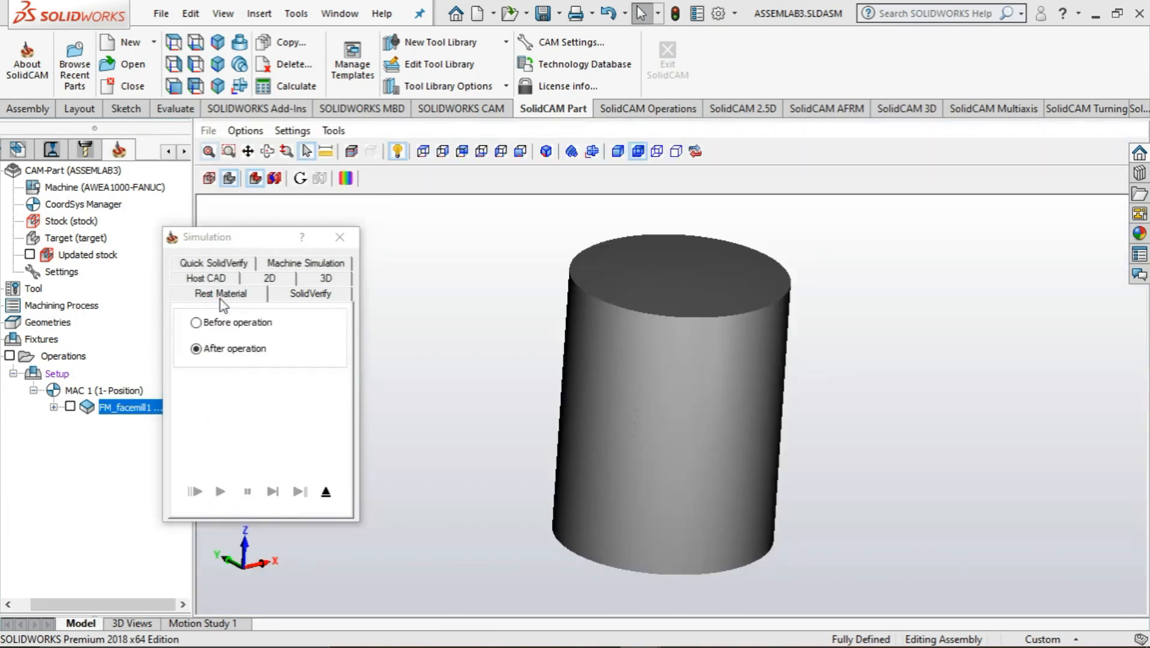
left_click(221, 324)
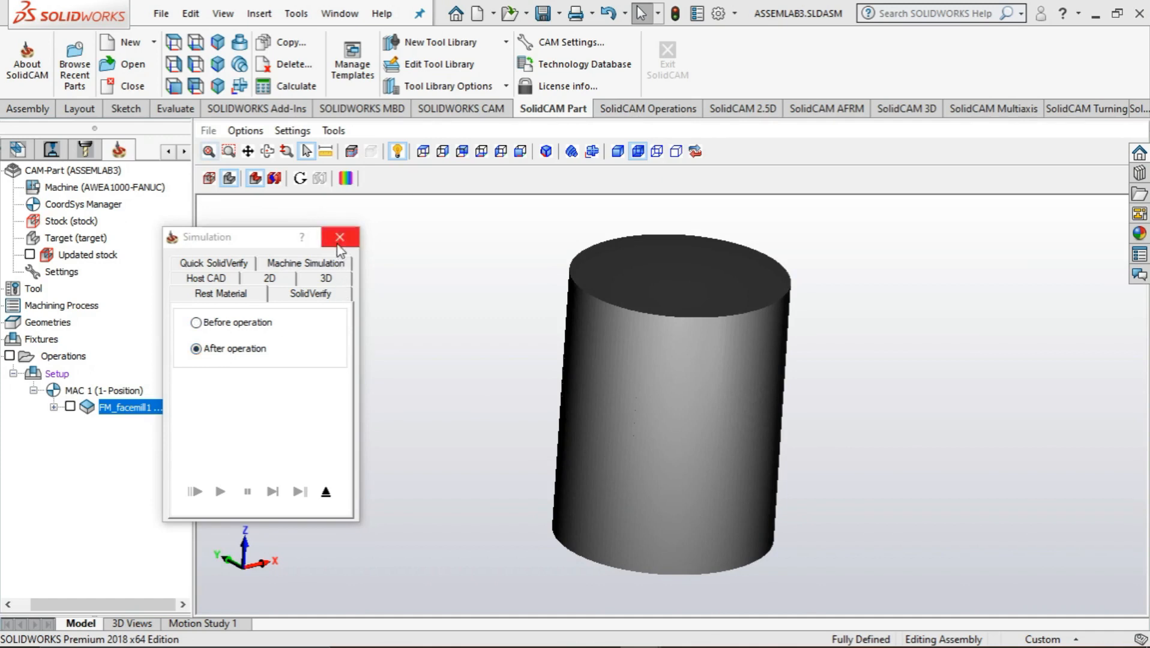
left_click(276, 180)
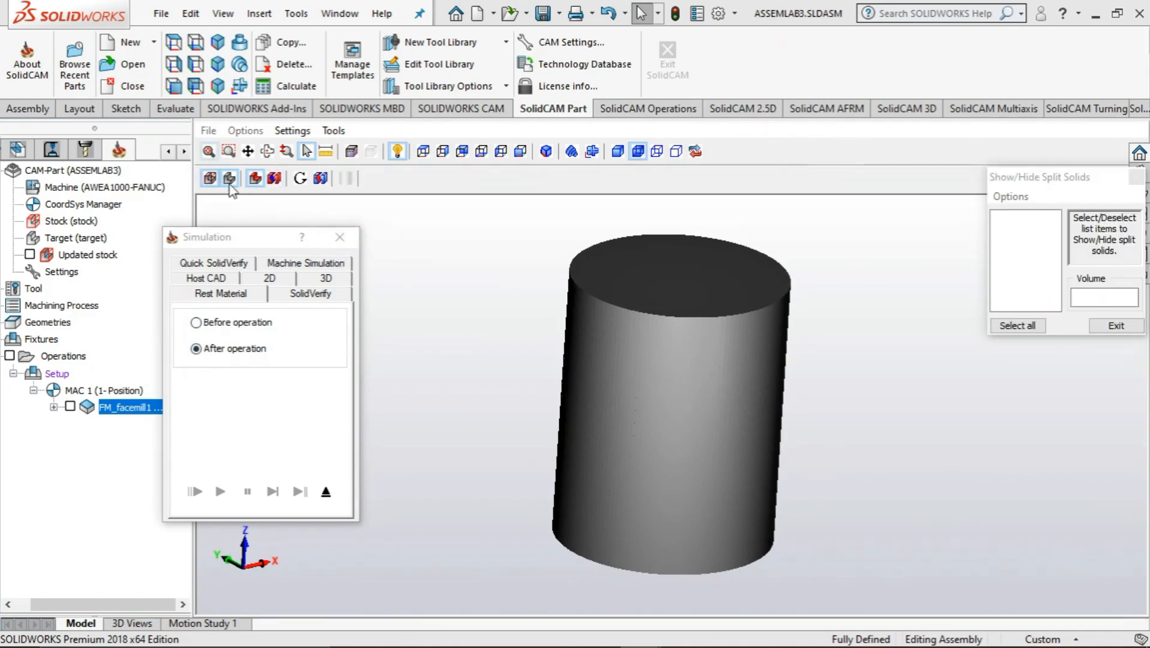
left_click(1108, 325)
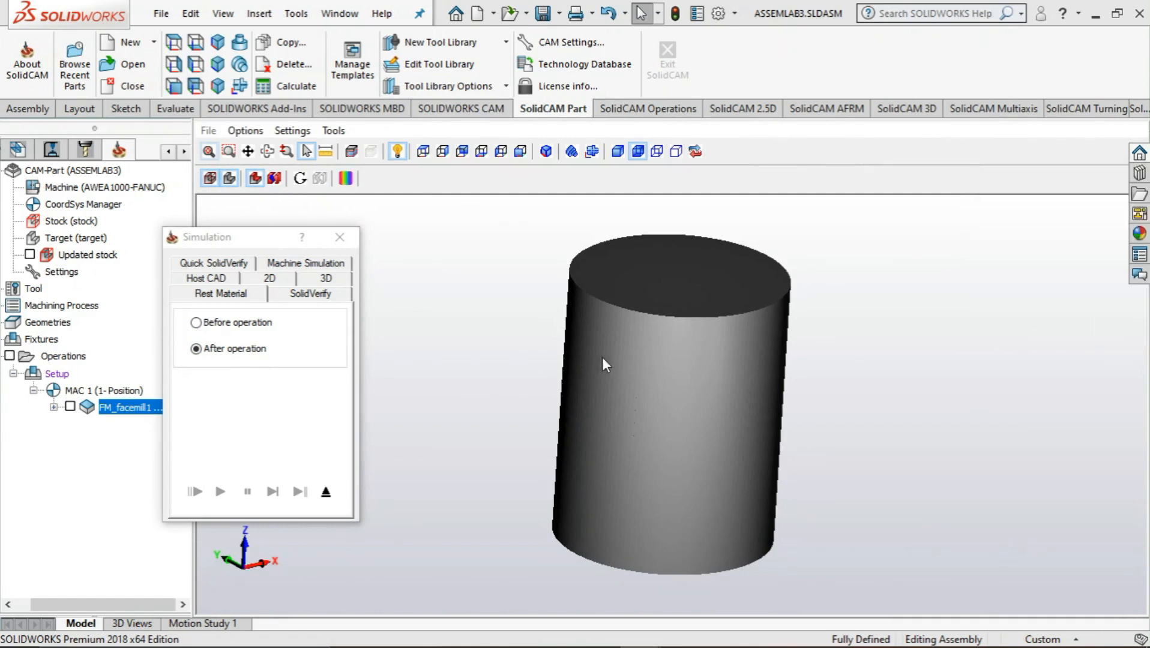
left_click(339, 237)
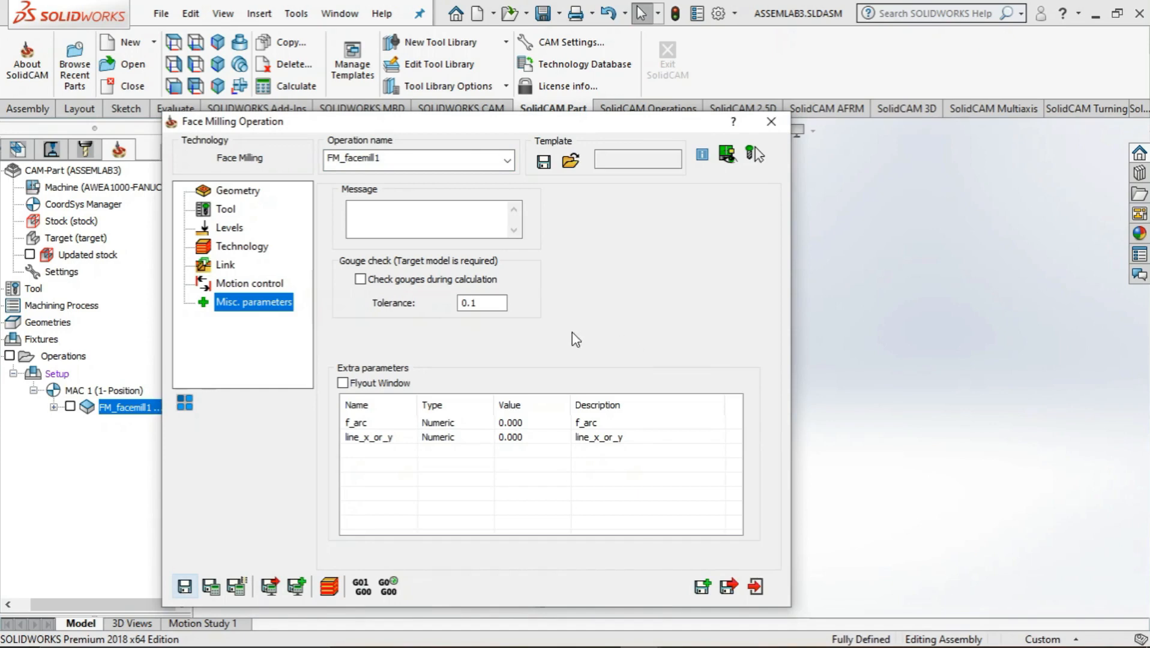
left_click(771, 122)
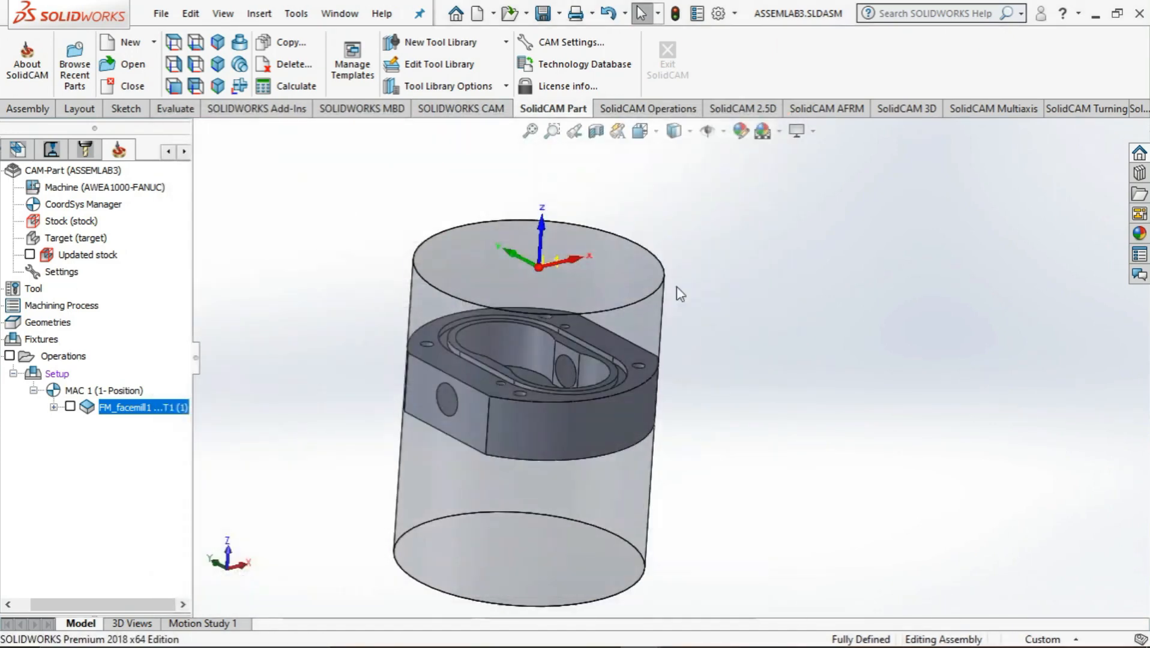
Add a Profile milling operation with a new geometry, contour, chained along the outer edge of the gear pump body's top face
right_click(61, 354)
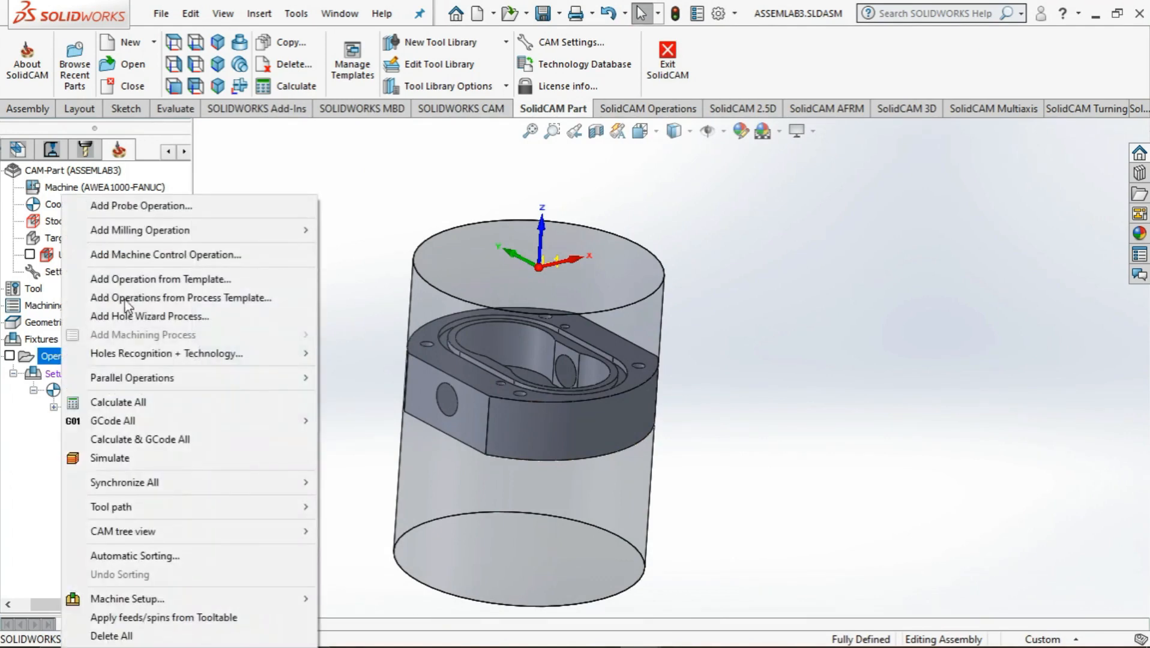
mouse_move(190, 238)
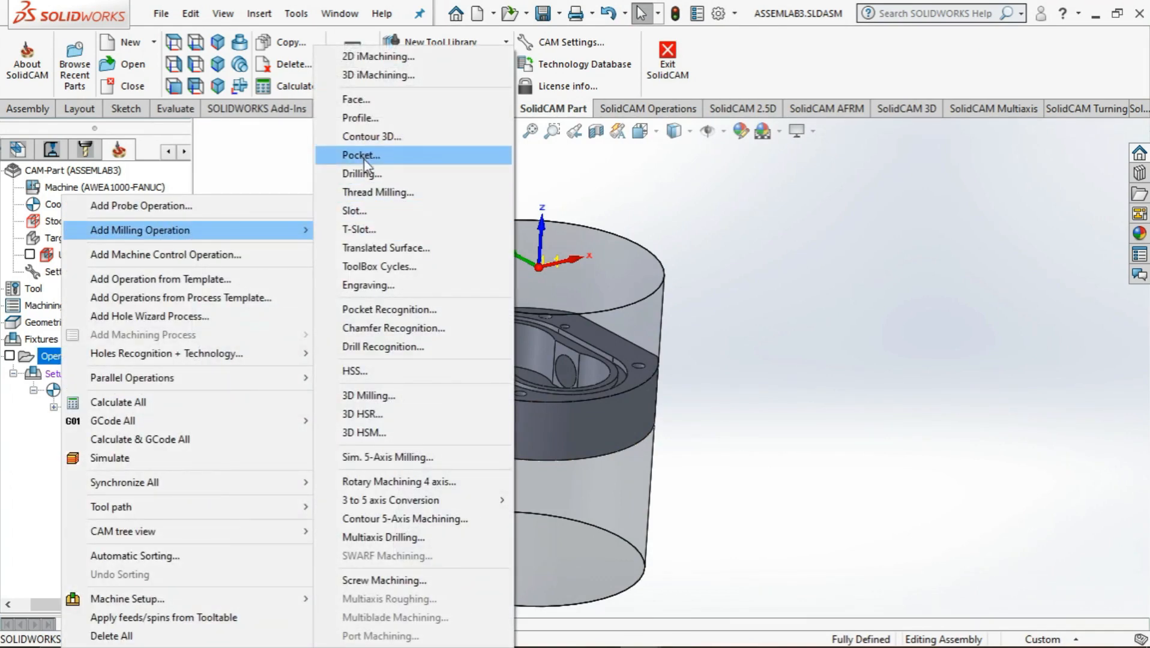
left_click(360, 118)
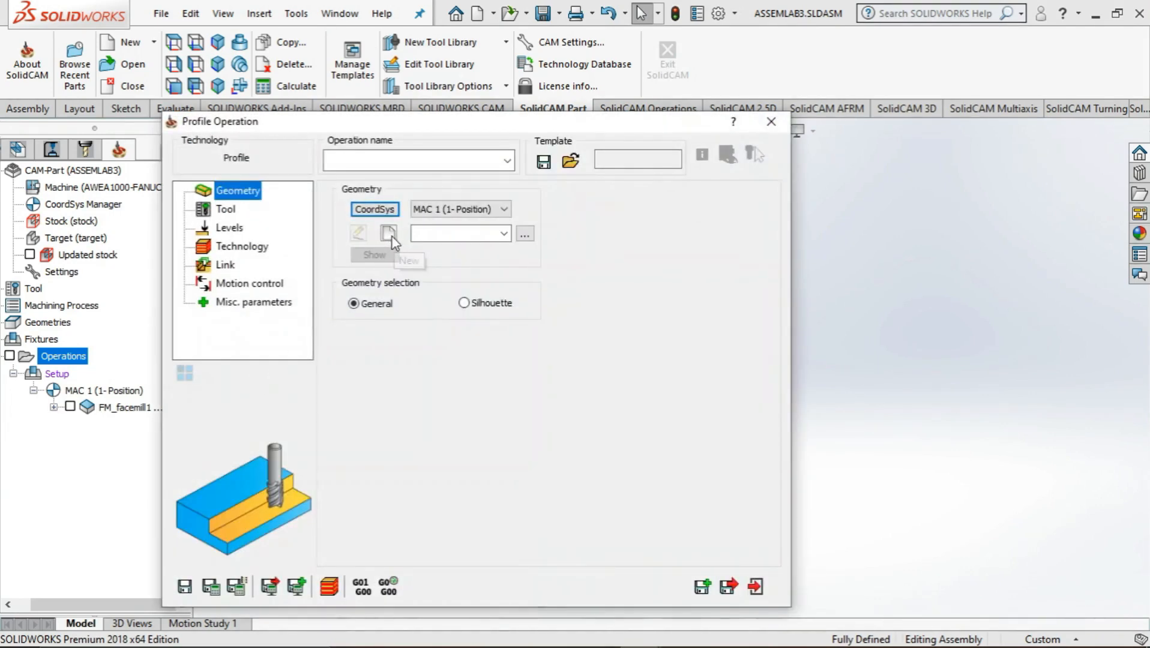
left_click(390, 236)
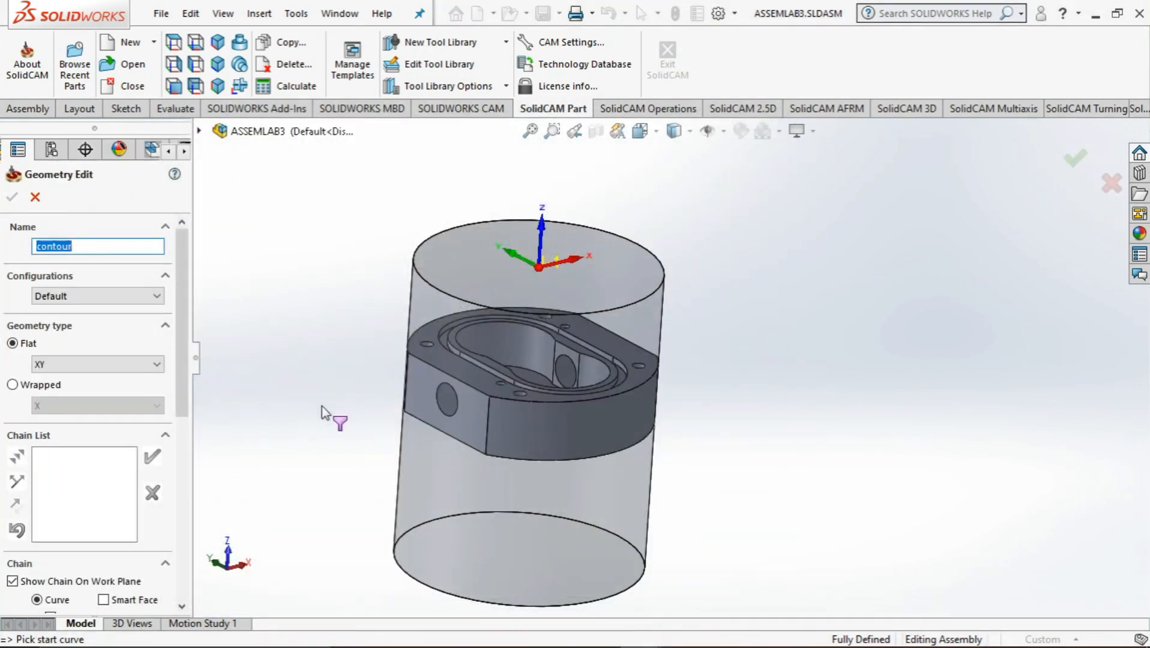
middle_click_drag(319, 415, 283, 421)
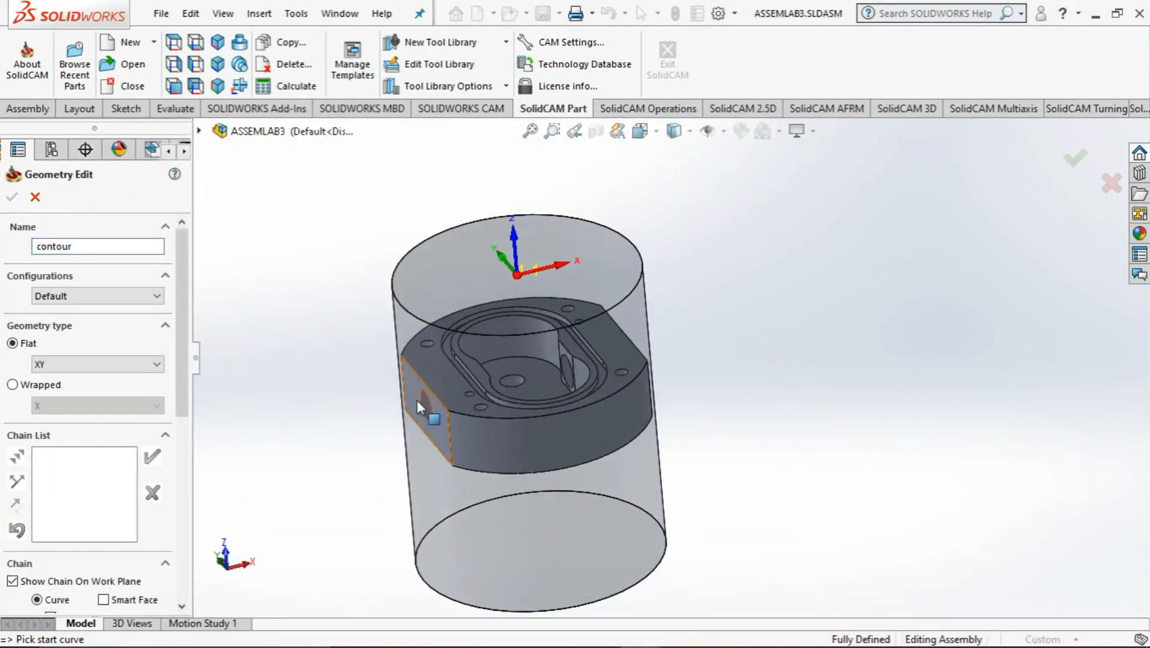
left_click(438, 399)
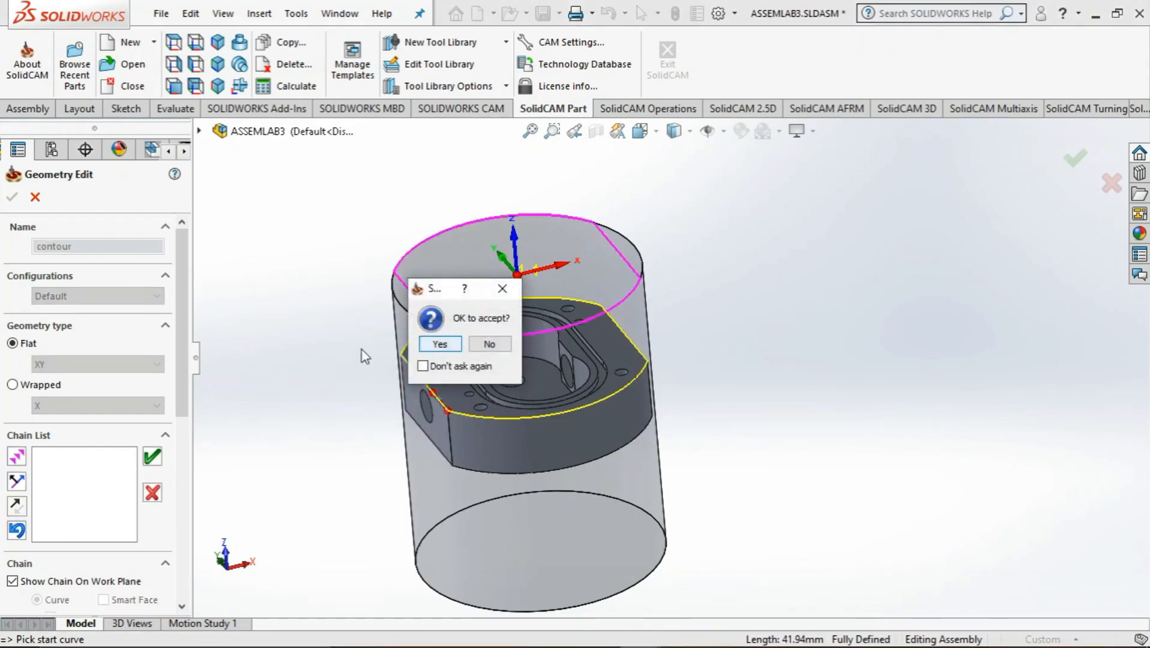
left_click(439, 343)
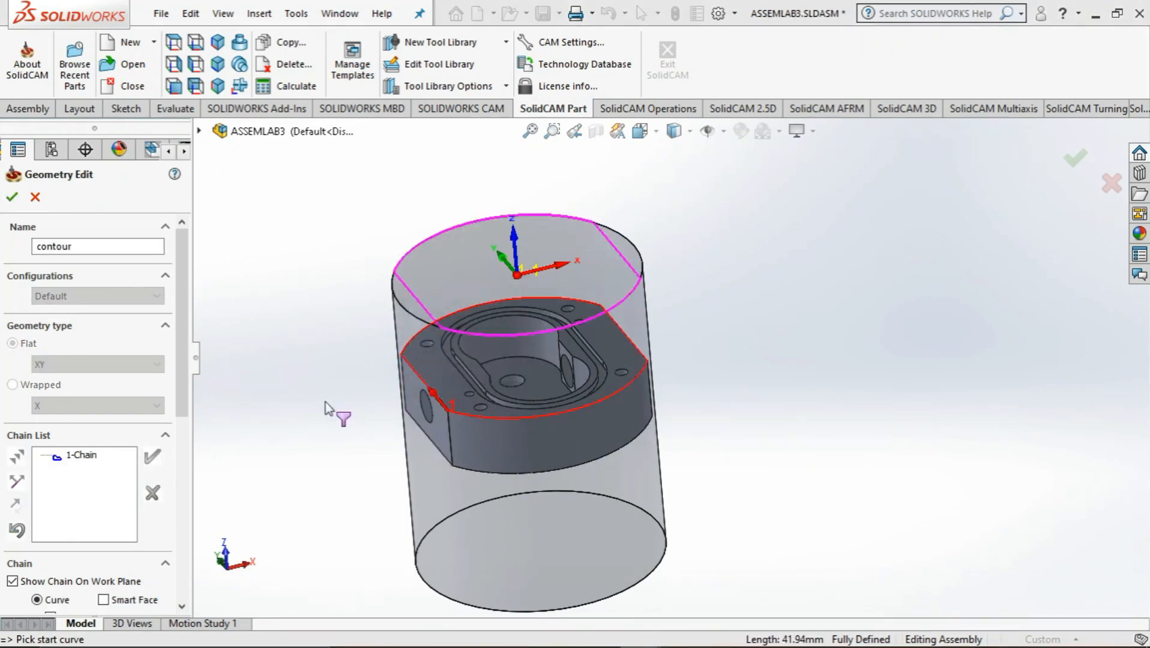
middle_click_drag(334, 410, 331, 451)
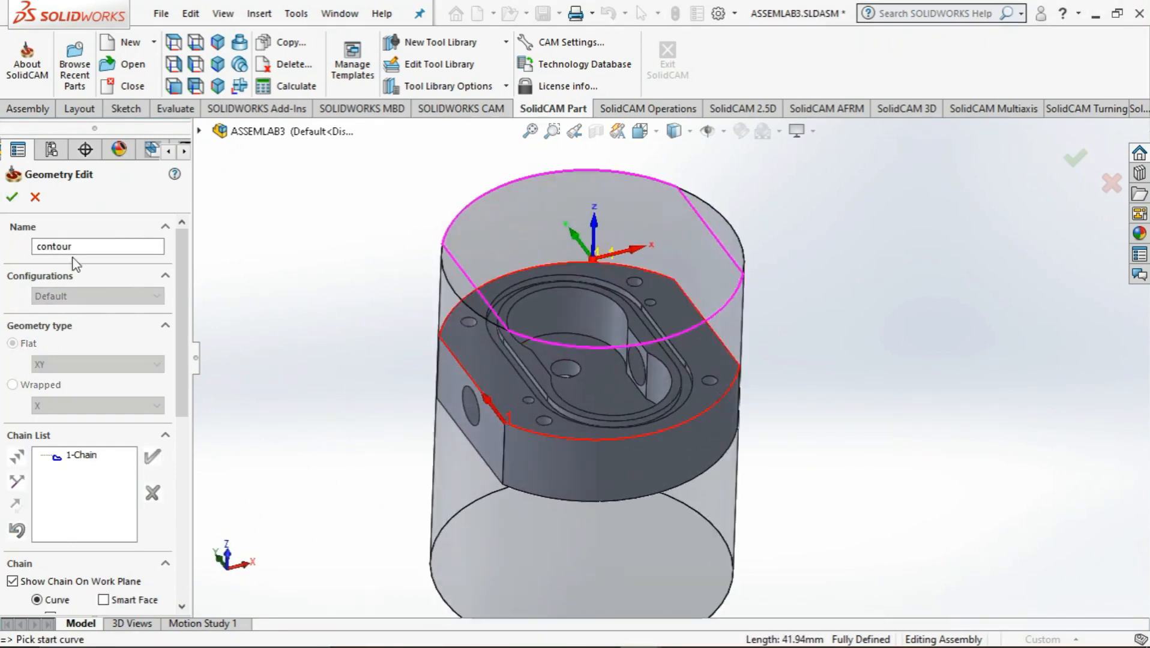
left_click(12, 197)
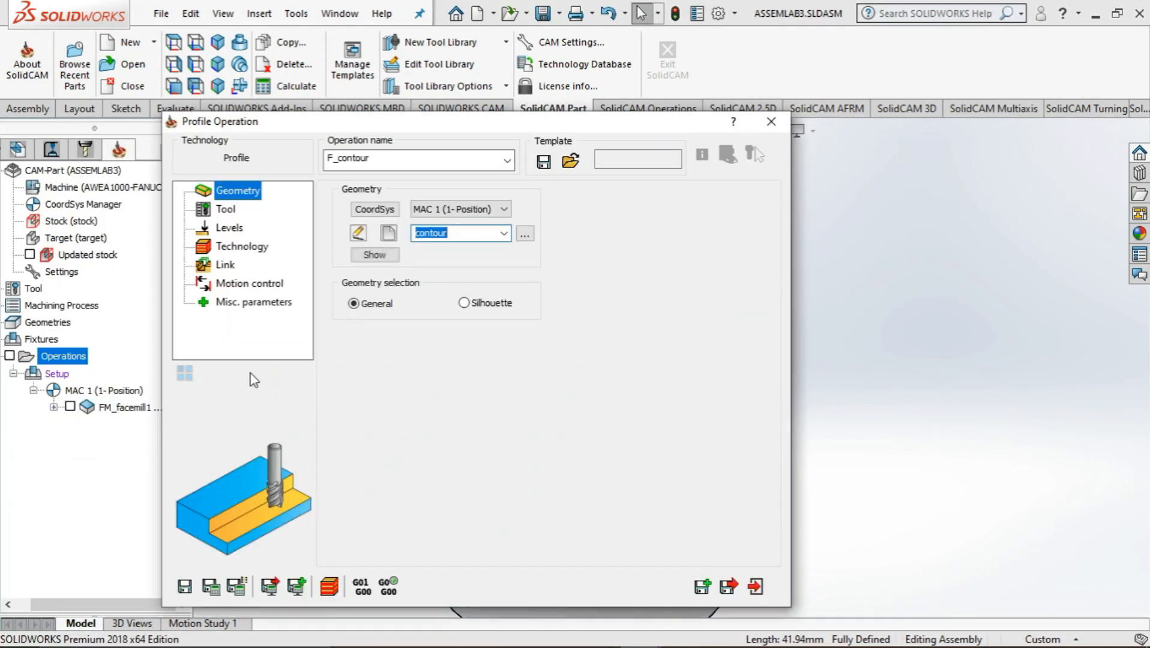
Add a 6 mm diameter end mill as tool 2 and select it for the profile operation
left_click(225, 209)
left_click(425, 448)
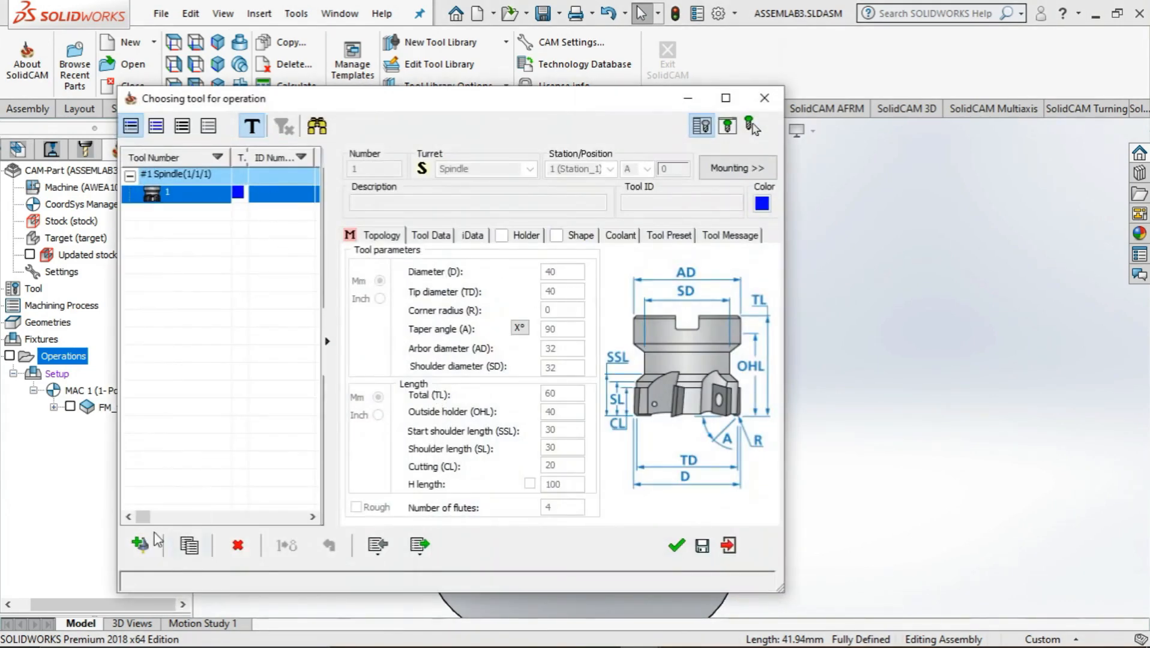
left_click(140, 543)
left_click(379, 225)
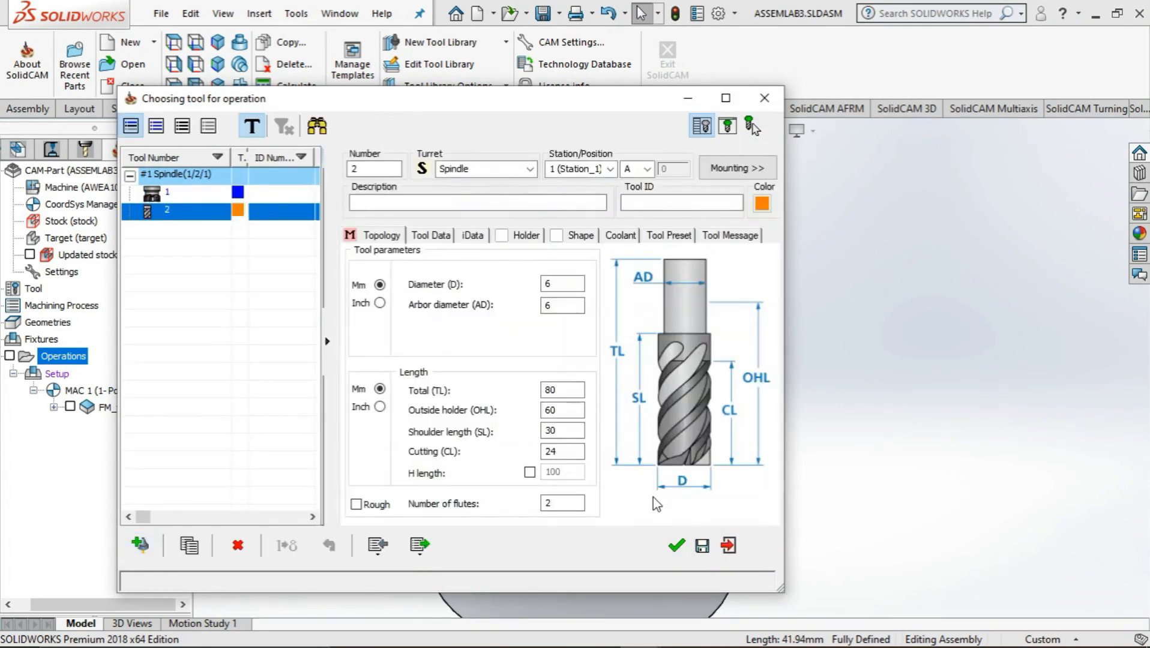
left_click(561, 287)
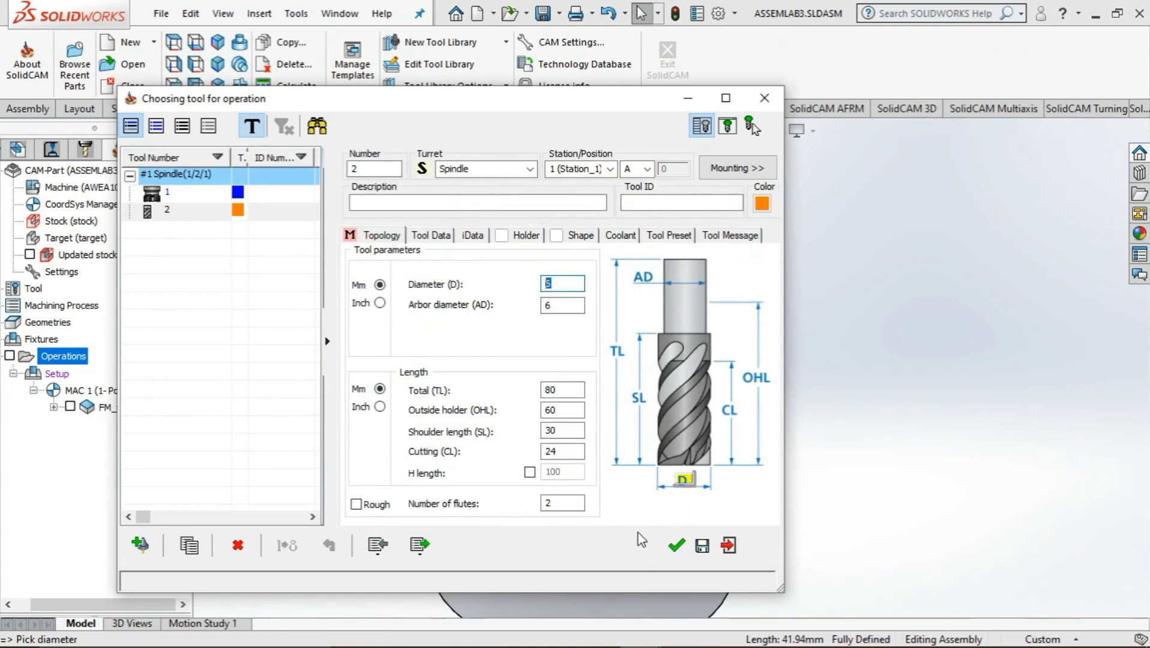
left_click(676, 546)
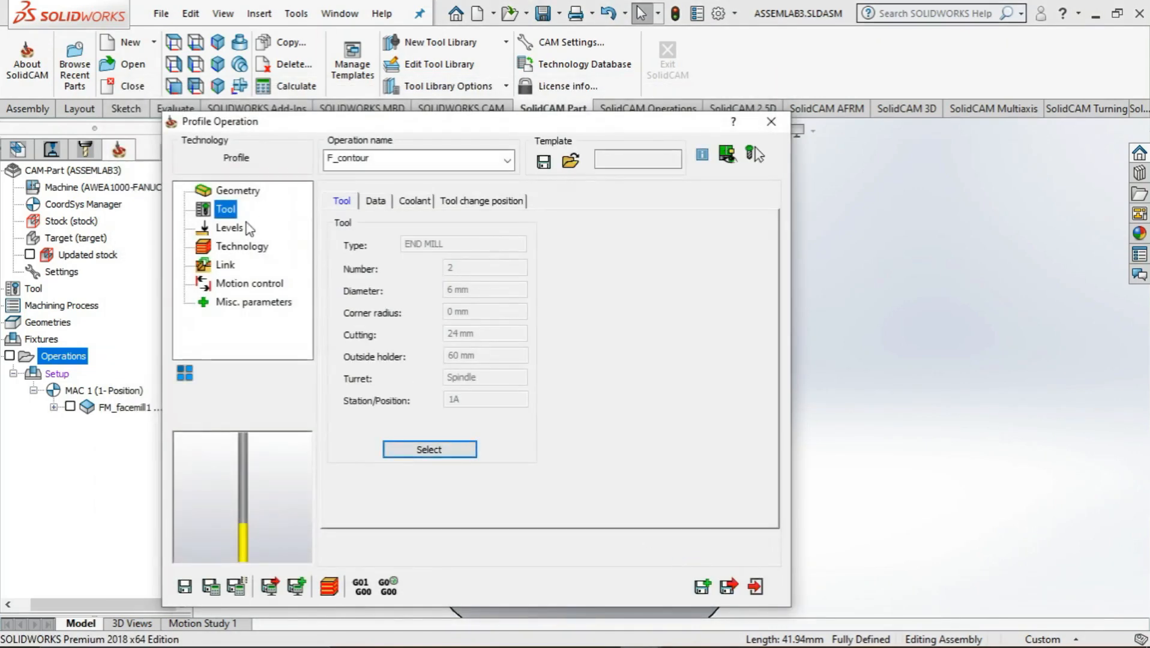
Make the milling levels user defined and pick the pump body's top face as the upper level, Z -30
left_click(223, 227)
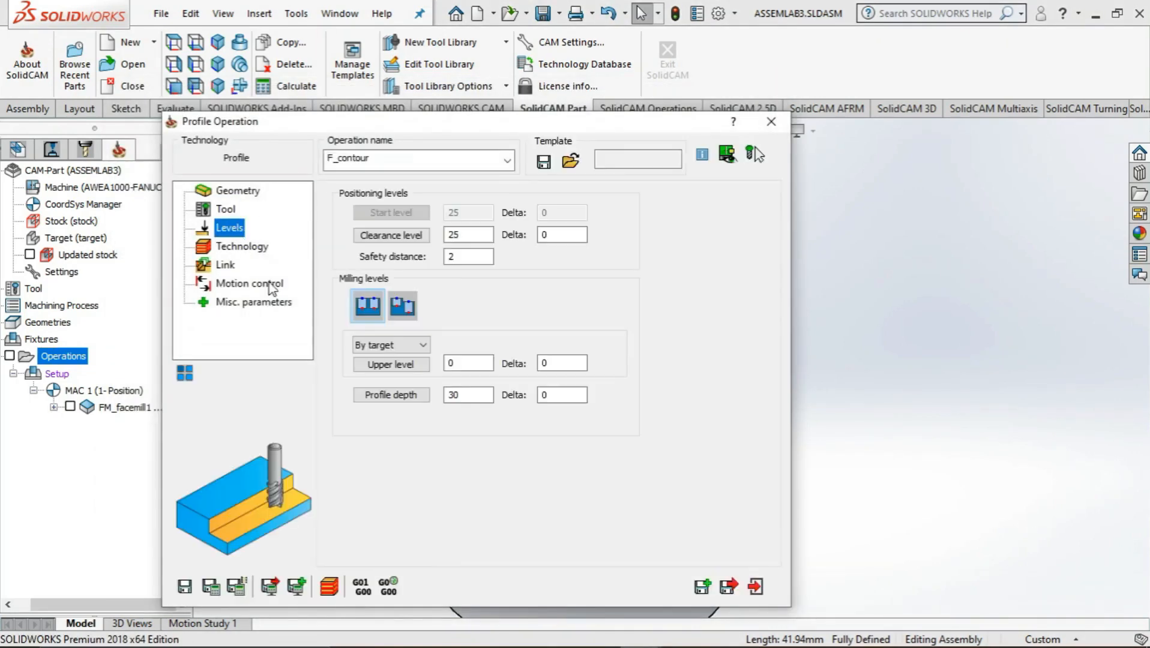
left_click(397, 345)
left_click(394, 379)
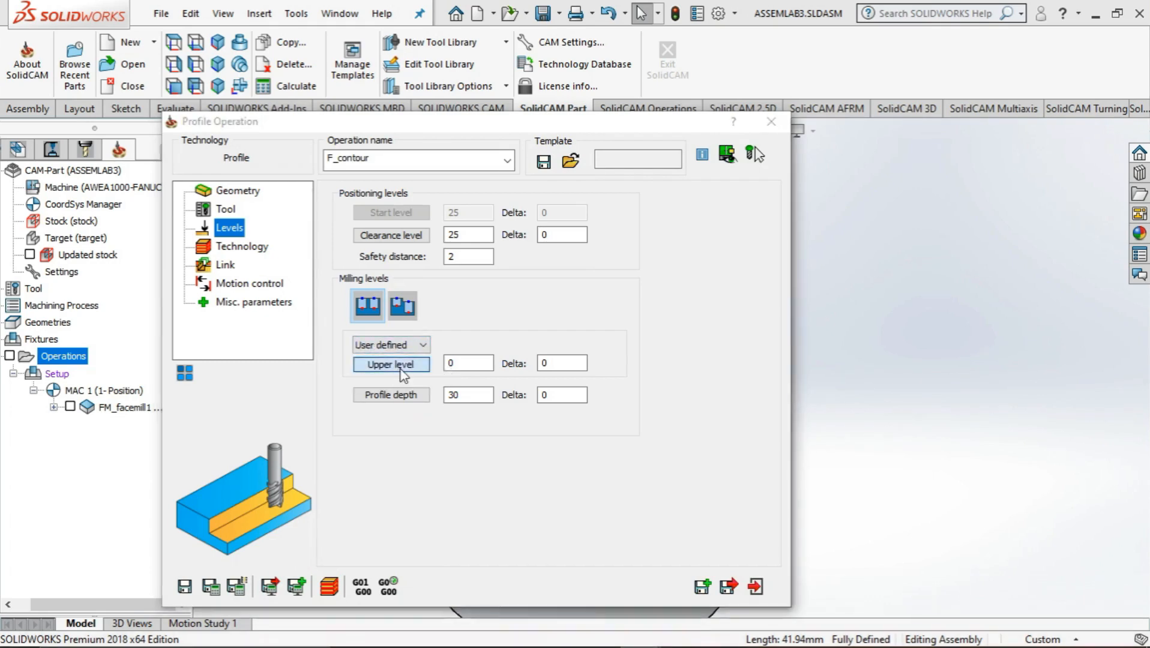
left_click(399, 367)
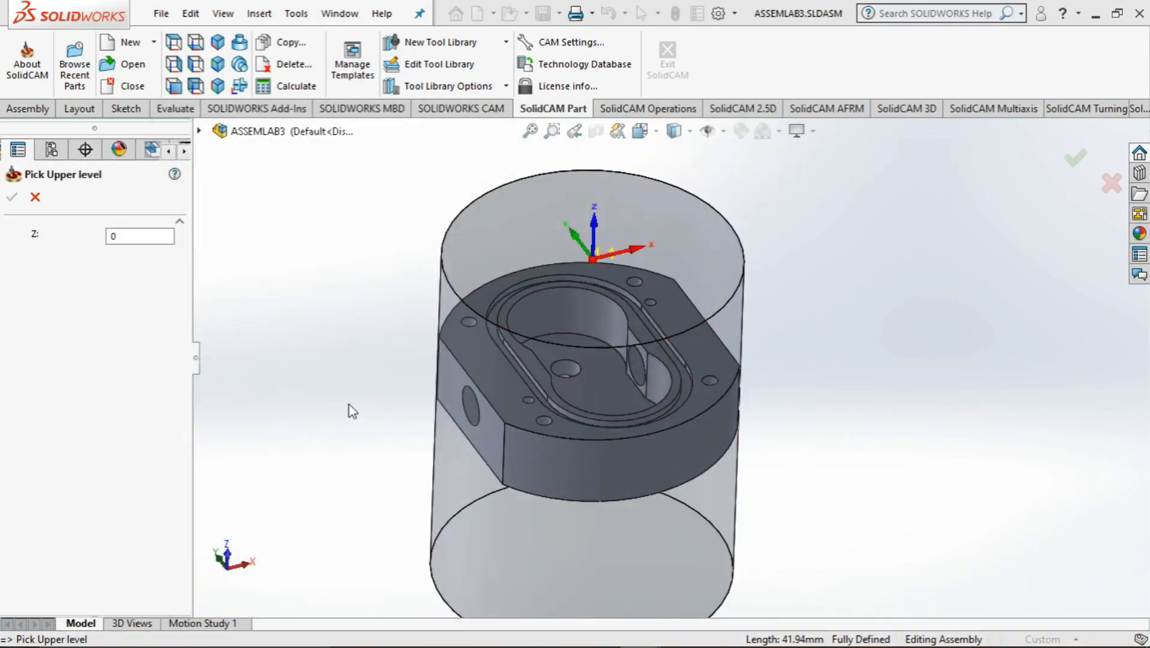
middle_click_drag(349, 405, 489, 367)
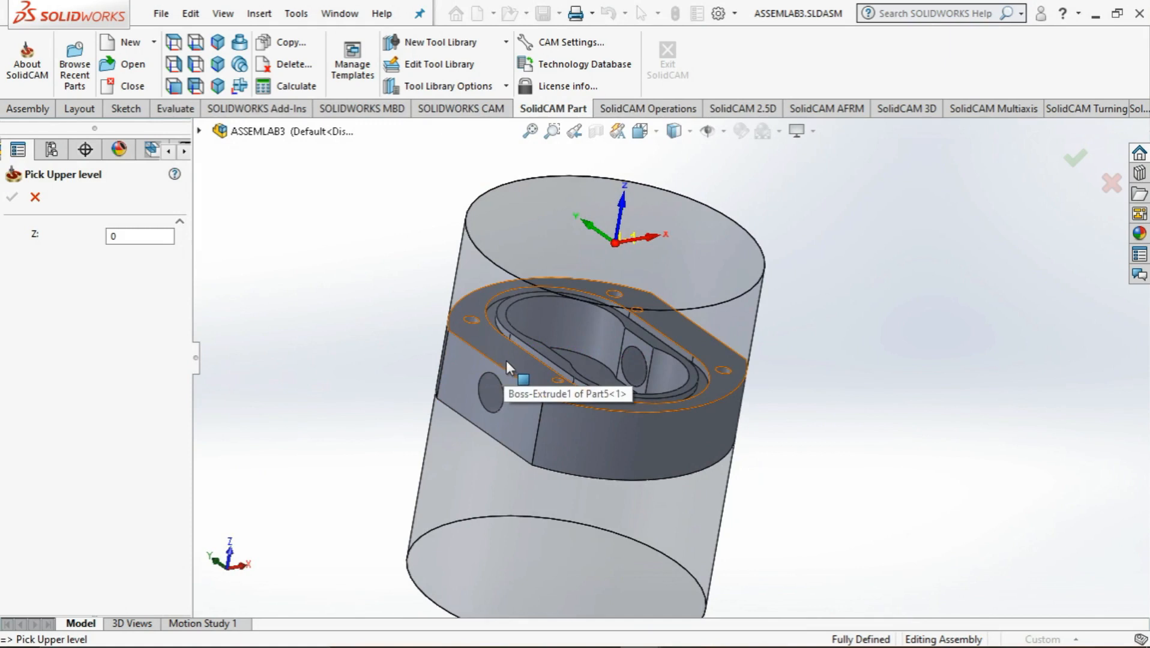
left_click(510, 359)
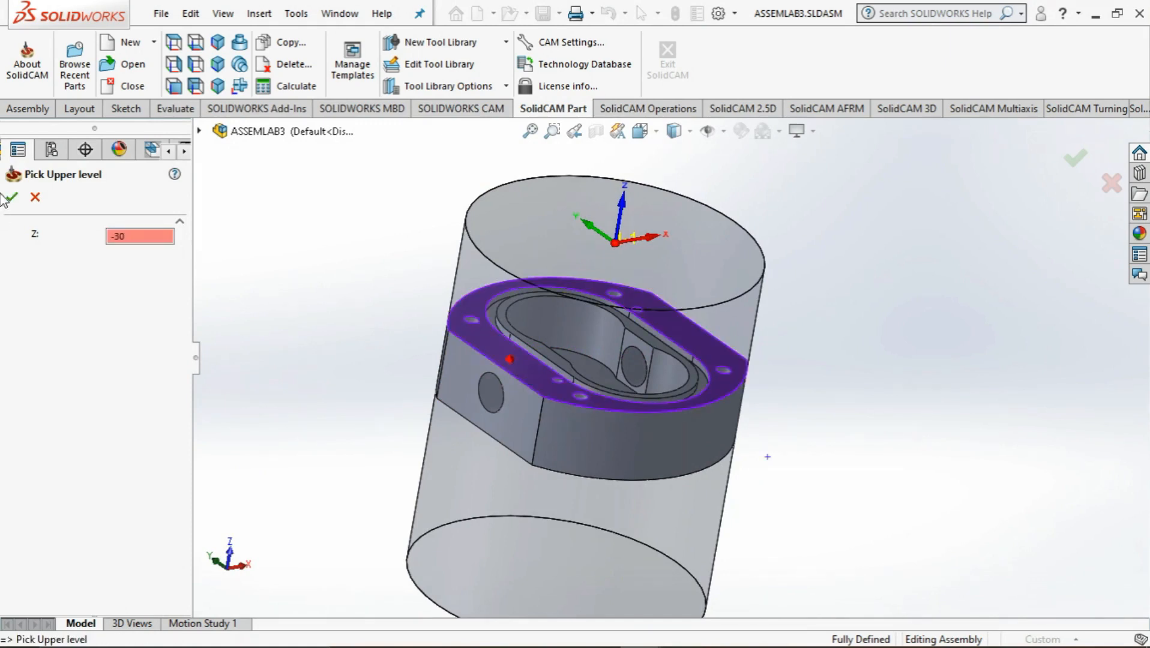
left_click(10, 197)
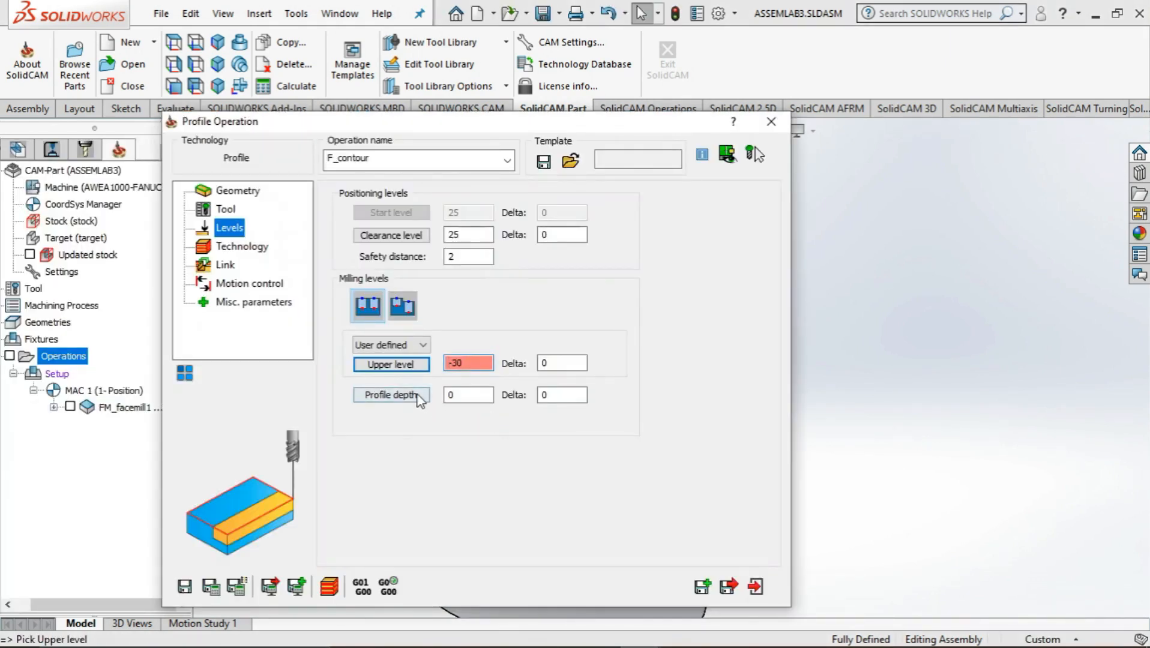
Define the profile depth of 20 mm by picking the lower level on the pump body's bottom edge
left_click(418, 395)
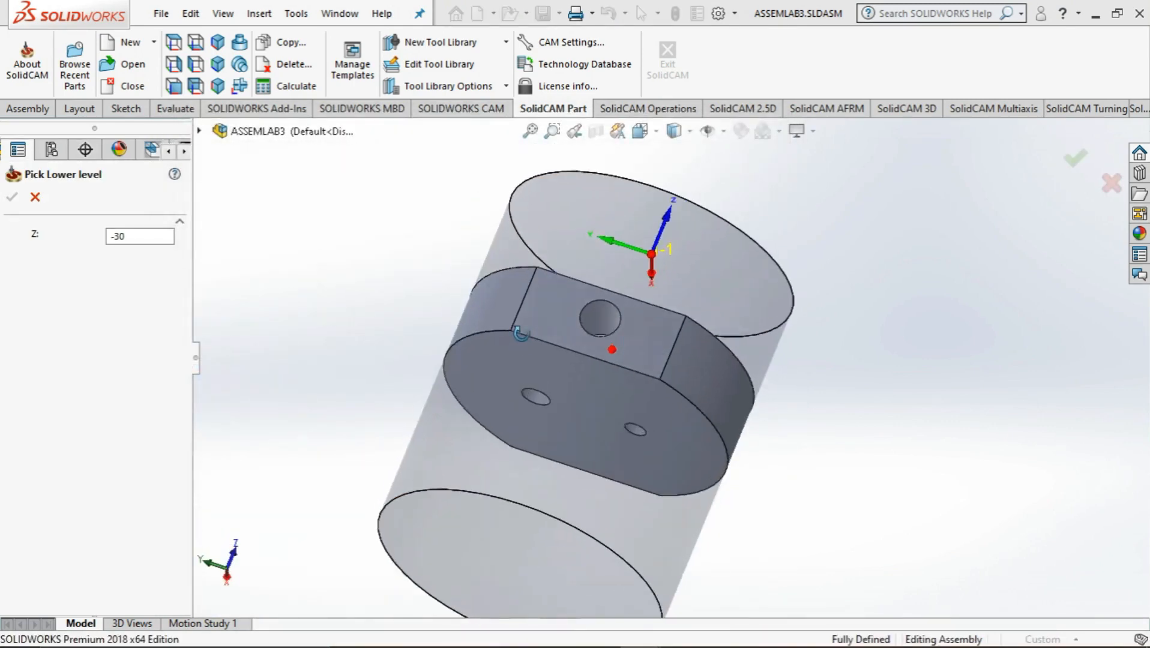
left_click(560, 356)
middle_click_drag(322, 360, 258, 434)
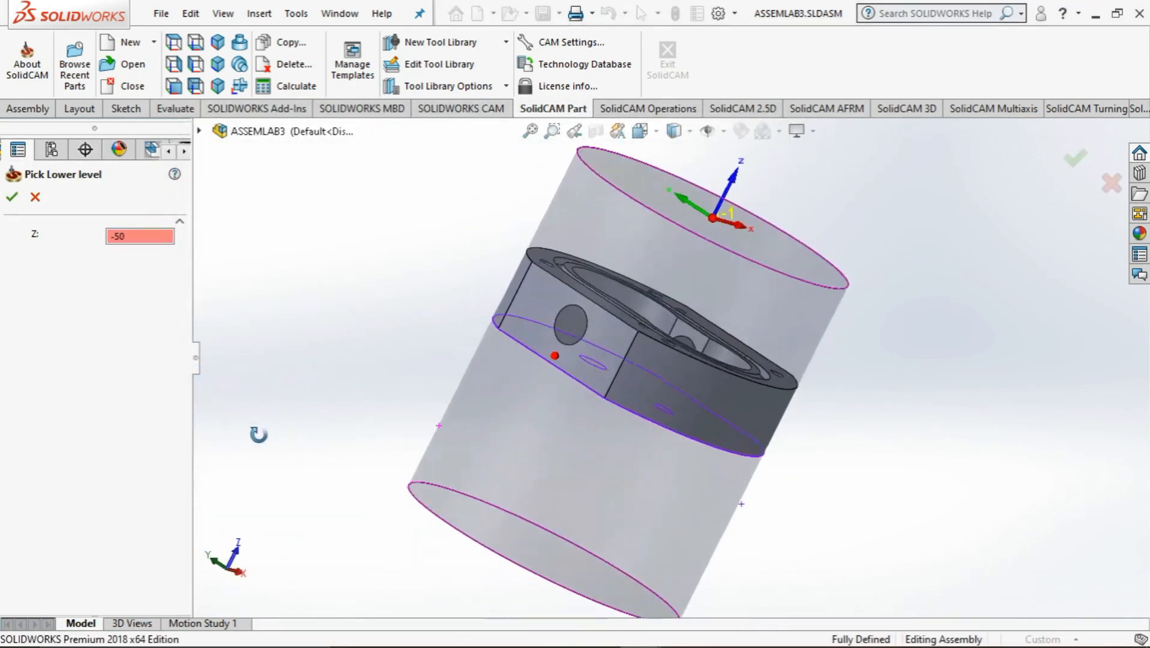
left_click(12, 197)
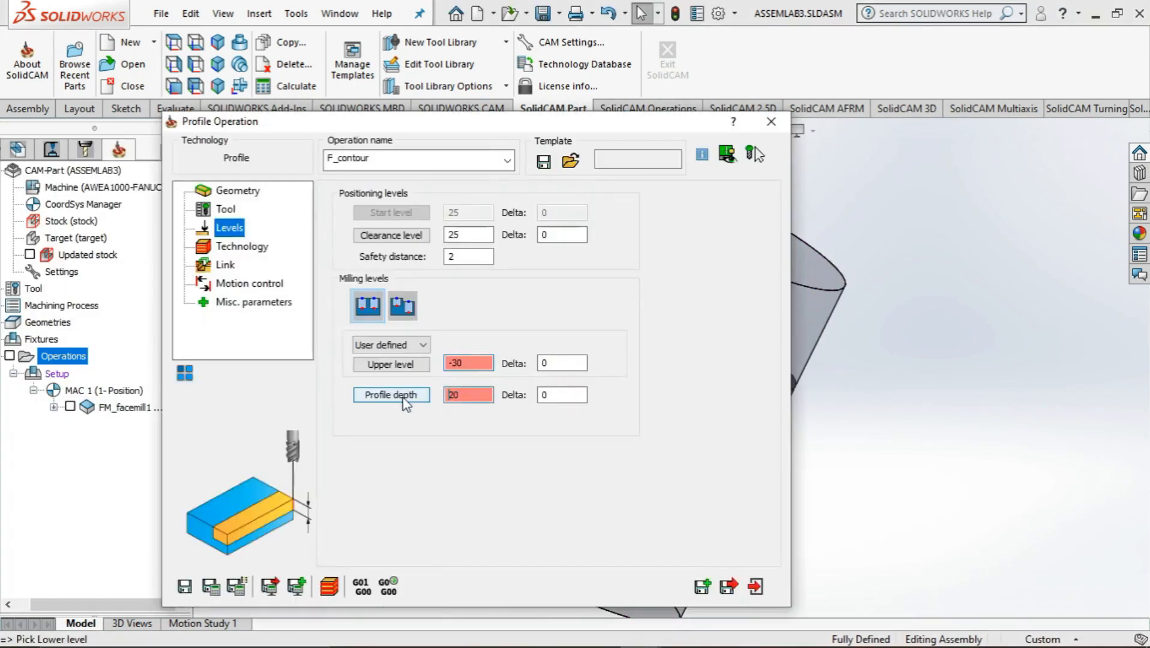
Check the Left tool side and the chain direction on the contour geometry, viewing the body from above
left_click(228, 247)
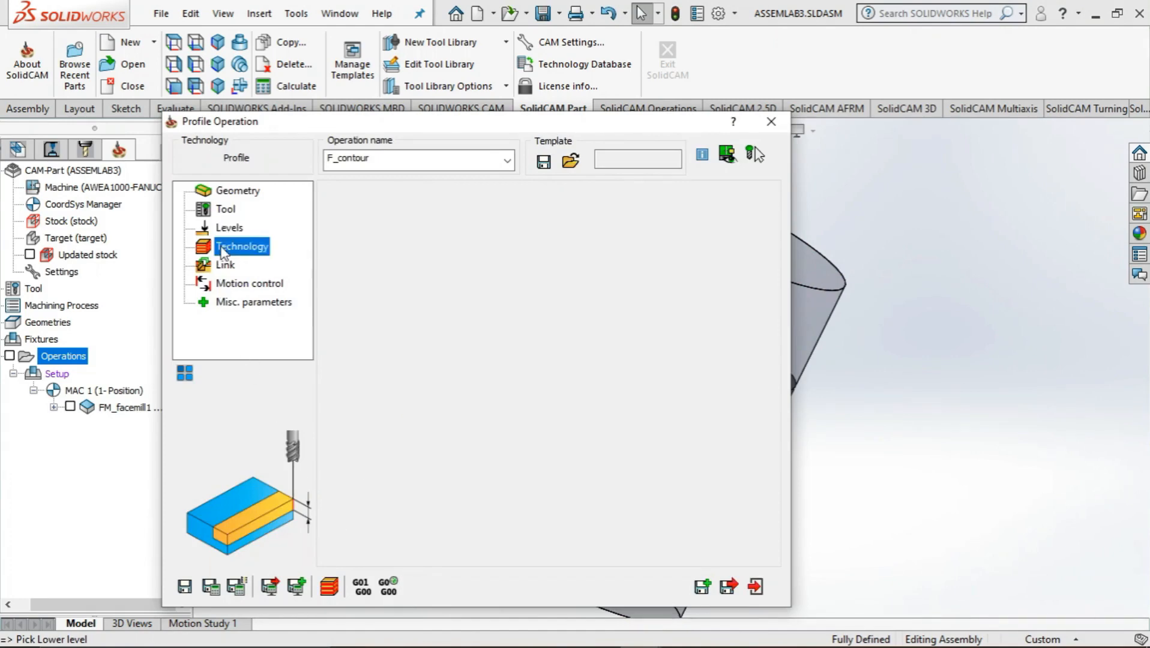
left_click(481, 249)
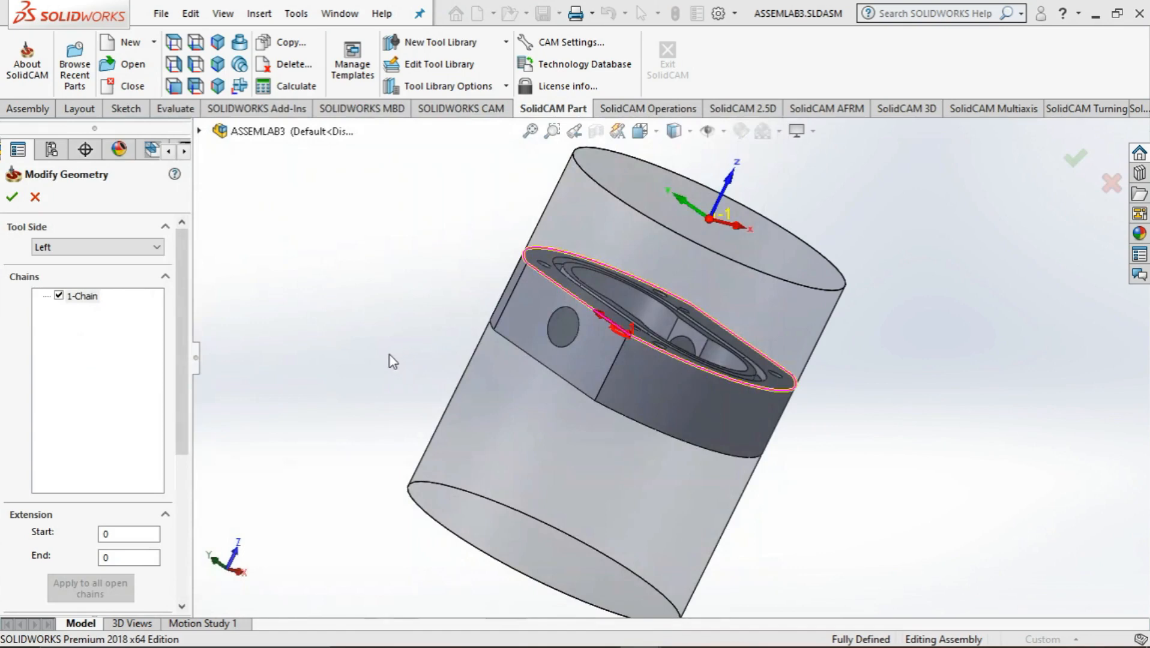
middle_click_drag(390, 355, 313, 538)
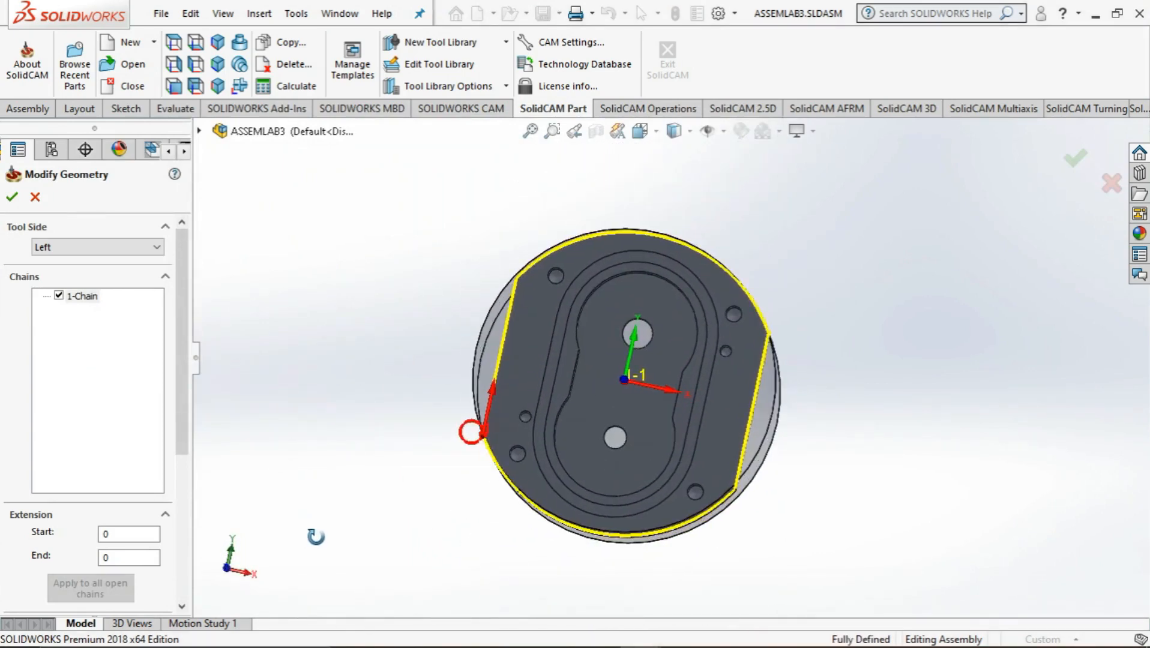
left_click(12, 198)
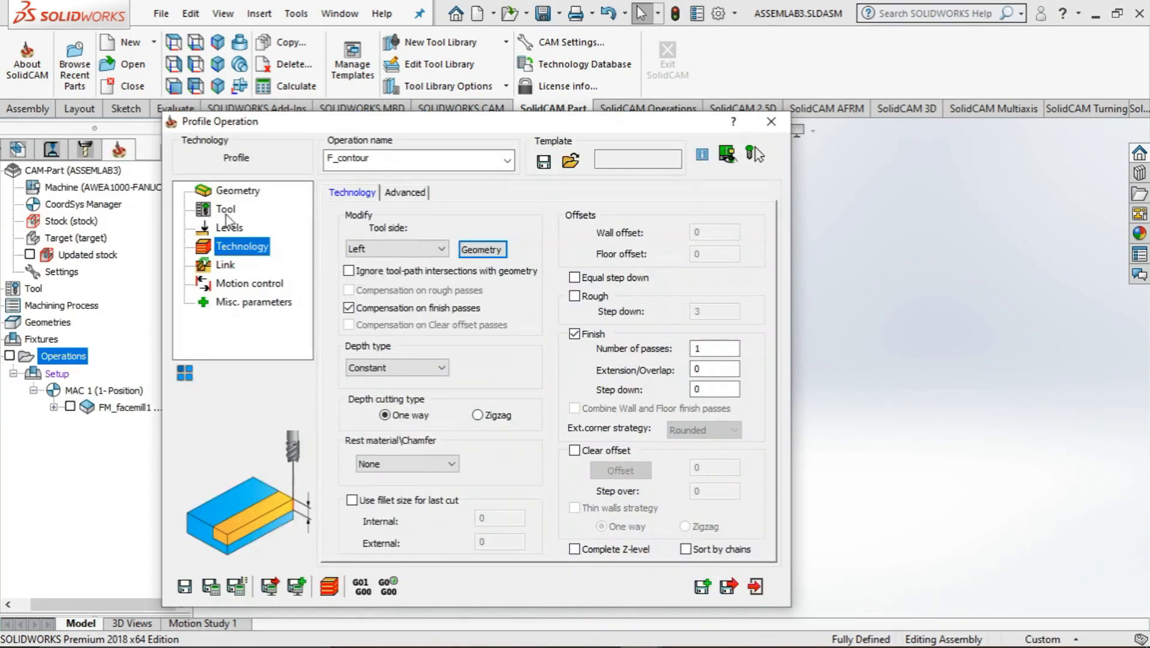
Change end mill tool 2 to a diameter and arbor diameter of 16 mm and choose it for the operation
left_click(227, 210)
left_click(414, 447)
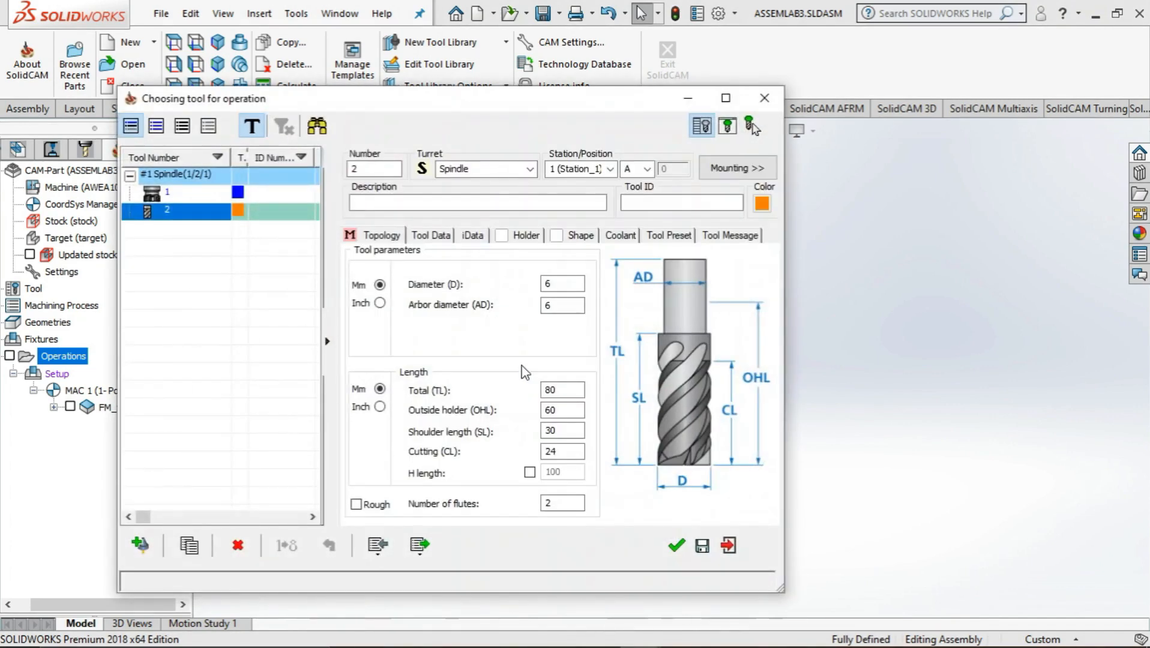
left_click(547, 283)
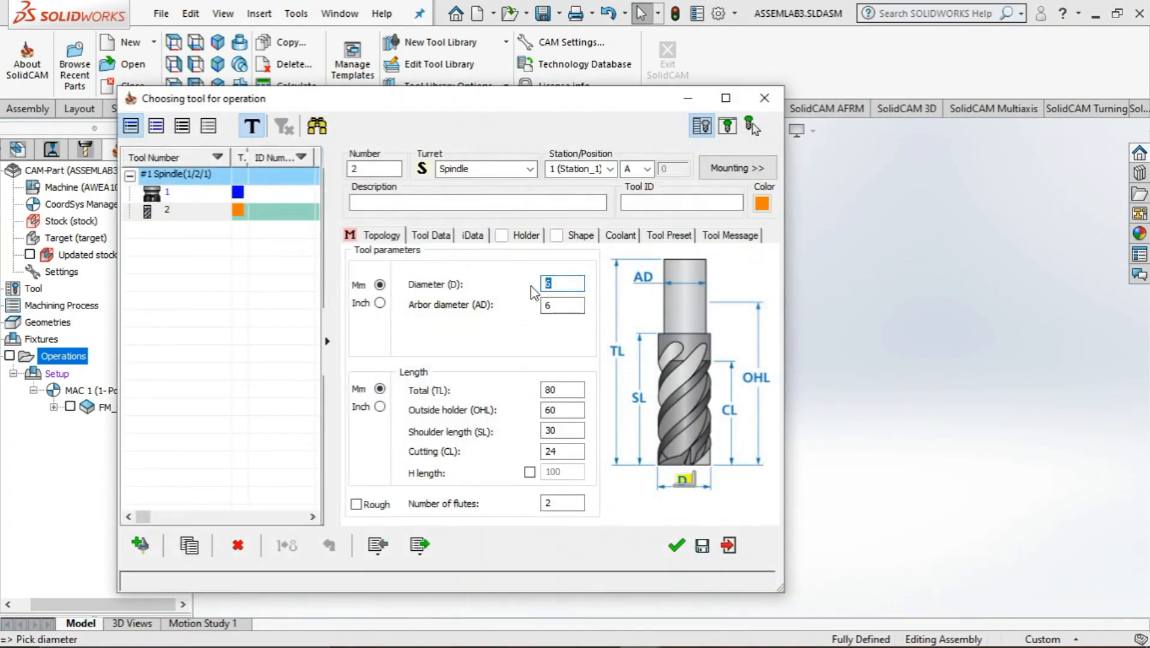
key("Tab")
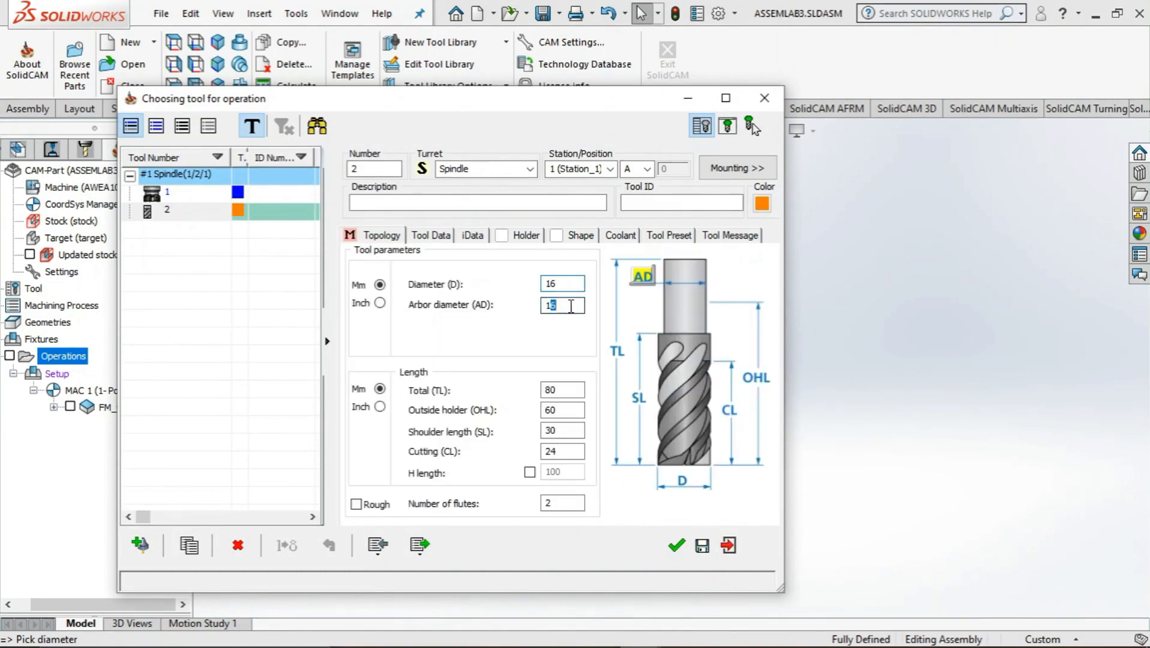
left_click(677, 546)
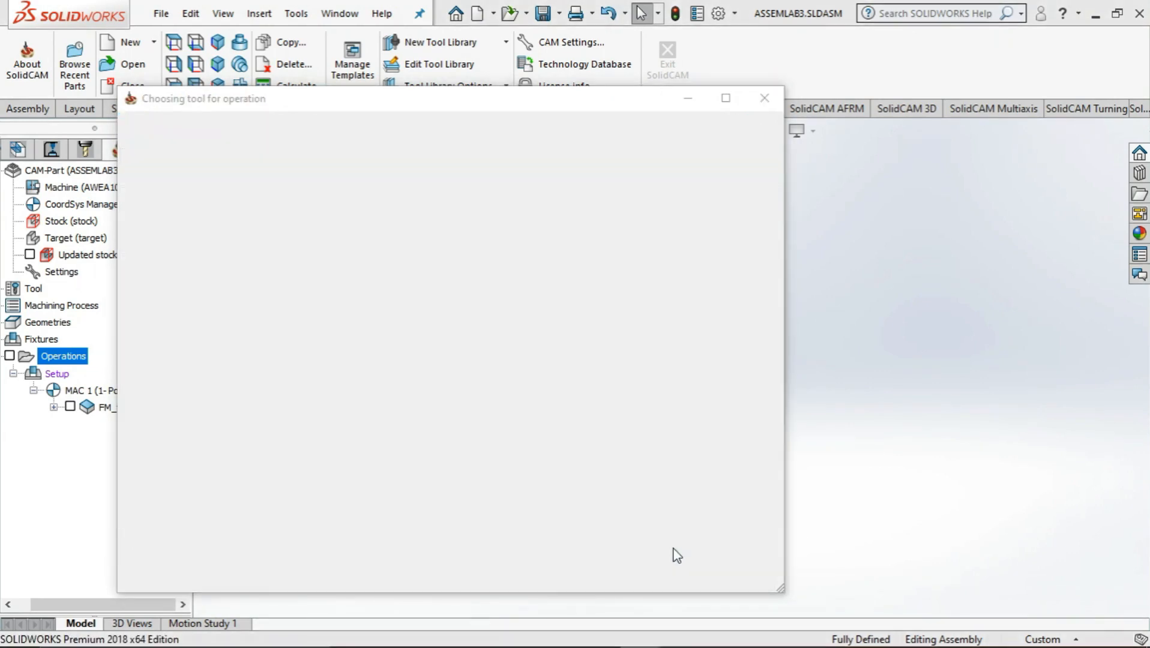
Enable rough passes and equal step down in the profile technology
left_click(228, 230)
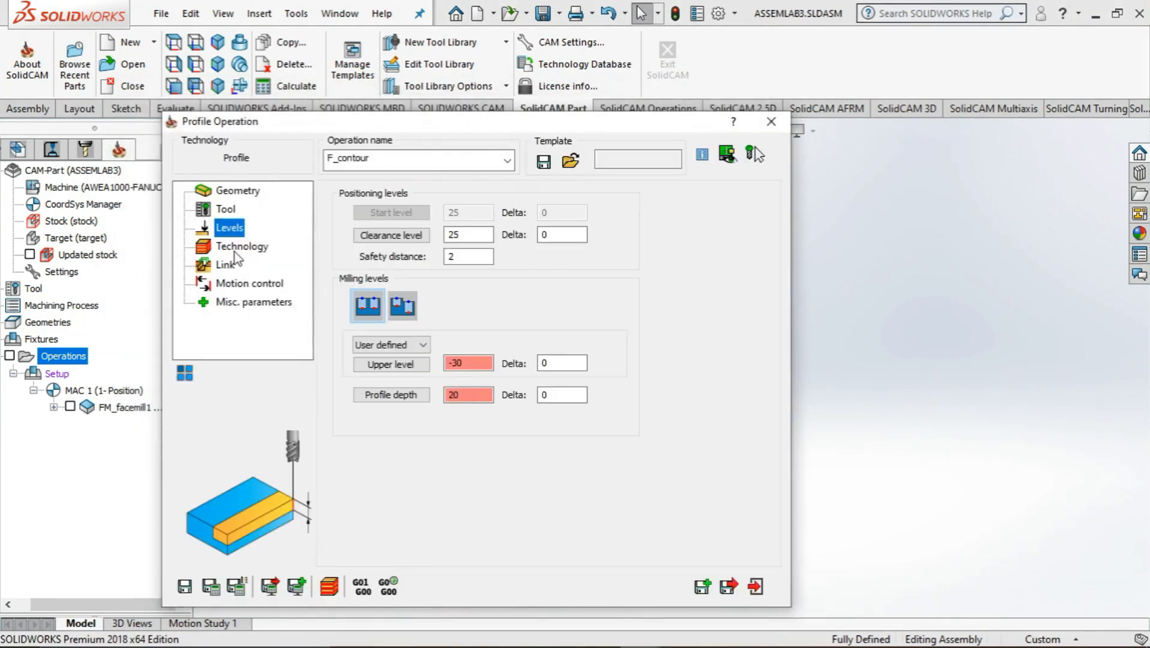
left_click(235, 251)
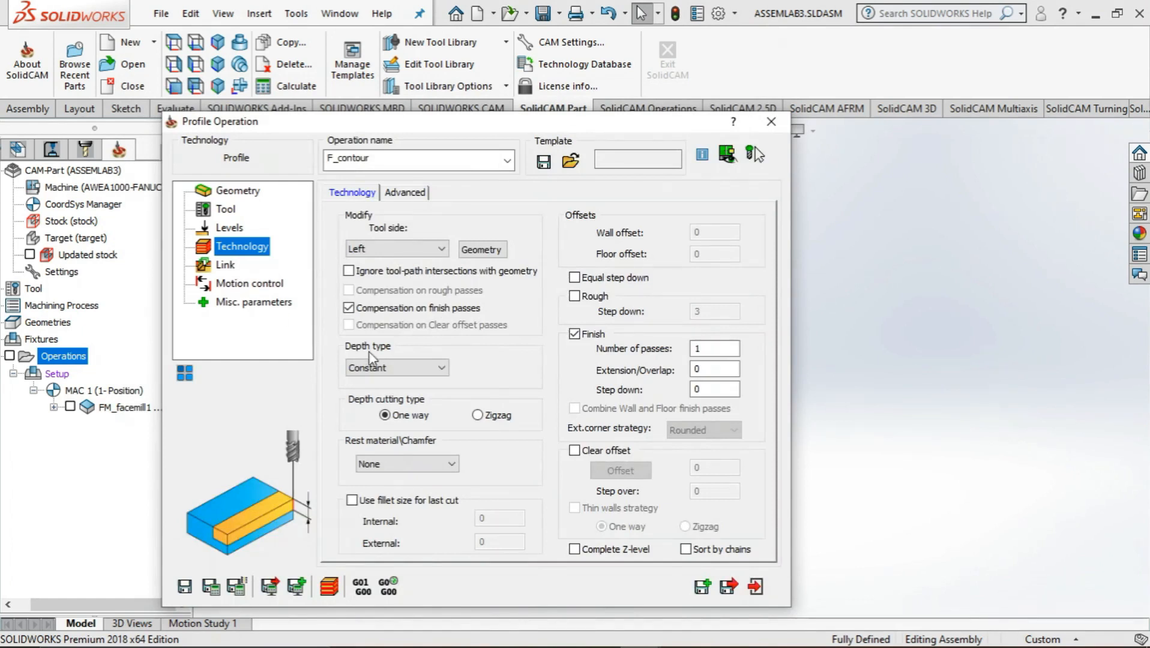
left_click(574, 297)
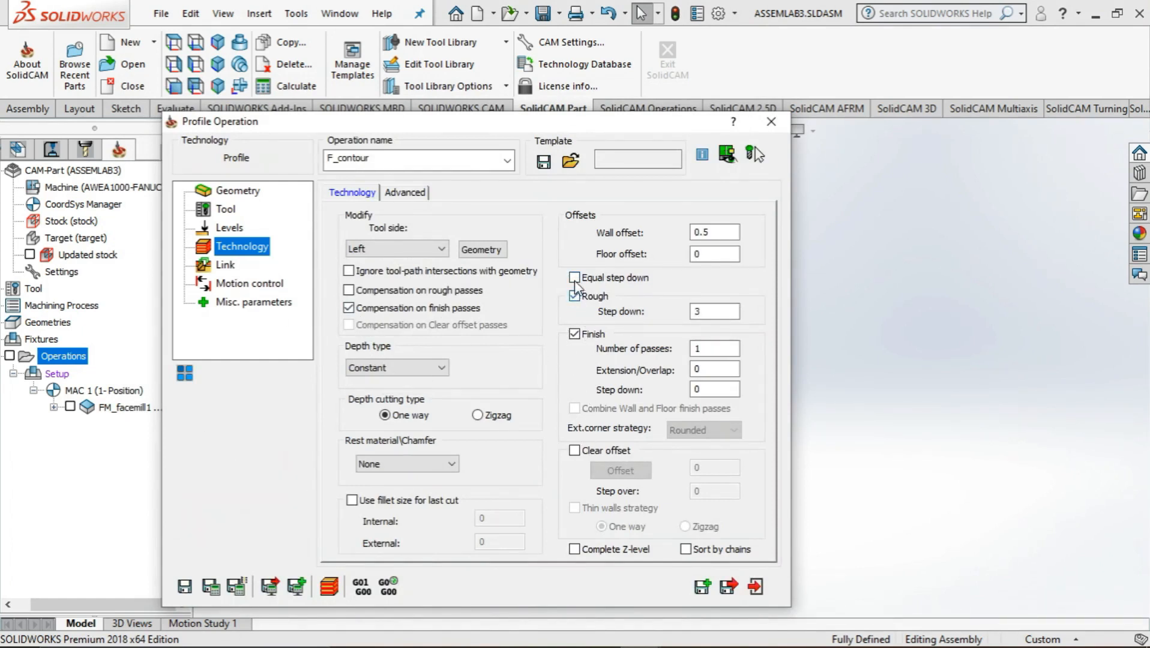
left_click(574, 278)
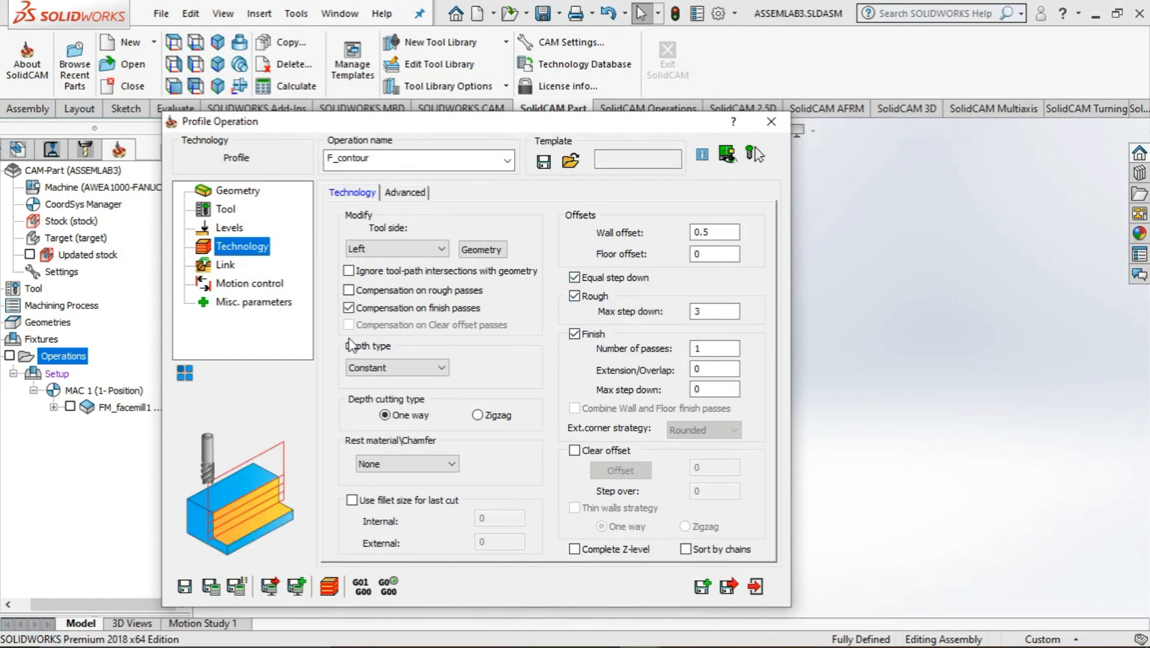
Set the depth type of the profile operation to Helical
left_click(222, 268)
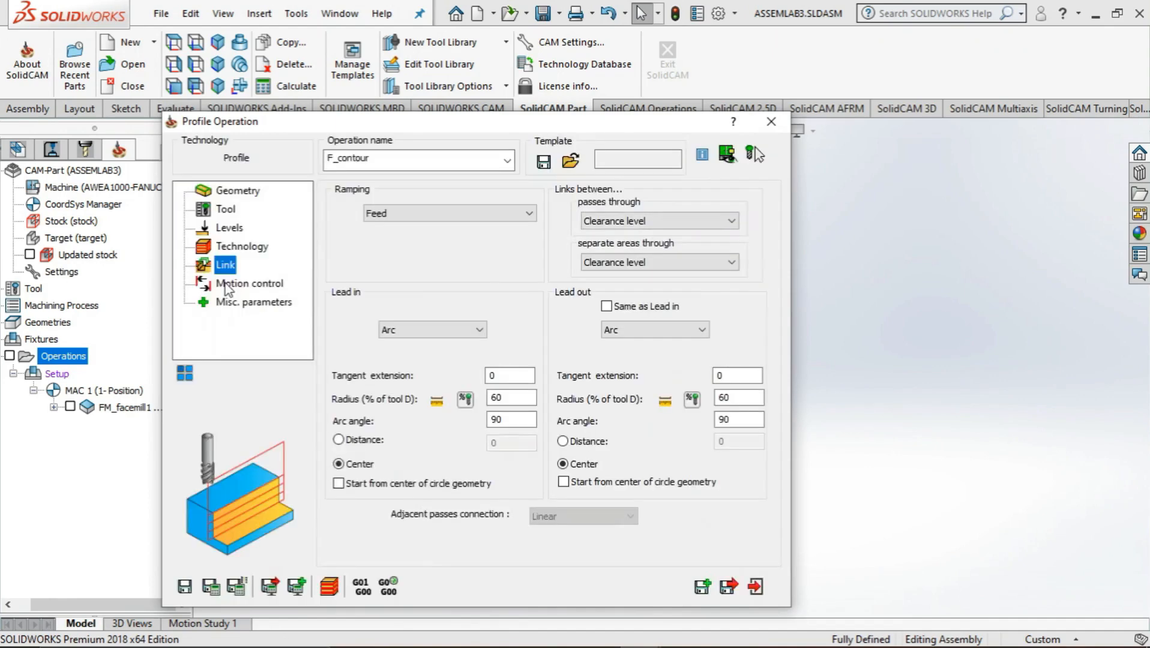
left_click(228, 247)
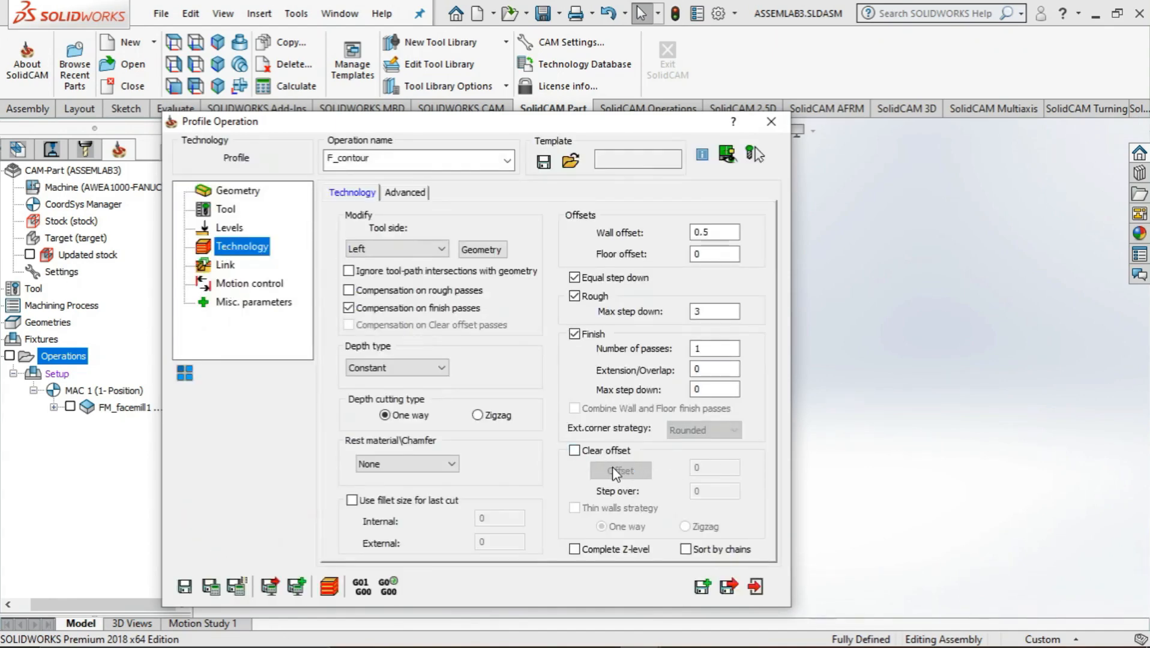
left_click(423, 367)
left_click(398, 404)
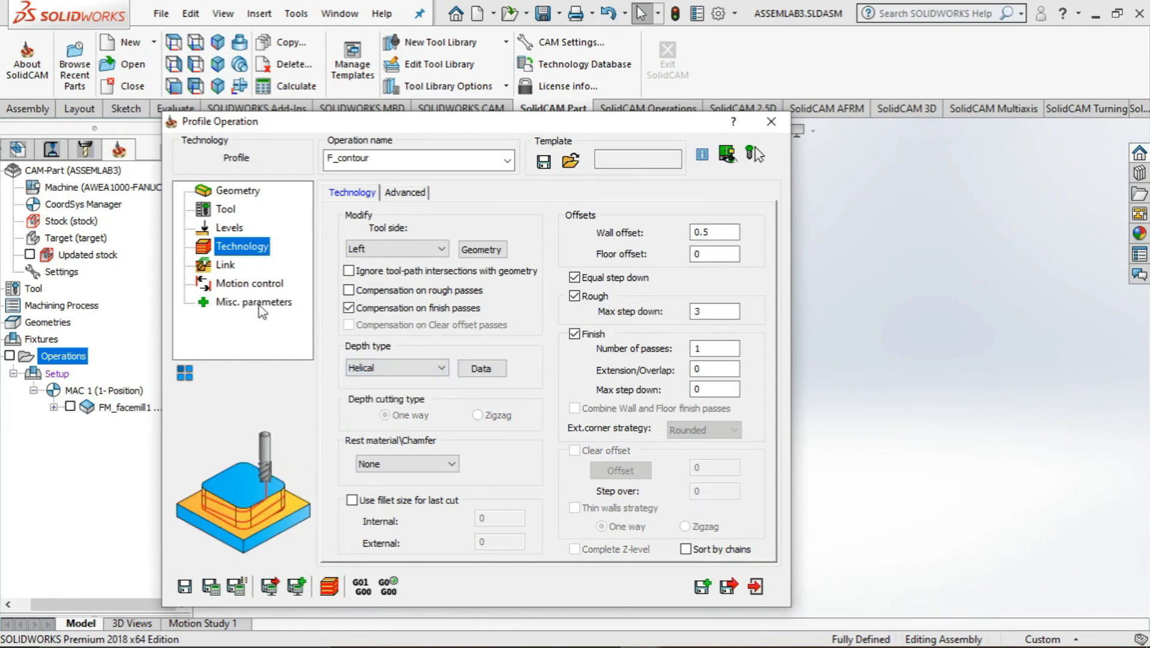
Review the link, motion control and miscellaneous settings, and save and calculate the profile operation
left_click(212, 269)
left_click(221, 285)
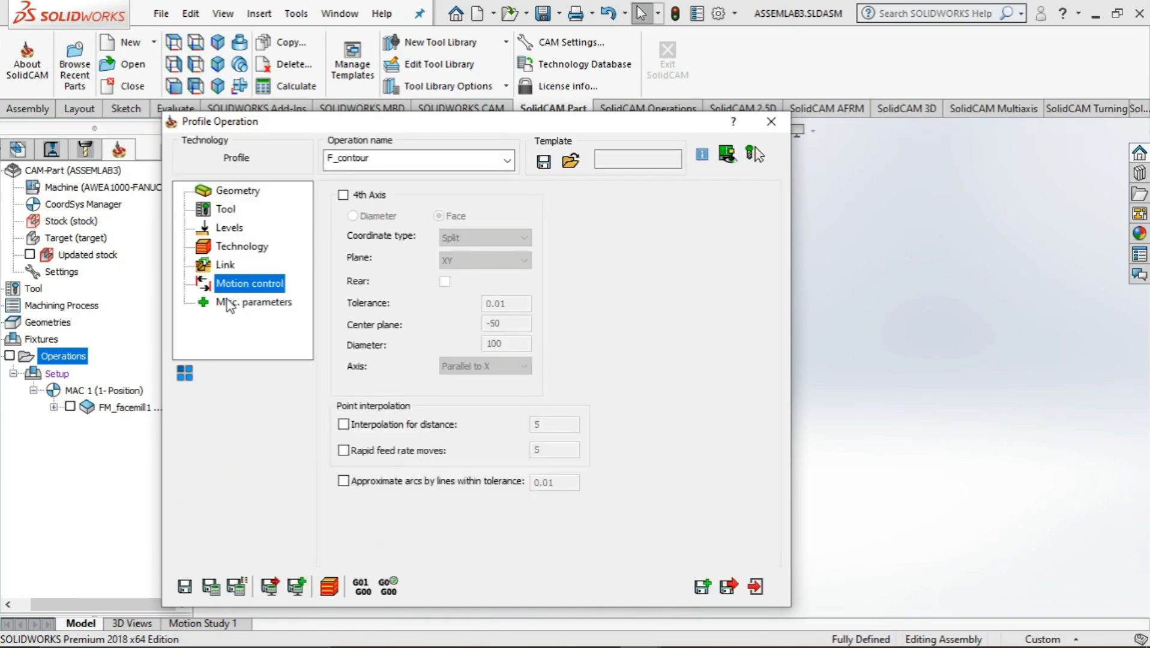
left_click(229, 303)
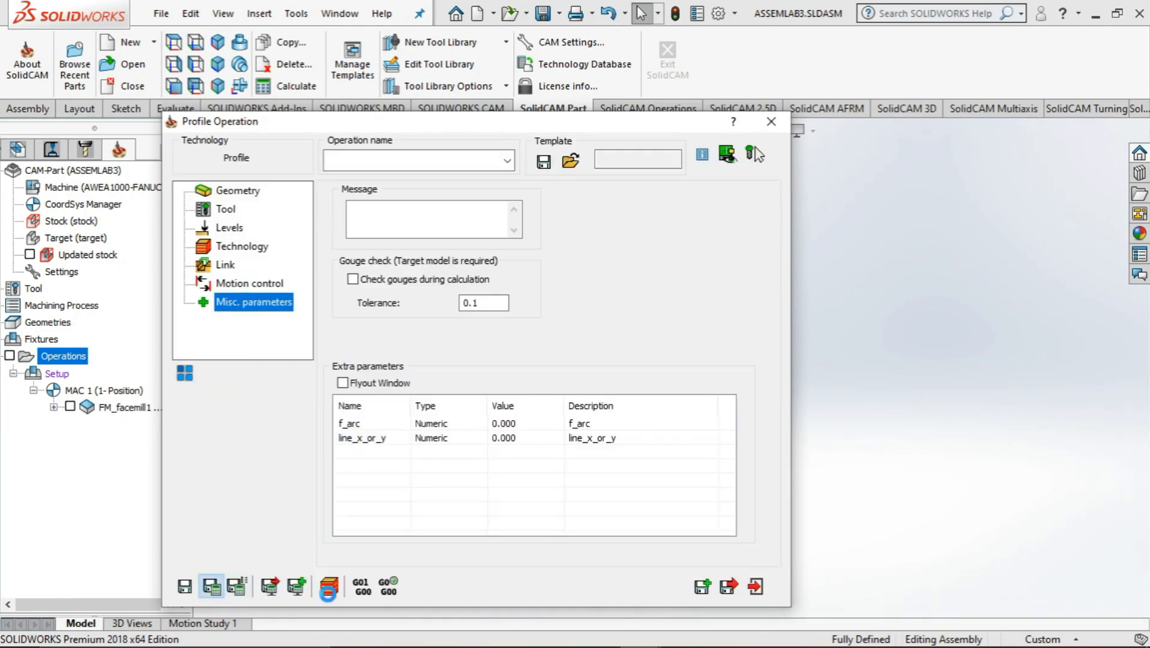
left_click(211, 586)
Run the Host CAD simulation of the contour operation with rest material shown, inspect the cut, and close the simulation
left_click(329, 586)
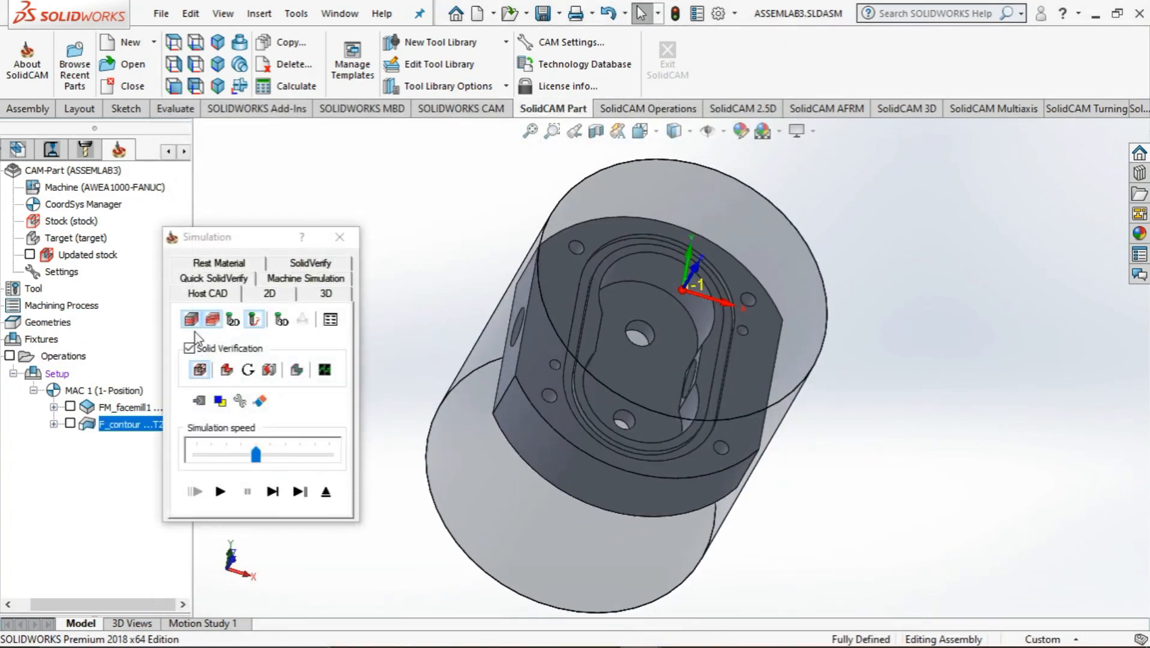
left_click(227, 369)
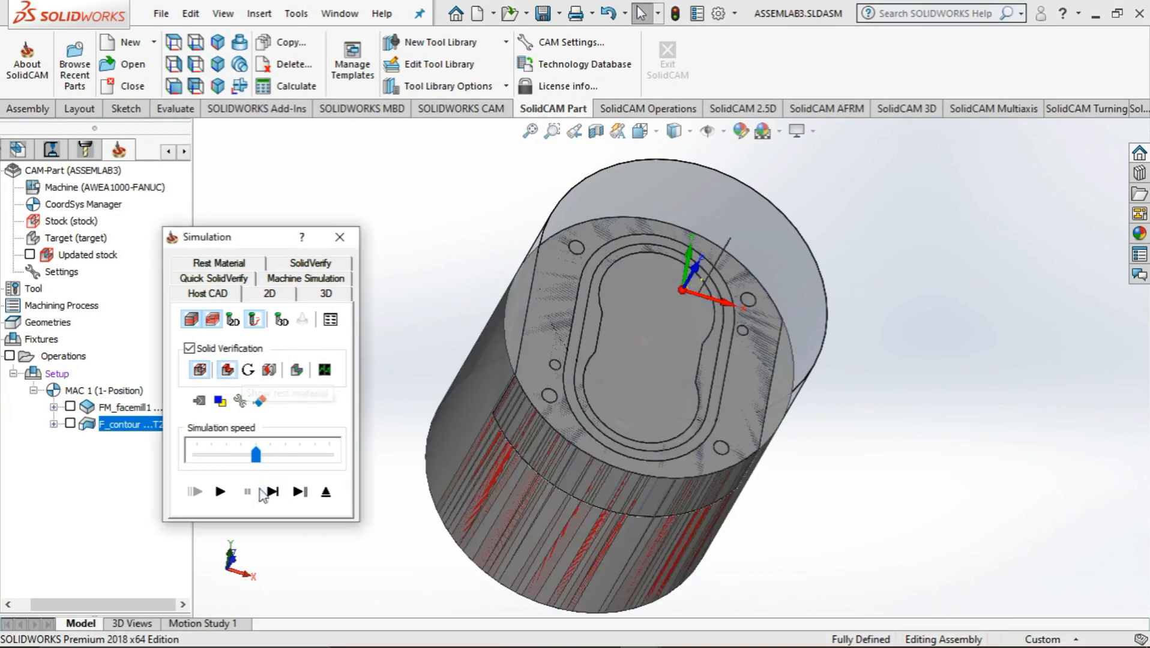
left_click(220, 492)
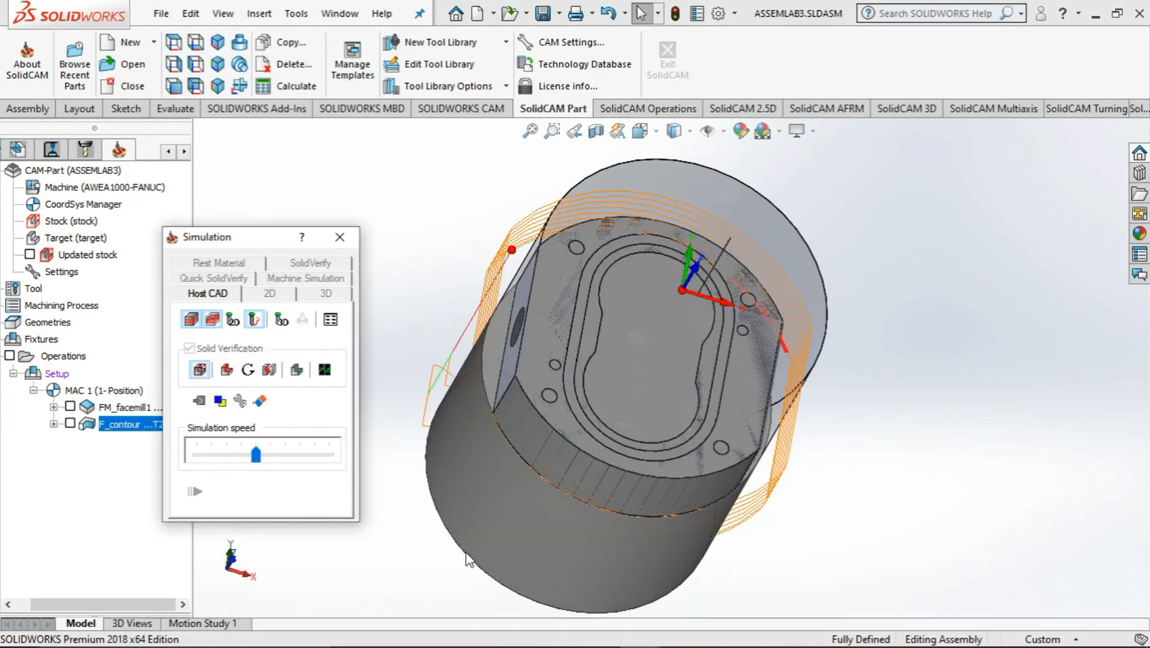
middle_click_drag(469, 557, 493, 520)
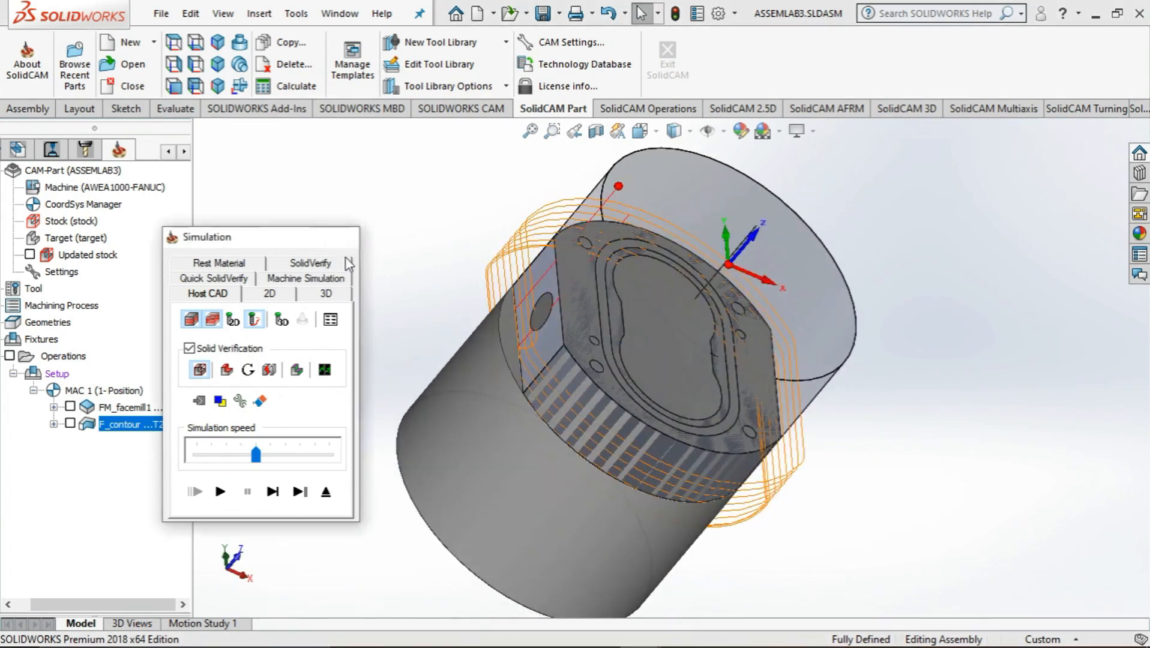
left_click(339, 237)
Set the rough step down to 2 mm, disable equal step down, and save and recalculate the profile operation
left_click(243, 246)
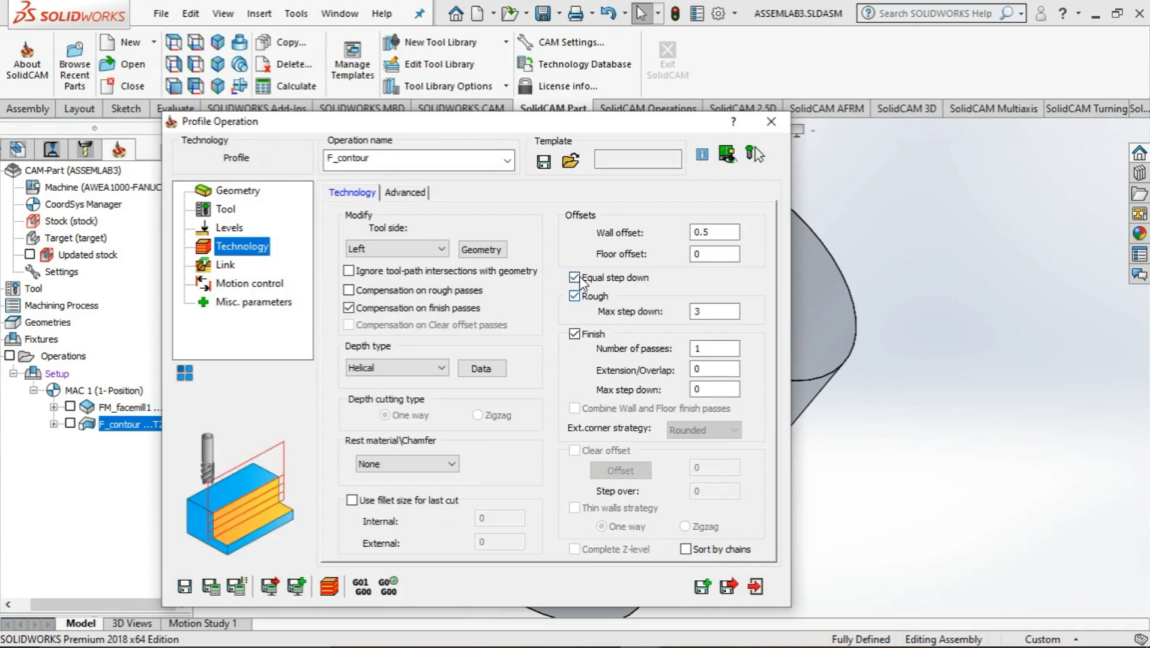
left_click(239, 232)
left_click(238, 246)
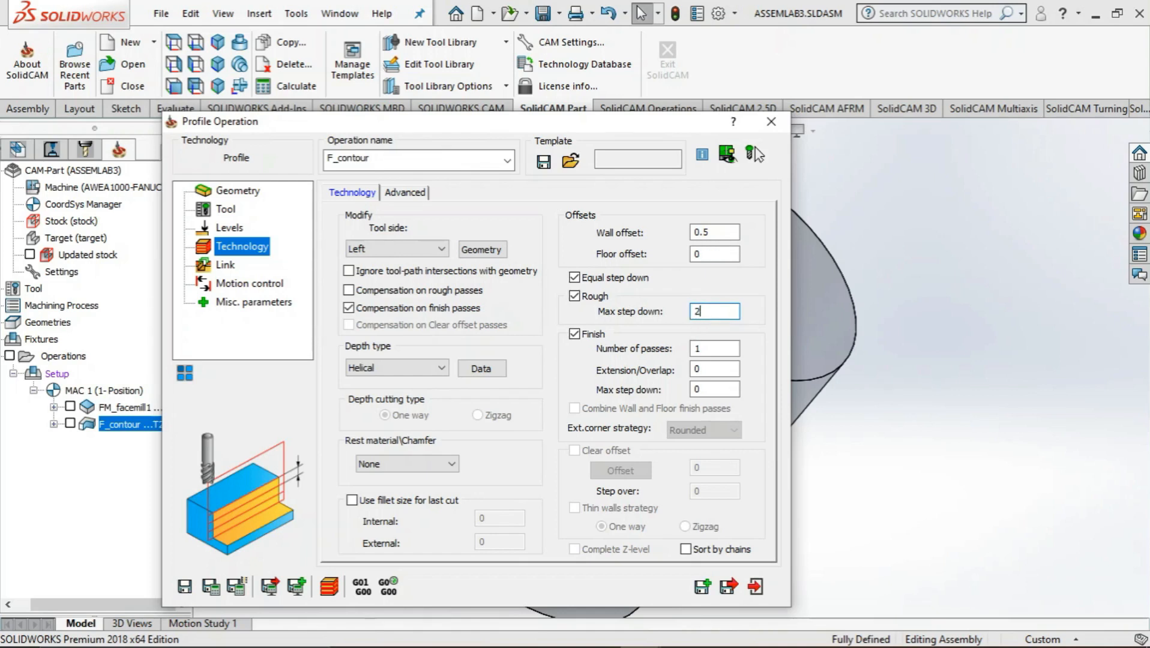
left_click(574, 279)
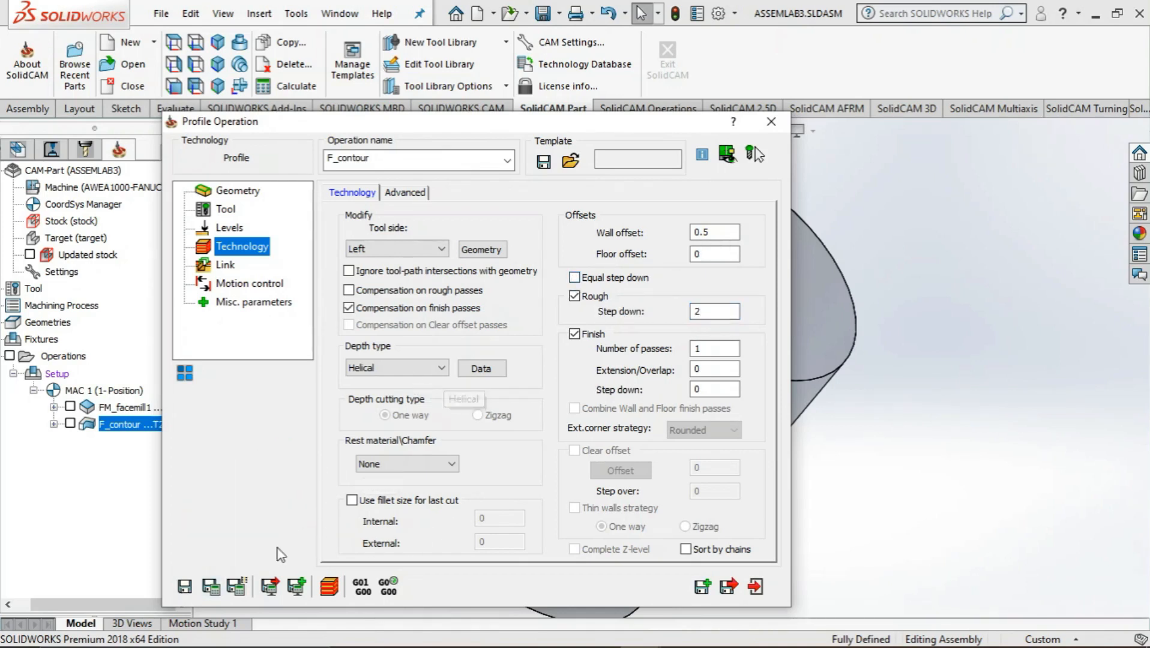
left_click(212, 586)
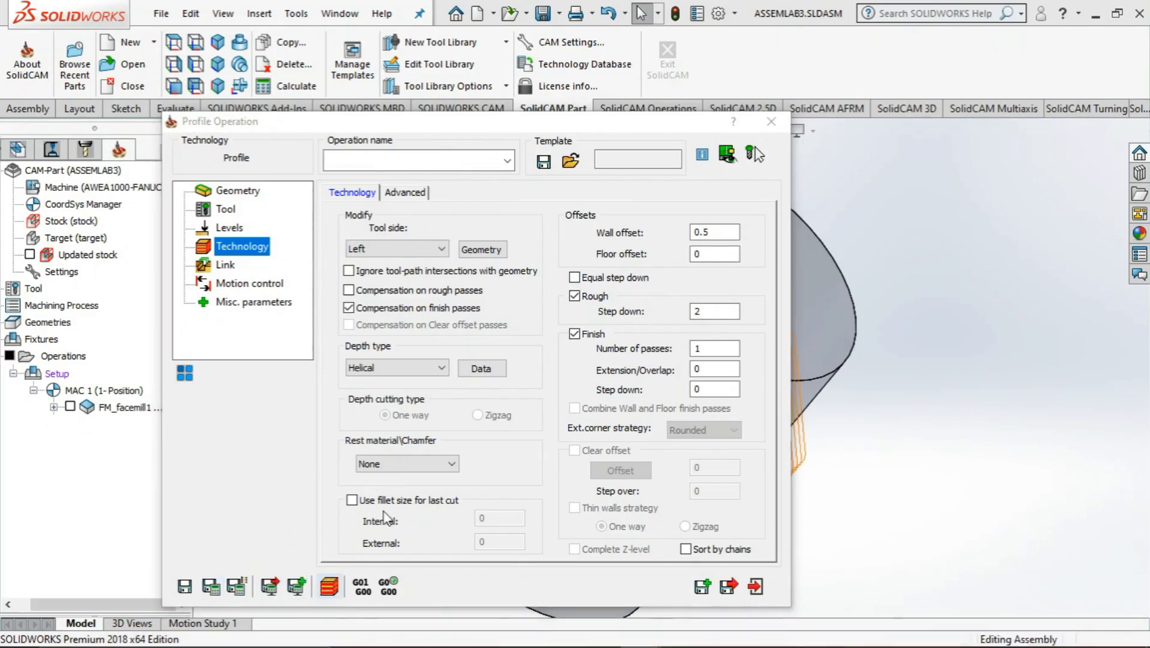
Simulate the contour operation in Host CAD mode with rest material shown, inspect the side walls, and close the simulation
left_click(328, 587)
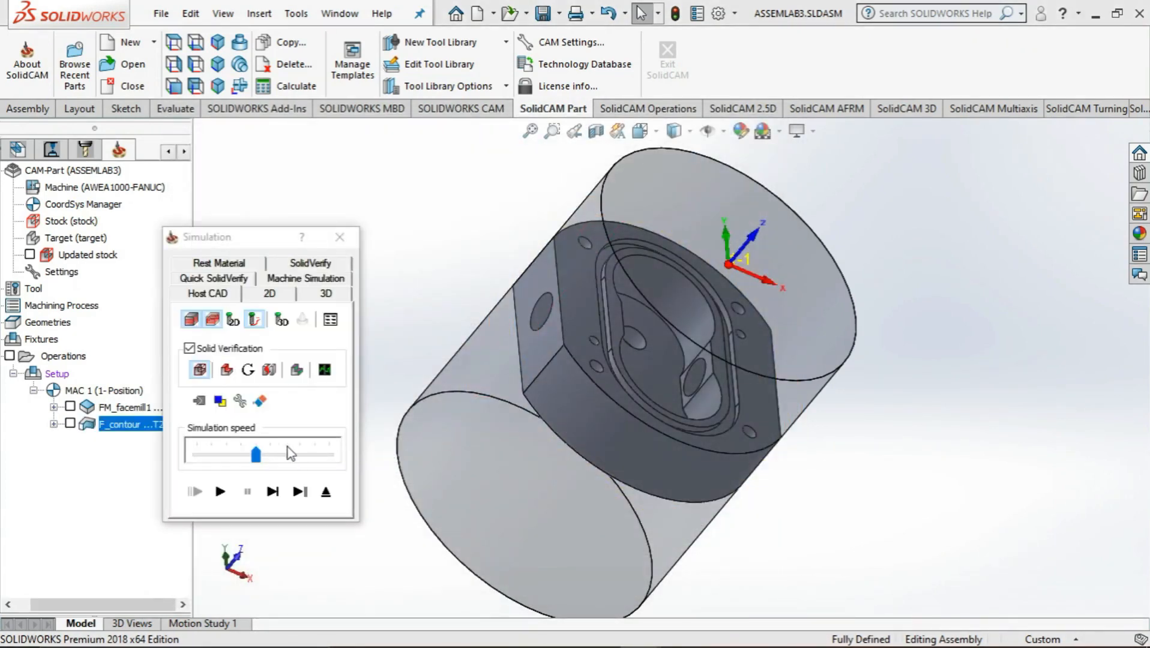
left_click(227, 370)
left_click(221, 492)
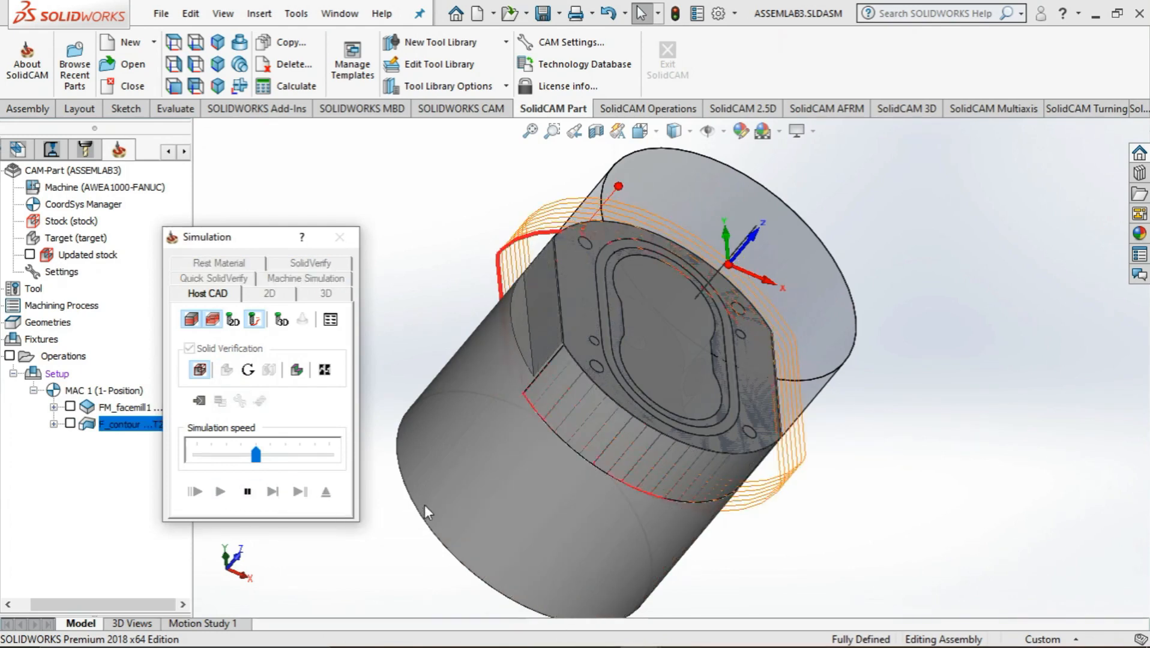
middle_click_drag(424, 505, 458, 553)
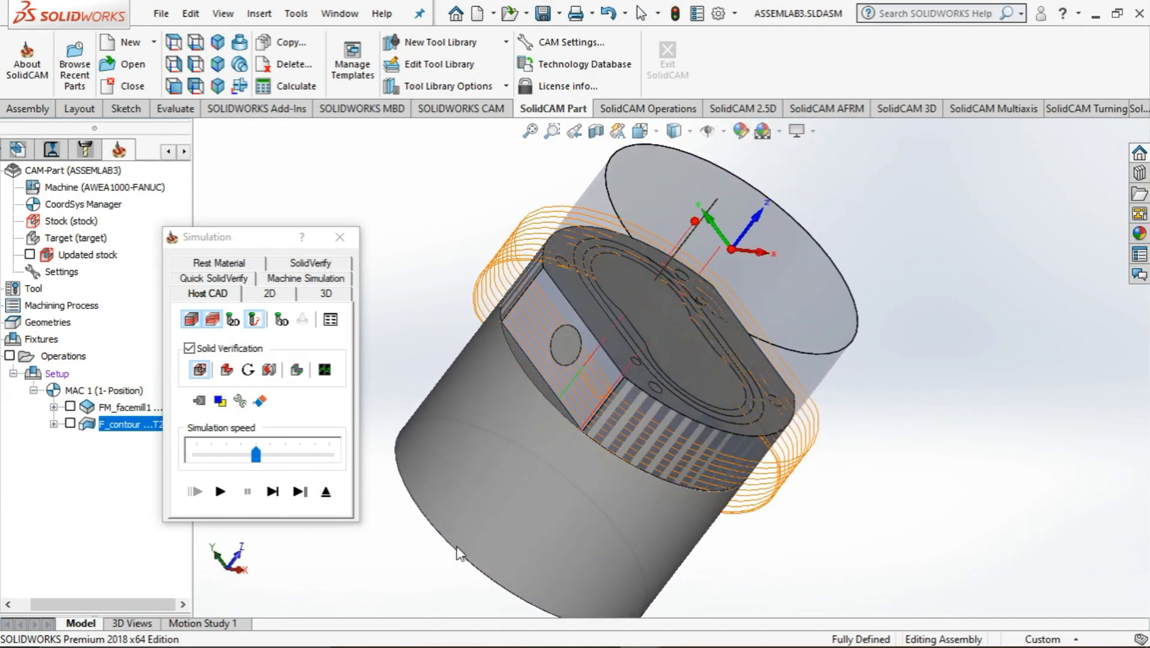
left_click(339, 237)
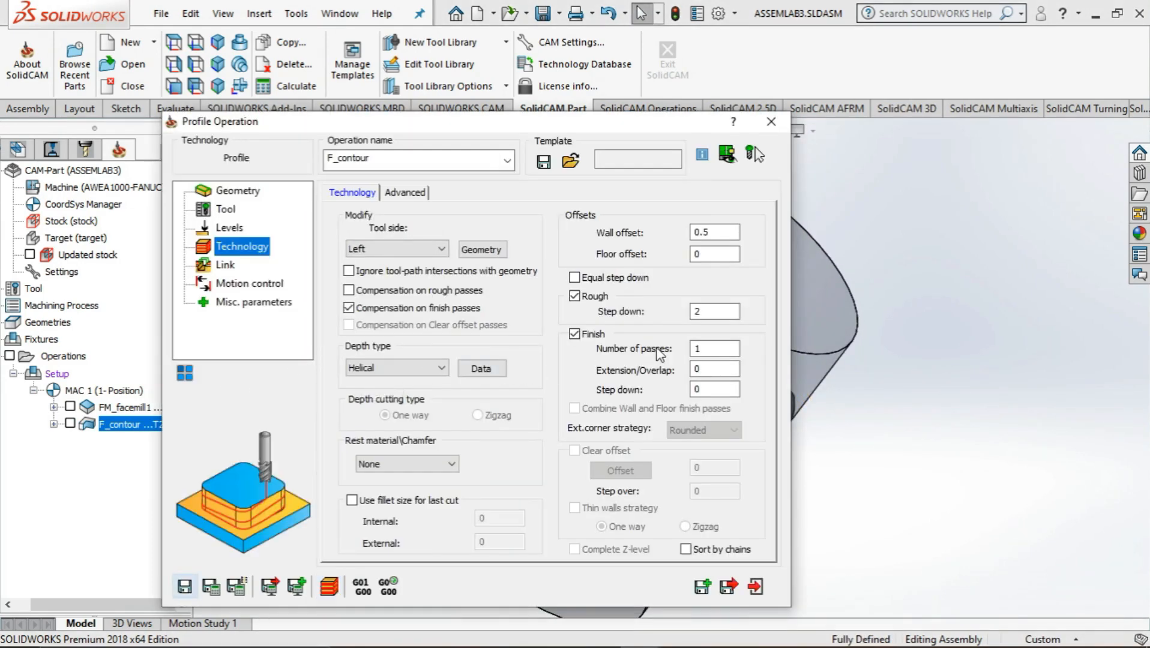
Set the rough step down of the profile operation to 5 mm, and save and calculate it
double_click(705, 311)
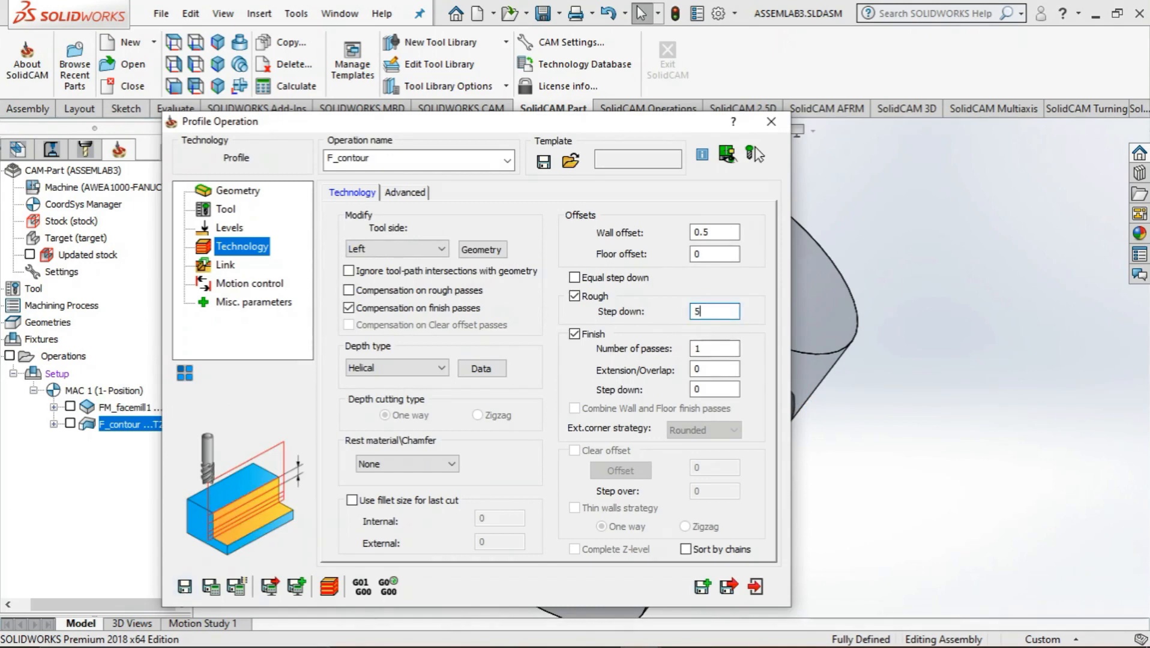
type("5")
left_click(211, 586)
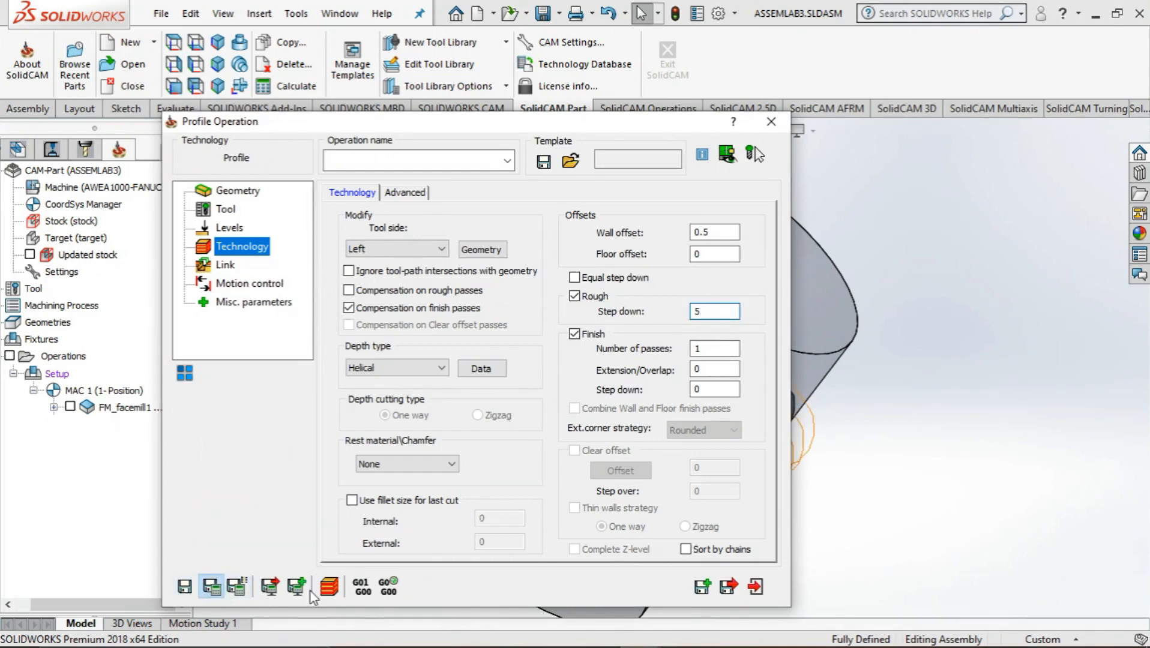
Play the Host CAD simulation of the recalculated contour operation and examine the milled outer walls from another angle
left_click(329, 587)
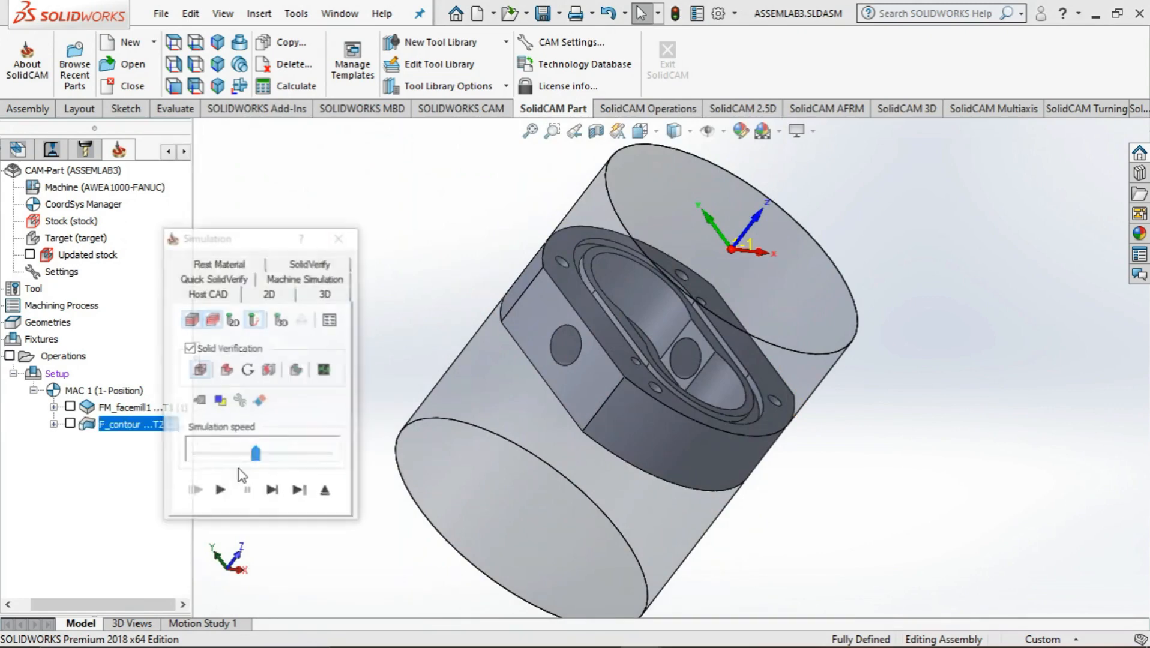
left_click(220, 492)
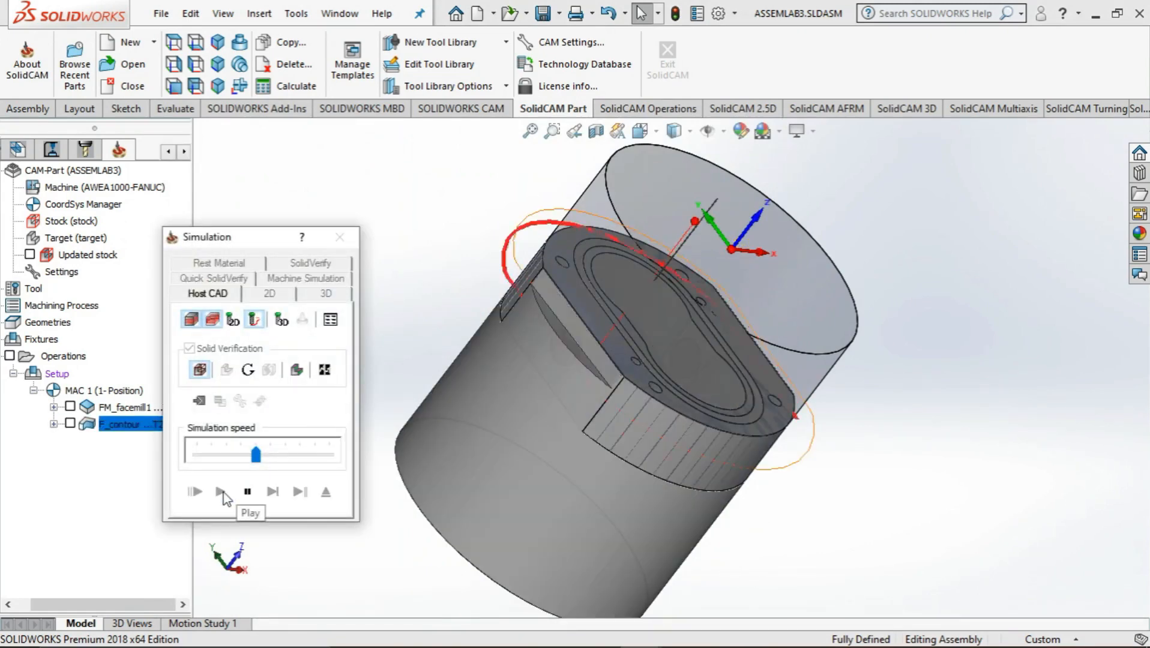
middle_click_drag(575, 437, 463, 466)
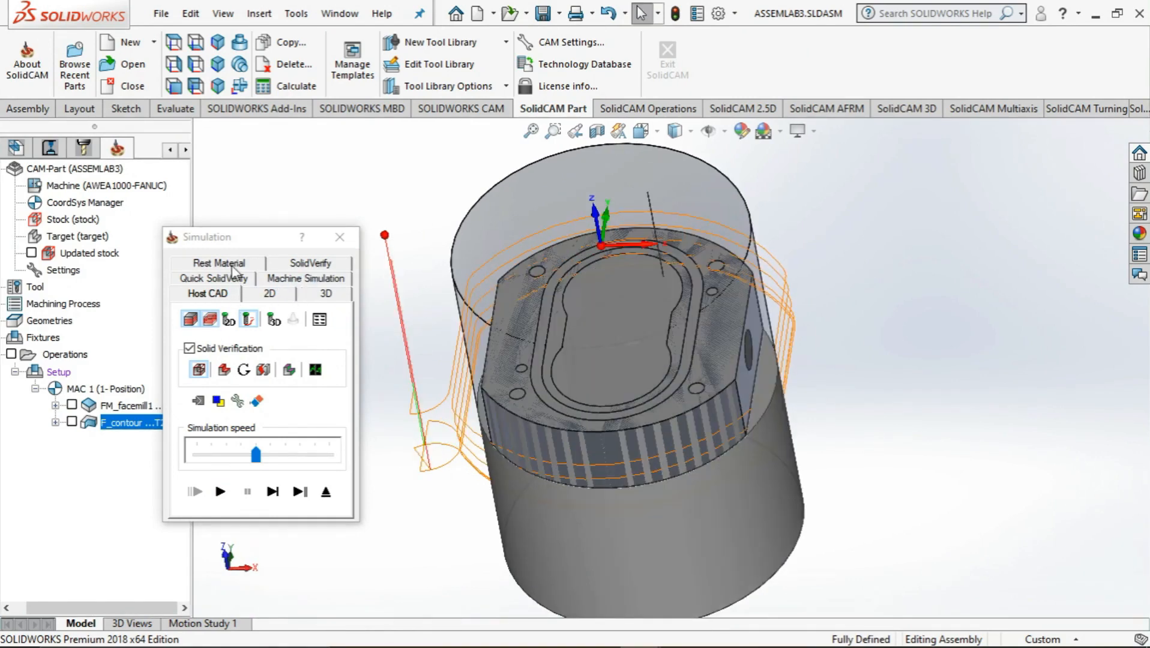
Check the stock in the Rest Material and SolidVerify simulation modes
left_click(232, 266)
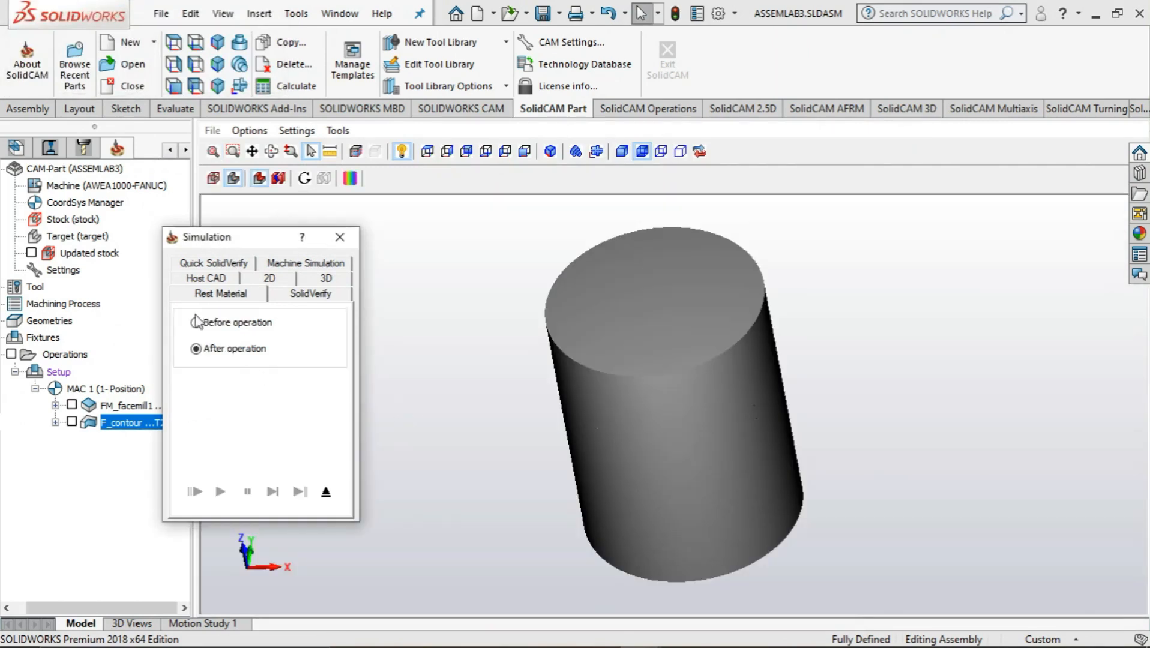
left_click(196, 322)
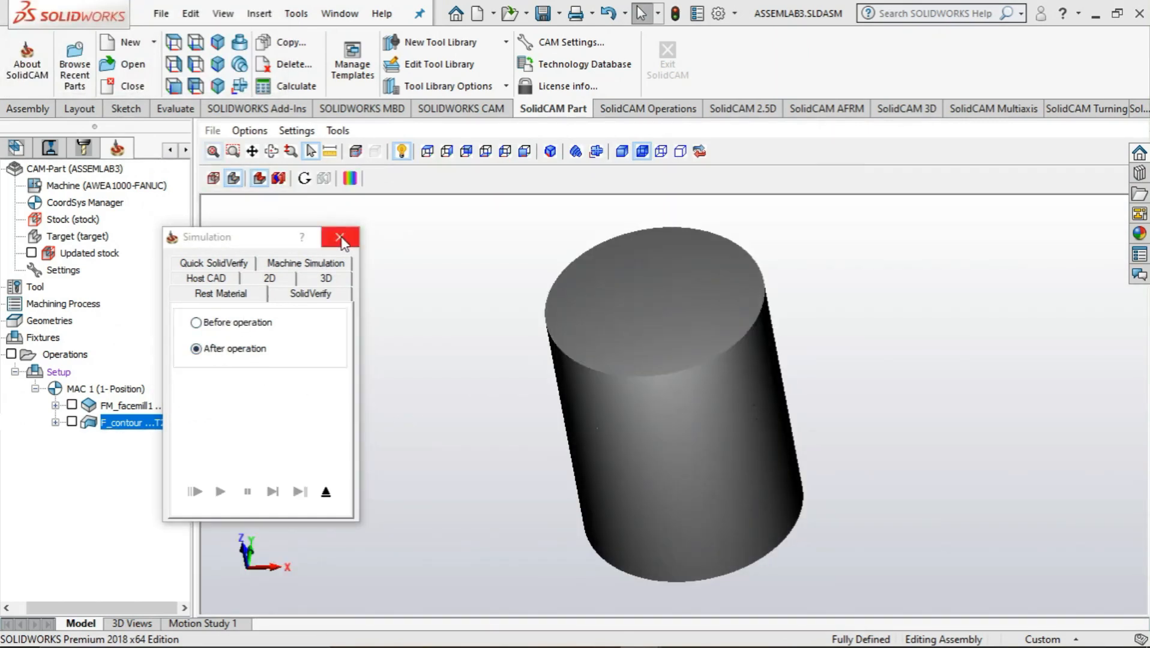
left_click(288, 295)
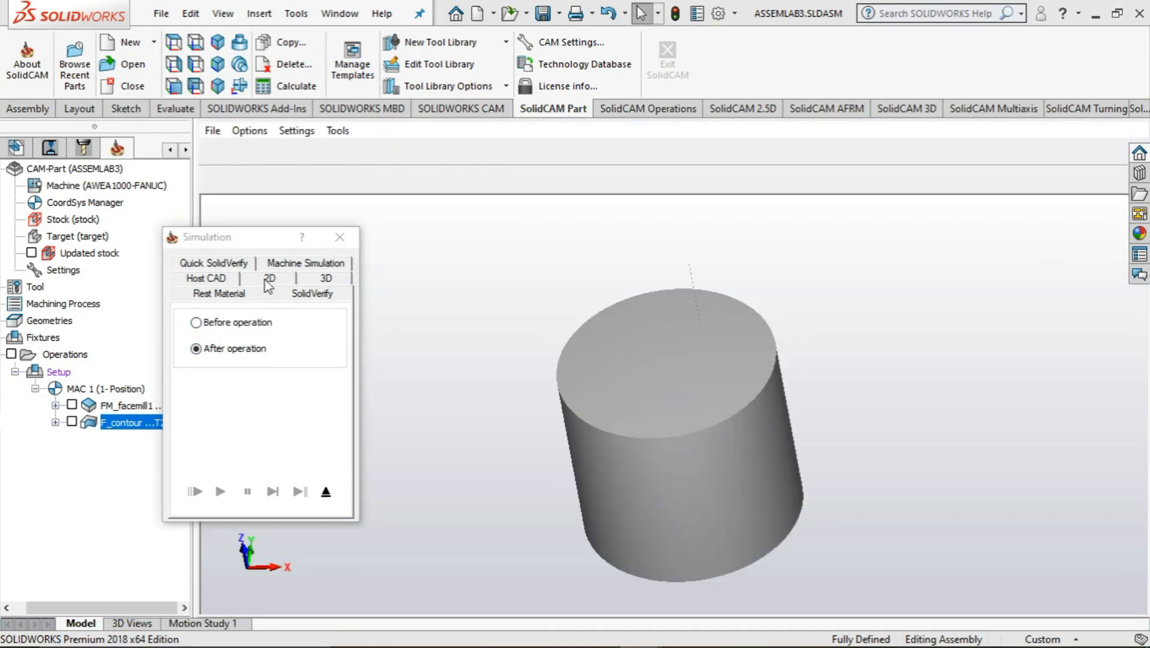
left_click(266, 281)
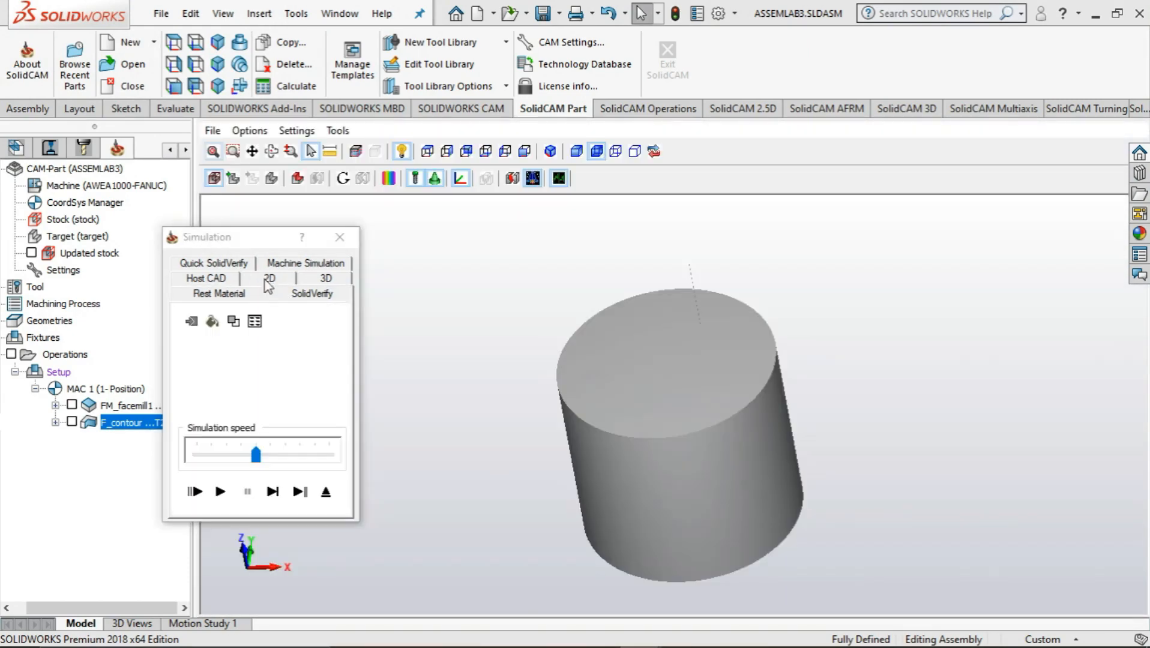
Rerun the contour simulation in Host CAD mode with rest material shown, inspect the cut, and close the simulation and the profile operation
left_click(216, 280)
left_click(231, 372)
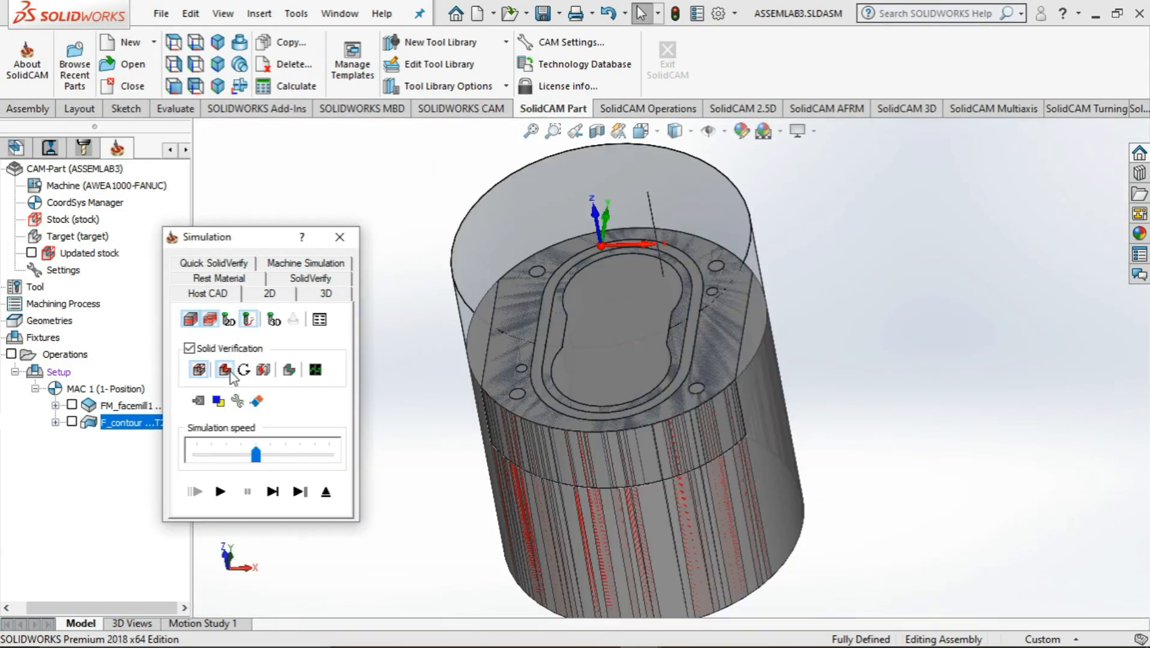
middle_click_drag(441, 412, 461, 382)
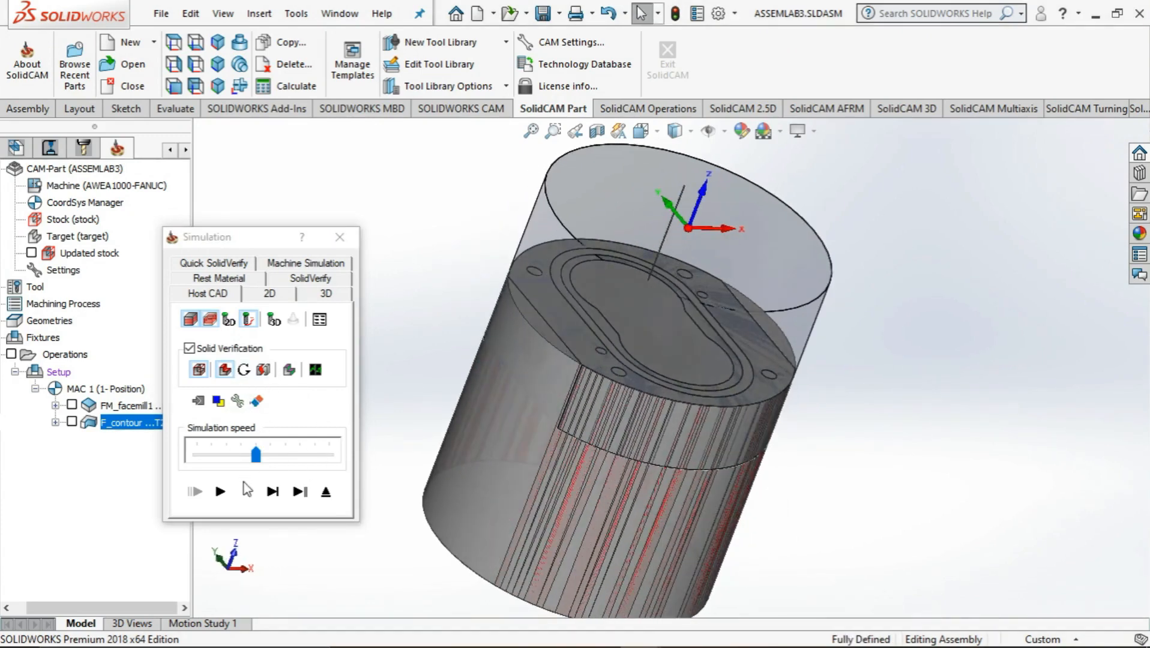
left_click(220, 491)
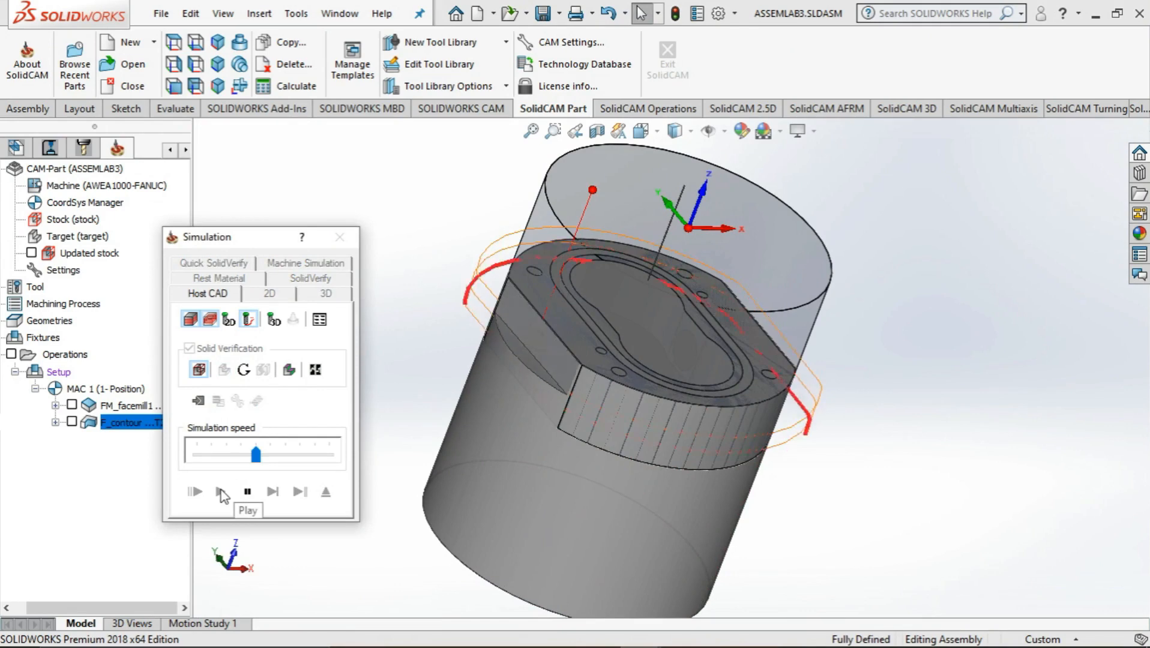
middle_click_drag(467, 431, 462, 575)
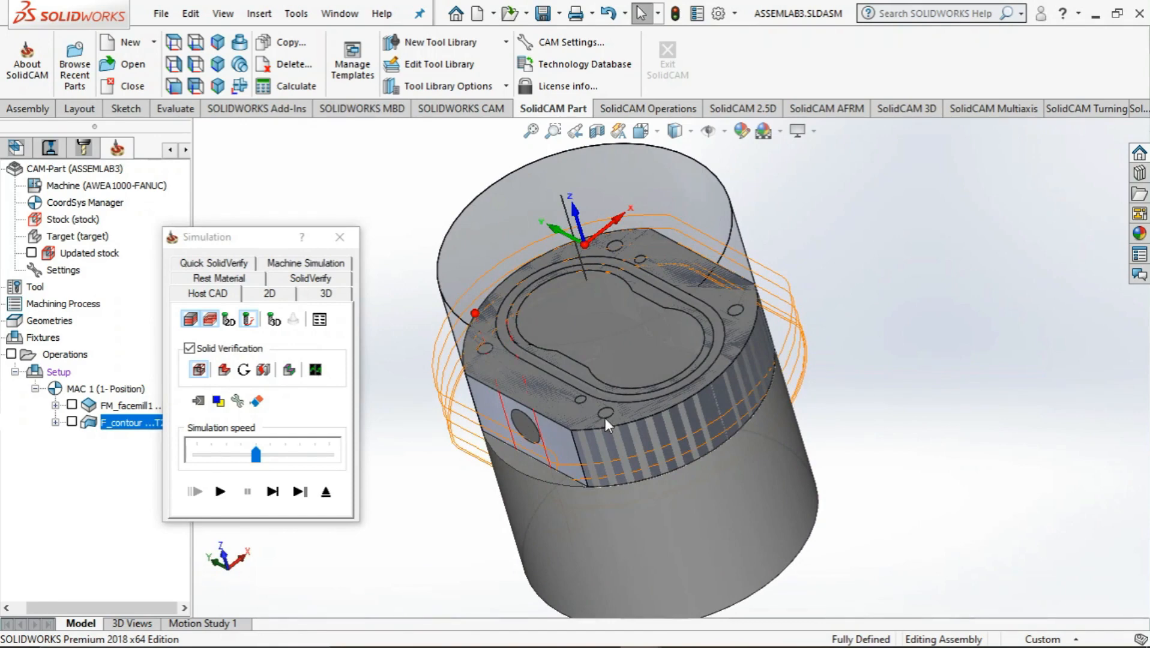
middle_click_drag(604, 418, 510, 390)
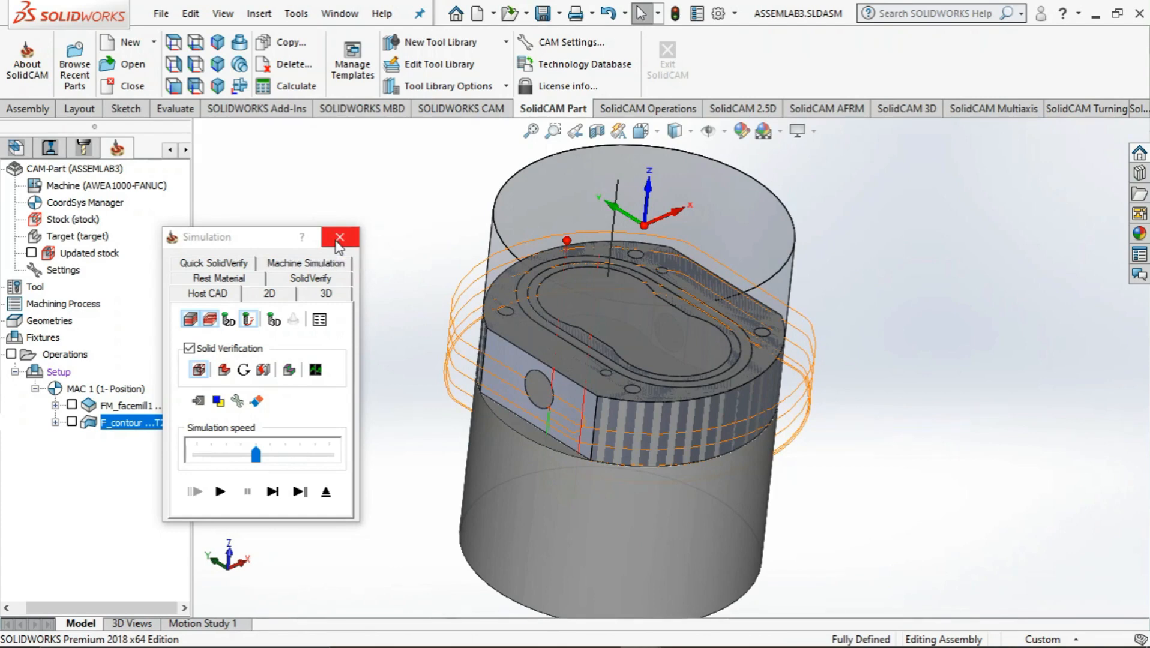
left_click(338, 239)
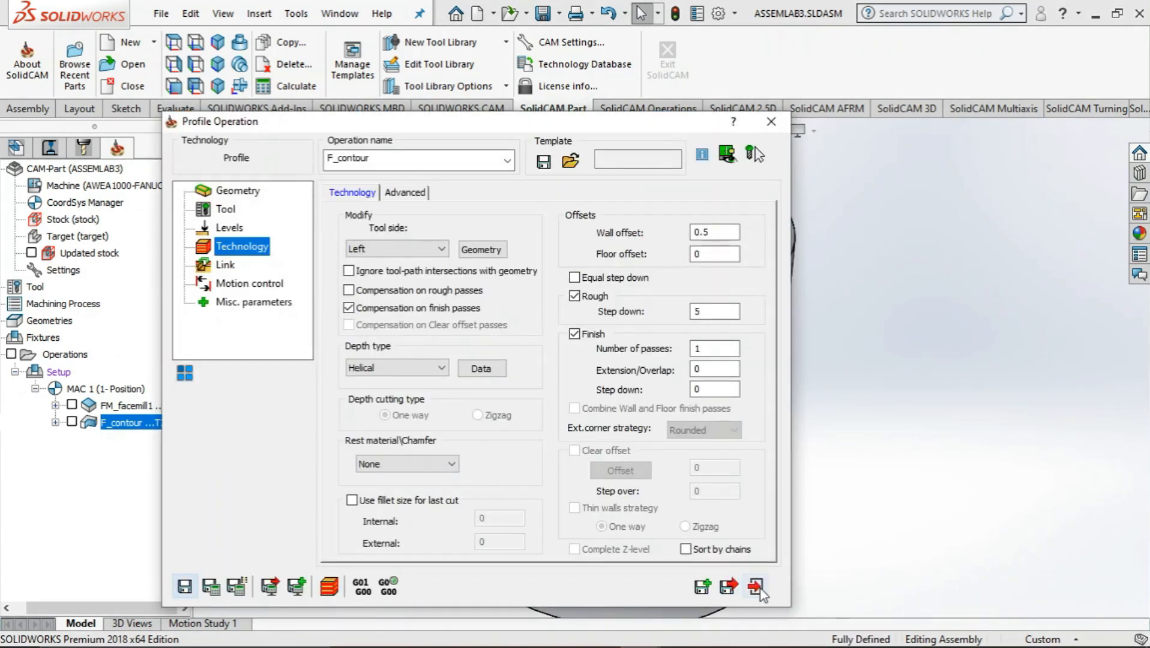
left_click(756, 586)
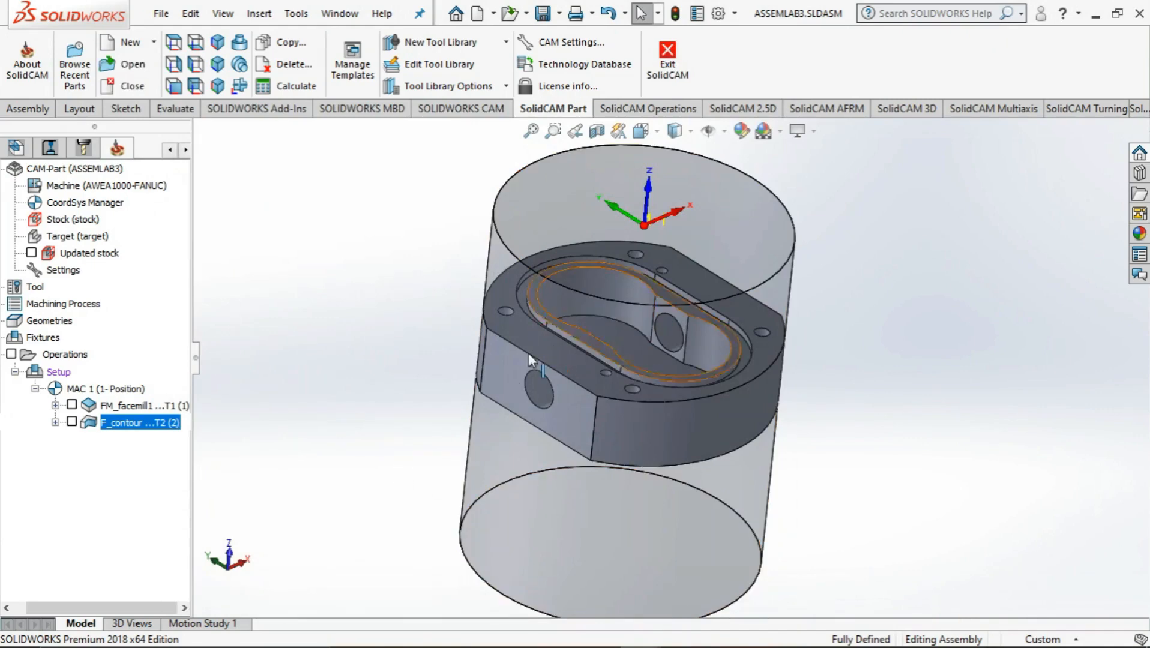
middle_click_drag(418, 370, 387, 462)
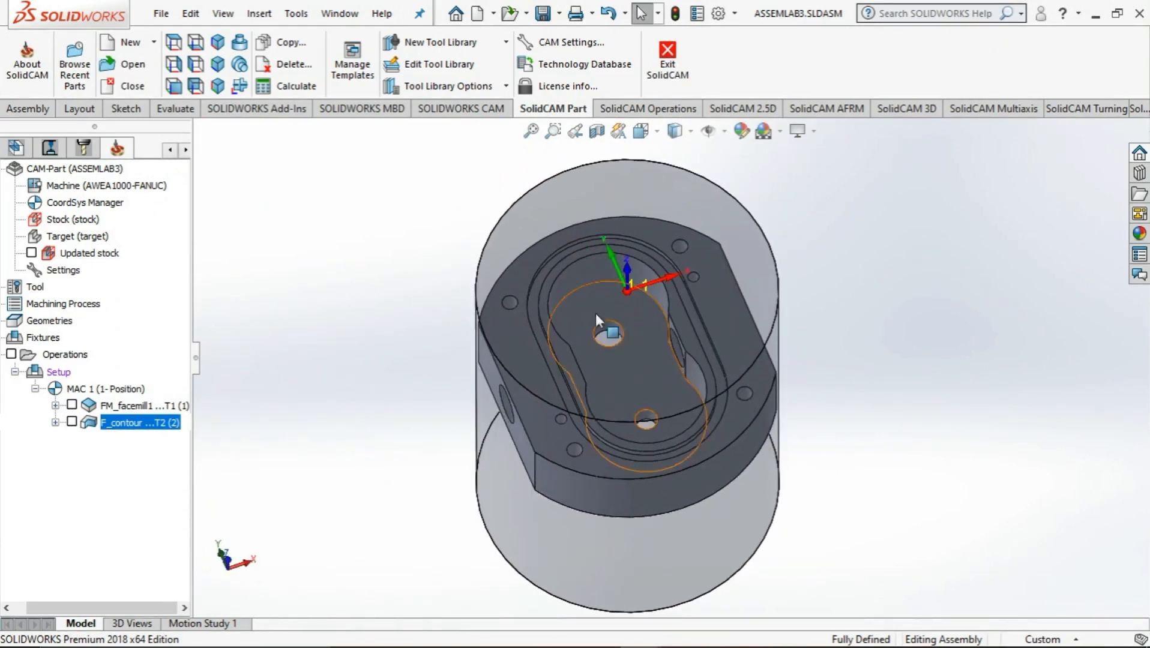
right_click(64, 354)
mouse_move(164, 233)
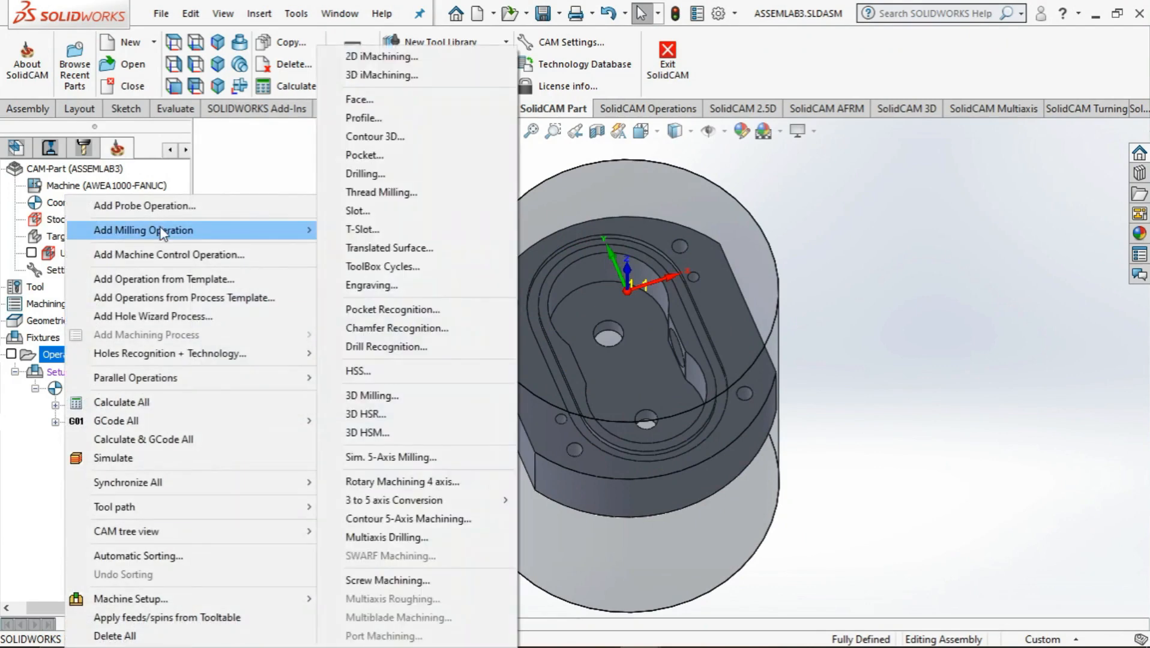
left_click(599, 631)
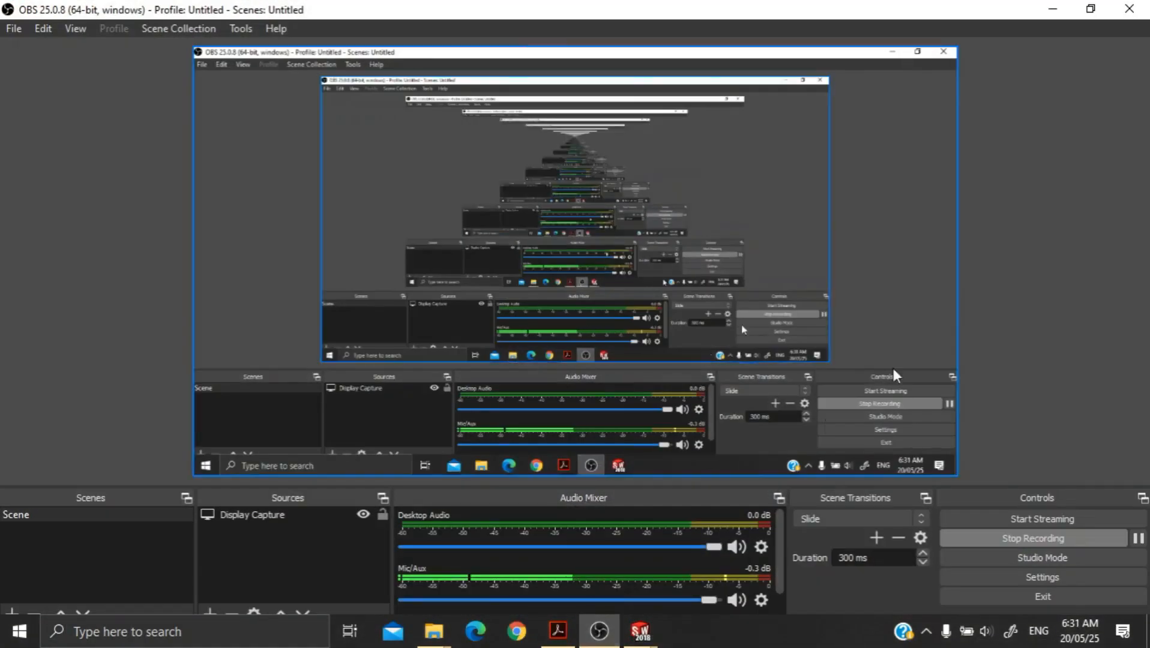
left_click(1053, 9)
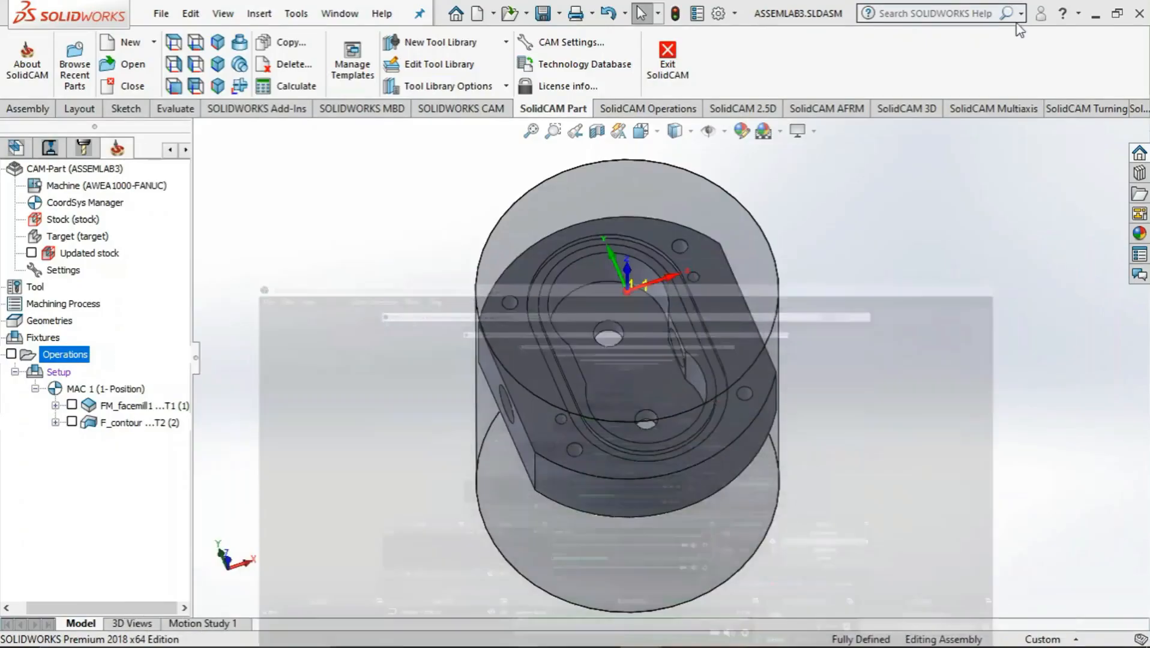
Add a Pocket milling operation to the operations list
right_click(78, 360)
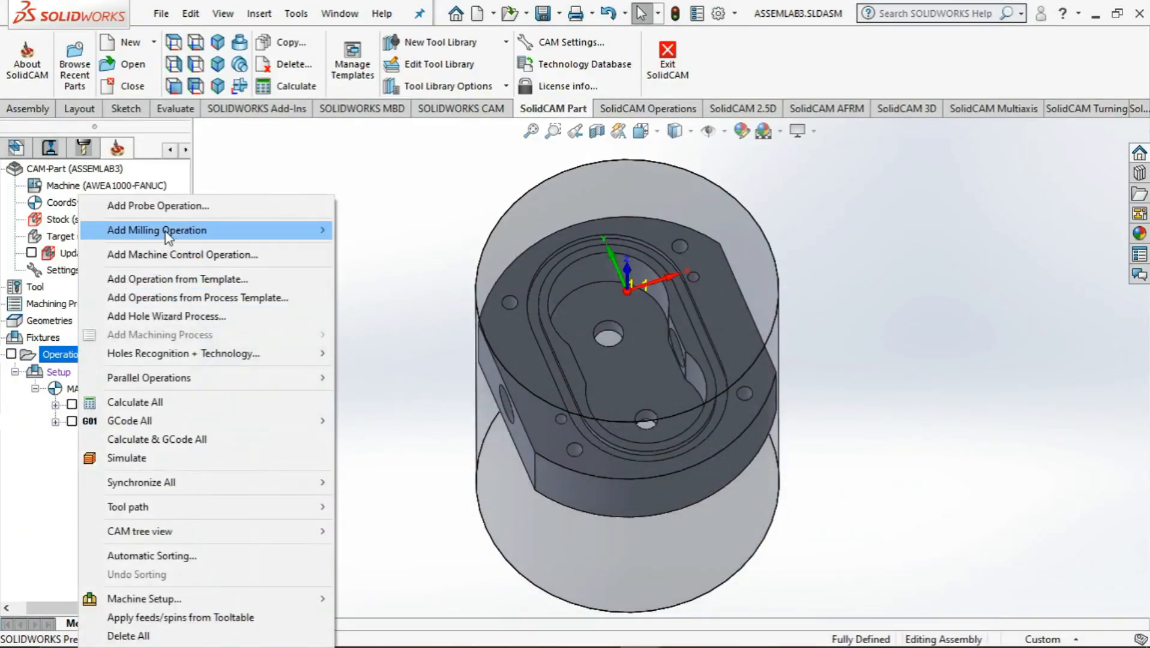
mouse_move(228, 231)
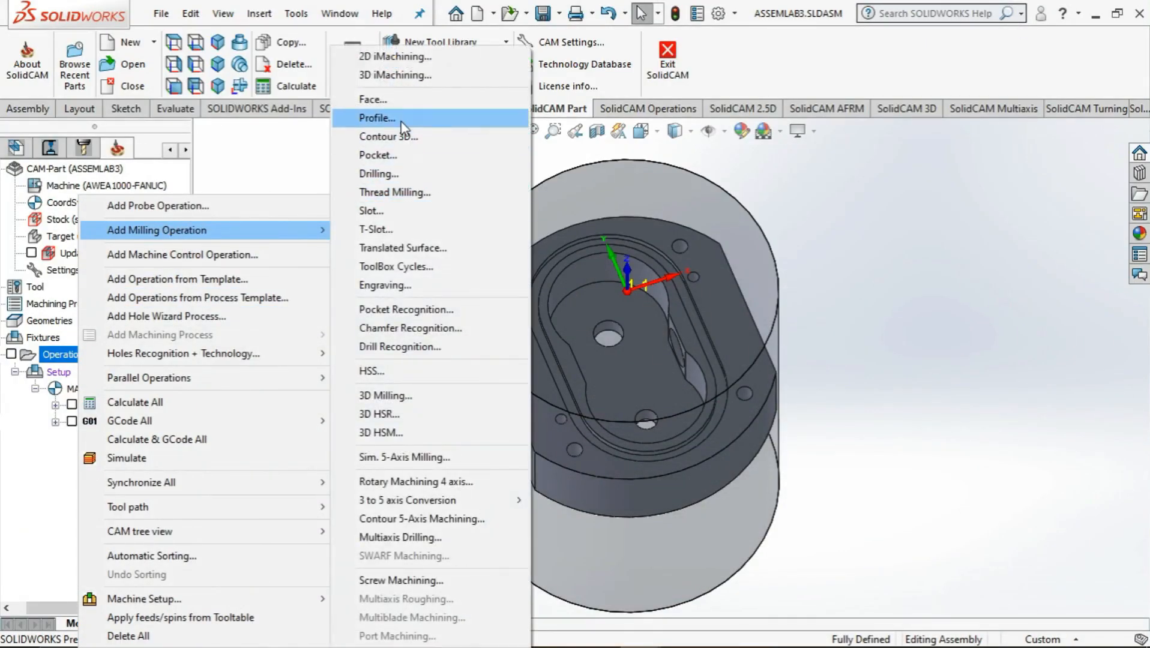
left_click(409, 155)
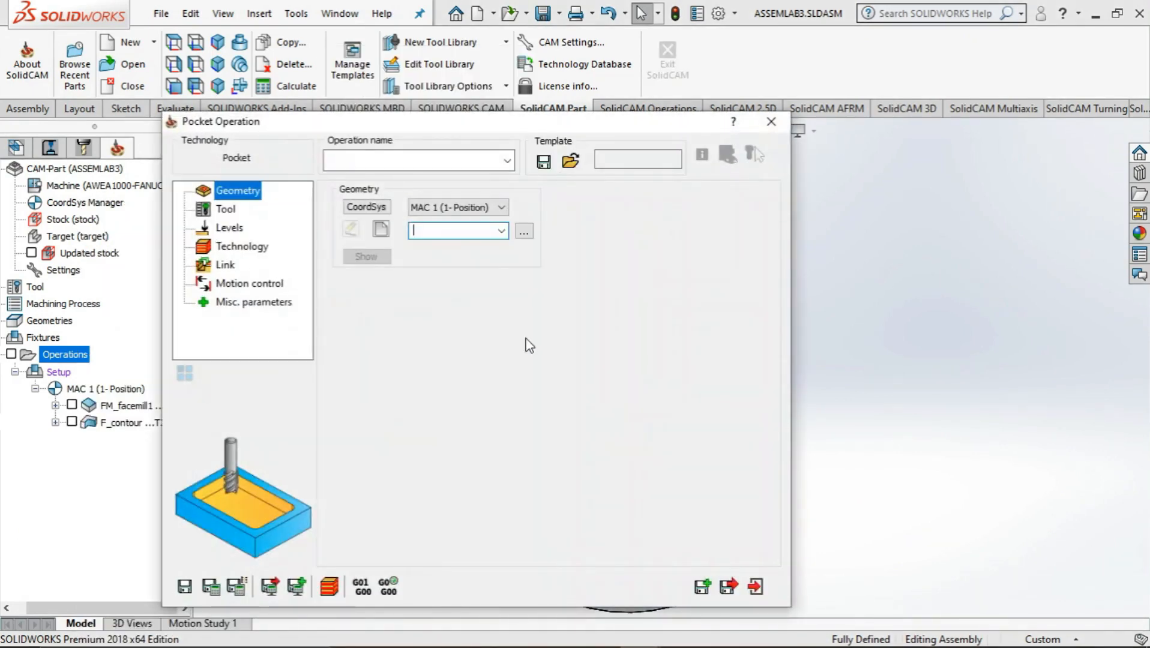
Start a new pocket geometry and pick the upper edge of the central gear cavity as its chain, declining acceptance for now
left_click(380, 229)
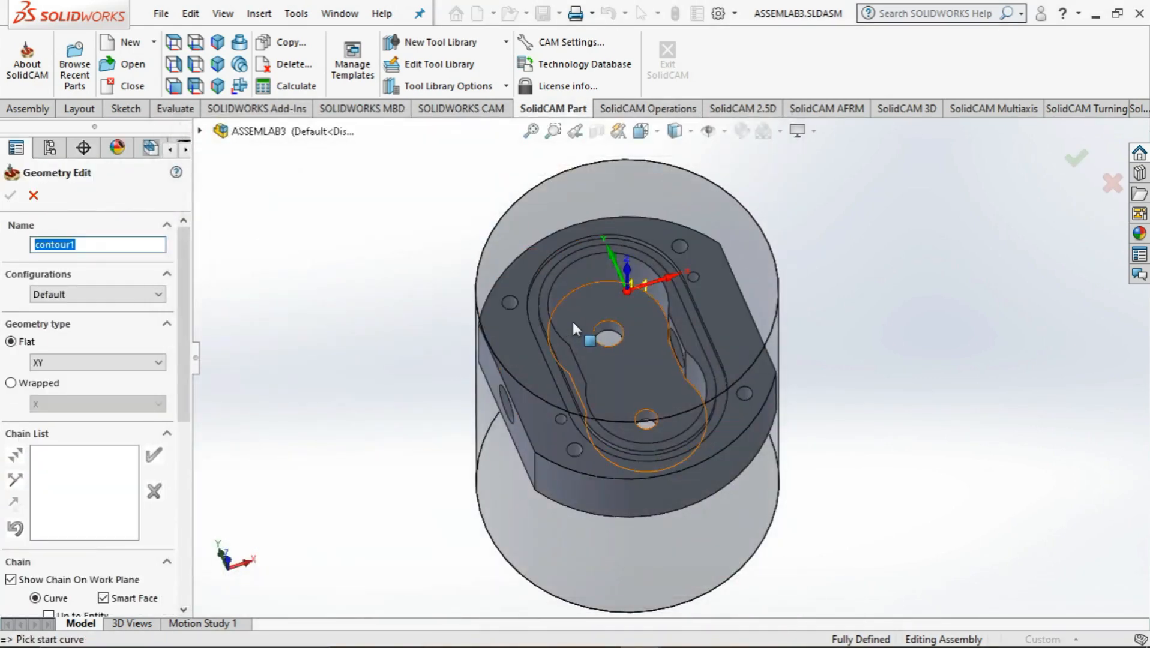
middle_click_drag(573, 322, 548, 334)
scroll(548, 334, "down", 2)
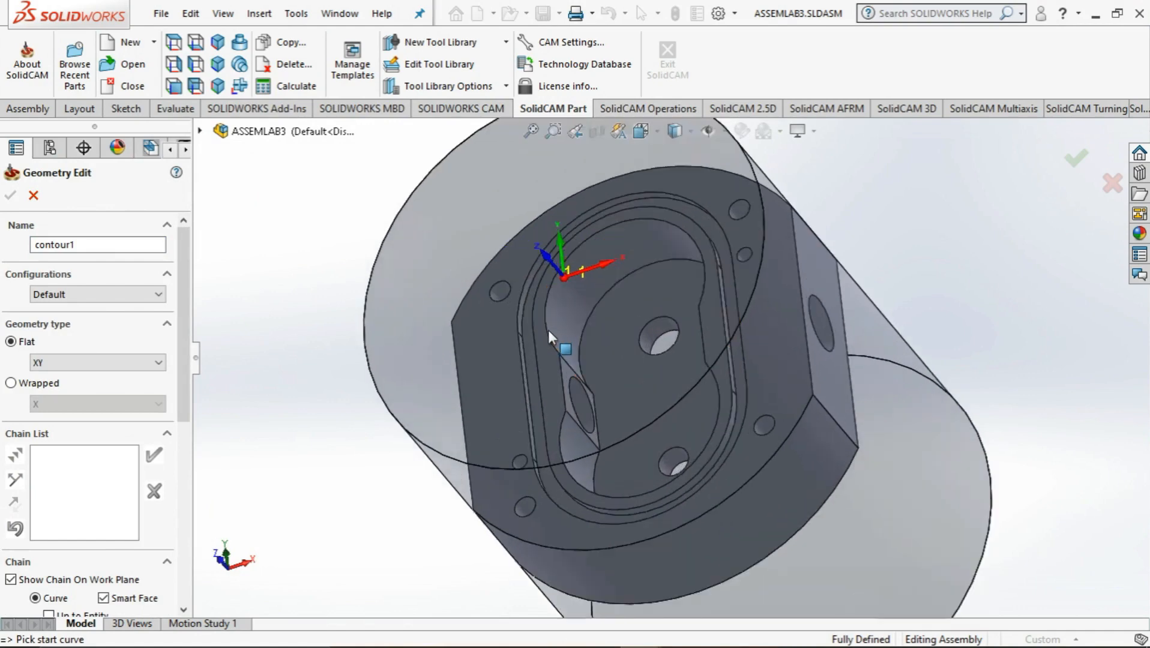
scroll(548, 329, "down", 2)
left_click(565, 331)
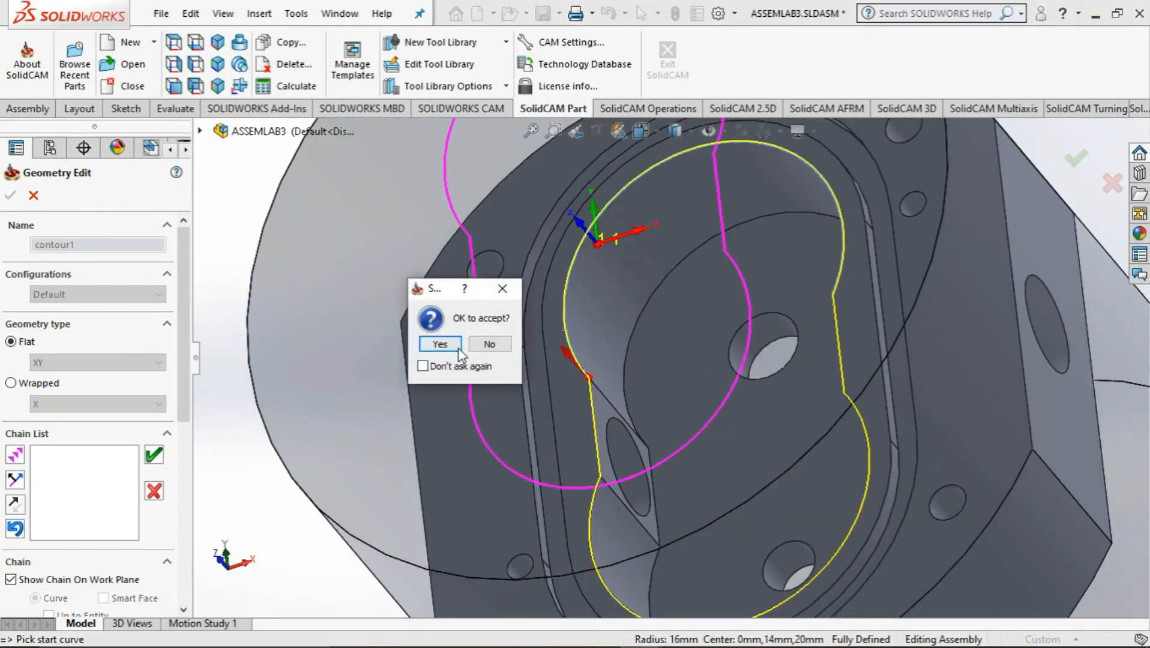
left_click(457, 346)
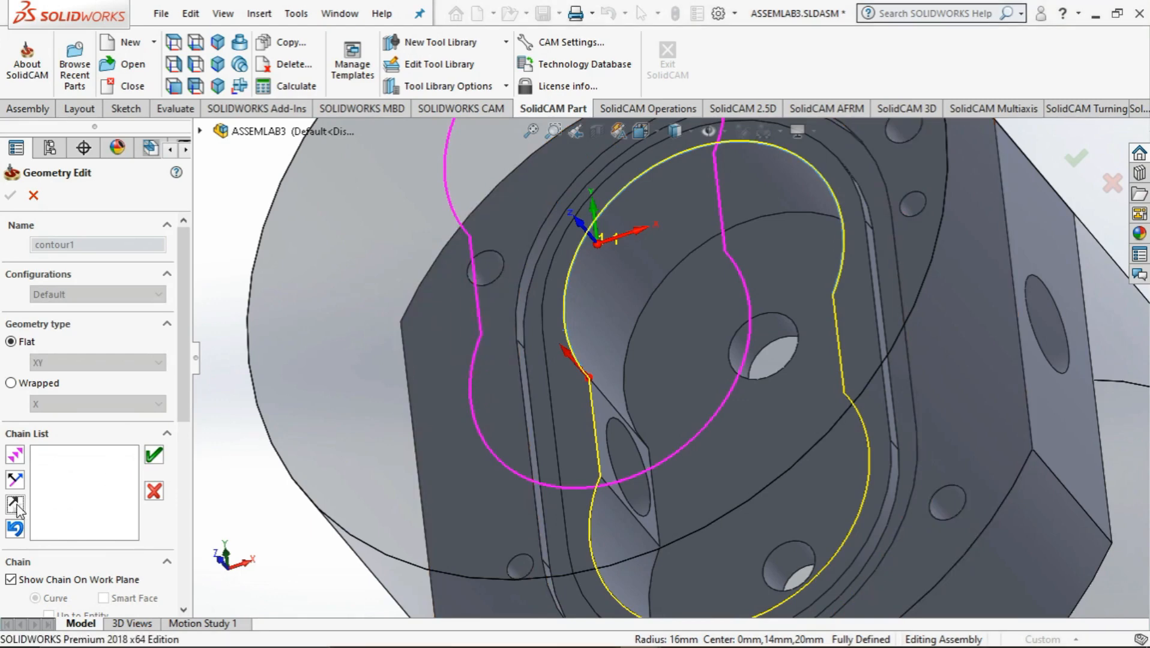
Reverse the direction of the gear cavity's edge chain, accept the chain and finish the pocket geometry
middle_click_drag(422, 378, 453, 374)
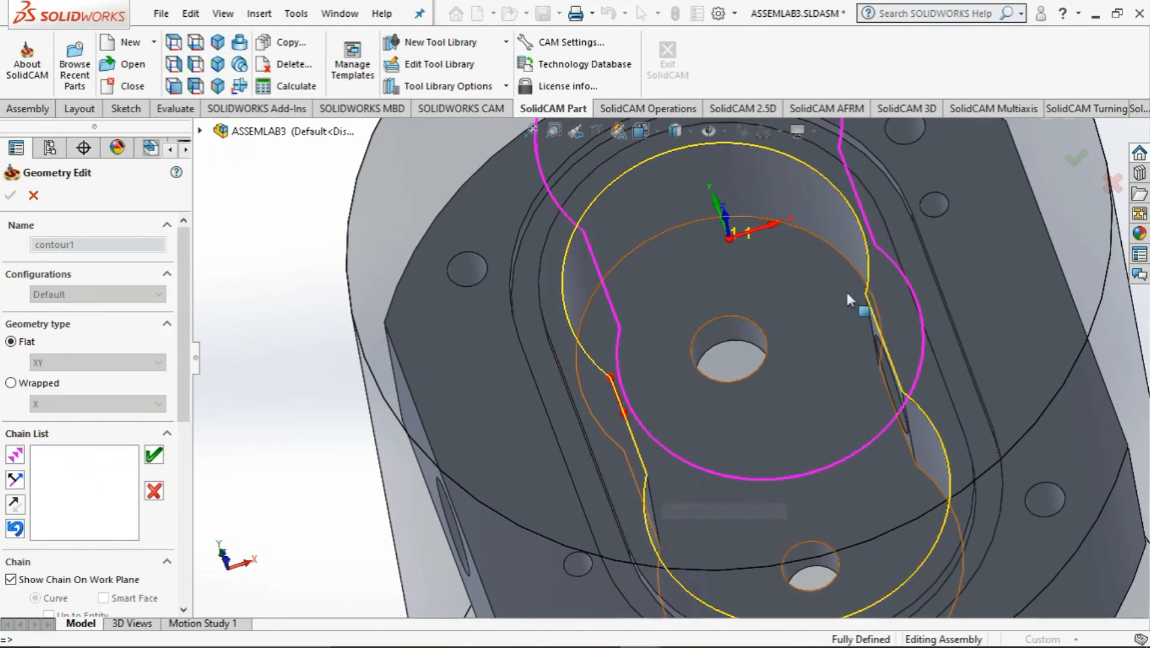
scroll(648, 453, "up", 3)
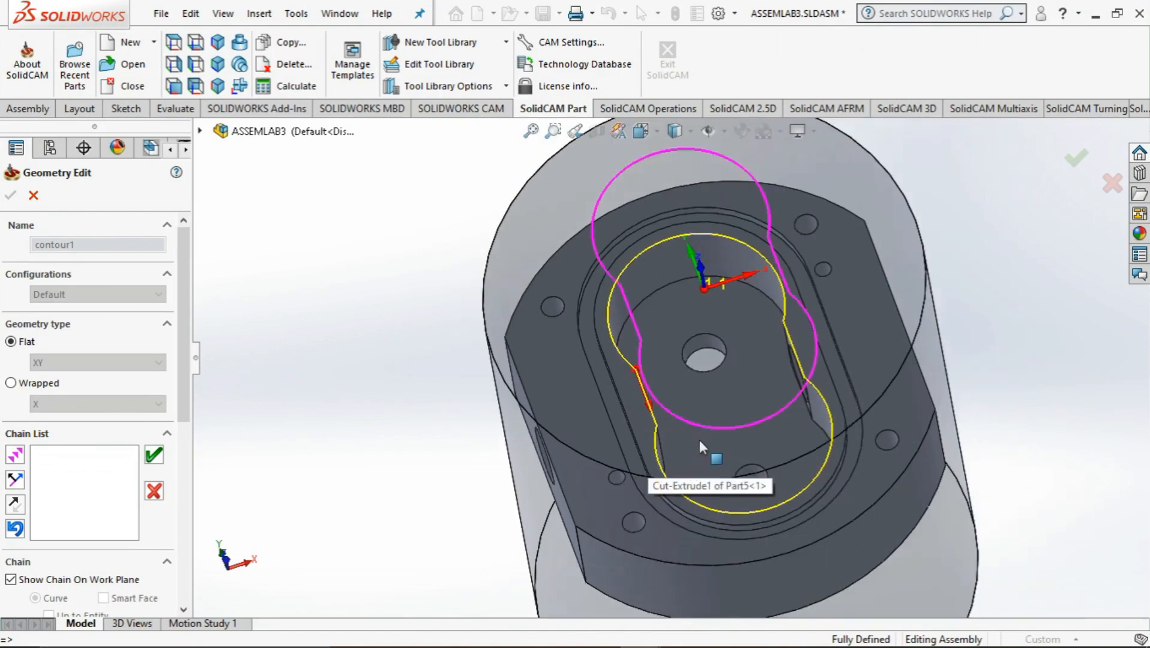
middle_click_drag(699, 441, 663, 415)
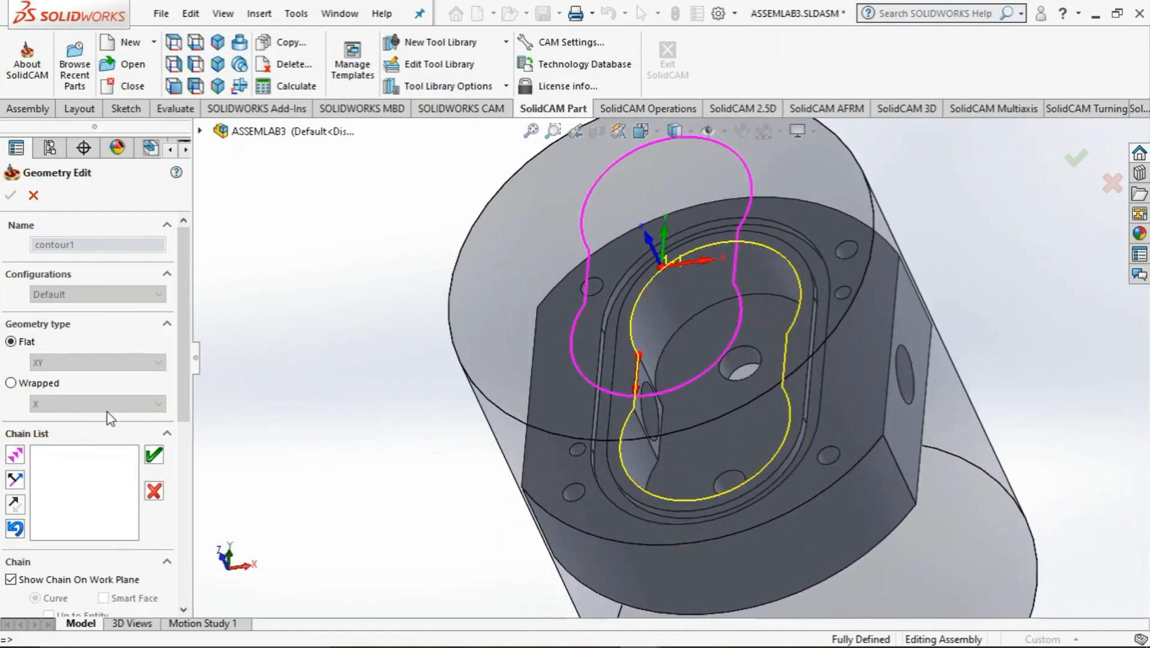
left_click(153, 456)
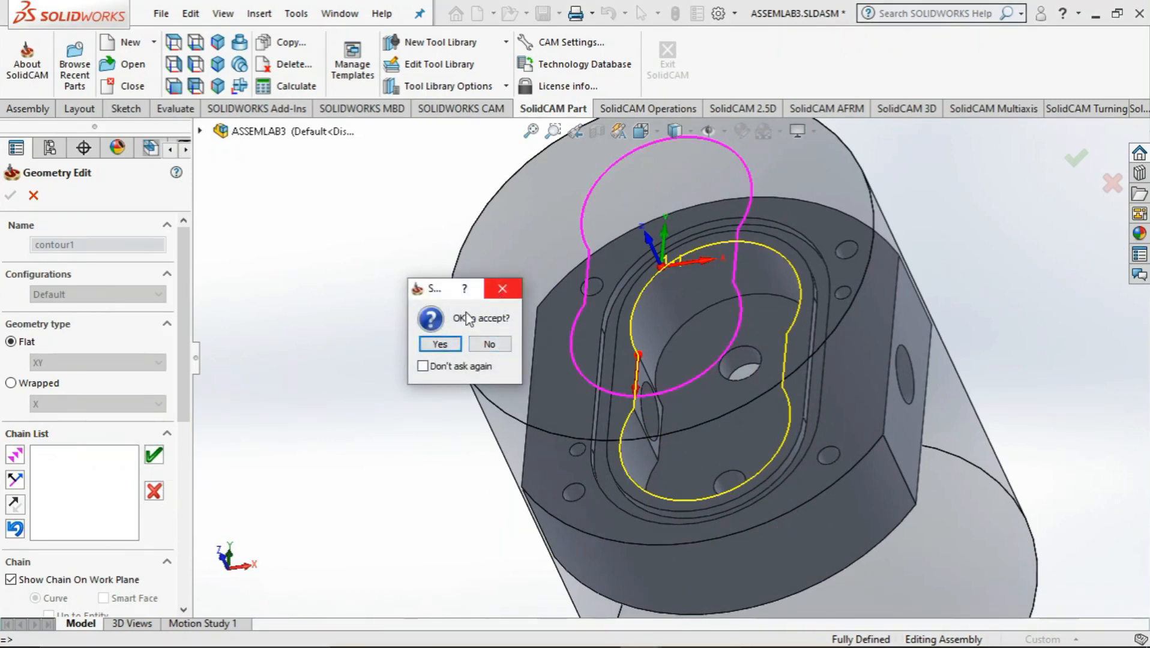
left_click(479, 347)
left_click(15, 504)
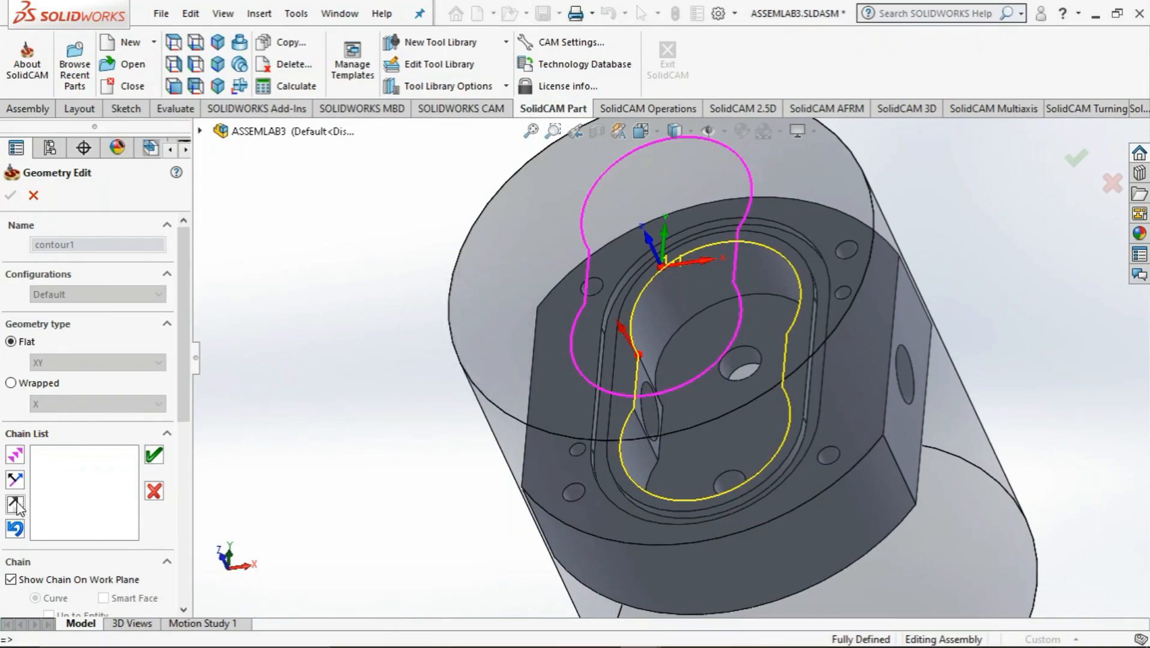
mouse_move(401, 460)
middle_mouse_down()
mouse_move(432, 455)
mouse_move(409, 459)
middle_mouse_up()
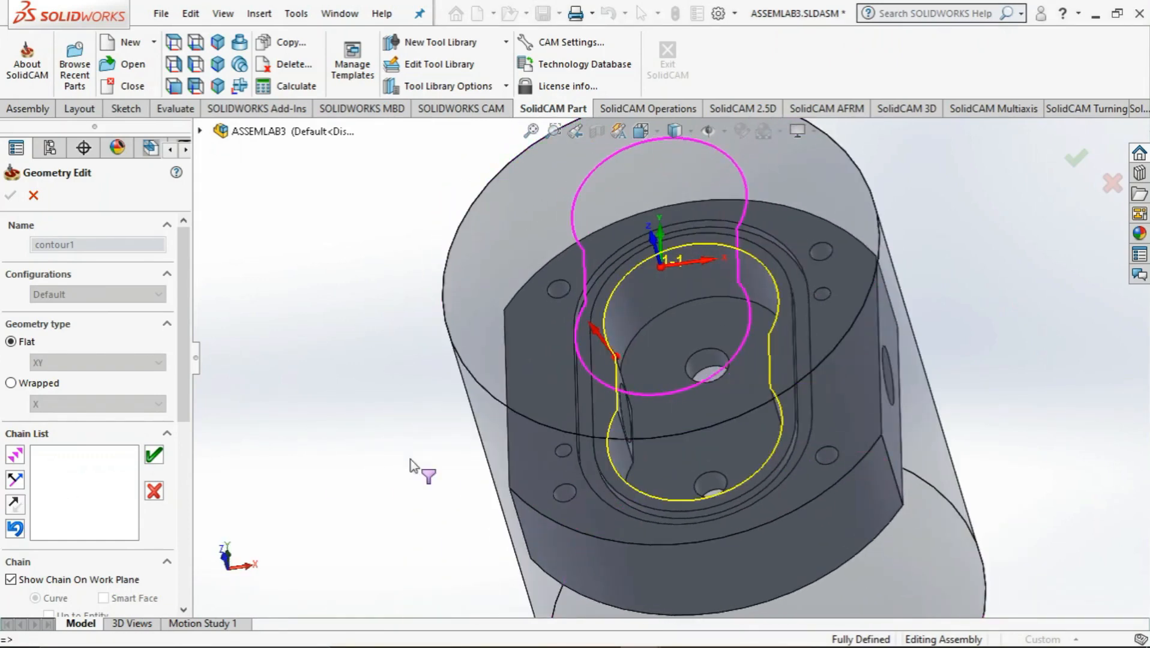
left_click(153, 455)
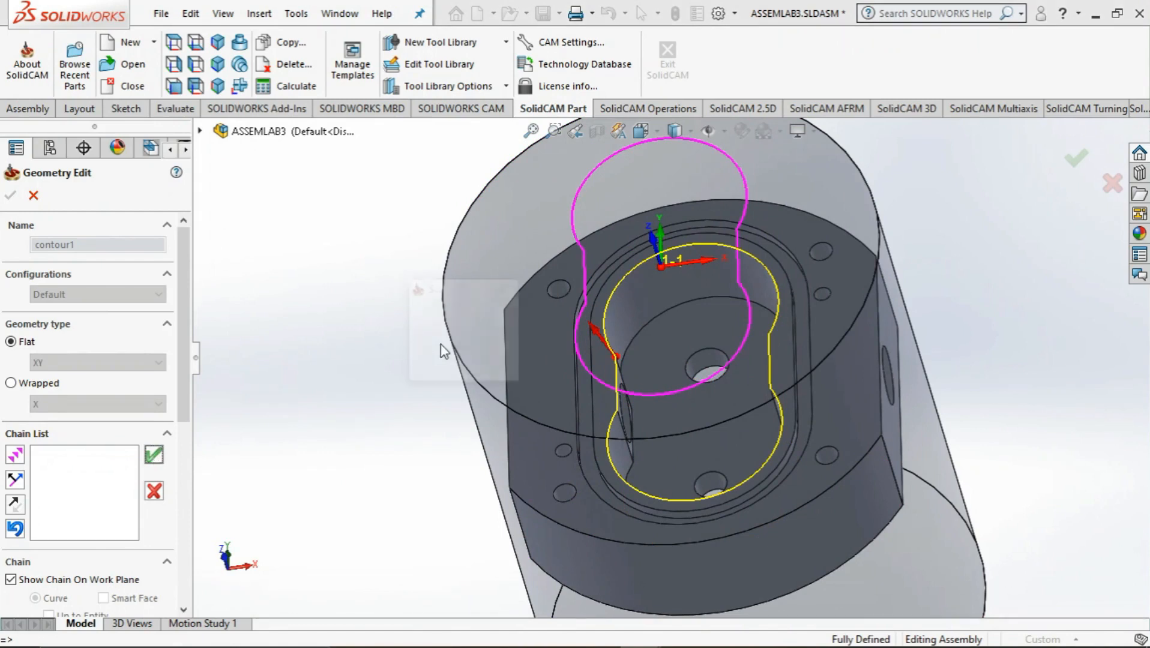
left_click(440, 344)
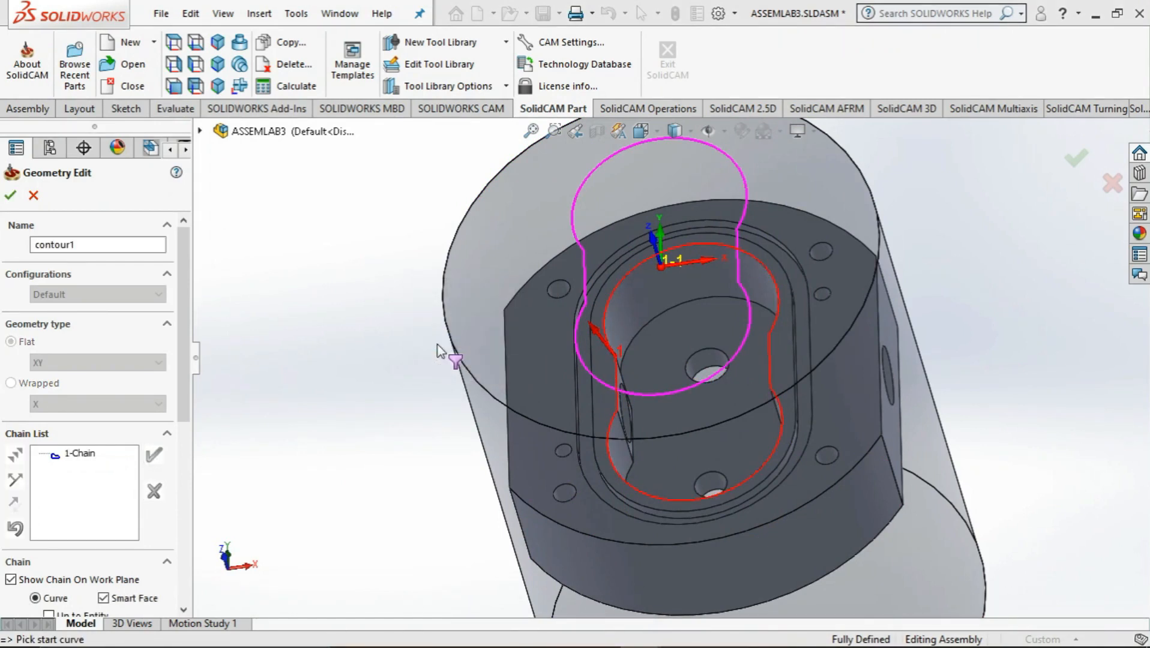
left_click(10, 195)
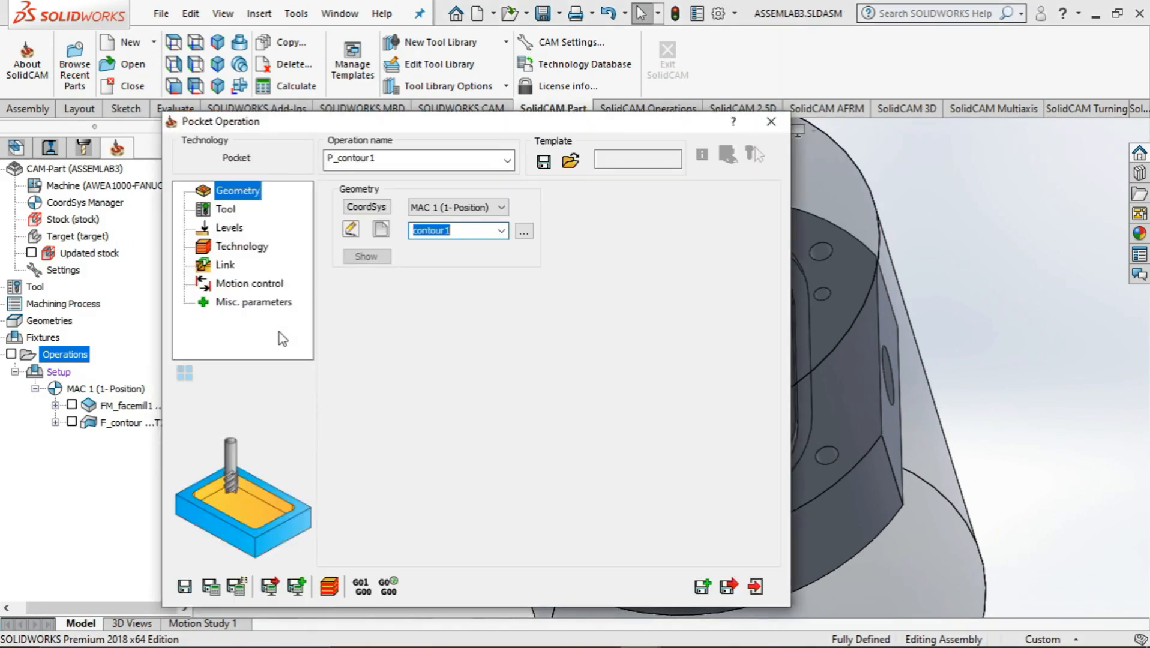
Assign existing tool 2, the 16 mm end mill, to the pocket operation
left_click(223, 208)
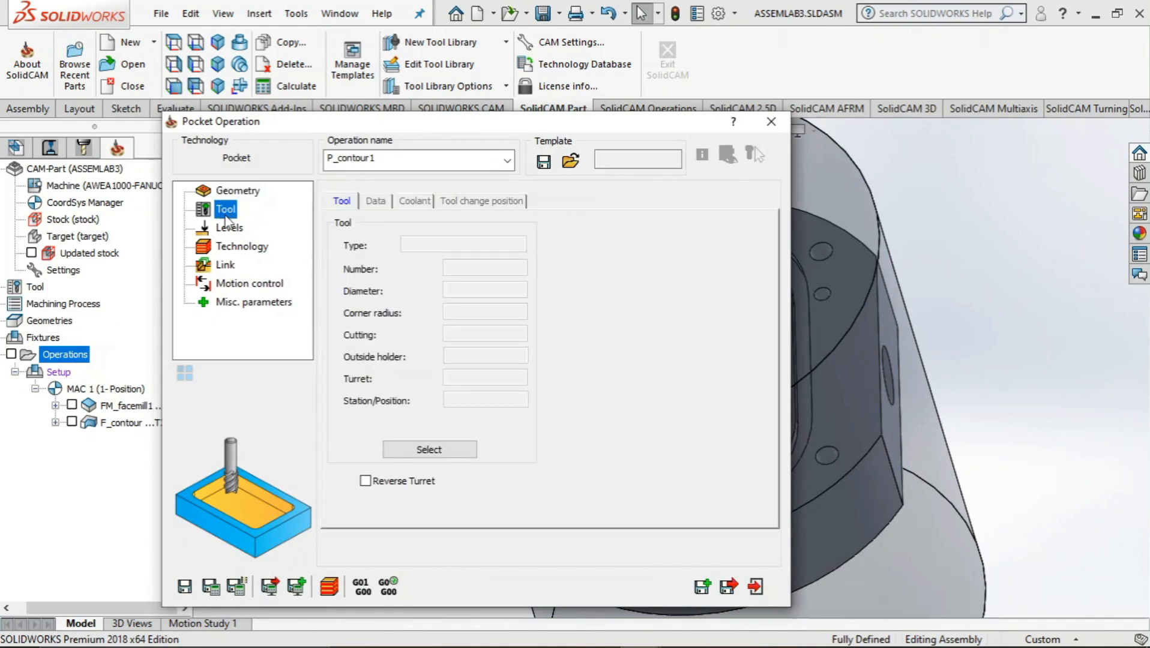
left_click(405, 458)
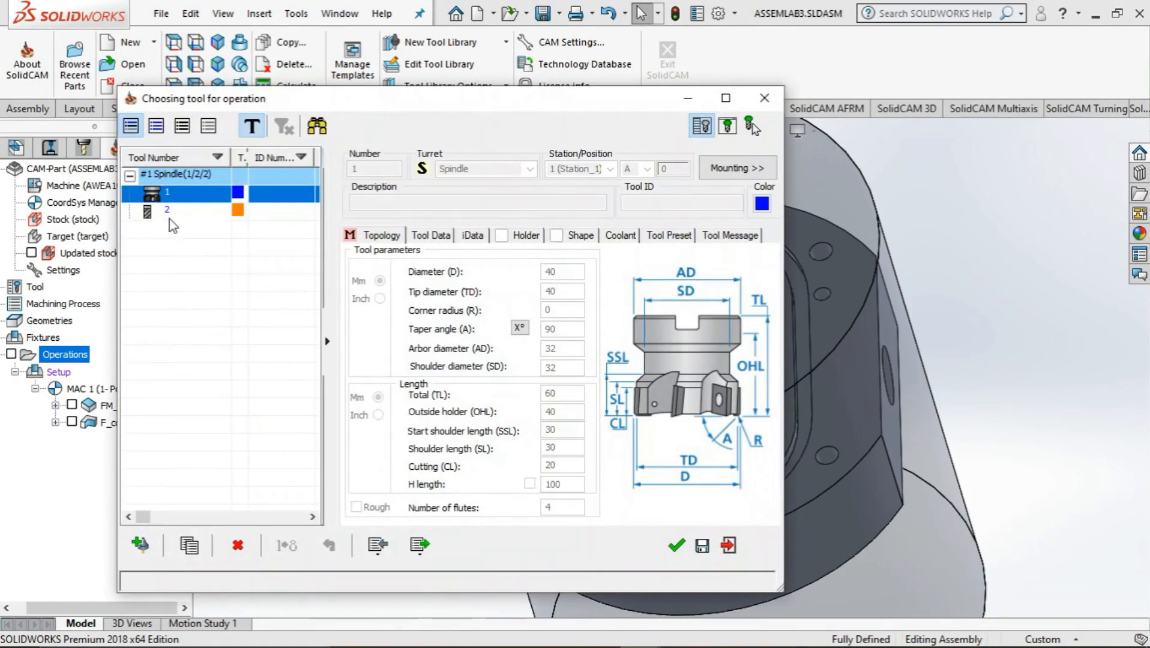
left_click(169, 215)
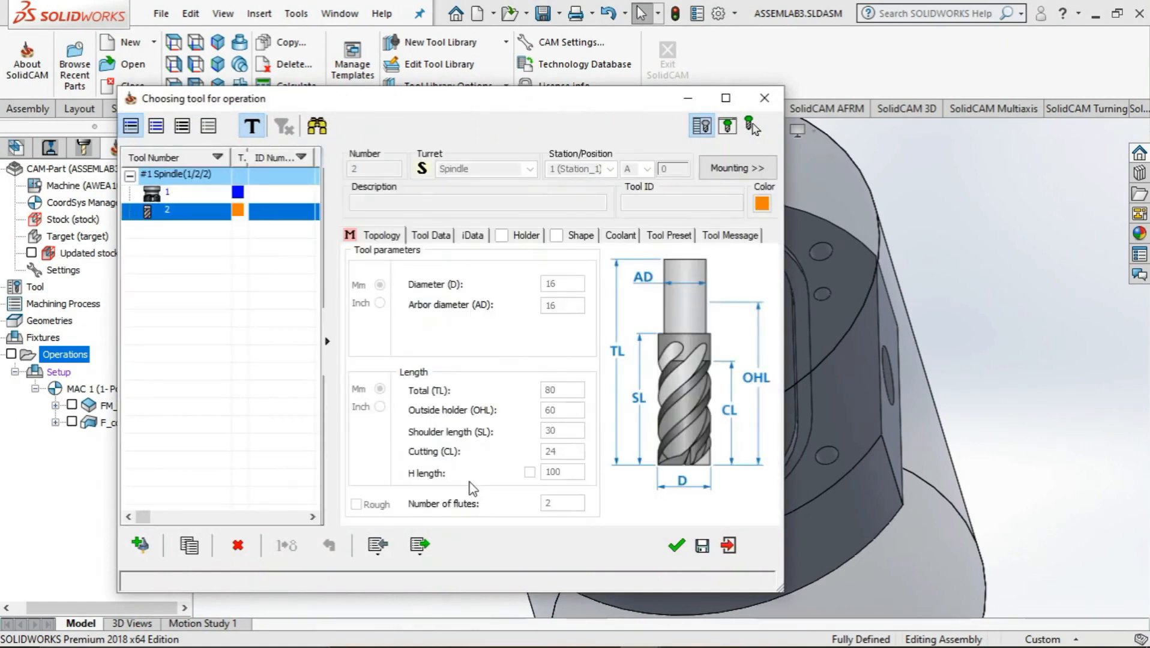
left_click(676, 550)
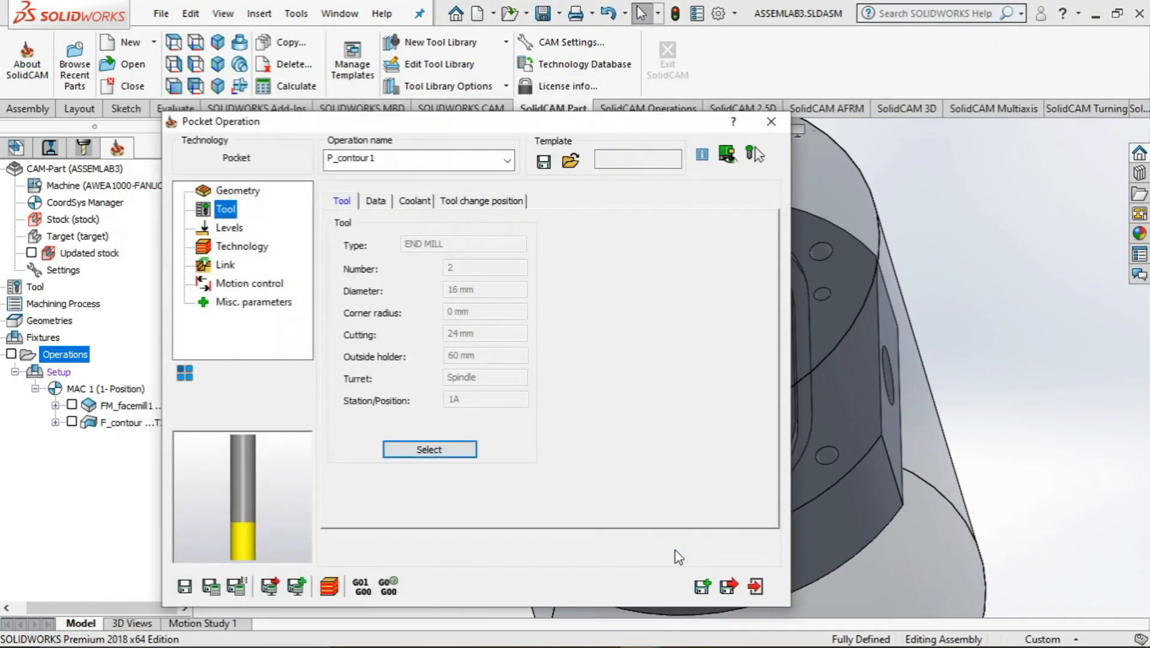
Define the pocket's upper level from the body's top face and its depth from the cavity floor, with a step down of 5
left_click(229, 229)
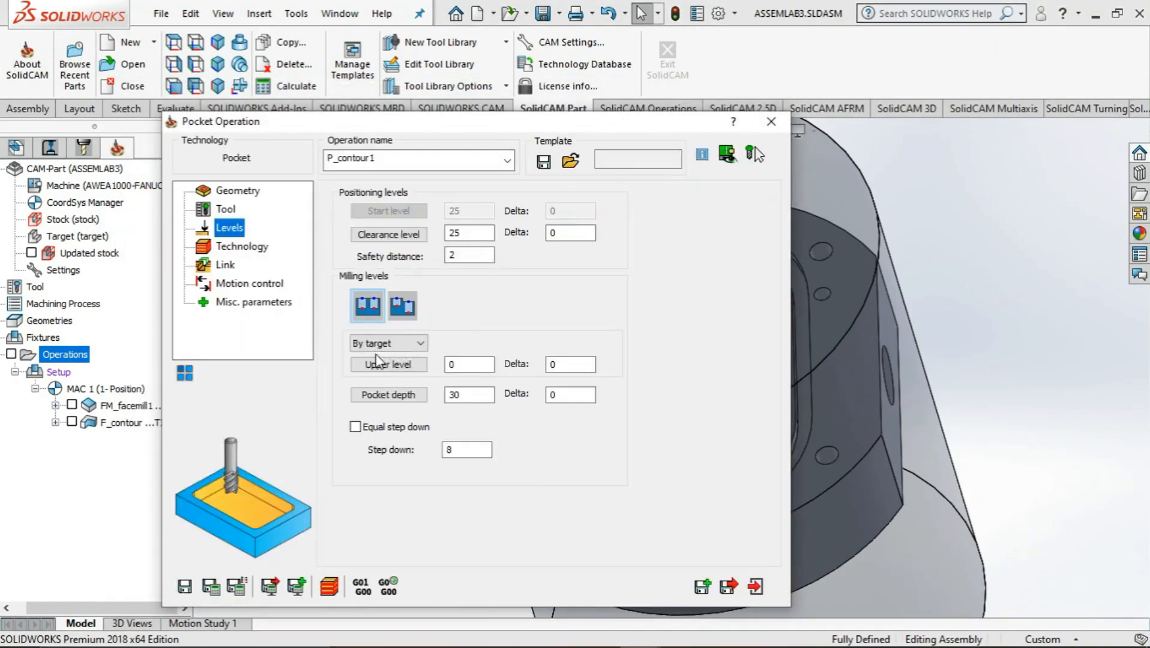
left_click(387, 367)
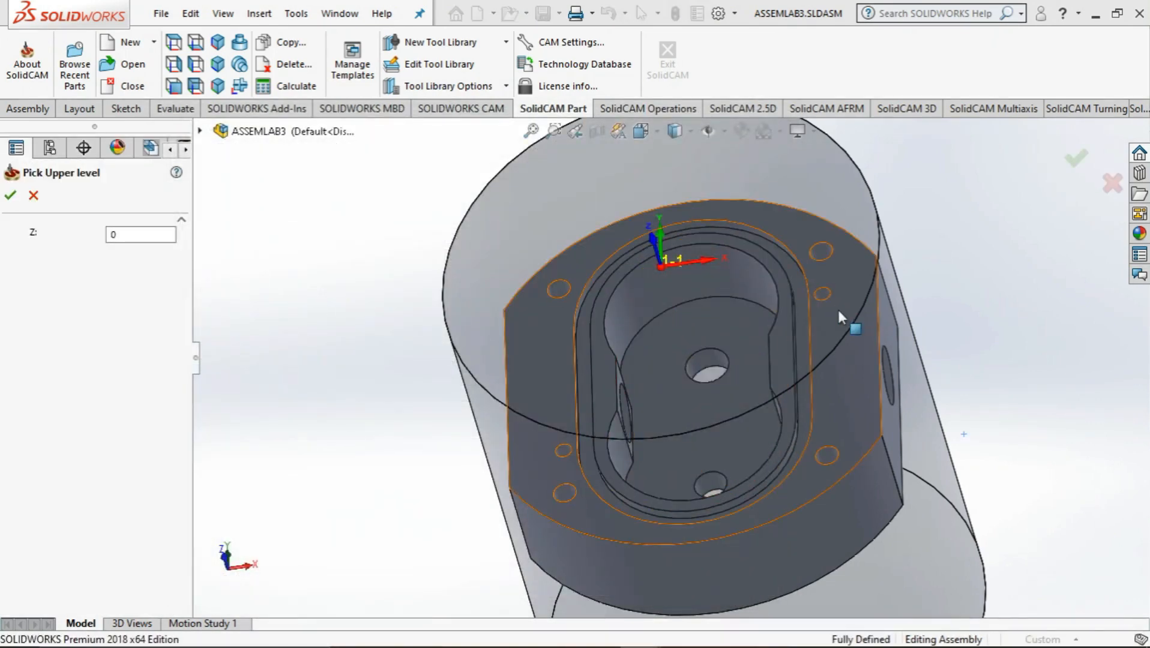
left_click(838, 309)
left_click(5, 201)
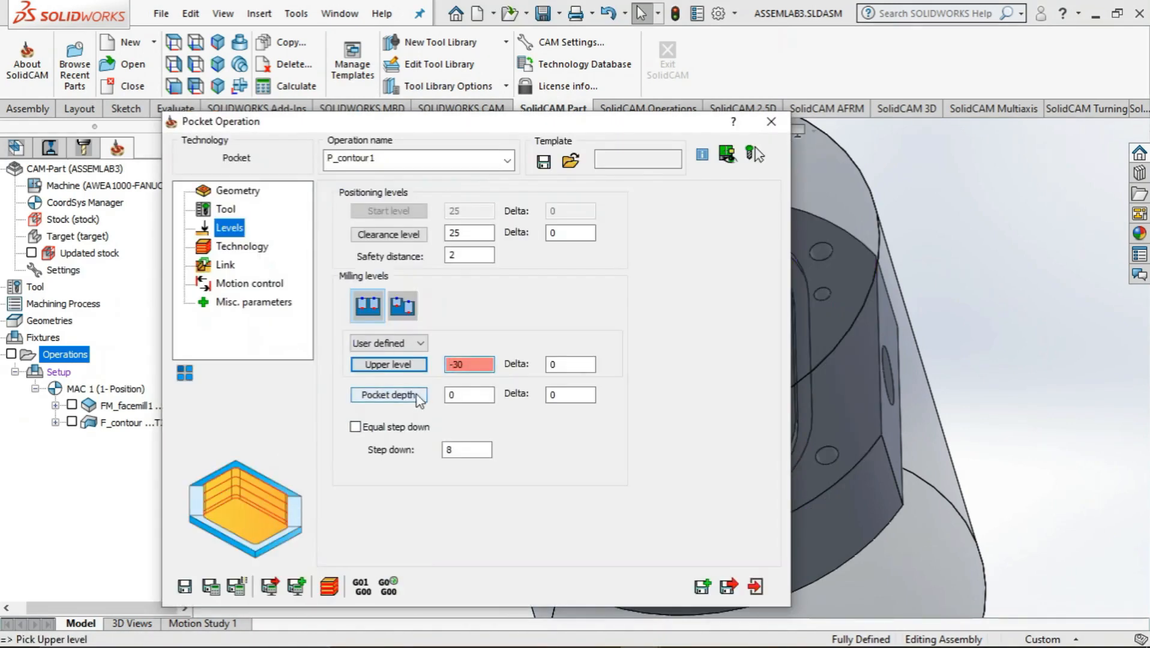
left_click(417, 396)
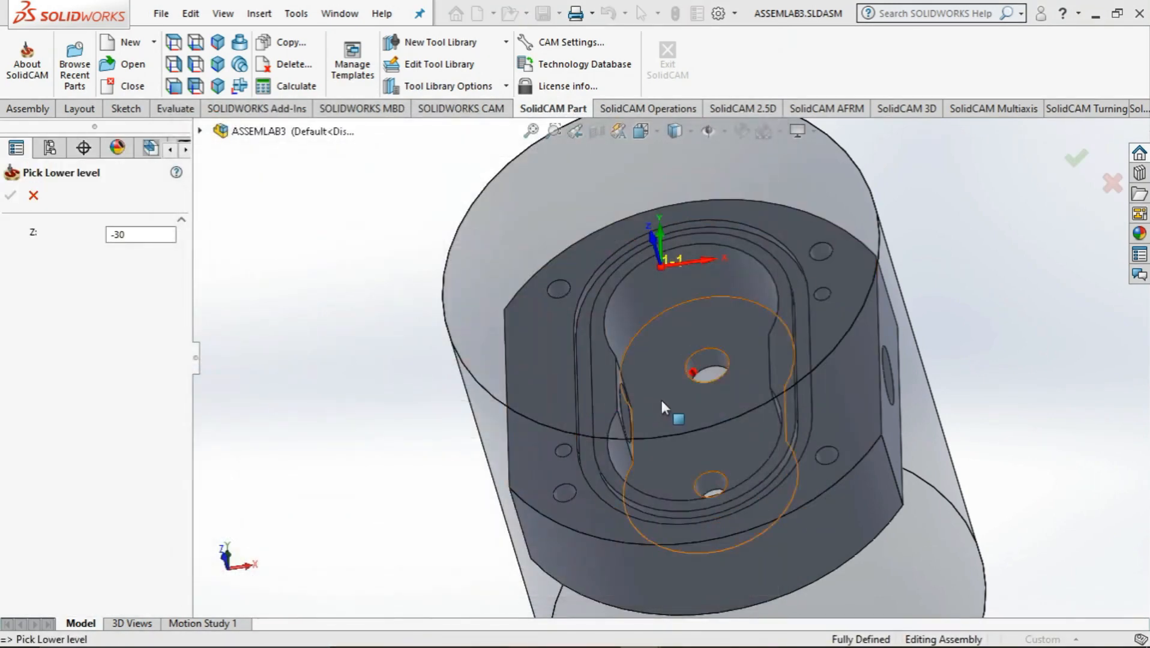
left_click(661, 399)
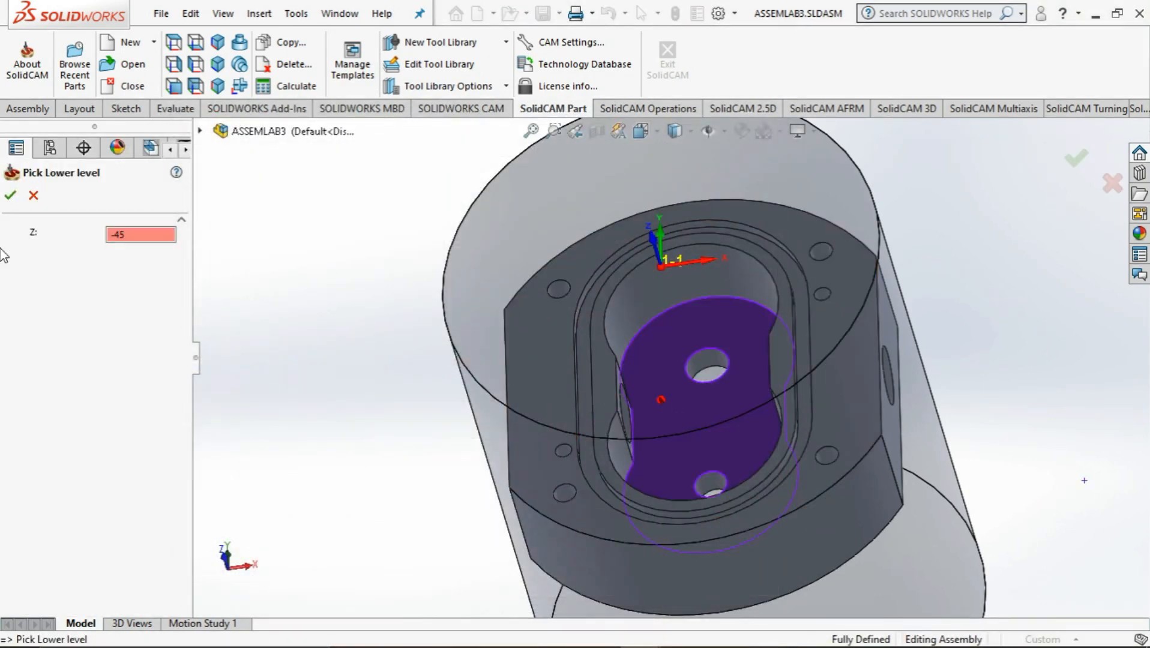
left_click(10, 195)
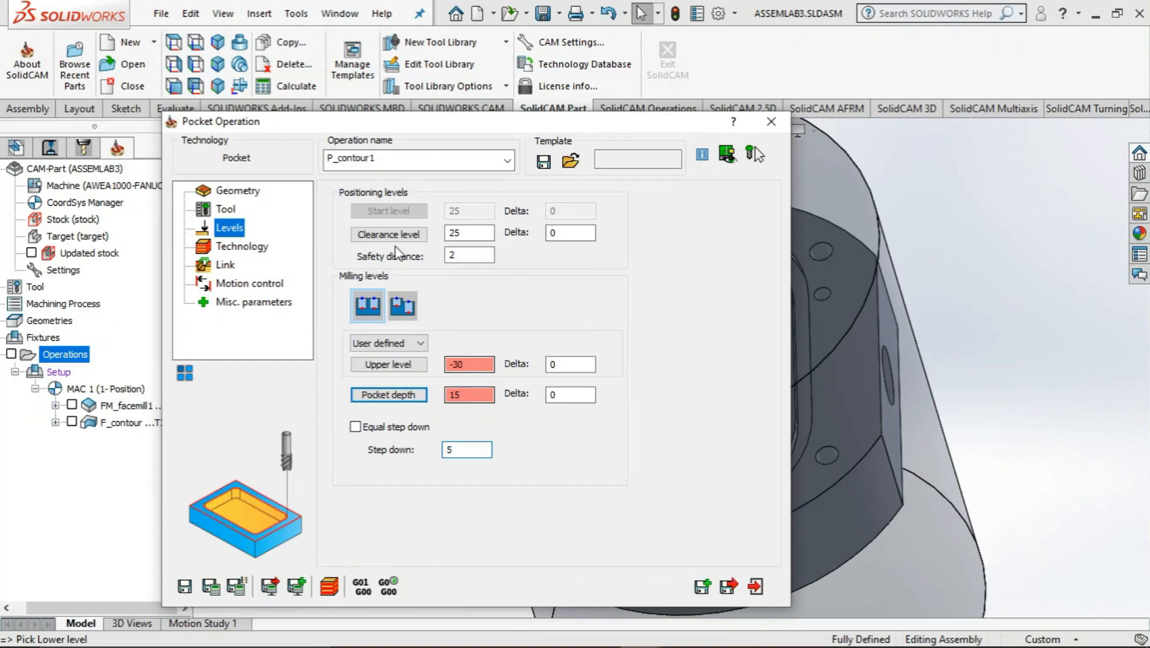
Enable wall and floor finishing in the pocket operation's technology settings
left_click(234, 247)
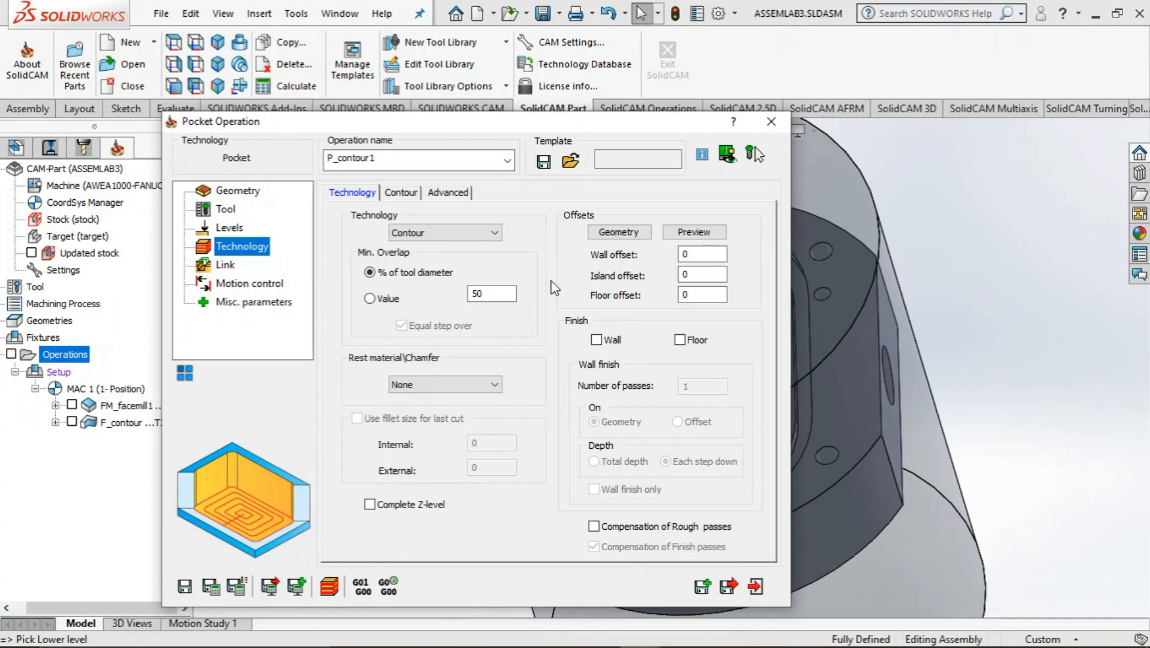
left_click(595, 340)
left_click(680, 339)
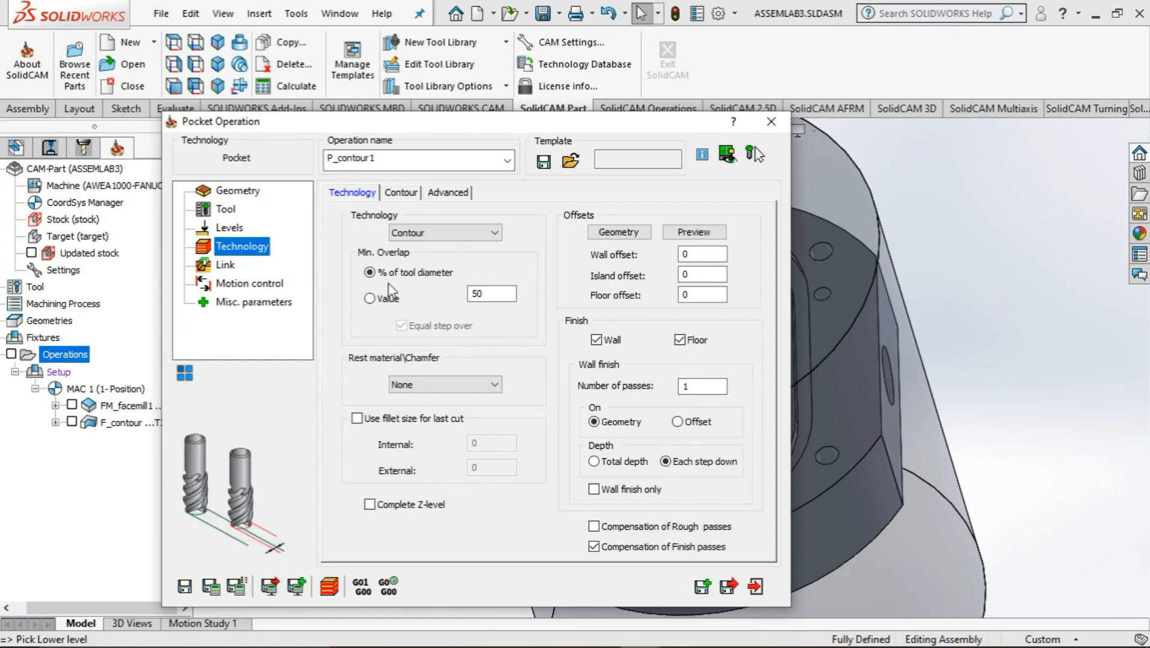
Try to save and calculate the pocket operation, and set its floor offset to 1
left_click(231, 268)
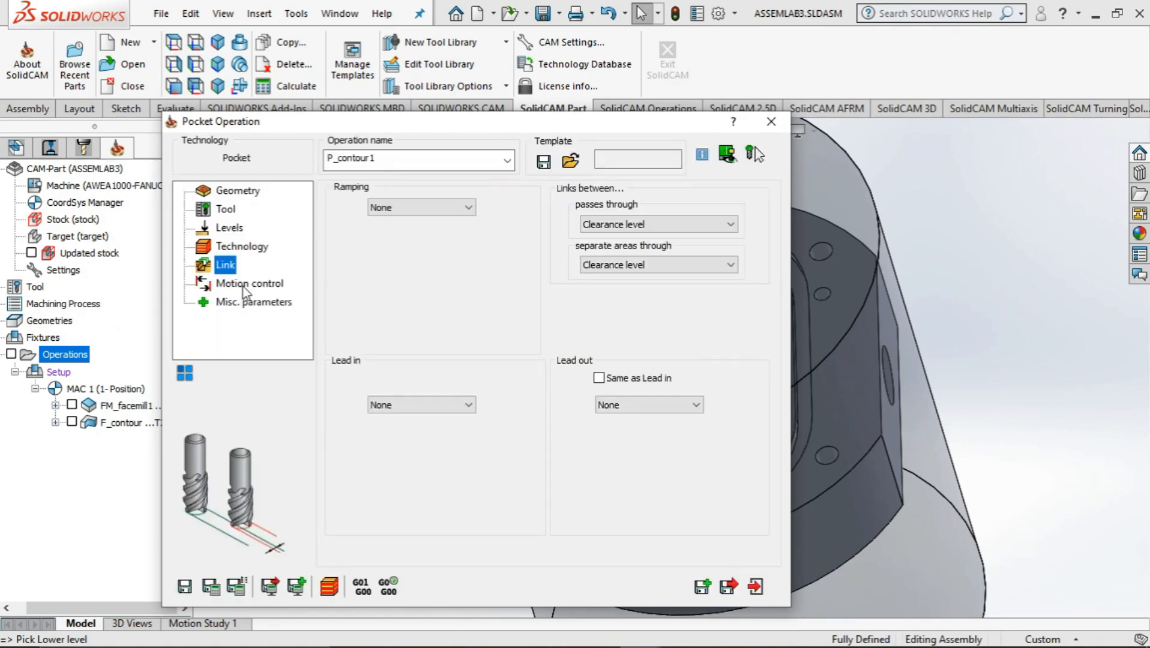
left_click(246, 284)
left_click(249, 302)
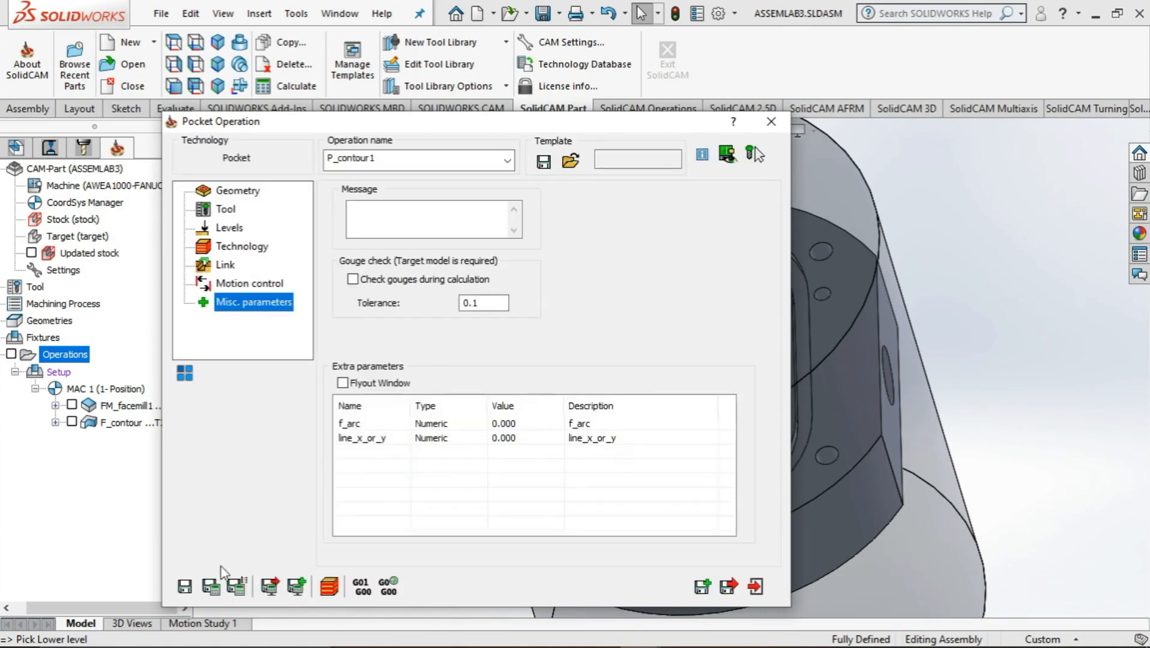
left_click(211, 586)
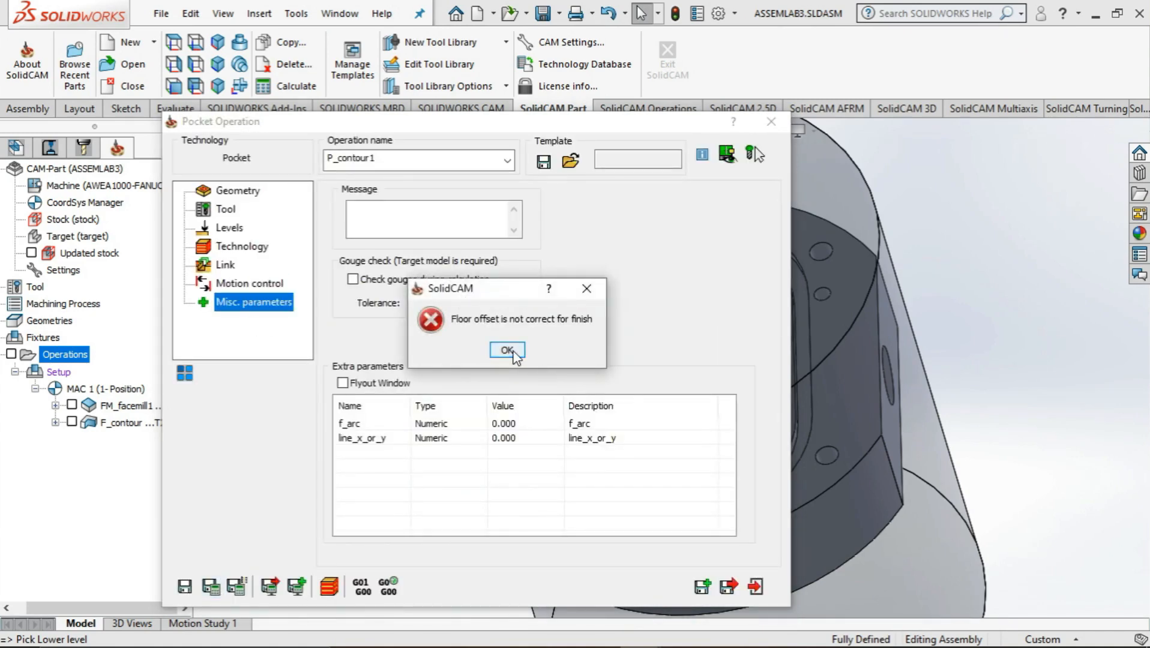
left_click(513, 352)
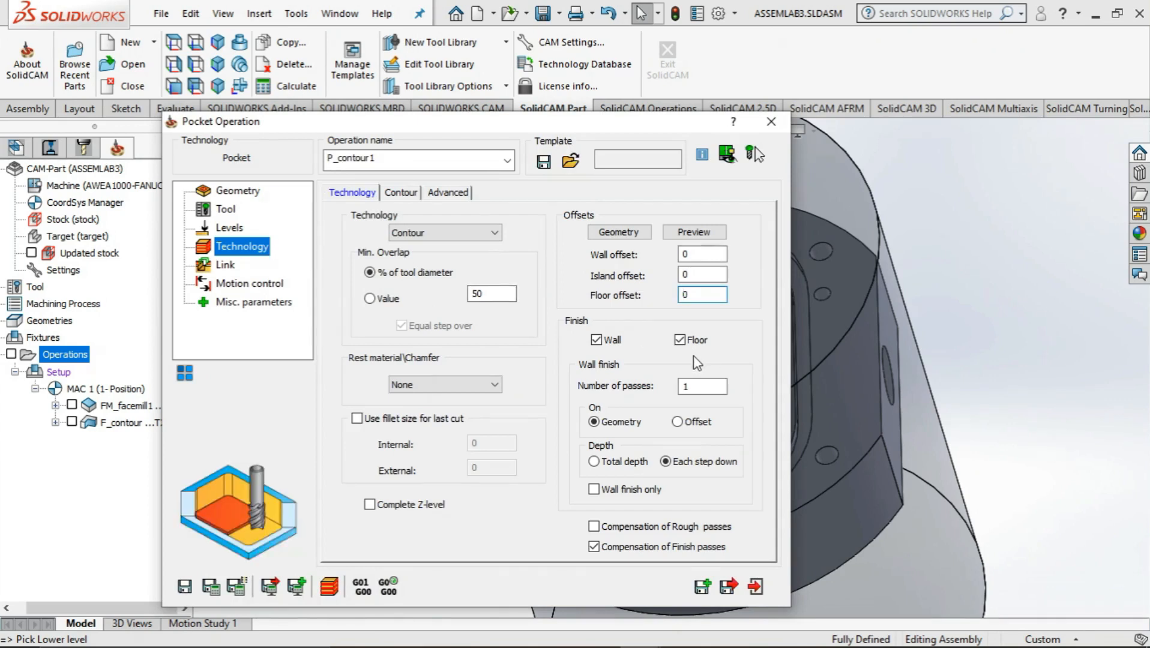
double_click(680, 294)
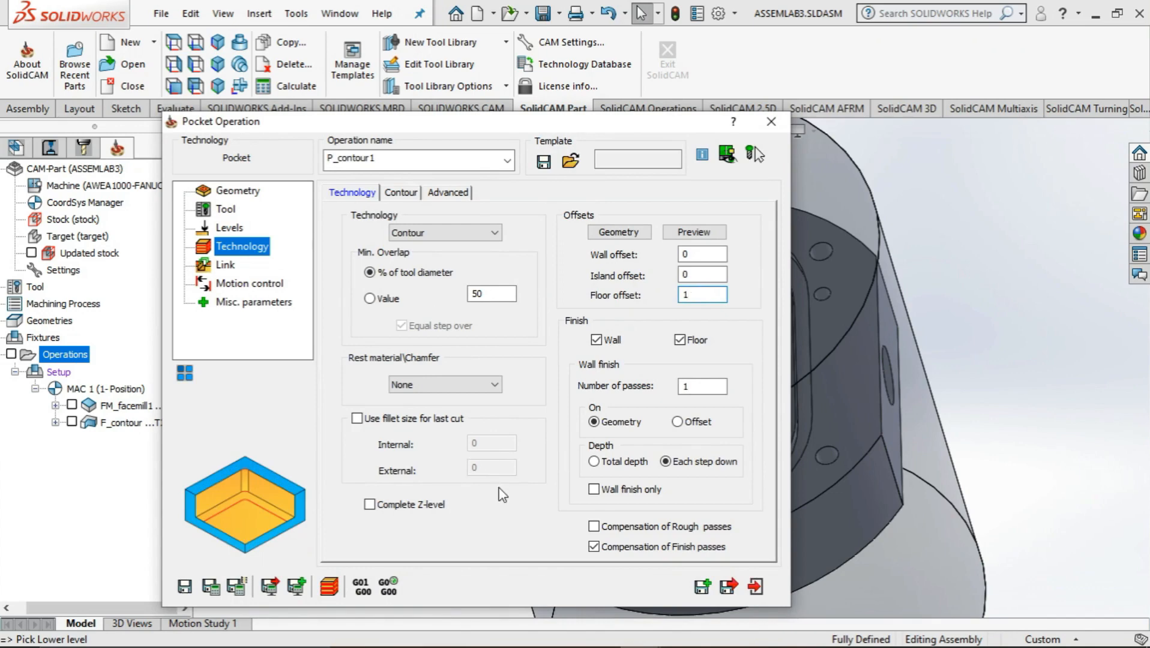
Simulate the pocket operation in Host CAD mode at reduced speed with rest material shown, and dismiss the clash list
left_click(328, 585)
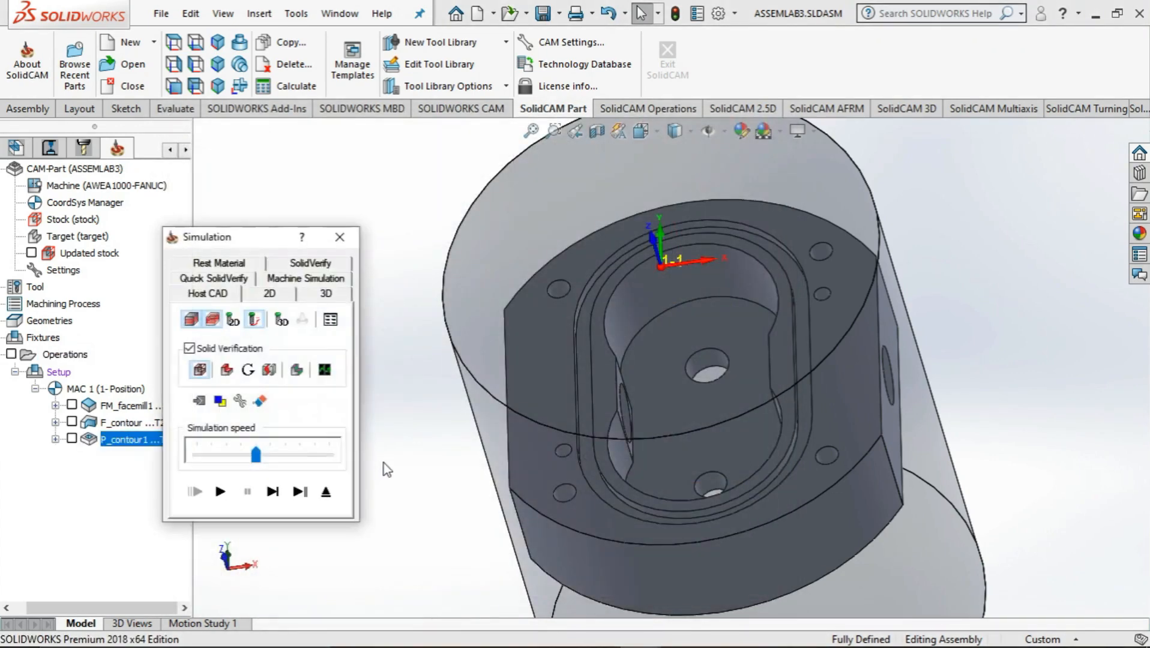
middle_click_drag(406, 462, 336, 428)
left_click(226, 371)
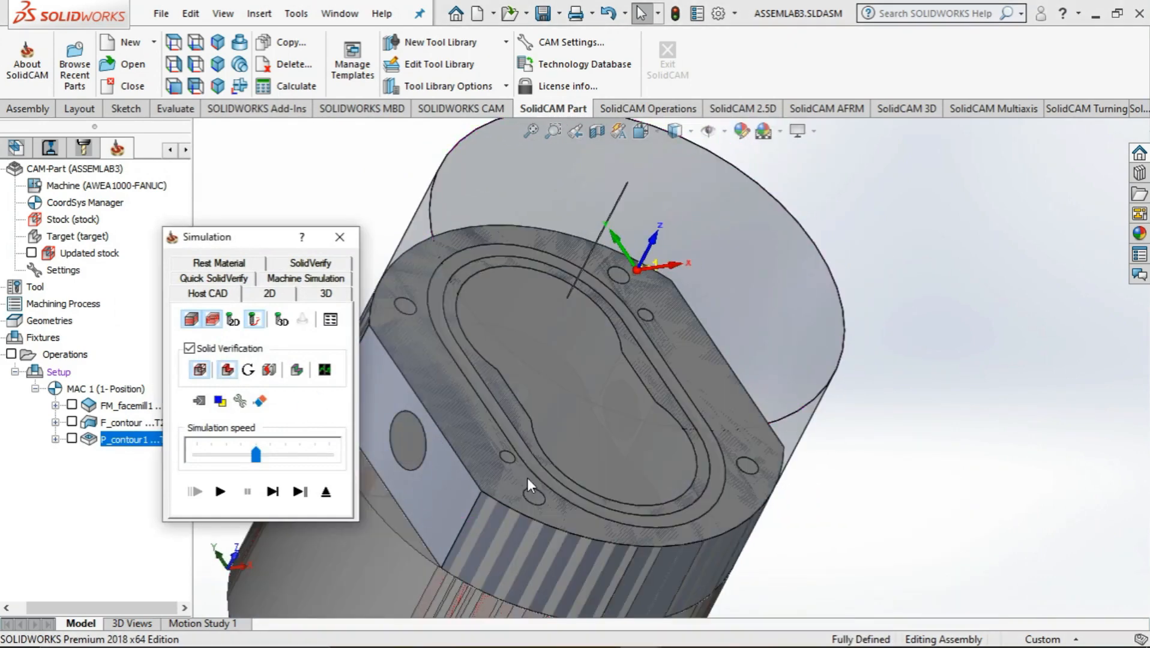
middle_click_drag(531, 482, 498, 479)
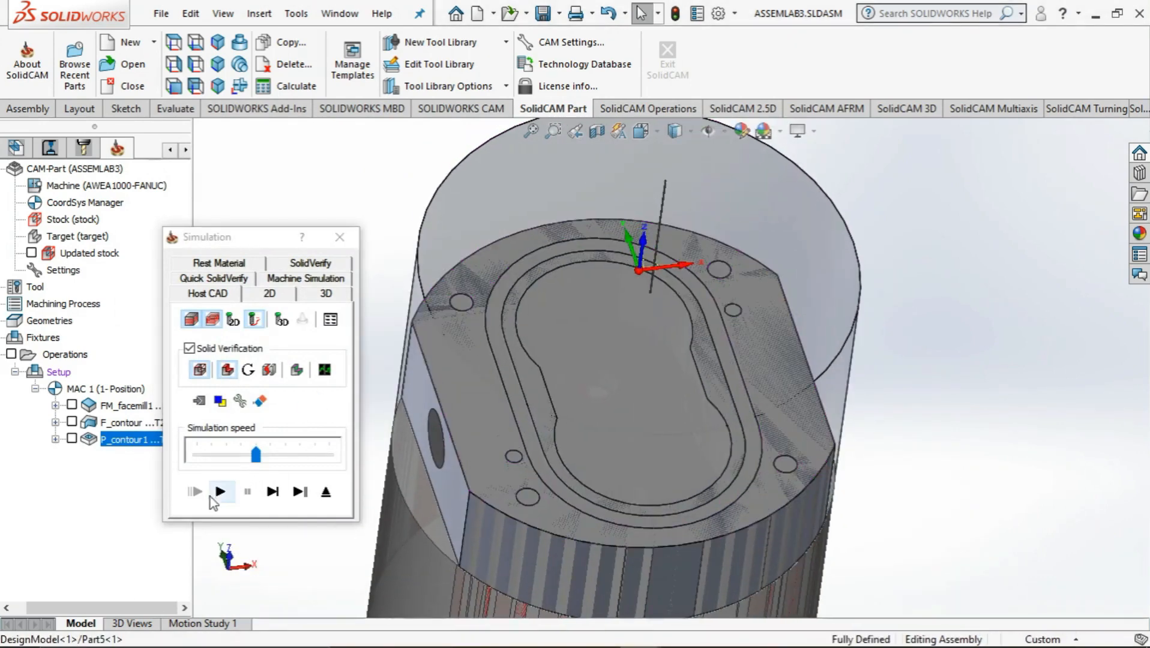
left_click(218, 461)
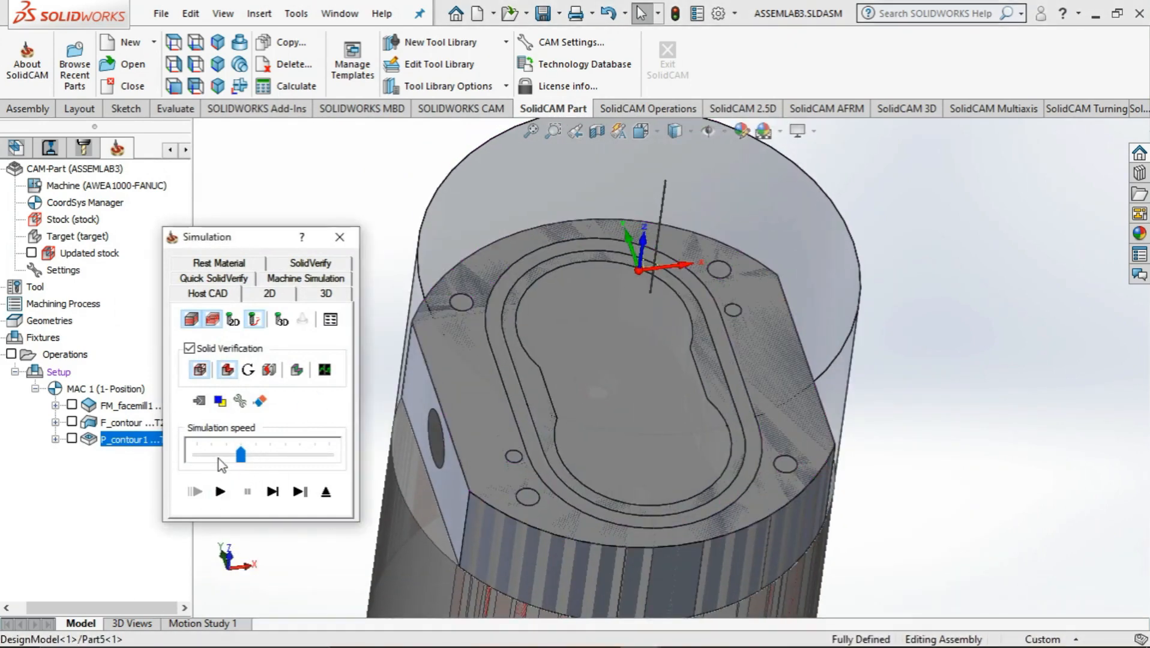
left_click(226, 494)
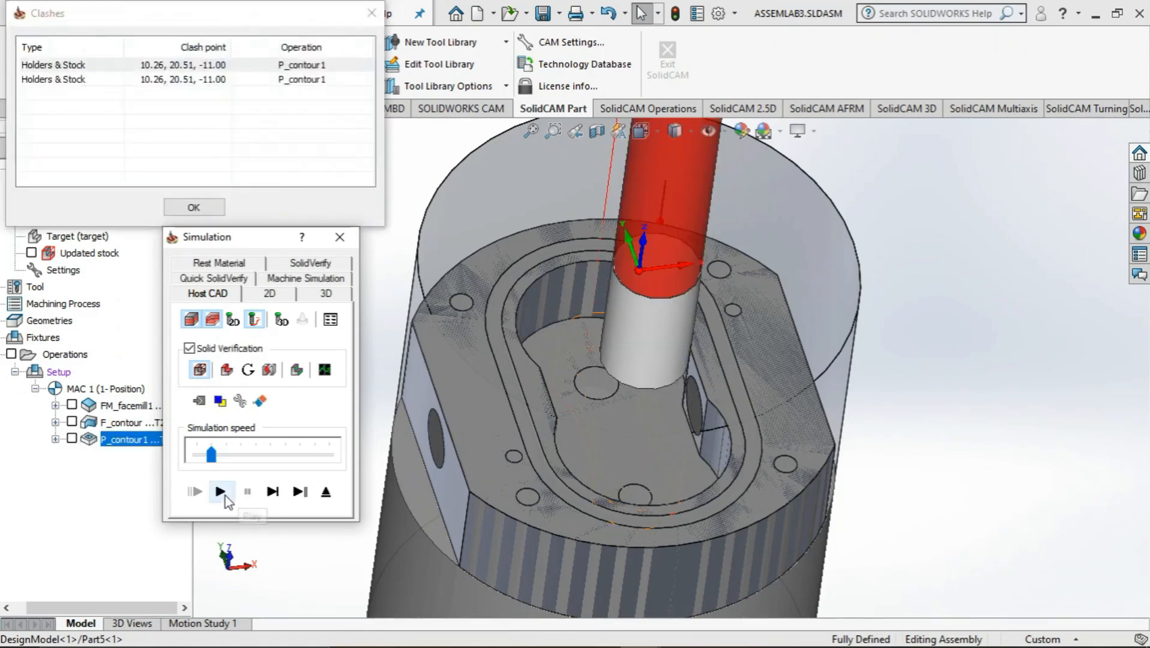
left_click(181, 207)
Inspect the simulated cavity walls and floor from several angles, and close the simulation
middle_click_drag(665, 440, 634, 452)
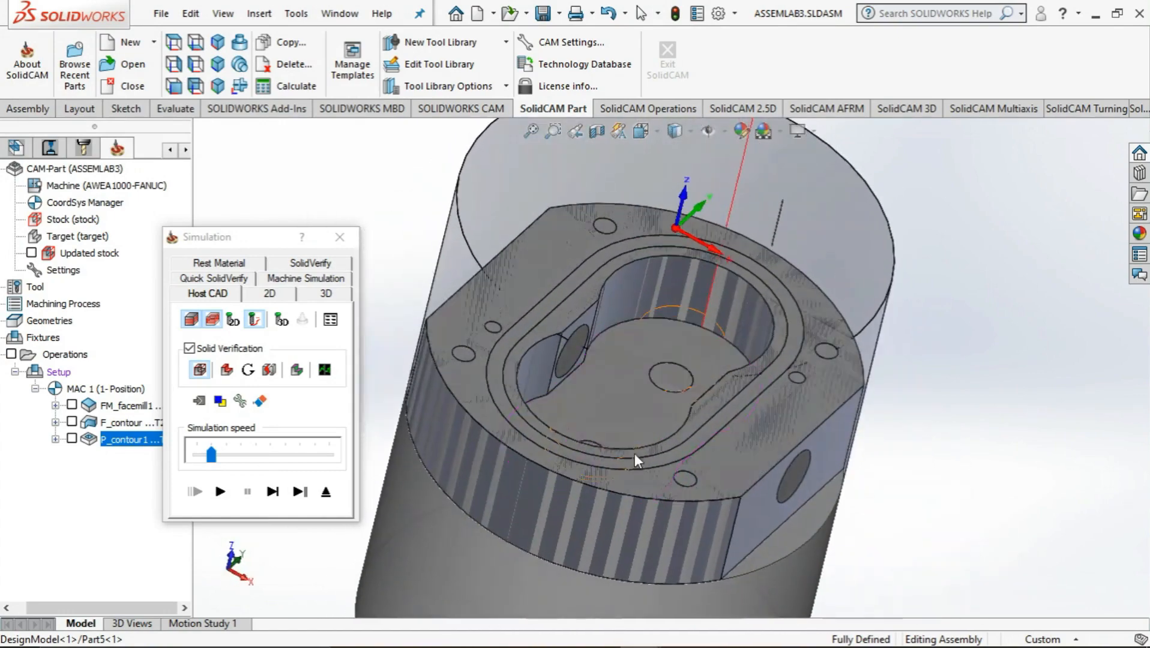
scroll(794, 306, "down", 3)
scroll(774, 208, "up", 4)
scroll(774, 208, "down", 3)
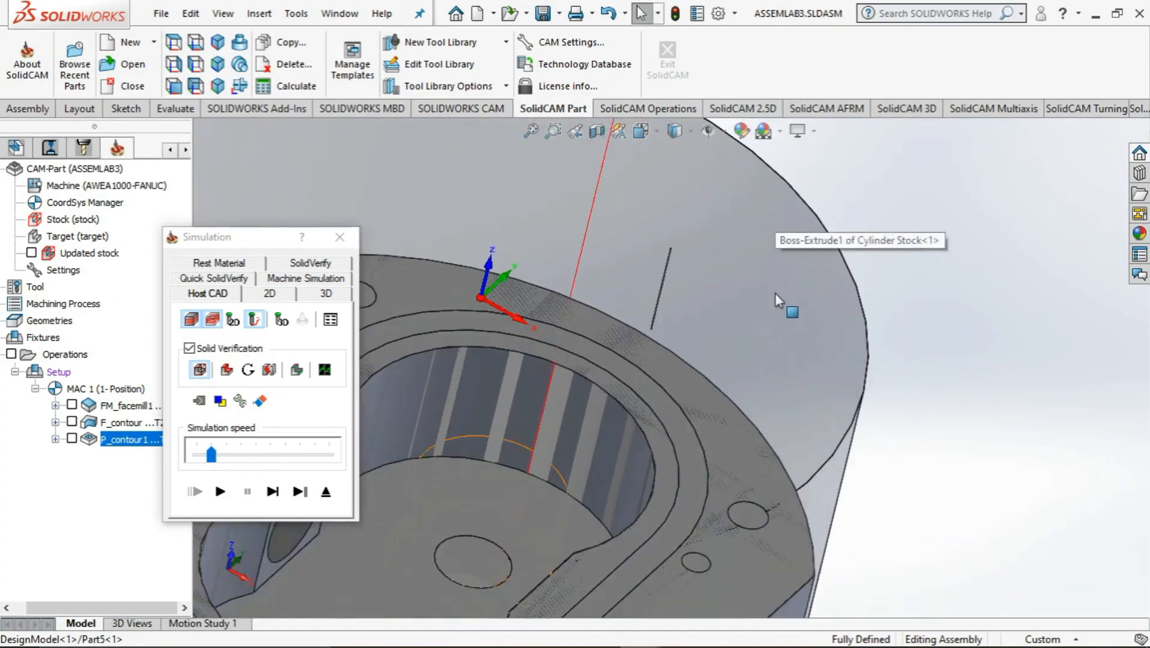
middle_click_drag(774, 294, 674, 355)
middle_click_drag(742, 318, 673, 312)
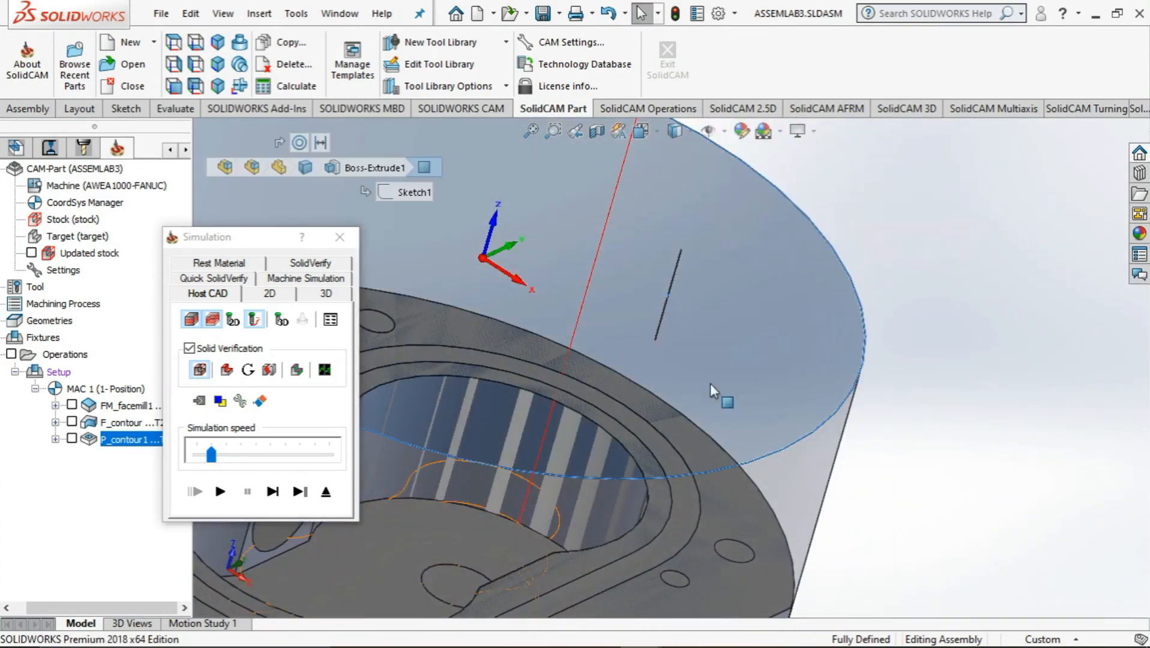
left_click(337, 240)
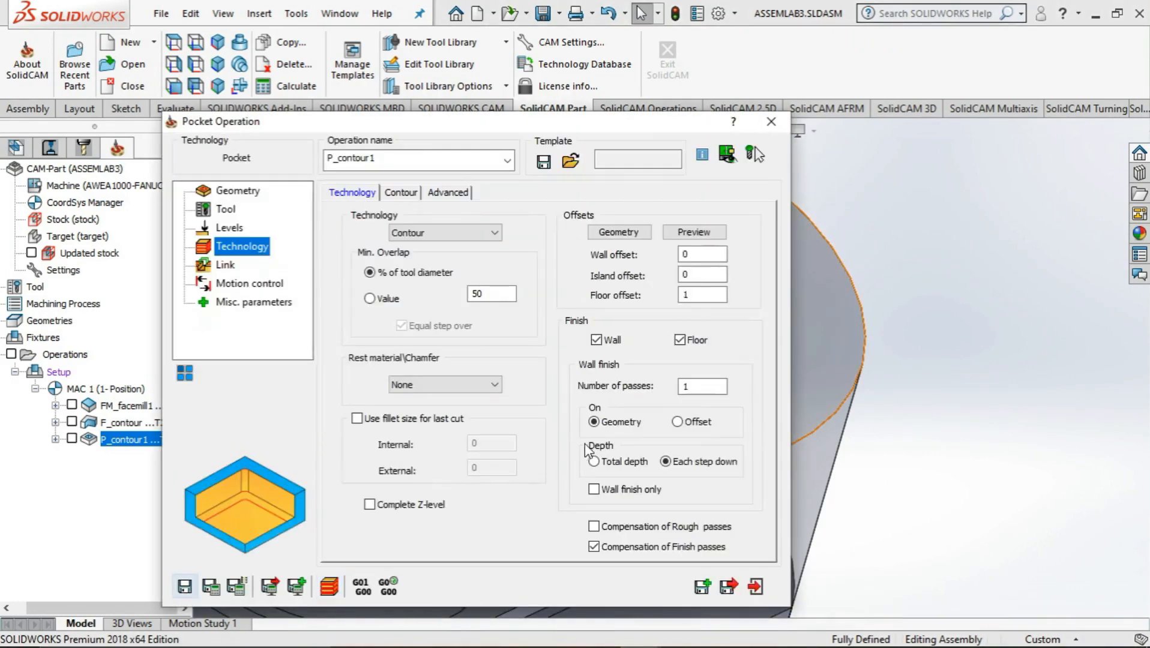
Enable equal step down in the pocket operation's milling levels, and save and calculate the operation
mouse_move(493, 296)
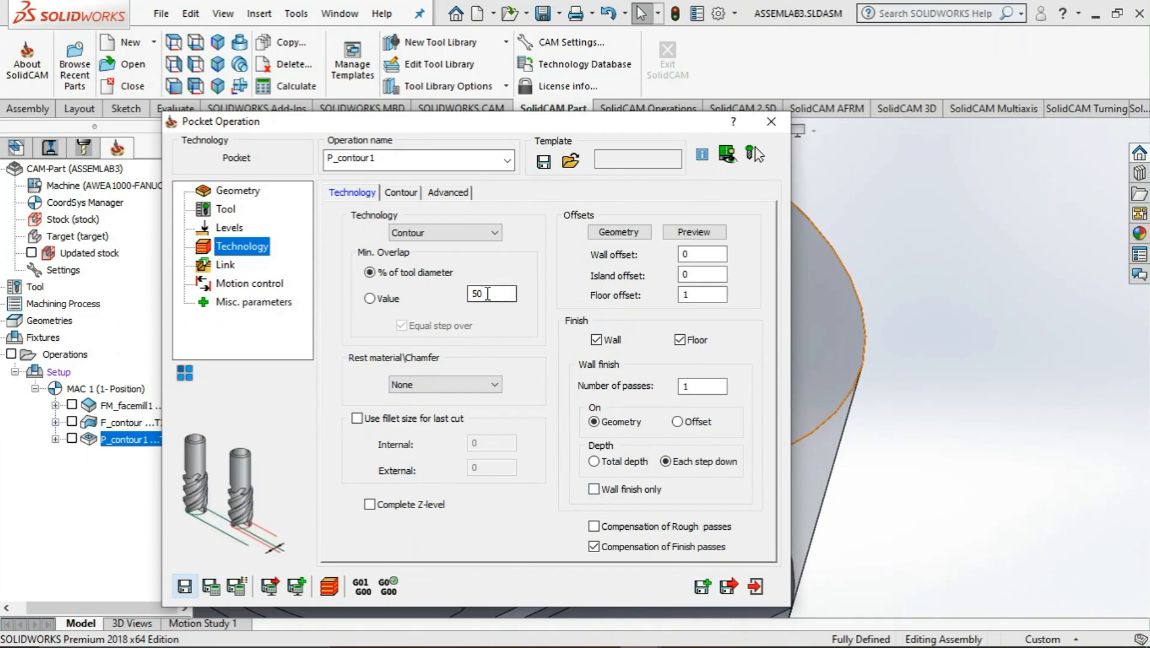
left_click(230, 229)
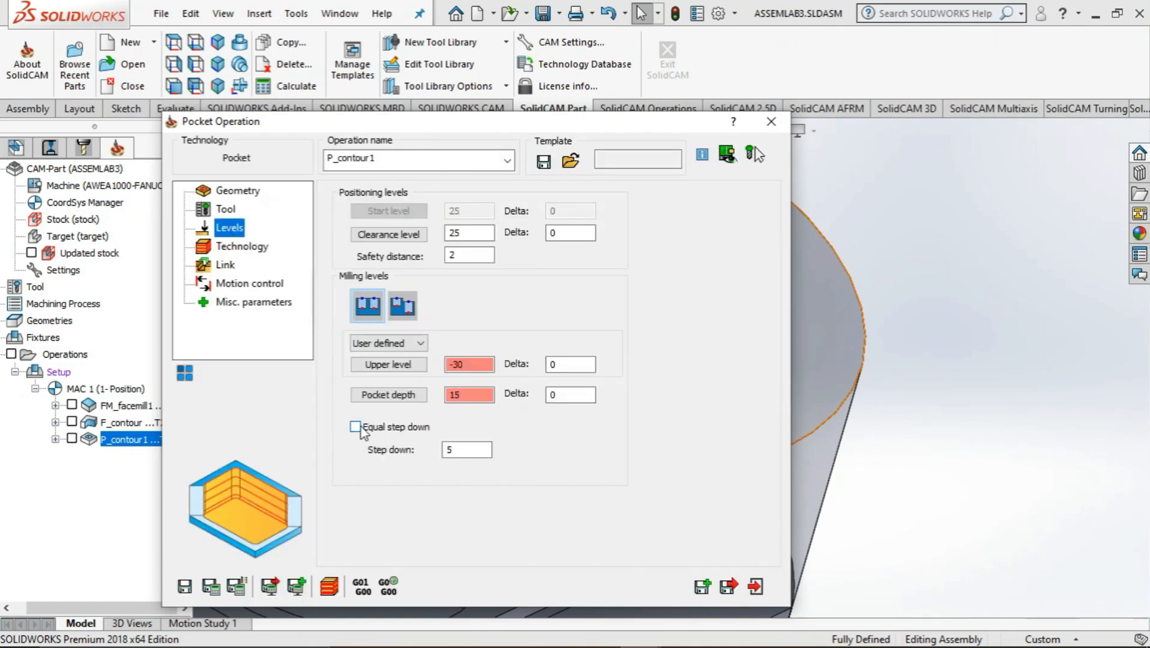
left_click(355, 427)
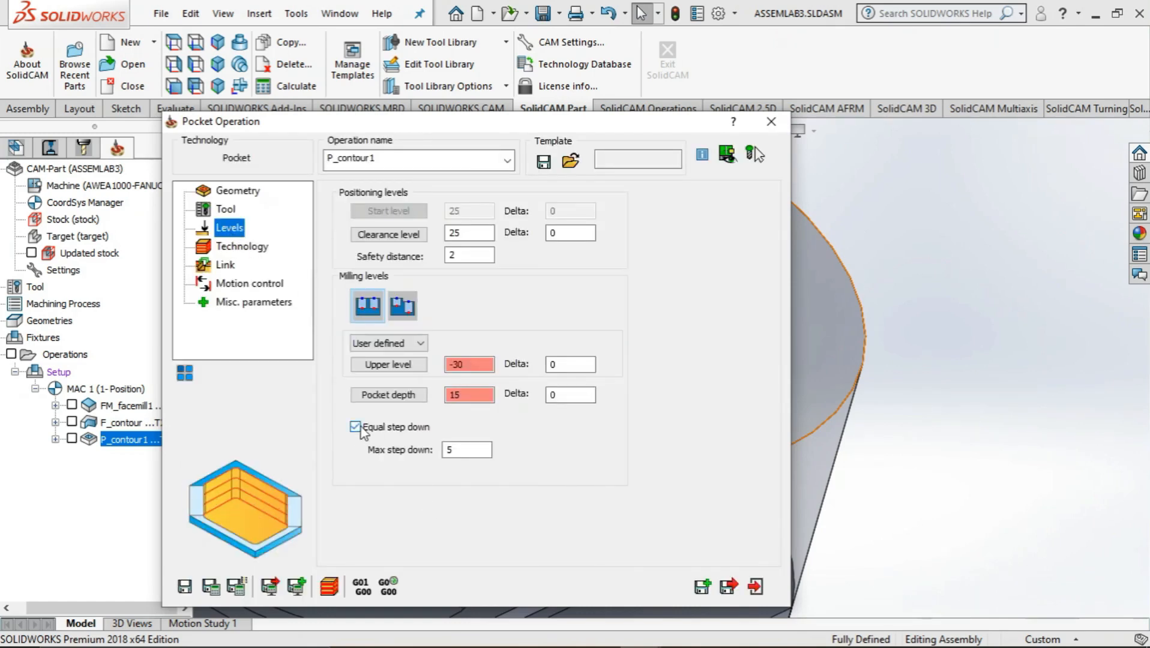
left_click(212, 586)
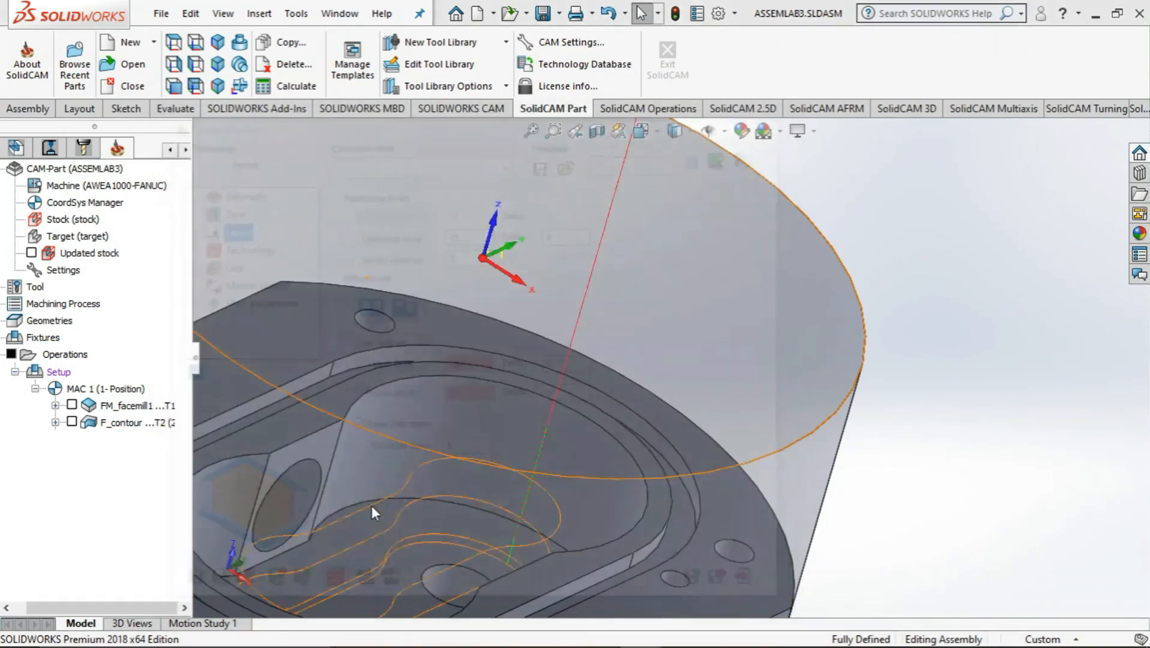
Simulate the pocket operation in Host CAD mode while viewing the cut from the side, and close the simulation and operation
left_click(219, 492)
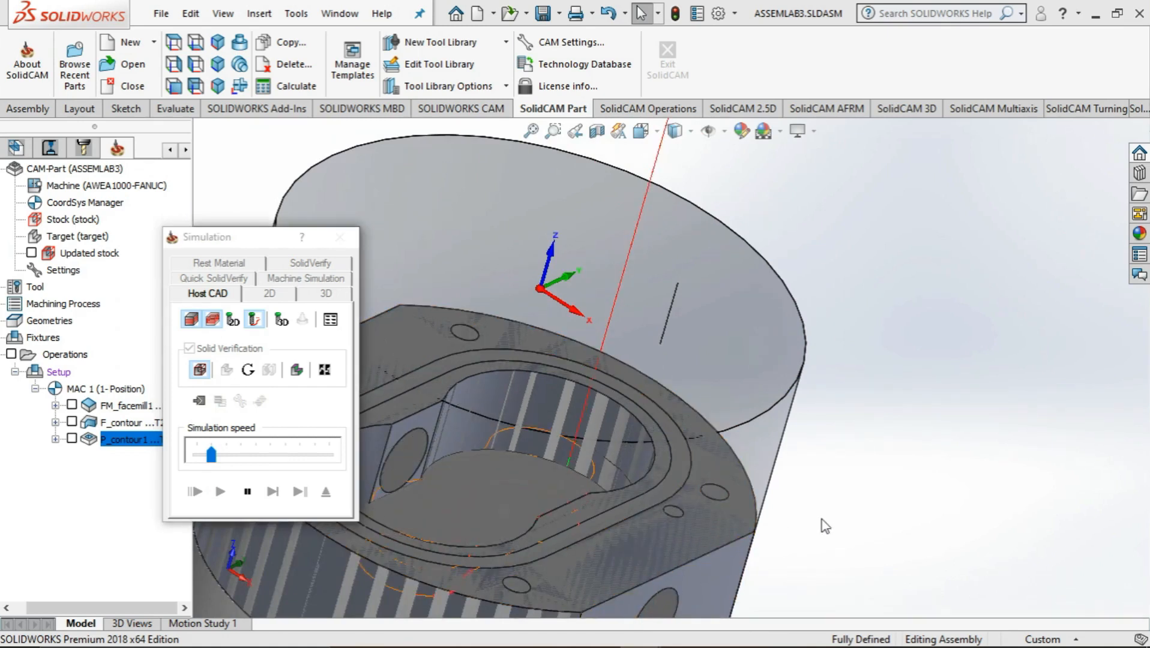
middle_click_drag(822, 520, 767, 431)
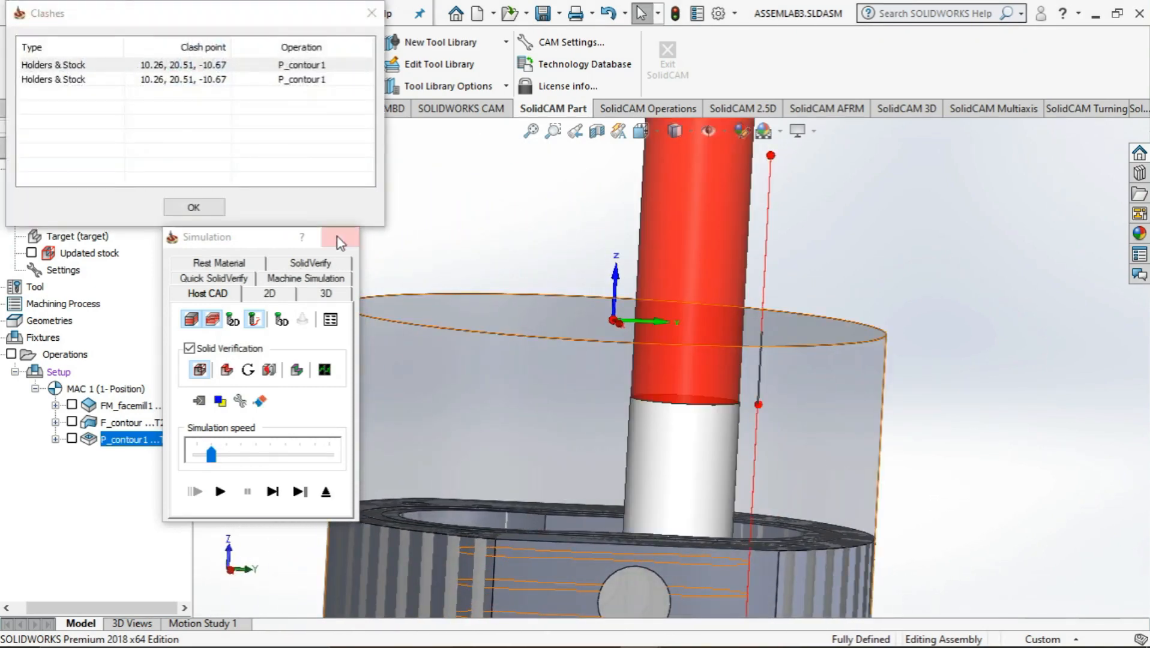
left_click(337, 237)
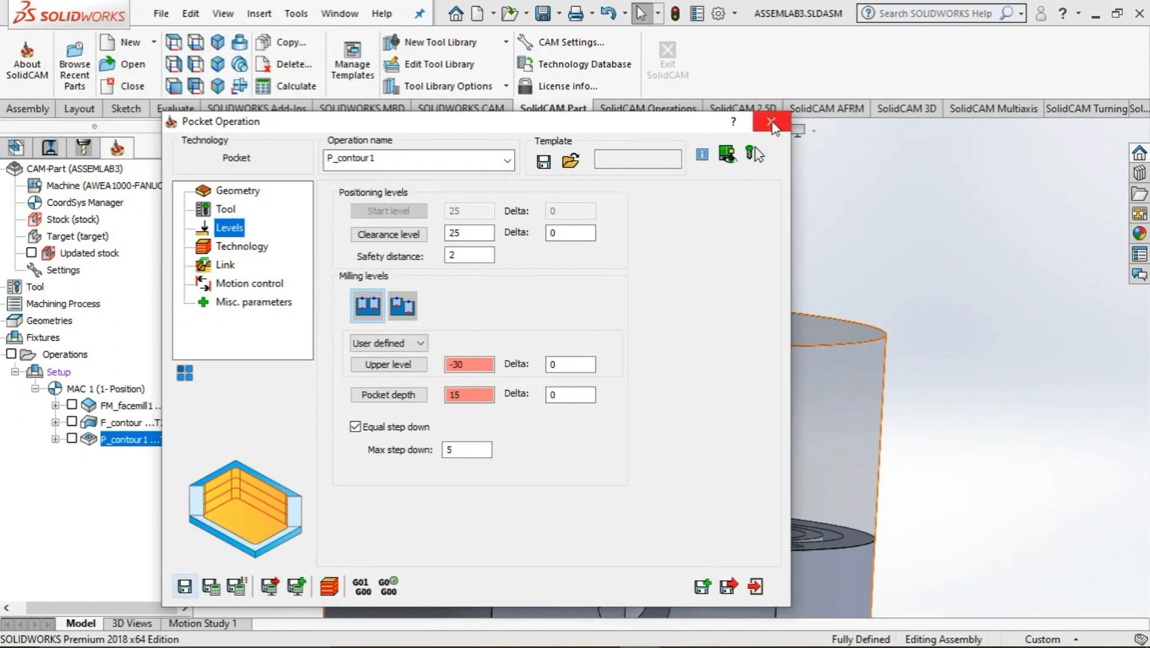
left_click(771, 123)
Open the face milling operation for editing, review its levels and technology settings, and simulate it in Host CAD mode
left_click(136, 408)
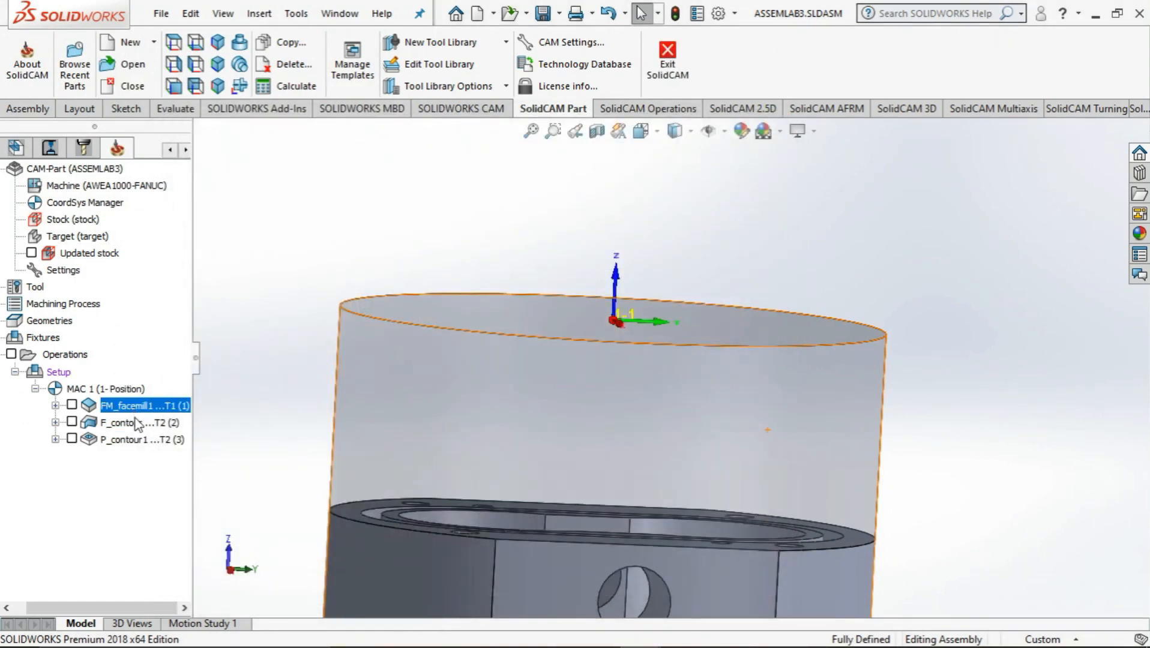
right_click(143, 411)
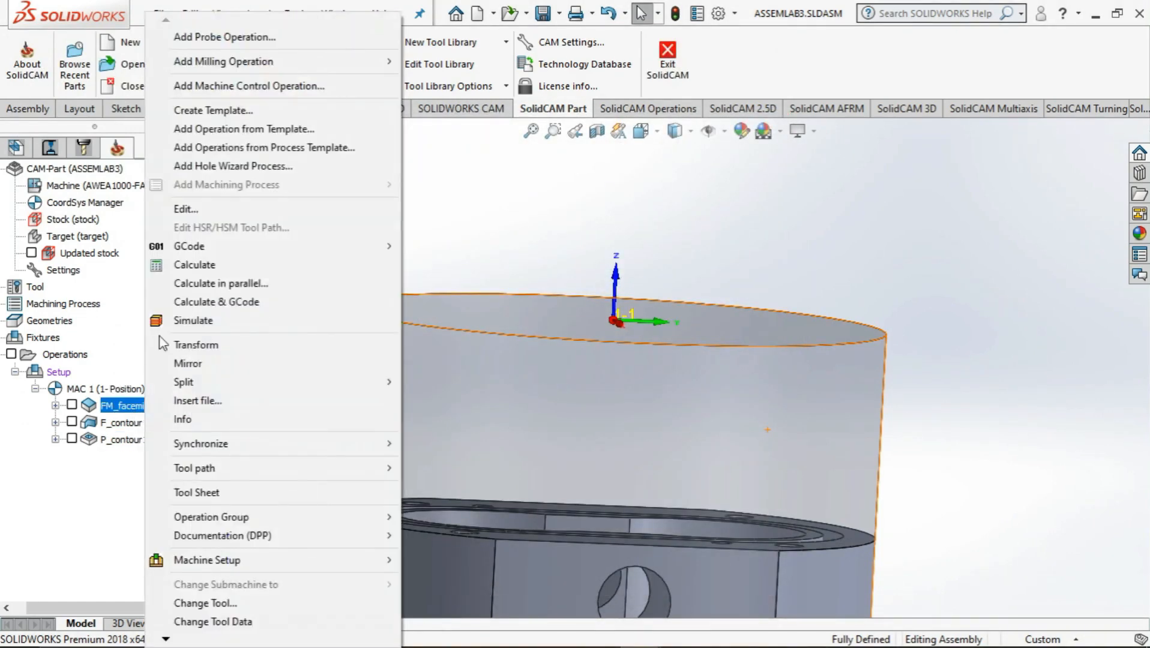
left_click(216, 211)
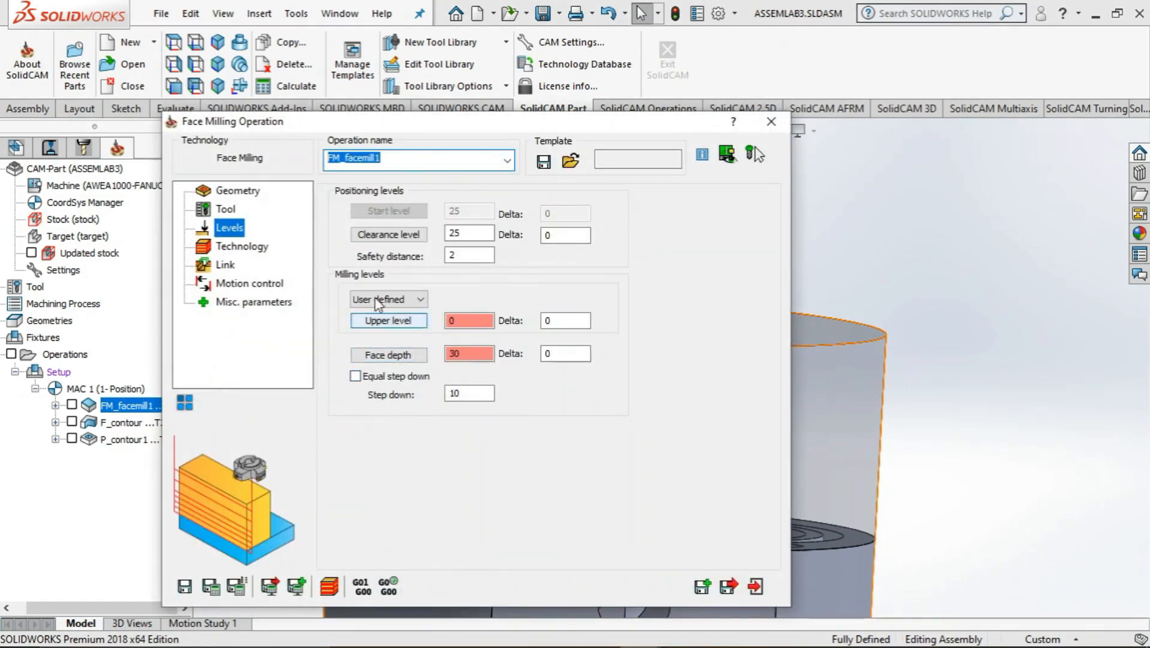
left_click(242, 246)
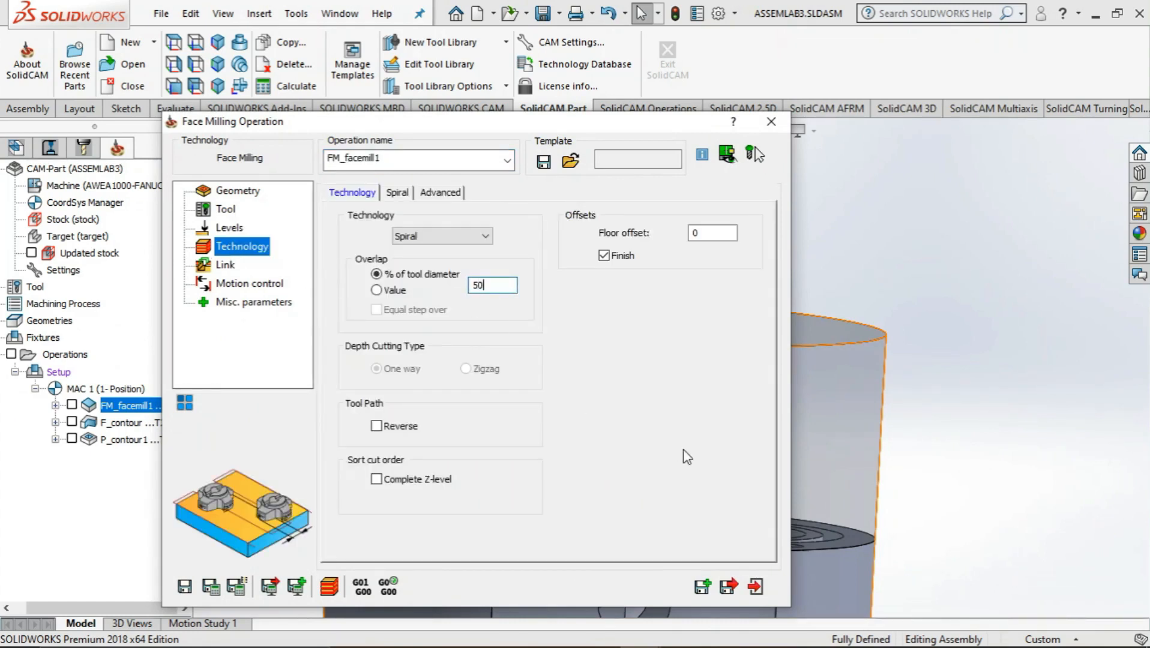
left_click(329, 586)
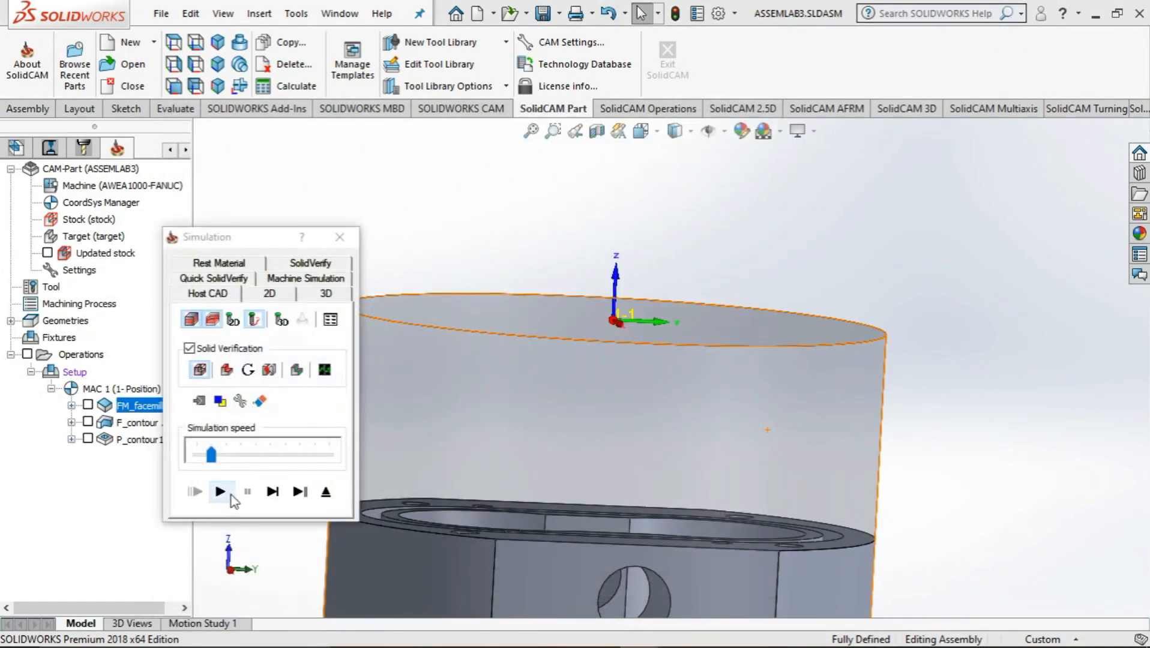
left_click(230, 494)
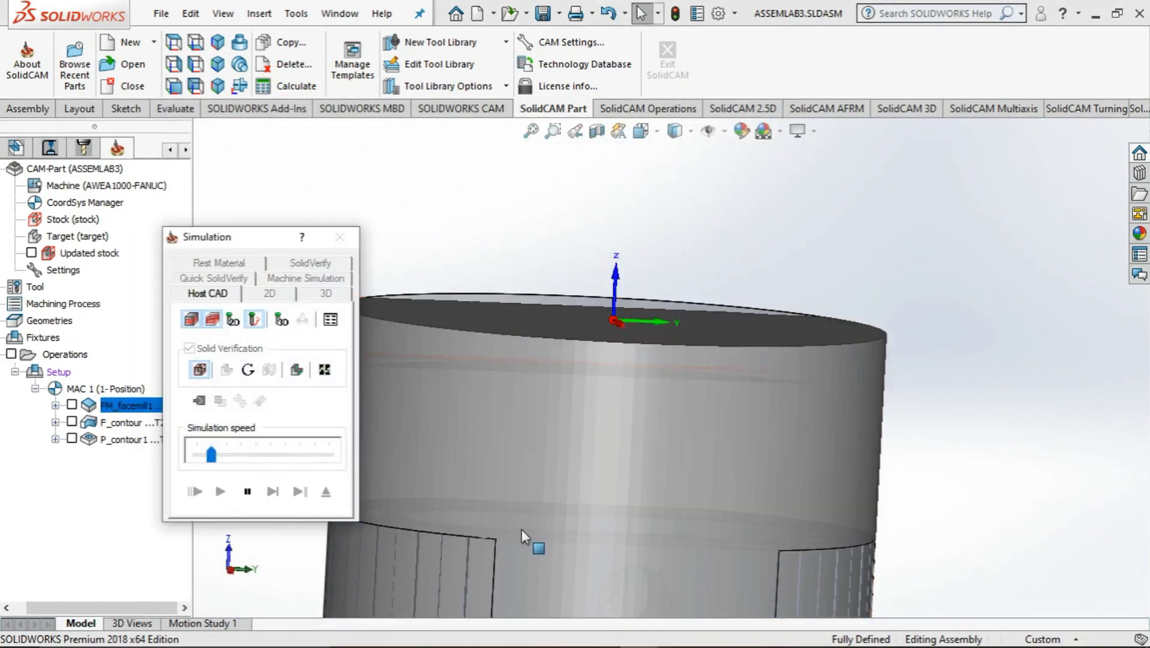
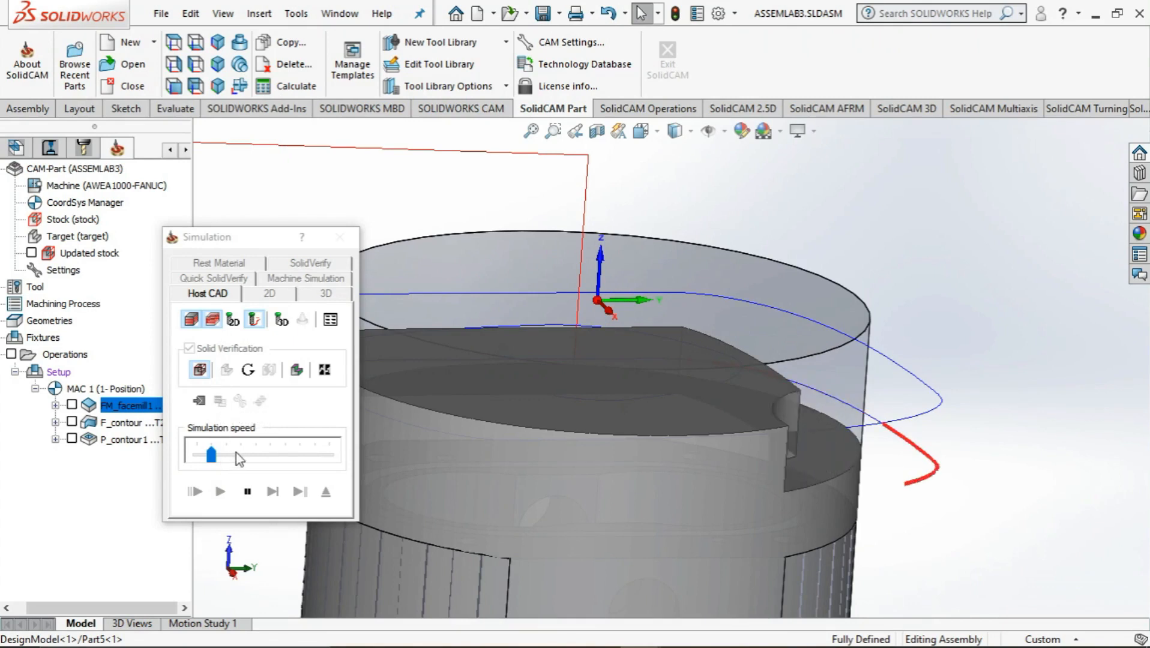
Finish the face milling simulation at a higher speed, check the rest material after the operation, and close the simulation and operation
left_click_drag(211, 455, 261, 463)
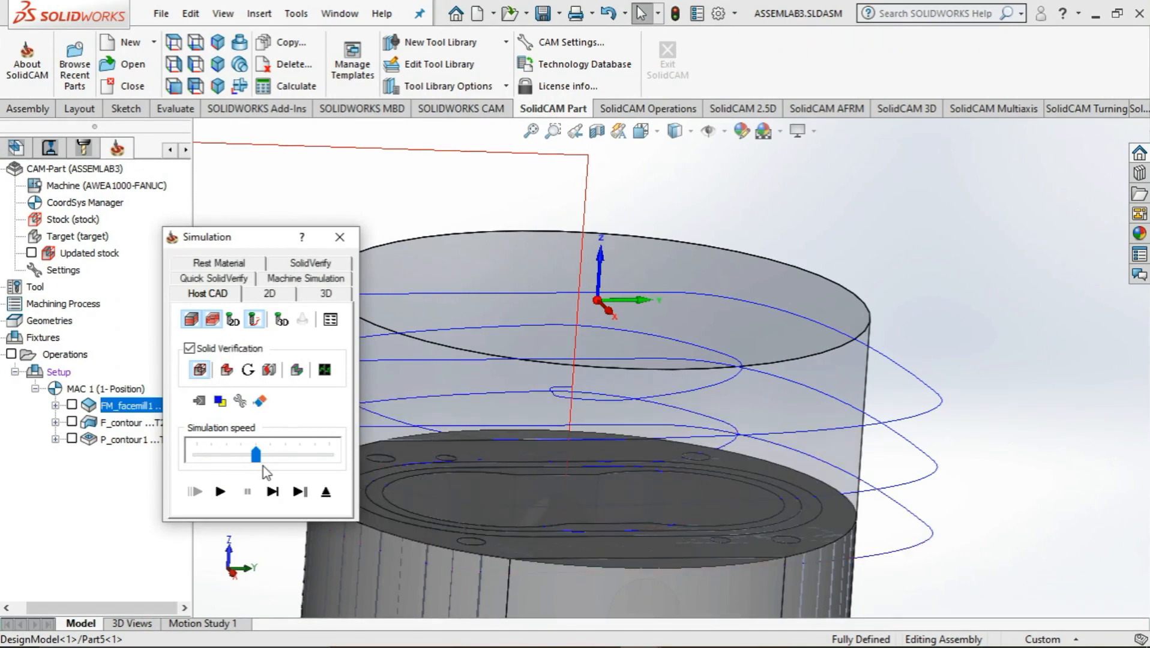
left_click(227, 370)
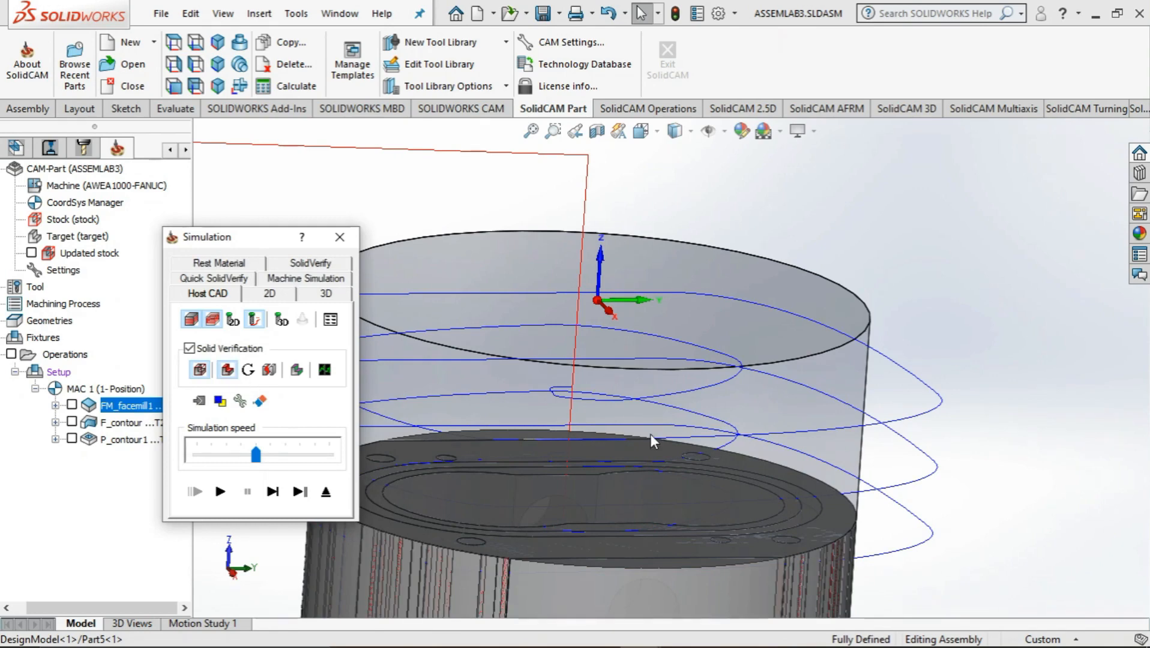
middle_click_drag(648, 433, 618, 426)
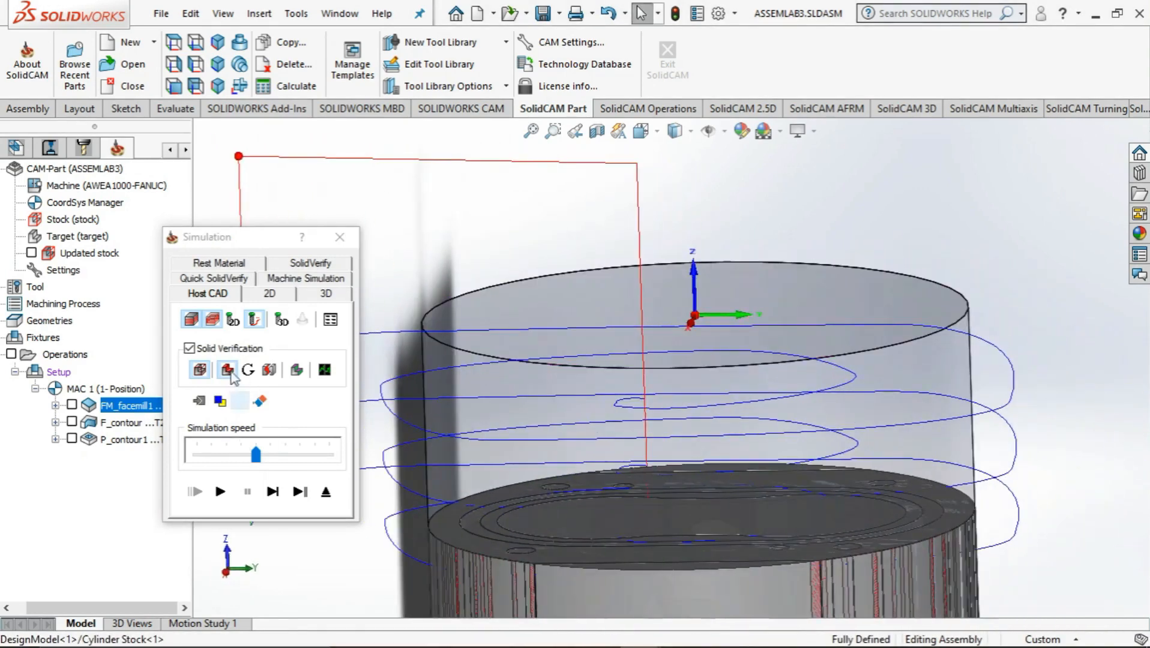
left_click(254, 264)
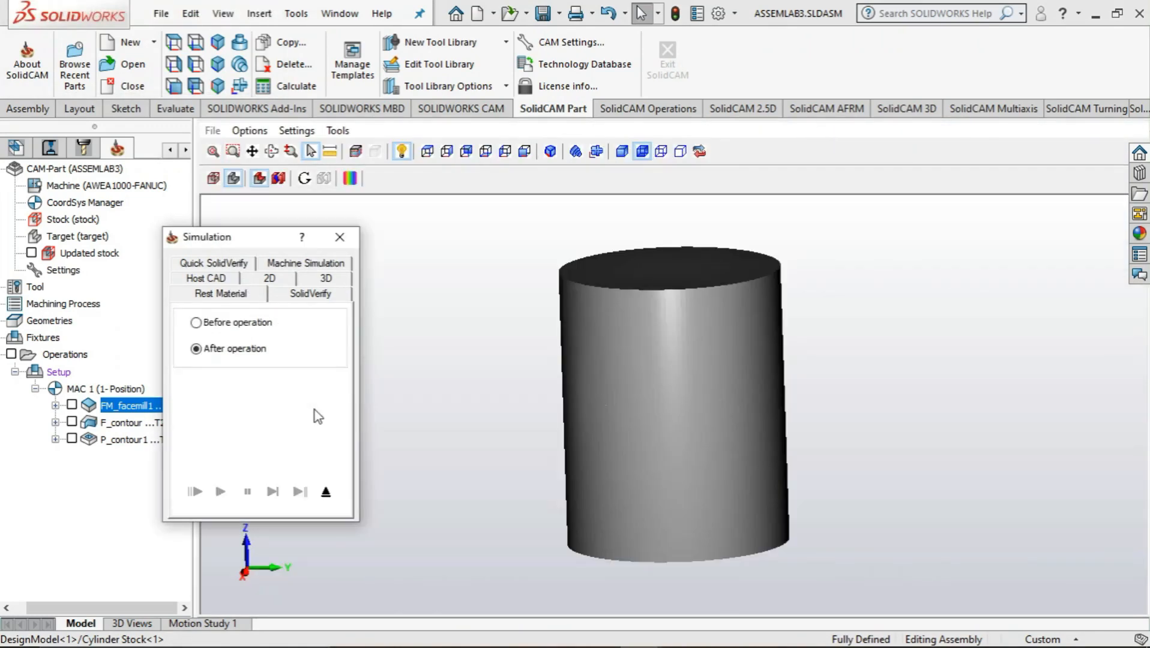
left_click(340, 237)
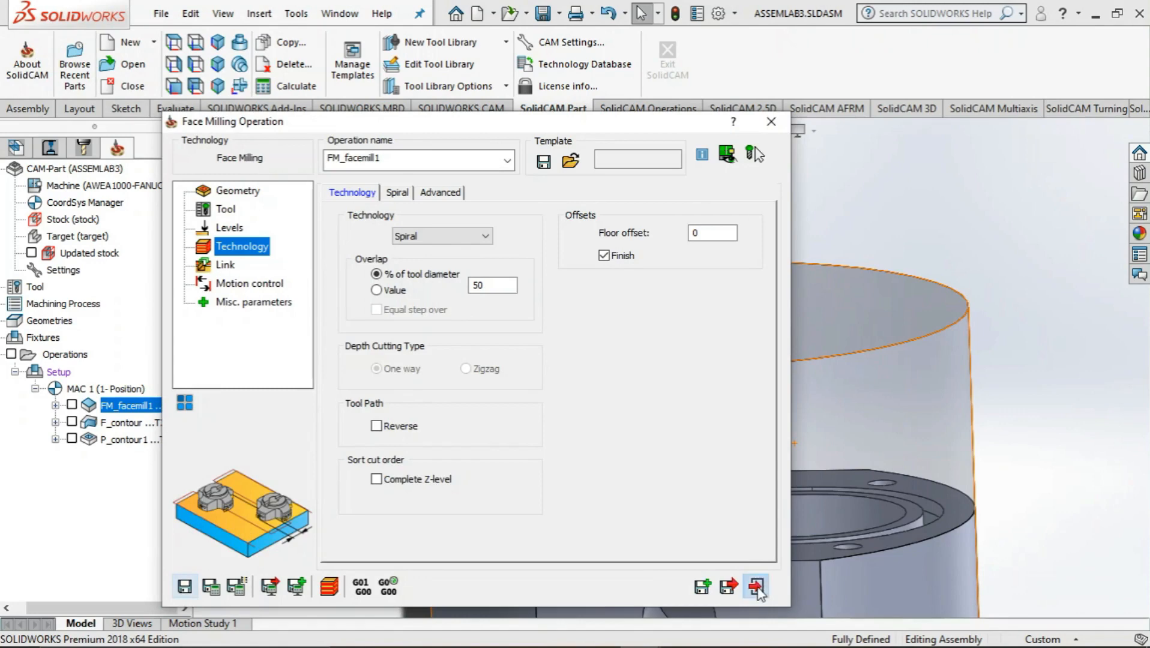
left_click(756, 587)
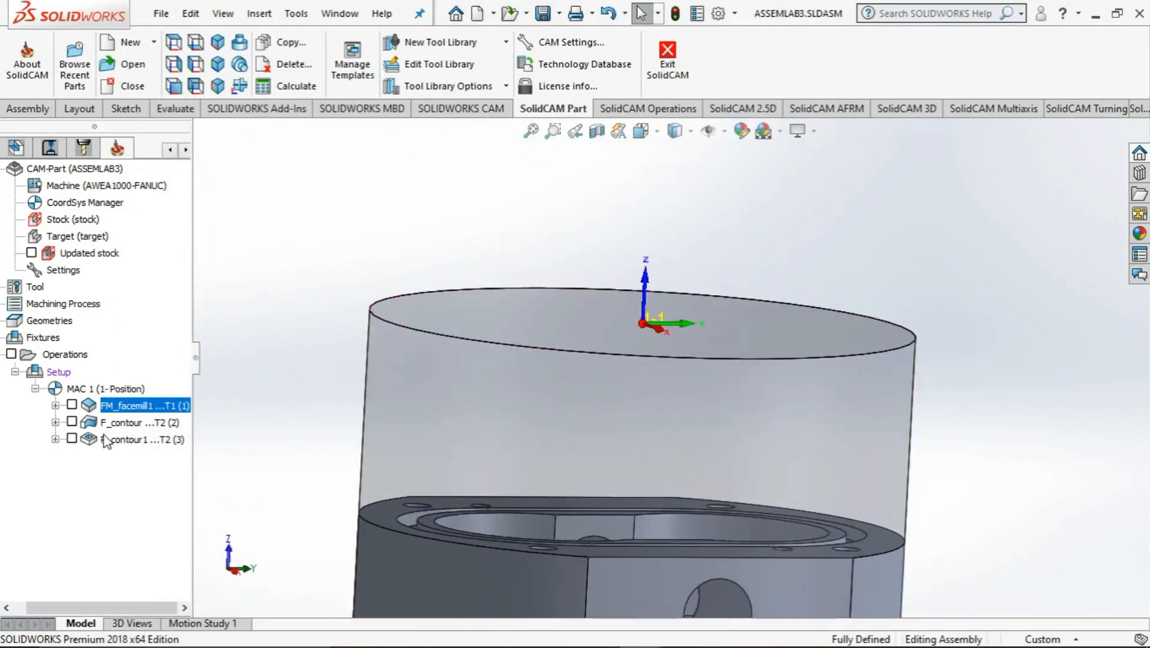
Simulate the pocket operation in Host CAD mode, inspect the cavity and surrounding groove from above, and close the simulation
left_click(105, 442)
right_click(128, 441)
left_click(157, 316)
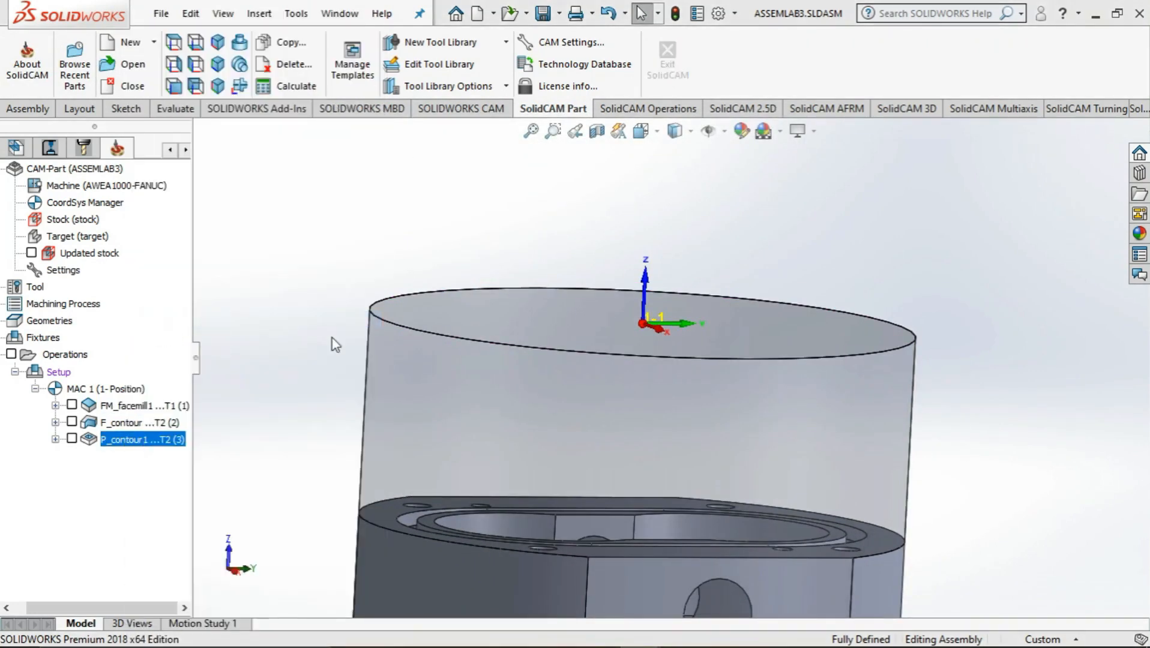
left_click(227, 492)
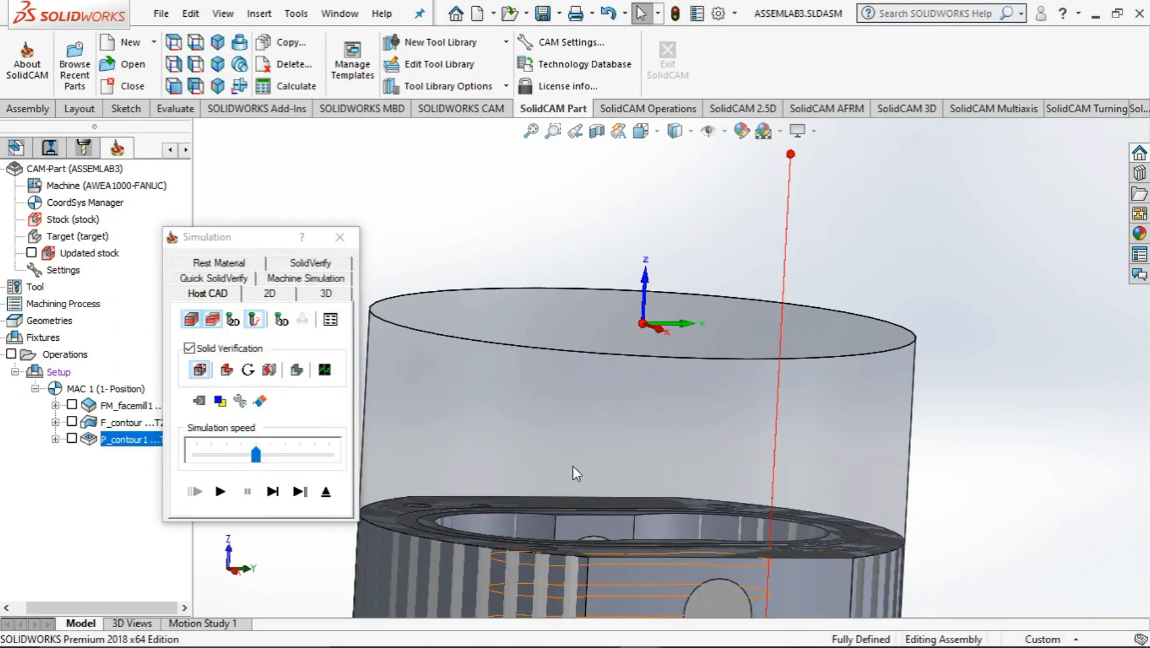
middle_click_drag(531, 463, 528, 491)
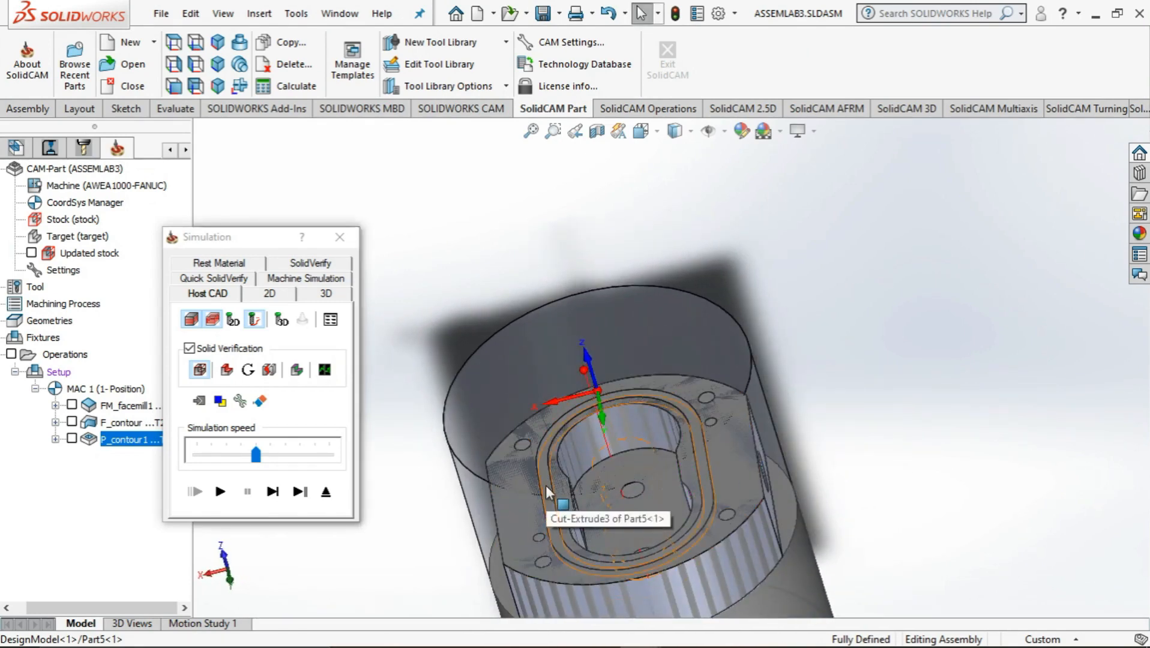
left_click(545, 487)
left_click(240, 401)
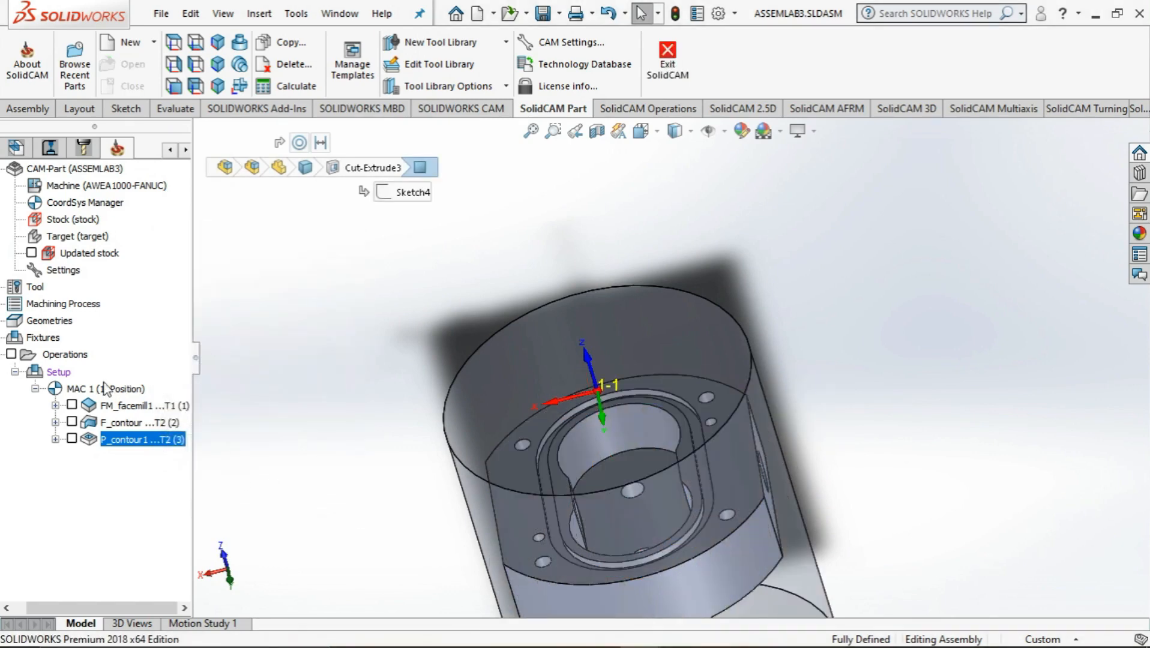
Add a slot milling operation and define its geometry as the closed outer edge chain of the rim around the cavity
right_click(75, 353)
mouse_move(133, 242)
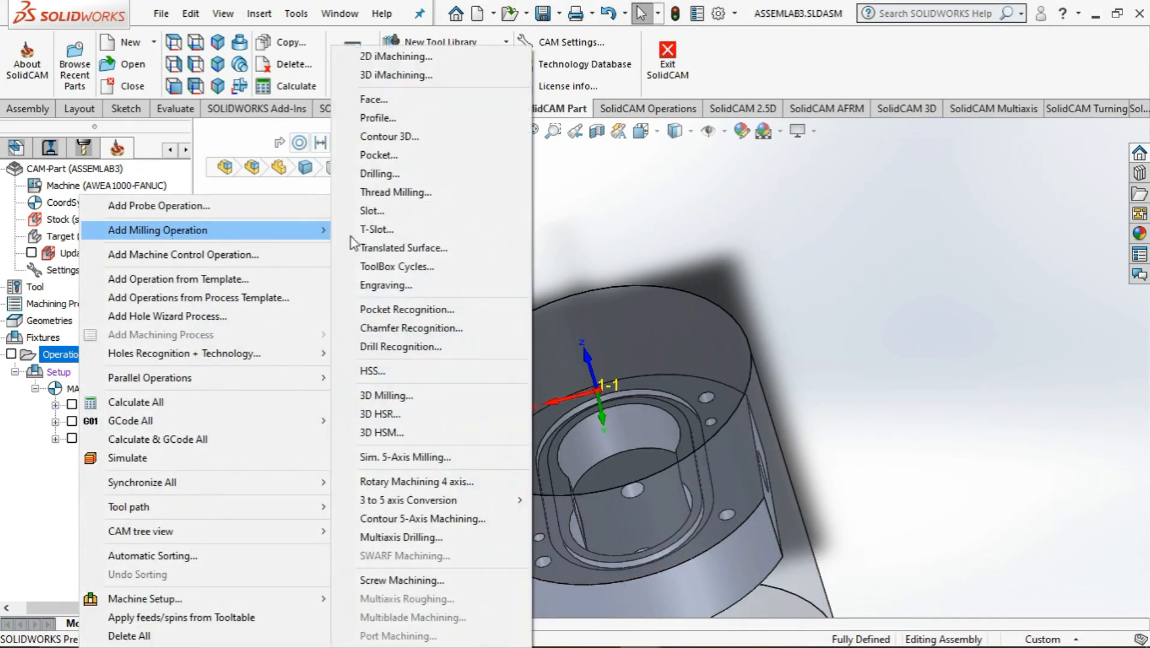
left_click(378, 211)
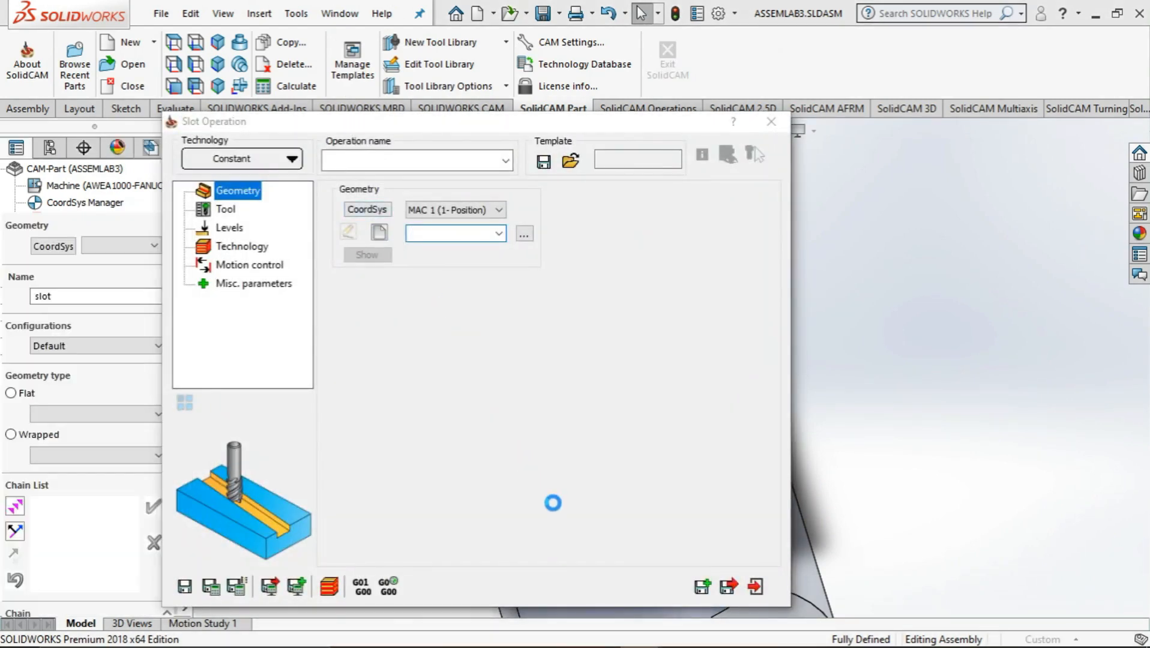
scroll(553, 503, "down", 6)
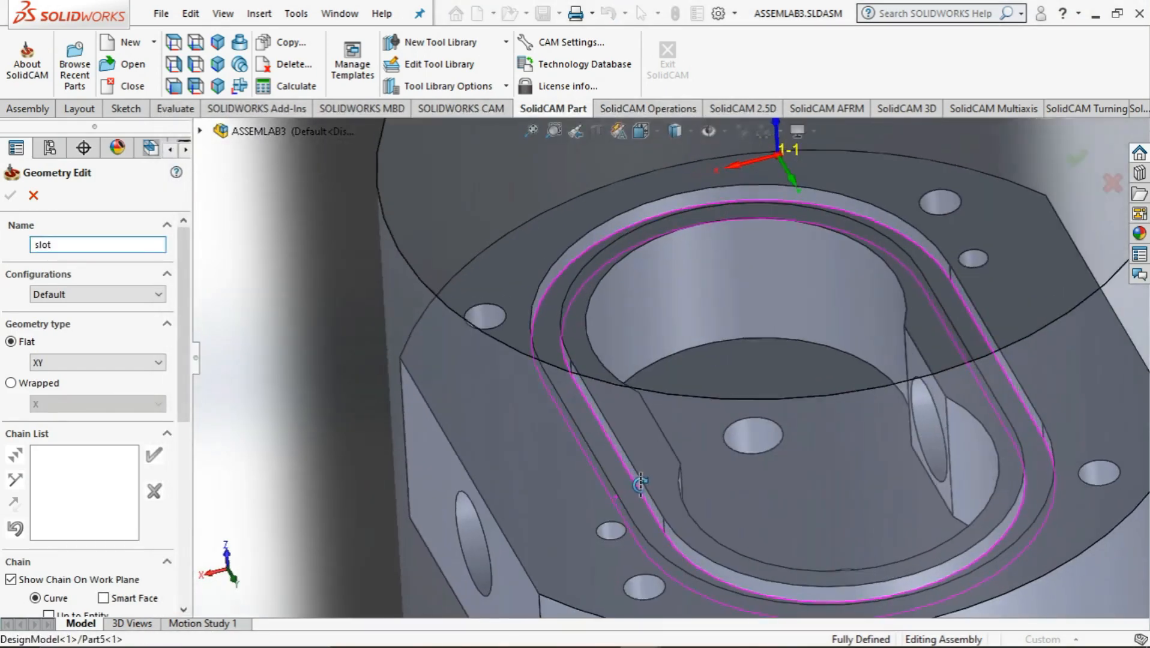
middle_click_drag(641, 484, 644, 485)
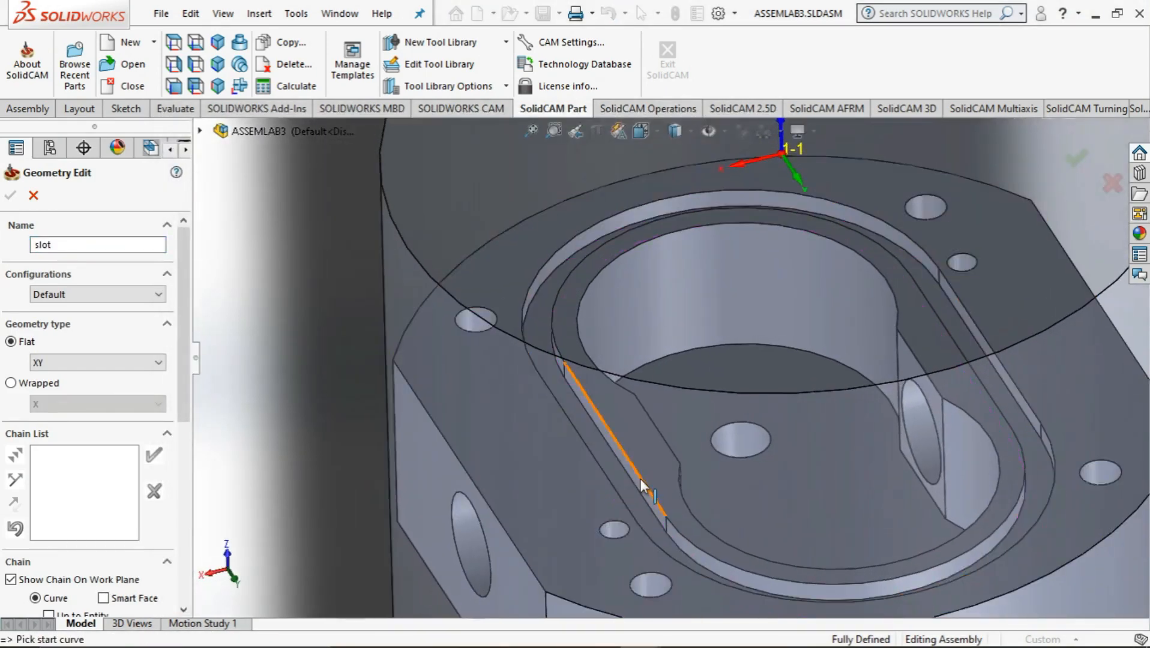
left_click(640, 481)
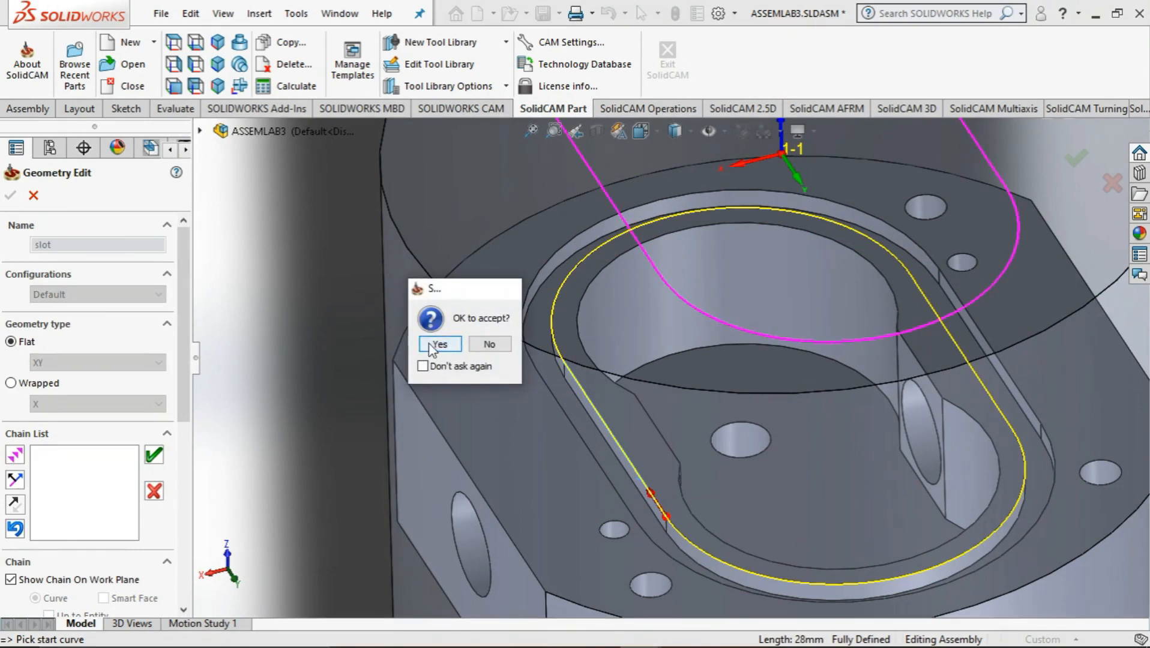
left_click(431, 346)
left_click(11, 195)
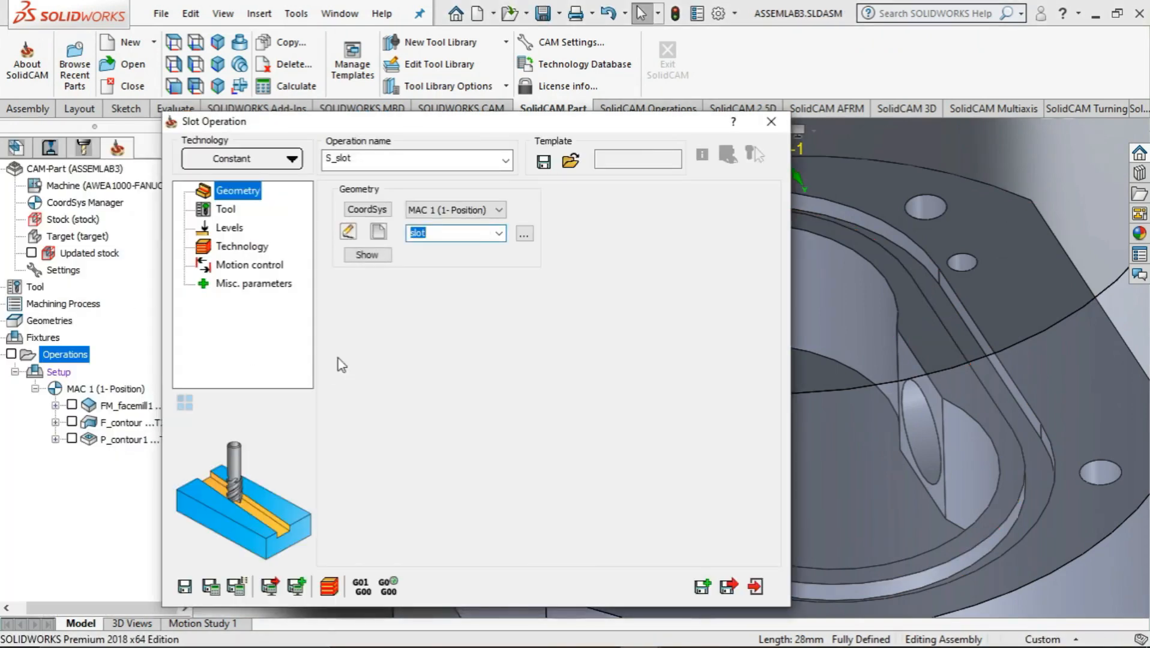
Create an end mill with 3 mm diameter and 3 mm arbor diameter, and assign it to the slot operation
left_click(225, 210)
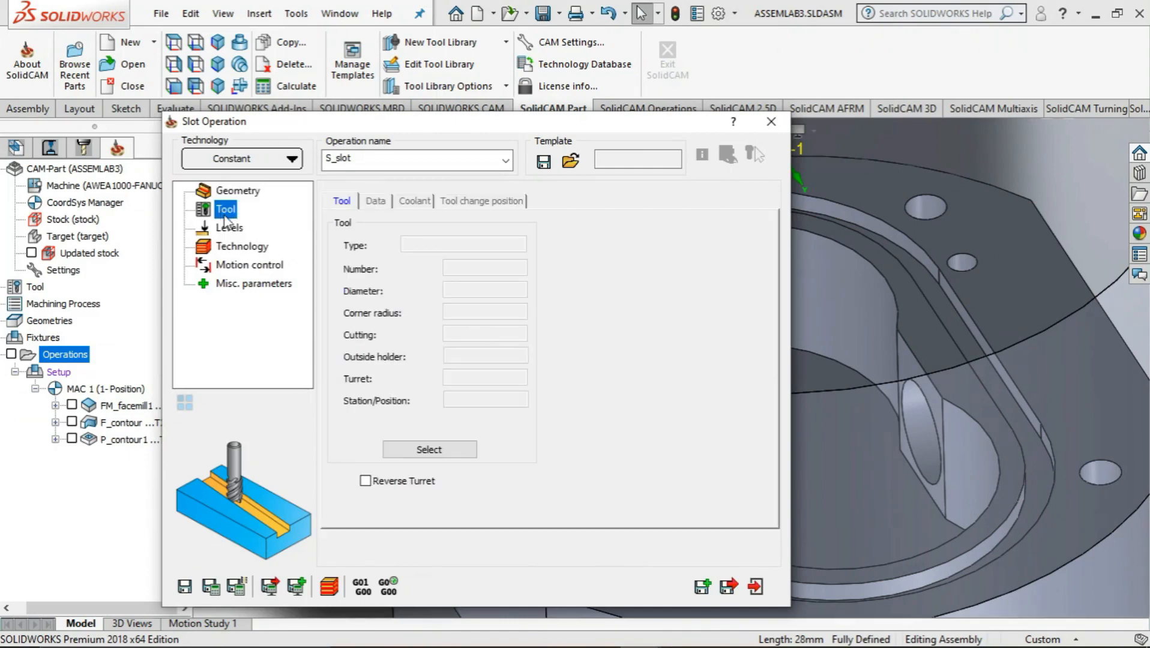
left_click(426, 453)
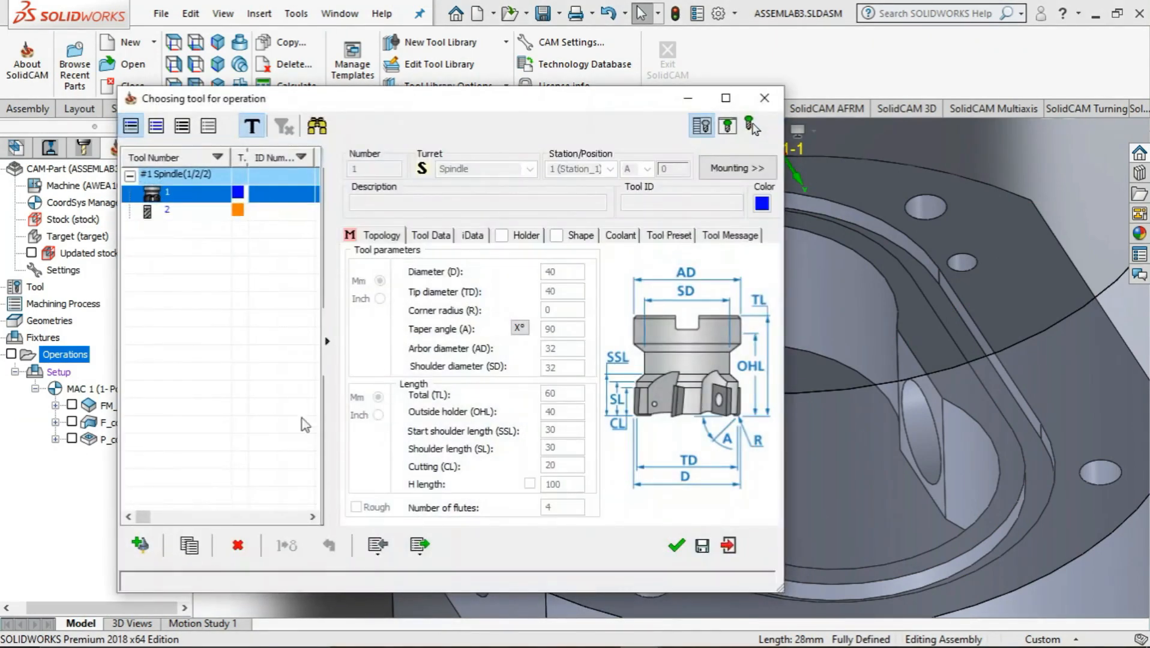
left_click(140, 545)
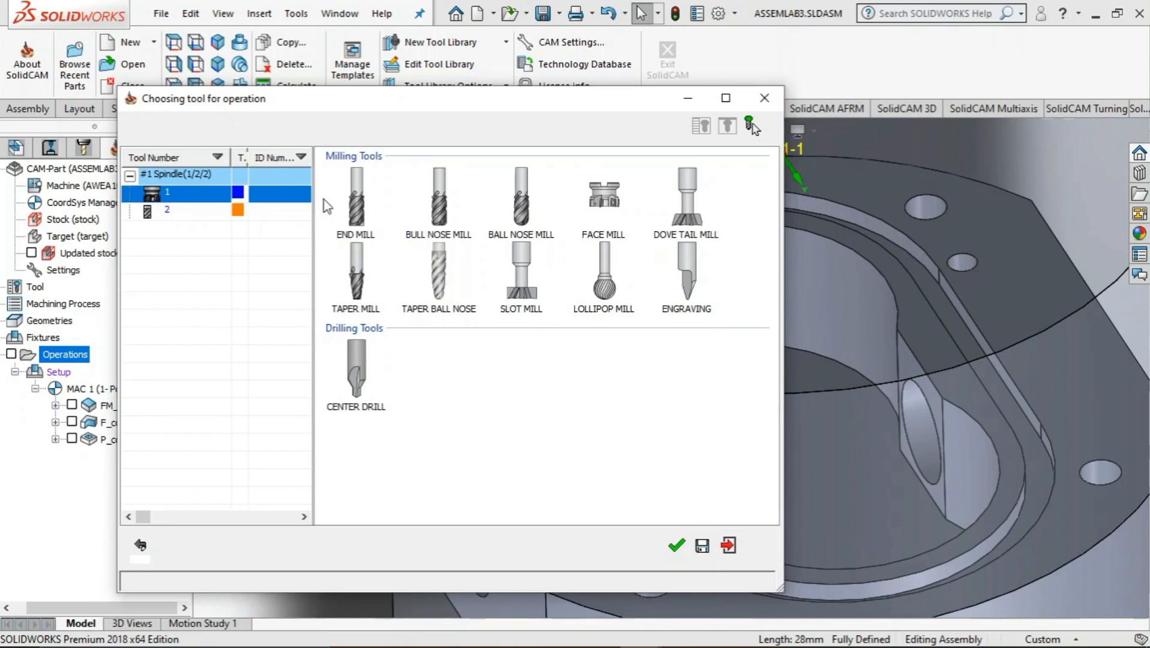
left_click(355, 207)
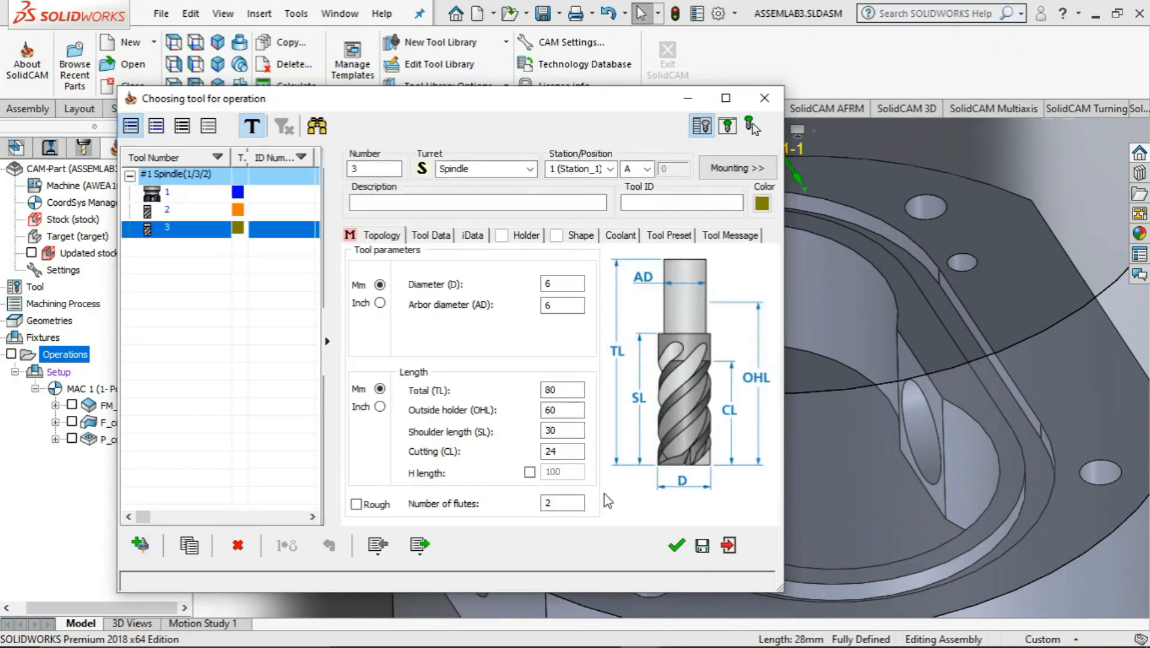
left_click(568, 284)
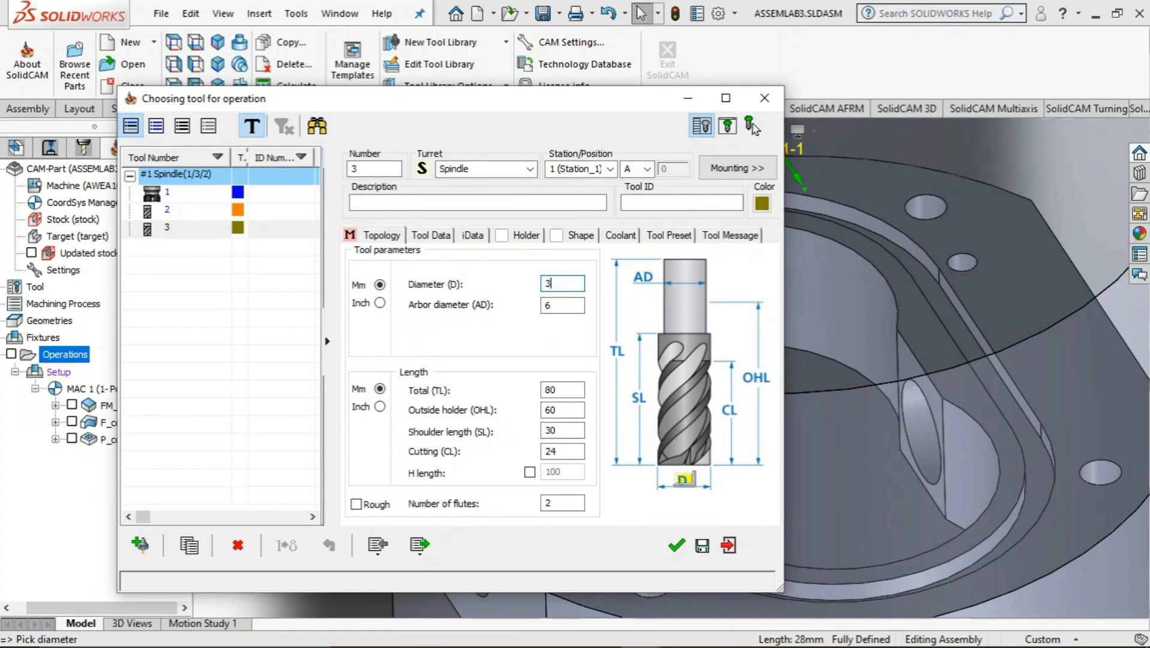
left_click(554, 304)
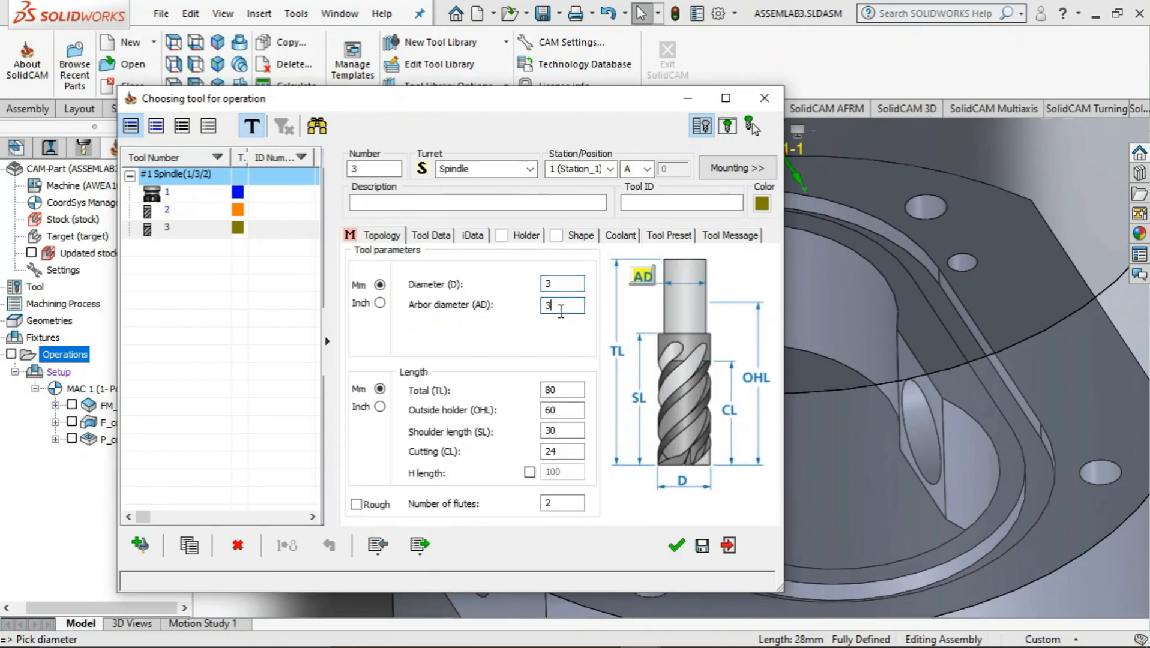
left_click(676, 547)
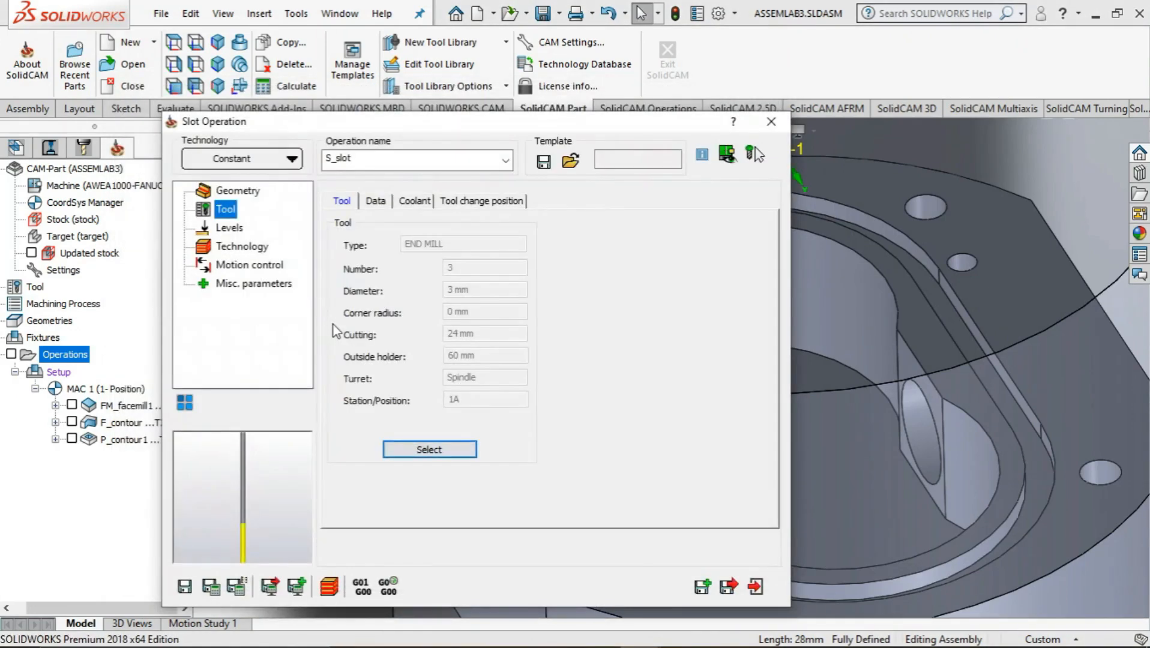
Set the slot operation's upper milling level to -30 by picking the rim face around the cavity
left_click(230, 227)
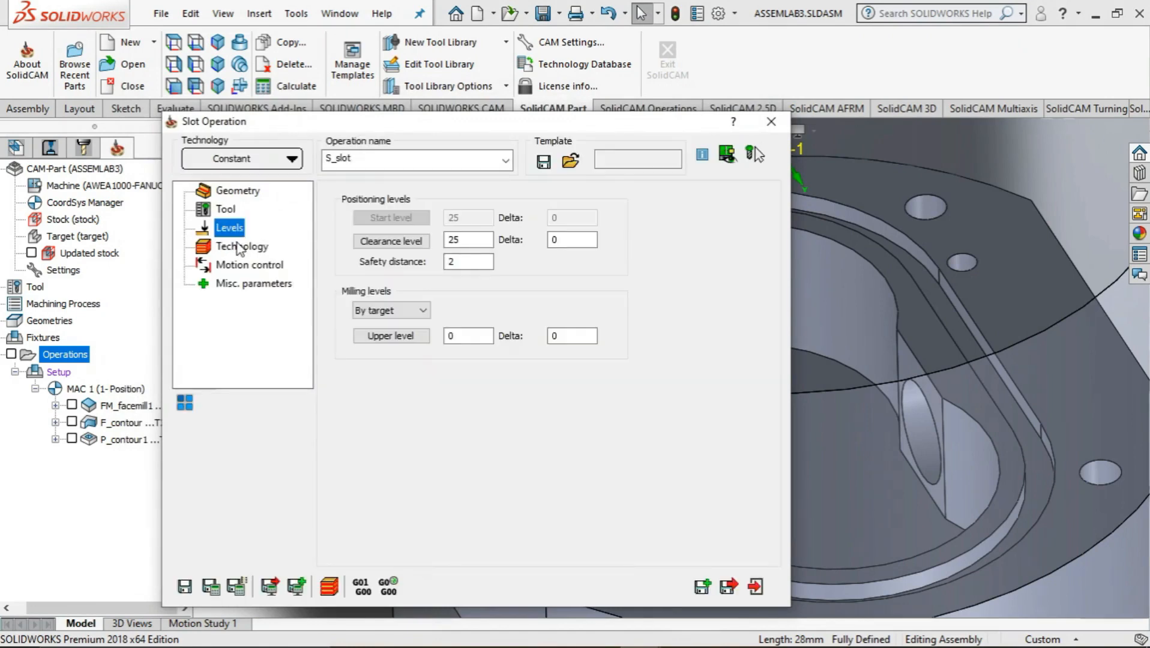
left_click(390, 336)
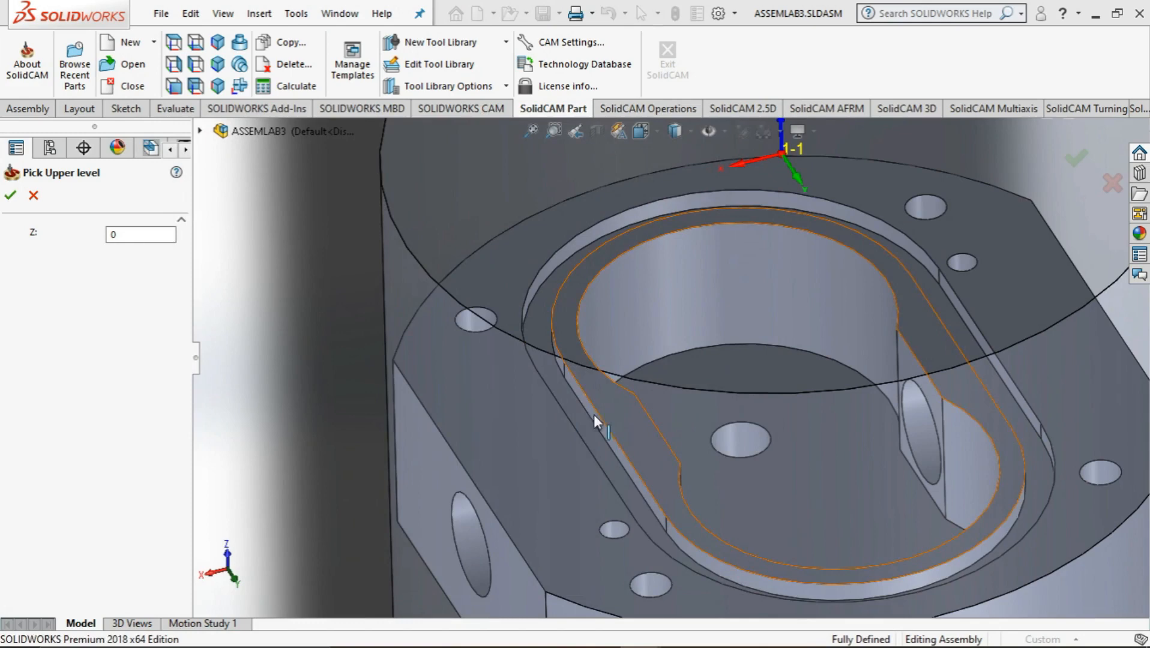
left_click(596, 422)
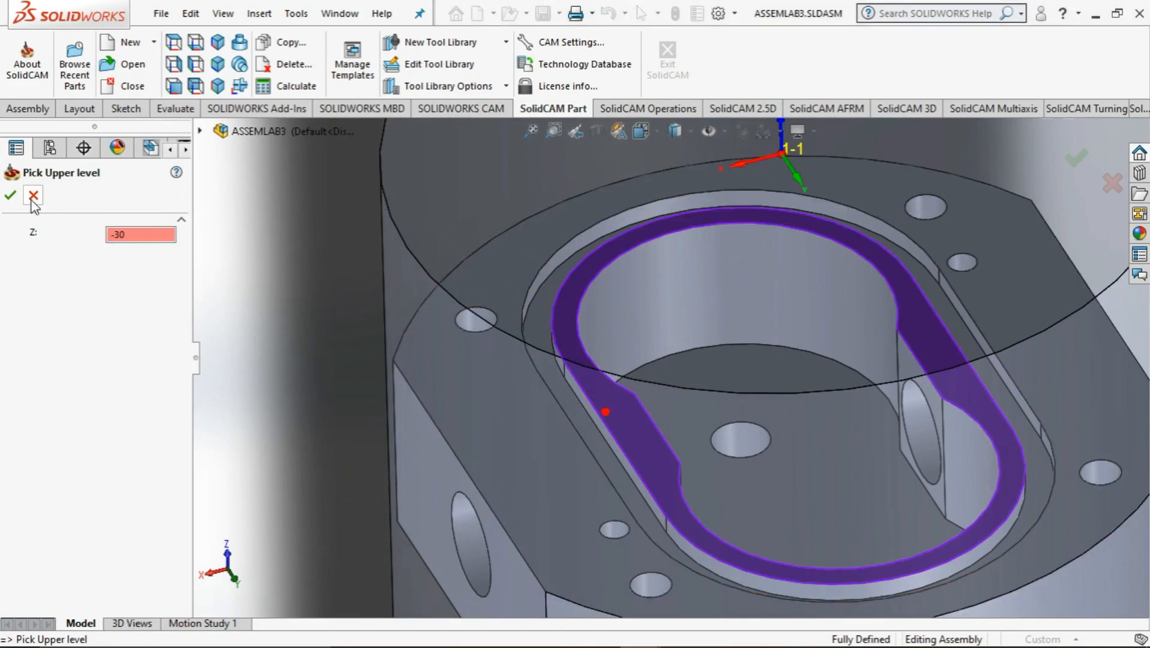
left_click(10, 195)
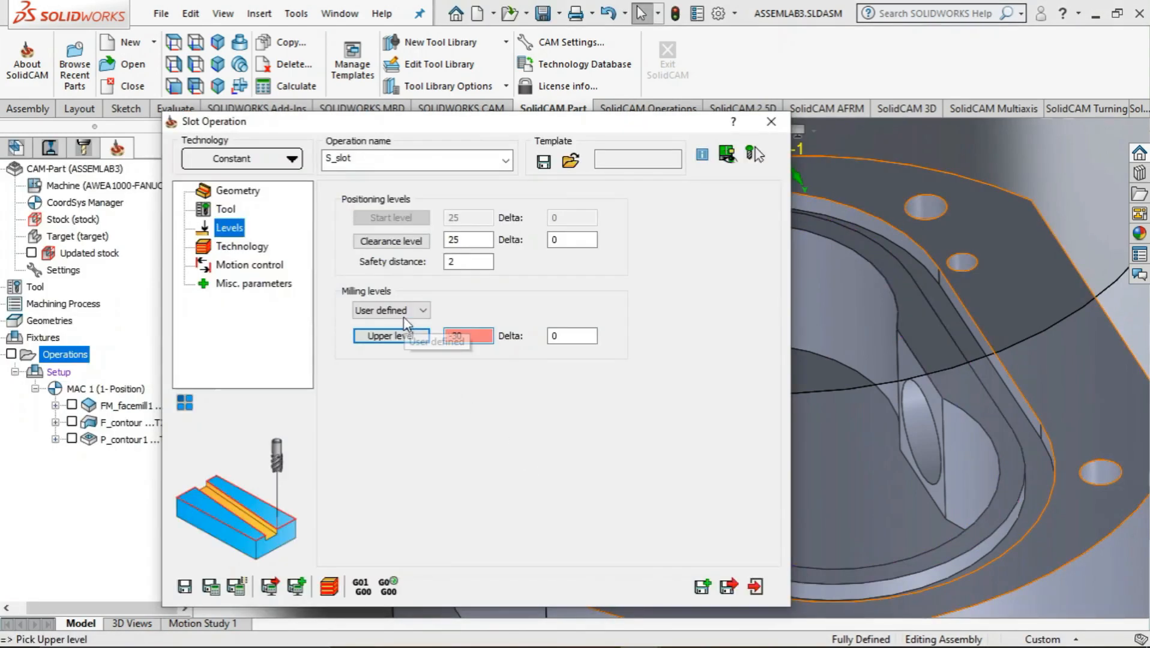
Set the slot chain's tool side to Left so the cutter lies over the groove, and open the motion control settings
left_click(243, 248)
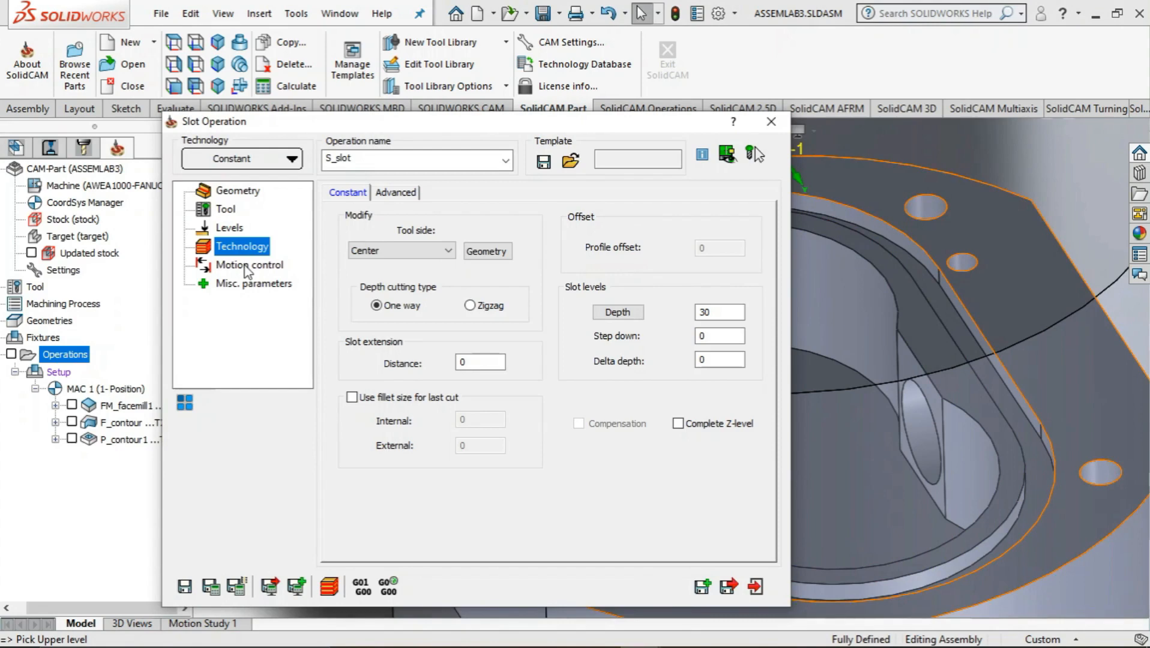
left_click(486, 251)
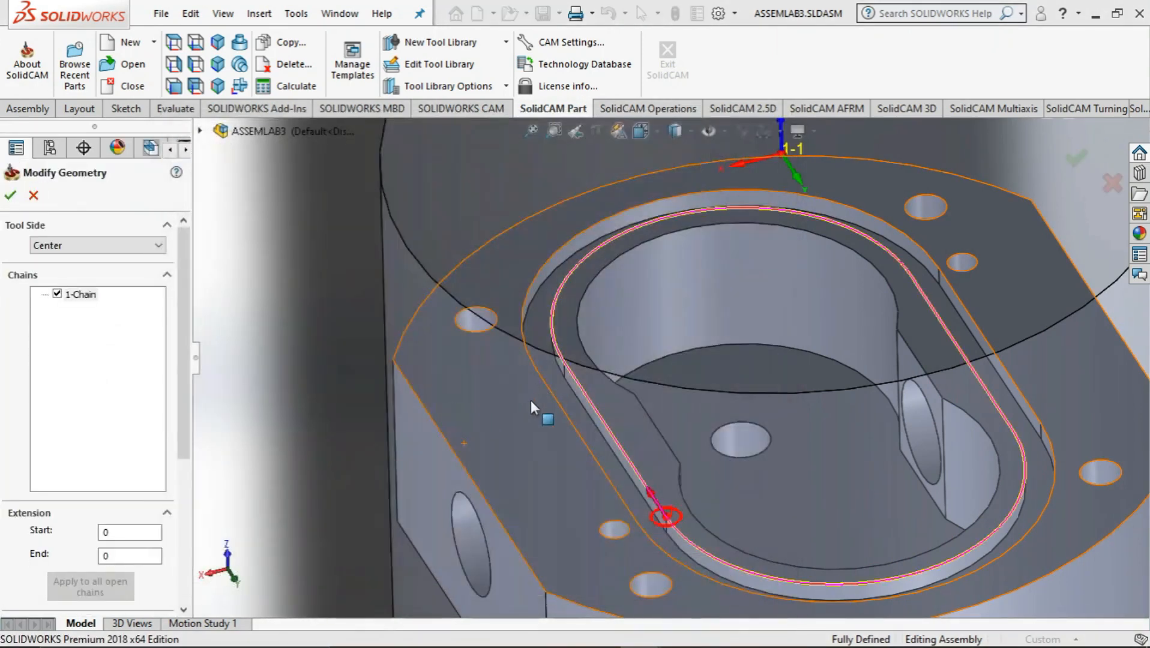
middle_click_drag(531, 401, 517, 473)
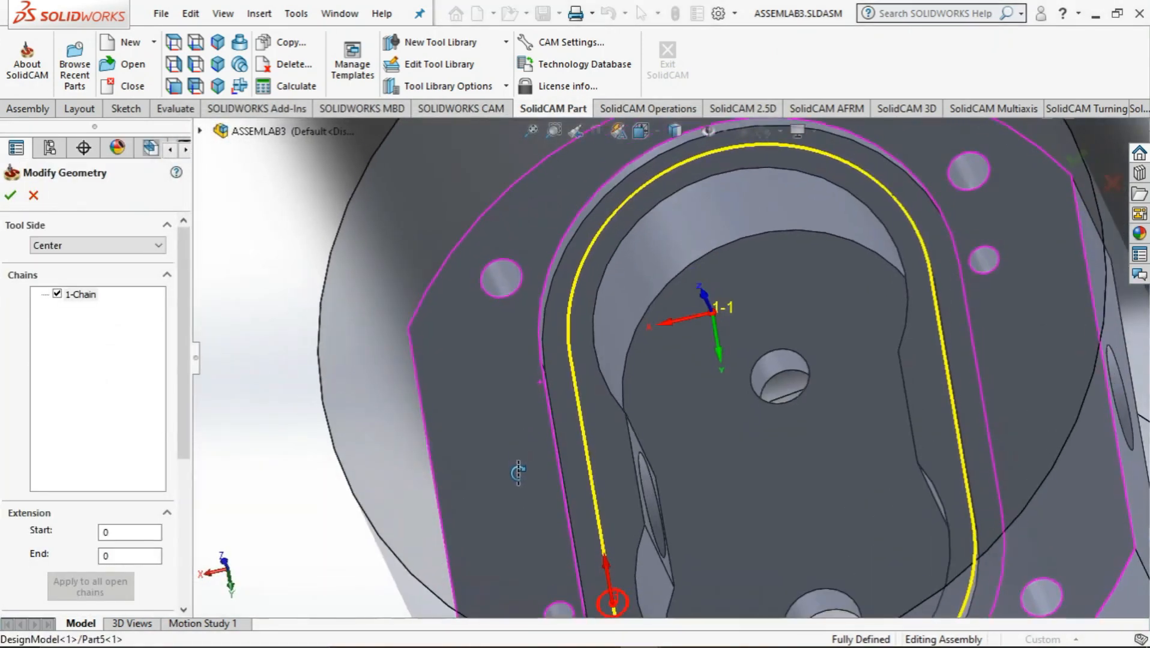
scroll(608, 486, "up", 3)
middle_click_drag(618, 501, 642, 433)
scroll(646, 508, "down", 3)
scroll(653, 490, "down", 2)
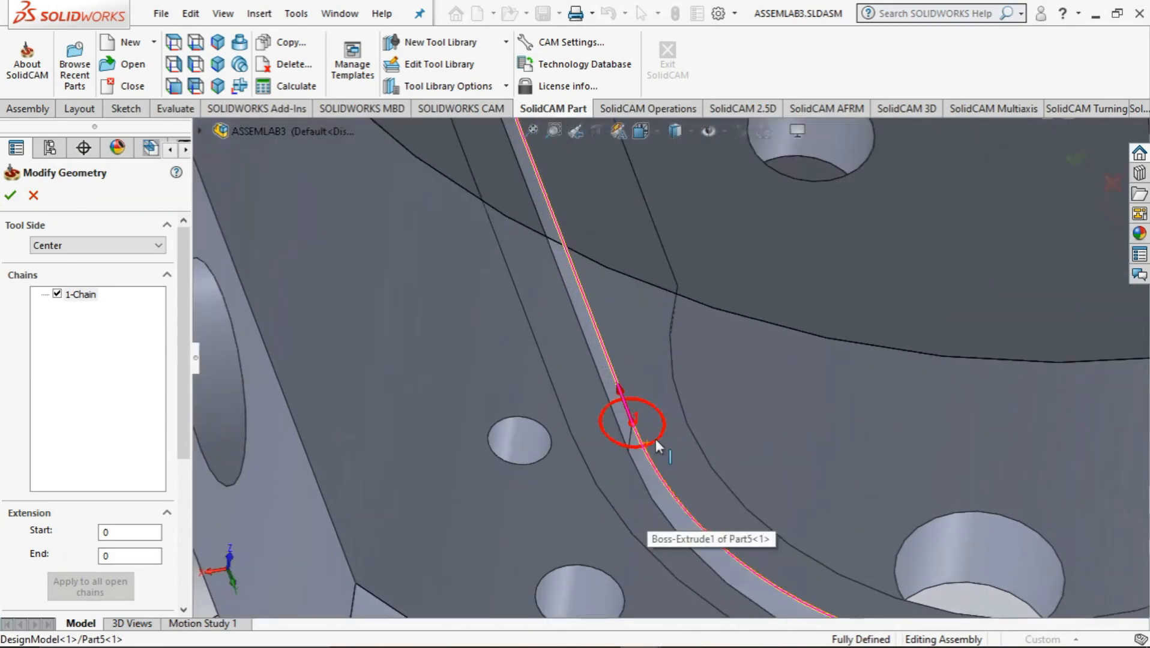
left_click(106, 247)
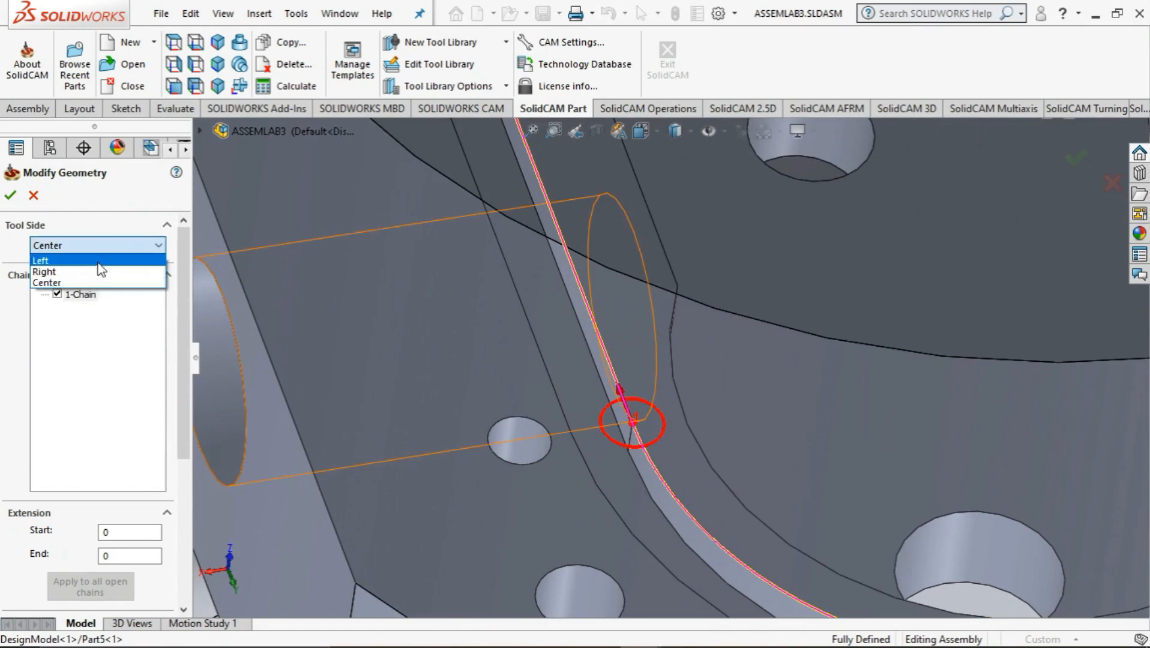
left_click(84, 260)
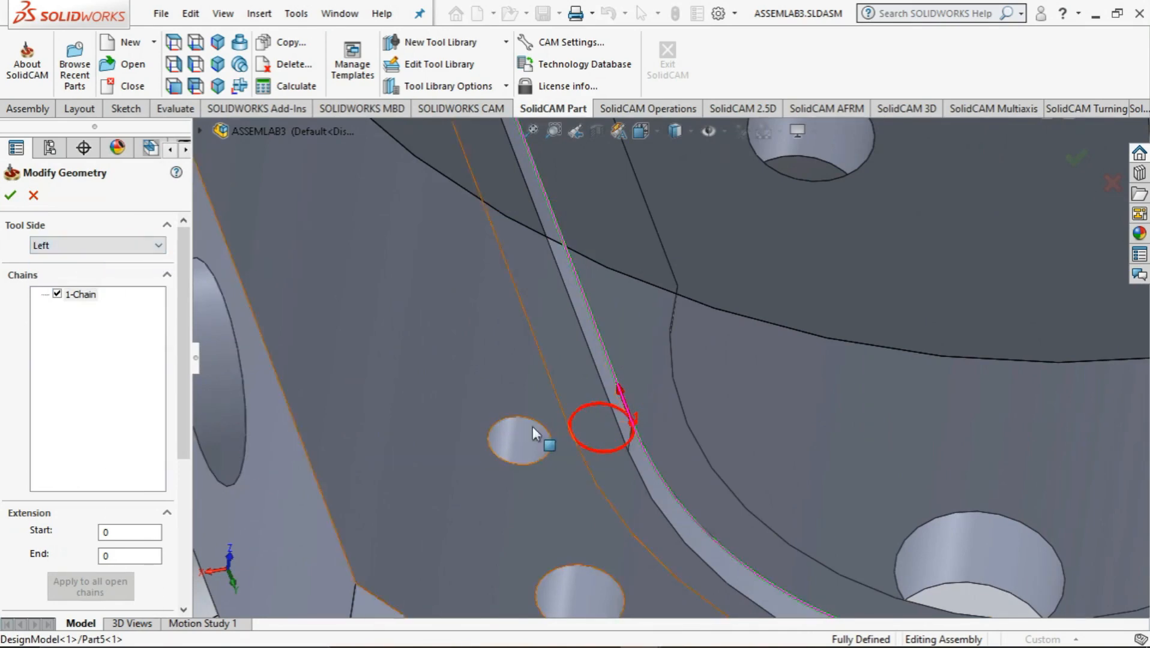
middle_click_drag(626, 459, 626, 508)
left_click(10, 197)
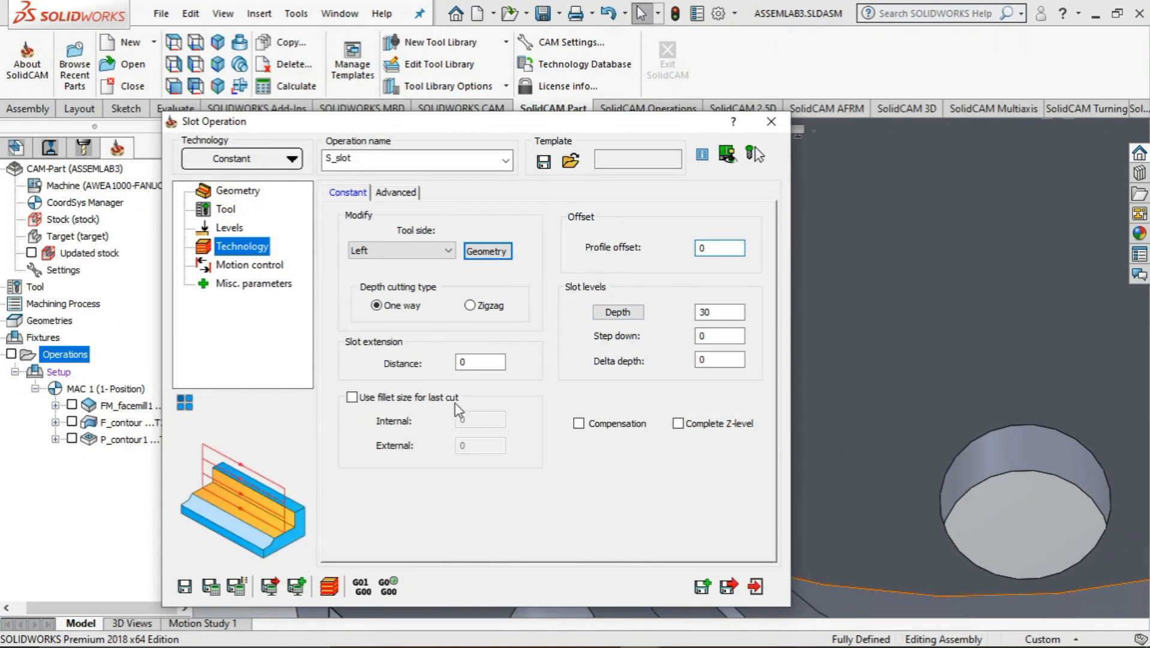
left_click(233, 265)
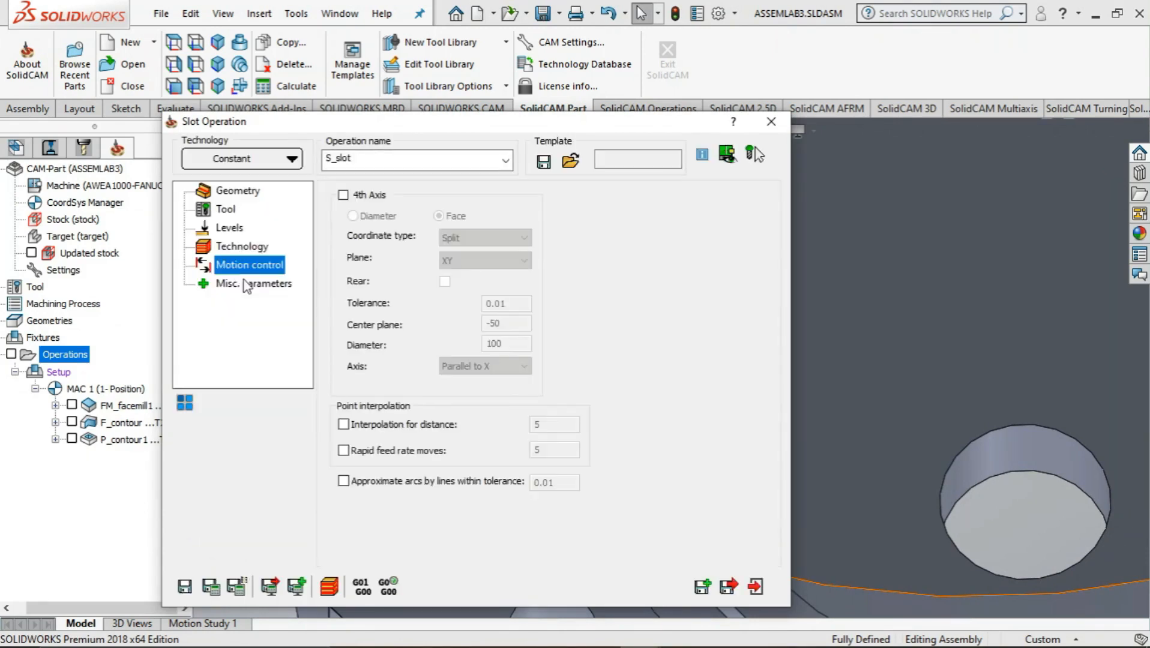
Save and calculate the slot operation, and play its Host CAD simulation with solid verification
left_click(249, 283)
left_click(206, 587)
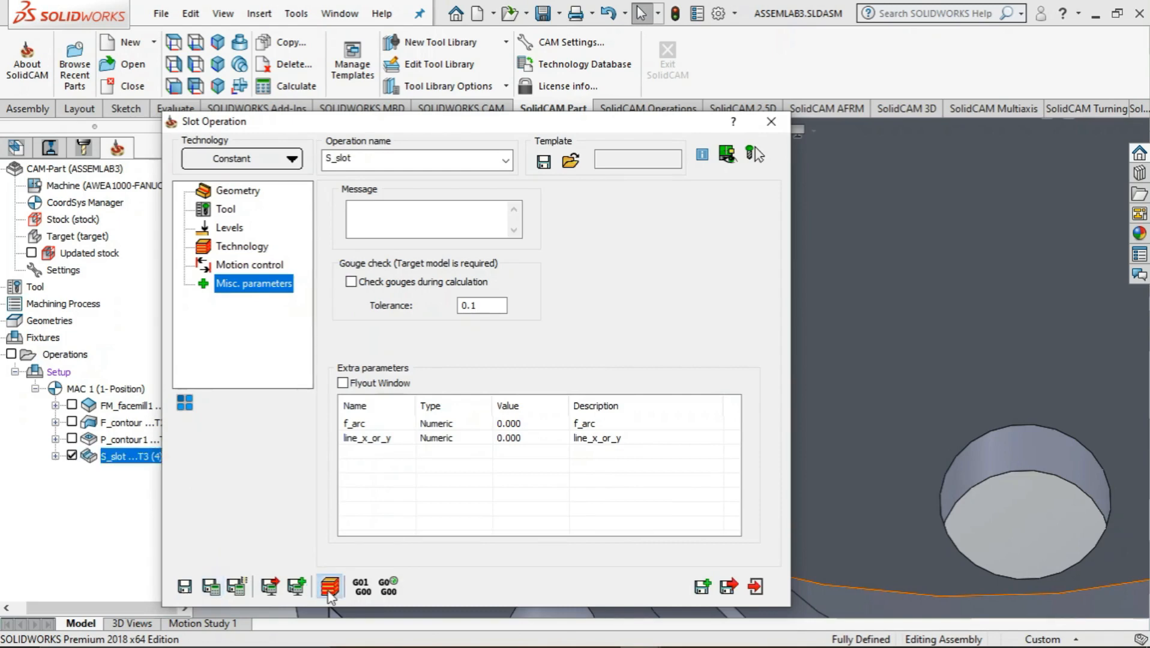
left_click(329, 590)
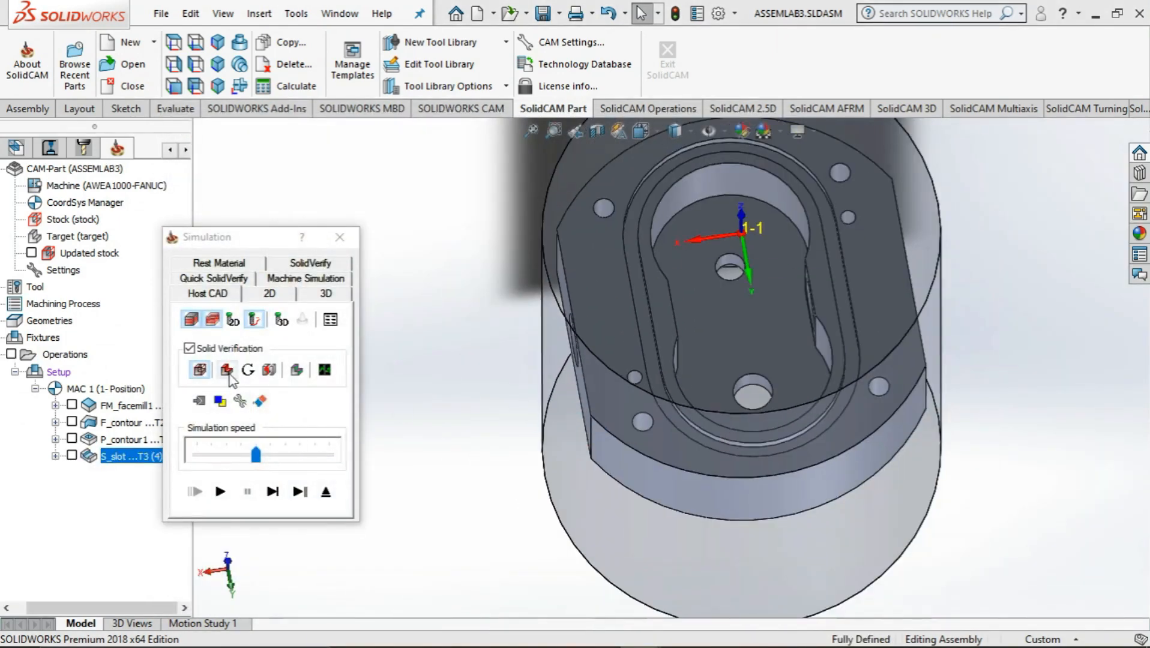
left_click(222, 493)
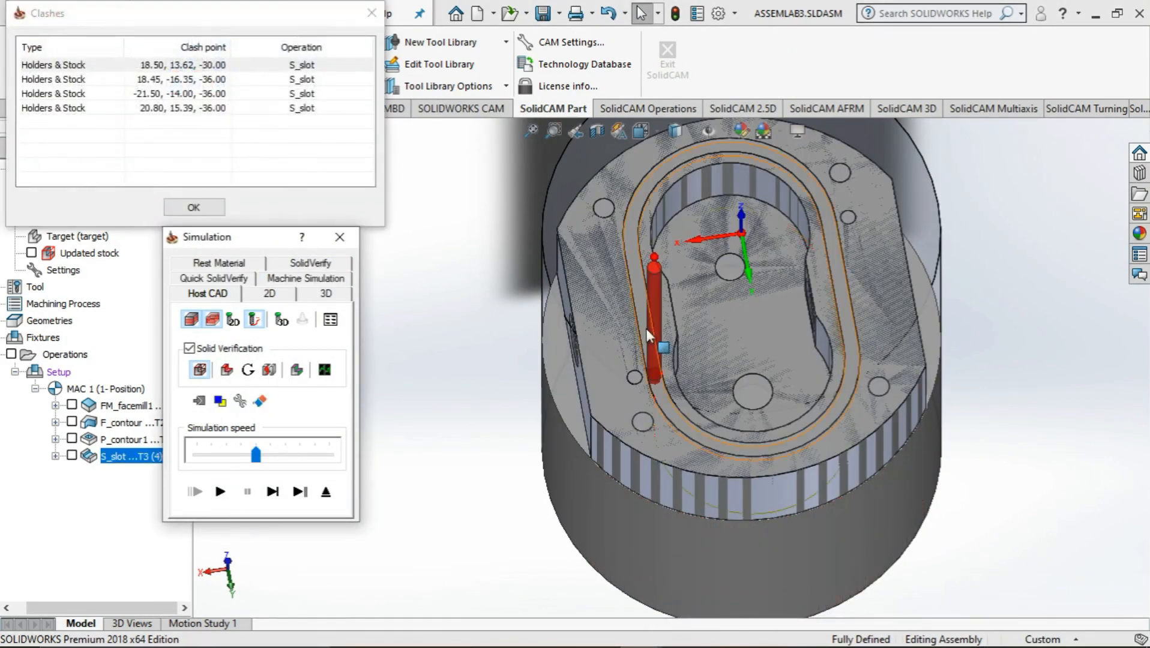
Examine the simulated groove cut from several angles, dismiss the clash list and close the simulation
middle_click_drag(646, 328, 634, 219)
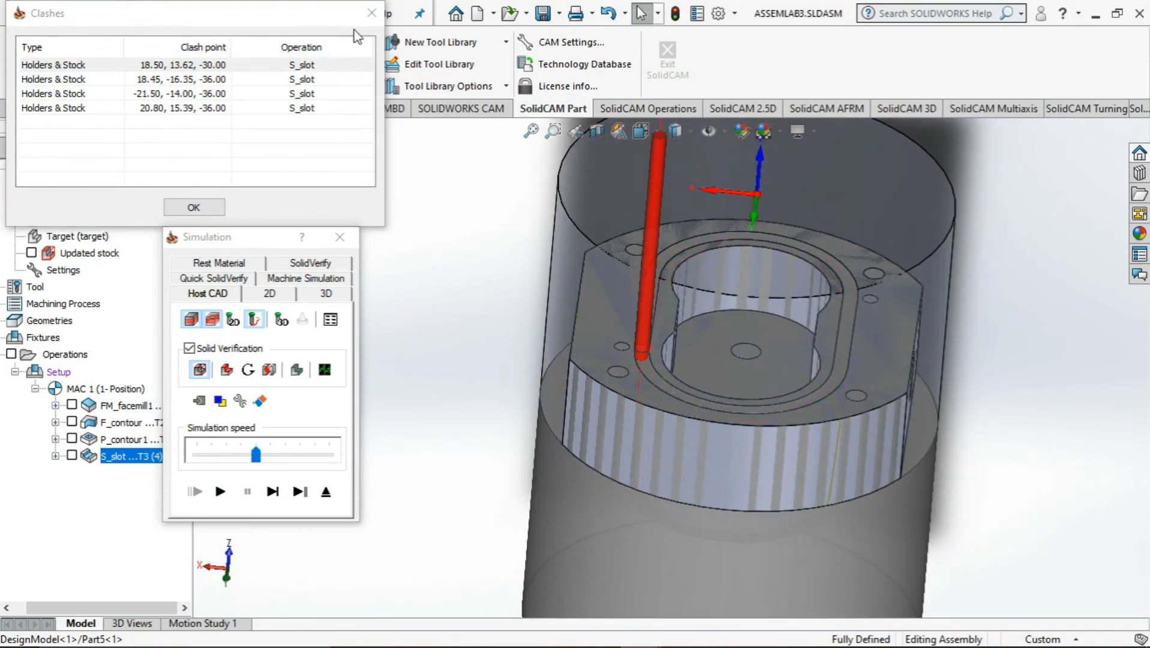
left_click(371, 13)
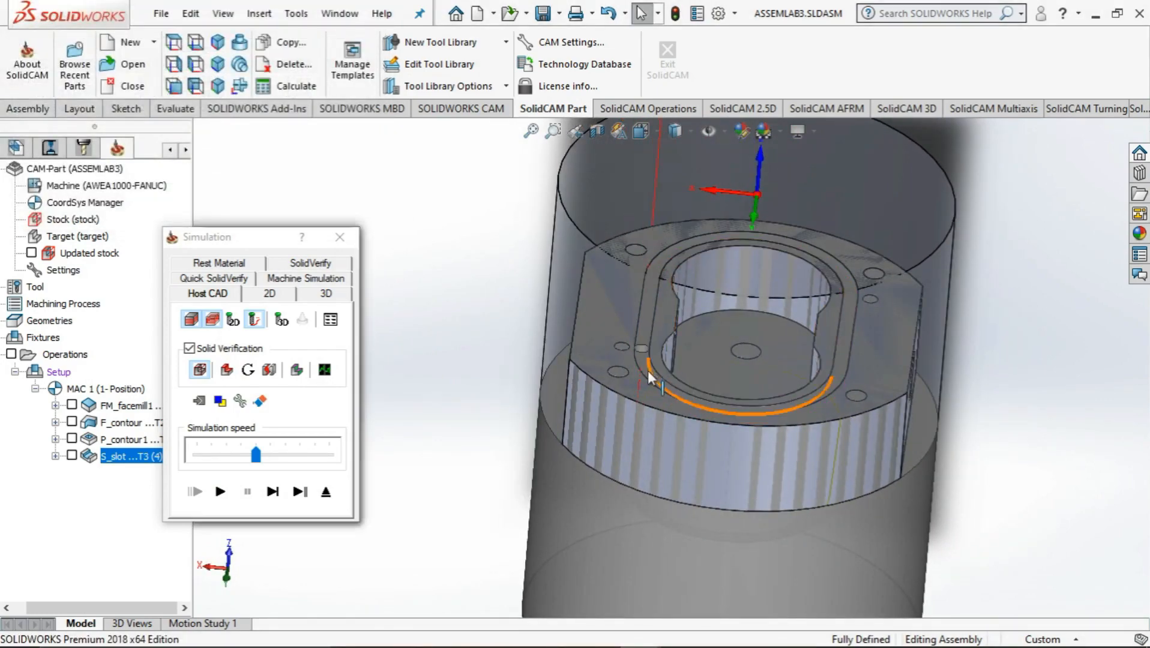
middle_click_drag(647, 370, 667, 432)
middle_click_drag(669, 363, 695, 304)
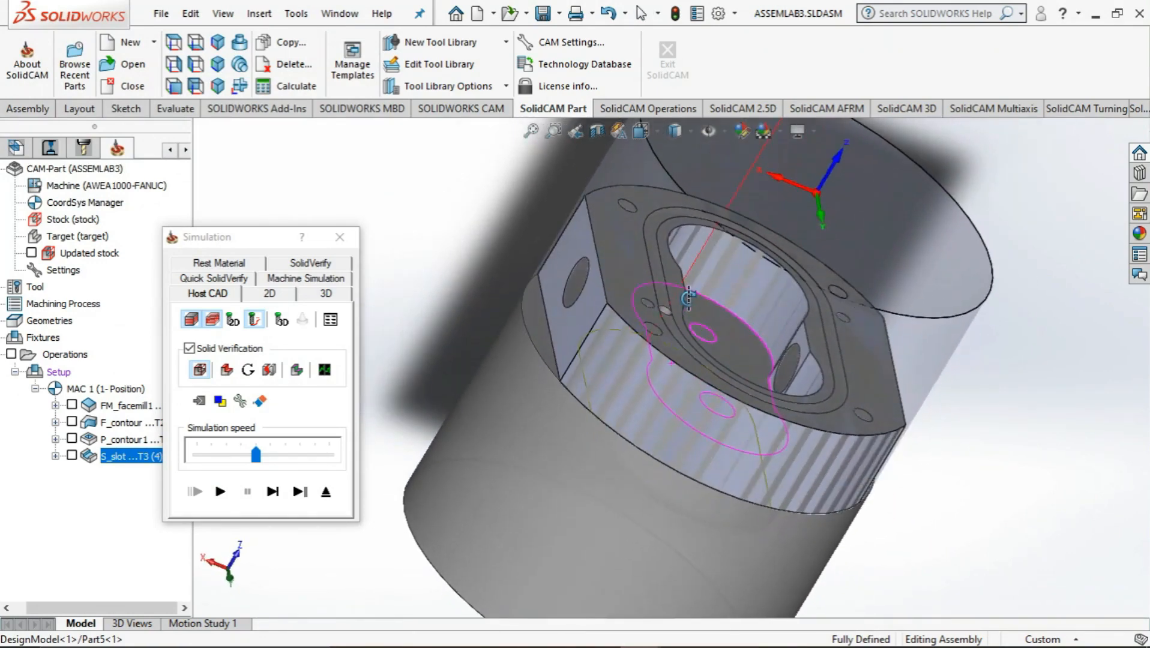
left_click(339, 237)
Reopen the slot operation's geometry for editing and delete its existing chain
double_click(140, 456)
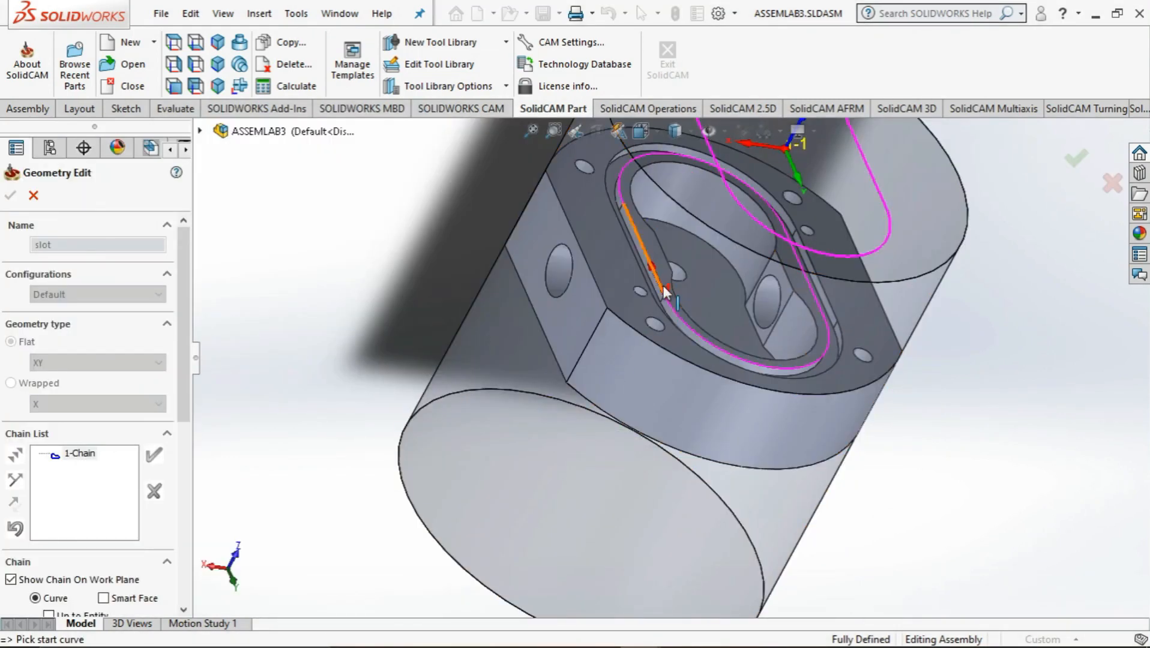
right_click(64, 453)
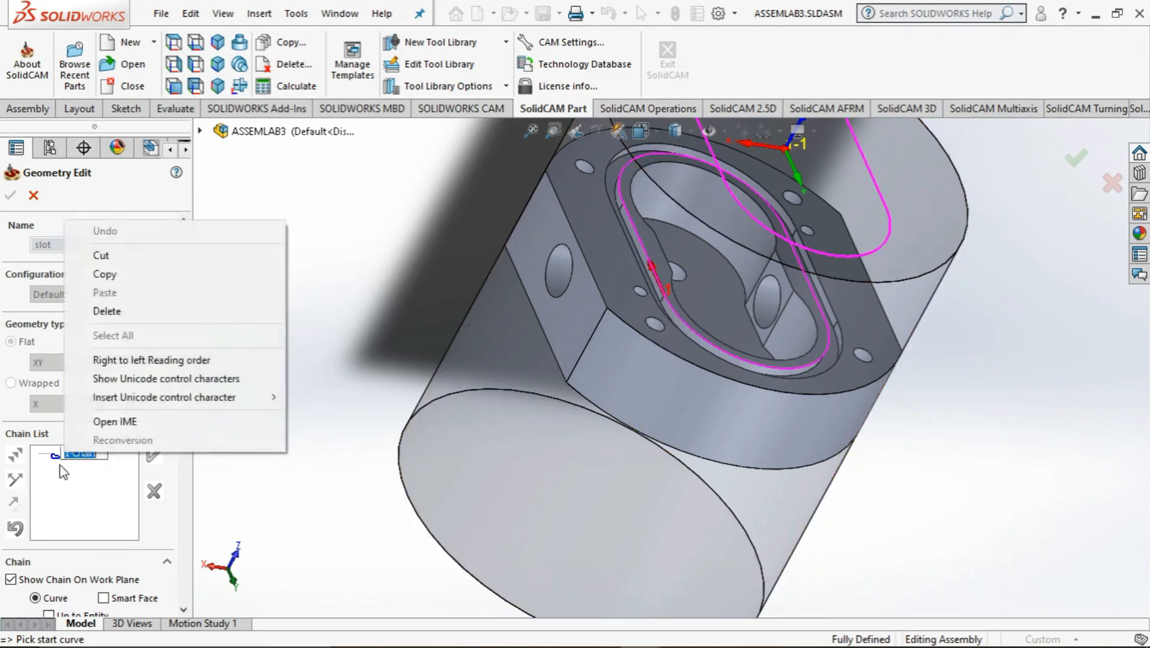
key("Escape")
right_click(54, 456)
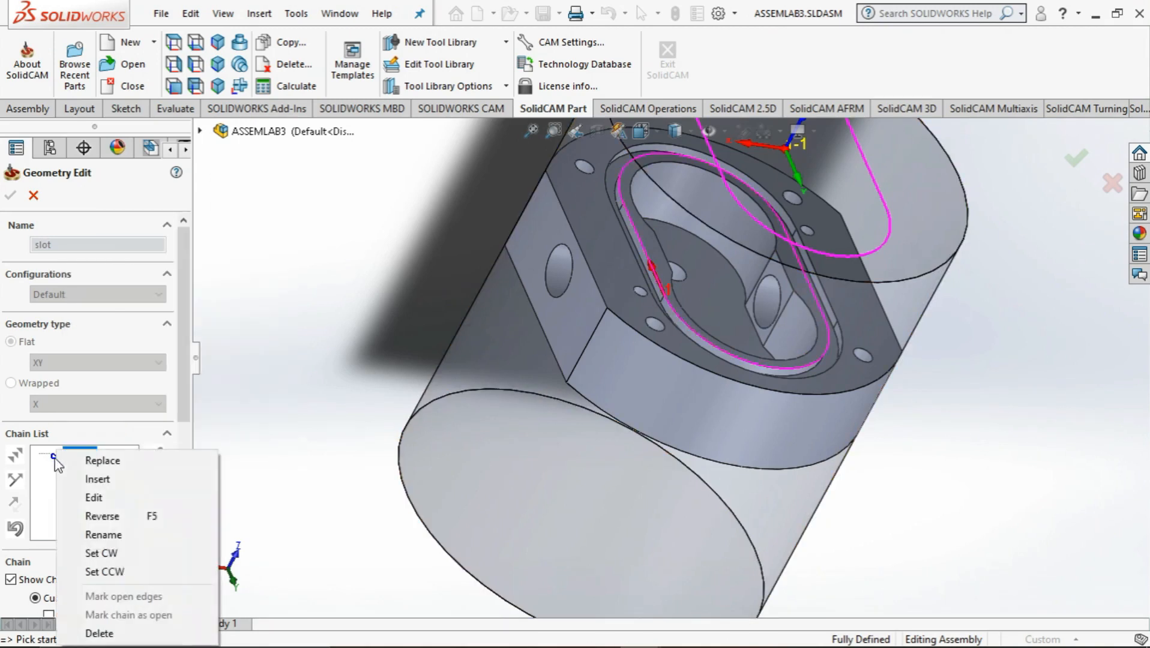
left_click(99, 633)
left_click(542, 343)
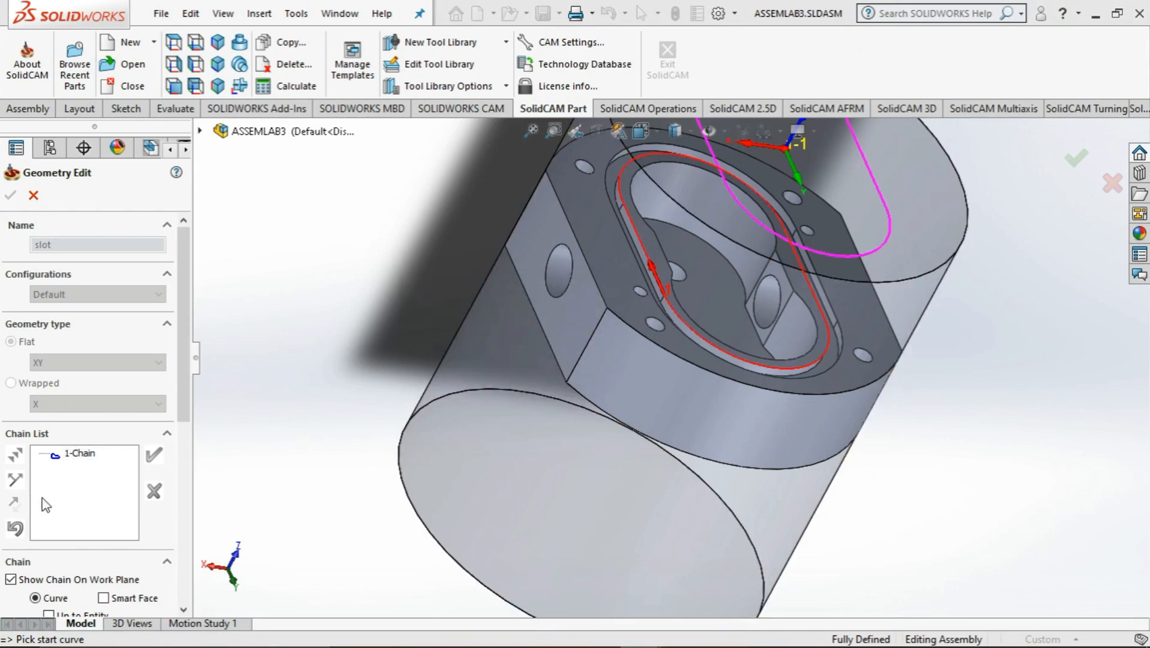
right_click(65, 453)
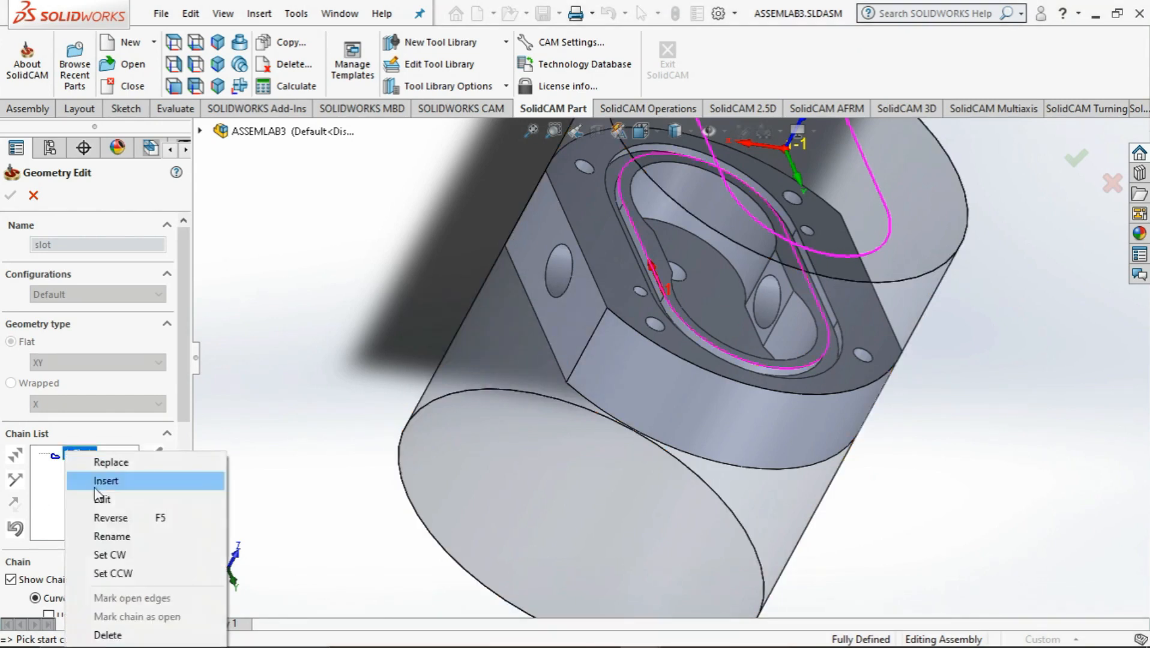
left_click(111, 634)
left_click(477, 346)
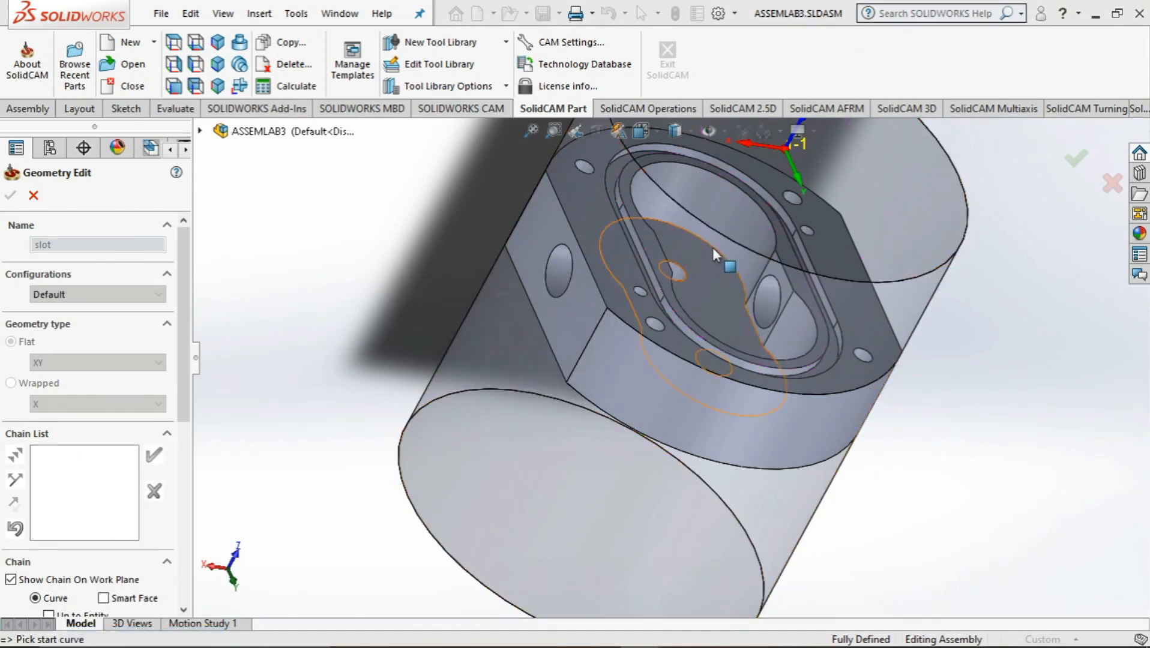
Define a new closed slot chain along the inner edge of the groove floor around the cavity, and accept the geometry
middle_click_drag(692, 276, 688, 349)
scroll(690, 342, "down", 5)
left_click(683, 358)
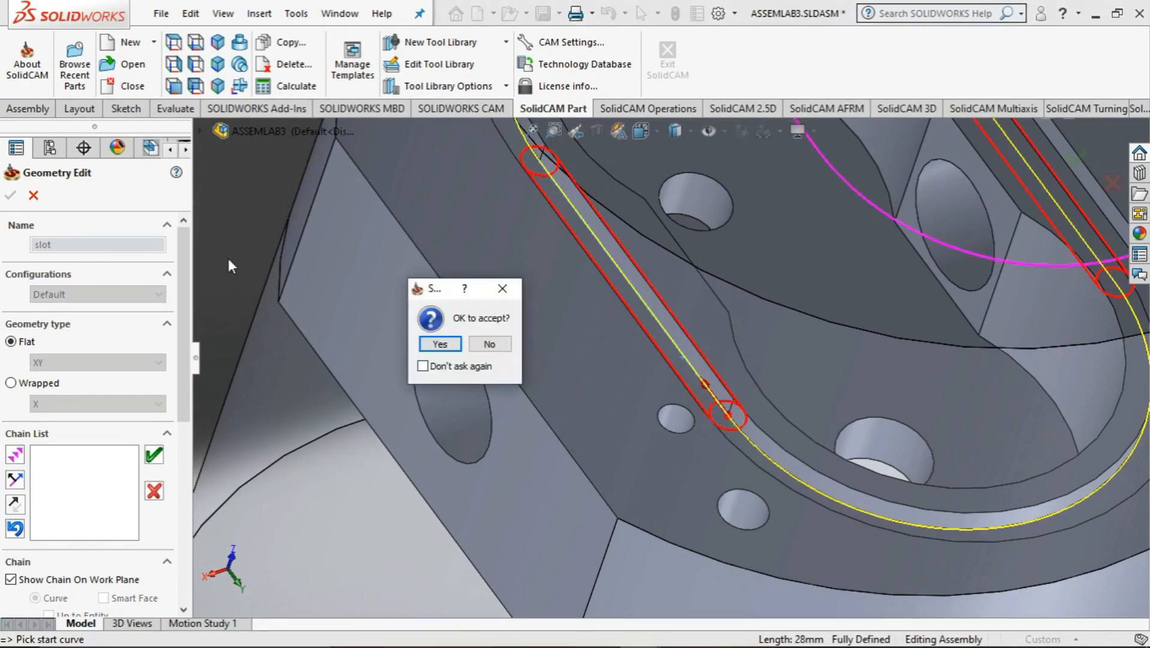
left_click(439, 344)
scroll(569, 313, "up", 3)
mouse_move(542, 302)
middle_mouse_down()
mouse_move(553, 273)
mouse_move(553, 292)
middle_mouse_up()
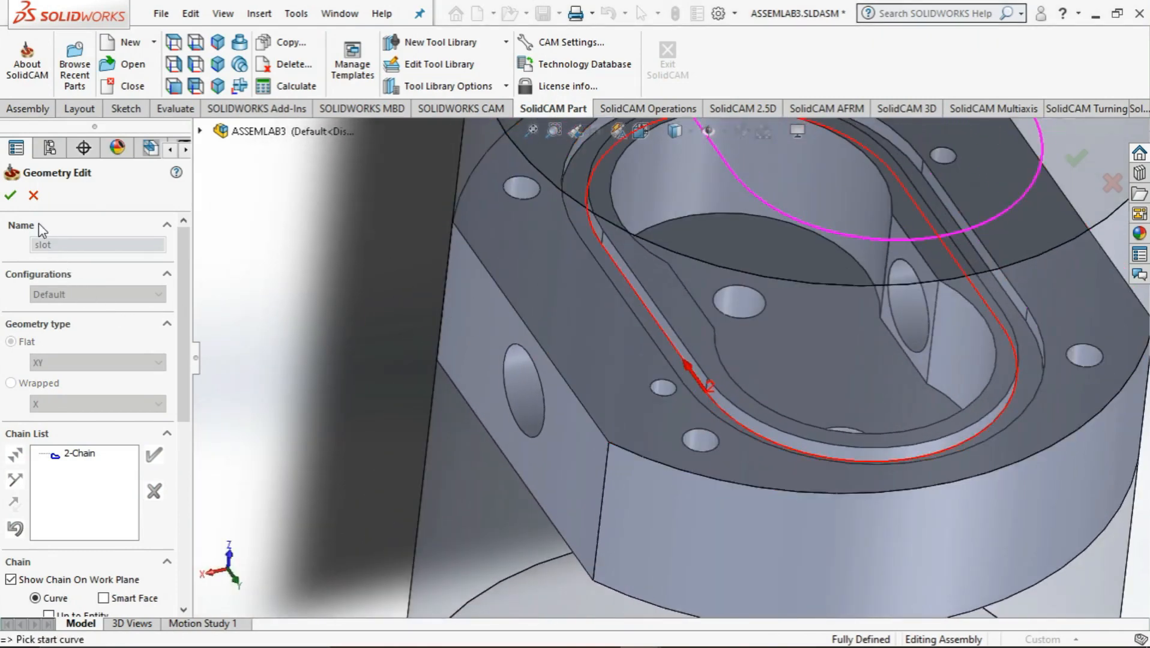
left_click(10, 195)
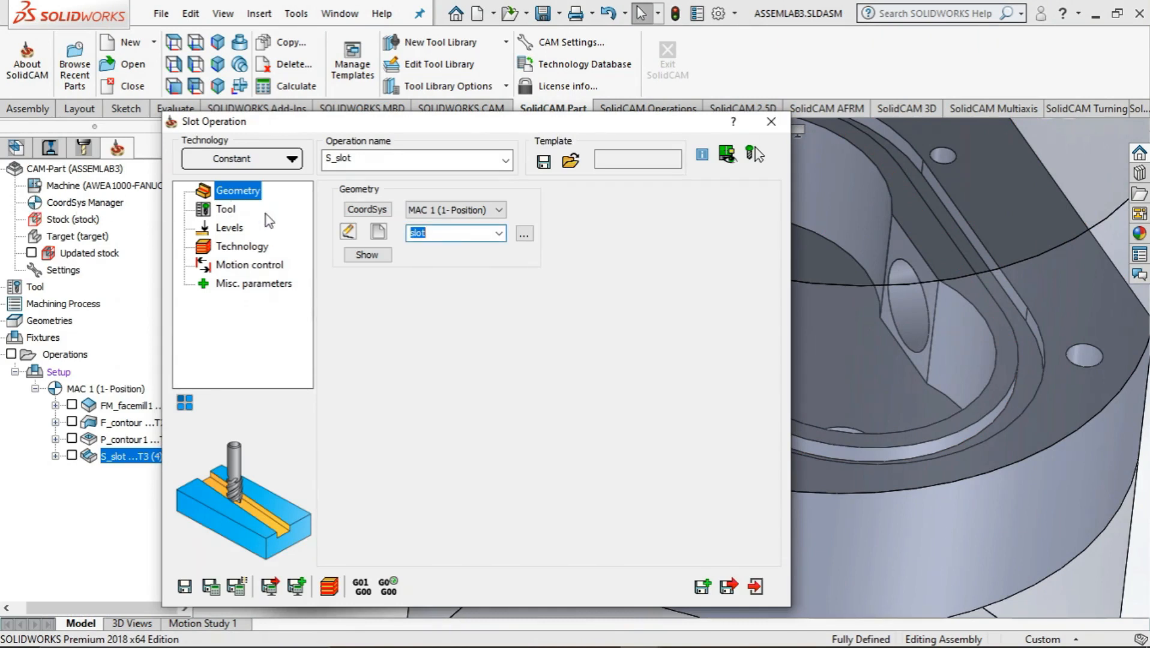
Set the slot operation's upper milling level to -30 by picking the rim face around the cavity
left_click(227, 213)
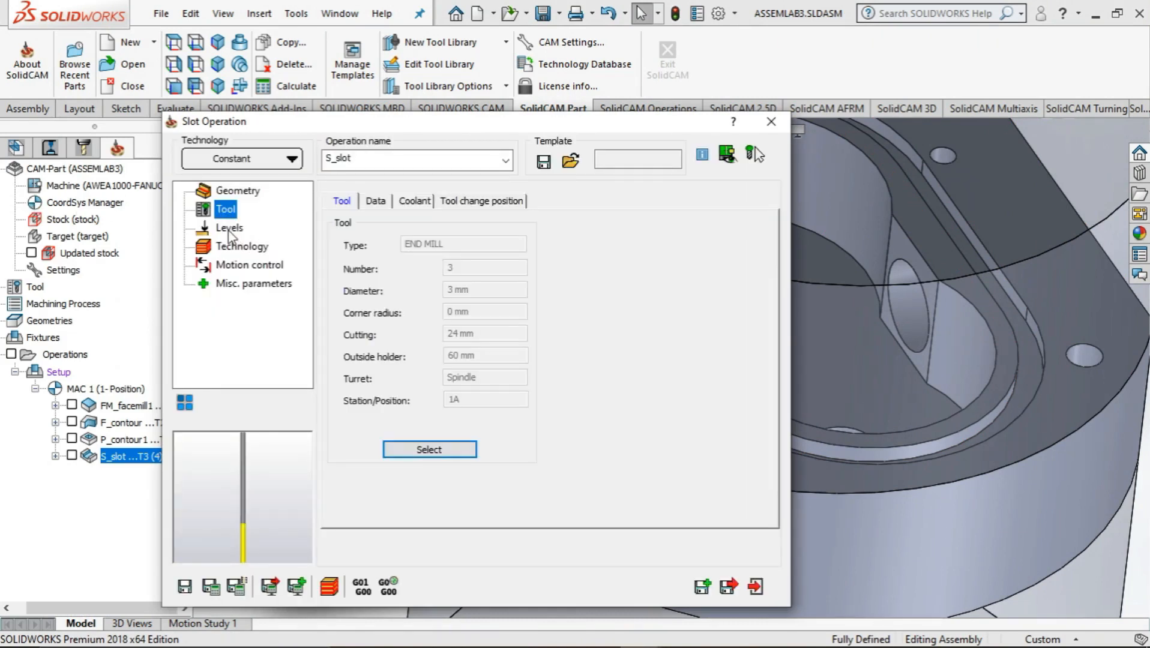
left_click(230, 231)
key("Up")
left_click(230, 231)
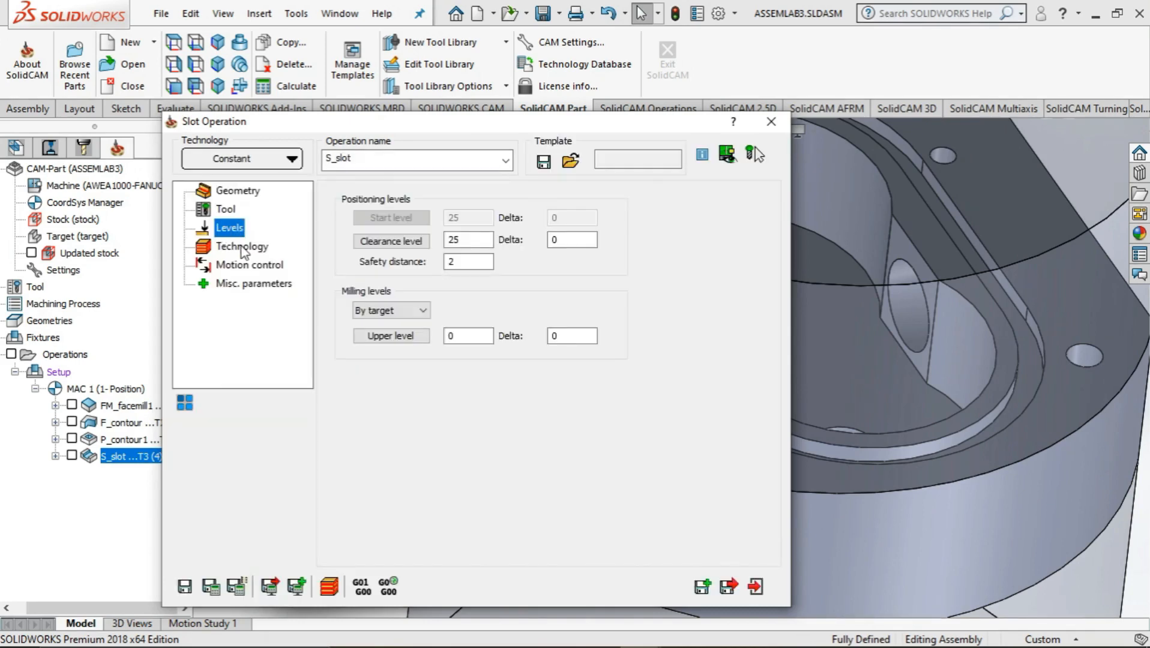
left_click(392, 336)
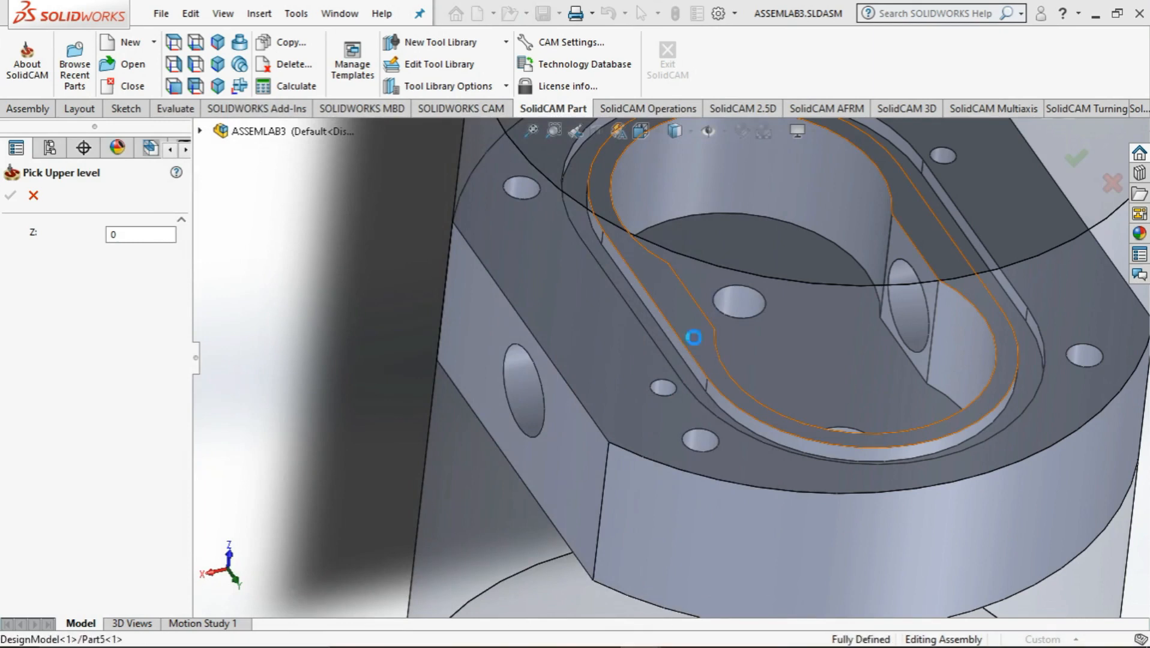
left_click(694, 337)
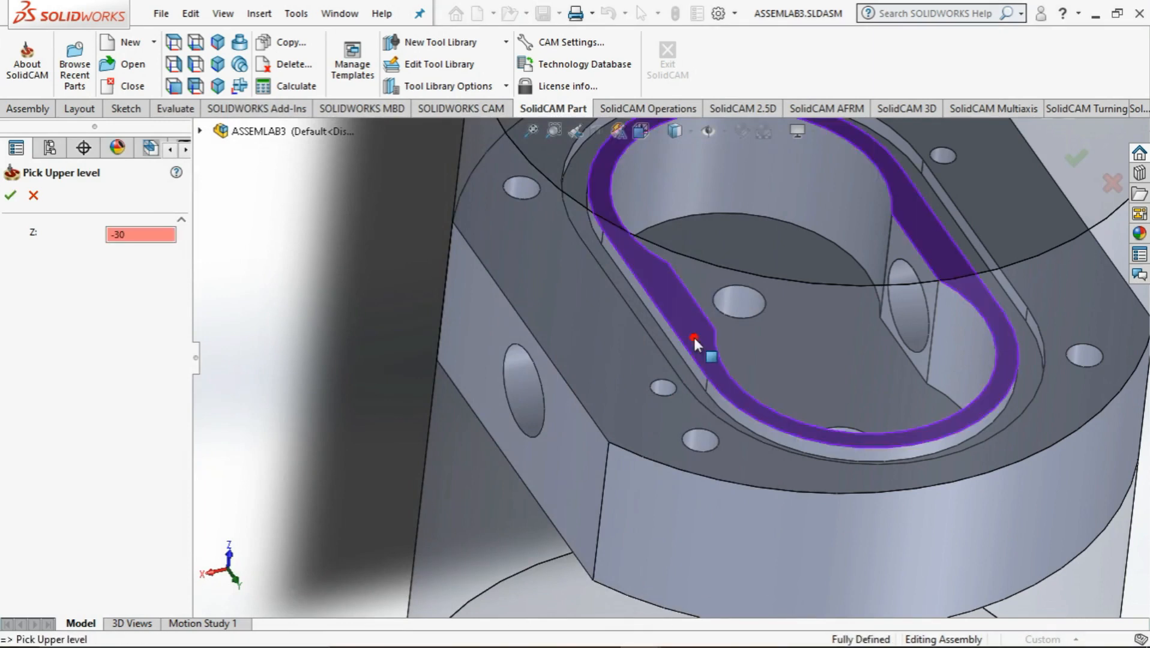
left_click(8, 196)
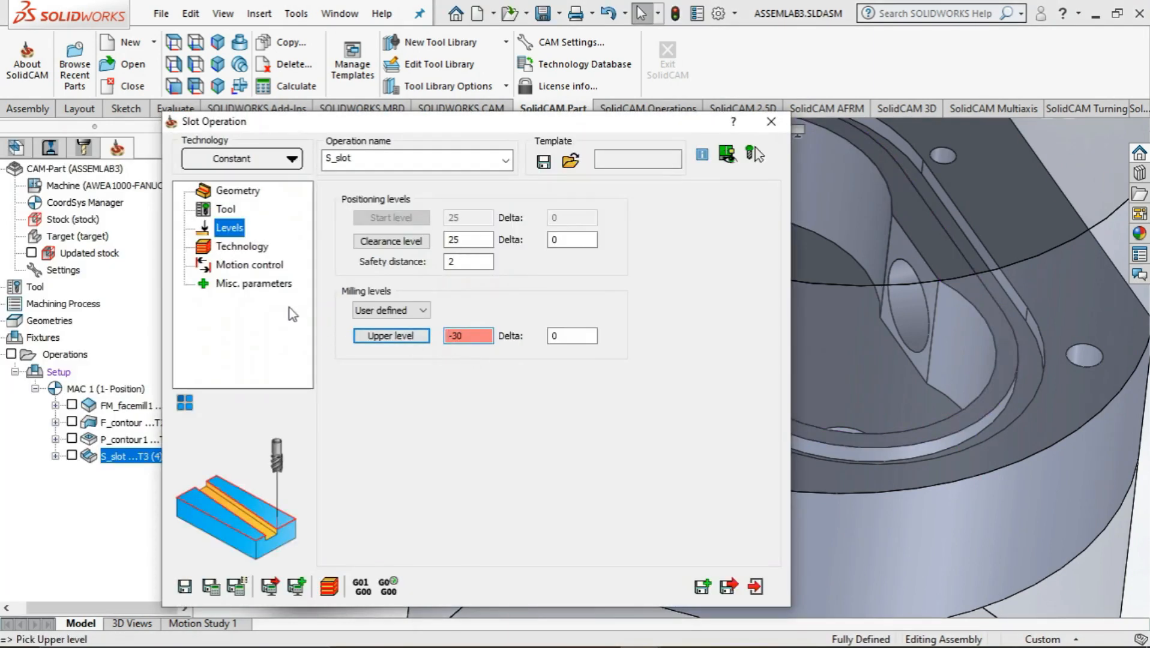
Set the slot depth to 2 by picking the groove floor at Z -32 as the lower level
left_click(240, 249)
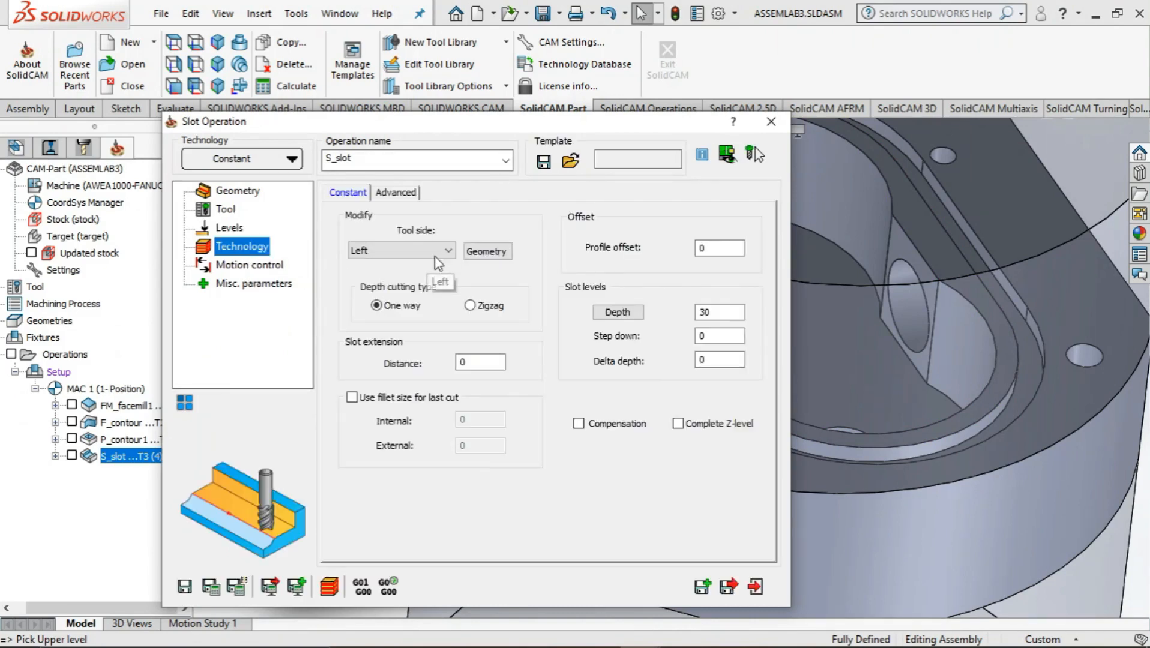
left_click(604, 314)
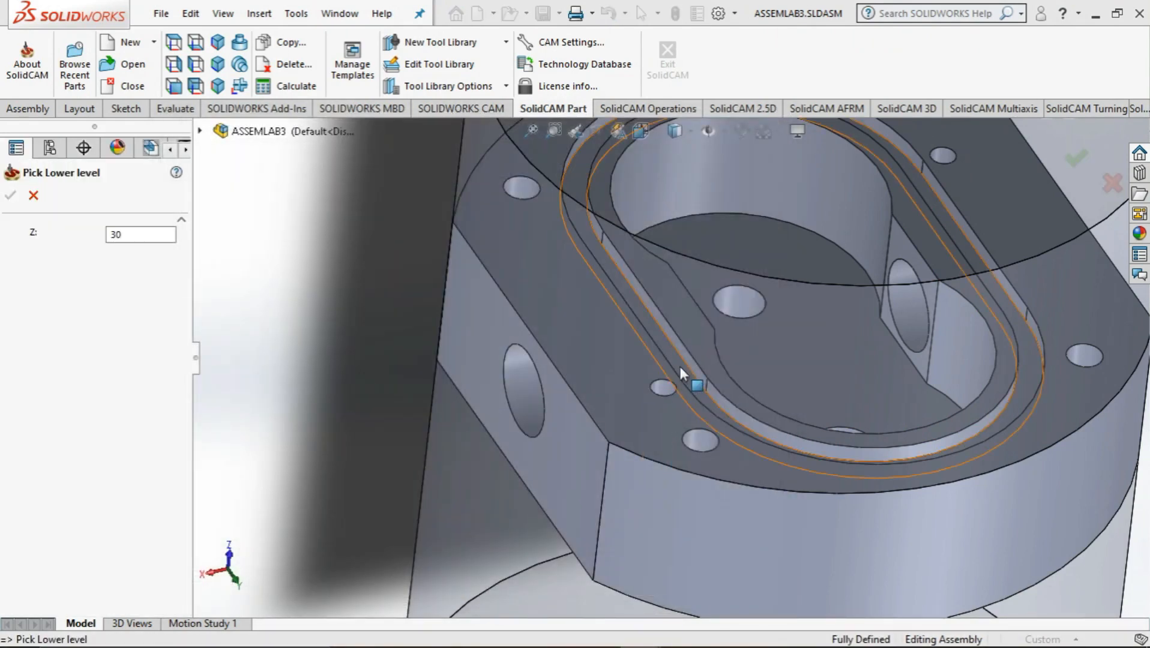
left_click(683, 366)
middle_click_drag(567, 420, 512, 425)
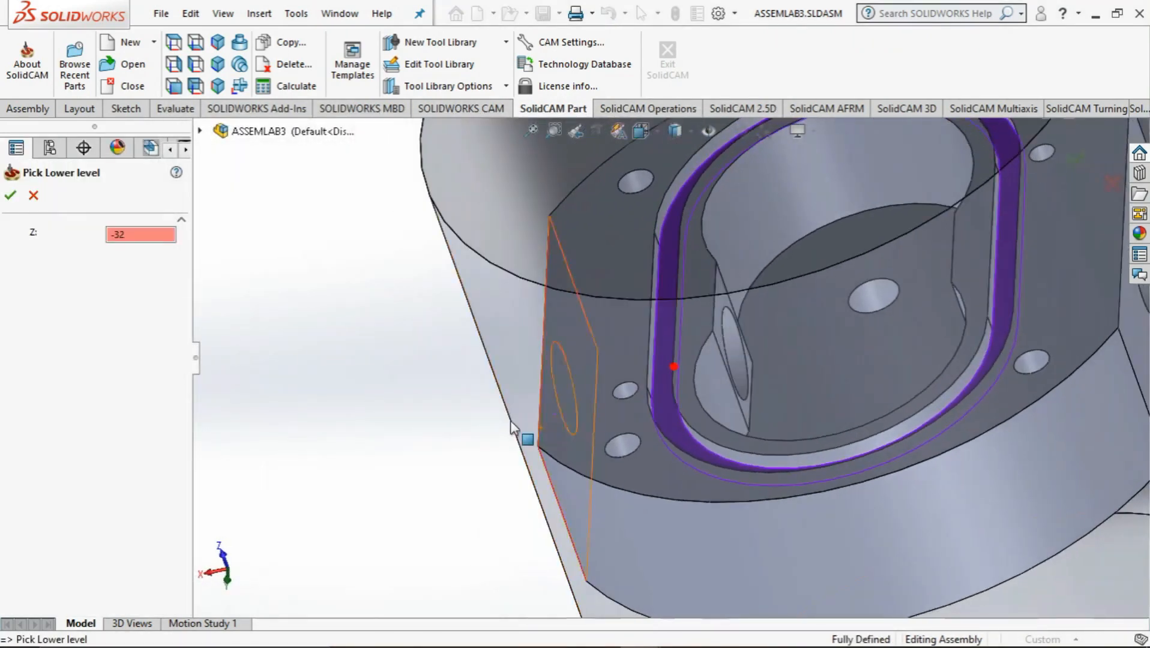
left_click(33, 196)
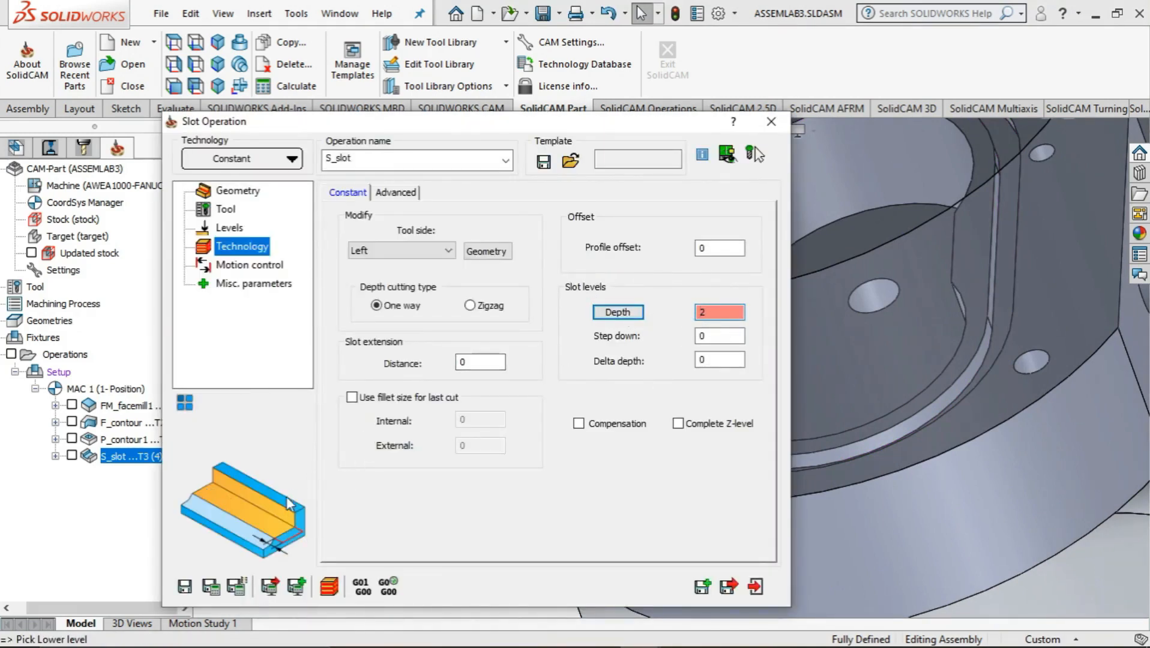
Save and calculate the updated slot operation, and run its Host CAD simulation on the pump body
left_click(212, 588)
left_click(327, 590)
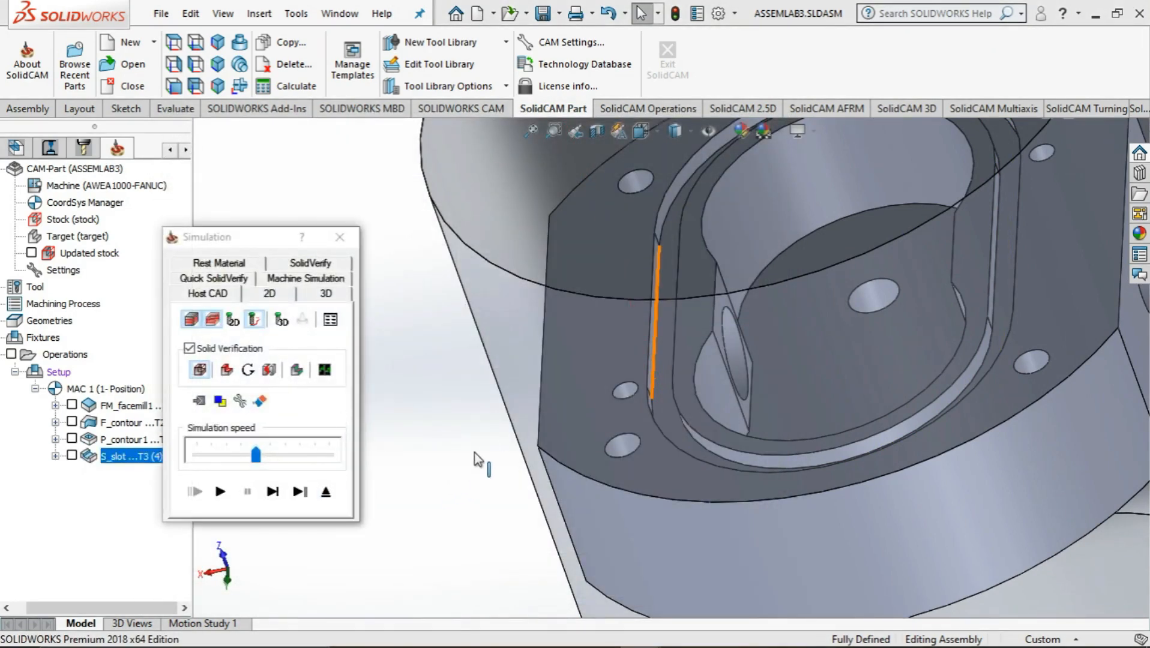
middle_click_drag(474, 451, 509, 425)
left_click(230, 493)
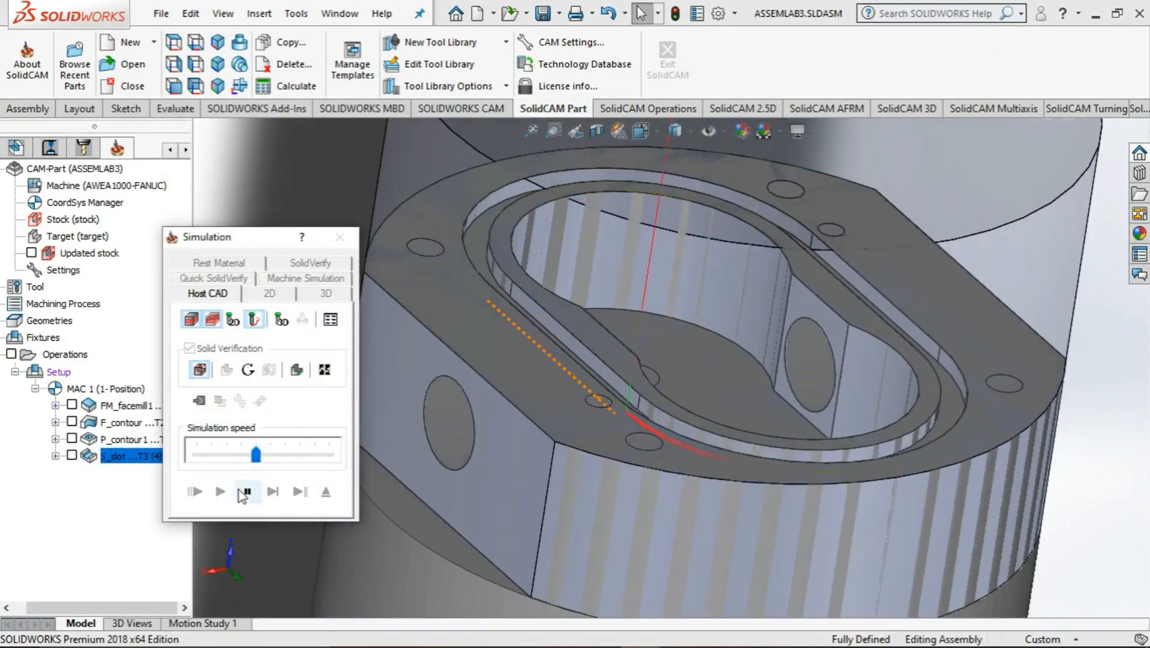
middle_click_drag(372, 474, 409, 474)
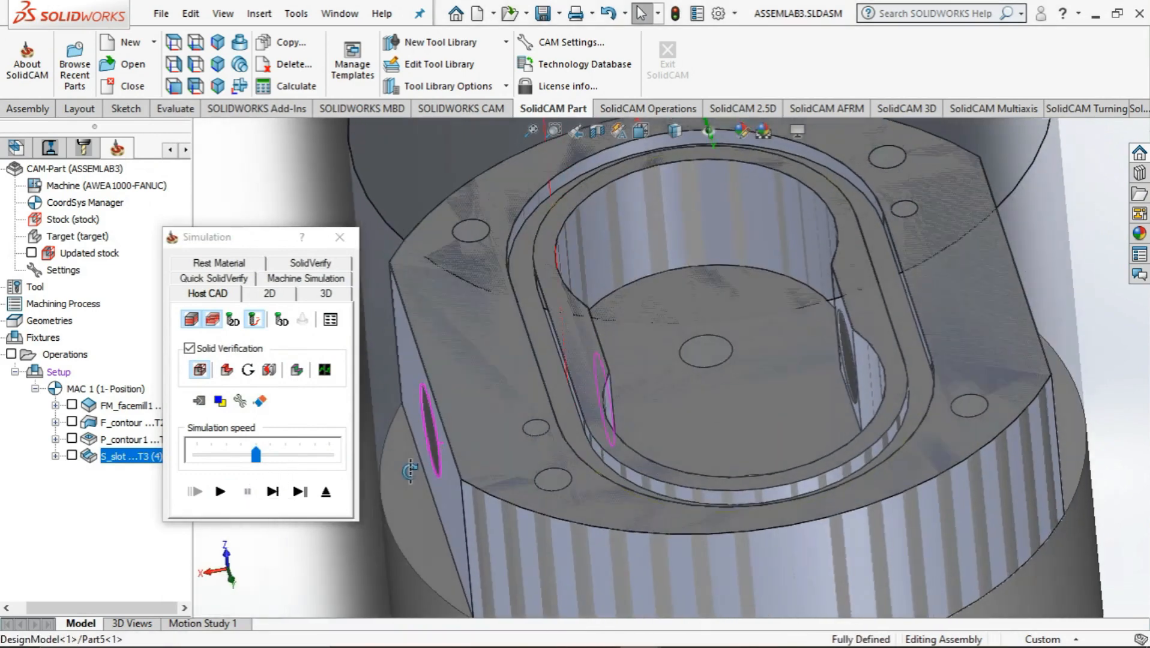
Replay the slot simulation at the lowest simulation speed and examine the machined groove
left_click(224, 370)
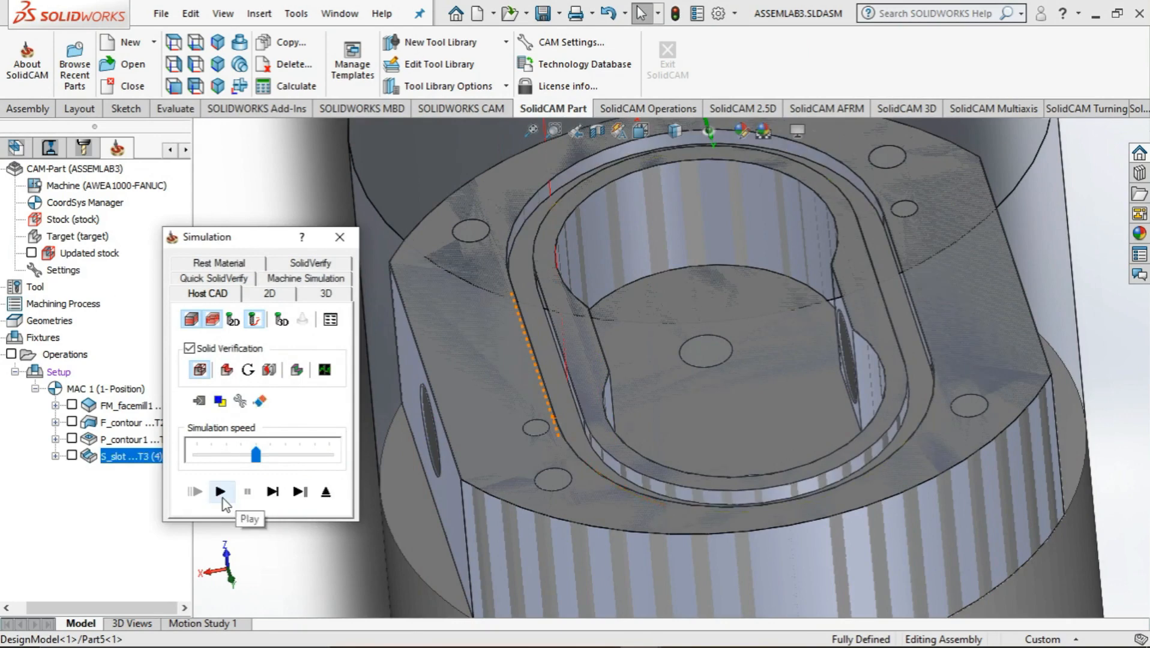
left_click(229, 455)
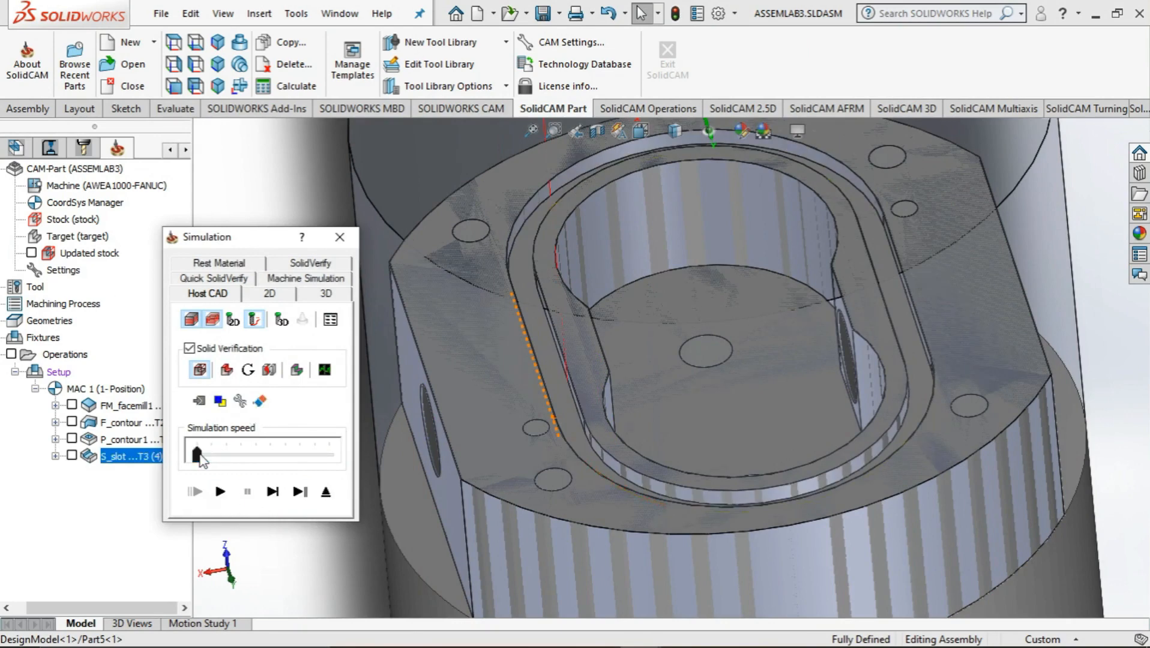
left_click(228, 494)
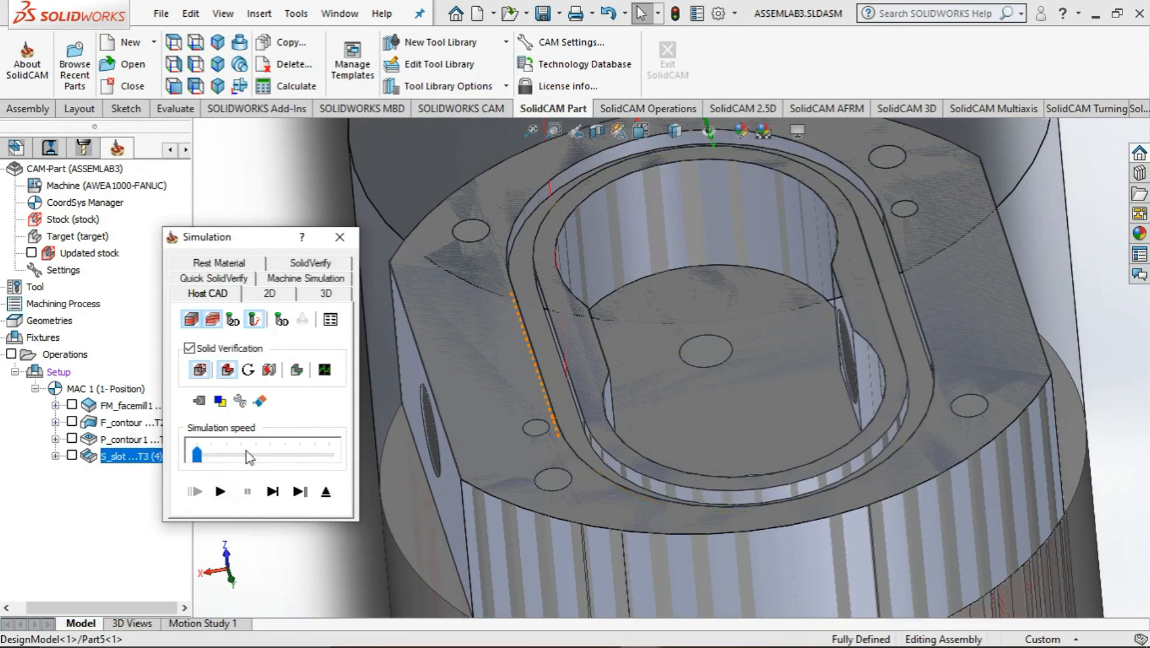
left_click(227, 489)
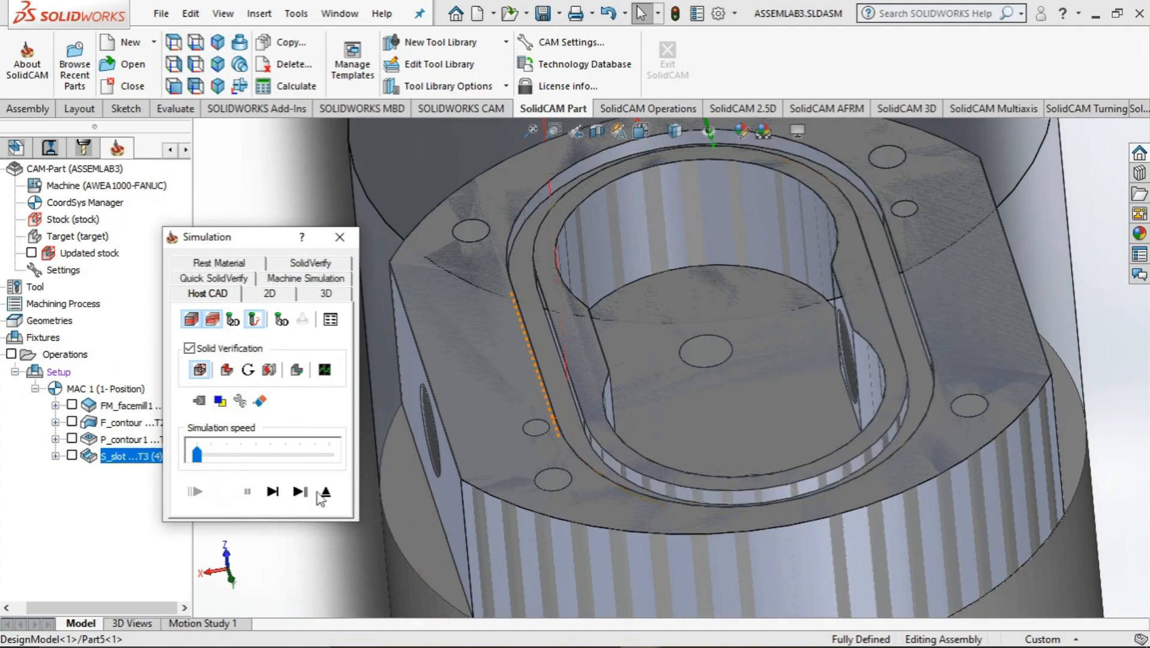
middle_click_drag(626, 484, 560, 468)
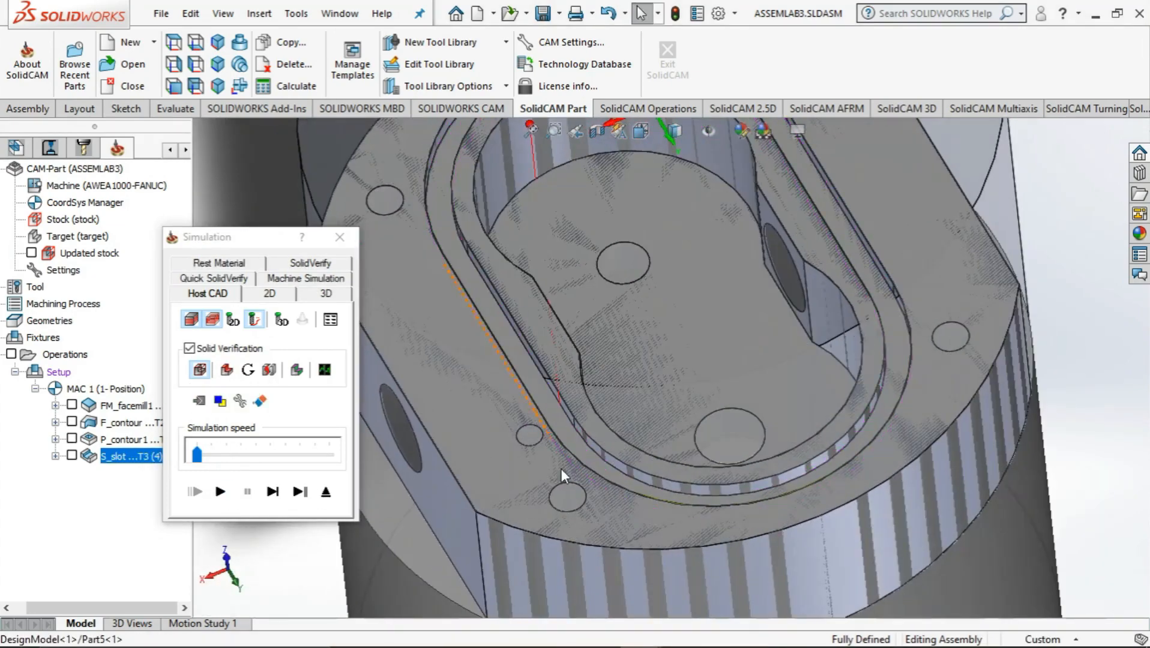
Close the simulation and exit the slot operation, returning to the full model with its holes in view
left_click(340, 237)
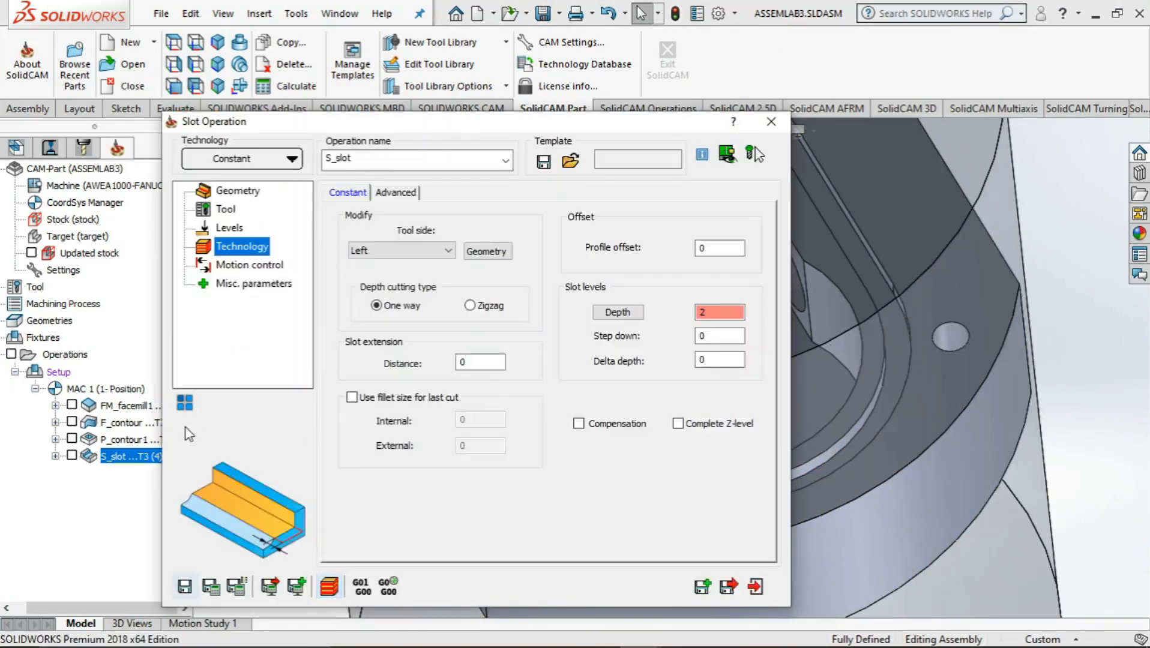
left_click(758, 590)
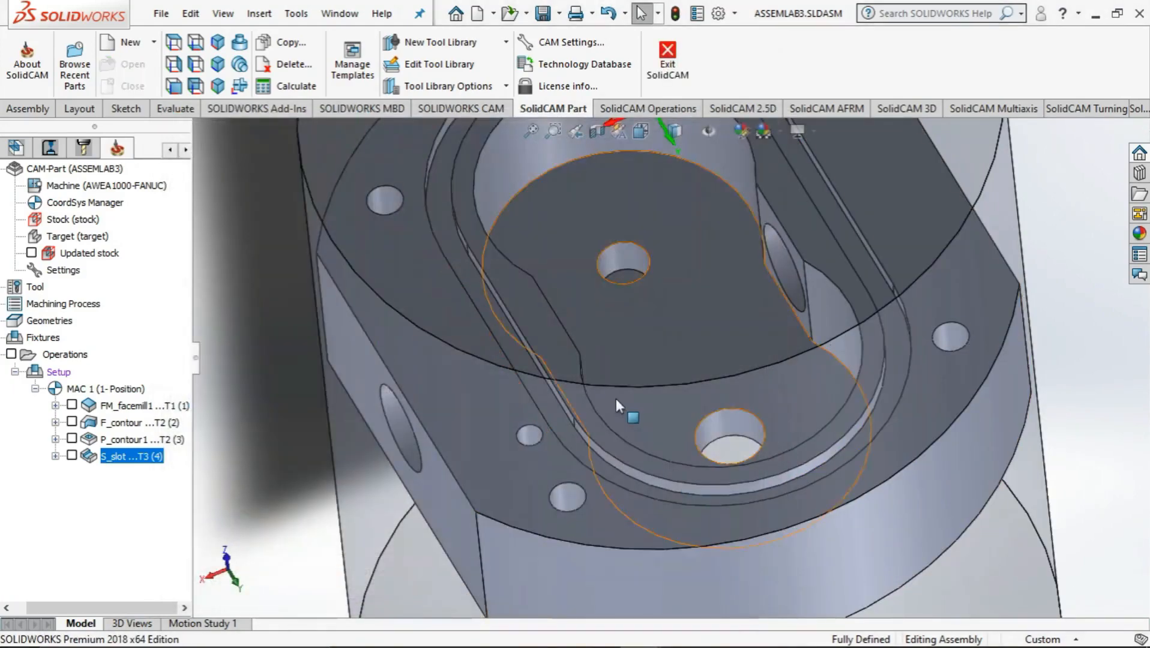
scroll(582, 378, "up", 2)
middle_click_drag(552, 376, 545, 408)
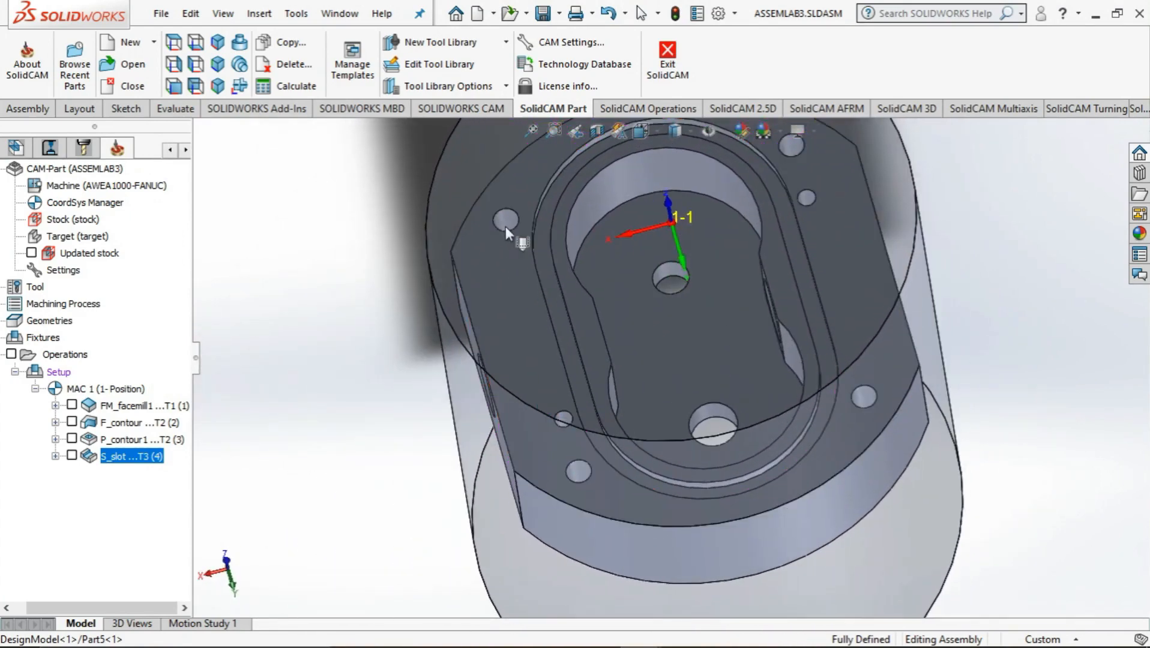
Add a new drilling operation to the CAM operations for the holes in the pump body's upper face
scroll(665, 300, "up", 2)
scroll(665, 300, "down", 3)
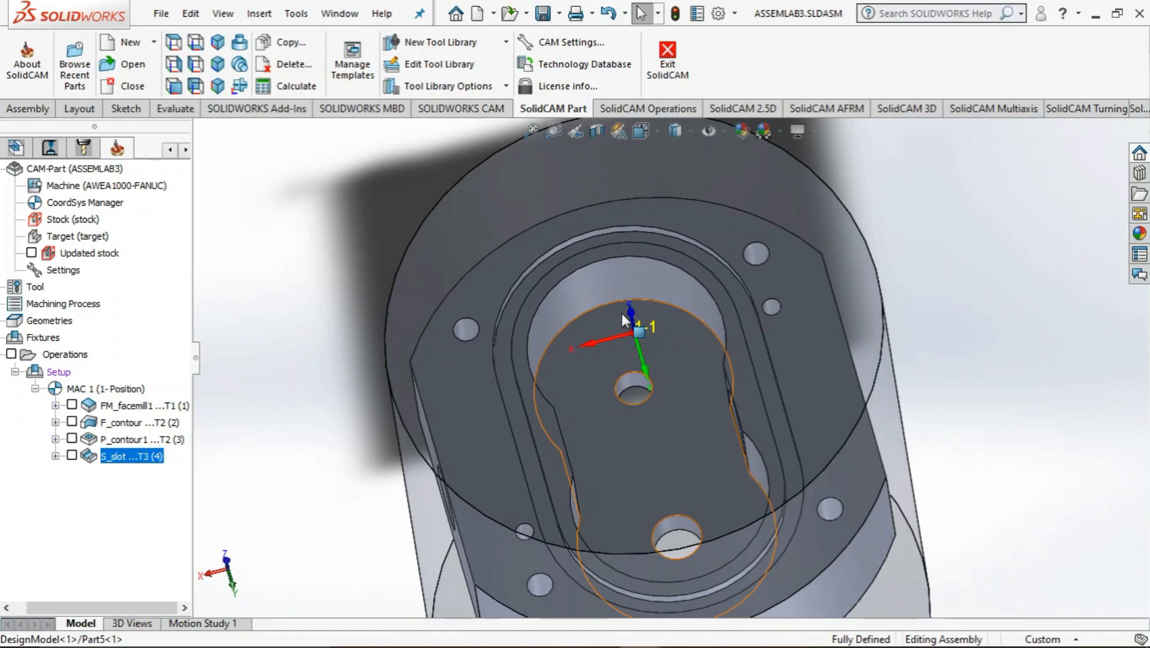
middle_click_drag(718, 379, 620, 403)
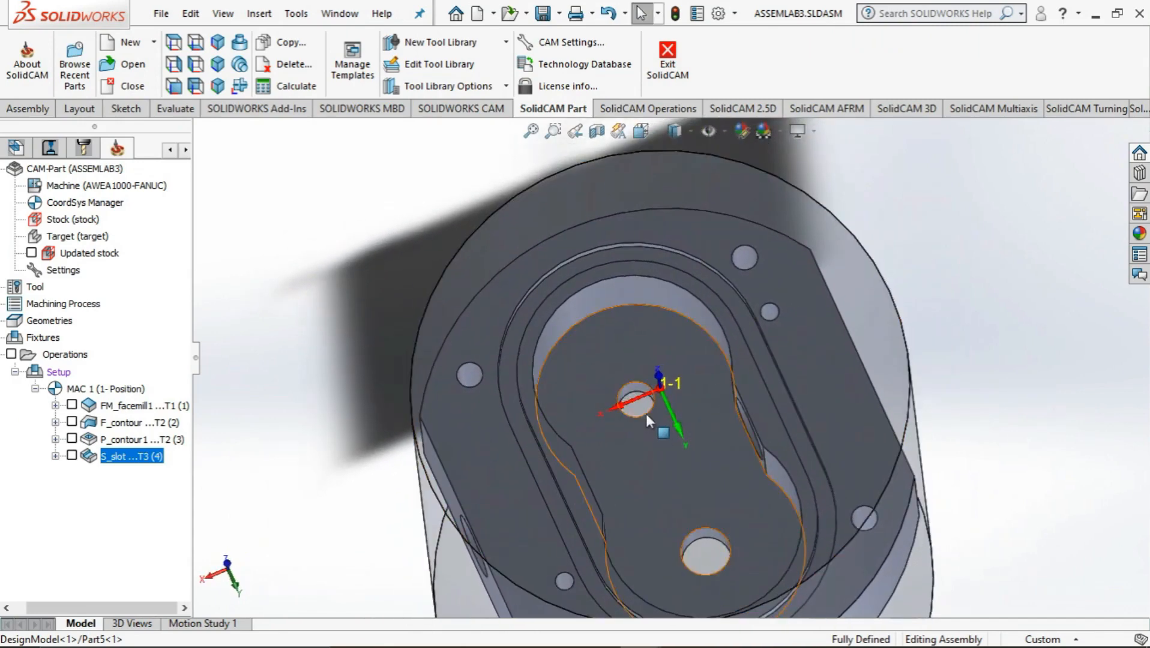
middle_click_drag(754, 508, 579, 368)
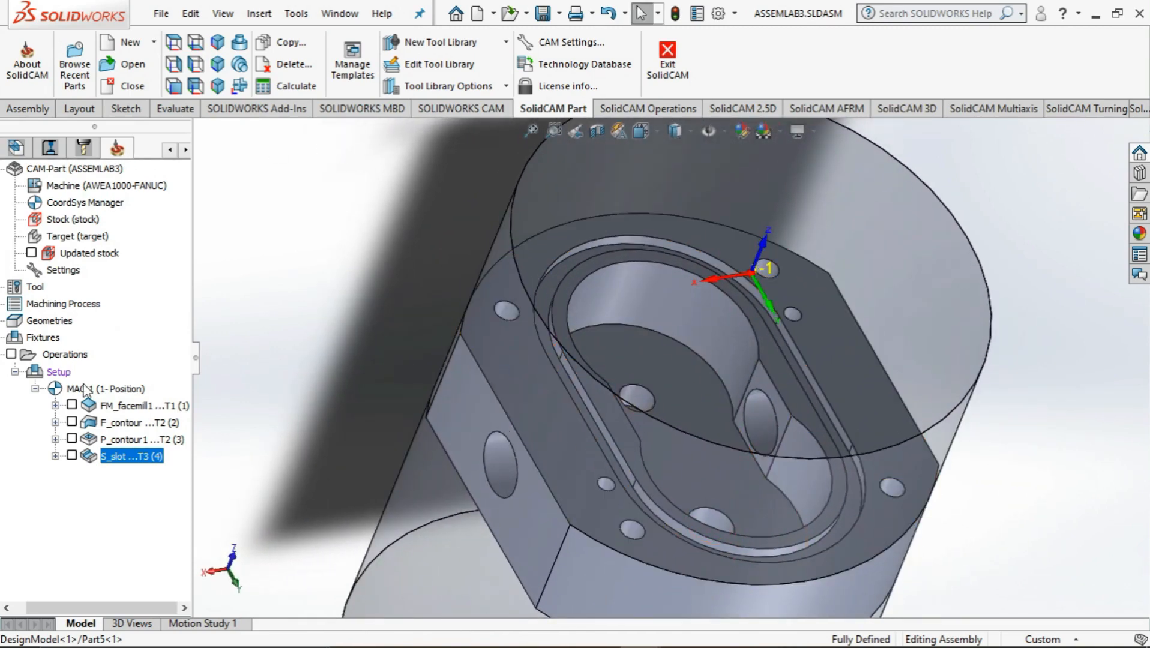
right_click(86, 359)
mouse_move(303, 230)
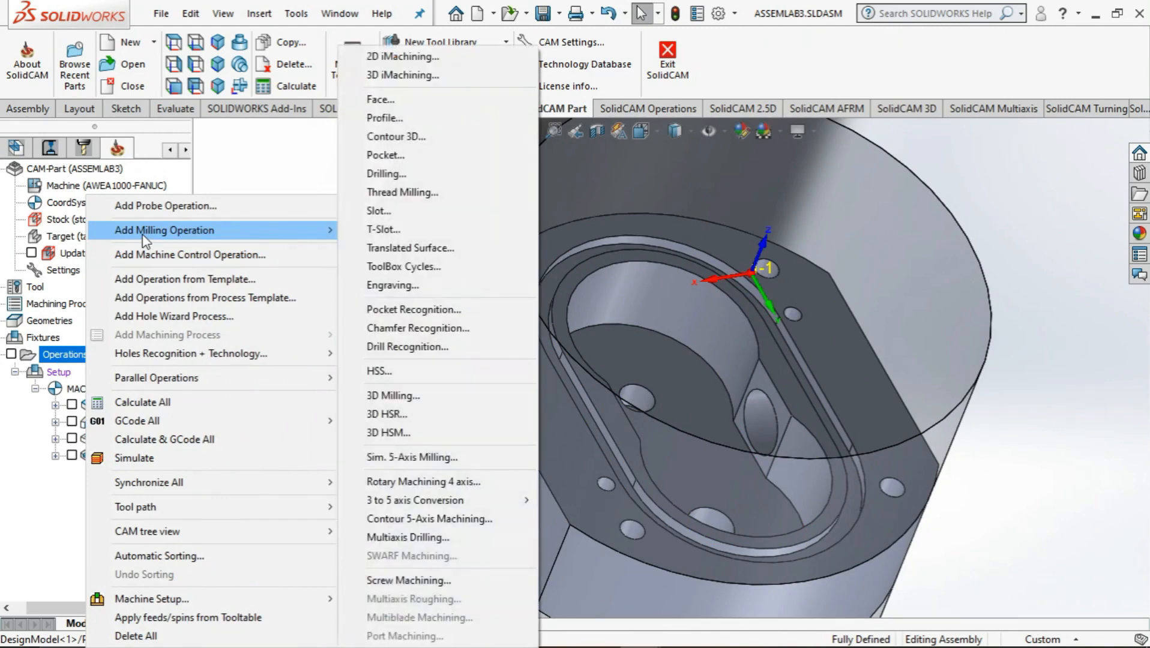
left_click(391, 175)
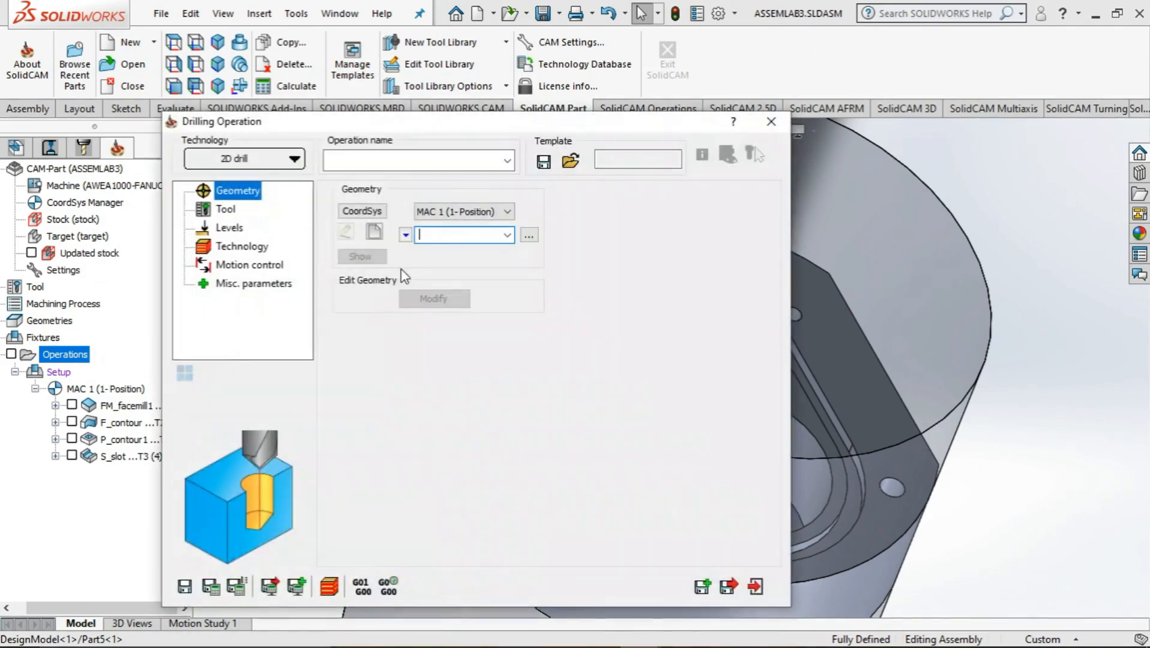
Define new drill geometry from the four 4.2 mm and two 3 mm holes around the groove, using multi-position selection
left_click(374, 234)
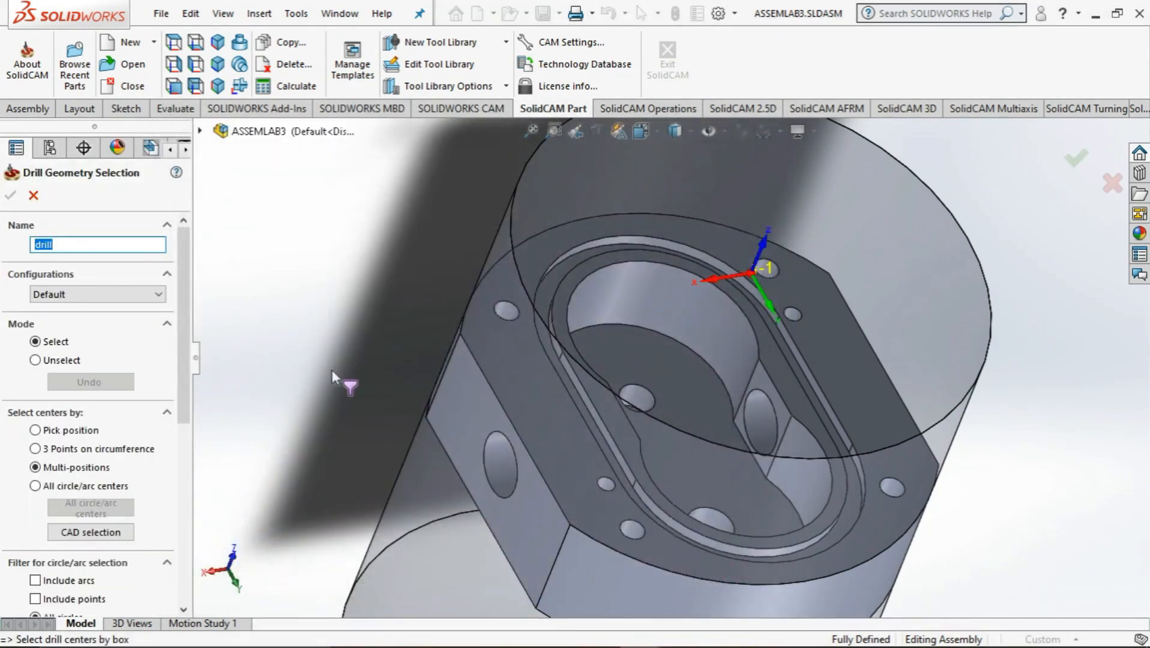
middle_click_drag(331, 370, 690, 456)
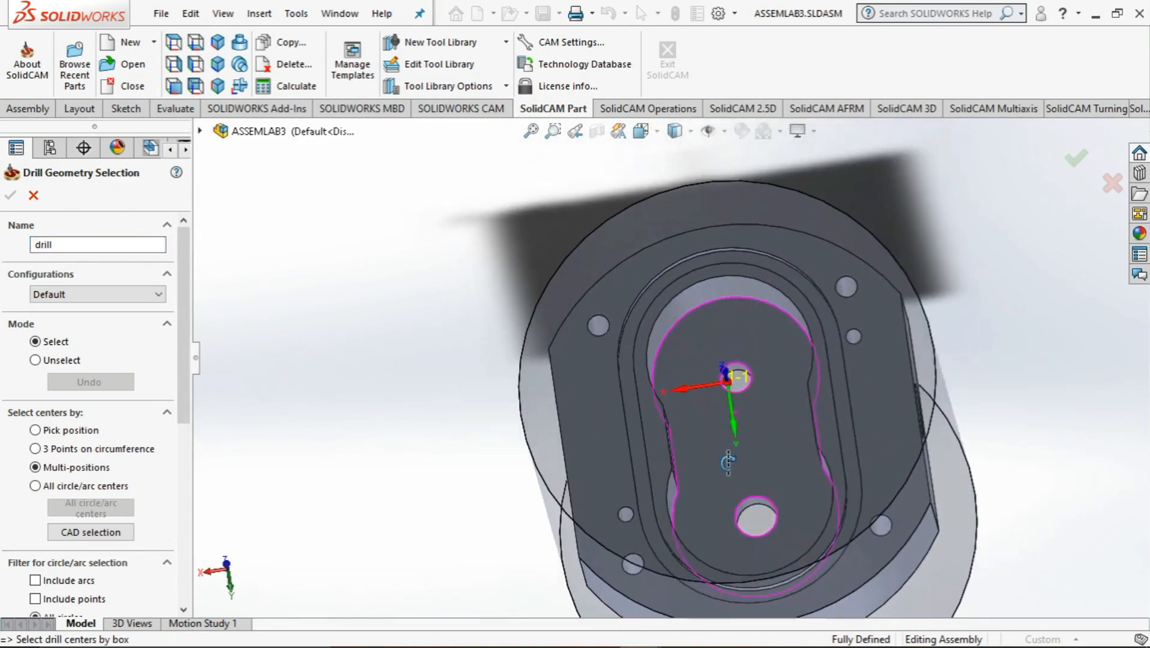
left_click(637, 558)
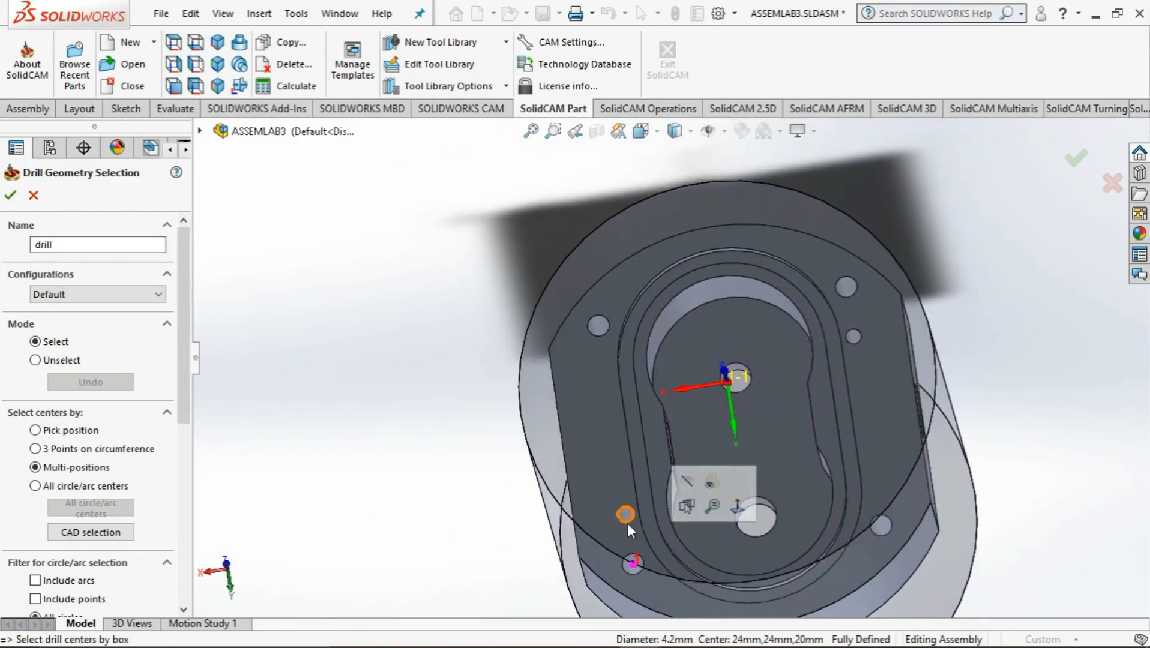
left_click(627, 523)
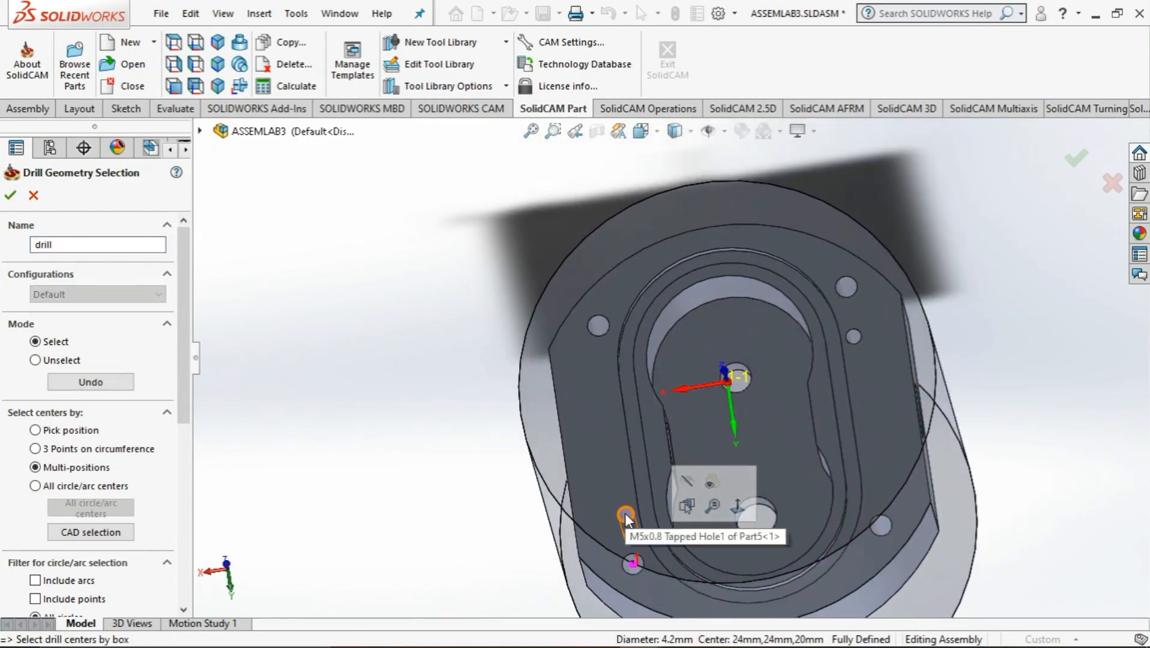
left_click(599, 326)
left_click(855, 317)
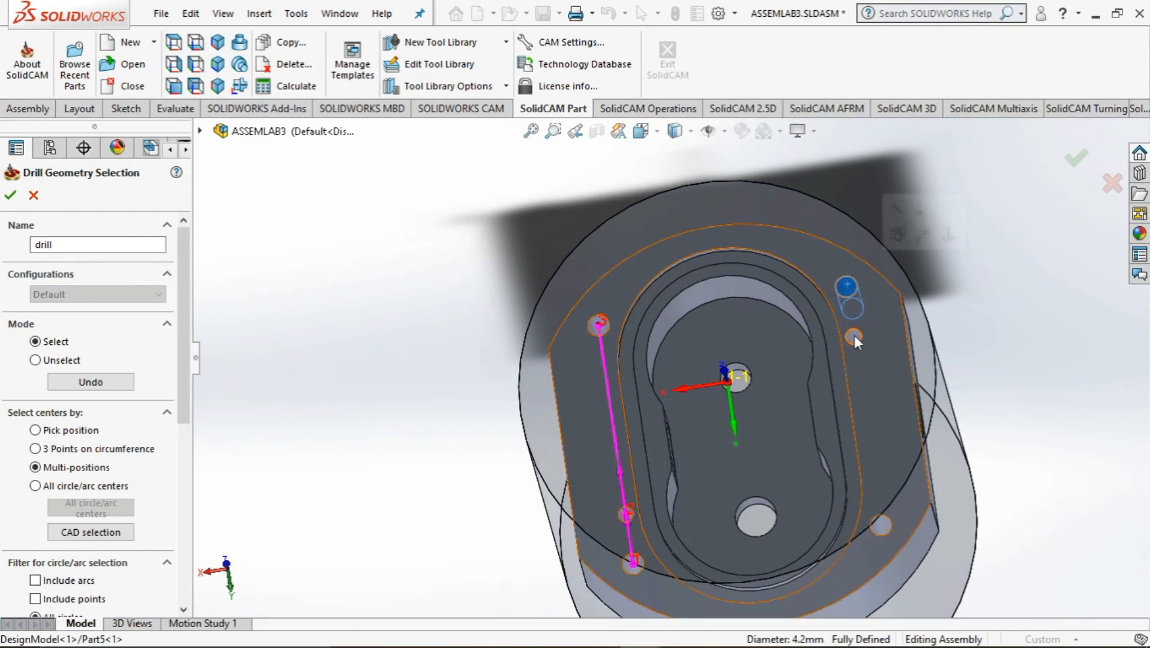
left_click(880, 523)
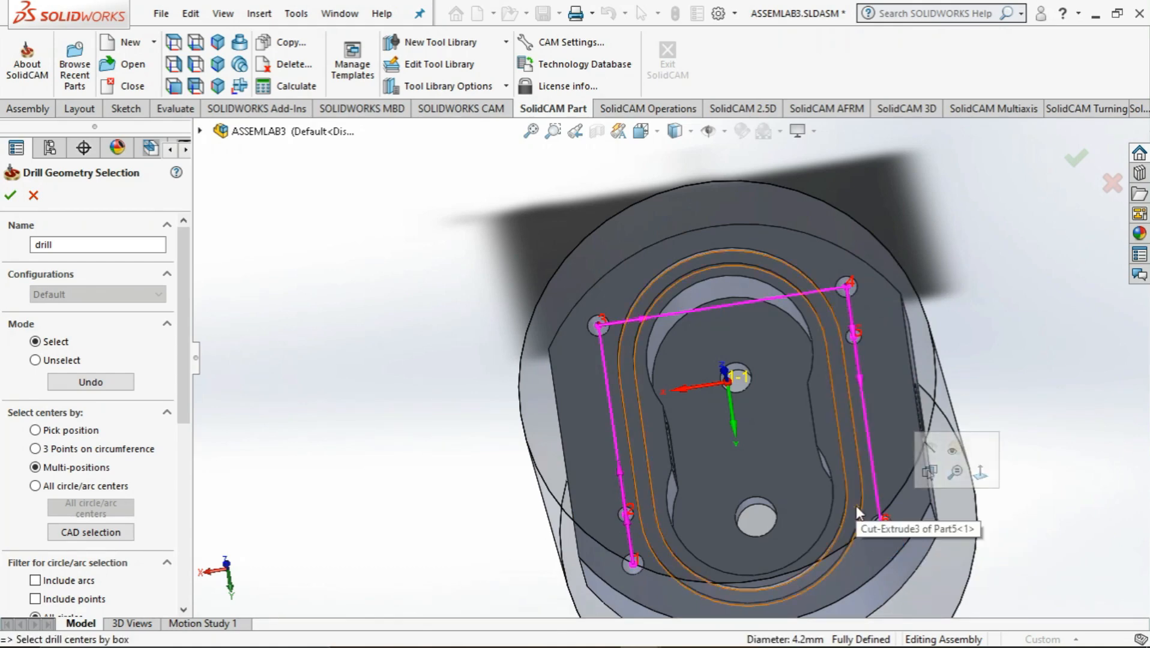
middle_click_drag(985, 342, 988, 273)
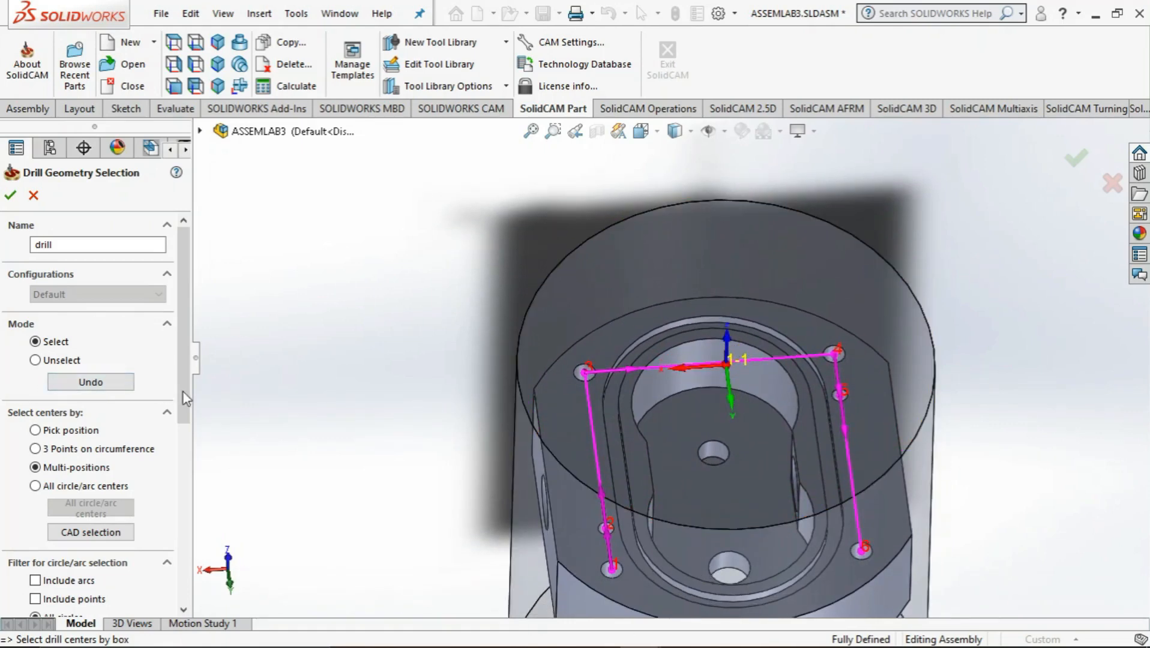
left_click_drag(182, 391, 210, 430)
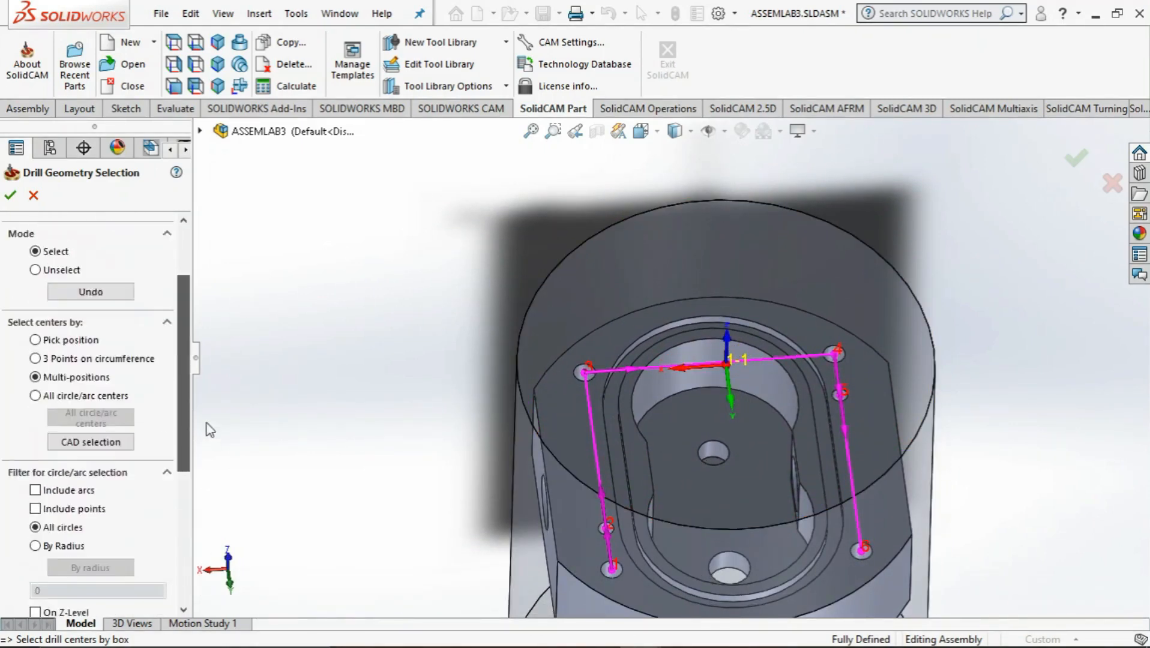
scroll(90, 330, "up", 3)
left_click(10, 194)
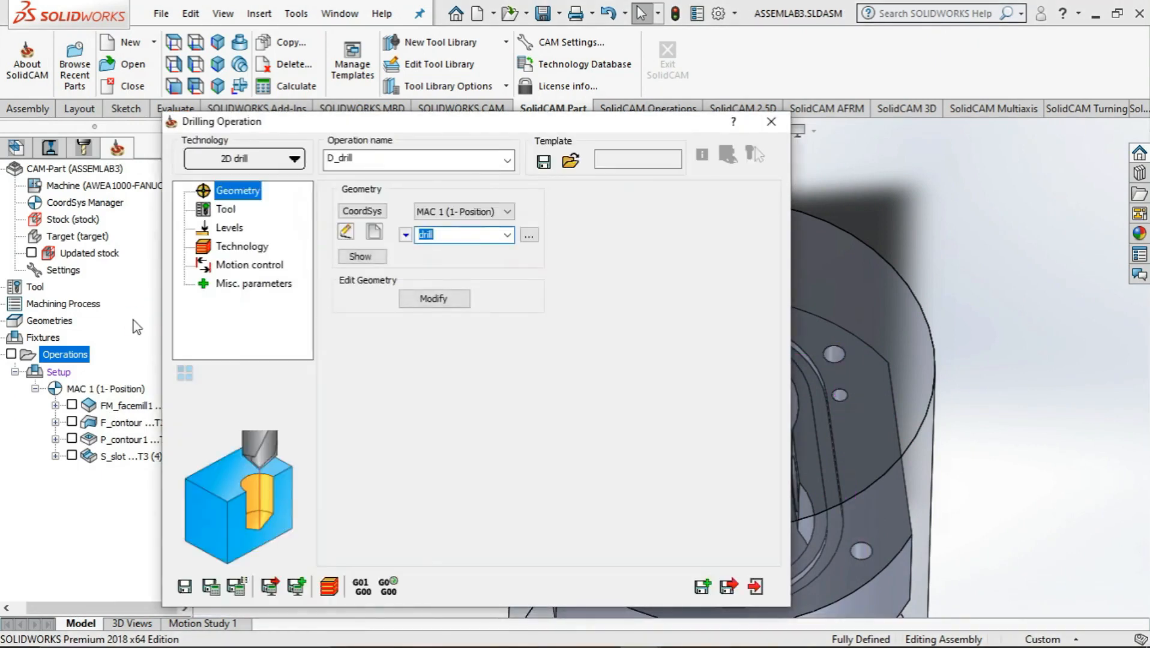
Open the drilling operation's tool settings and check the hole specifications in the CNC exercise 3.pdf drawing in Adobe Acrobat
left_click(222, 210)
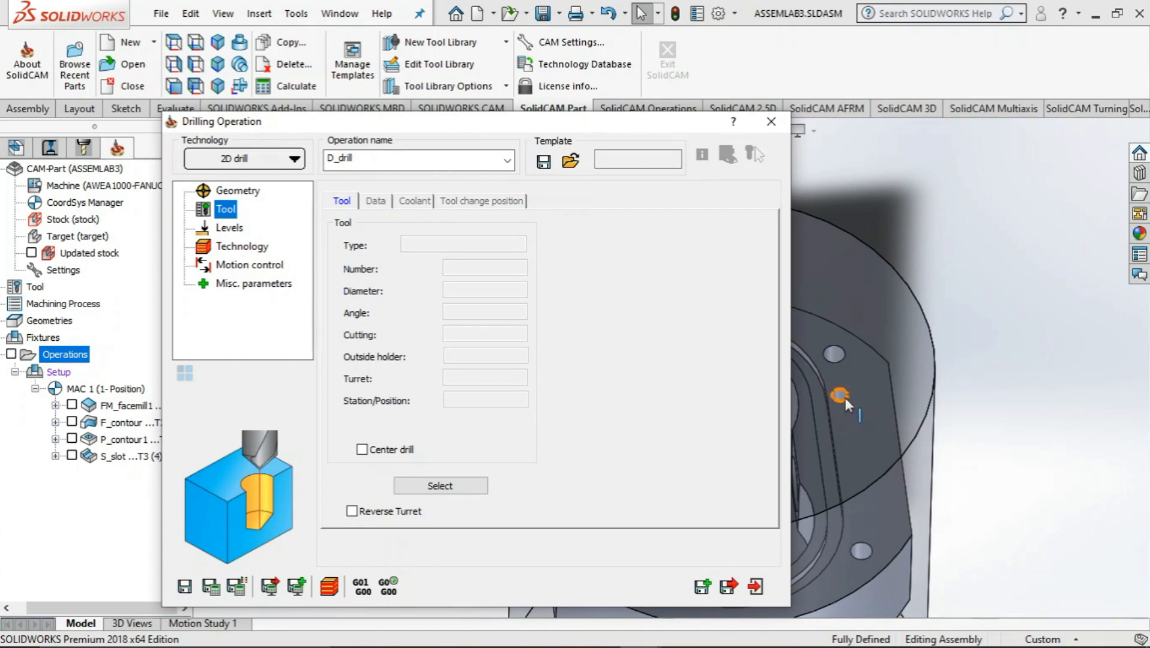
left_click(558, 630)
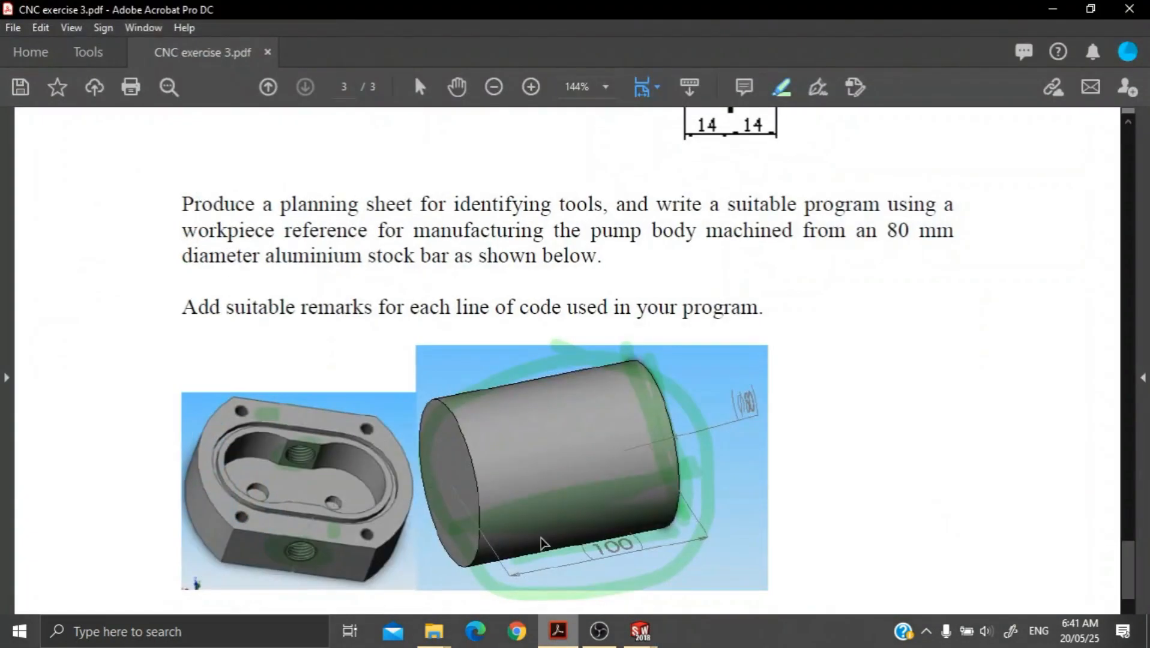
scroll(464, 437, "up", 8)
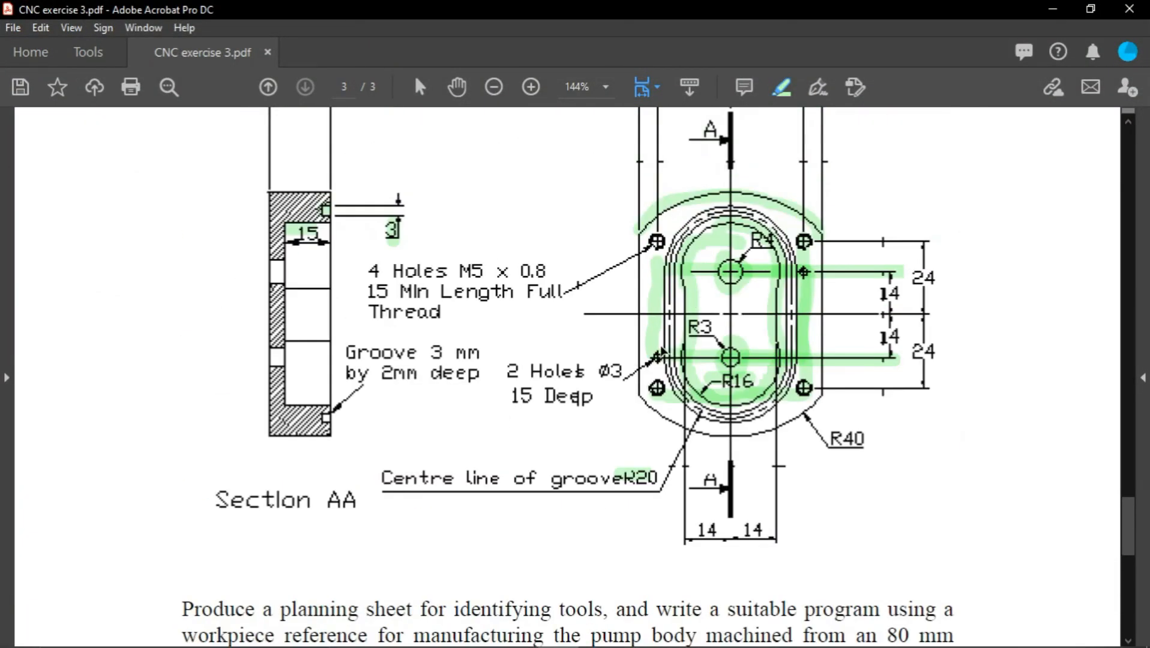
left_click(1056, 10)
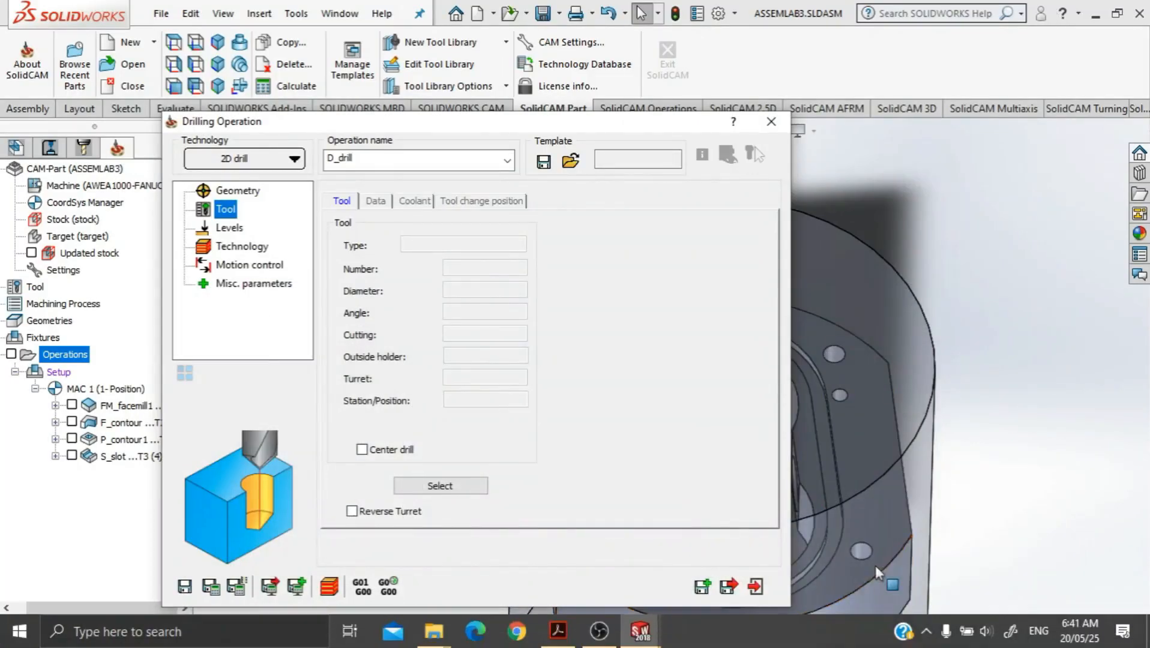
left_click(599, 630)
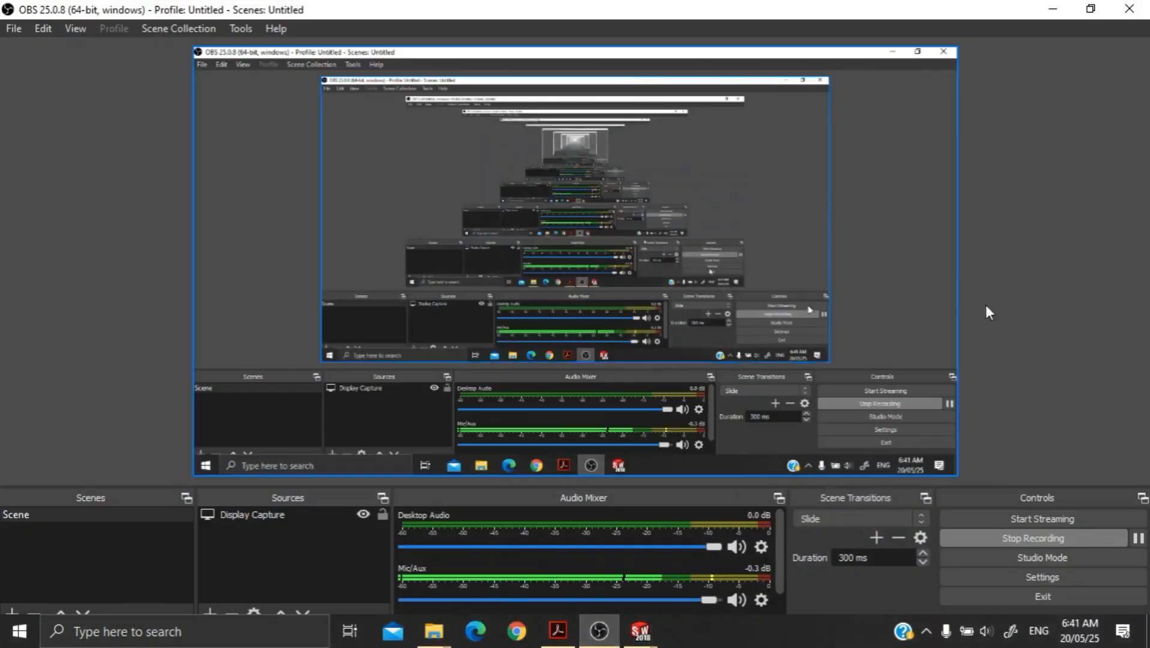
left_click(1052, 8)
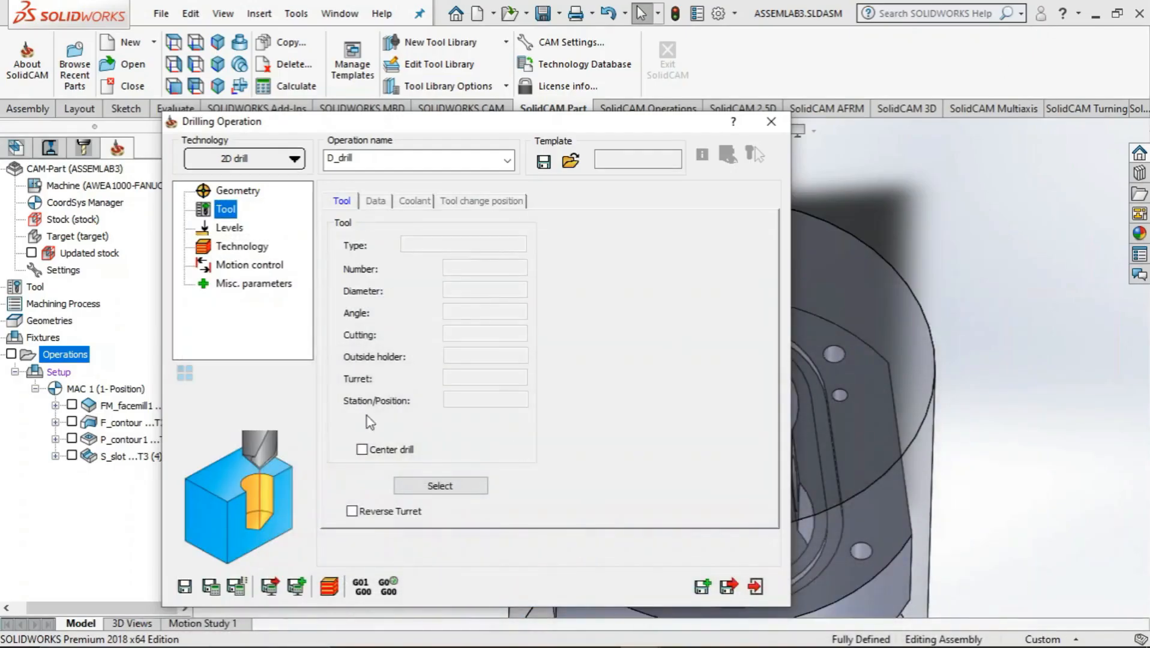
Add a drill tool with diameter 3 mm and arbor diameter 3 mm, and assign it to the drilling operation
left_click(435, 489)
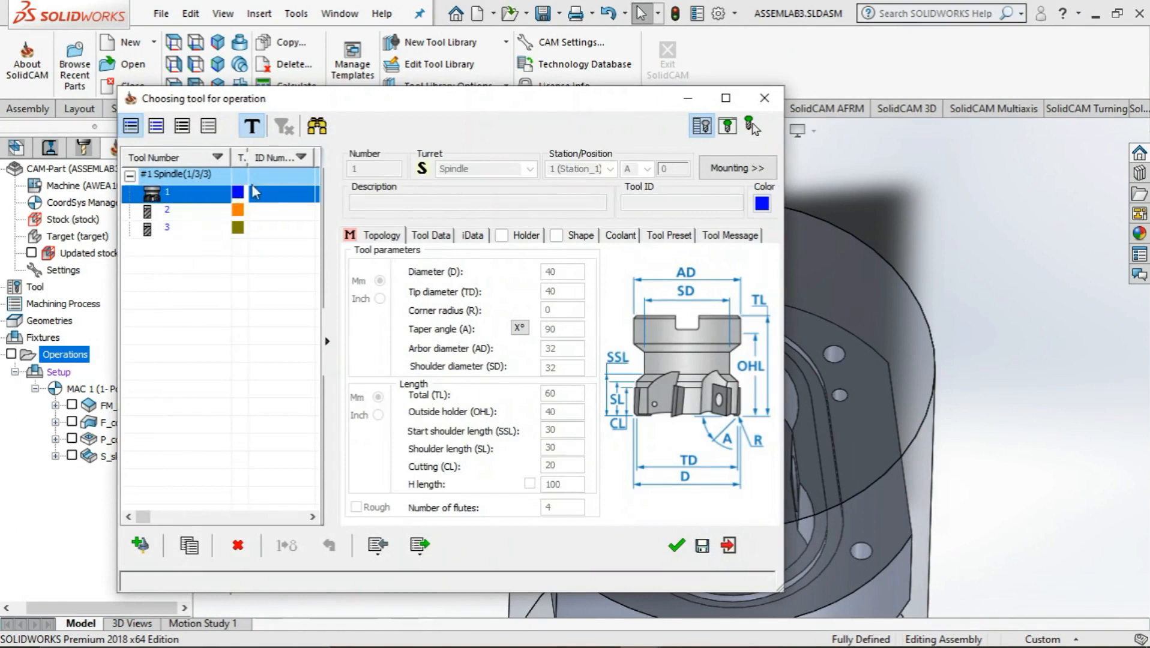
left_click(141, 545)
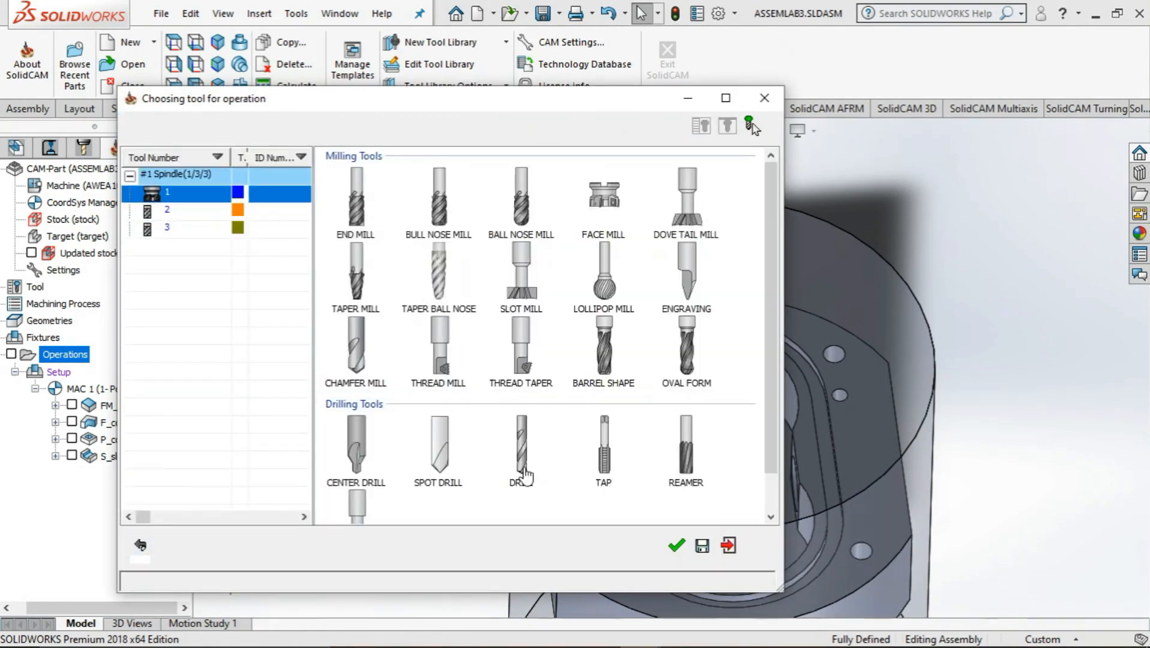
left_click(522, 462)
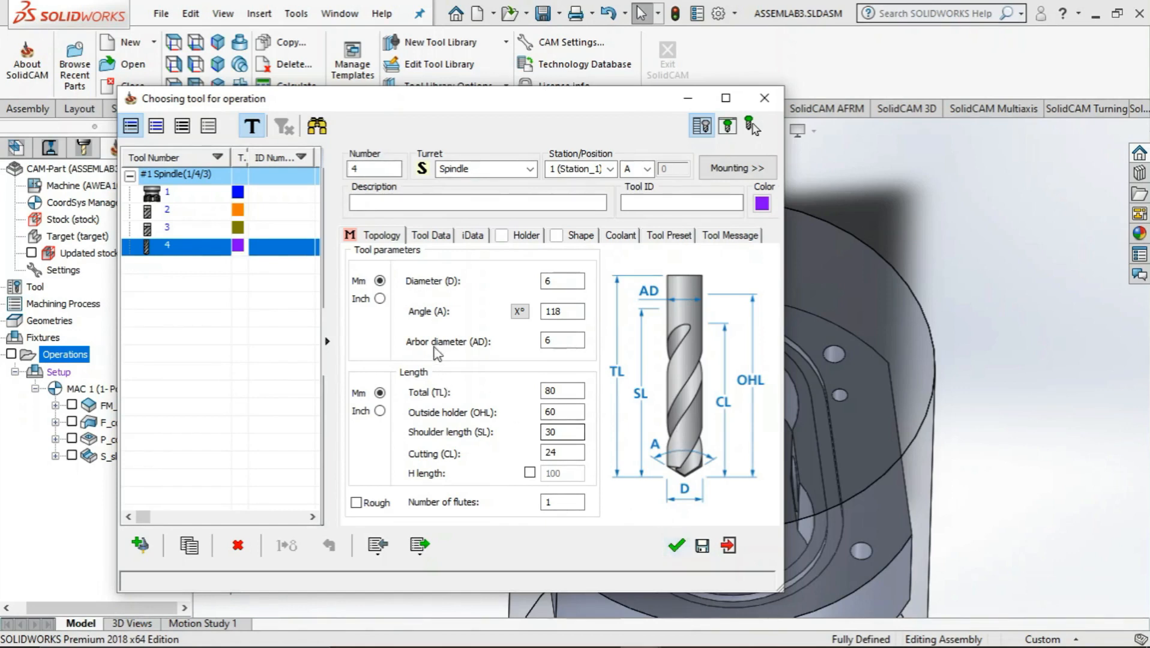
left_click(543, 282)
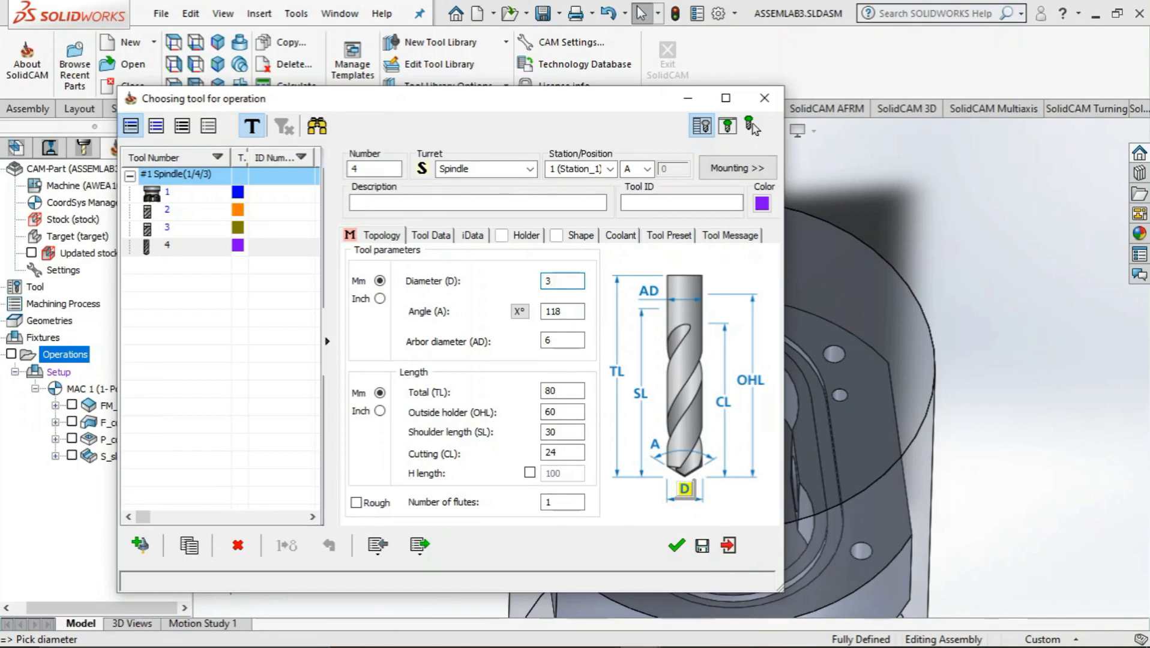
left_click(561, 342)
type("3")
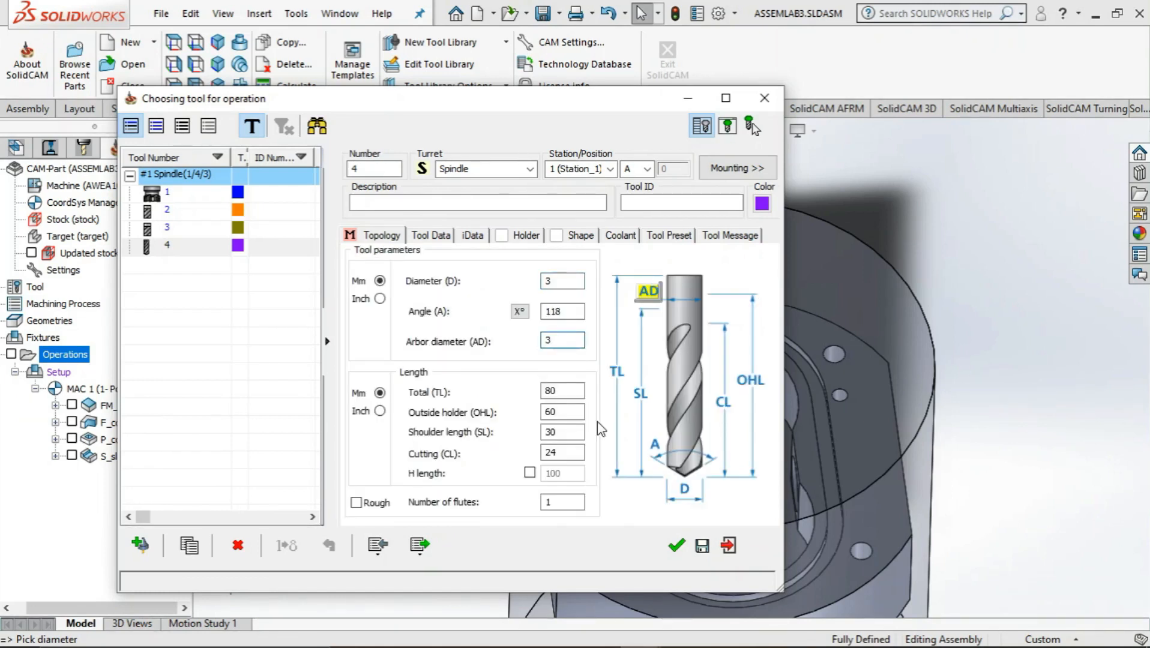
left_click(678, 547)
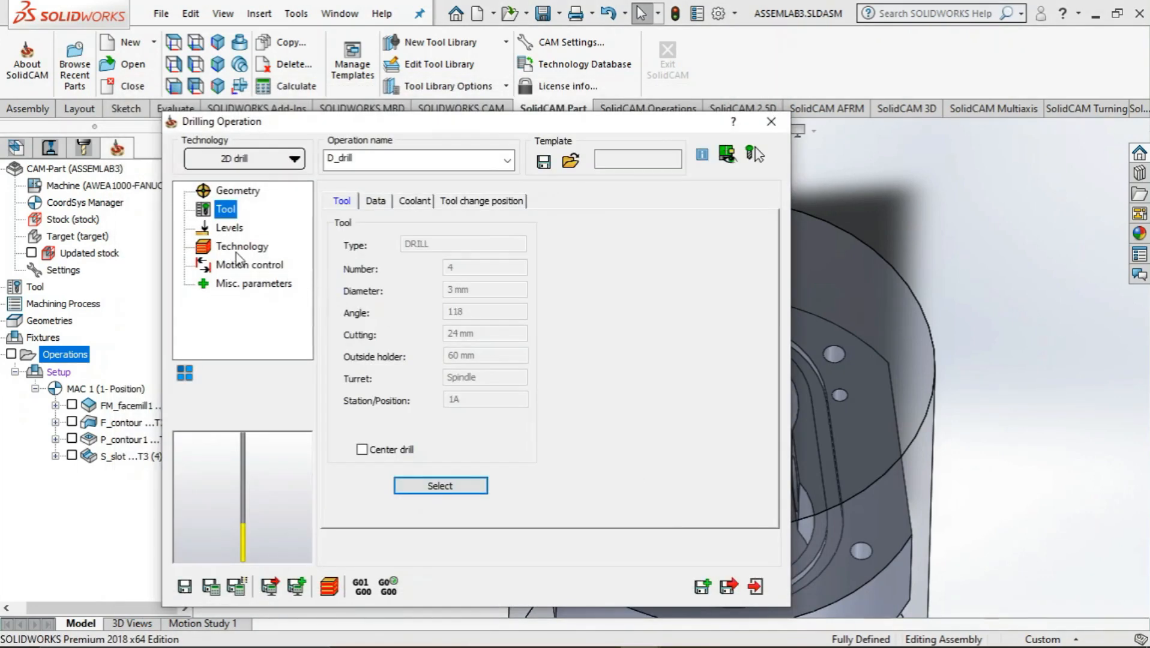
Set the milling levels to user defined and pick the pump body's upper face at Z -30 as the upper level
left_click(227, 230)
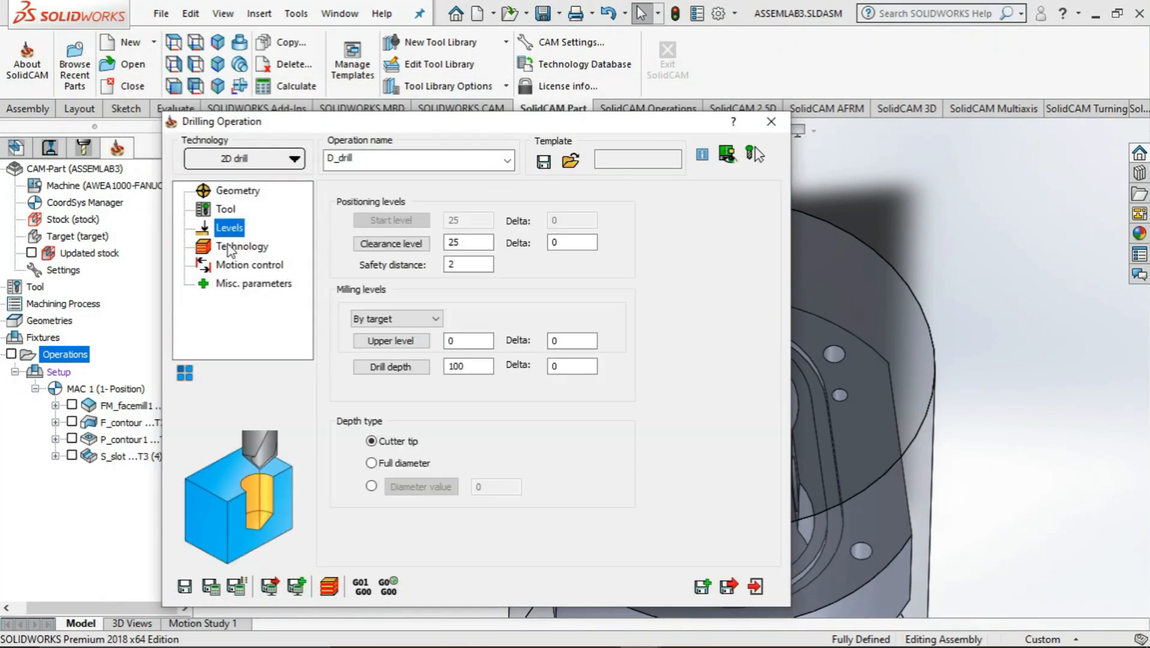
left_click(385, 319)
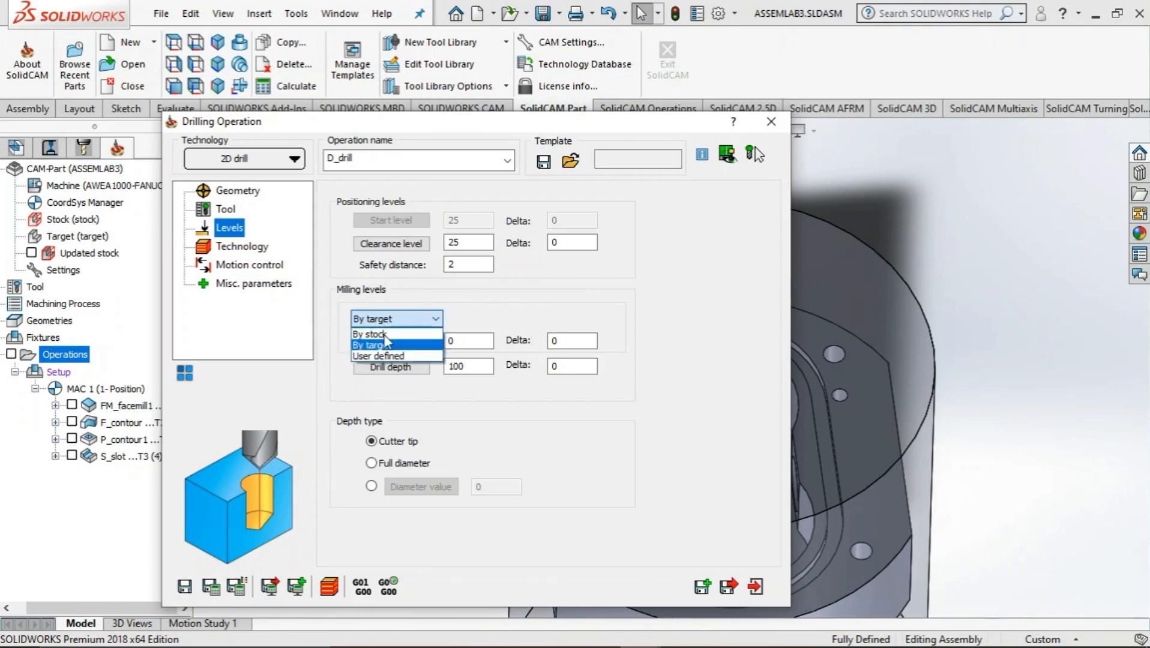
left_click(378, 353)
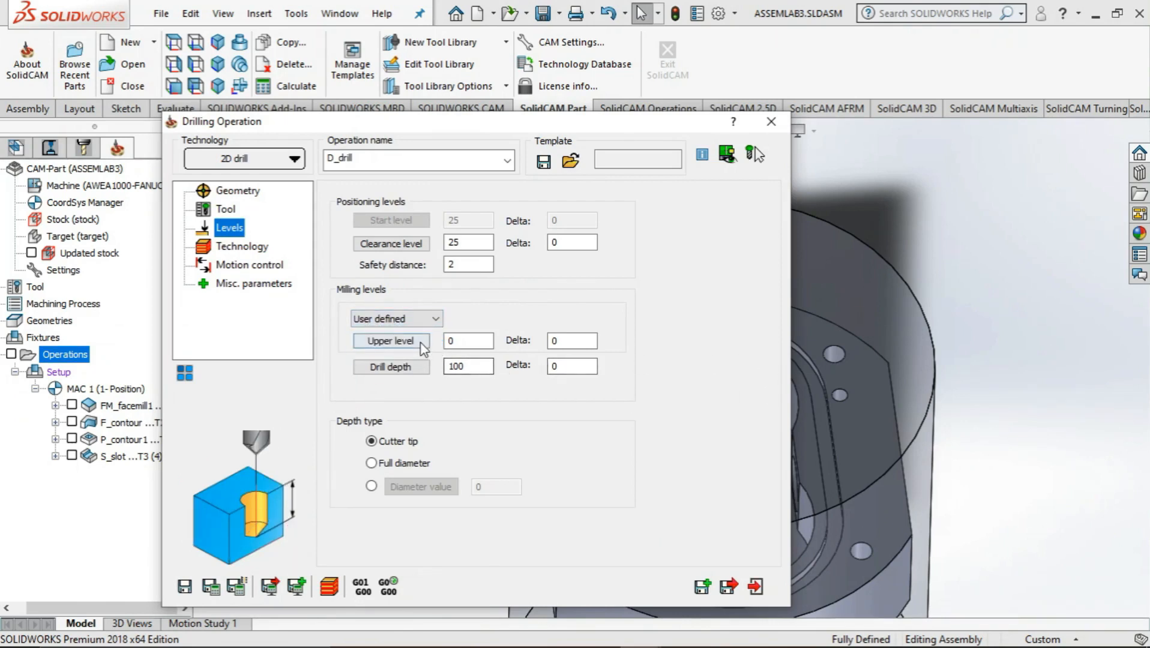
left_click(391, 341)
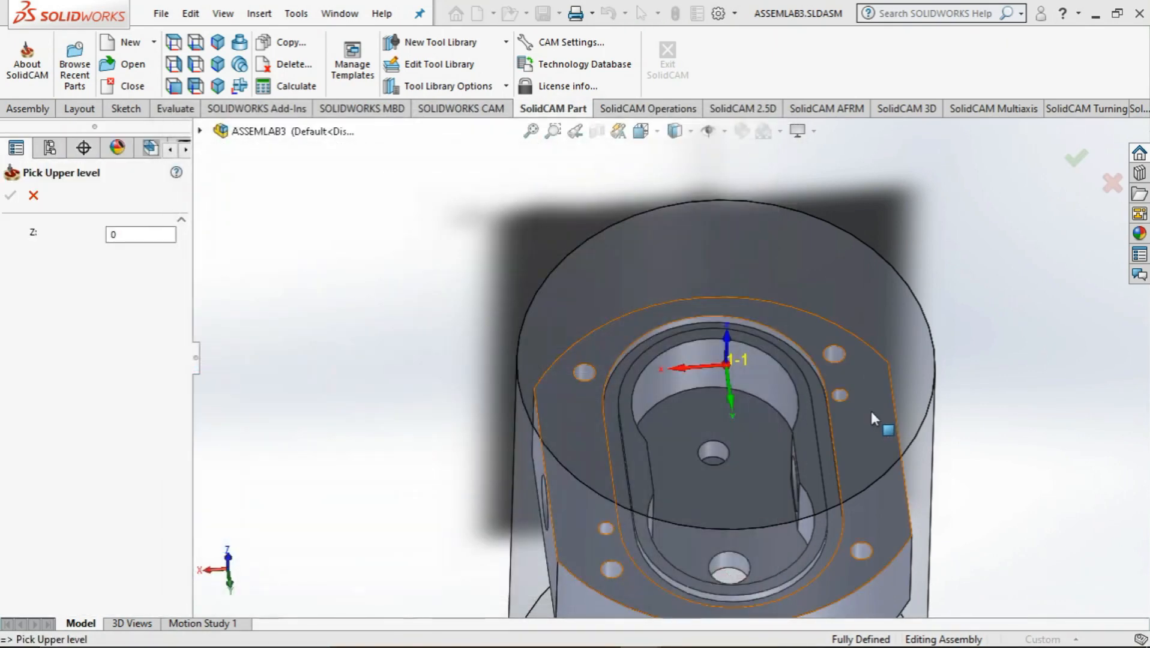
left_click(870, 412)
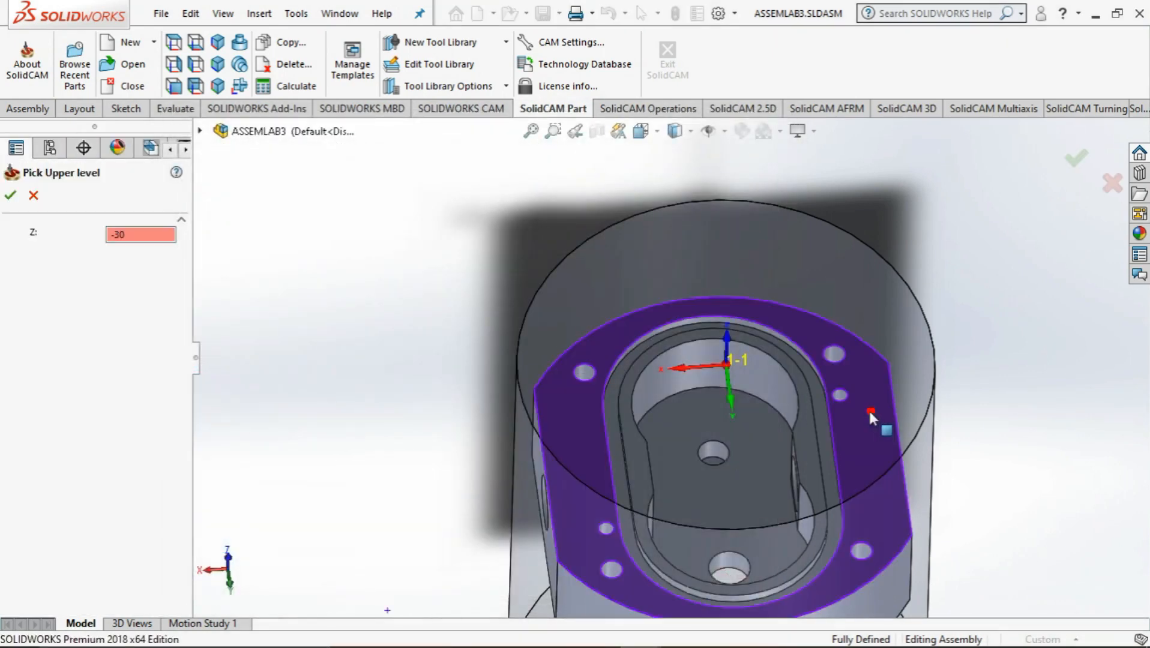
left_click(12, 195)
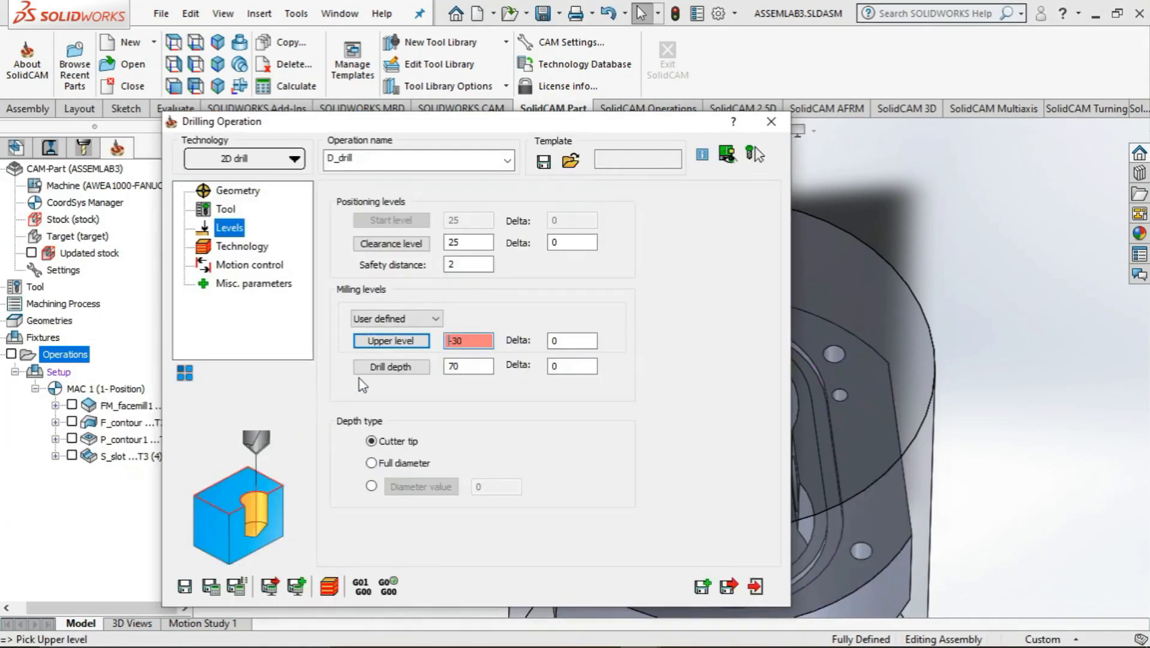
Set the drill depth to 0 by picking the same upper face at Z -30, and choose the full diameter depth type
left_click(391, 366)
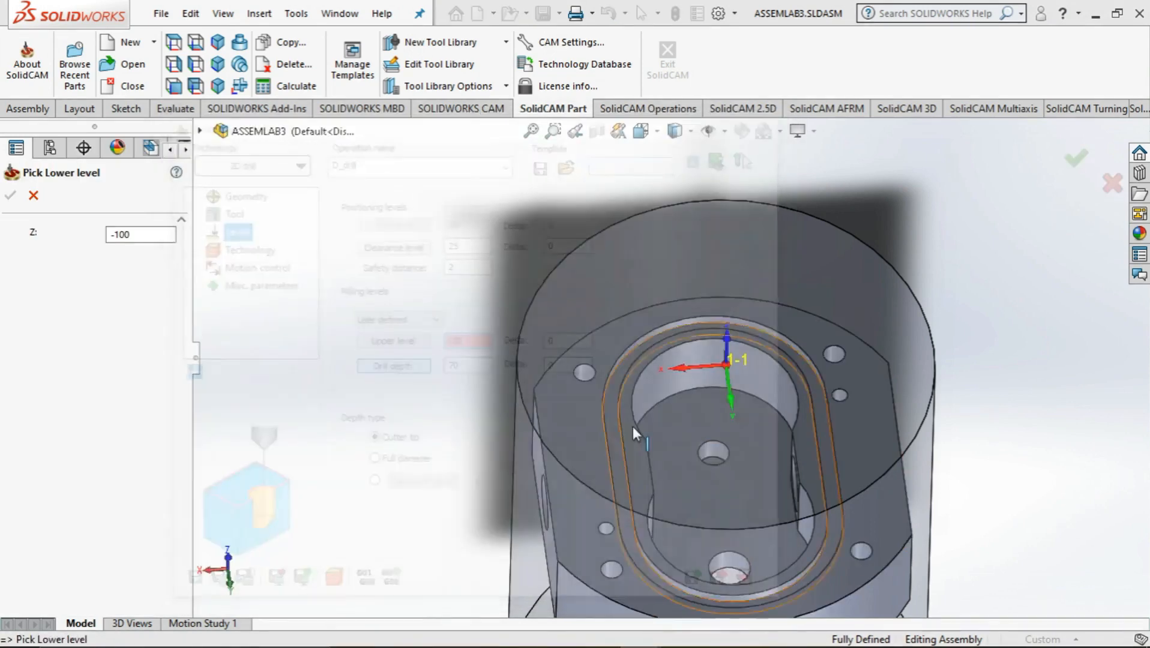
left_click(857, 429)
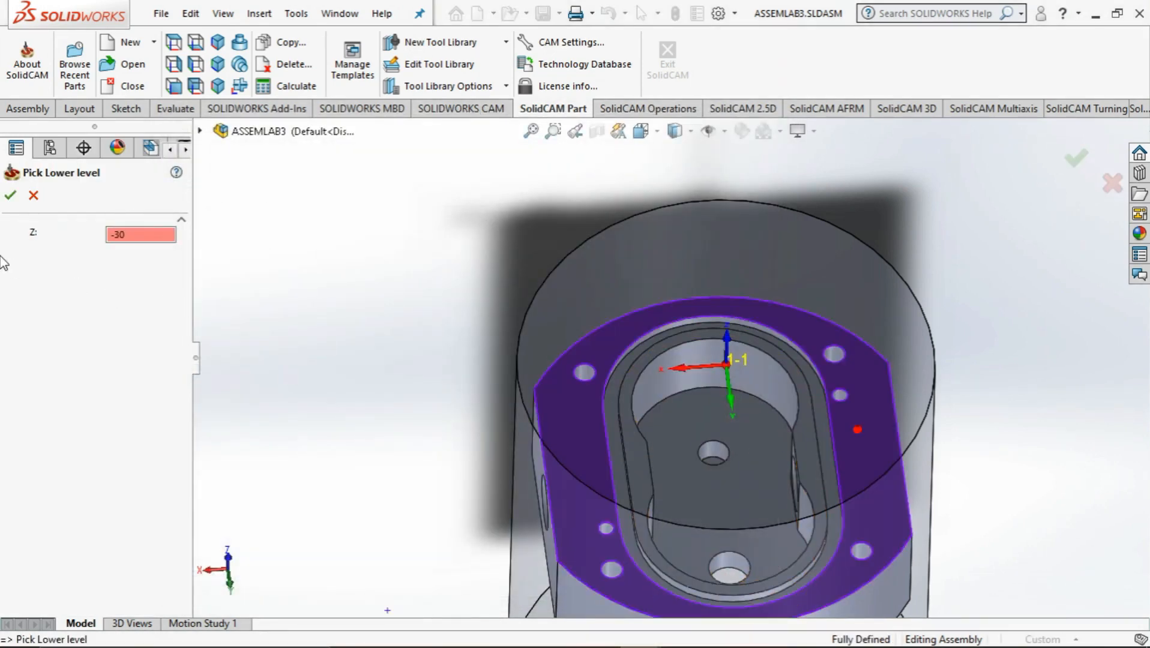
left_click(10, 195)
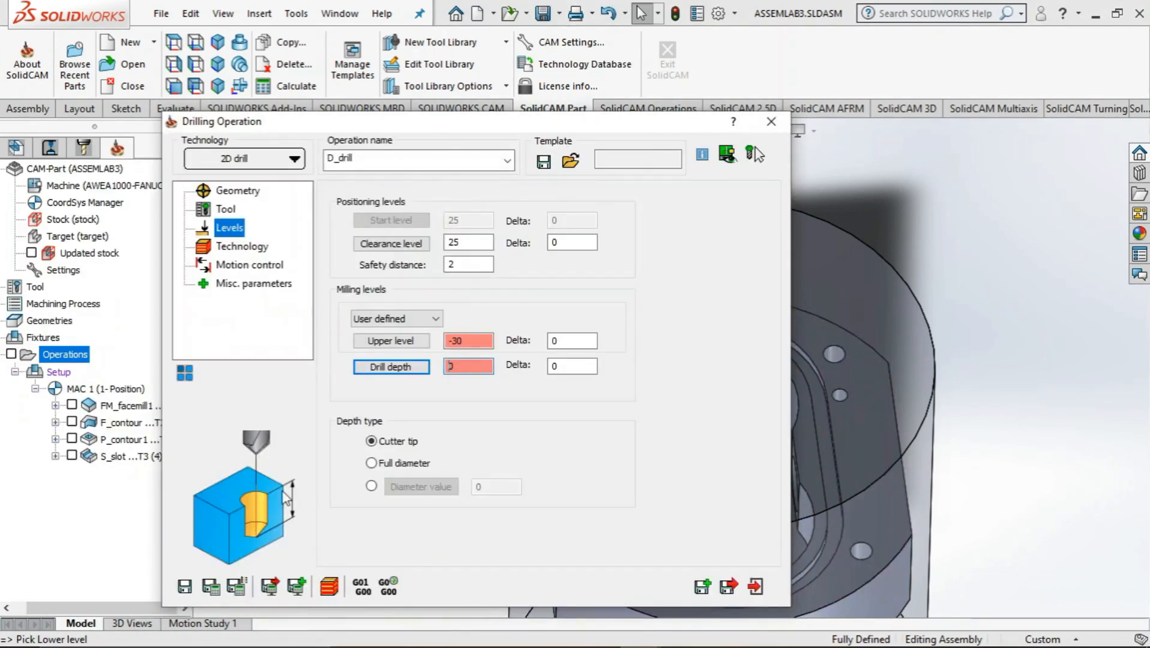
left_click(371, 463)
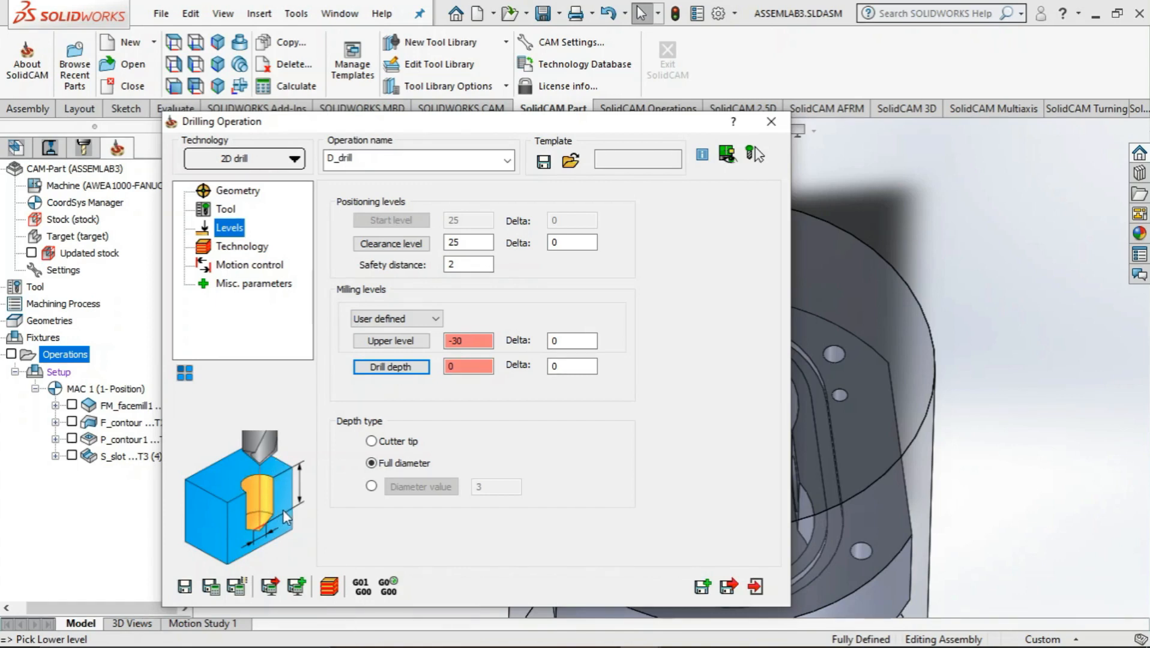
Go through the drilling operation's technology, motion control and misc. parameters, keep the defaults, and open its simulation
left_click(223, 248)
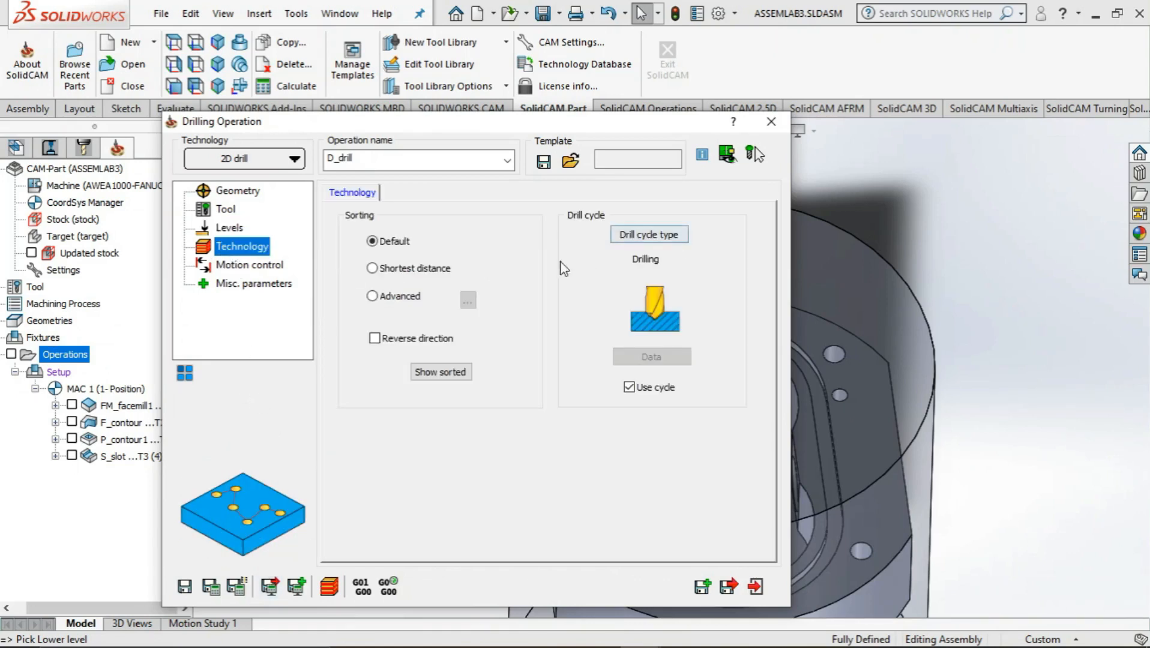
left_click(237, 267)
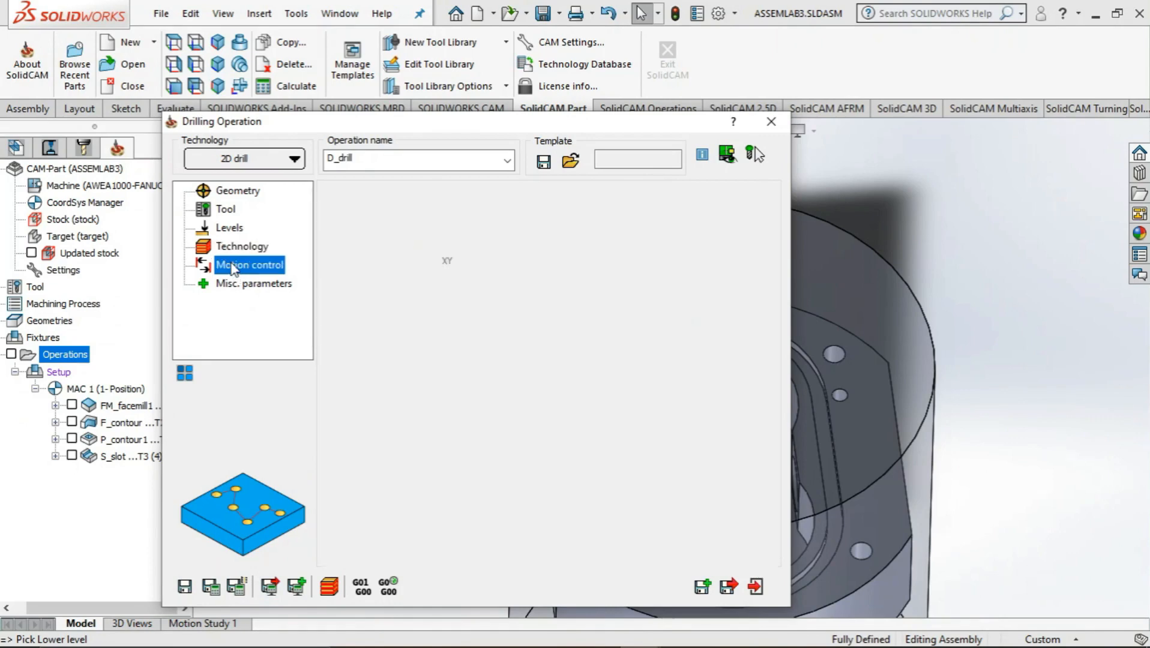
left_click(243, 284)
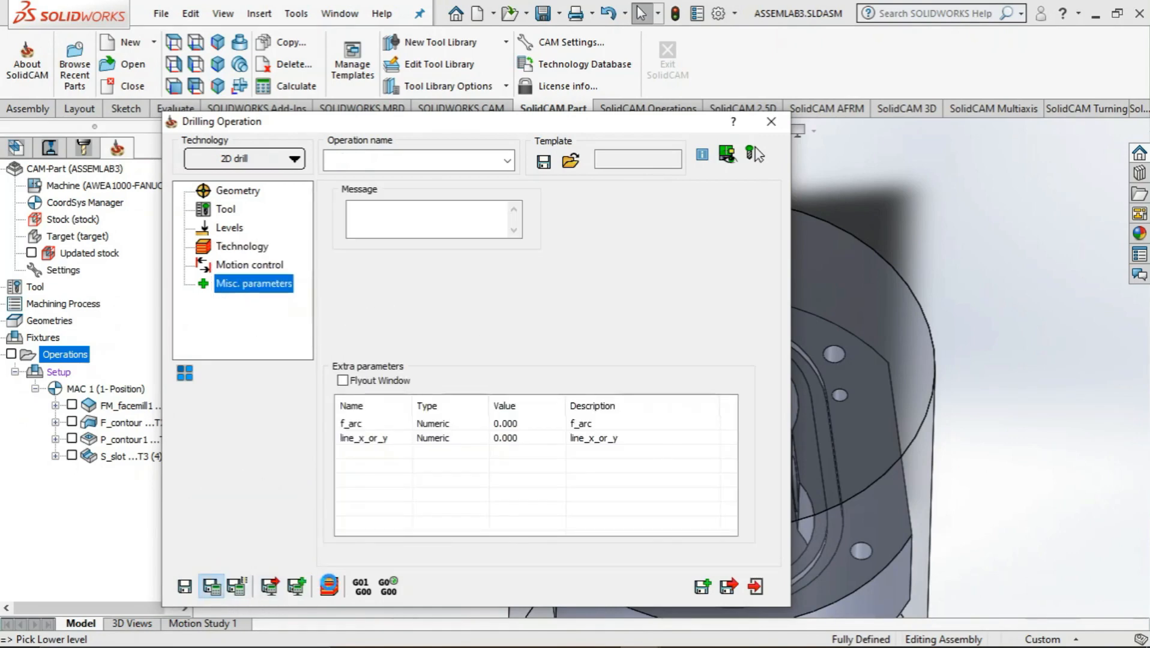
left_click(329, 586)
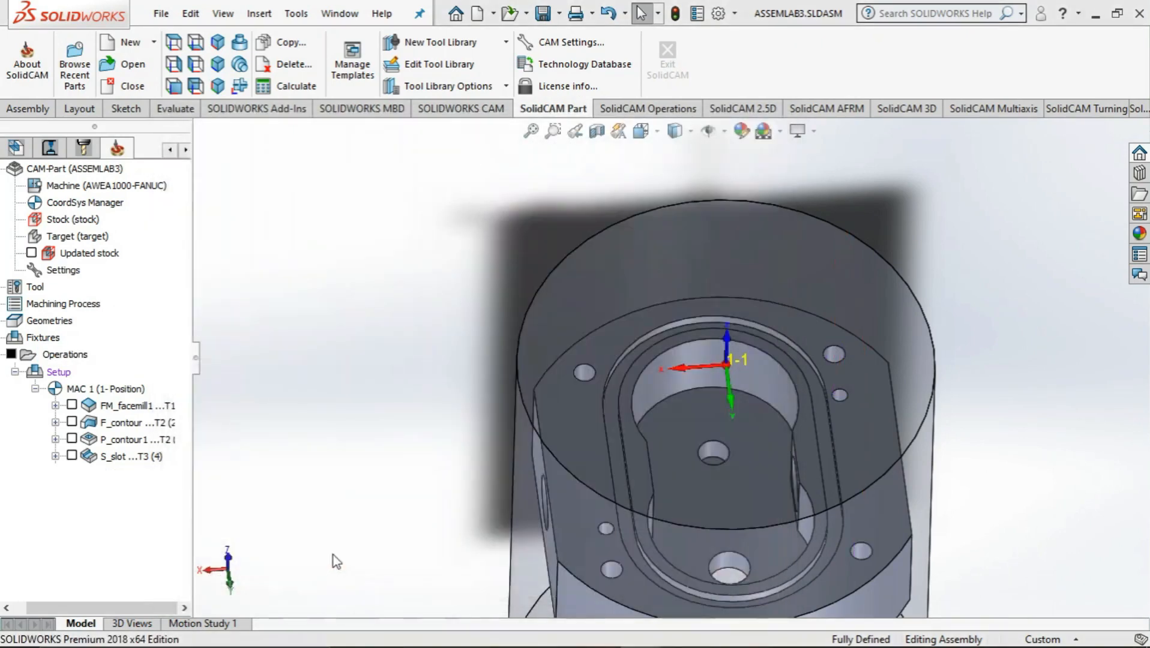
Play the D_drill simulation in Host CAD, inspect the six drilled holes, and close the simulation and the operation
left_click(217, 494)
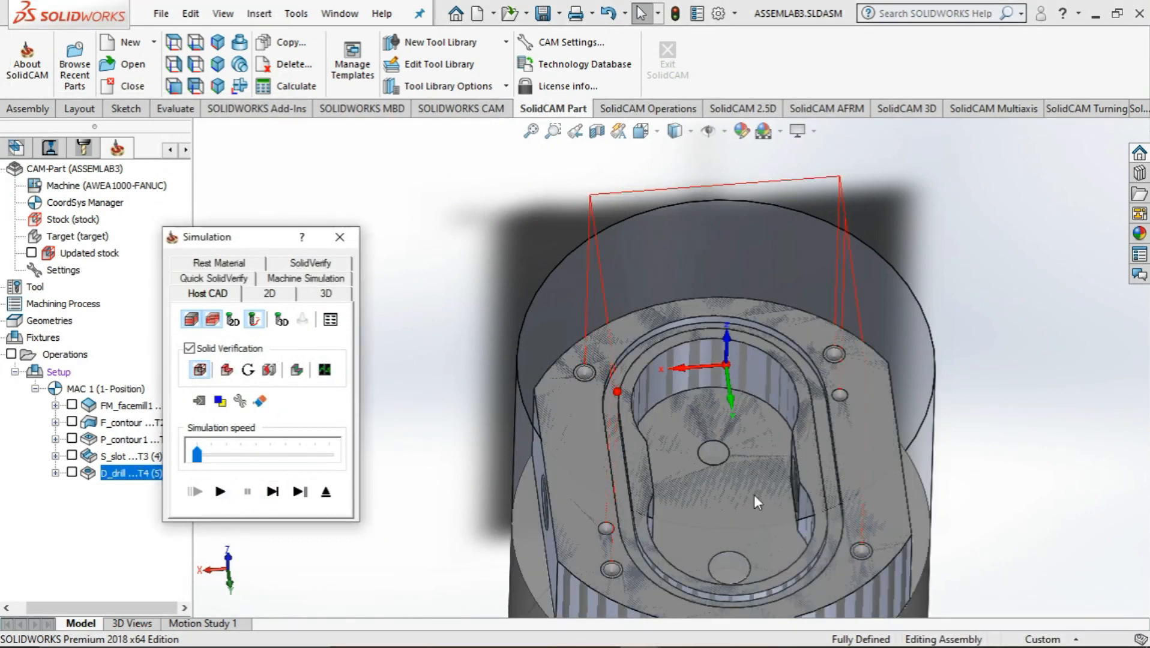
scroll(888, 534, "down", 2)
middle_click_drag(887, 534, 606, 447)
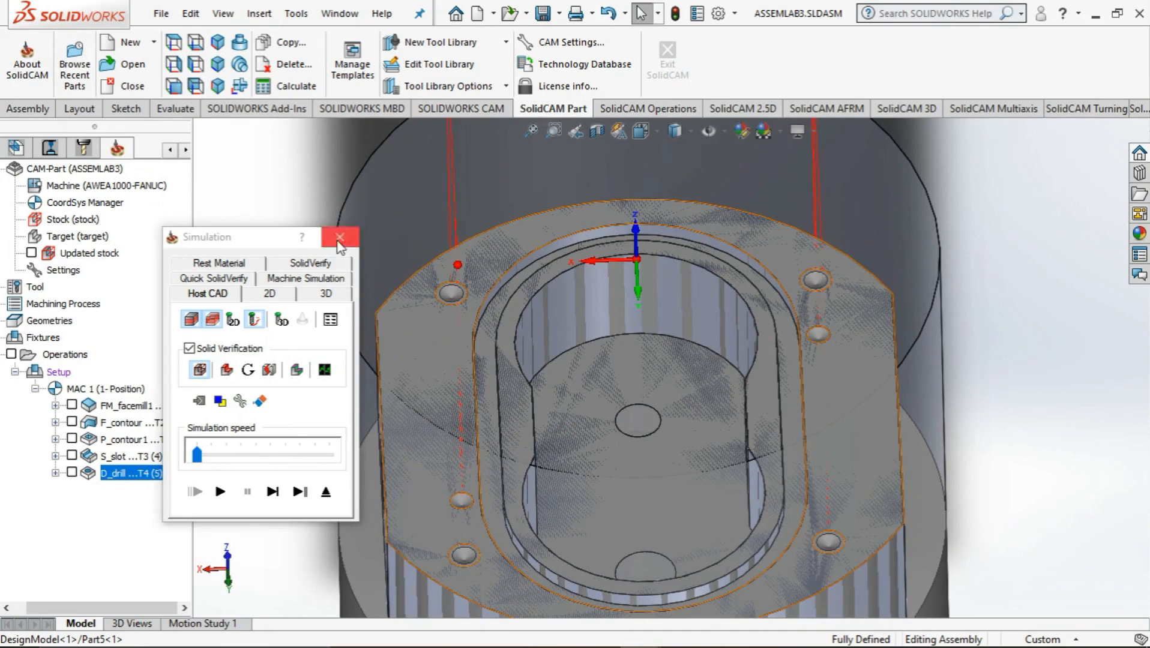
left_click(339, 237)
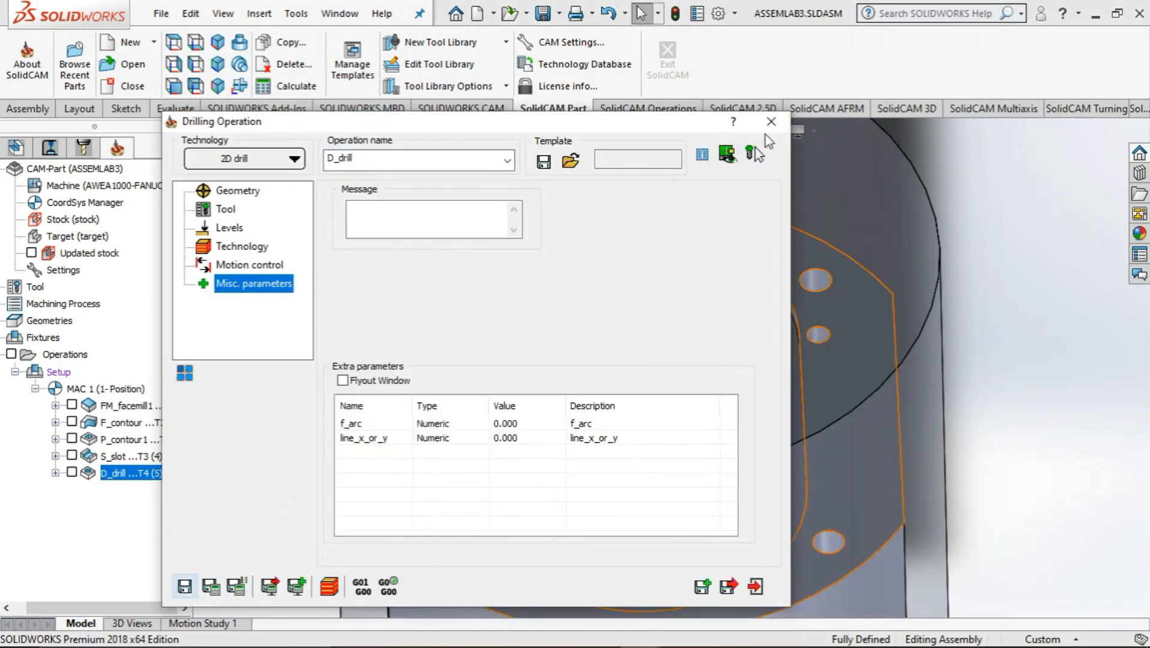
left_click(757, 587)
Duplicate the D_drill operation directly after the original and open the copy for editing
right_click(123, 473)
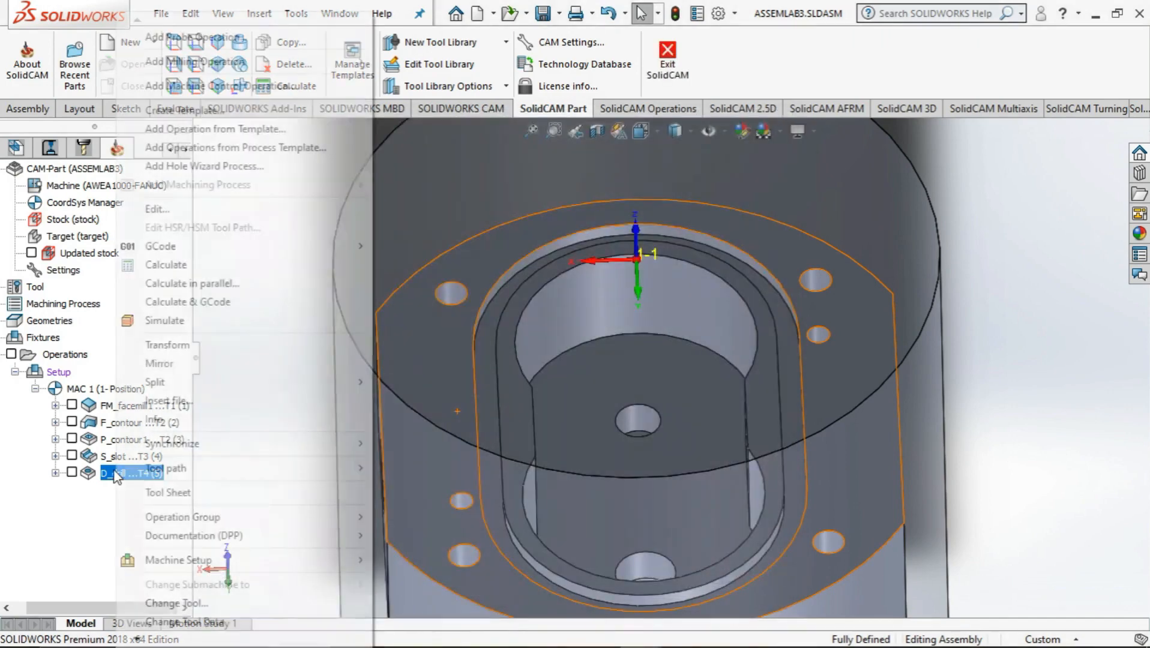
left_click(39, 550)
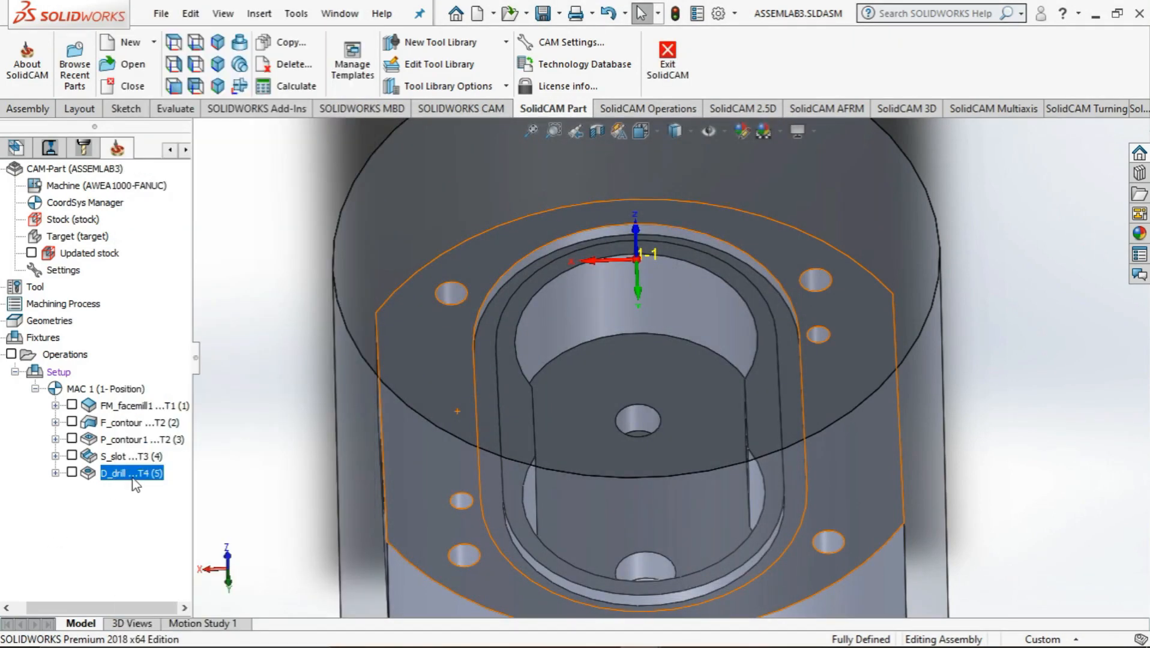
key("ctrl+v")
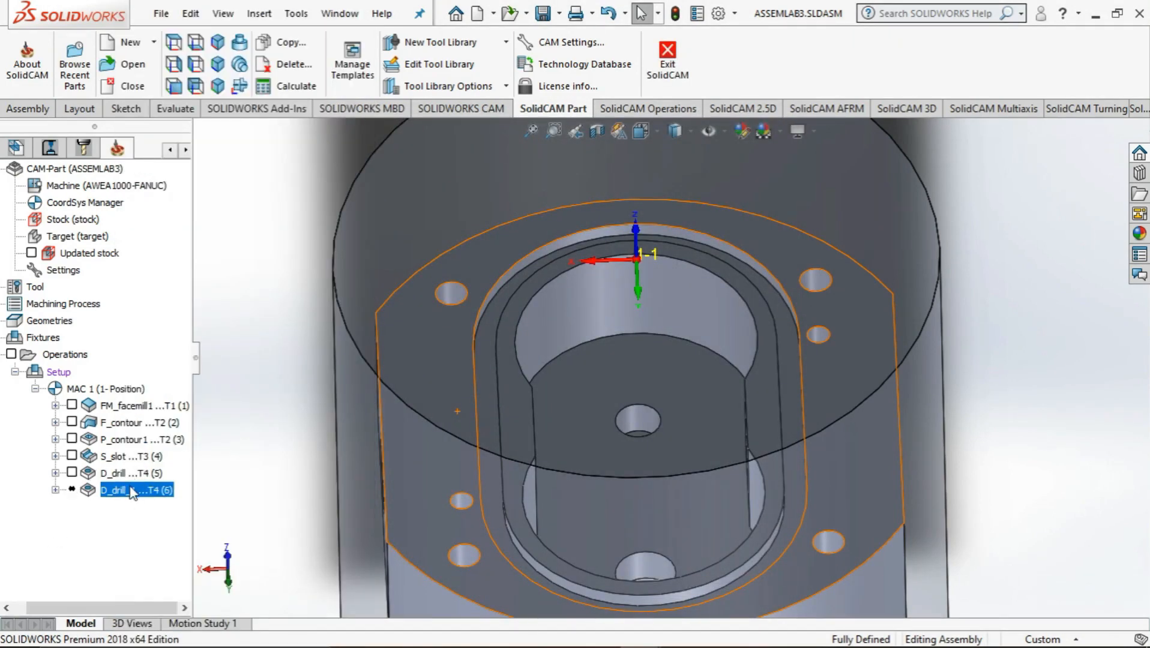
right_click(130, 491)
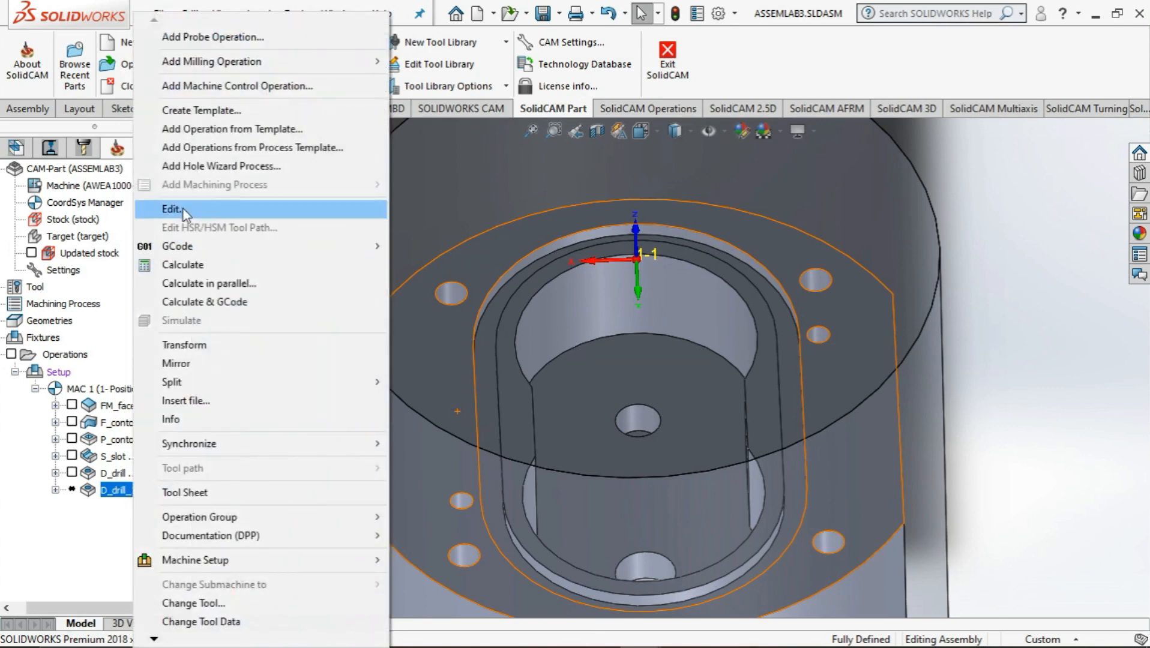
left_click(182, 209)
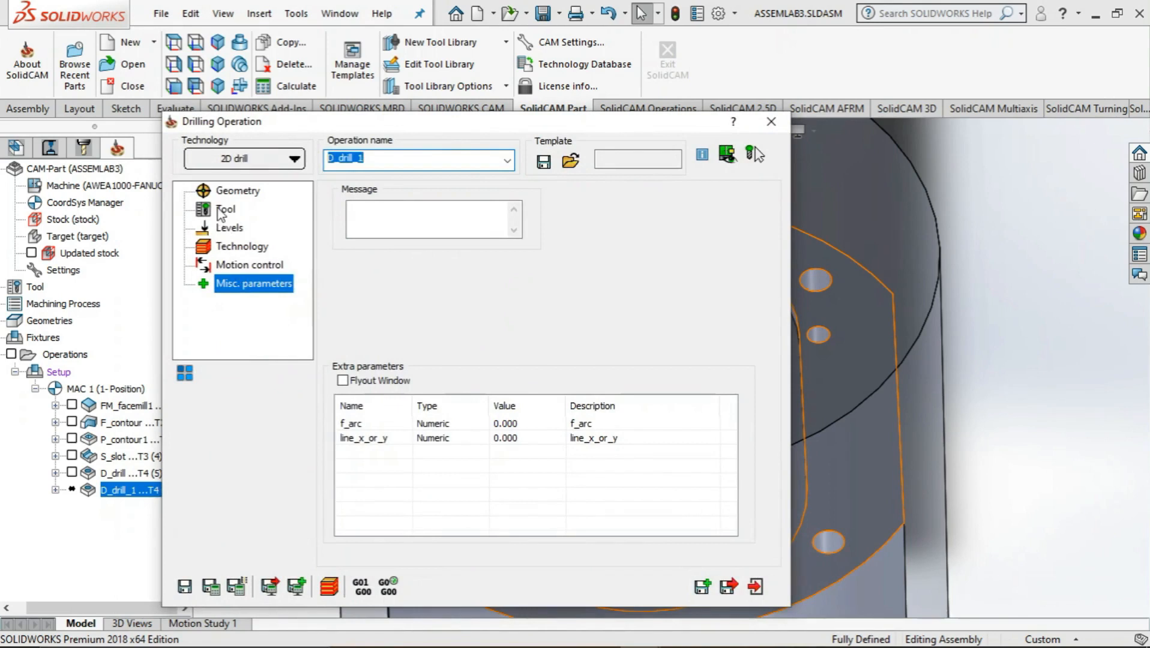
Try to edit the drill geometry that the copied operation shares with the original
left_click(222, 210)
left_click(228, 227)
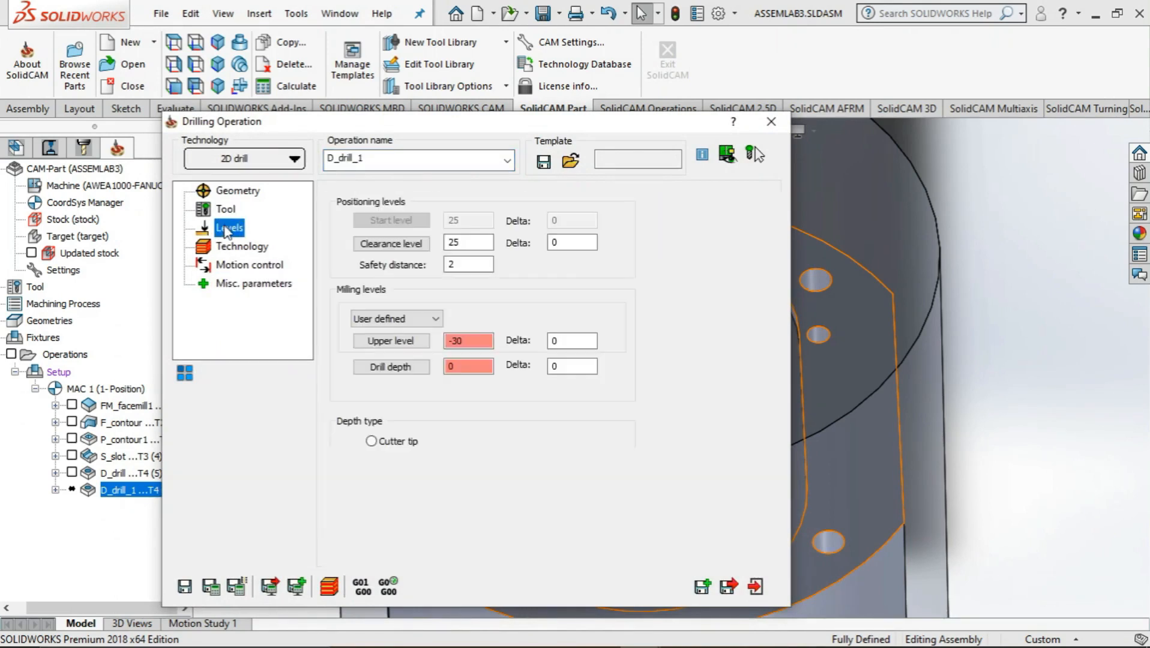
left_click(231, 190)
left_click(346, 231)
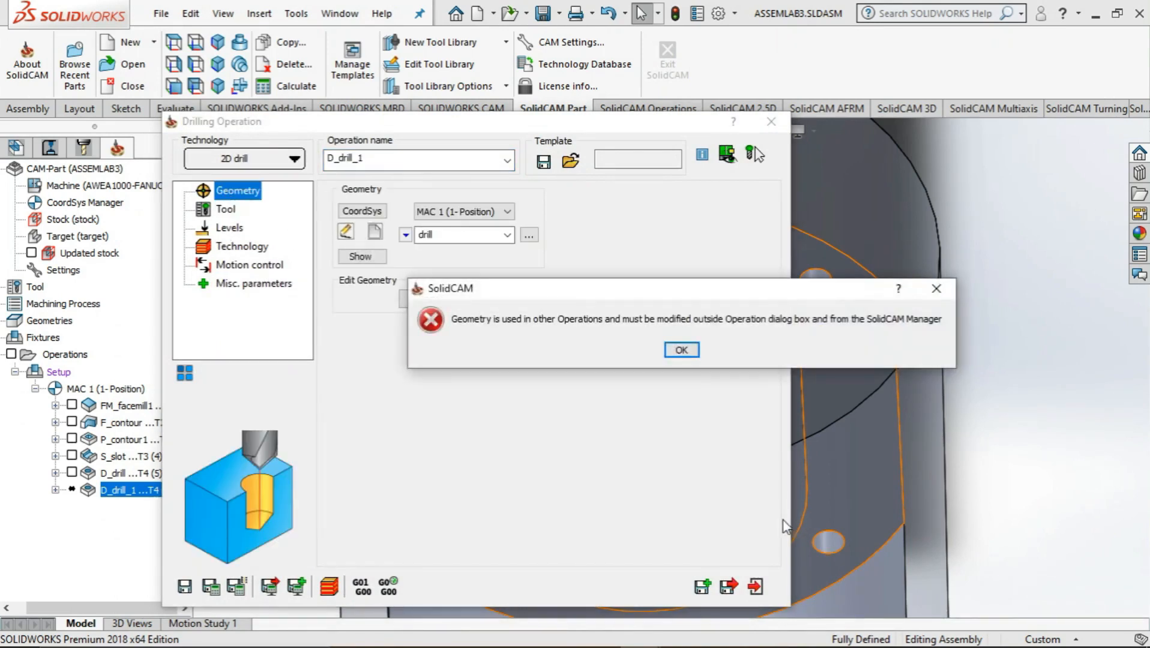
left_click(685, 354)
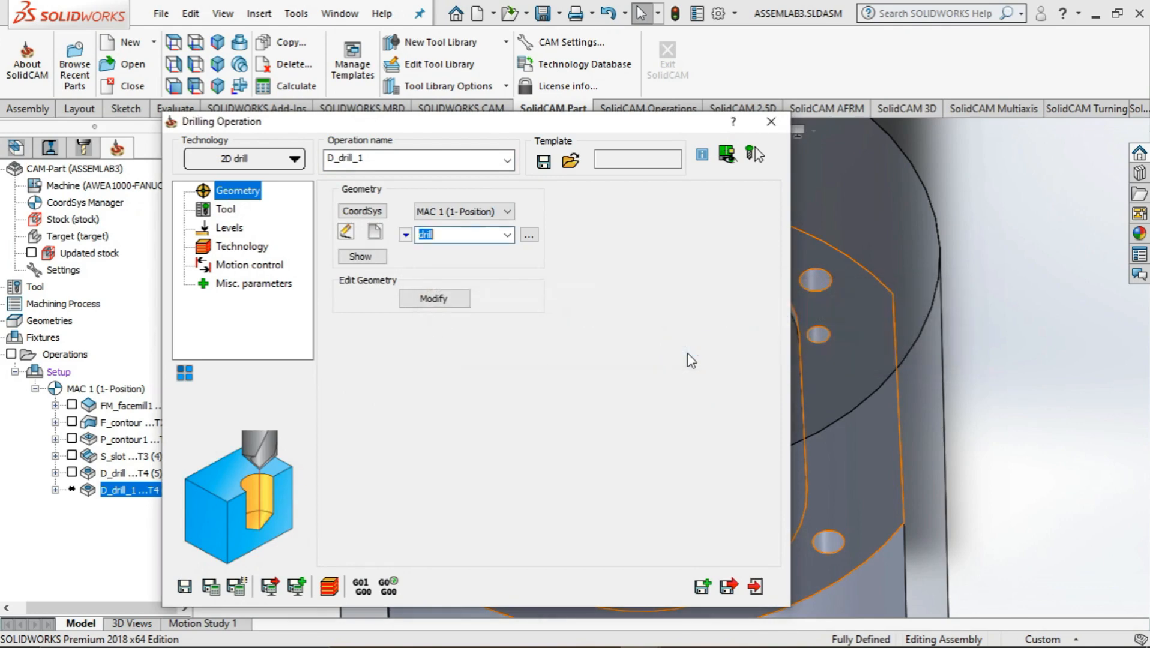
Create a new drill geometry for the copied operation from the centres of the two holes in the pocket floor
left_click(376, 234)
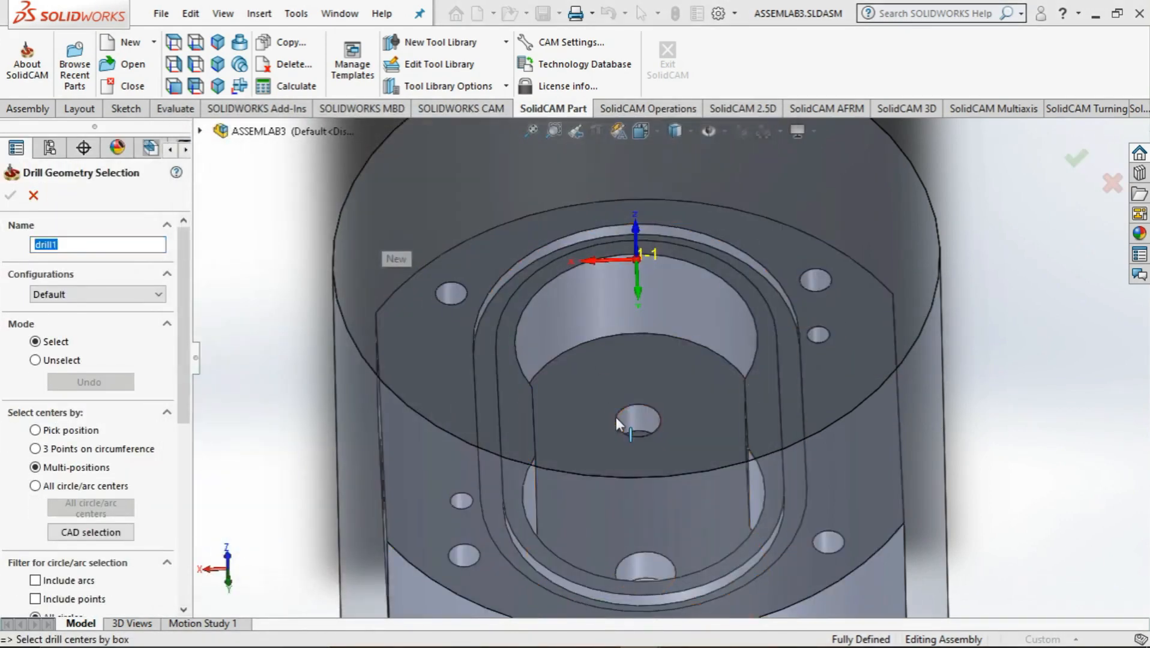
left_click(617, 415)
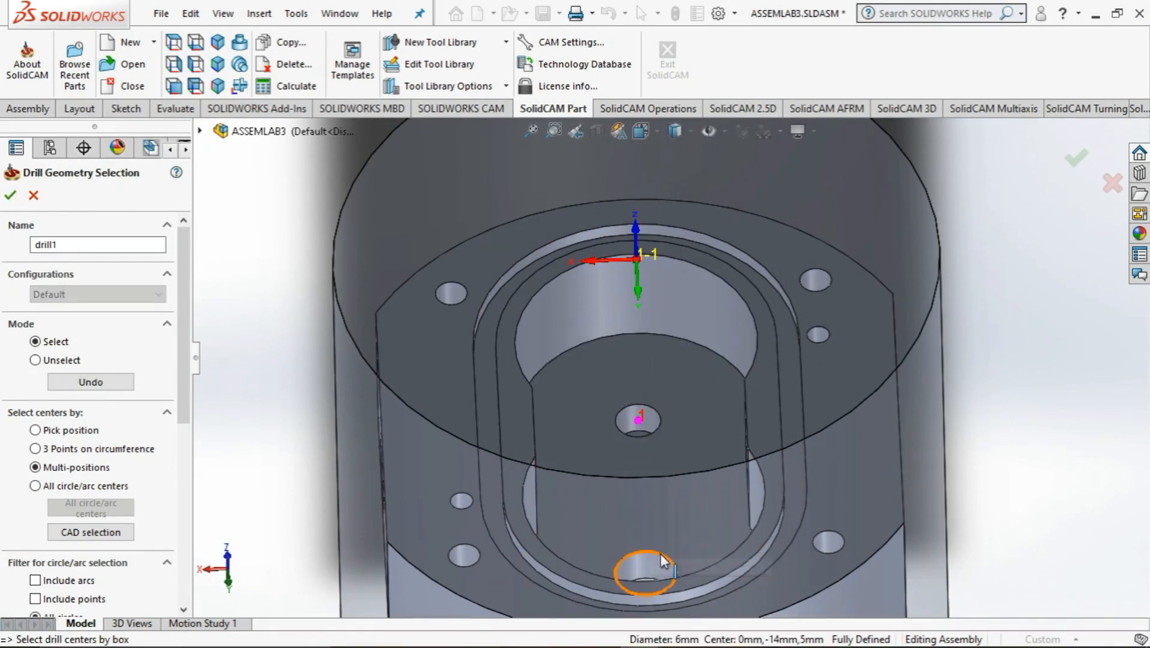
left_click(639, 555)
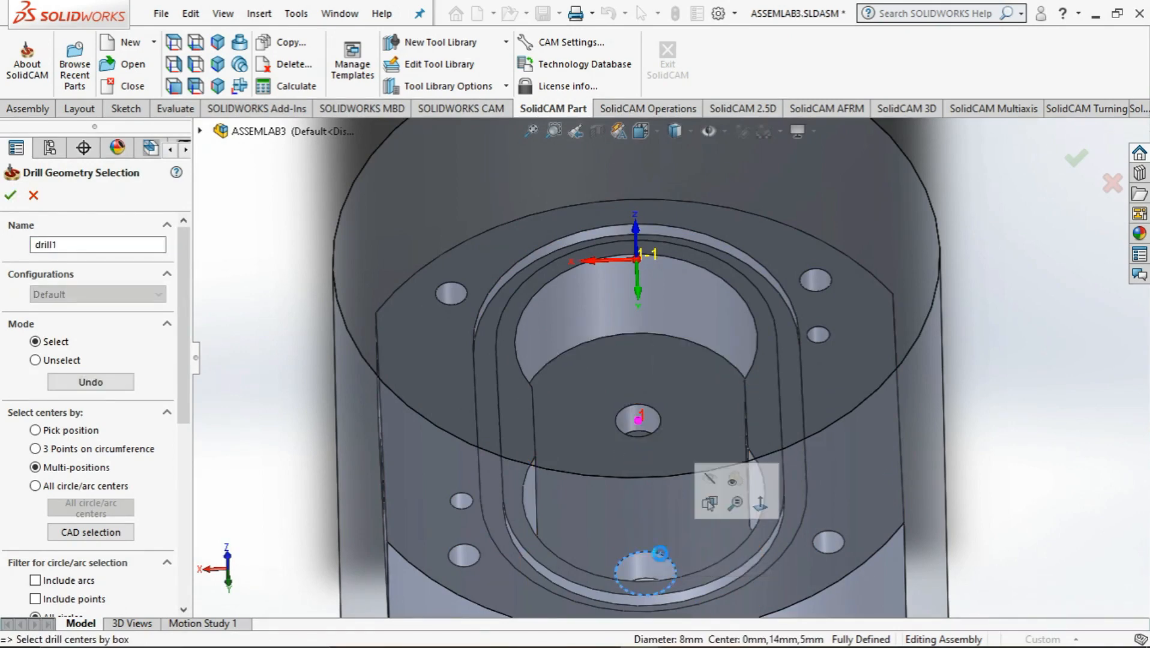
left_click(10, 195)
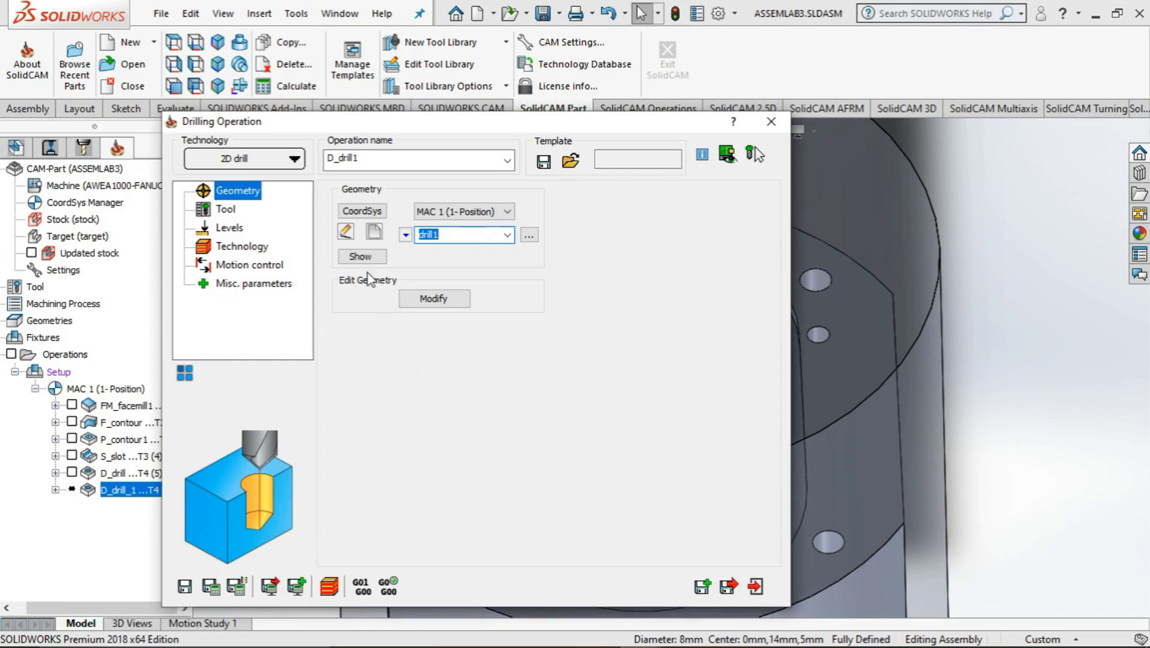
Check the two pocket hole sizes in CNC exercise 3.pdf in Adobe Acrobat, and add and assign a 6 mm diameter drill tool in SolidCAM
left_click(225, 209)
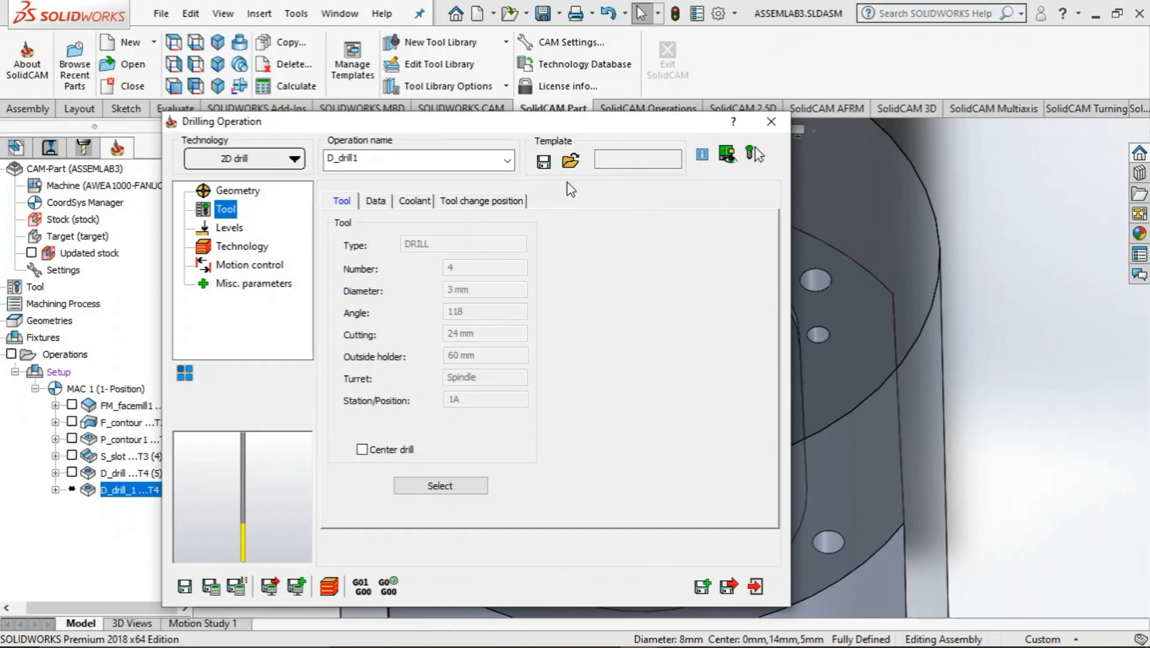
key("alt+Tab")
key("alt+Tab")
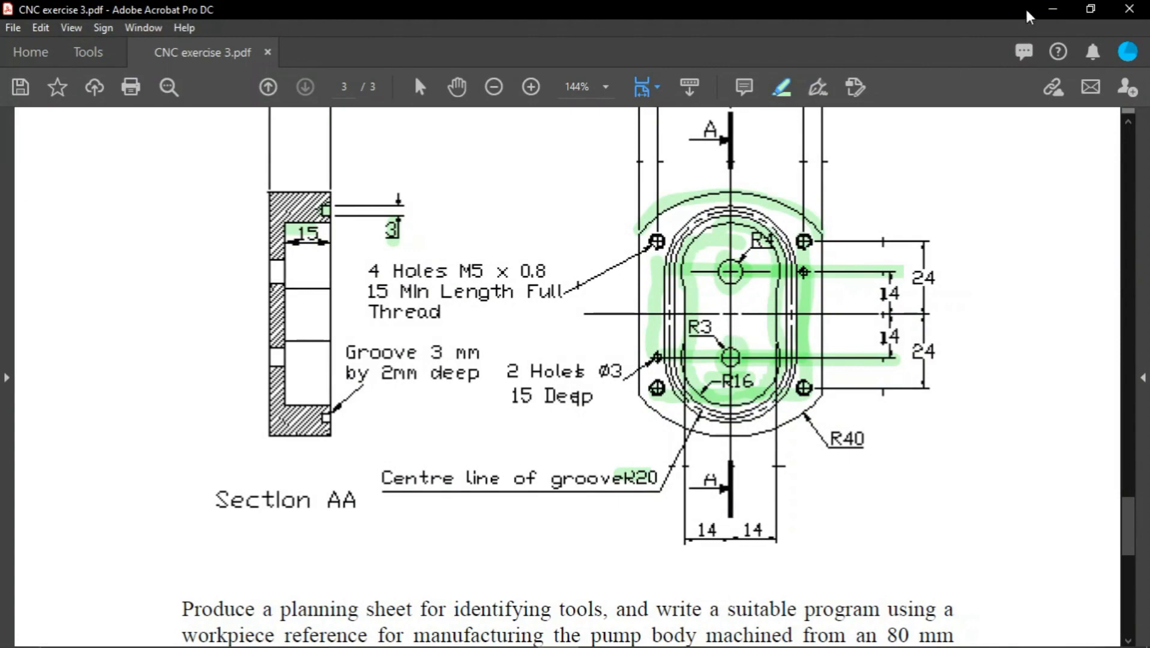
left_click(1054, 11)
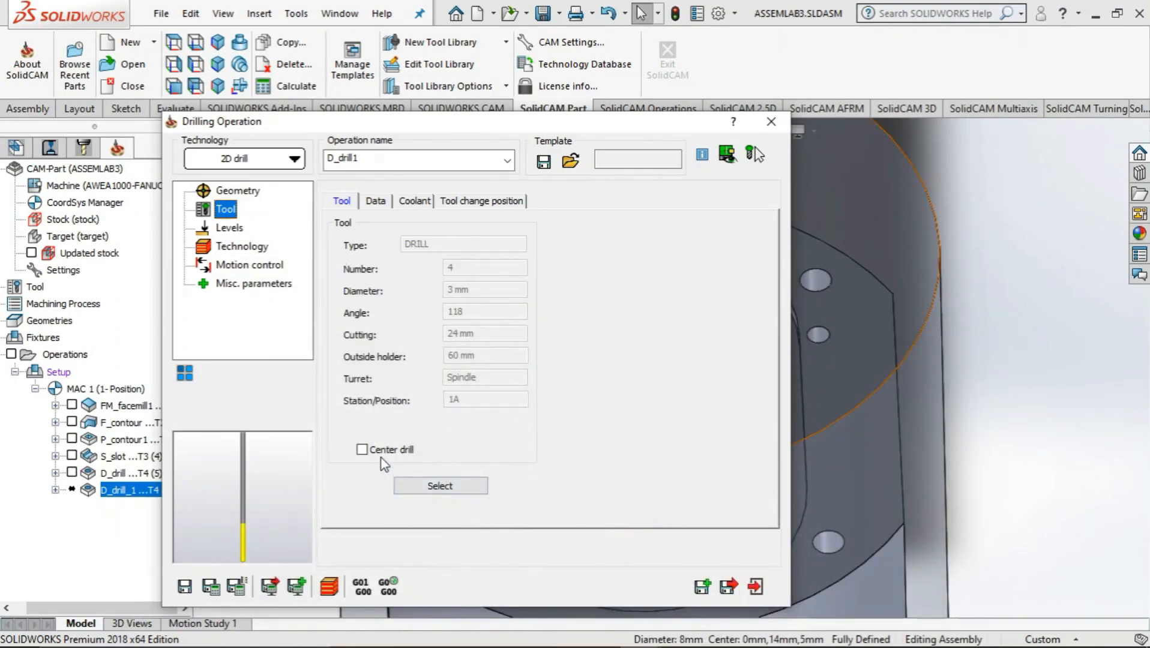
left_click(440, 486)
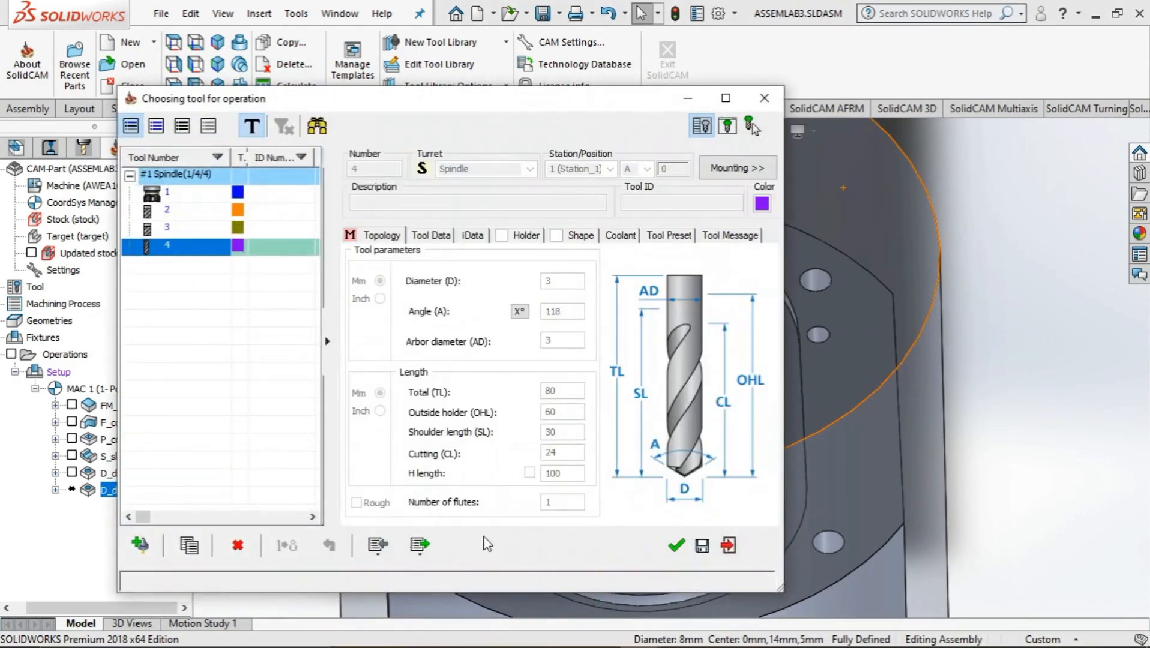
left_click(147, 545)
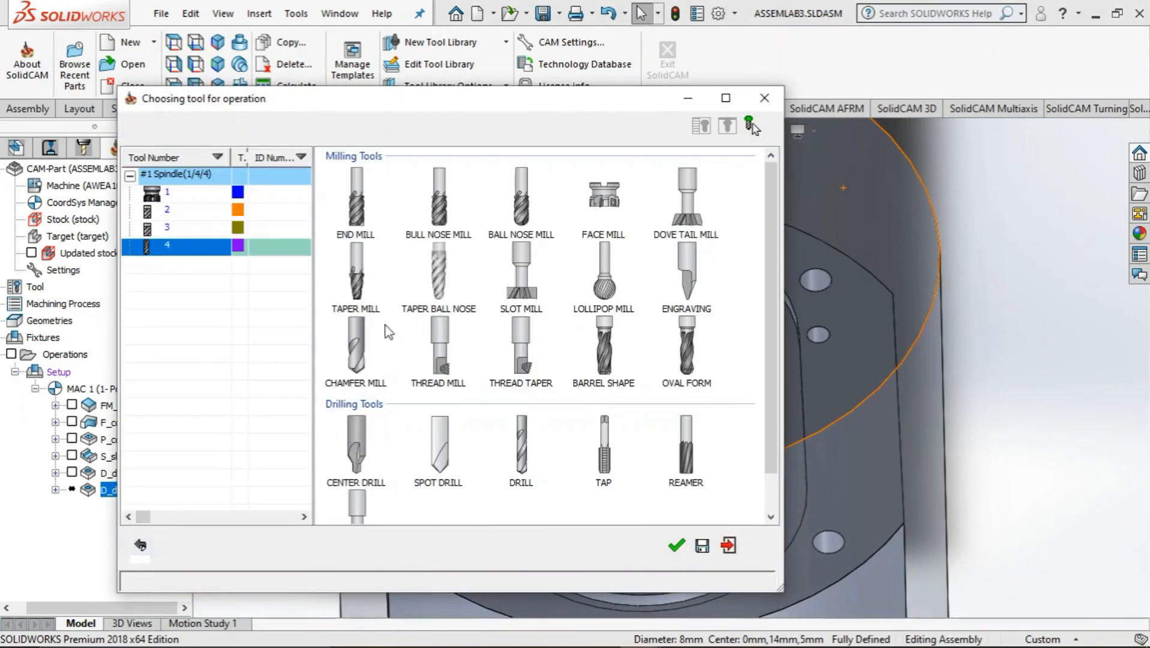
left_click(522, 450)
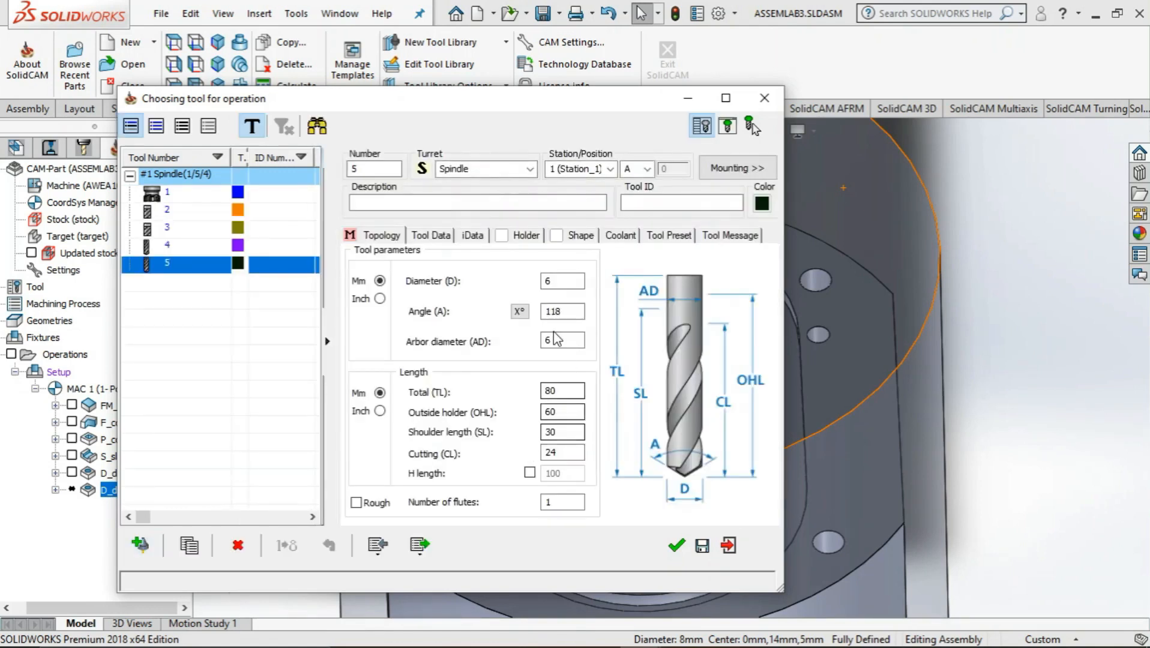
left_click(544, 281)
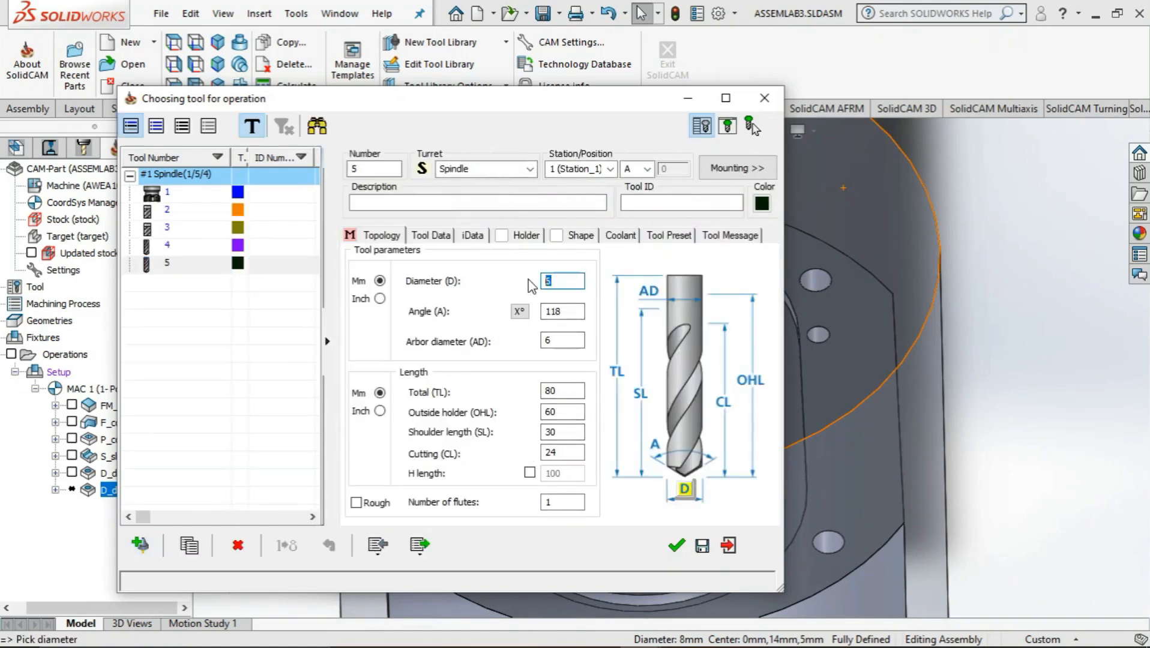
left_click(676, 545)
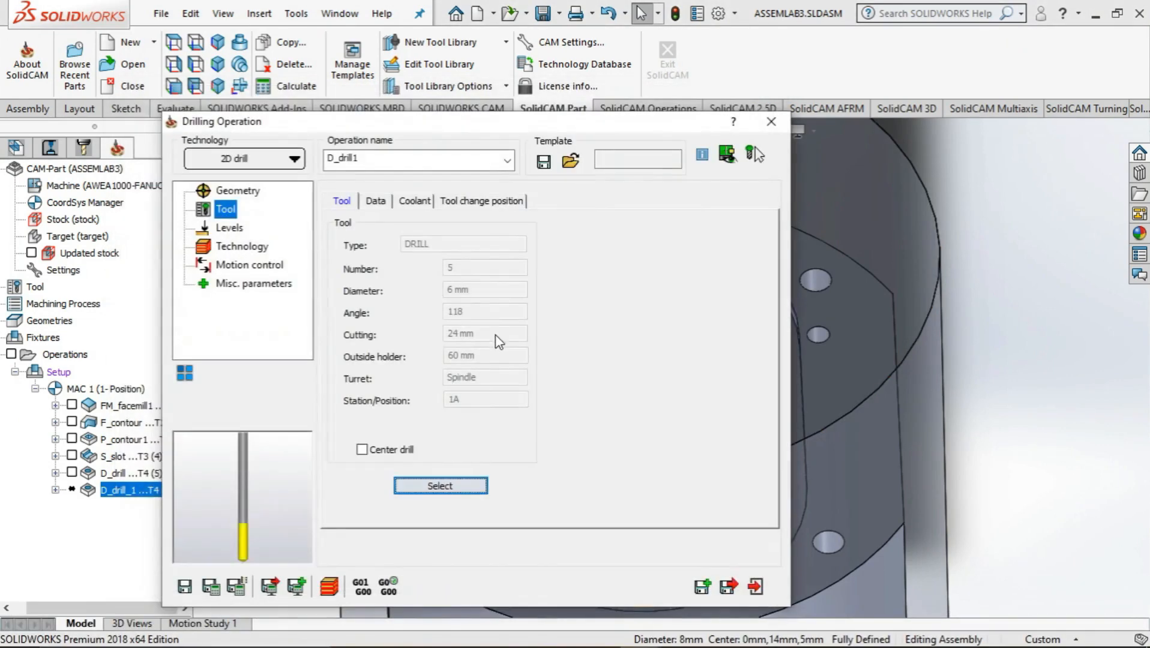
Pick the pocket floor at Z -45 as the upper level, and pick the same floor to define the drill depth
left_click(225, 228)
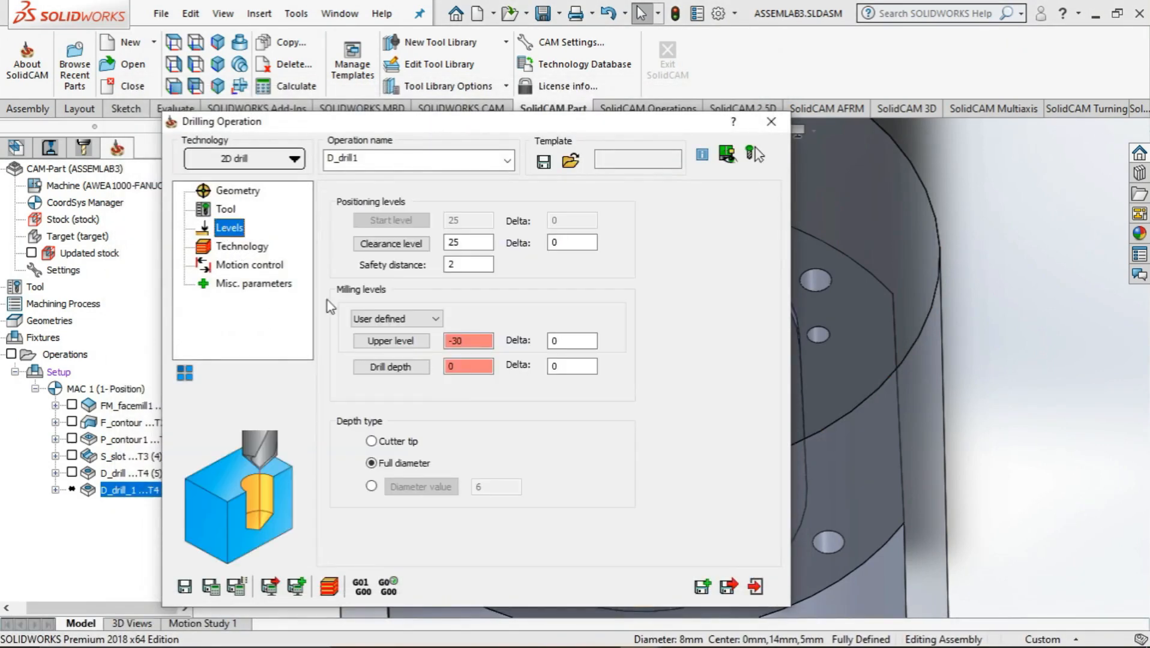
left_click(390, 341)
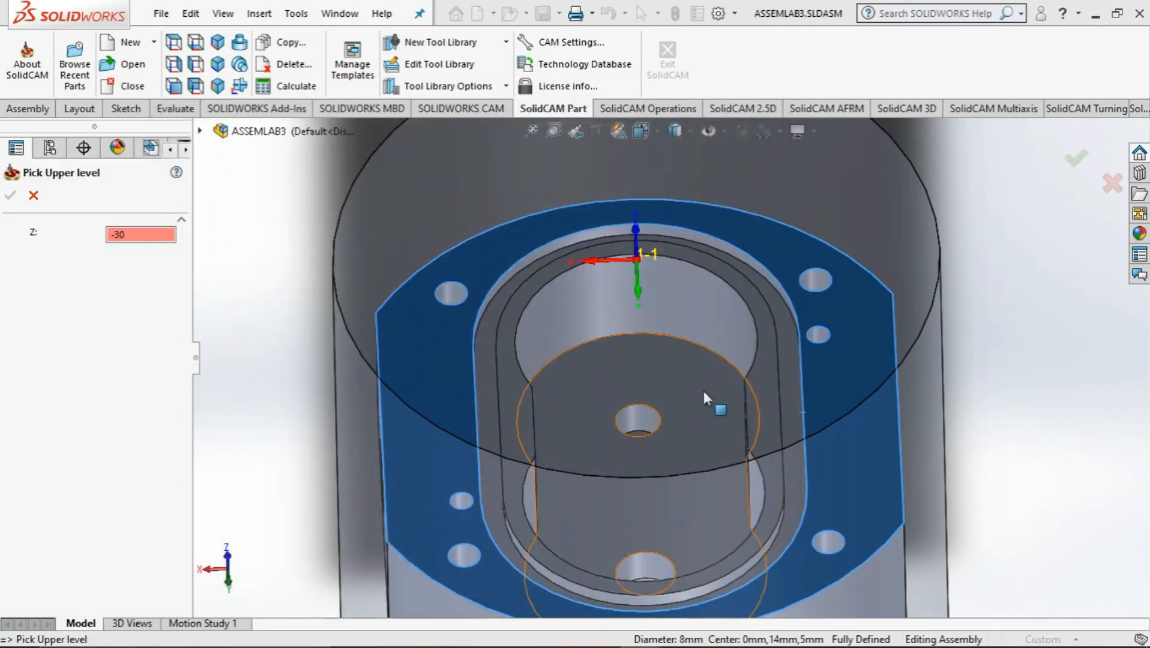
left_click(703, 391)
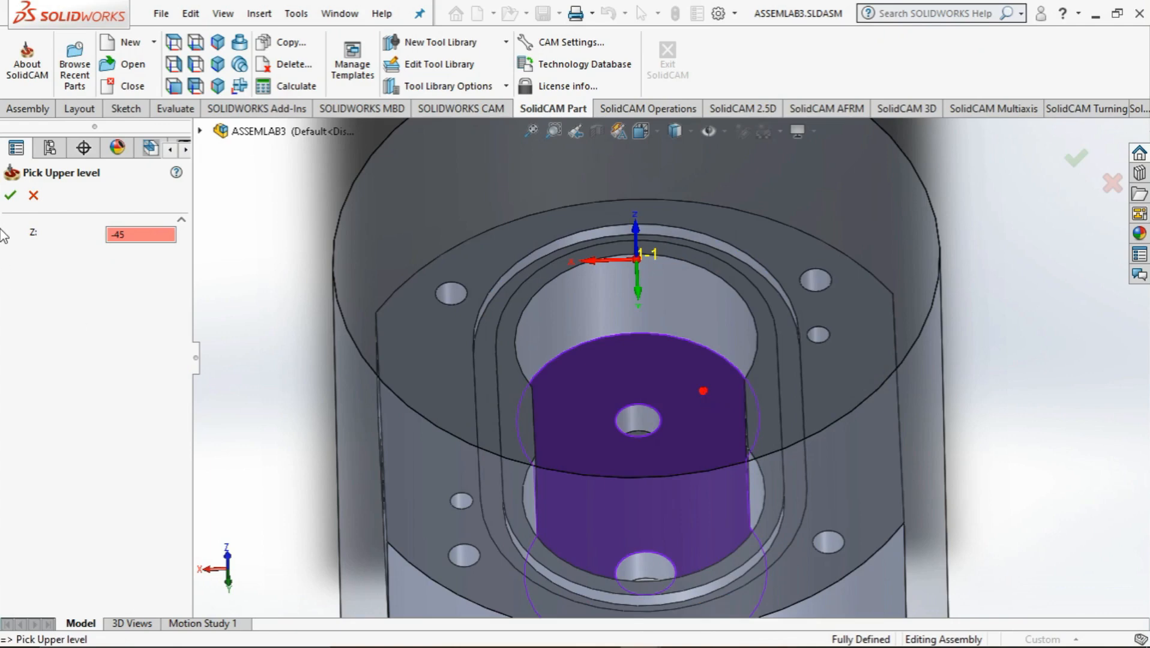
left_click(11, 197)
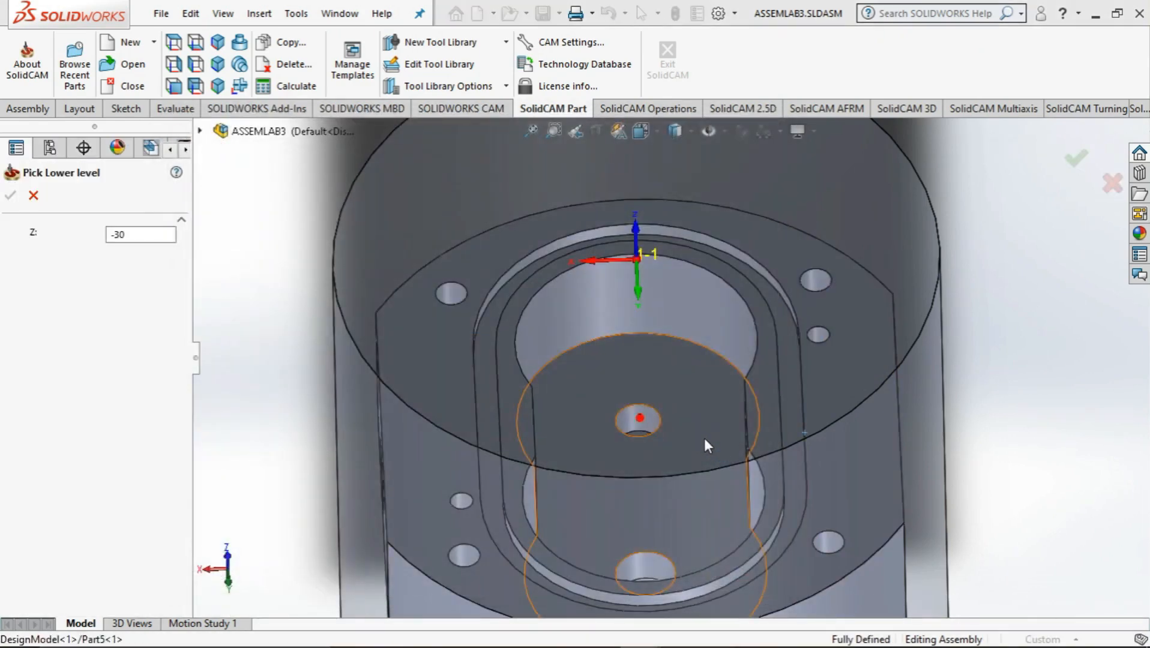
left_click(705, 438)
left_click(12, 197)
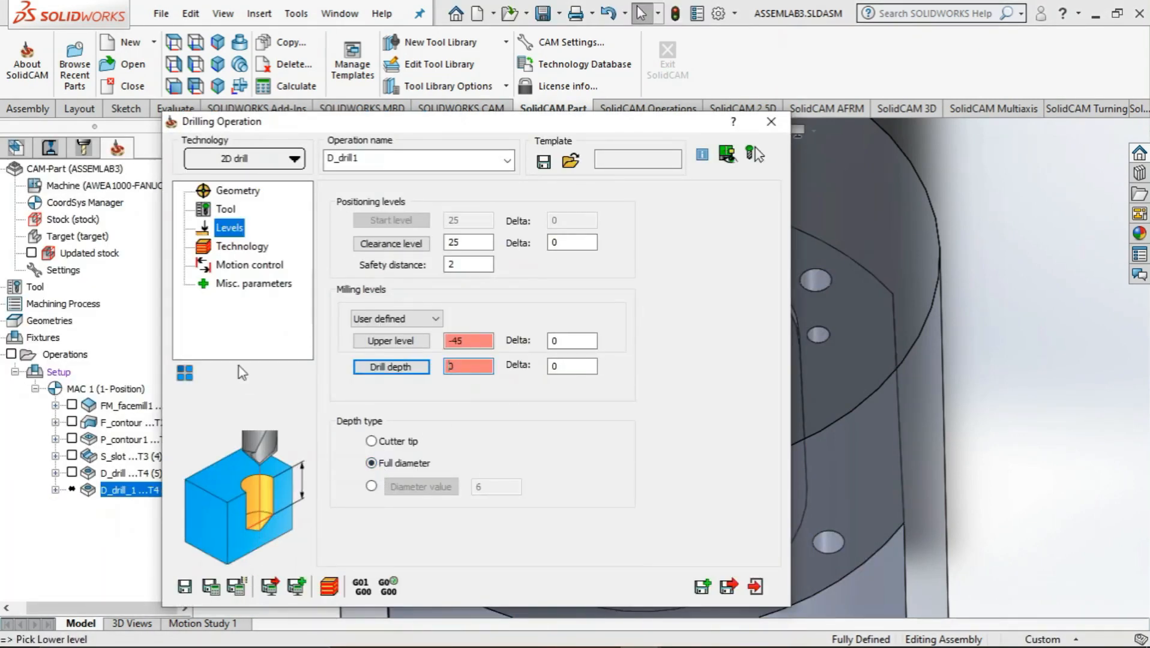
Keep the default technology, motion control and misc. parameters, save and calculate the D_drill1 operation, and open its simulation
left_click(226, 247)
left_click(245, 265)
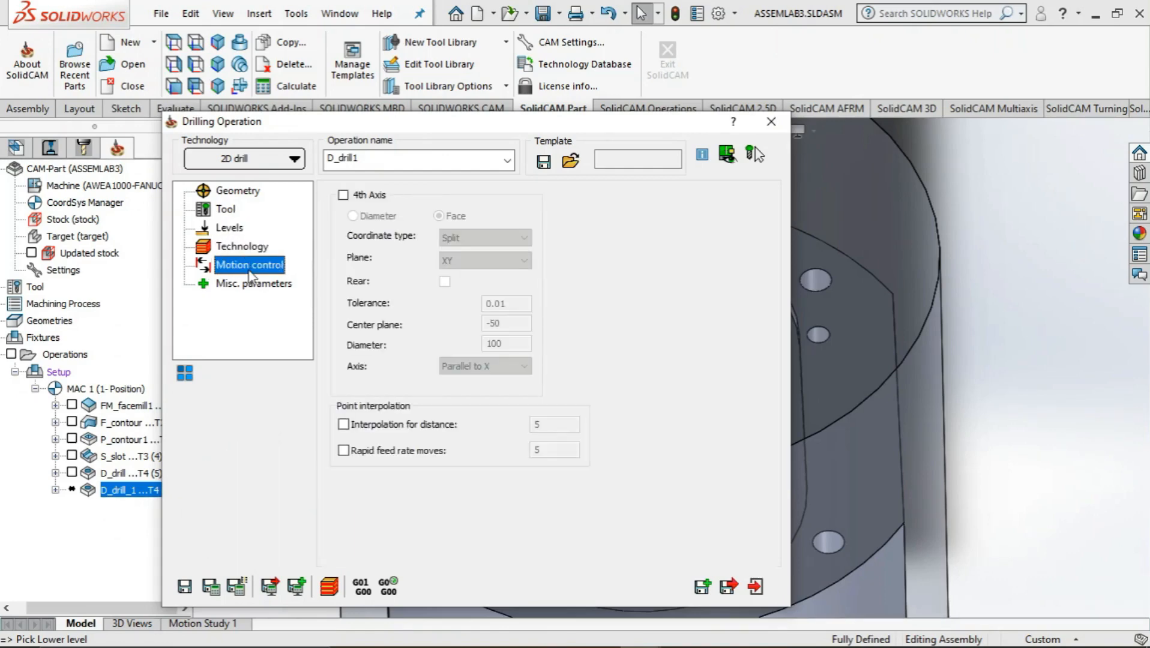
left_click(252, 285)
left_click(210, 586)
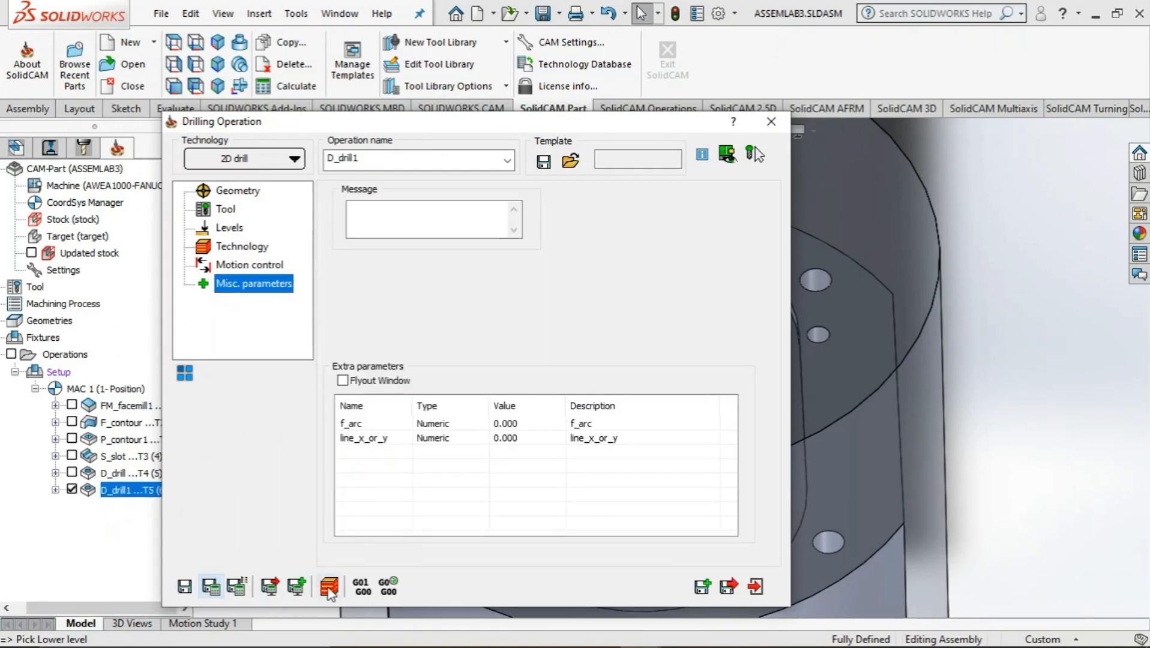
left_click(328, 588)
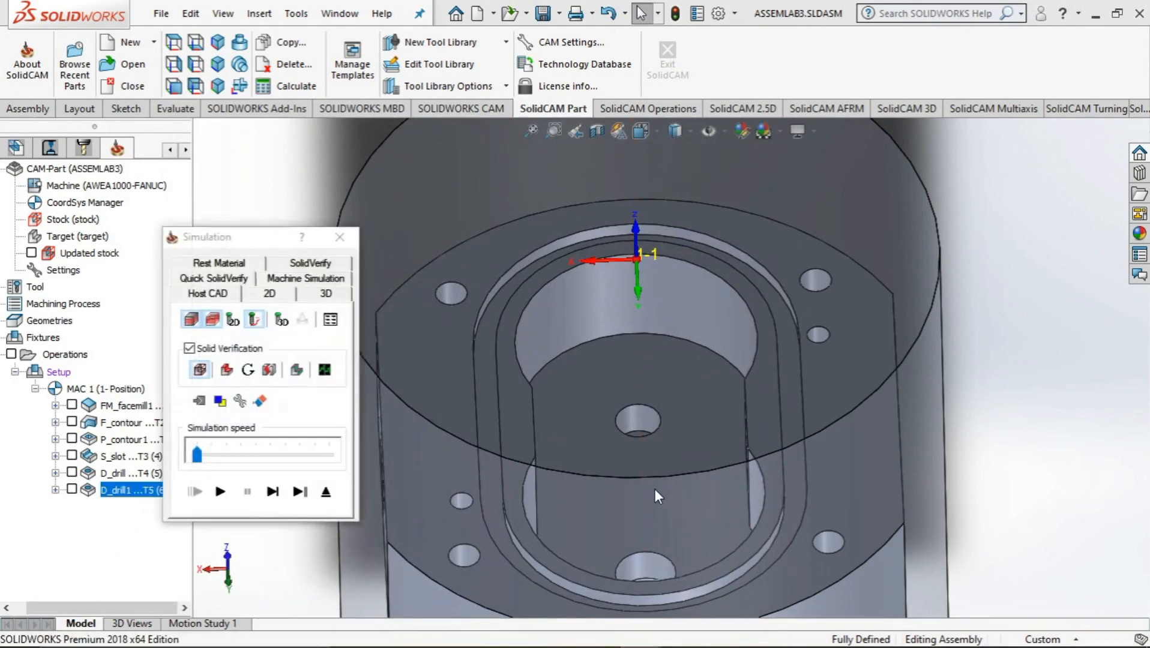
Run the D_drill1 simulation with solid verification, close it and exit the drilling operation
middle_click_drag(654, 489, 660, 516)
left_click(221, 492)
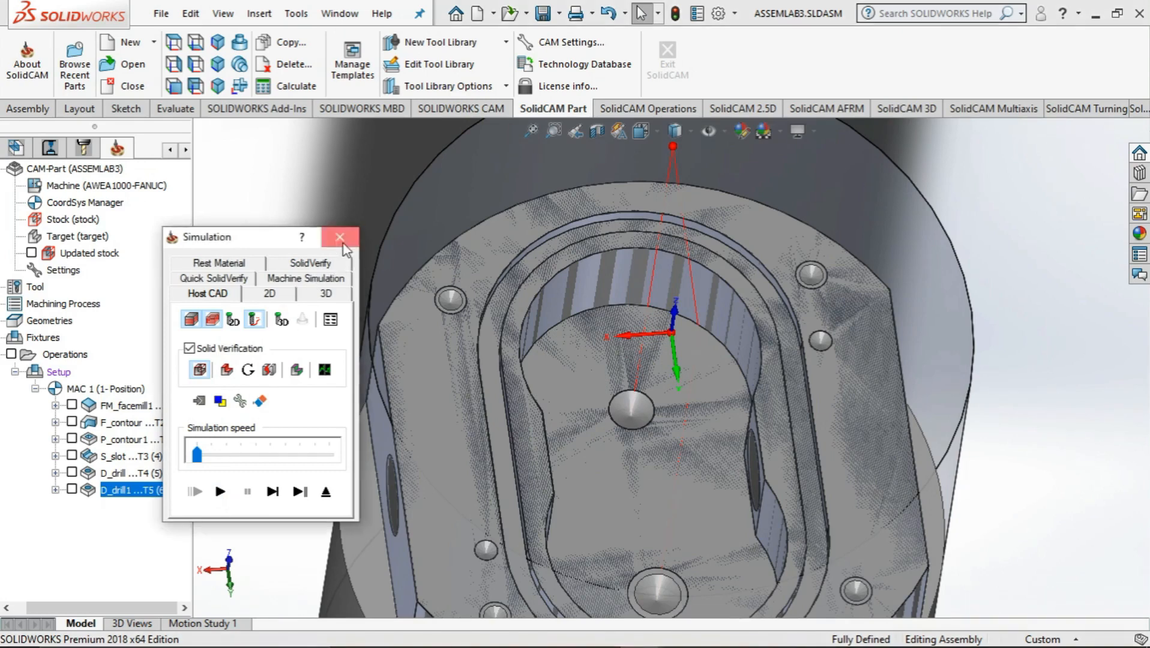
left_click(343, 242)
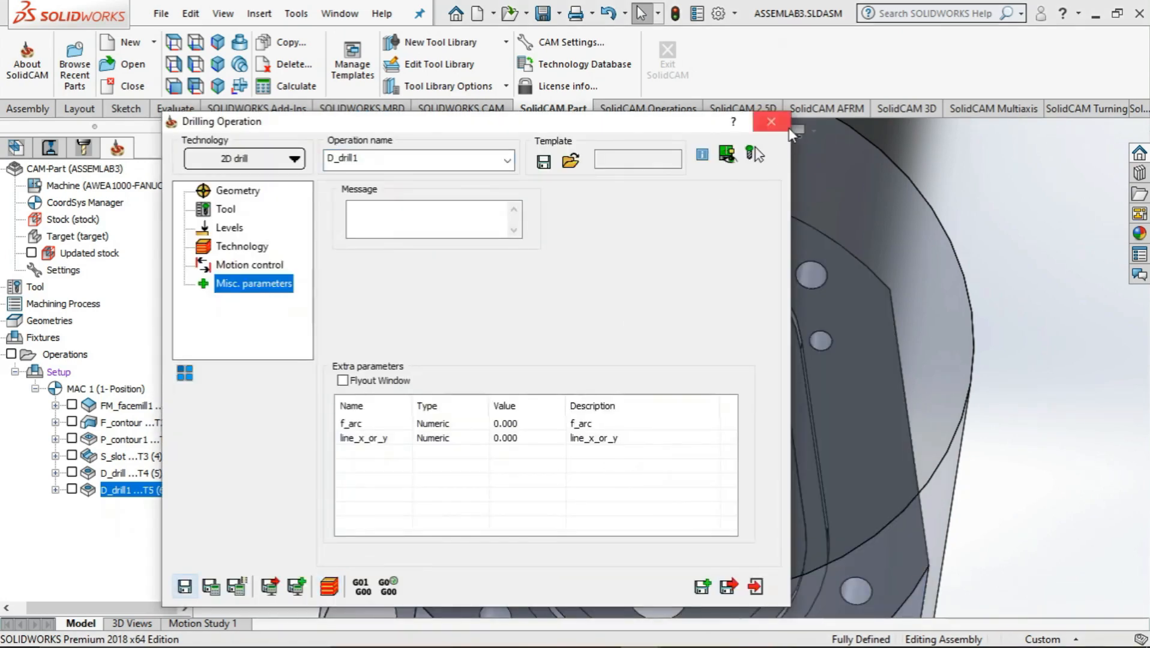
left_click(754, 587)
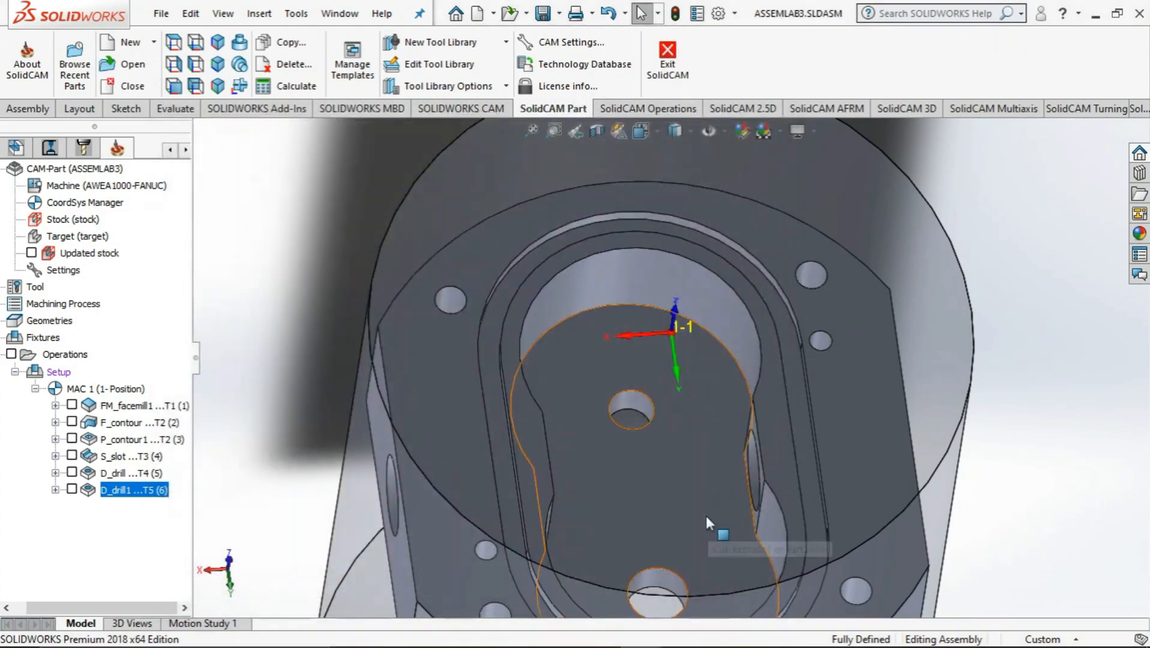
middle_click_drag(706, 516, 757, 595)
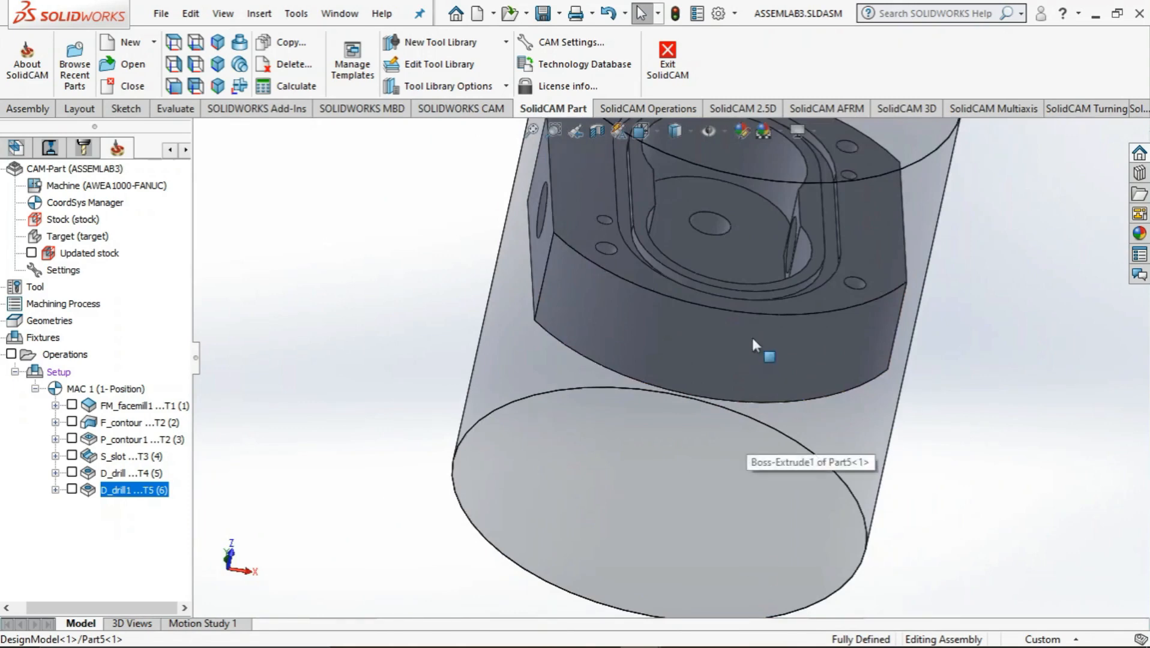
middle_click_drag(754, 344, 742, 392)
scroll(746, 372, "up", 3)
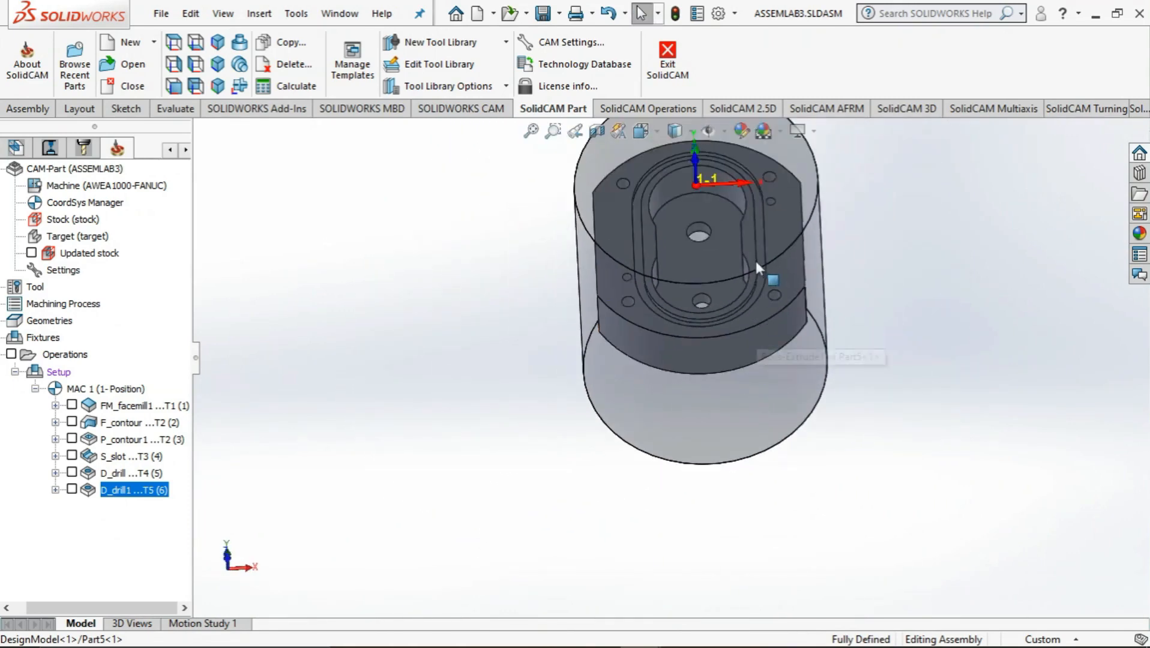
scroll(748, 213, "up", 2)
scroll(721, 207, "down", 5)
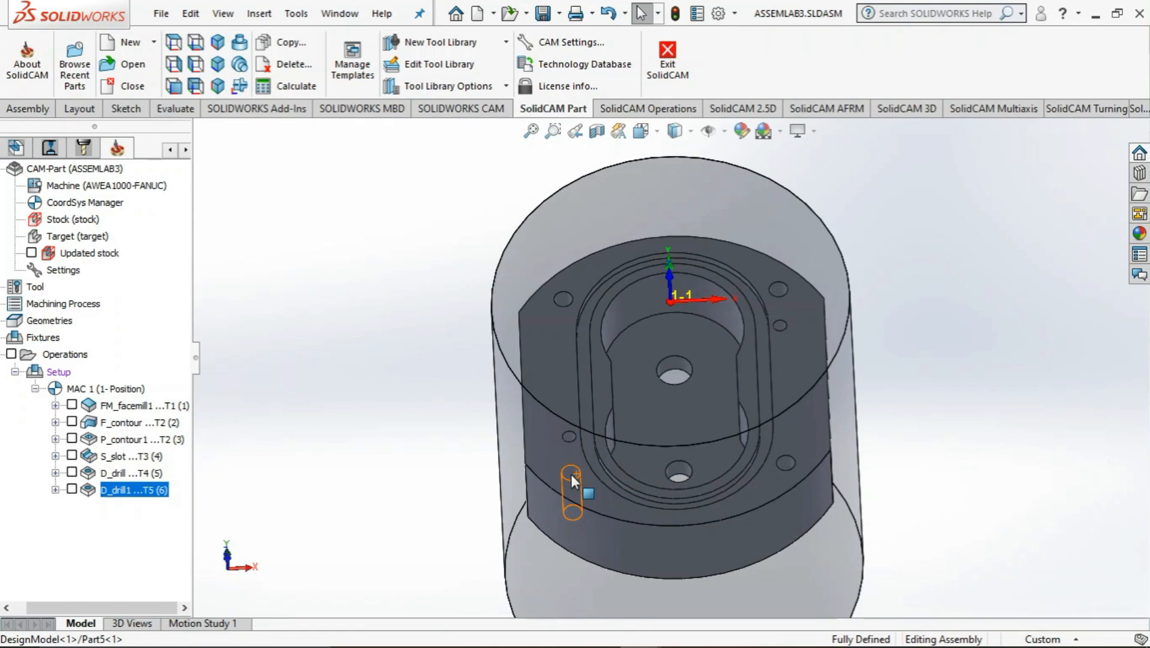
mouse_move(436, 462)
middle_mouse_down()
mouse_move(508, 462)
mouse_move(398, 473)
mouse_move(436, 462)
middle_mouse_up()
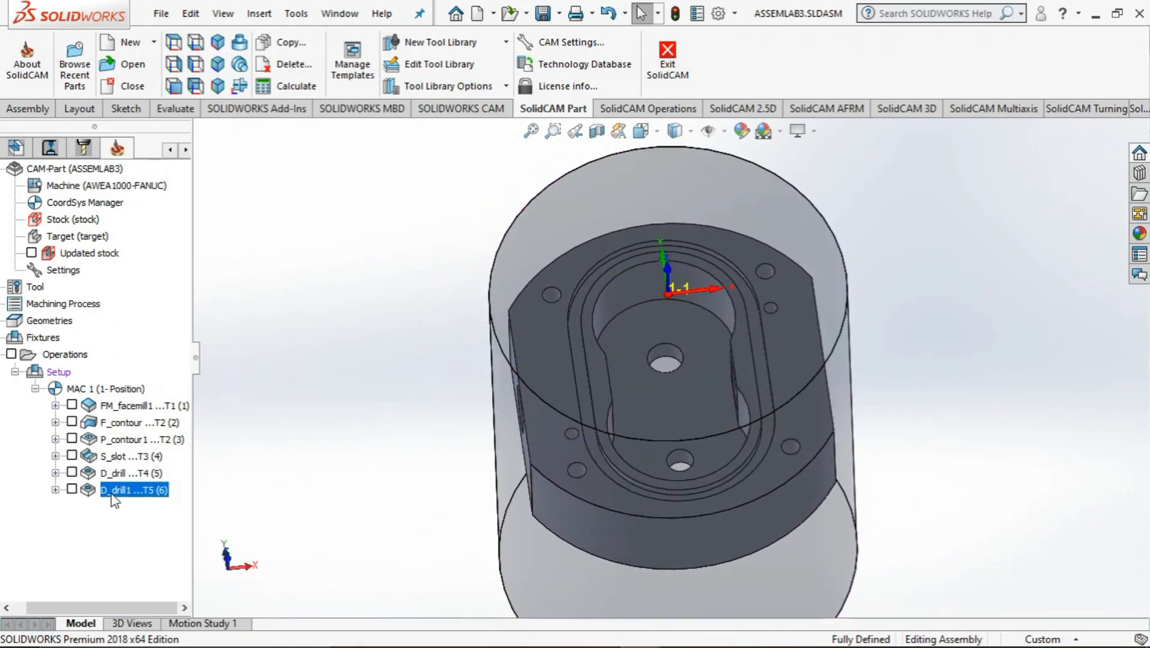
right_click(63, 354)
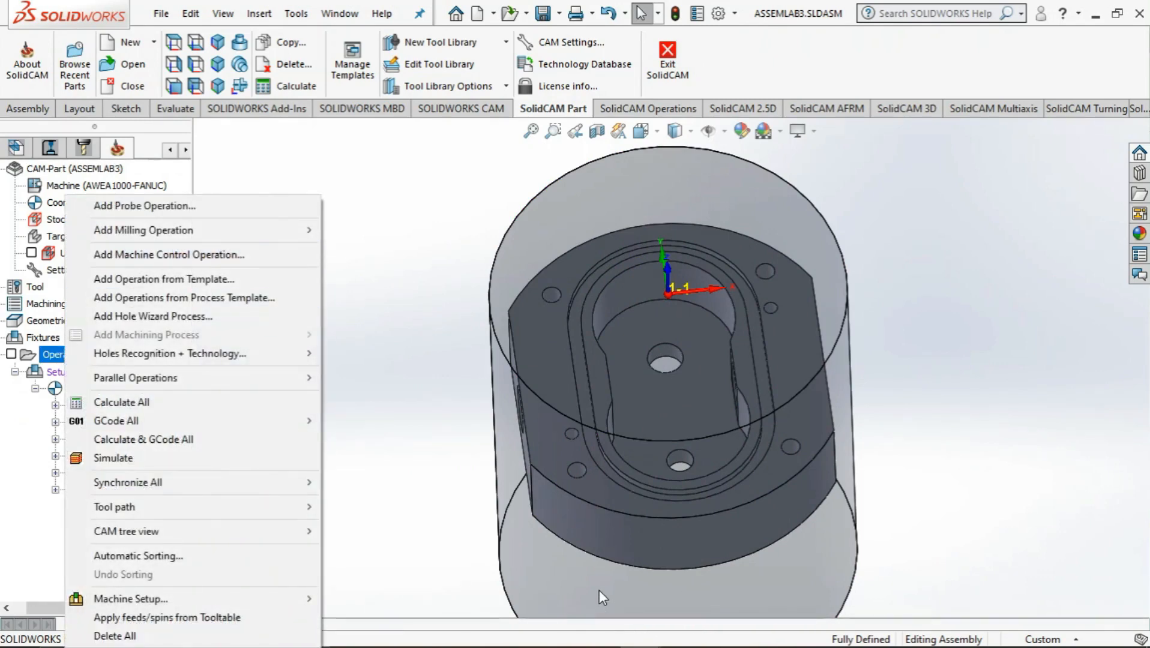
left_click(599, 631)
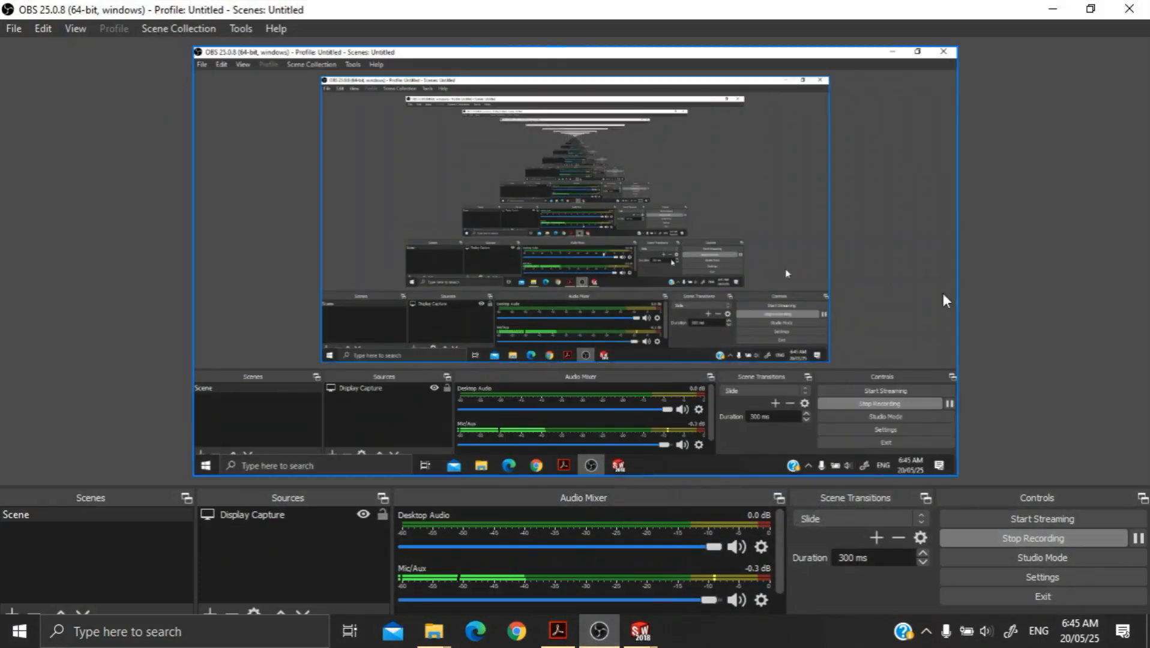
left_click(1054, 10)
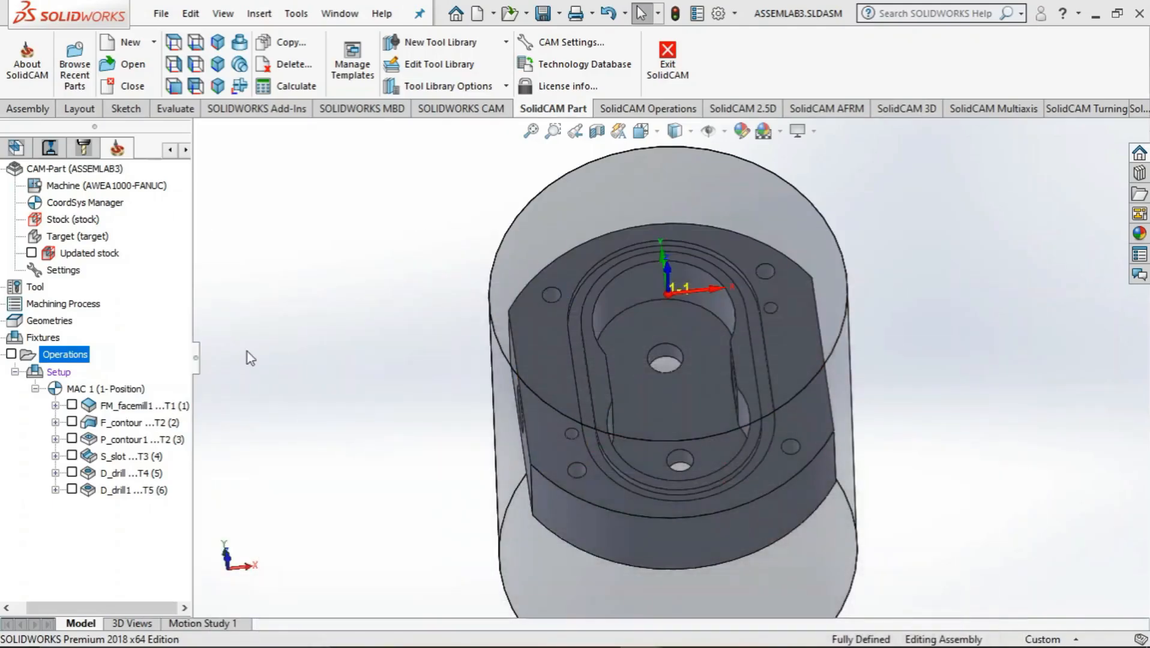
Add a thread milling operation and define its drill geometry from the centres of the four M5x0.8 tapped corner holes
right_click(63, 354)
mouse_move(180, 236)
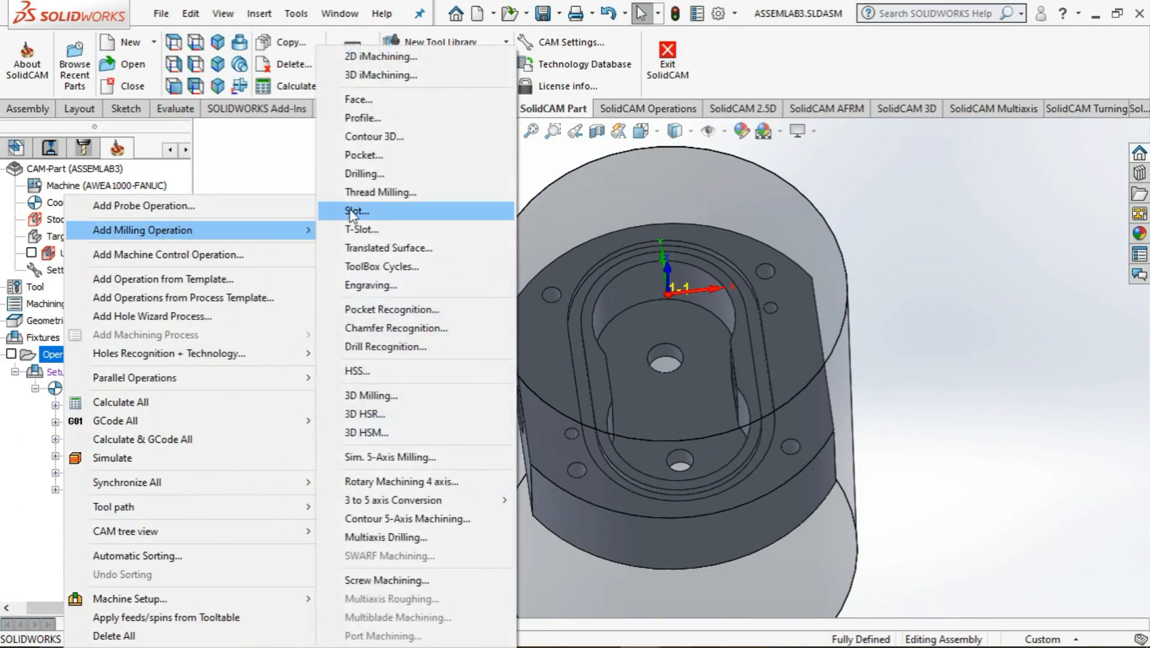
left_click(381, 197)
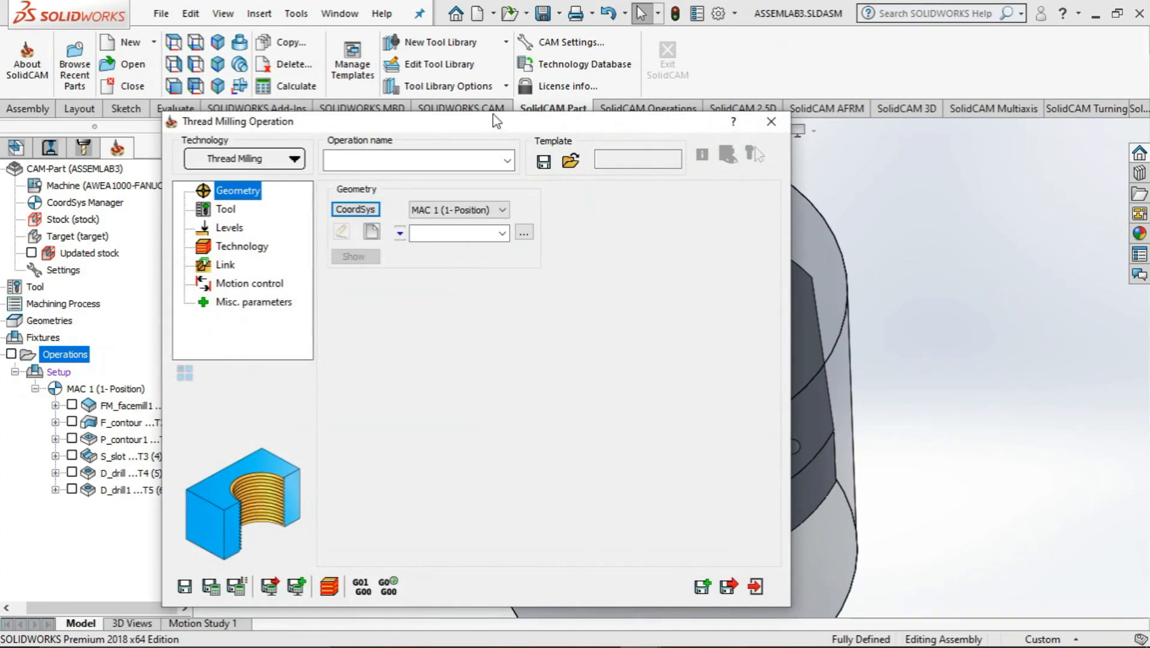
left_click(372, 232)
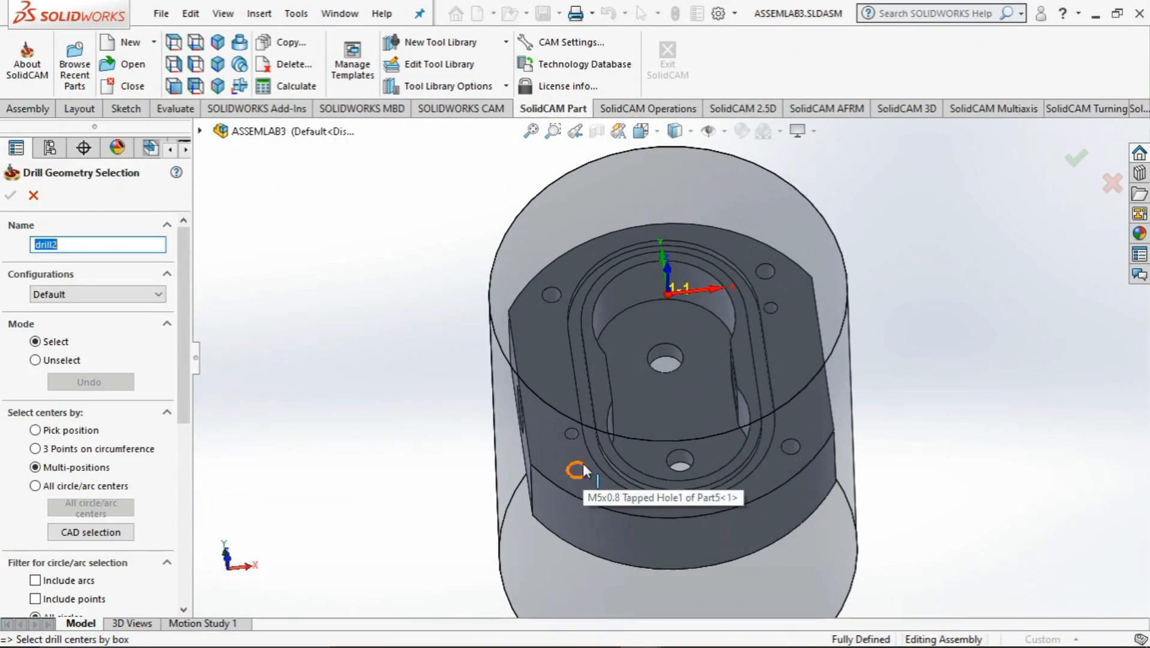
left_click(583, 463)
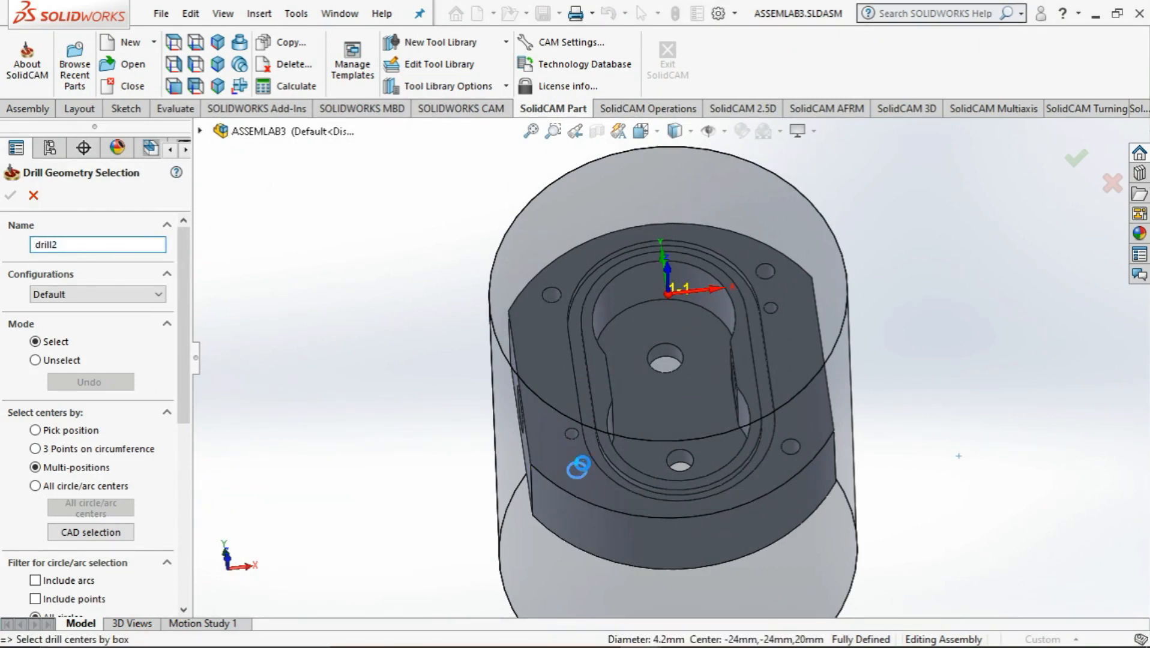
left_click(553, 297)
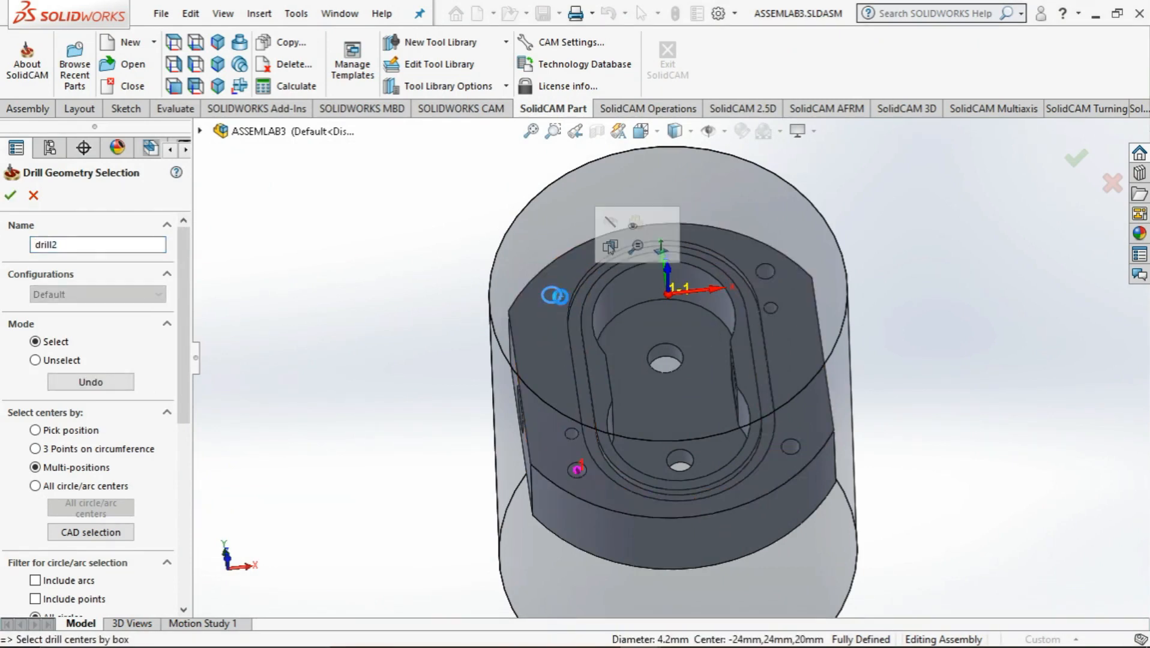
left_click(771, 273)
left_click(800, 445)
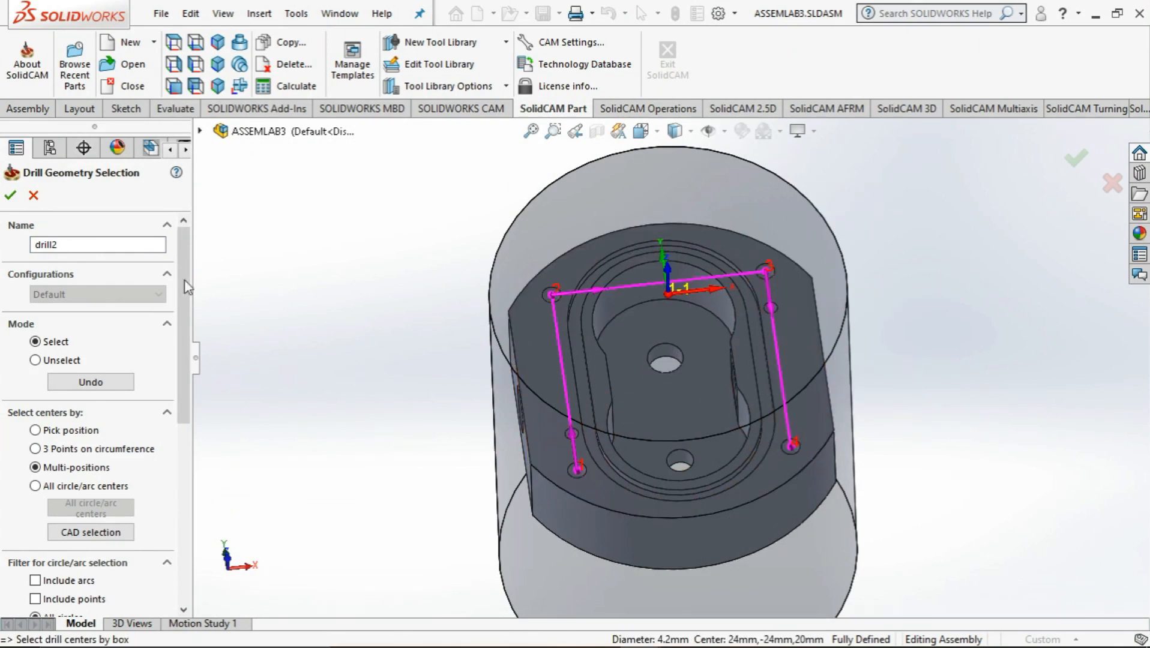
left_click(11, 197)
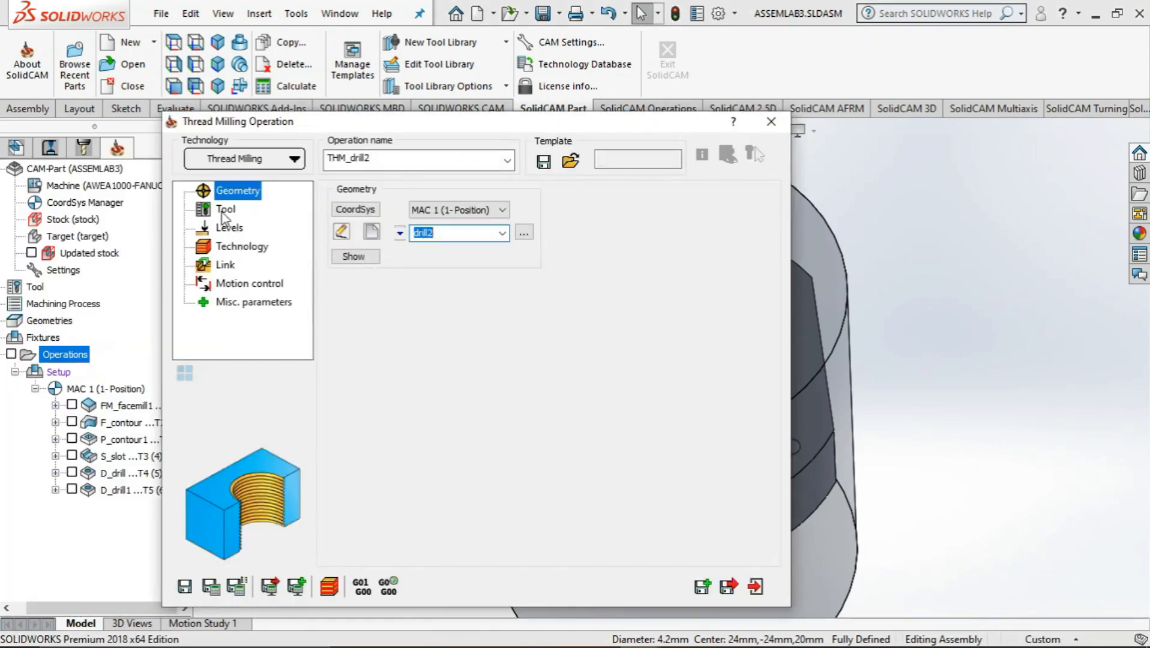
Add a new thread mill tool for the THM_drill2 operation
left_click(224, 210)
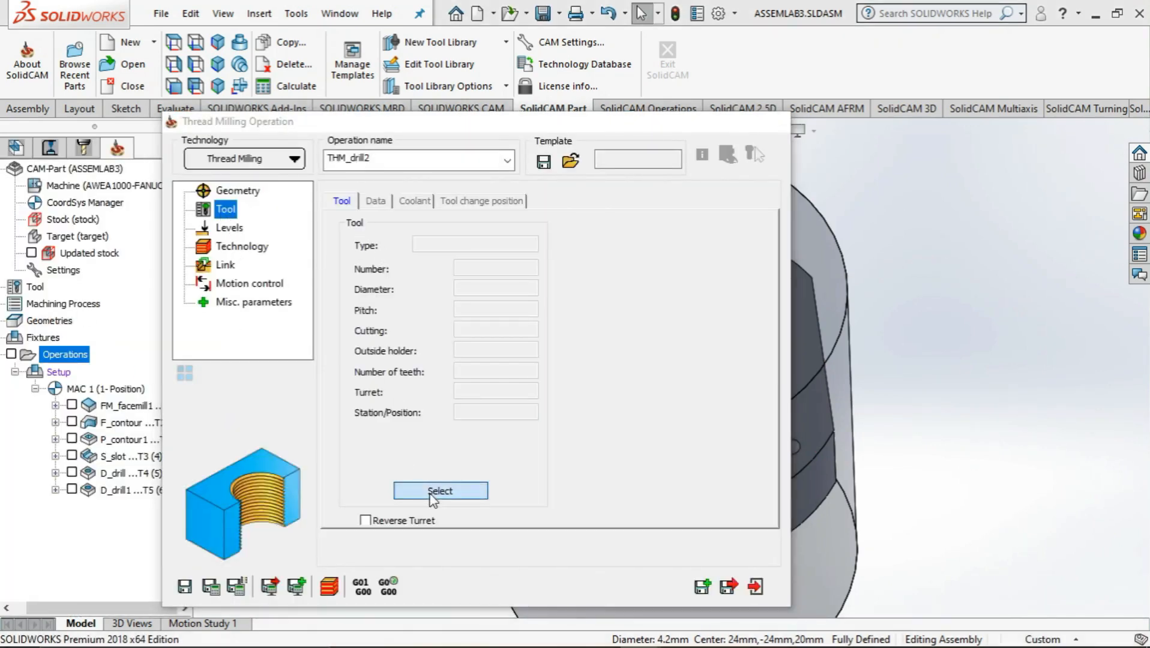
left_click(433, 493)
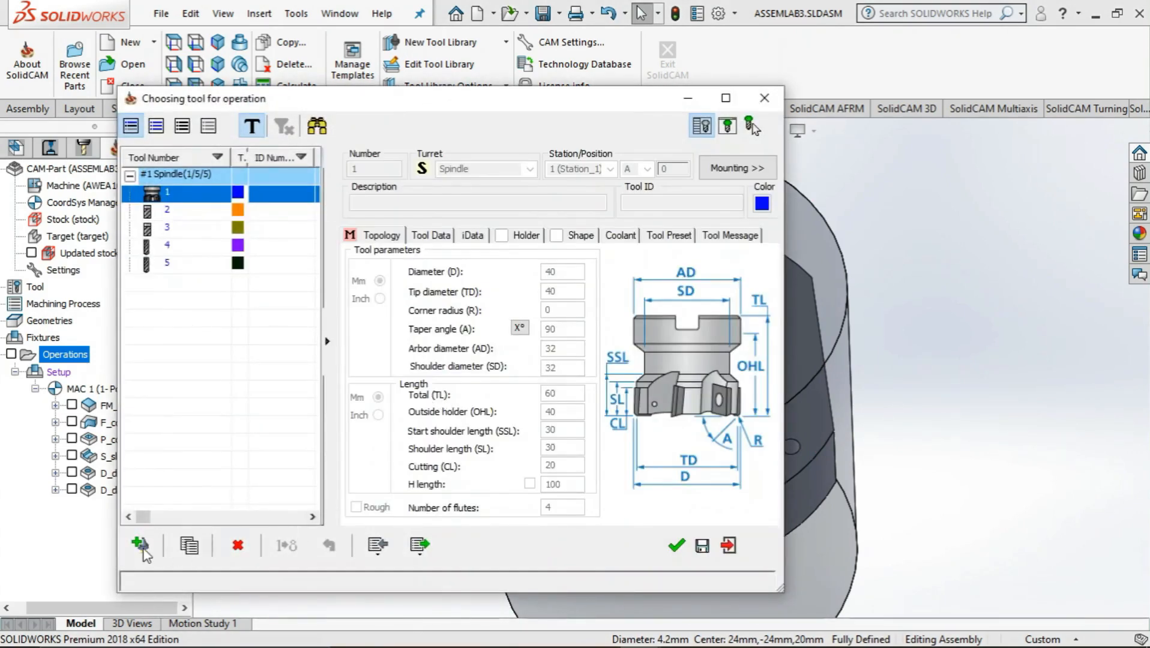
left_click(139, 546)
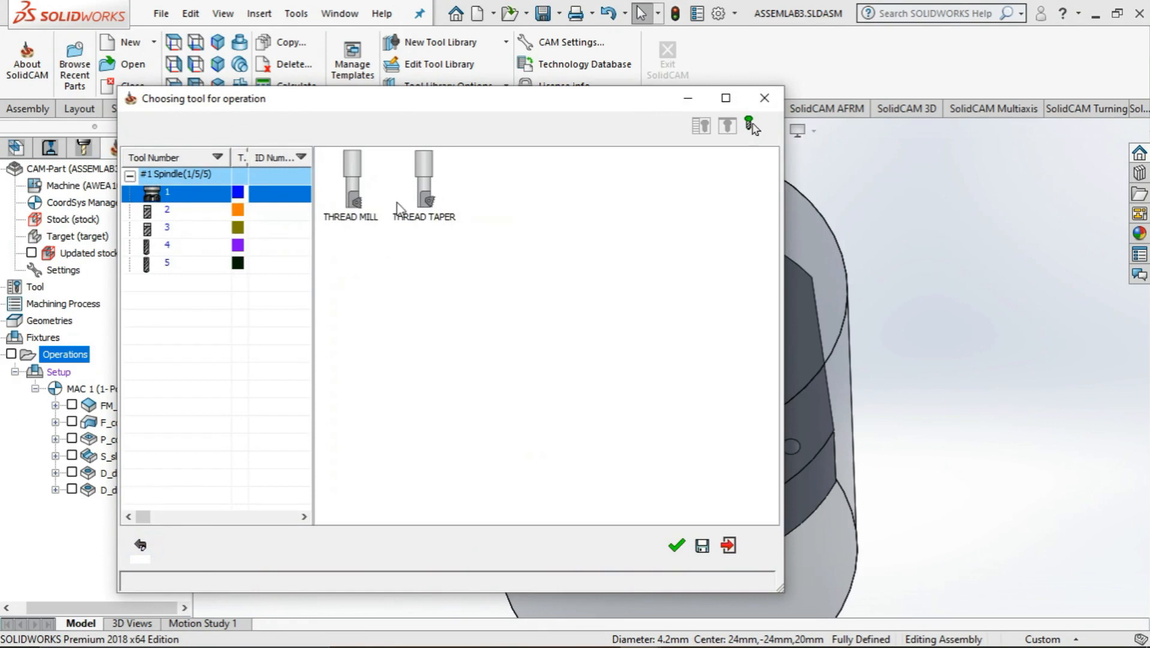
double_click(351, 198)
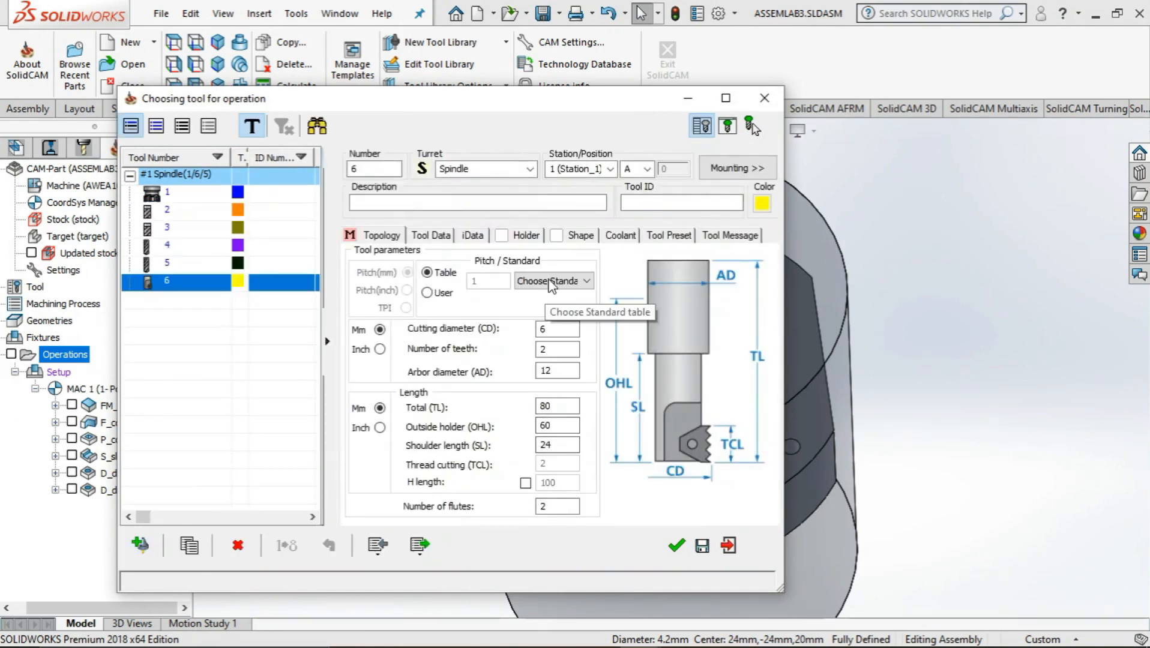
Set the thread mill to the Metric (ISO) standard M5 x 0.8 and assign it to the operation
left_click(547, 282)
left_click(546, 319)
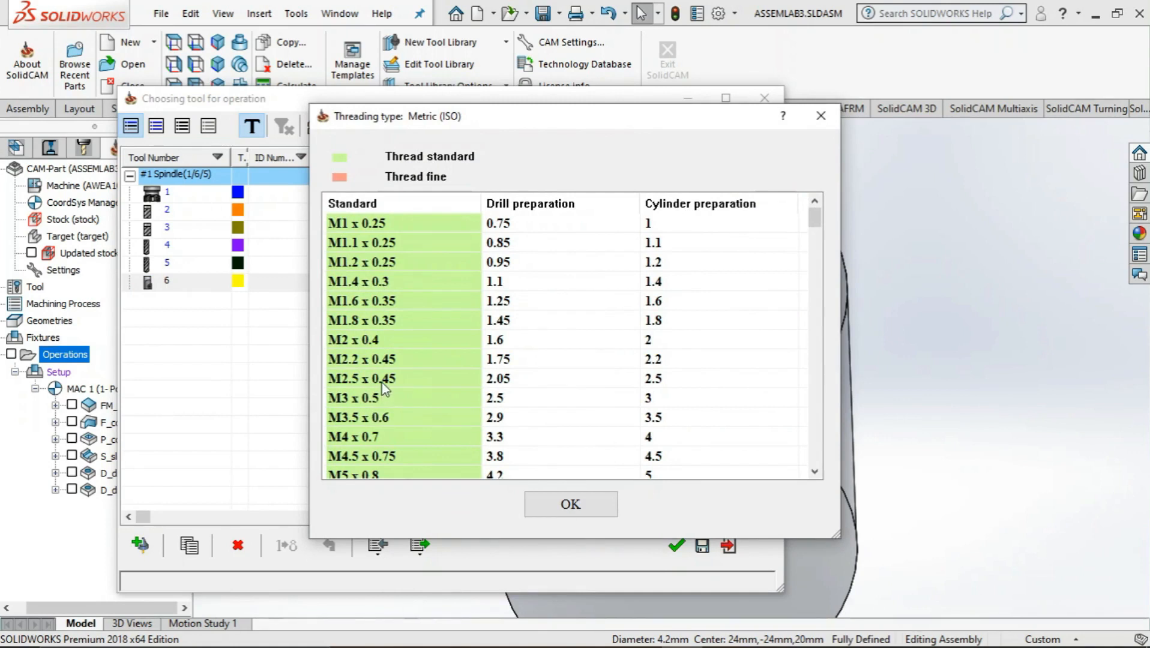
scroll(384, 389, "down", 1)
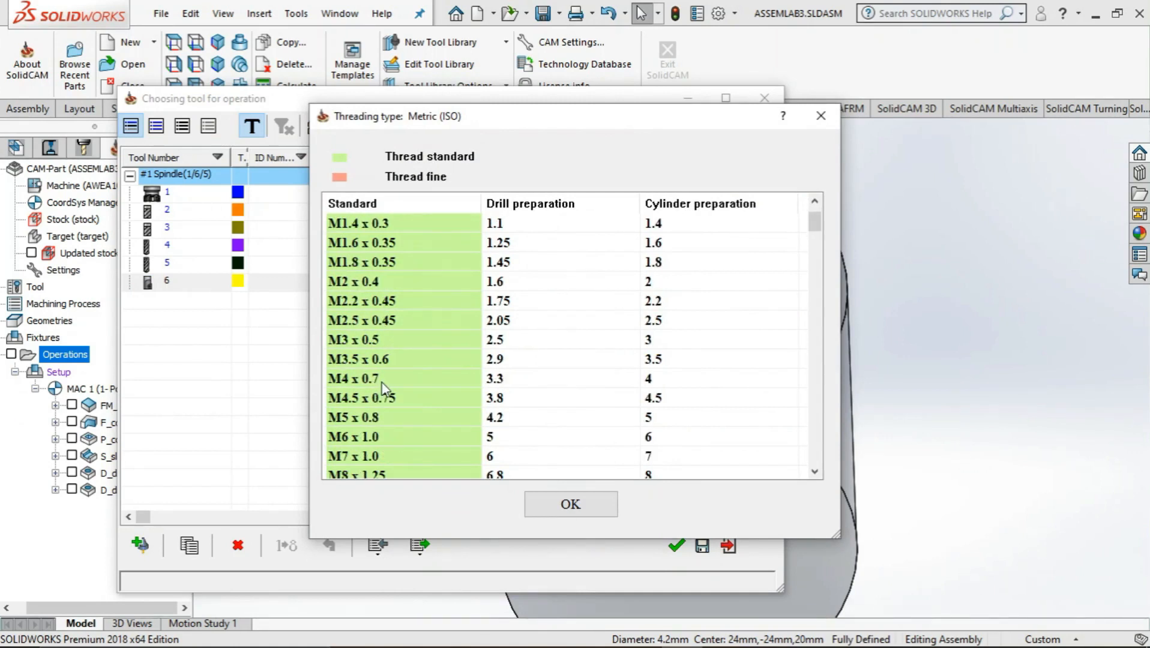
left_click(357, 420)
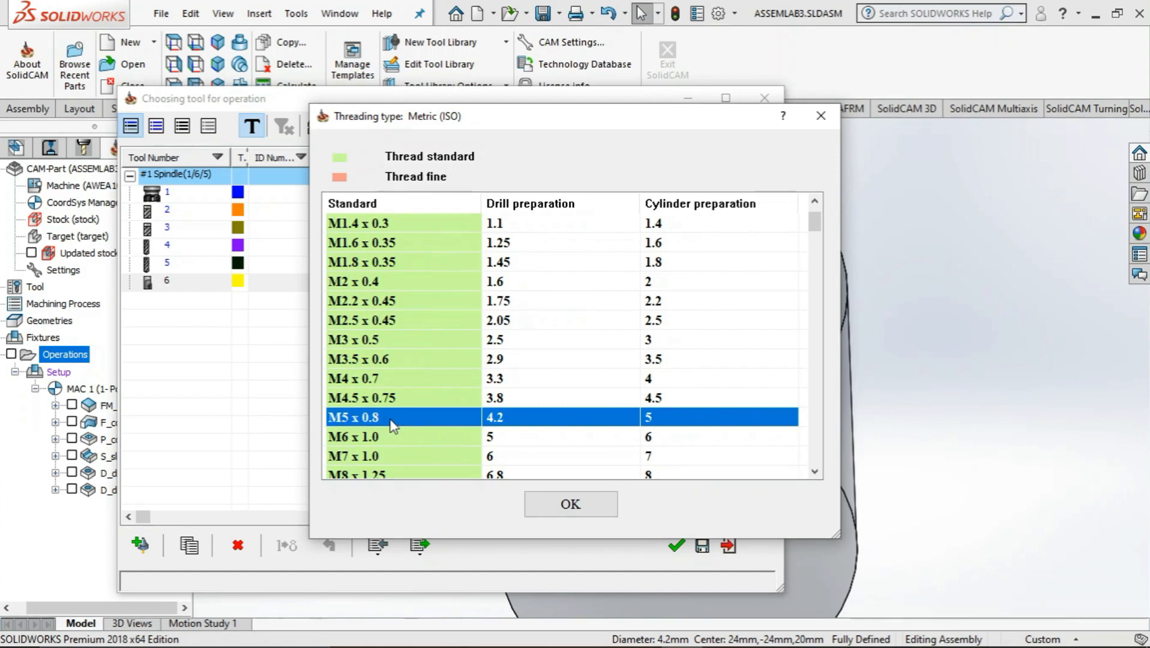
left_click(584, 500)
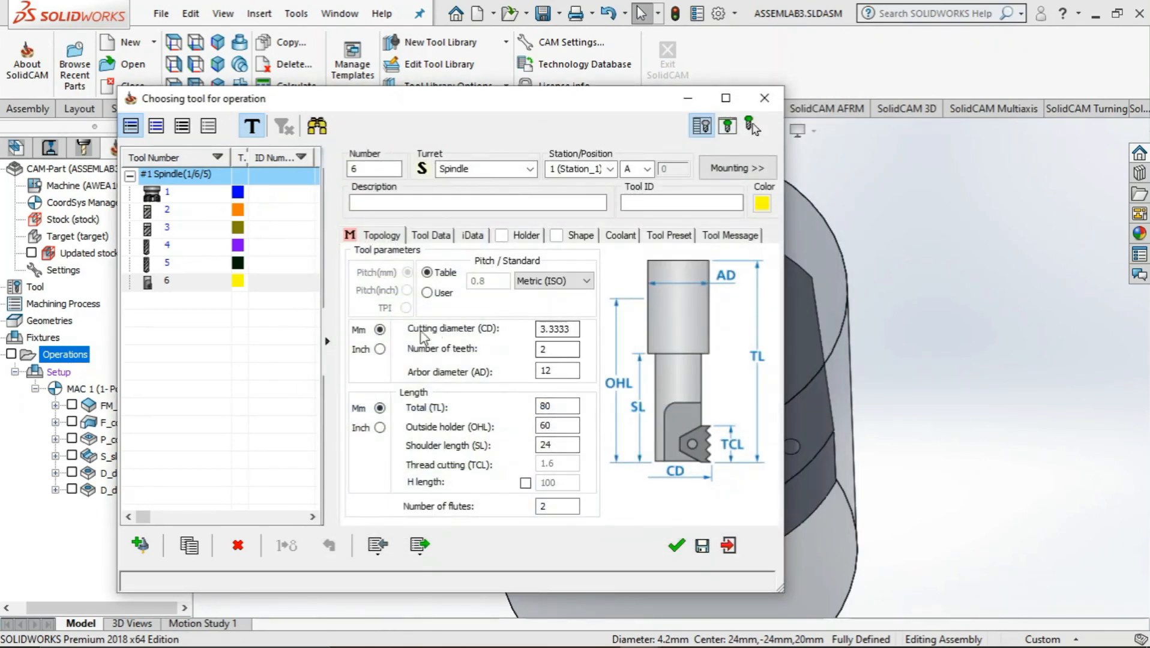
left_click(676, 545)
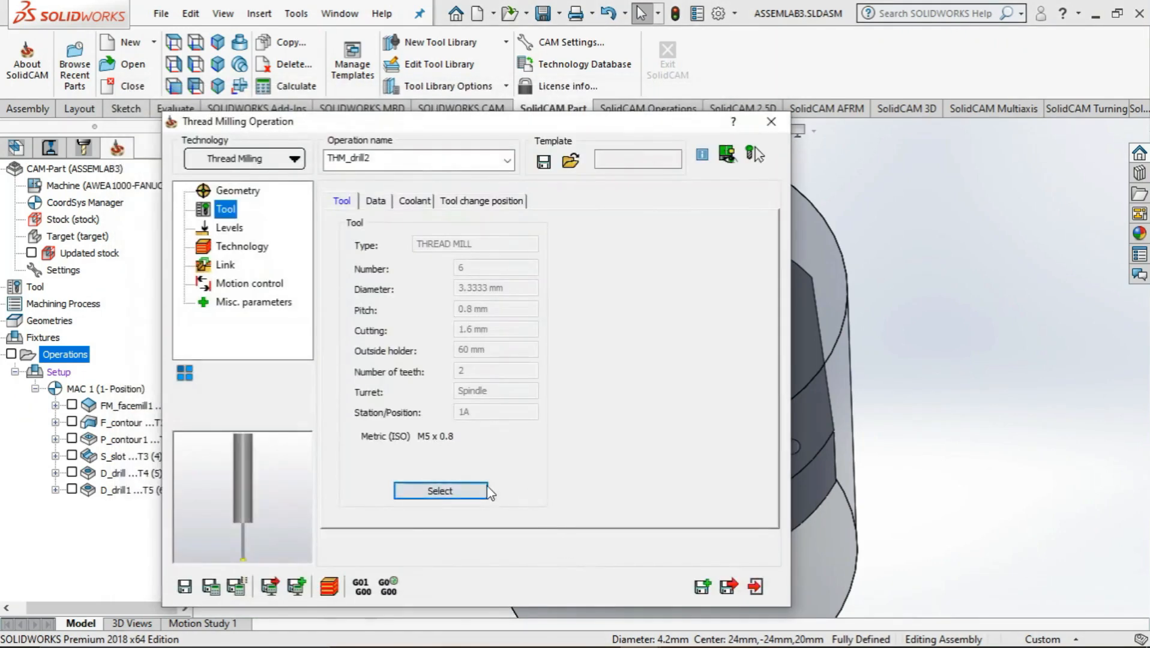
Switch the milling levels to user defined and pick the body's top face at Z -30 as the upper level
left_click(230, 233)
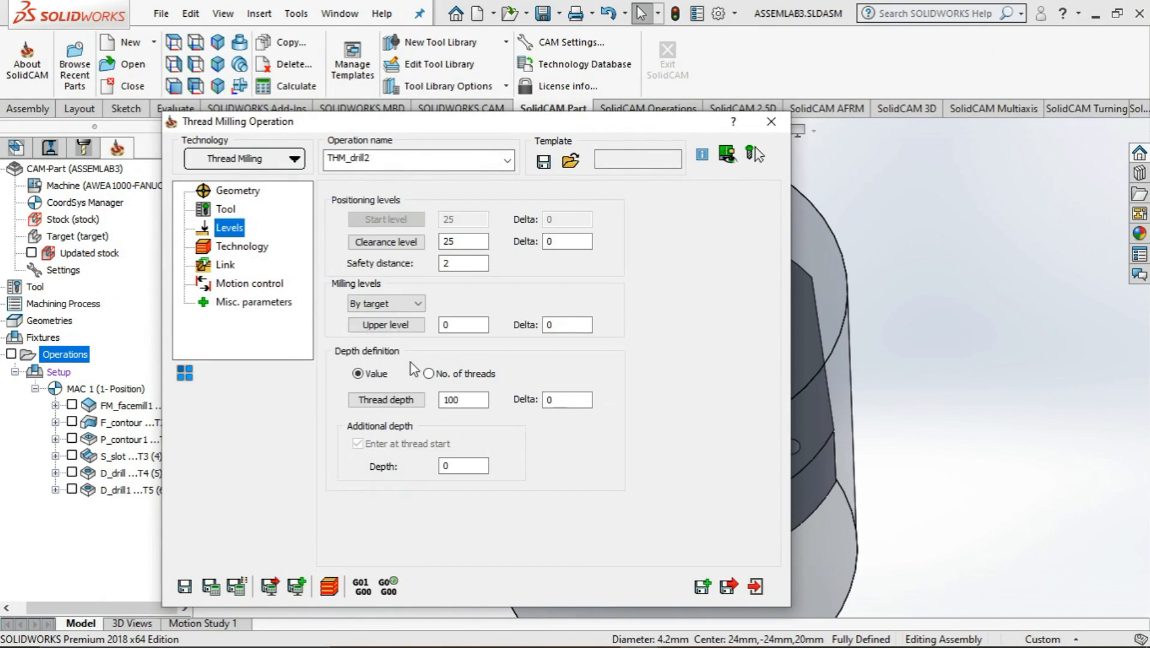
left_click(408, 306)
left_click(405, 309)
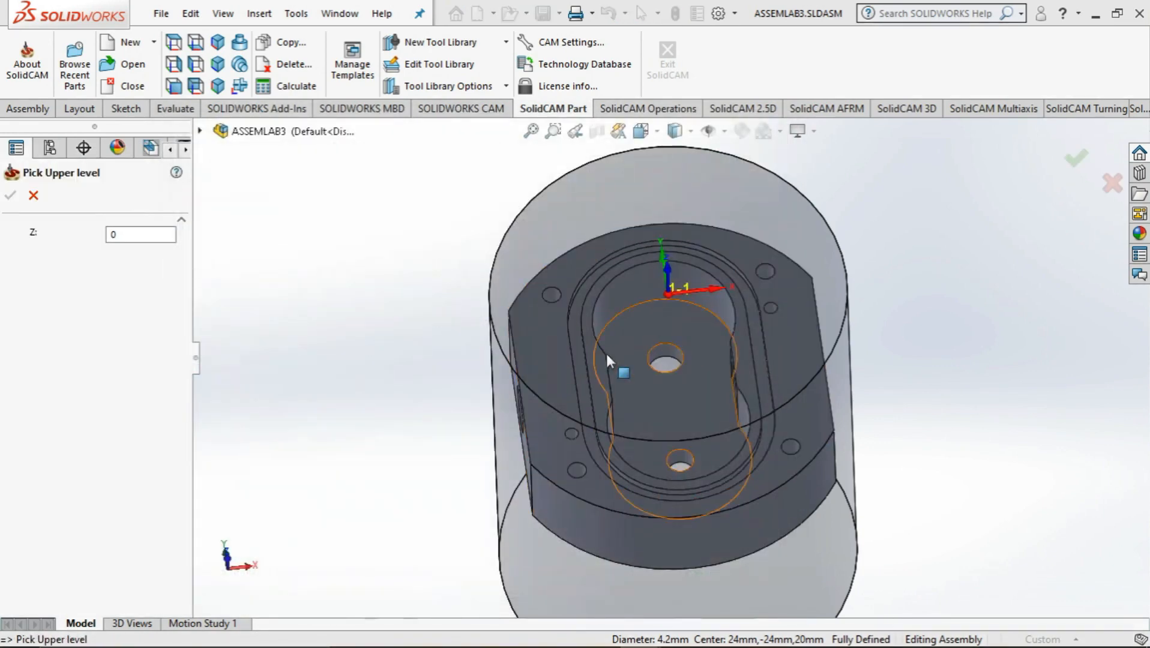
left_click(556, 368)
left_click(11, 195)
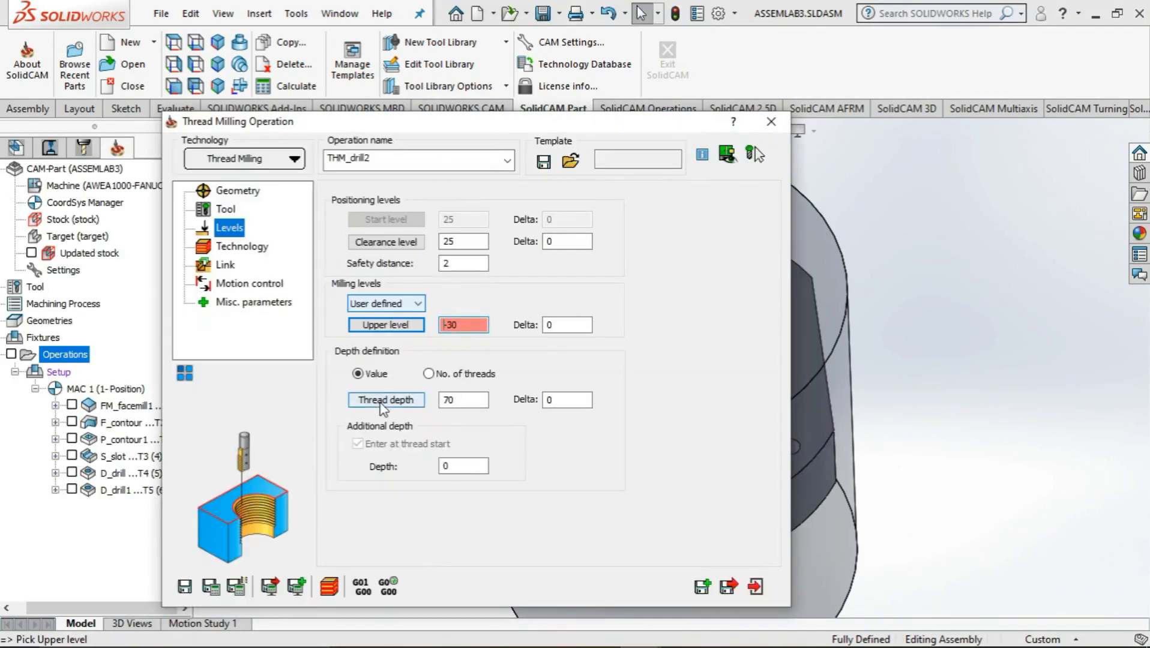
Highlight the hole depth and full-thread length notes in CNC exercise 3.pdf in Adobe Acrobat, and set the thread depth to 15 in SolidCAM
left_click(434, 400)
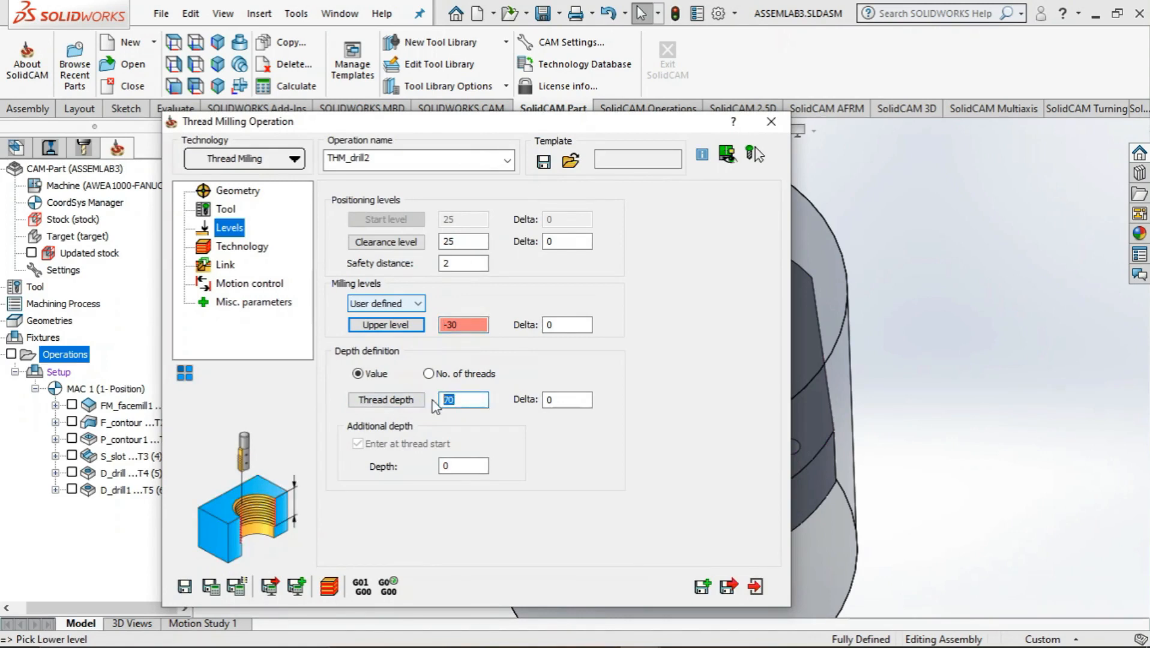
key("alt+Tab")
key("alt+Tab")
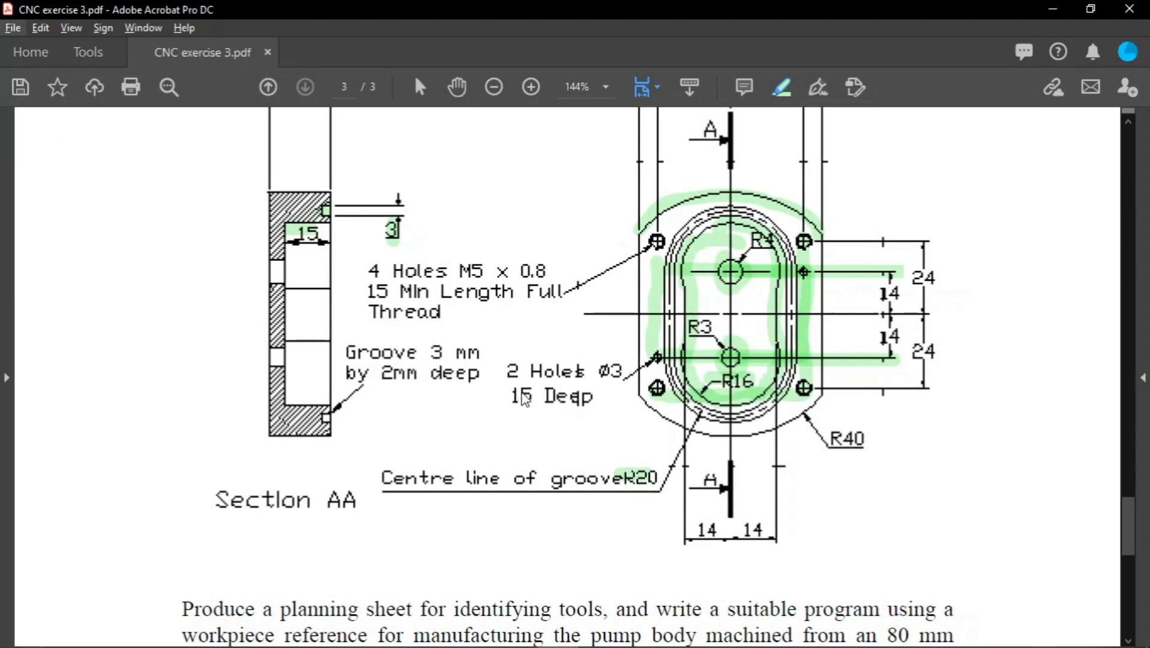
mouse_move(522, 395)
left_mouse_down()
mouse_move(602, 397)
mouse_move(597, 406)
left_mouse_up()
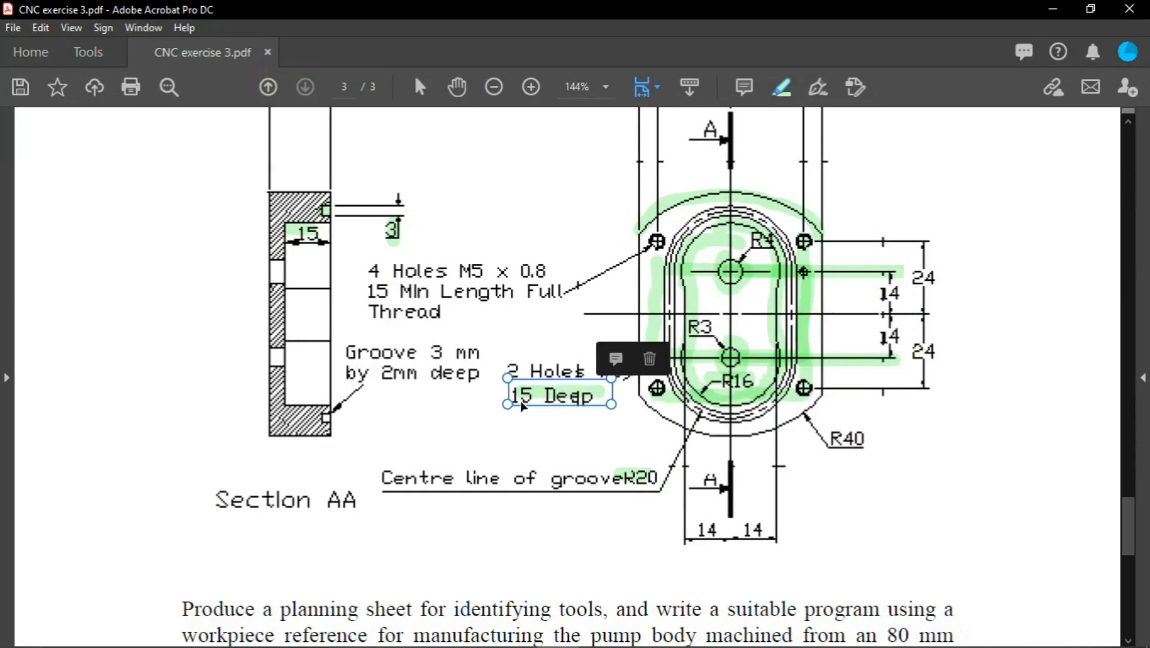
mouse_move(368, 292)
left_mouse_down()
mouse_move(542, 294)
mouse_move(368, 312)
mouse_move(456, 316)
left_mouse_up()
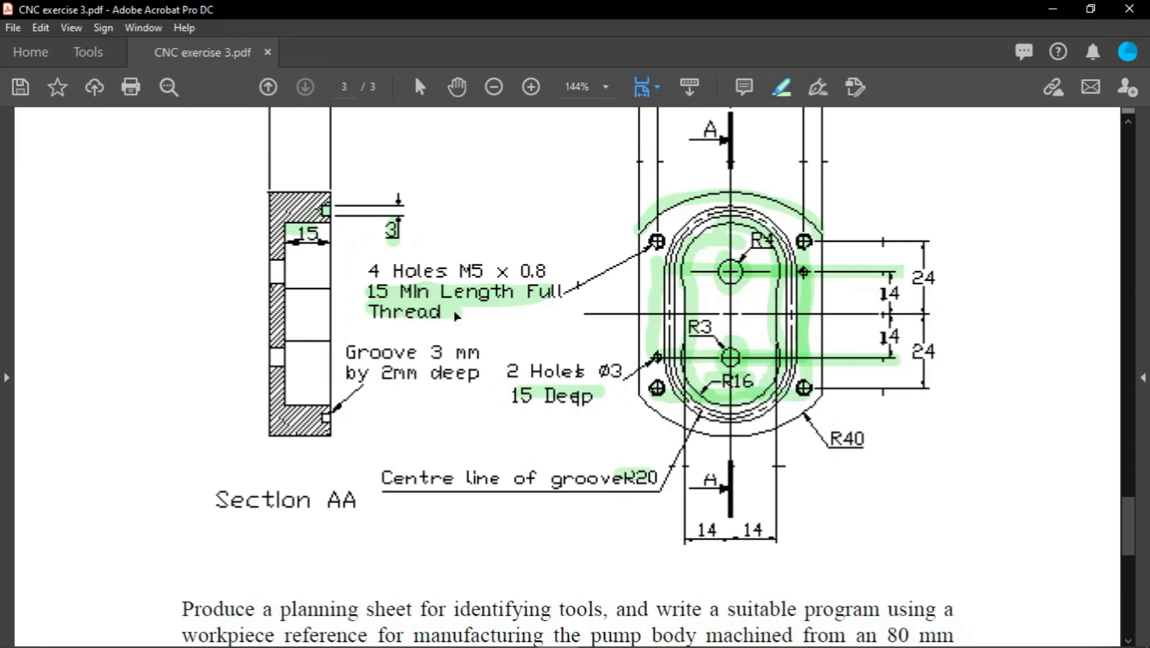
left_click(1051, 9)
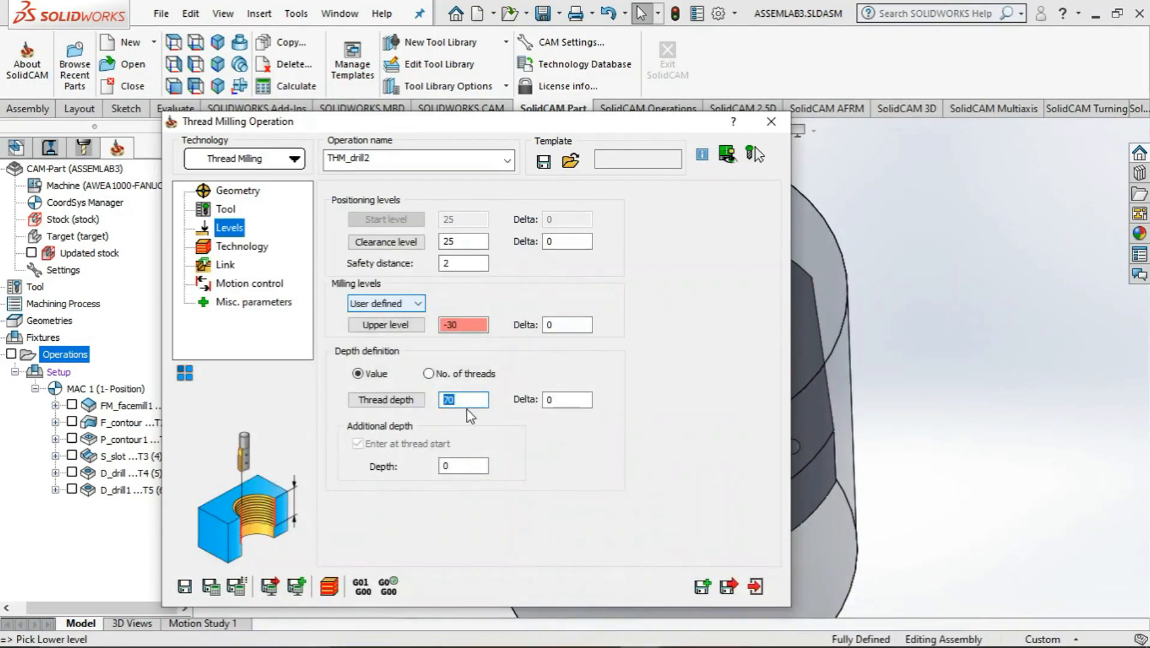
type("15")
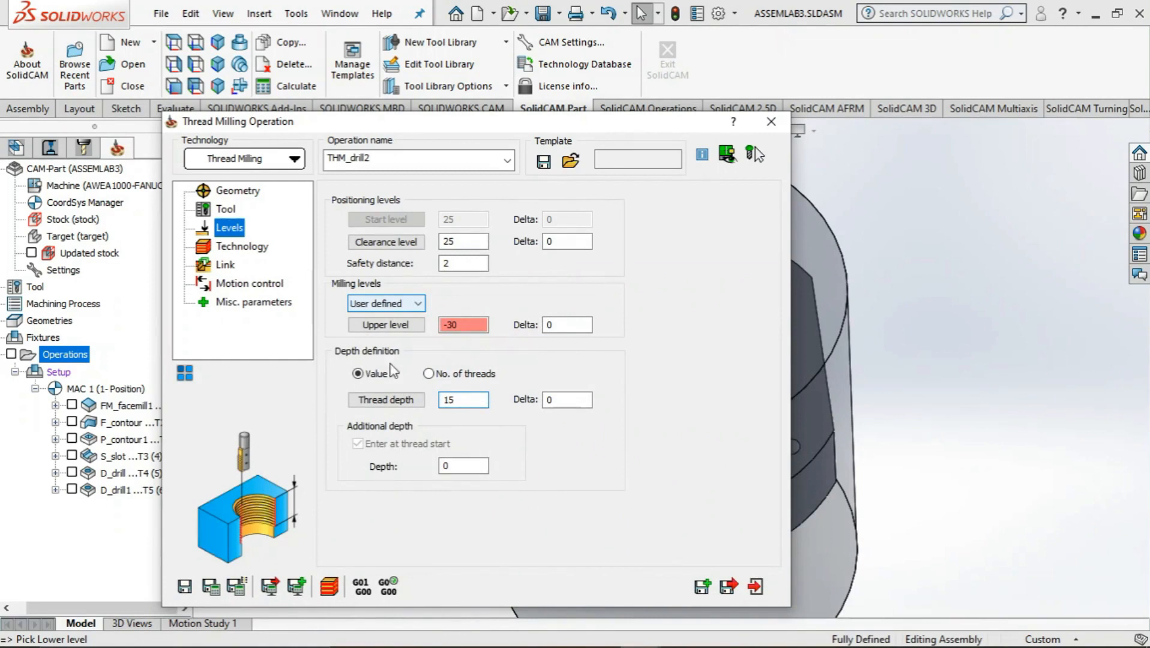
Set the thread milling to cut from top to bottom, and save and calculate the THM_drill2 operation
left_click(229, 246)
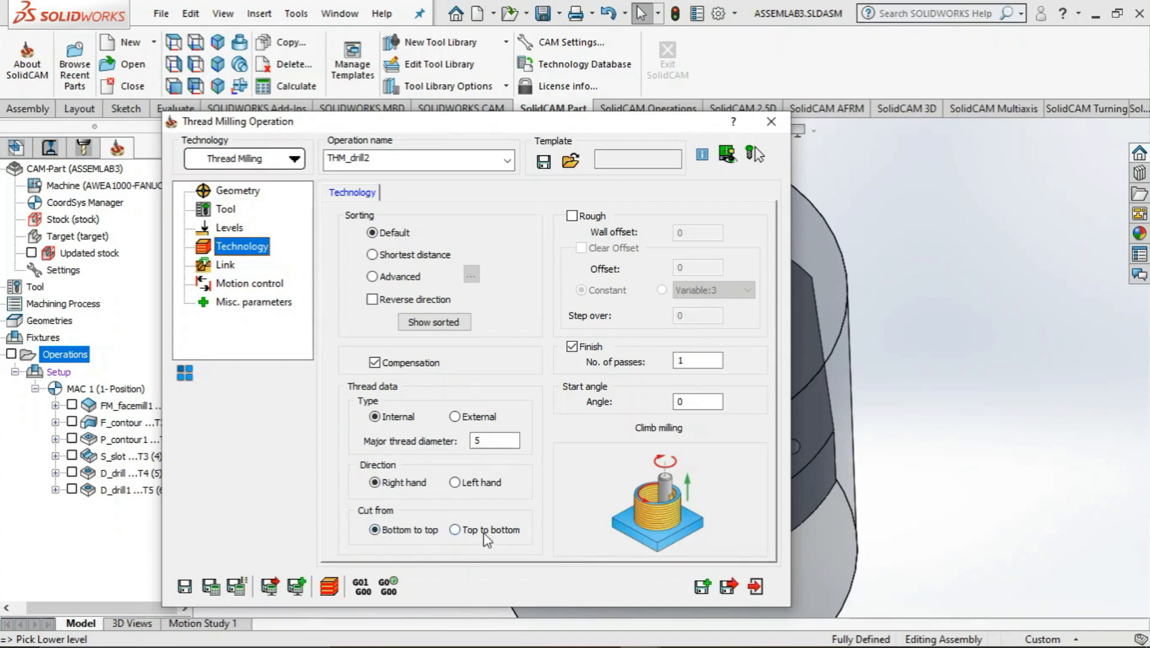
left_click(457, 533)
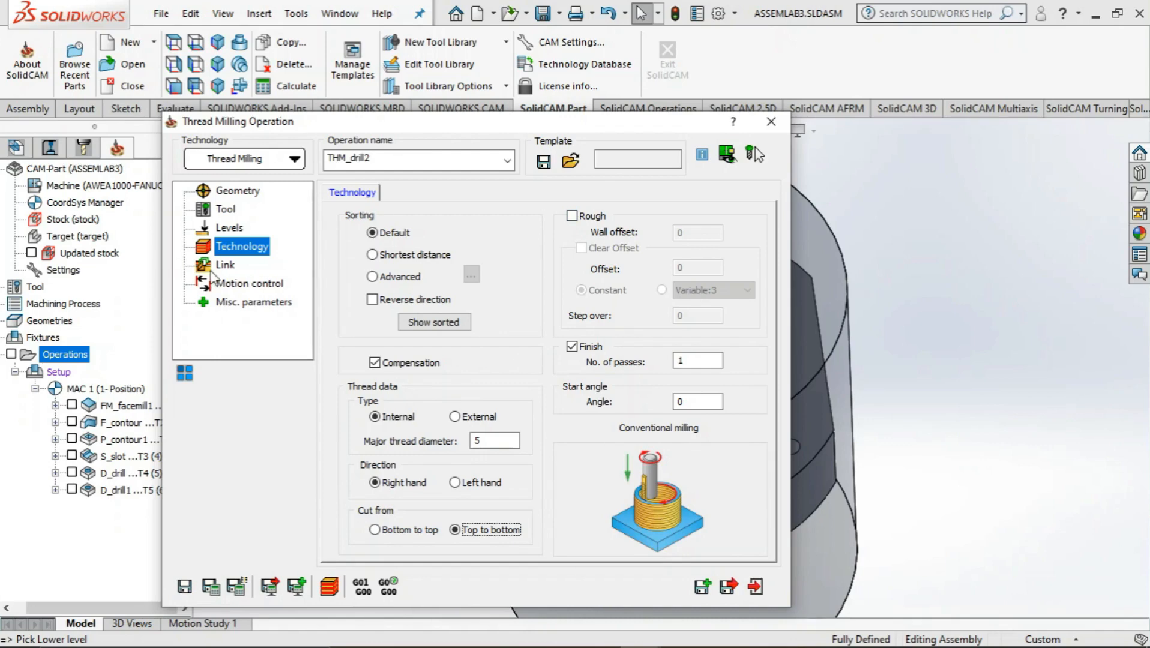
left_click(225, 265)
left_click(240, 284)
left_click(249, 302)
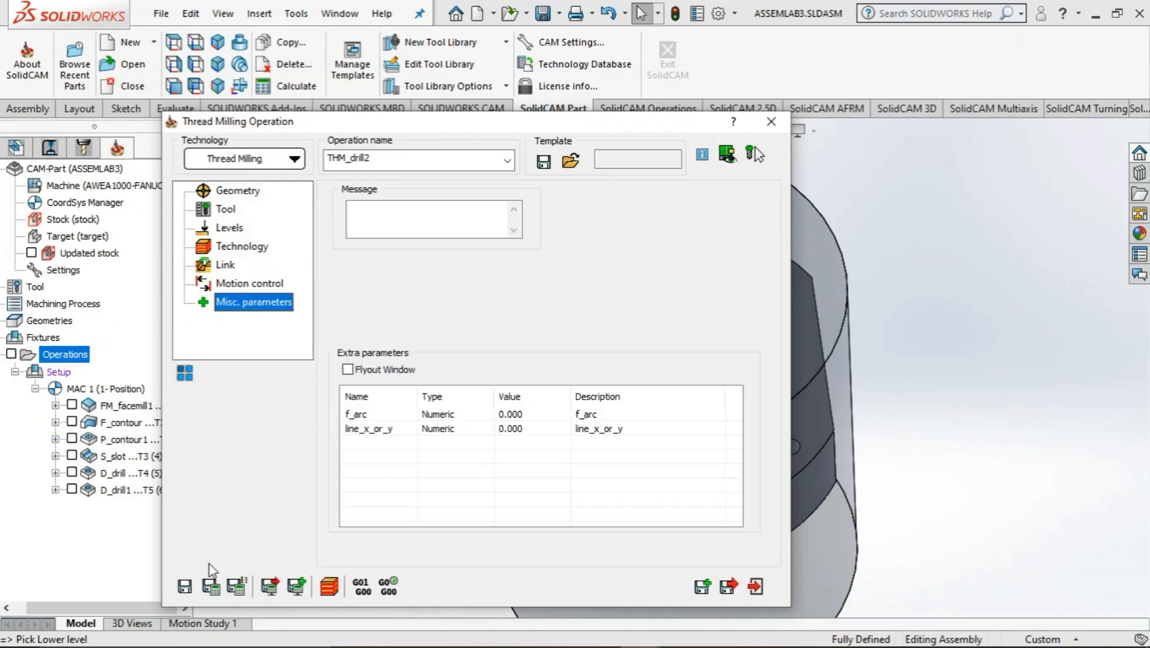
left_click(210, 587)
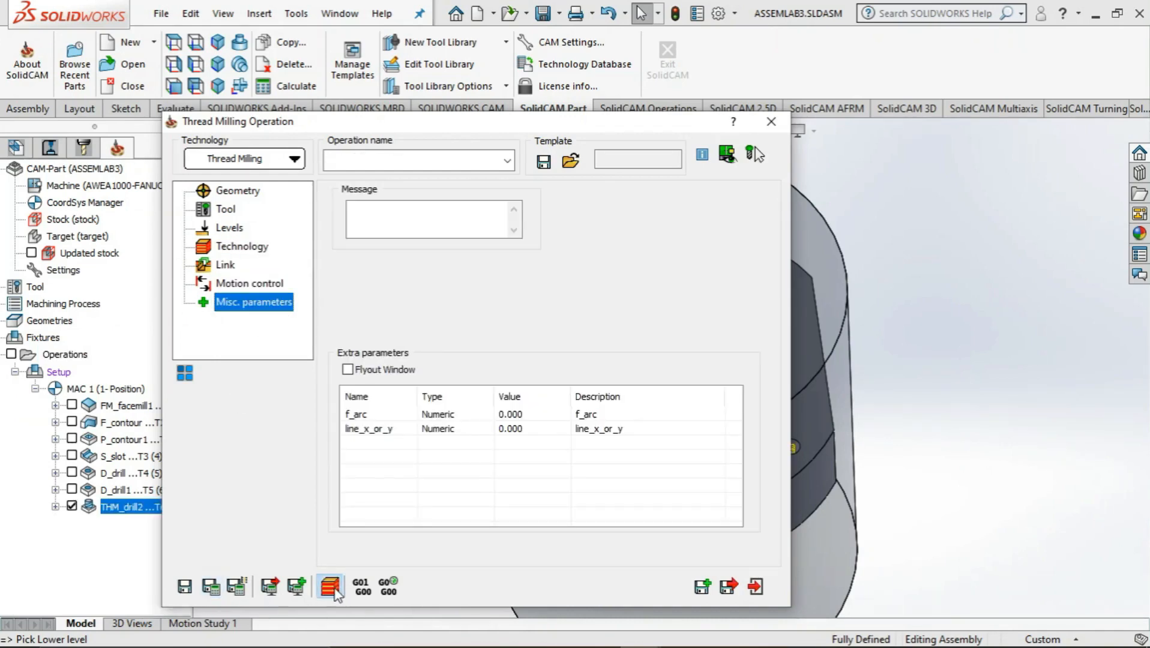
Run the Host CAD simulation of THM_drill2 with solid verification and examine the thread milling at the tapped holes up close
left_click(329, 586)
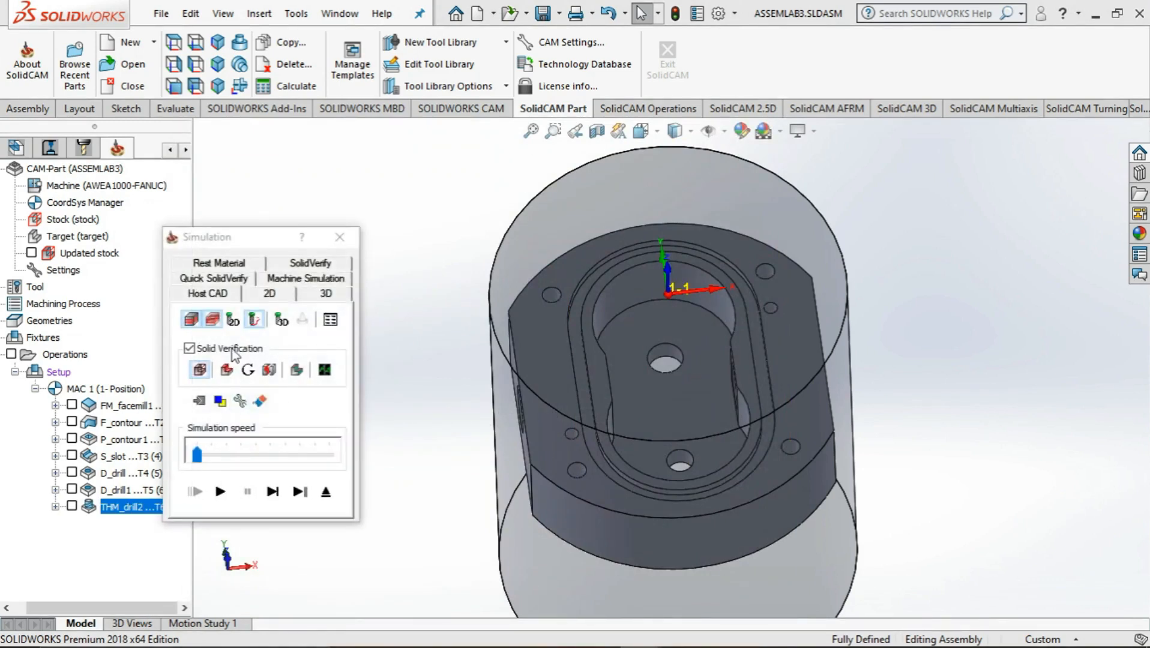
left_click(220, 492)
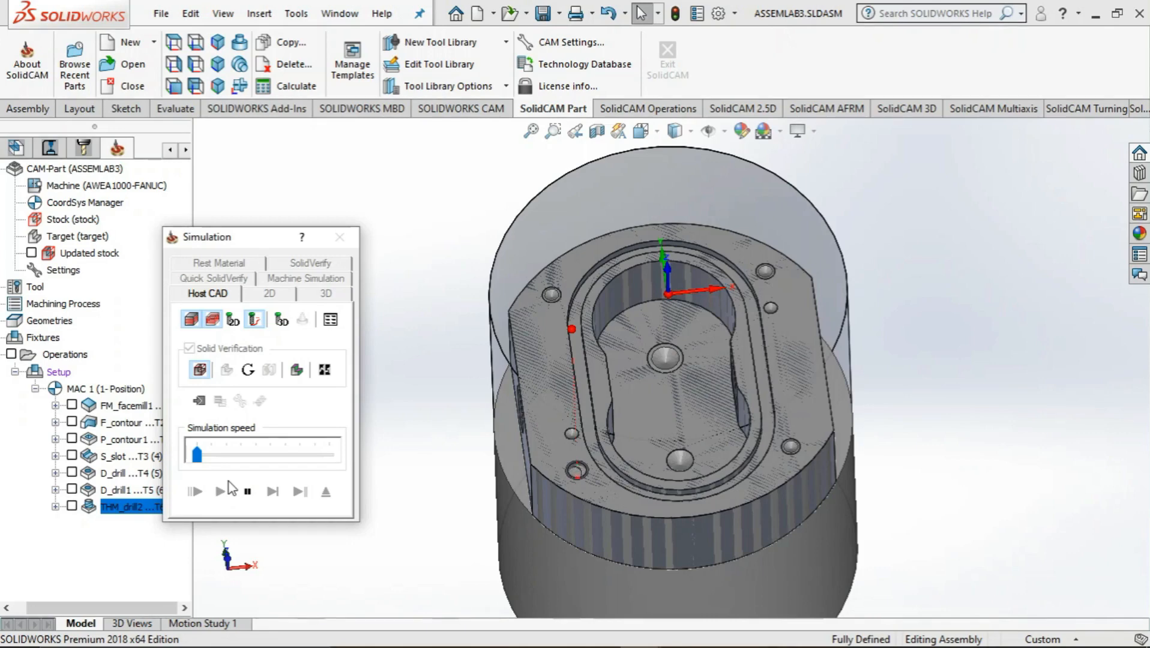
mouse_move(658, 473)
middle_mouse_down()
mouse_move(664, 561)
mouse_move(668, 488)
middle_mouse_up()
scroll(593, 485, "down", 5)
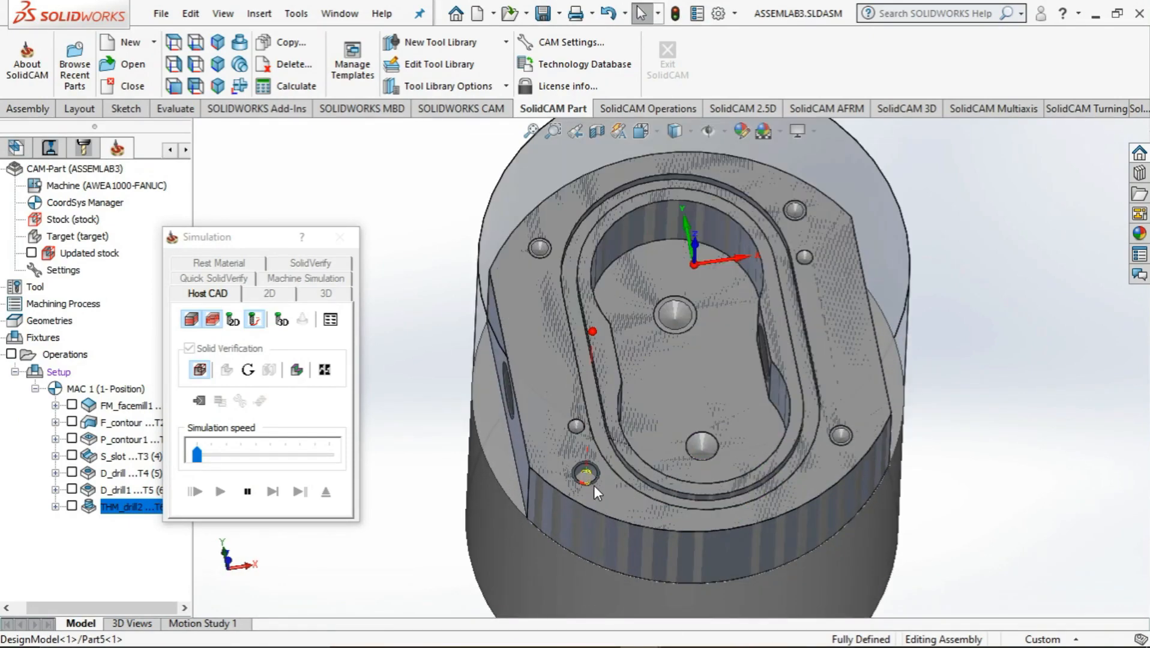
scroll(604, 474, "down", 4)
middle_click_drag(663, 423, 661, 506)
scroll(661, 505, "up", 3)
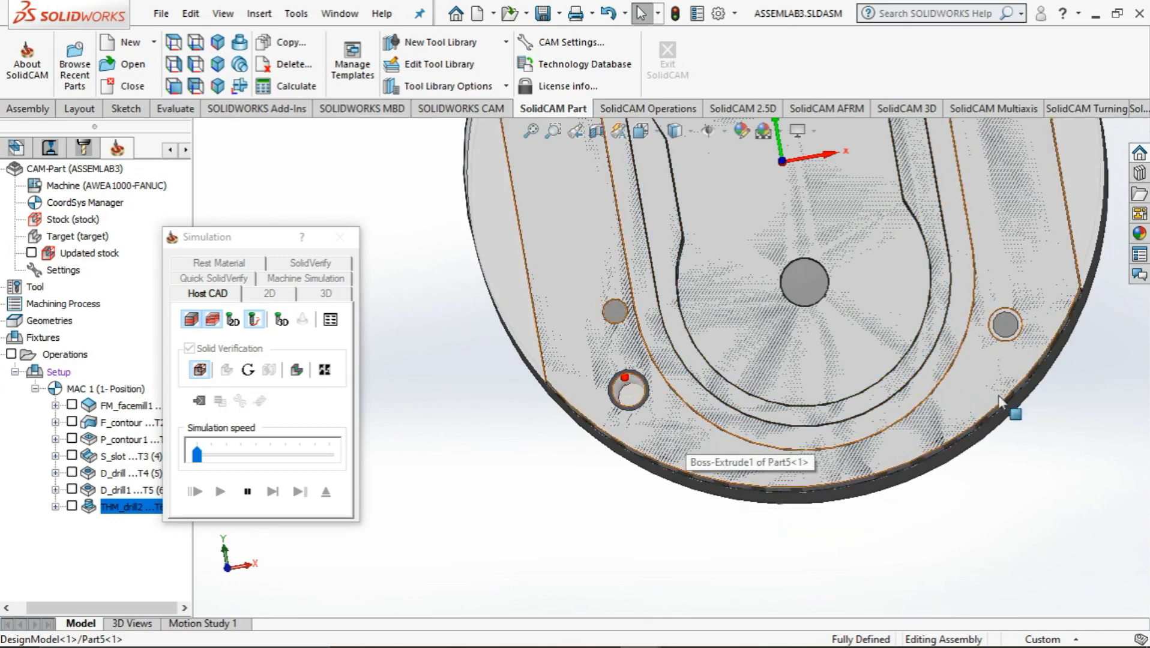
scroll(1083, 356, "down", 4)
scroll(1020, 322, "down", 2)
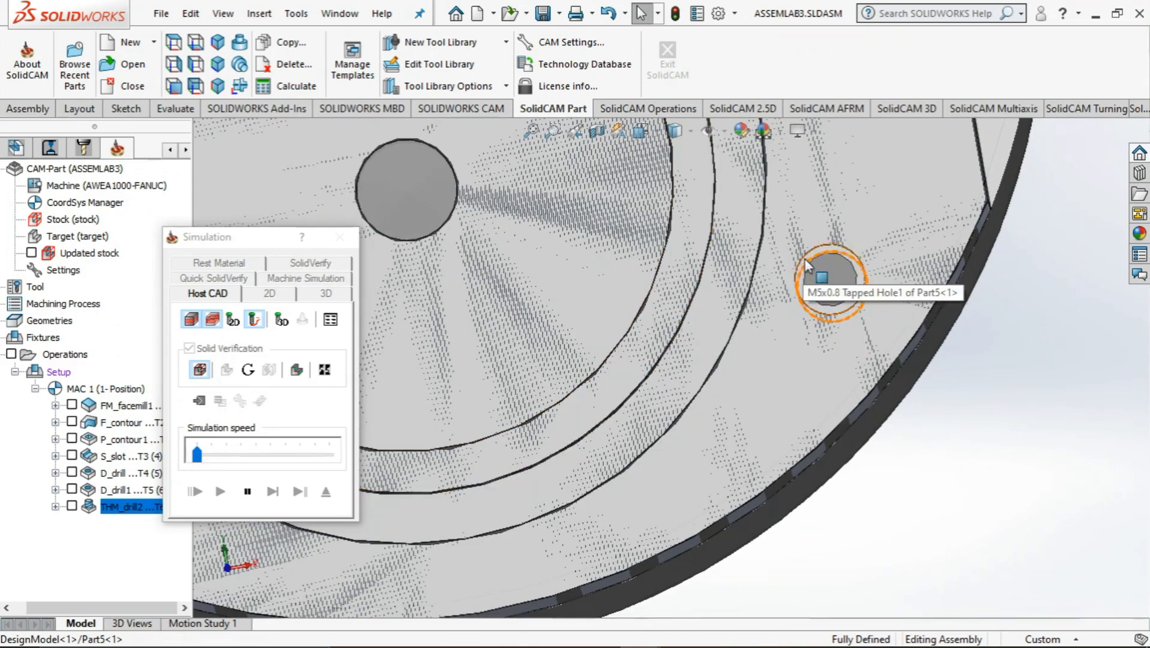
scroll(624, 415, "up", 7)
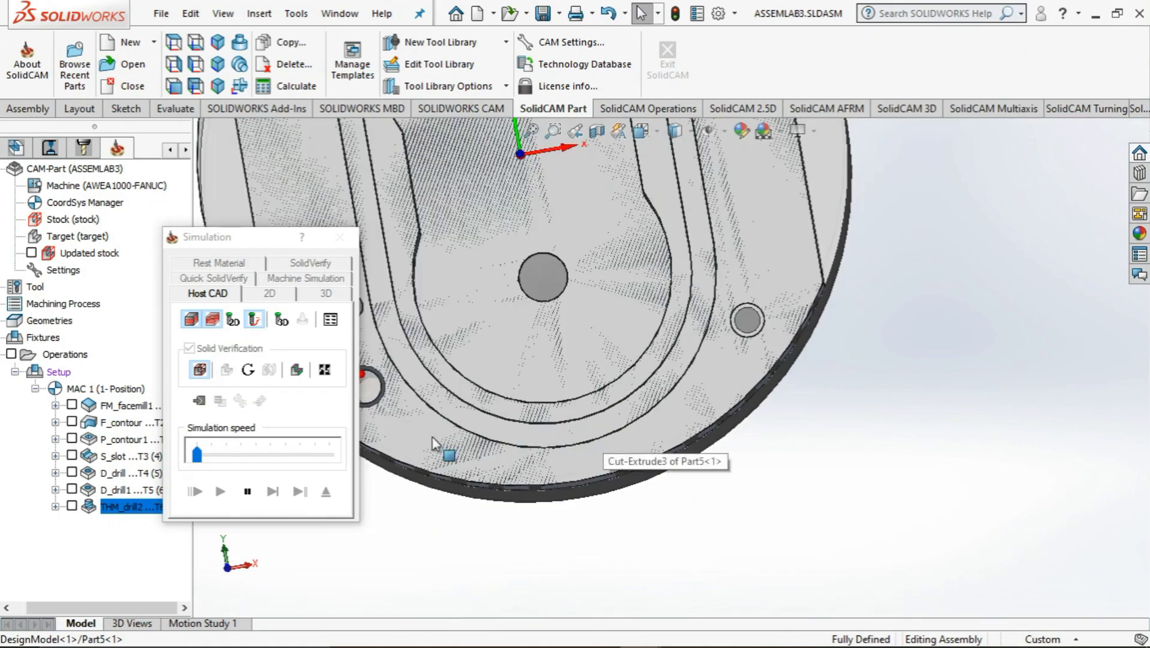
scroll(415, 402, "down", 4)
scroll(581, 359, "down", 3)
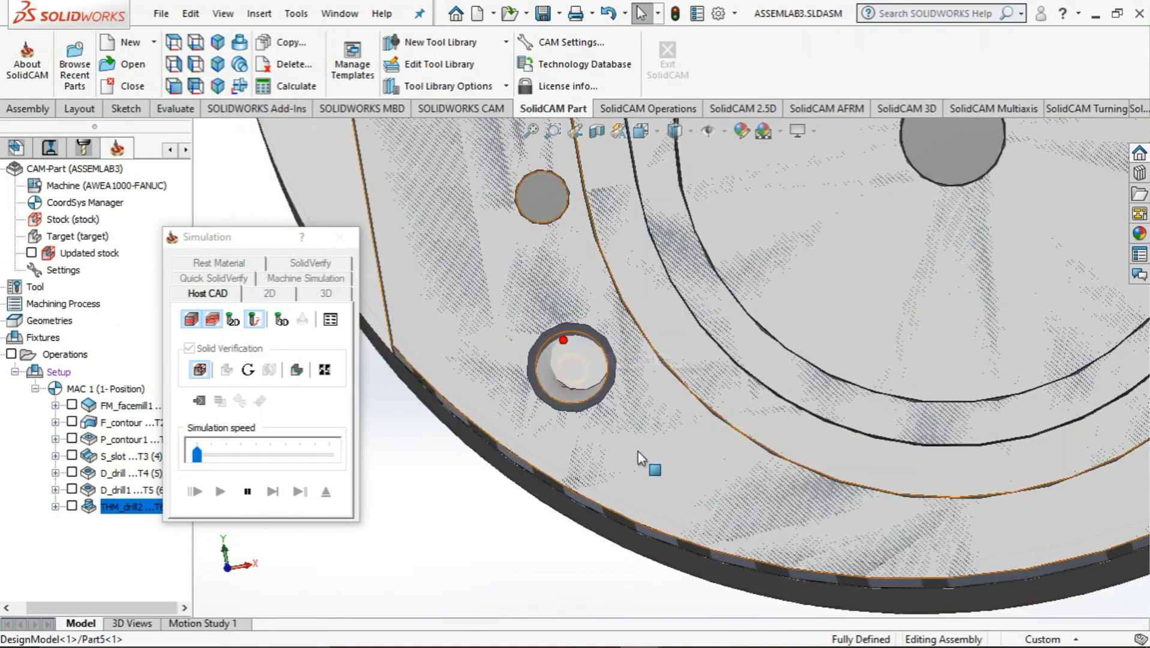
Raise the simulation speed to play through the remaining holes, and exit the simulation and the thread milling operation
left_click_drag(198, 456, 247, 459)
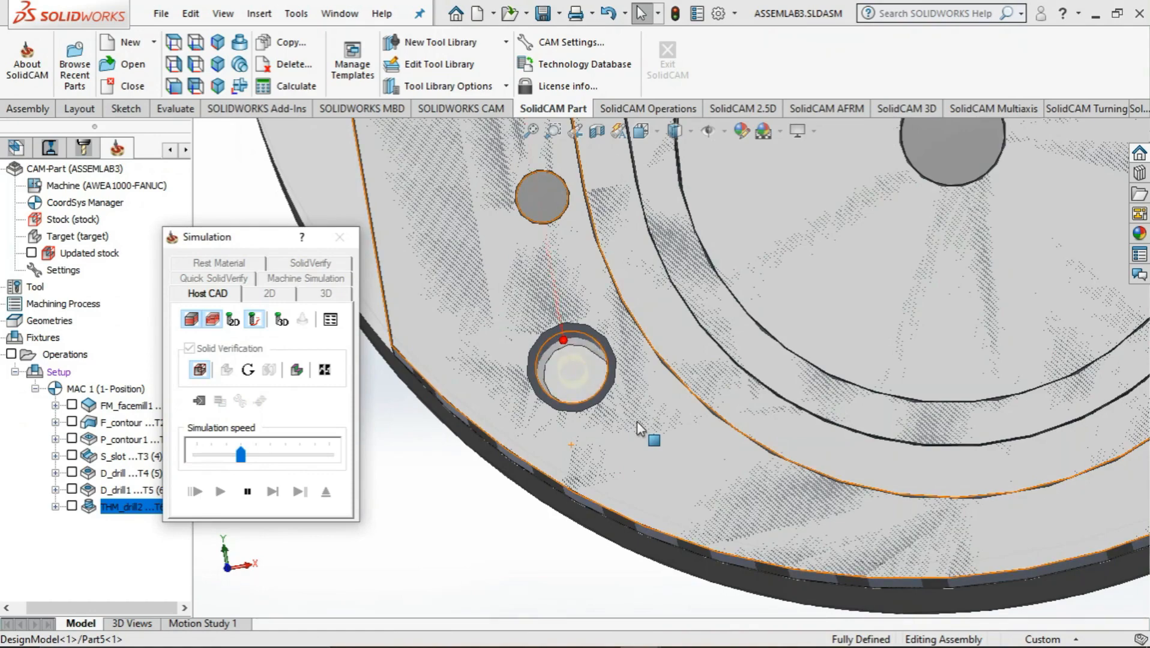
scroll(637, 421, "up", 6)
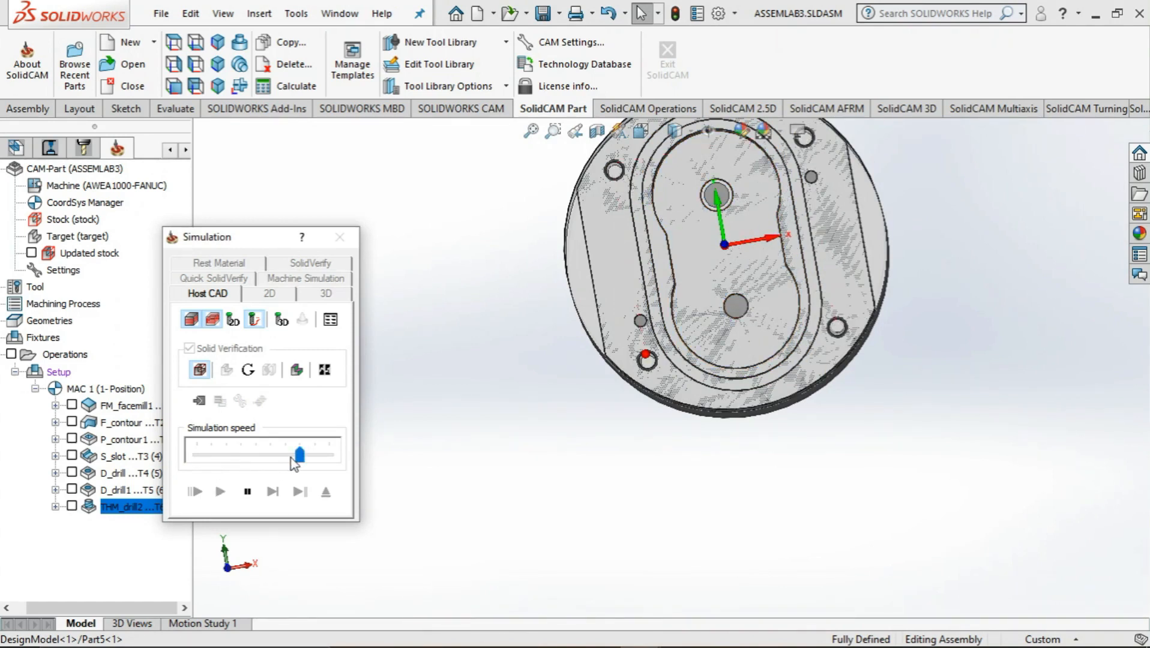
left_click(340, 236)
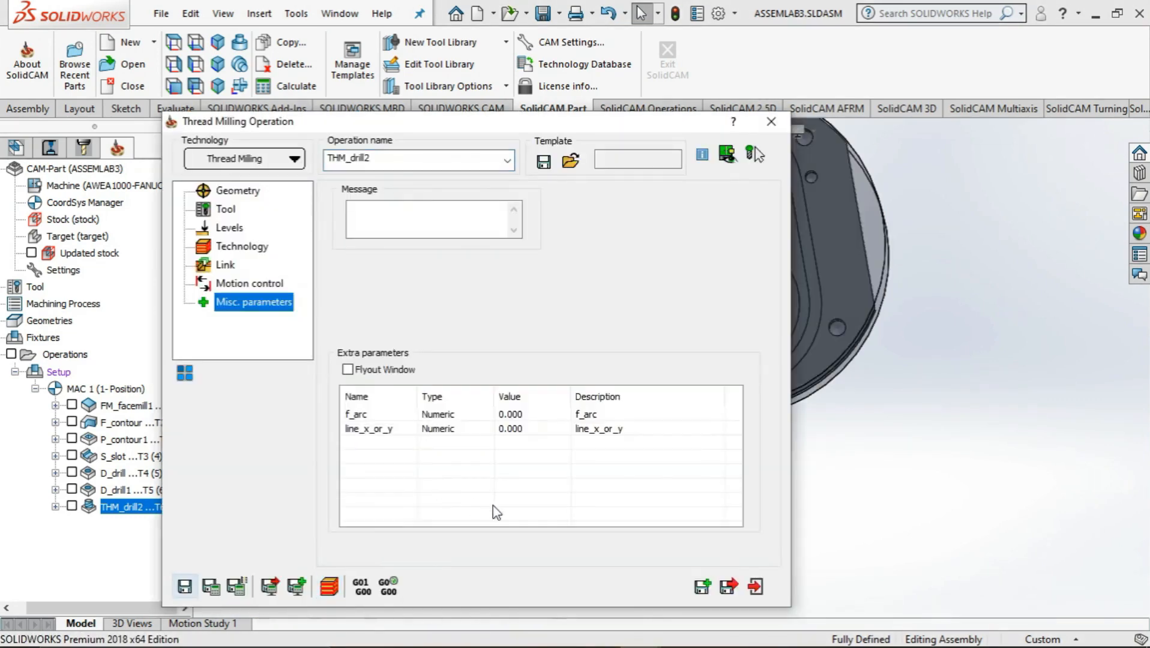
left_click(756, 587)
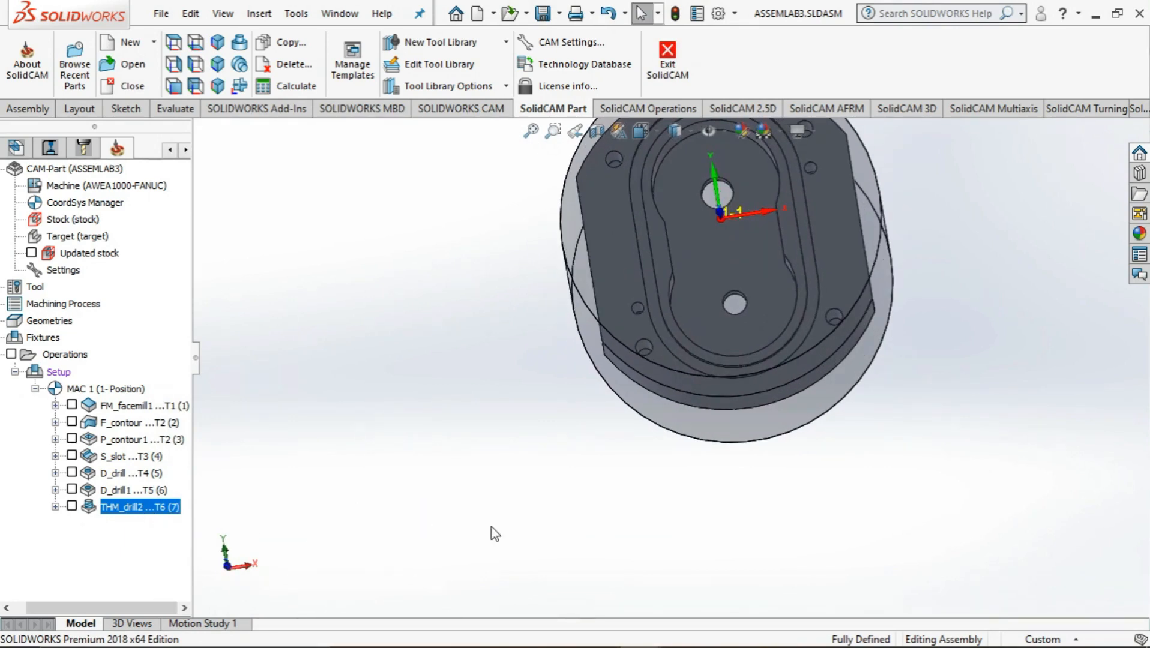
Add a drilling operation and define its drill3 geometry from the centers of the two 3 mm holes in the body's top face
middle_click_drag(493, 534, 465, 559)
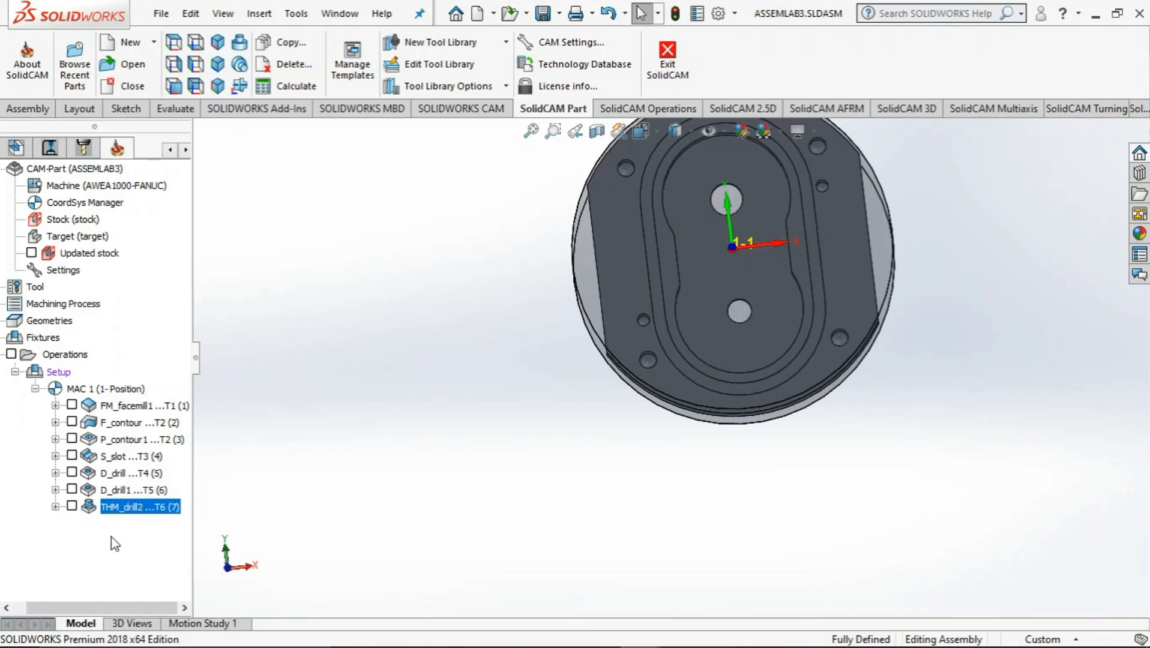
left_click(62, 355)
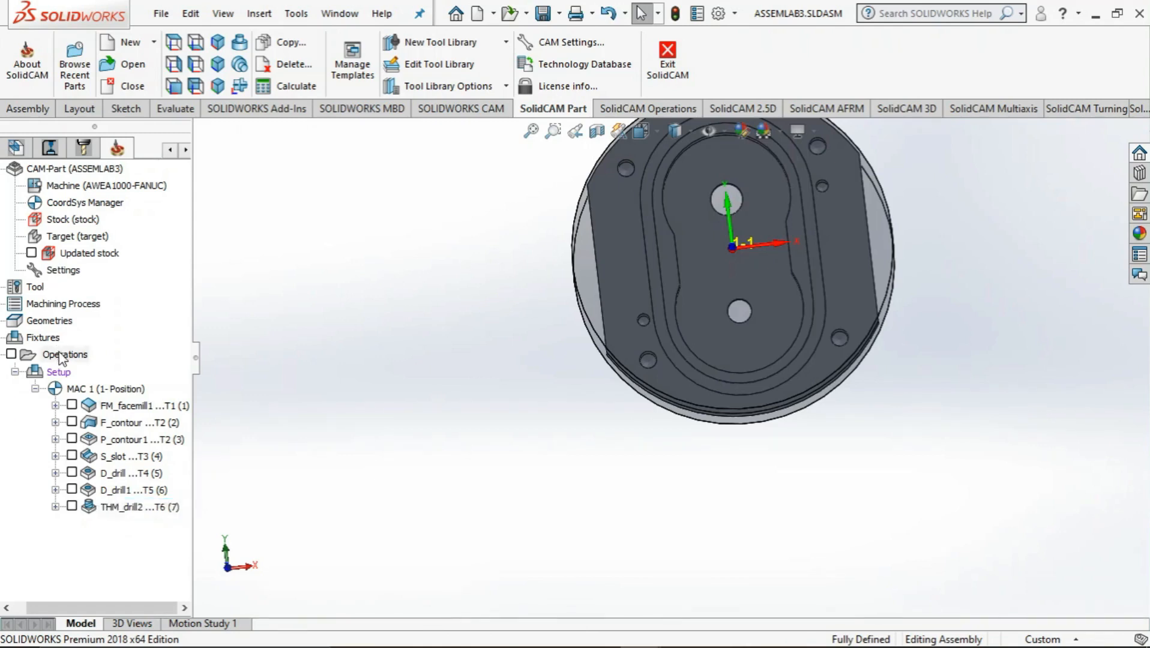
right_click(62, 355)
mouse_move(216, 233)
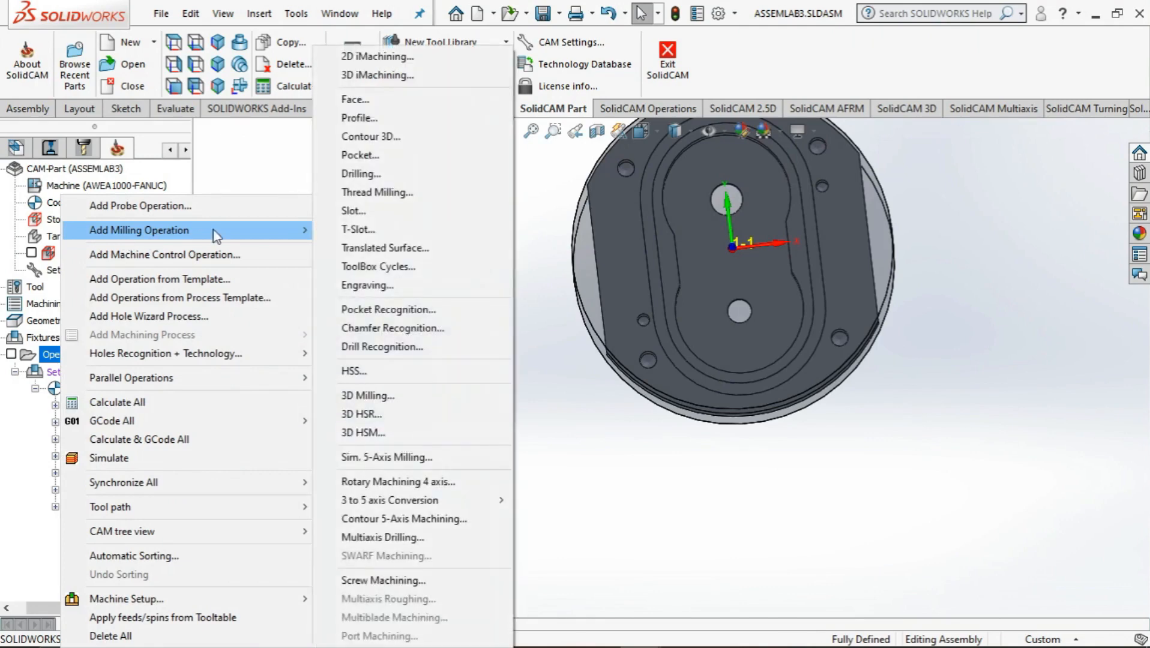
left_click(363, 174)
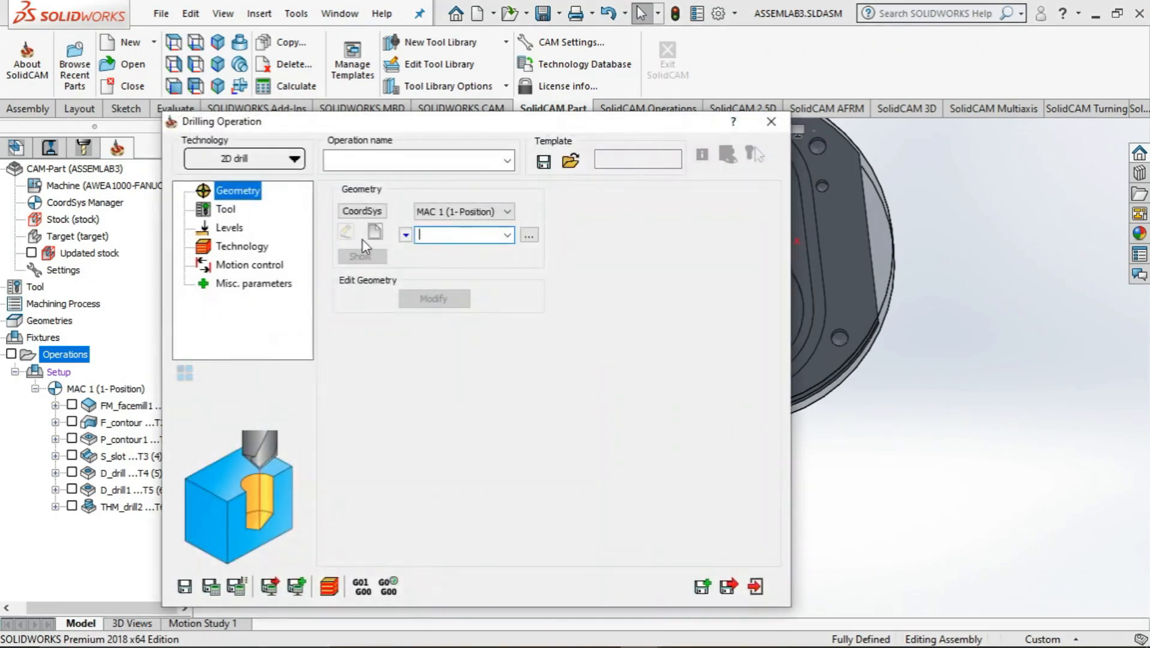
left_click(379, 234)
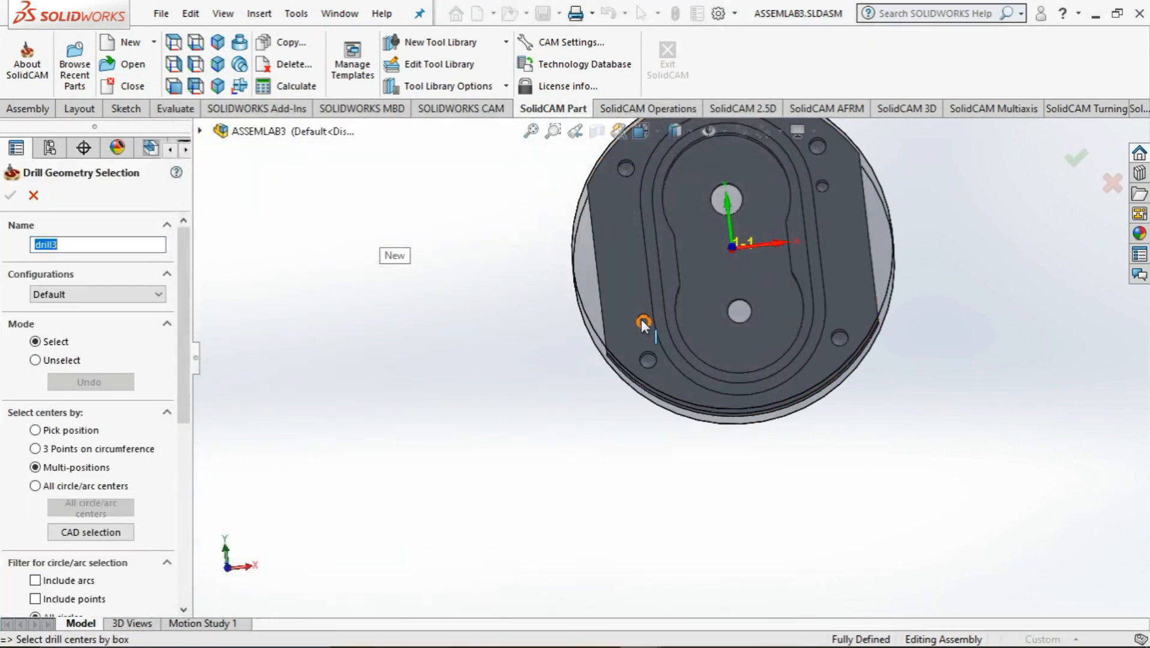
left_click(641, 319)
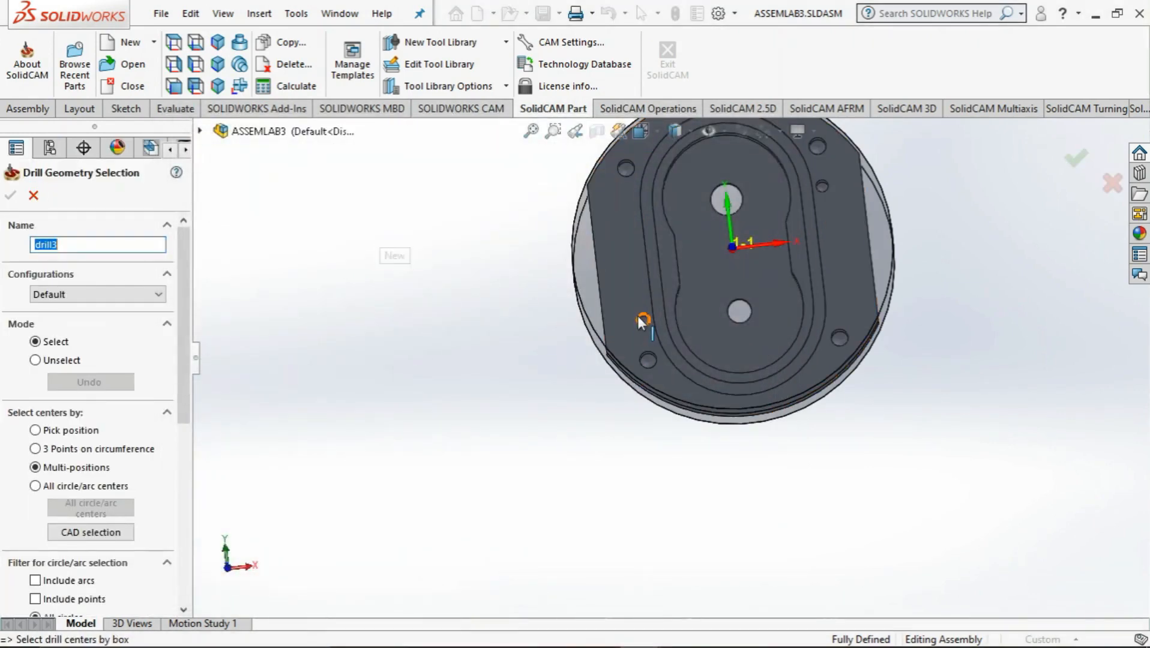
left_click(820, 183)
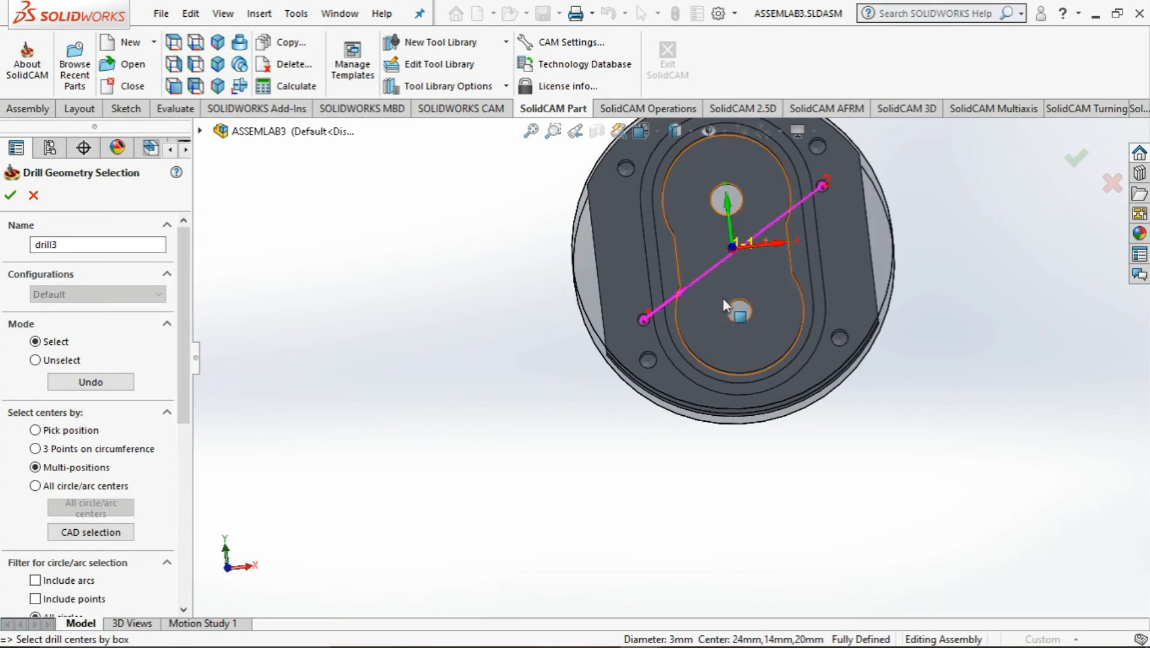
left_click(11, 196)
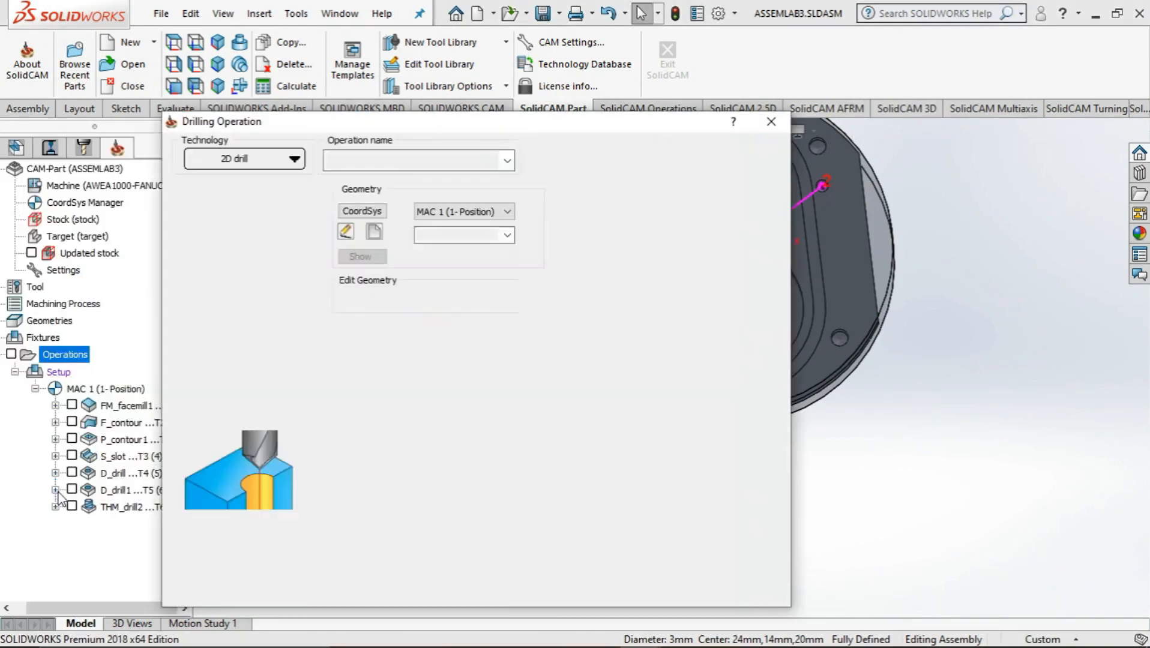
Check the small-hole diameter in CNC exercise 3.pdf in Adobe Acrobat, and assign tool 4, the 3 mm drill, to D_drill3 in SolidCAM
left_click(226, 209)
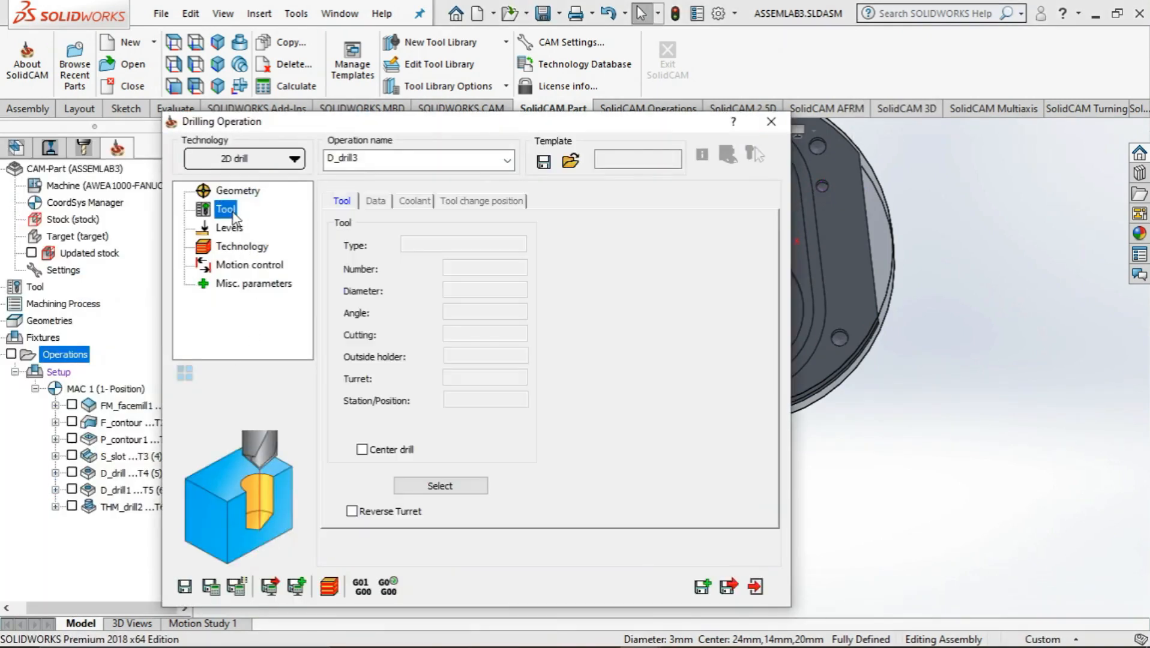
left_click(435, 484)
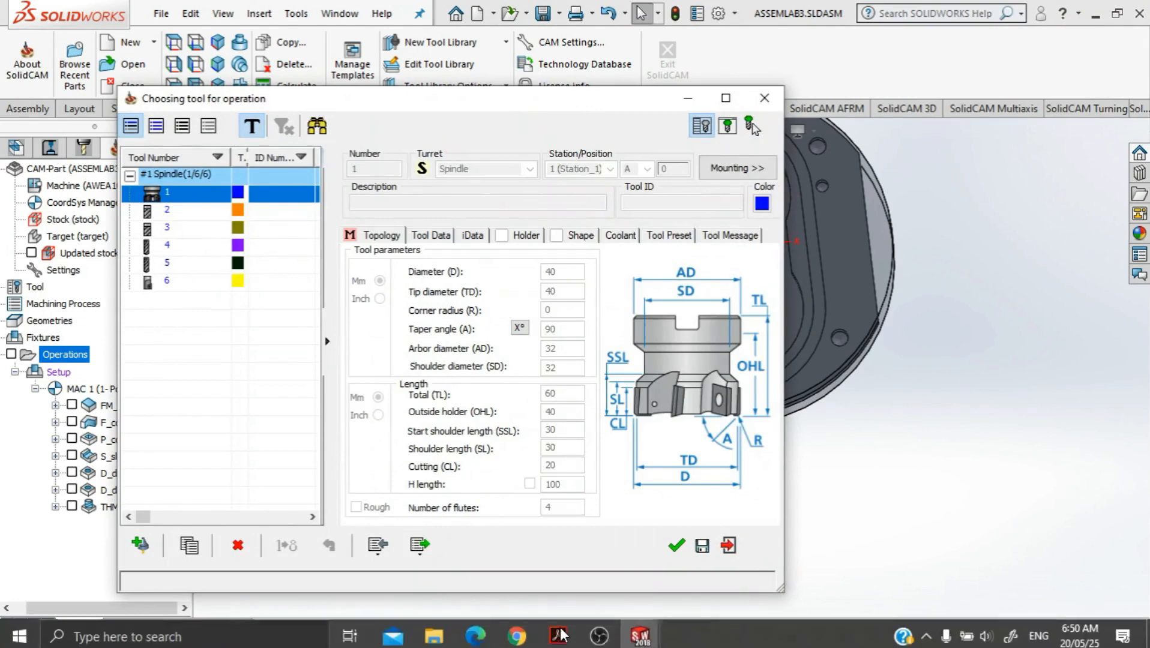
key("alt+Tab")
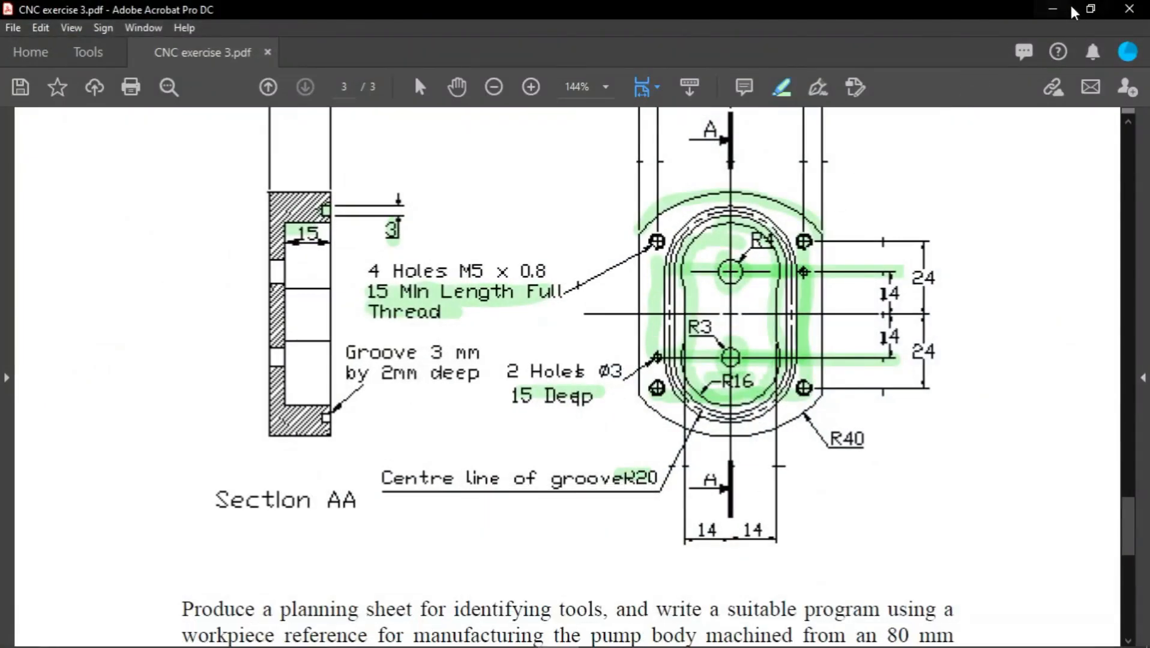
left_click(1052, 9)
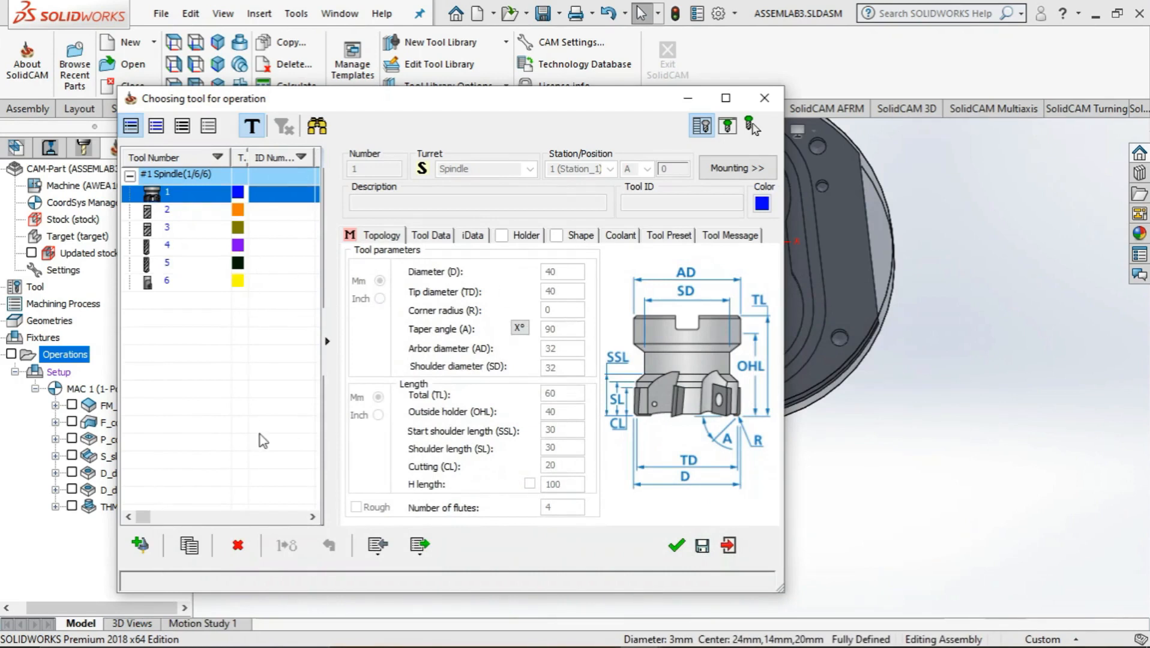
left_click(158, 264)
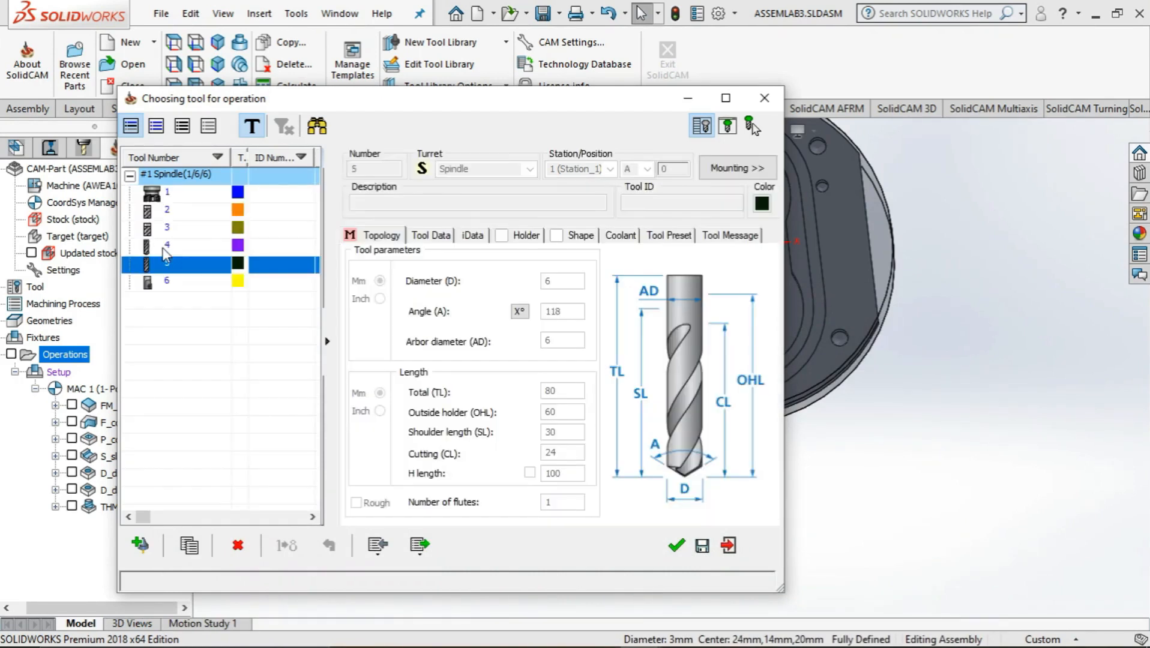
double_click(166, 243)
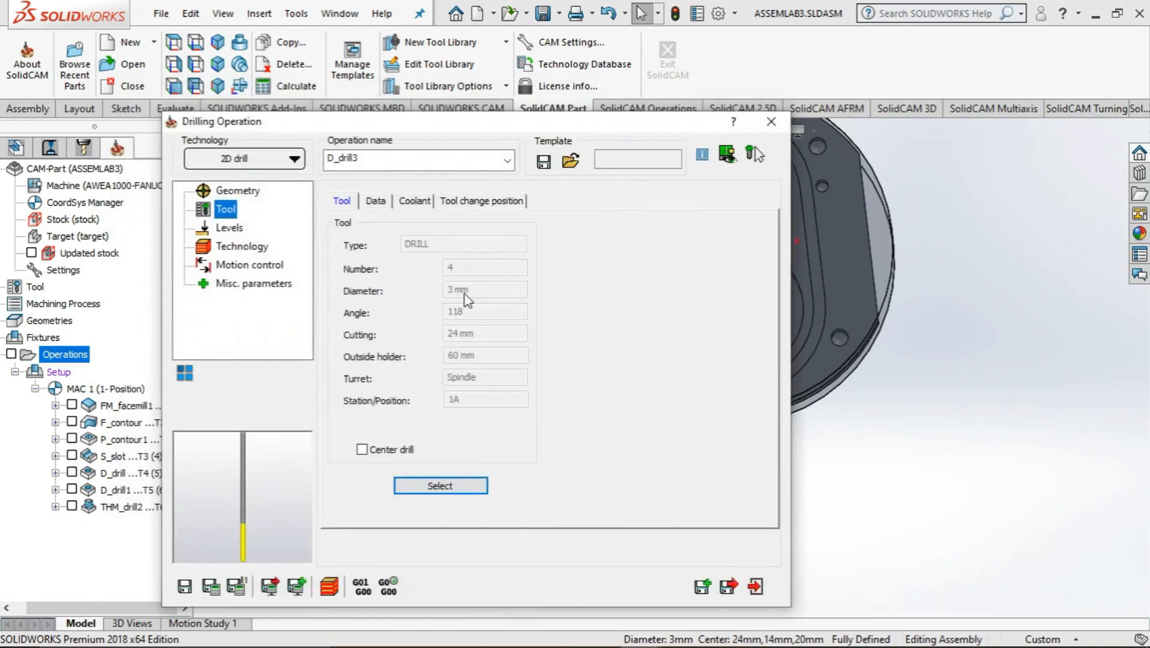
Pick the body's top face at Z -30 as the upper level of the D_drill3 operation
left_click(224, 231)
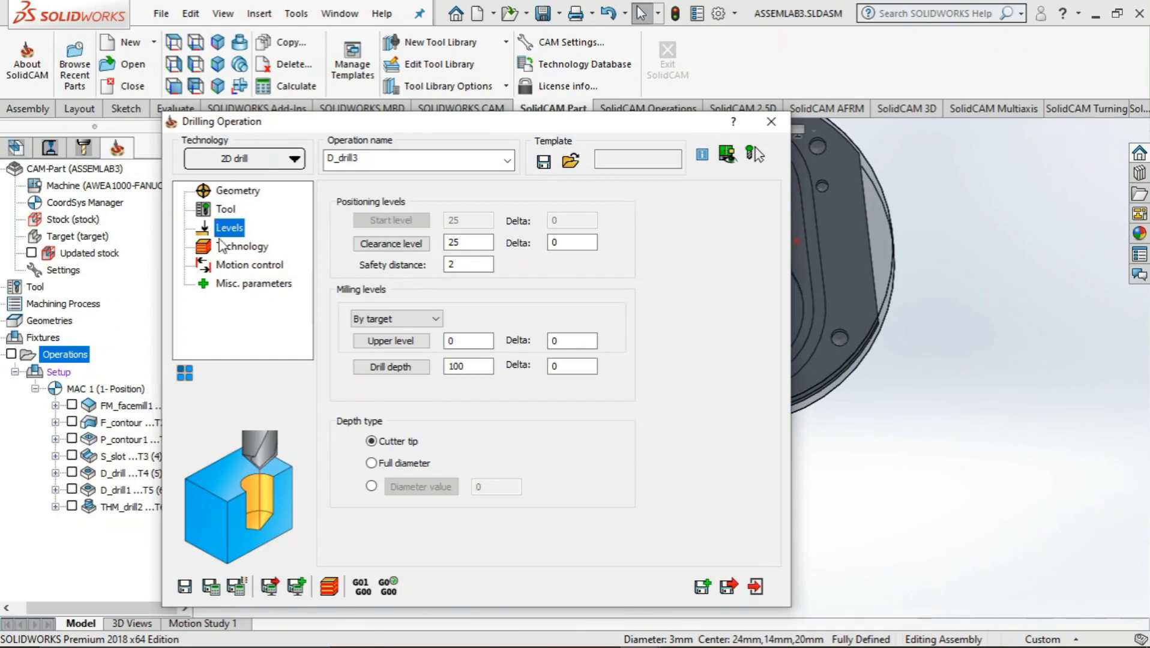
left_click(390, 341)
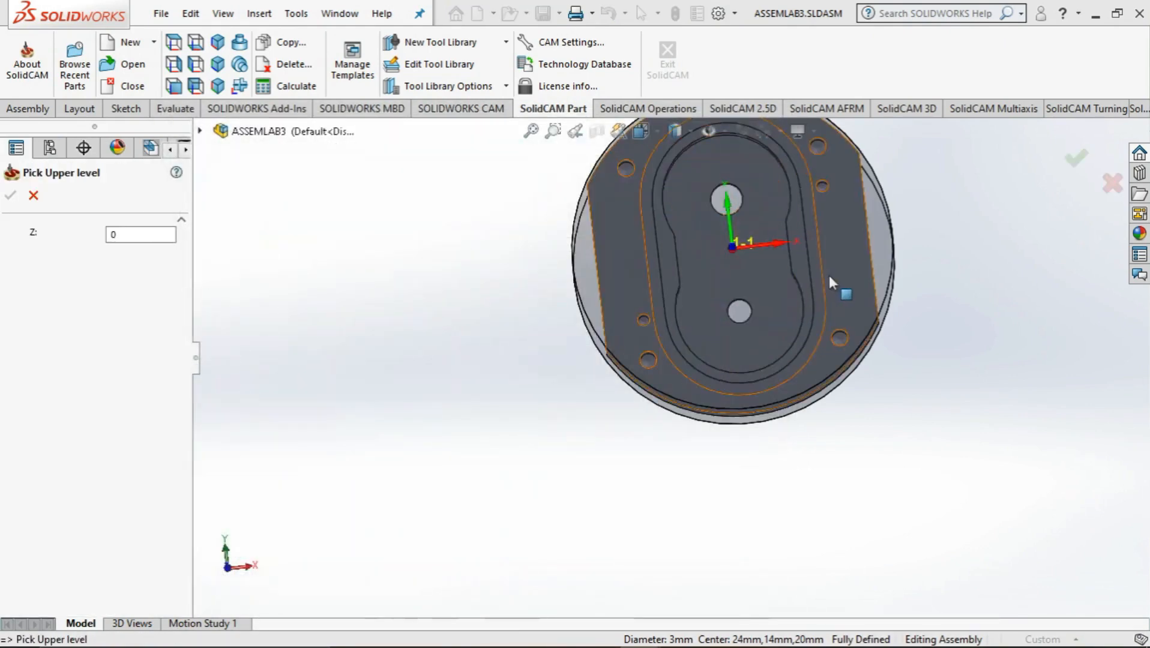
left_click(841, 274)
left_click(10, 195)
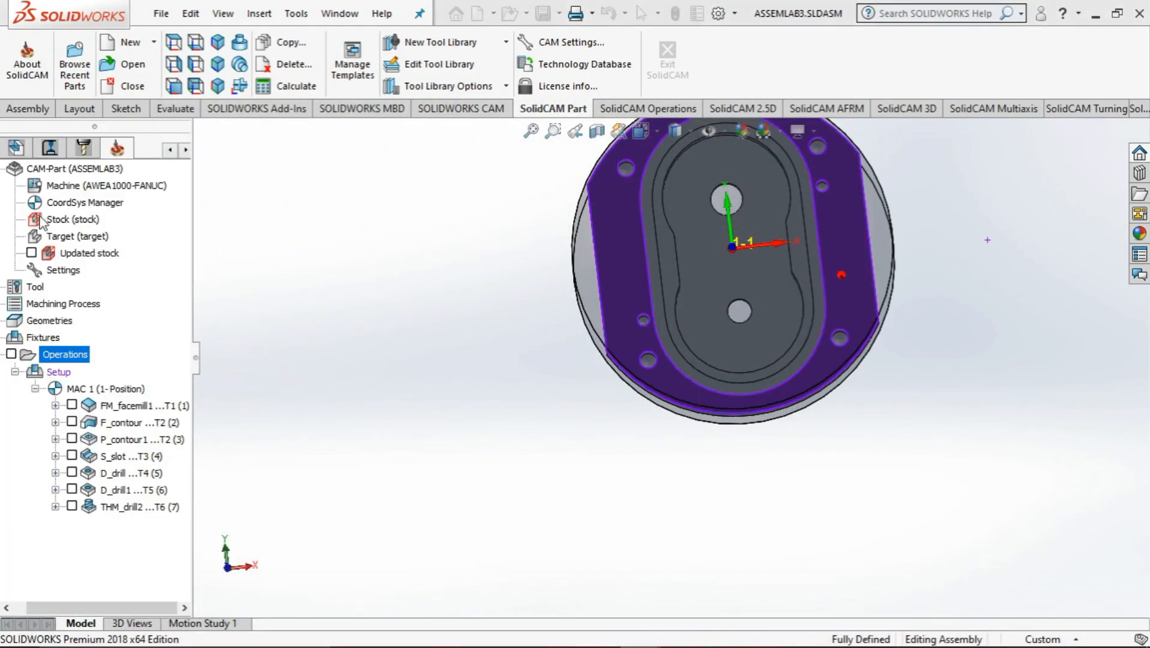
Check the Ø3 hole depth in CNC exercise 3.pdf in Adobe Acrobat, and set D_drill3's drill depth to 15 at full diameter in SolidCAM
double_click(446, 366)
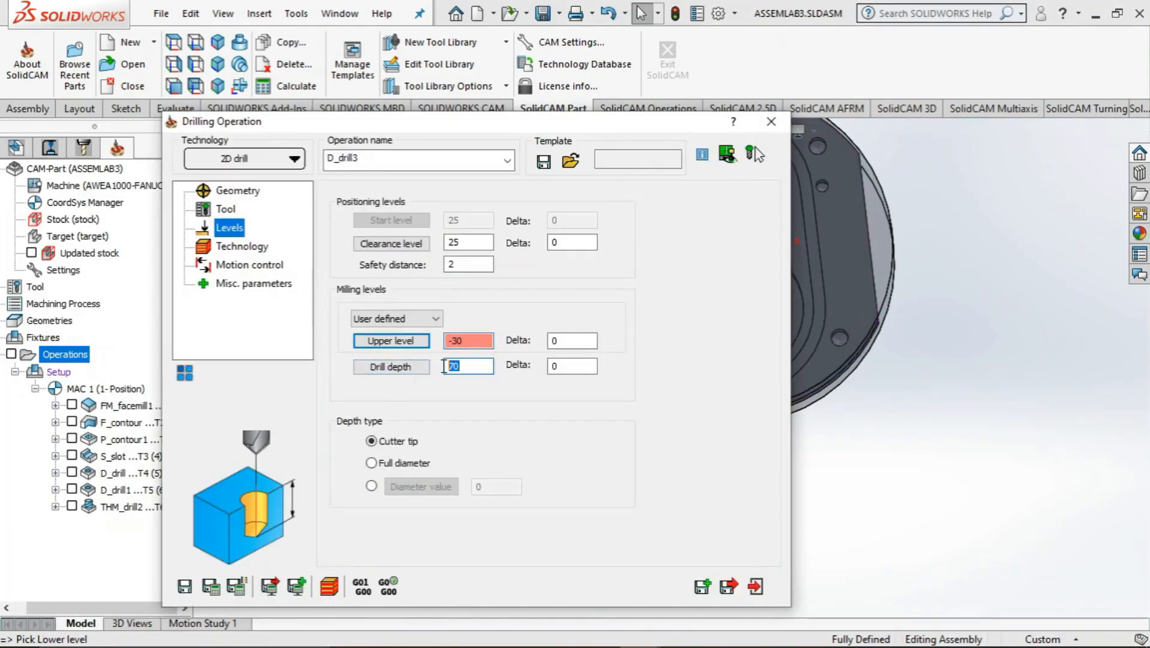
key("alt+Tab")
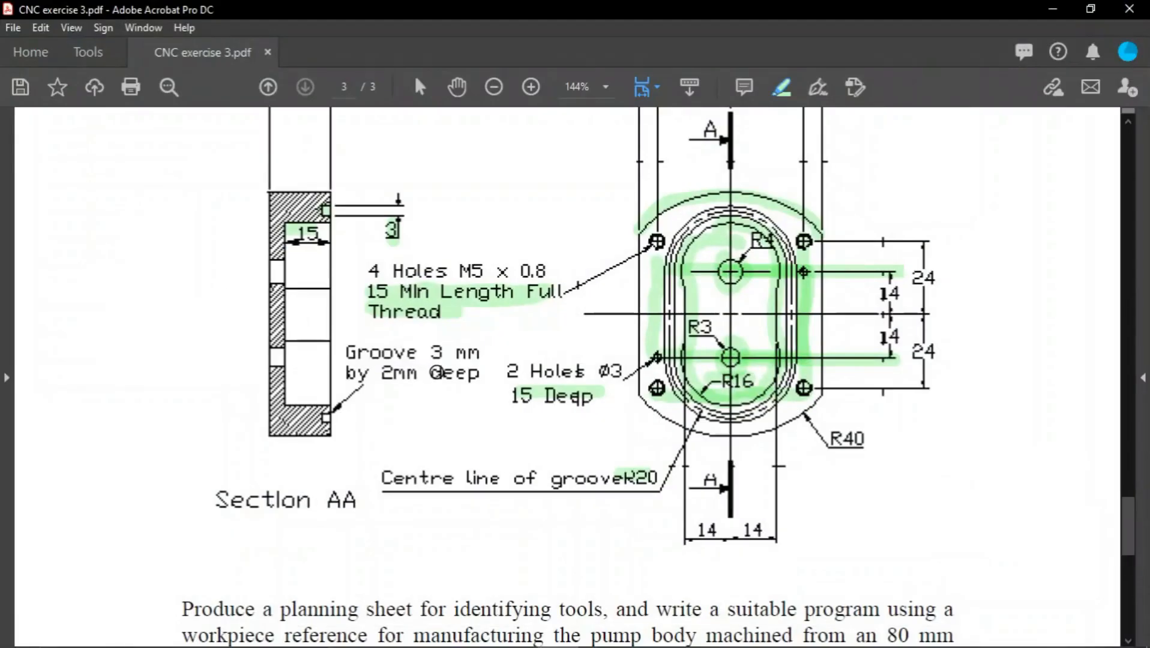
key("alt+Tab")
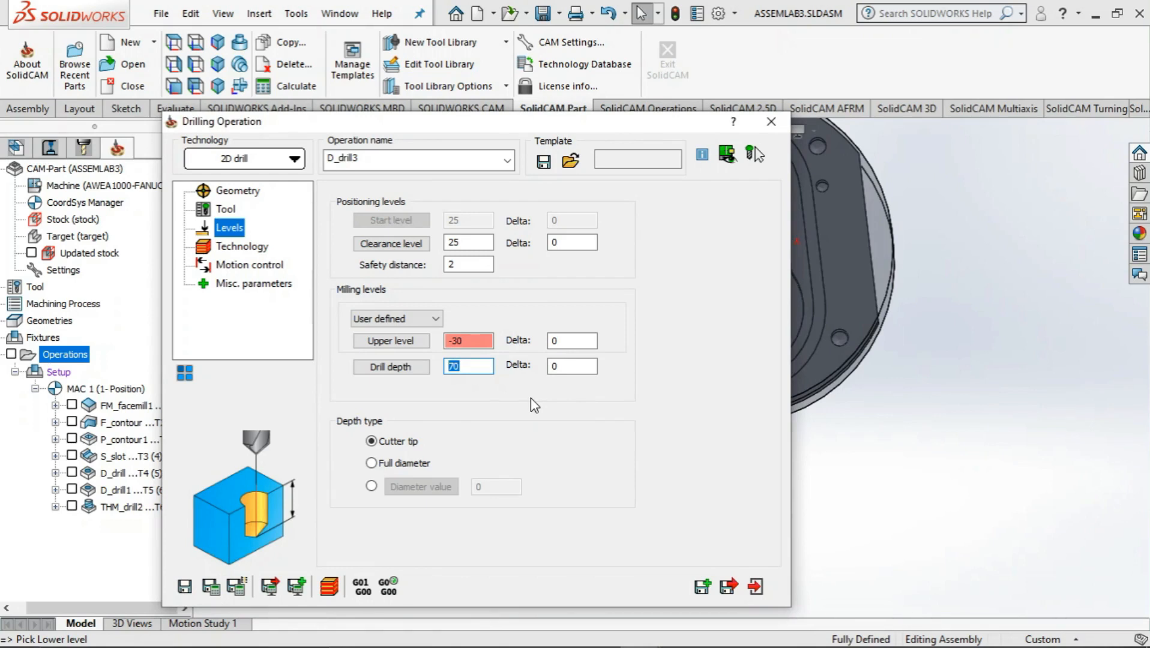
type("15")
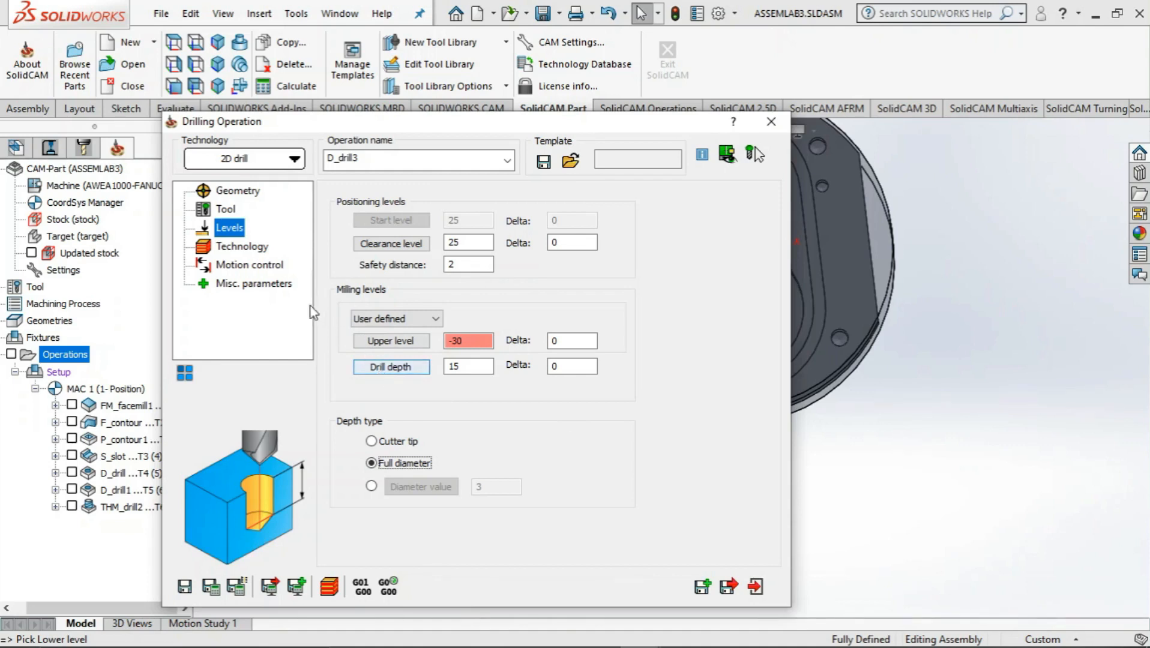
Review the technology, motion control and miscellaneous parameters of D_drill3, and save and calculate the operation
left_click(233, 247)
left_click(239, 265)
left_click(248, 285)
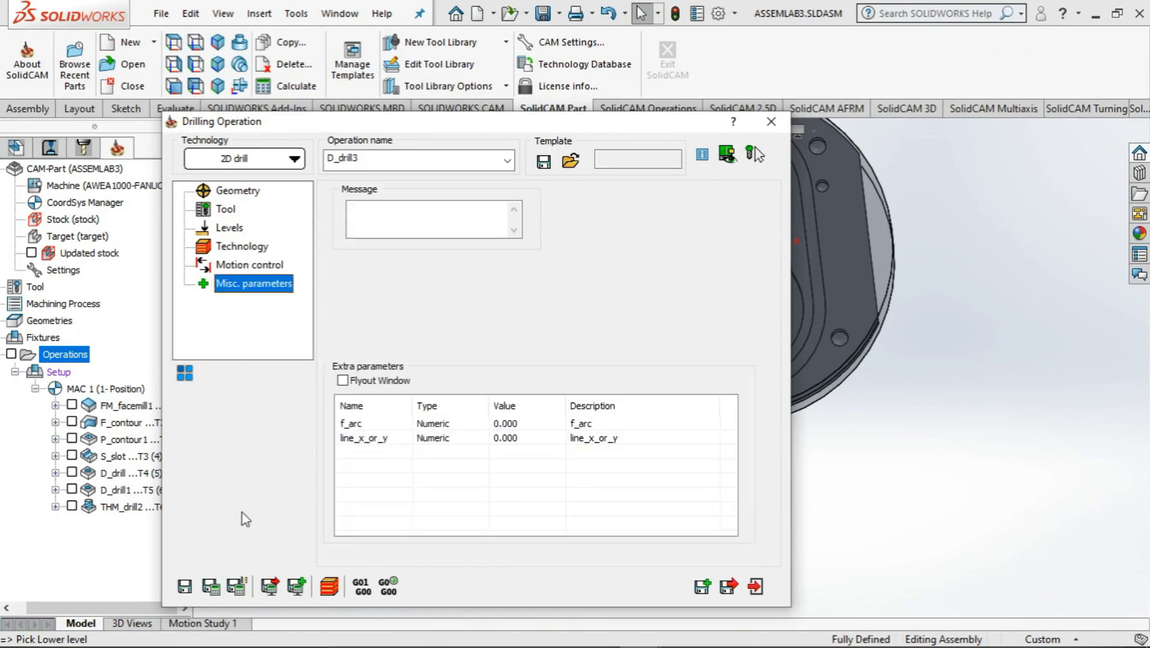
left_click(215, 594)
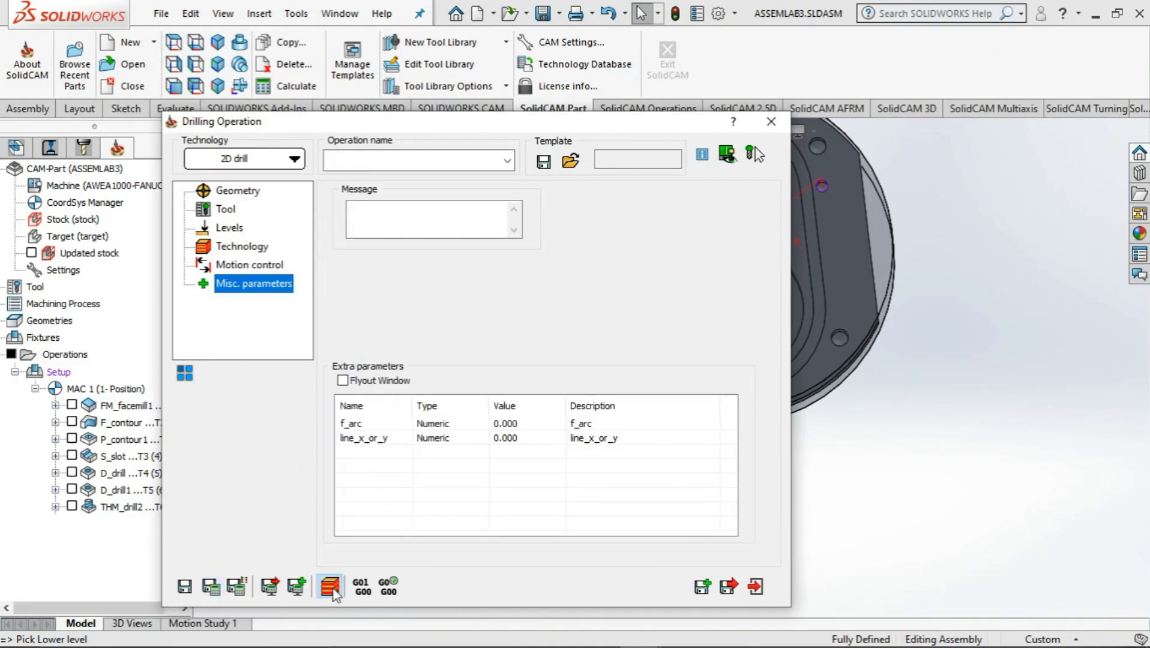
Simulate the D_drill3 toolpath in Host CAD mode with solid verification, and replay it at the lowest simulation speed
left_click(329, 586)
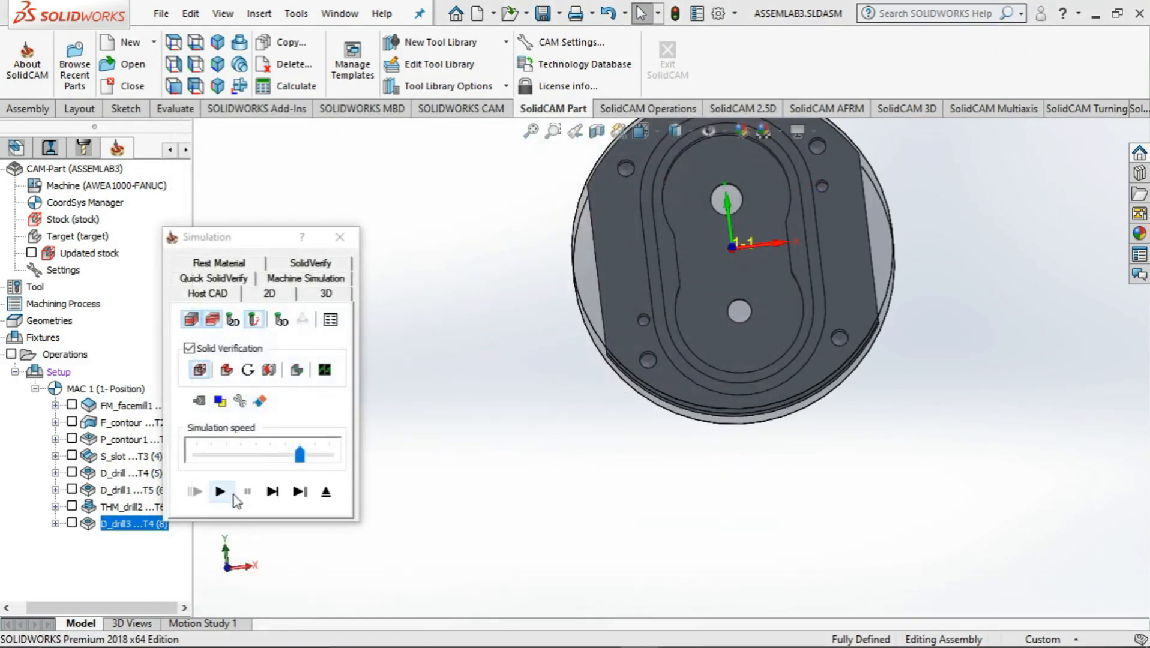
left_click(223, 493)
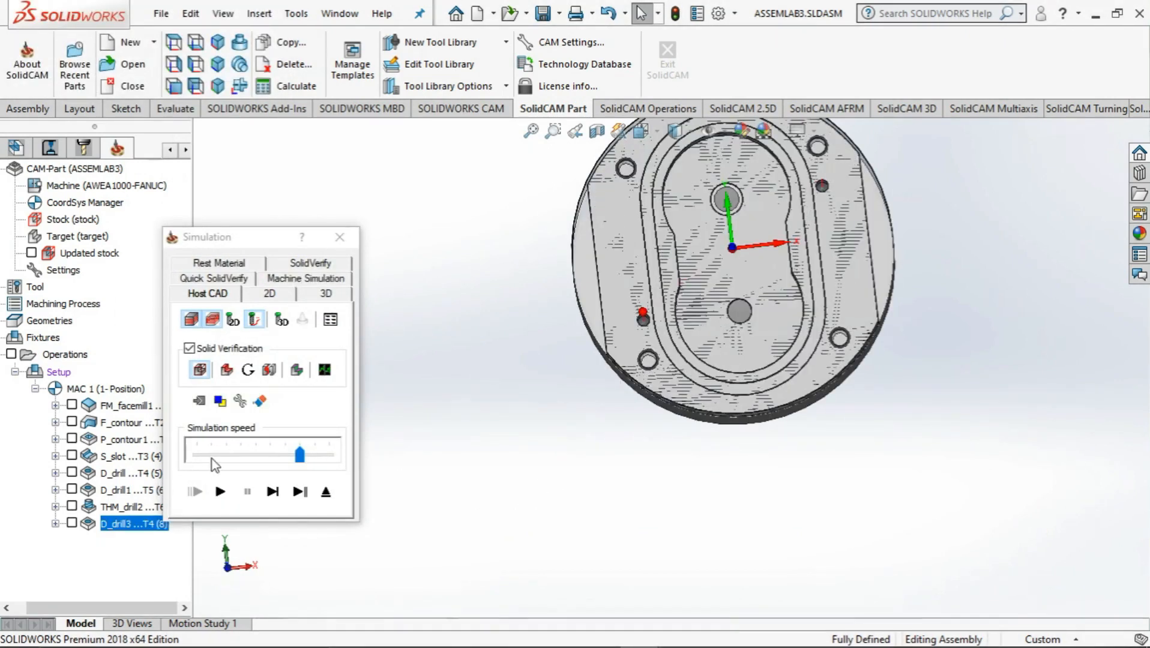
left_click(195, 457)
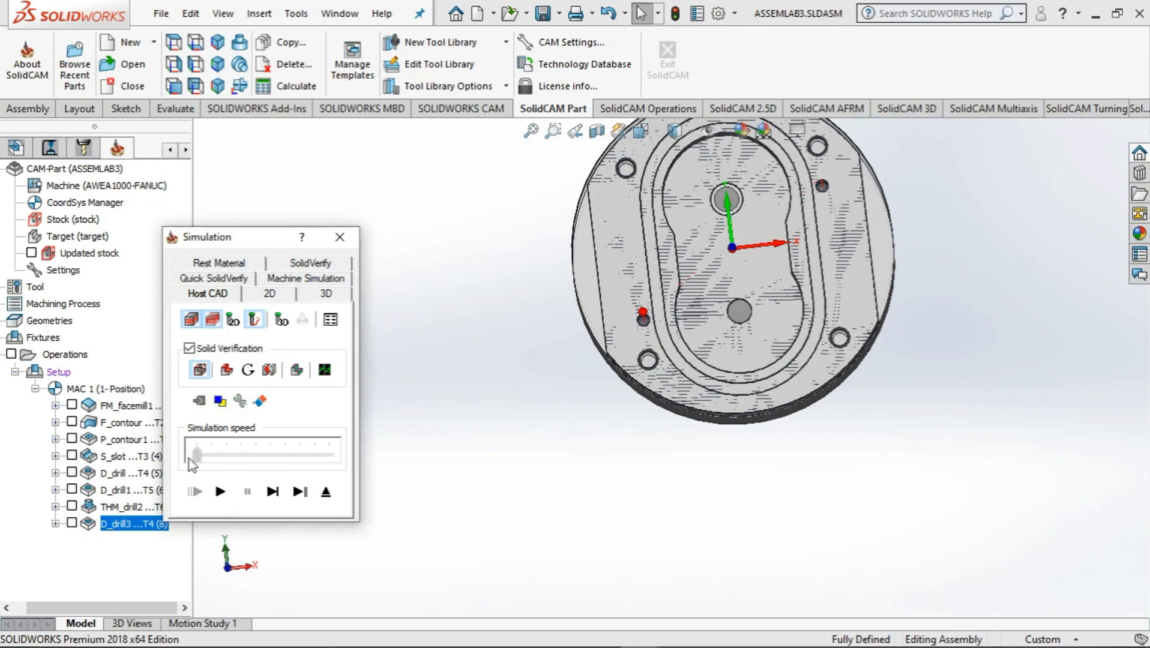
left_click(220, 492)
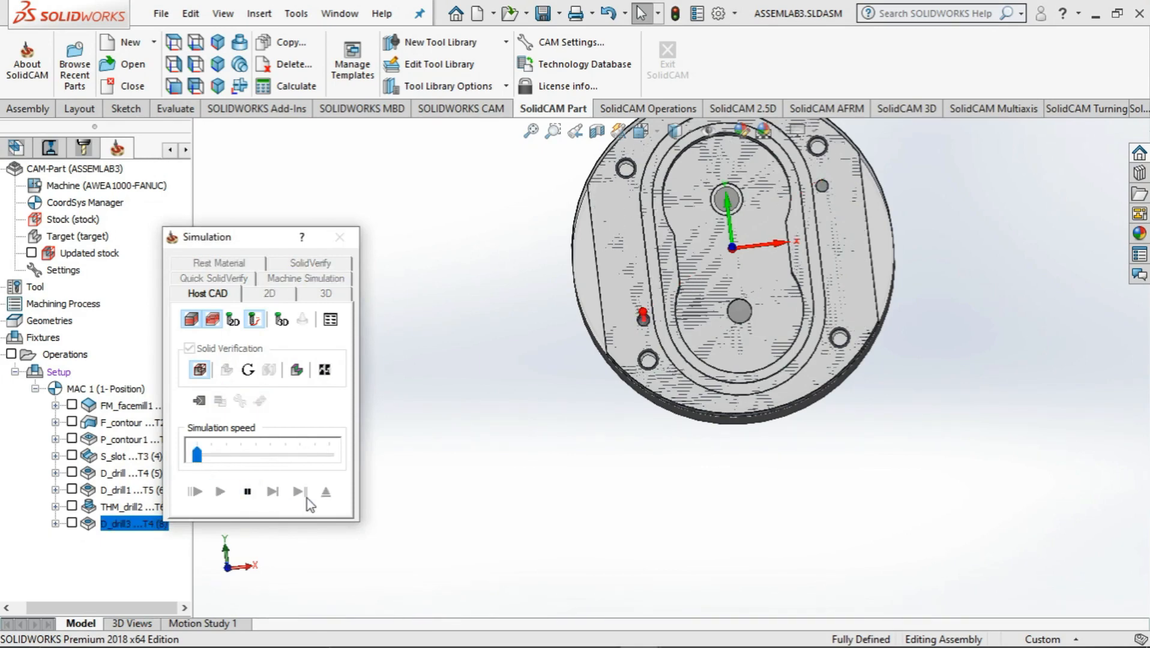
Inspect the two drilled 3 mm holes in the simulated body from several angles, and exit the simulation and the drilling operation
middle_click_drag(487, 475, 556, 396)
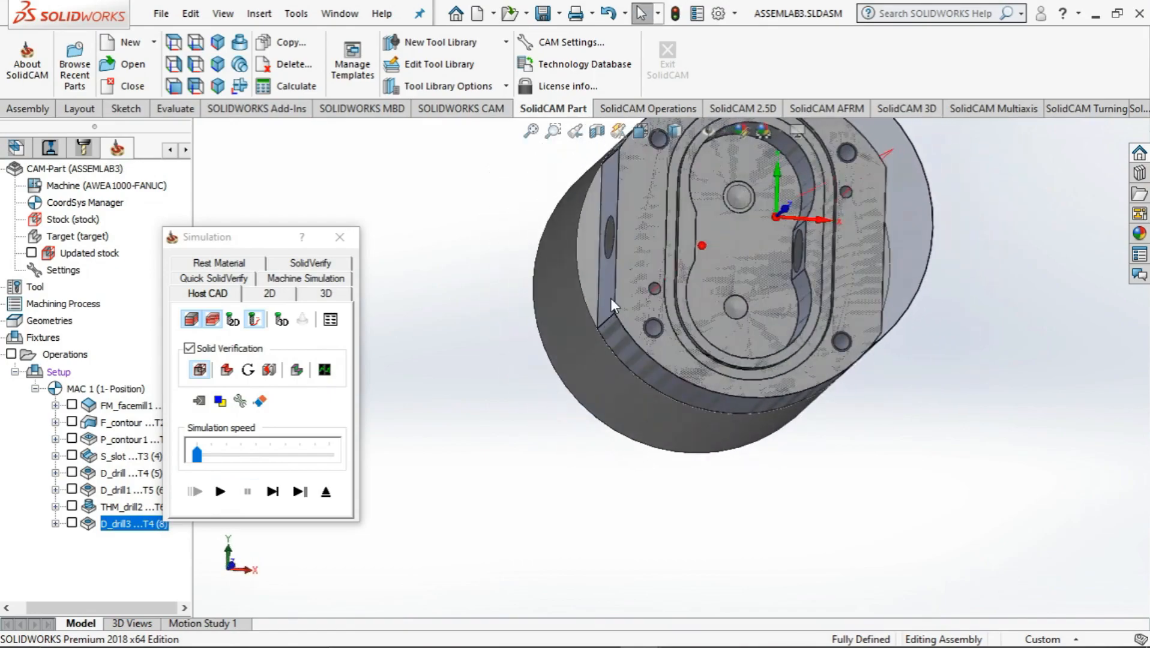
scroll(610, 297, "down", 4)
middle_click_drag(696, 320, 710, 384)
scroll(709, 383, "up", 5)
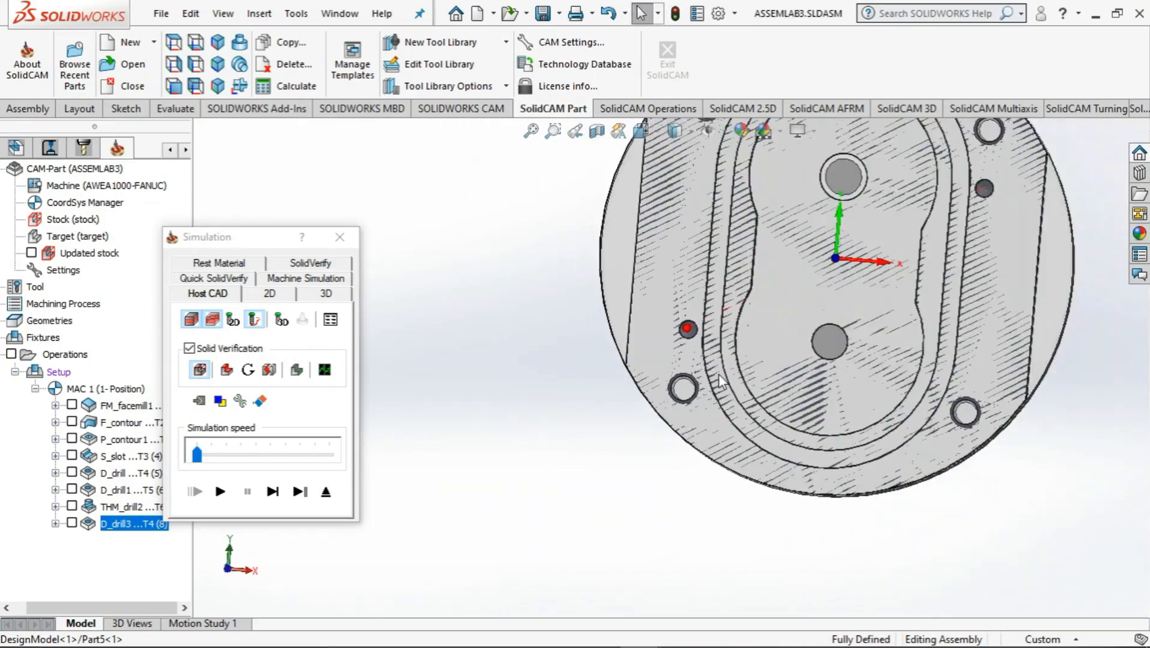
middle_click_drag(596, 436, 623, 377)
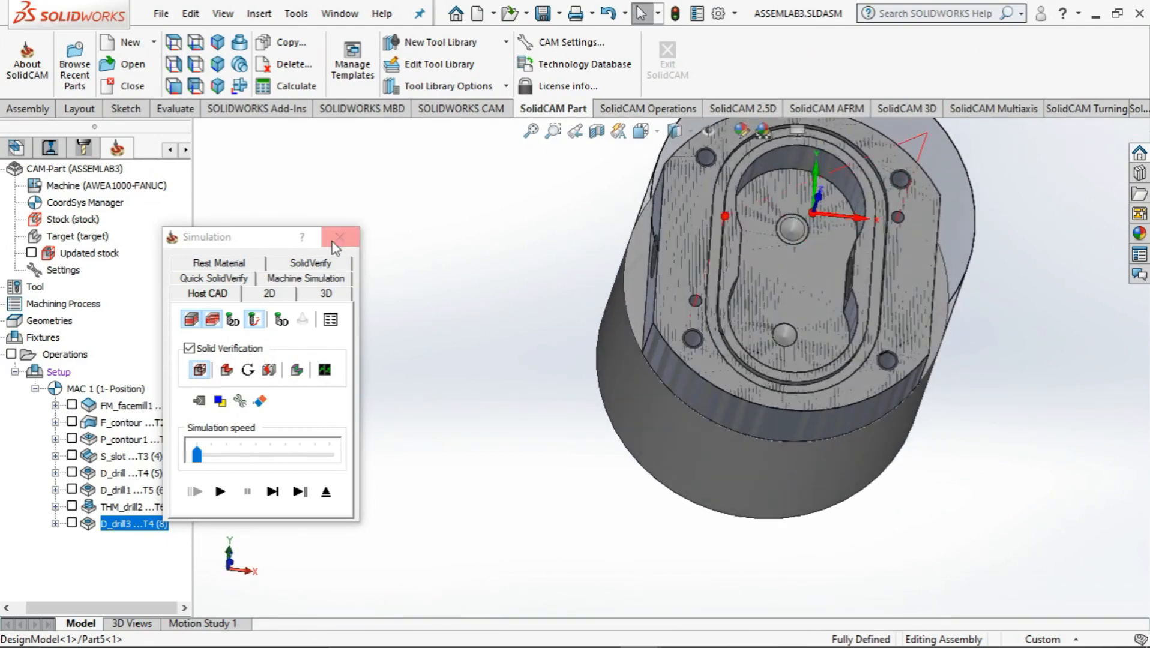
left_click(333, 242)
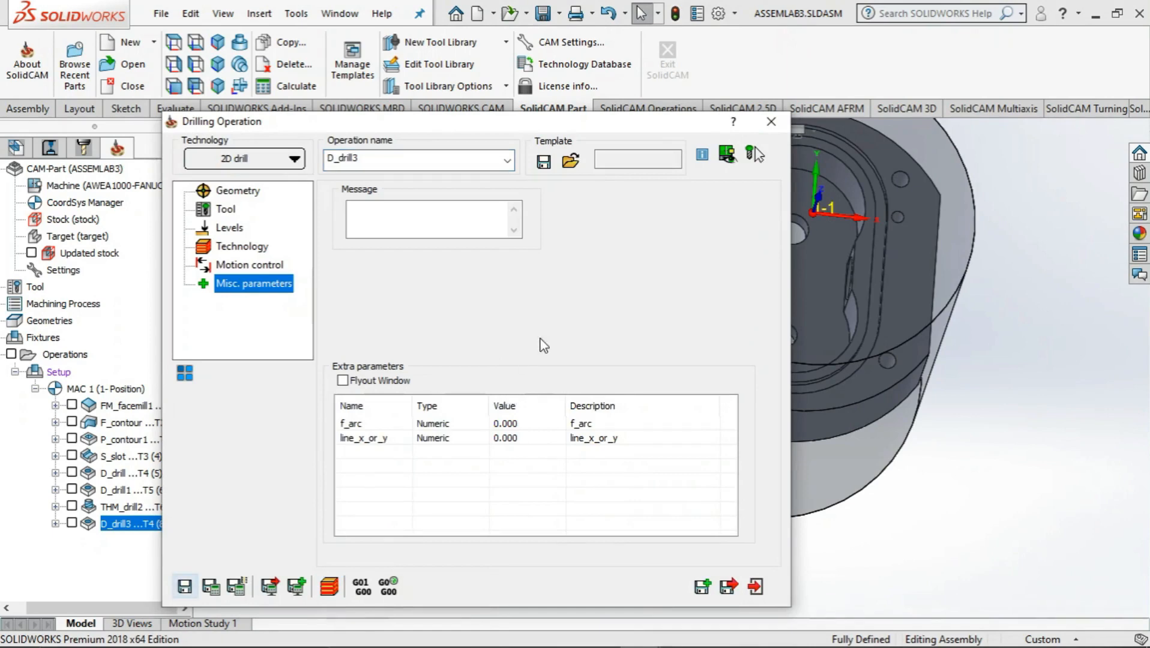
left_click(771, 123)
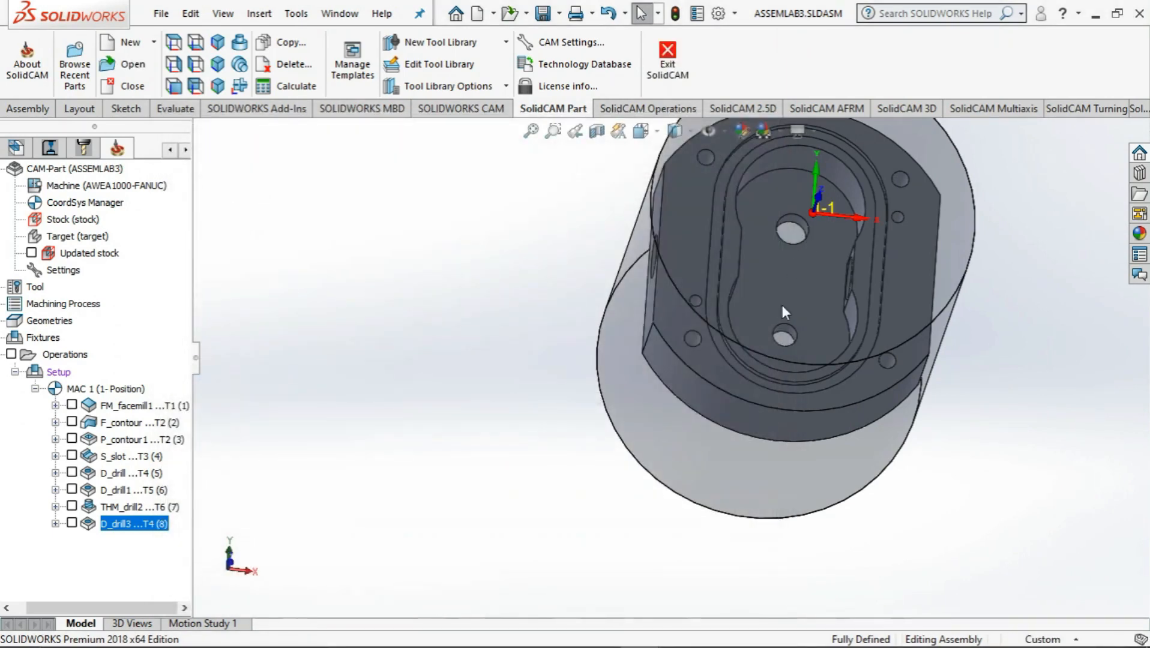
Copy the THM_drill2 thread milling operation and paste the duplicate directly after it in the operations list
left_click(115, 507)
right_click(115, 507)
left_click(69, 558)
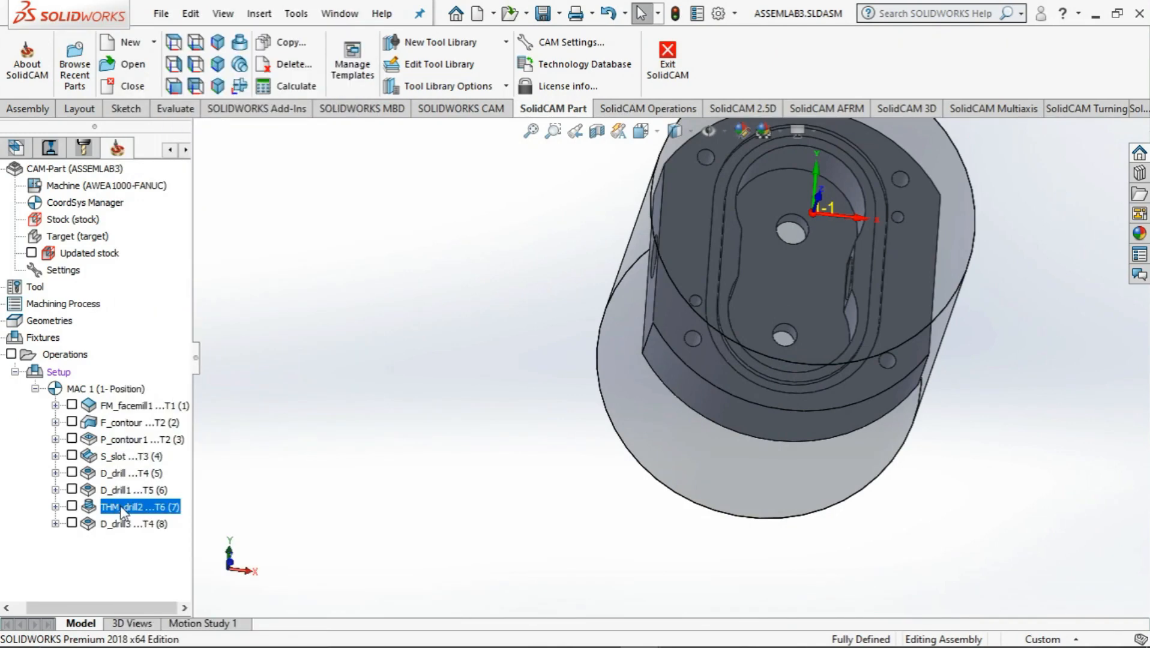
key("ctrl+v")
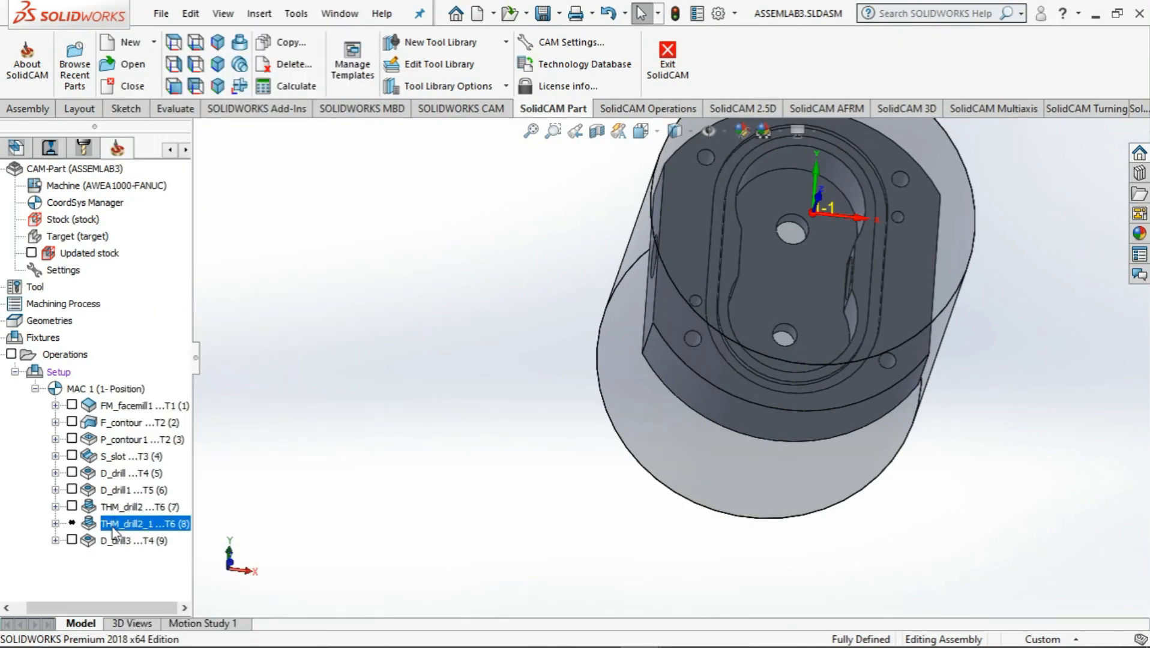
Edit the copied thread milling operation and define a new drill geometry from the centers of the two holes in the pocket floor
right_click(115, 524)
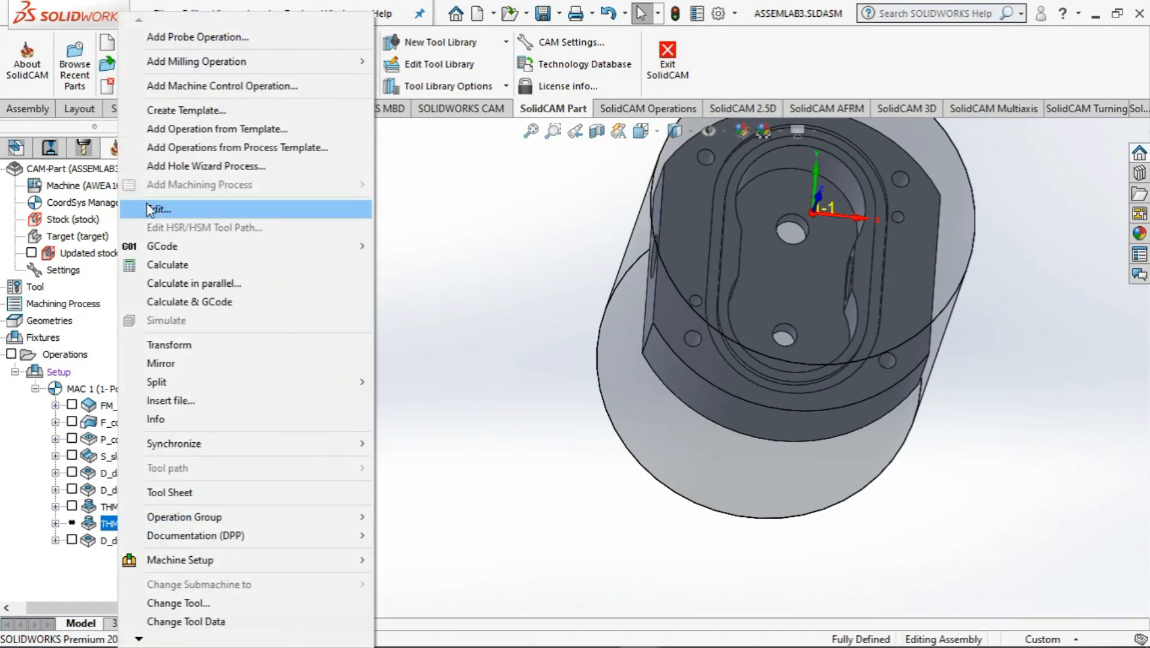
left_click(151, 209)
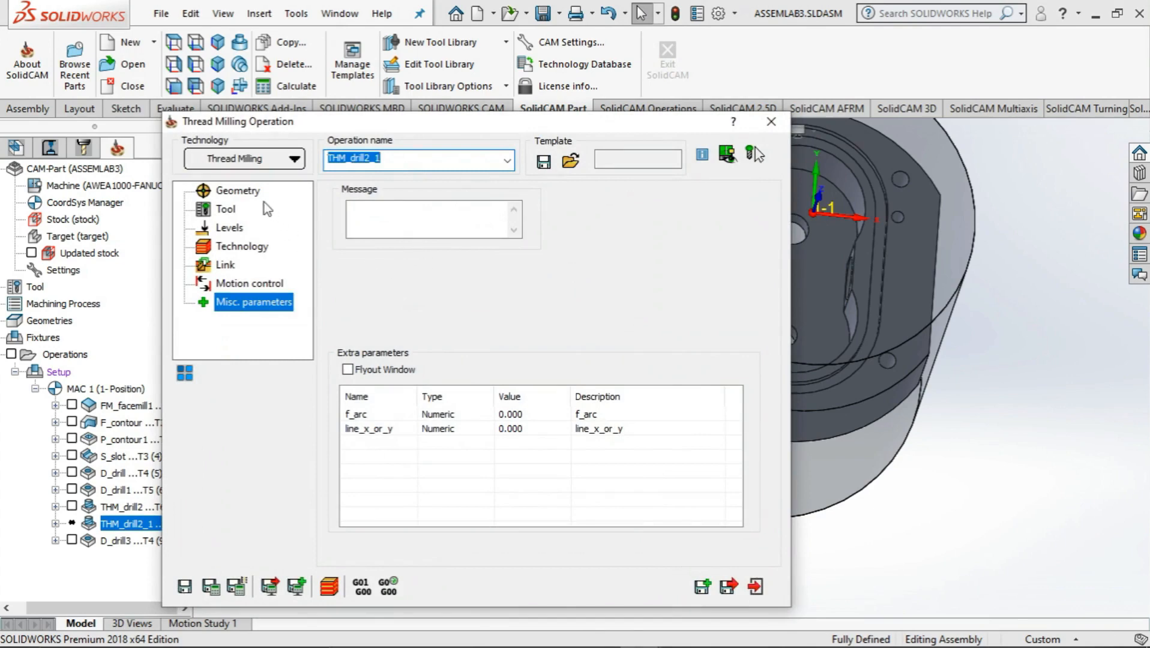
left_click(241, 190)
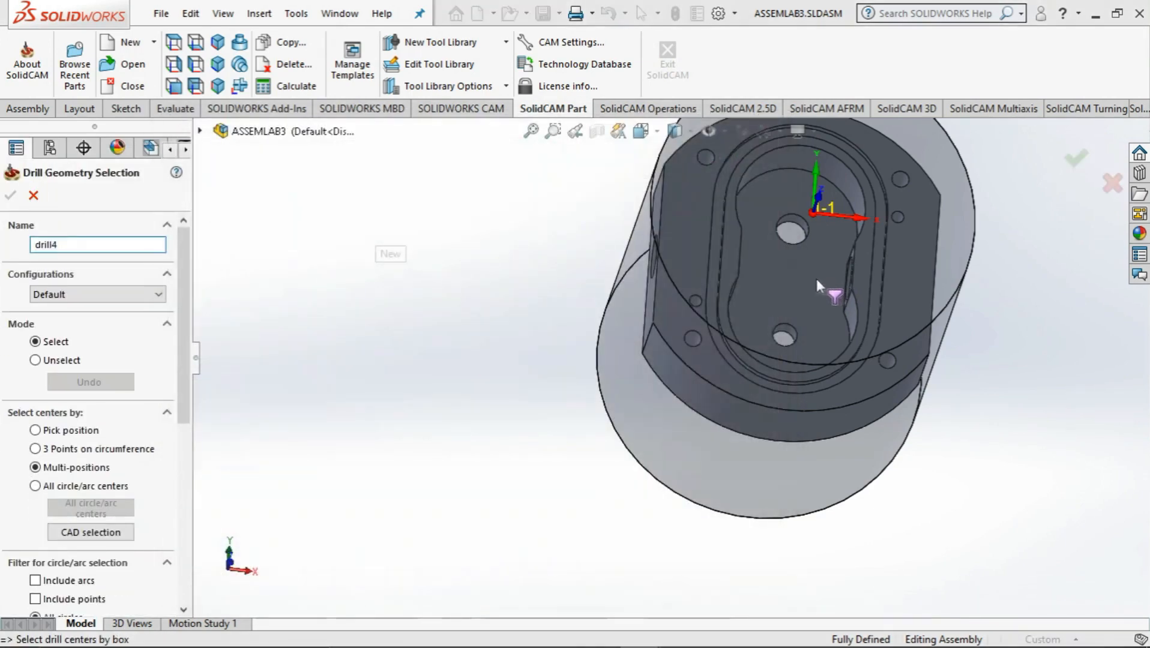
left_click(817, 279)
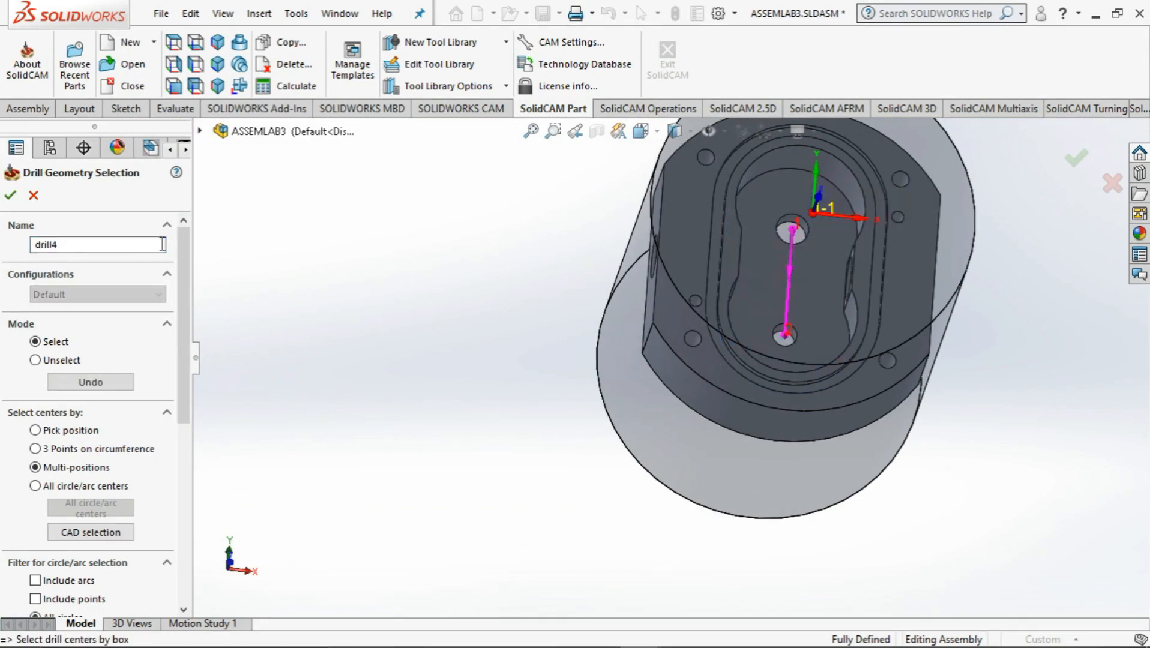
left_click(10, 197)
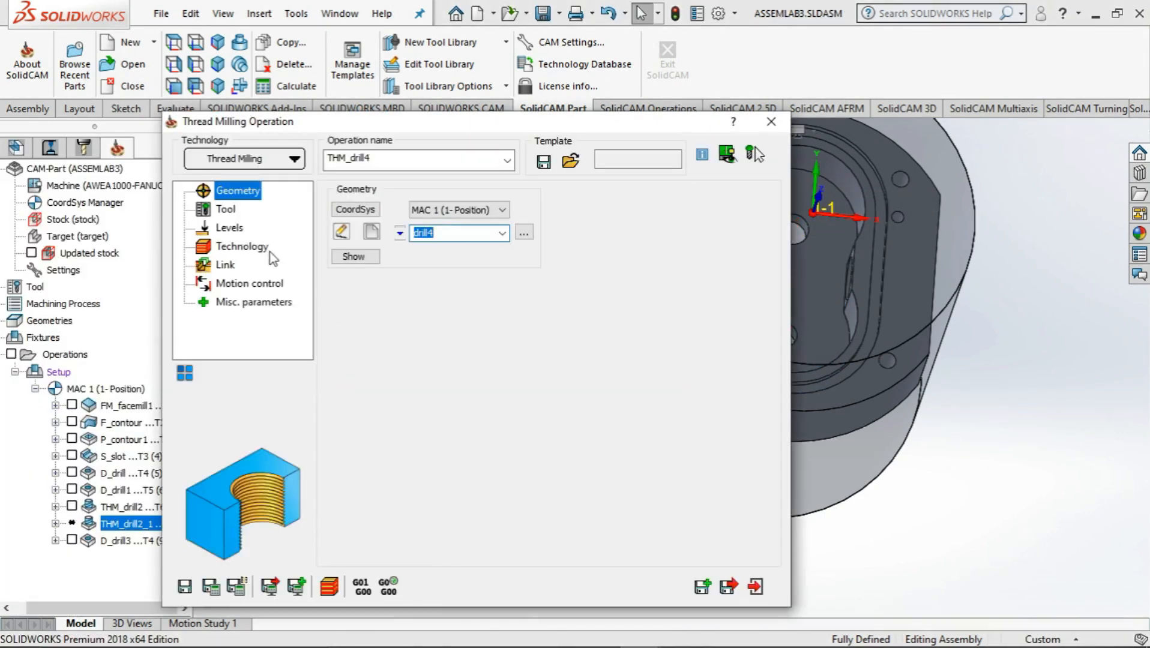
Try to assign tool 5, the 6 mm drill, to the copied thread milling operation
left_click(227, 209)
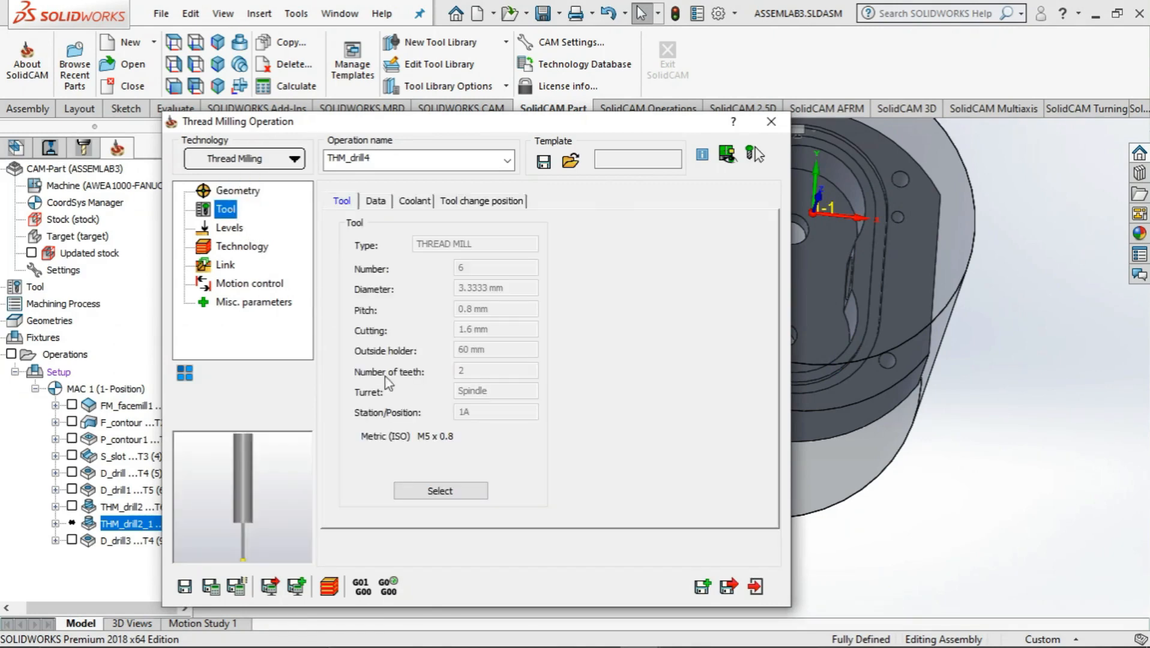
left_click(441, 491)
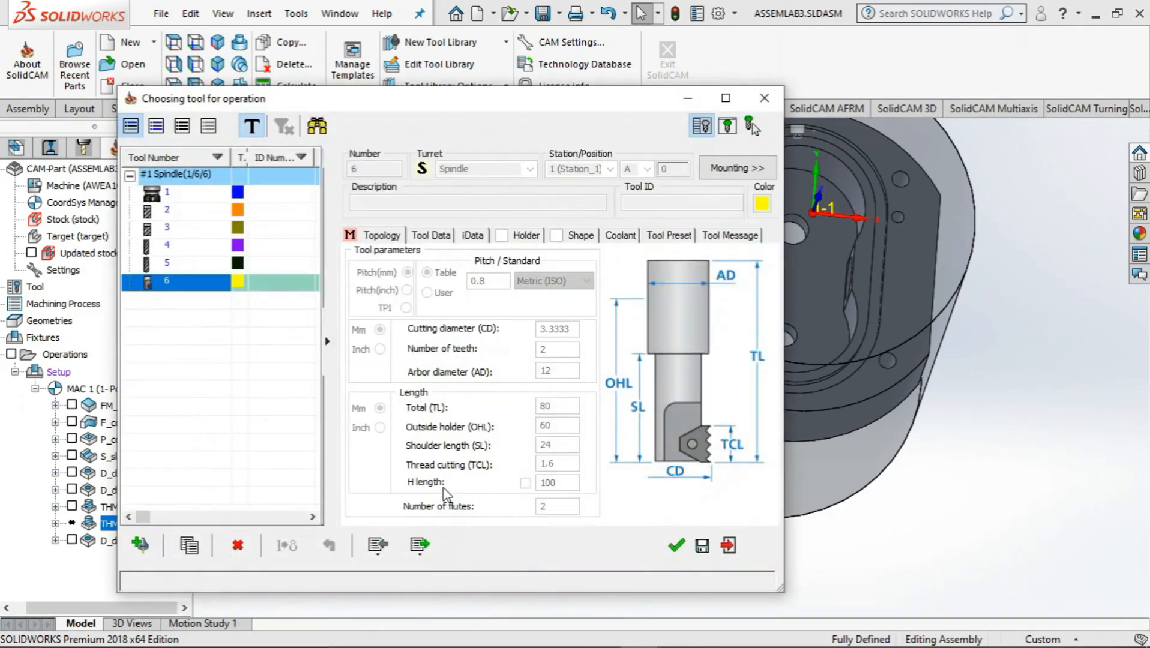
left_click(171, 246)
left_click(170, 262)
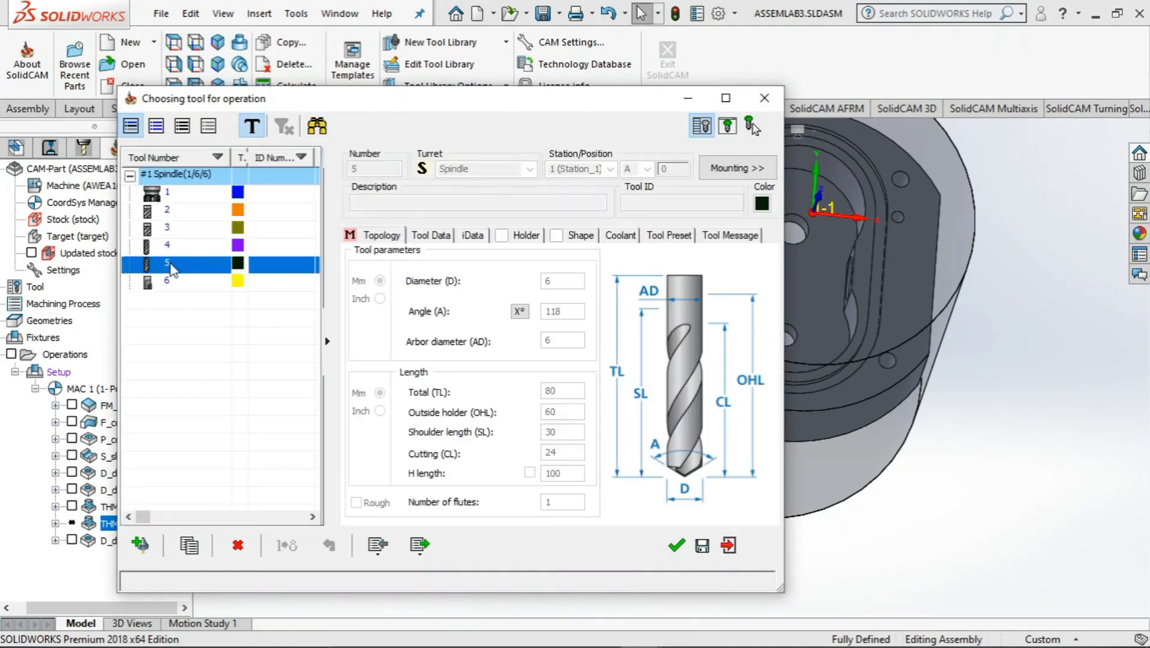
left_click(676, 546)
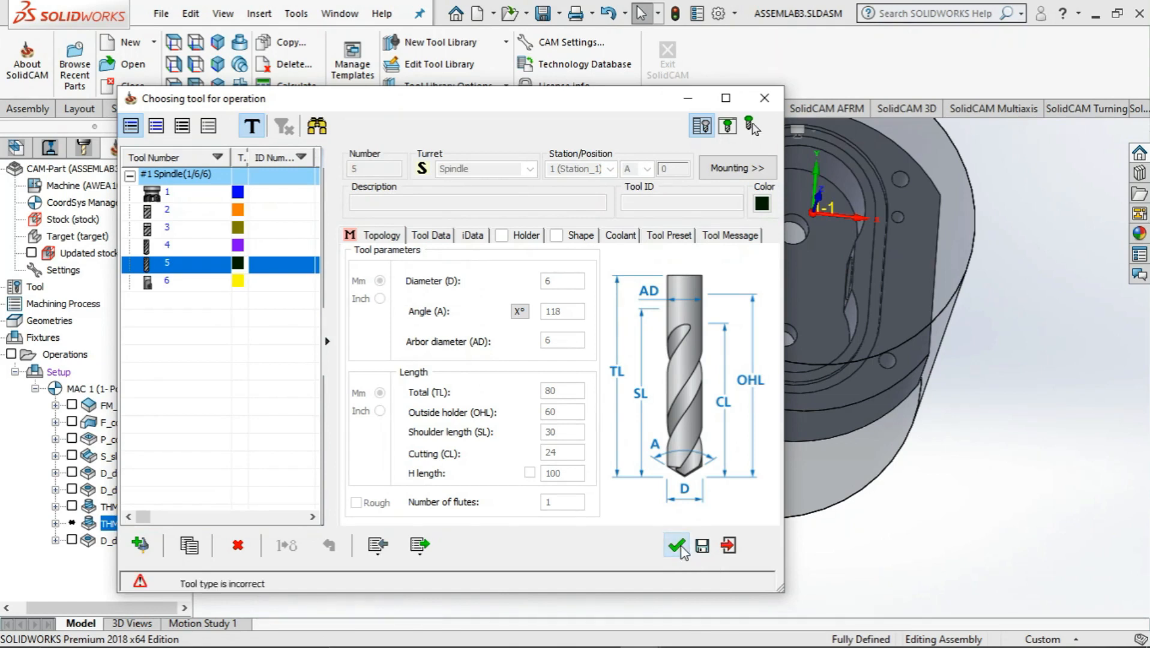
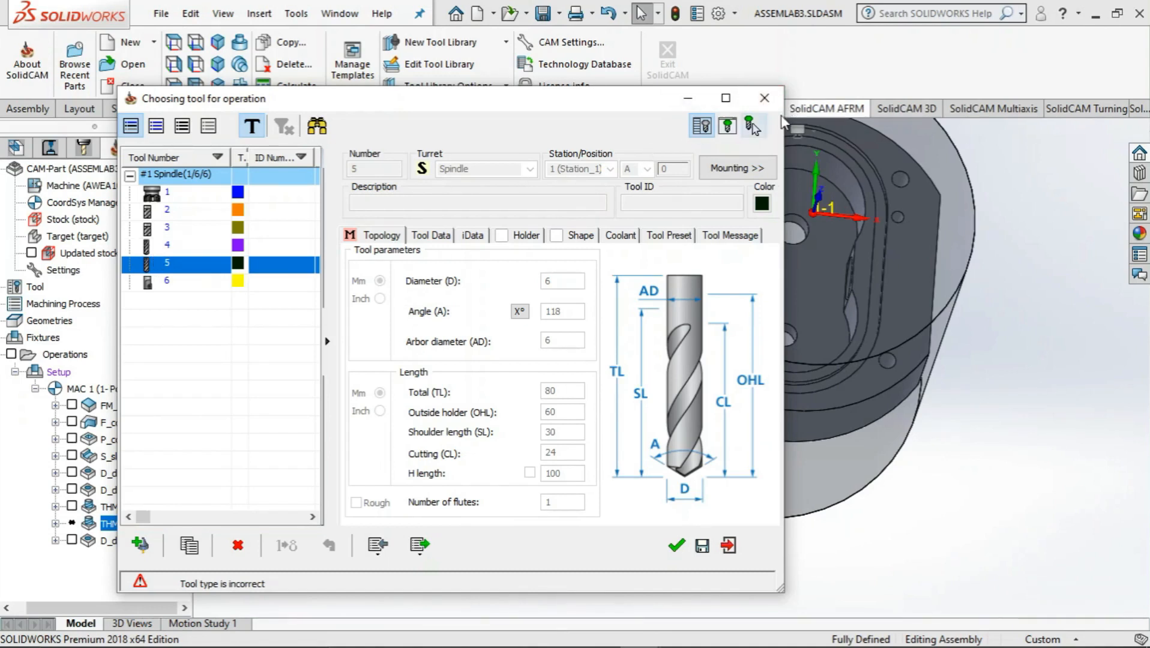
Leave the tool selection without assigning a tool and exit the copied thread milling operation without saving it
left_click(729, 546)
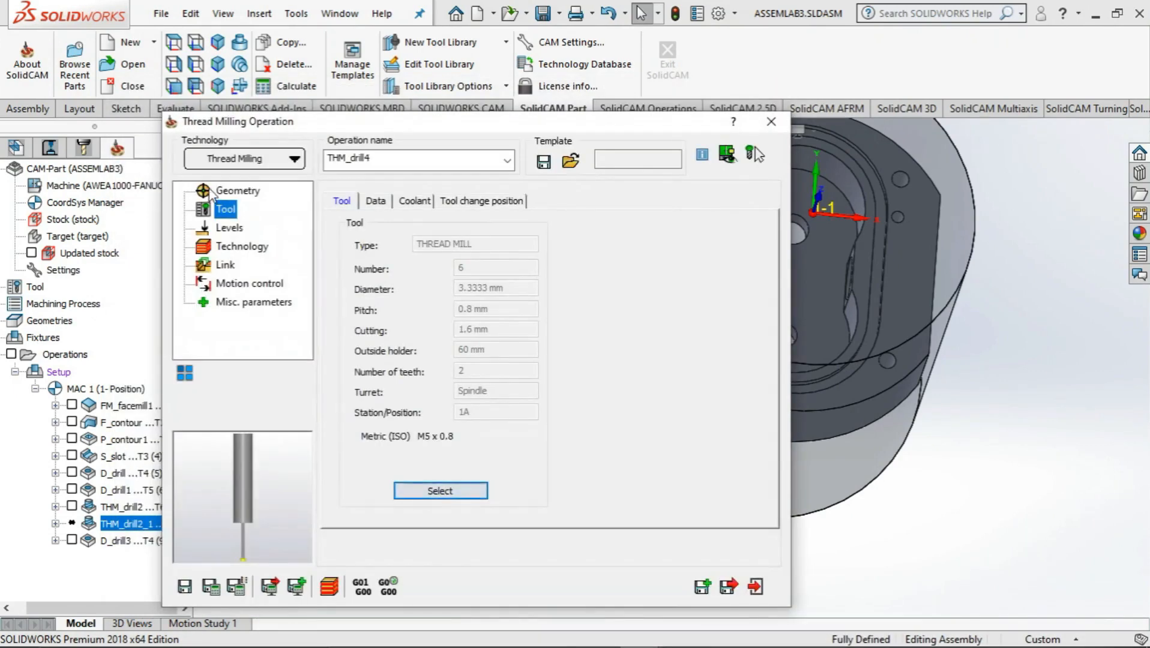
double_click(447, 234)
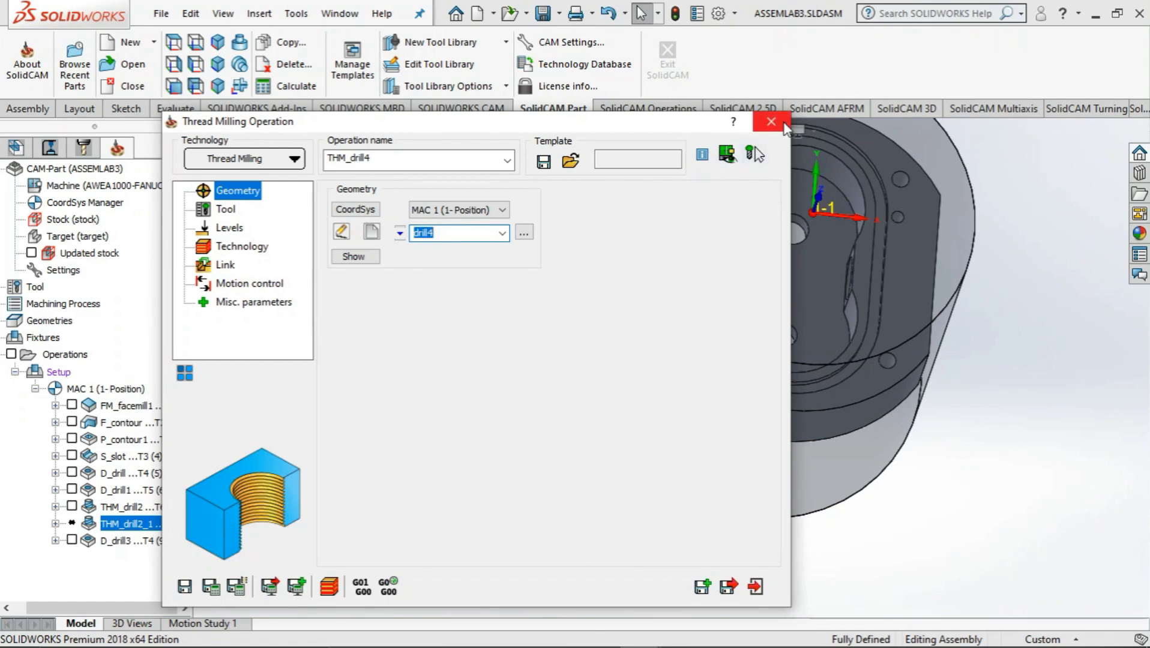
left_click(769, 128)
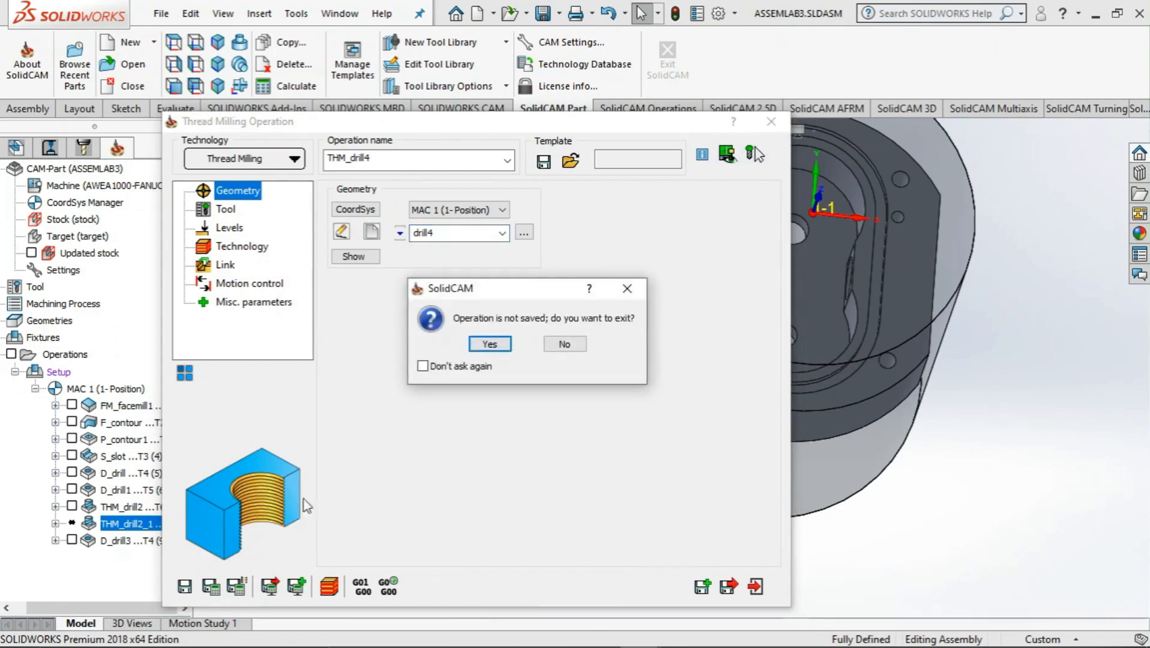
left_click(498, 345)
left_click(549, 347)
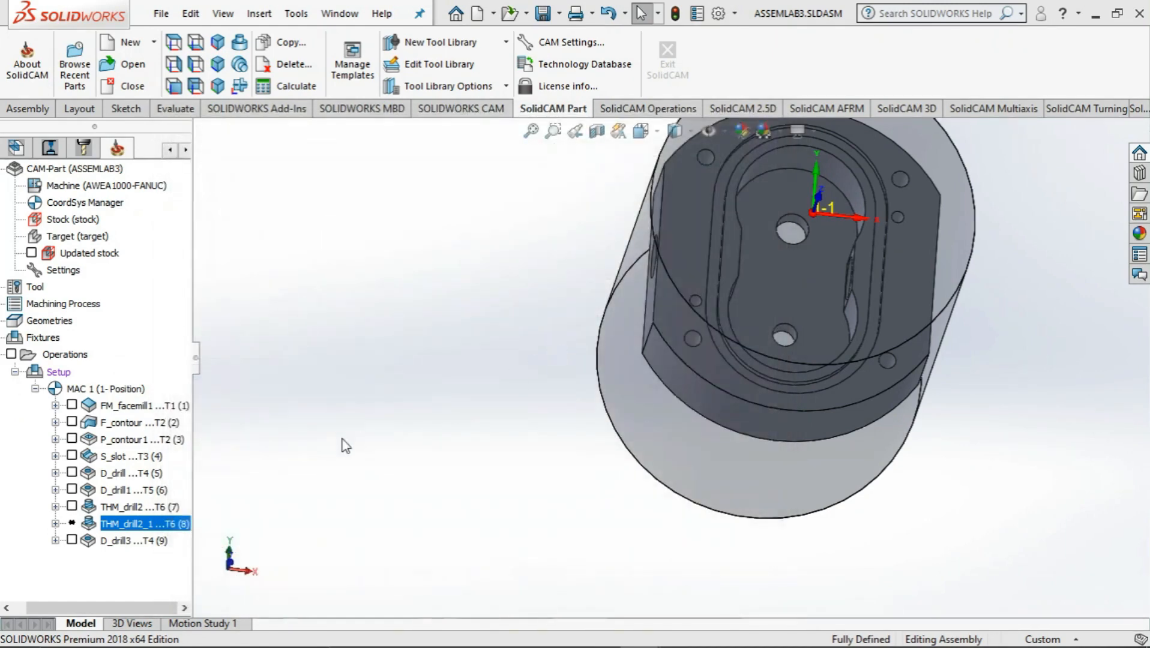
Delete the copied thread milling operation THM_drill2_1 from the operations list
right_click(177, 524)
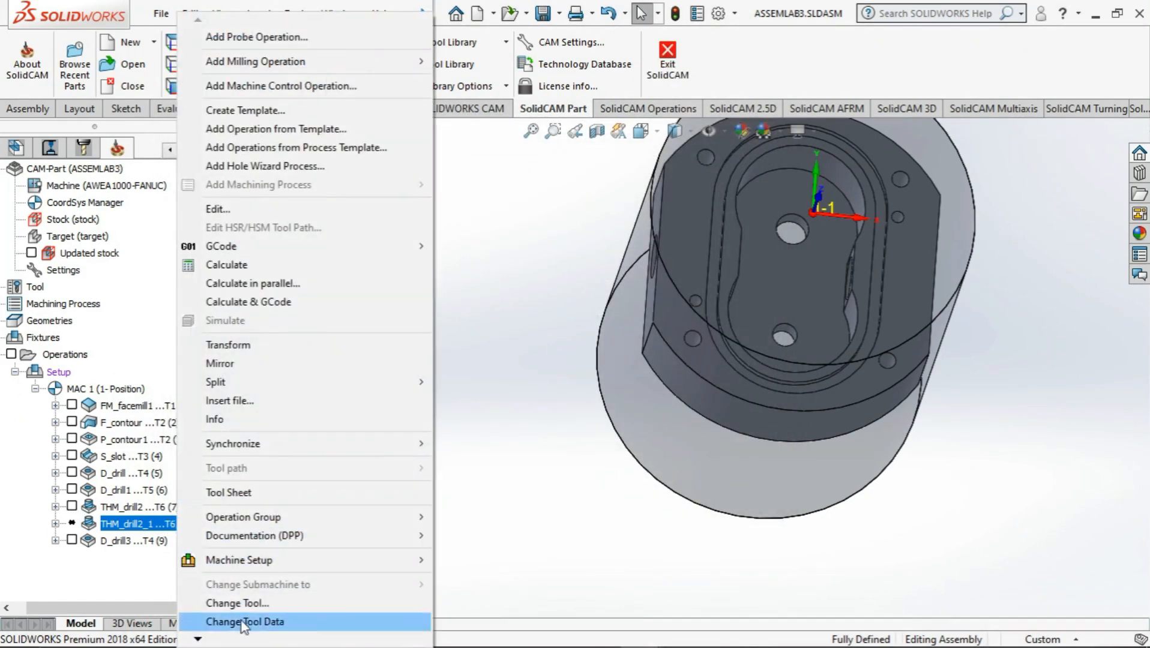
mouse_move(198, 639)
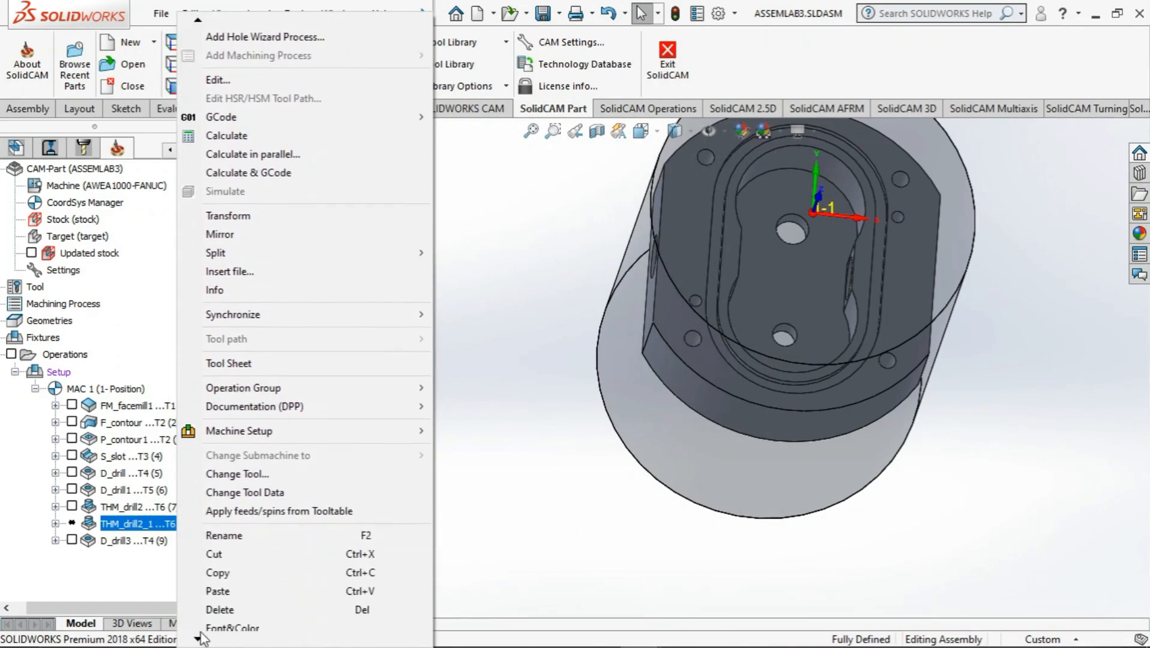
left_click(220, 576)
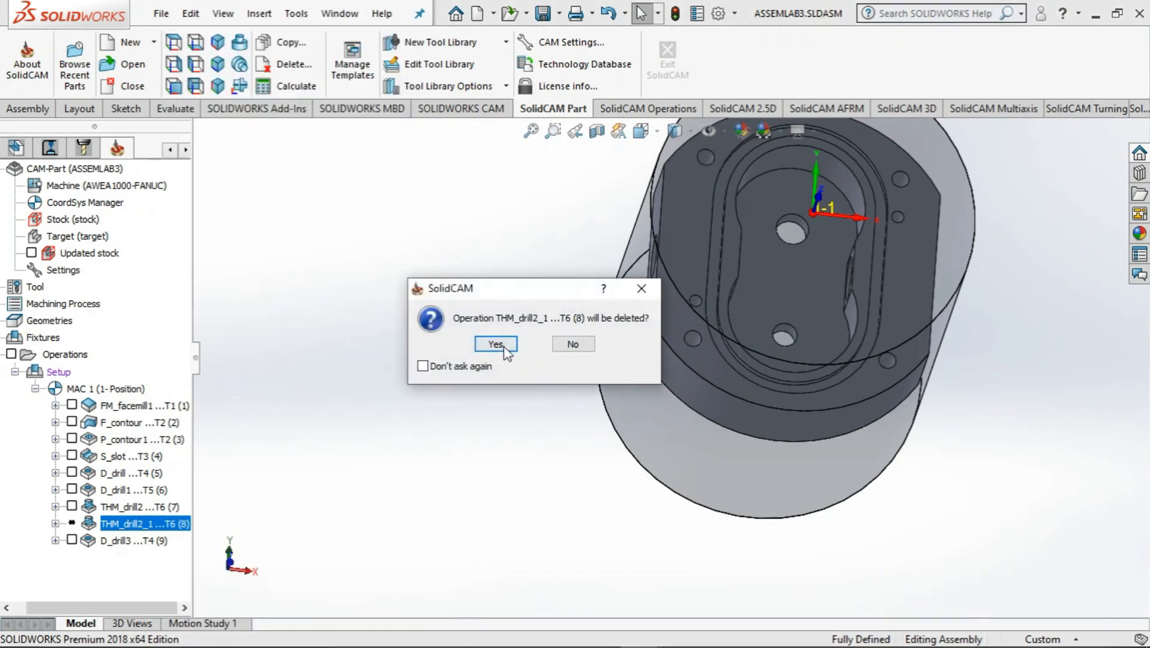
left_click(495, 345)
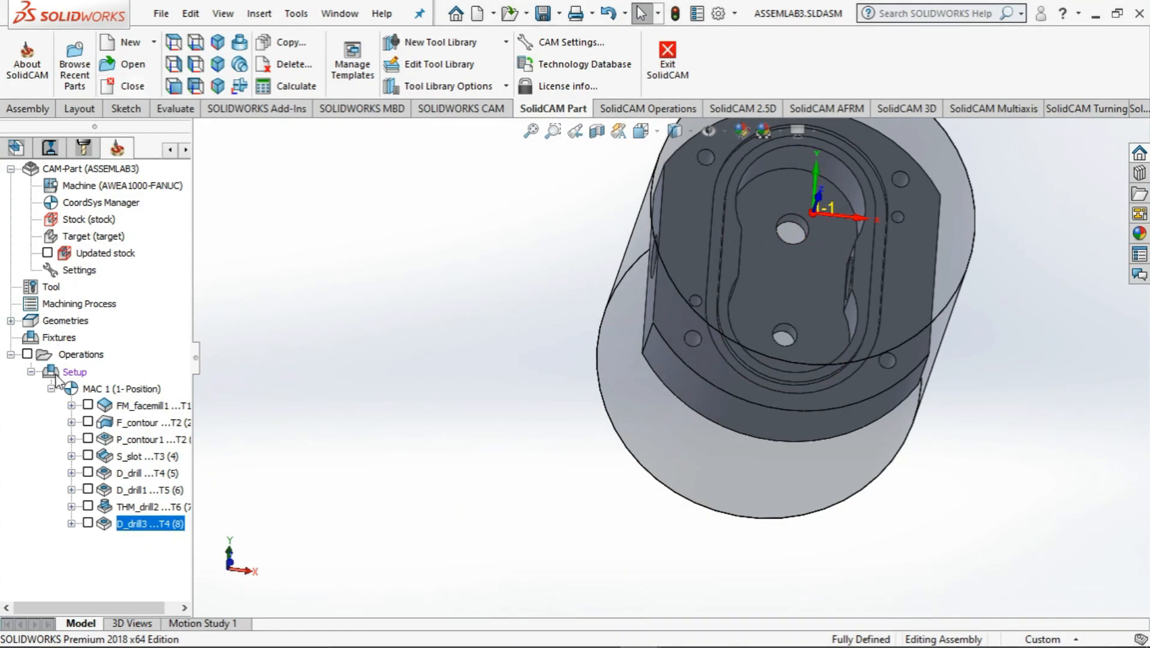
right_click(66, 357)
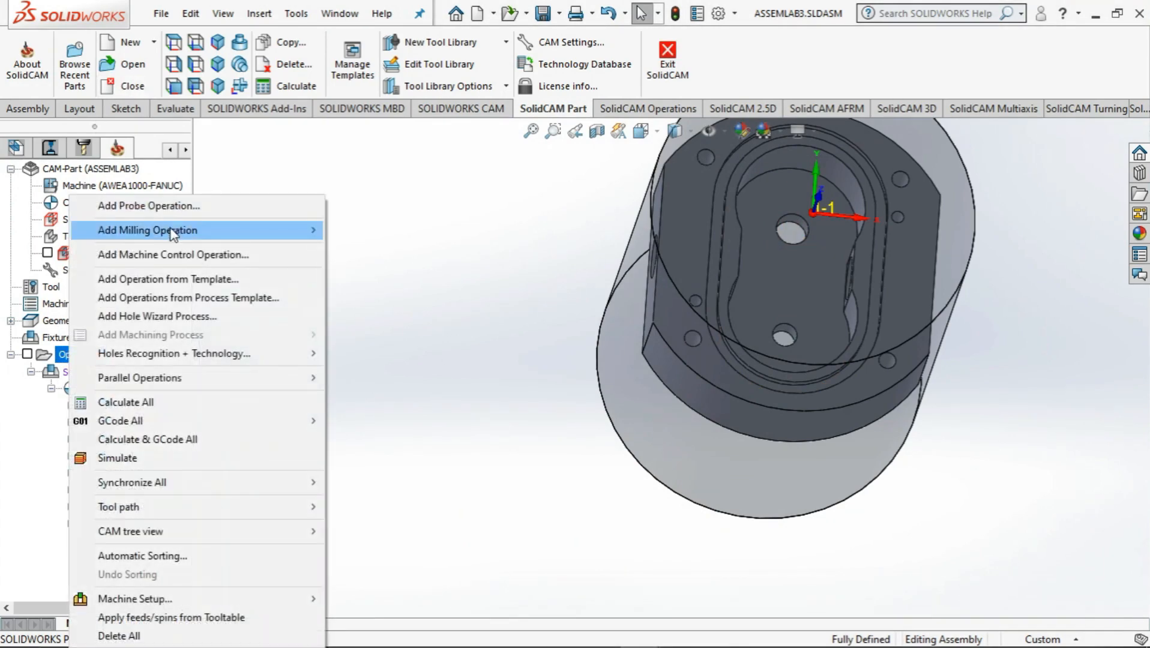
mouse_move(317, 228)
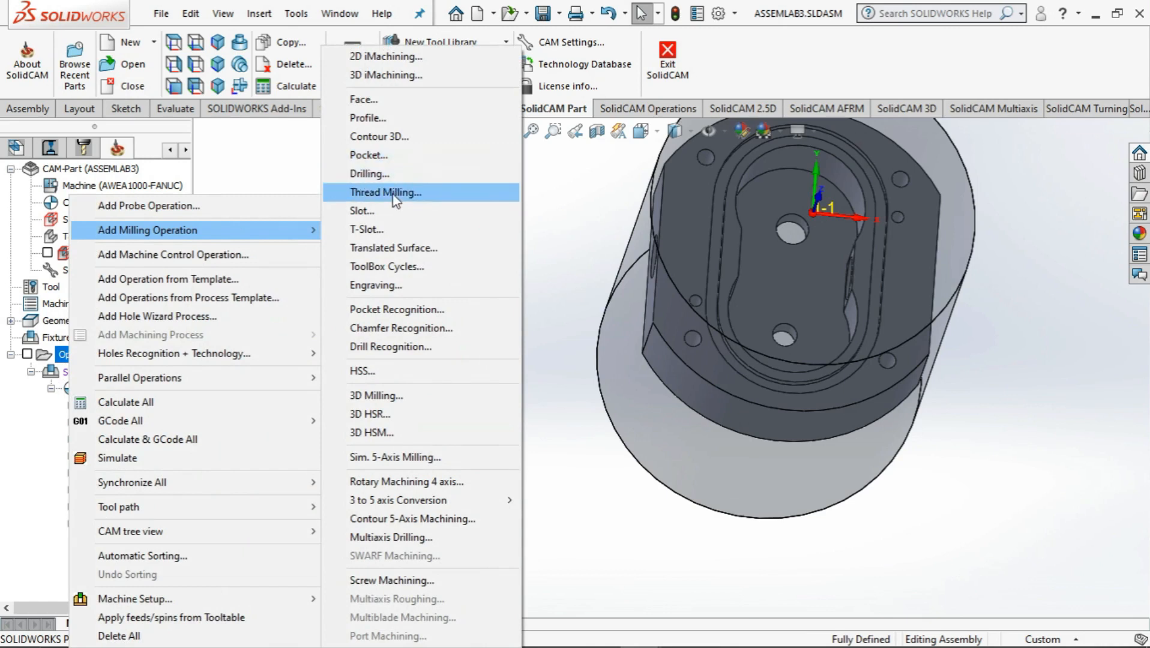
left_click(575, 218)
Duplicate the D_drill3 drilling operation and define new drill geometry for the copy from the centers of the two holes in the pocket floor
left_click(155, 526)
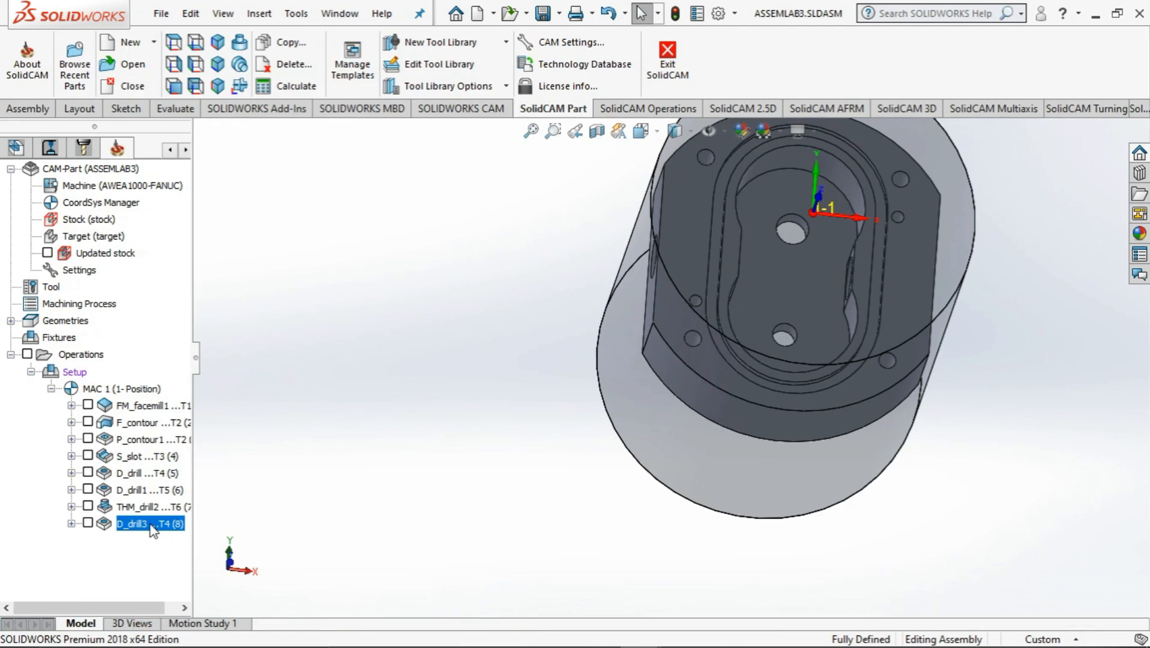
key("ctrl+v")
right_click(138, 542)
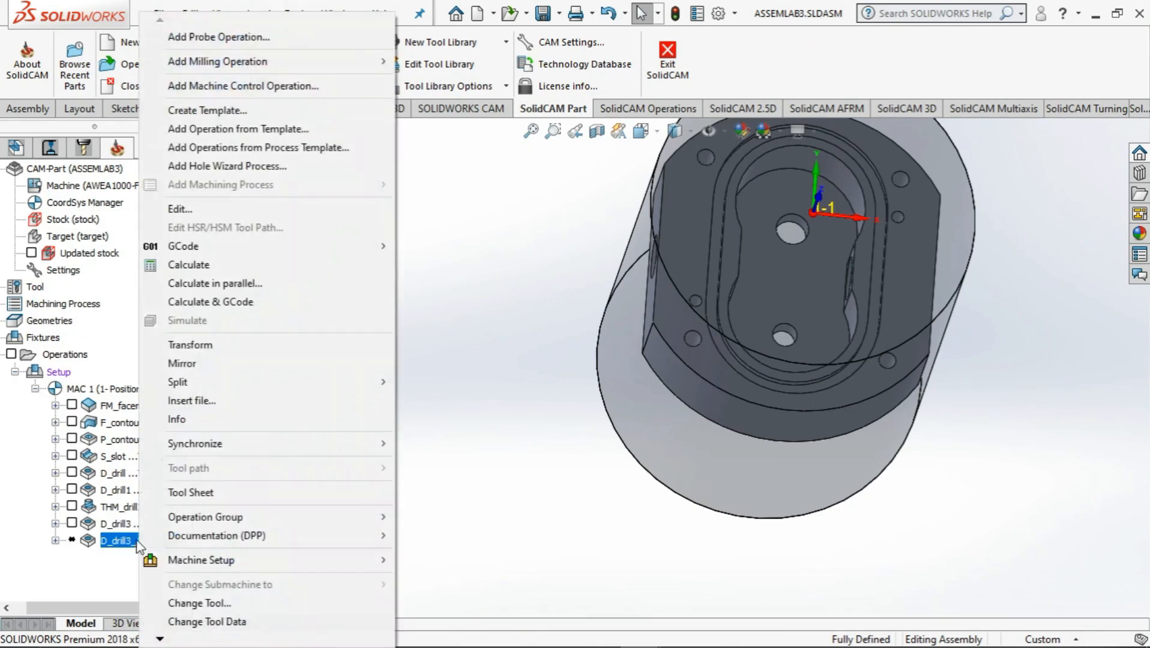
left_click(180, 212)
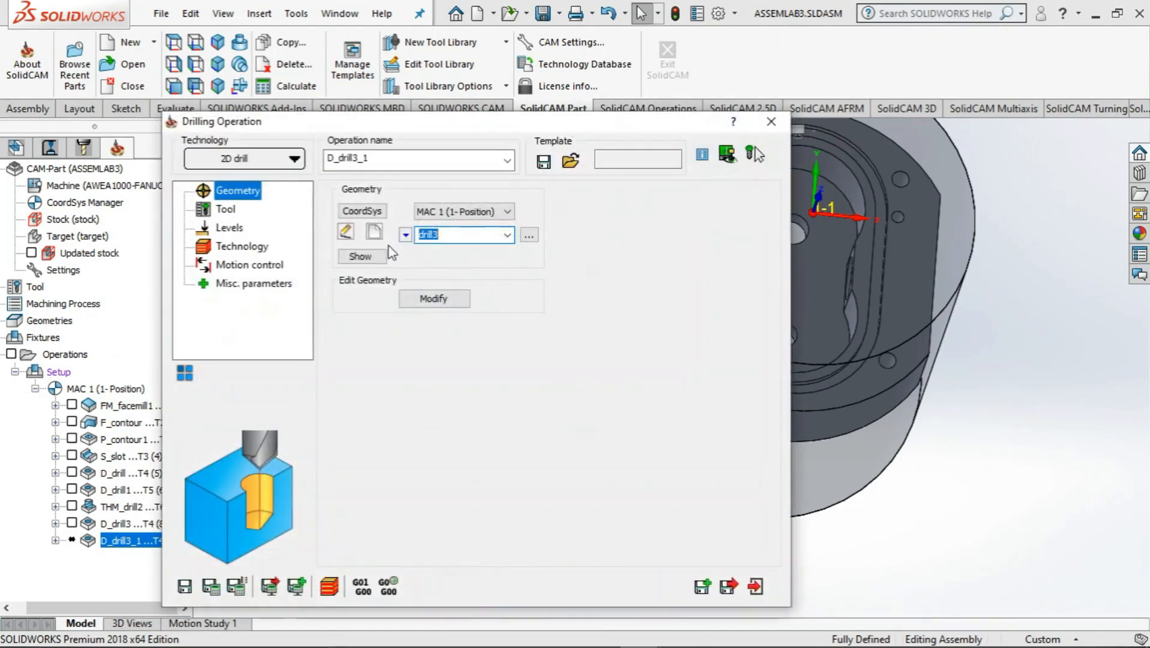
left_click(375, 232)
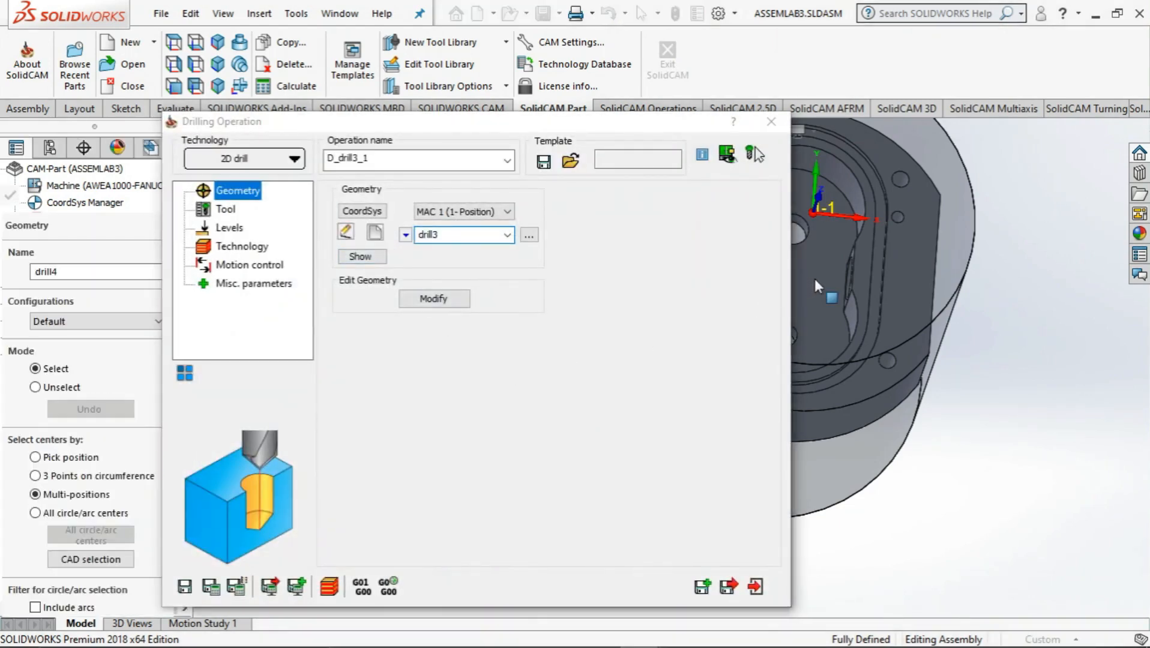
left_click(814, 278)
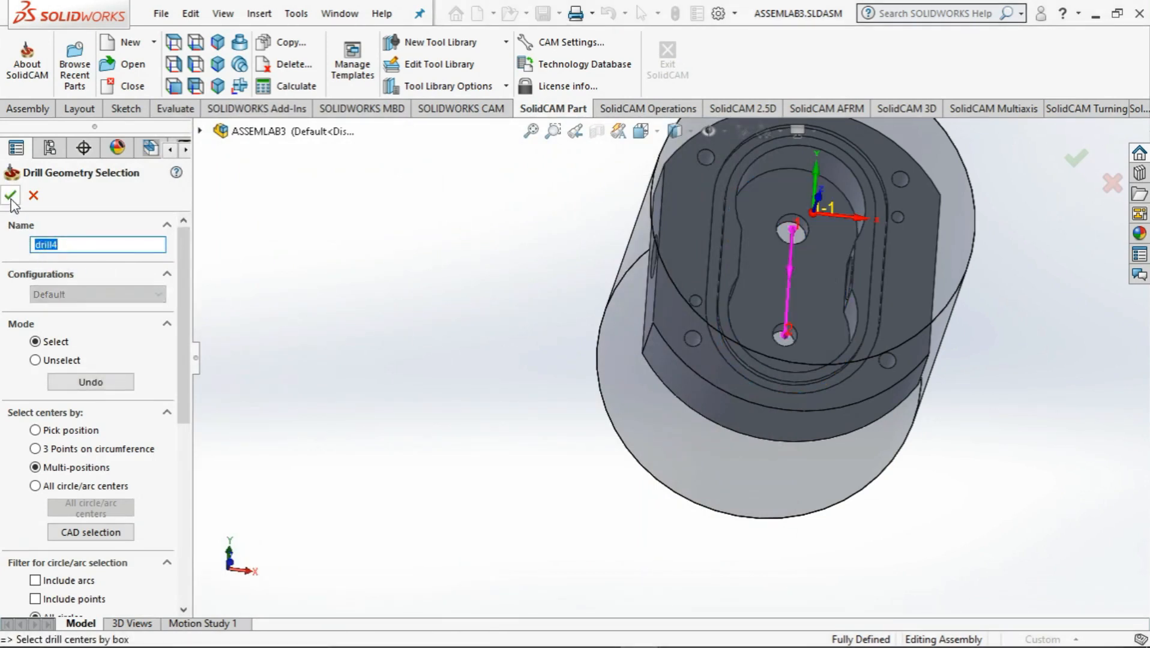
left_click(10, 197)
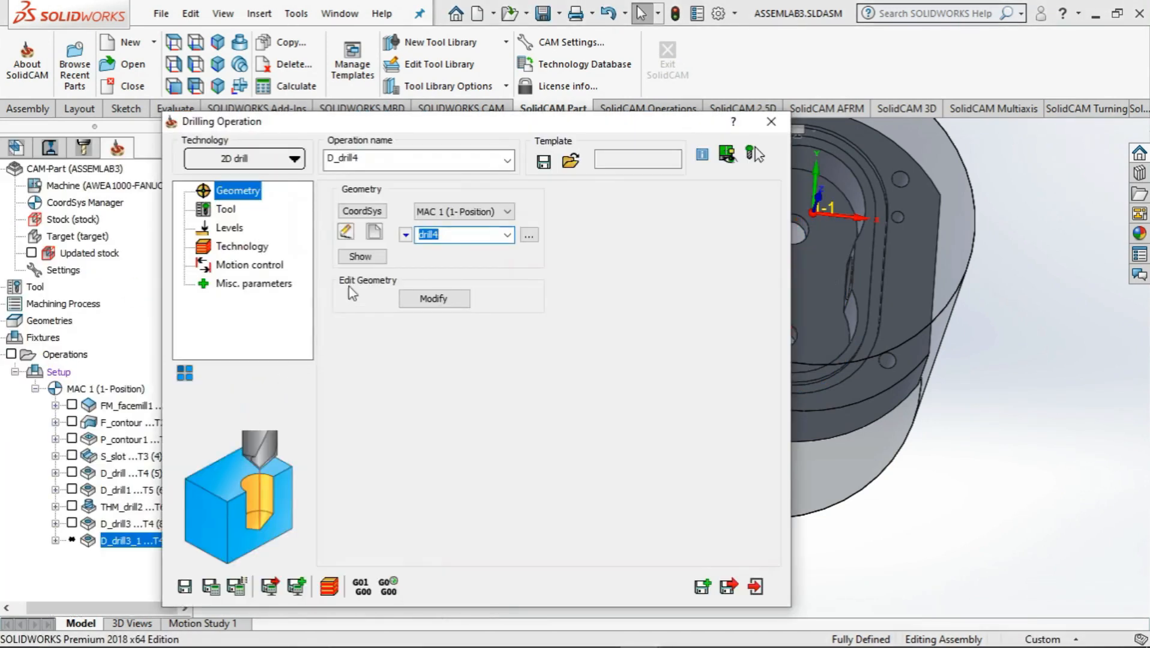
Assign tool 5, the 6 mm drill, to the copied drilling operation
left_click(226, 208)
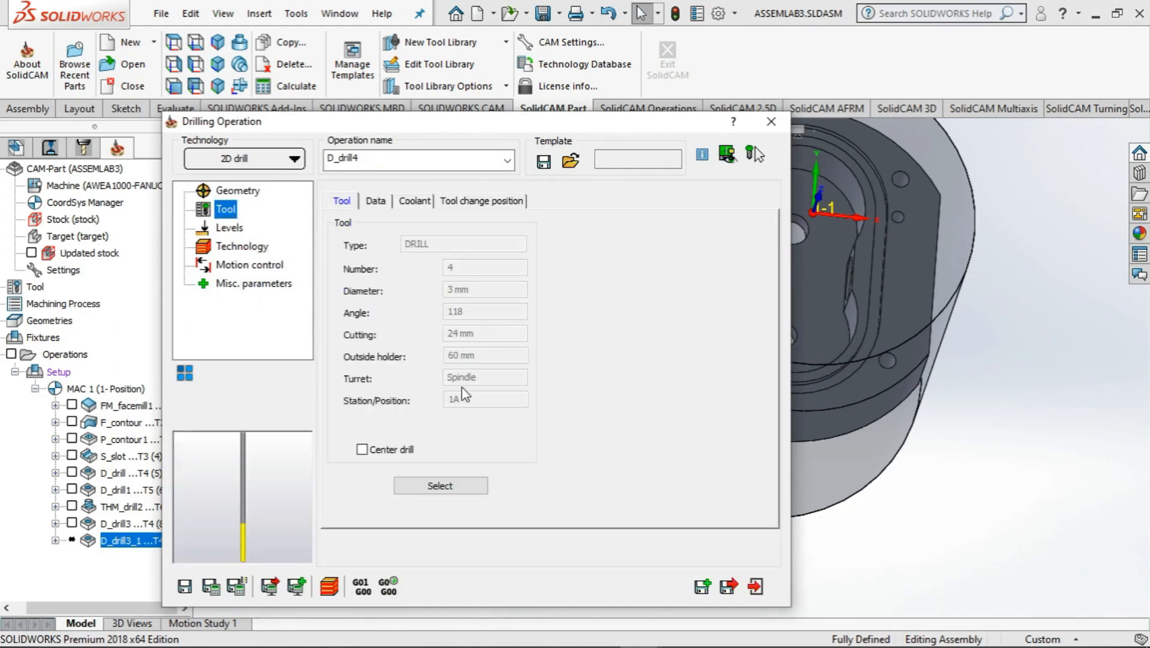
left_click(449, 487)
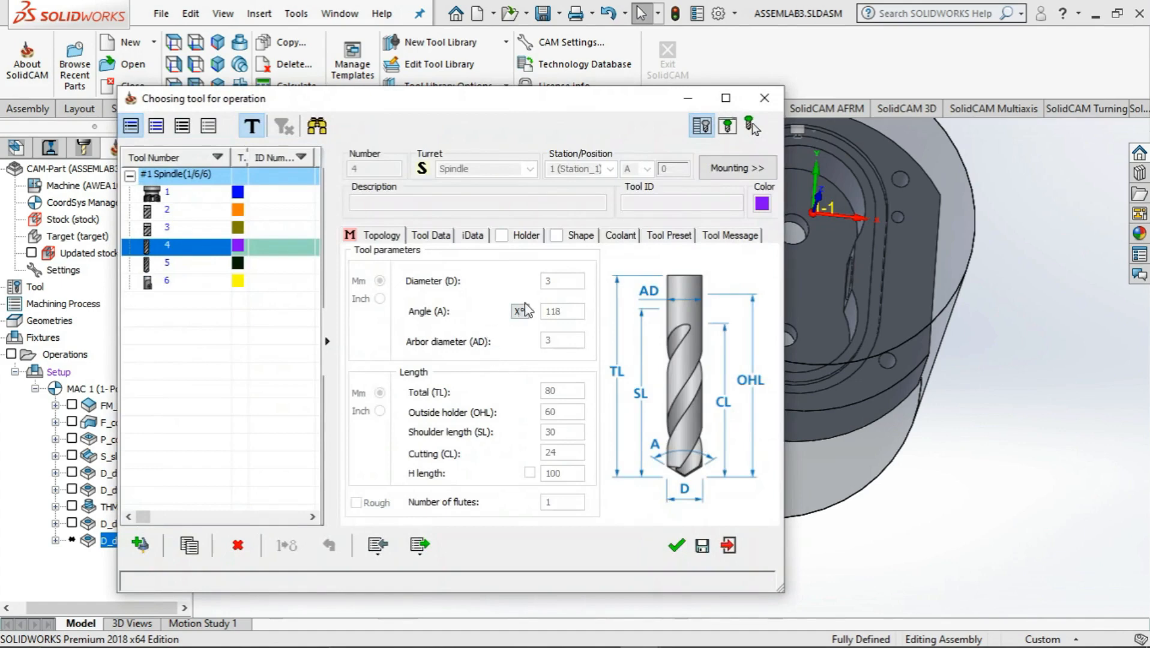
left_click(202, 264)
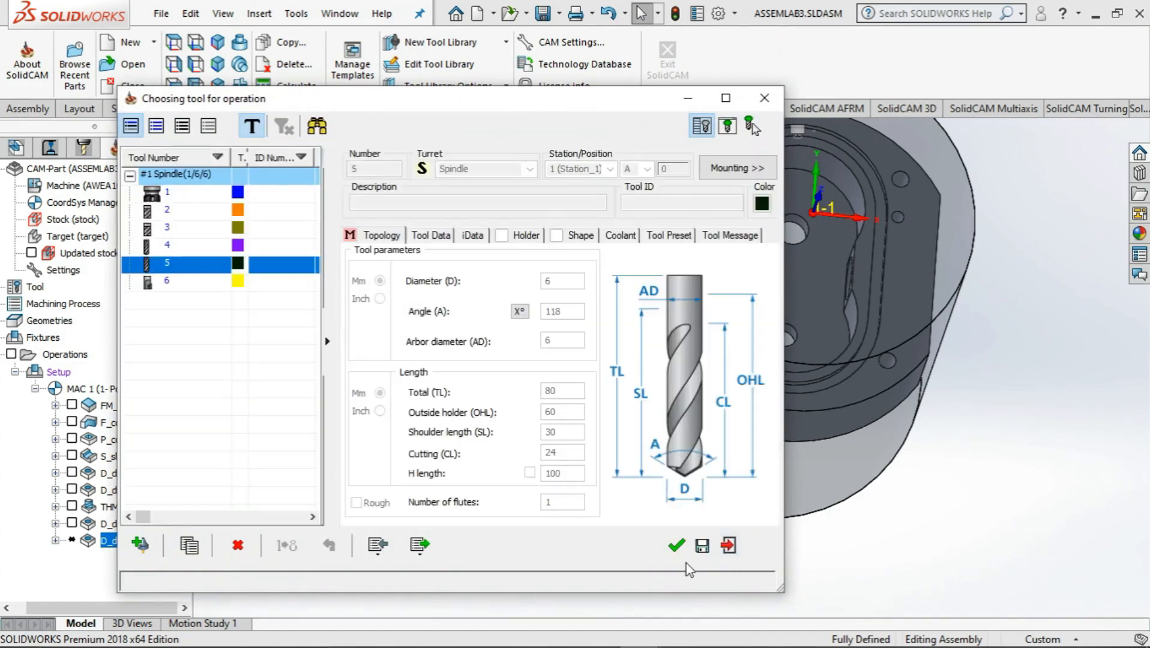
left_click(673, 547)
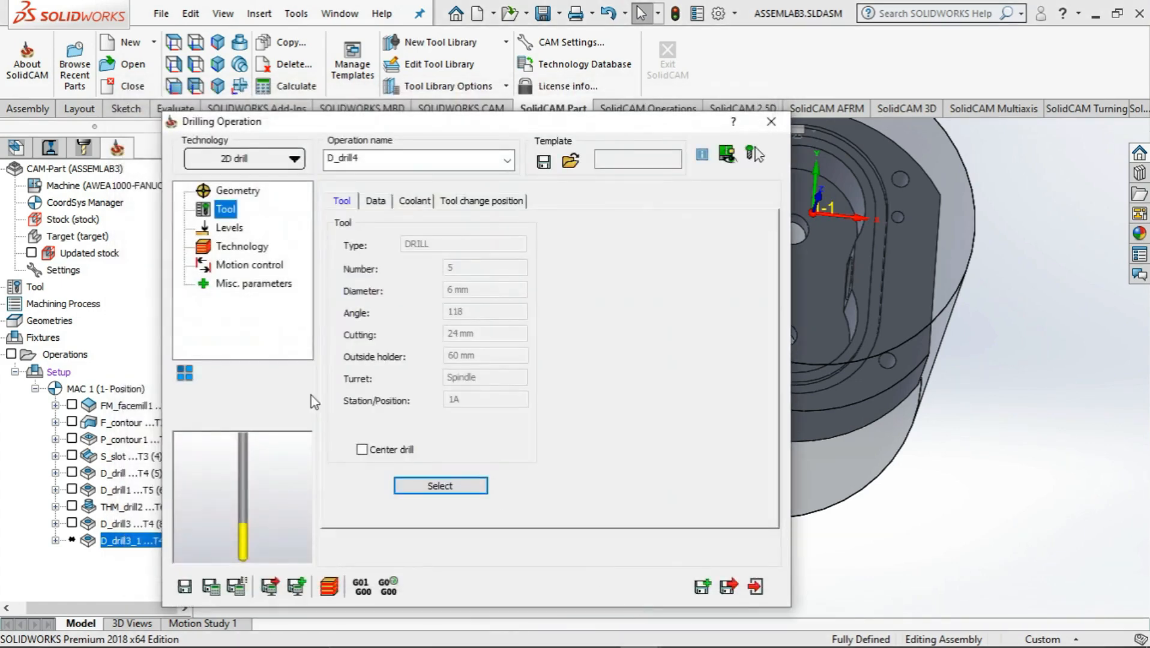
Set the upper level to the pocket floor at -45 and the drill depth to 5 by picking the body's bottom face
left_click(225, 229)
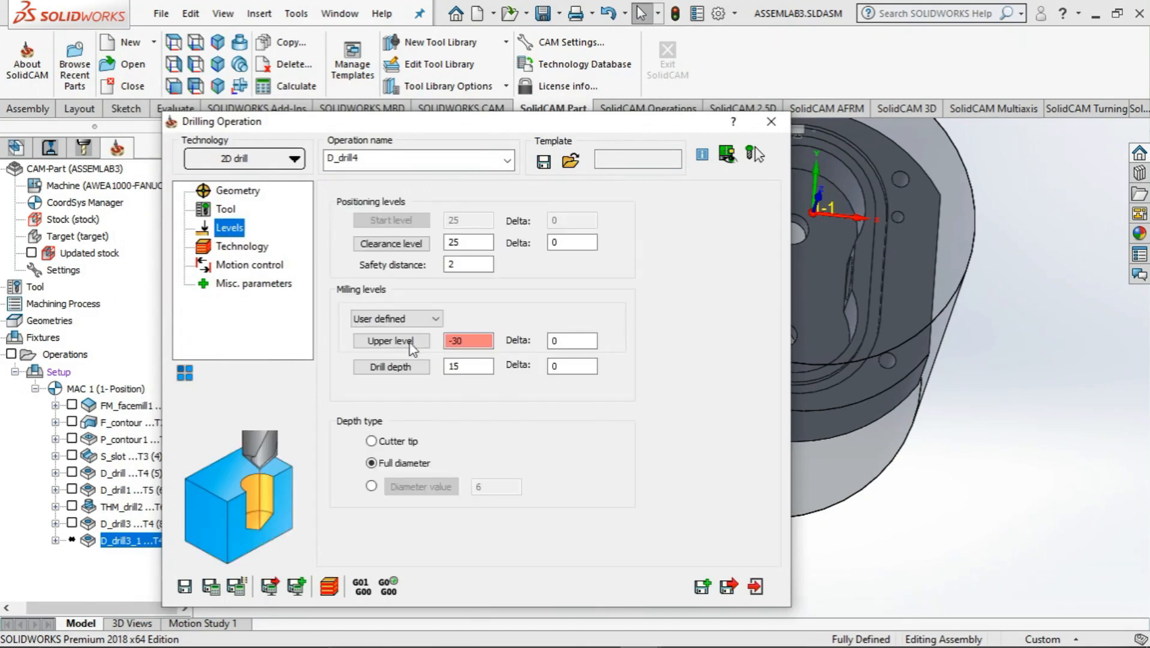
left_click(411, 344)
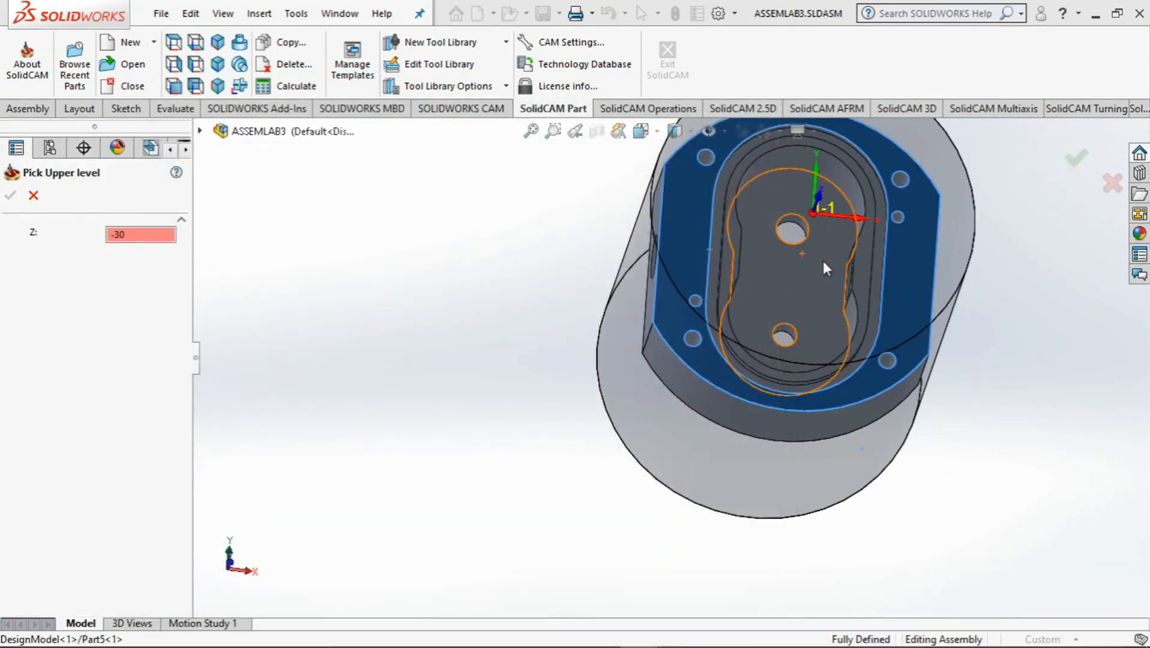
left_click(822, 258)
left_click(10, 195)
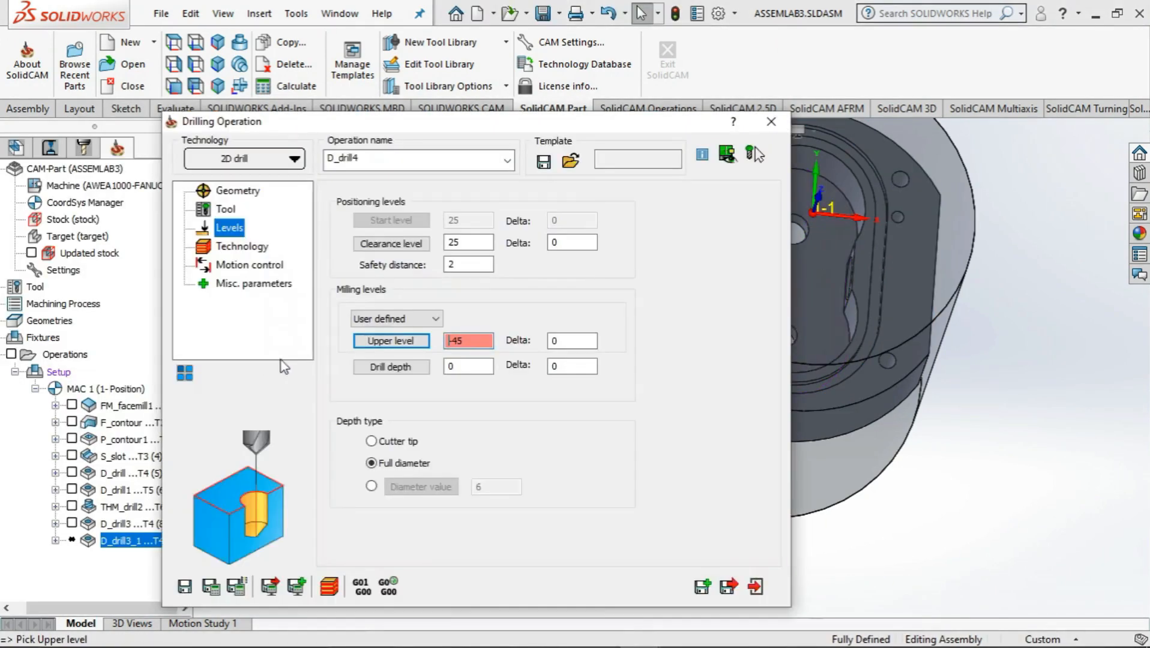
left_click(395, 367)
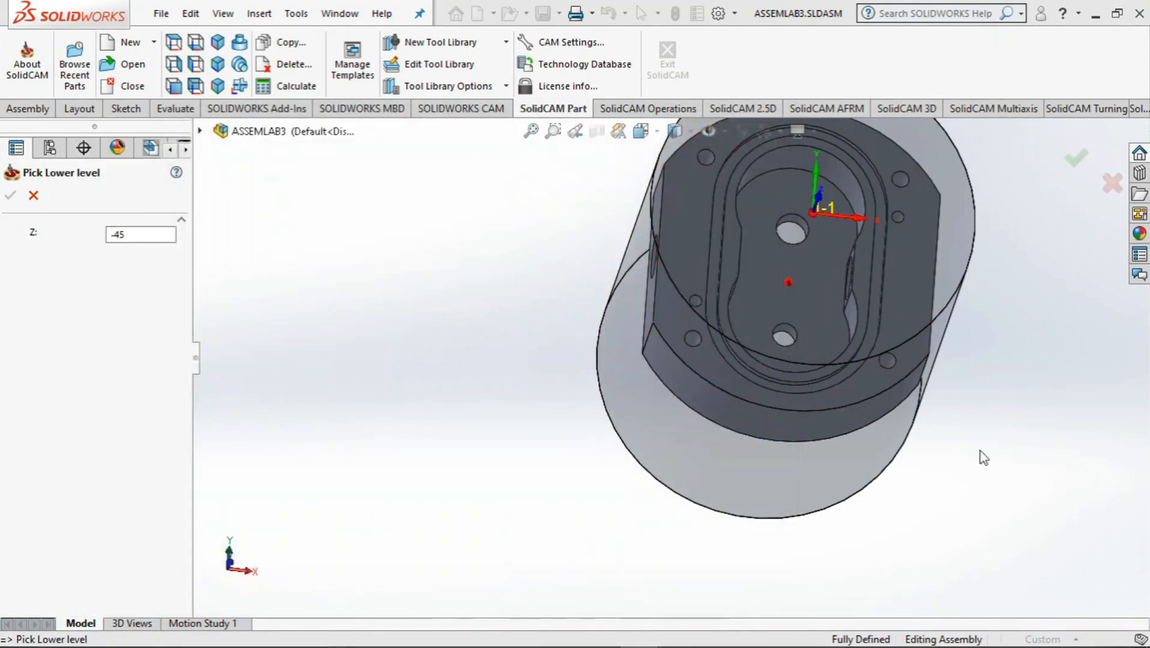
middle_click_drag(979, 451, 1080, 302)
left_click(784, 315)
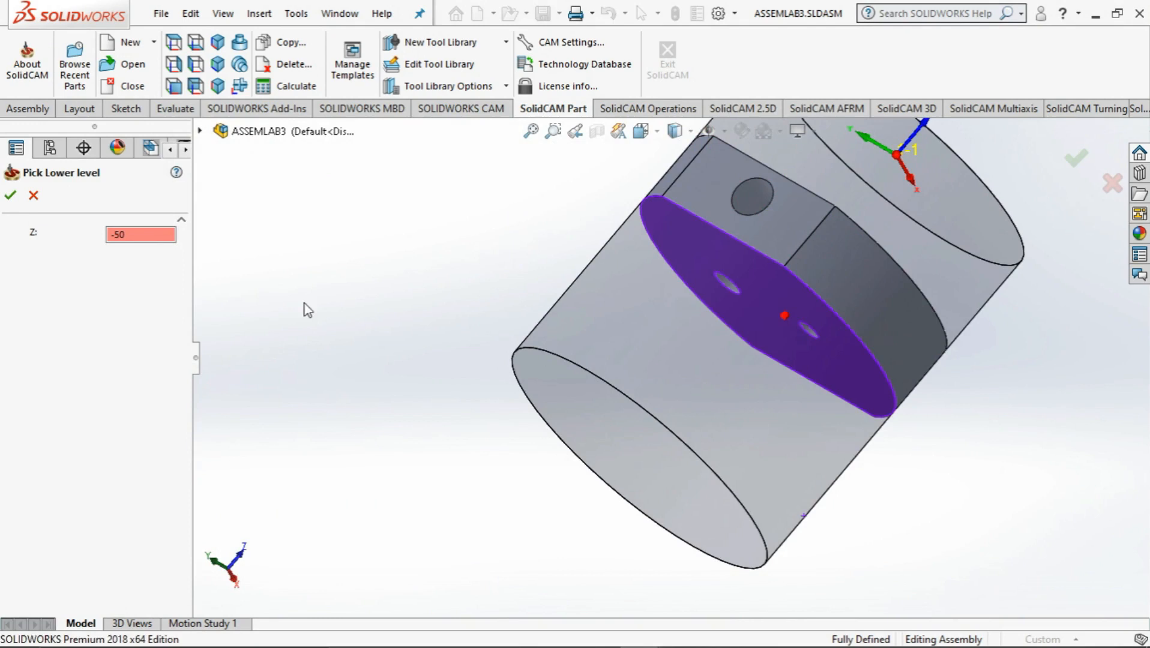
left_click(10, 195)
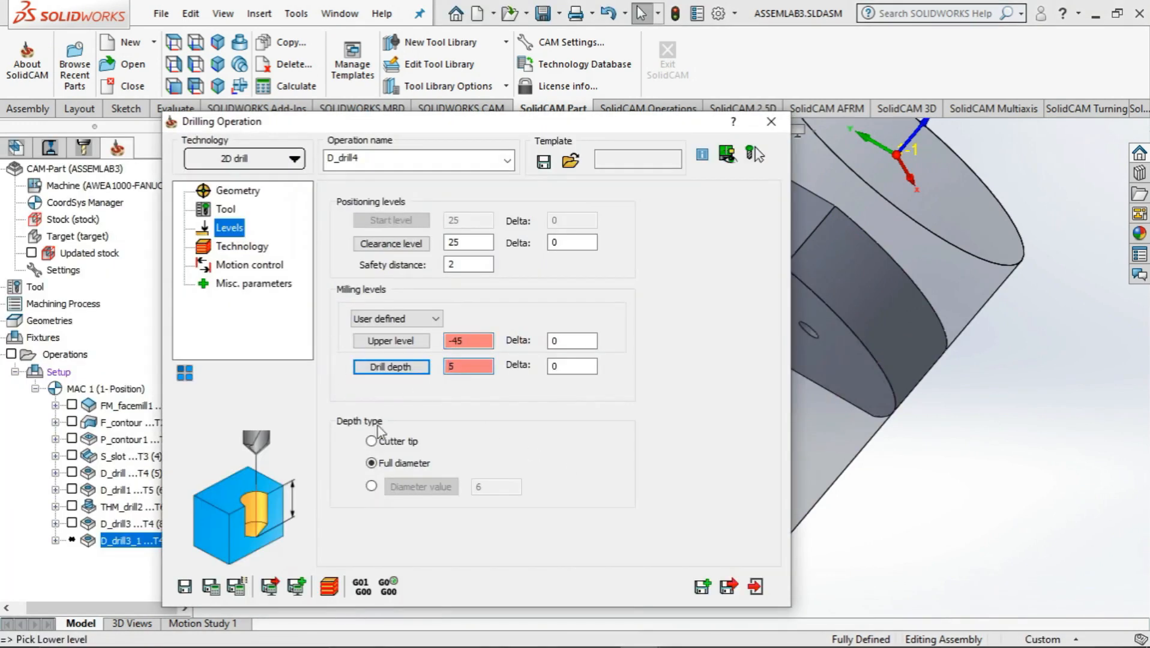
Review the technology, motion control and miscellaneous parameters of the copied drilling operation
left_click(239, 246)
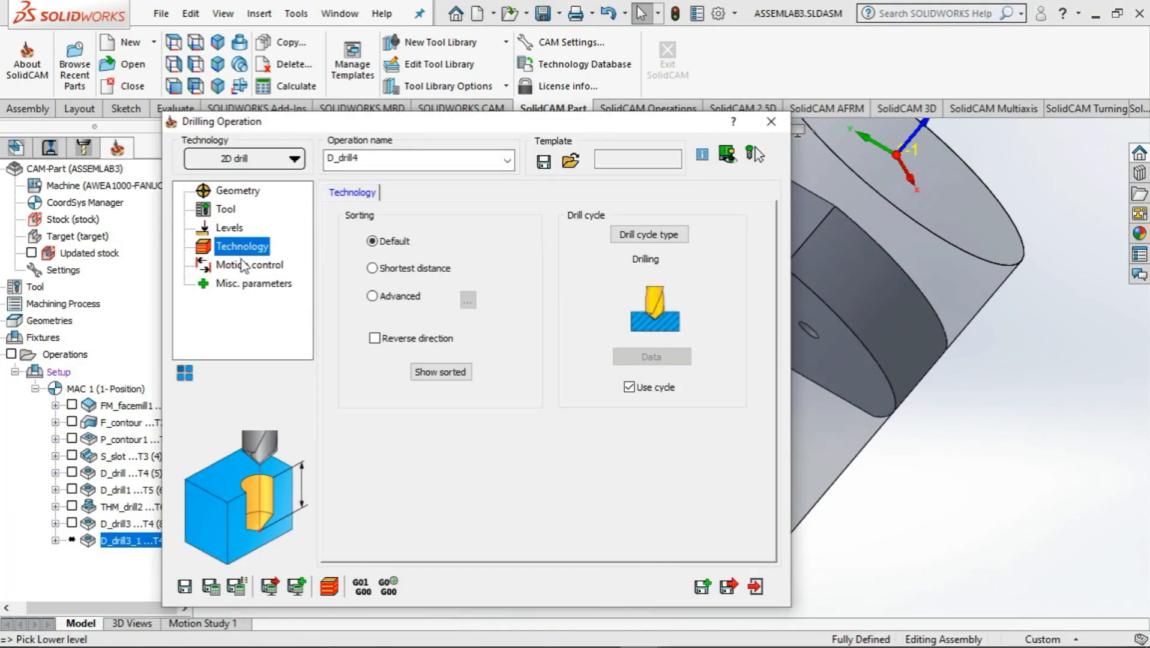
left_click(601, 632)
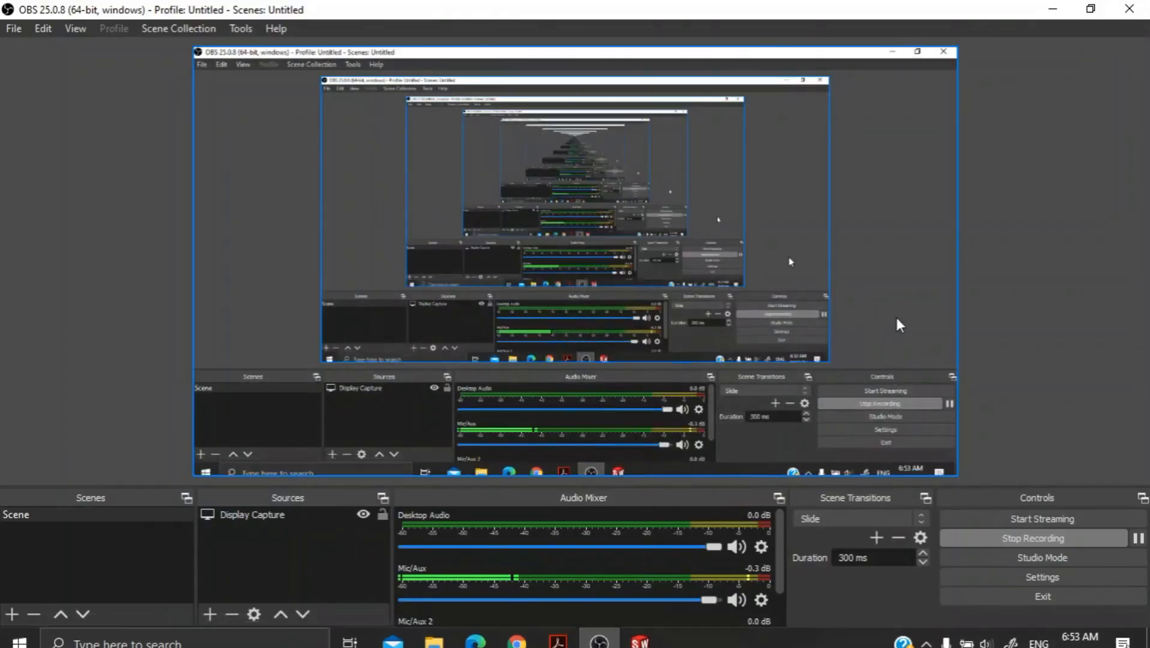
left_click(1052, 8)
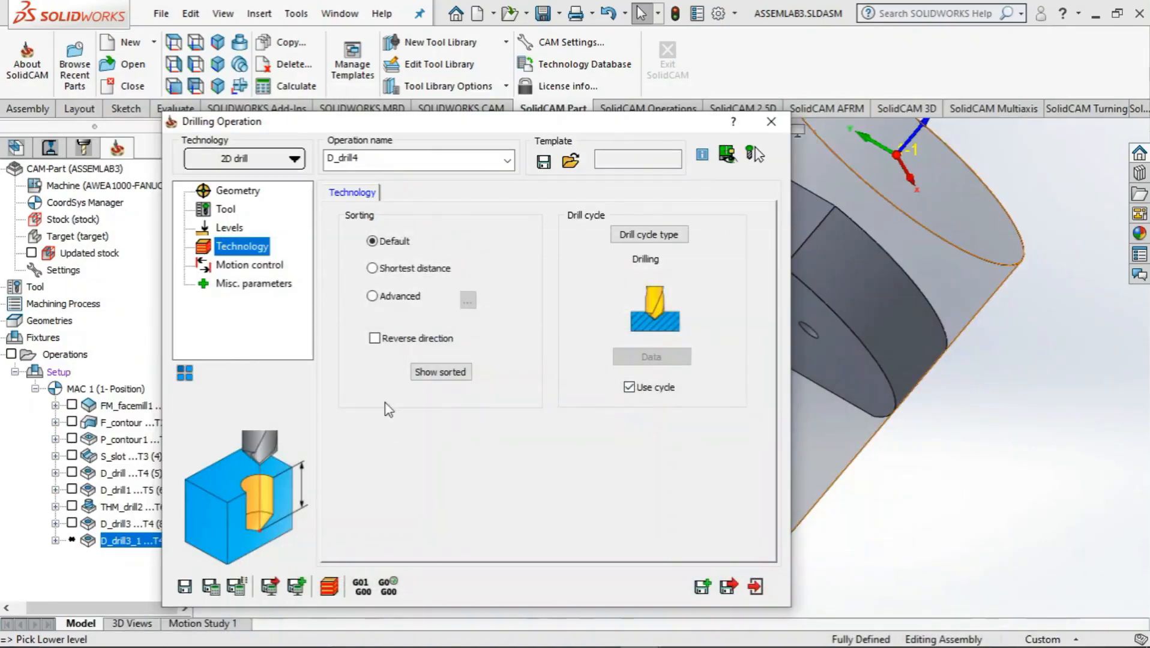
left_click(241, 266)
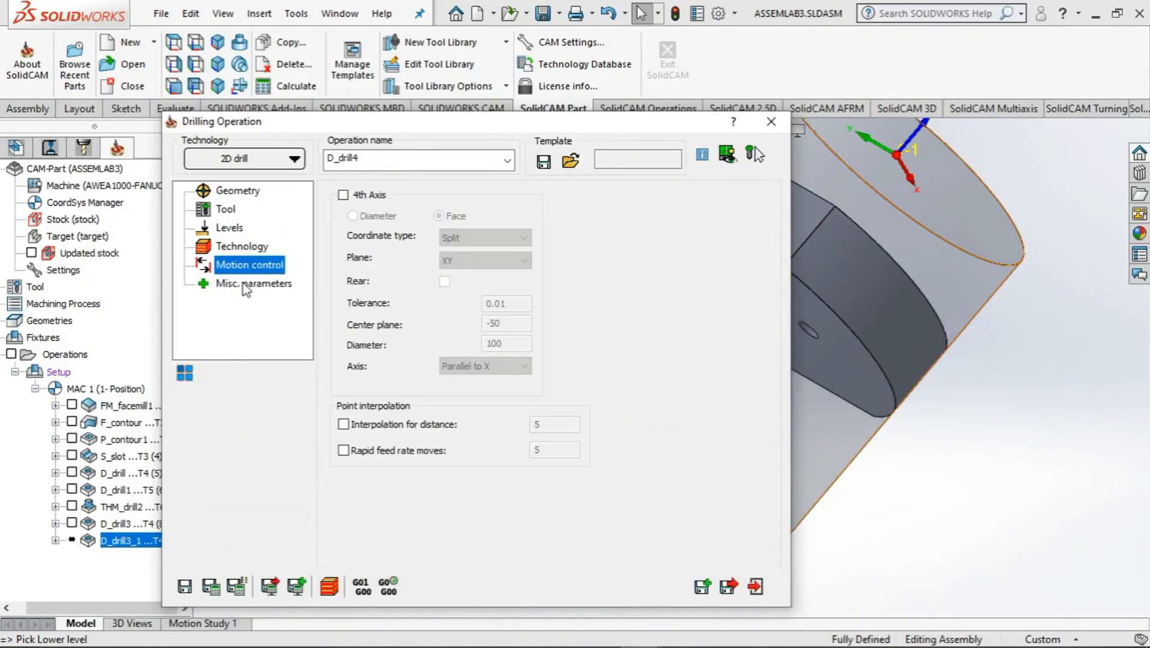
left_click(246, 284)
left_click(231, 247)
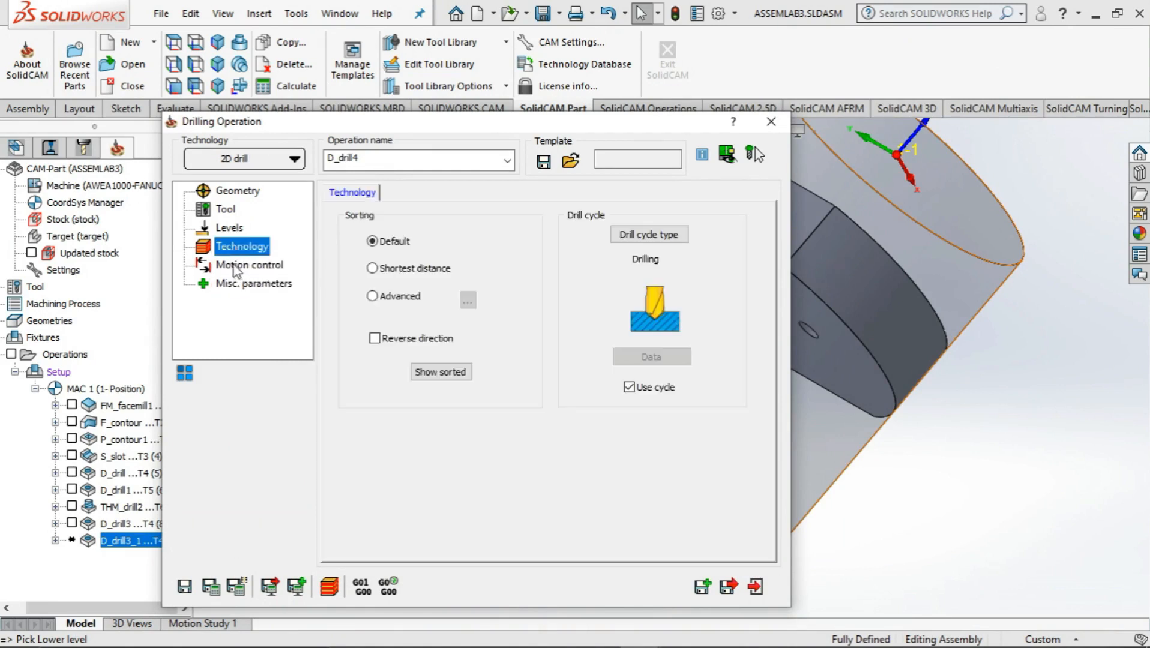
left_click(241, 266)
left_click(243, 286)
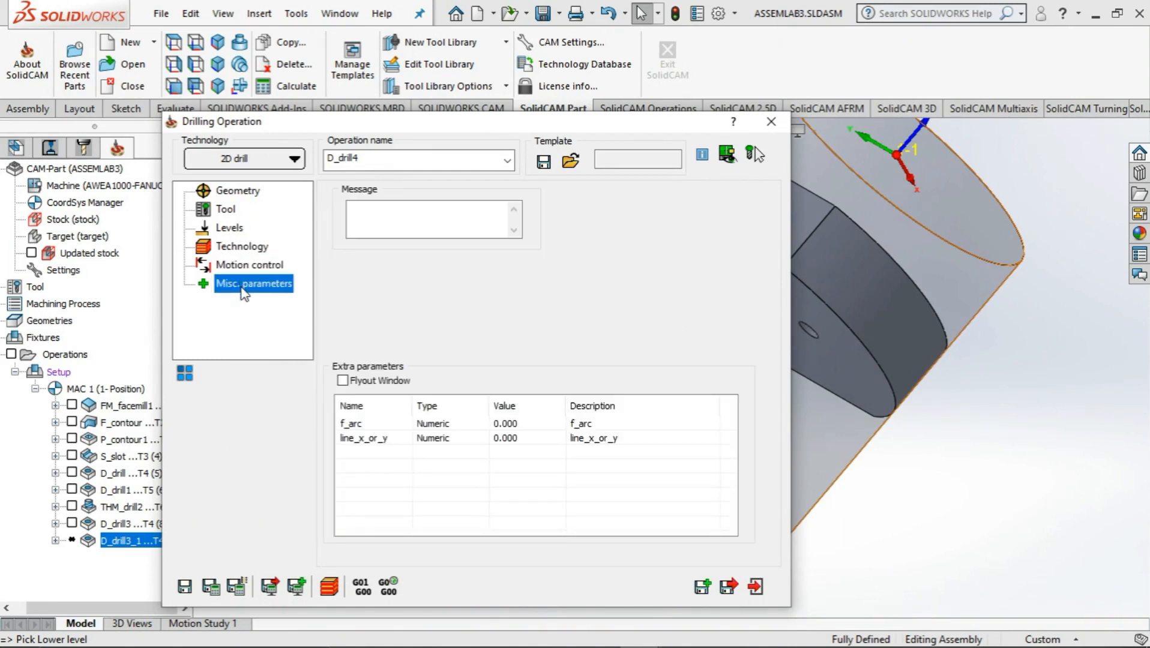
Save and calculate the drilling operation, and run its solid verification simulation on the pocket-floor holes
left_click(210, 586)
left_click(329, 587)
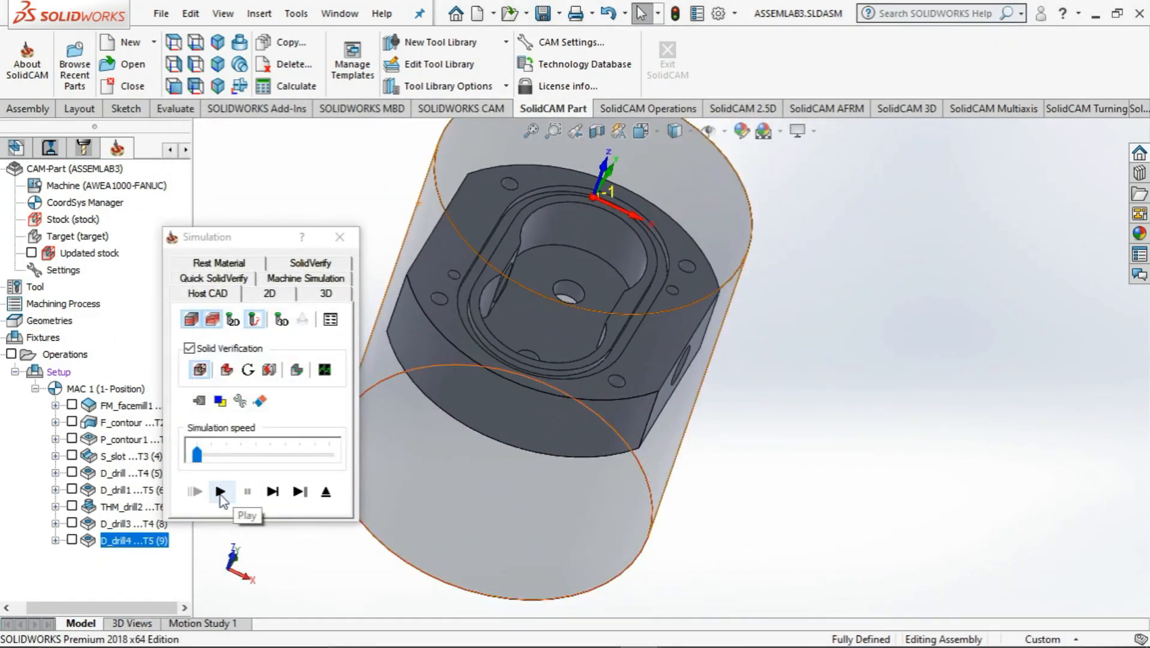
left_click(220, 493)
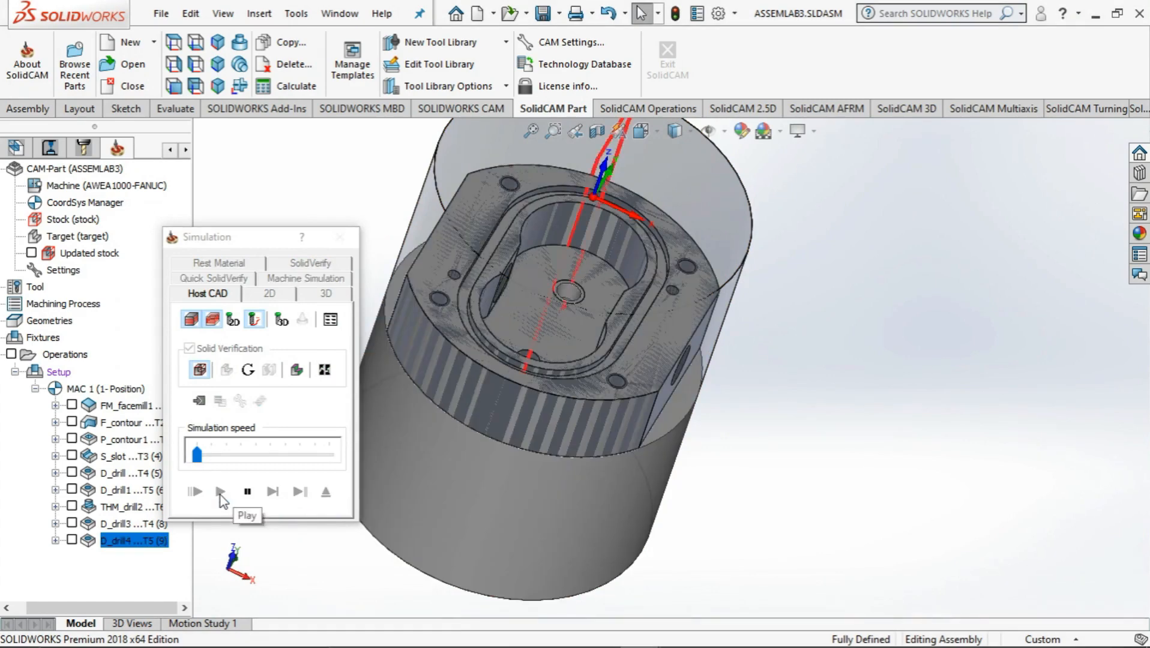
middle_click_drag(779, 502, 752, 538)
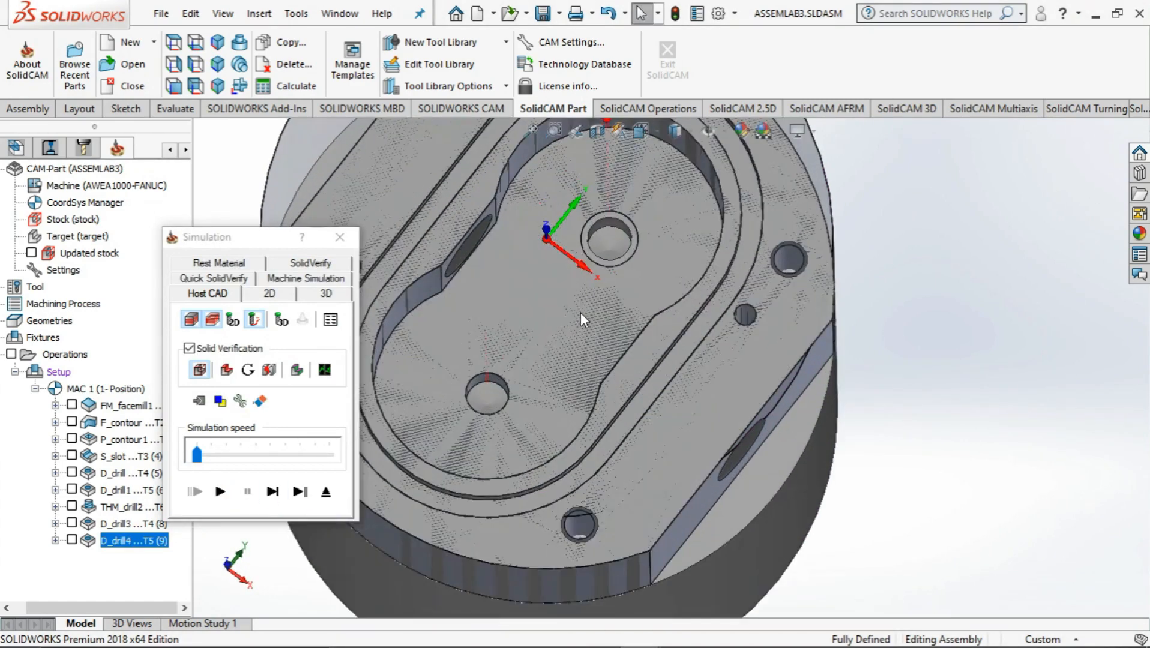
Inspect the simulated drill hole through the body from the side, and end the simulation
scroll(580, 311, "down", 4)
middle_click_drag(609, 386, 472, 286)
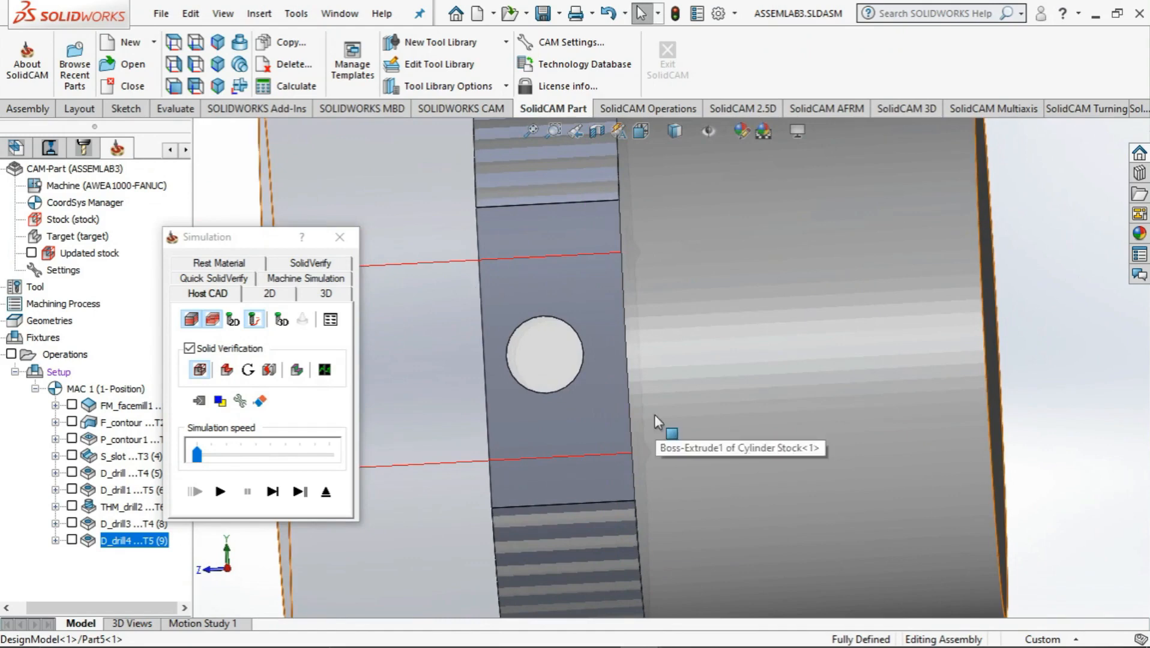
left_click(340, 237)
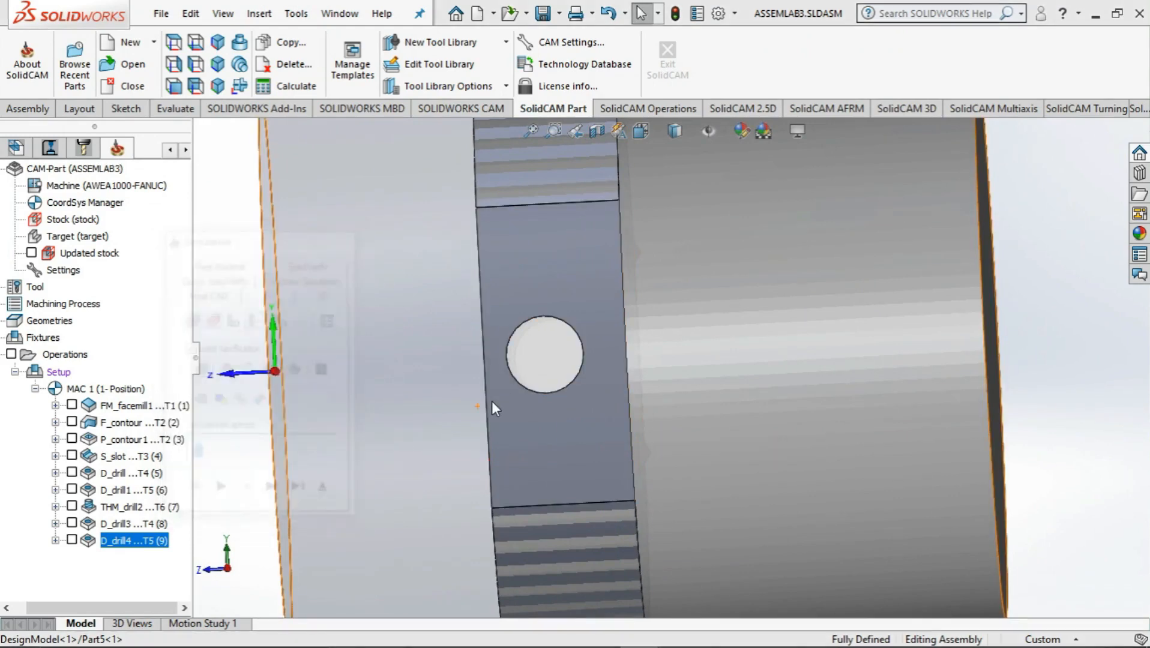
Check the levels, technology and tool settings of the D_drill4 operation, and close it without changes
left_click(231, 228)
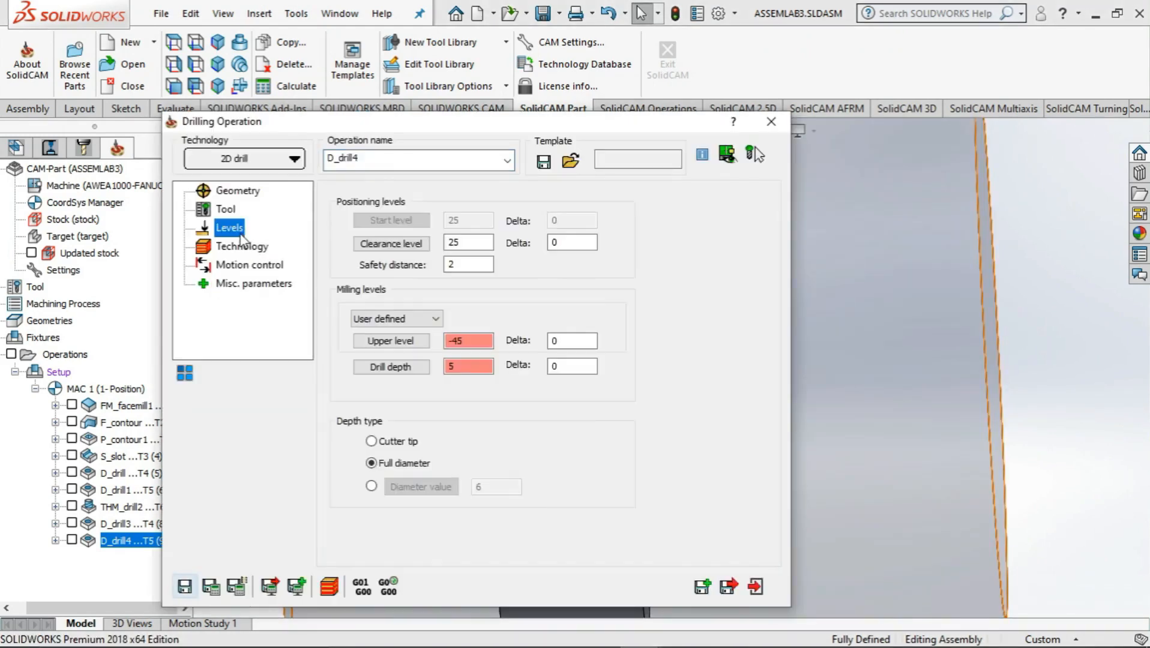
left_click(240, 247)
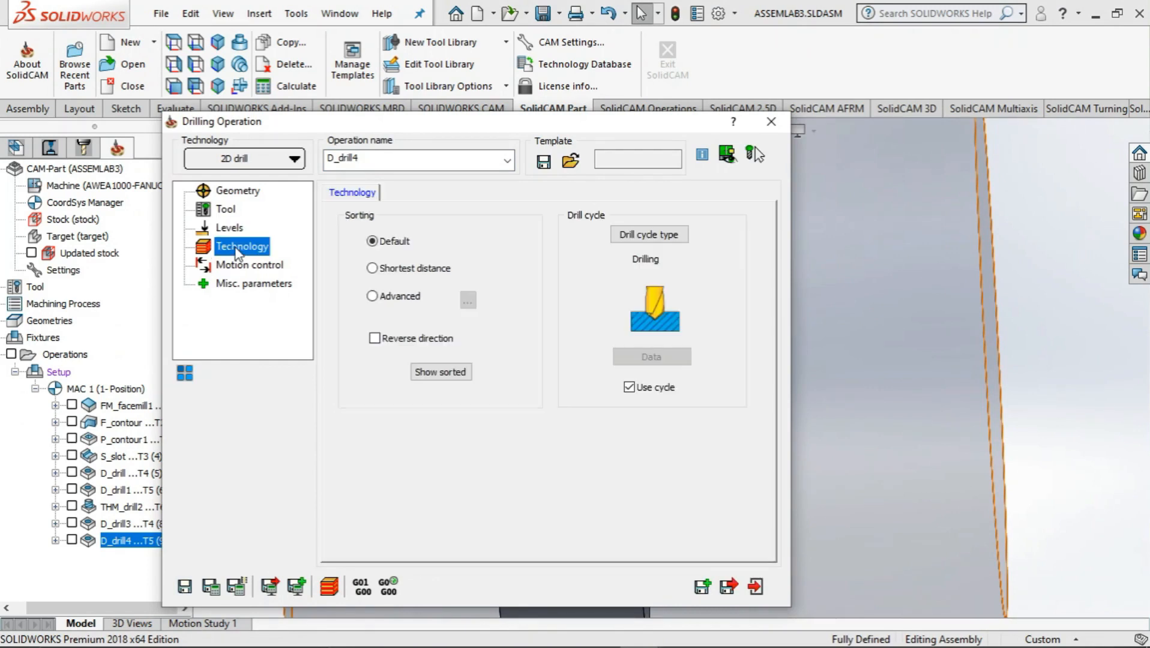
left_click(226, 210)
left_click(228, 228)
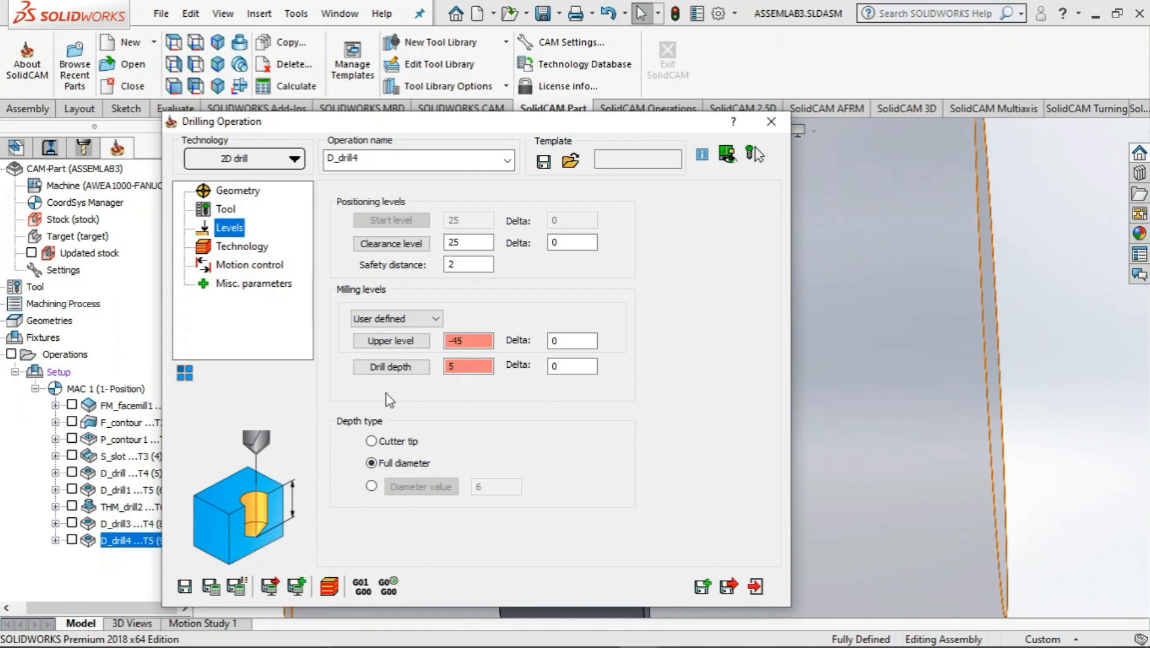
left_click(237, 248)
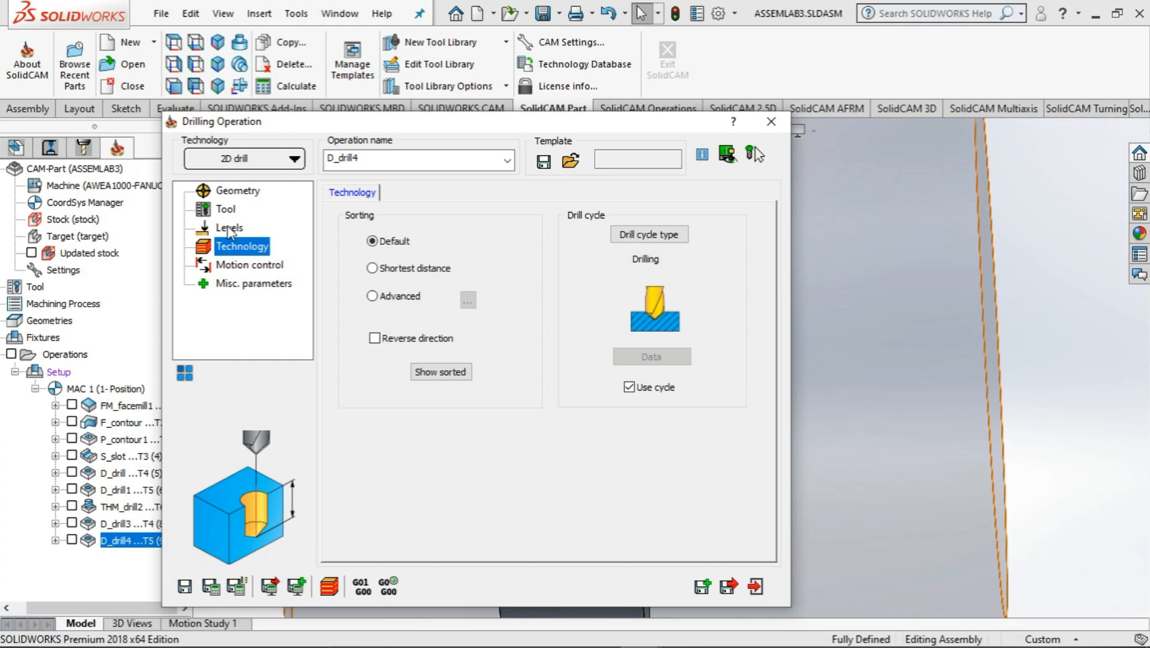
left_click(229, 229)
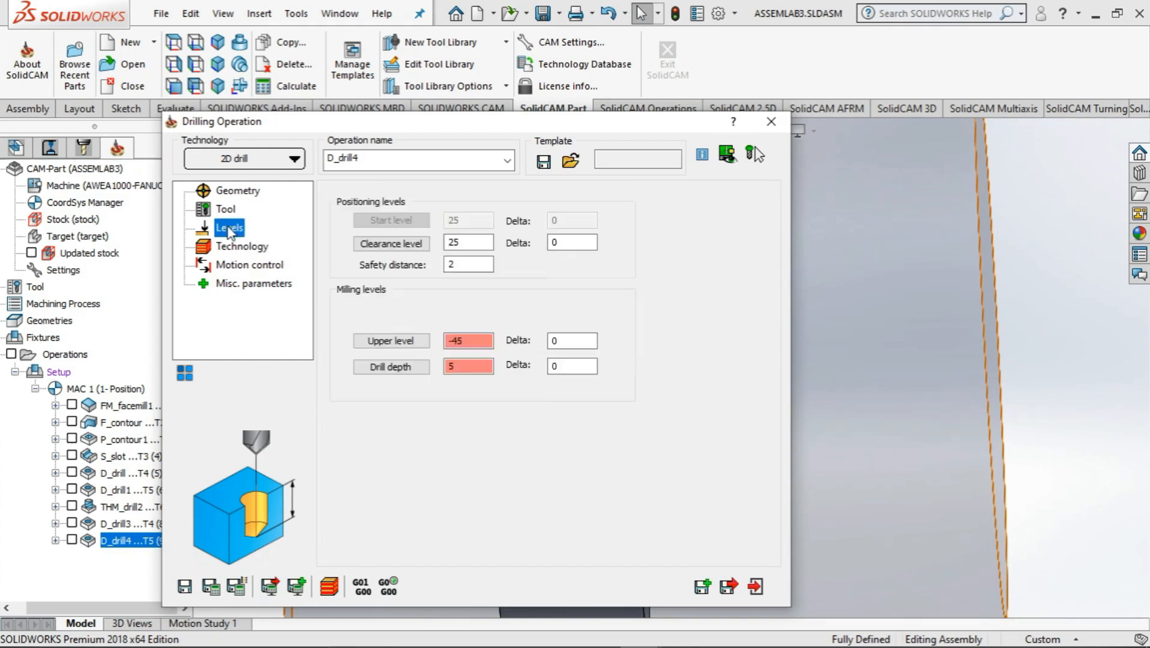
left_click(226, 211)
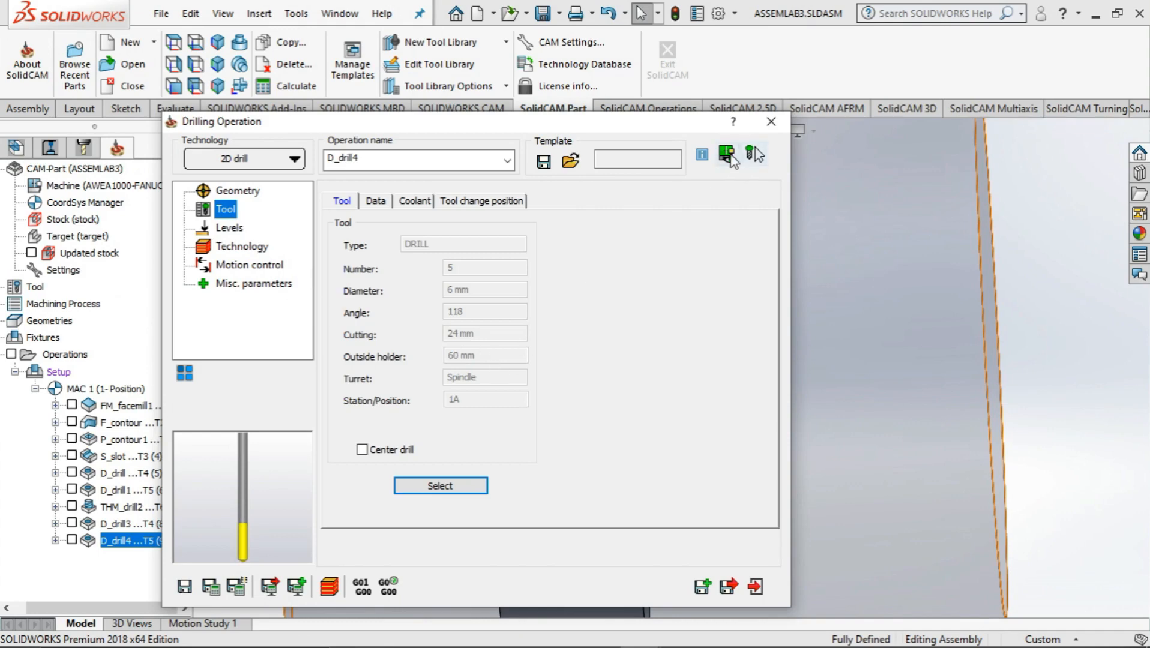
left_click(771, 122)
Edit the drill4 geometry to delete the drill centre at 0, 14, keeping only the hole at 0, -14
middle_click_drag(719, 448, 844, 403)
right_click(158, 547)
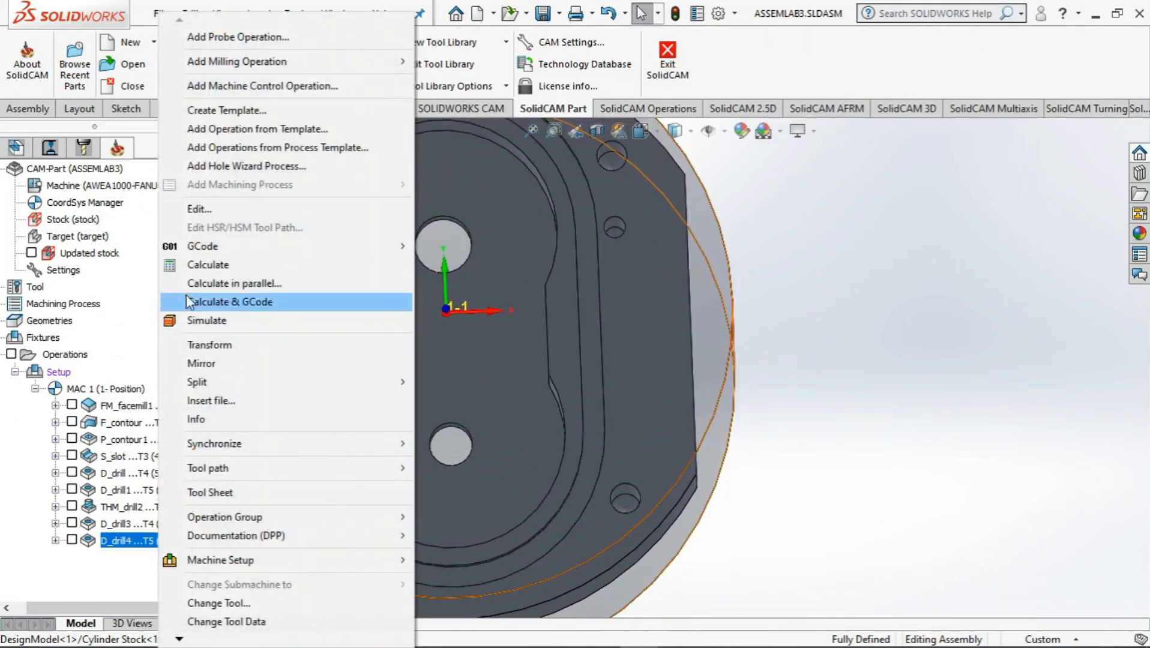
left_click(186, 212)
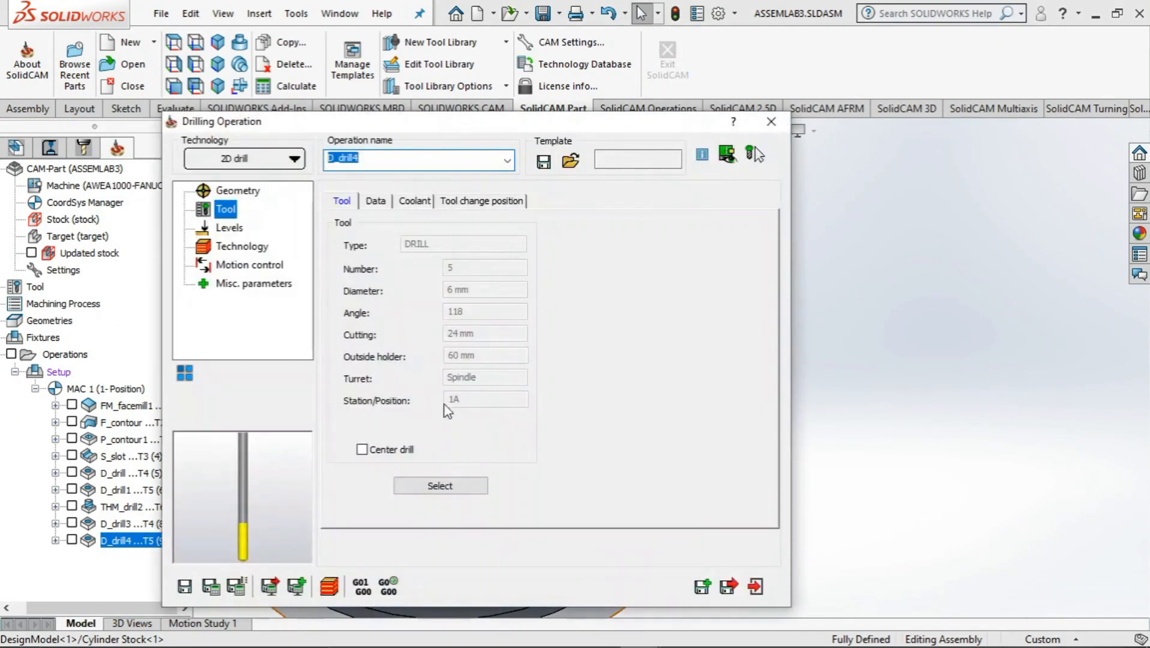
left_click(227, 192)
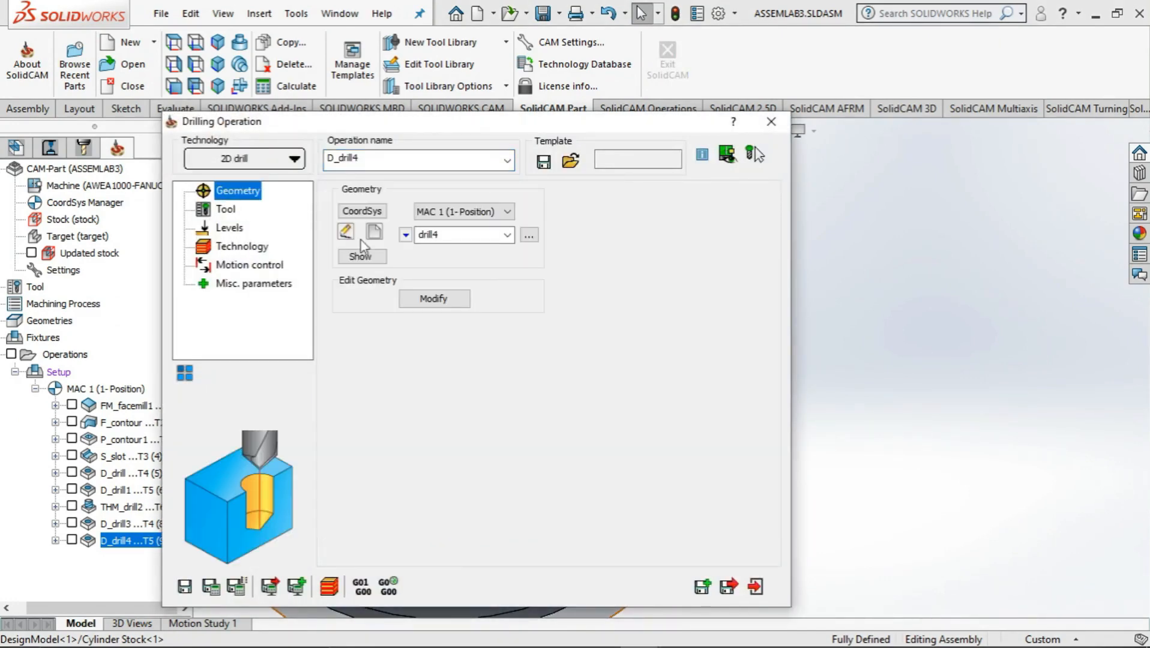
left_click(372, 238)
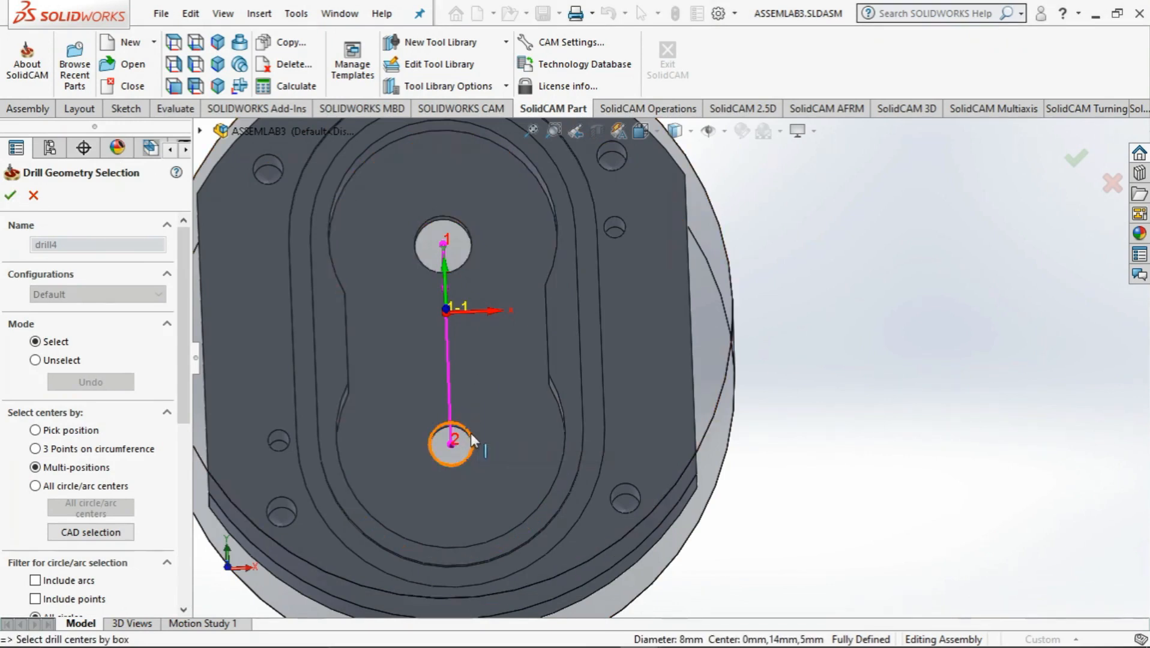
left_click_drag(185, 413, 182, 606)
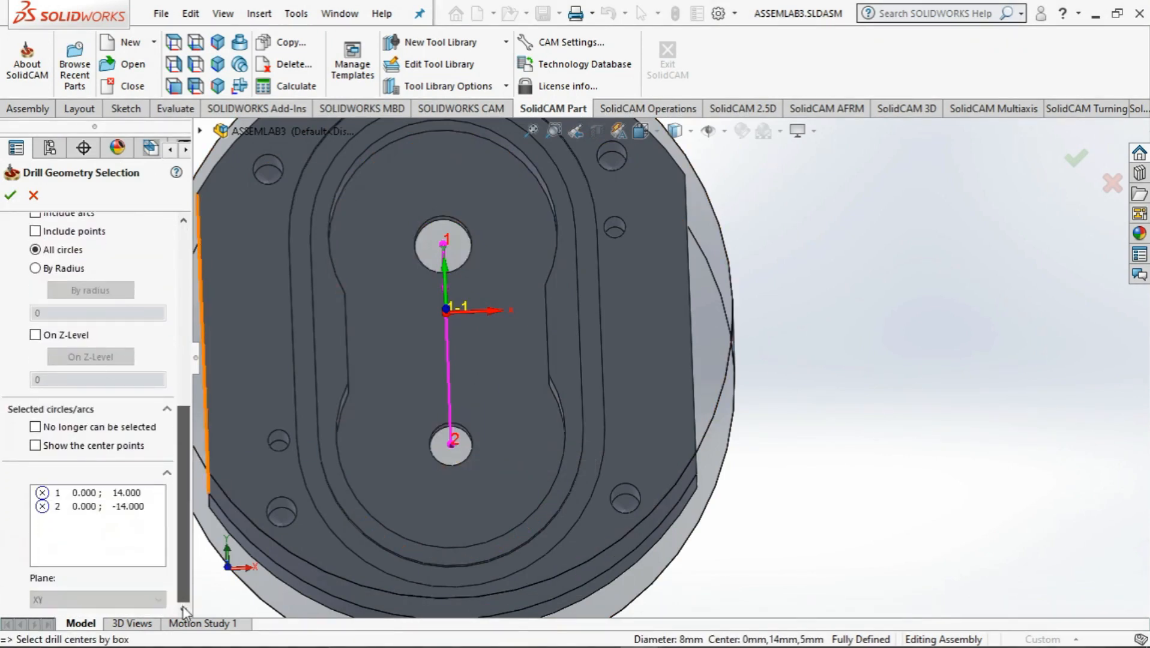
left_click(81, 493)
right_click(81, 498)
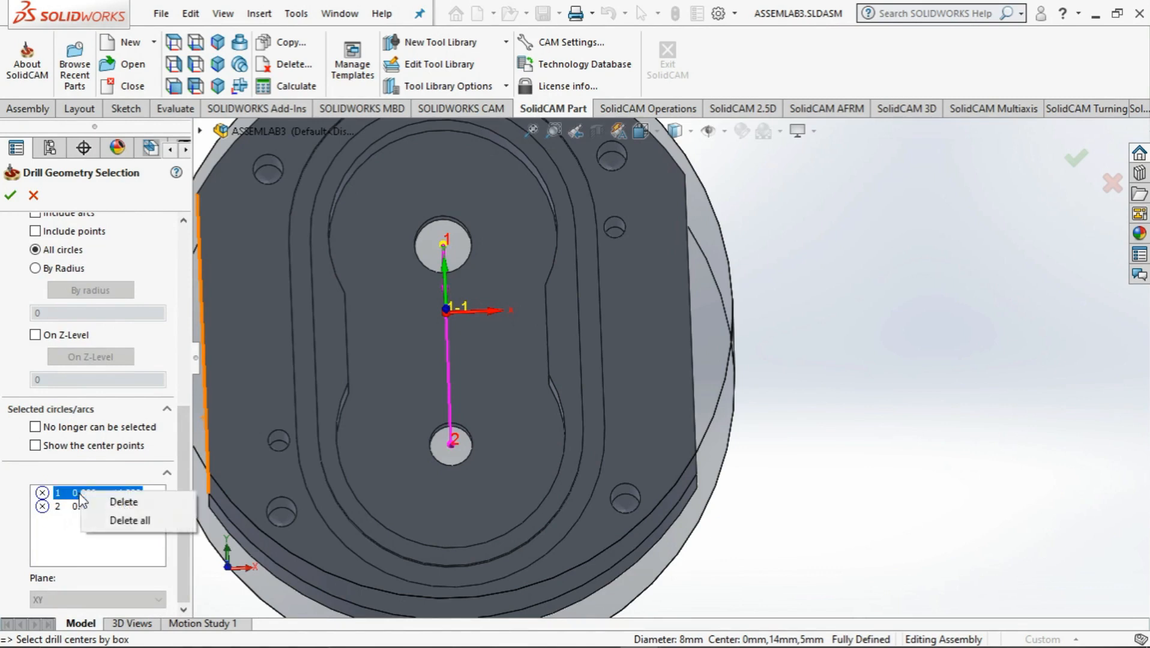
left_click(117, 501)
left_click(461, 343)
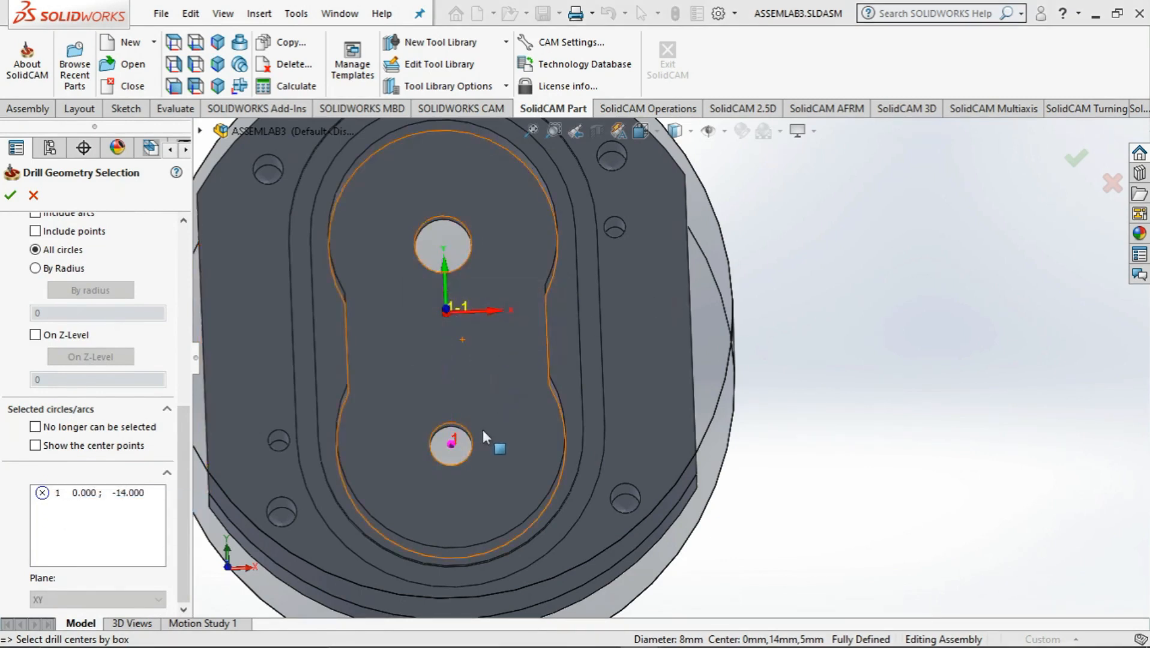
left_click(10, 195)
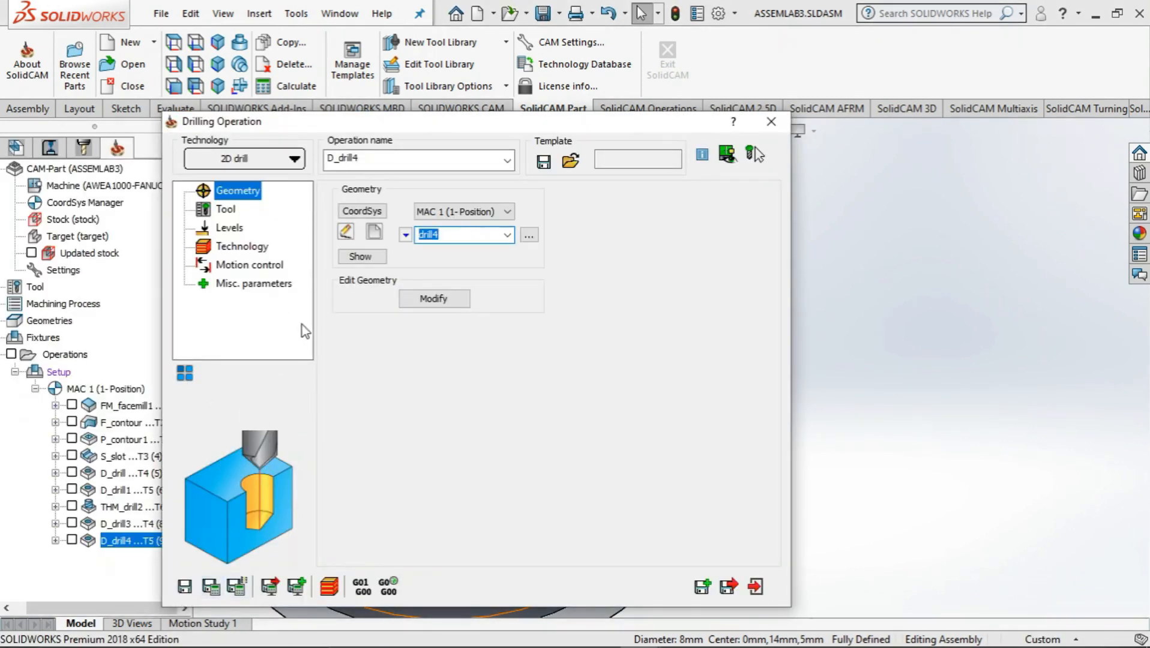
Set the drill depth delta of the D_drill4 operation to -1
left_click(234, 246)
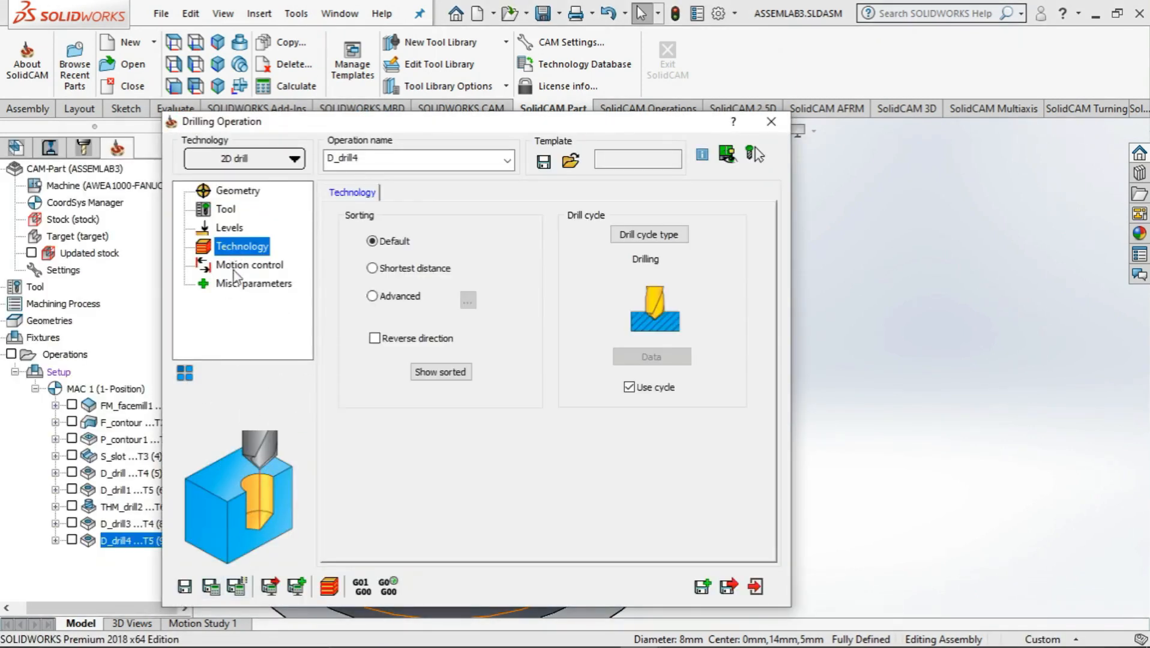
left_click(229, 229)
left_click(474, 367)
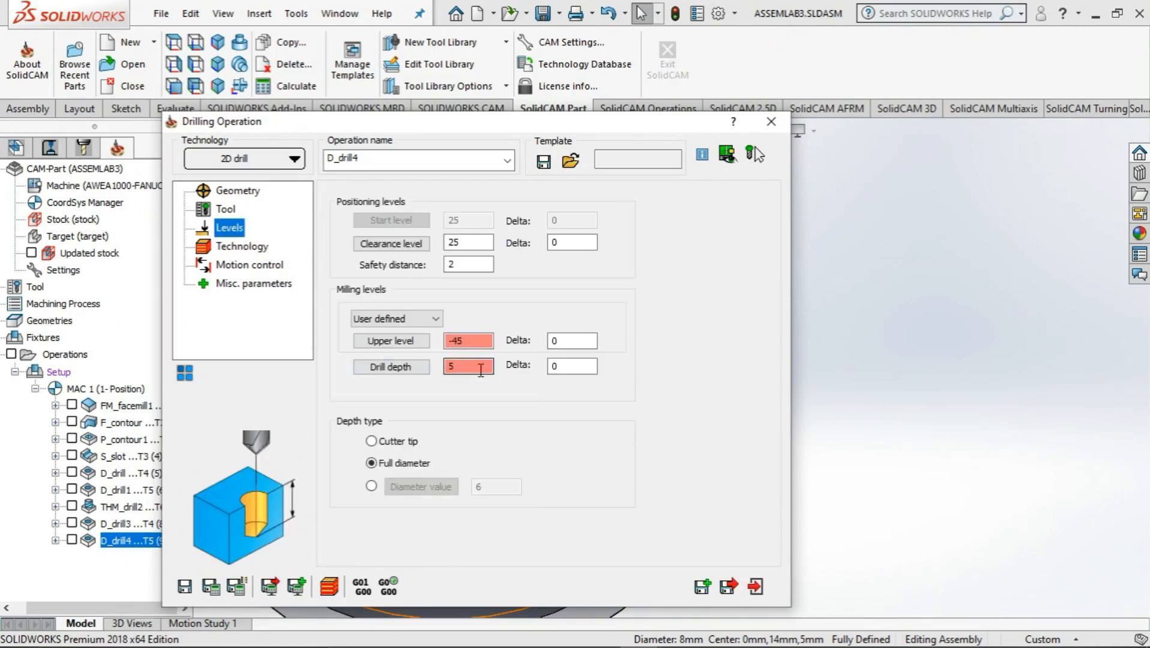
double_click(550, 367)
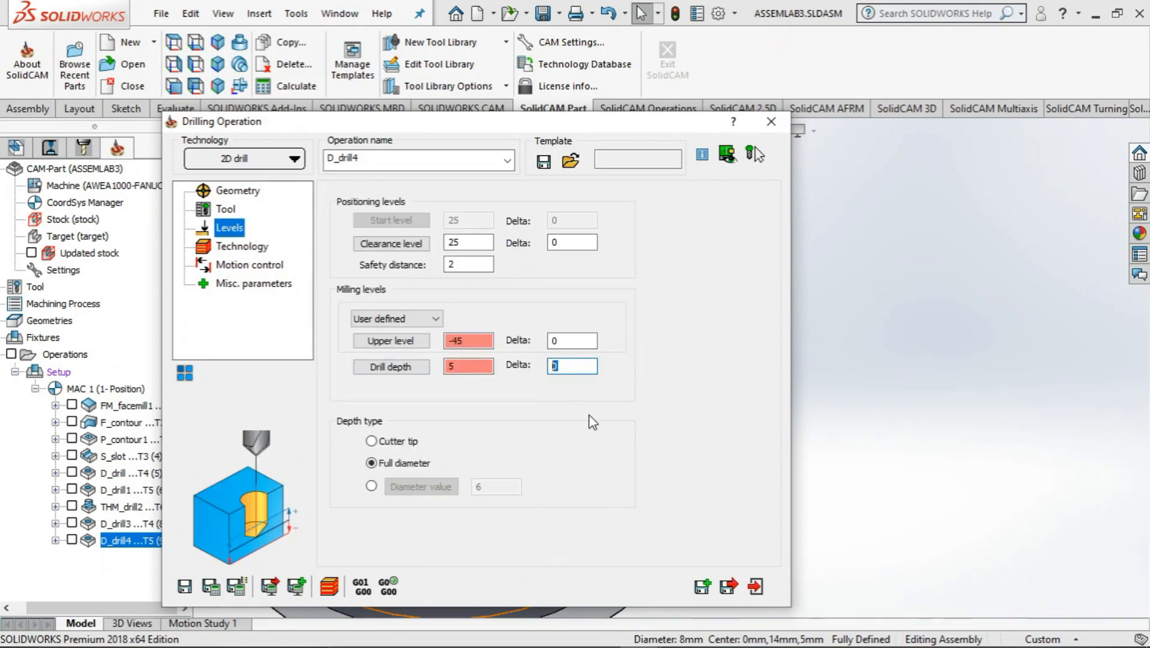
type("2")
type("-")
type("2")
key("BackSpace")
type("1")
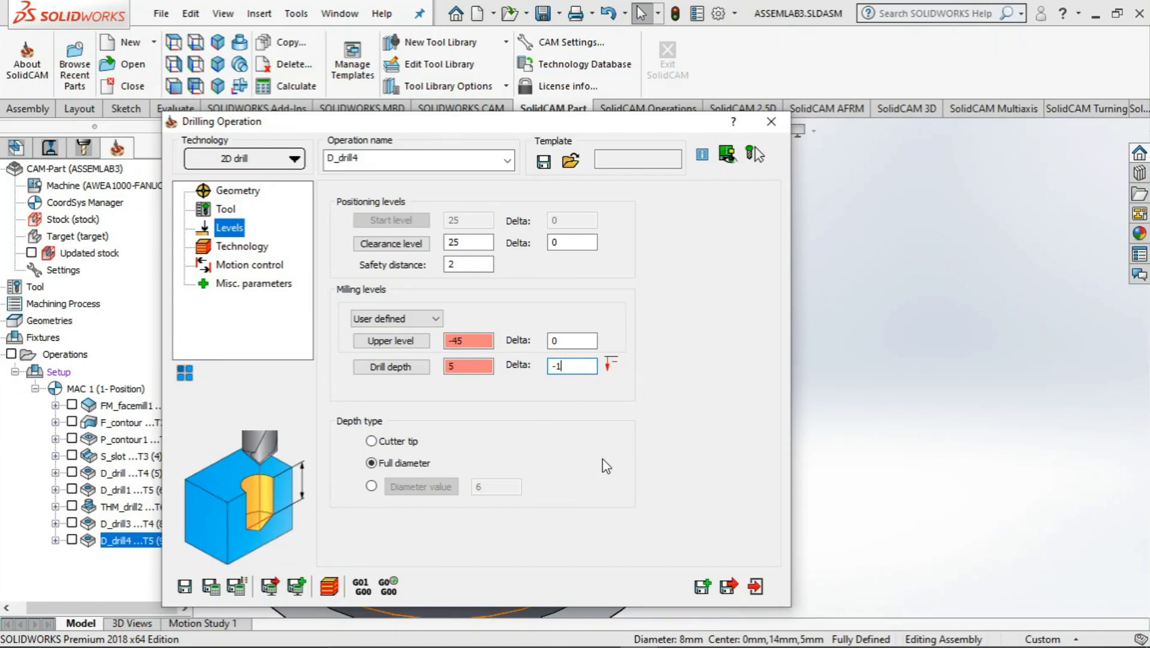
Save and calculate D_drill4, simulate it and inspect the drilled hole from several sides, and close the operation
left_click(210, 591)
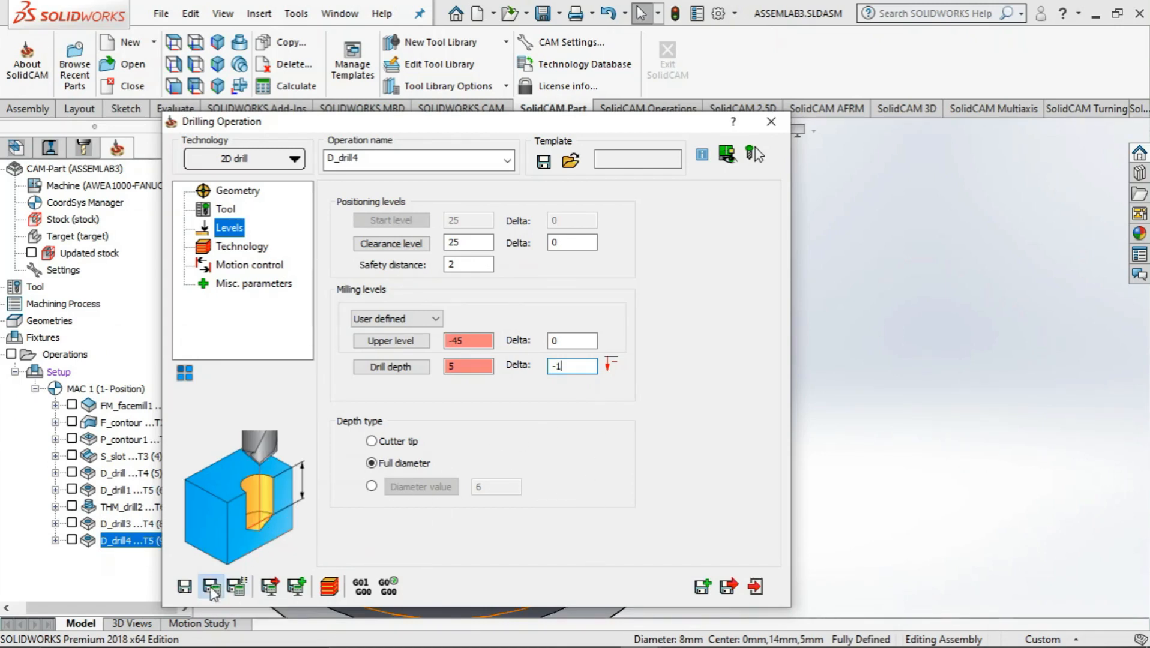
left_click(329, 587)
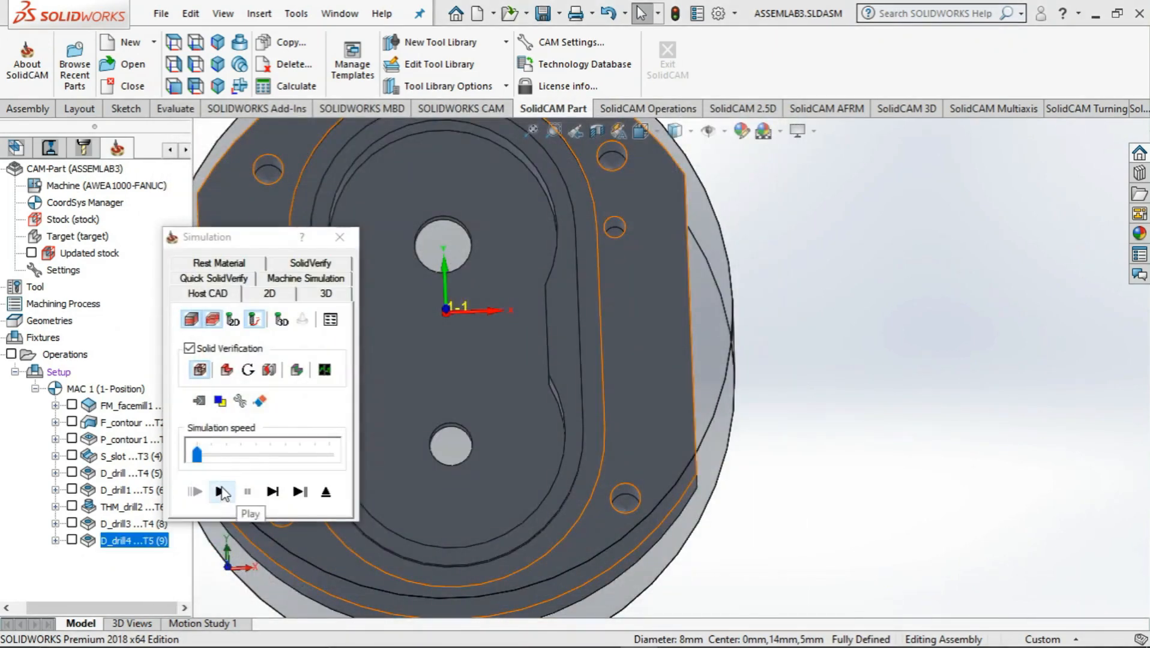
left_click(220, 492)
middle_click_drag(536, 498, 647, 407)
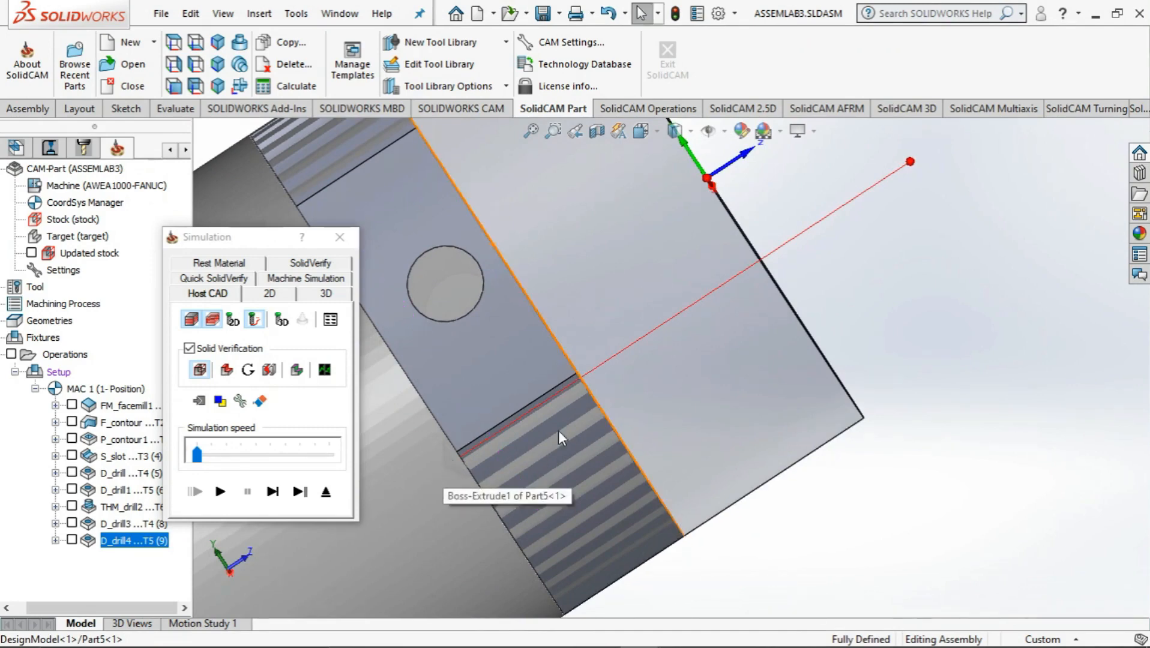
middle_click_drag(558, 430, 515, 489)
scroll(747, 327, "up", 6)
middle_click_drag(752, 318, 701, 290)
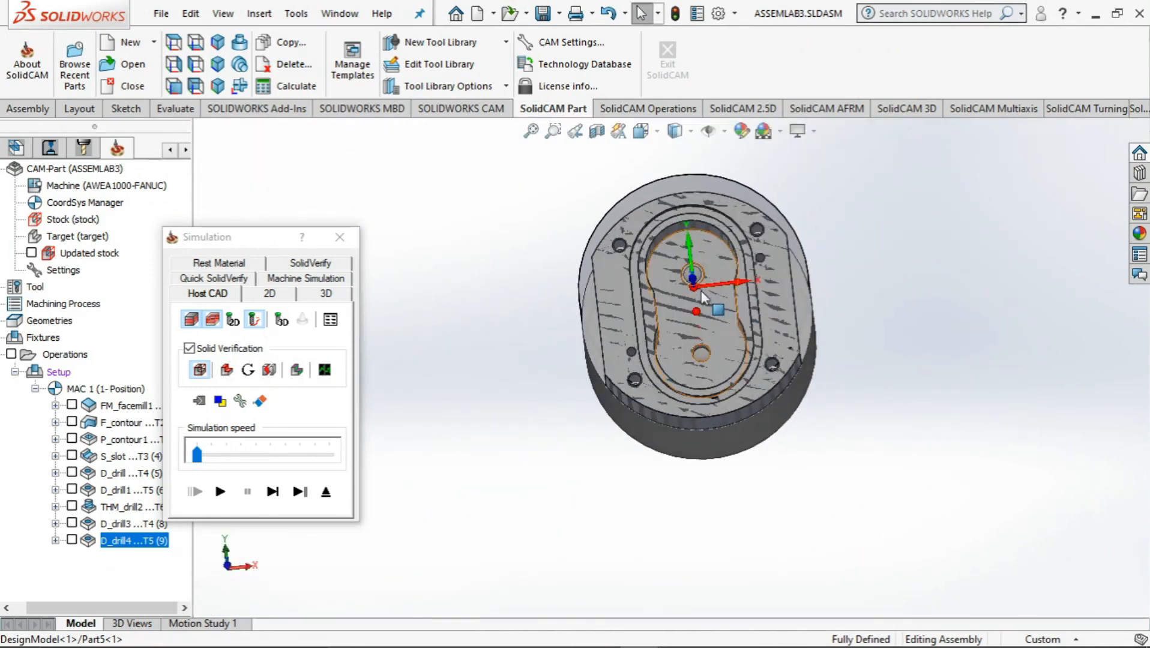
left_click(339, 237)
double_click(125, 542)
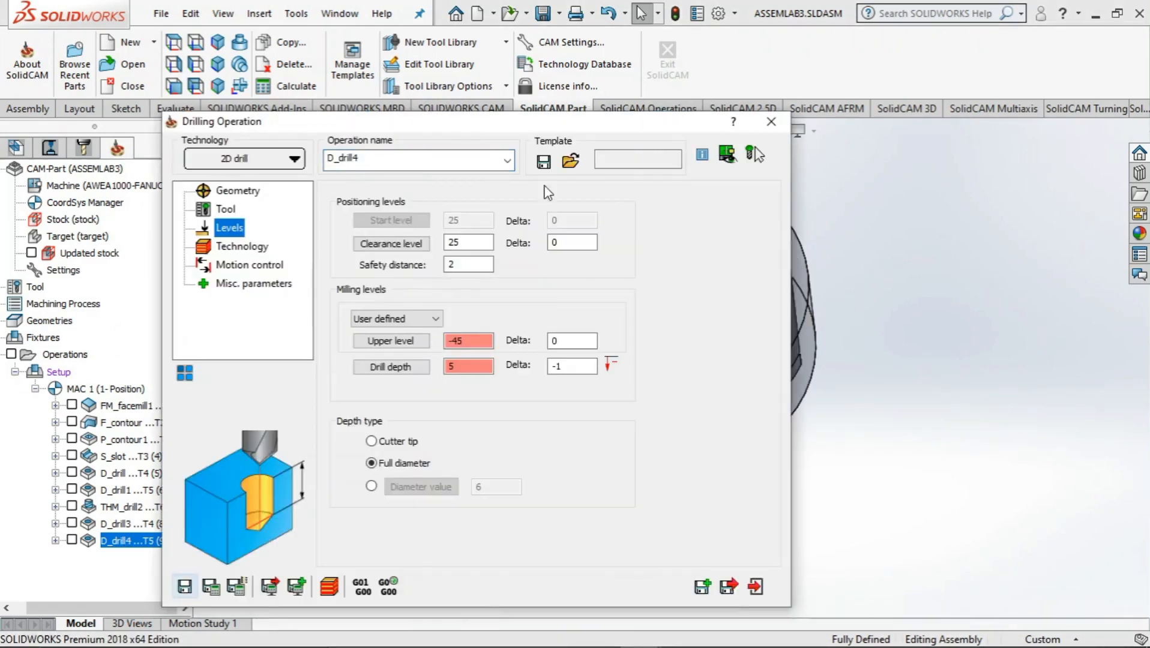
left_click(771, 121)
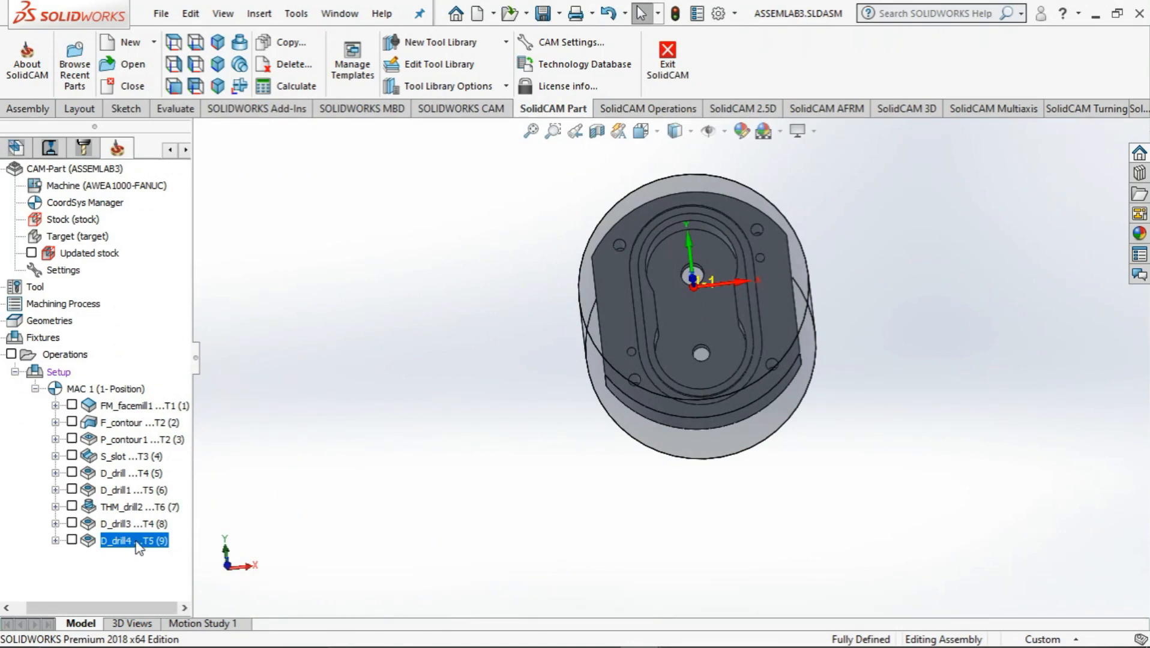
Paste a copy of the D_drill4 operation below it and open the copy's drill geometry
key("ctrl+v")
right_click(138, 555)
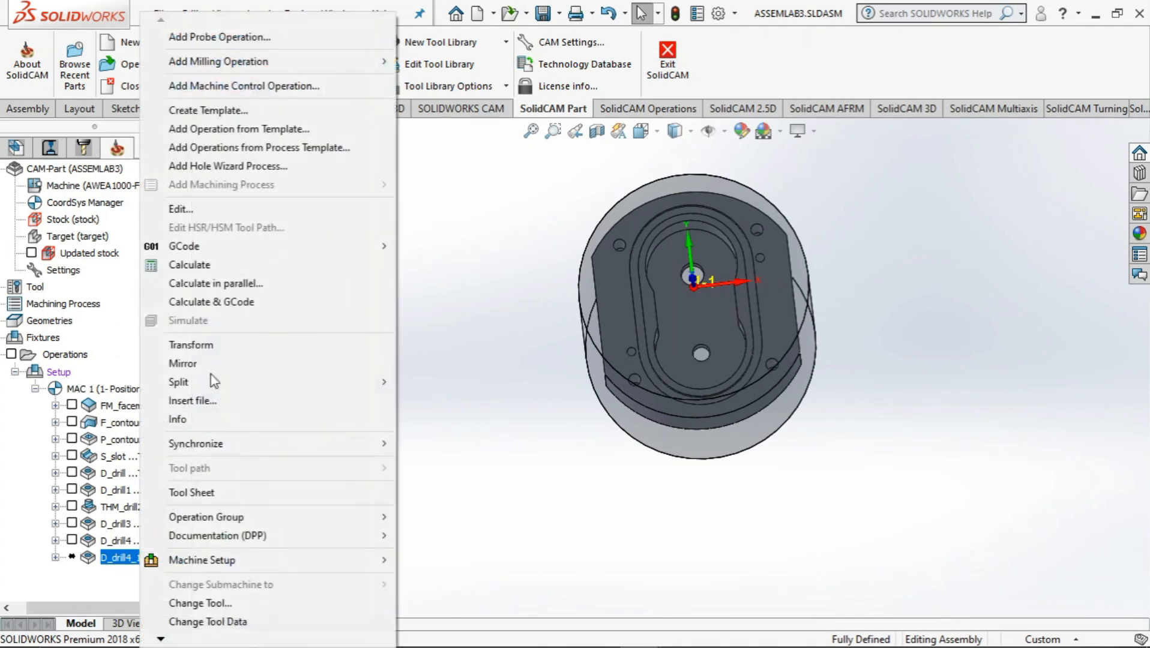
left_click(189, 209)
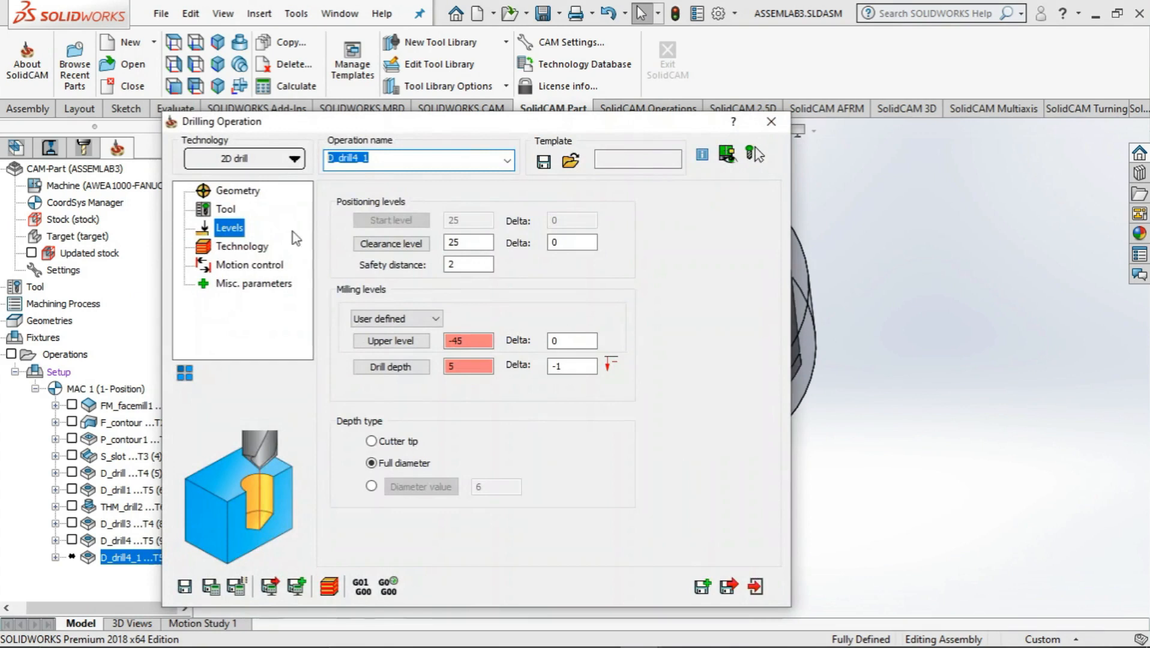
left_click(237, 191)
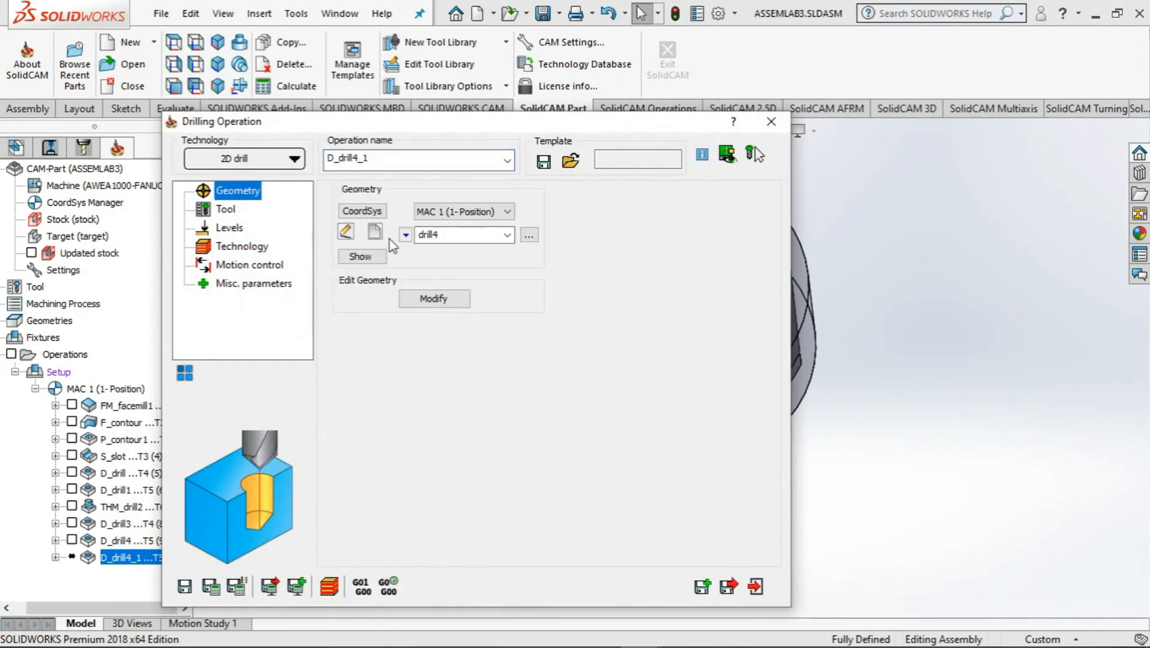
left_click(345, 232)
left_click(681, 351)
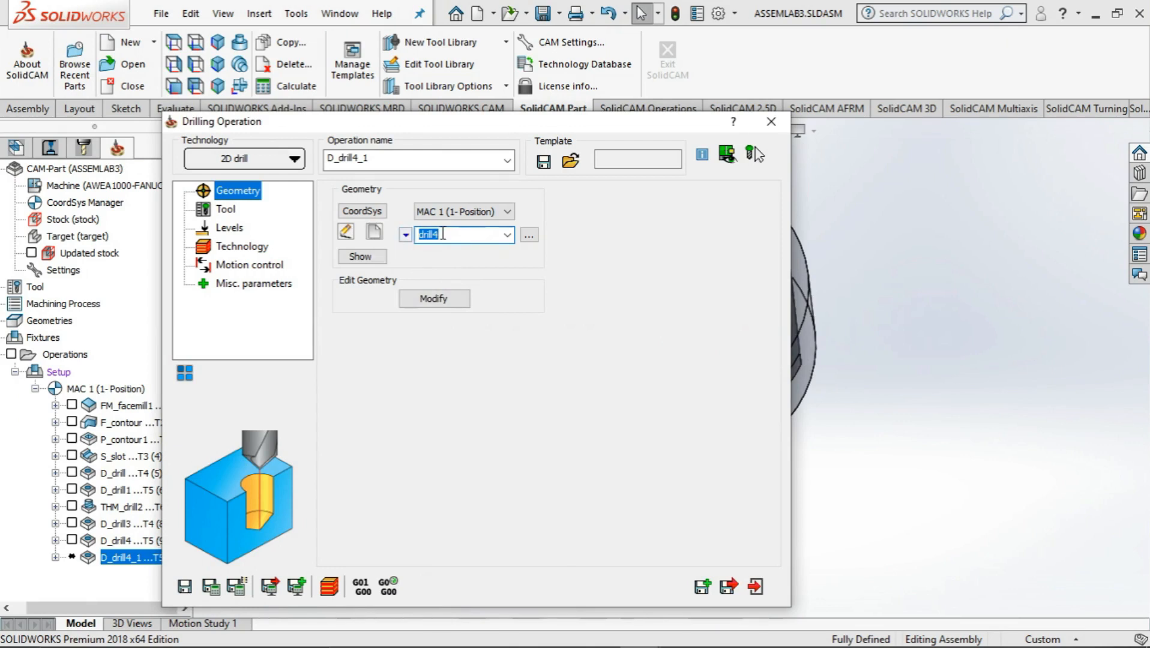
Try to assign a geometry named drill5 to the copied drilling operation
left_click(443, 234)
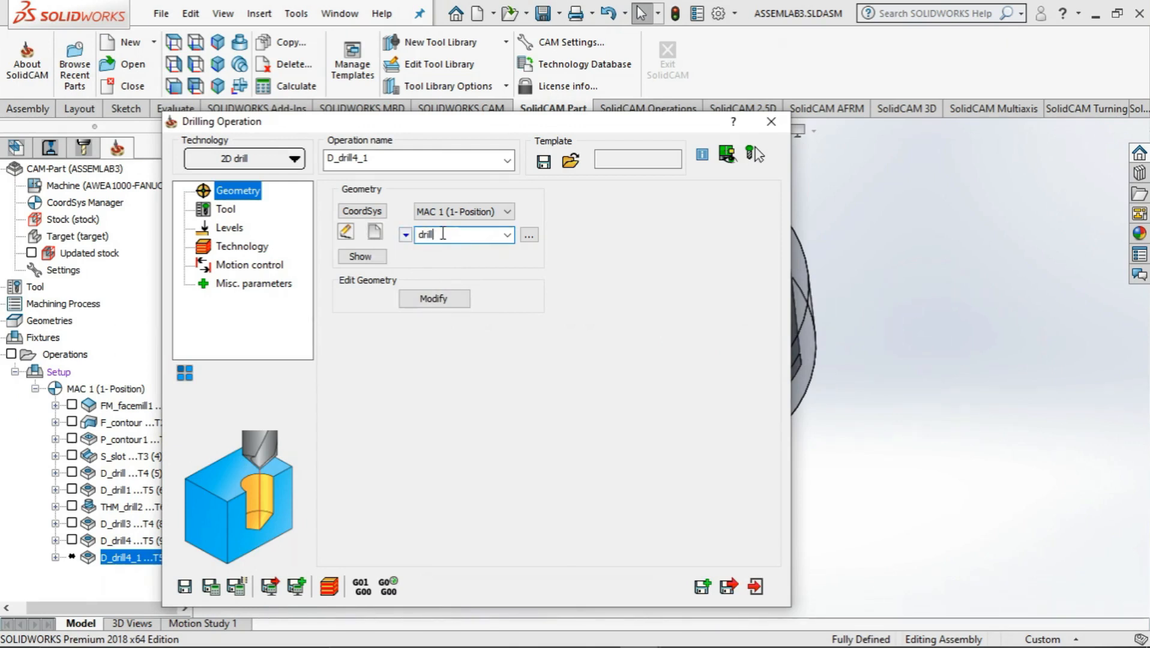
type("5")
key("Return")
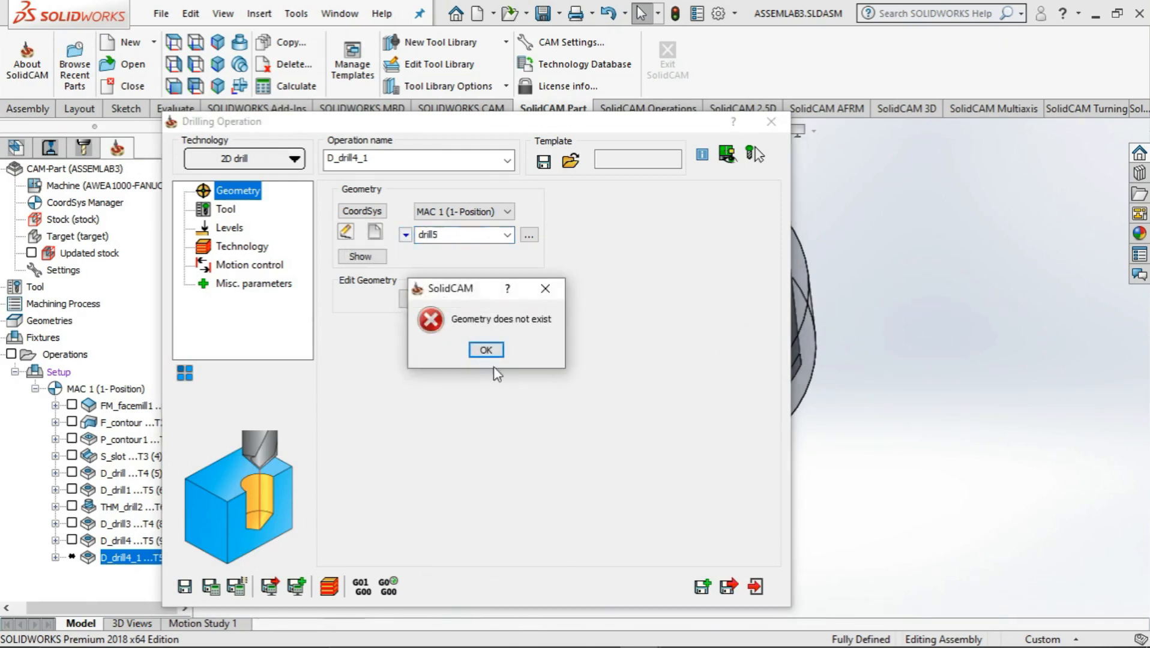
left_click(485, 352)
key("Return")
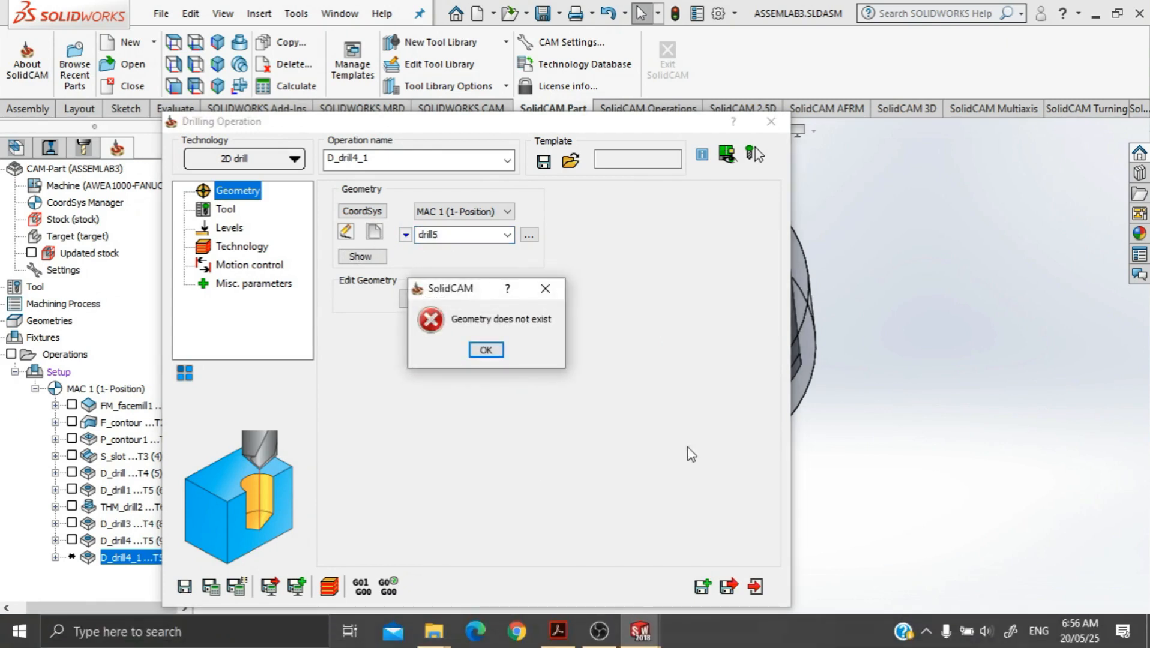
left_click(541, 293)
Set the copied drilling operation's geometry name back to drill4
left_click(471, 236)
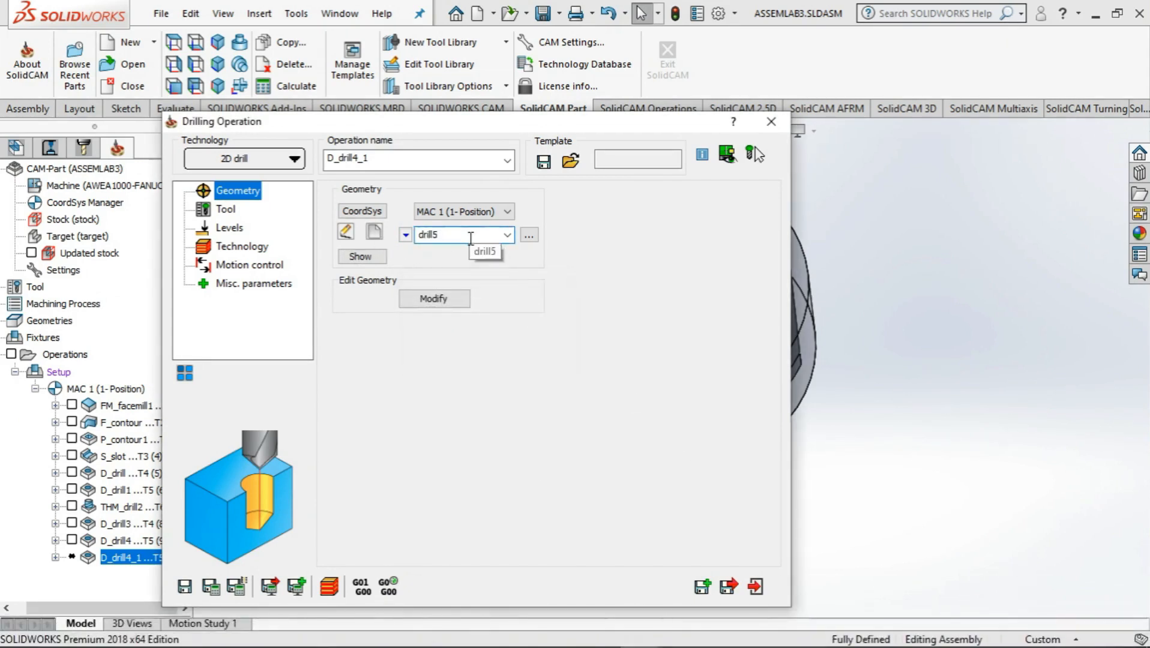
key("BackSpace")
type("4")
key("Return")
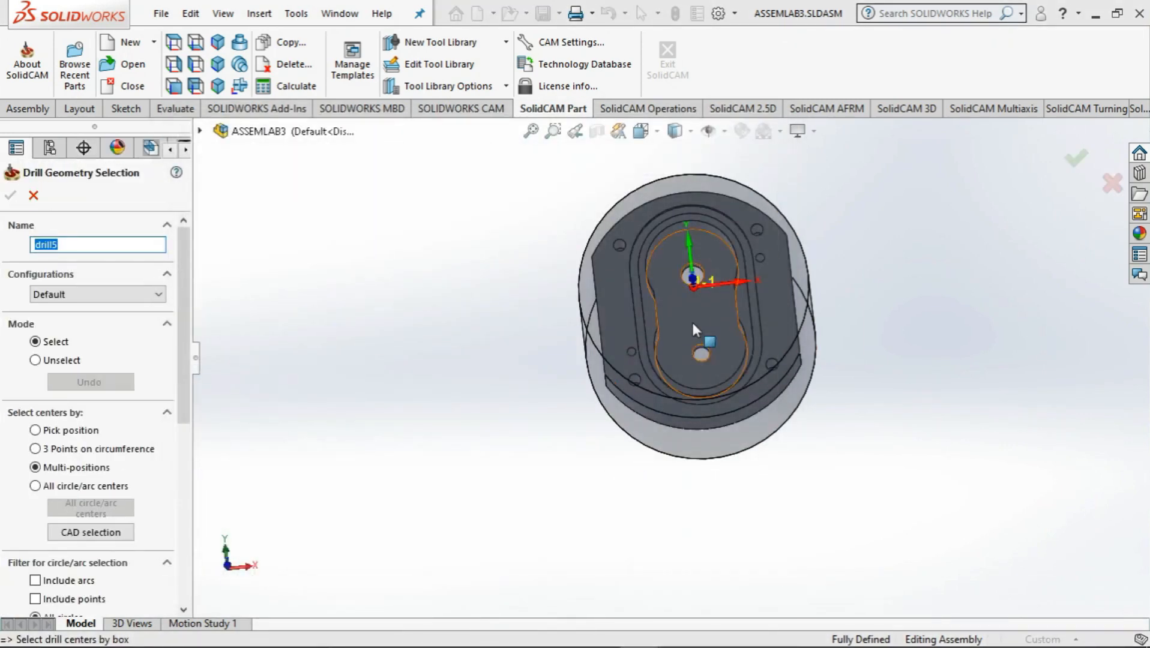
Define the drill5 geometry from the pocket floor, removing the centre at 0, -14 so only the hole at 0, 14 is kept
left_click(699, 349)
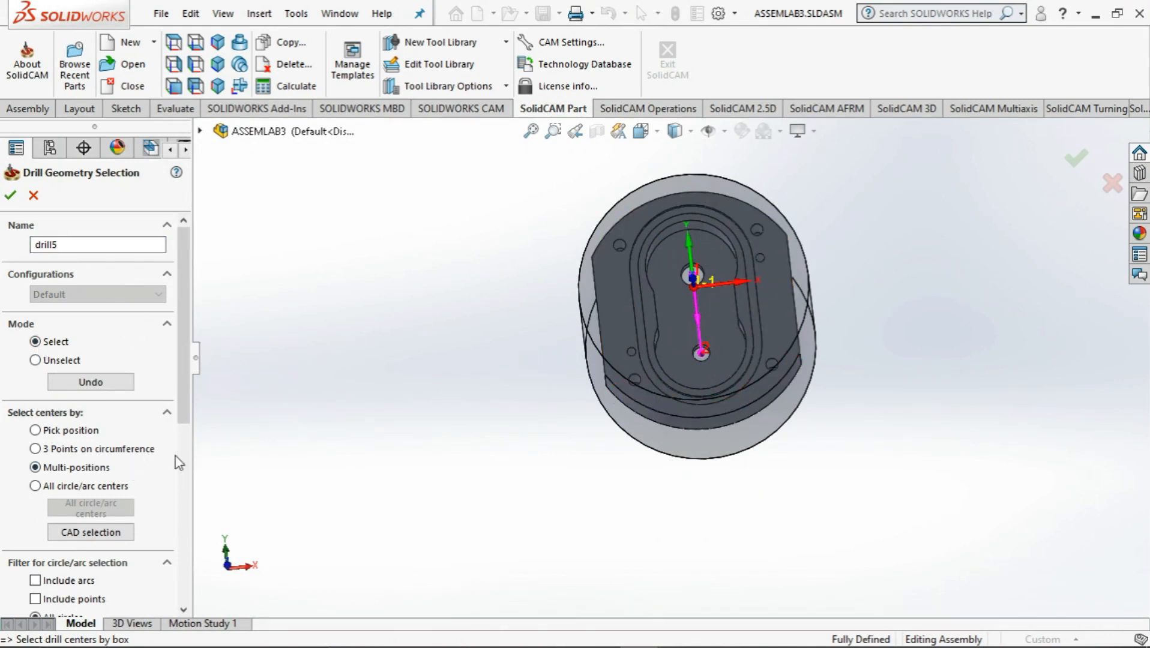
scroll(175, 456, "down", 5)
left_click(48, 543)
right_click(48, 543)
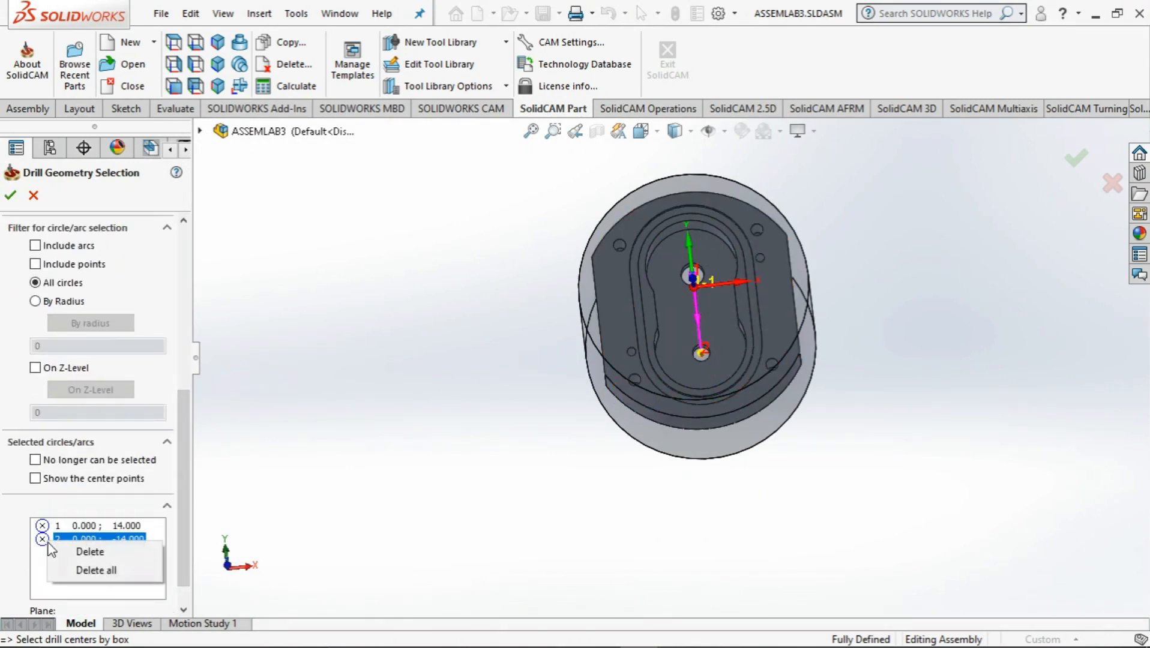
left_click(90, 551)
left_click(456, 343)
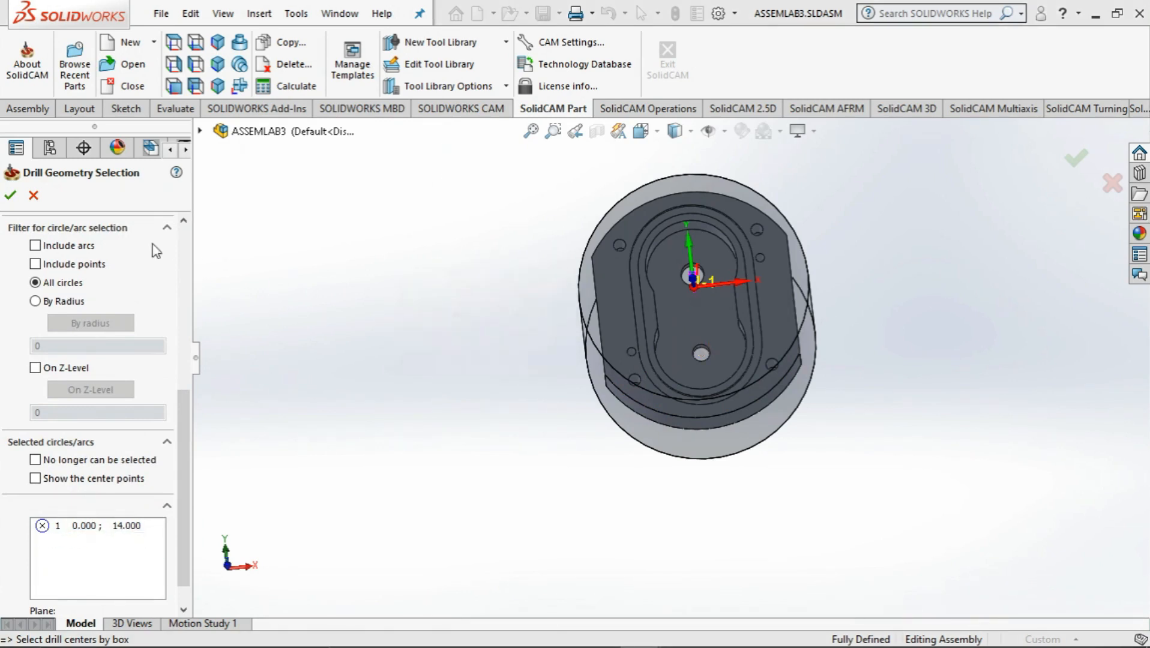
left_click(10, 196)
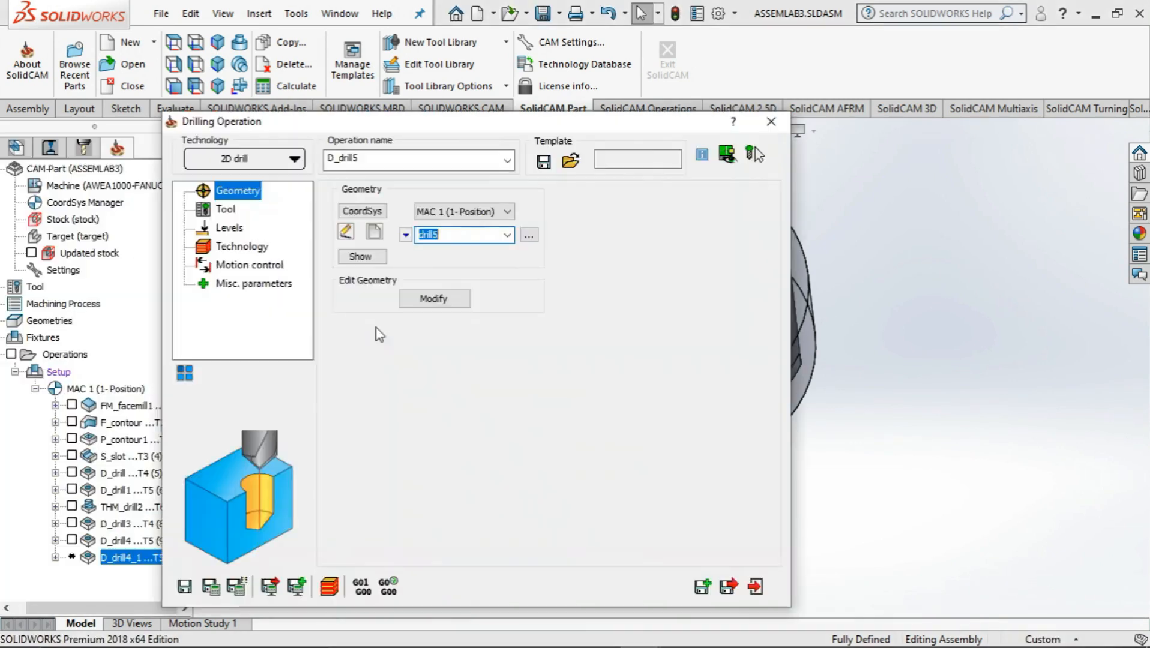
Add a new drill tool with 8 mm diameter and 8 mm arbor diameter and assign it to D_drill5
left_click(226, 208)
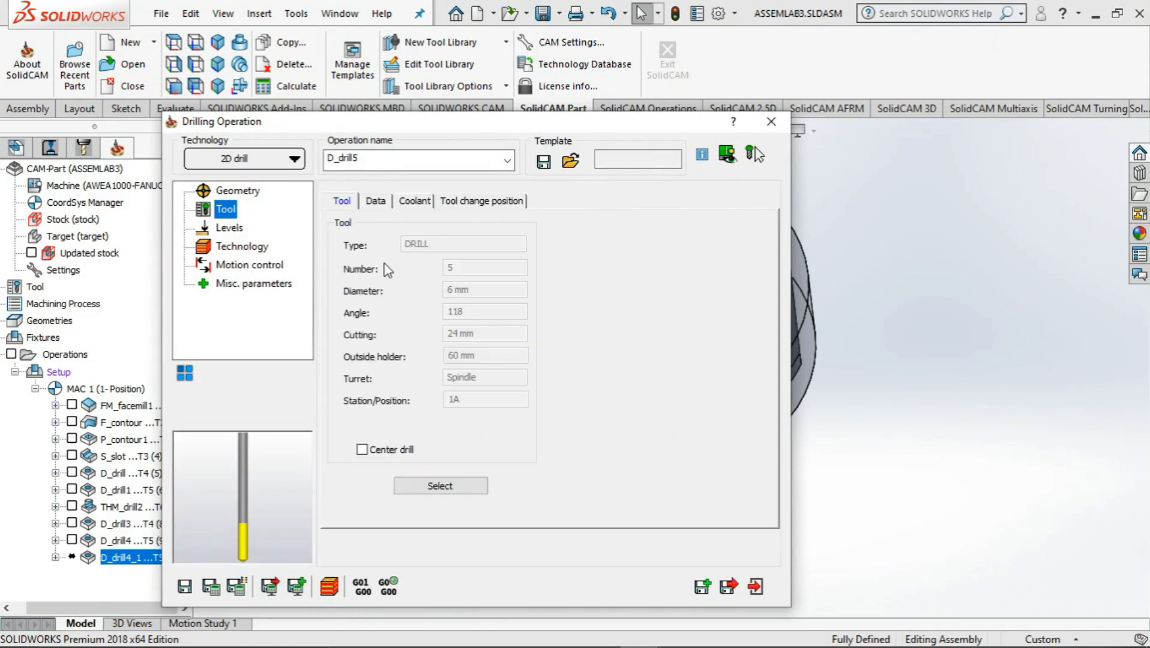
left_click(435, 485)
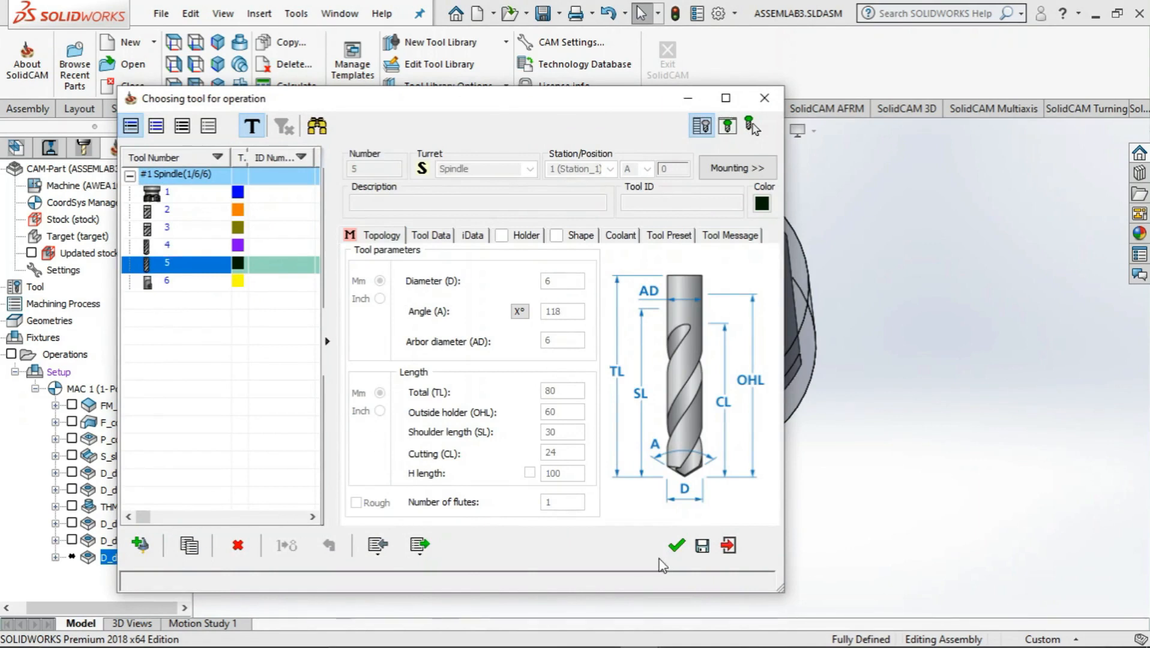
left_click(140, 544)
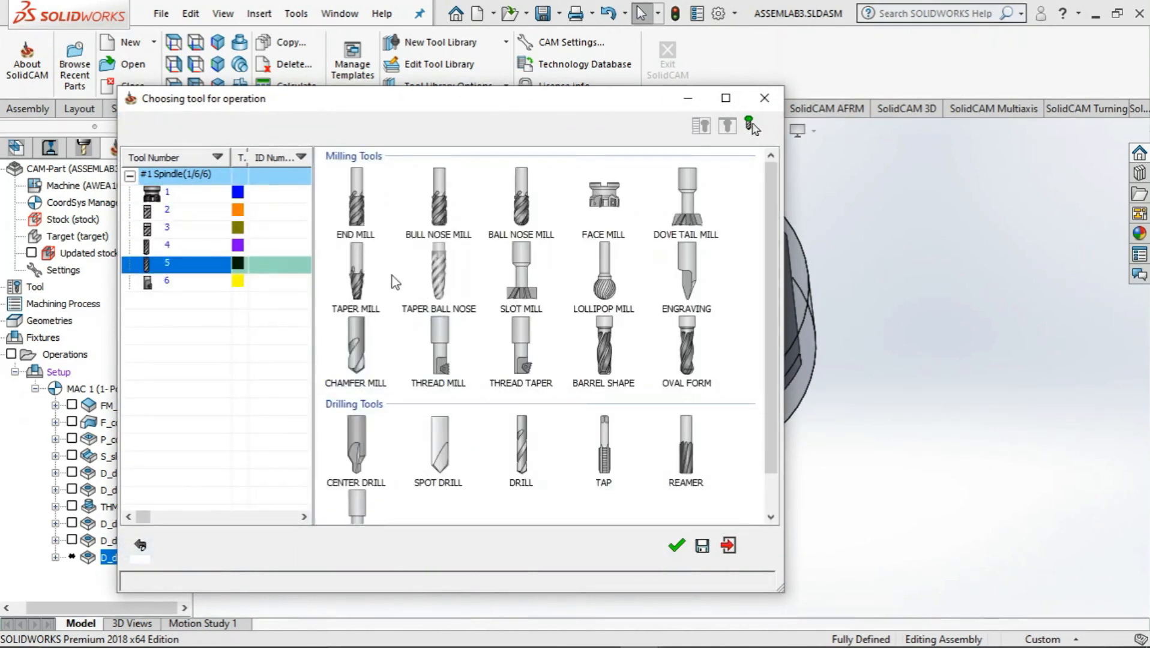
left_click(522, 482)
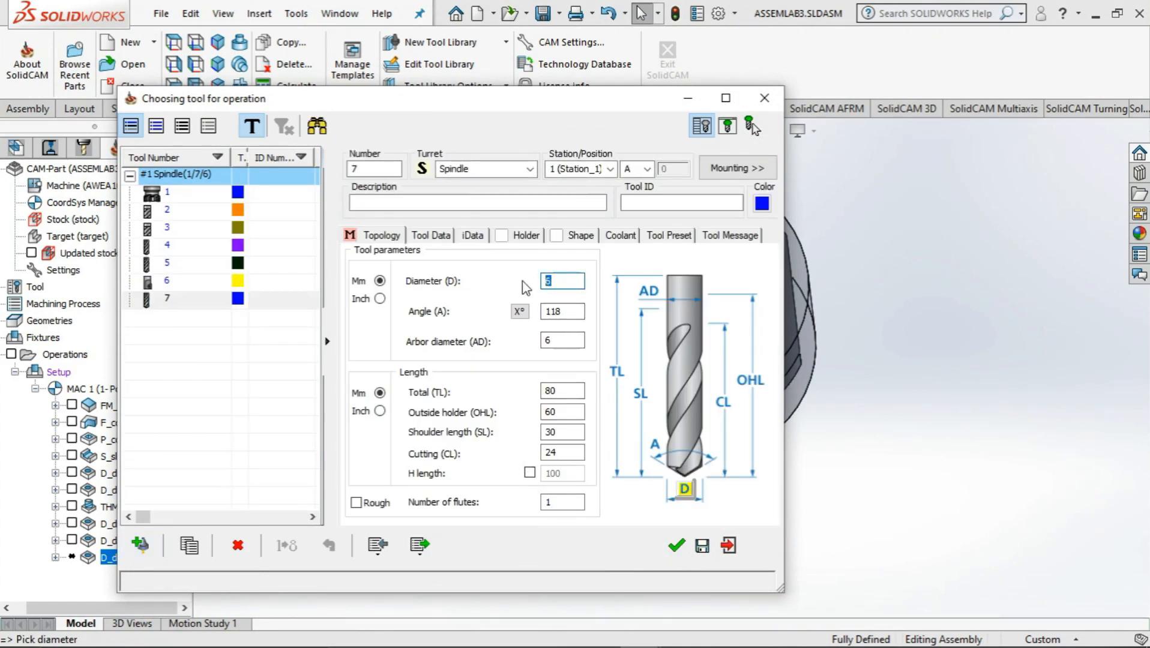
type("8")
left_click(573, 341)
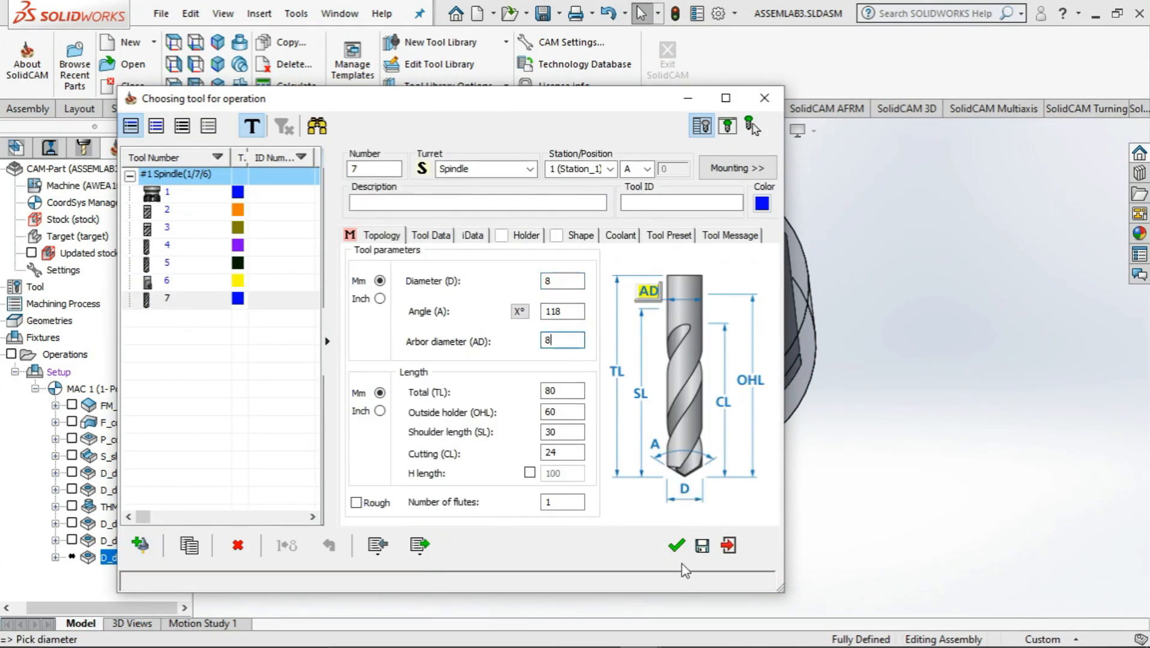
left_click(677, 545)
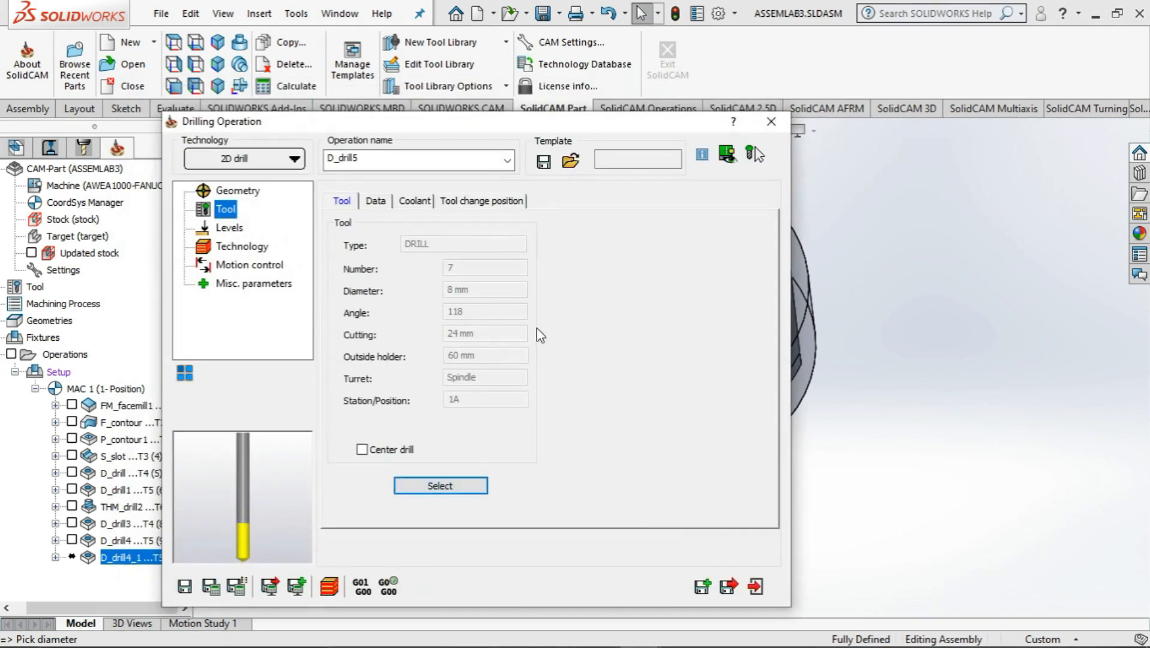
Review the levels, technology, motion control and miscellaneous parameters of D_drill5, and save and calculate the operation
left_click(221, 230)
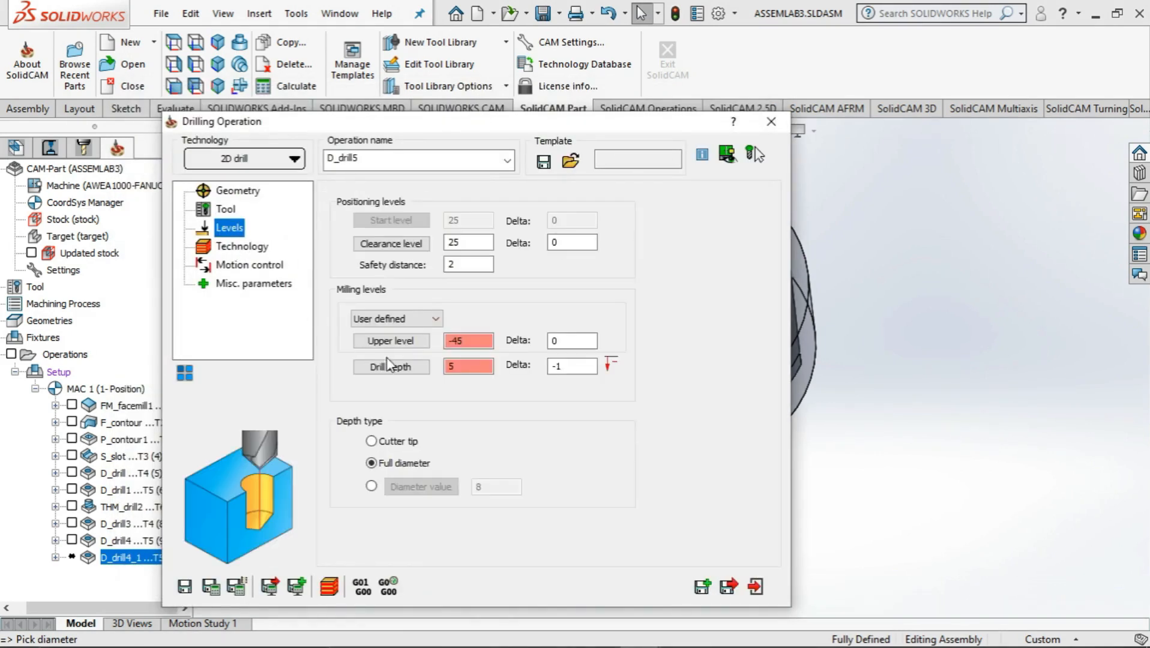
left_click(241, 248)
left_click(247, 264)
left_click(253, 284)
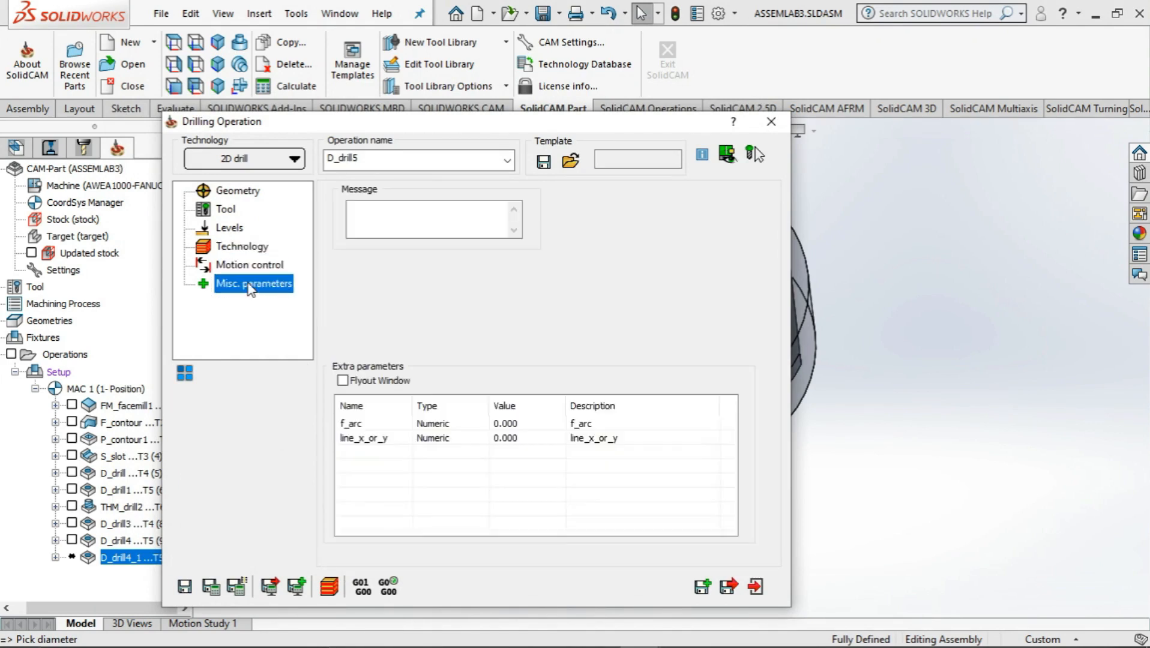
left_click(211, 587)
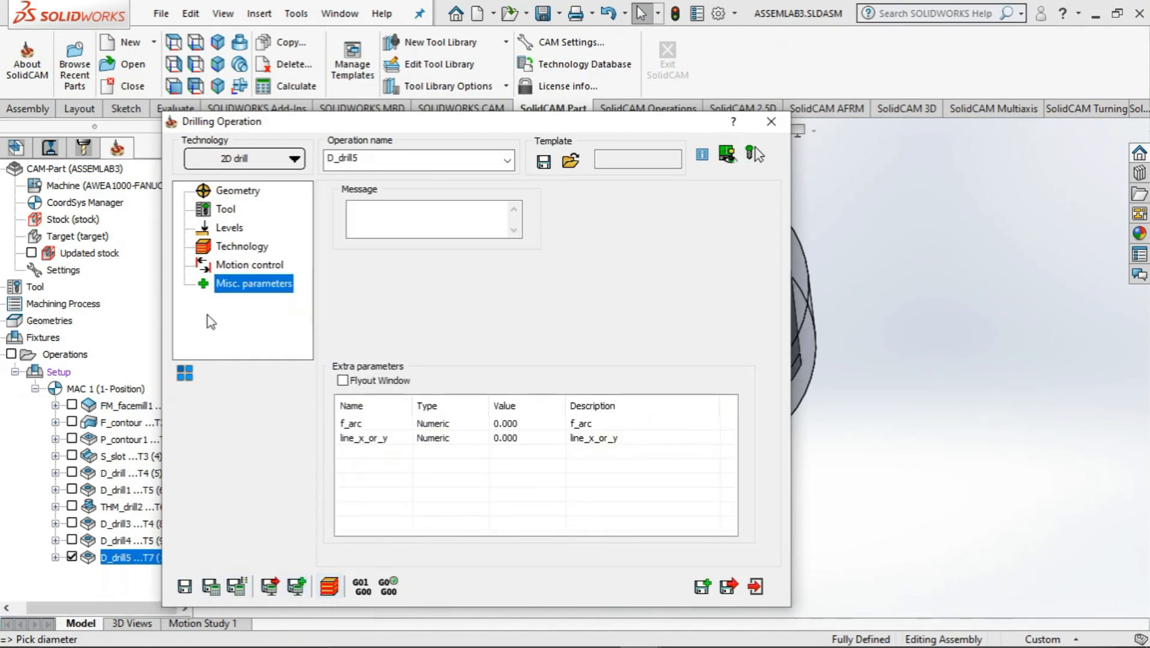
left_click(231, 265)
left_click(238, 247)
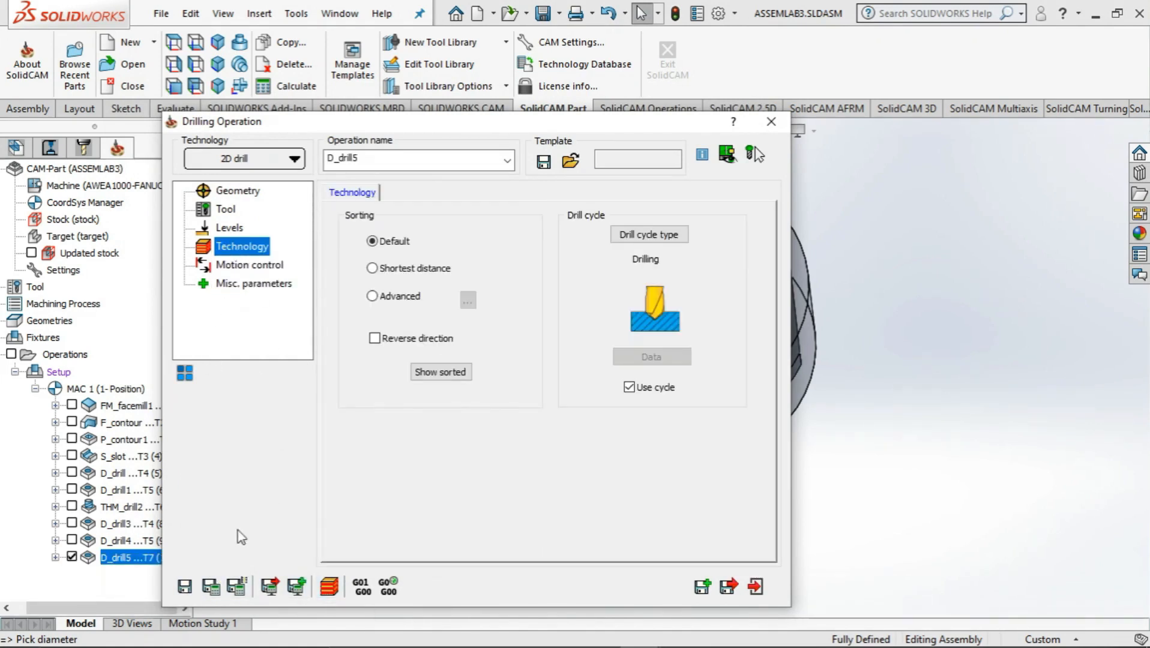
left_click(215, 583)
Simulate D_drill5, inspect the drilled holes from the front and side, and close the simulation and the operation
left_click(329, 585)
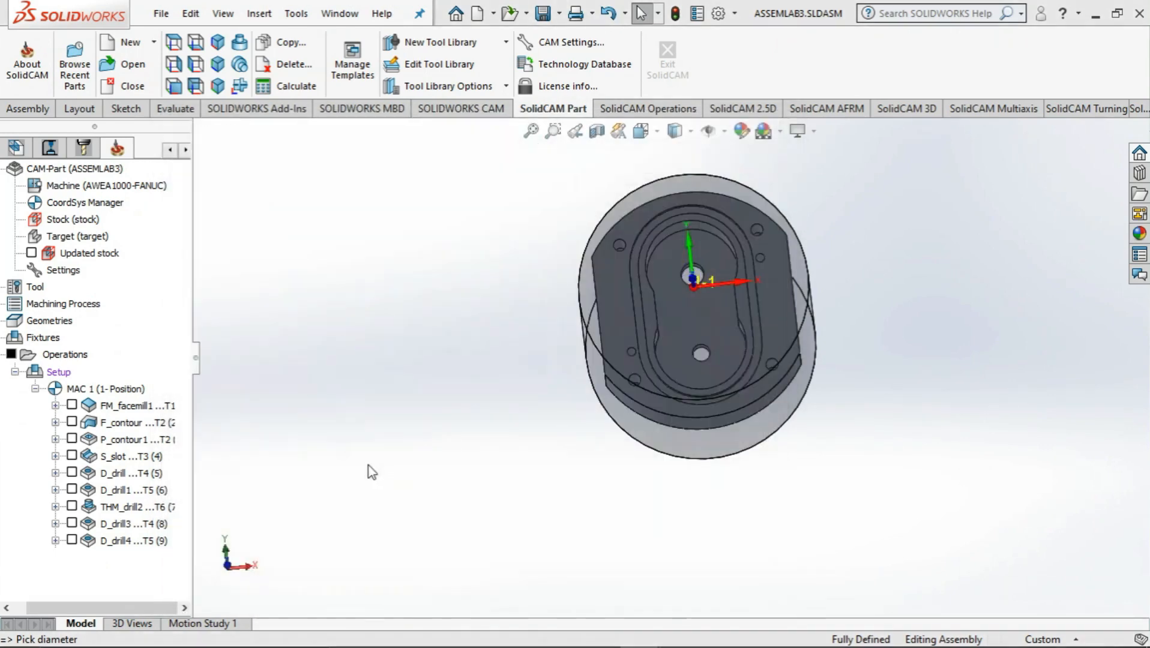
left_click(220, 491)
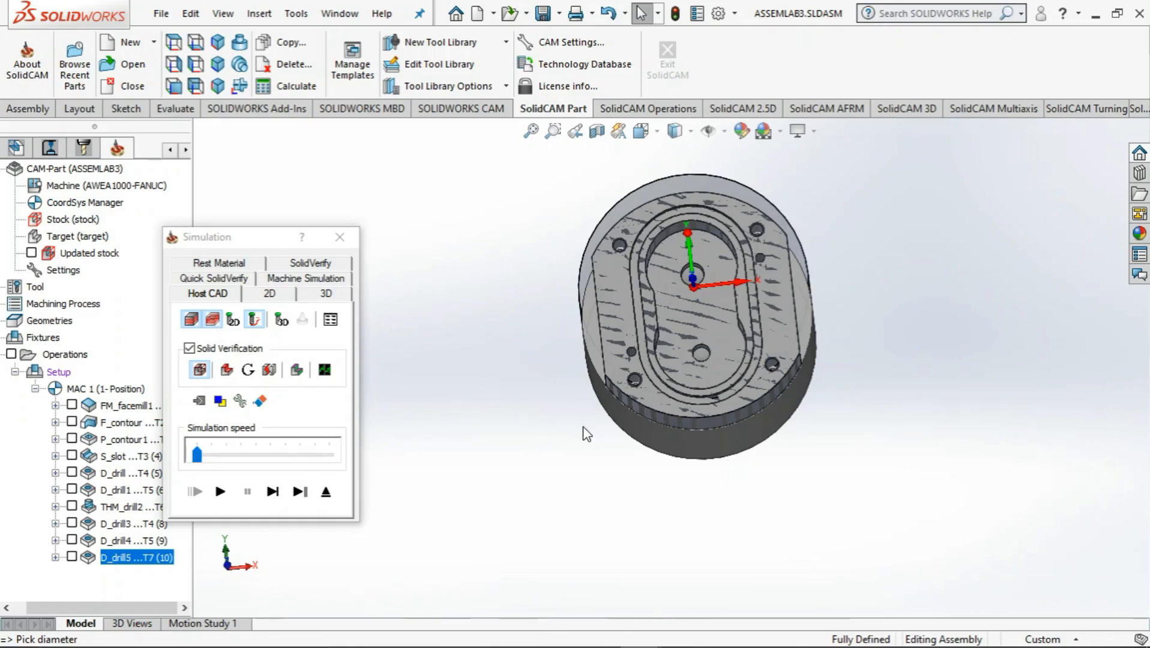
middle_click_drag(580, 432, 625, 464)
scroll(672, 312, "down", 6)
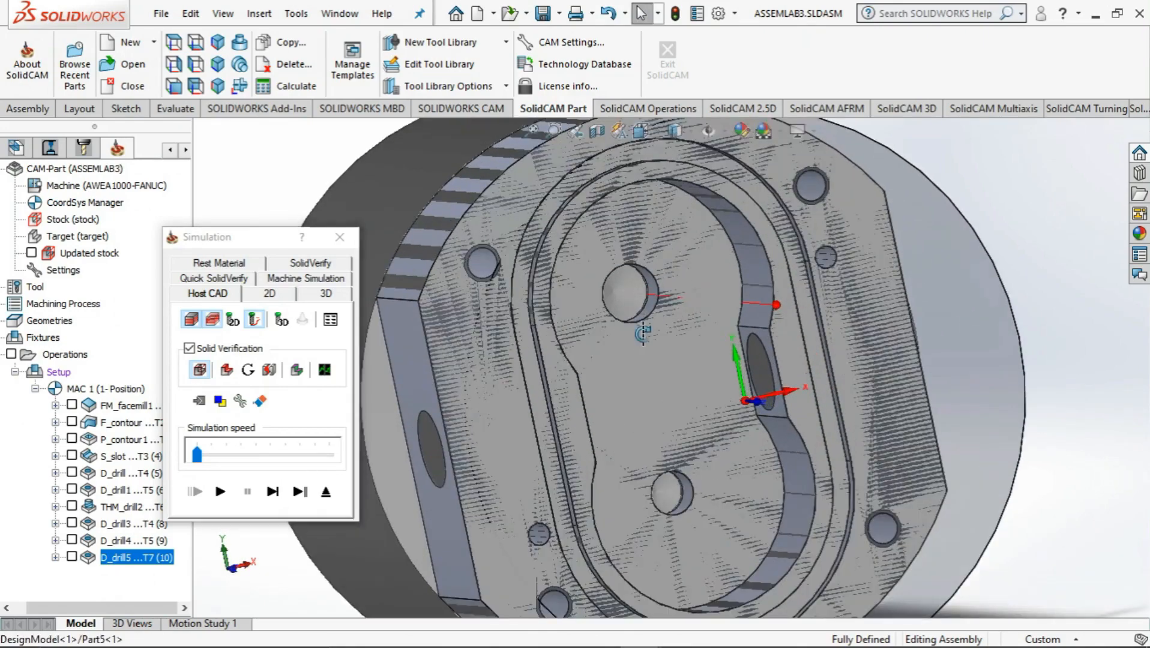
middle_click_drag(653, 329, 733, 324)
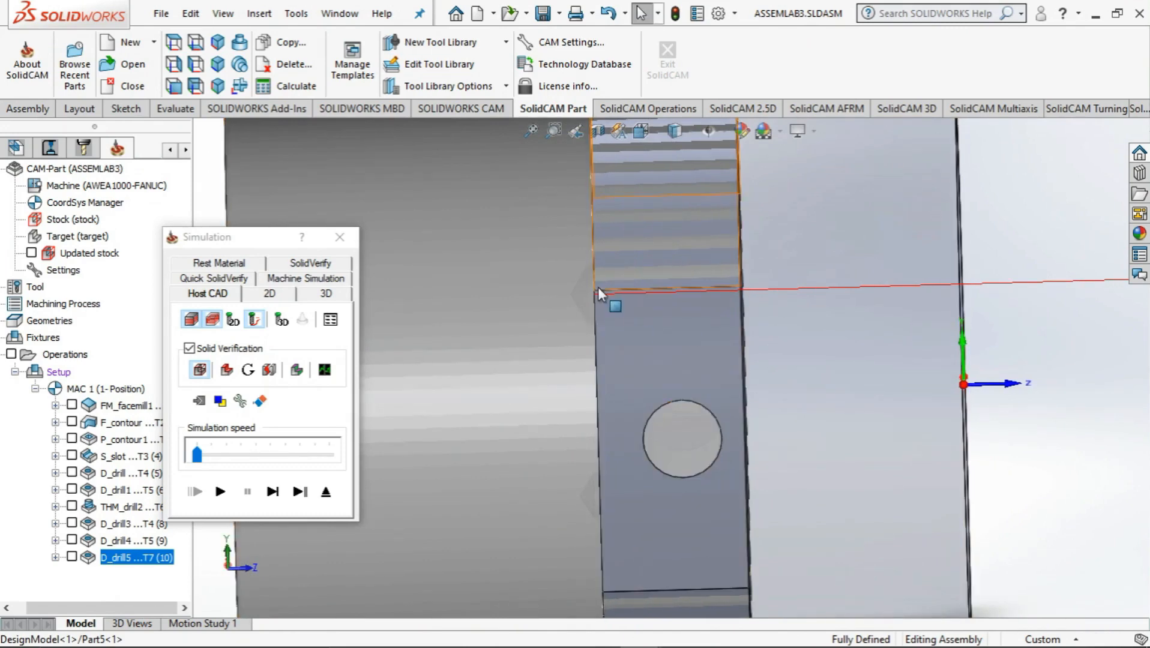
left_click(341, 237)
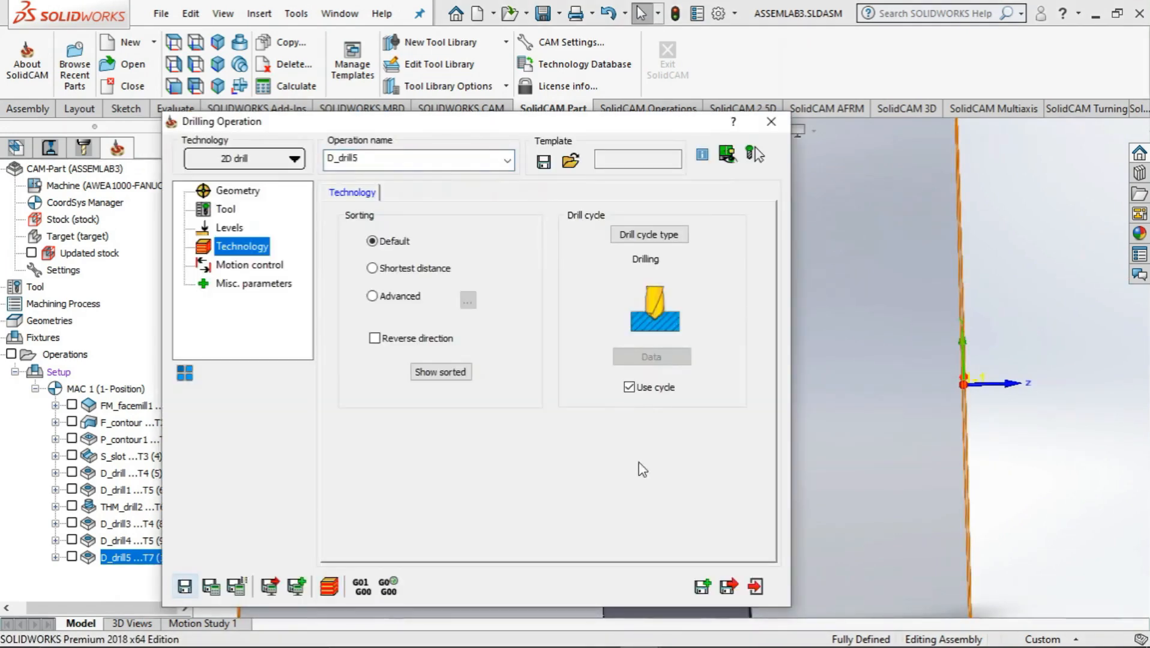
left_click(753, 585)
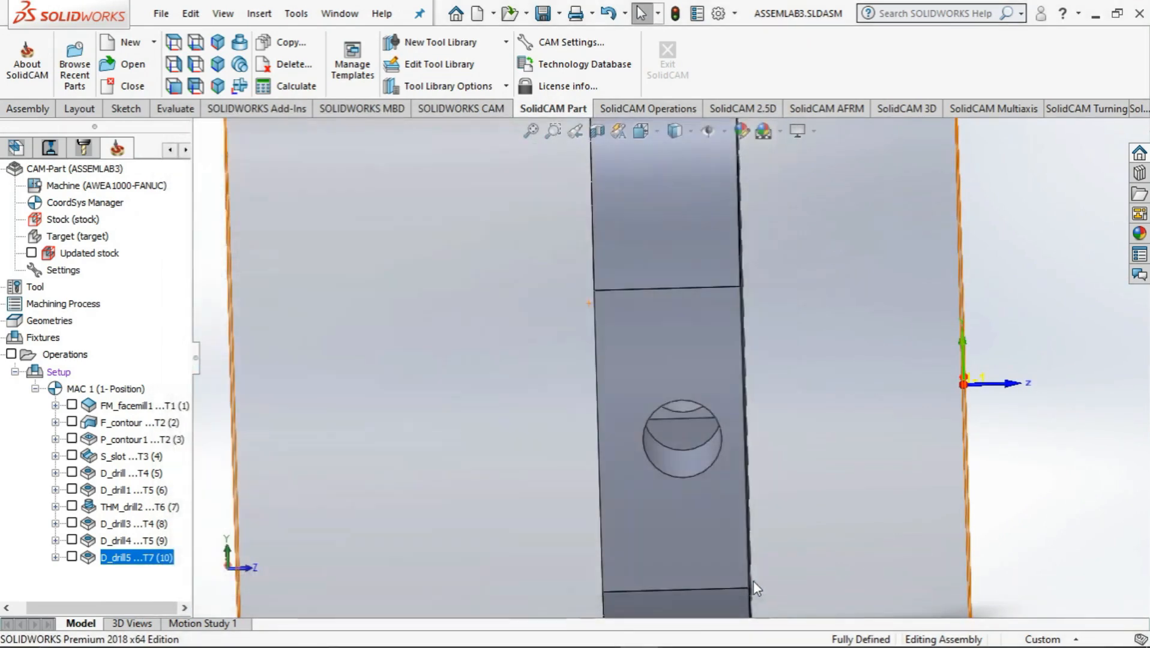
Add a new Face milling operation for the back side of the part
scroll(729, 427, "up", 4)
middle_click_drag(819, 433, 726, 420)
middle_click_drag(768, 414, 891, 467)
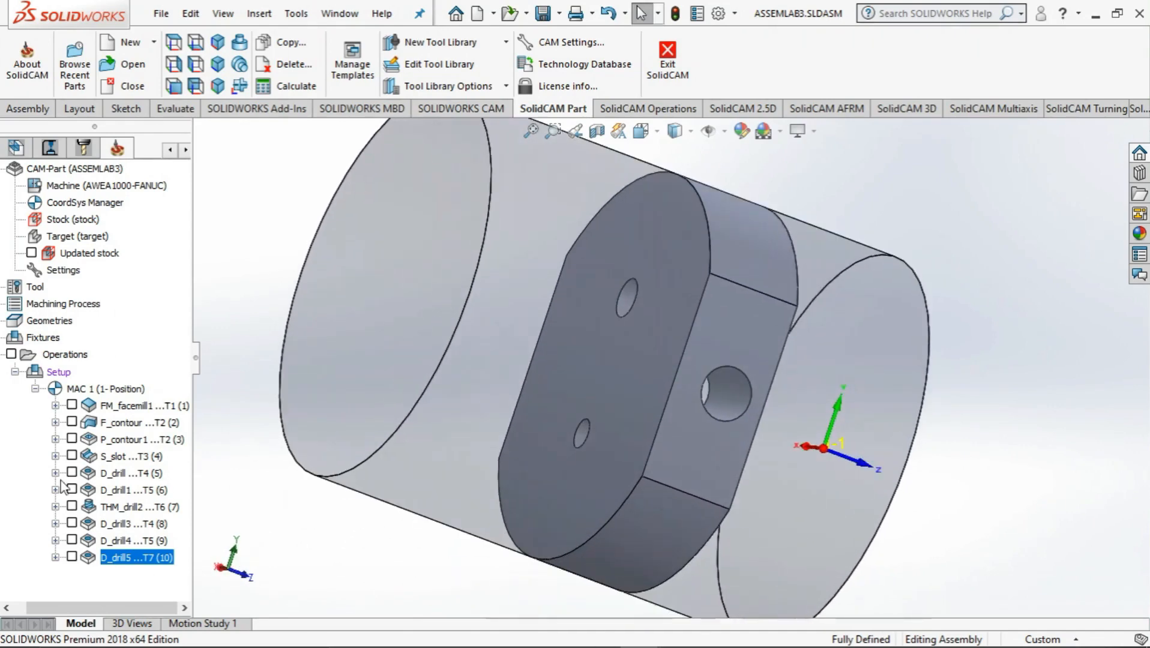
right_click(60, 358)
mouse_move(155, 231)
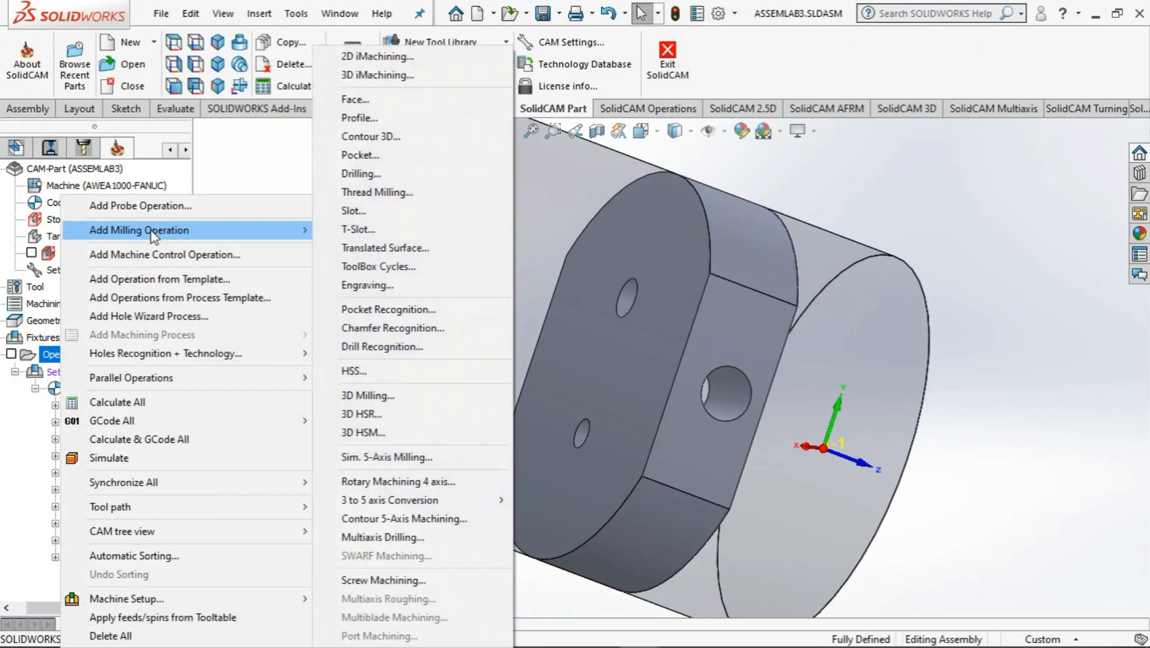
left_click(379, 101)
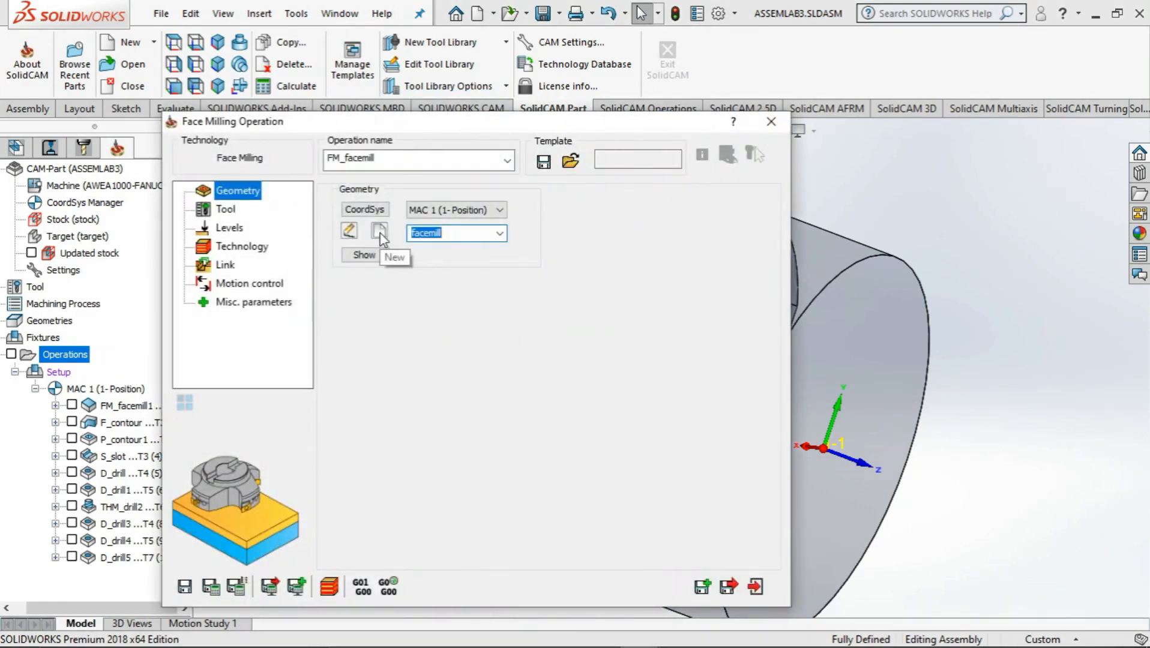
Start a second coordinate system position for MAC 1 on the back end face of the stock cylinder
left_click(374, 211)
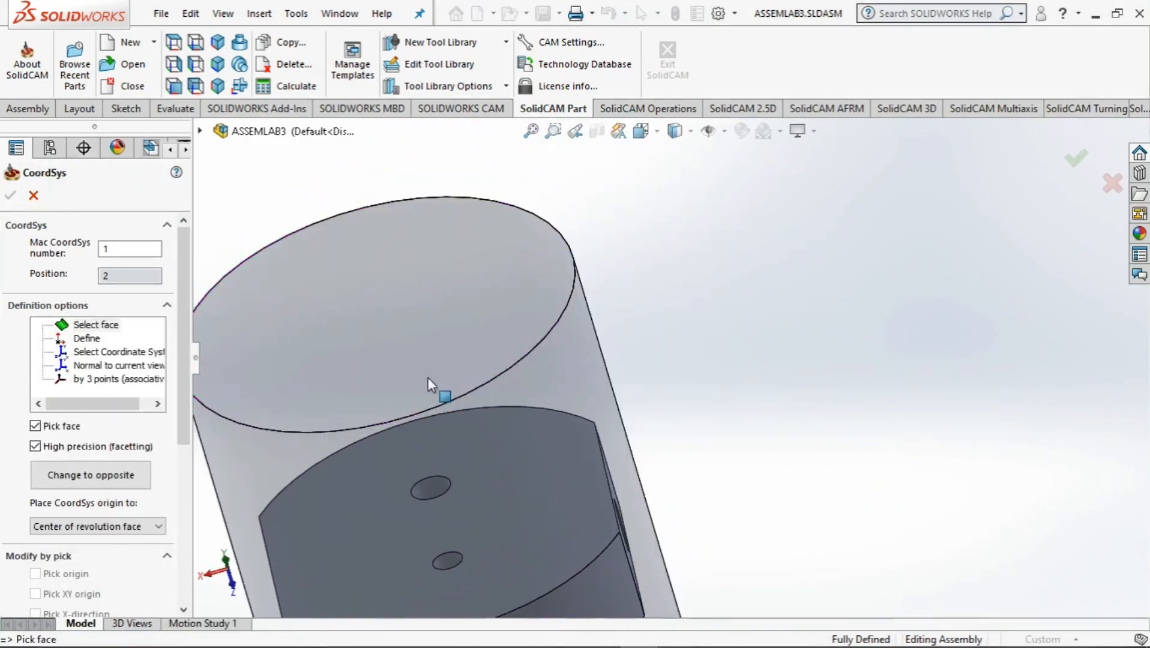
left_click(357, 406)
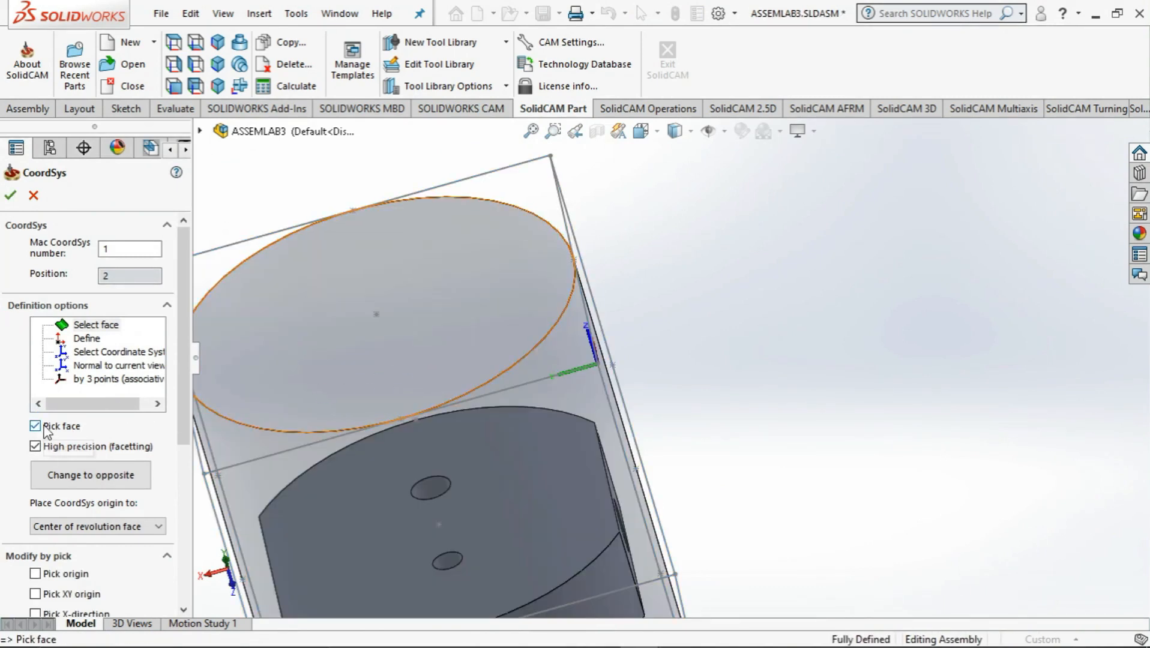
left_click(35, 426)
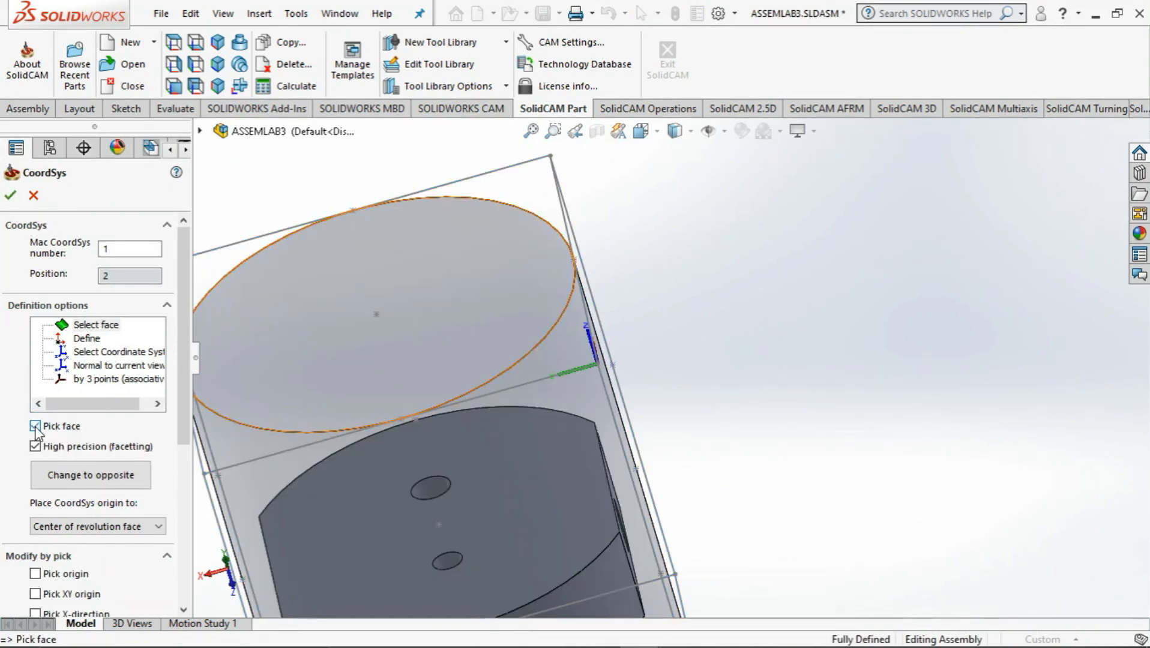
left_click(398, 379)
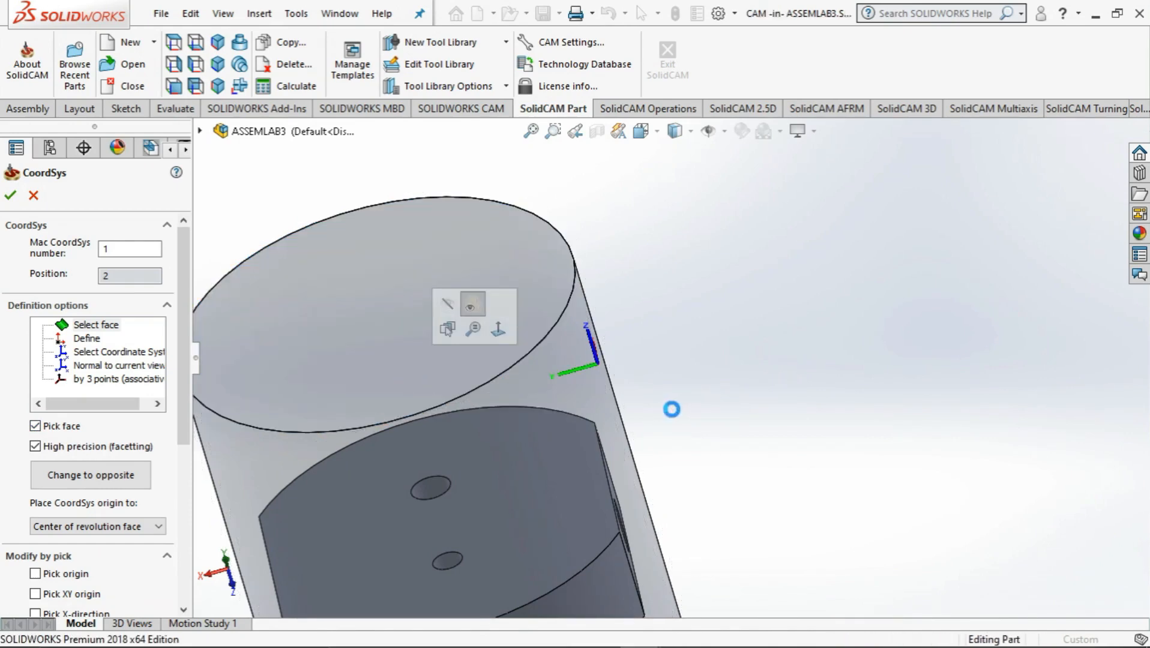
mouse_move(675, 412)
middle_mouse_down()
mouse_move(703, 417)
mouse_move(842, 384)
middle_mouse_up()
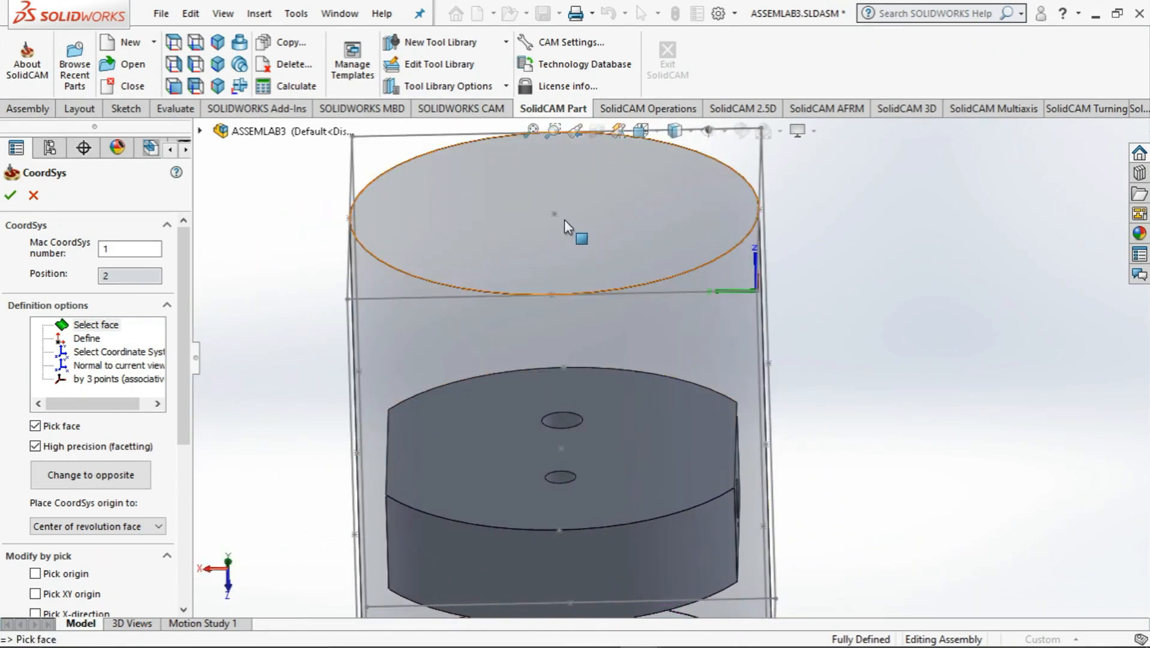
Place the new coordinate system's origin at the centre of the stock face, flip it around Z and accept its default levels
left_click(39, 574)
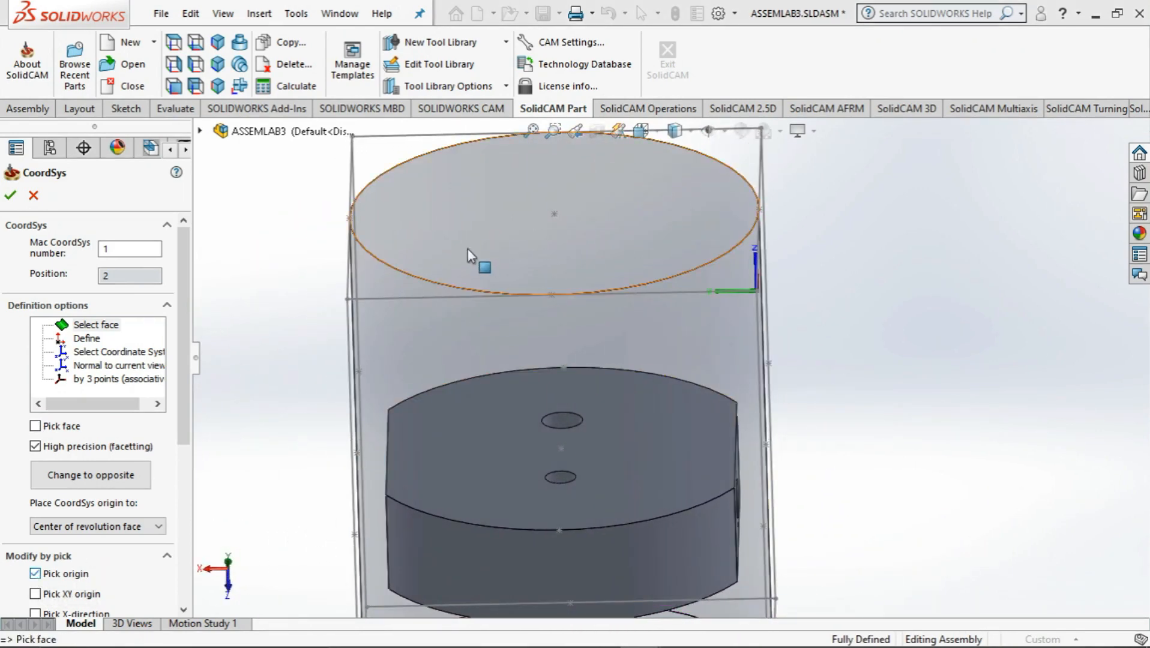
left_click(555, 218)
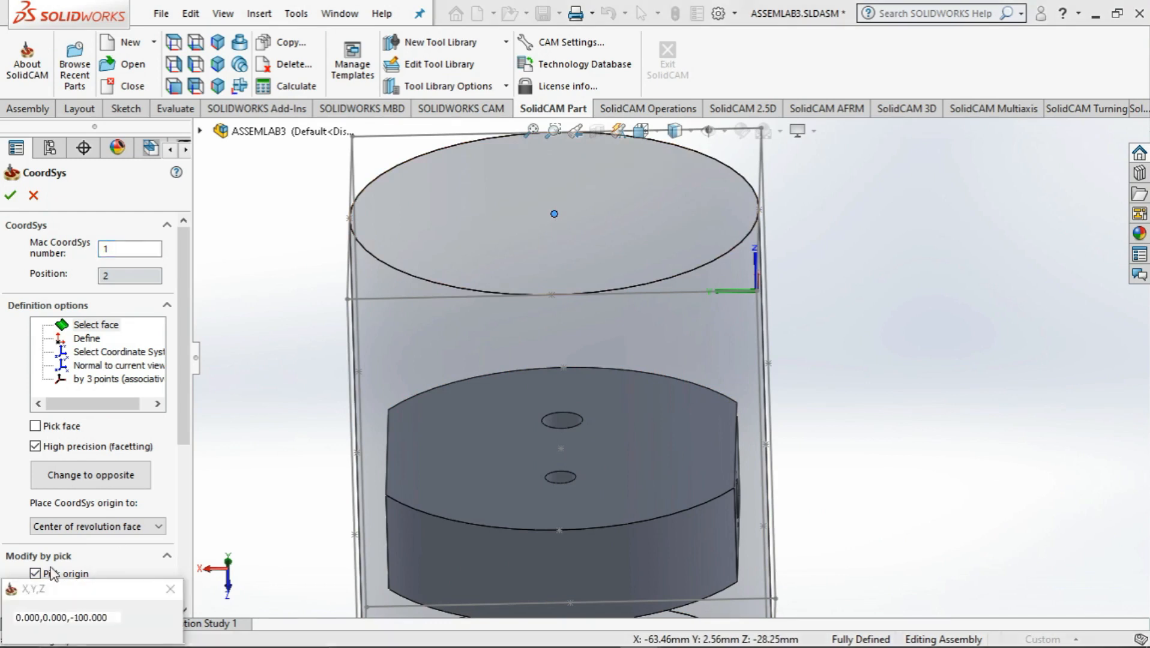
left_click_drag(183, 425, 184, 601)
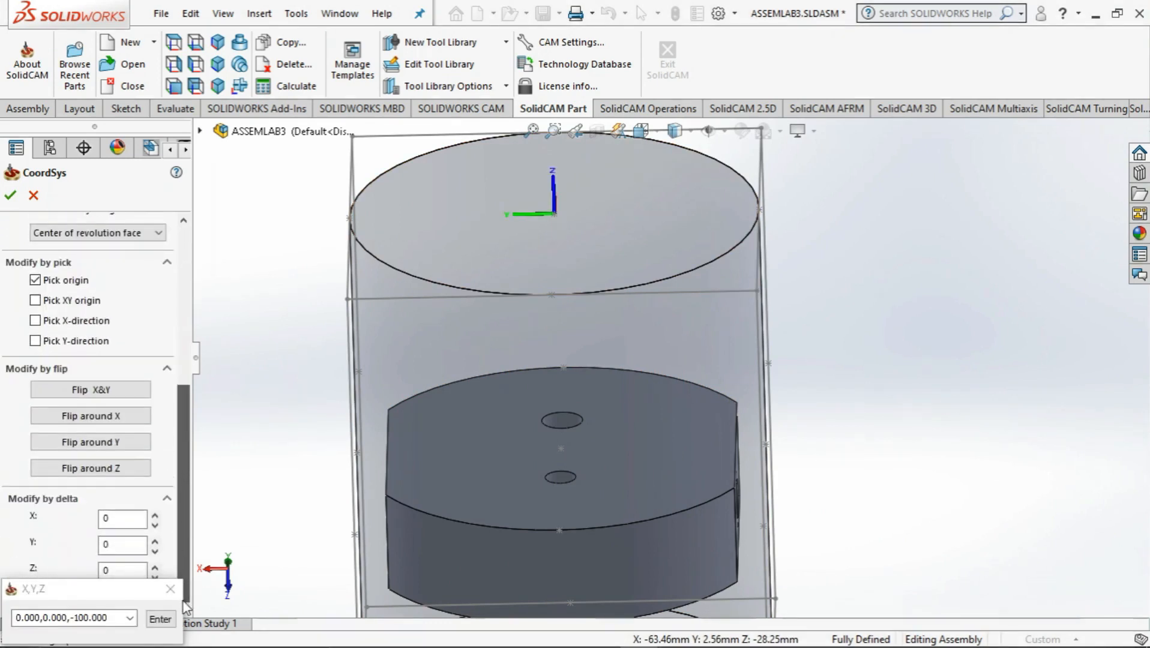
left_click(113, 469)
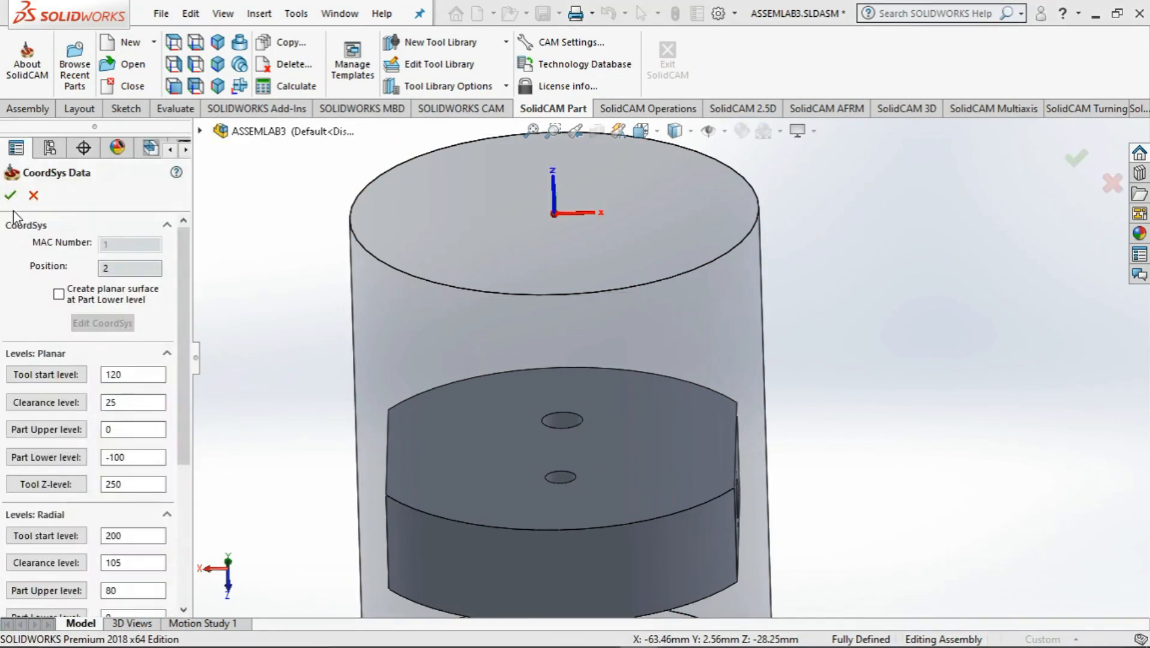
left_click(10, 196)
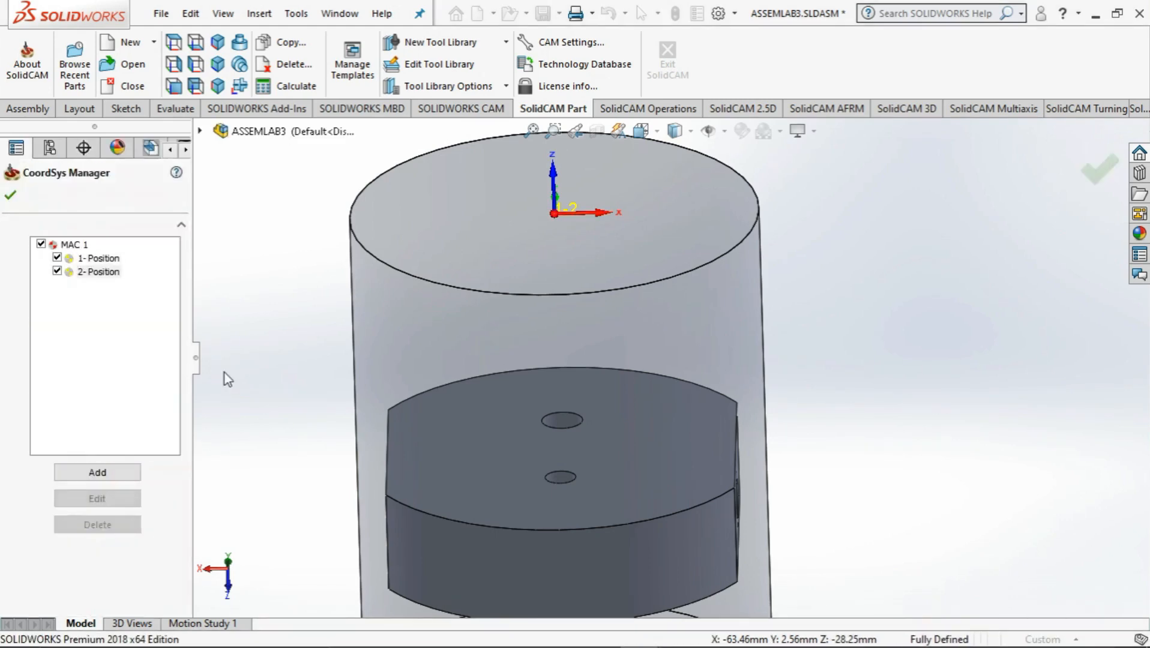
Accept MAC 1 2-Position for the operation and define its face milling geometry as a box around the pump body solid
left_click(11, 195)
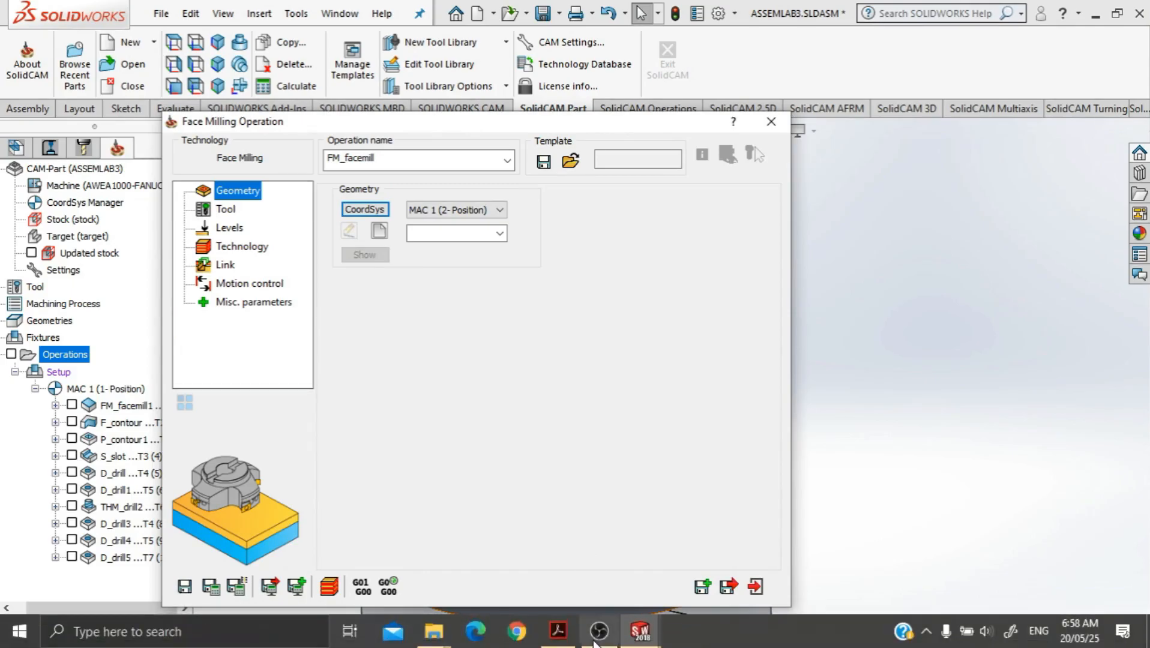
left_click(595, 636)
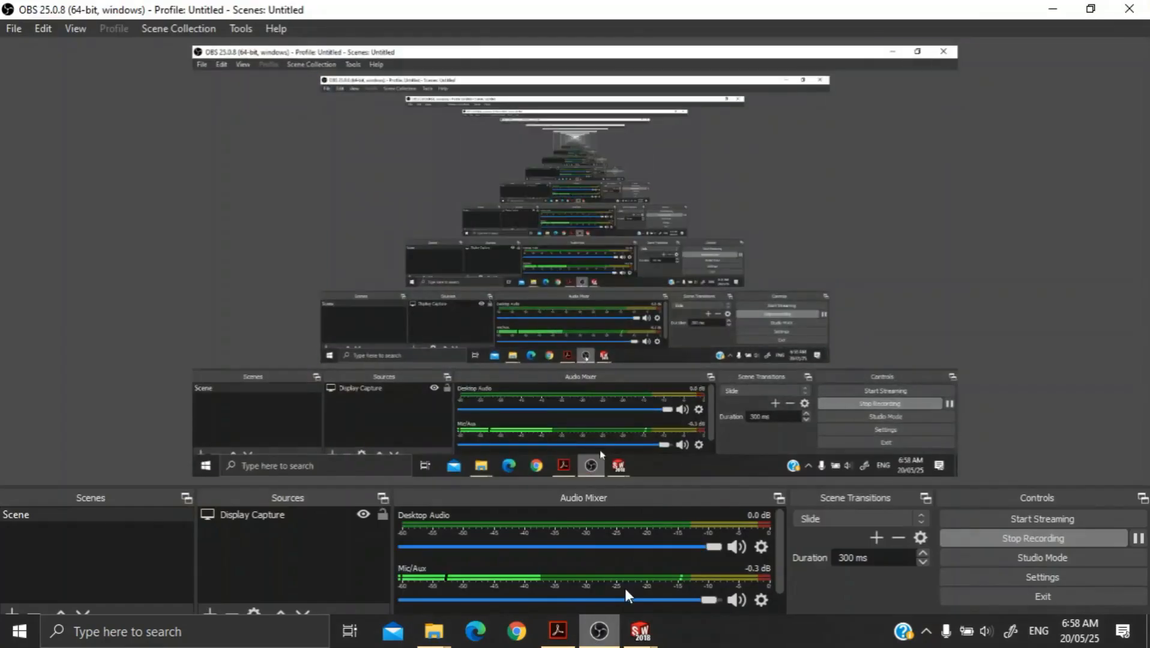
left_click(1044, 8)
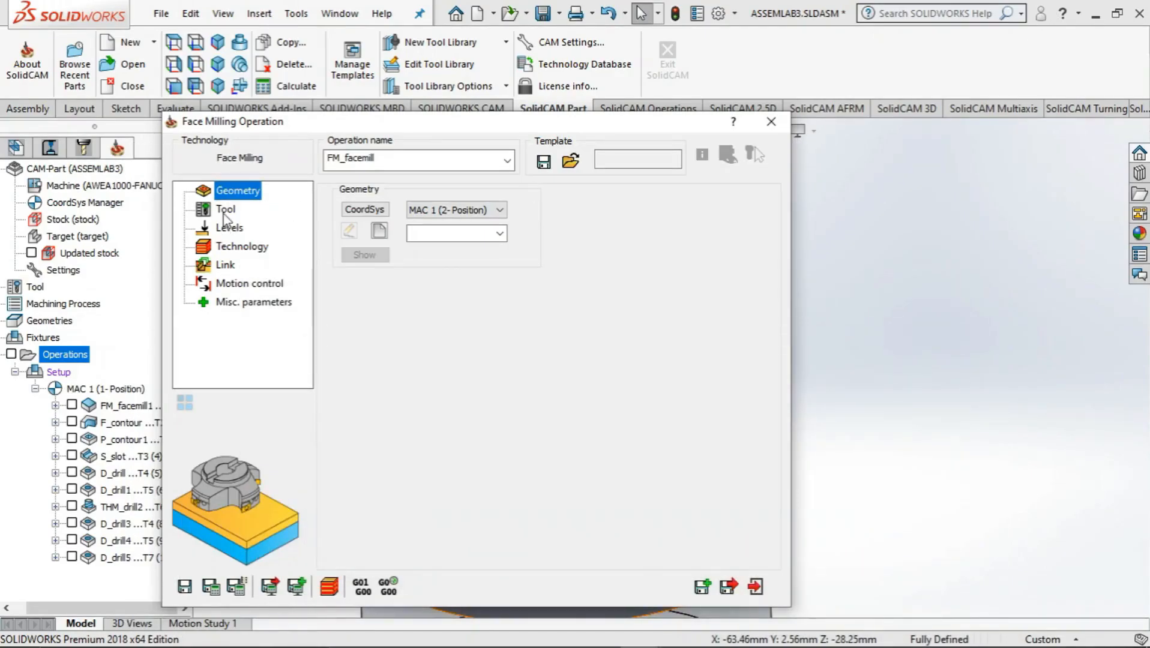
left_click(381, 235)
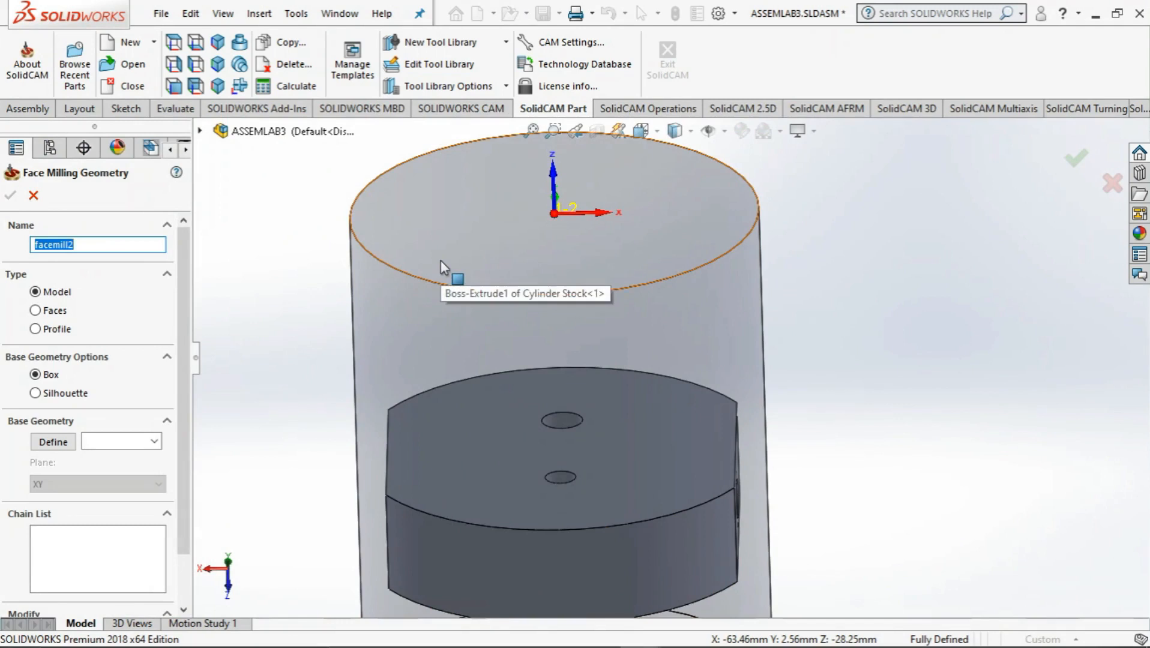
left_click(62, 445)
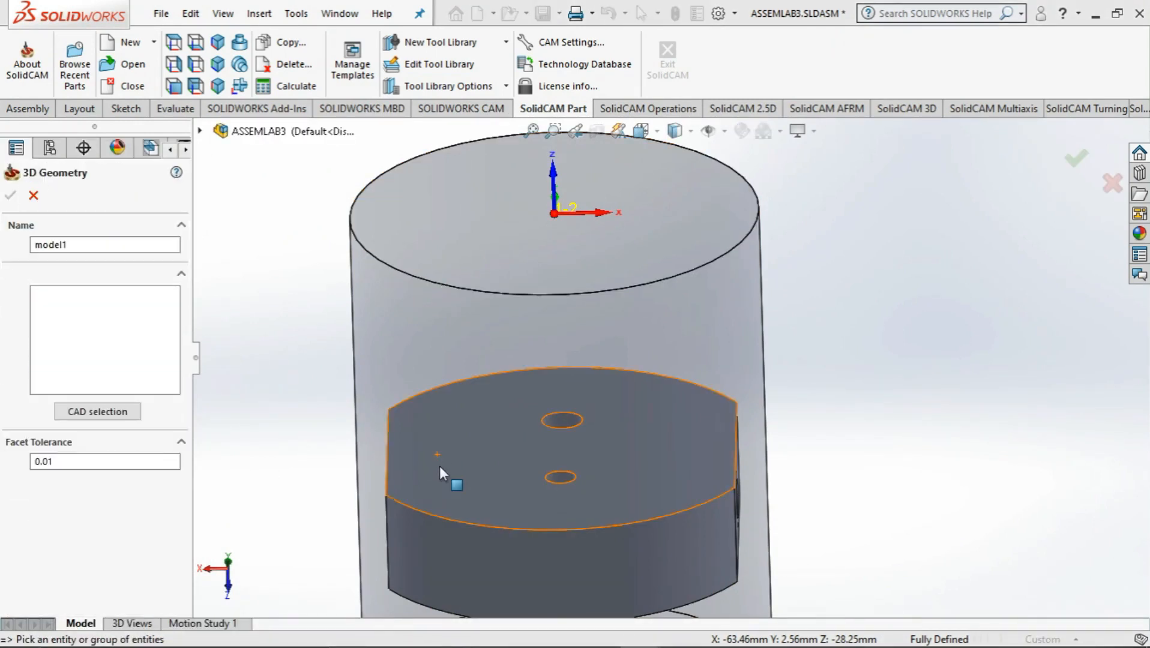
left_click(472, 463)
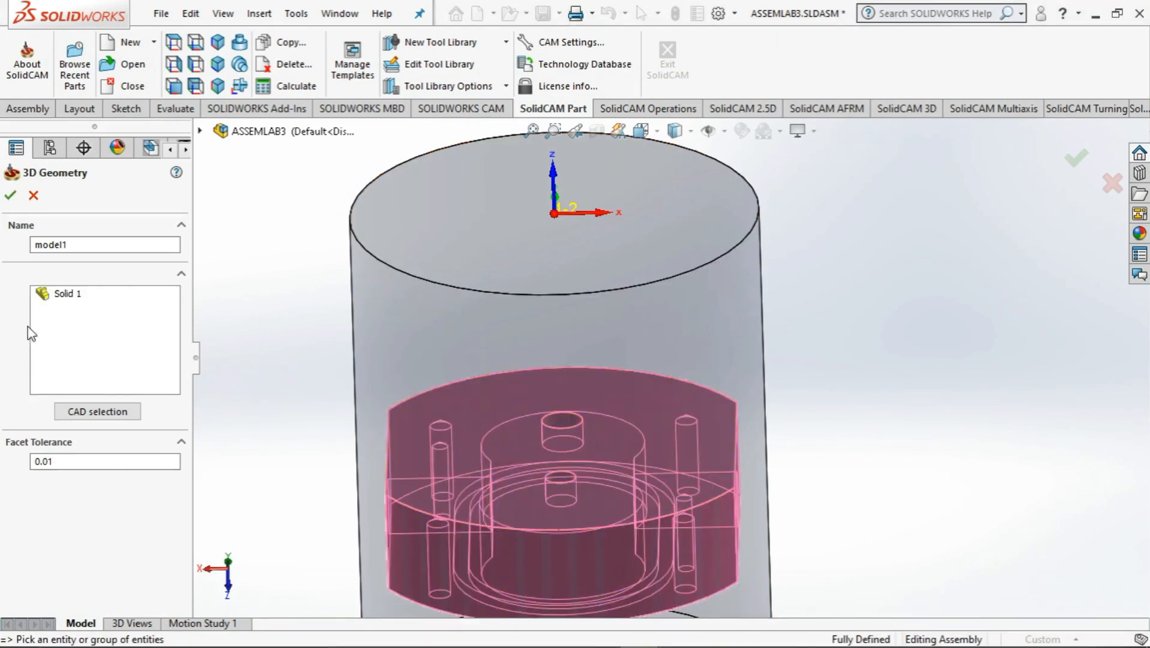
left_click(10, 195)
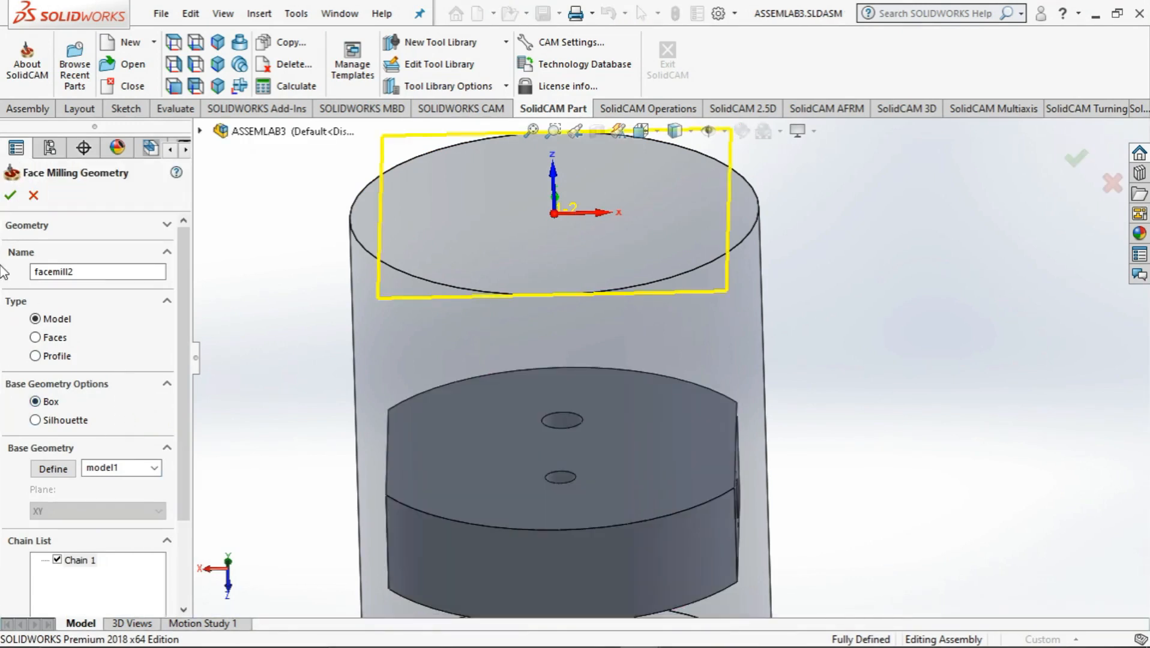
left_click(10, 195)
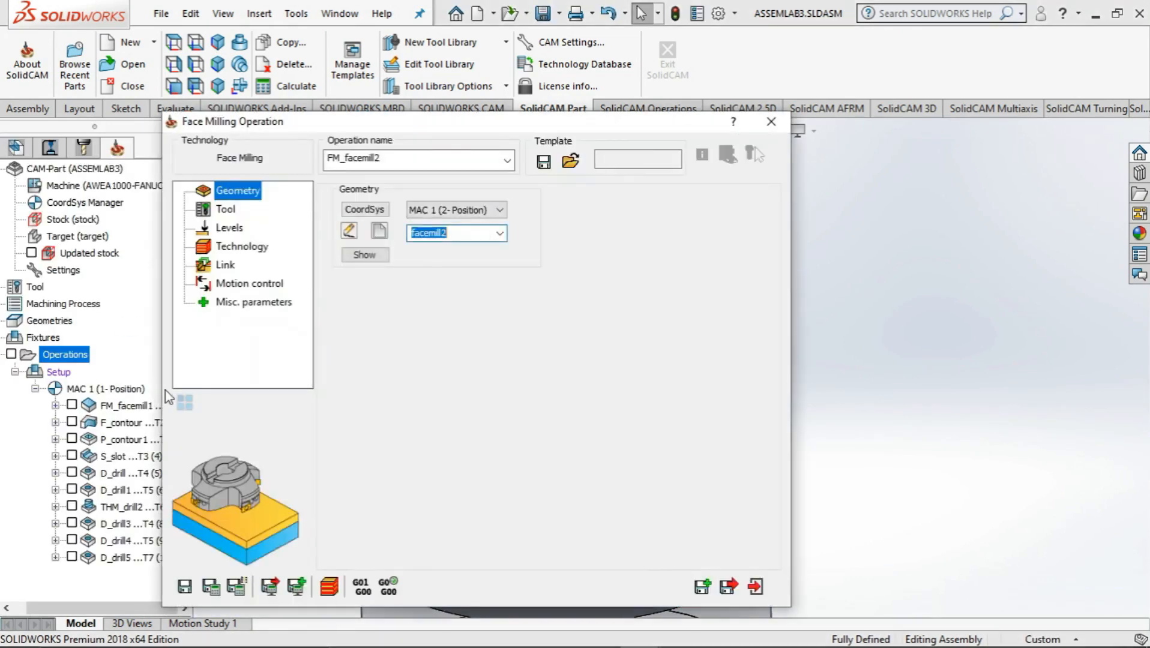
Assign tool 1, the 40 mm face mill, to the FM_facemill2 operation
left_click(226, 211)
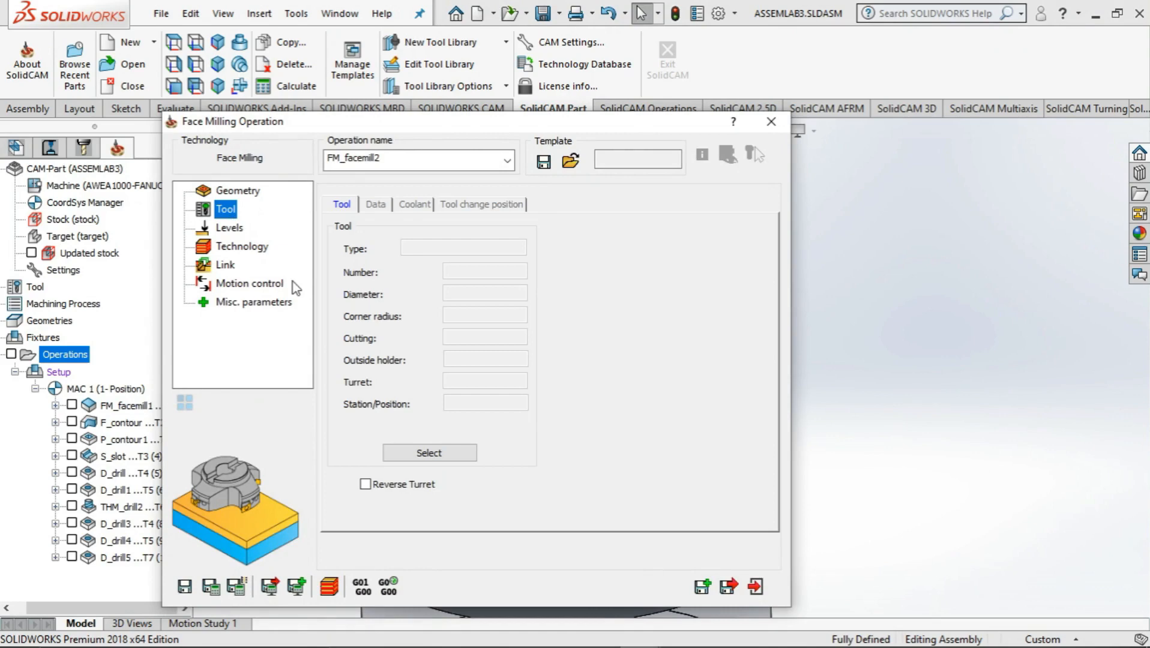
left_click(404, 451)
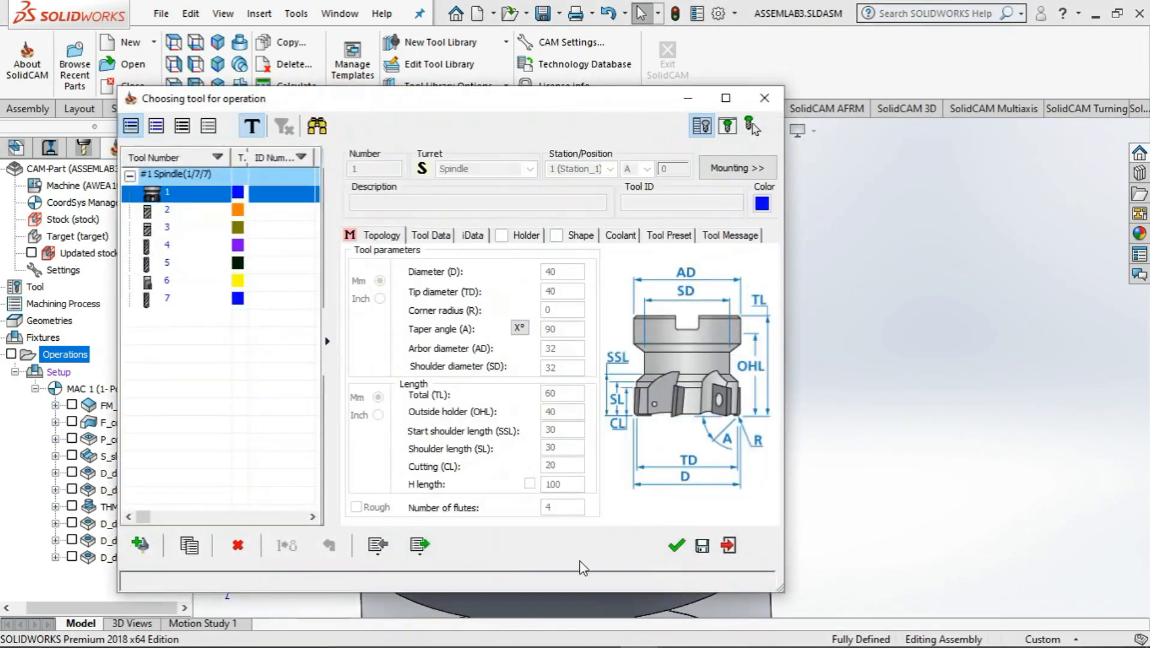
left_click(676, 546)
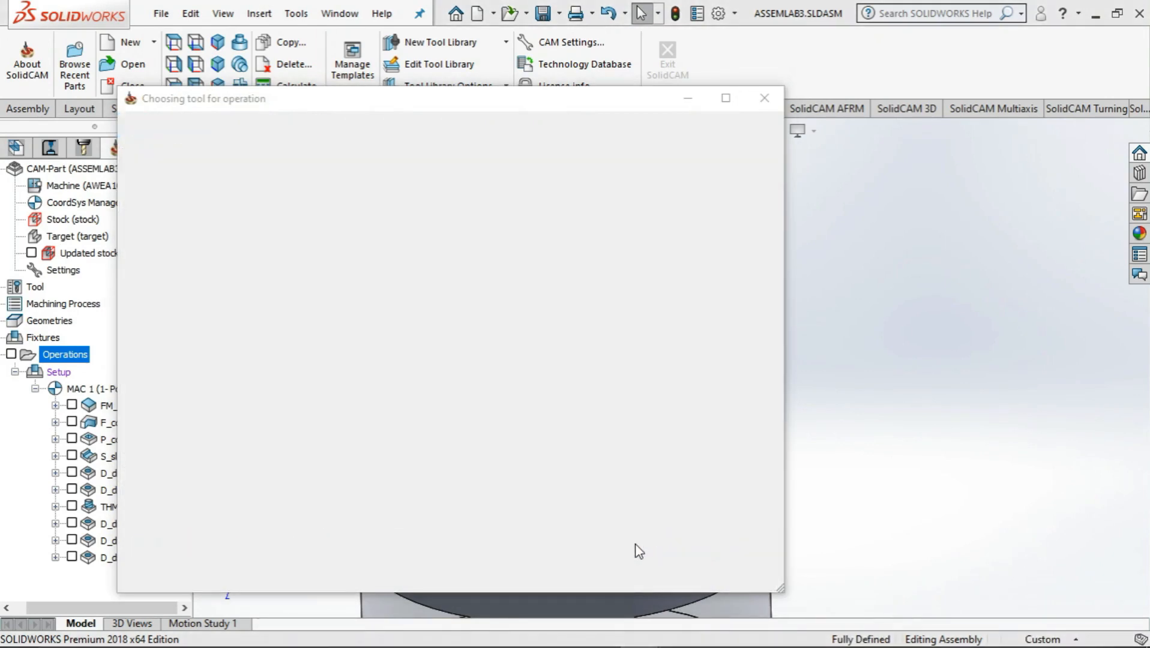
Set the upper level from the stock's end edge, the face depth from the pump body's back face, and a step down of 10
left_click(226, 230)
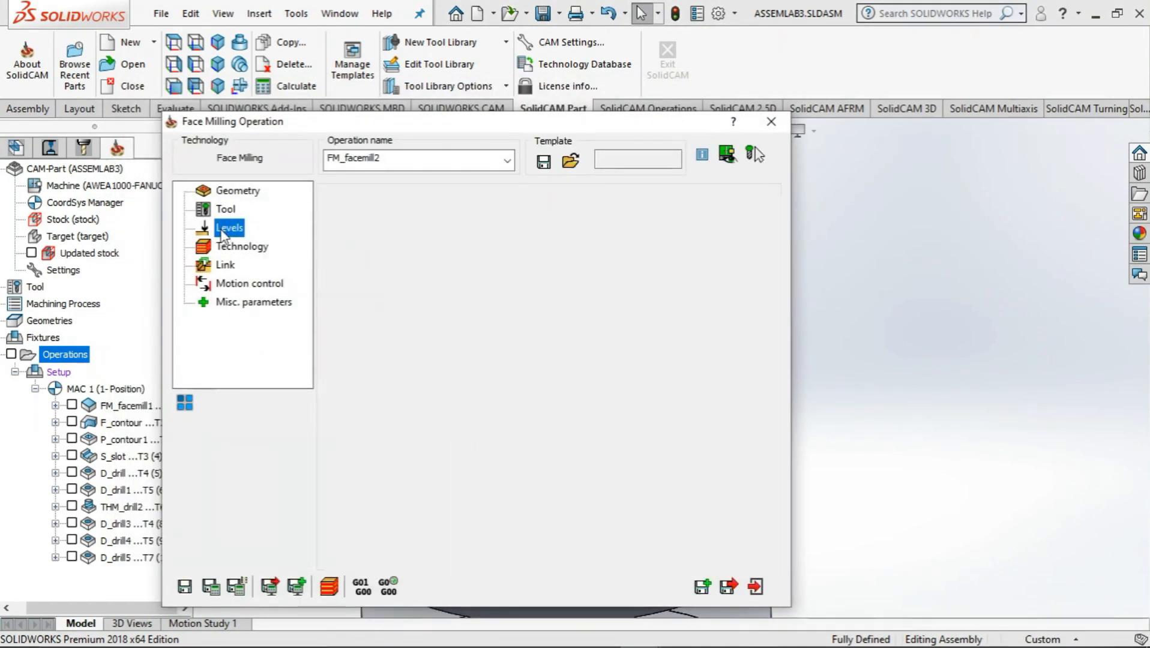
left_click(393, 323)
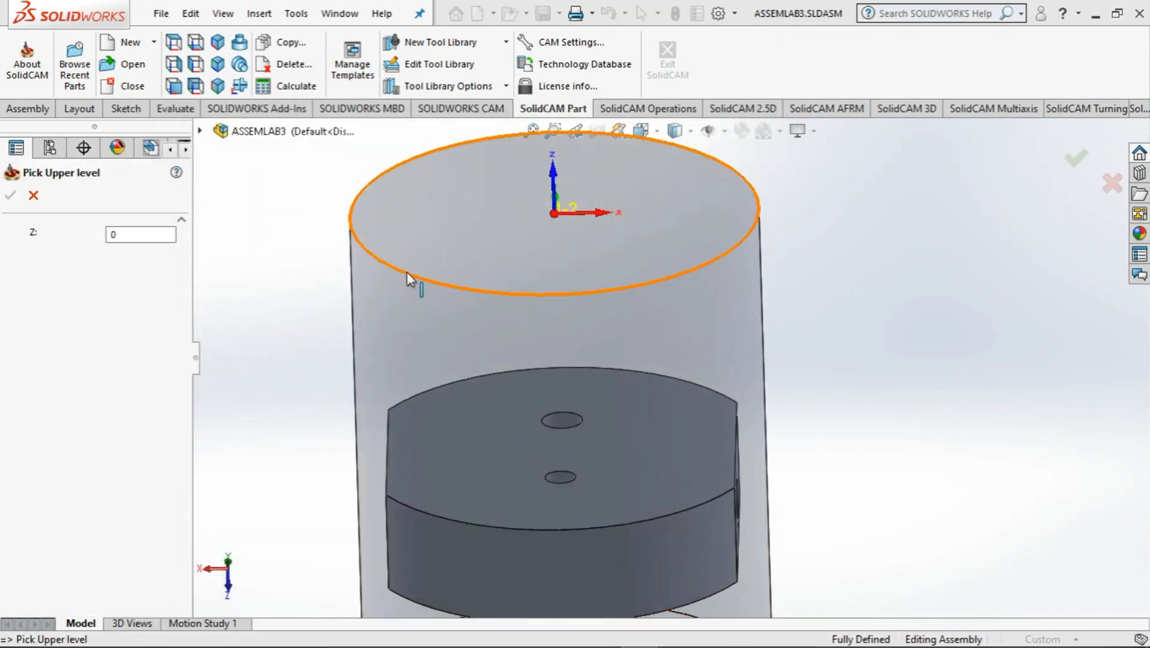
left_click(405, 273)
left_click(12, 197)
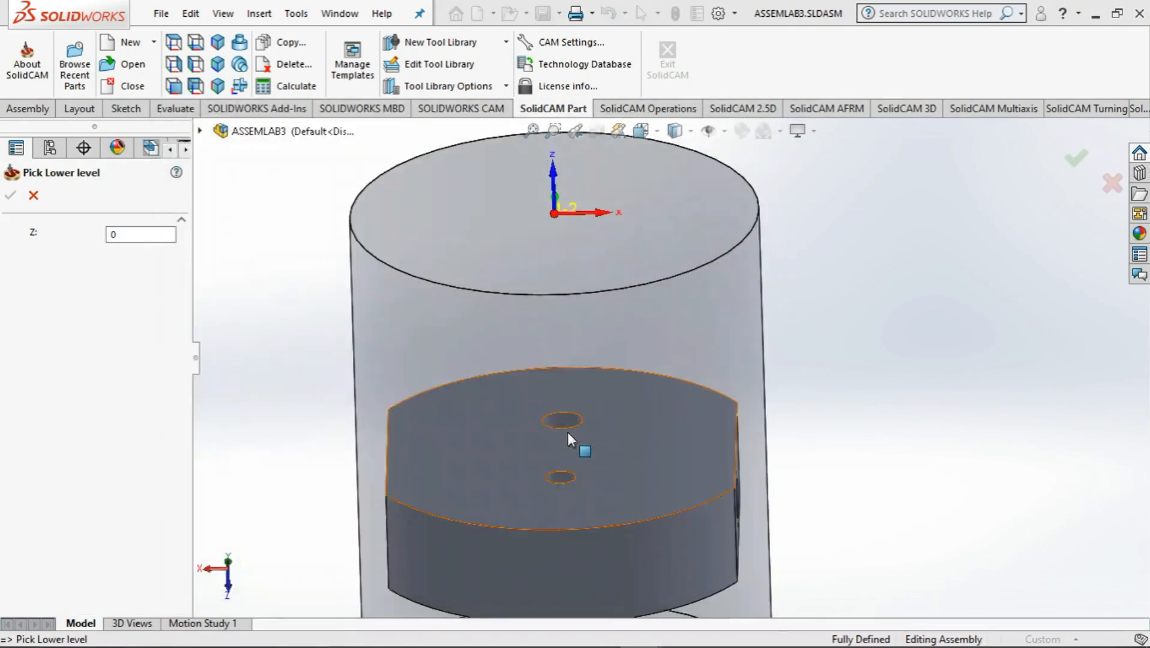
left_click(494, 460)
left_click(14, 196)
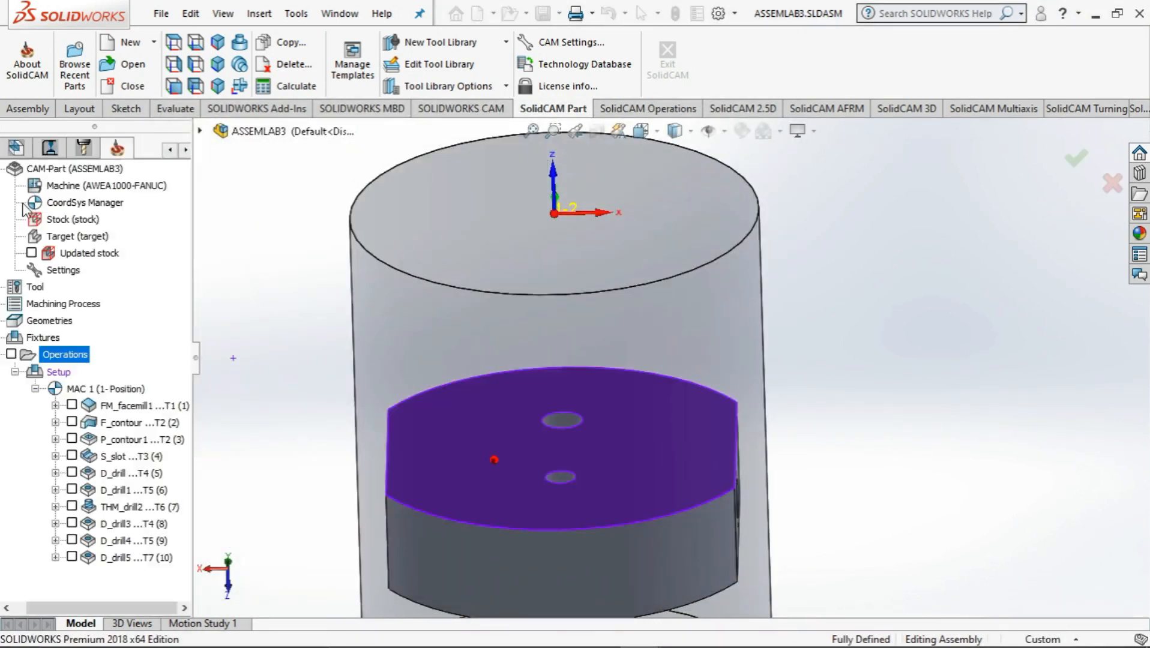
left_click(453, 392)
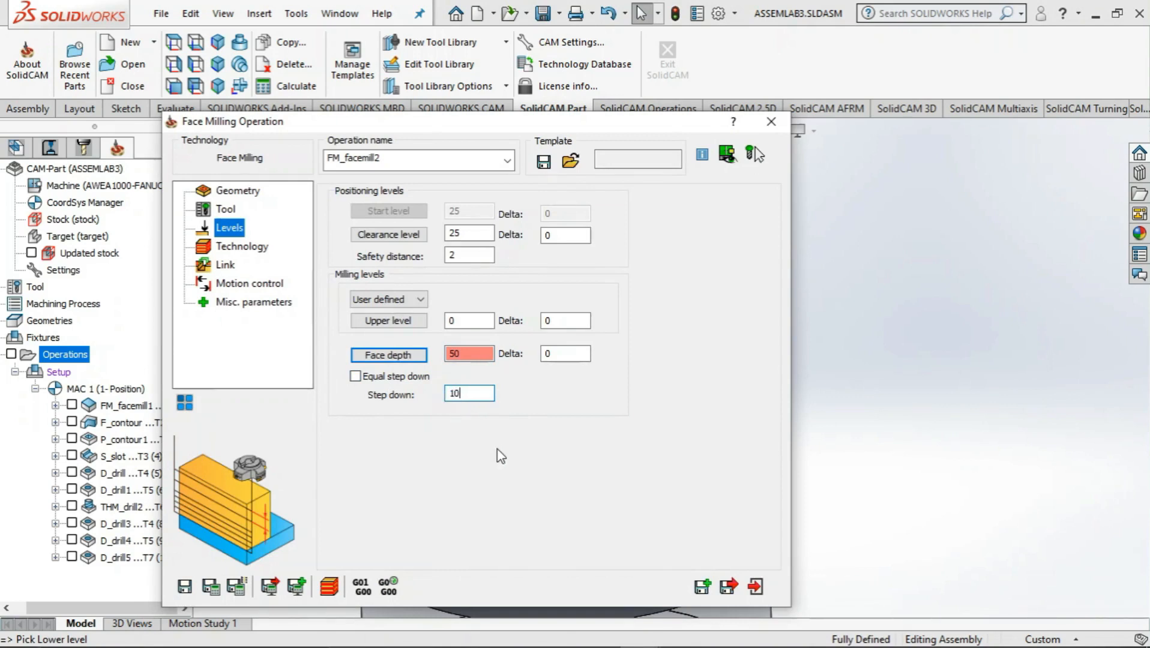
Set the overlap to 50% of tool diameter and the face milling technology to Contour
left_click(239, 246)
double_click(474, 285)
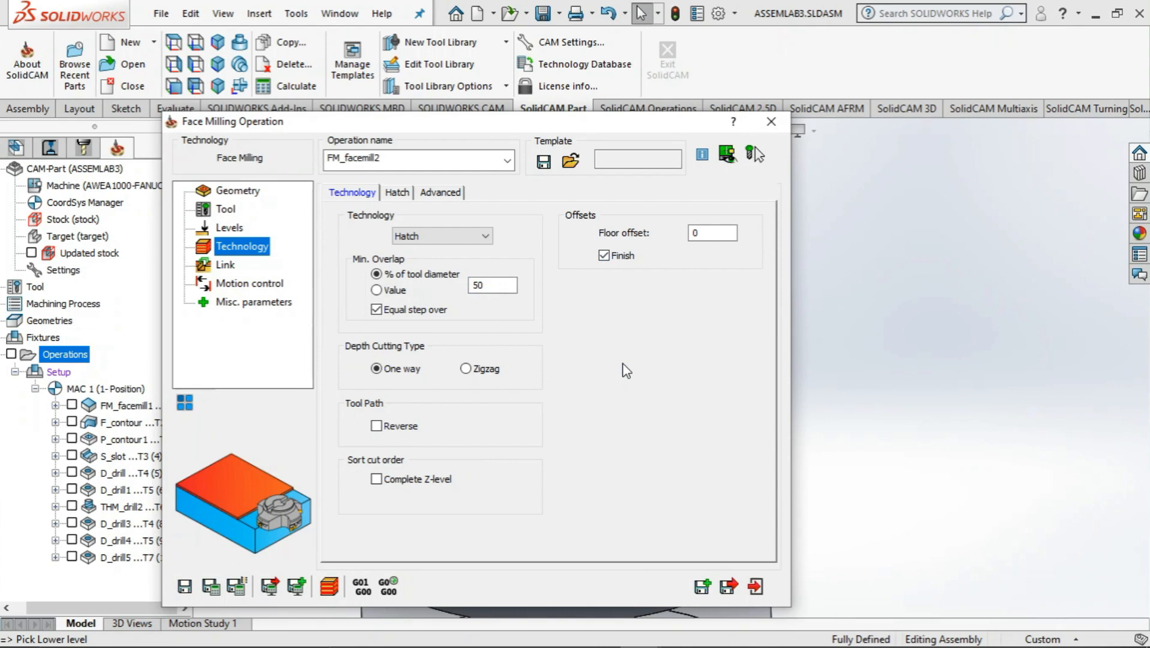
left_click(447, 239)
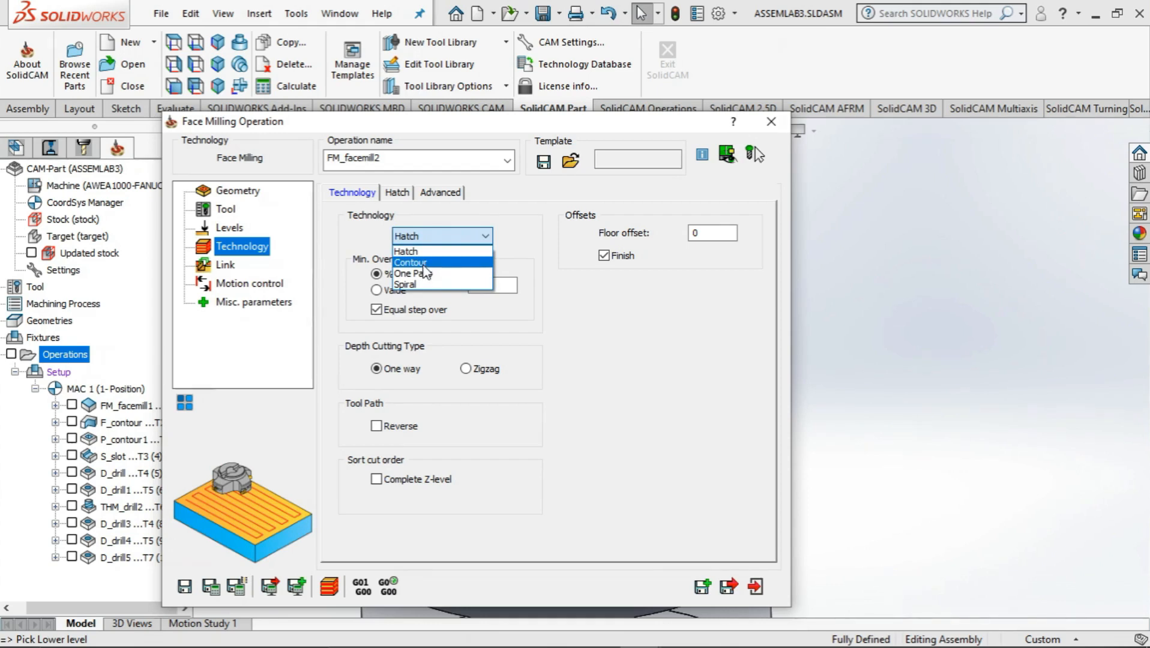
left_click(423, 264)
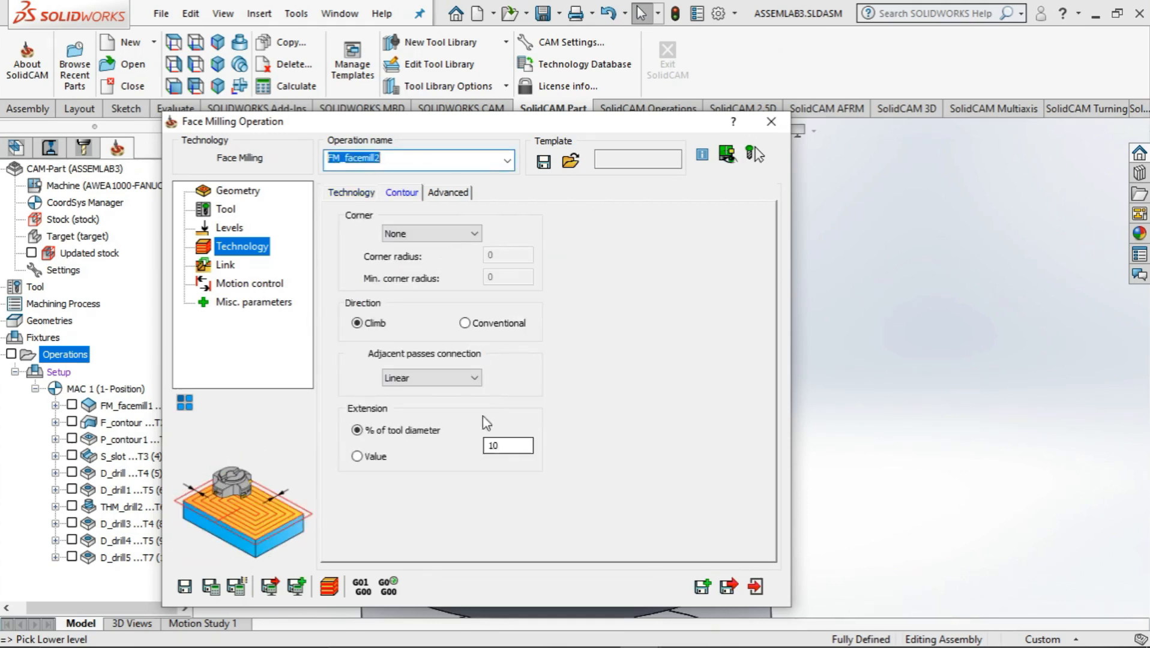
left_click(364, 192)
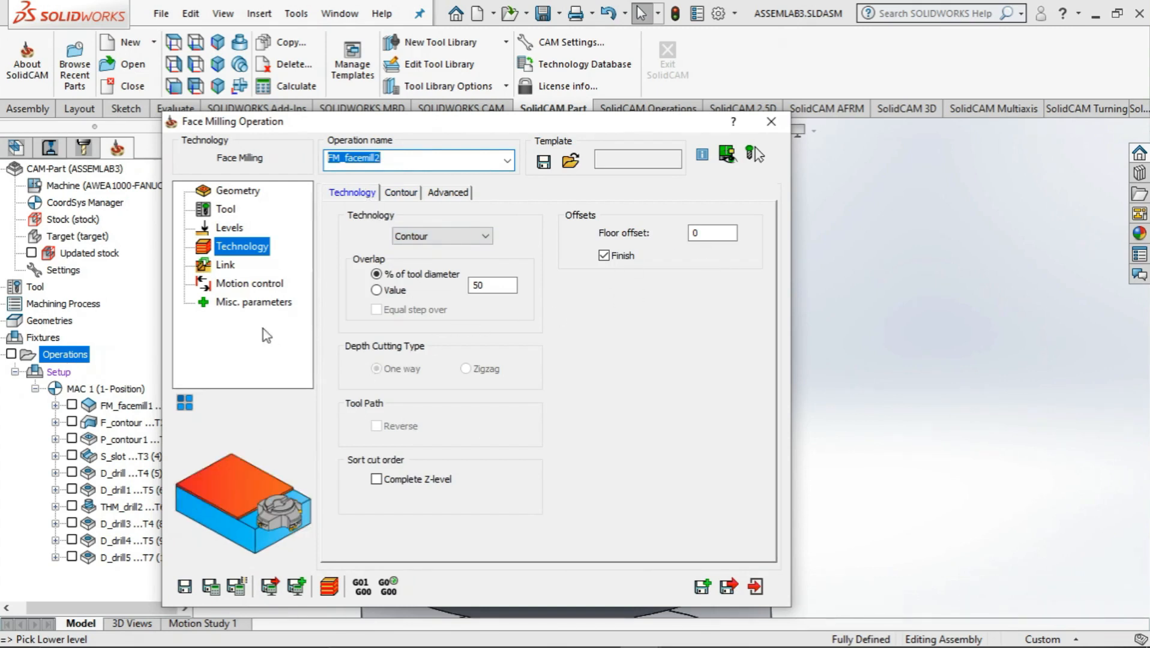
Review the link, motion control and miscellaneous parameters, then calculate FM_facemill2 and run its Host CAD simulation
left_click(224, 265)
left_click(247, 283)
left_click(252, 302)
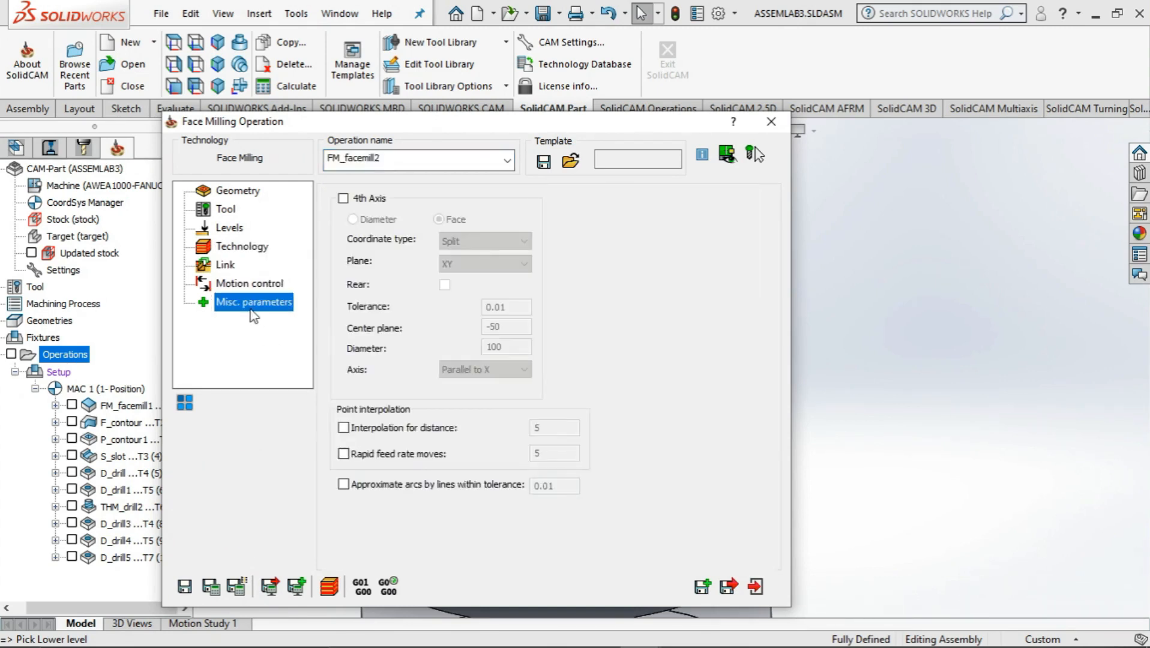
left_click(329, 586)
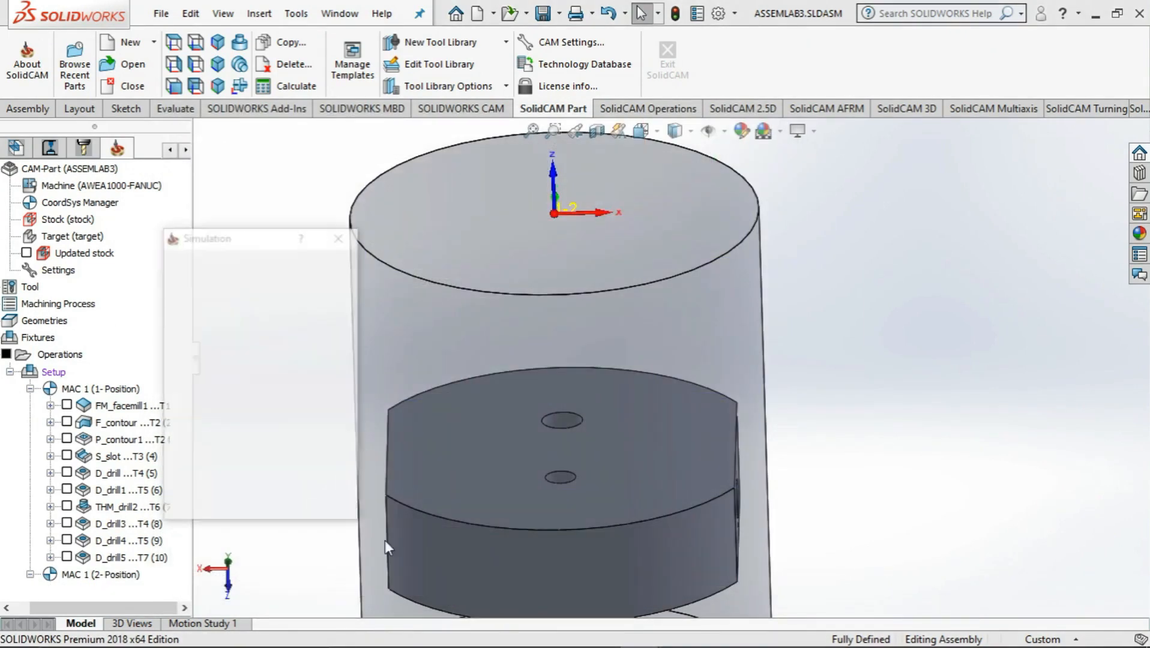
left_click(227, 370)
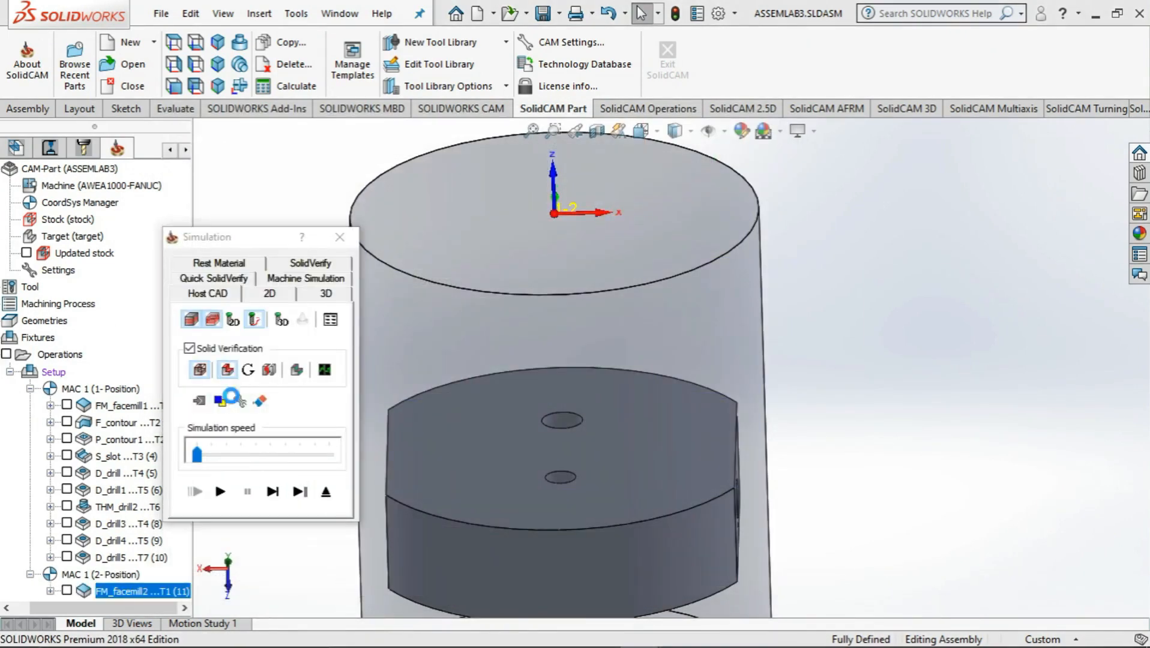
left_click(220, 491)
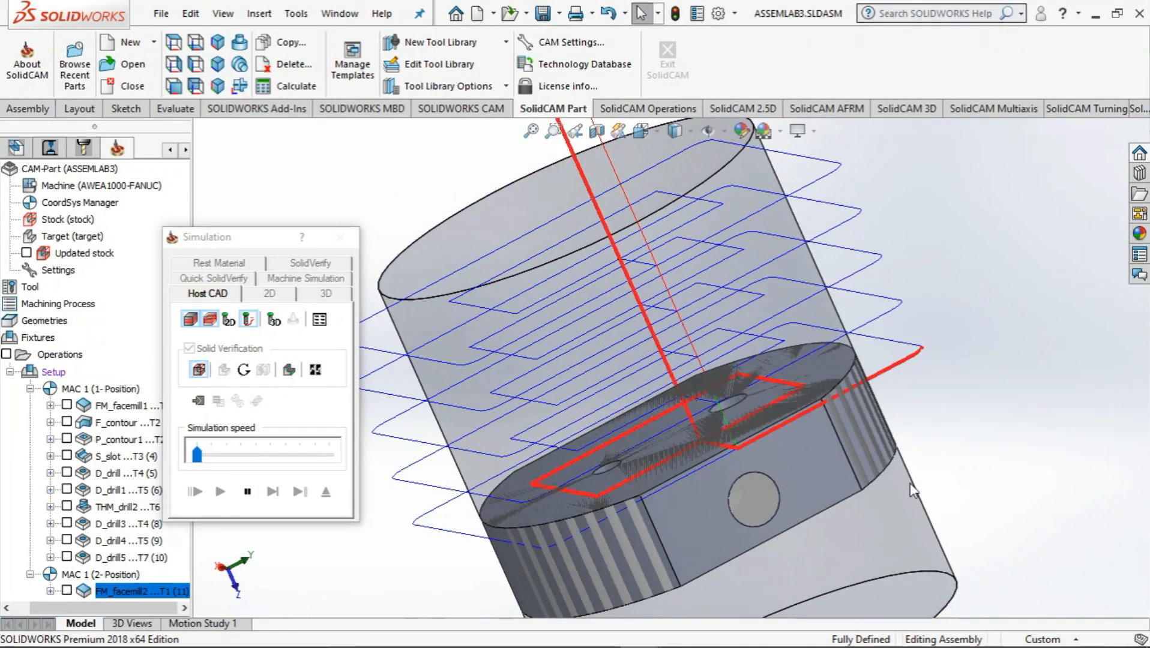
middle_click_drag(1024, 474, 1122, 474)
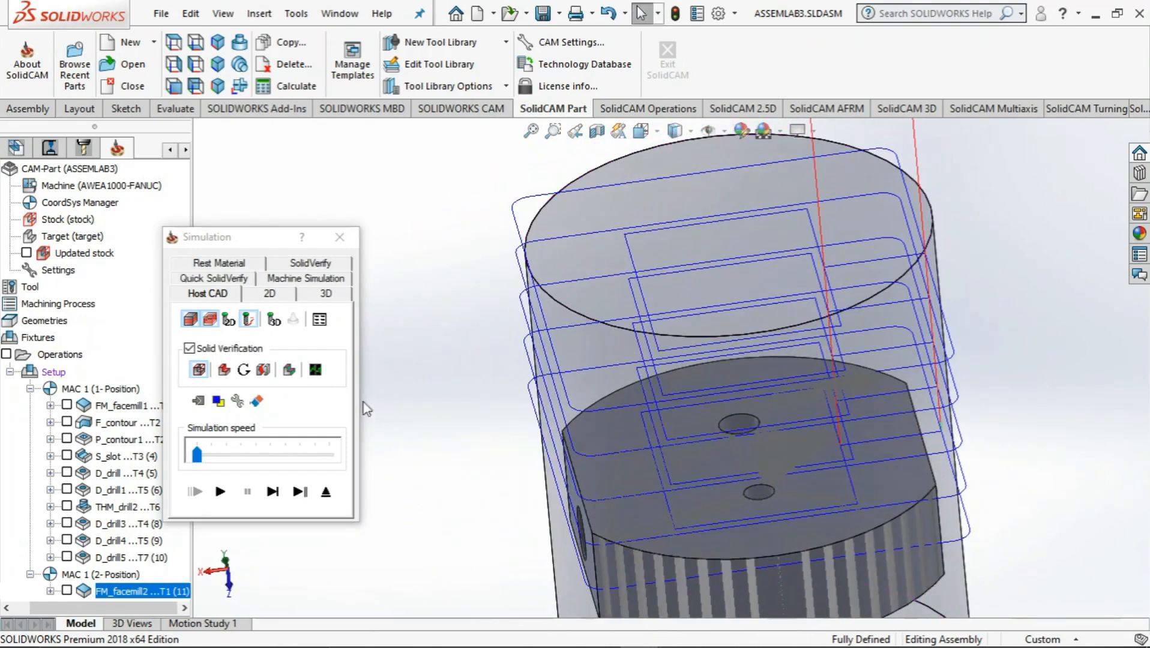
Inspect the rest material after the FM_facemill2 operation, then close the simulation and the operation
left_click(235, 264)
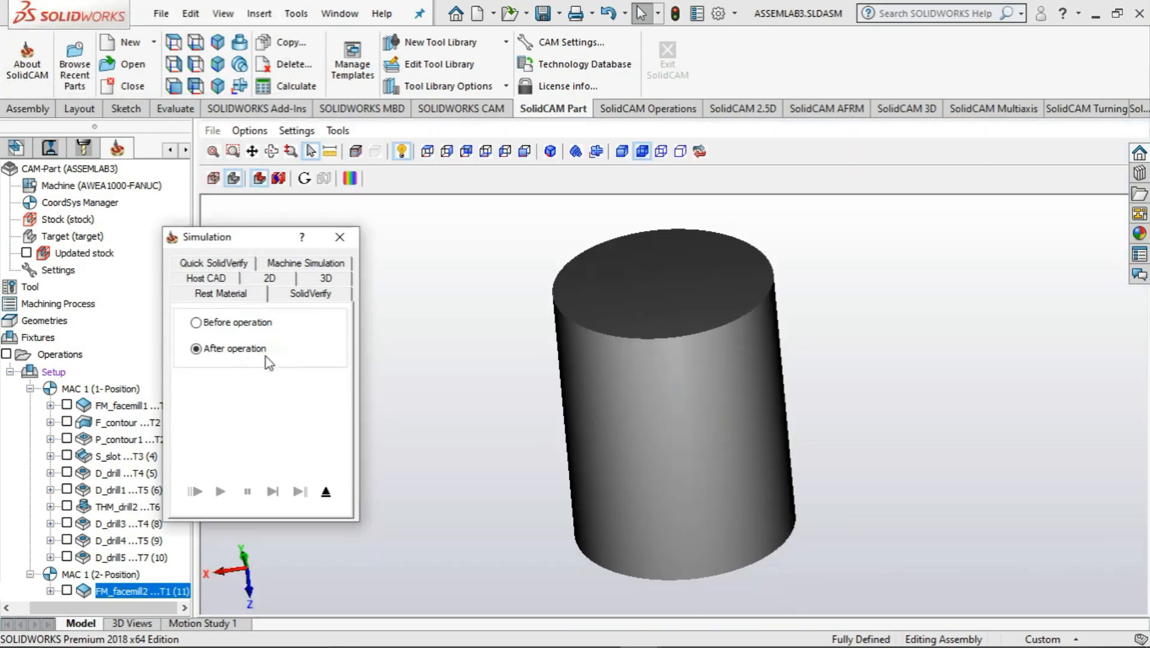
middle_click_drag(534, 418, 634, 436)
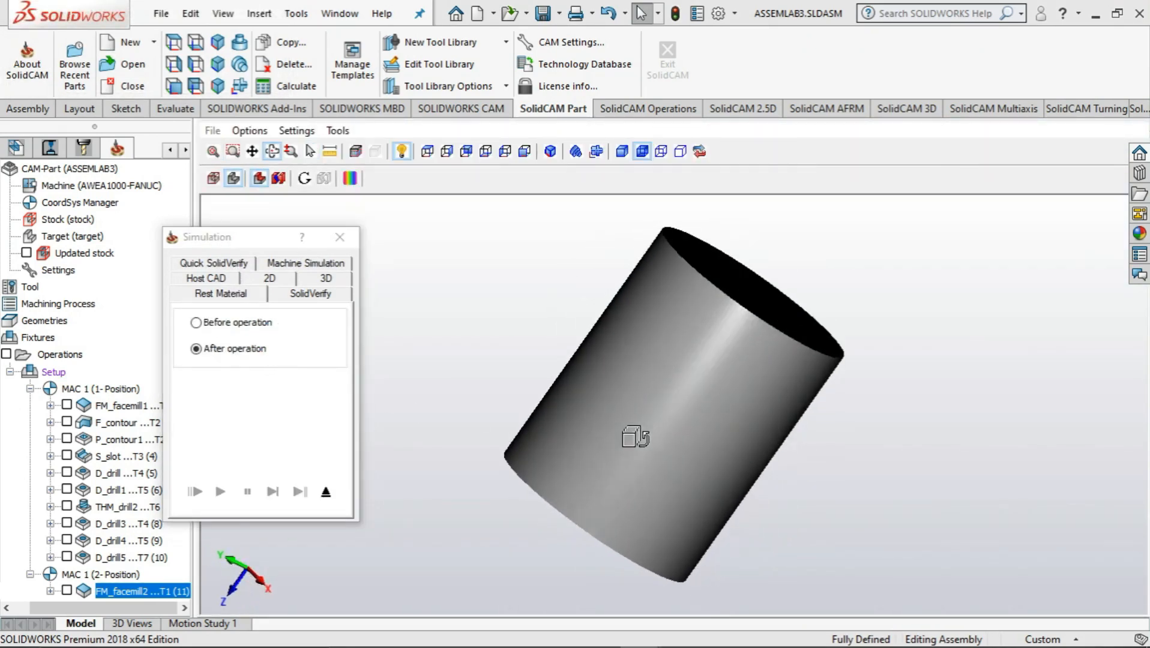
left_click(339, 238)
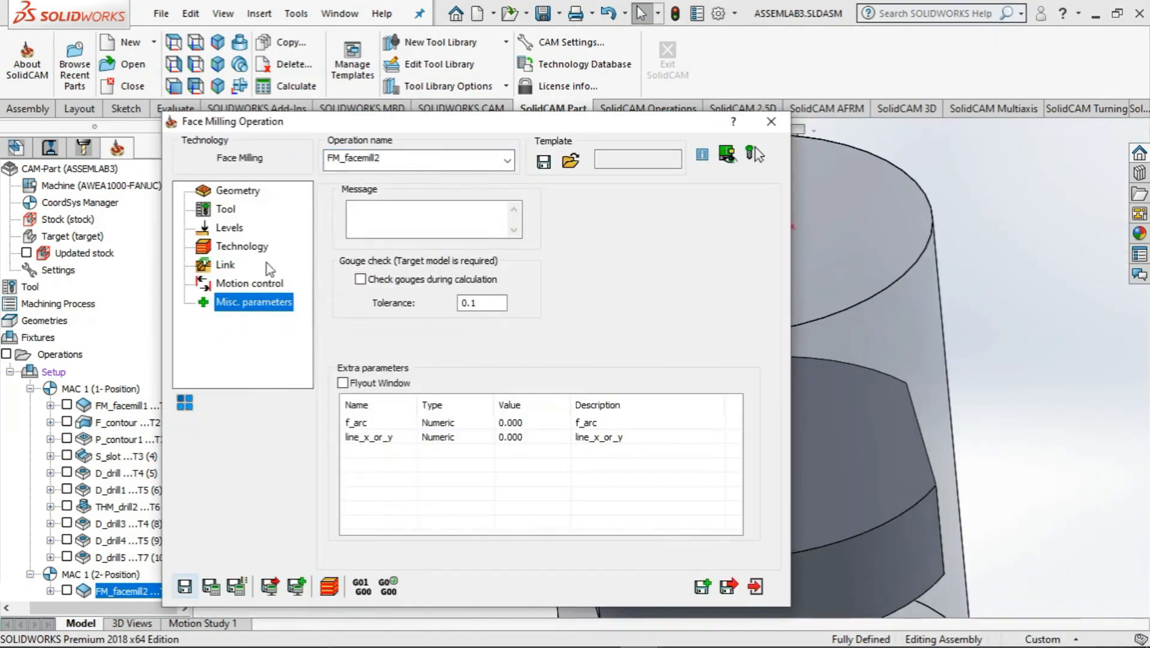
left_click(755, 587)
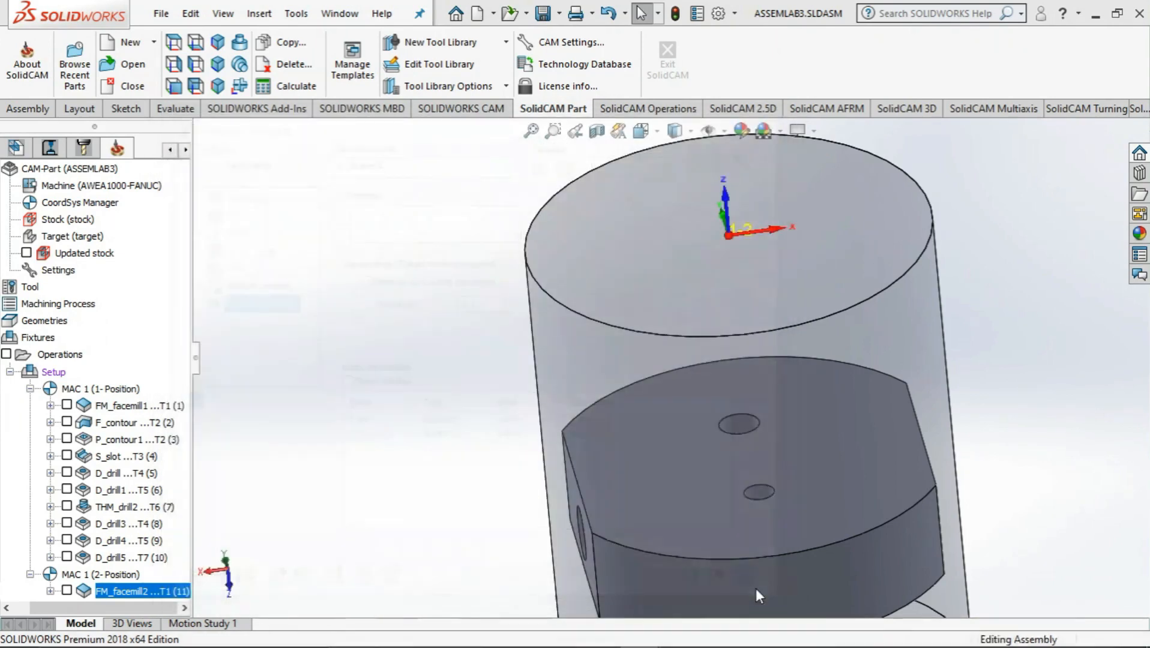
Examine the M12x1.25 tapped holes on the flat sides of the pump body from several angles
middle_click_drag(616, 527, 411, 544)
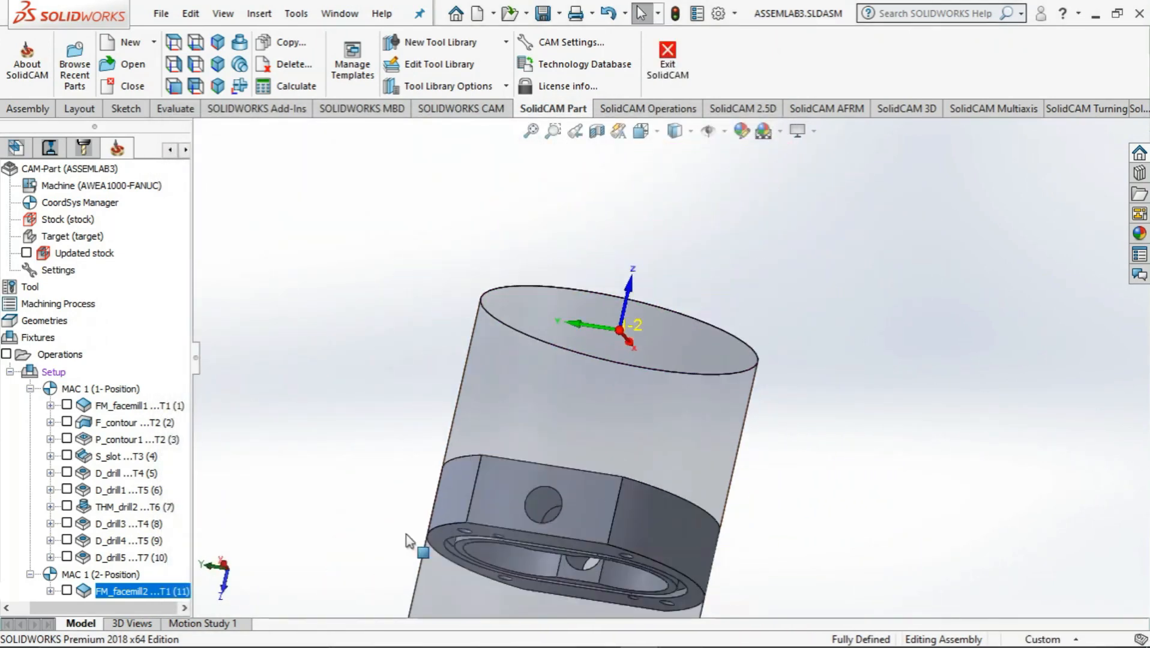
left_click(540, 498)
middle_click_drag(515, 563, 577, 483, "ctrl")
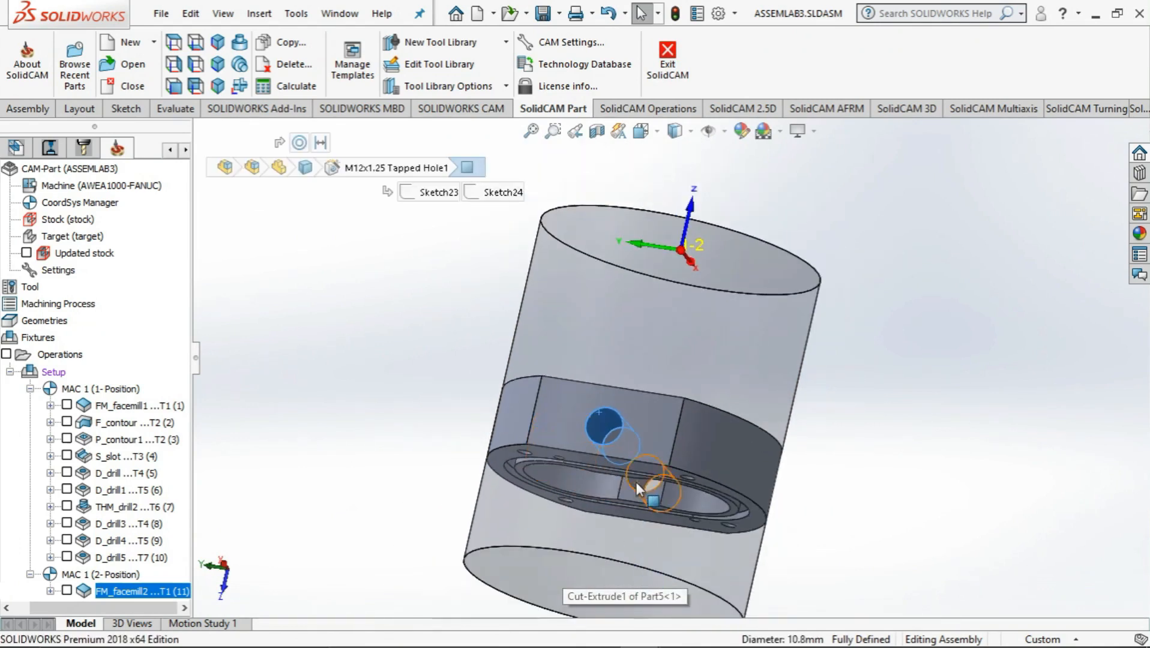
left_click(635, 481)
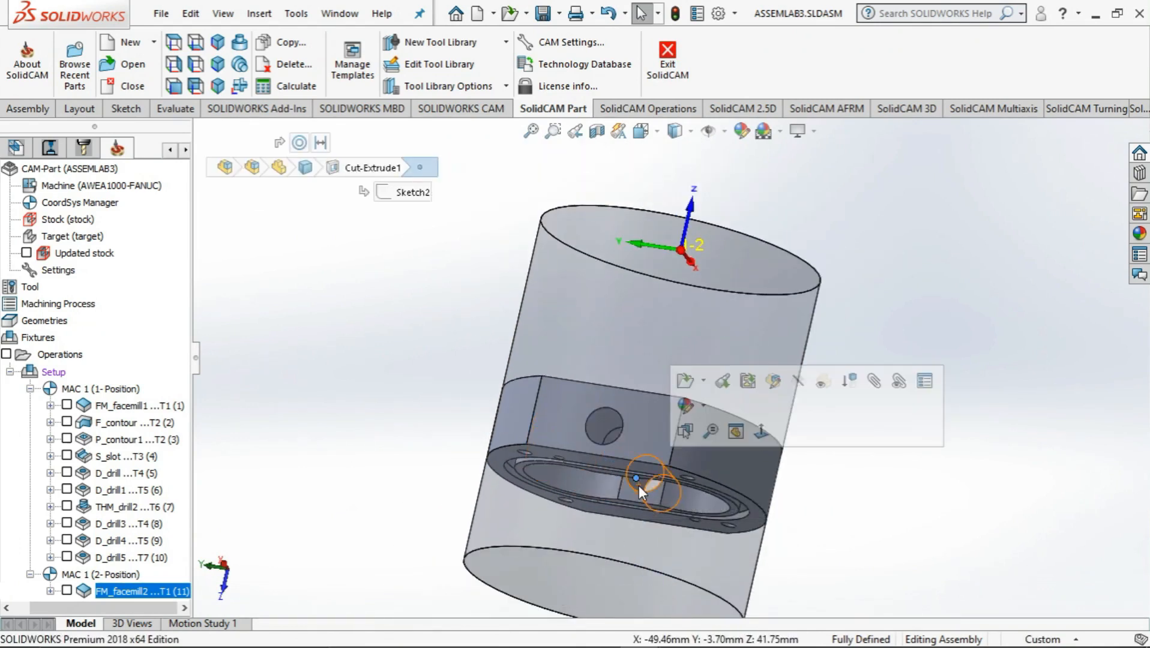
left_click(638, 484)
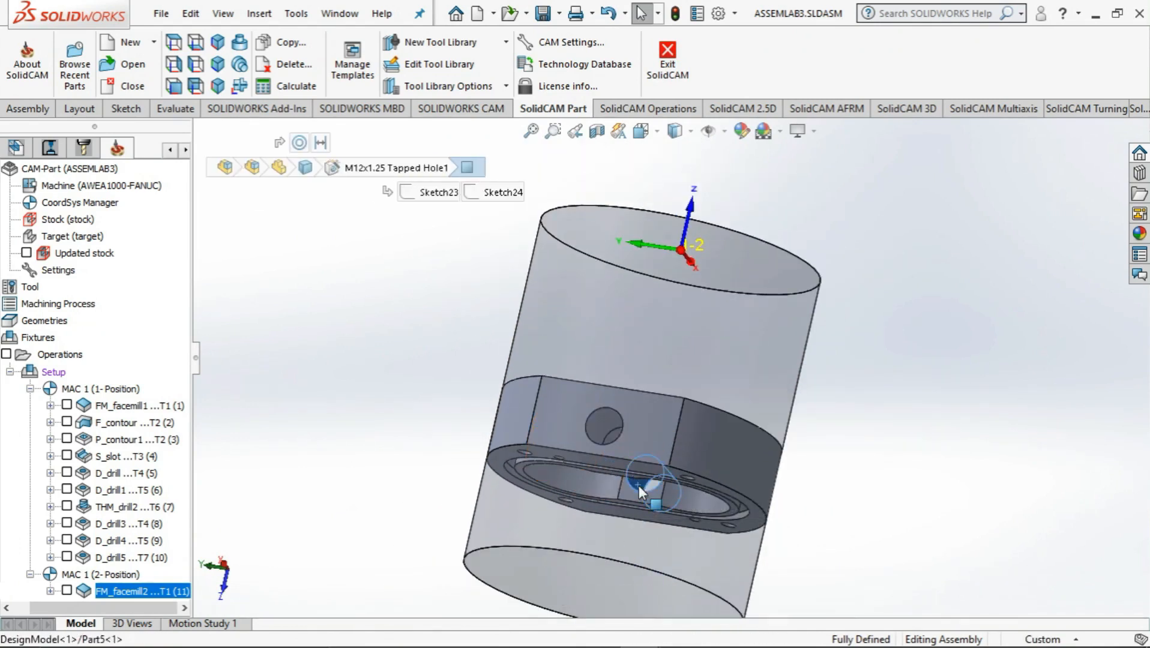
left_click(297, 452)
middle_click_drag(410, 441, 441, 437)
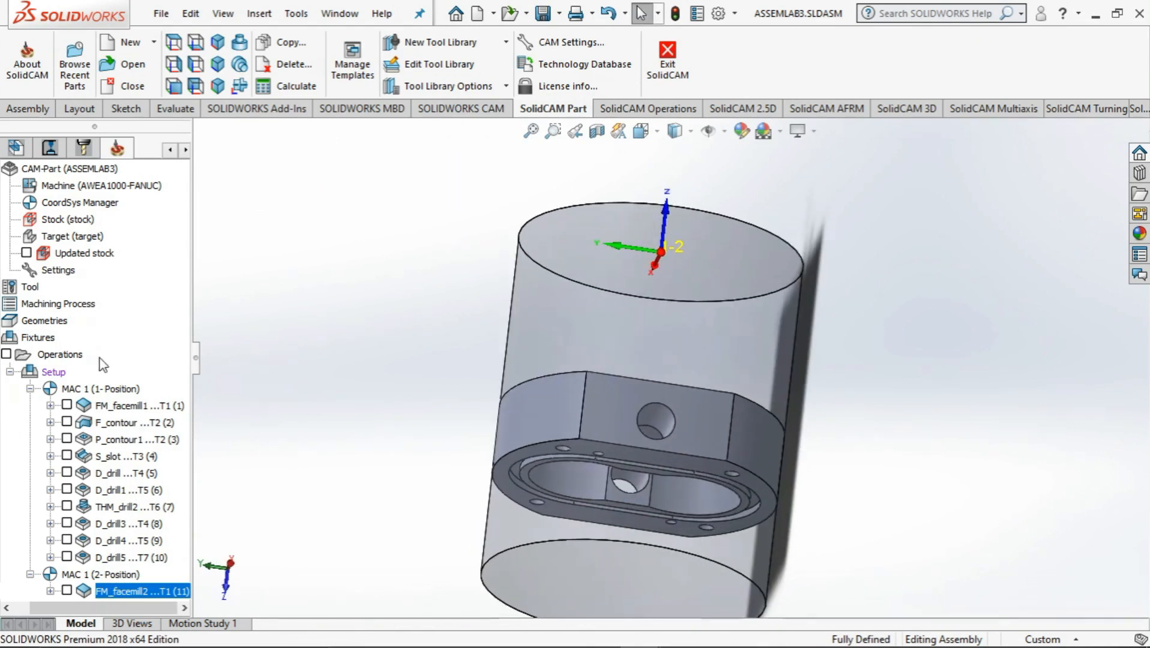
middle_click_drag(375, 363, 454, 433)
middle_click_drag(467, 430, 470, 430)
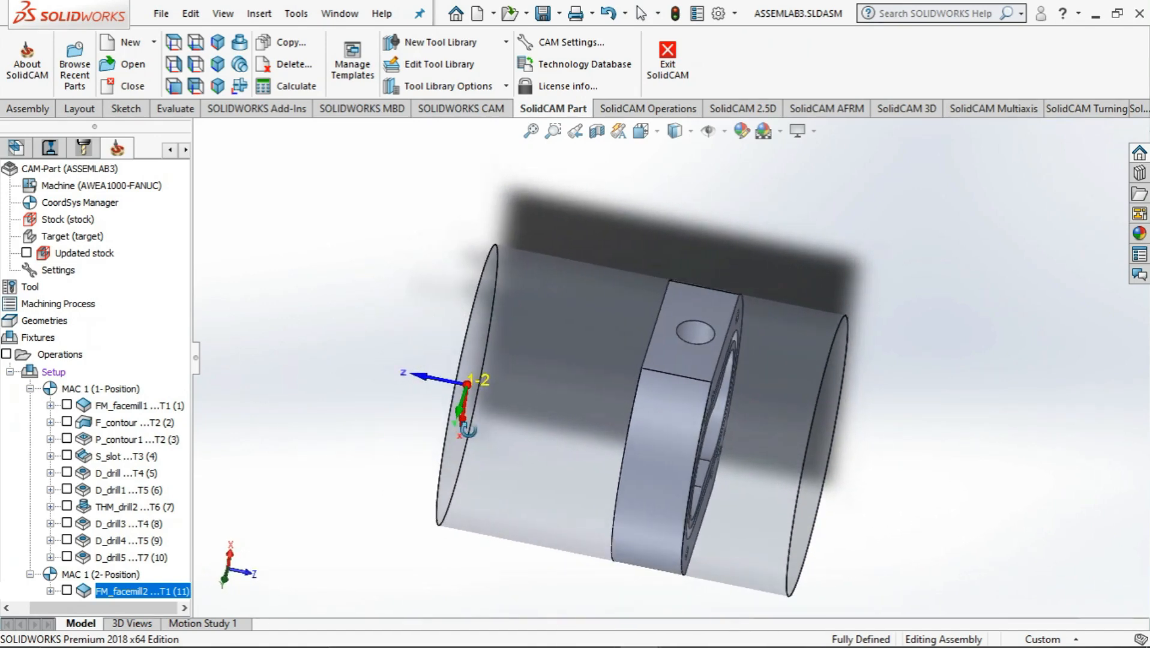
Add a 2D drilling operation to the setup
right_click(46, 358)
mouse_move(192, 230)
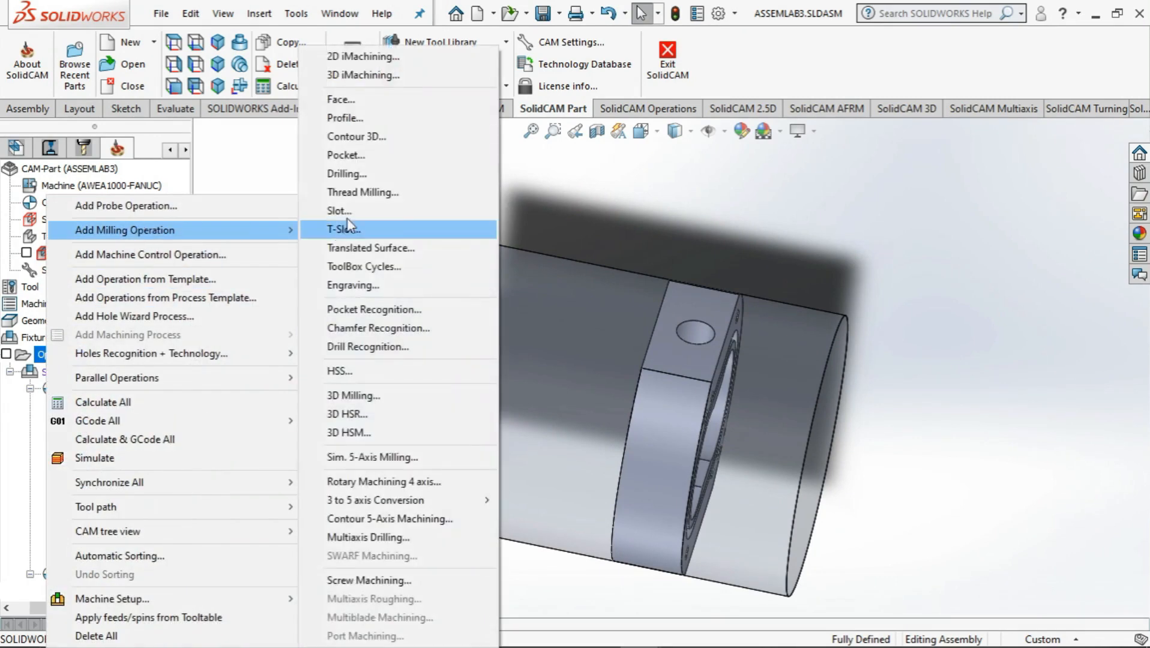
left_click(363, 174)
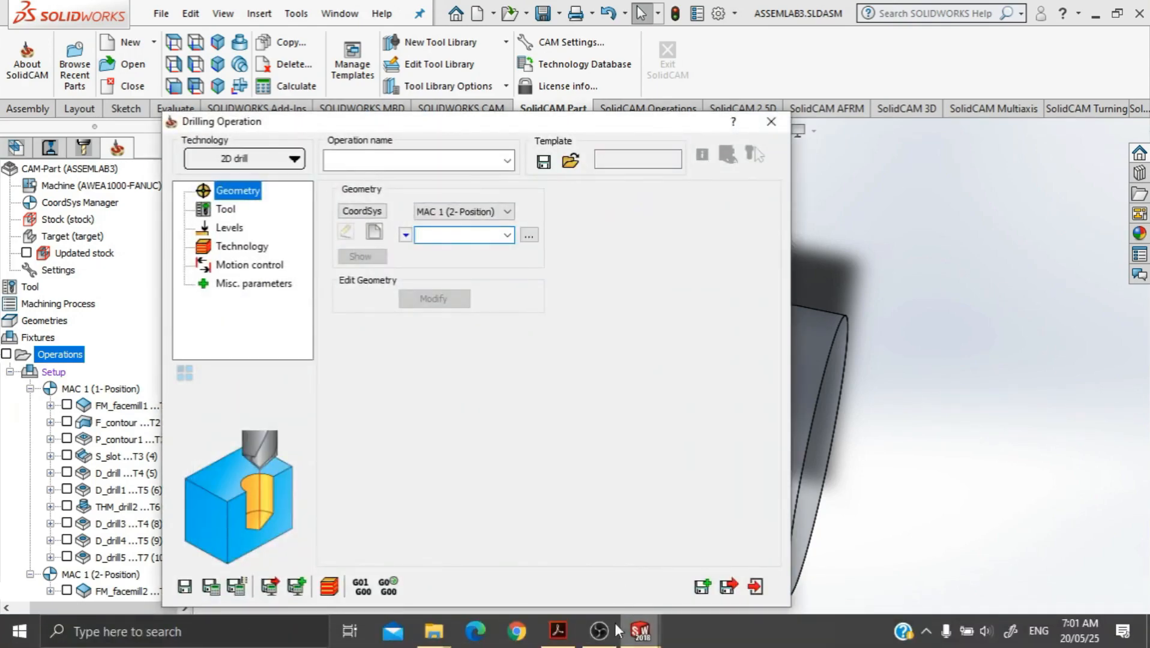
left_click(598, 631)
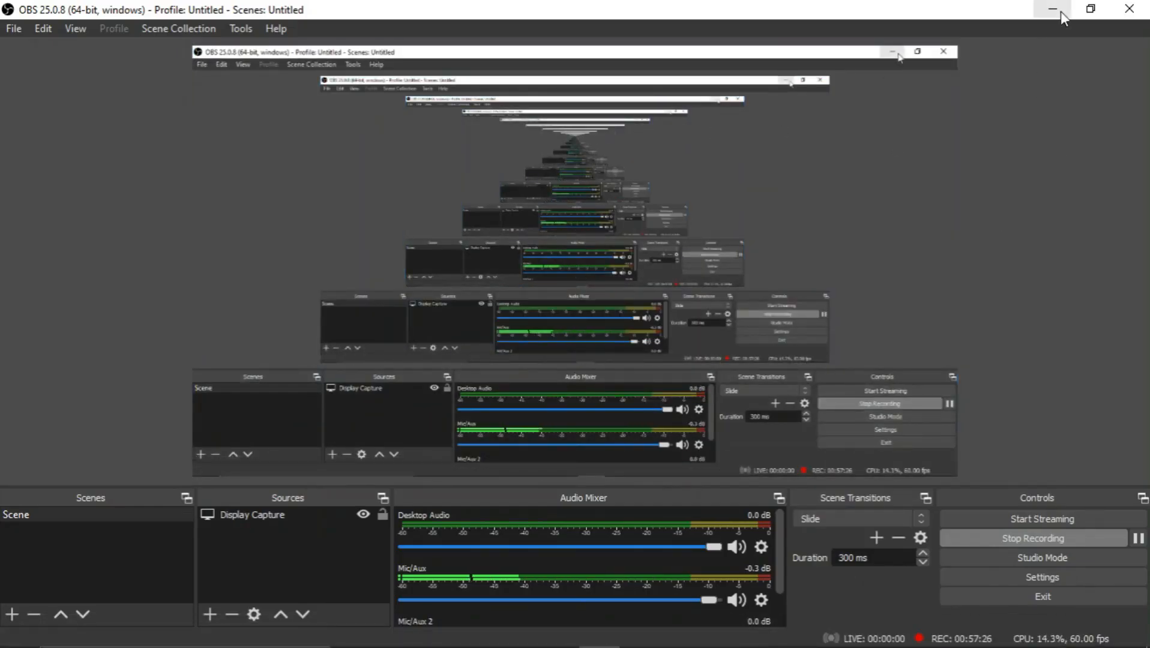
left_click(1052, 9)
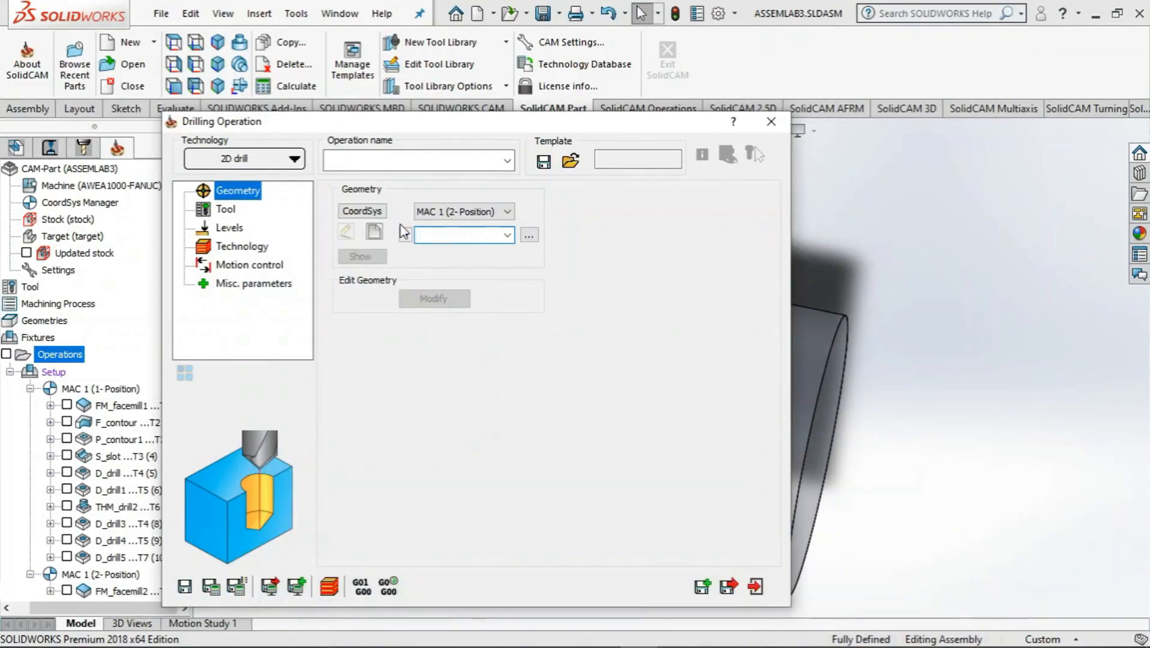
Add a third coordinate position to MAC 1 on the flat side face of the pump body containing the large tapped hole
left_click(362, 211)
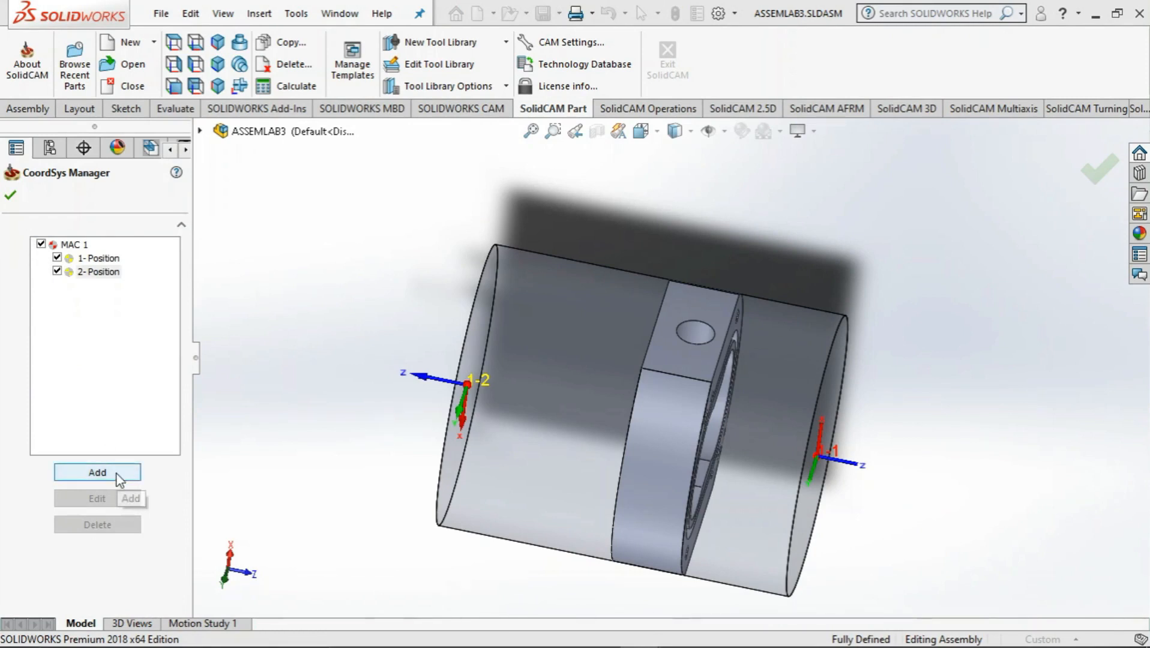
left_click(97, 474)
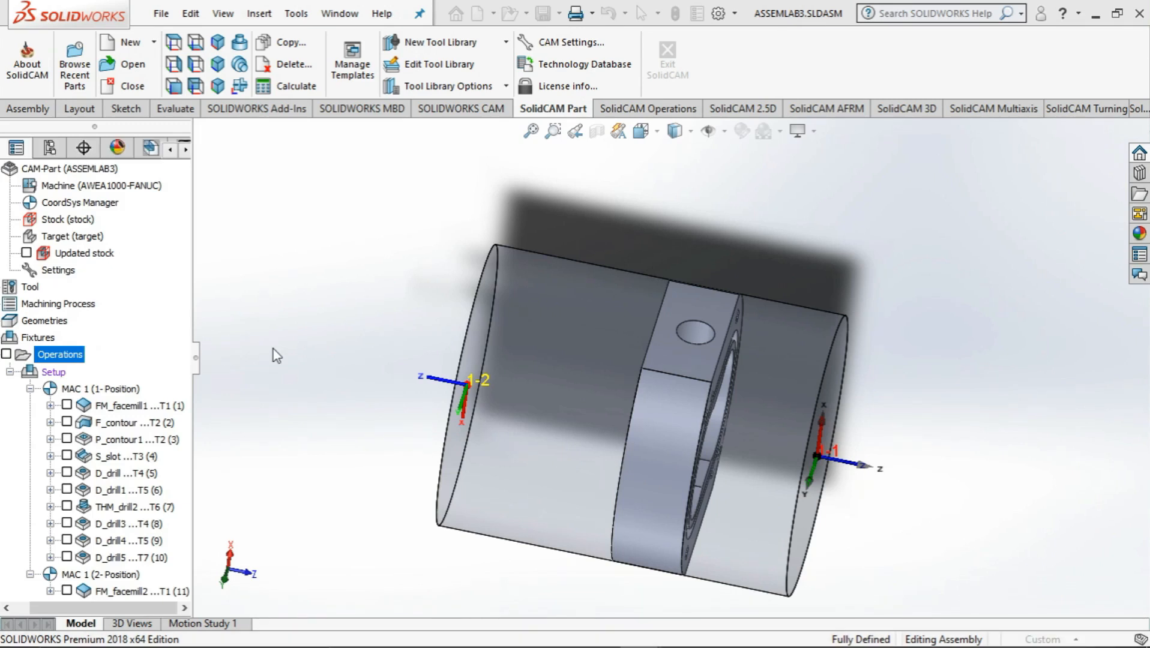
left_click(685, 366)
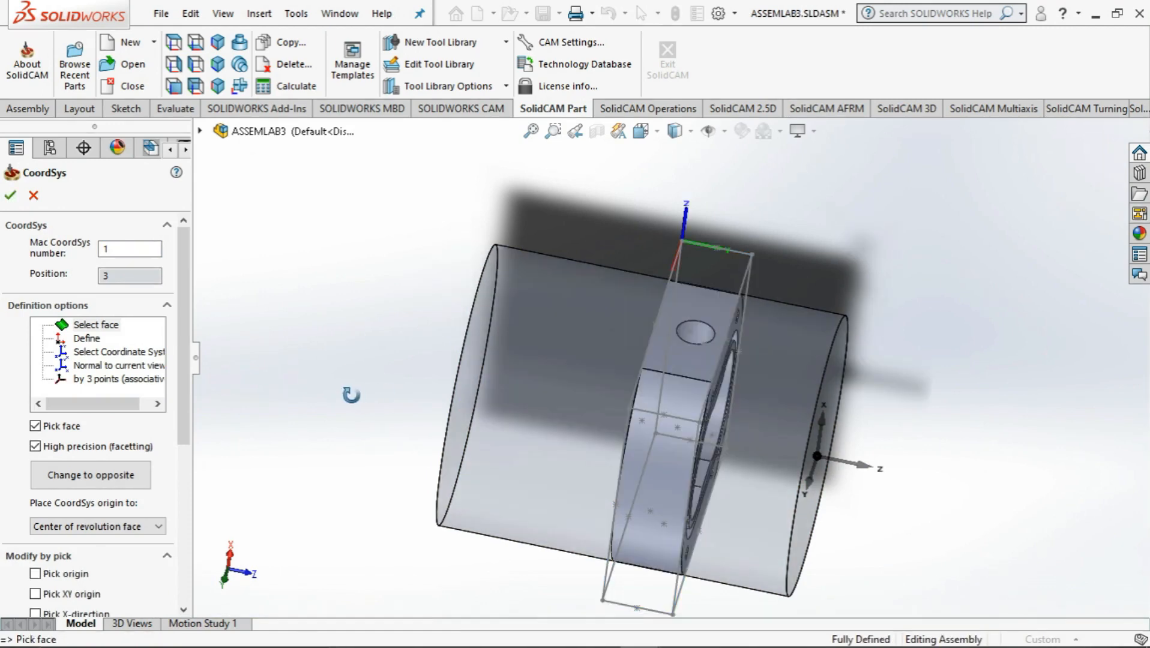
middle_click_drag(388, 395, 221, 591)
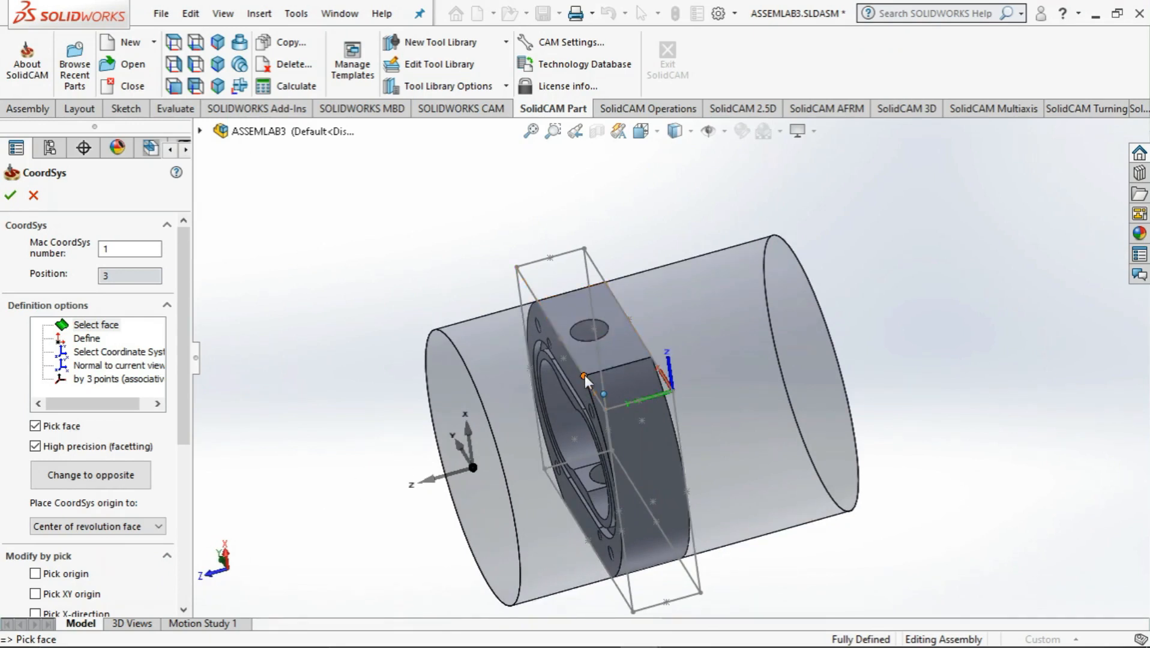
Move the new position's origin to the flat face's corner, flip it around Z, and accept the coordinate system data
left_click_drag(183, 420, 182, 526)
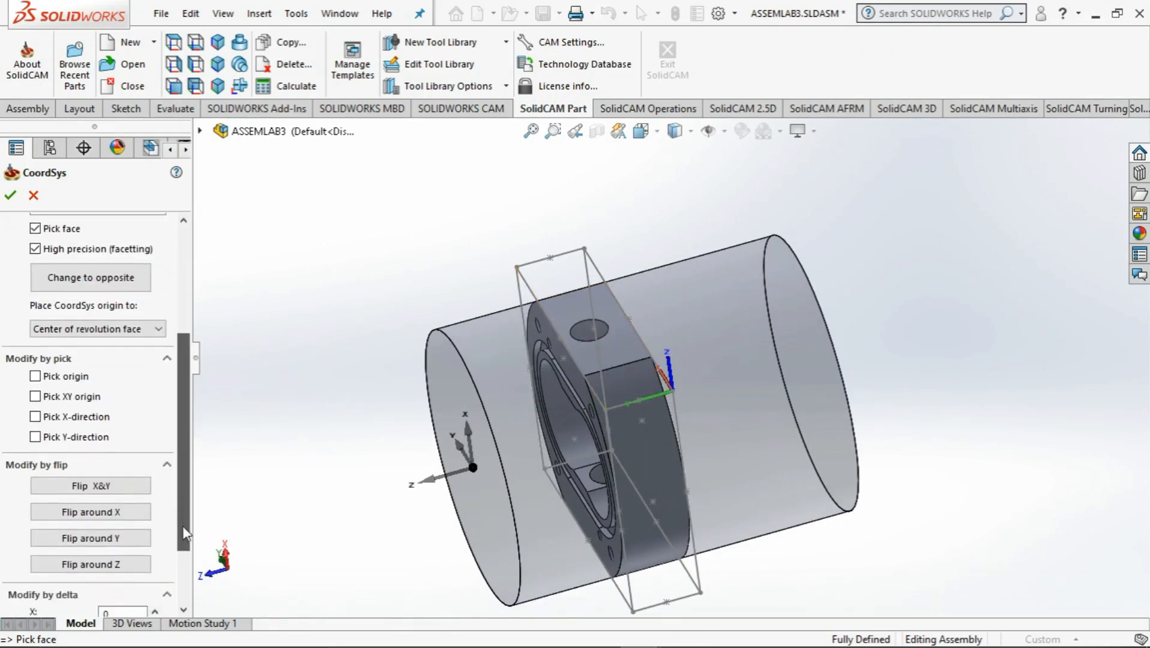
left_click(48, 377)
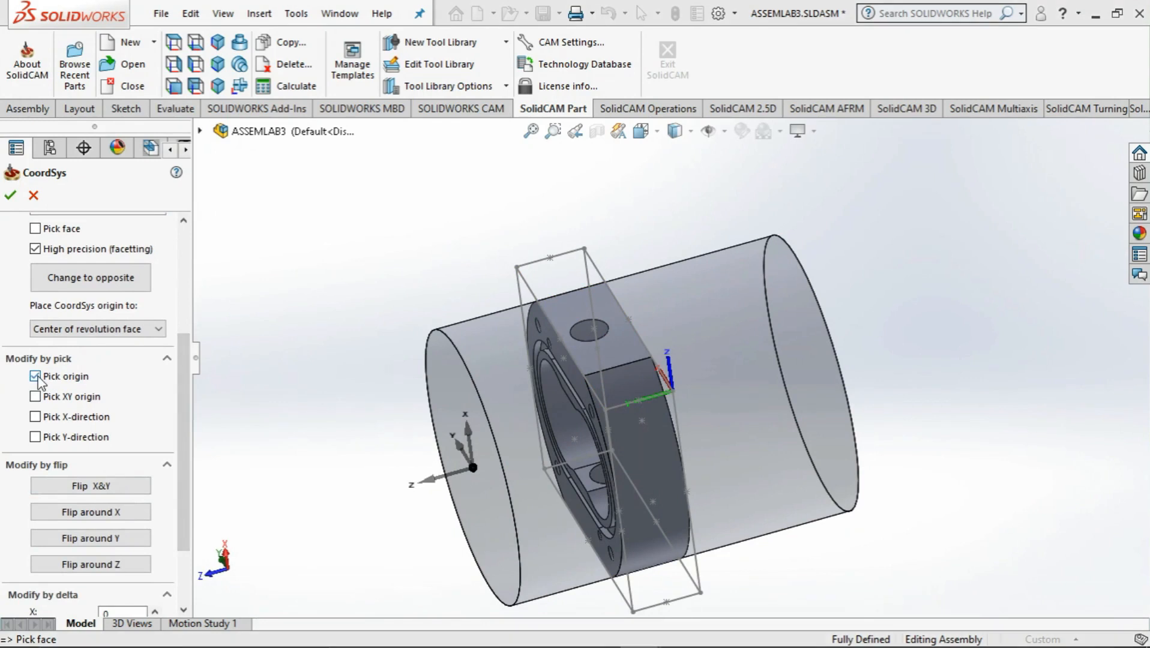
left_click(582, 374)
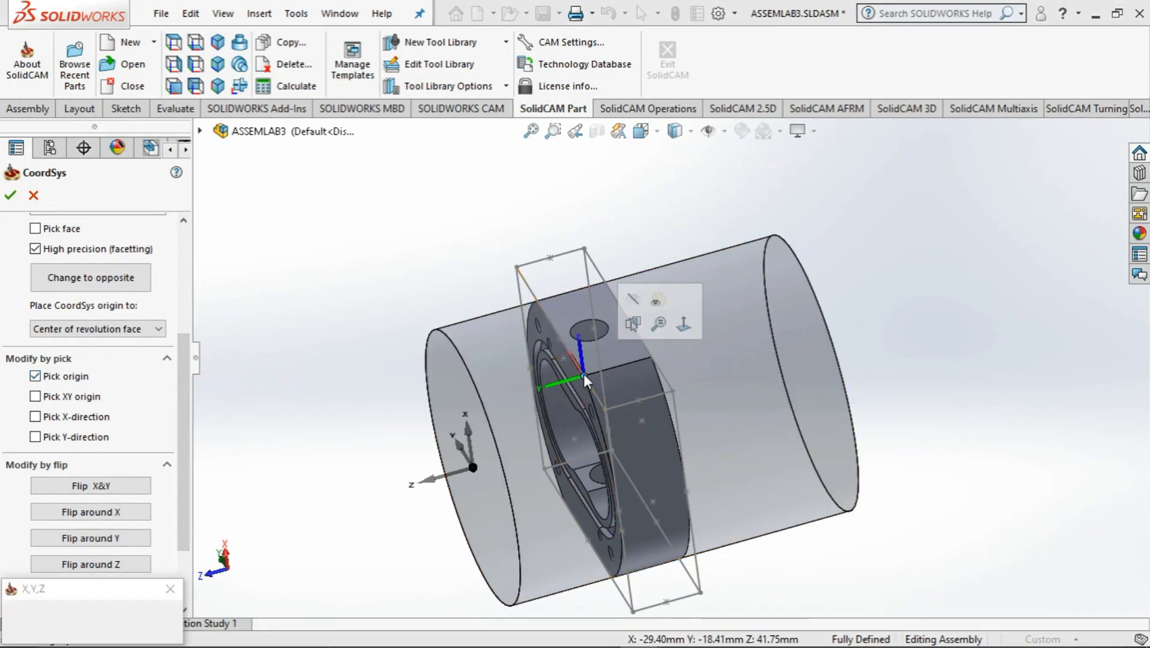
left_click(97, 565)
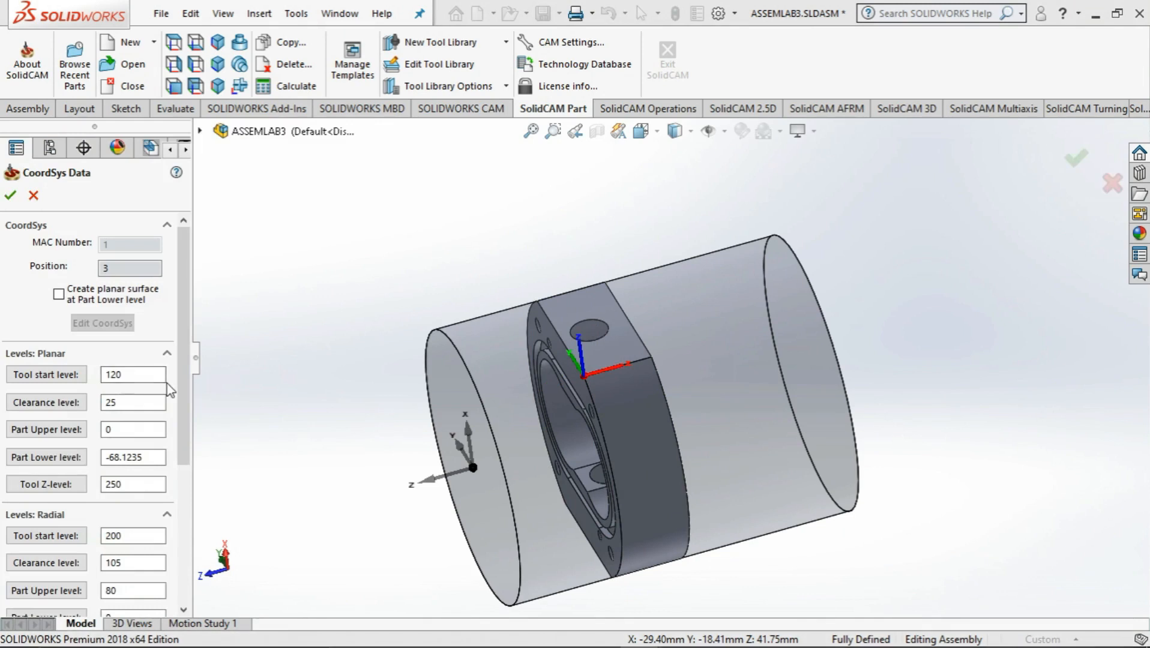
left_click(10, 197)
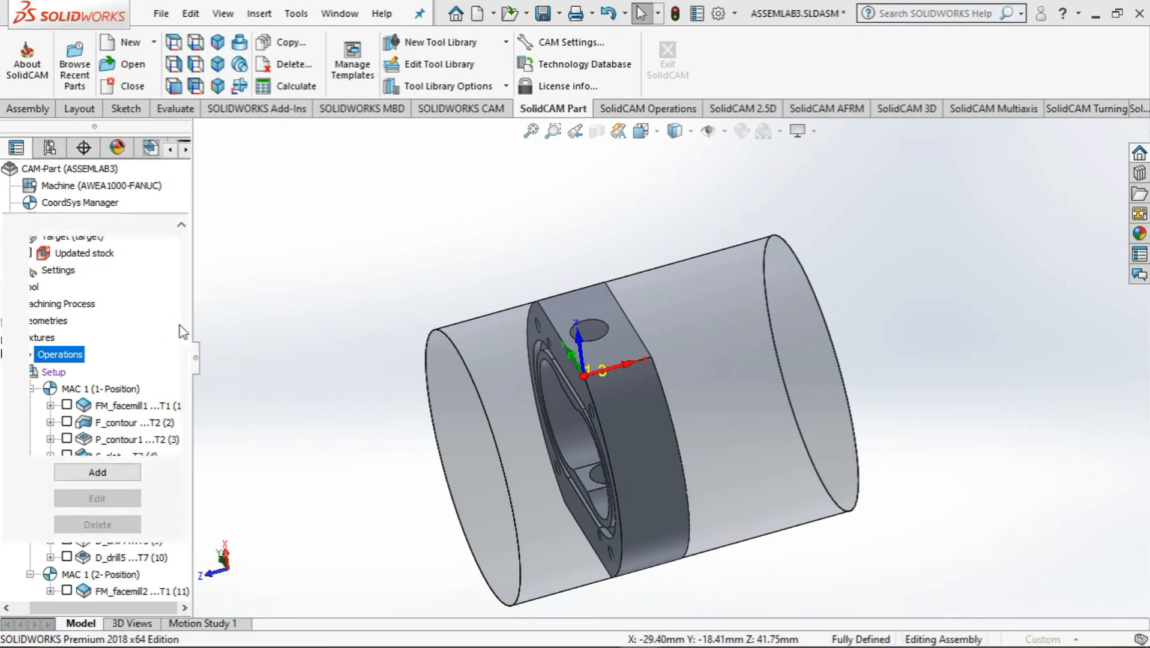
left_click(12, 196)
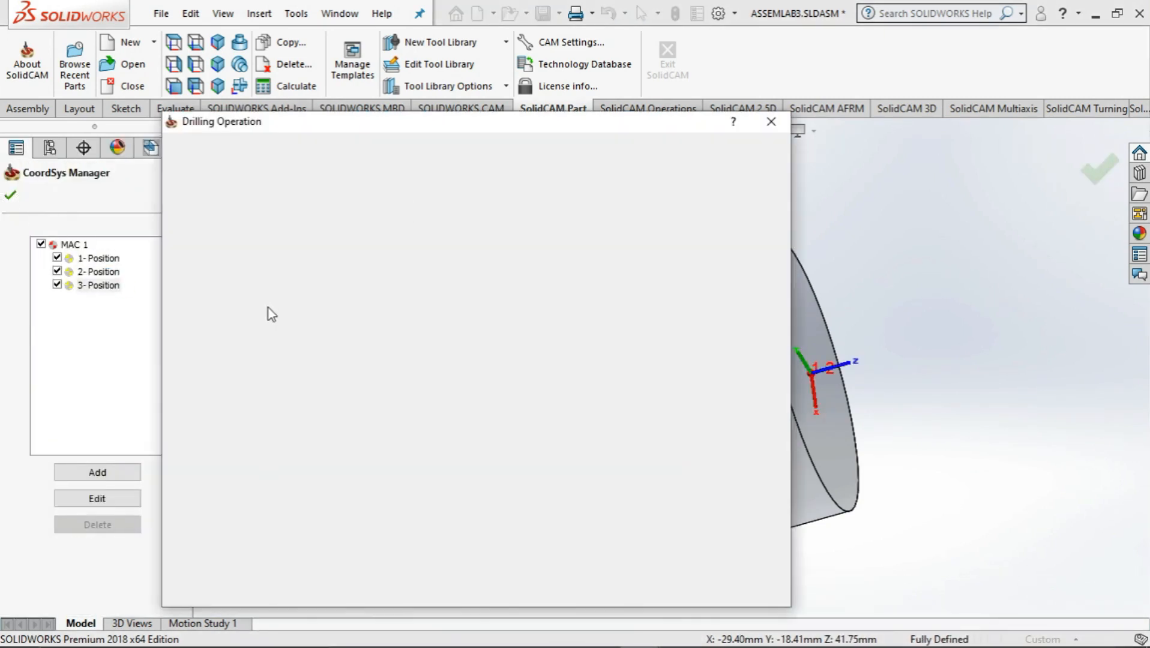
Define the drill geometry from the large hole on the flat side face, keeping the name drill6
left_click(373, 234)
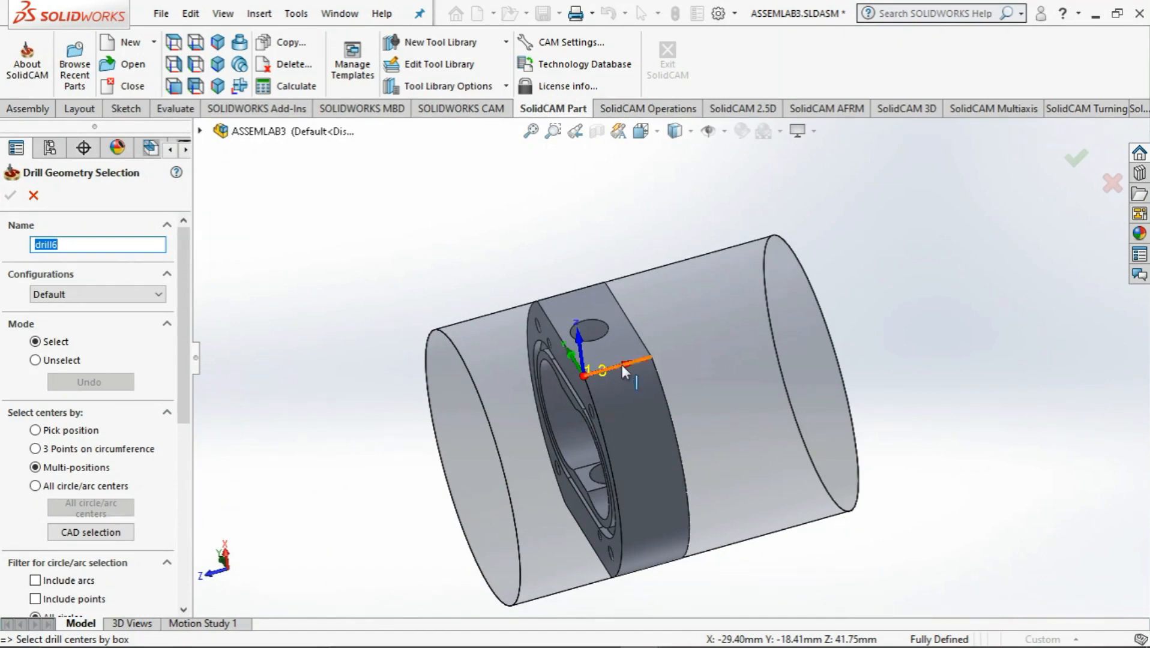
left_click(600, 336)
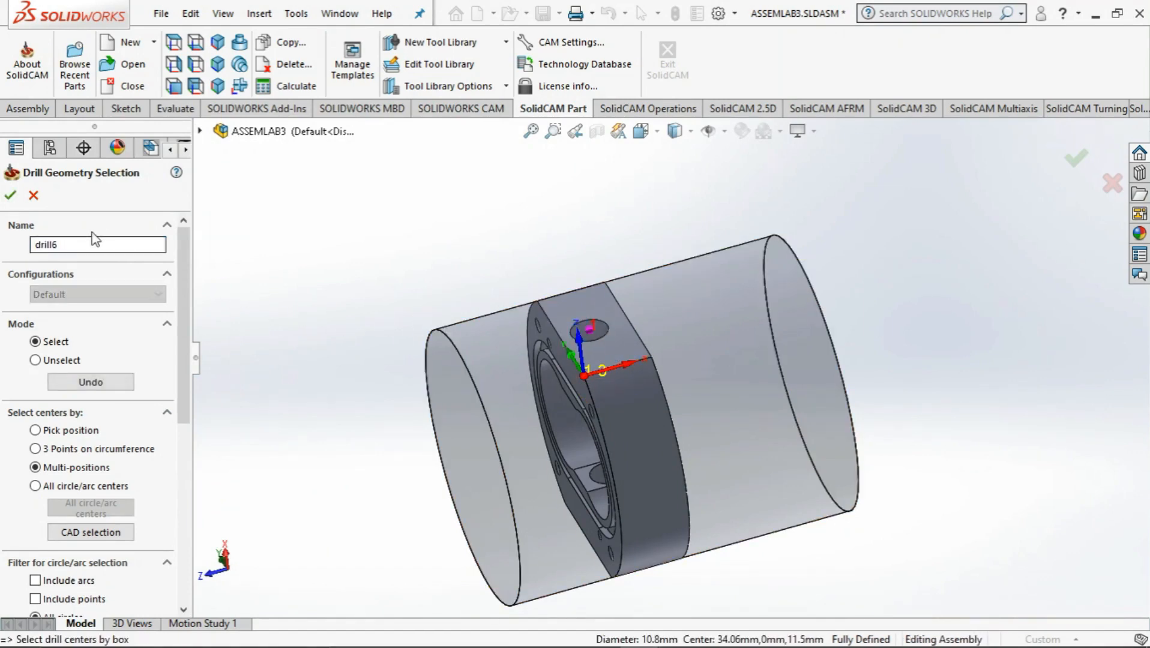
left_click(12, 197)
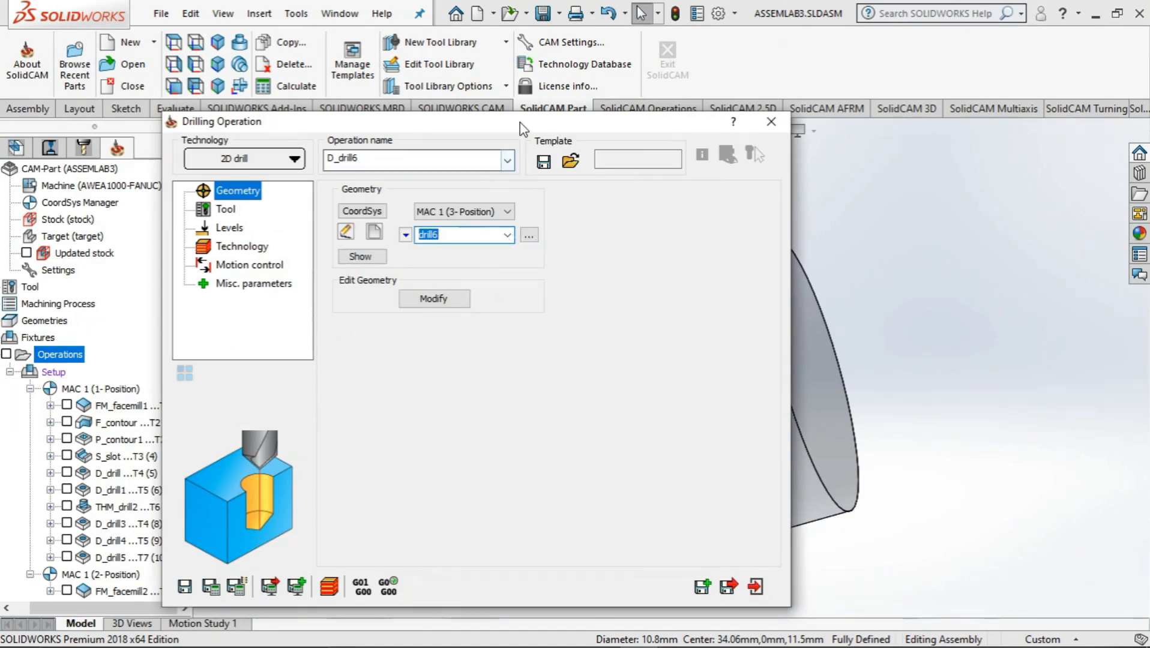
mouse_move(527, 125)
left_mouse_down()
mouse_move(254, 132)
mouse_move(288, 168)
mouse_move(500, 120)
mouse_move(509, 135)
left_mouse_up()
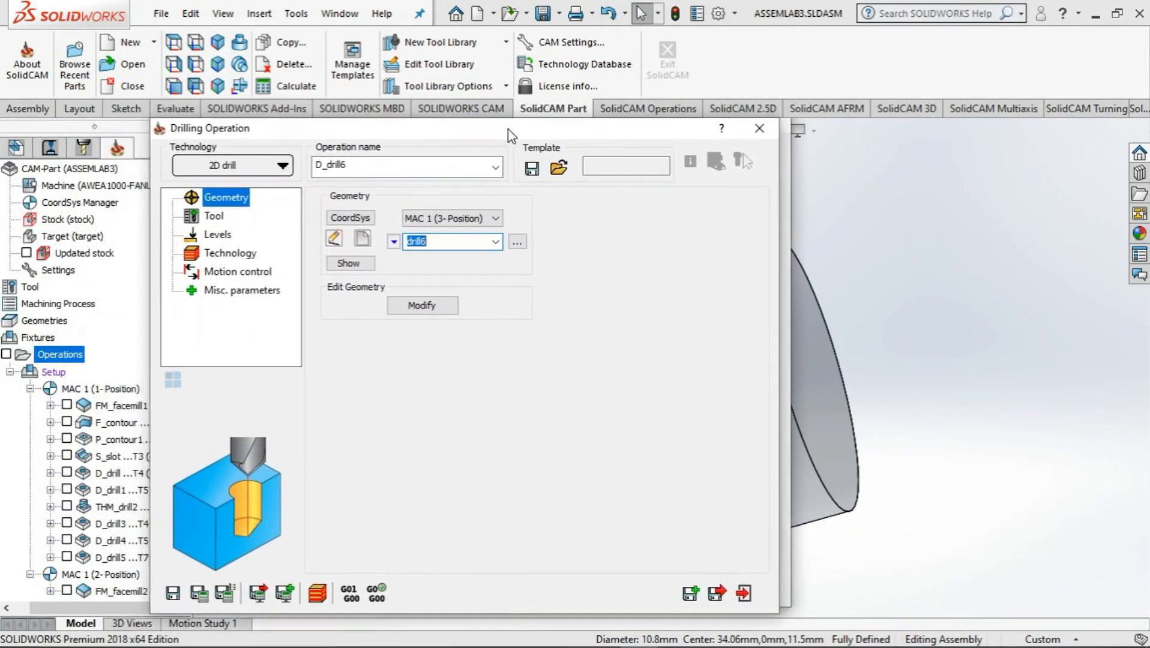
left_click(843, 488)
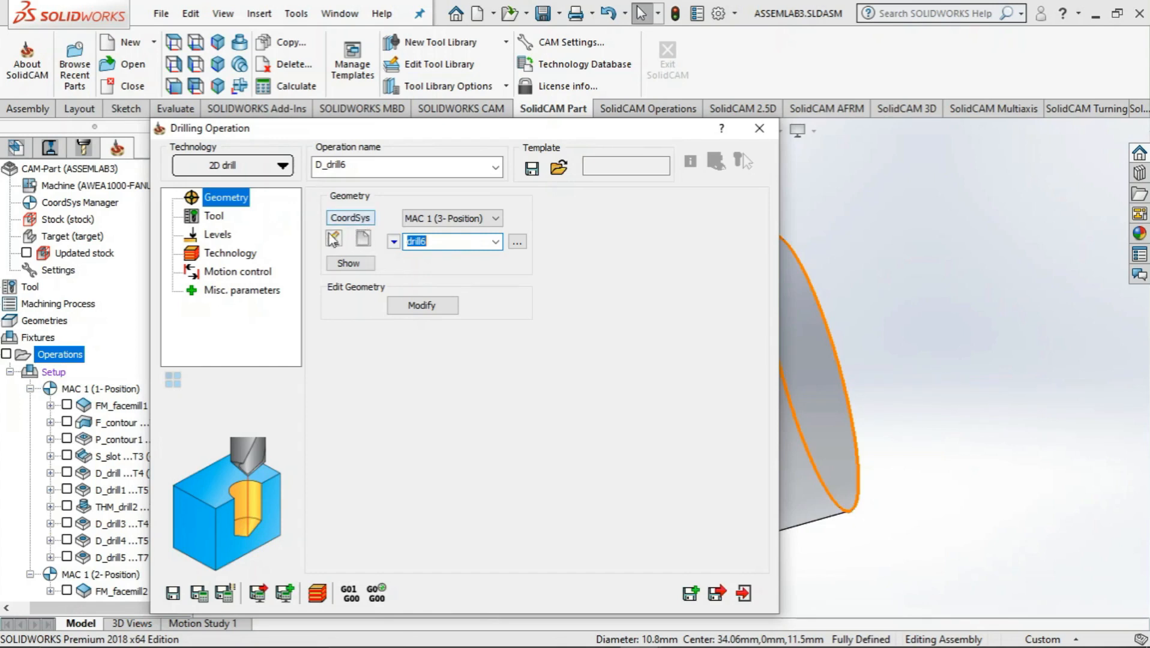
Assign tool 7, the 8 mm drill with a 118° angle, to the D_drill6 operation
left_click(214, 218)
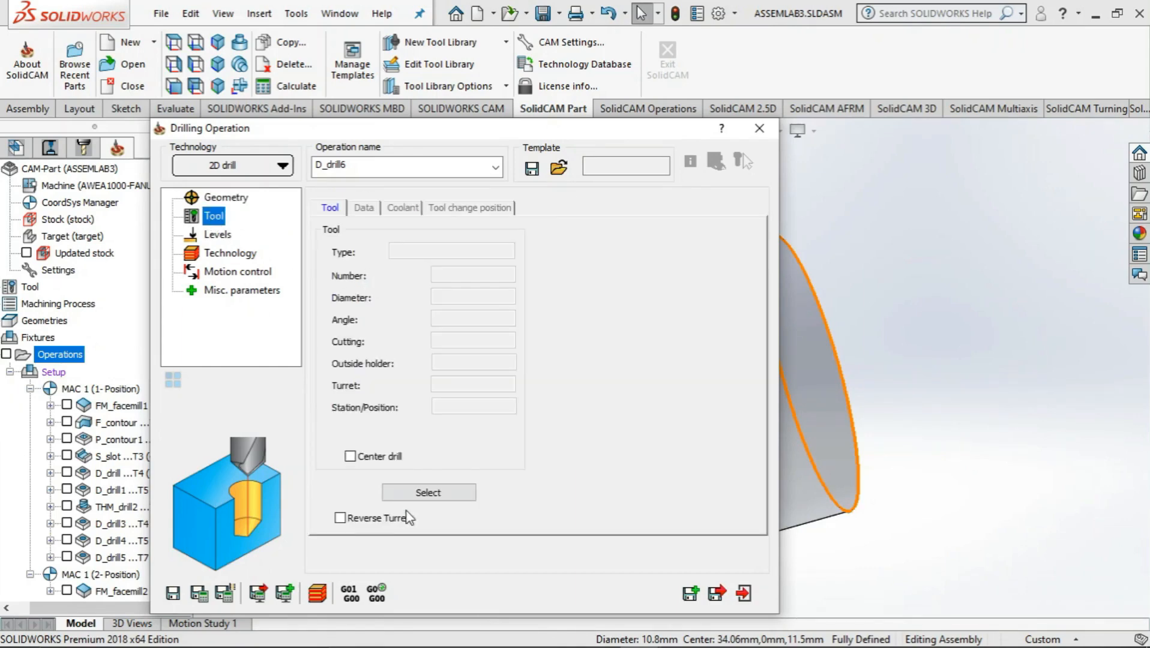
left_click(425, 493)
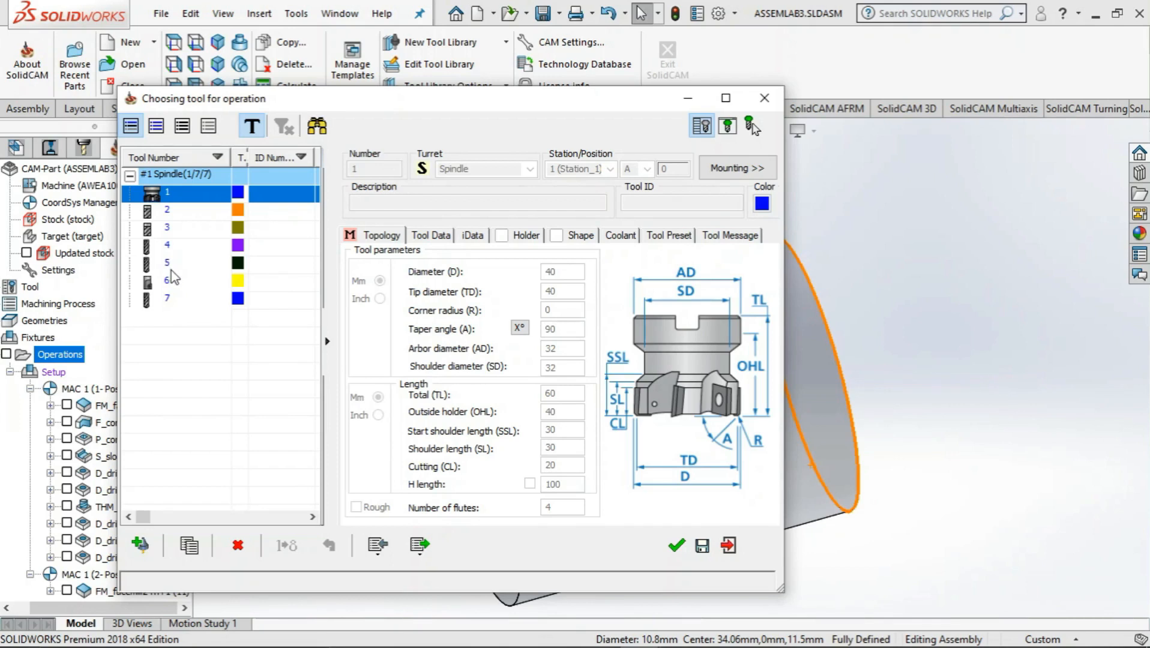
left_click(171, 303)
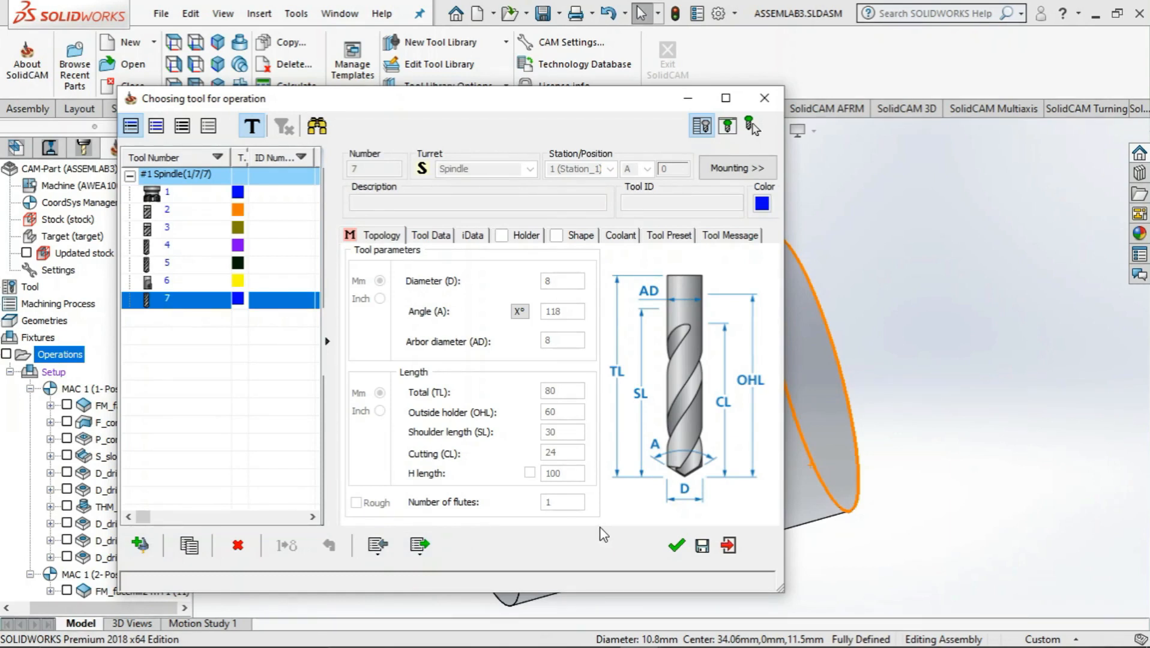
left_click(676, 546)
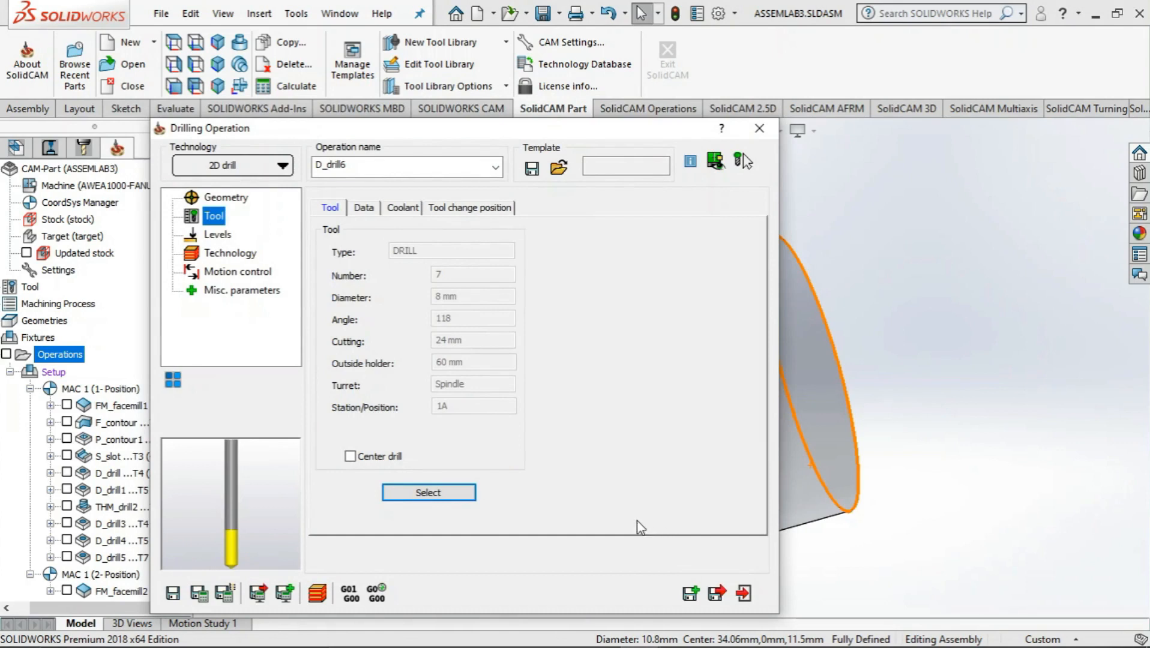
Set the drilling upper level to Z 0 by picking the flat side face around the hole
left_click(216, 237)
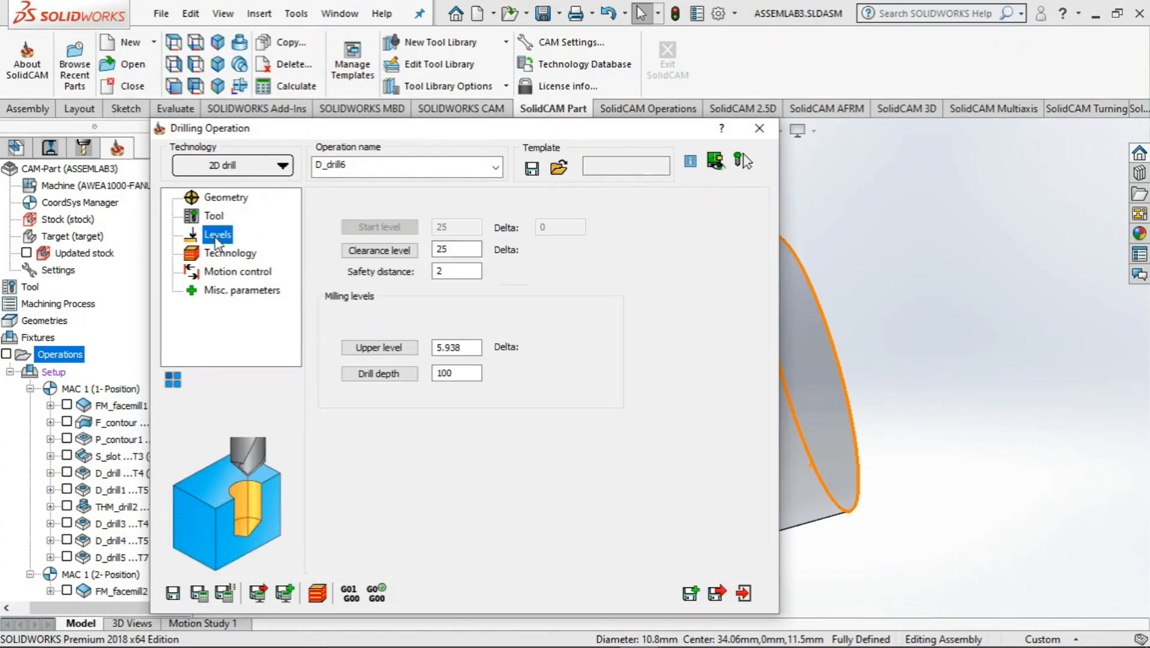
left_click(387, 353)
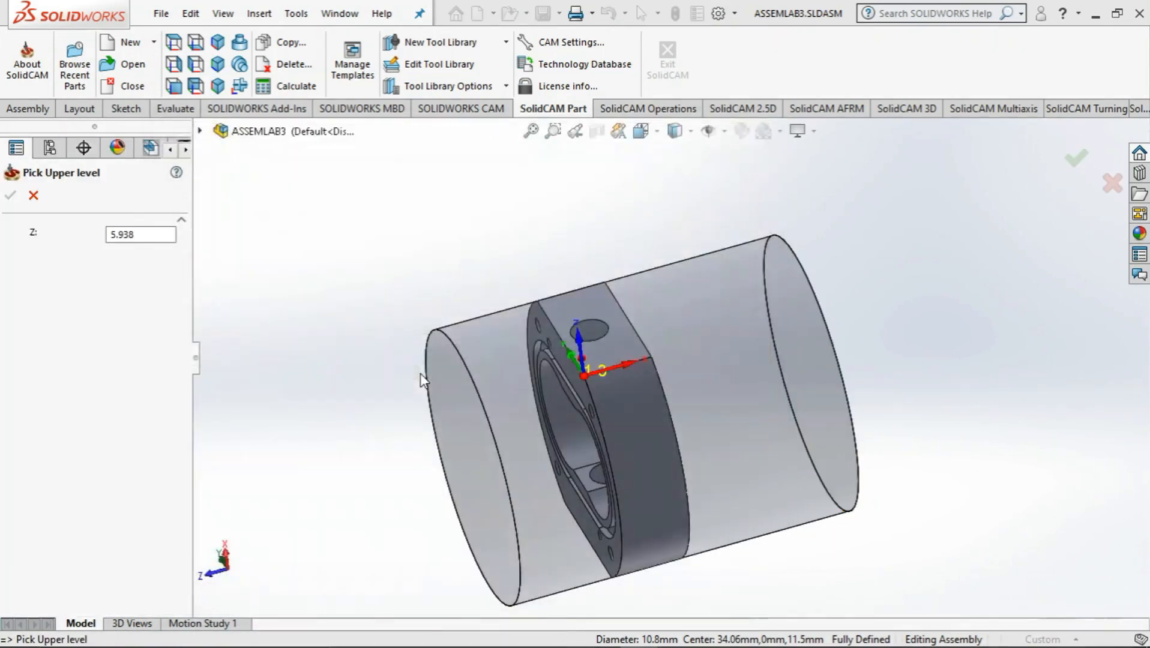
left_click(619, 342)
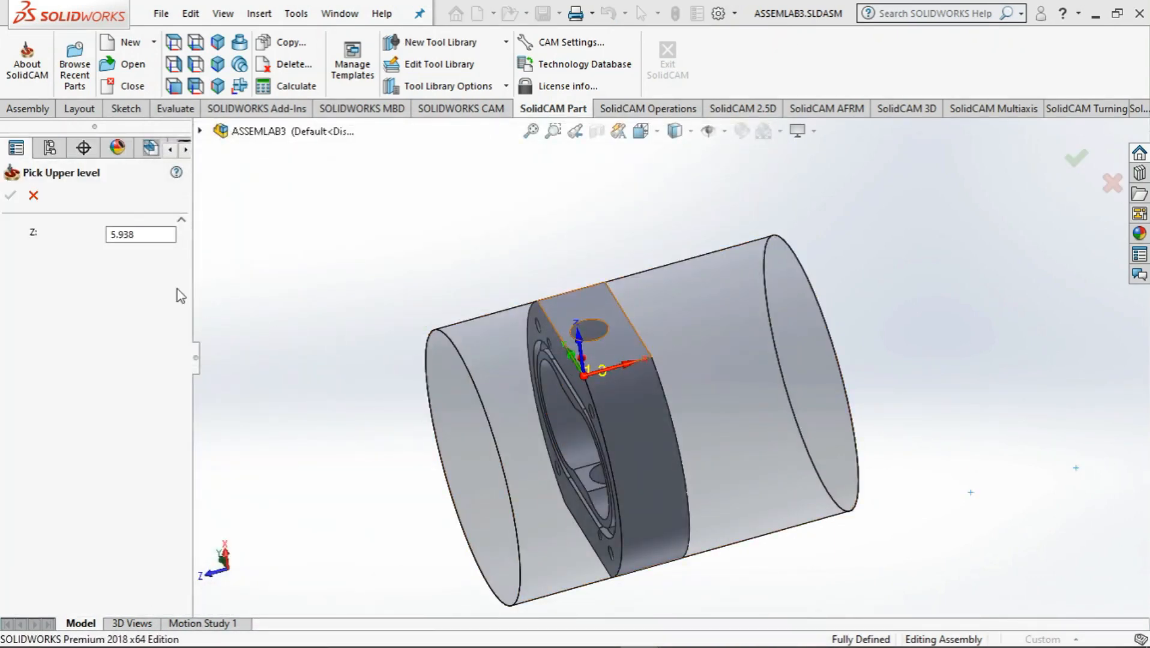
left_click(10, 195)
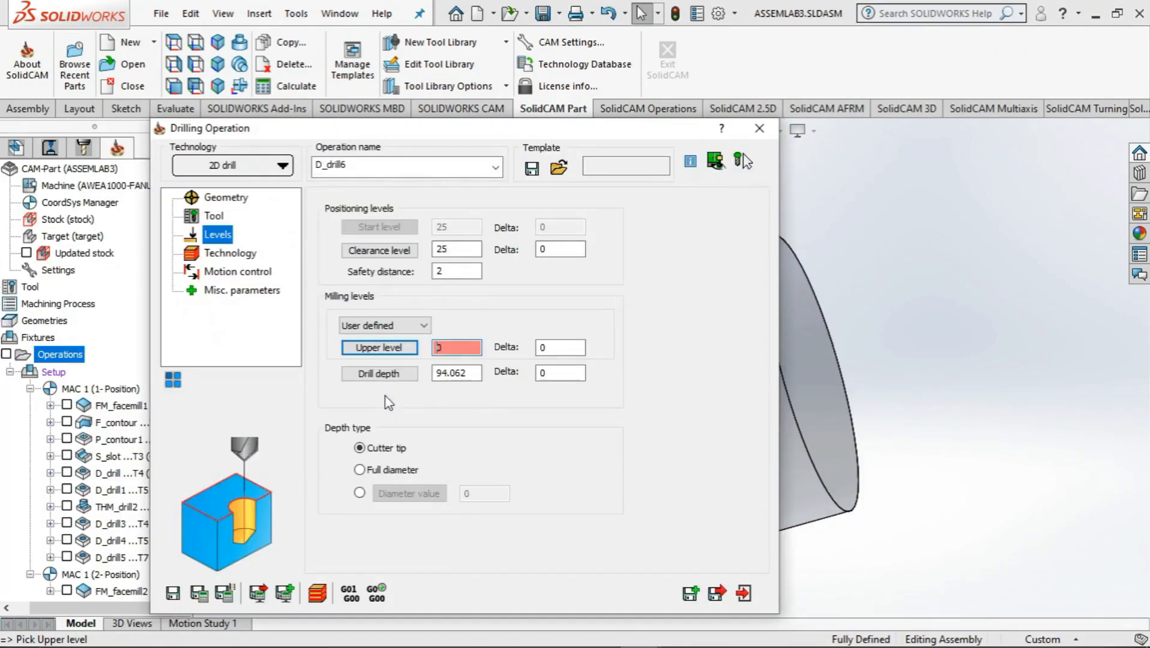
Pick the small flat pocket face at the hole's inner end as the lower level for the drill depth
left_click(380, 373)
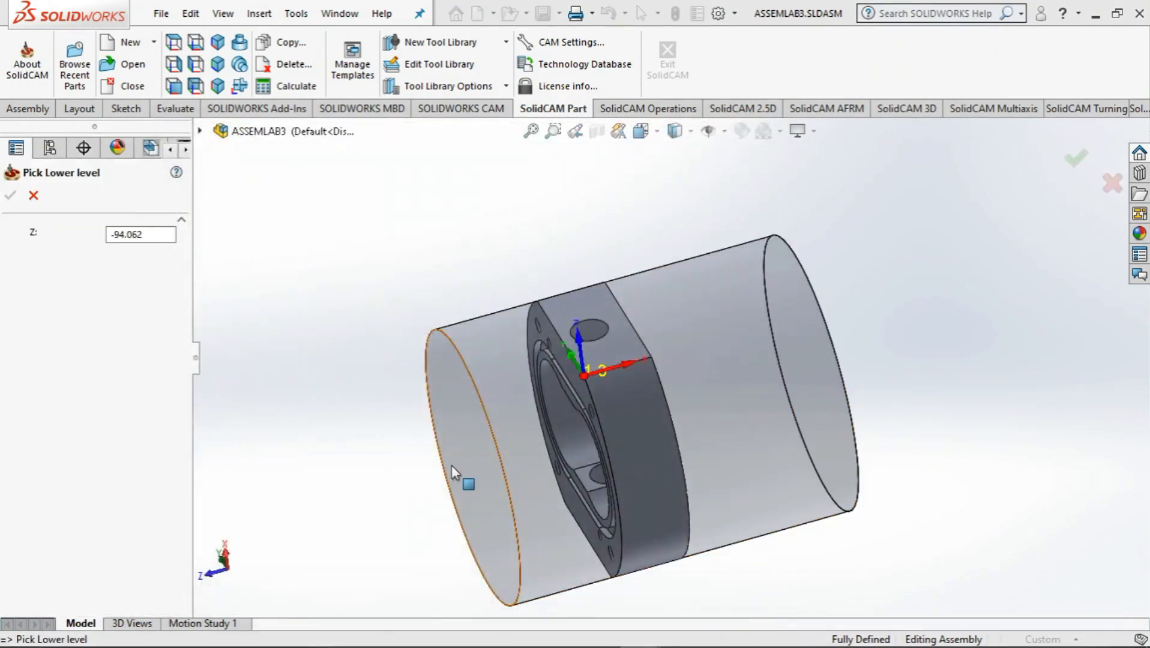
middle_click_drag(478, 410, 618, 372)
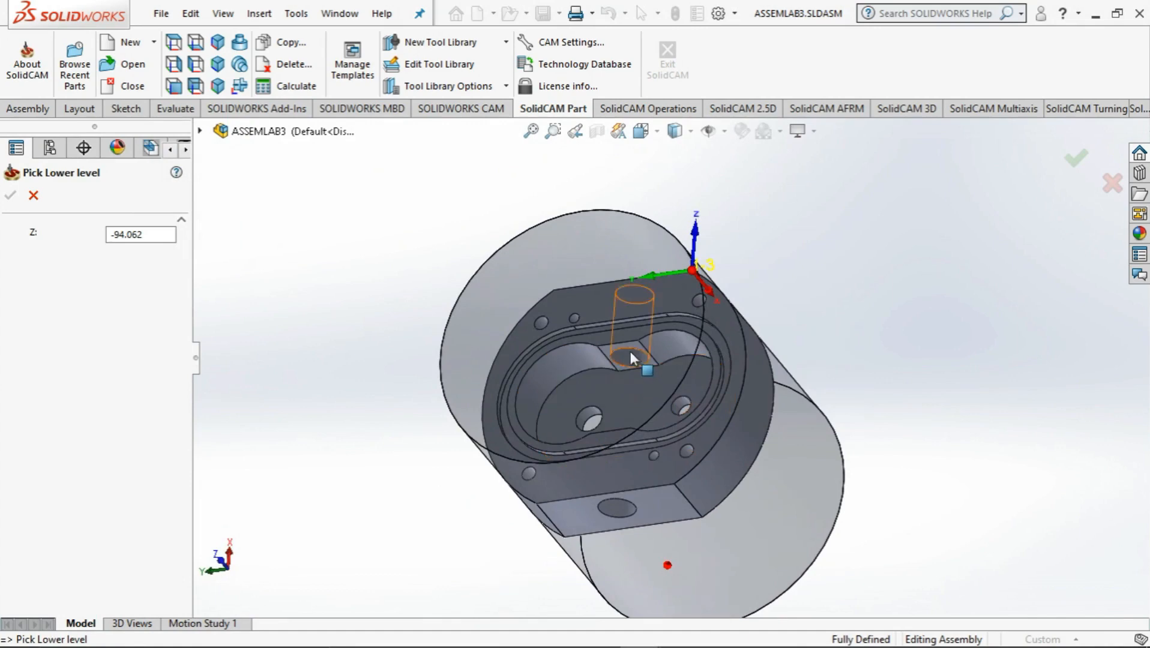
scroll(627, 347, "up", 5)
scroll(626, 346, "up", 3)
left_click(591, 361)
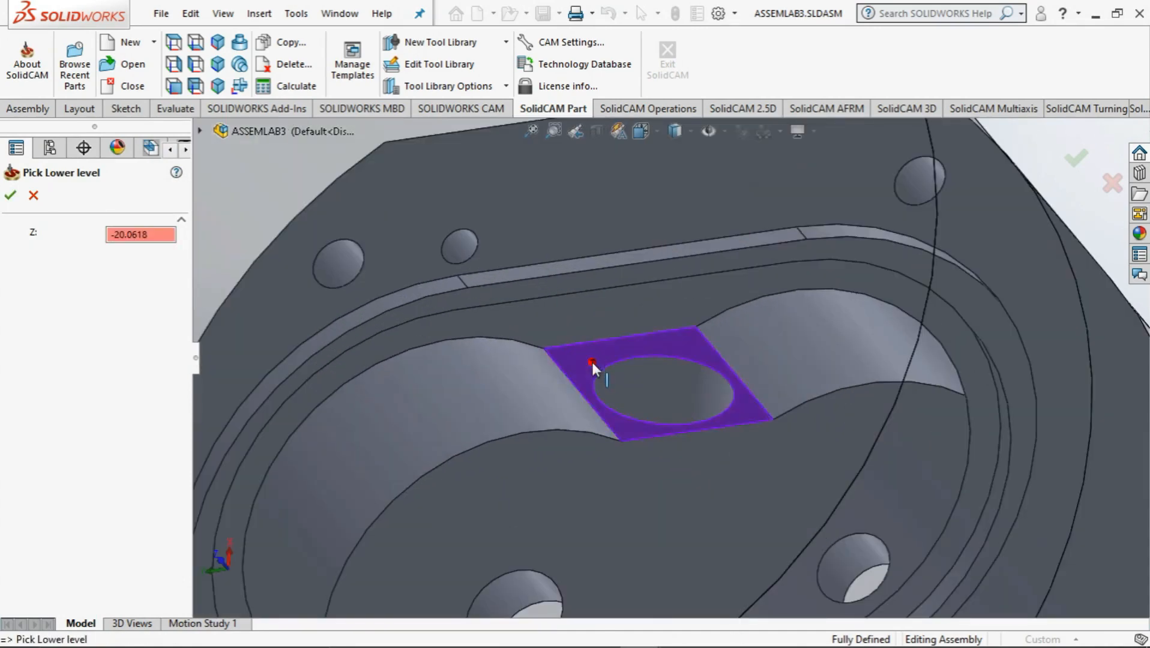
Re-pick the outer flat face around the hole as the lower level and set the depth type to Full diameter
scroll(643, 342, "down", 6)
middle_click_drag(664, 345, 726, 264)
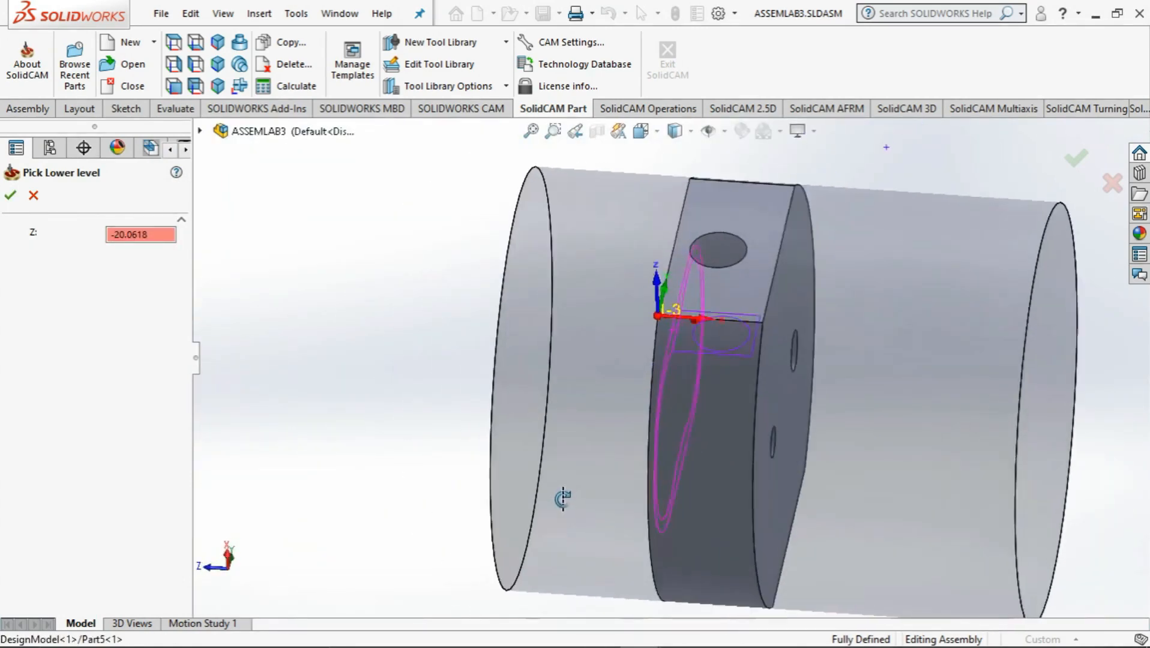
left_click(748, 270)
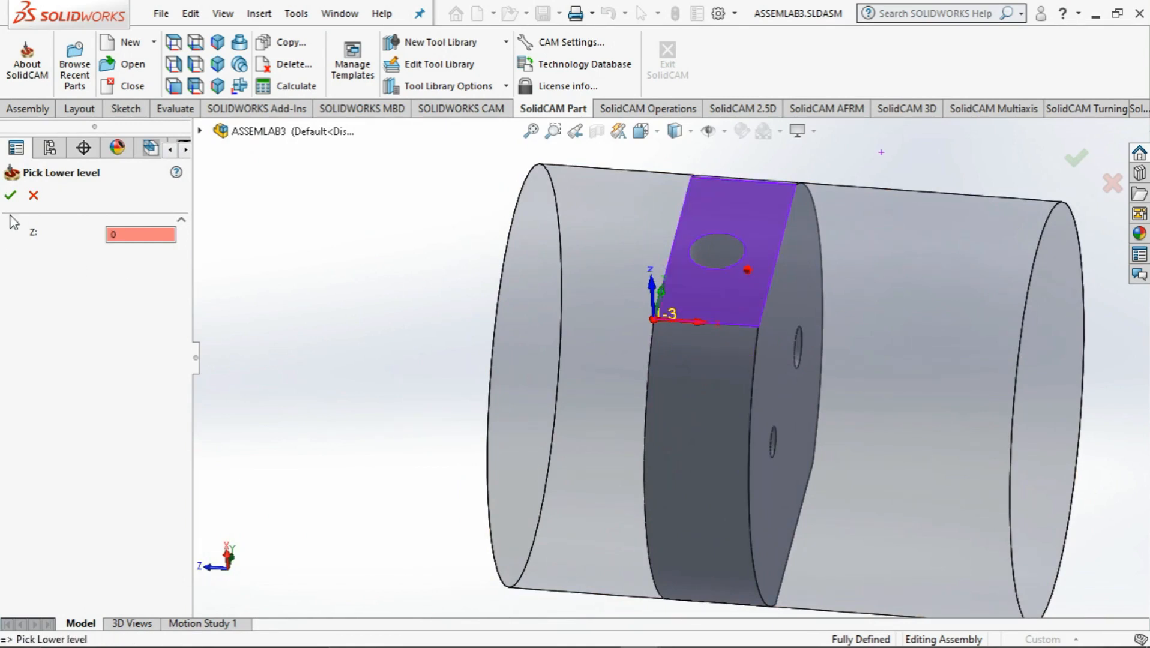
left_click(11, 196)
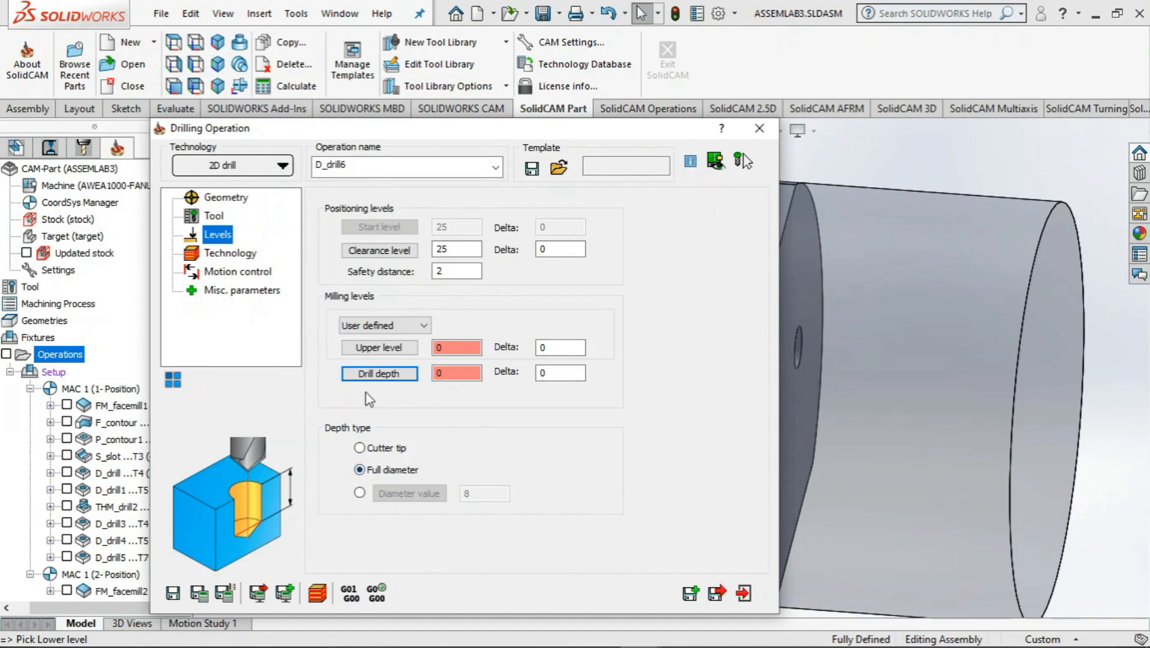
Review the technology, motion control and miscellaneous parameters of the D_drill6 operation
left_click(231, 253)
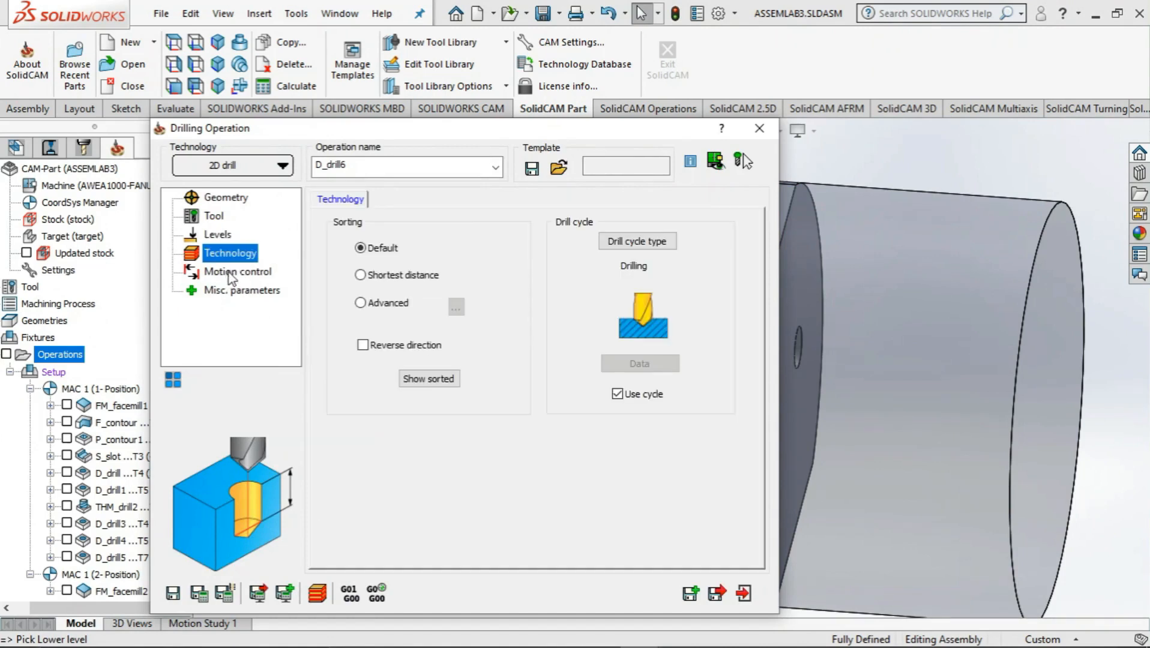
left_click(236, 272)
left_click(237, 291)
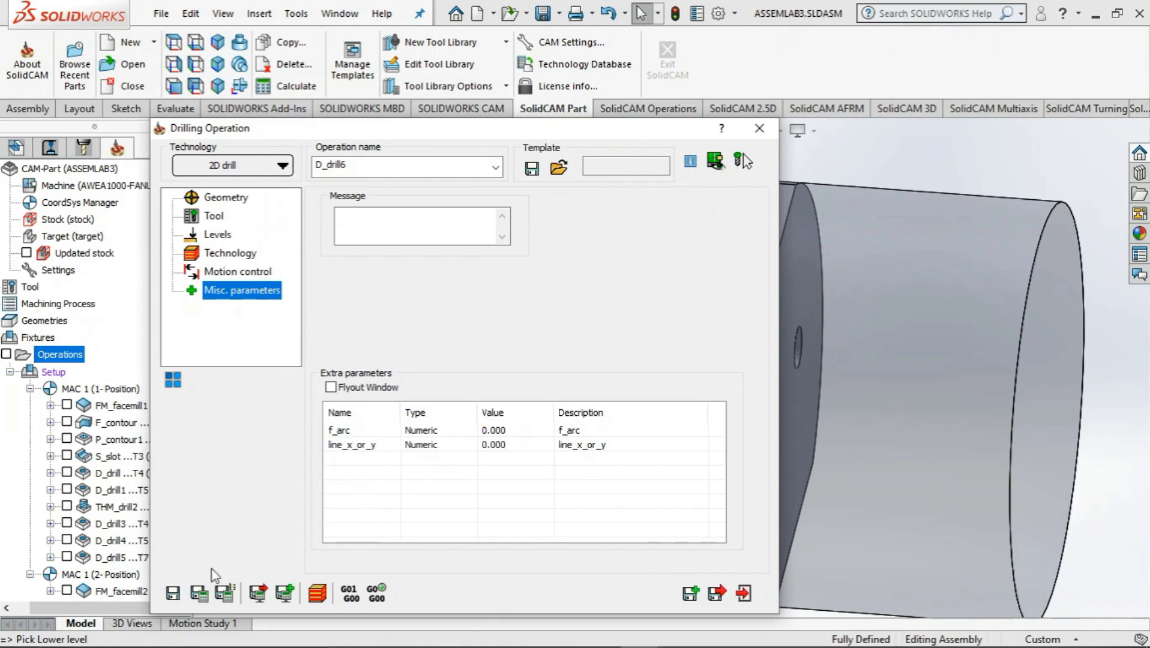
Save and calculate the D_drill6 operation, simulate its drilling in Host CAD, and close the operation
left_click(198, 596)
left_click(316, 595)
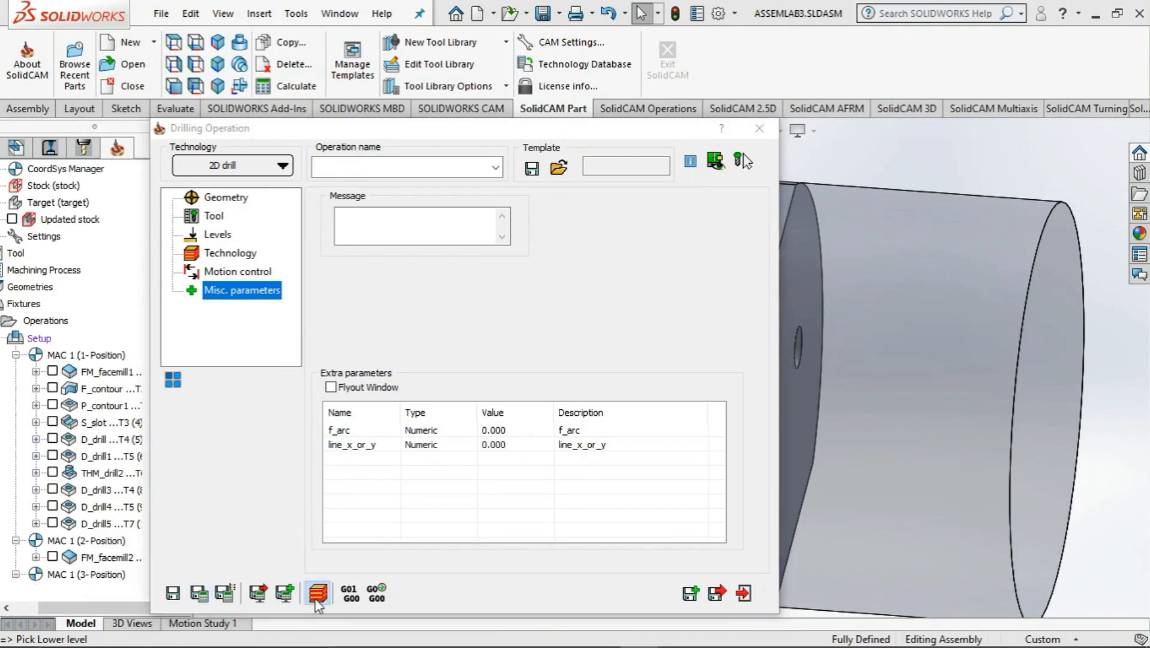
left_click(220, 492)
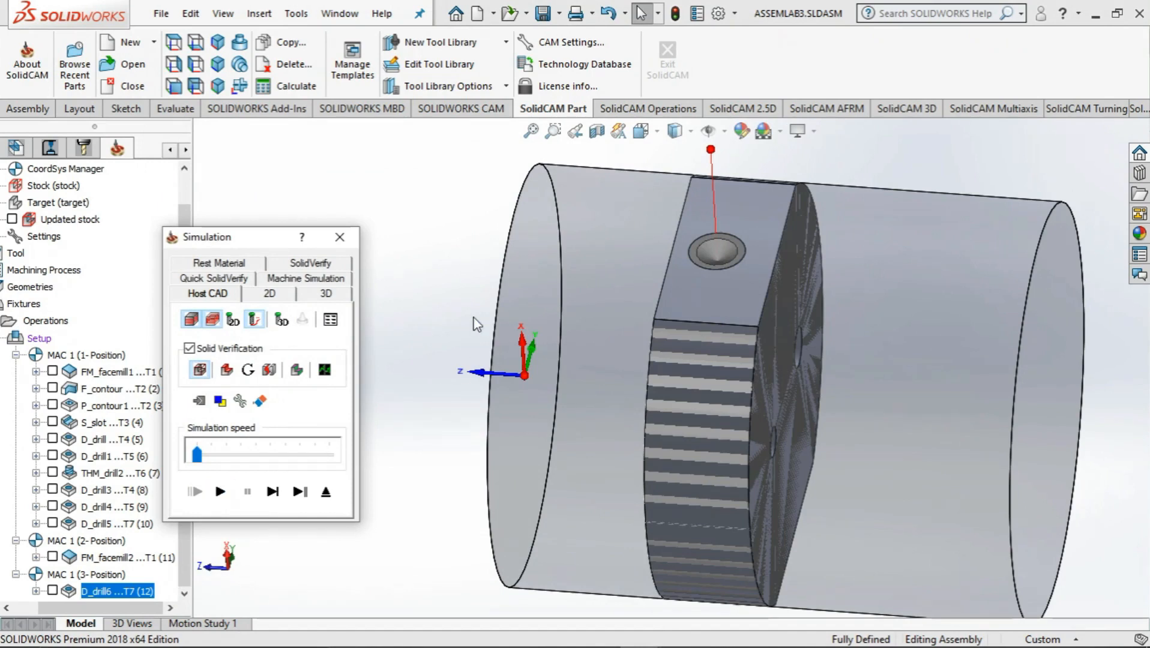
left_click(340, 237)
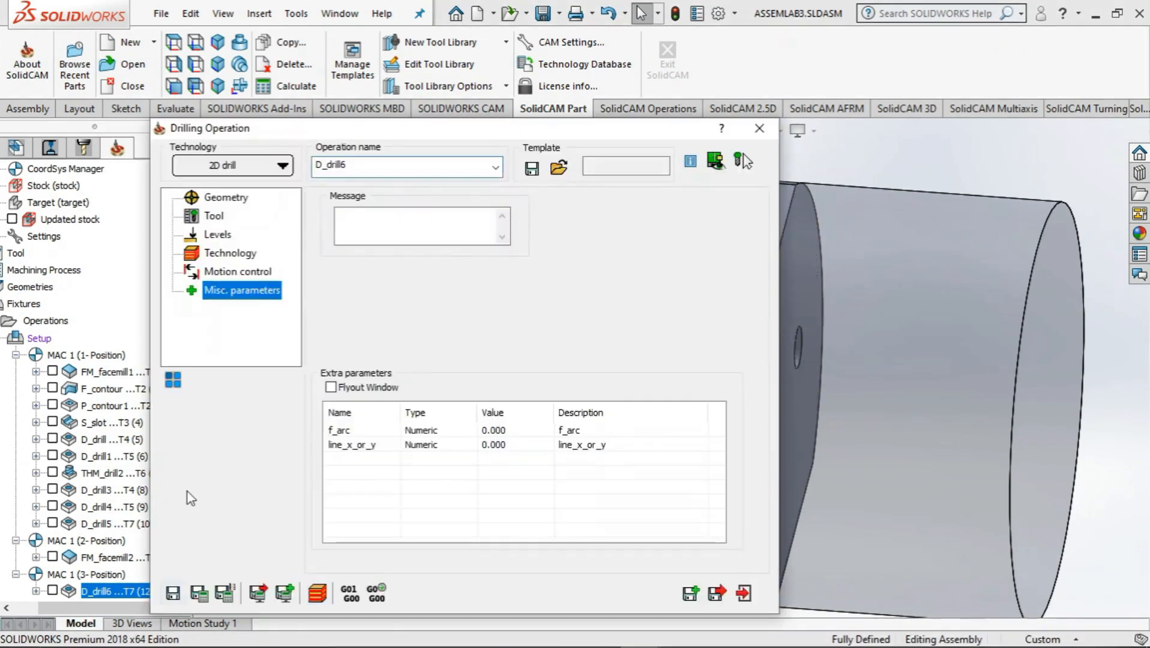
left_click(743, 592)
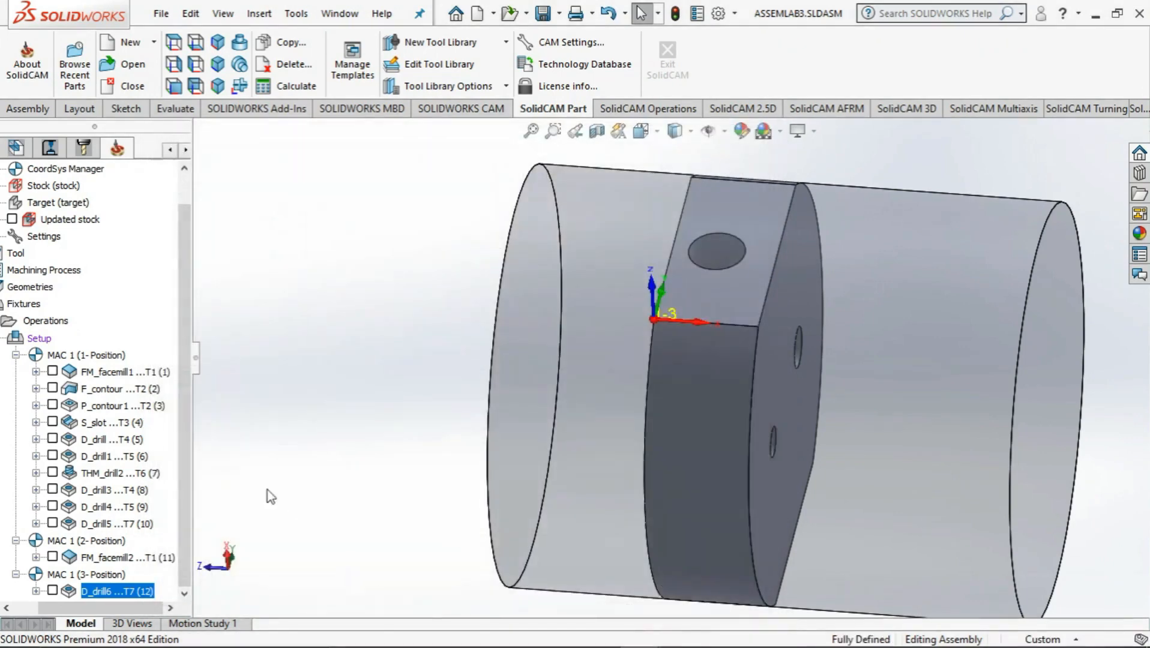
right_click(119, 588)
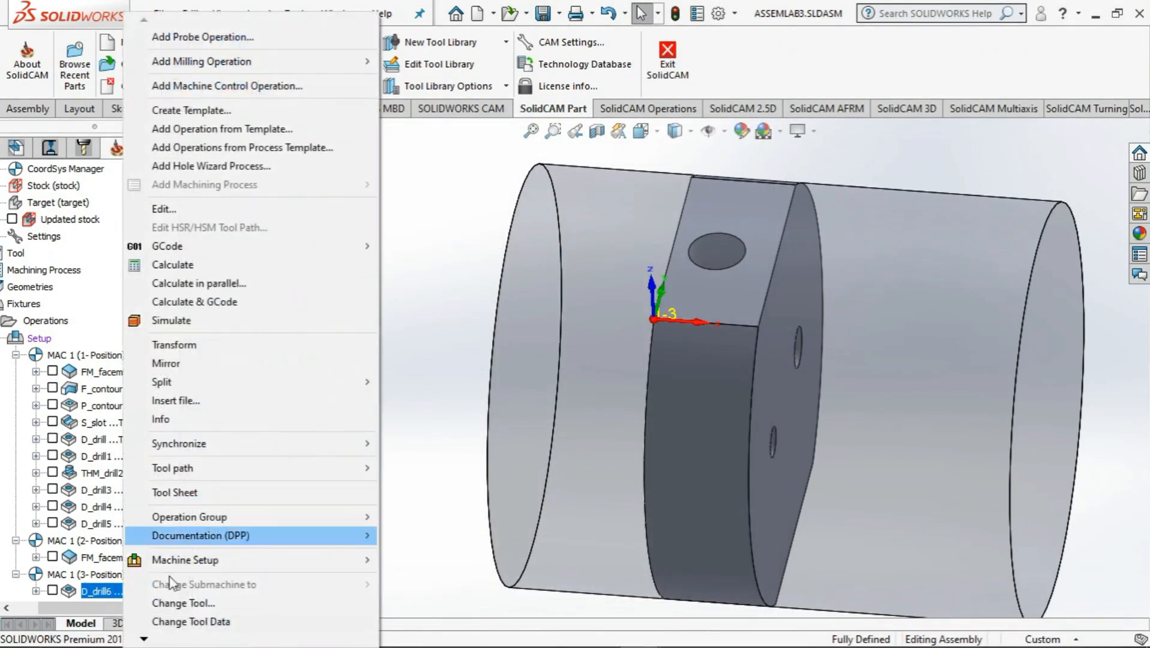
left_click(440, 338)
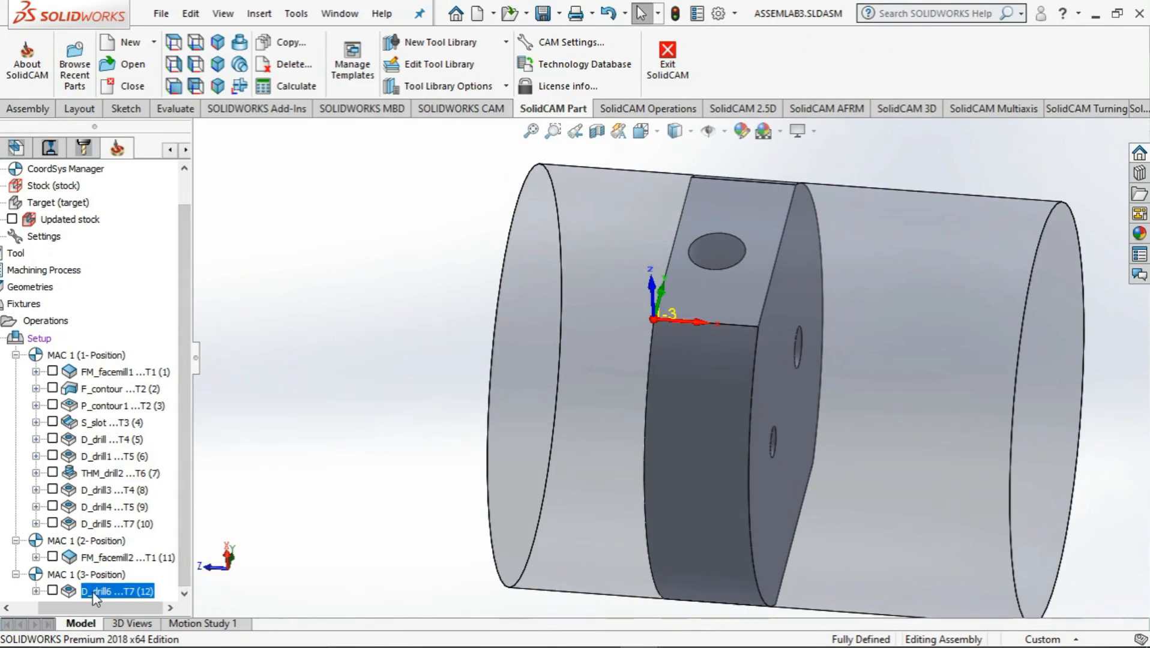
right_click(53, 323)
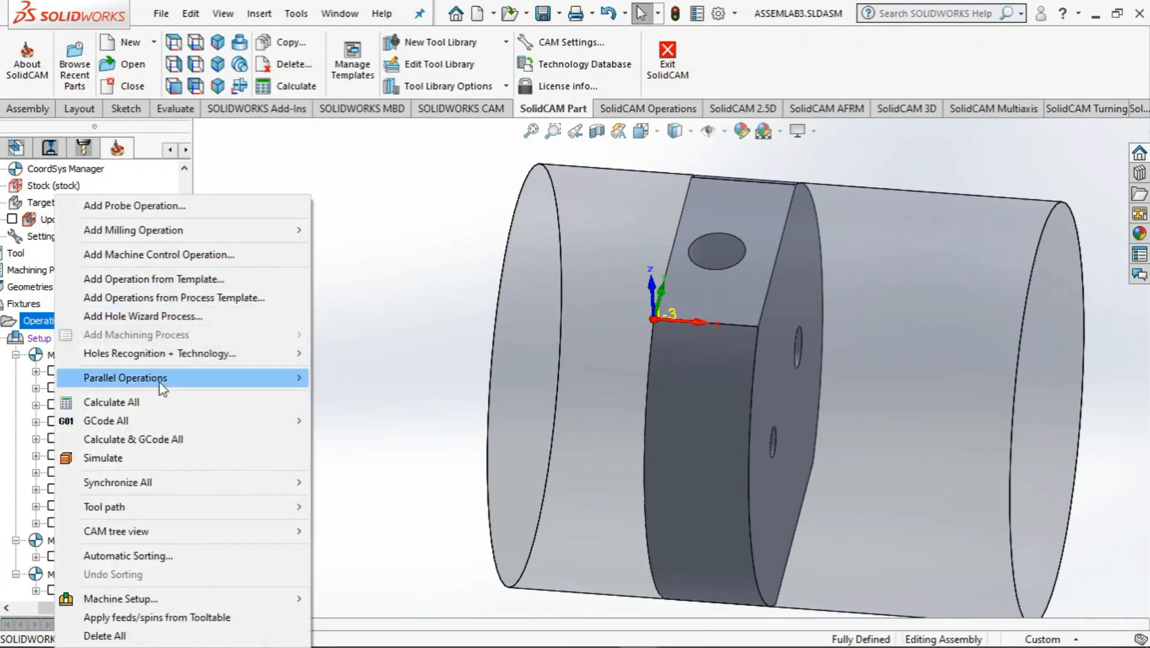
mouse_move(144, 379)
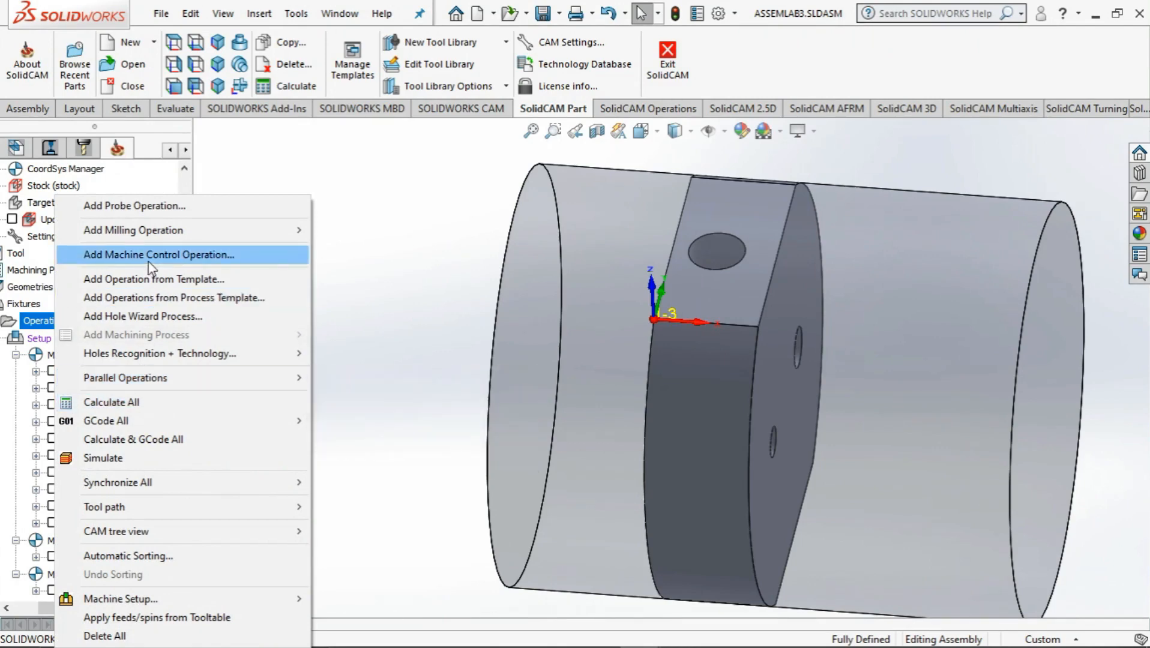
left_click(377, 280)
Add a thread milling operation on MAC 1 (3-Position) with the large hole in the flat side face as new drill geometry
right_click(36, 324)
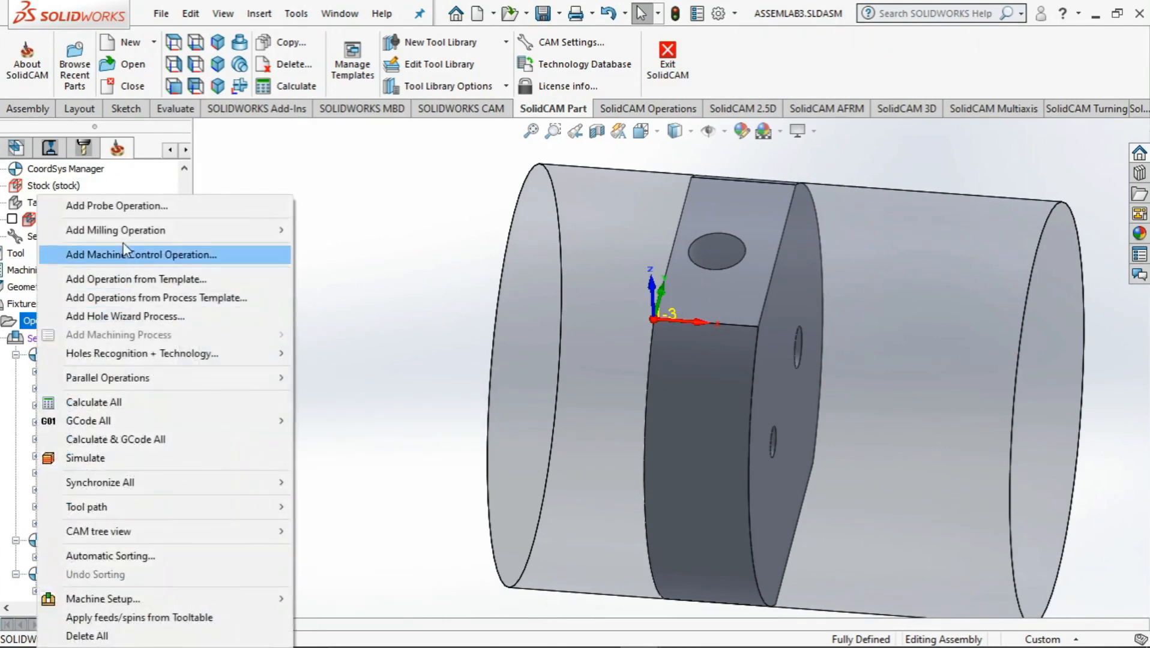
mouse_move(133, 231)
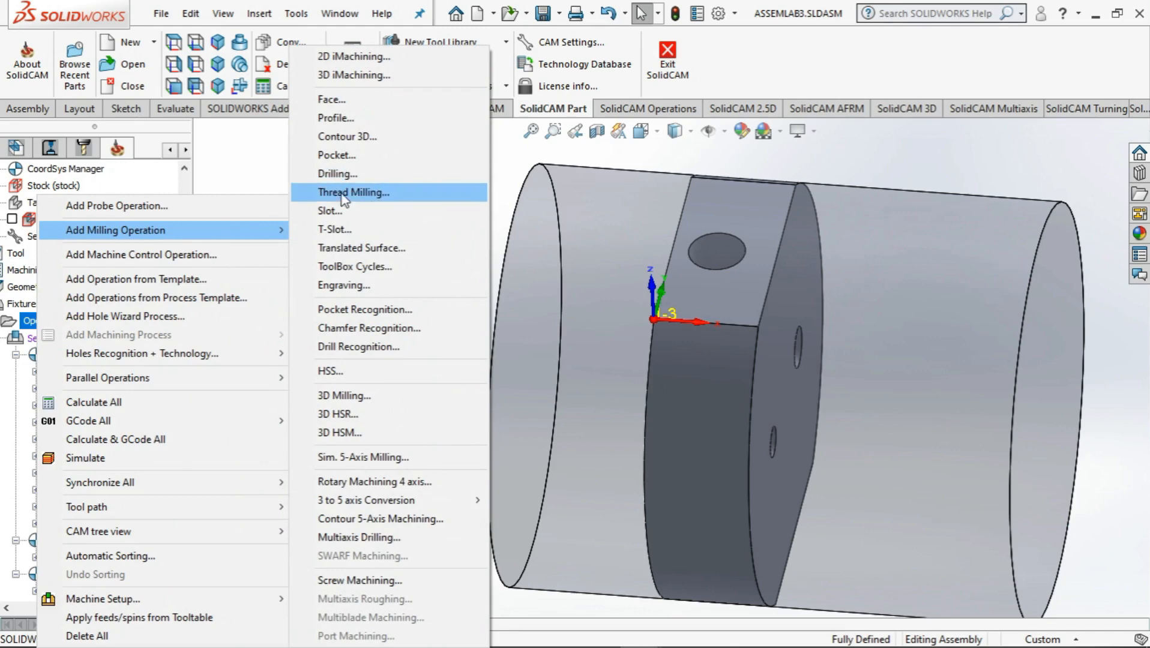
left_click(353, 192)
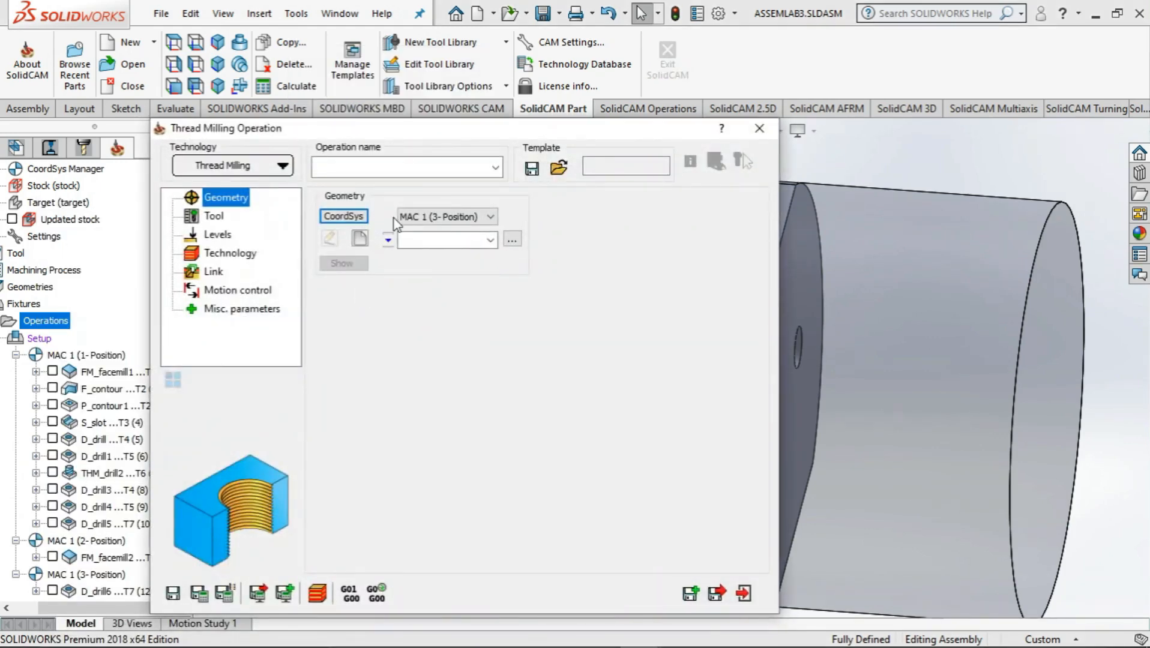
left_click(358, 238)
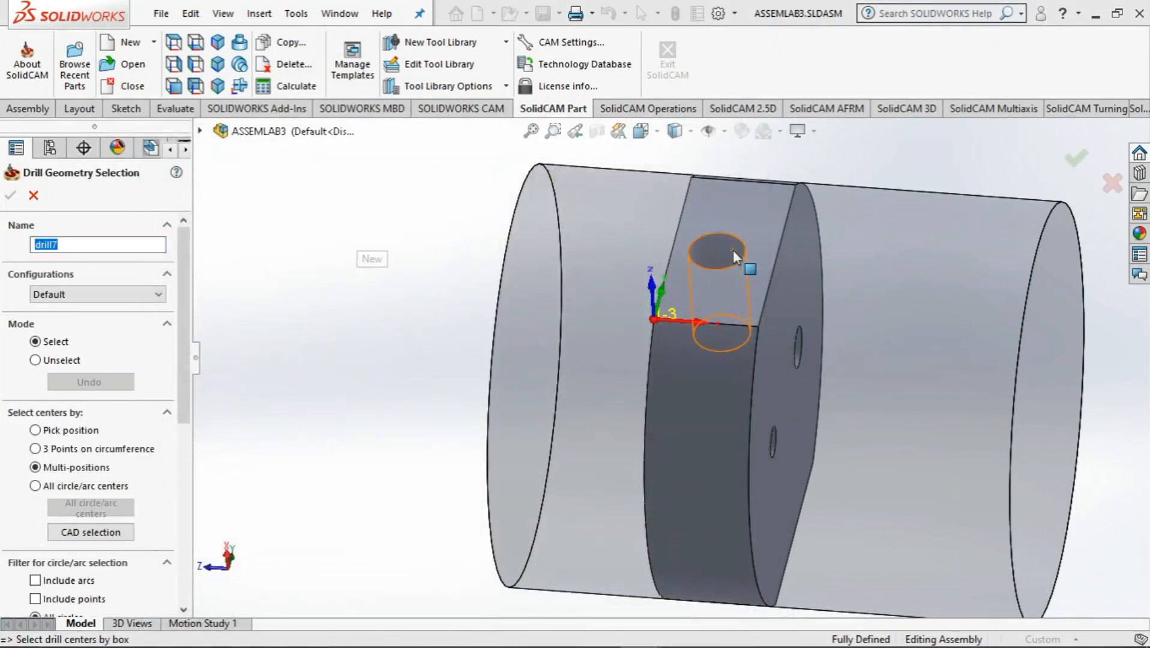
left_click(733, 250)
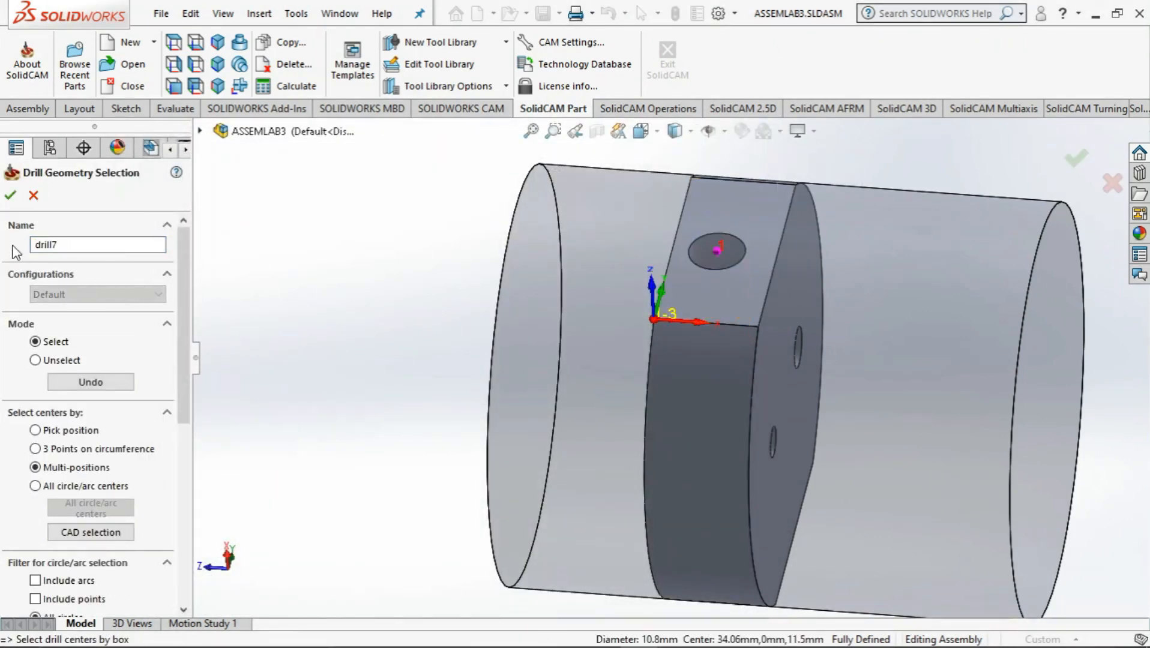
left_click(10, 195)
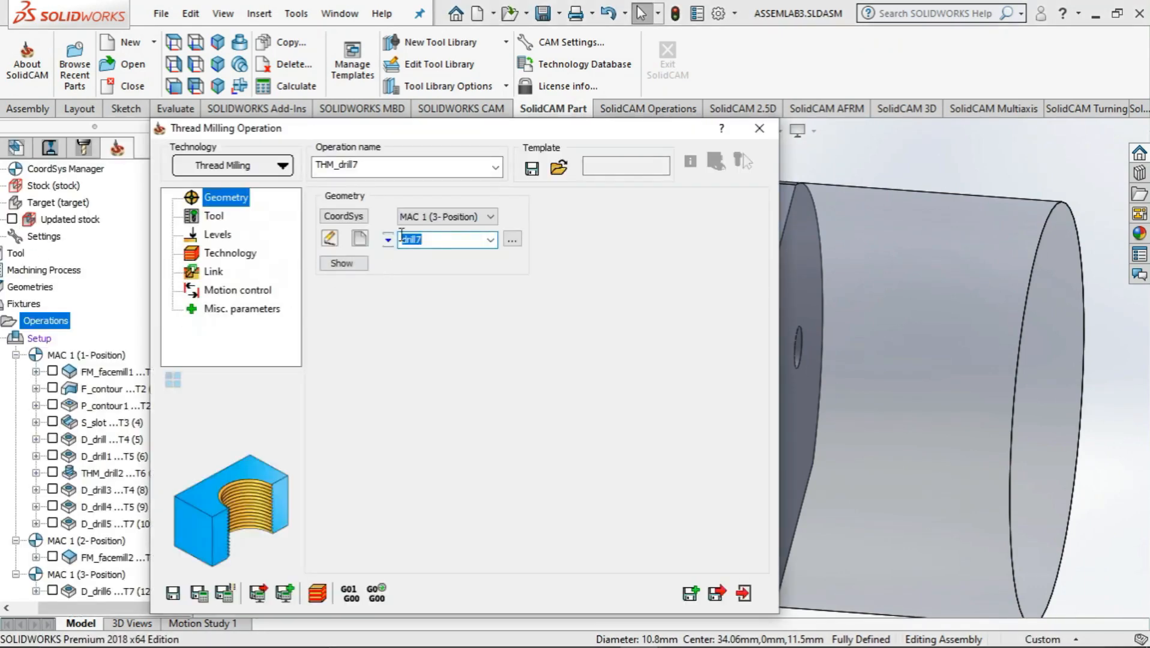
Add a new THREAD MILL tool to the tool table for the thread milling operation
left_click(217, 217)
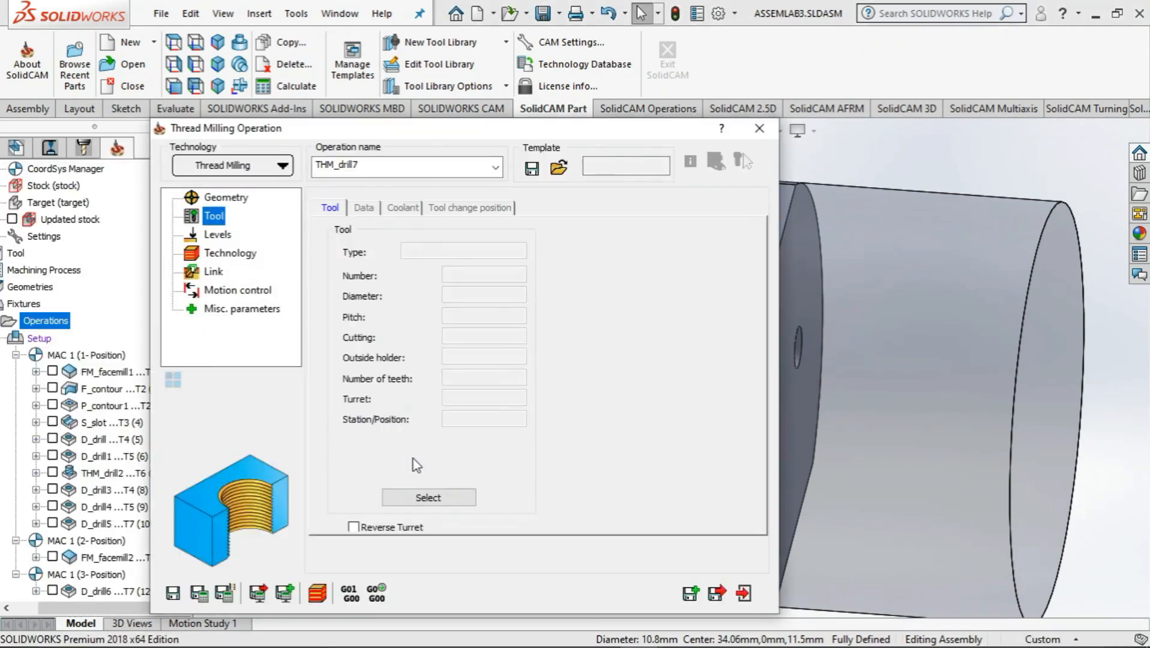
left_click(420, 497)
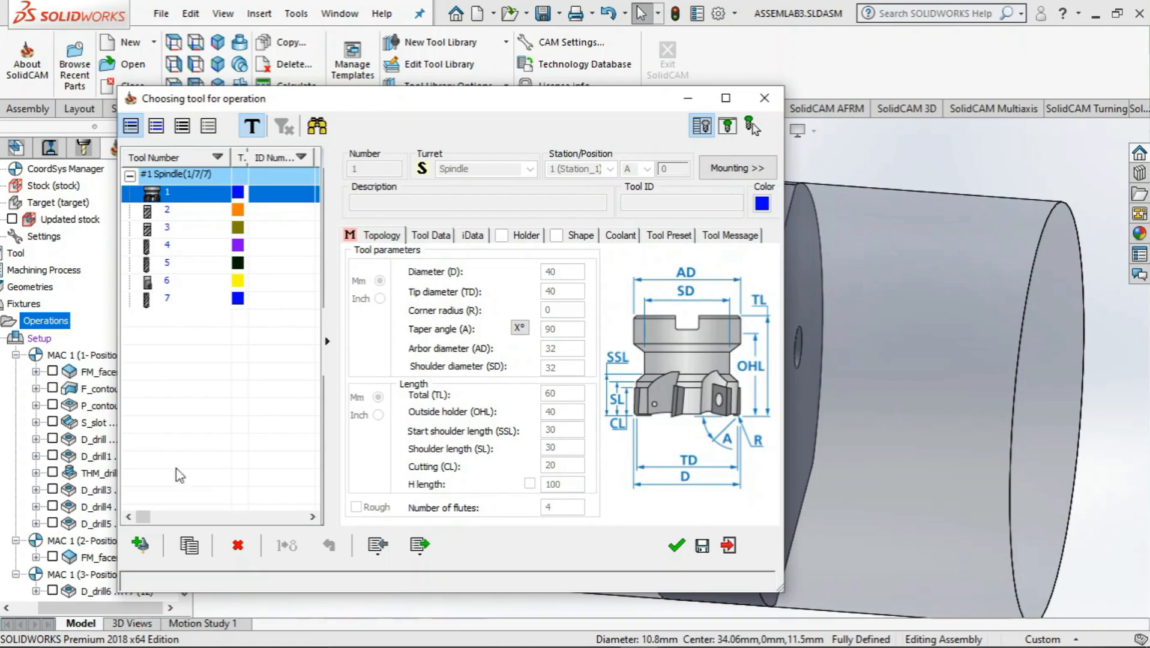
left_click(140, 545)
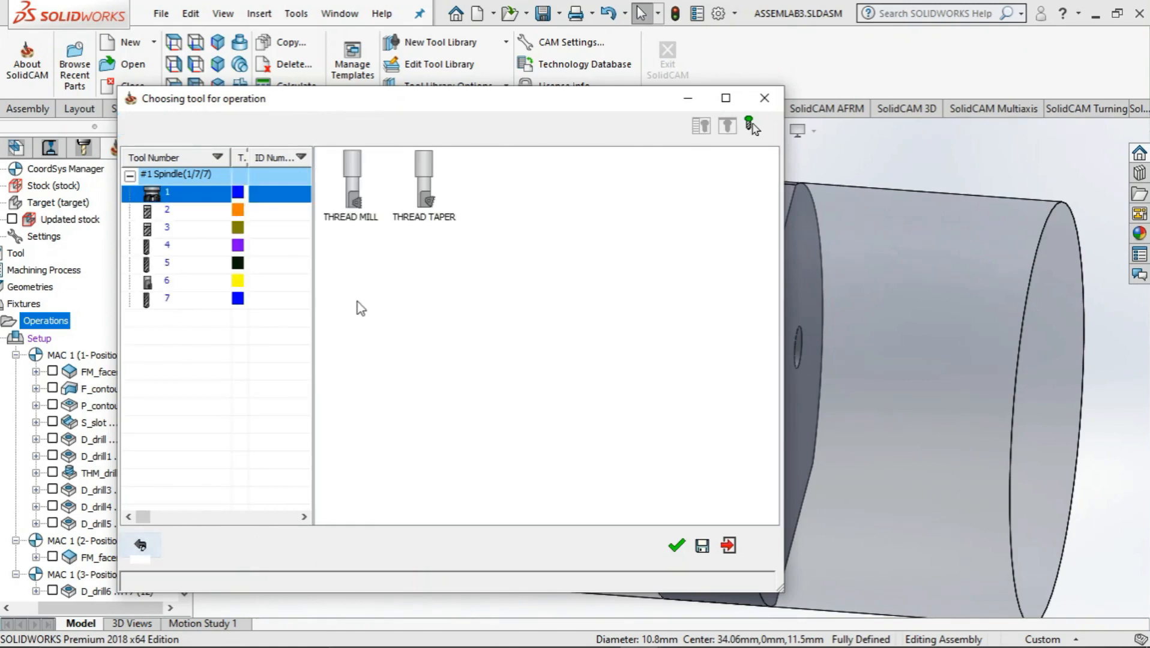
double_click(354, 192)
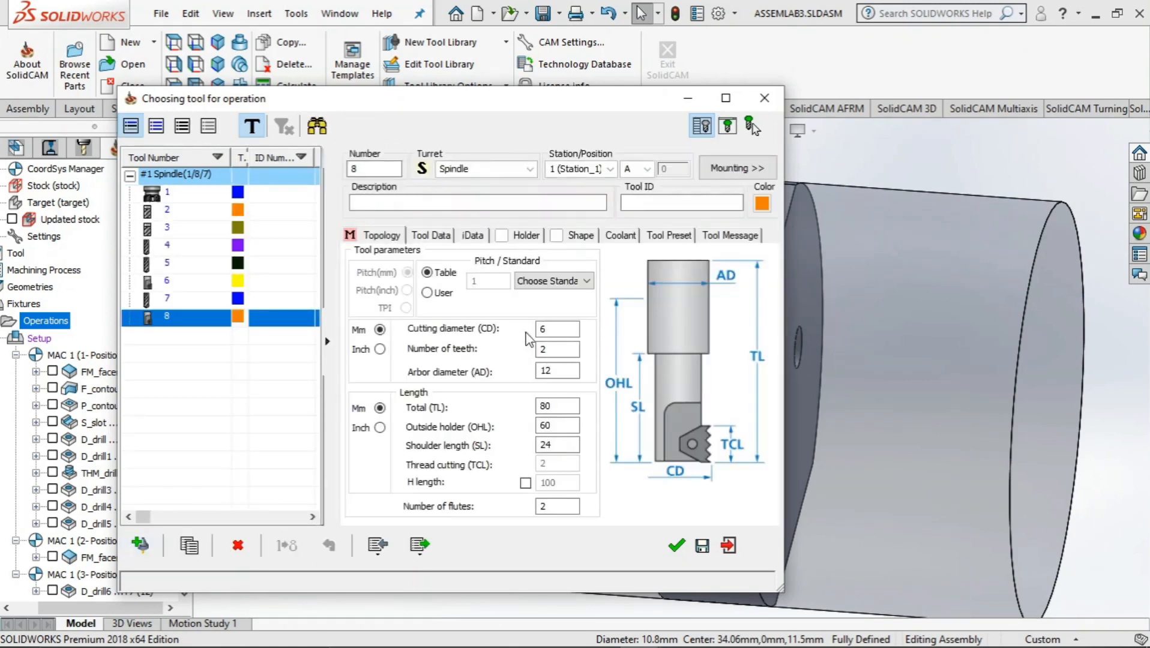
Set the thread mill's standard to Metric (ISO) fine thread M12 x 1.25 and select the tool for the operation
left_click(558, 282)
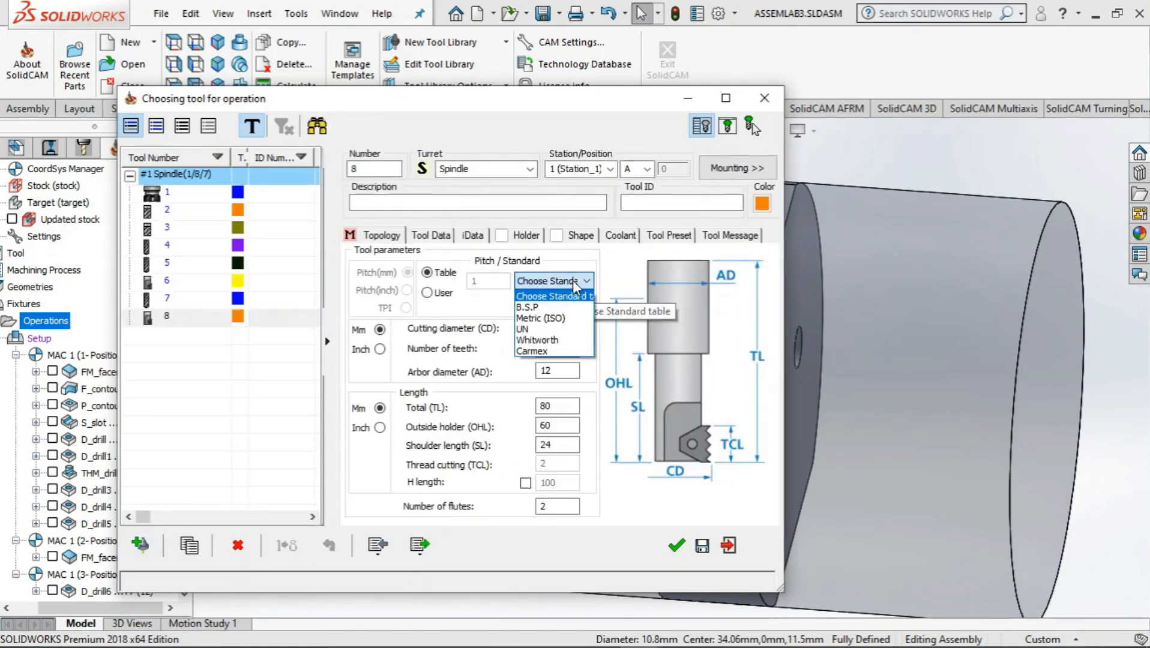
left_click(555, 320)
scroll(382, 381, "down", 3)
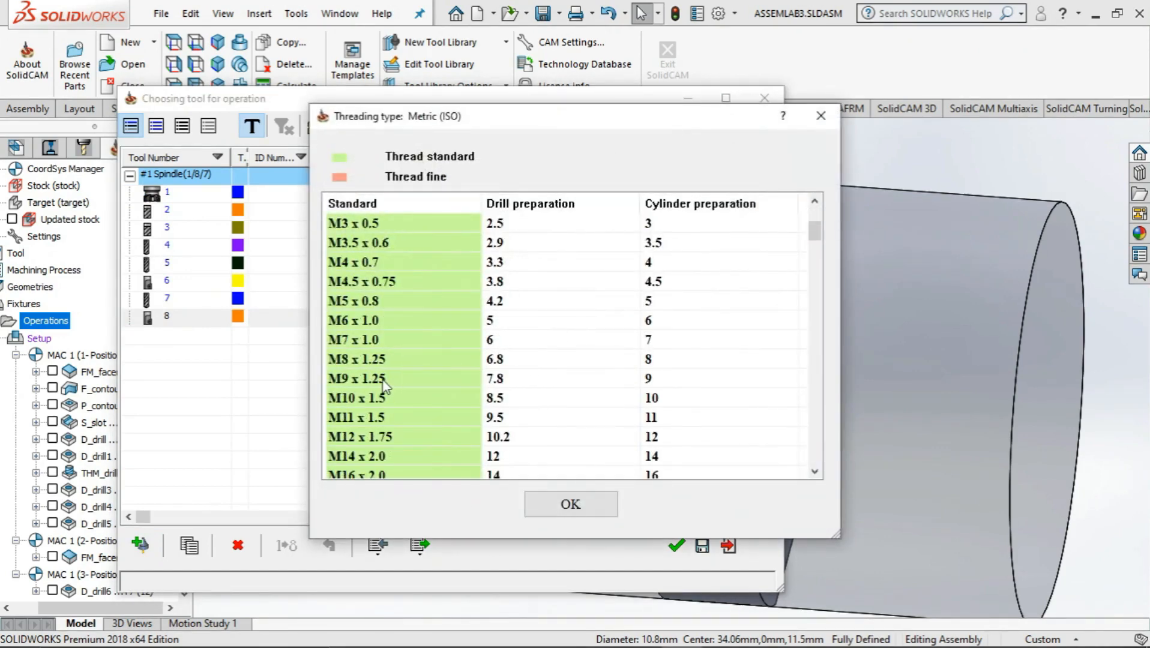
scroll(349, 338, "down", 1)
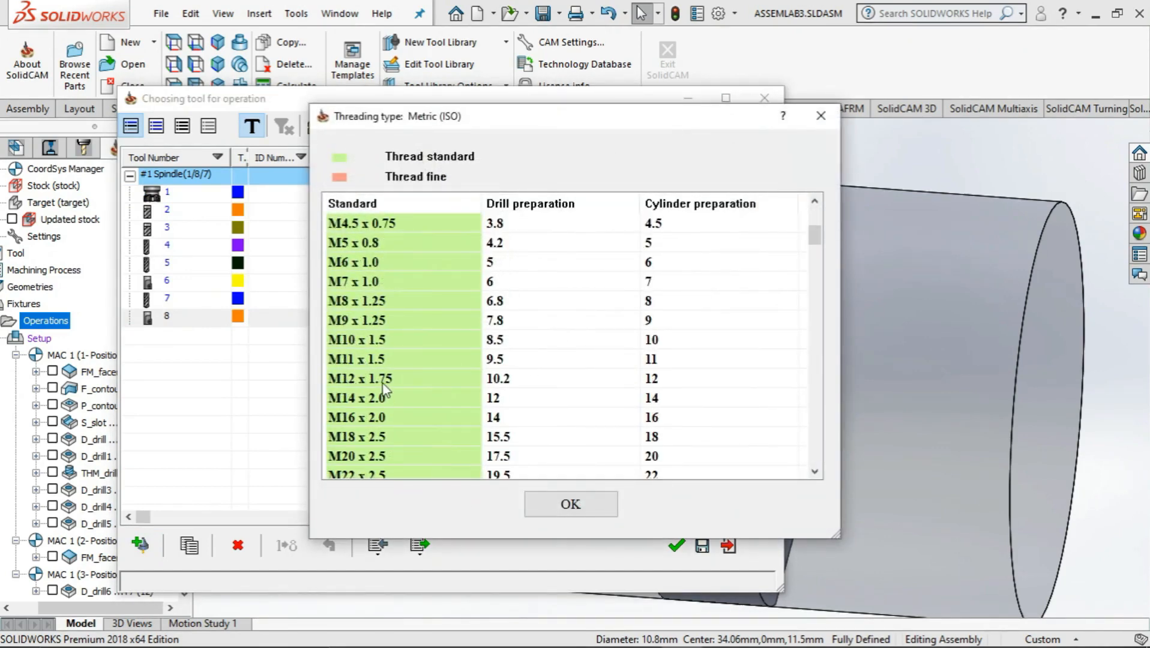
scroll(383, 386, "down", 9)
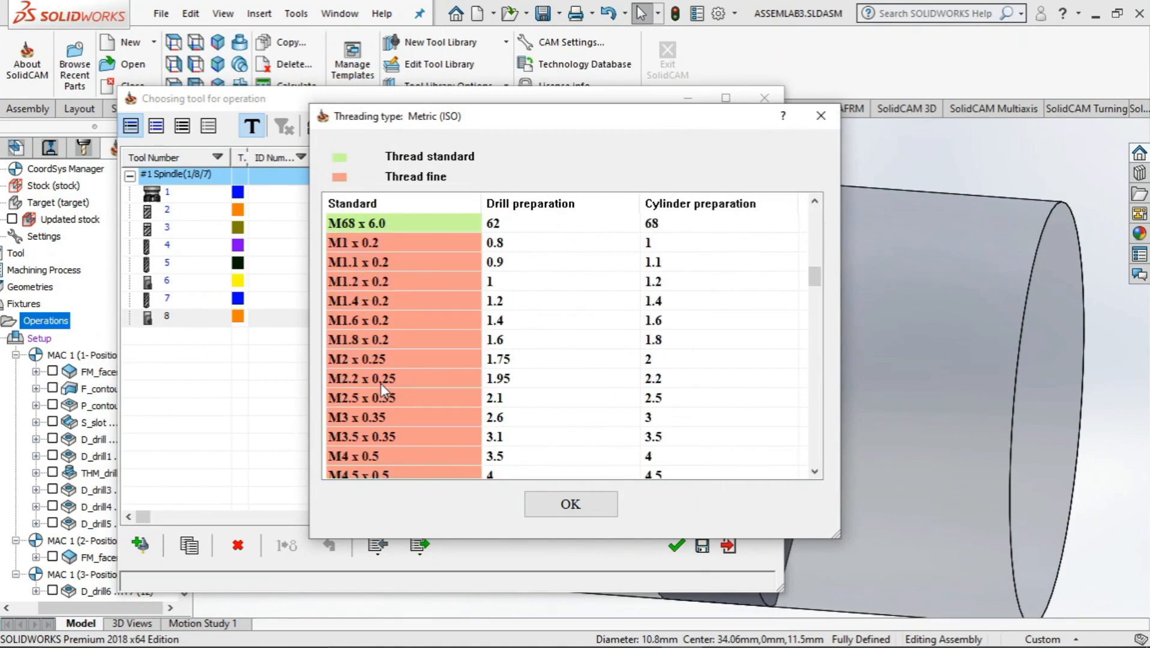
scroll(381, 383, "down", 8)
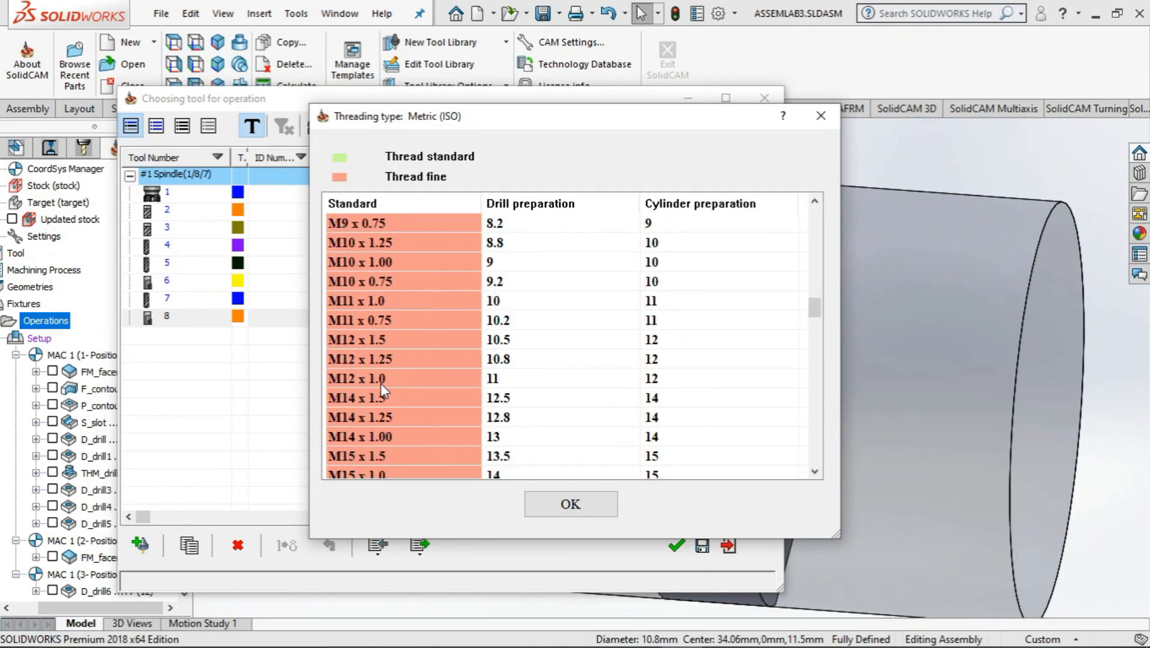
left_click(354, 361)
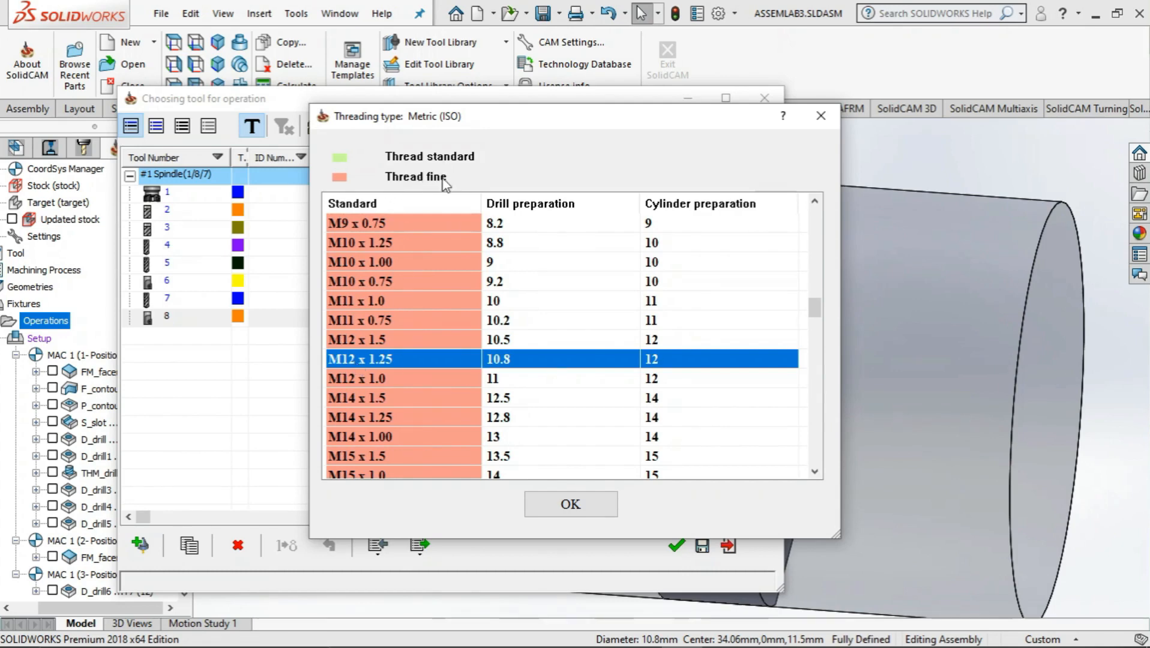
left_click(570, 507)
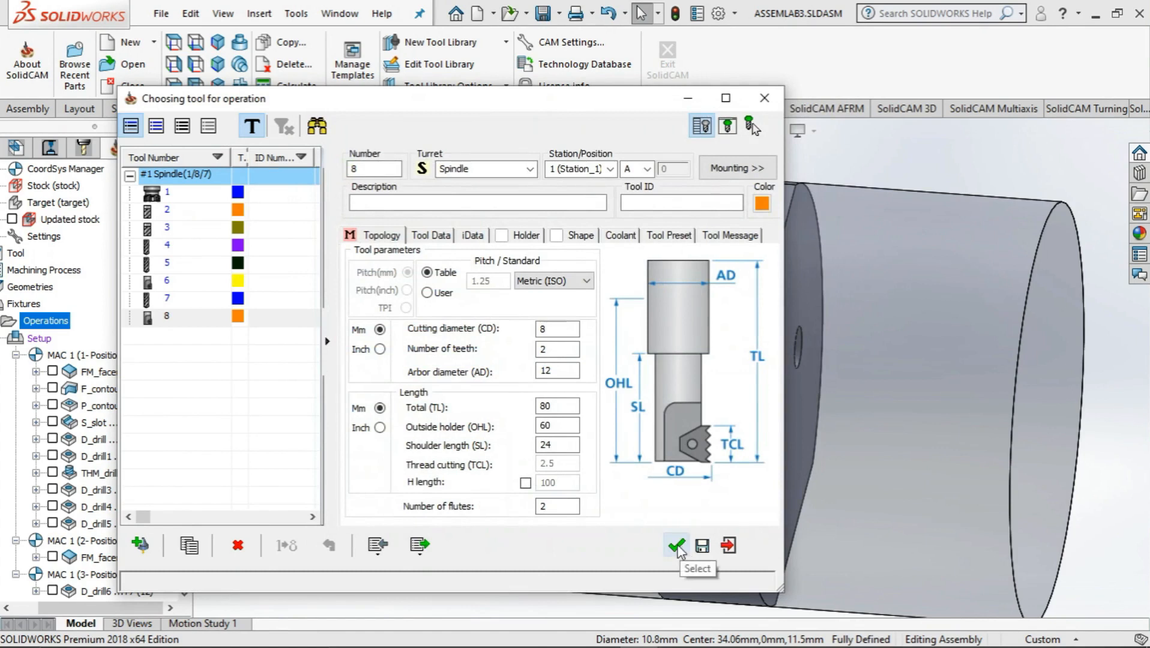
left_click(555, 329)
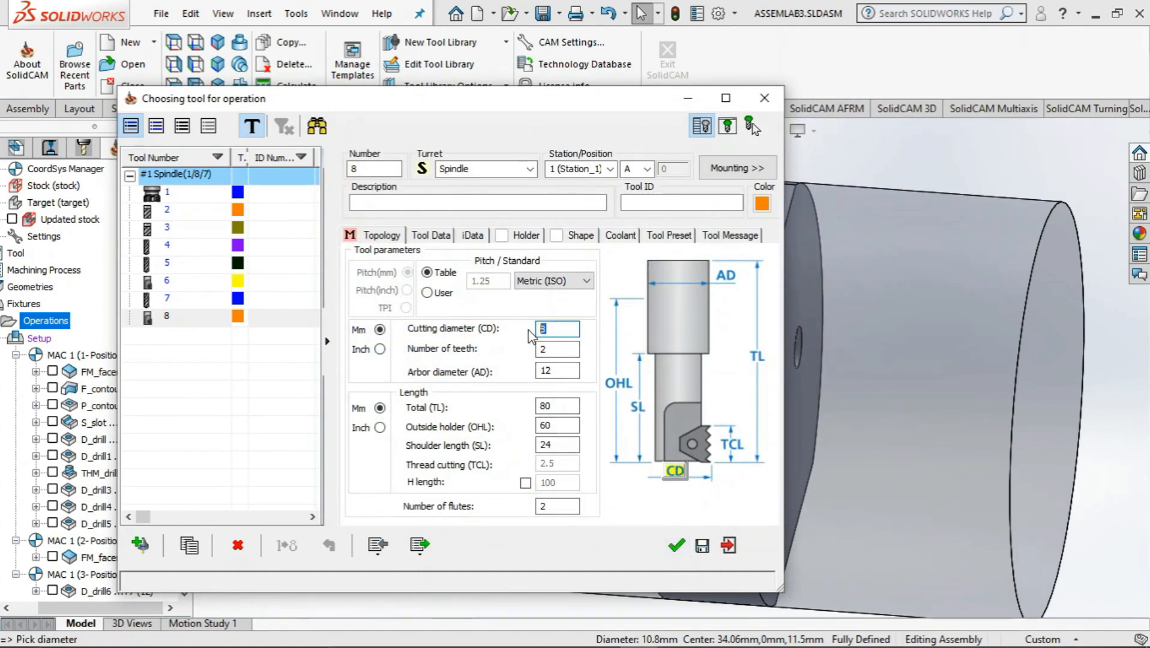
left_click(567, 351)
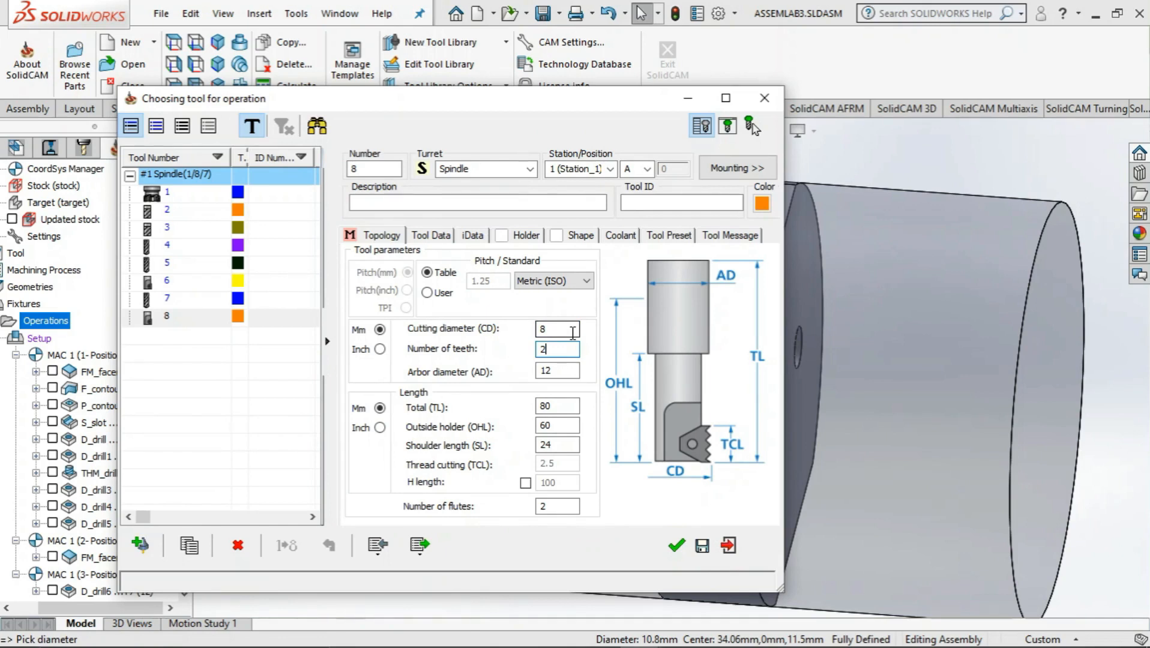
left_click(681, 547)
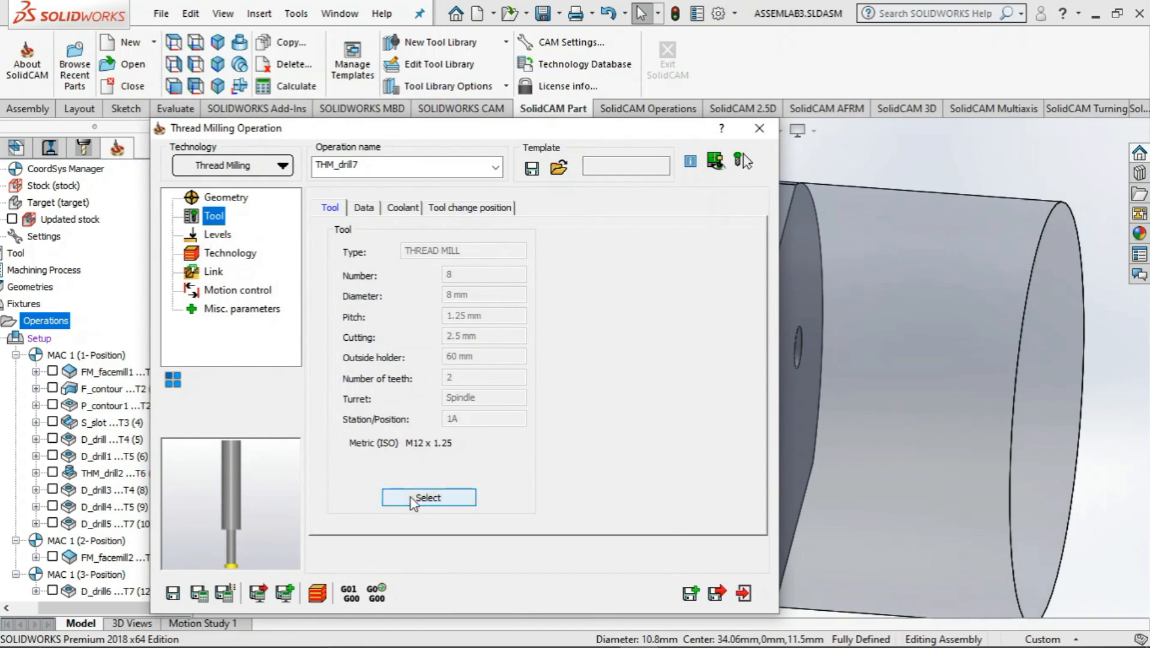
Set the thread milling upper level to Z 0 by picking the flat side face around the hole
left_click(218, 236)
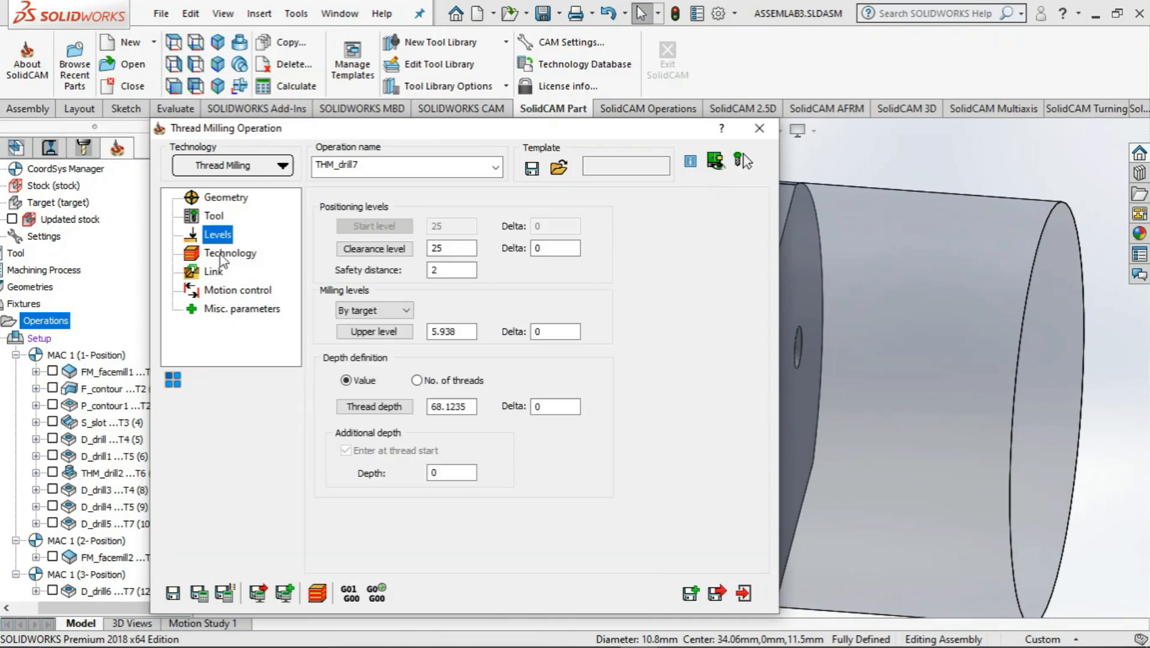
left_click(386, 333)
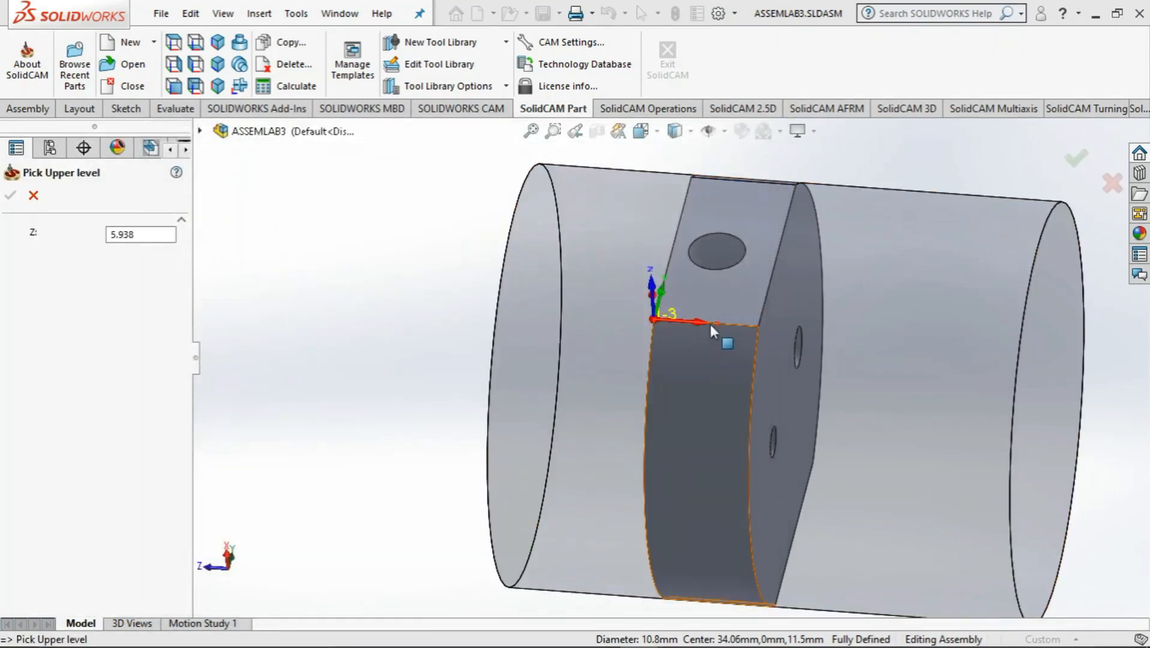
left_click(718, 300)
left_click(10, 195)
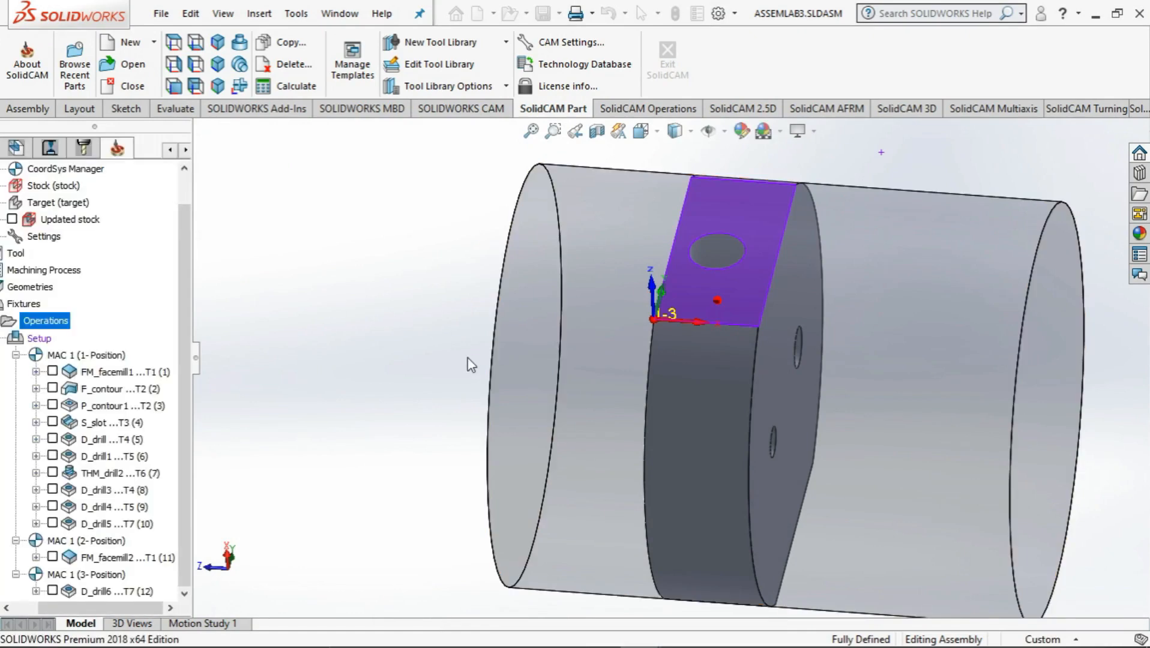
Set the thread depth to 20.062 by picking the small flat pocket face at the hole's inner end
left_click(391, 408)
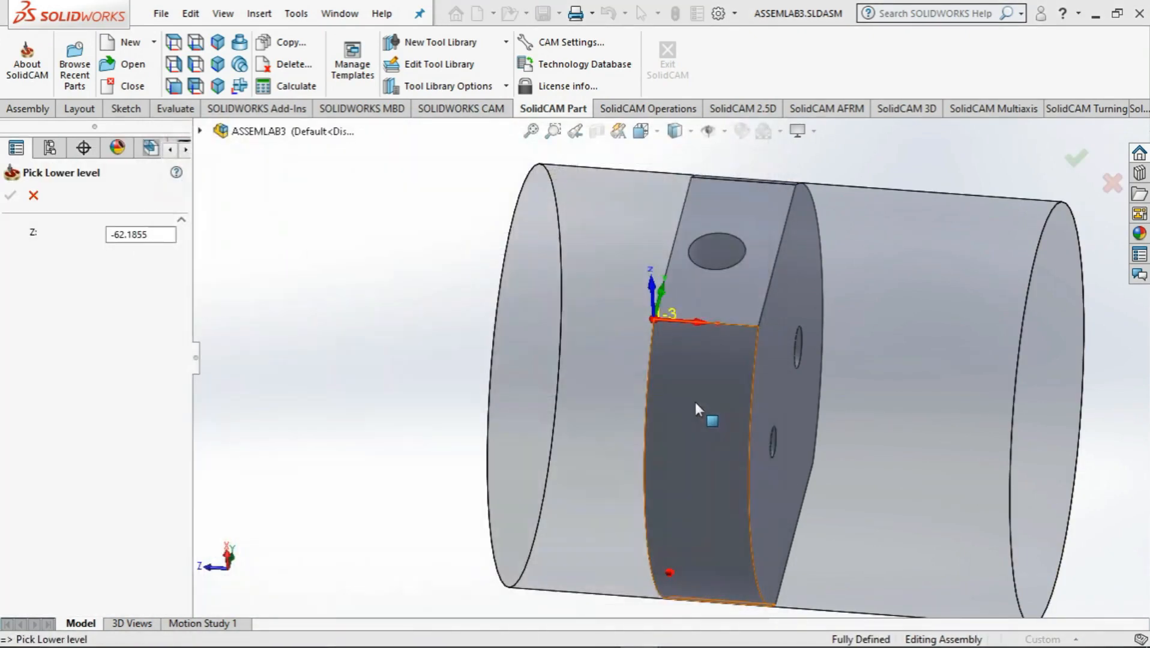
left_click(693, 403)
middle_click_drag(719, 367, 853, 270)
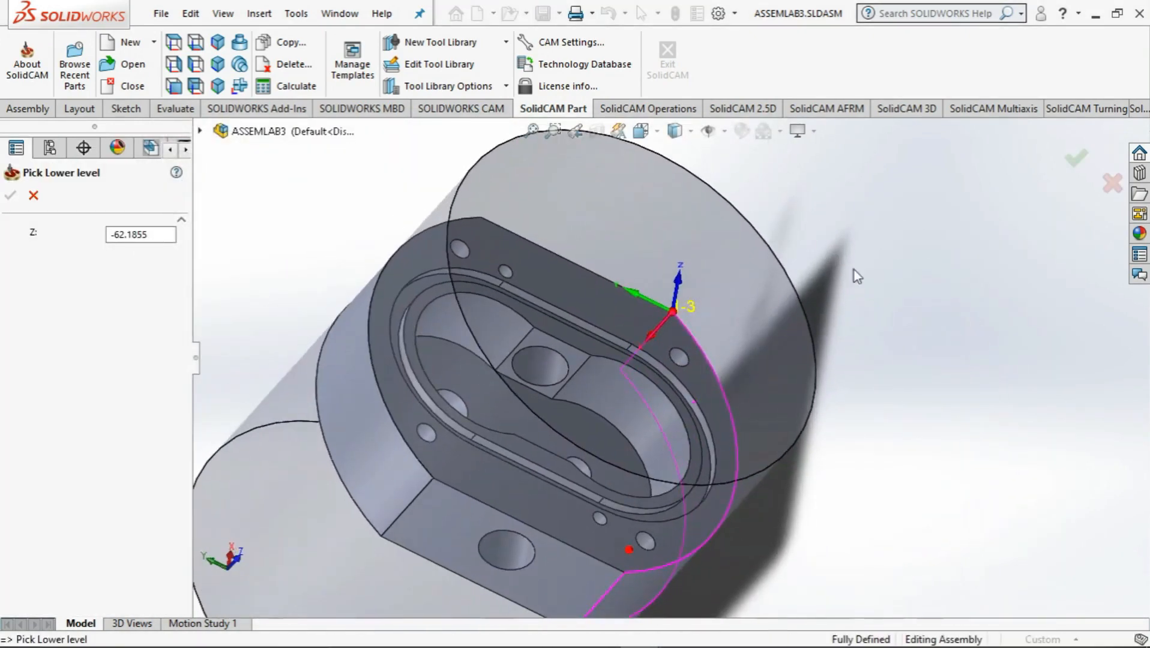
scroll(559, 363, "down", 7)
left_click(588, 288)
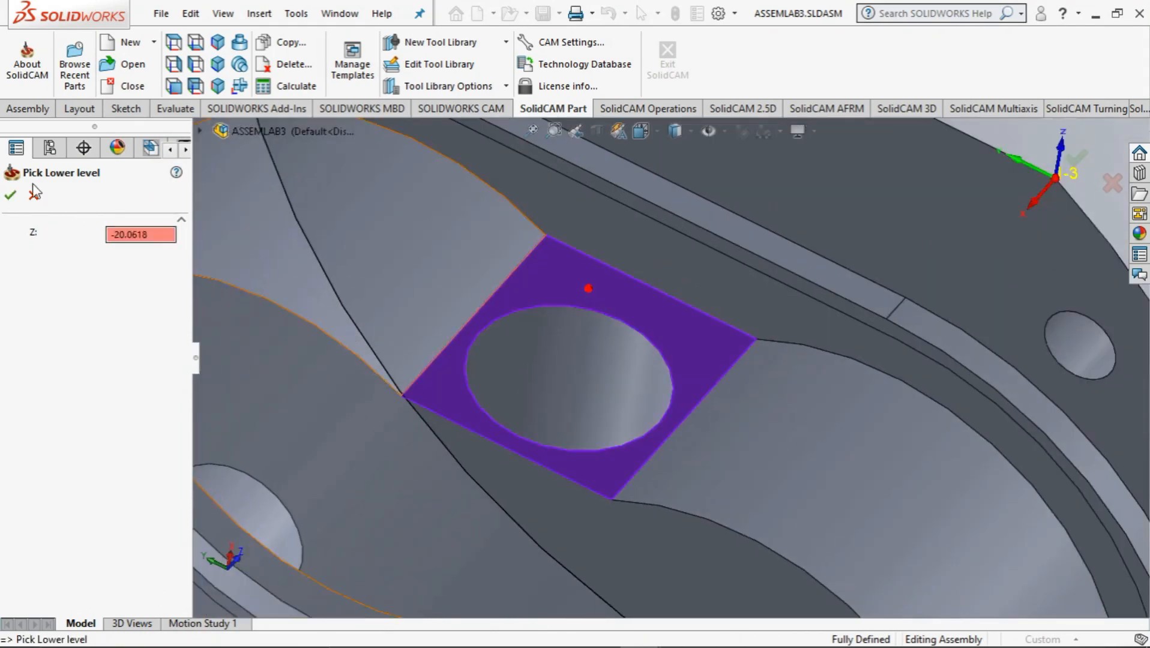
left_click(11, 196)
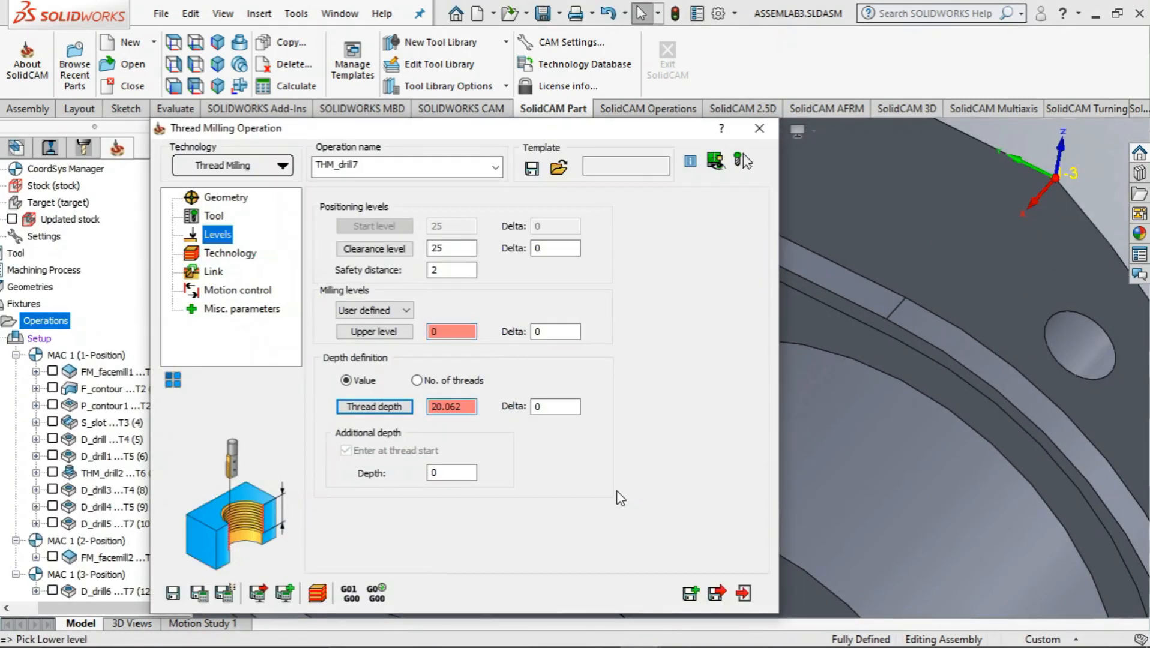
Try an additional thread depth of -1 and set the thread to cut from top to bottom
left_click(445, 473)
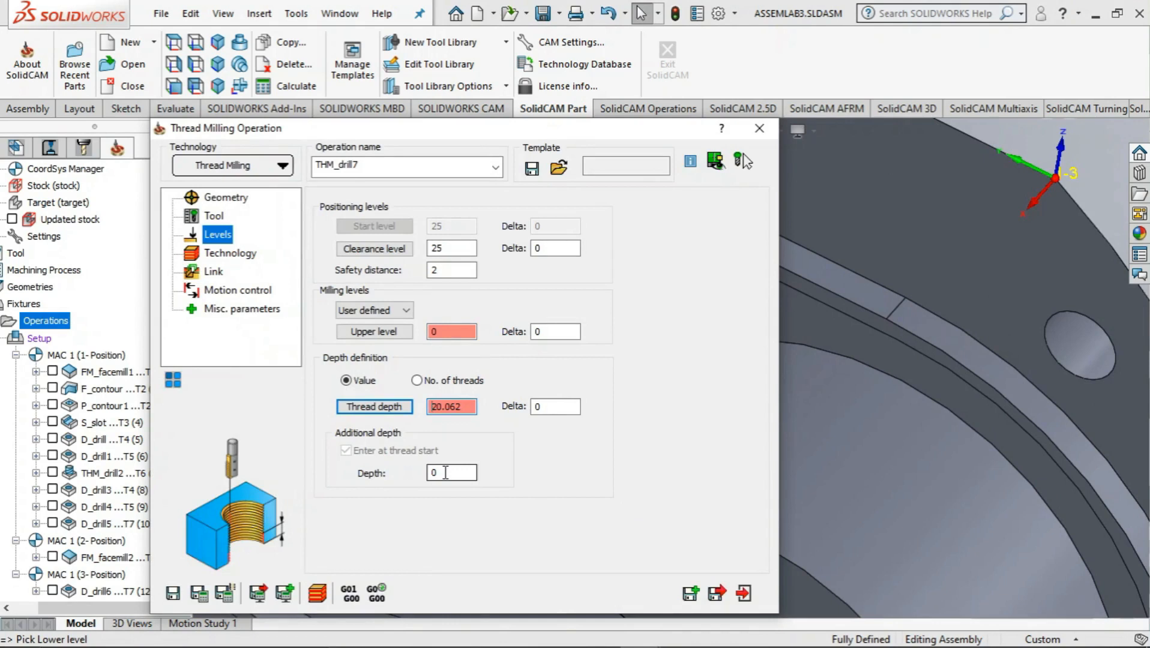
left_click_drag(445, 472, 428, 474)
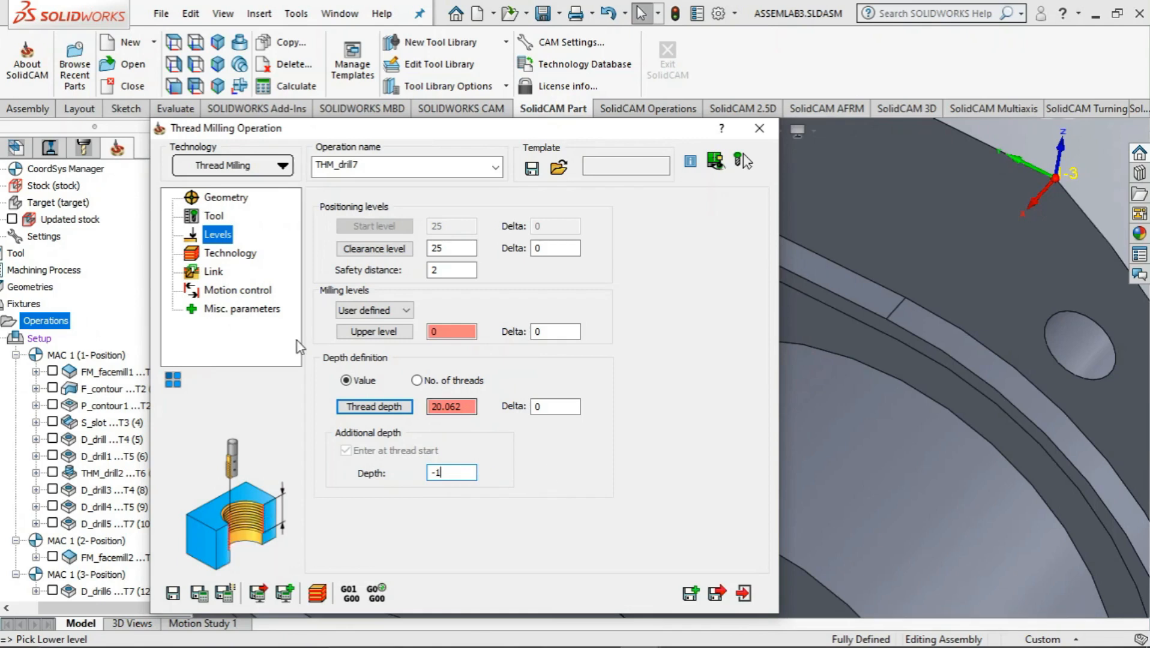
left_click(219, 255)
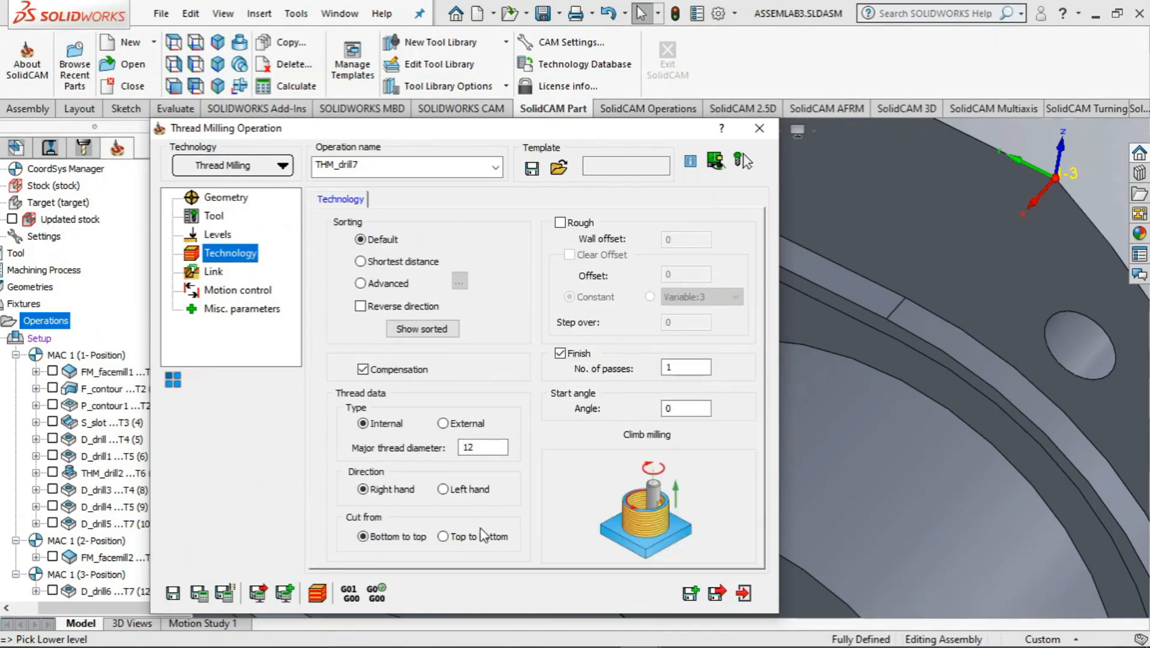
left_click(443, 536)
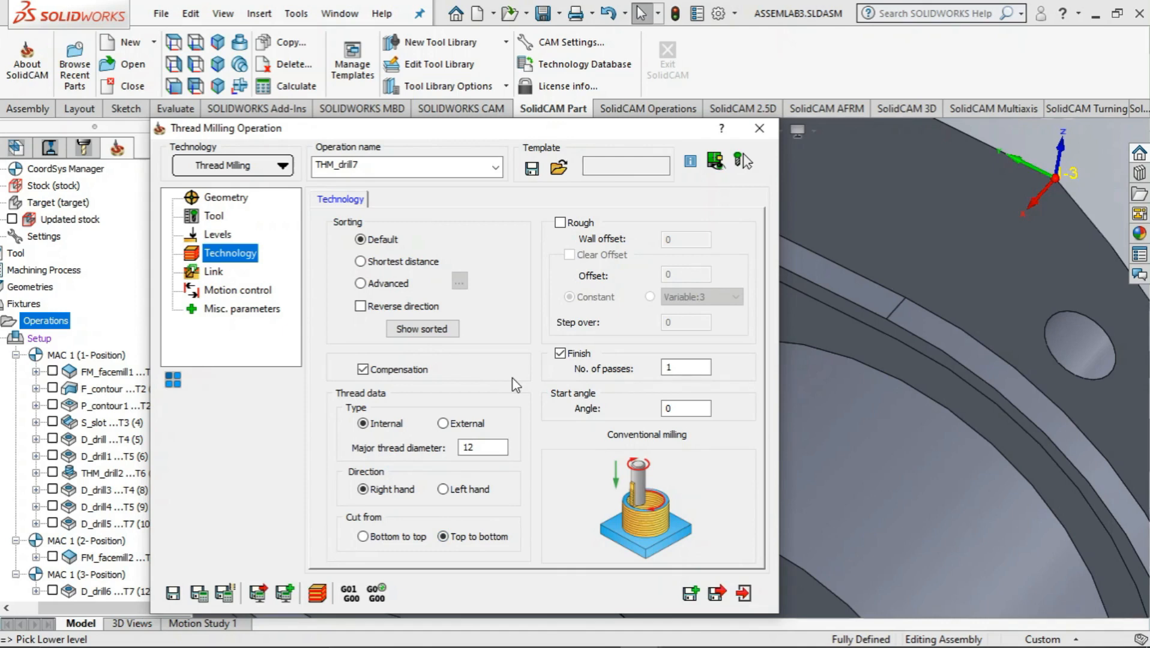
Set the additional depth at the thread start to 1, keeping the top-to-bottom cut
left_click(211, 274)
left_click(227, 292)
left_click(235, 309)
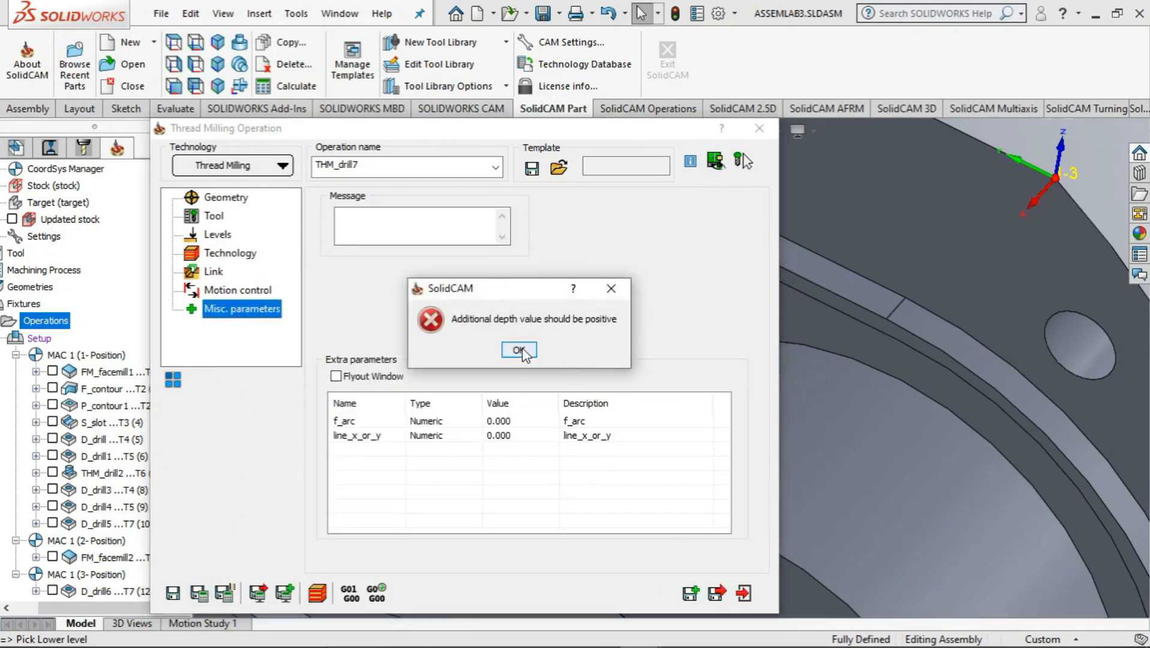
left_click(520, 351)
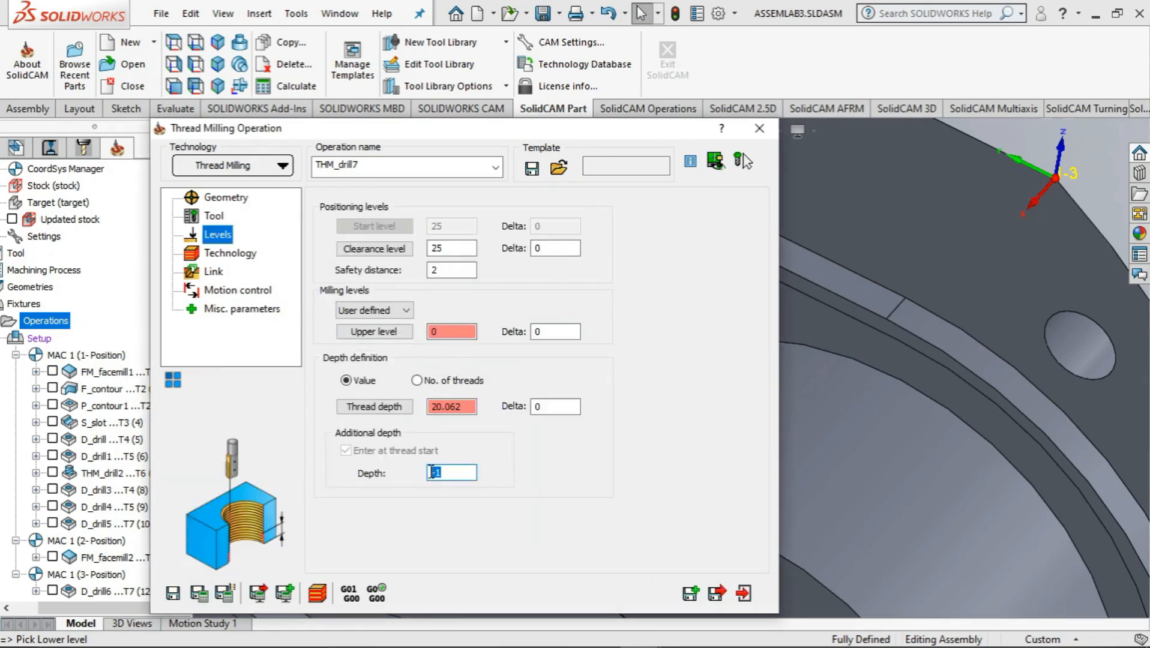
type("1")
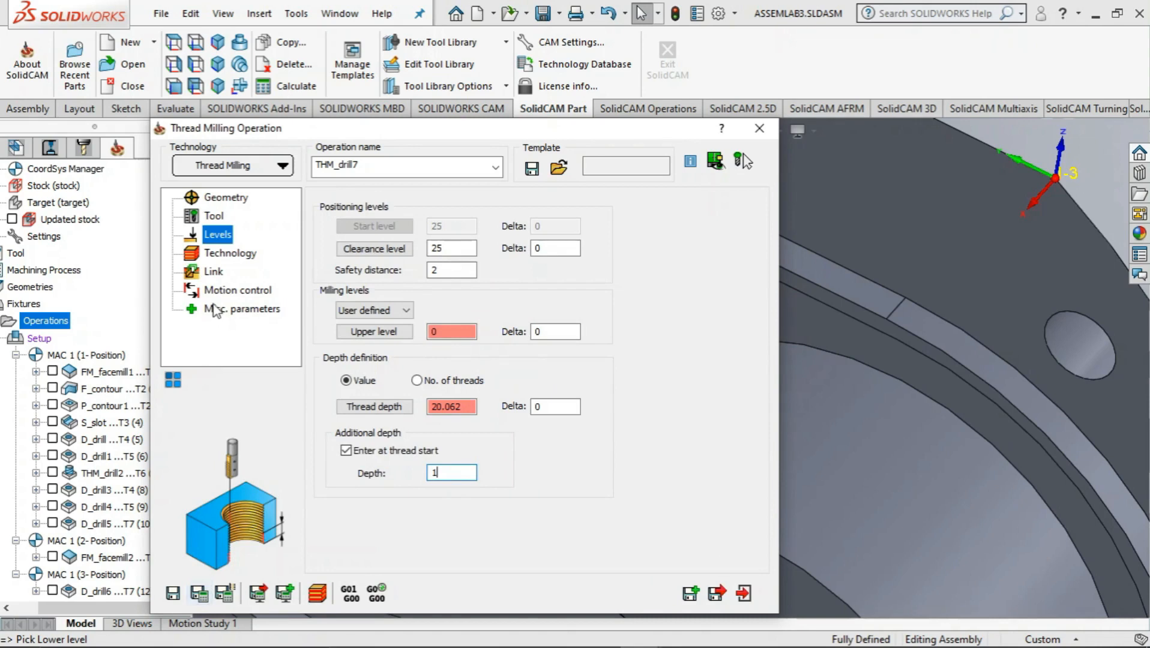
left_click(226, 255)
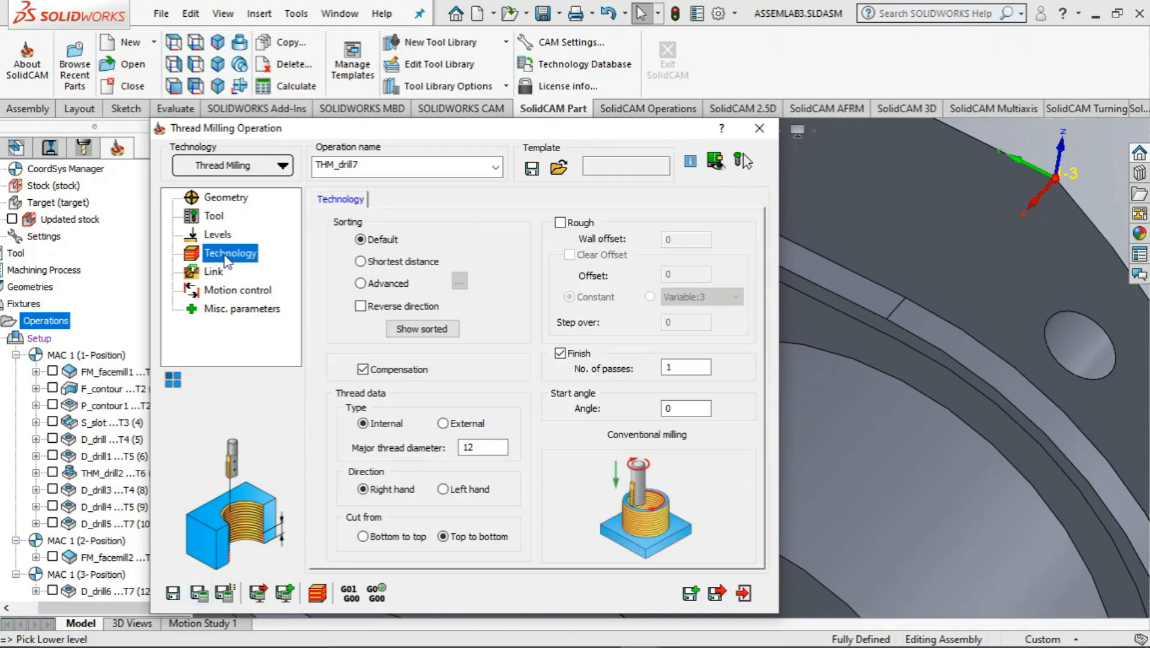
left_click(443, 536)
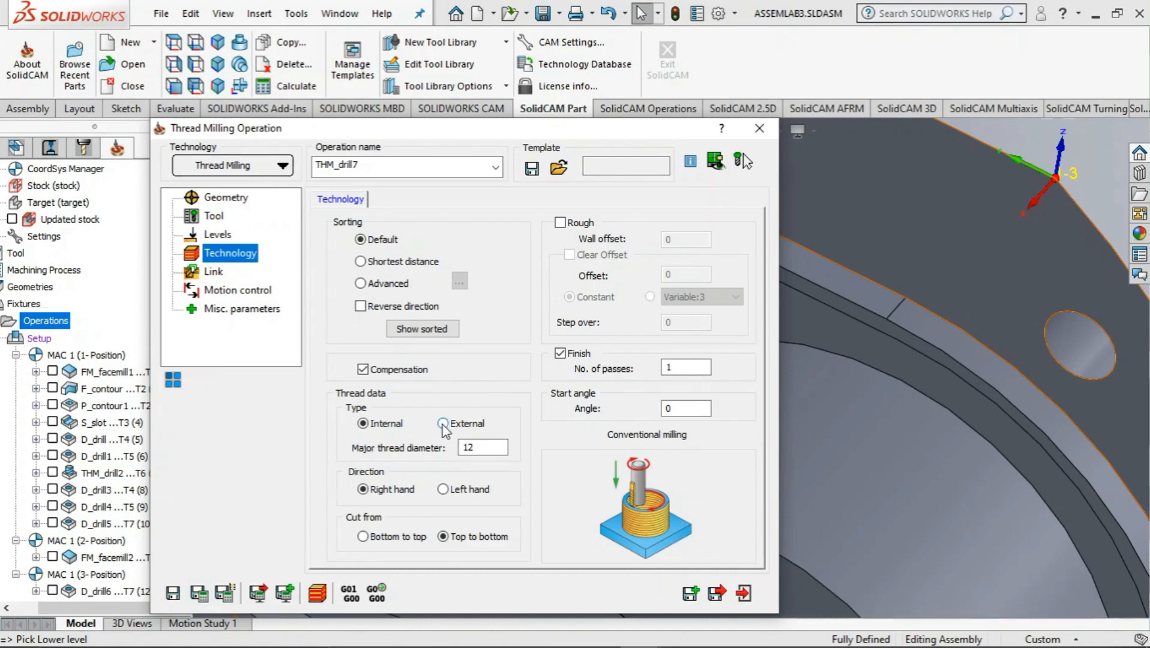
Save and calculate the M12 thread milling operation and simulate its toolpath in Host CAD mode at a higher speed
left_click(200, 592)
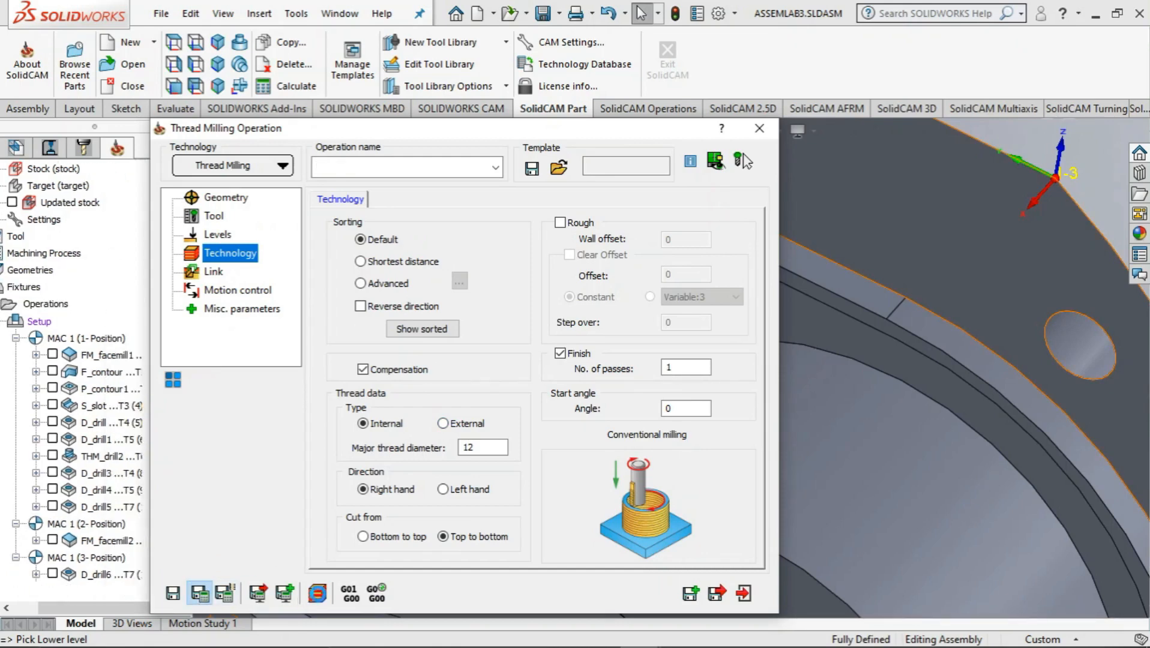
left_click(318, 594)
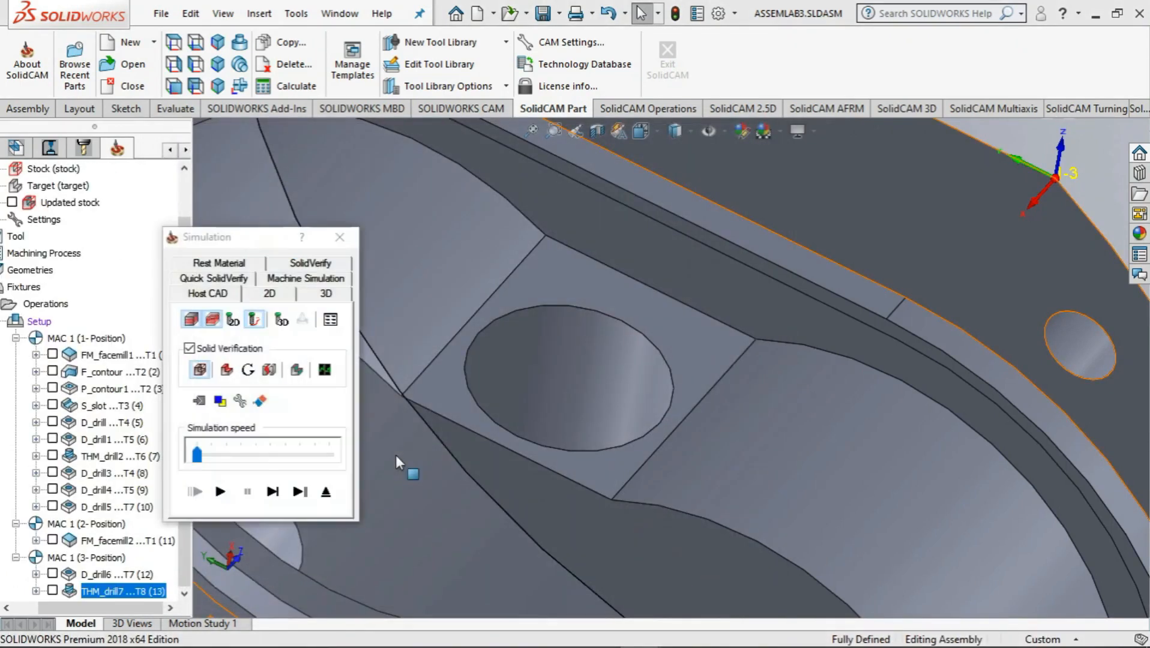
left_click(220, 491)
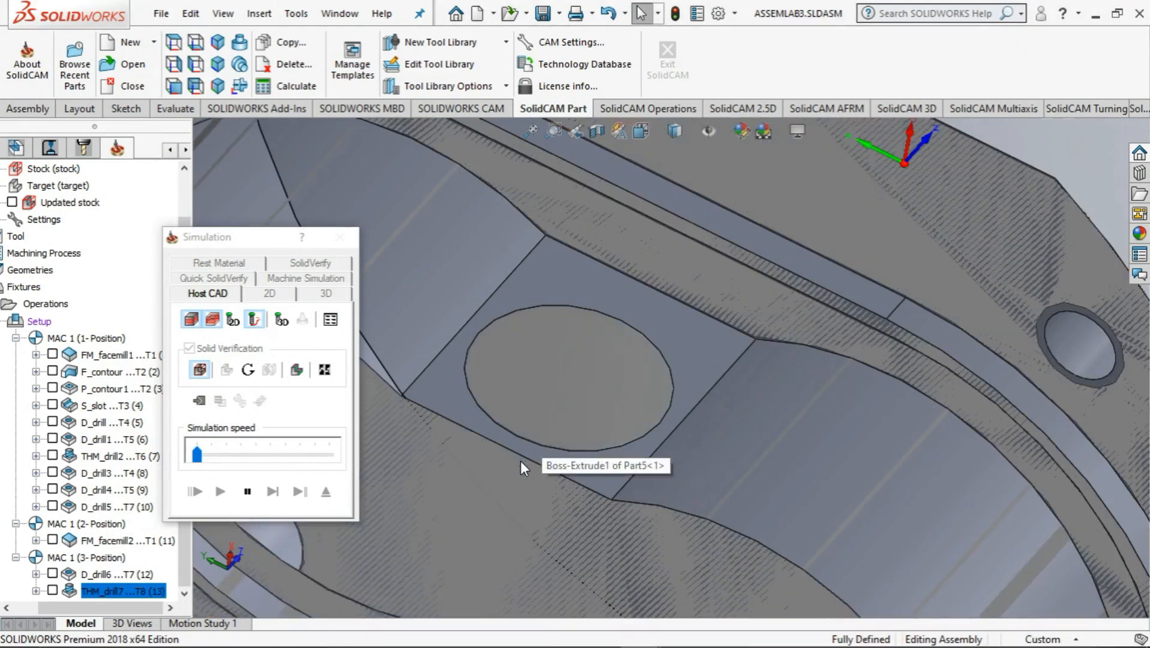
left_click_drag(197, 455, 238, 463)
scroll(594, 460, "up", 5)
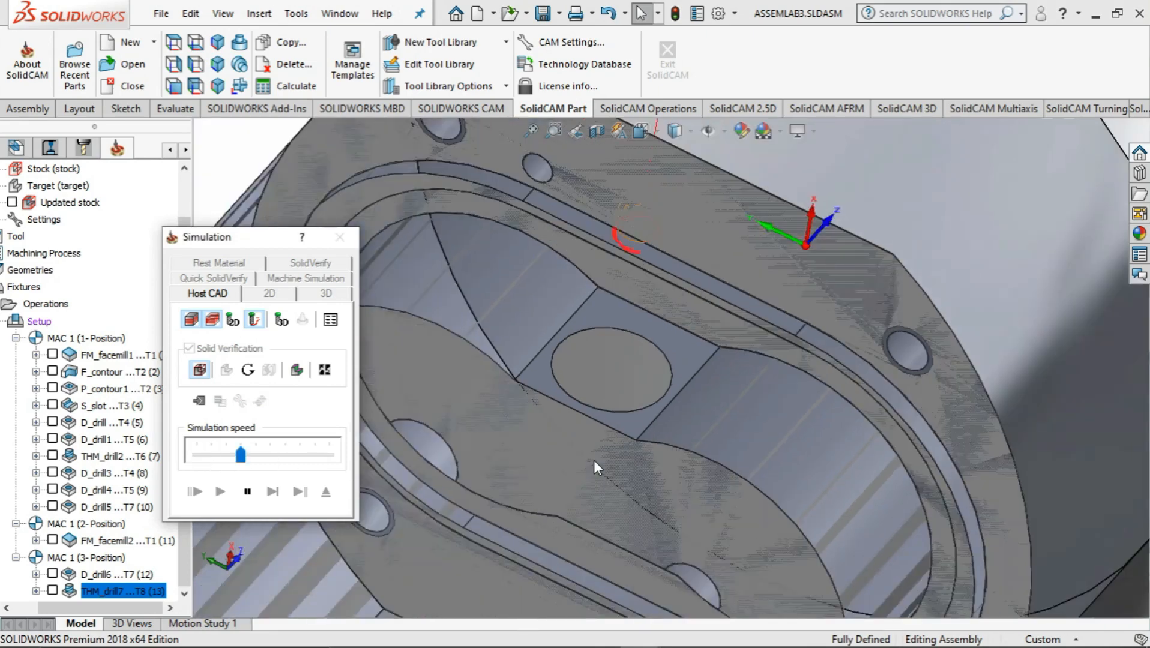
scroll(752, 287, "down", 2)
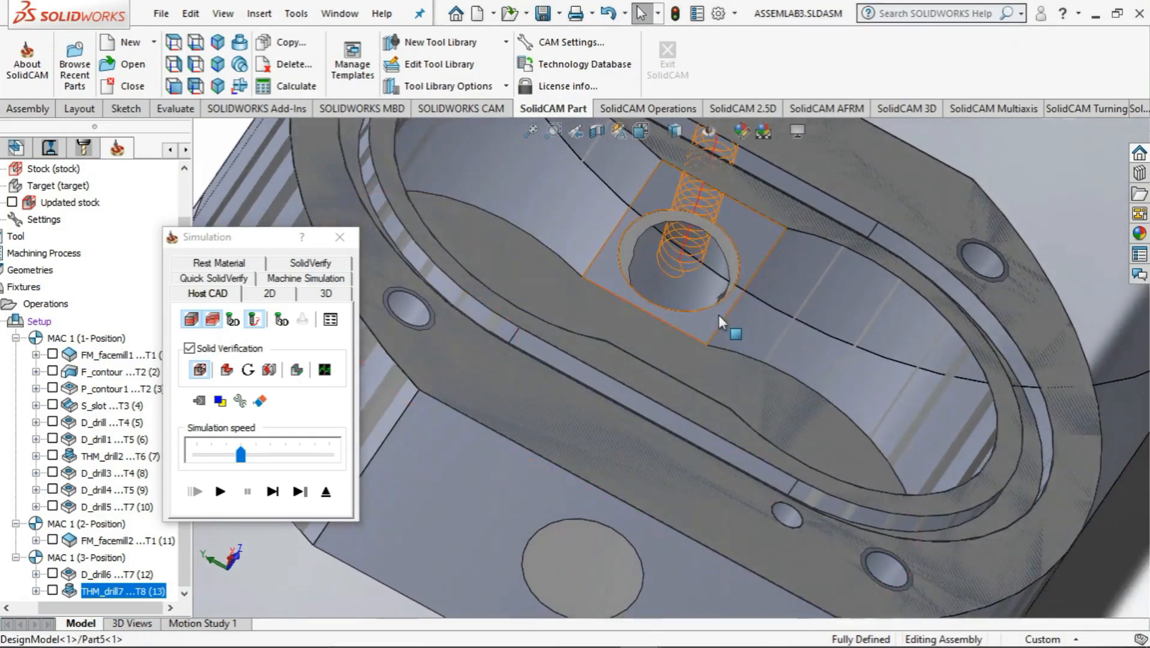
middle_click_drag(718, 315, 668, 237)
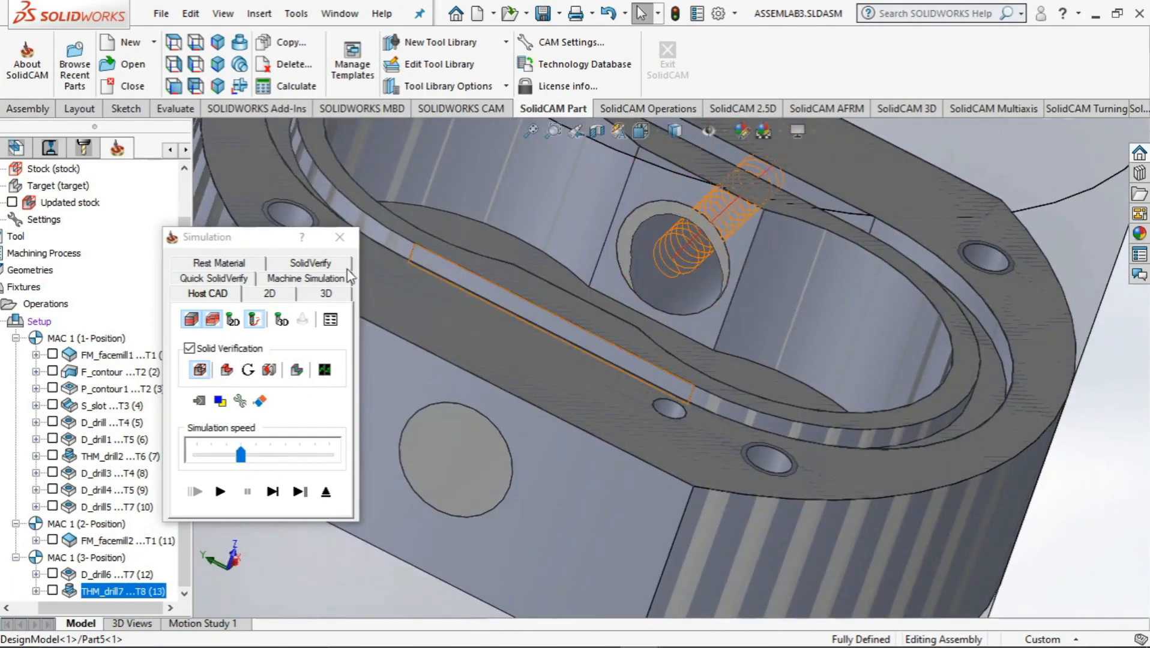
left_click(339, 237)
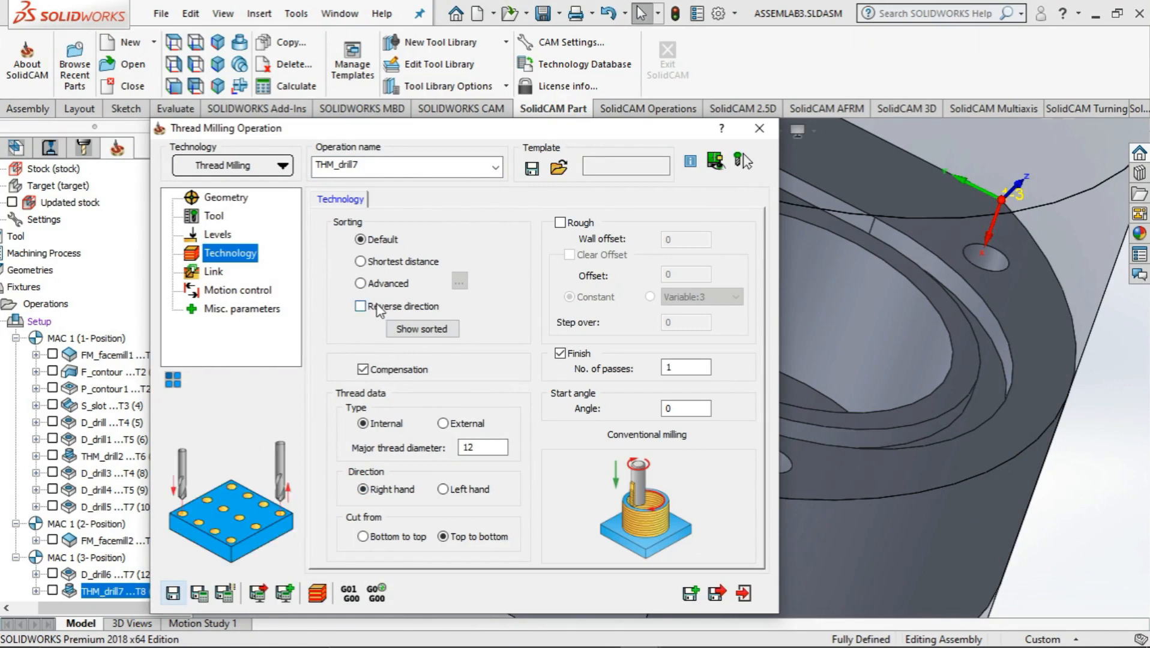
Set the thread milling operation's additional depth to 2 and recalculate it
left_click(217, 234)
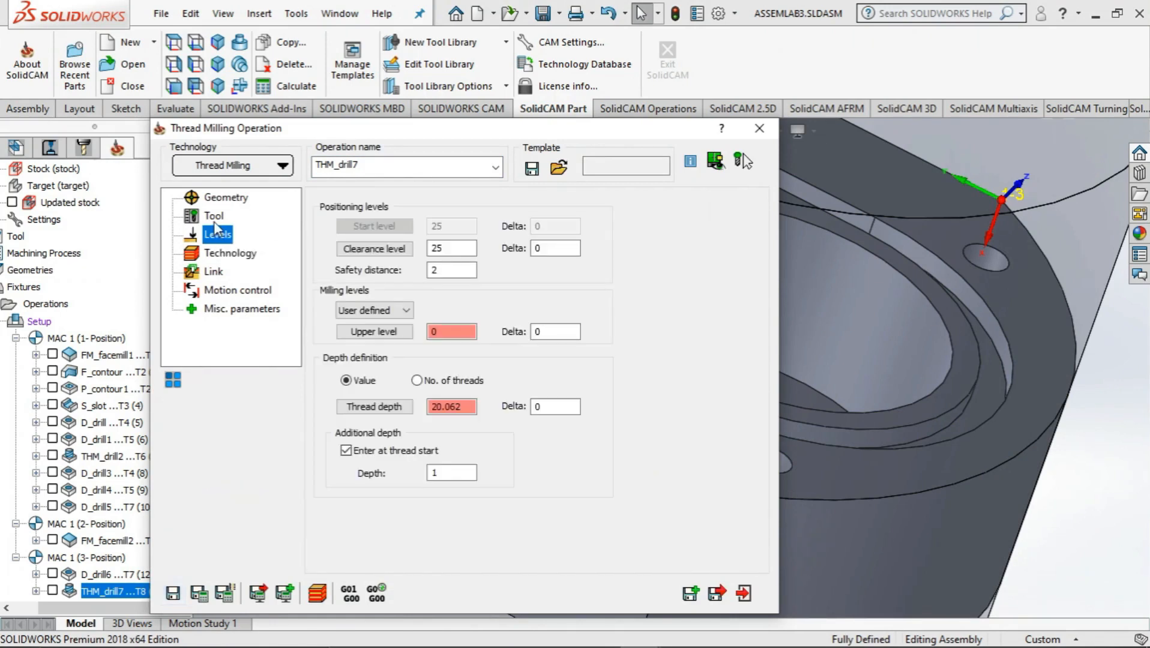
left_click_drag(452, 474, 419, 481)
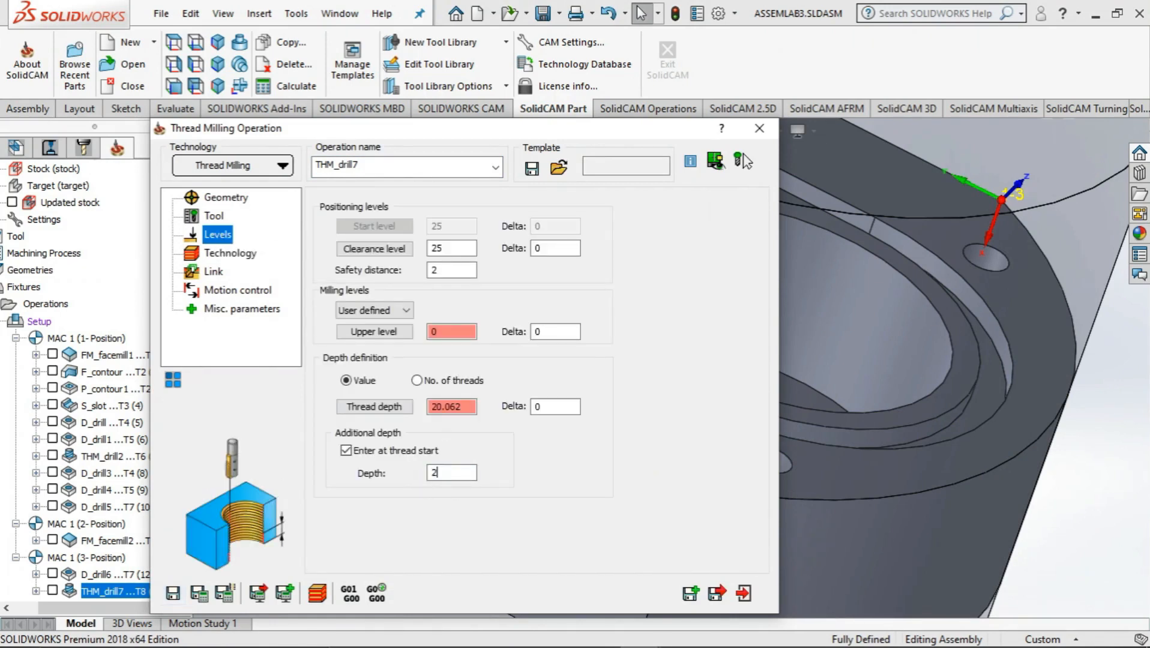
left_click(199, 593)
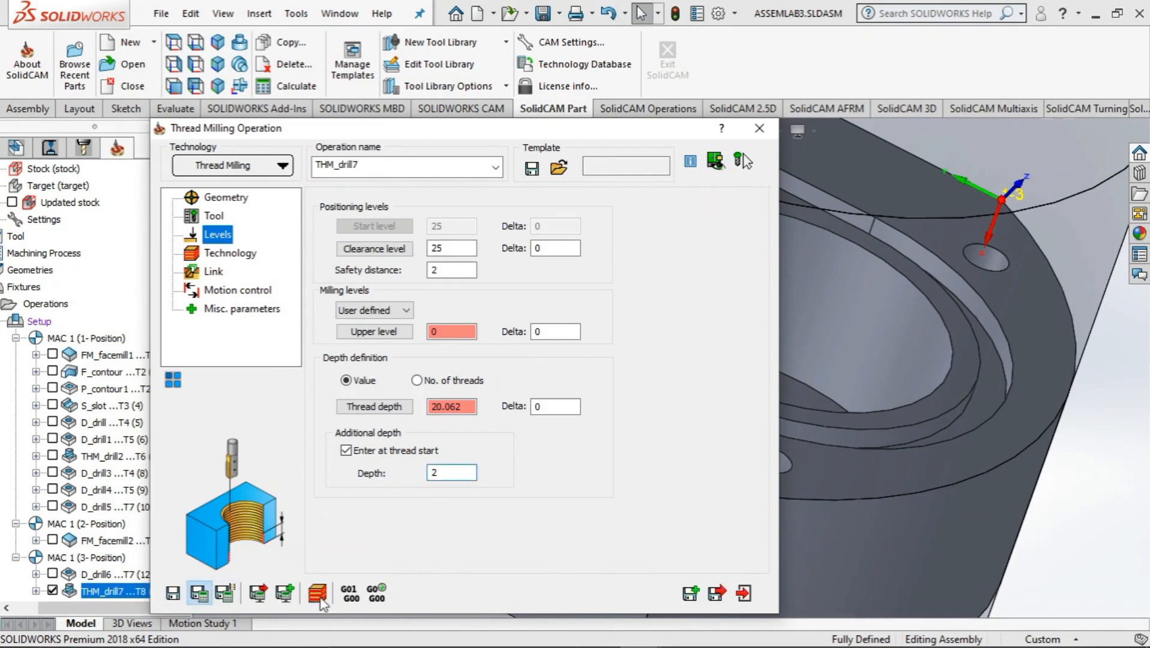
Simulate the recalculated thread milling toolpath, inspect the thread inside the side hole and exit the operation
left_click(318, 594)
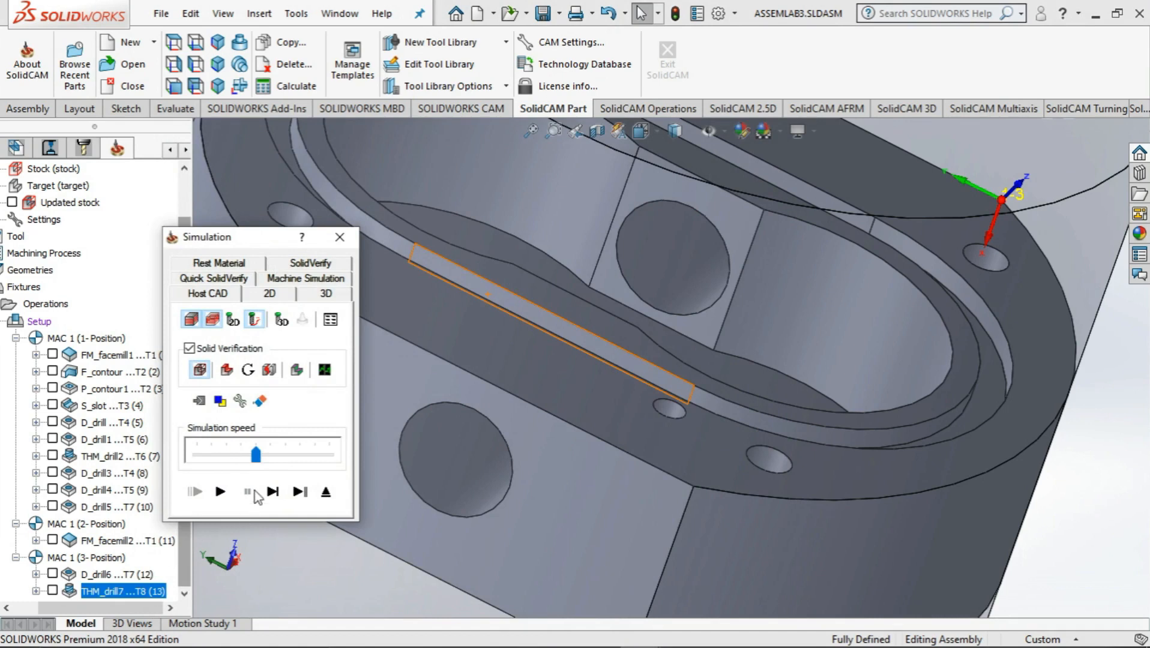
left_click(221, 492)
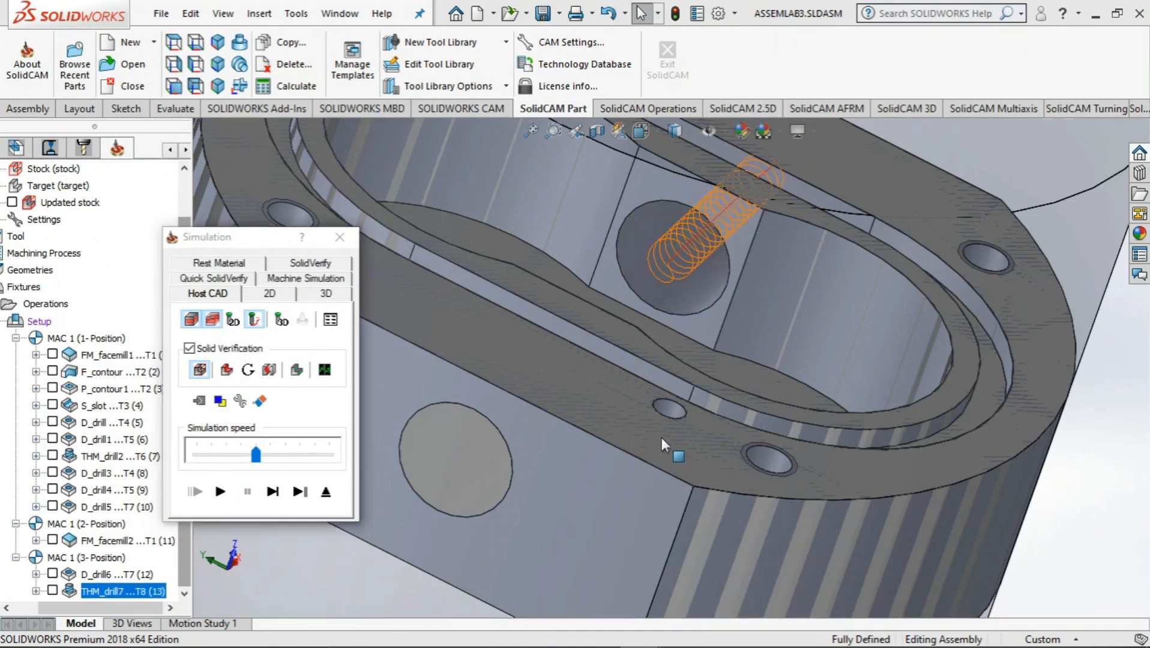
middle_click_drag(661, 437, 649, 399)
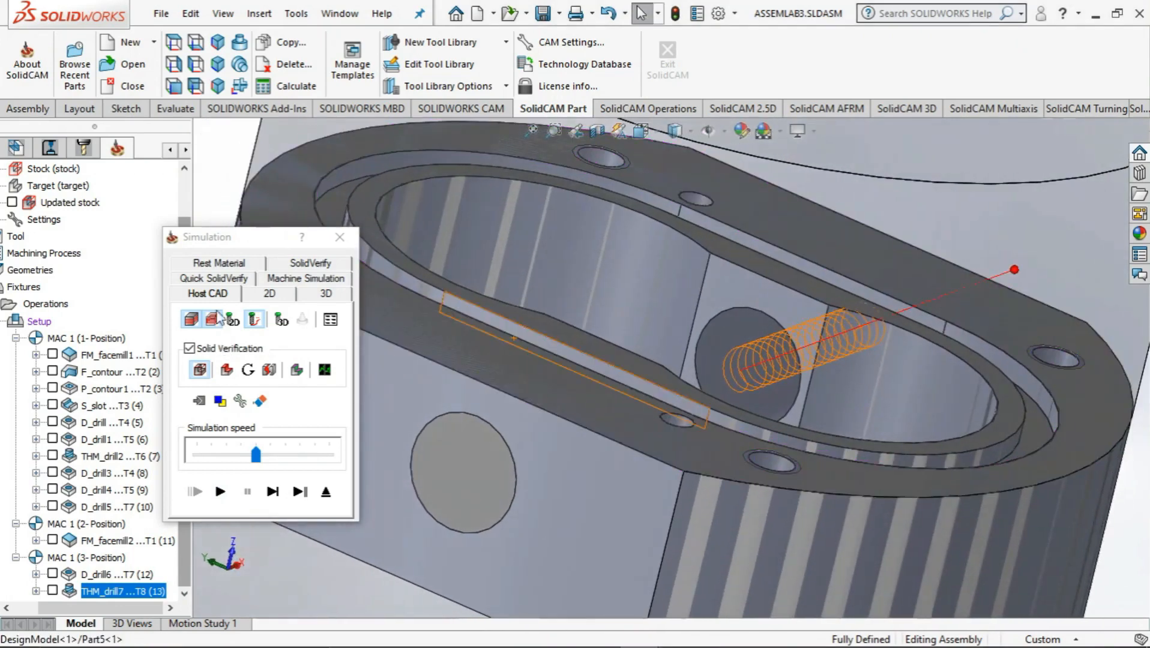
left_click(341, 237)
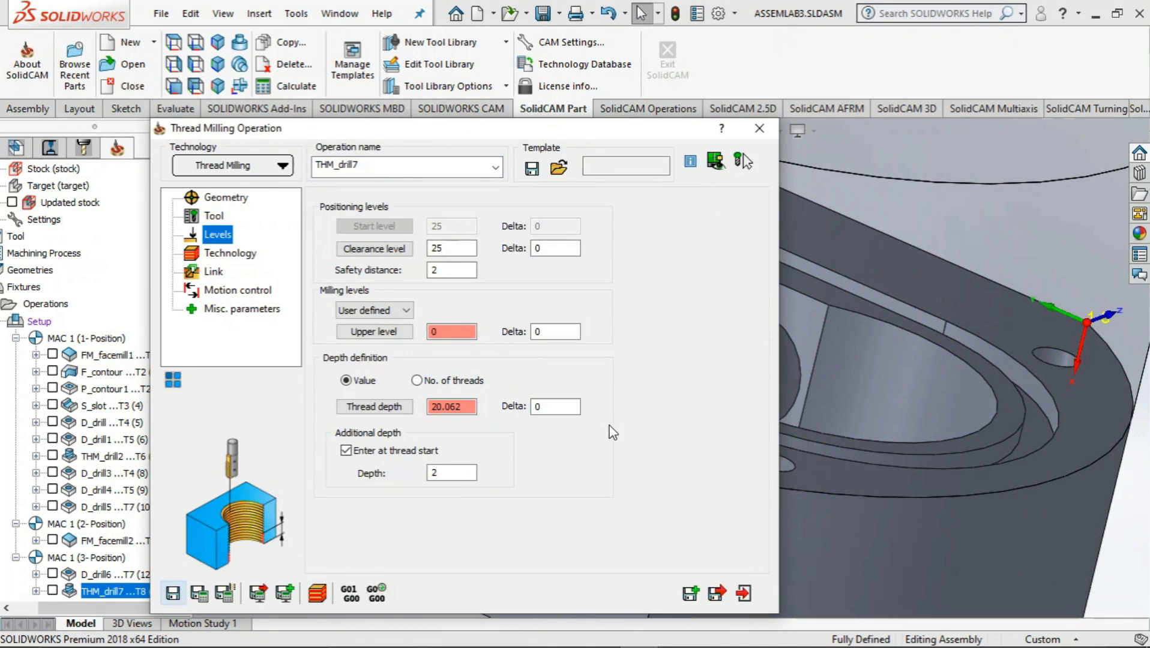
left_click(743, 596)
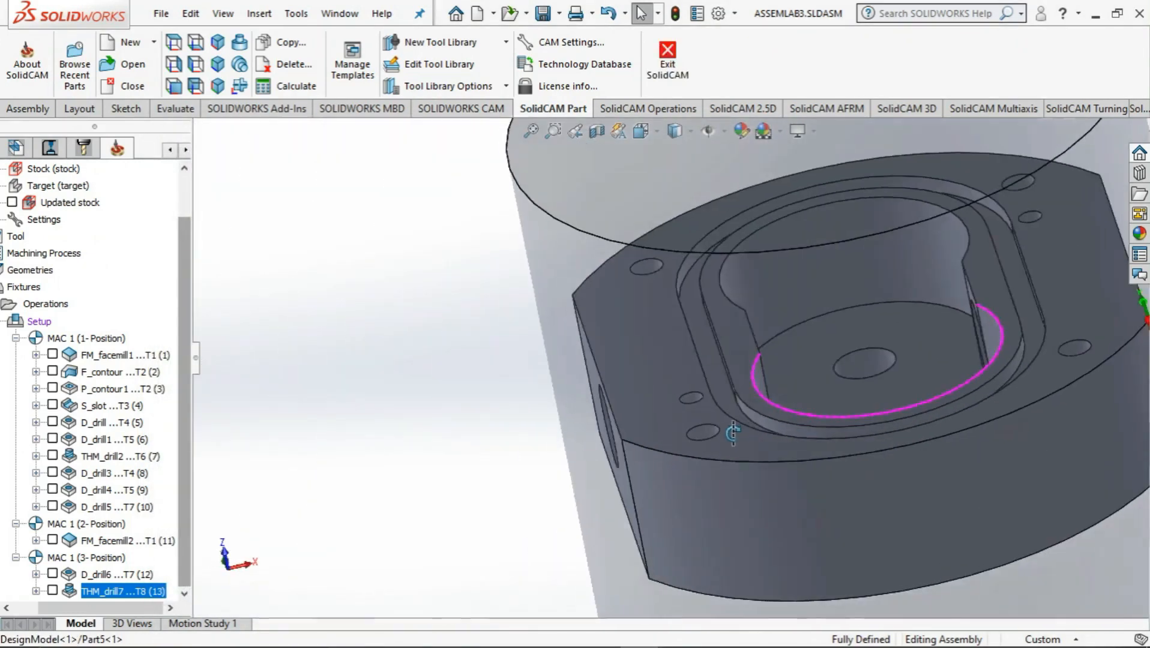
Add a new drilling operation for the hole in the opposite flat side face of the body
middle_click_drag(733, 433, 791, 393)
middle_click_drag(673, 492, 707, 481)
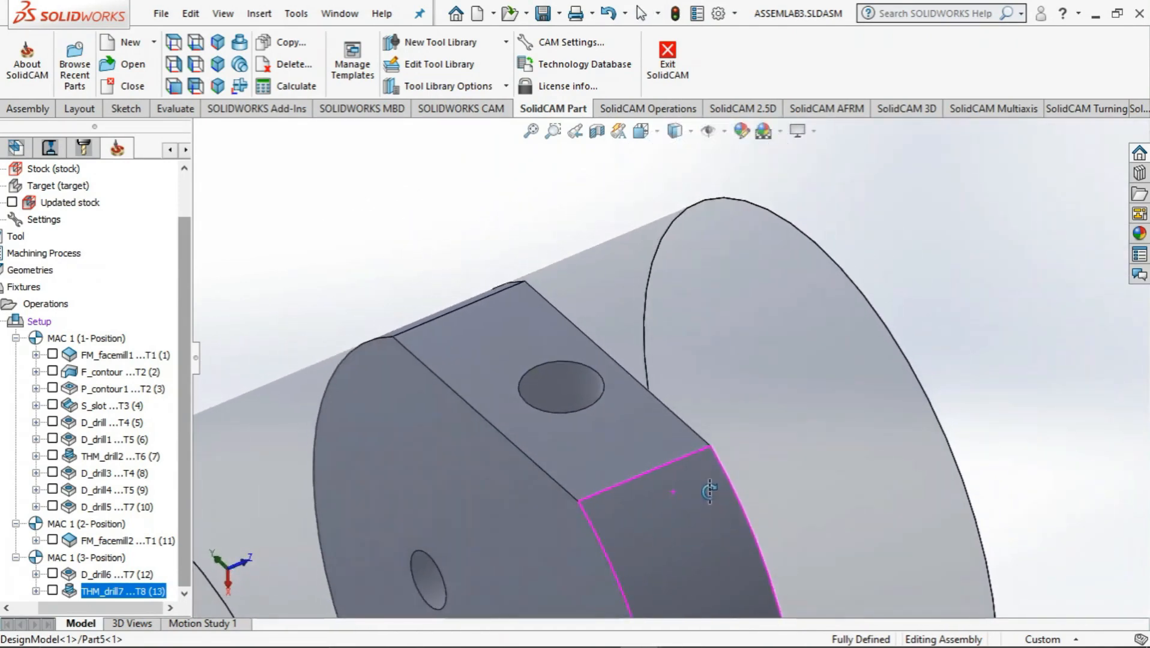
right_click(47, 304)
mouse_move(133, 232)
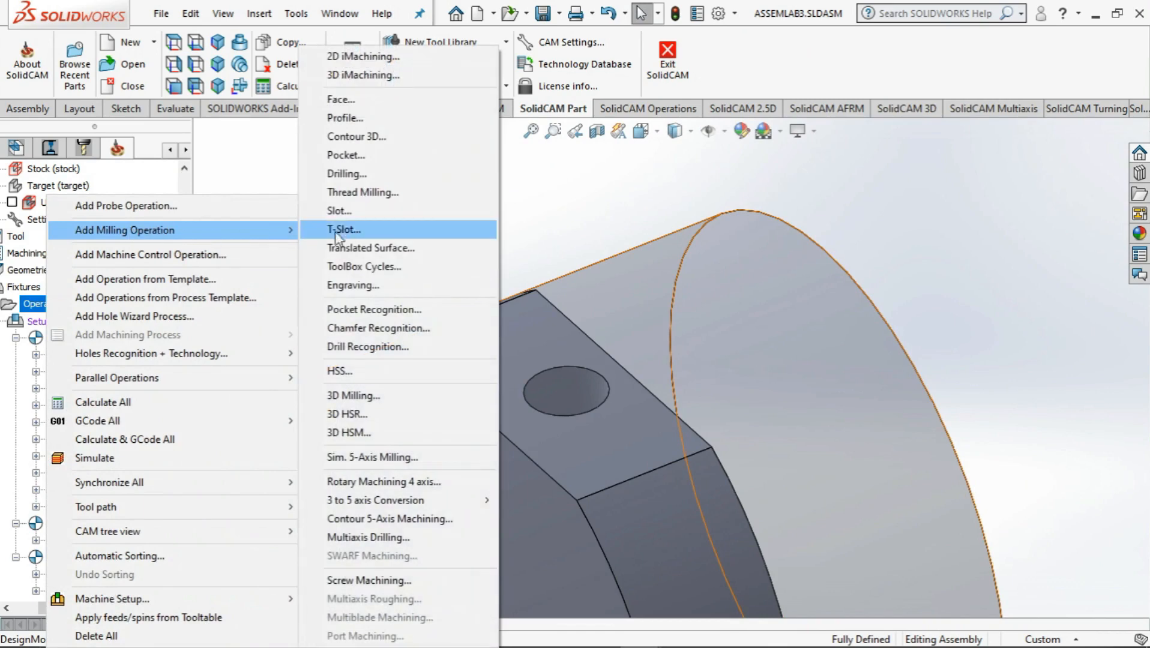
left_click(353, 174)
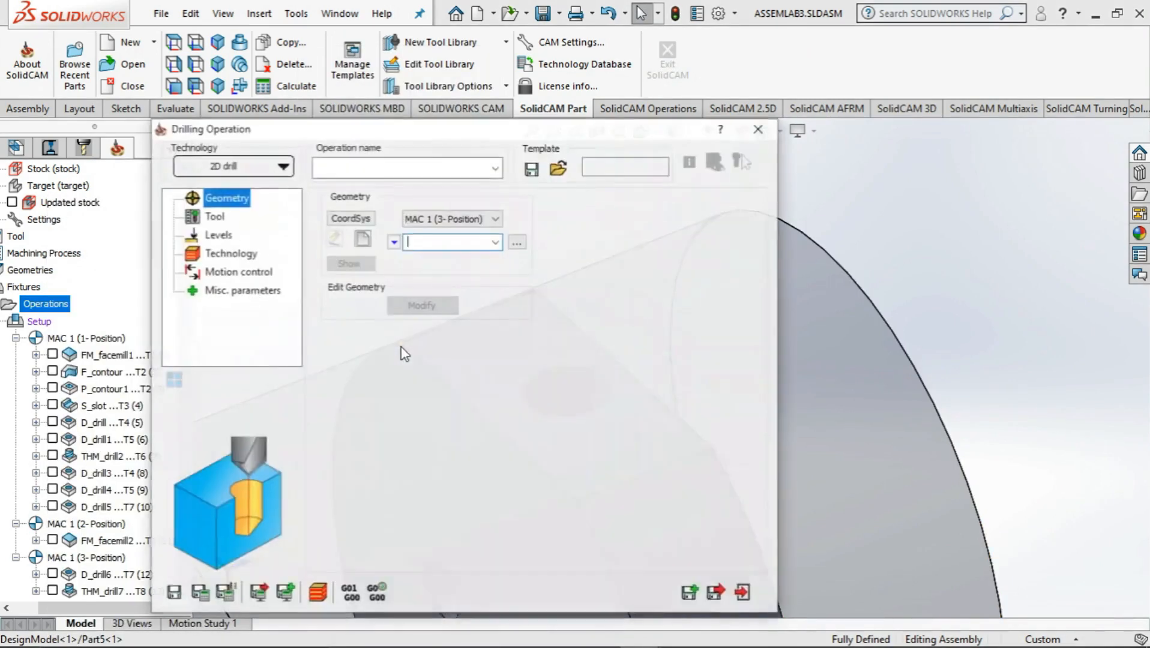
Add coordinate system position 4 on the flat side face around the undrilled hole
left_click(352, 217)
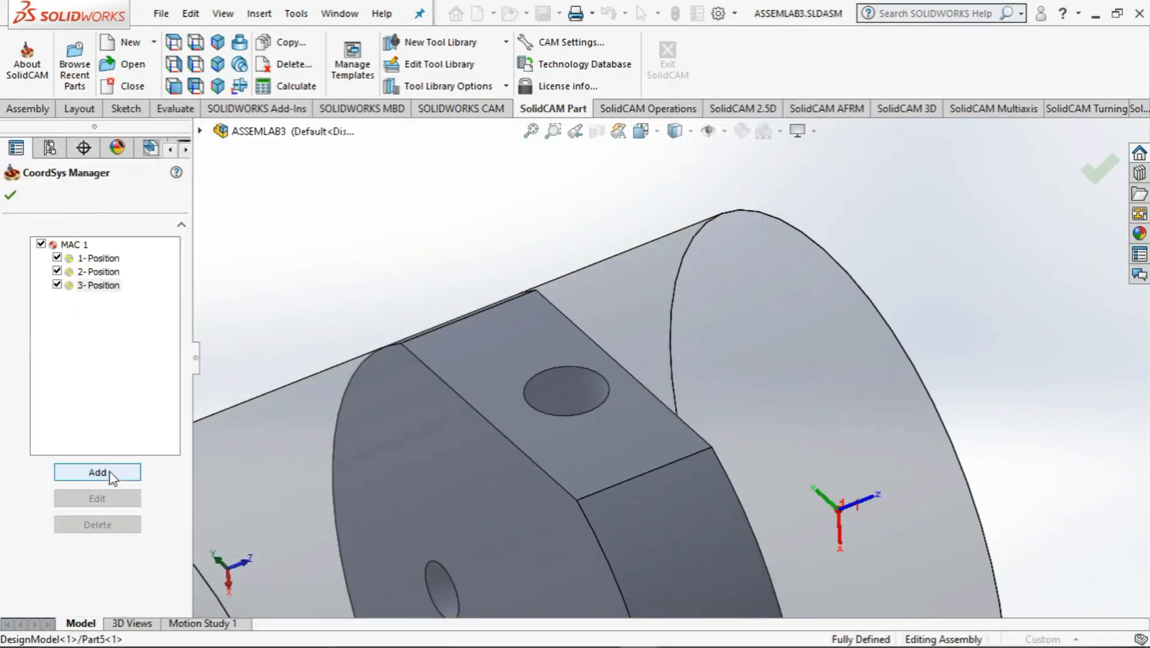
left_click(109, 472)
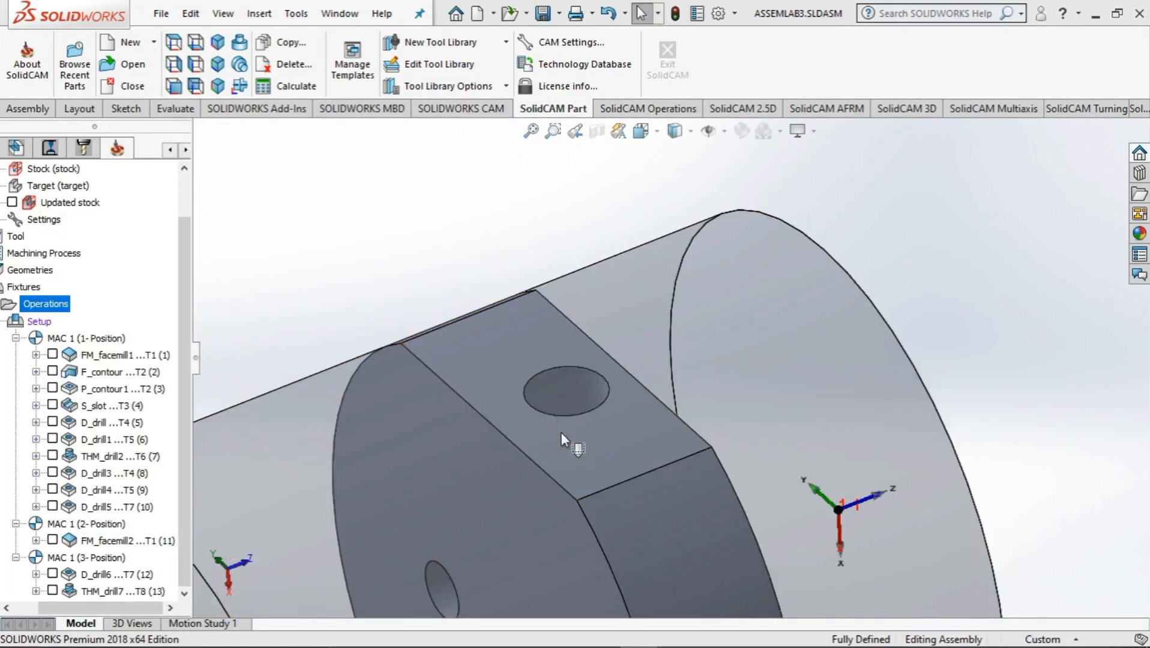
left_click(572, 445)
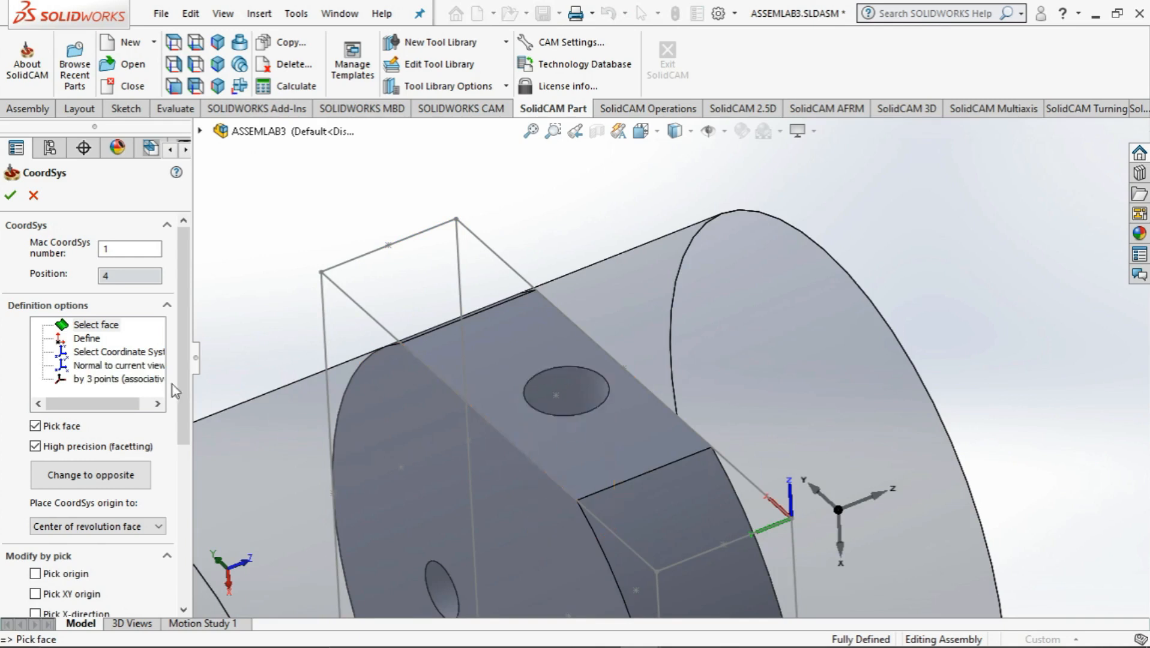
Place position 4's origin at the side face's near front corner and flip its axes around Z
left_click_drag(183, 401, 190, 457)
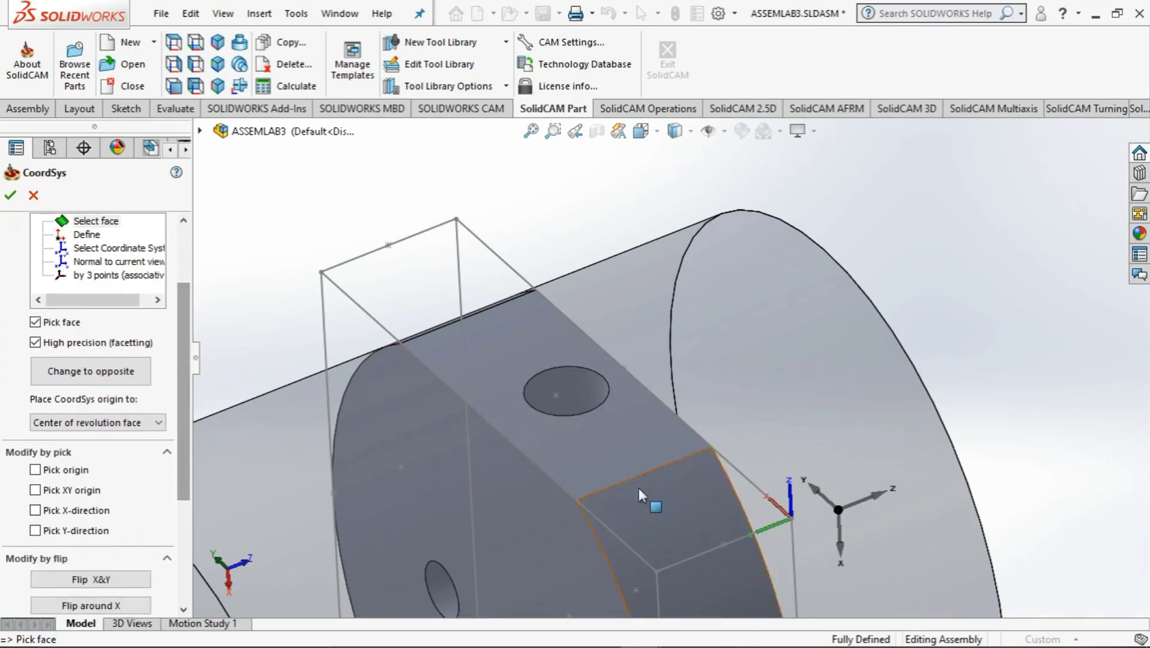
left_click(35, 470)
left_click(578, 499)
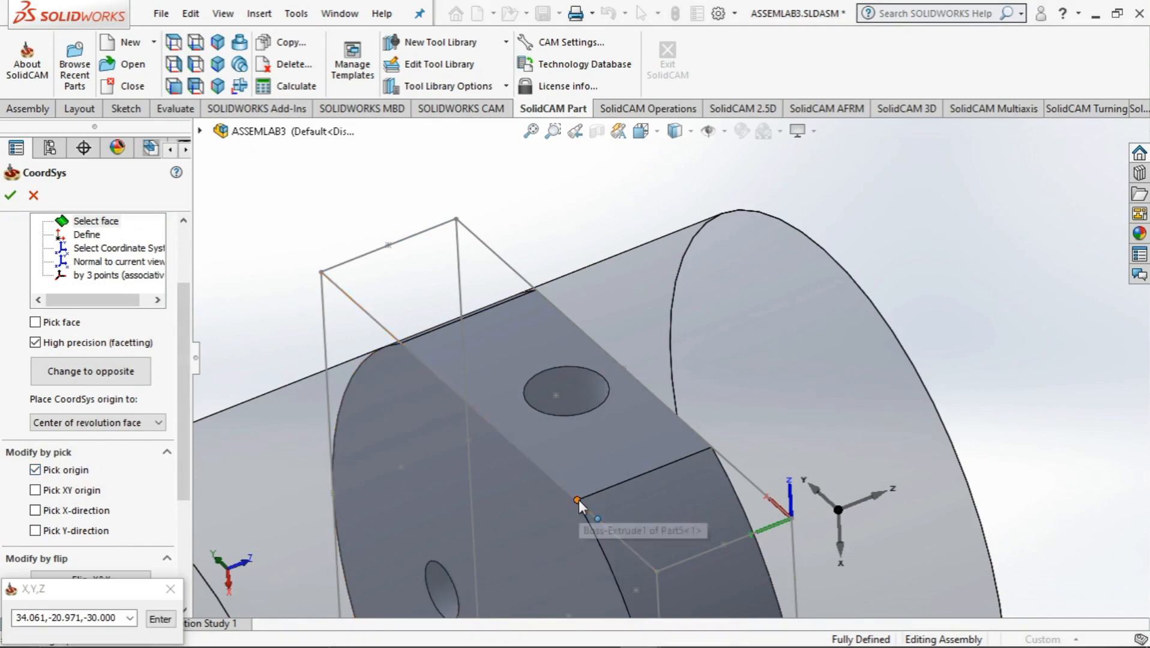
left_click_drag(180, 467, 186, 553)
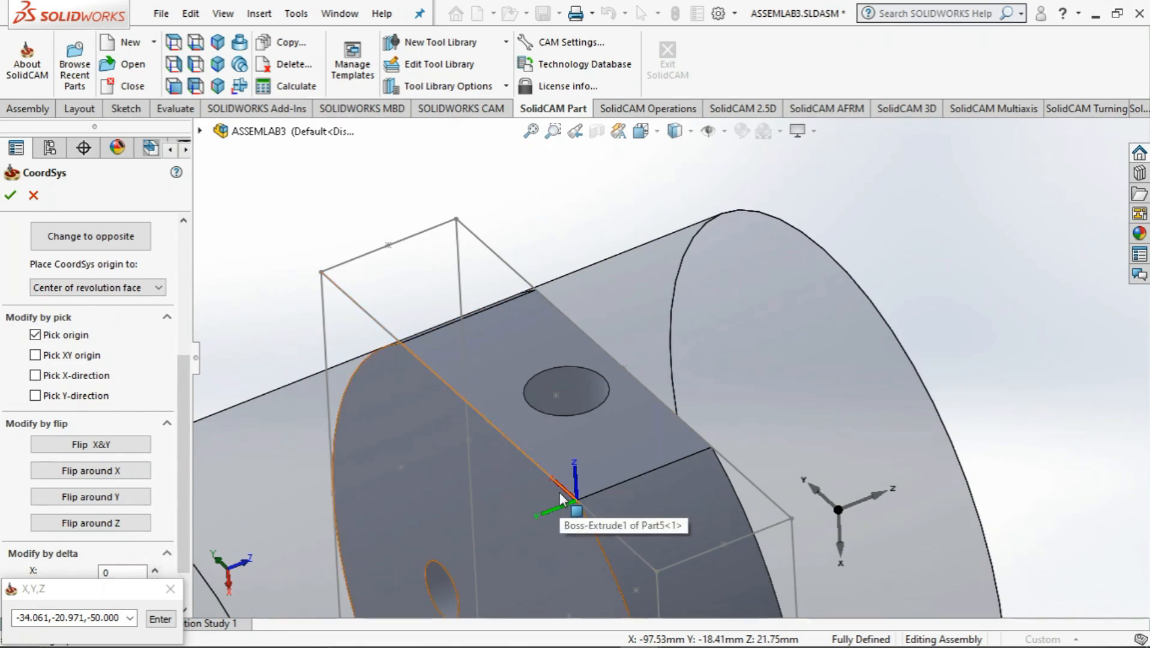
left_click(108, 526)
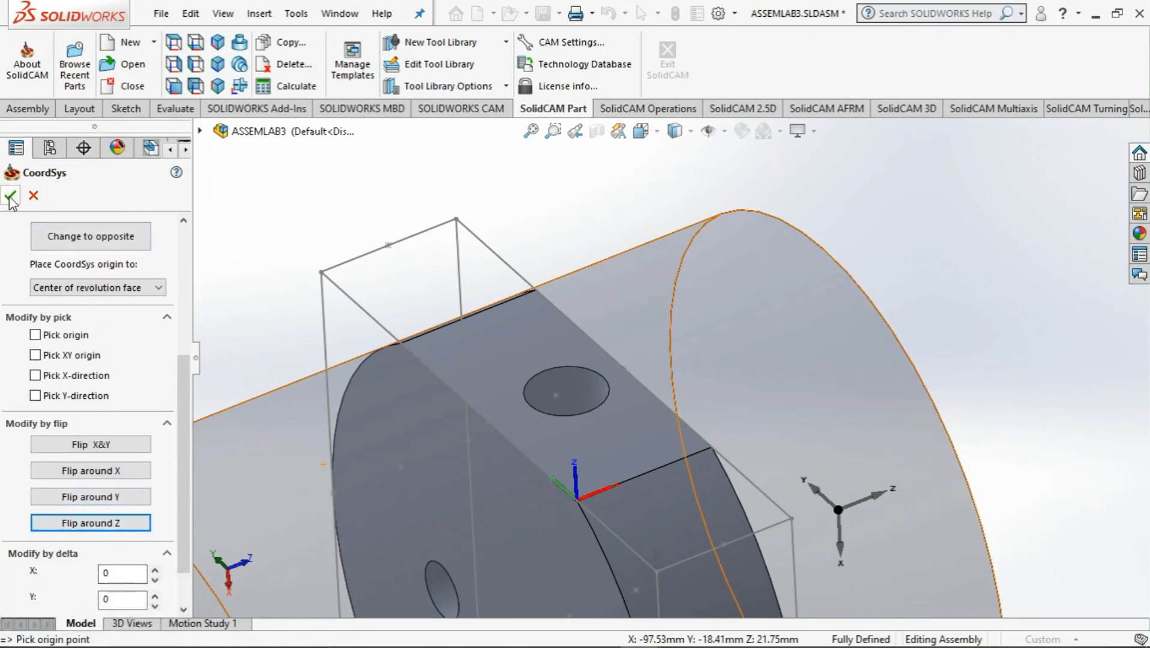
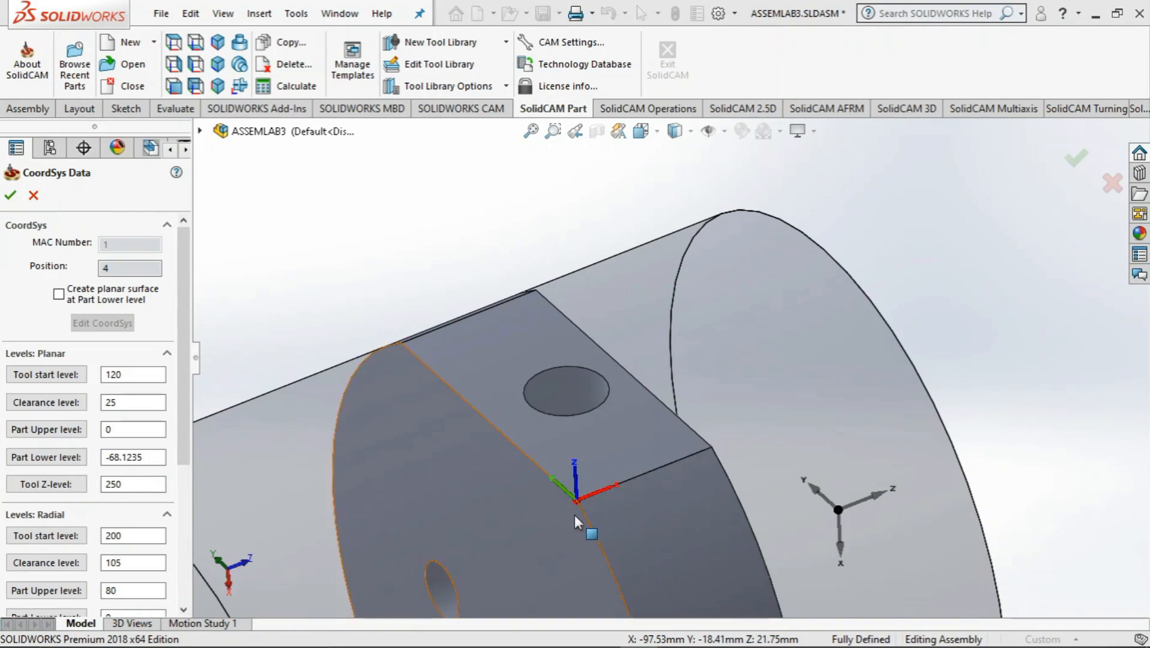
Accept the position 4 coordinate system and define the round hole on the flat side face as the 2D drill geometry
left_click(10, 196)
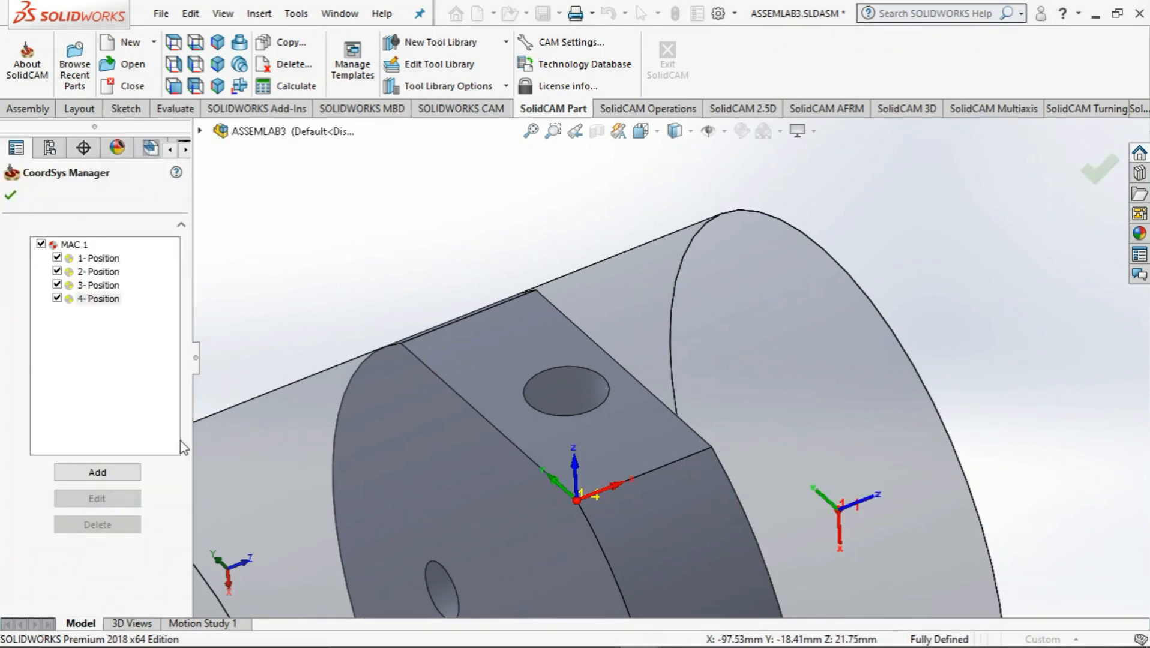
left_click(13, 203)
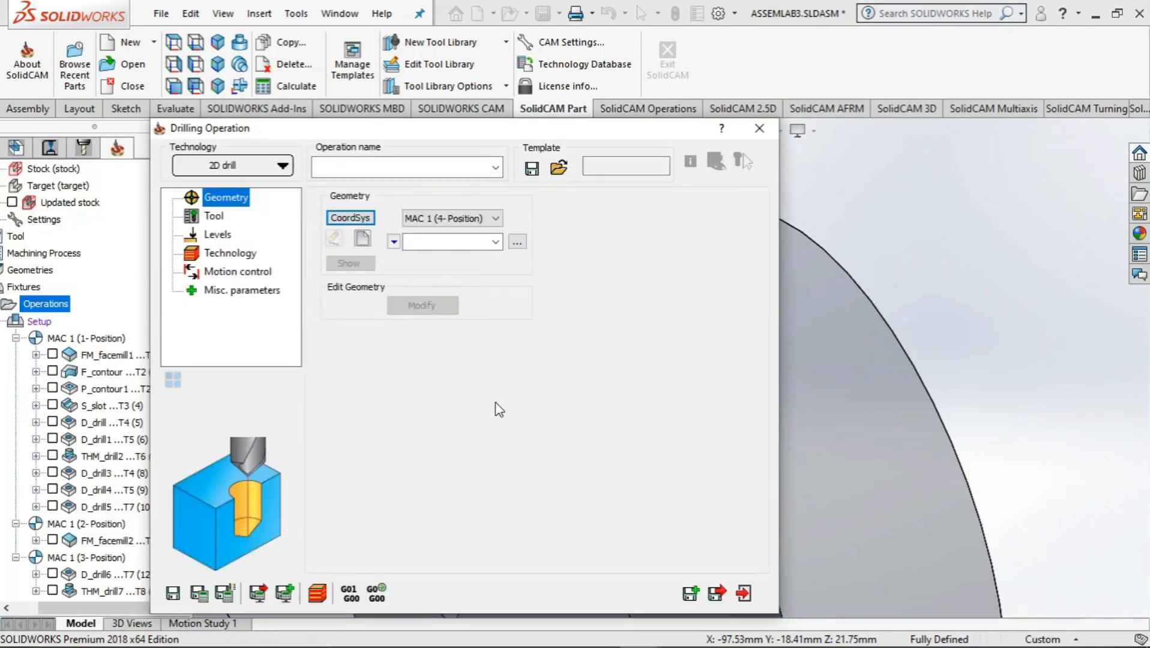
left_click(213, 217)
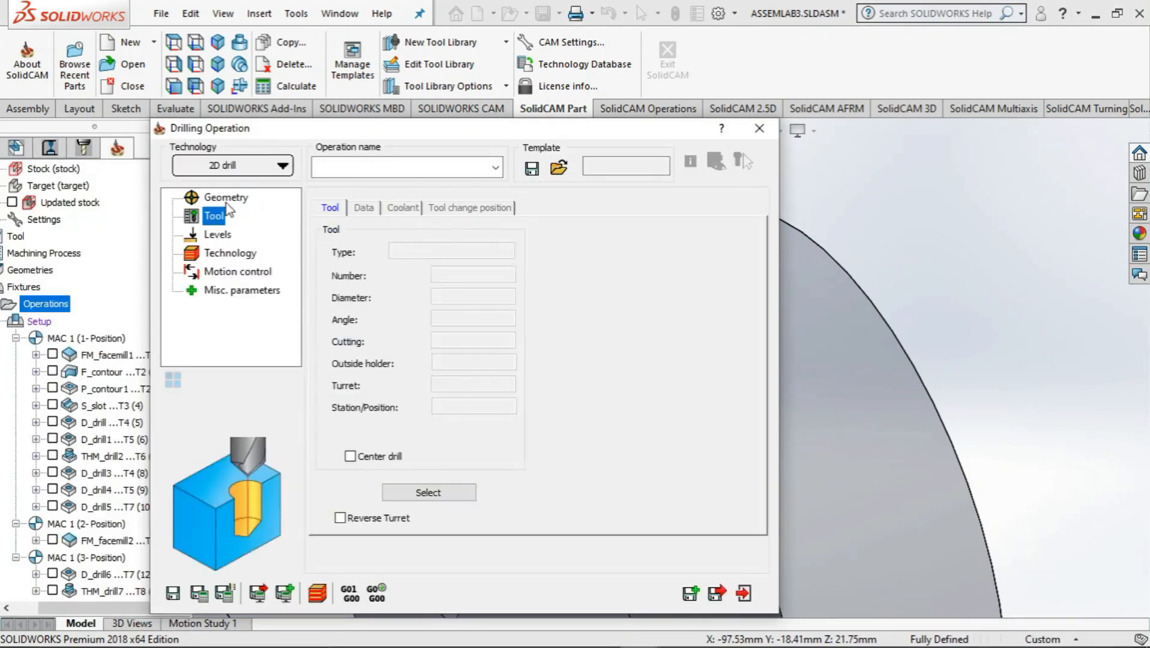
left_click(227, 201)
left_click(363, 240)
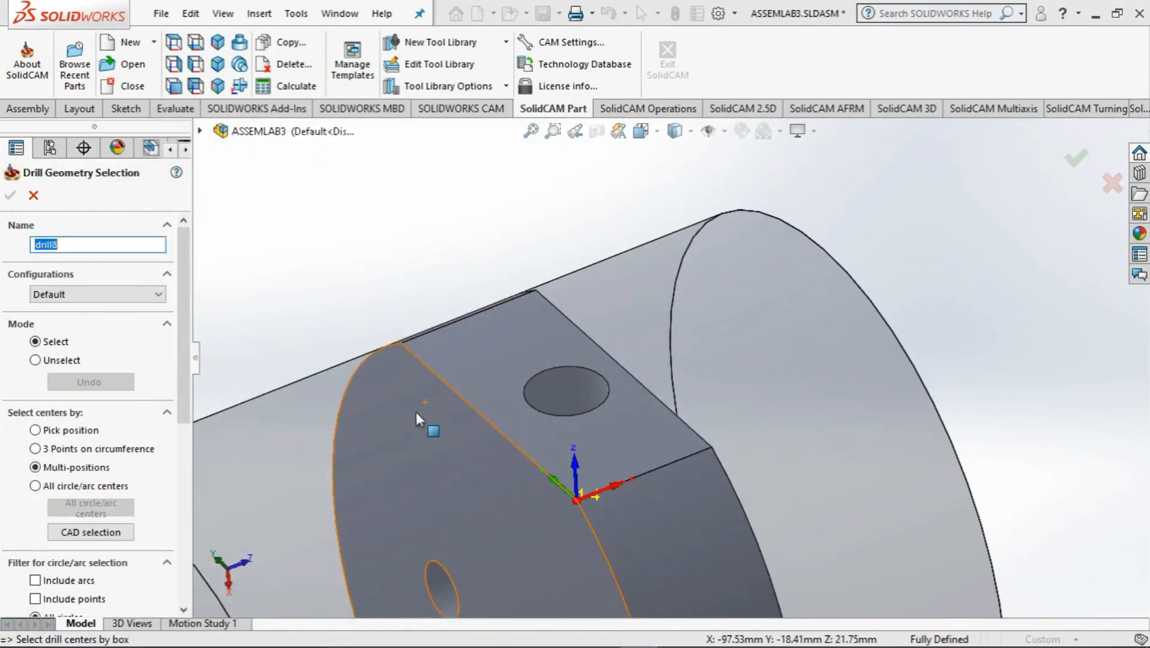
left_click(607, 397)
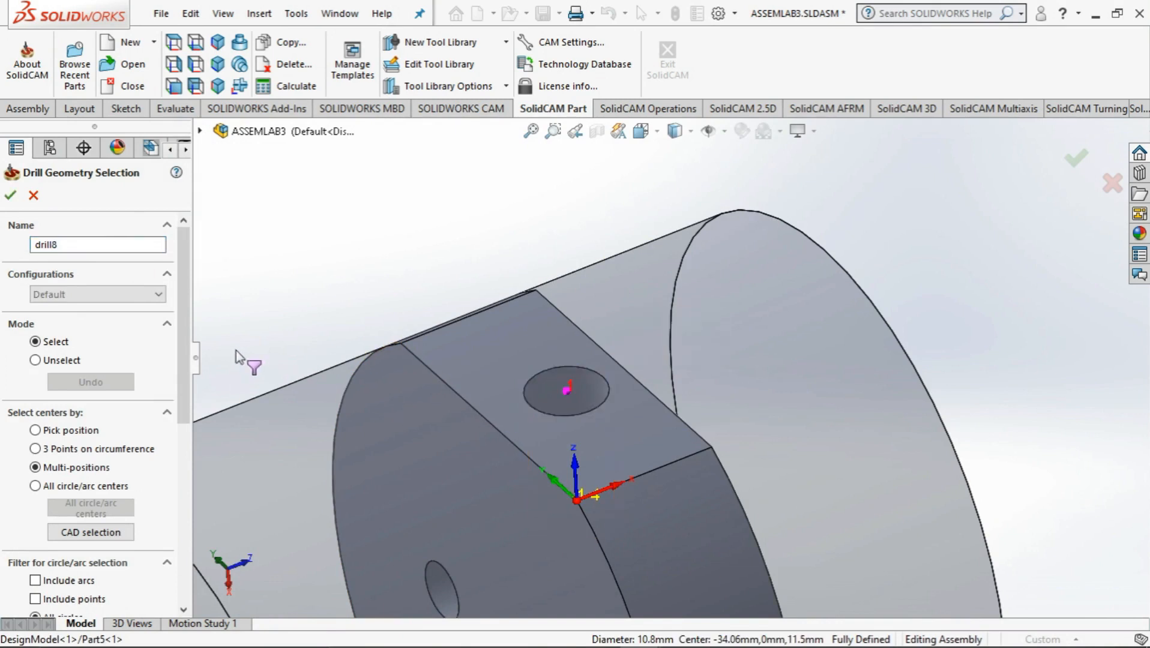
left_click(11, 196)
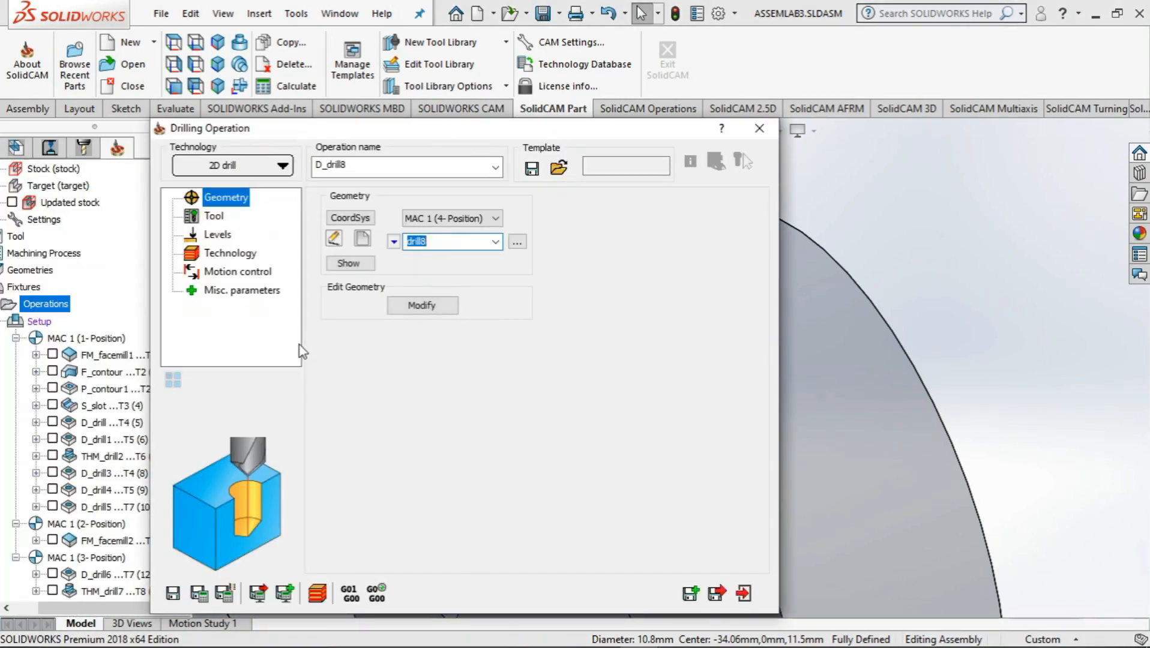
Assign tool 7, the 8 mm drill with a 118° angle, to the drilling operation
left_click(214, 220)
left_click(422, 489)
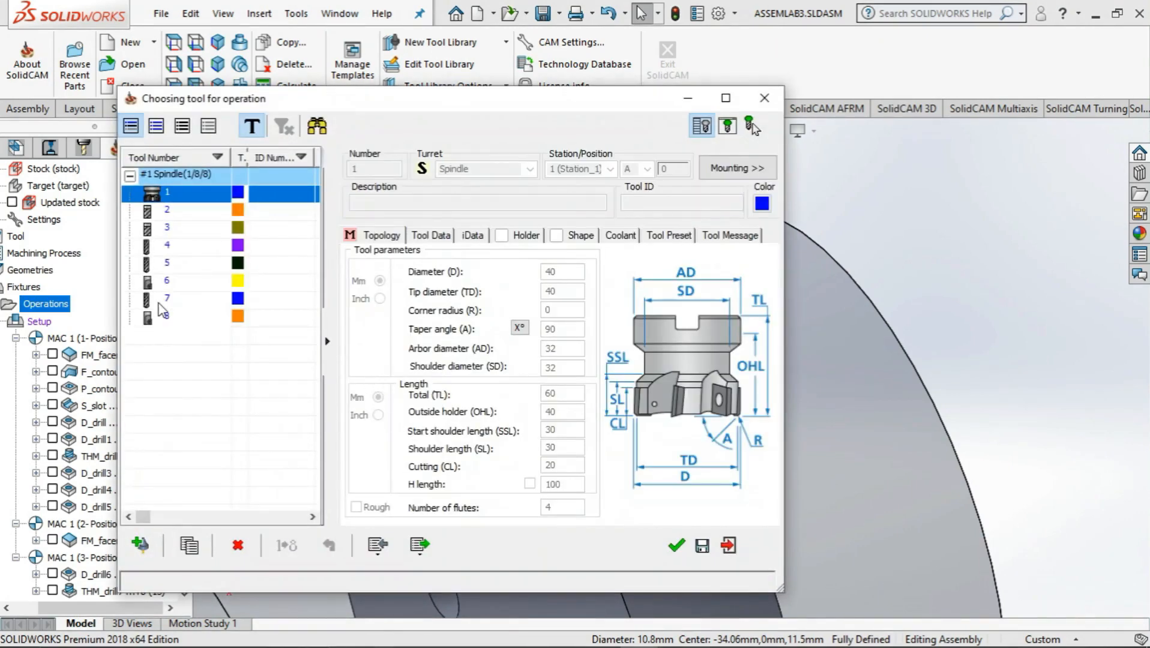
left_click(161, 300)
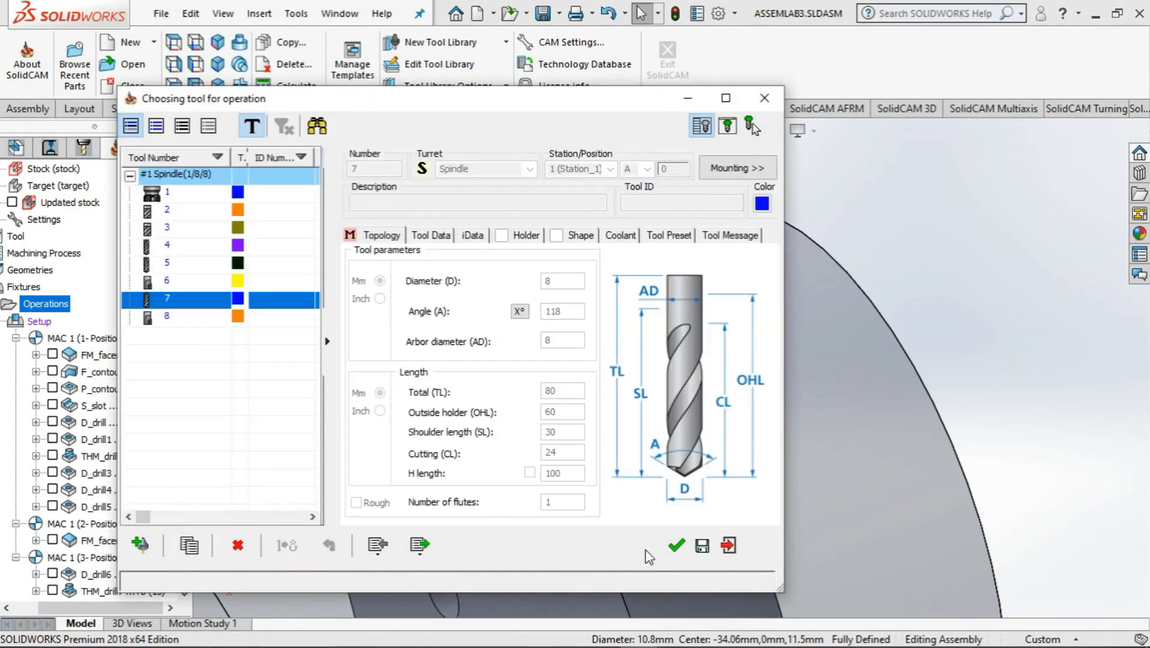
left_click(676, 545)
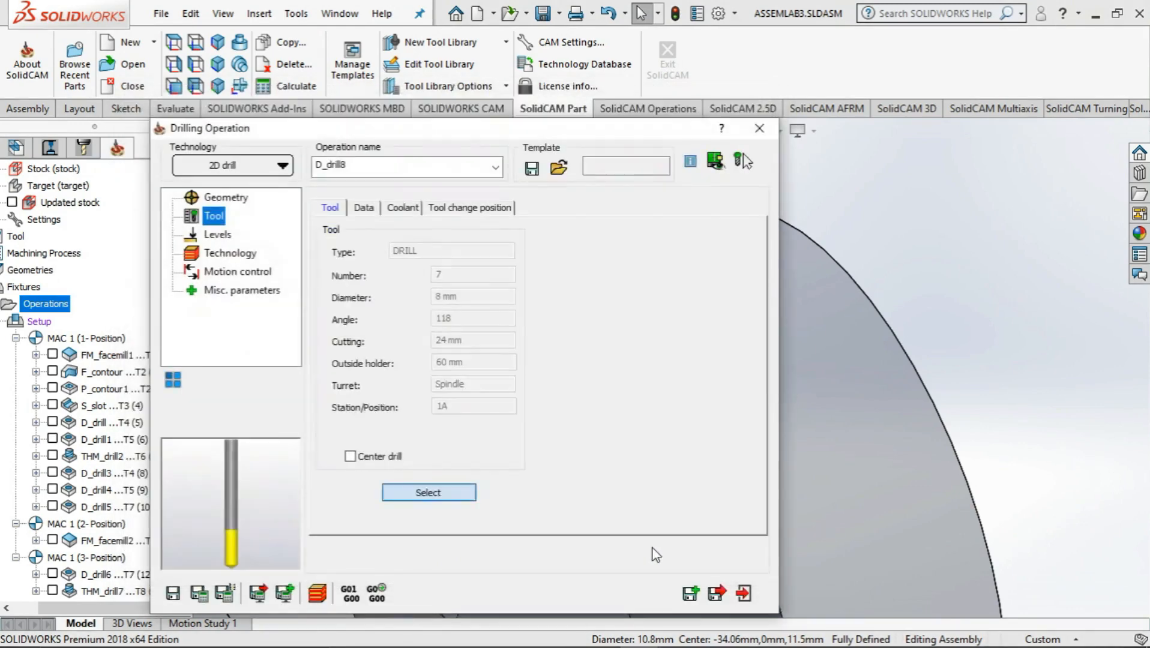
Define the drilling operation's upper level and drill depth at 0 by picking the flat face around the hole
left_click(218, 234)
left_click(380, 348)
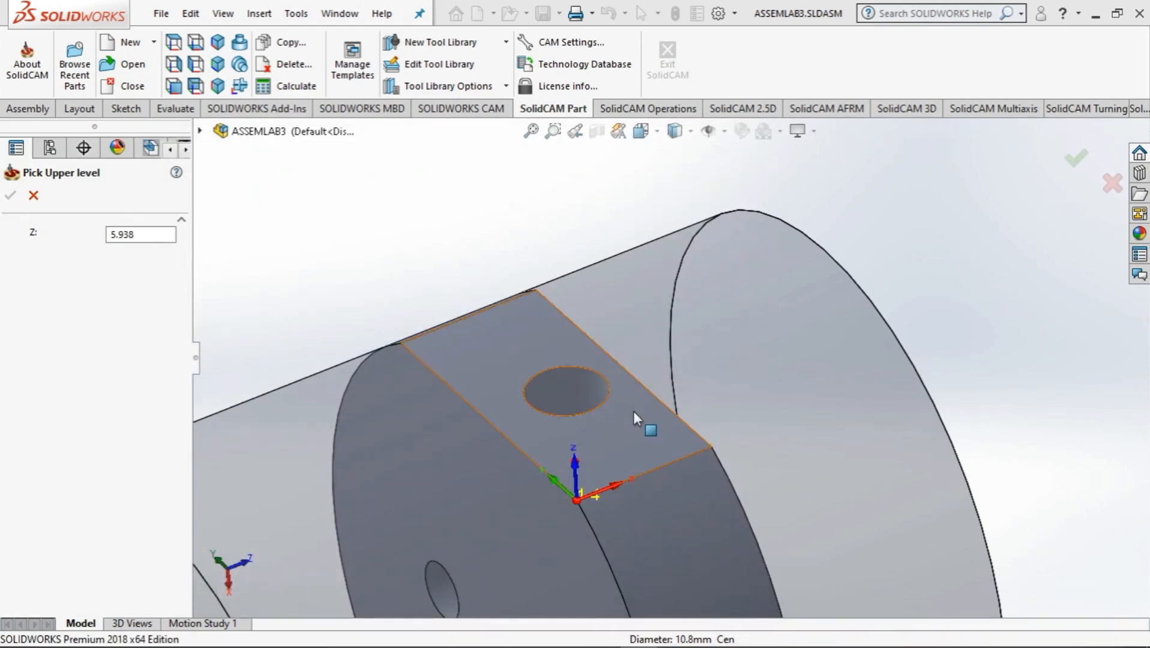
left_click(633, 411)
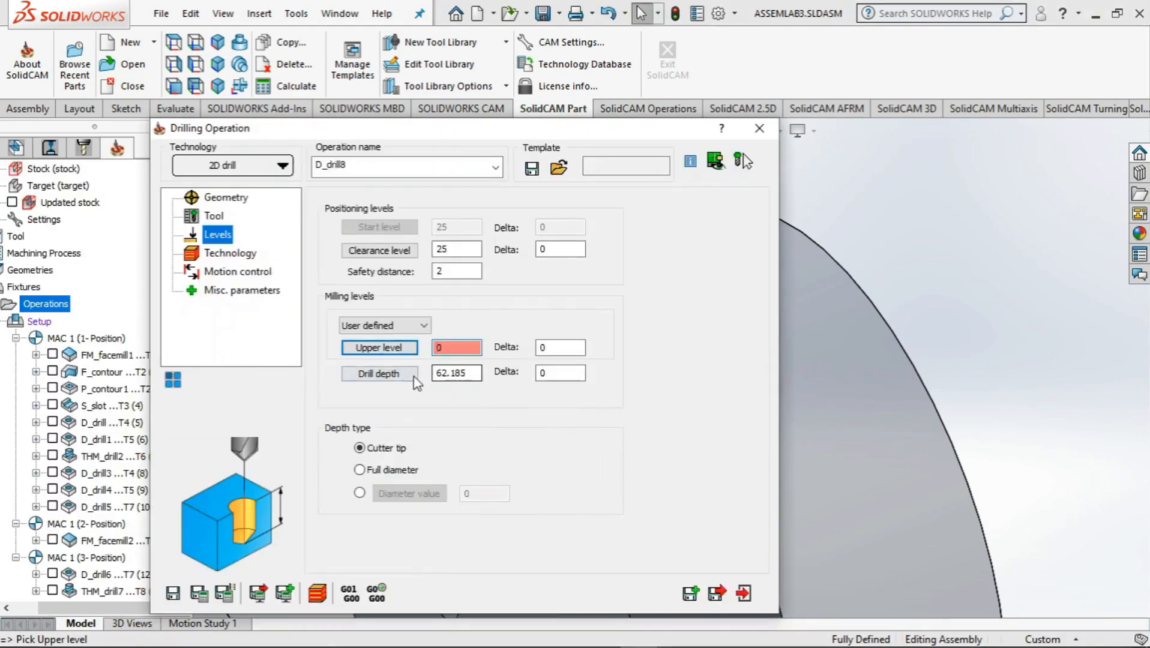
left_click(380, 373)
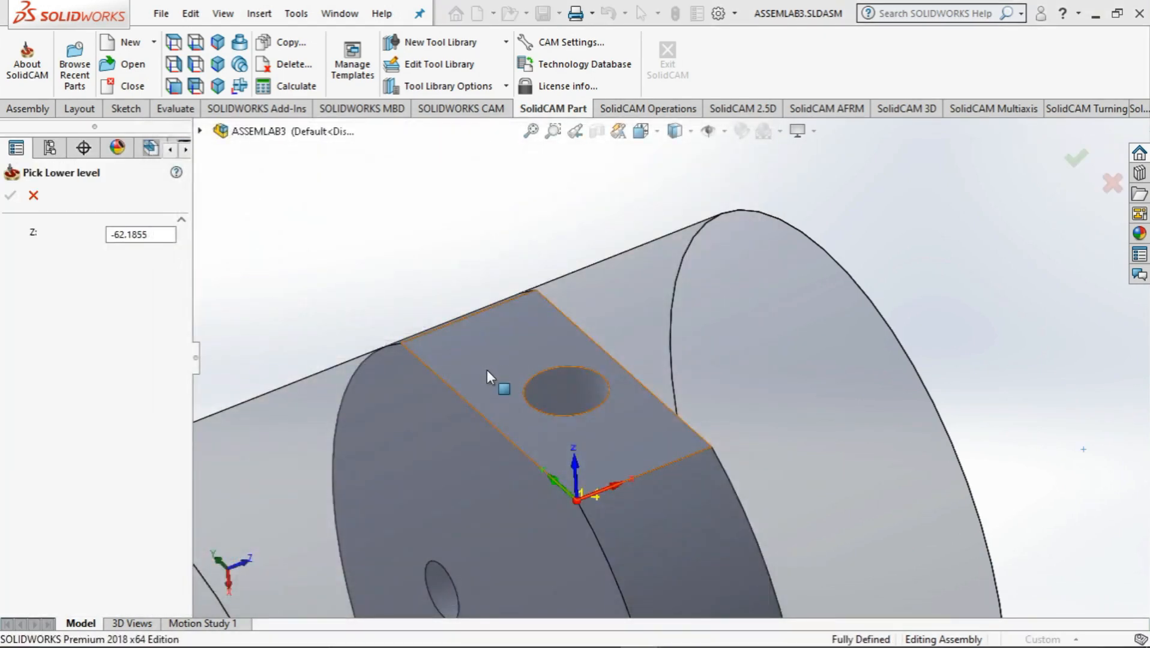
left_click(485, 368)
left_click(11, 198)
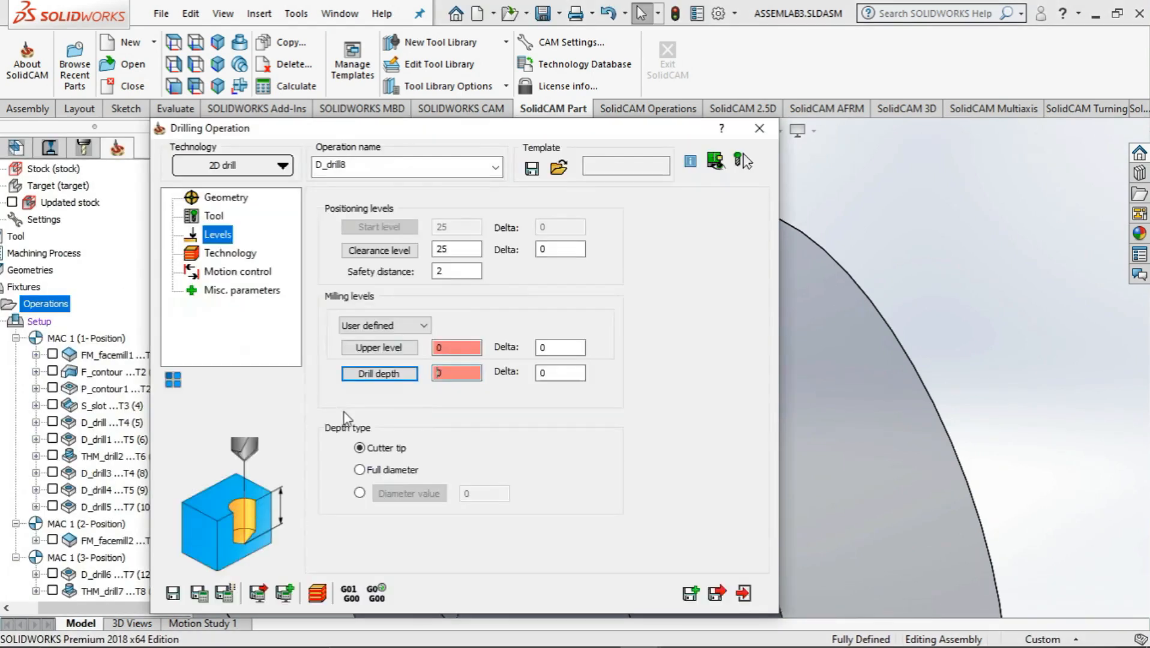
Save and calculate the position 4 drilling operation, play its Host CAD simulation, and close the operation
left_click(211, 254)
left_click(231, 273)
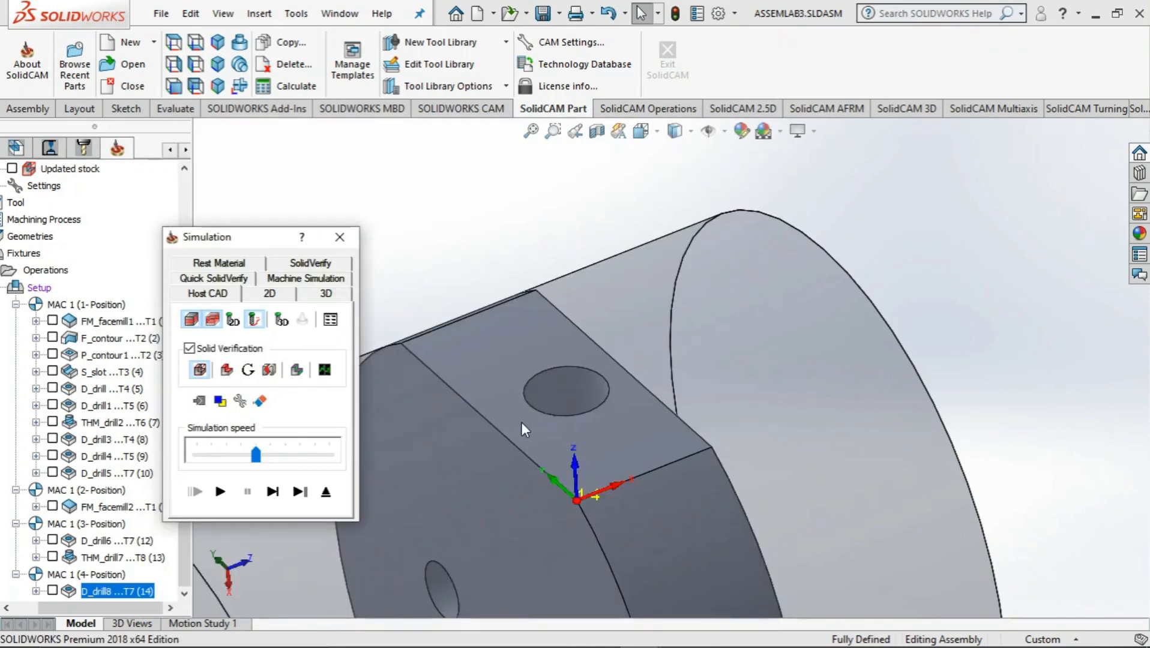
left_click(599, 631)
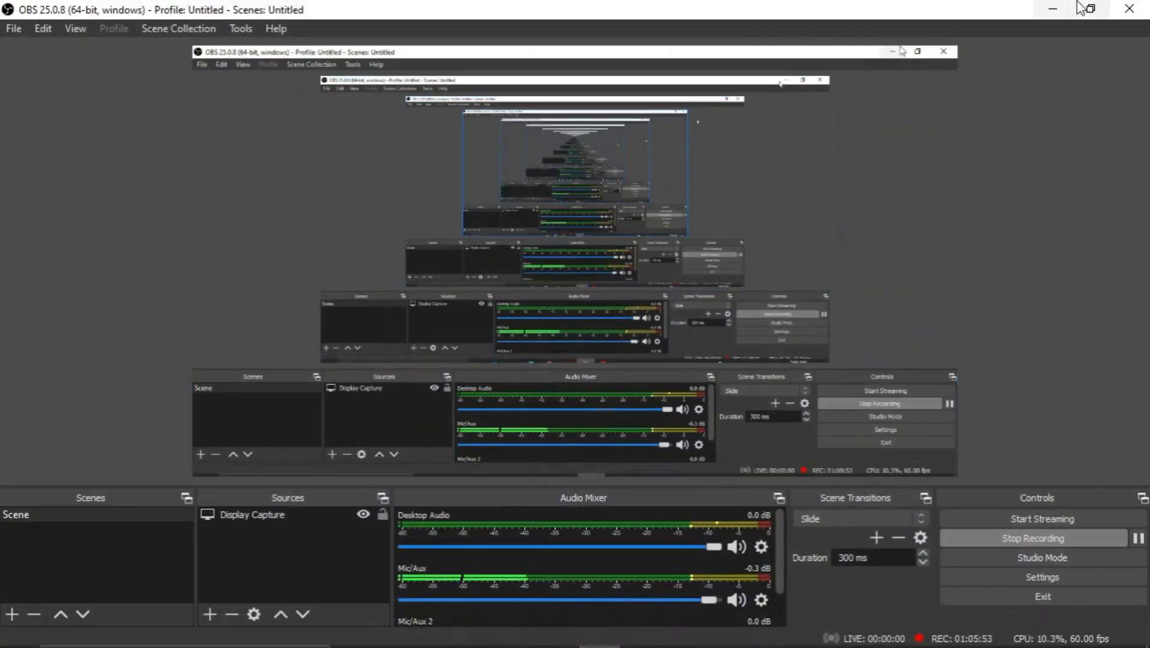
left_click(1058, 12)
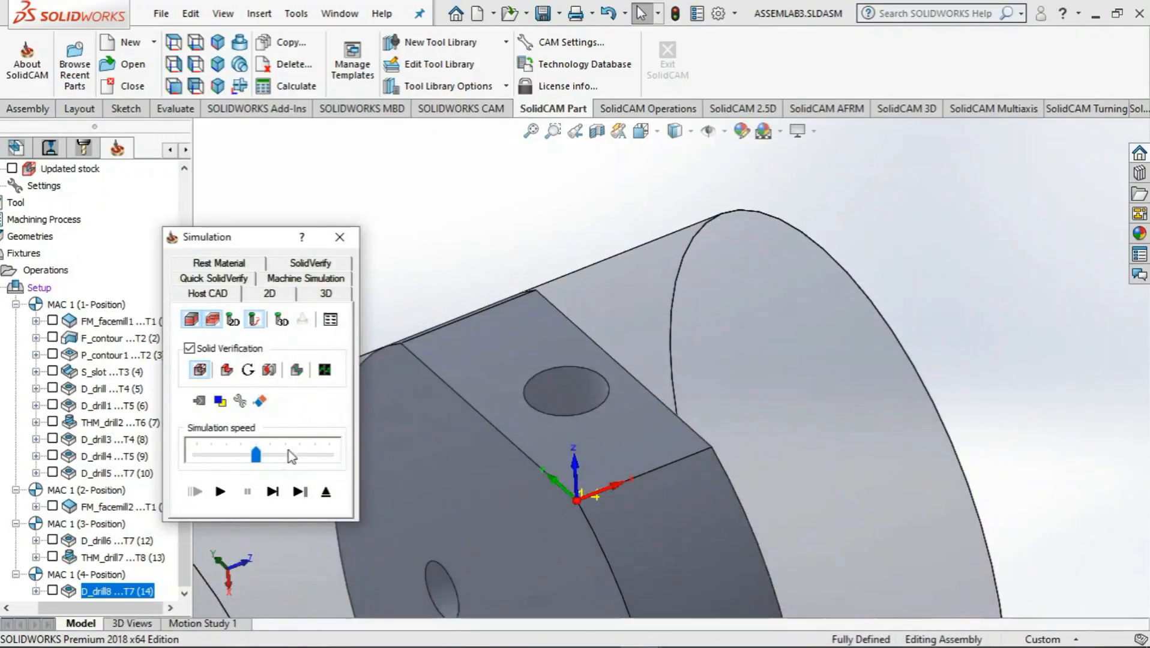
left_click(221, 492)
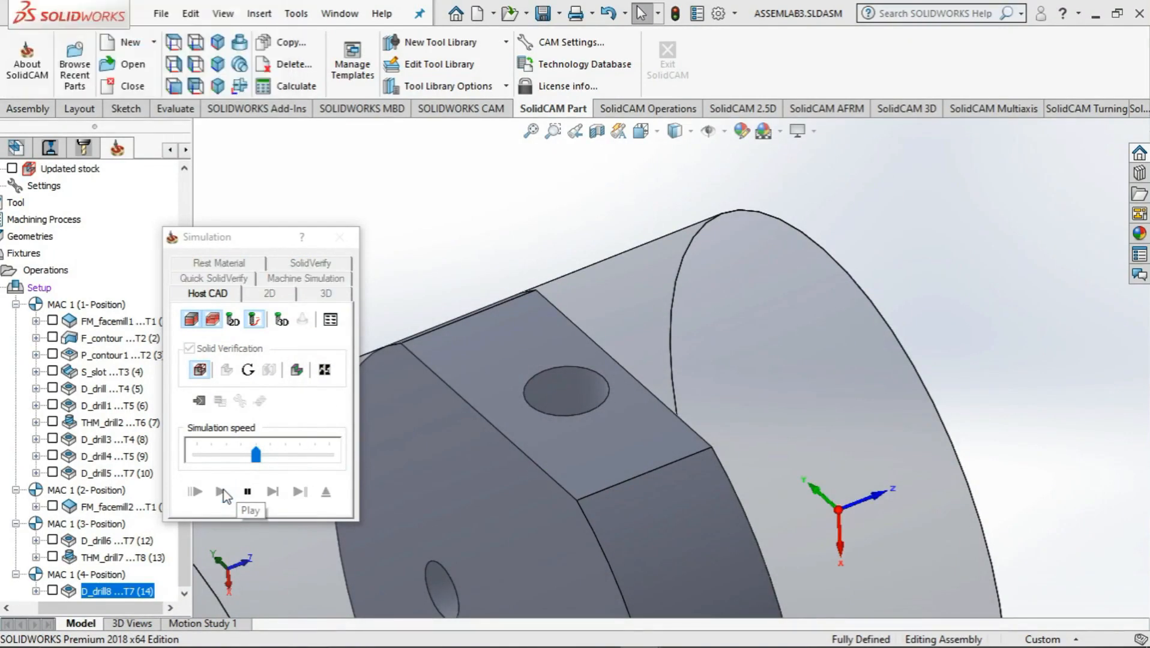
left_click(343, 241)
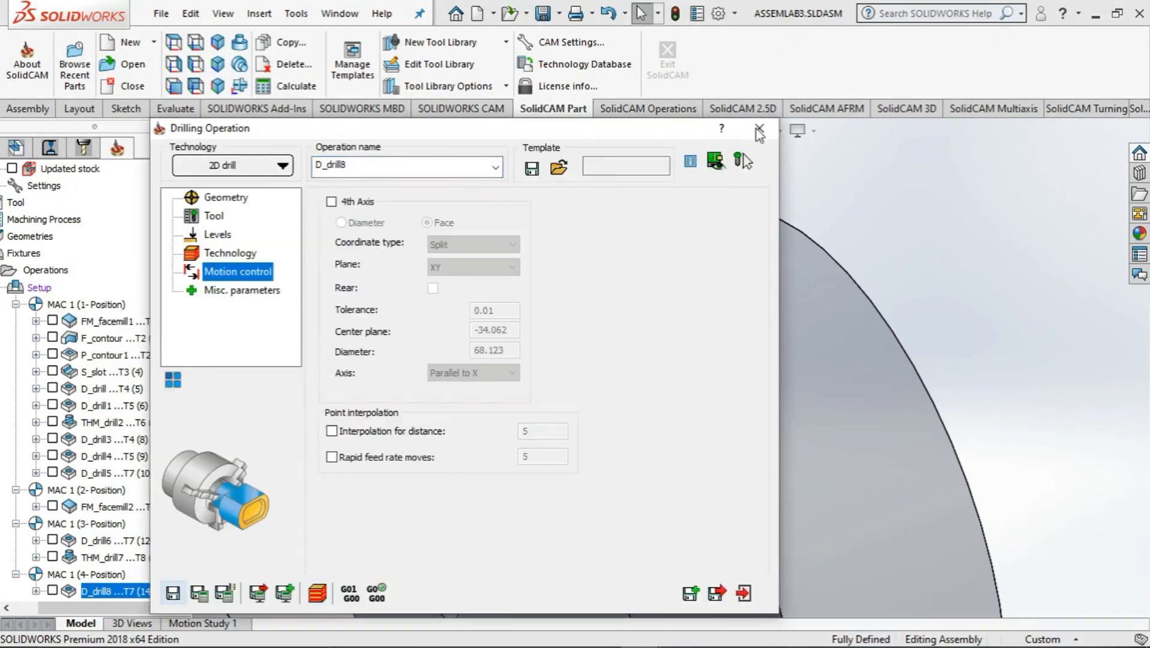
left_click(760, 135)
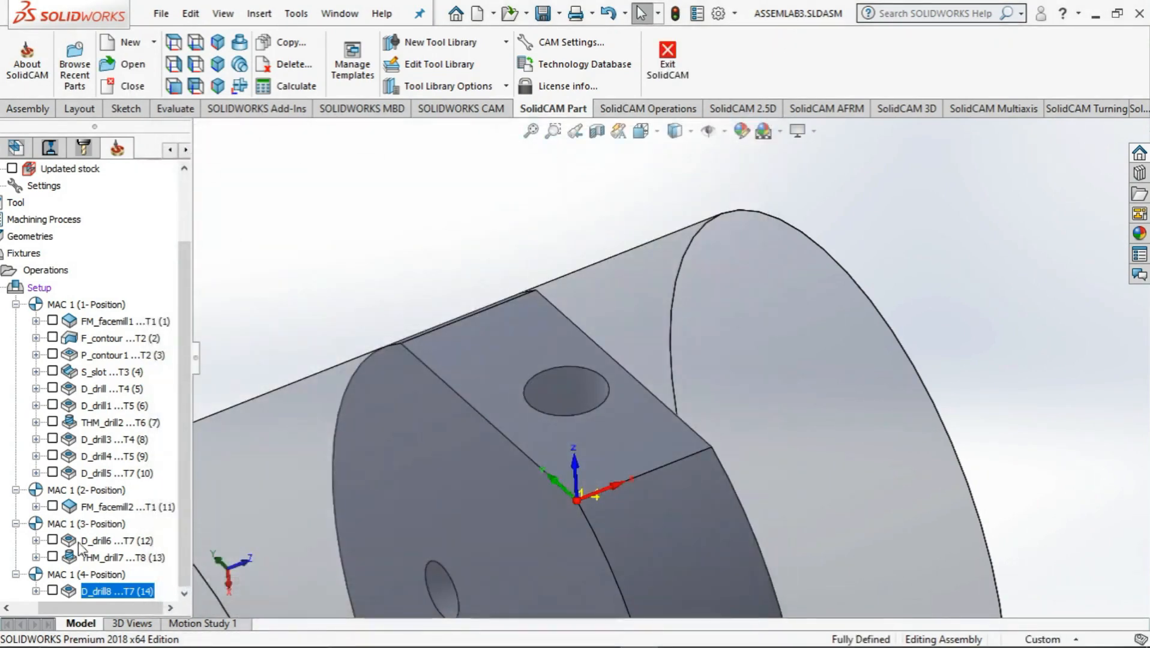
Add a thread milling operation on MAC 1 position 4 with the hole on the flat side face as its geometry
right_click(46, 269)
mouse_move(132, 230)
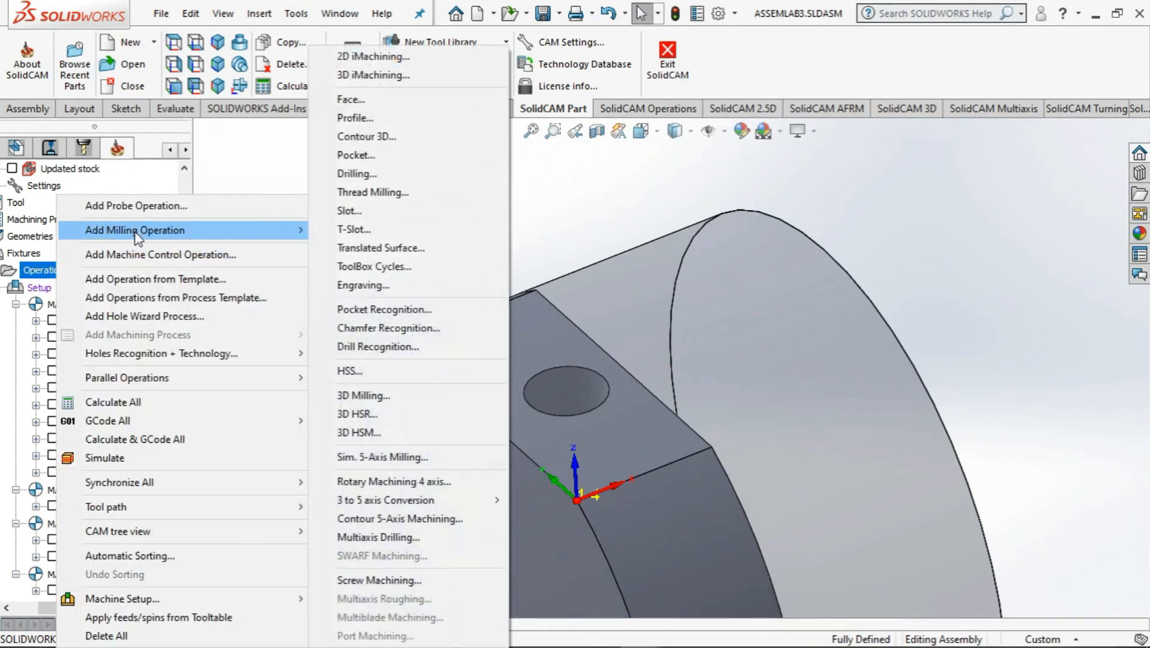
left_click(370, 193)
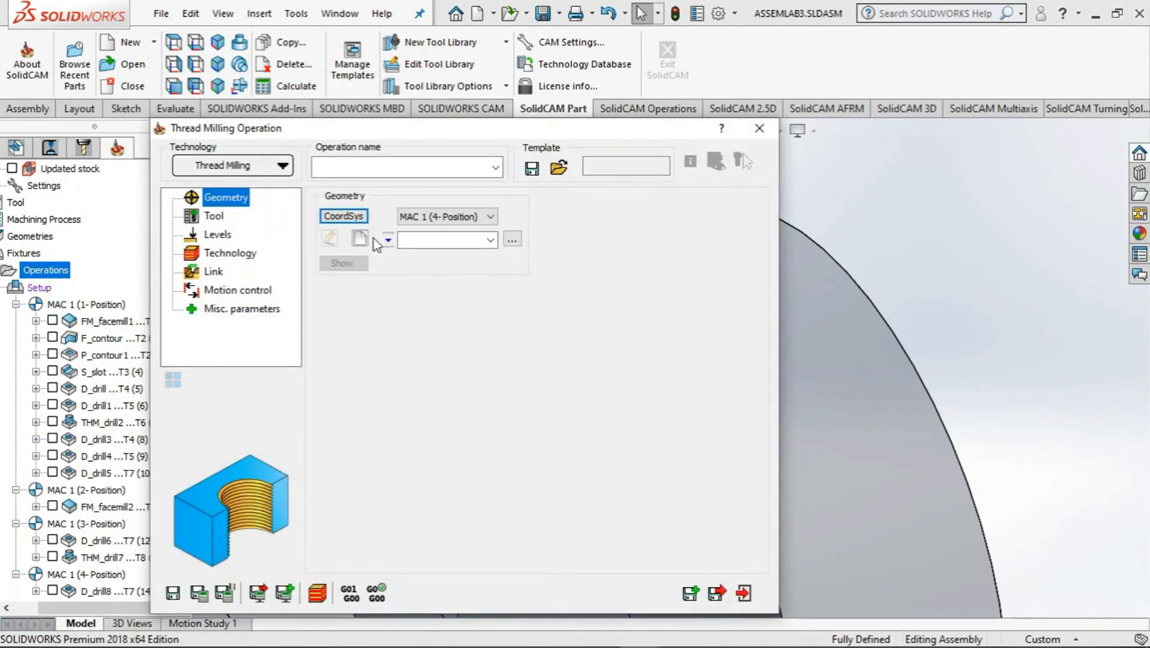
left_click(360, 240)
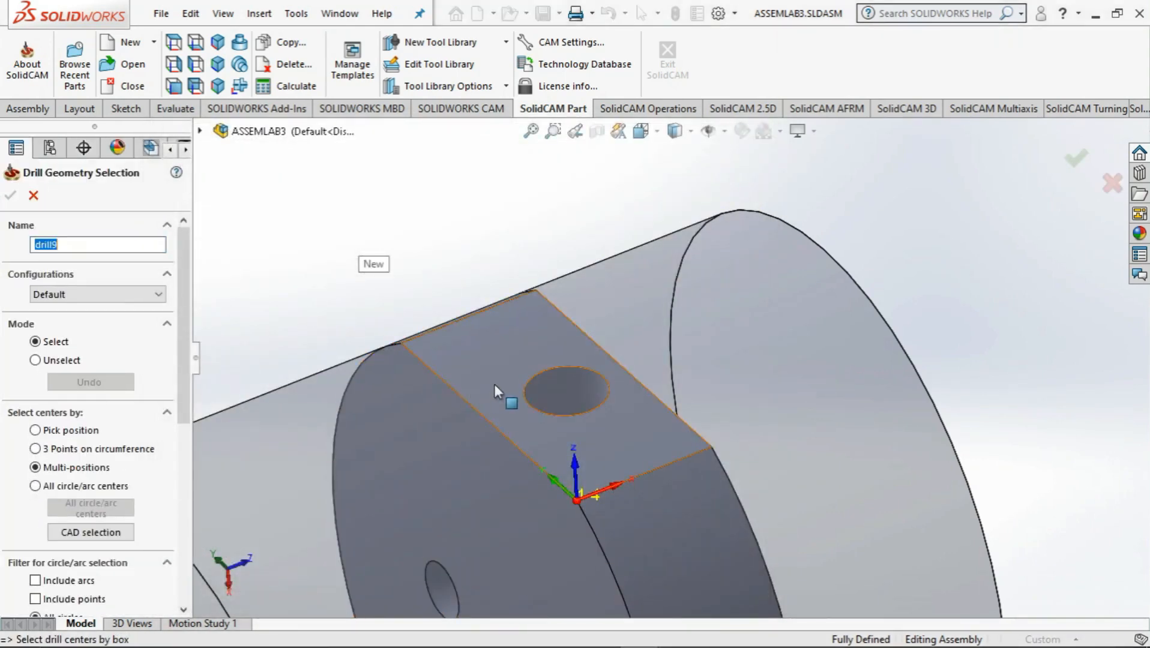
left_click(526, 393)
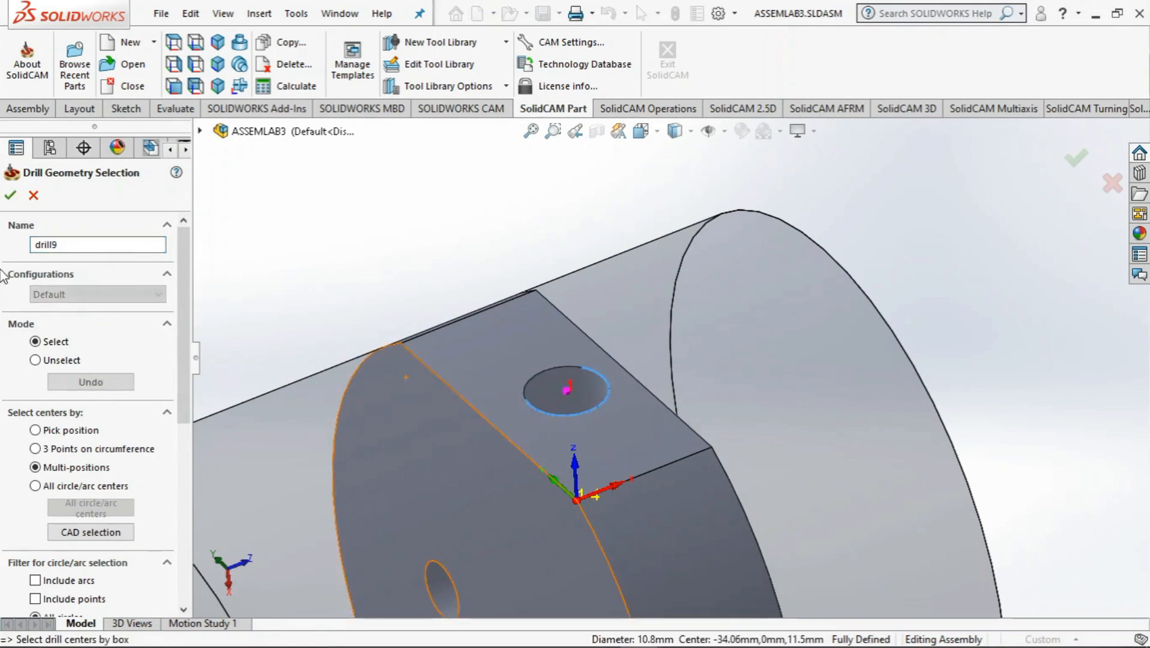
left_click(10, 195)
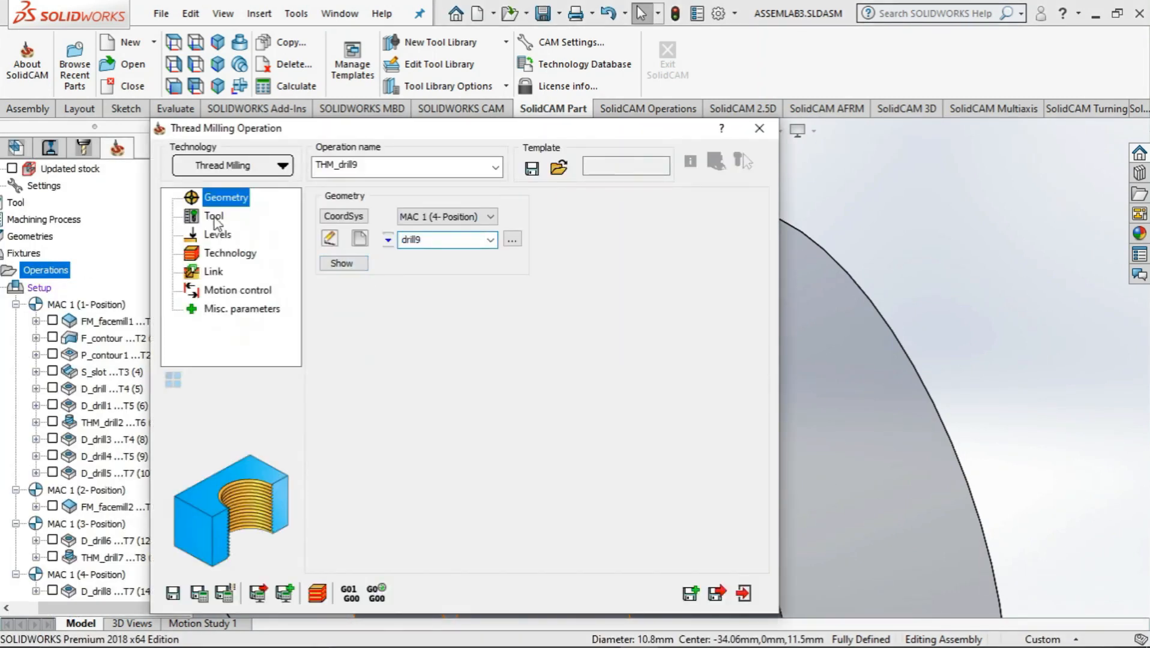
Assign tool 8, the 8 mm thread mill with 1.25 mm pitch, to the thread milling operation
left_click(215, 218)
left_click(428, 497)
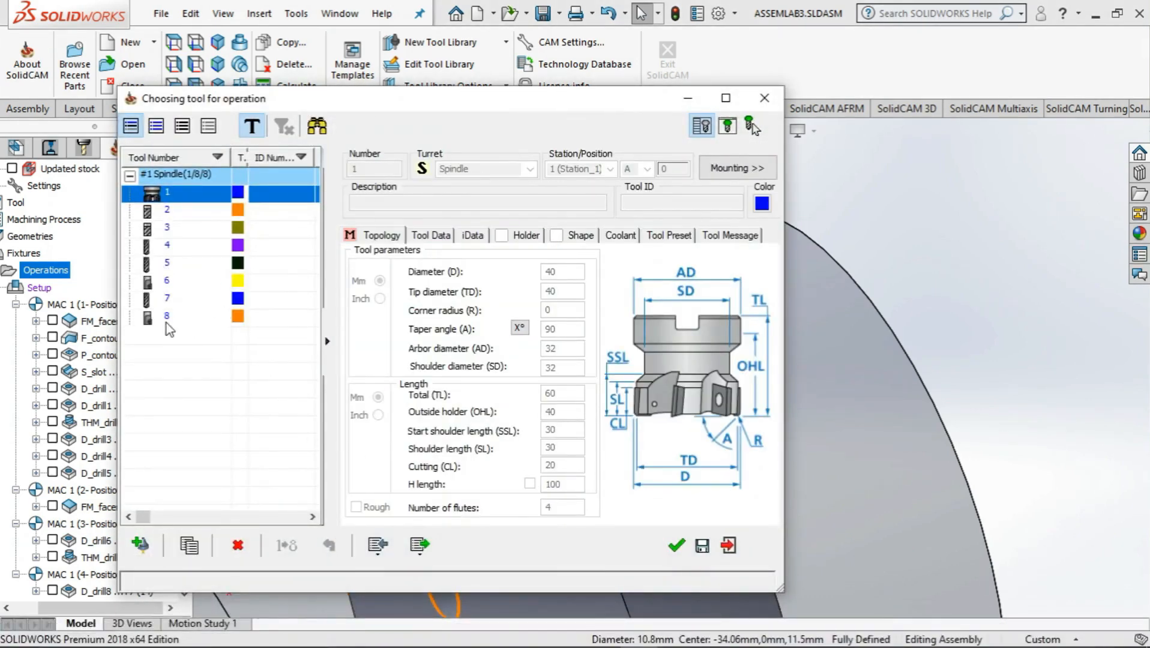
left_click(167, 318)
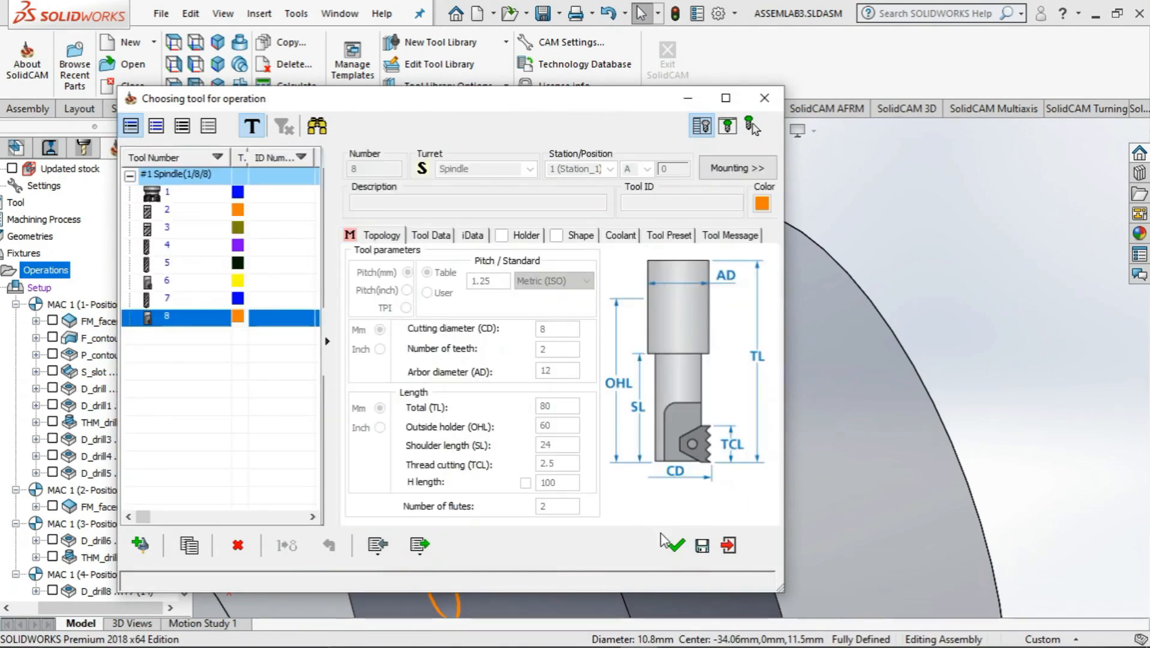
left_click(675, 546)
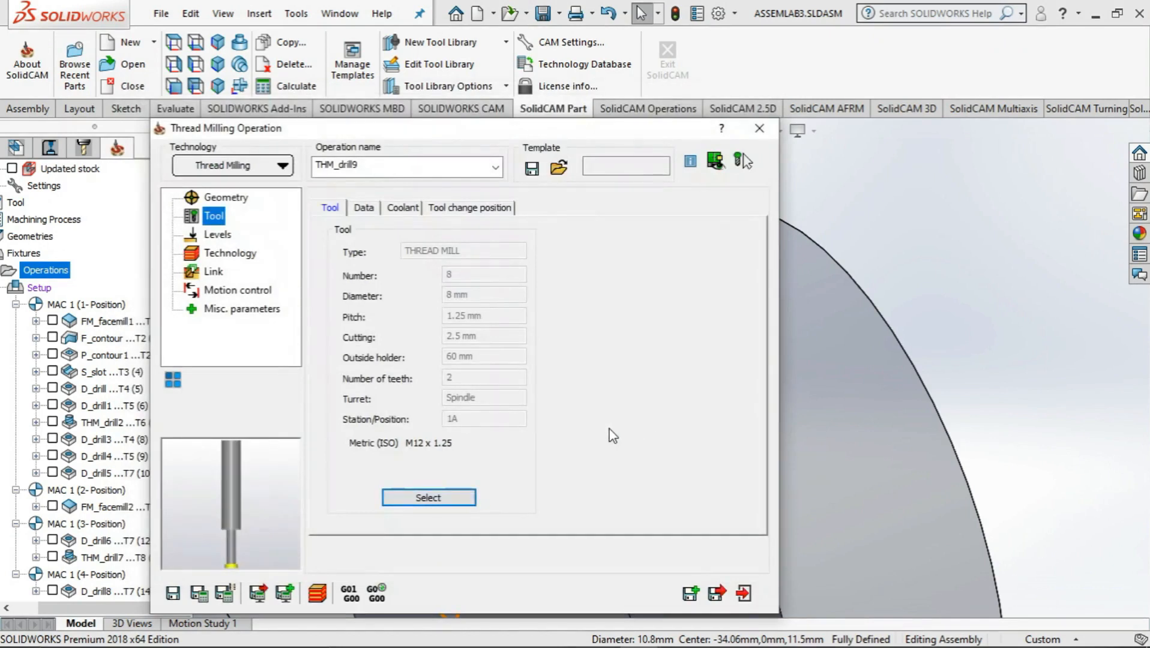
Set the thread milling upper level to 0 by picking the flat face around the hole
left_click(216, 235)
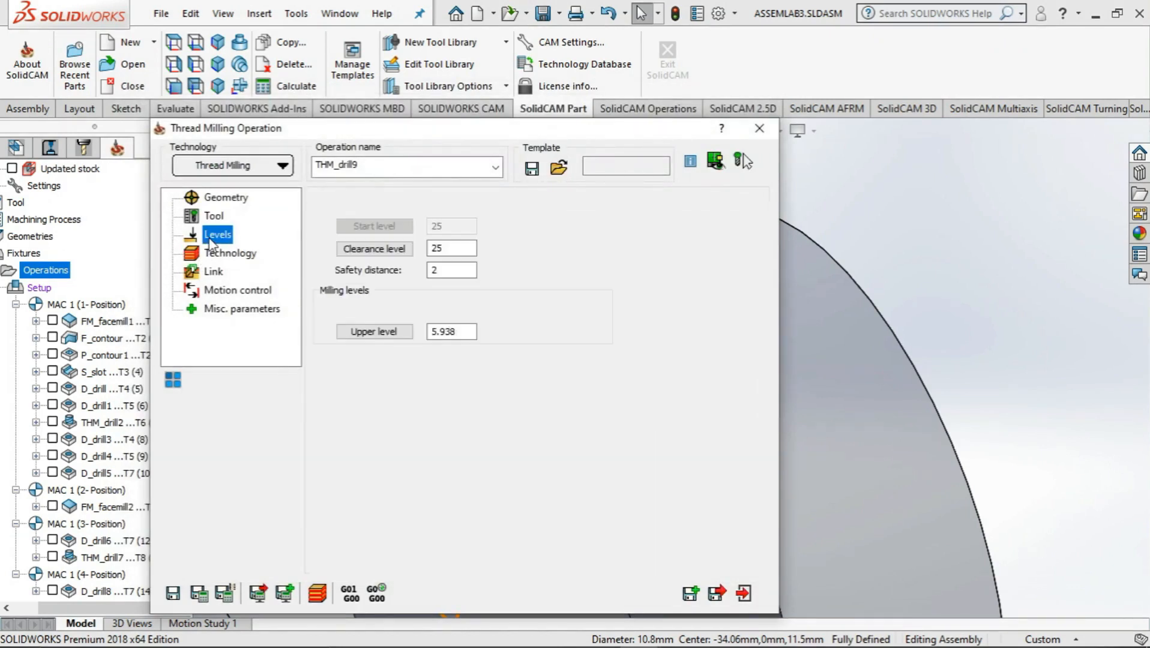
left_click(375, 333)
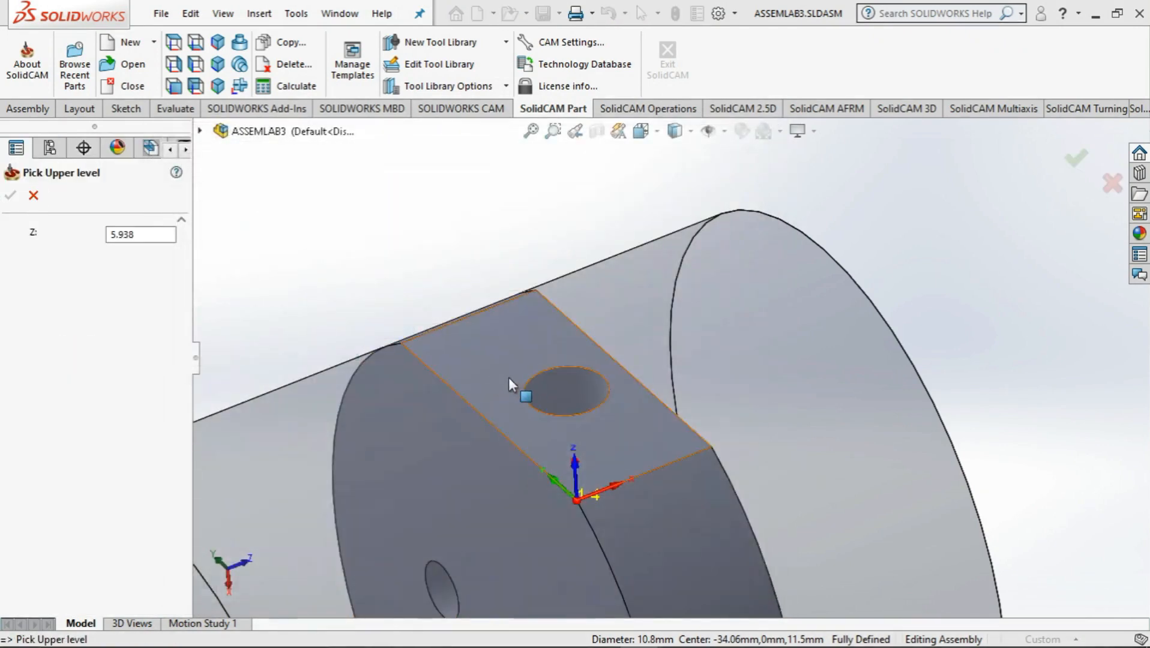
left_click(507, 377)
left_click(10, 196)
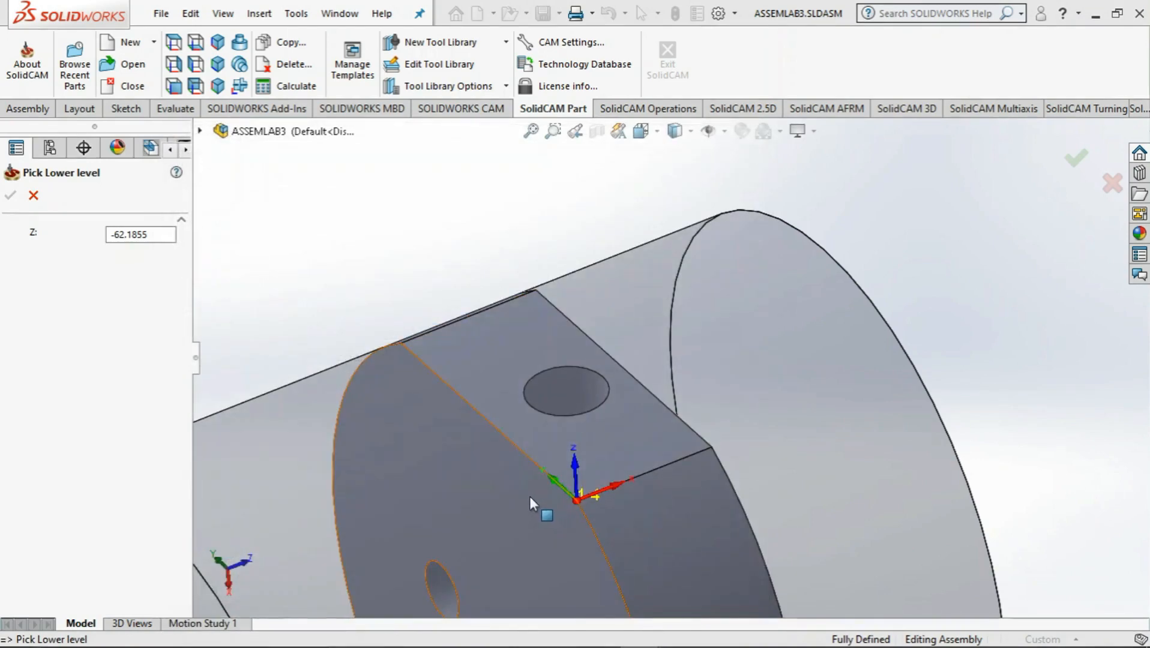
Define the thread depth from the inner pocket face around the hole and set the additional depth to 2
middle_click_drag(529, 496, 612, 505)
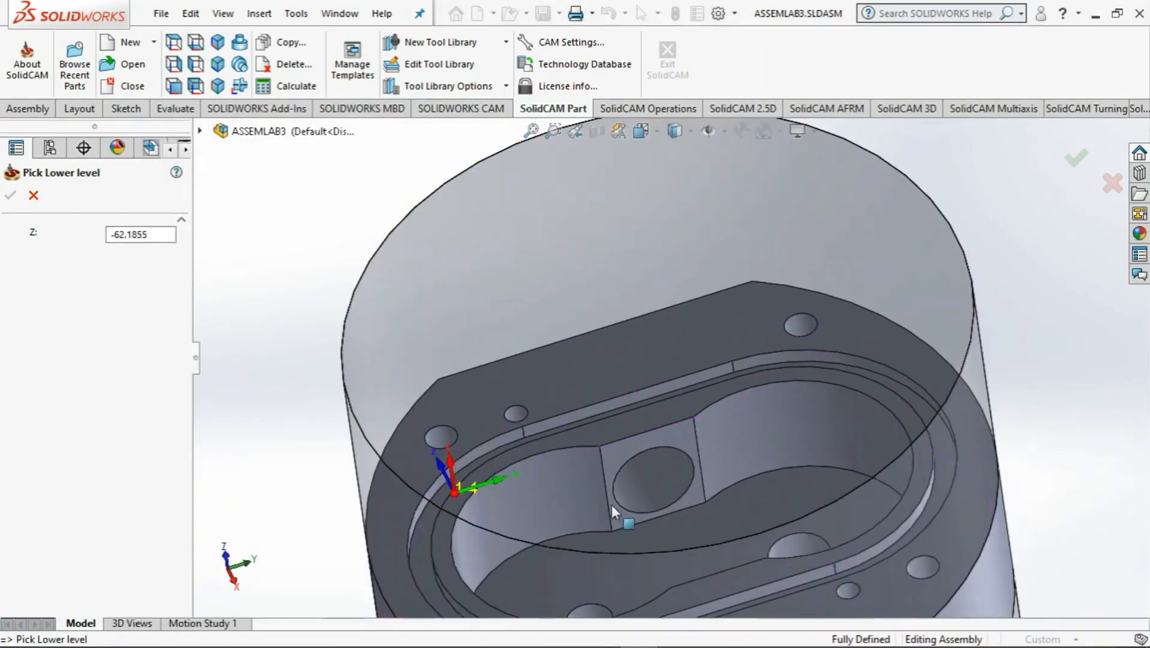
left_click(614, 463)
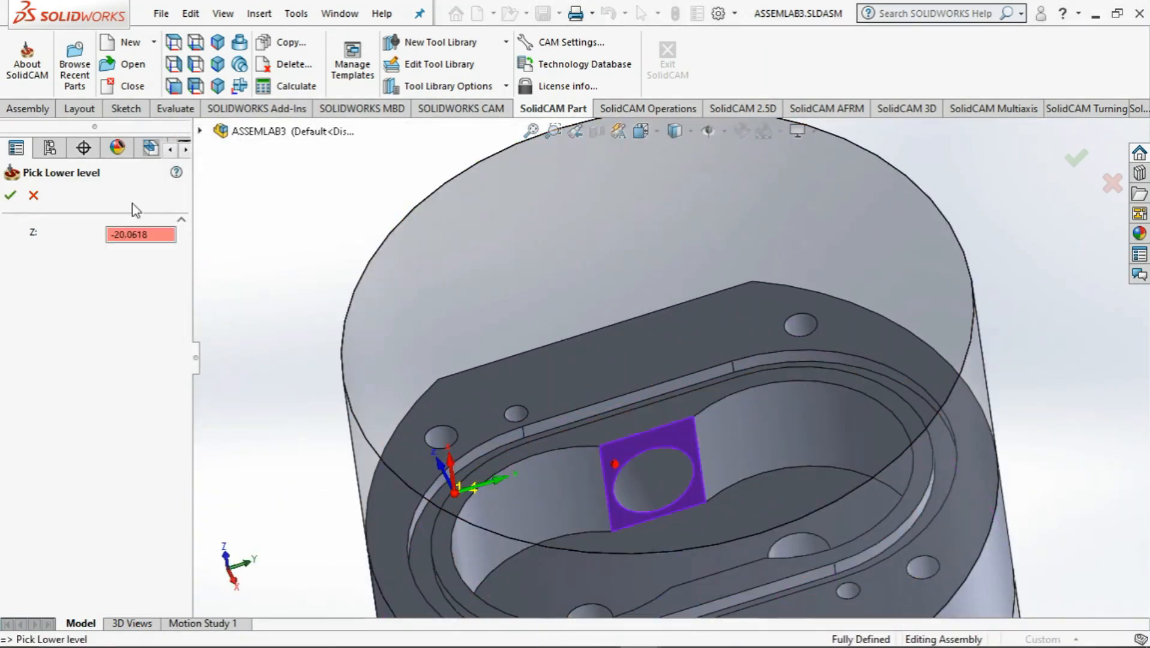
left_click(12, 196)
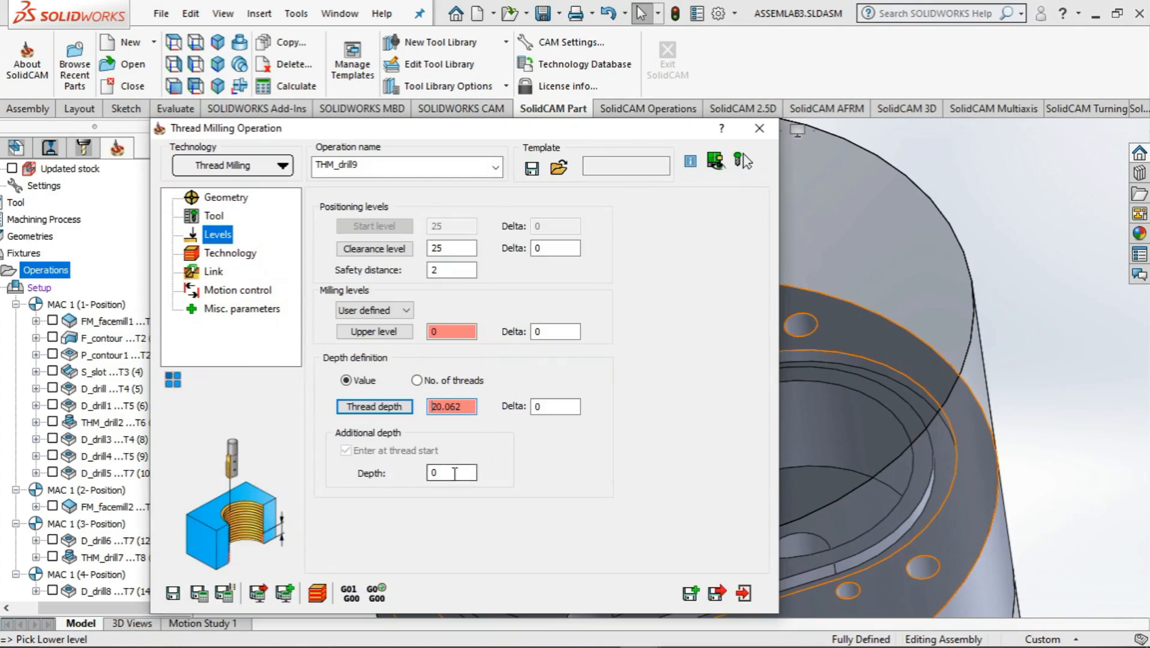
left_click(454, 474)
type("2")
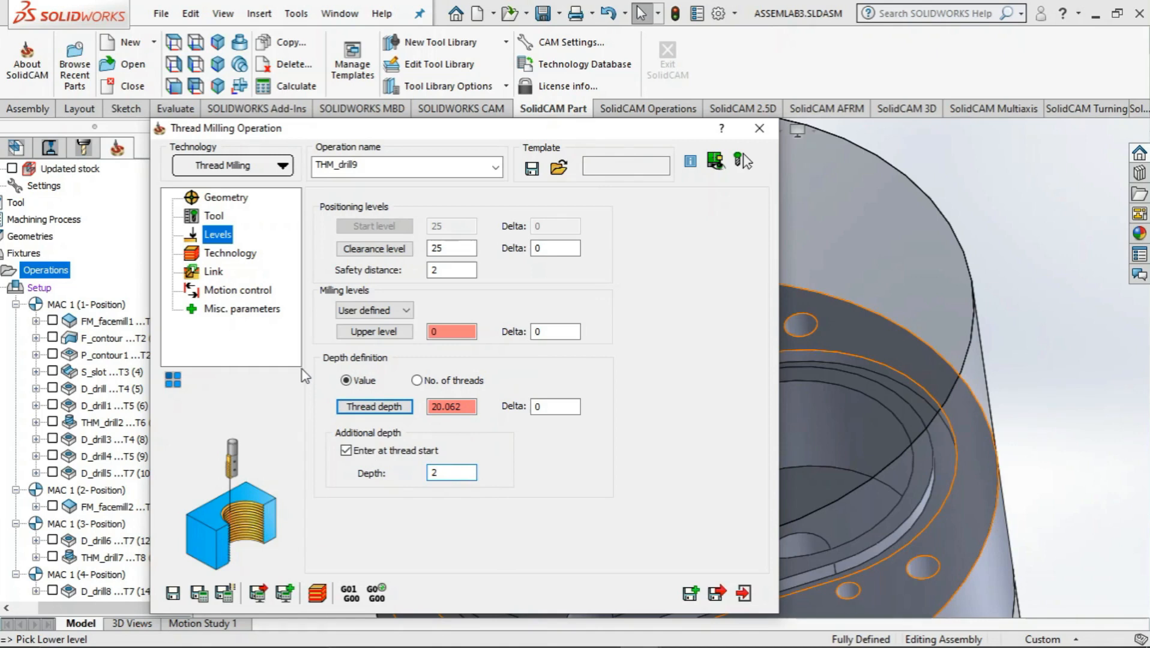
Set the thread milling to cut from top to bottom, then save and calculate the operation
left_click(215, 256)
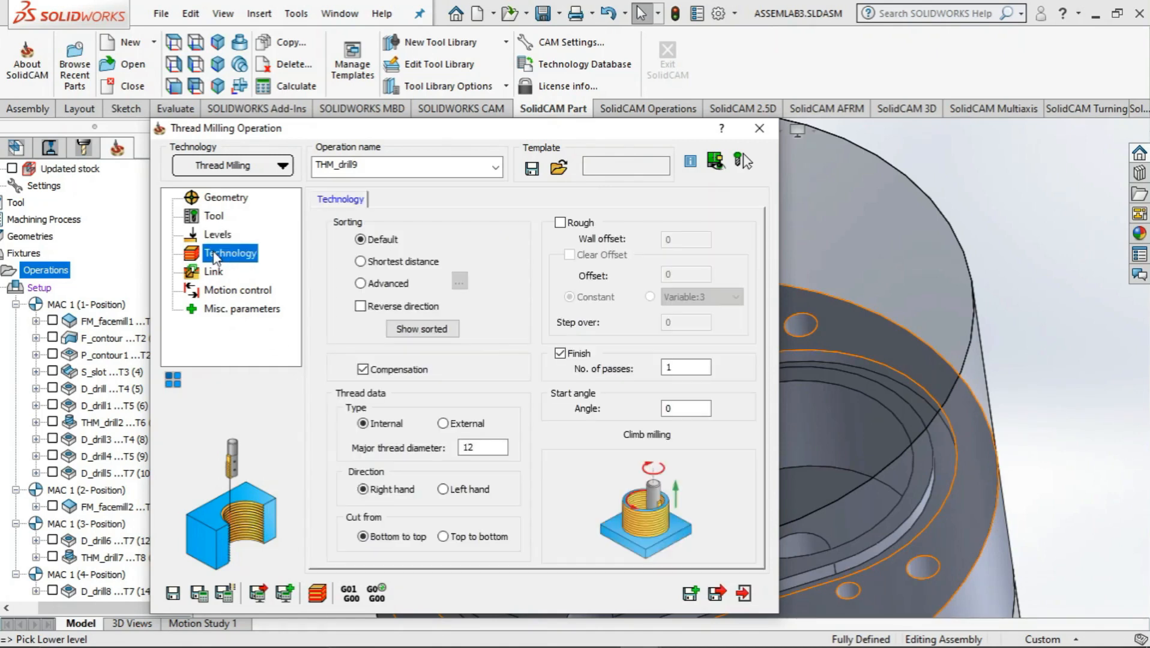
left_click(443, 537)
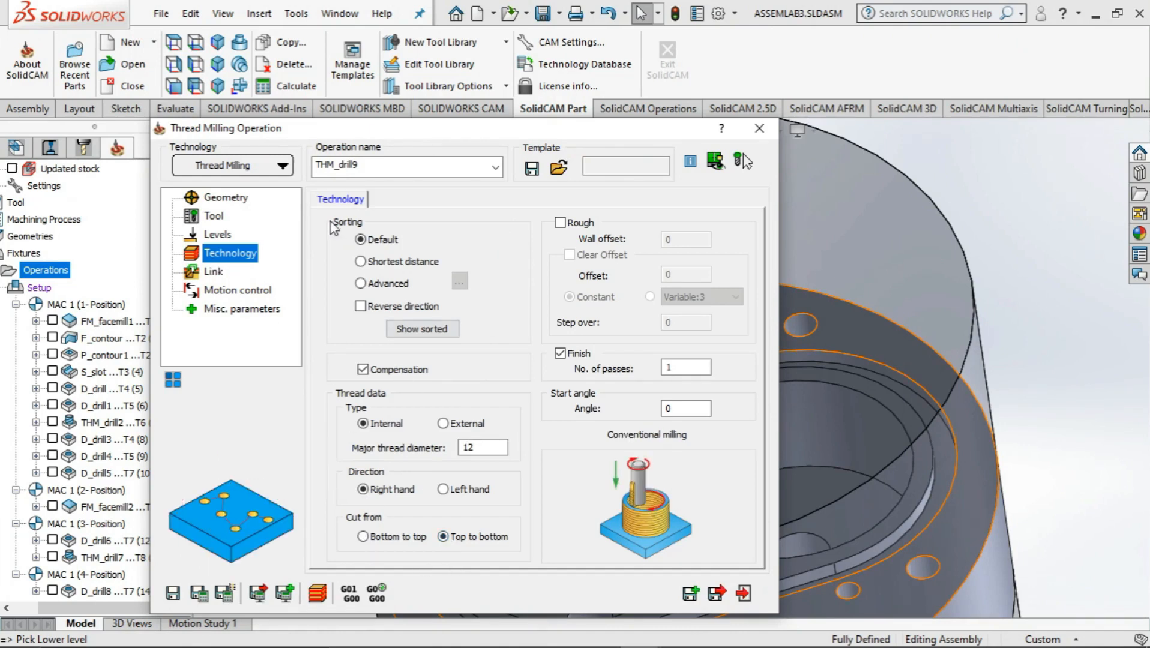
left_click(211, 271)
left_click(220, 291)
left_click(227, 308)
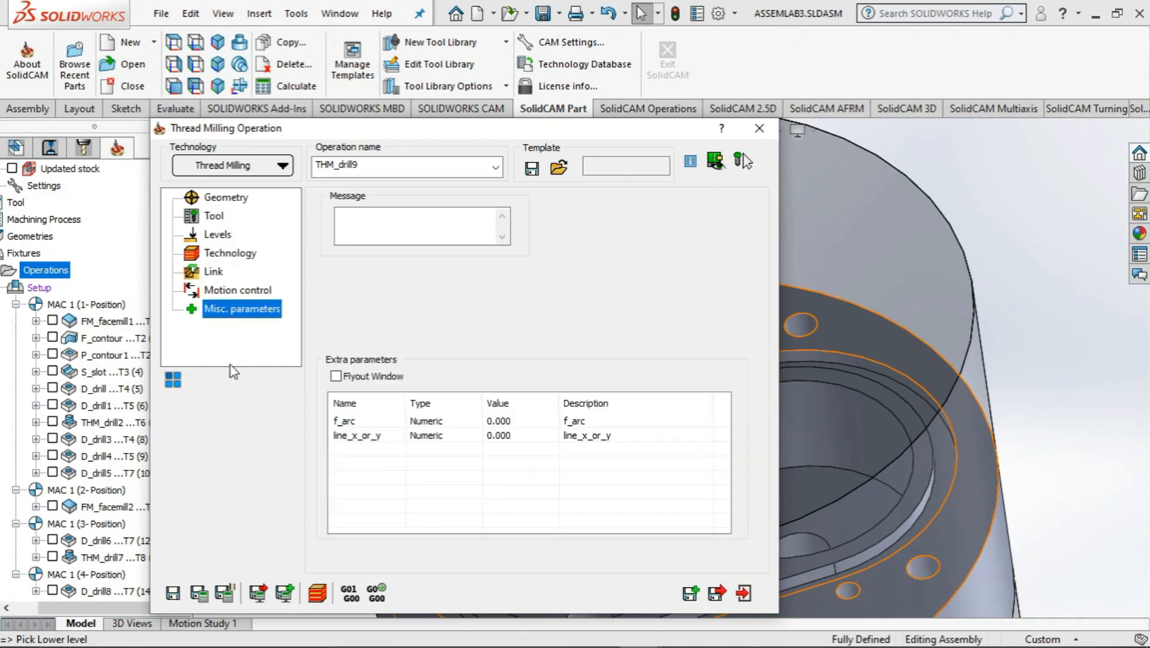
left_click(267, 597)
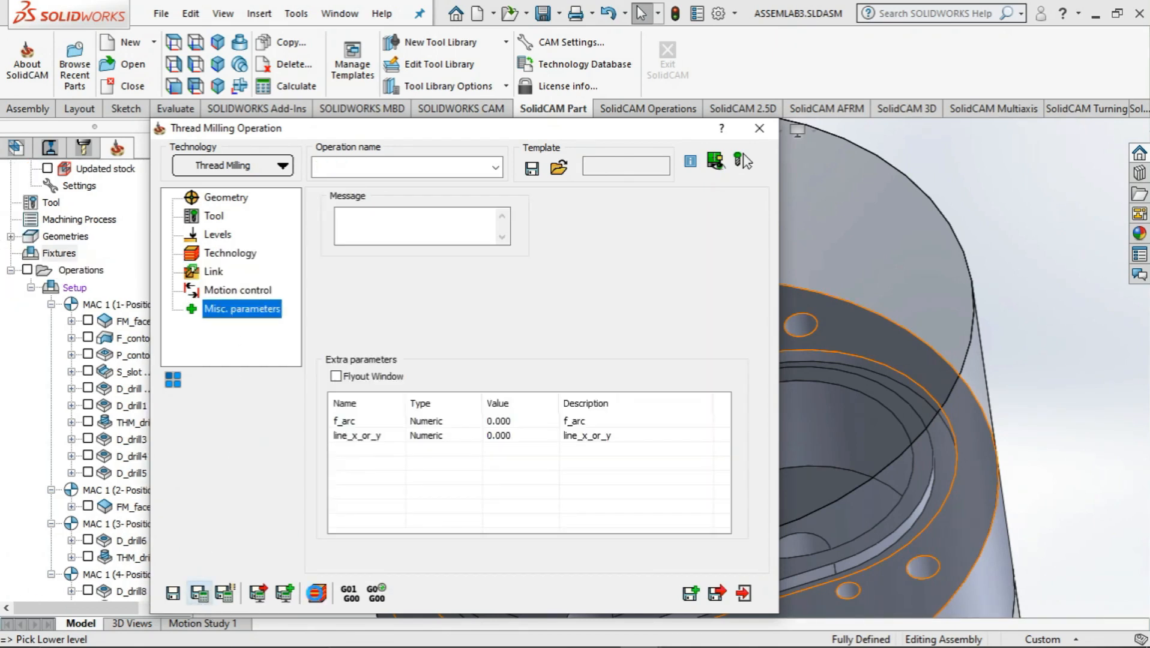
Simulate the thread milling toolpath on the CAD model, then close the simulation and the operation
left_click(316, 594)
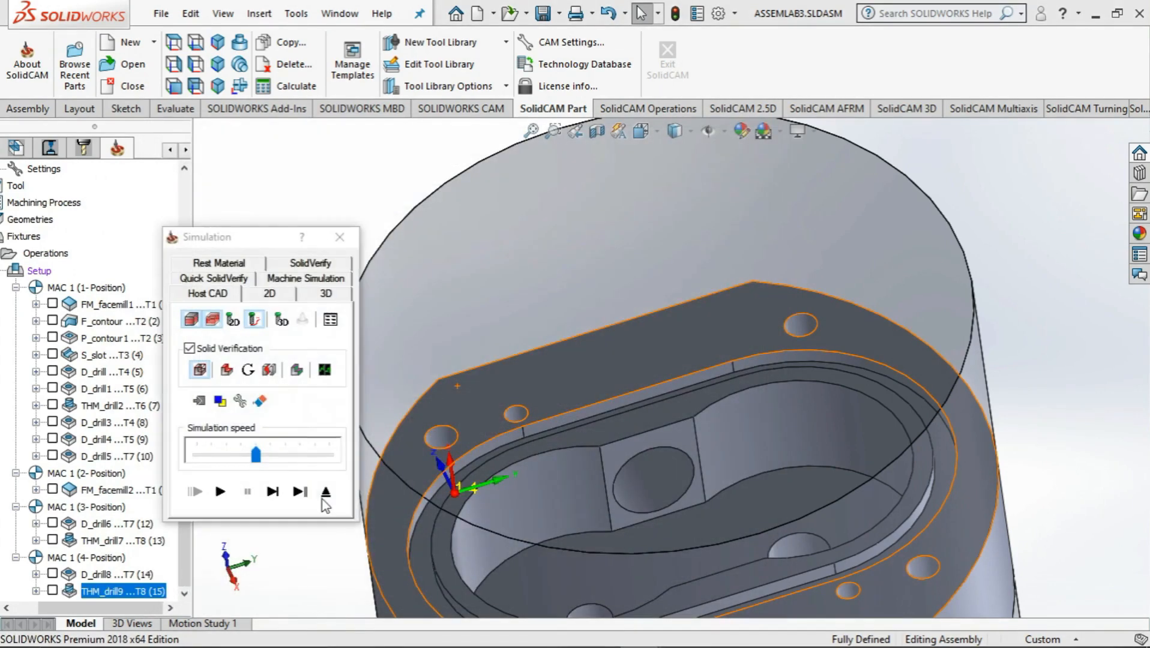
middle_click_drag(548, 443, 585, 500)
left_click(222, 492)
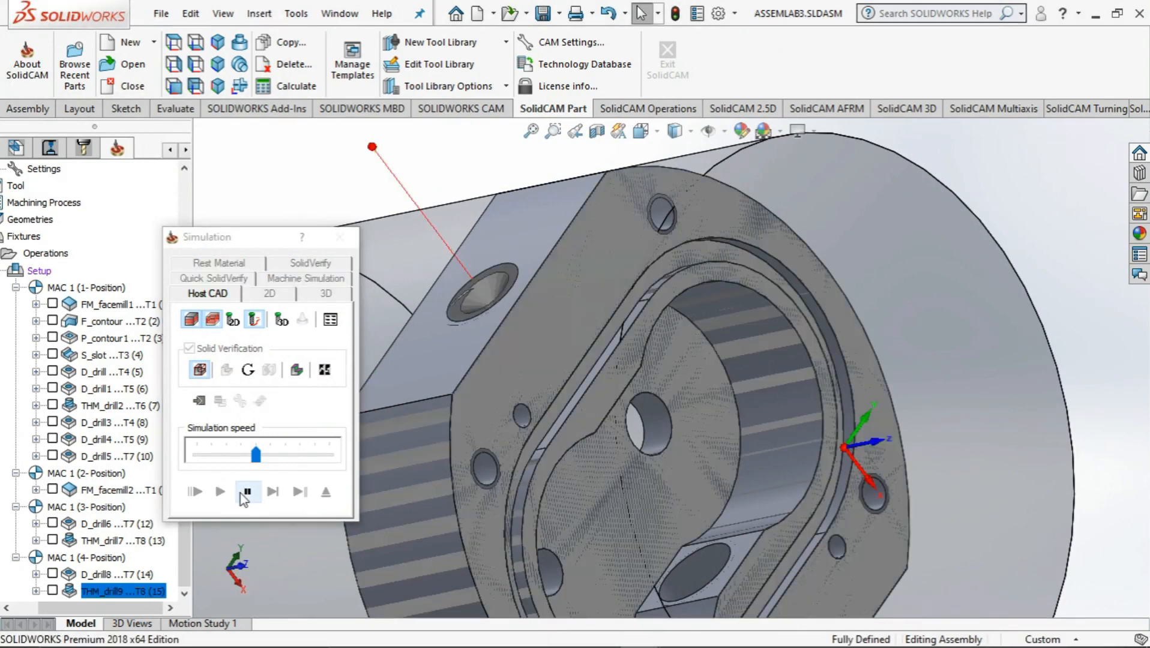
middle_click_drag(556, 452, 601, 575)
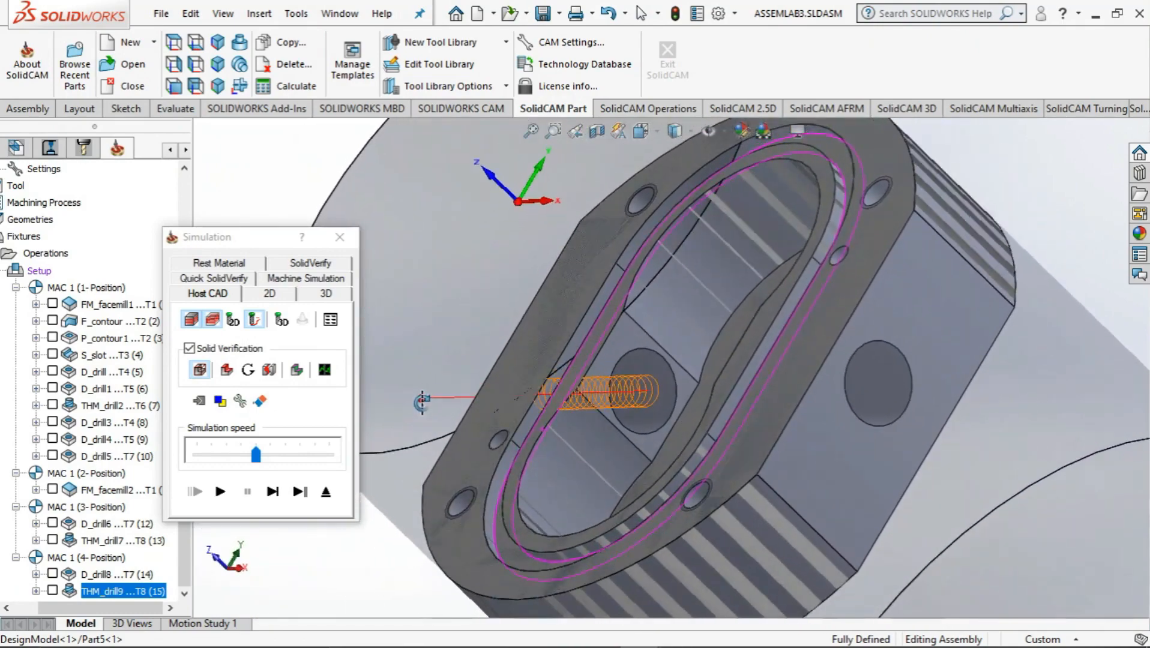
left_click(339, 237)
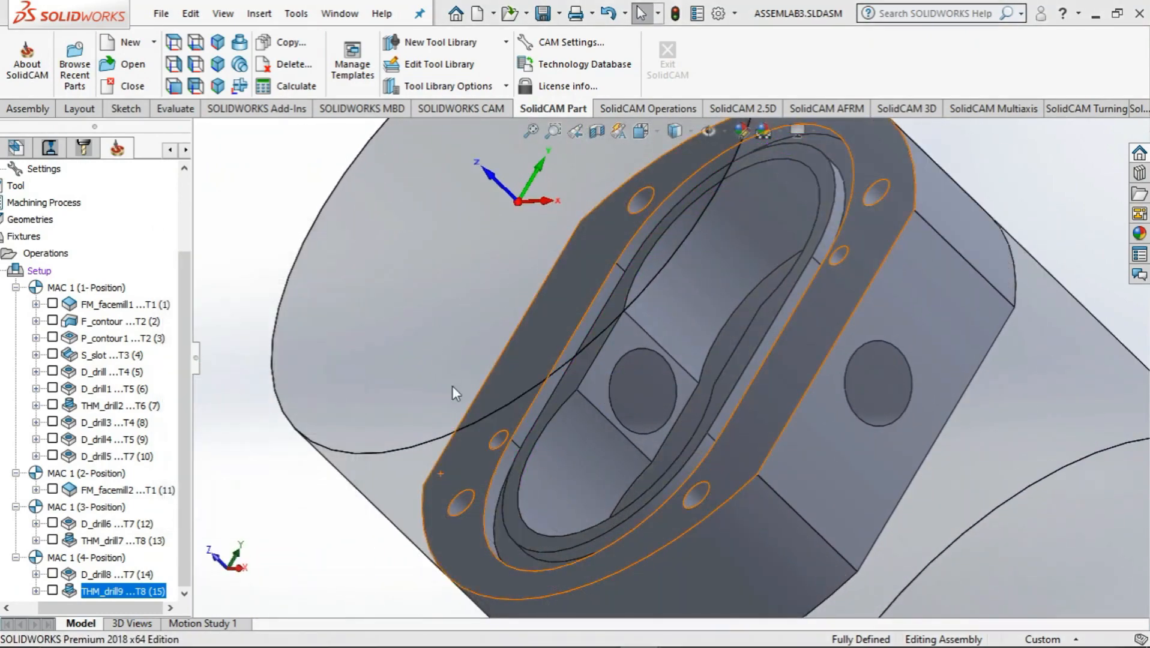
left_click(743, 593)
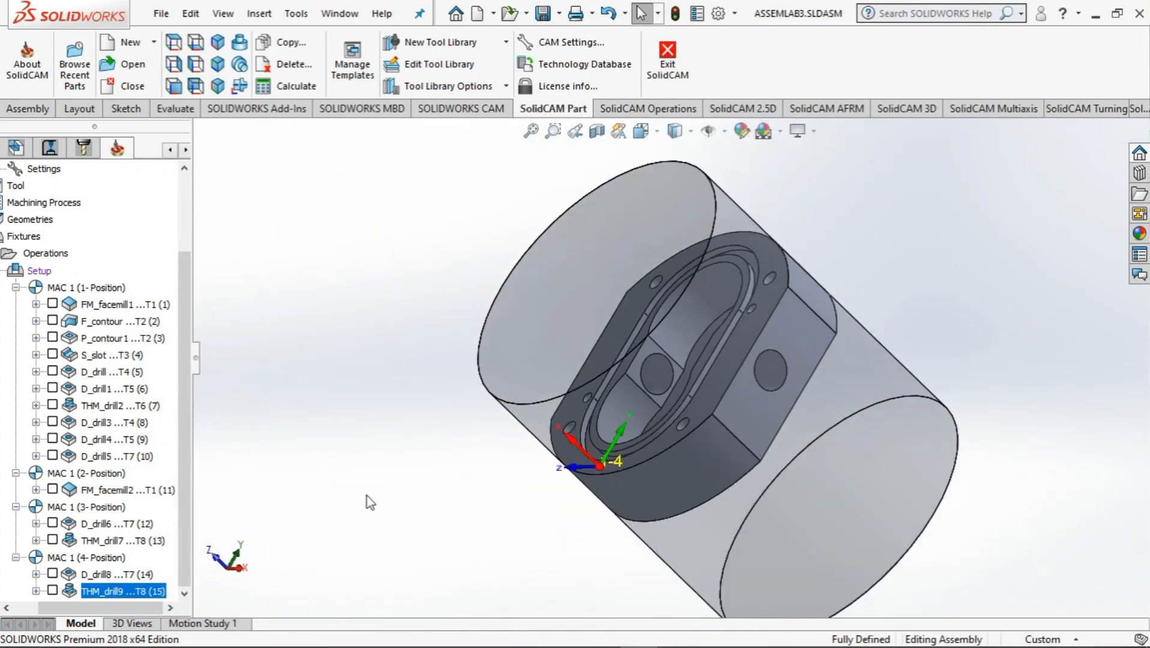
Recalculate all operations of the part
right_click(45, 254)
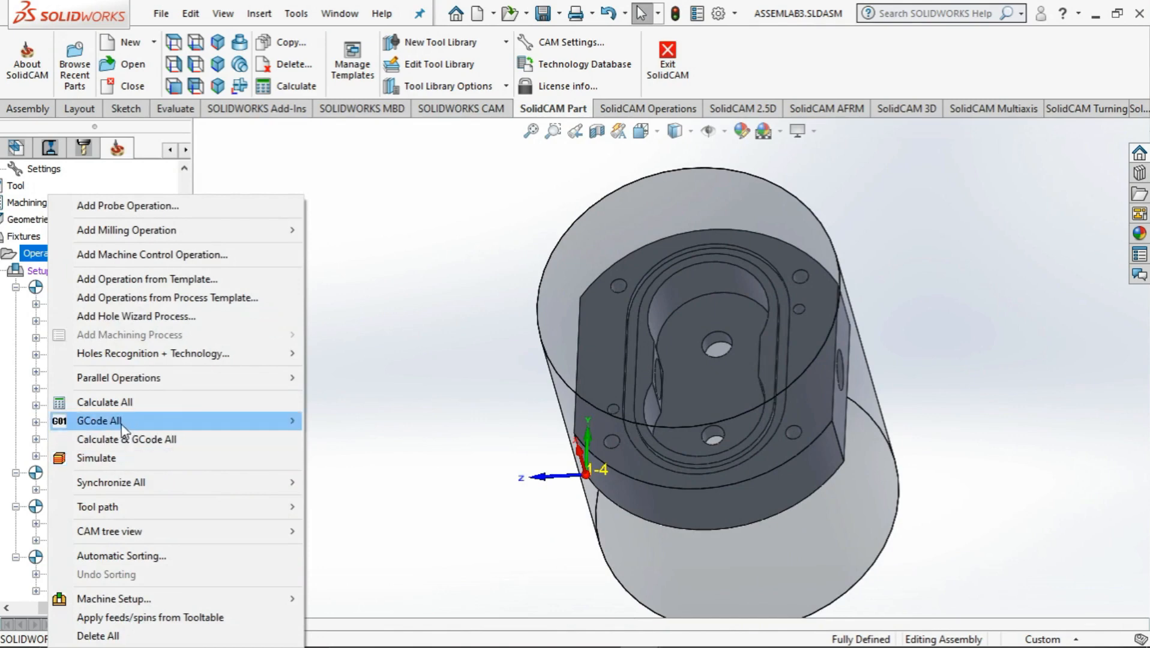
left_click(128, 403)
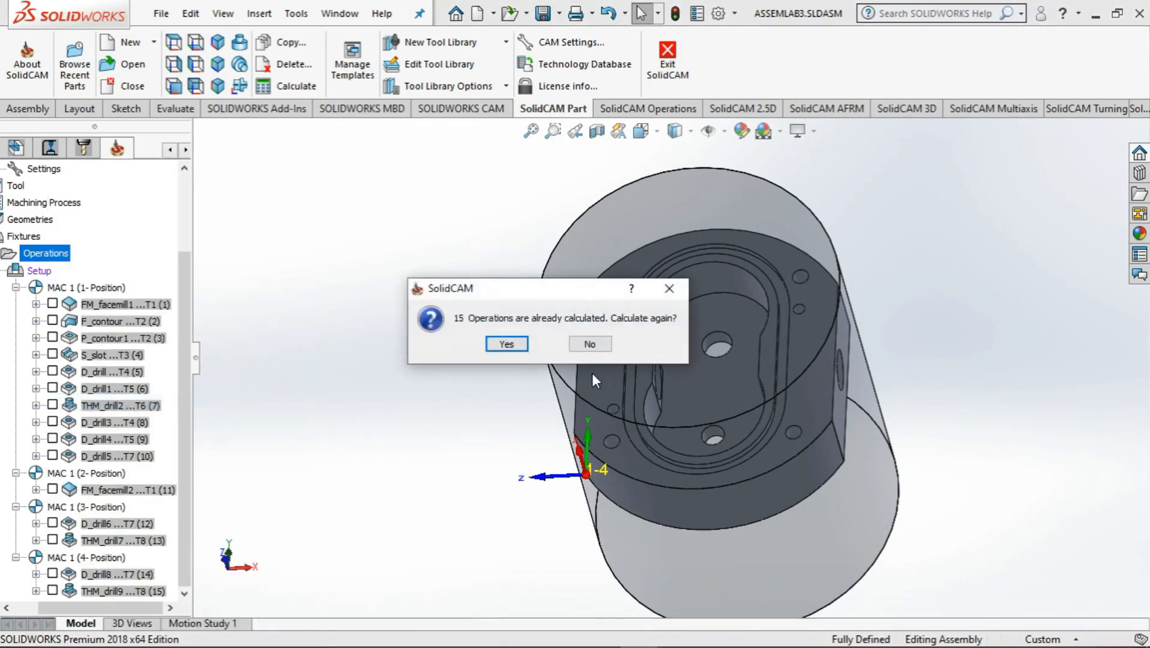
left_click(513, 347)
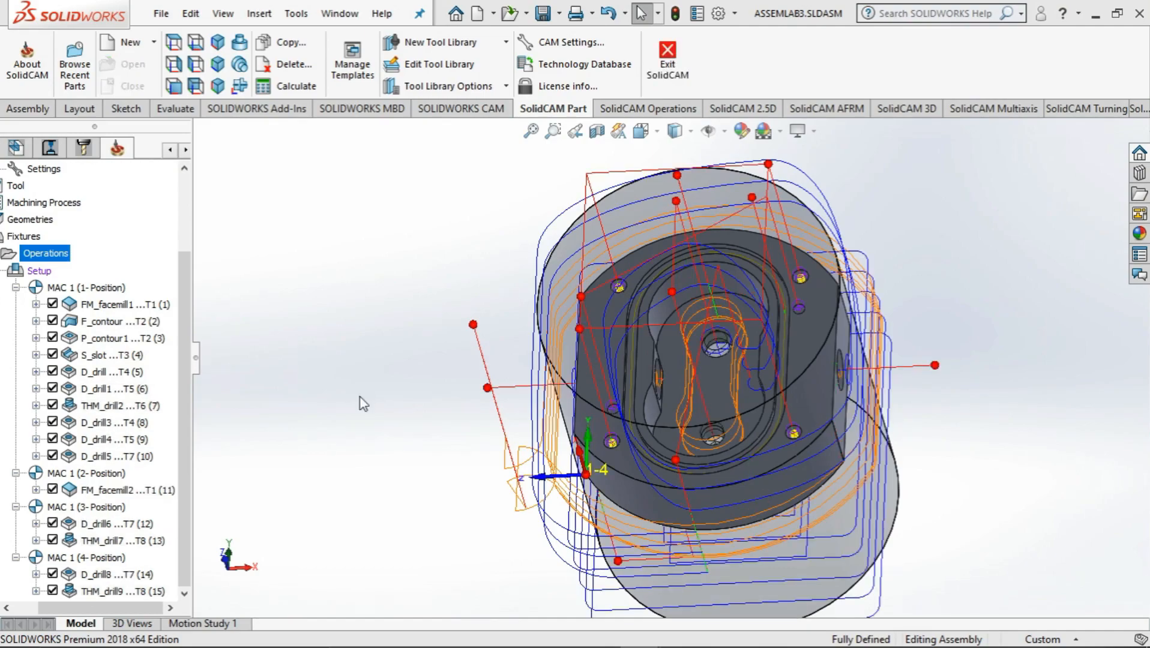
Generate the G-code for all operations
mouse_move(360, 397)
middle_mouse_down()
mouse_move(341, 317)
mouse_move(259, 266)
mouse_move(402, 359)
mouse_move(431, 428)
mouse_move(471, 427)
mouse_move(380, 437)
mouse_move(374, 459)
mouse_move(518, 398)
mouse_move(347, 402)
middle_mouse_up()
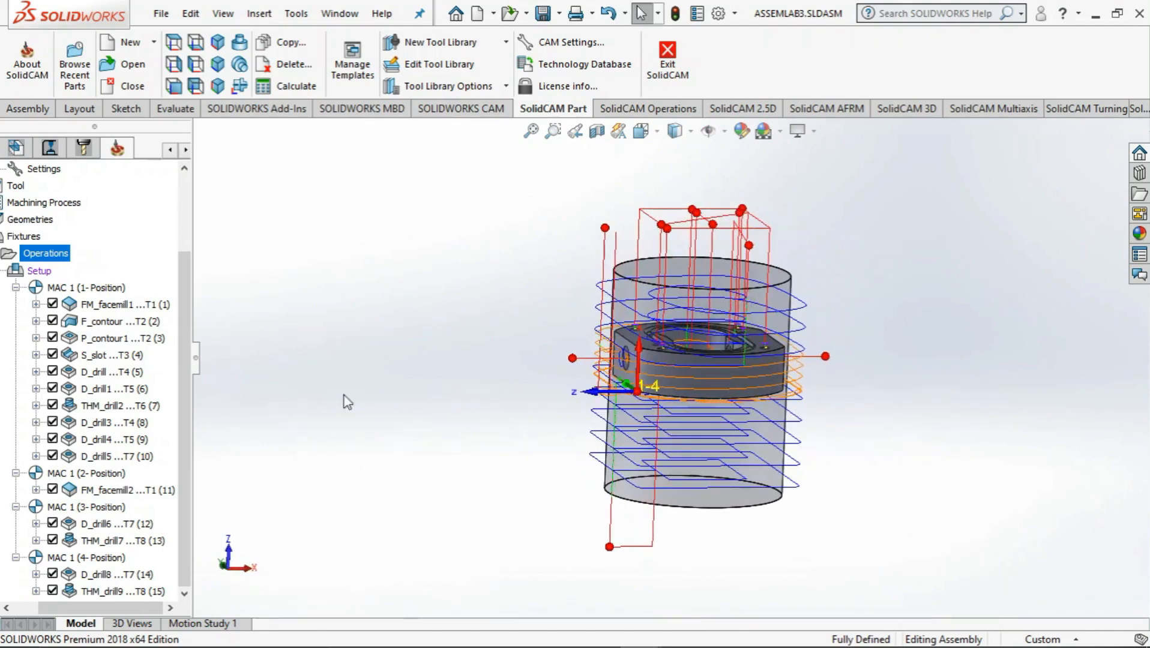
right_click(57, 260)
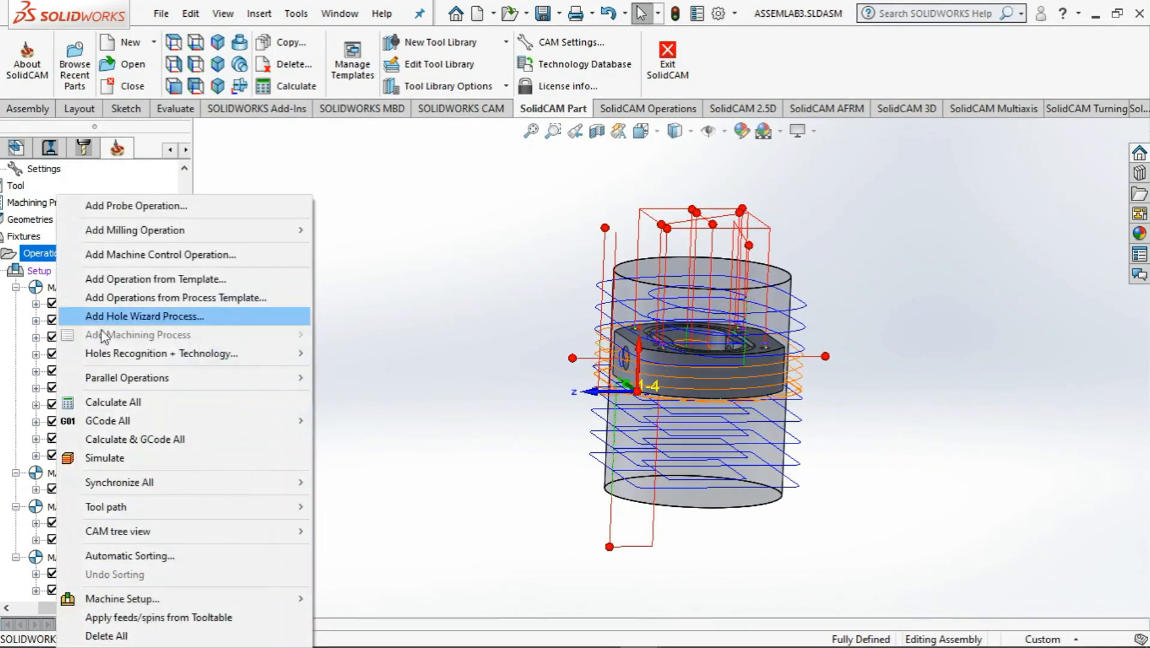
mouse_move(124, 425)
left_click(340, 423)
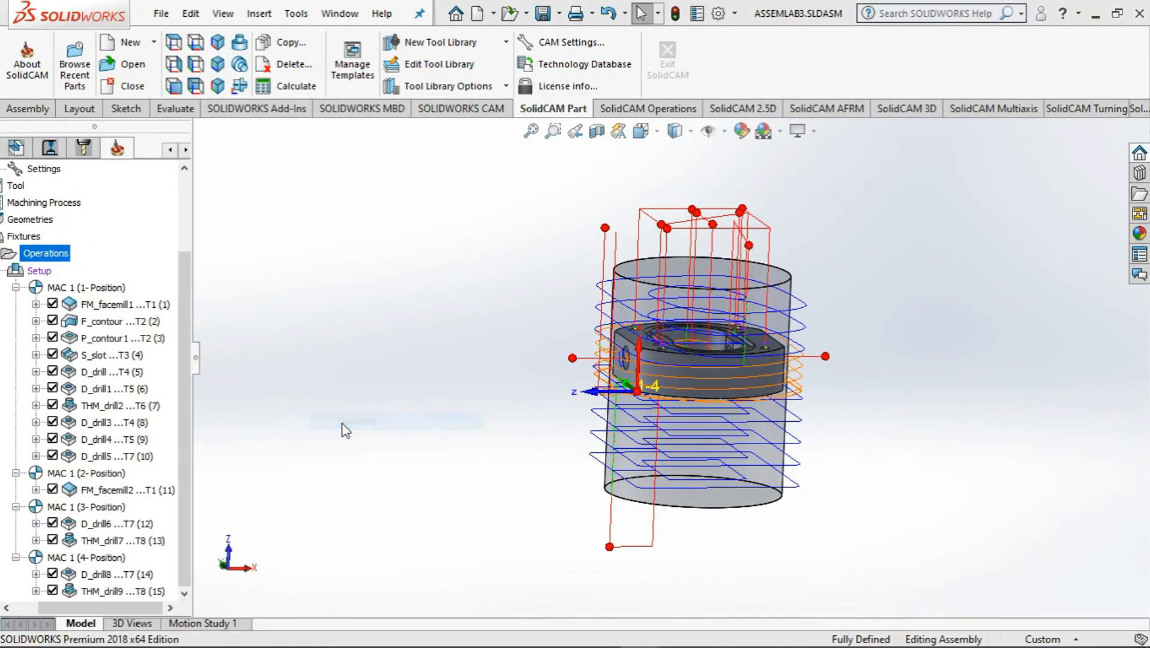
left_click(696, 341)
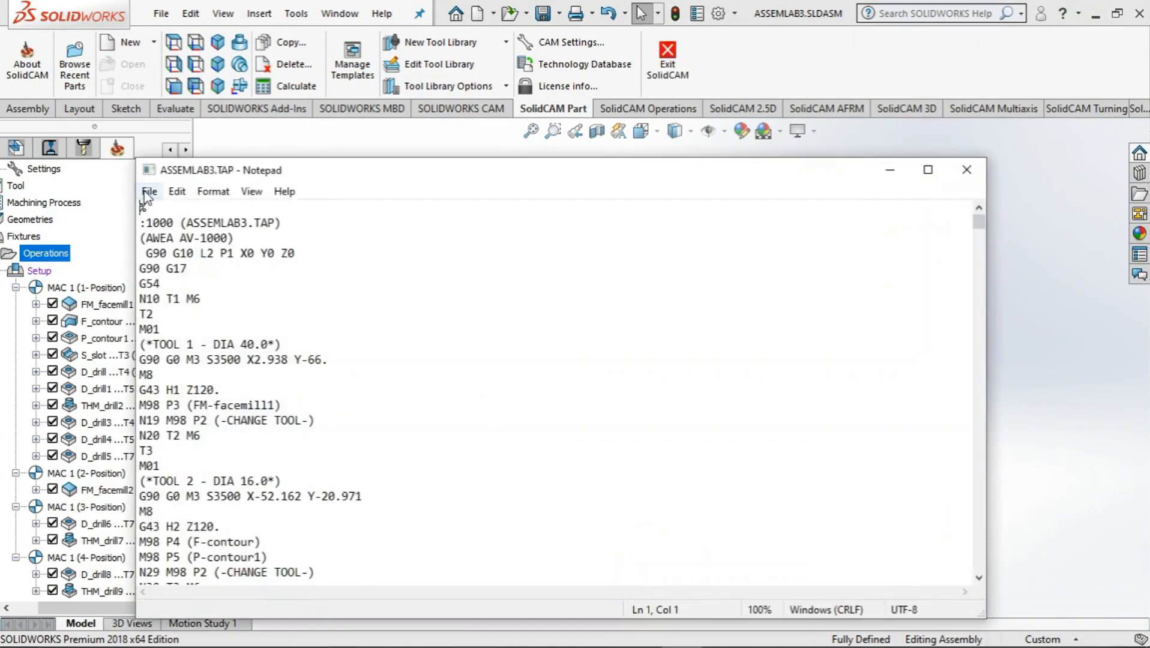
Save a copy of the G-code as ASSEMLAB3.TAP in the Lab 3 folder under CMP Labs
left_click(148, 191)
left_click(187, 262)
left_click(148, 191)
left_click(197, 287)
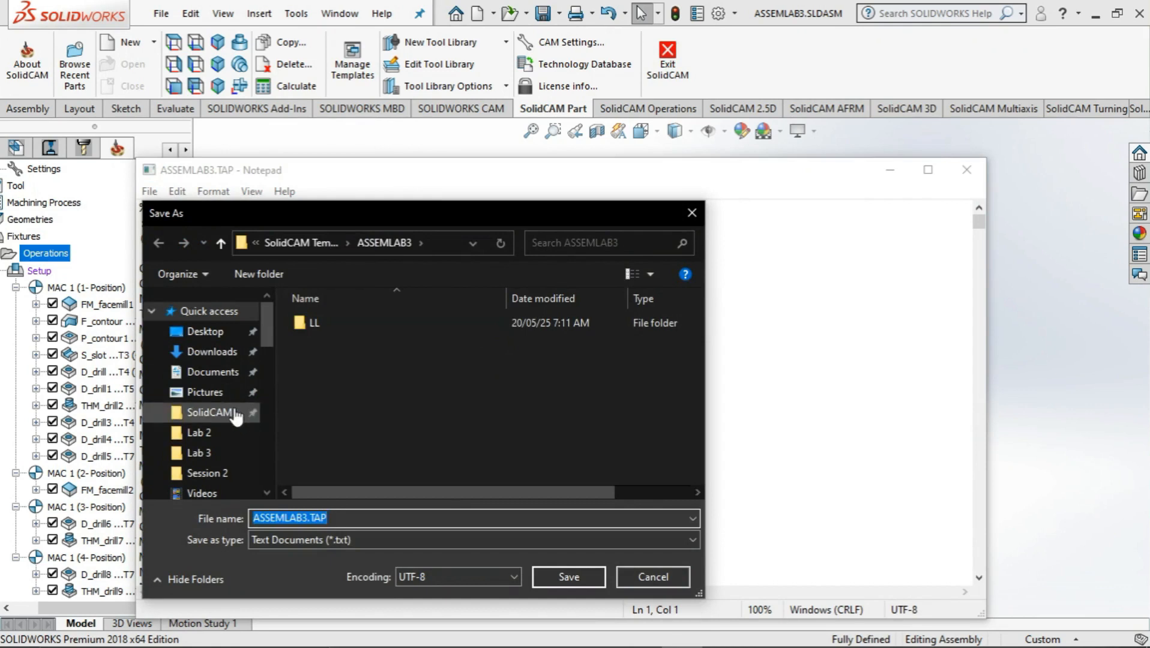
scroll(234, 414, "down", 3)
scroll(231, 420, "up", 3)
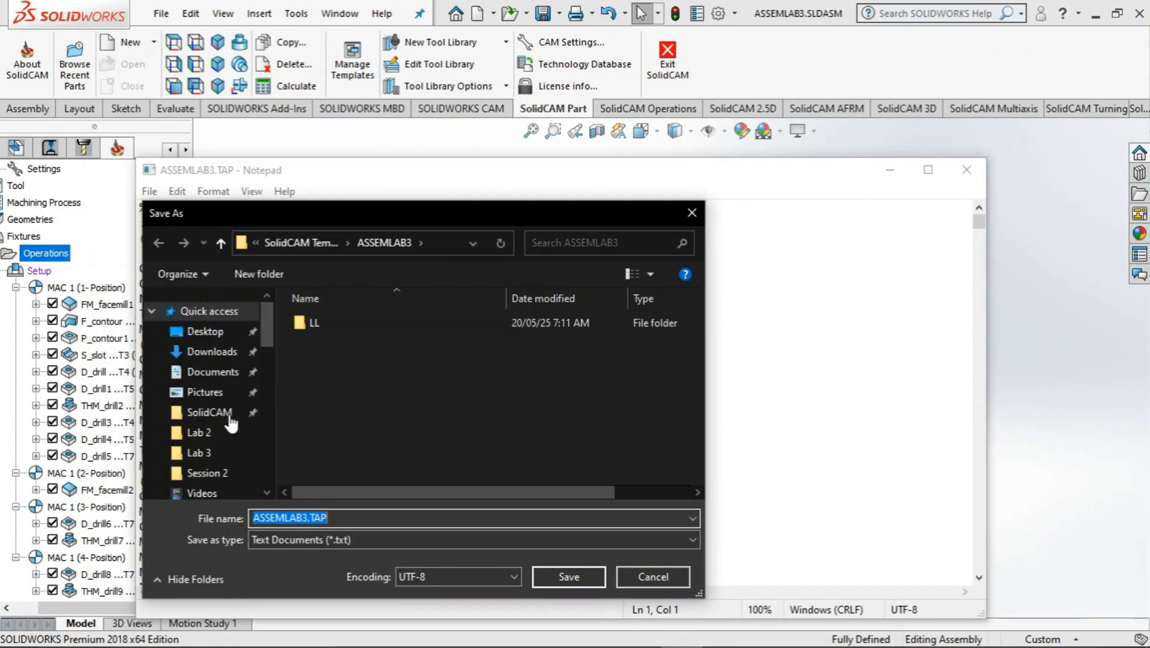
left_click(209, 413)
double_click(339, 320)
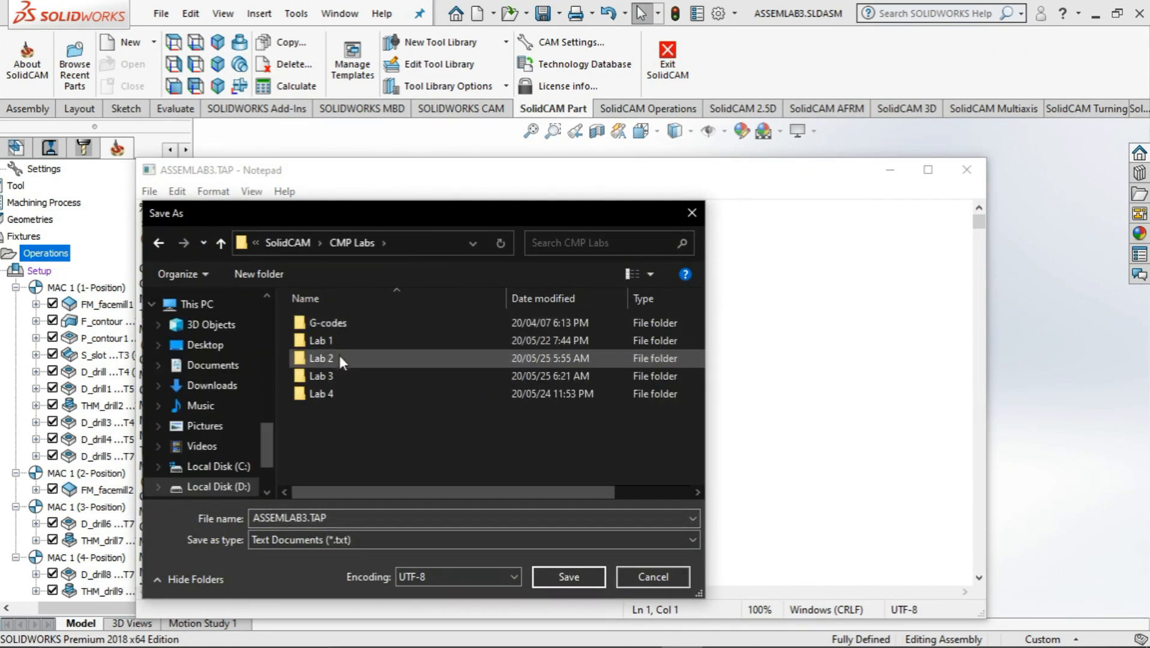
double_click(324, 358)
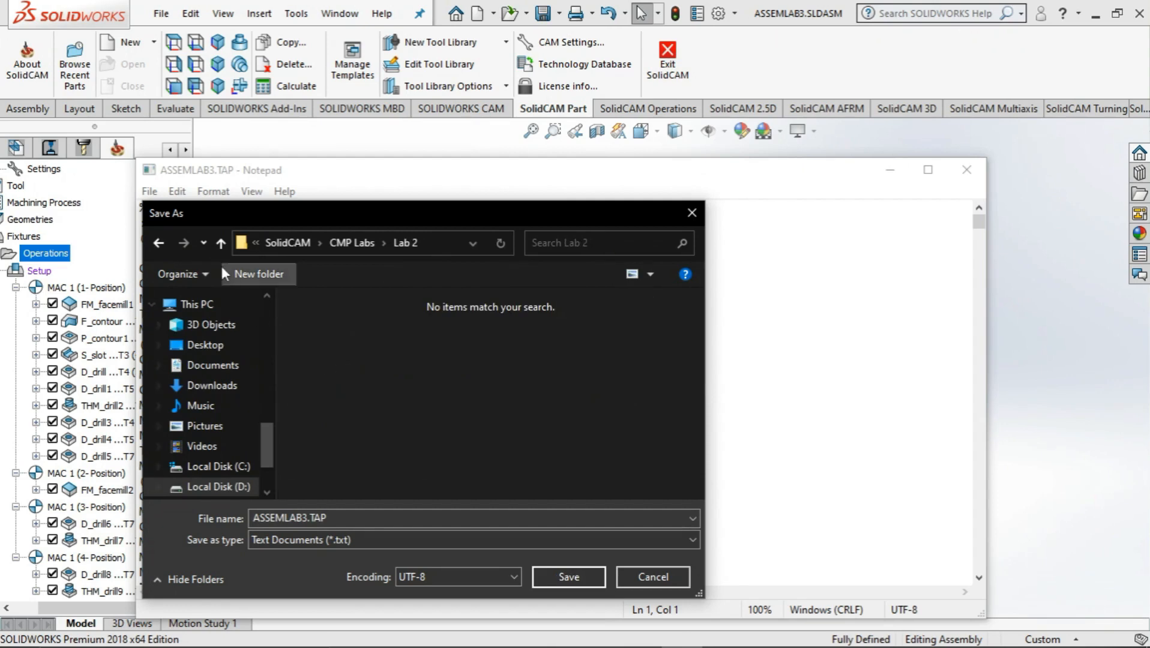
key("alt+Up")
double_click(342, 369)
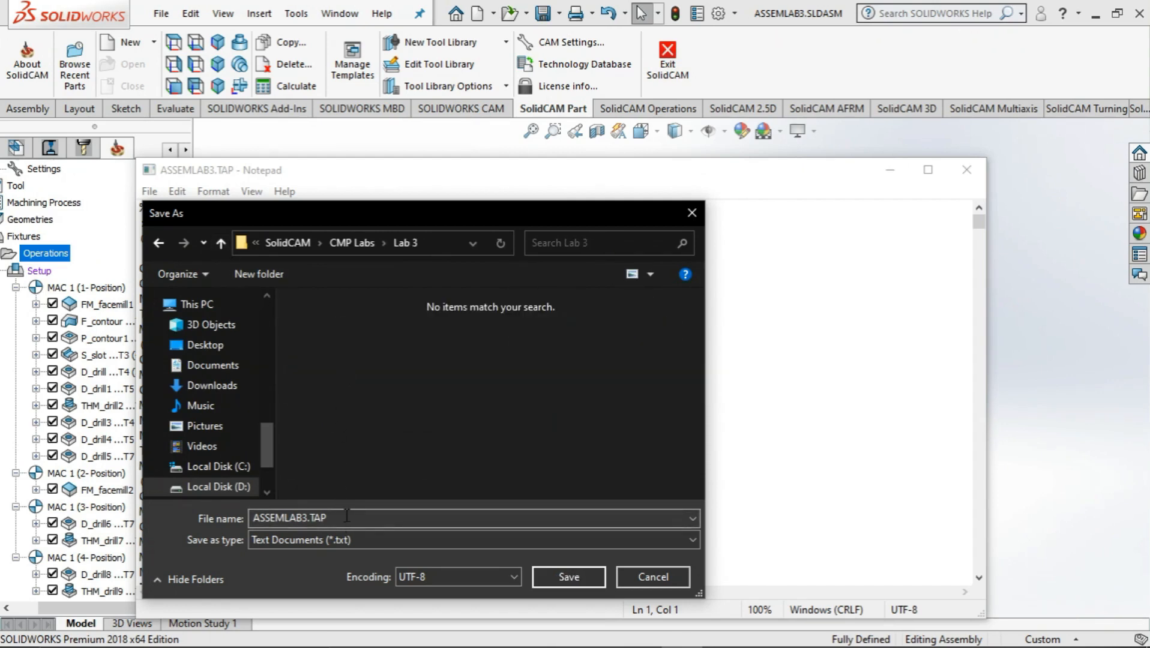
left_click(556, 574)
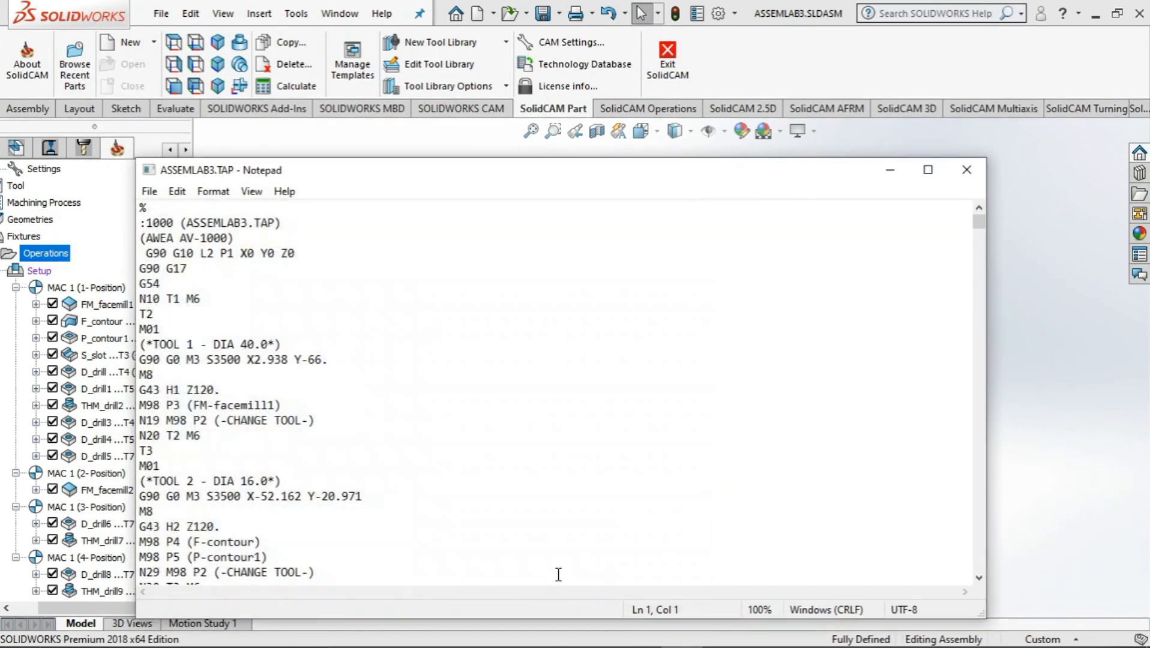
Close the ASSEMLAB3.TAP G-code file in Notepad
left_click(150, 192)
left_click(256, 265)
left_click(967, 170)
middle_click_drag(892, 305, 950, 290)
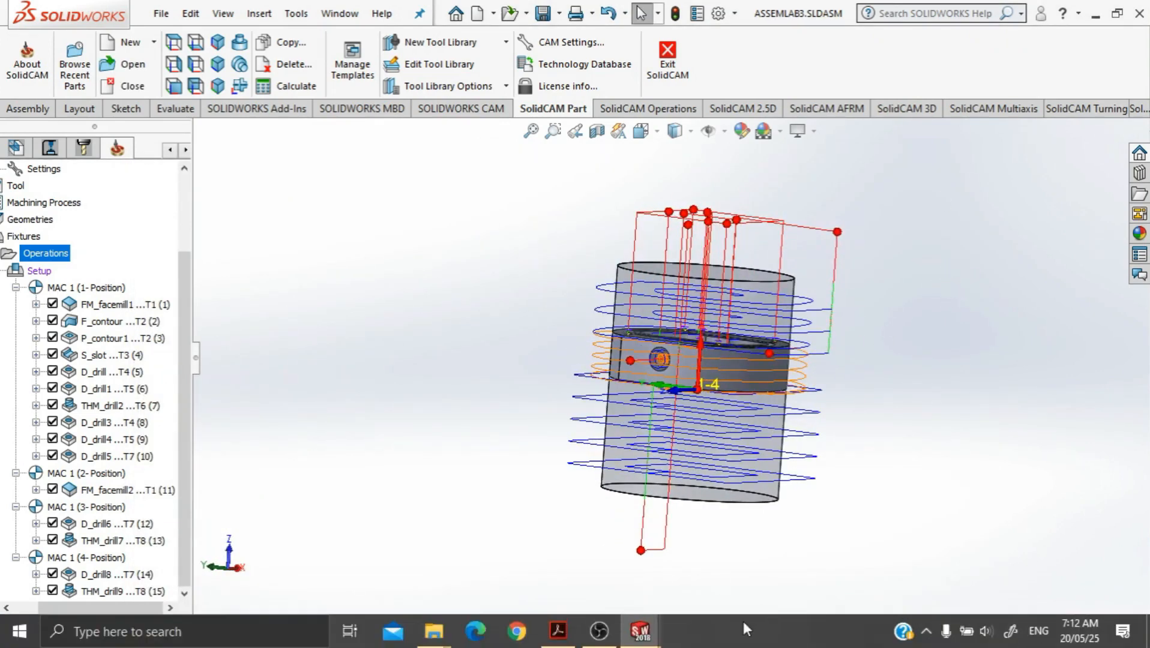
left_click(599, 630)
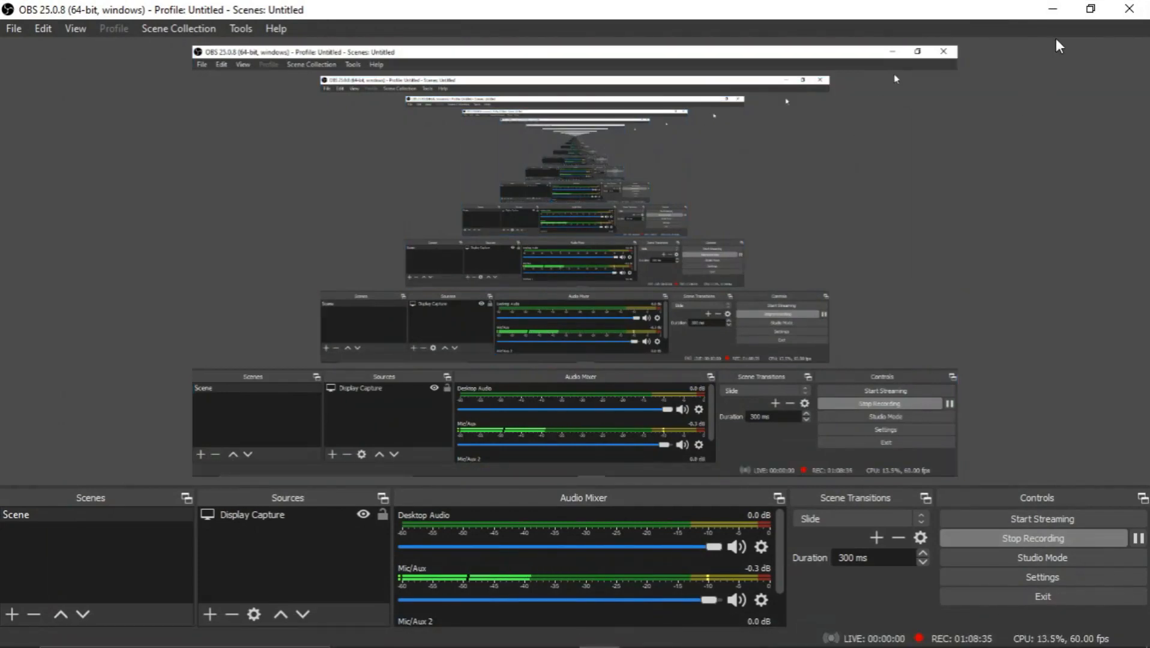
left_click(1052, 9)
Examine the toolpaths of all operations around the part and stock from several sides and distances
middle_click_drag(970, 322, 931, 444)
scroll(893, 333, "up", 1)
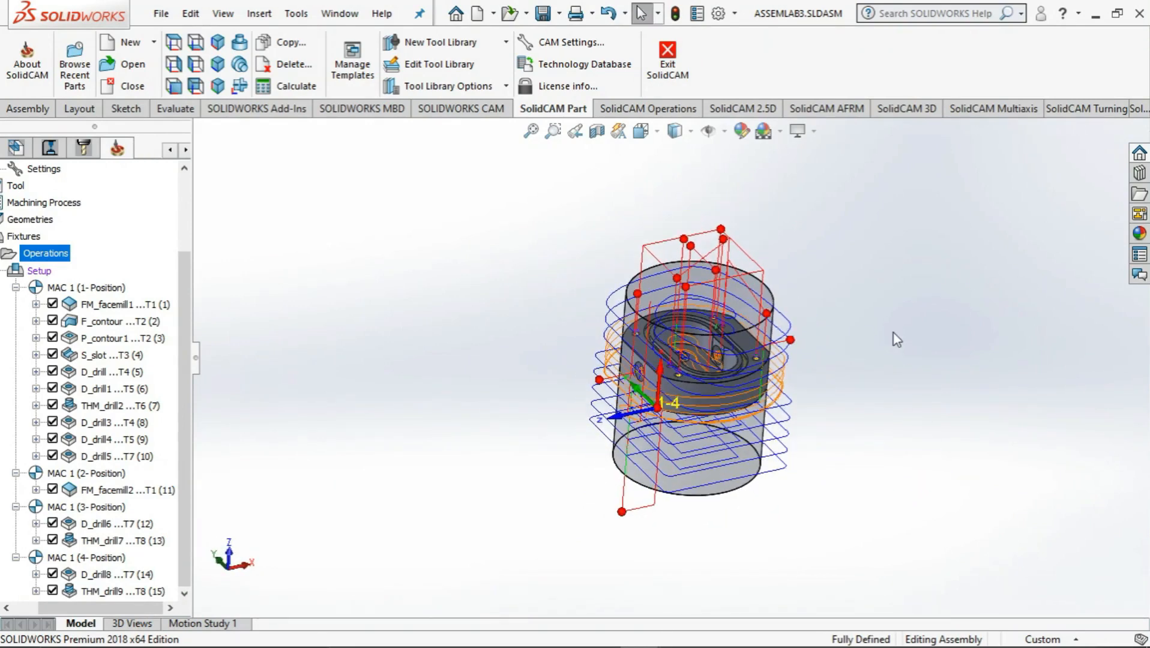
scroll(893, 333, "down", 5)
scroll(540, 408, "down", 5)
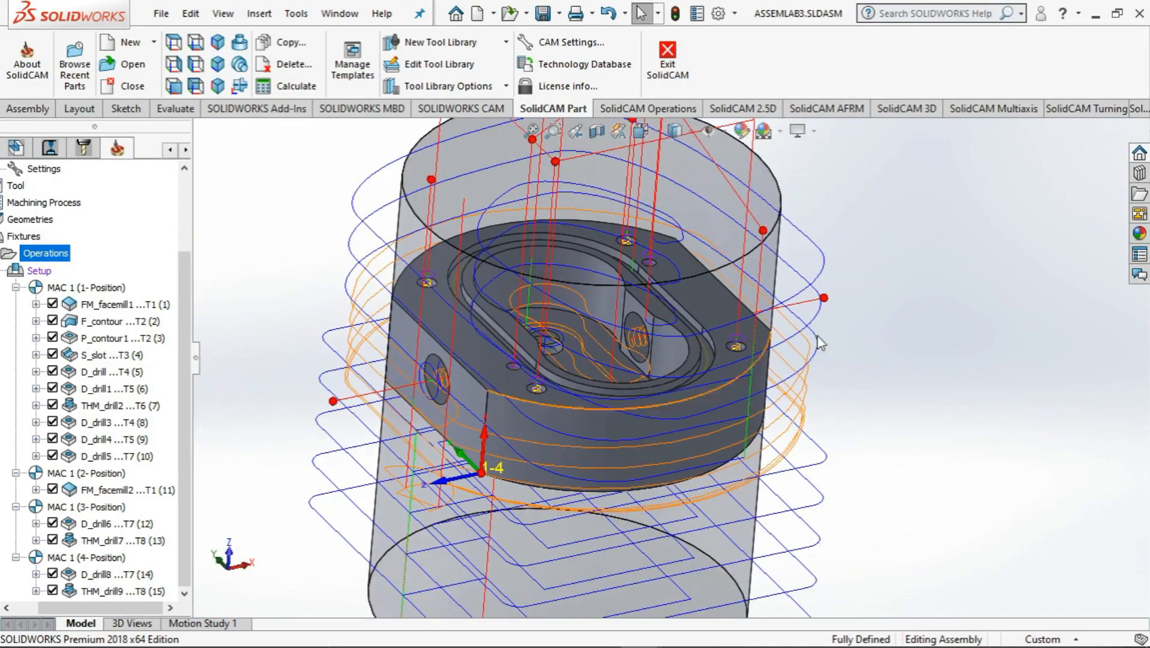
mouse_move(942, 318)
middle_mouse_down()
mouse_move(920, 354)
mouse_move(916, 398)
mouse_move(943, 384)
mouse_move(971, 321)
mouse_move(921, 303)
mouse_move(954, 307)
middle_mouse_up()
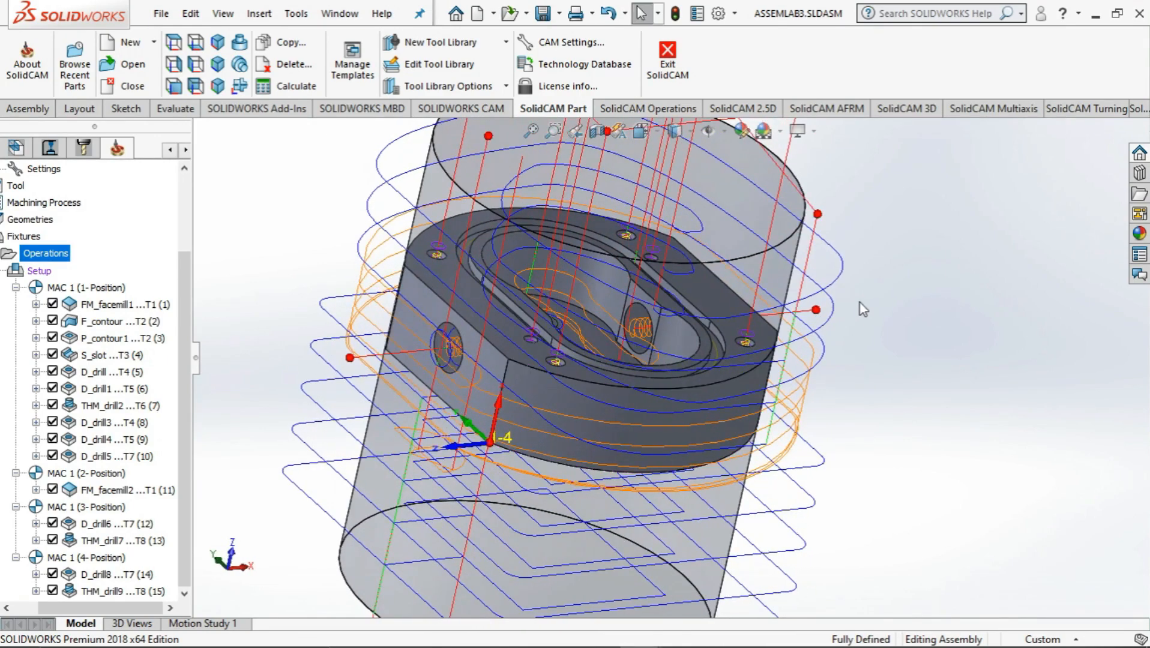
scroll(638, 300, "up", 2)
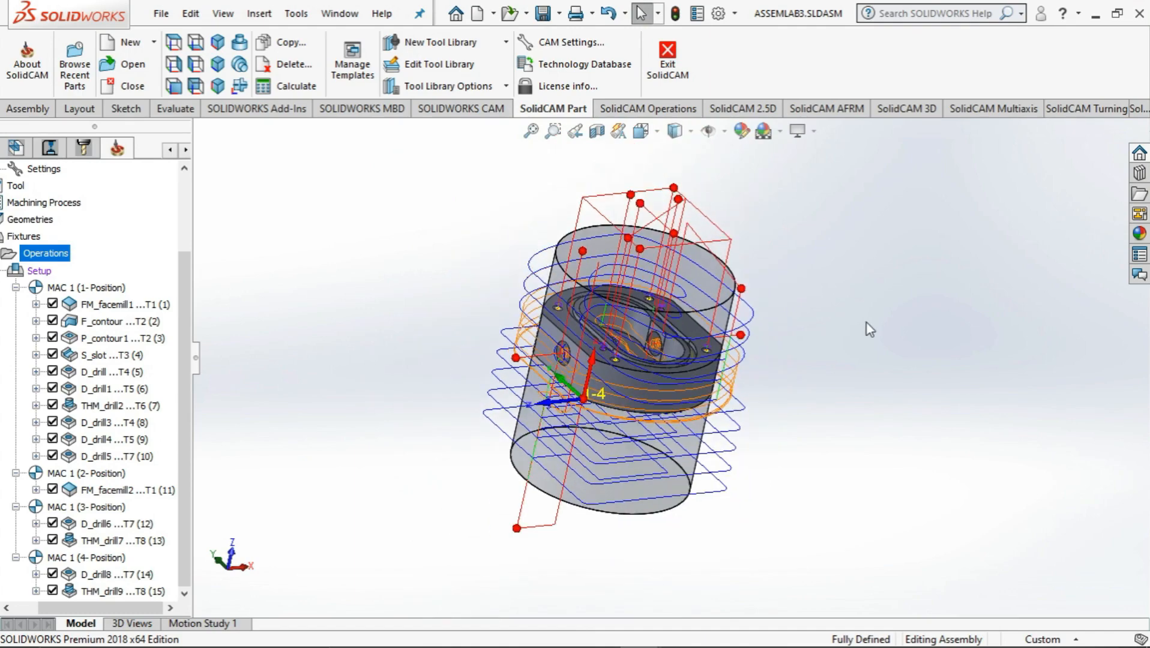
middle_click_drag(867, 328, 852, 268)
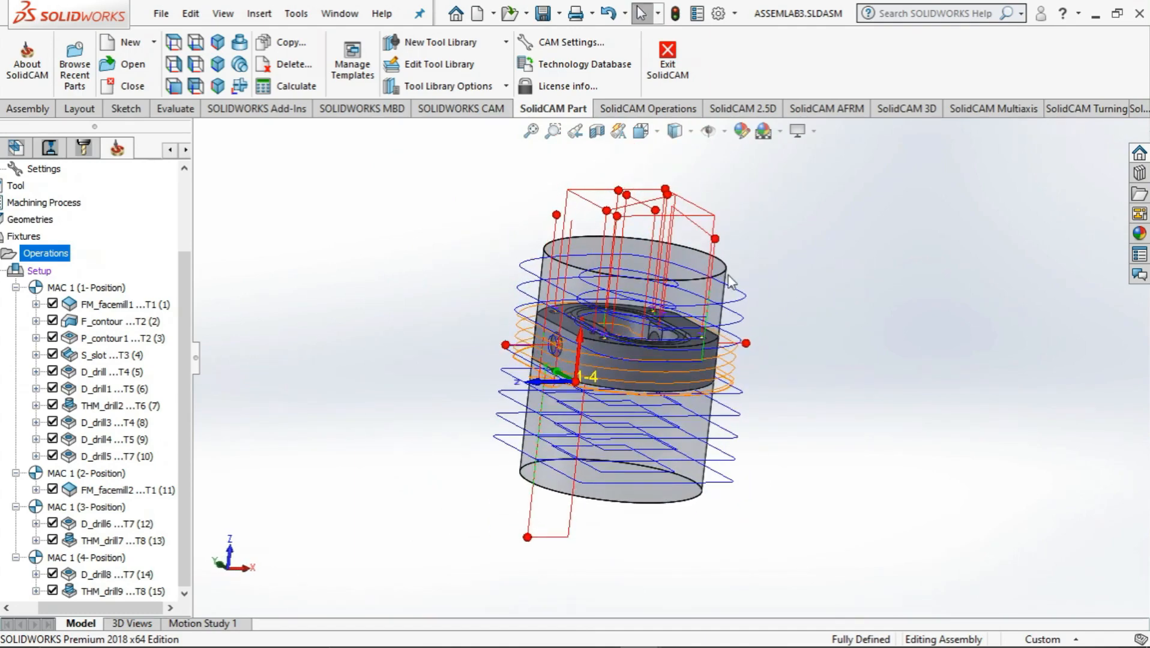
scroll(801, 299, "down", 2)
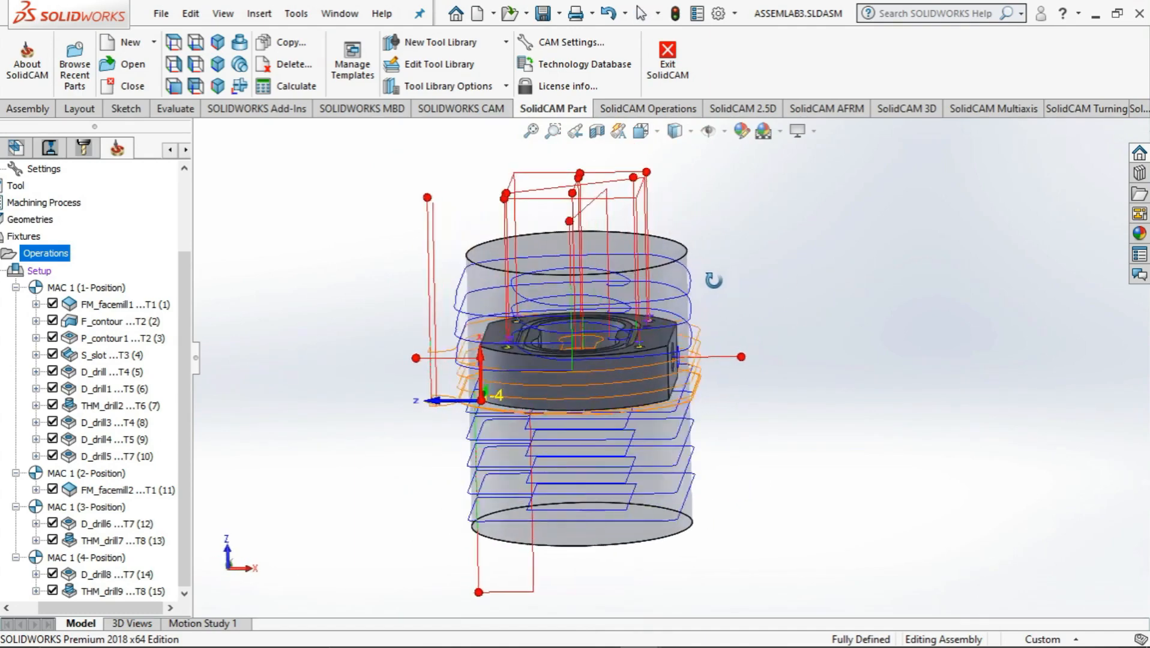
middle_click_drag(713, 279, 788, 309)
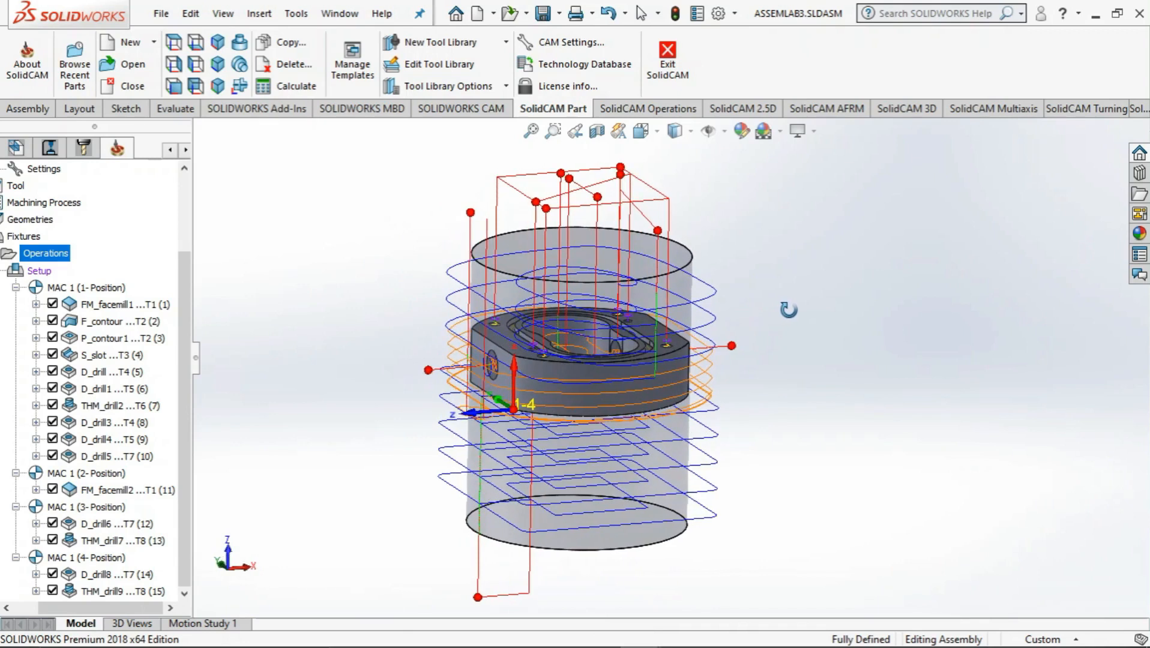